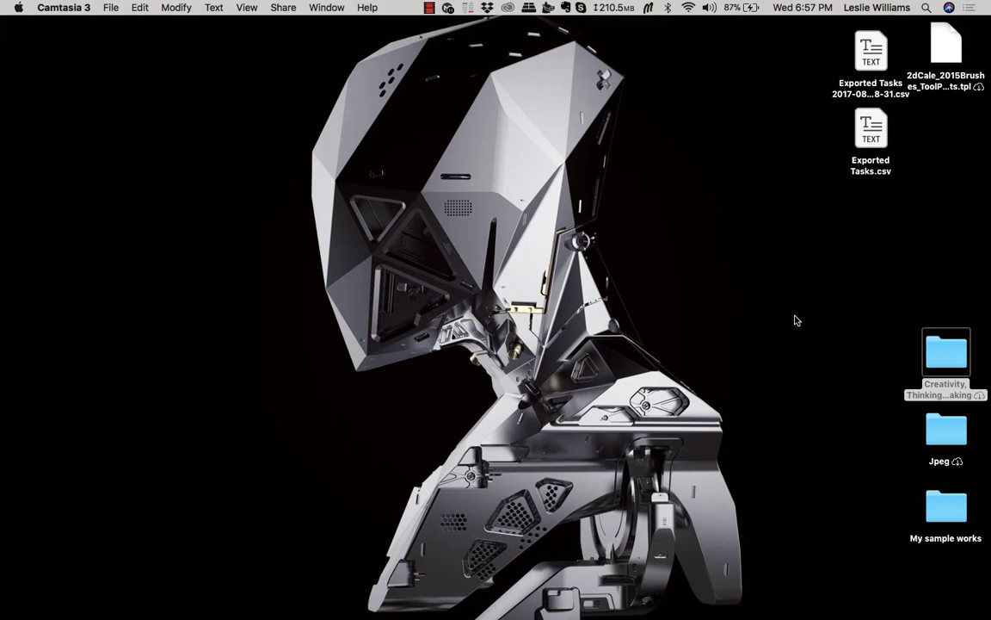
# Step: Move from Finder to the full-screen Chrome space showing the Dribbble Drop + Wave shot
pyautogui.hotkey('ctrl', 'Right')
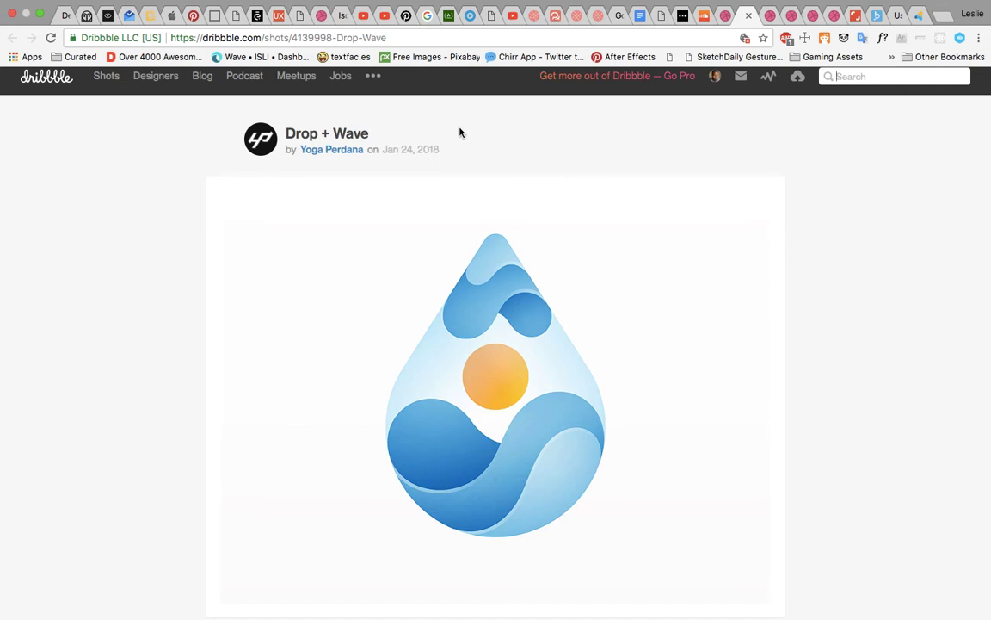
# Step: Open the shot designer's profile link in a new background tab
pyautogui.rightClick(356, 153)
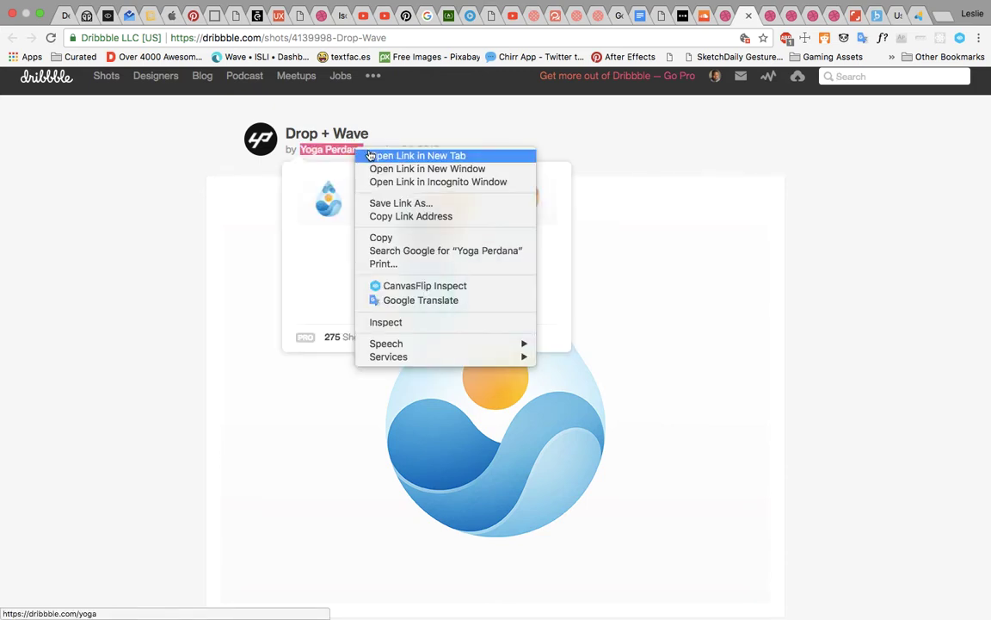
pyautogui.click(428, 154)
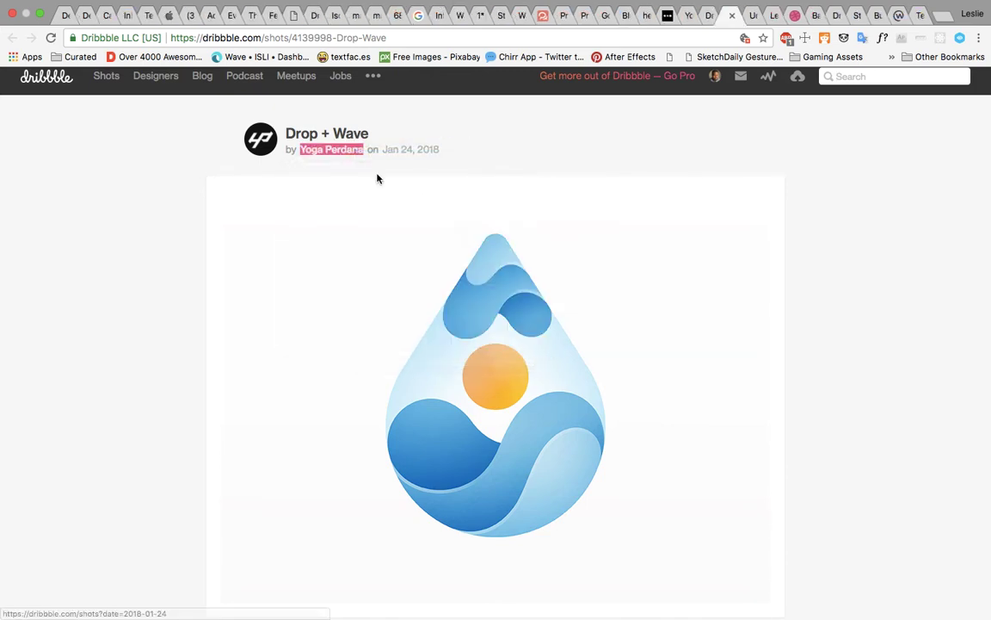
pyautogui.moveTo(335, 153)
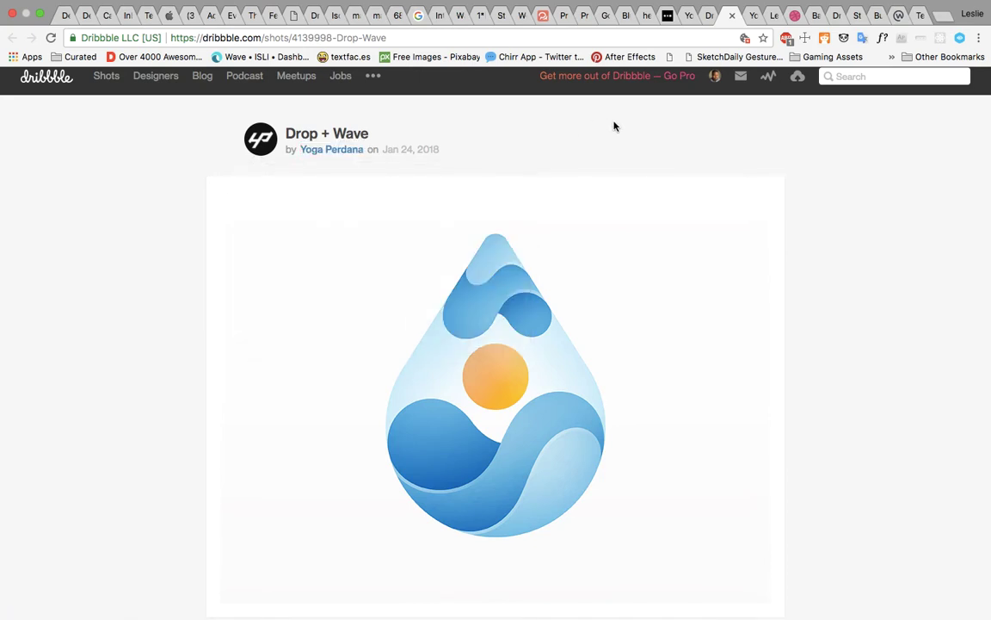
# Step: Scroll up and down the shot page to study the Drop + Wave logo
pyautogui.scroll(1, 613, 126)
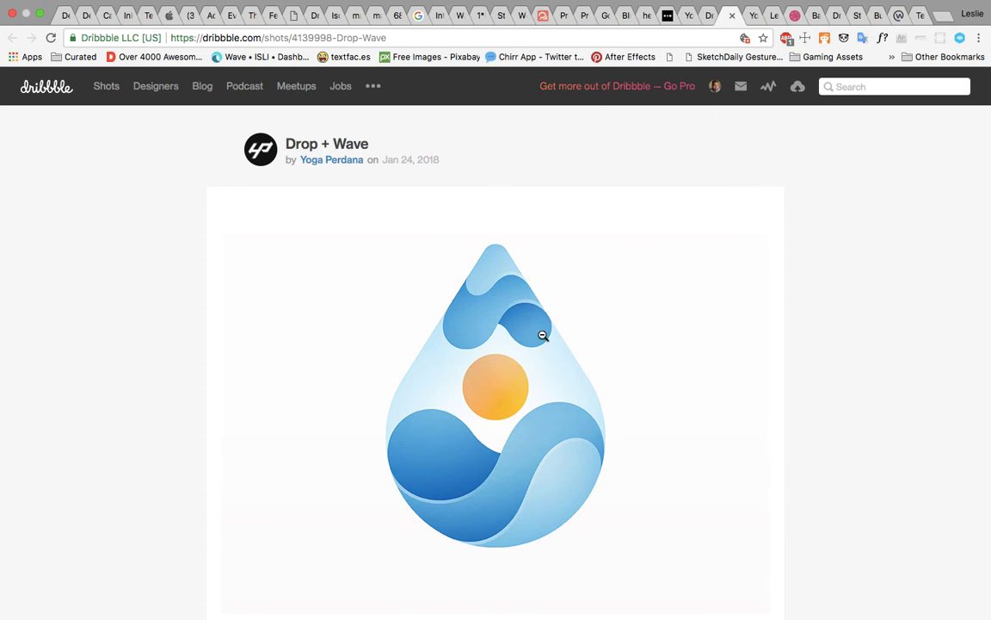
pyautogui.scroll(-10, 542, 336)
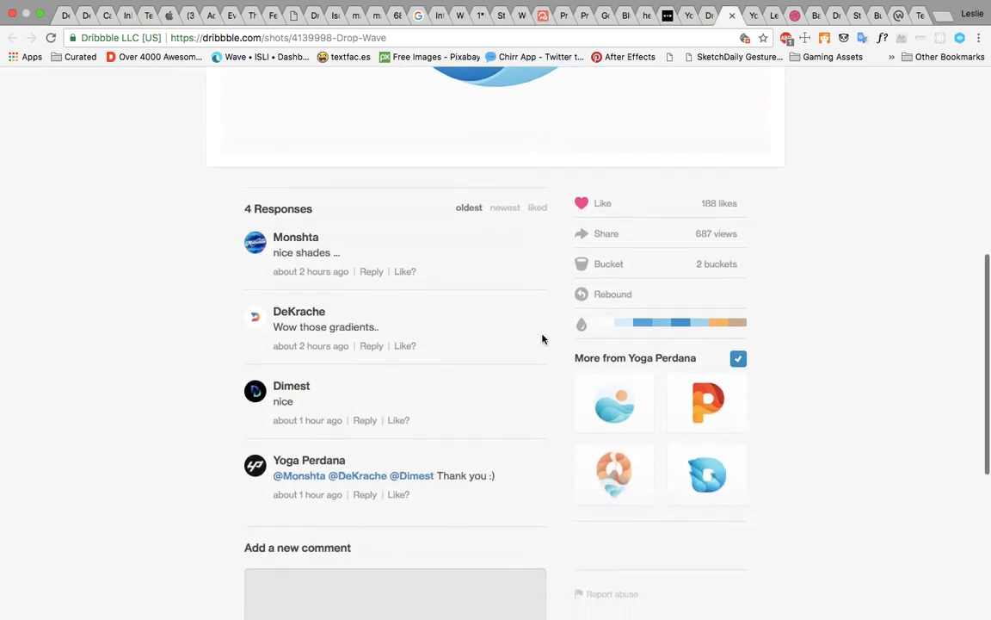
pyautogui.scroll(10, 542, 338)
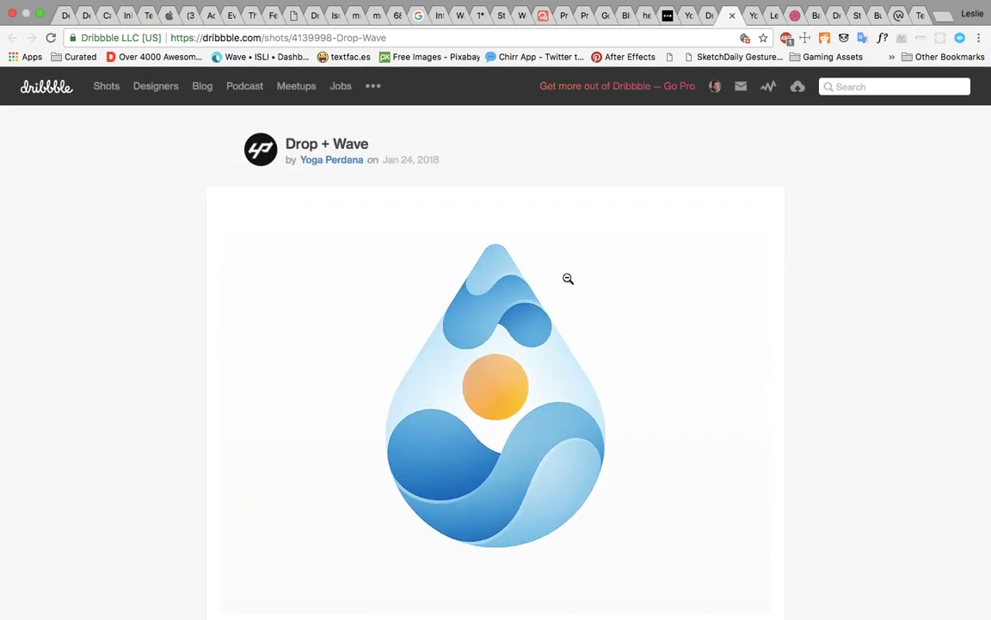
pyautogui.scroll(-3, 568, 314)
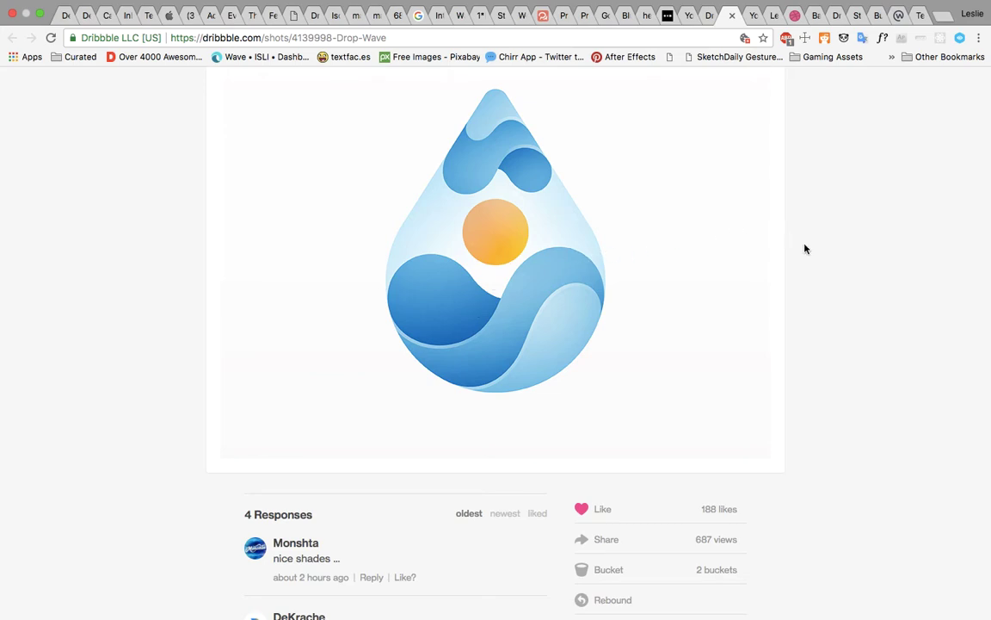
pyautogui.scroll(1, 805, 250)
pyautogui.scroll(2, 806, 249)
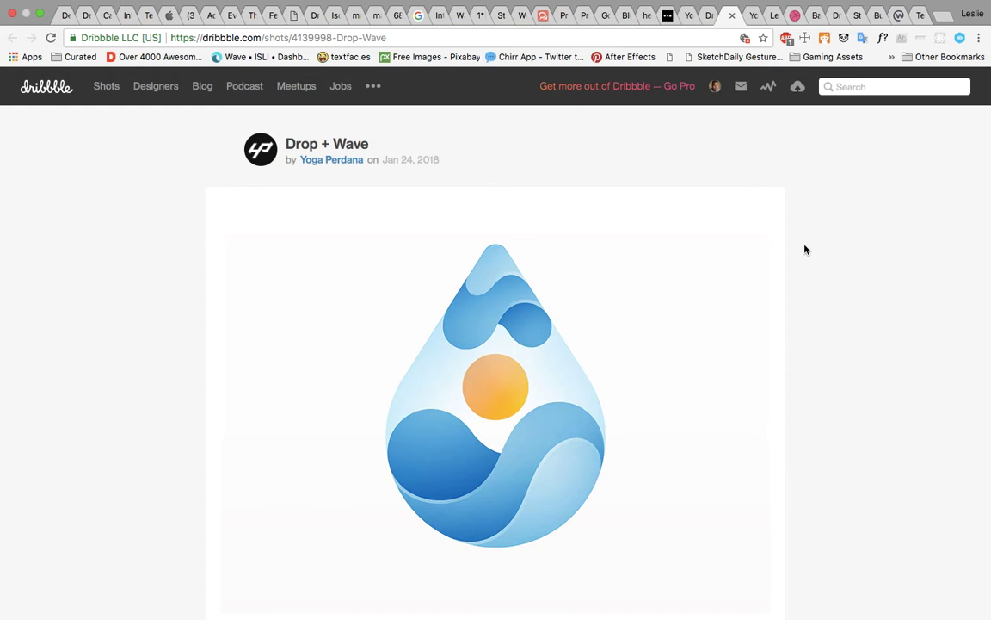
pyautogui.moveTo(715, 90)
# Step: Browse the designer's profile and your own Dribbble profile page
pyautogui.click(750, 16)
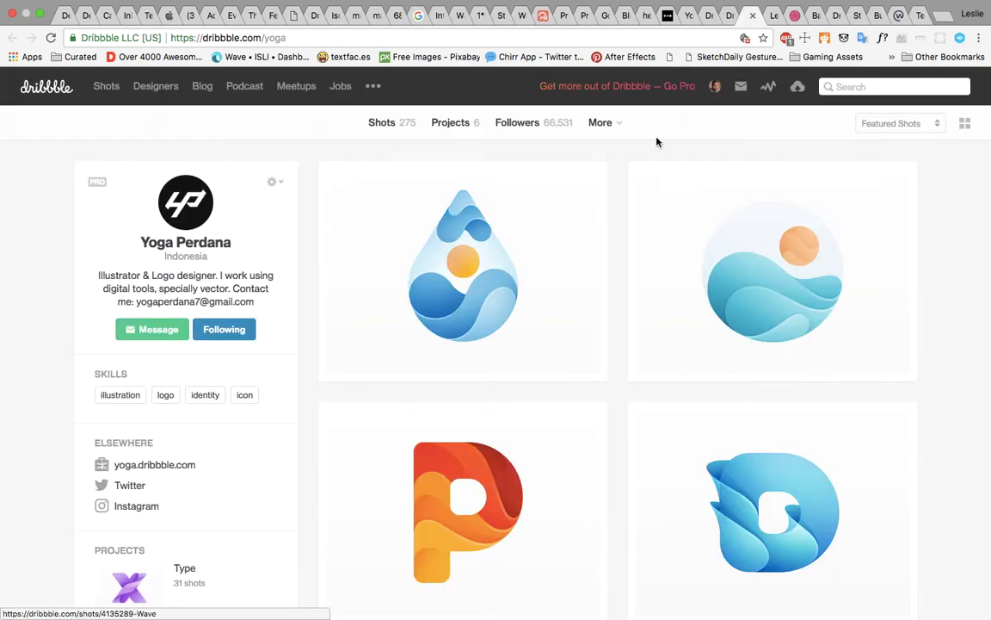
pyautogui.moveTo(713, 93)
pyautogui.click(716, 125)
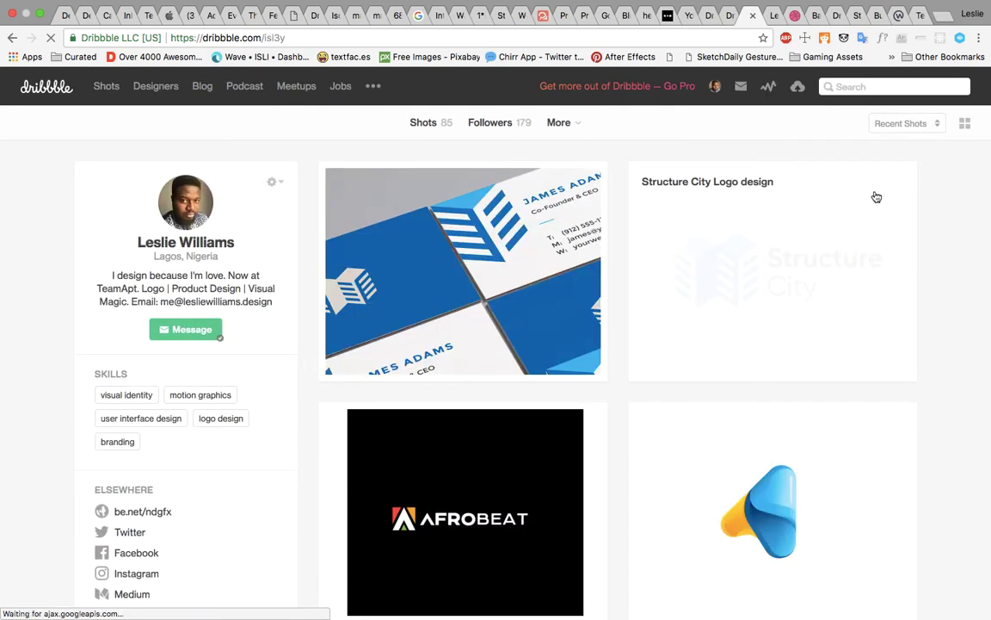
pyautogui.scroll(-5, 964, 268)
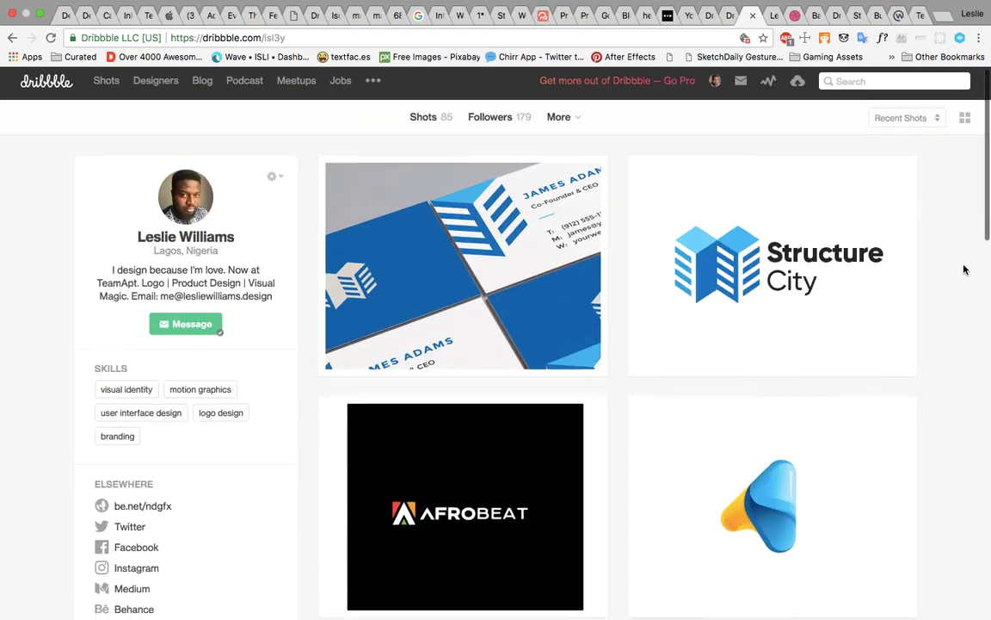
pyautogui.scroll(5, 963, 269)
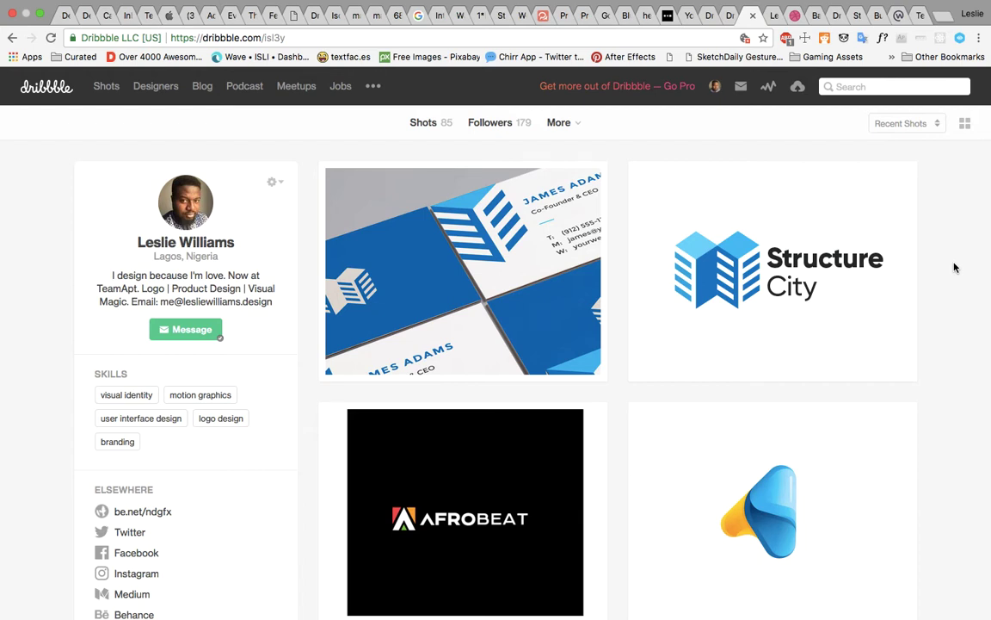
pyautogui.scroll(-10, 953, 268)
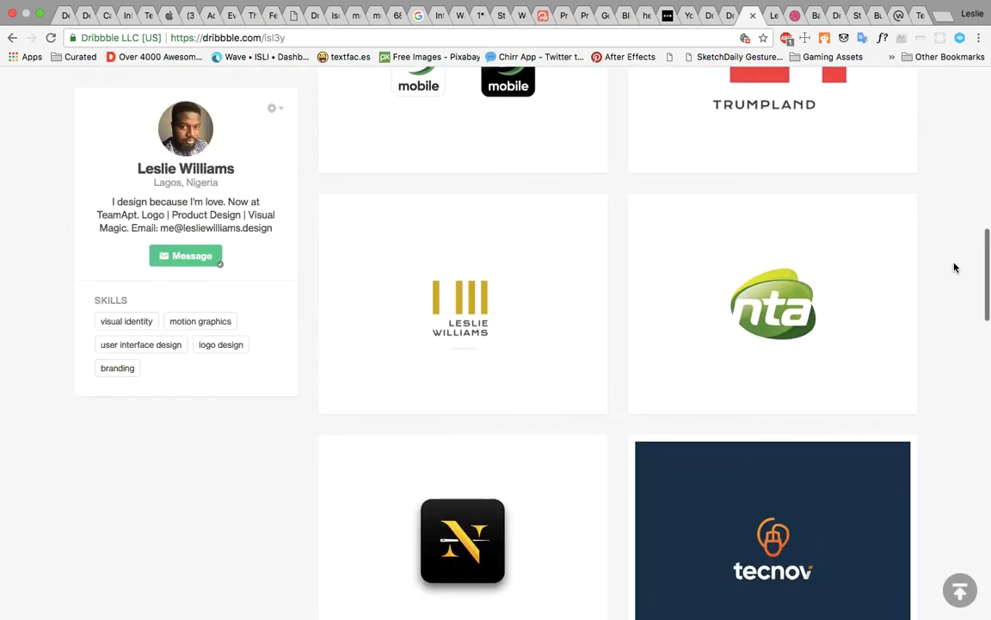
pyautogui.scroll(-8, 953, 267)
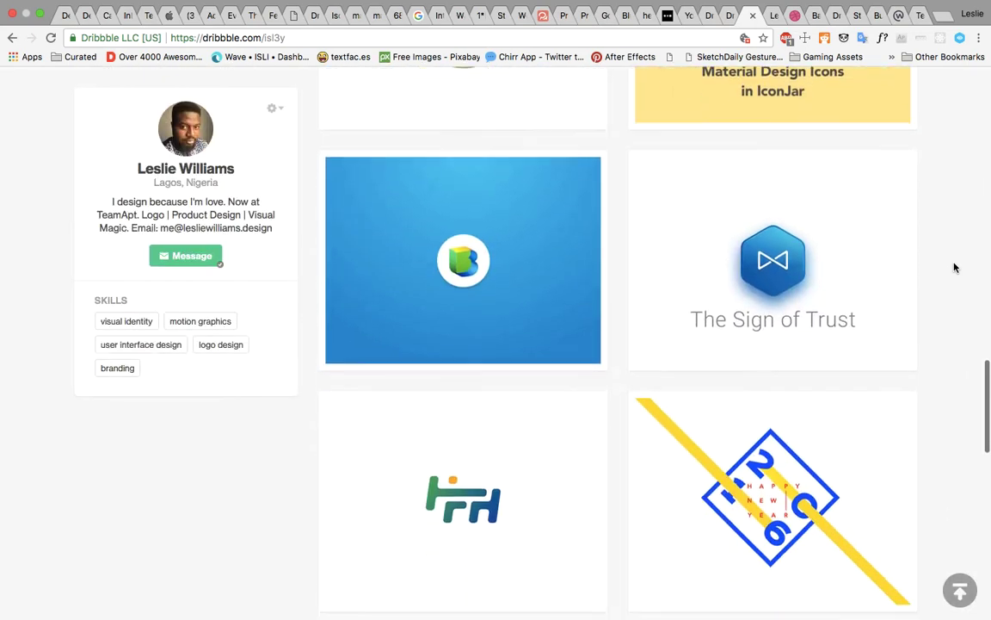
pyautogui.scroll(-10, 953, 268)
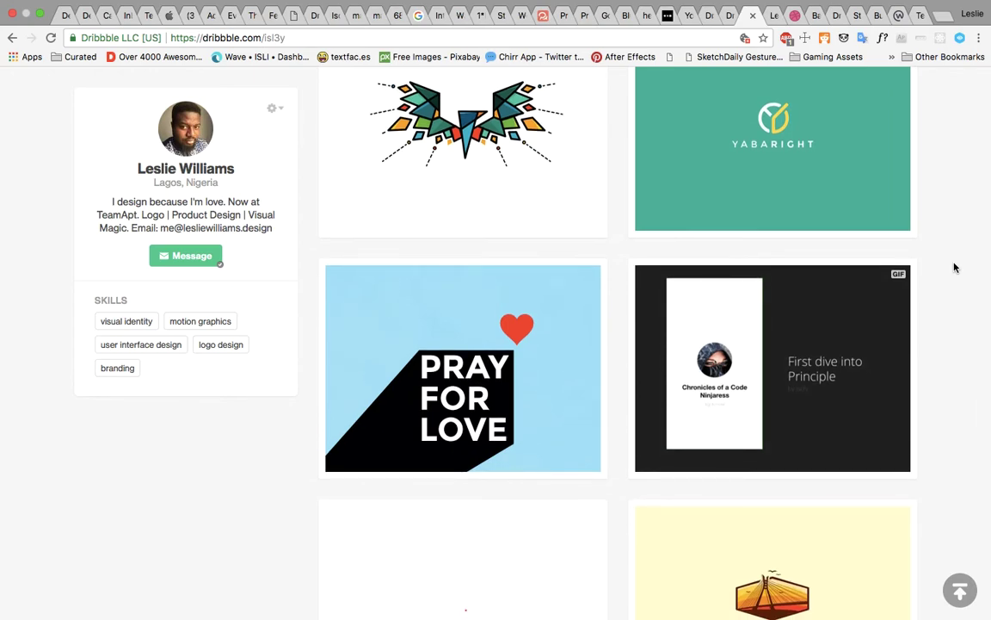
pyautogui.scroll(15, 953, 267)
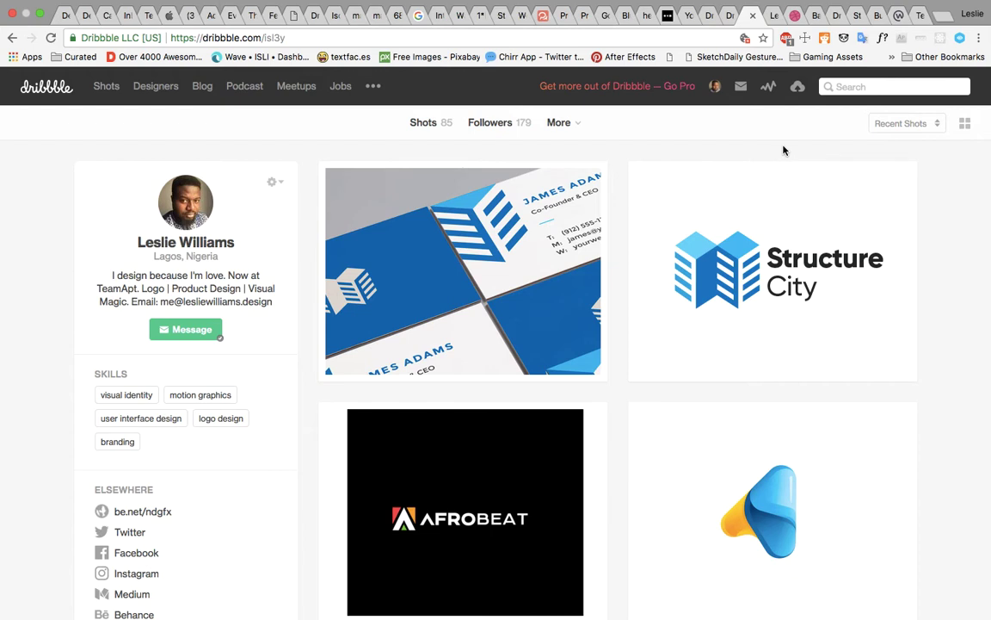
# Step: Copy the Drop + Wave image from its shot tab and return to the desktop
pyautogui.click(725, 15)
pyautogui.rightClick(588, 323)
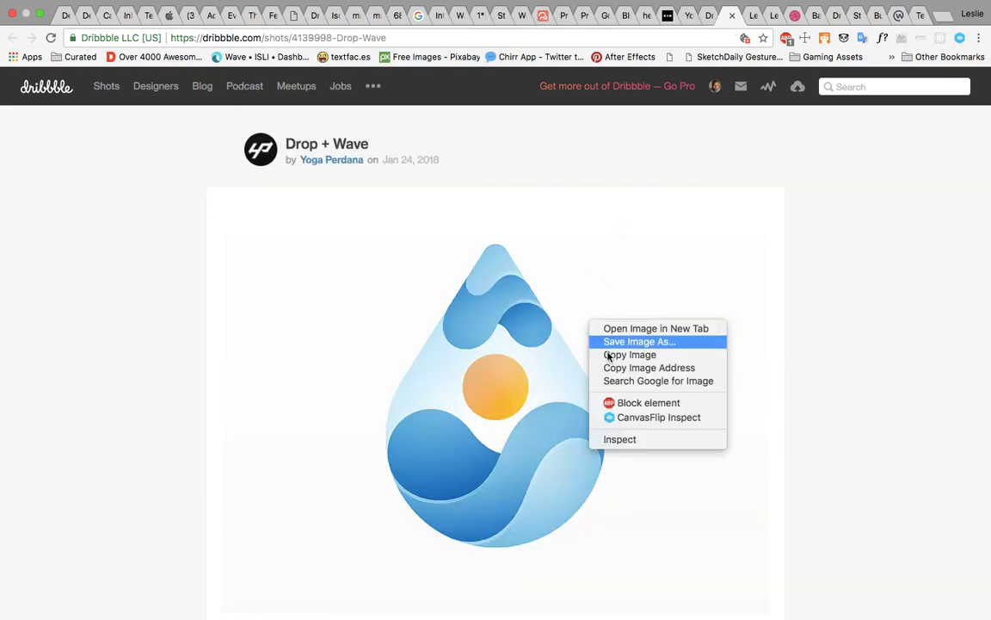
pyautogui.click(607, 356)
pyautogui.hotkey('ctrl', 'Left')
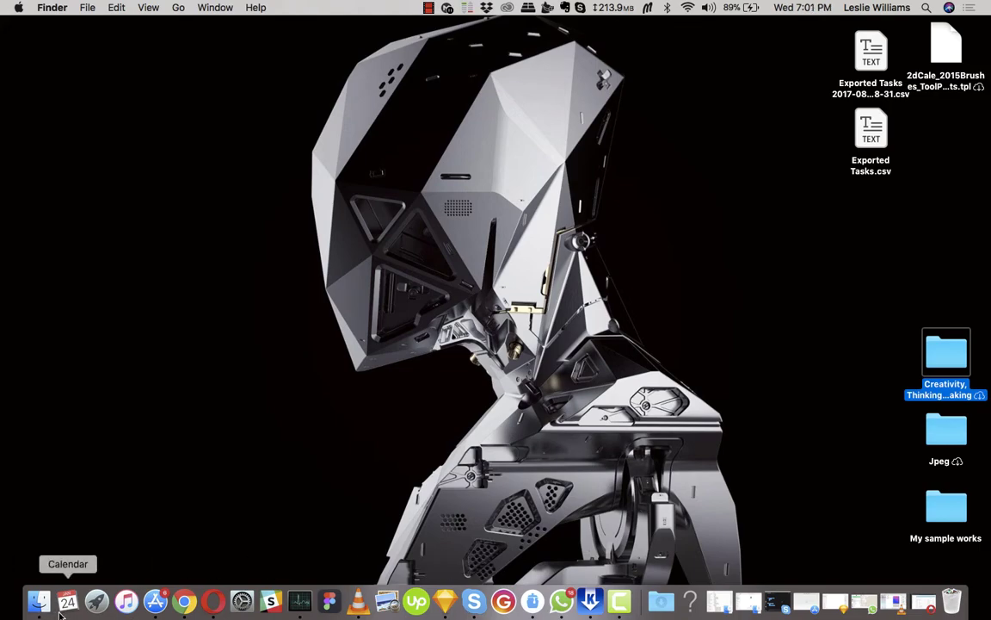
# Step: Launch Adobe Illustrator CC 2018 from Launchpad
pyautogui.click(96, 601)
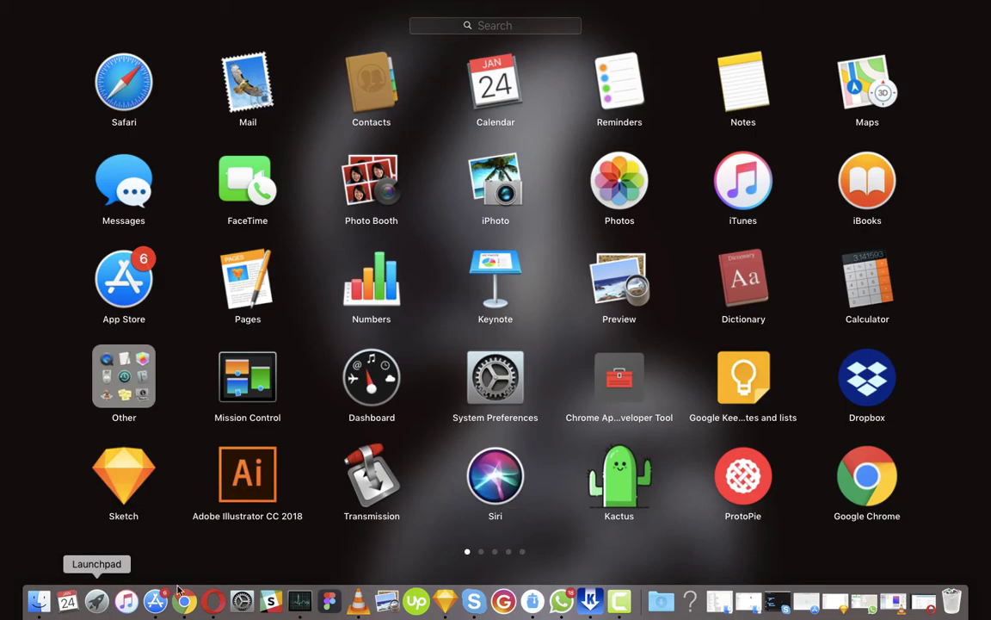
pyautogui.click(254, 484)
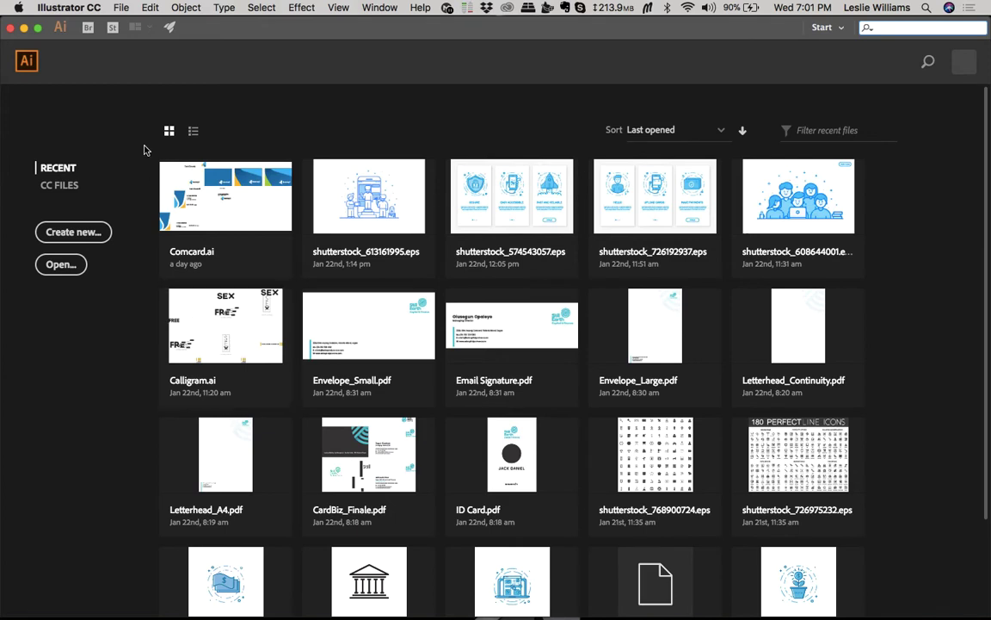
# Step: Create a new document and paste the Drop + Wave image onto Artboard 1
pyautogui.click(74, 233)
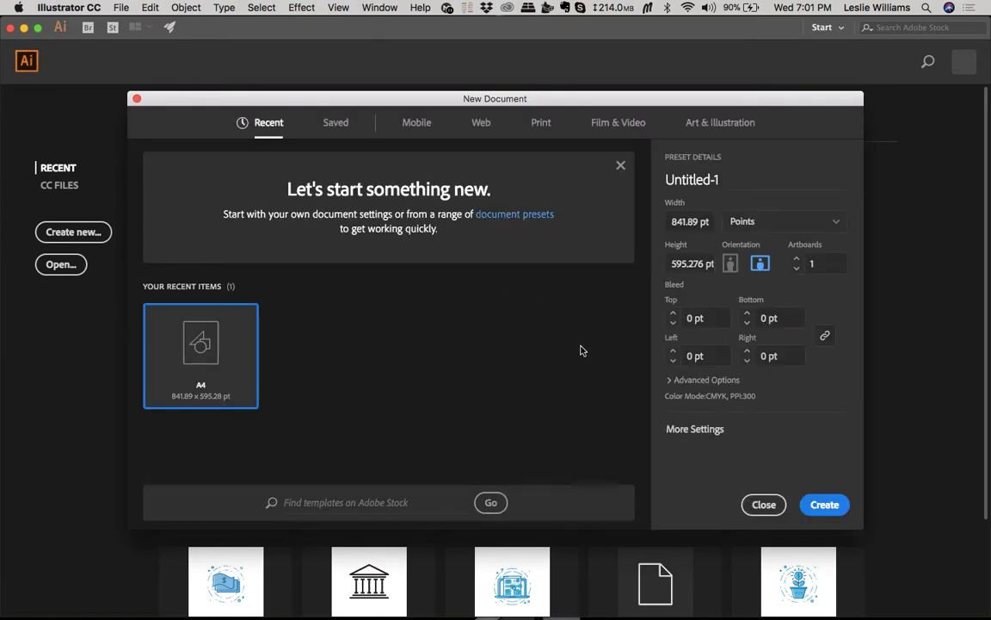
pyautogui.click(763, 507)
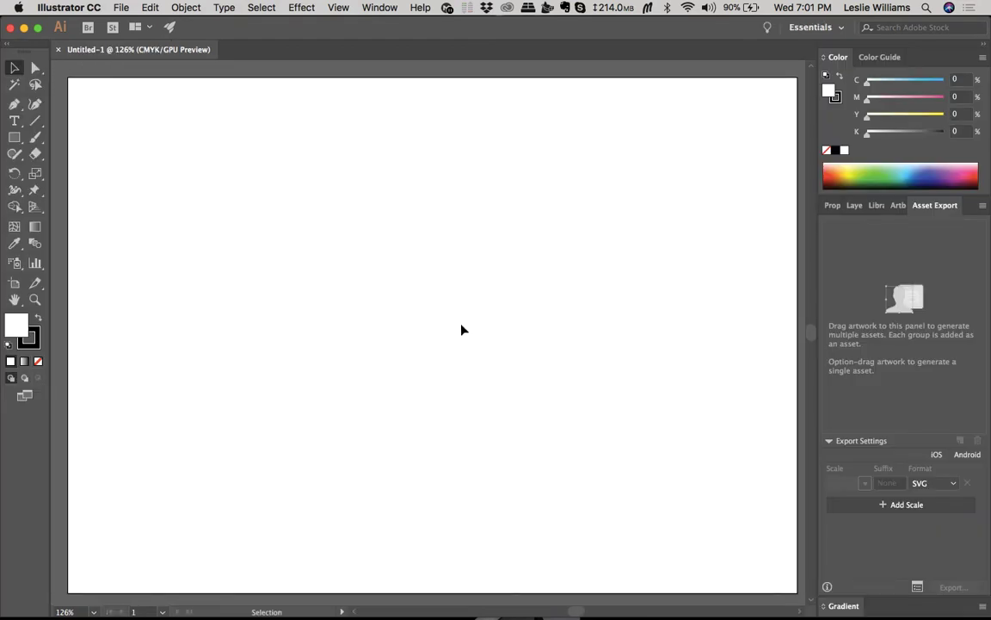
pyautogui.press('super+v')
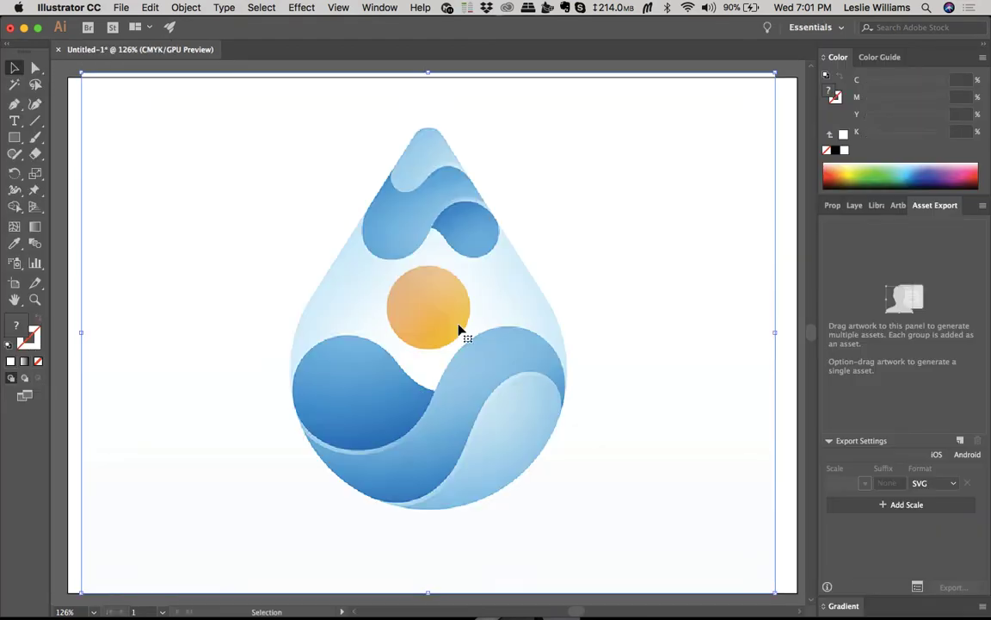
pyautogui.moveTo(495, 384); pyautogui.dragTo(485, 387)
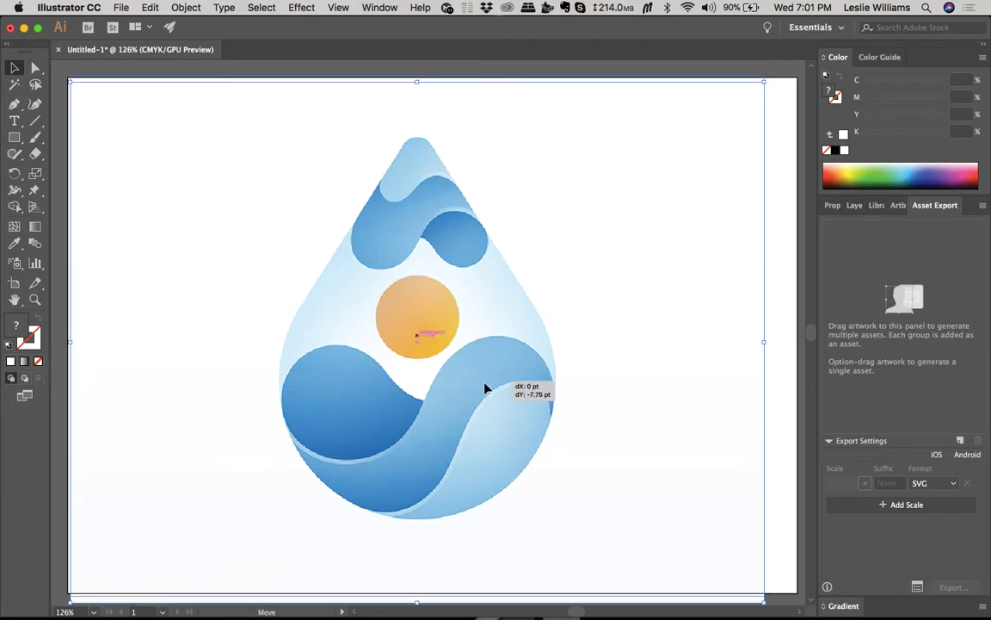
pyautogui.scroll(-5, 569, 389)
pyautogui.hscroll(10, 569, 389)
pyautogui.scroll(-3, 569, 389)
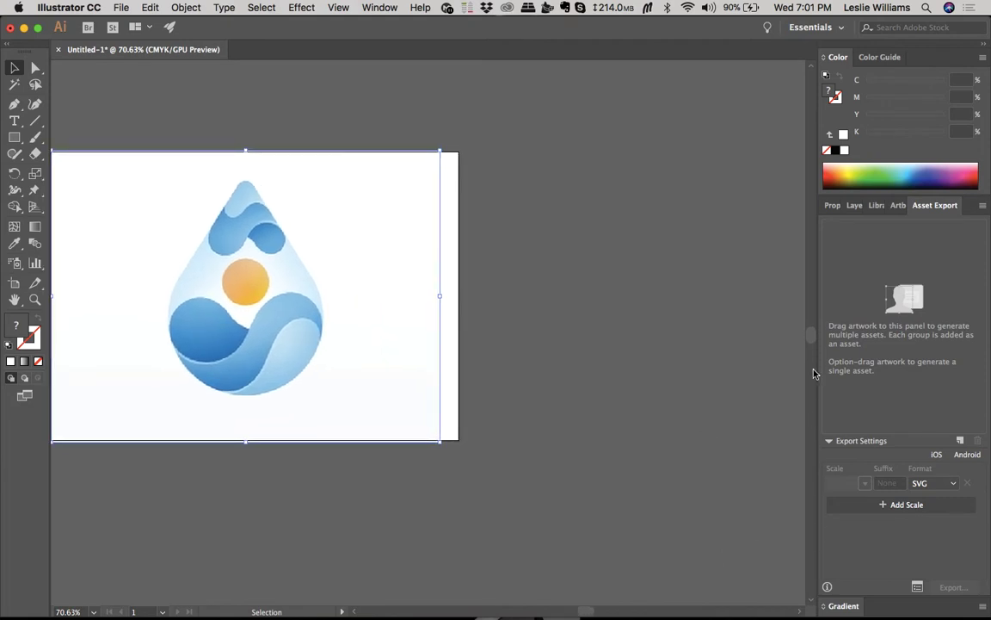
# Step: Add a blank Artboard 2 beside the first one
pyautogui.click(855, 206)
pyautogui.click(832, 205)
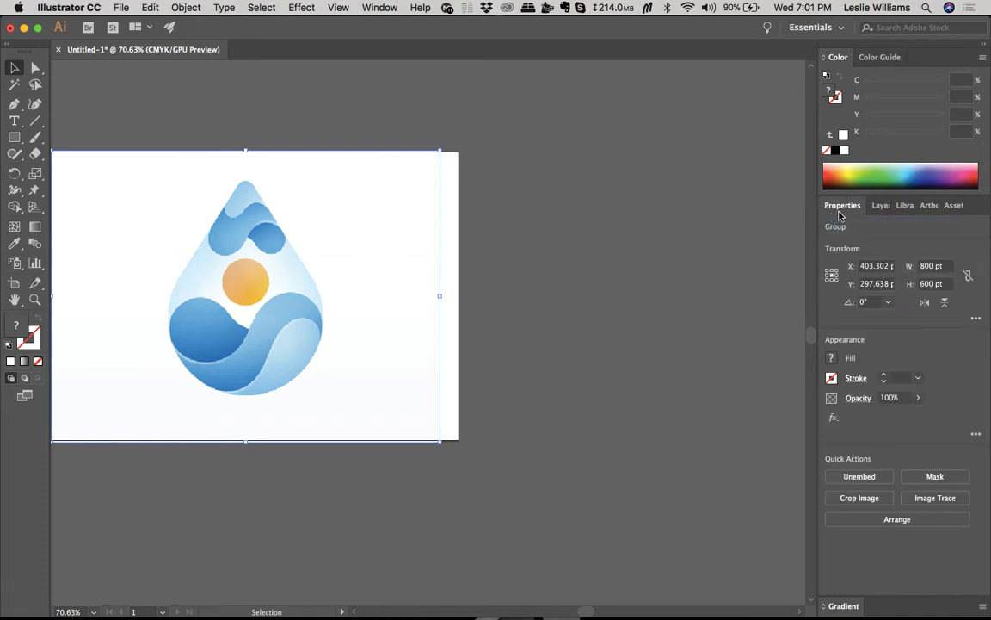
pyautogui.click(905, 206)
pyautogui.click(927, 208)
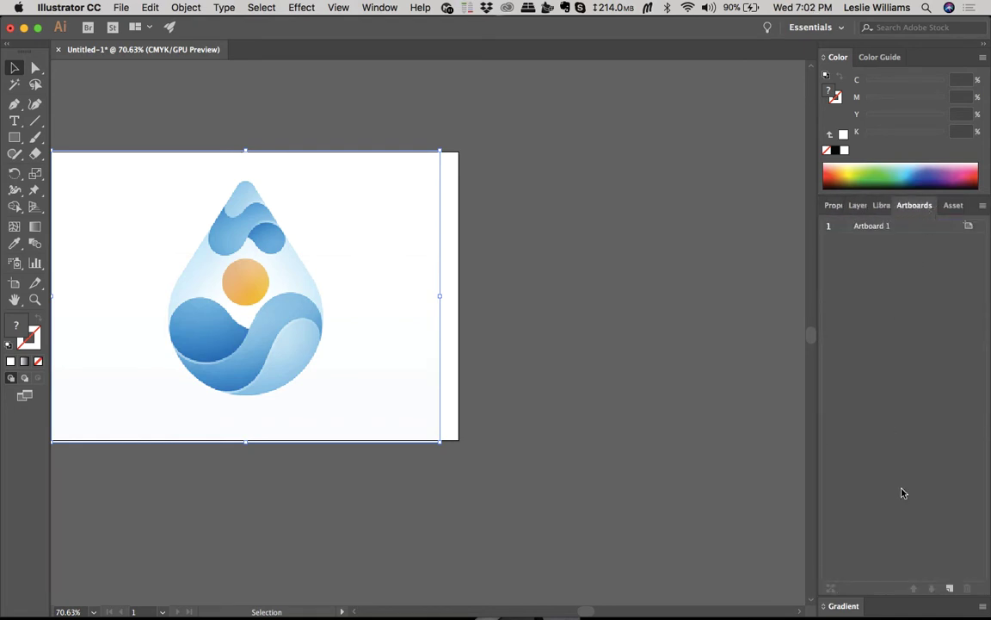
pyautogui.click(950, 588)
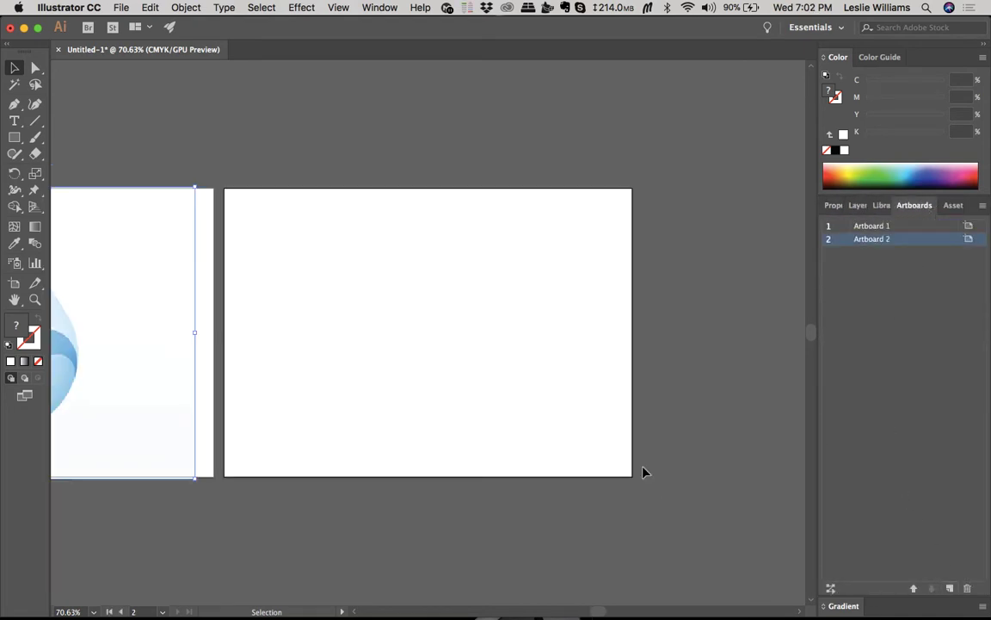
pyautogui.hscroll(-5, 460, 387)
pyautogui.scroll(-1, 461, 387)
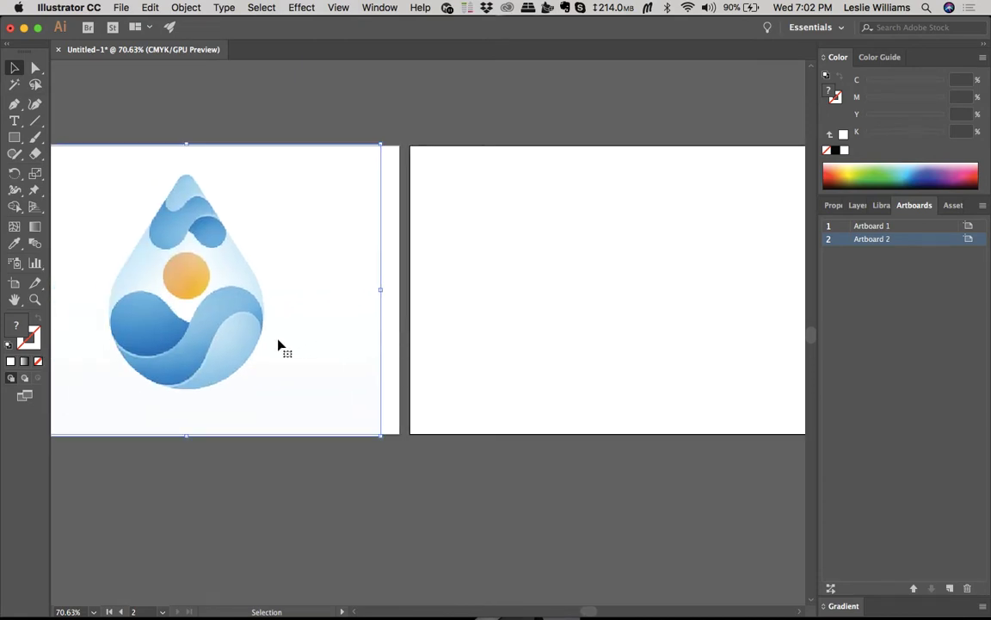
pyautogui.hscroll(-3, 278, 346)
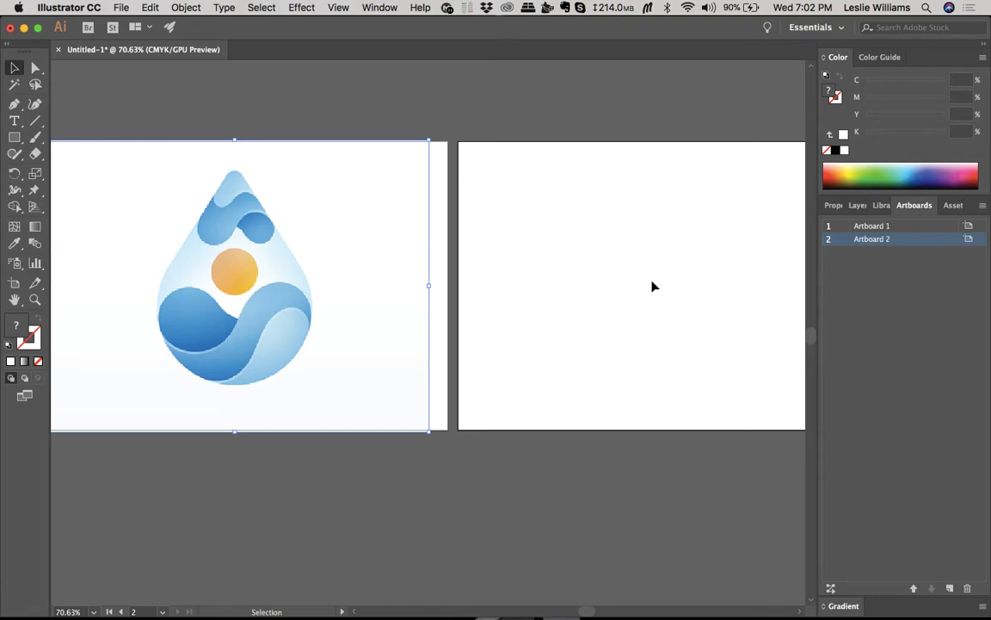
pyautogui.hscroll(3, 652, 286)
pyautogui.scroll(-1, 652, 285)
# Step: Draw a circle on Artboard 2 with the Ellipse Tool
pyautogui.click(637, 307)
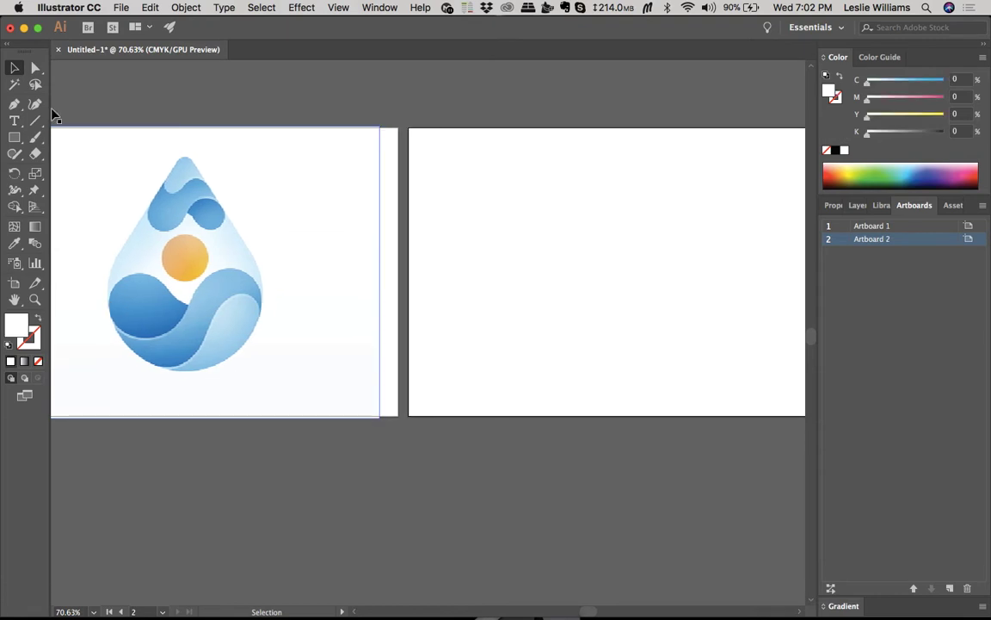
pyautogui.click(14, 137)
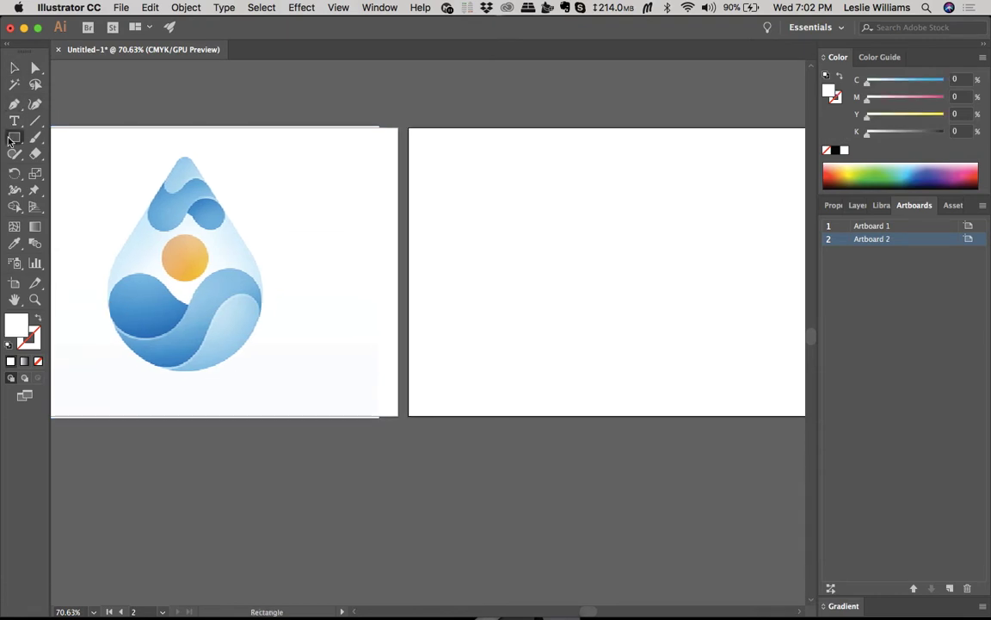
pyautogui.moveTo(11, 141); pyautogui.dragTo(49, 170)
pyautogui.moveTo(555, 248); pyautogui.dragTo(710, 370)
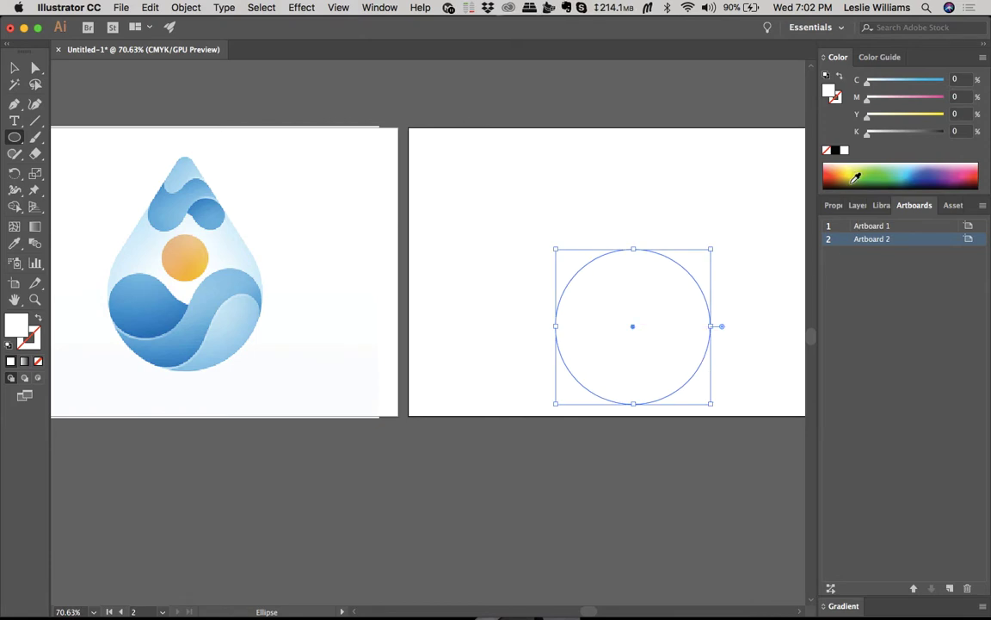
# Step: Fill the circle with blue C70 M15 and enlarge it to about 327.676 pt
pyautogui.click(834, 205)
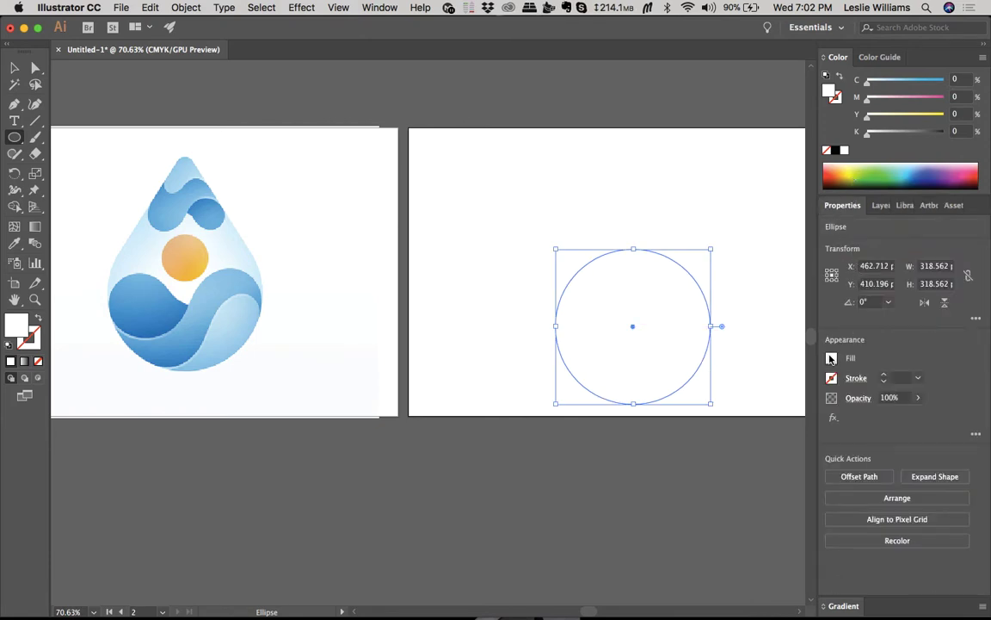
pyautogui.click(831, 358)
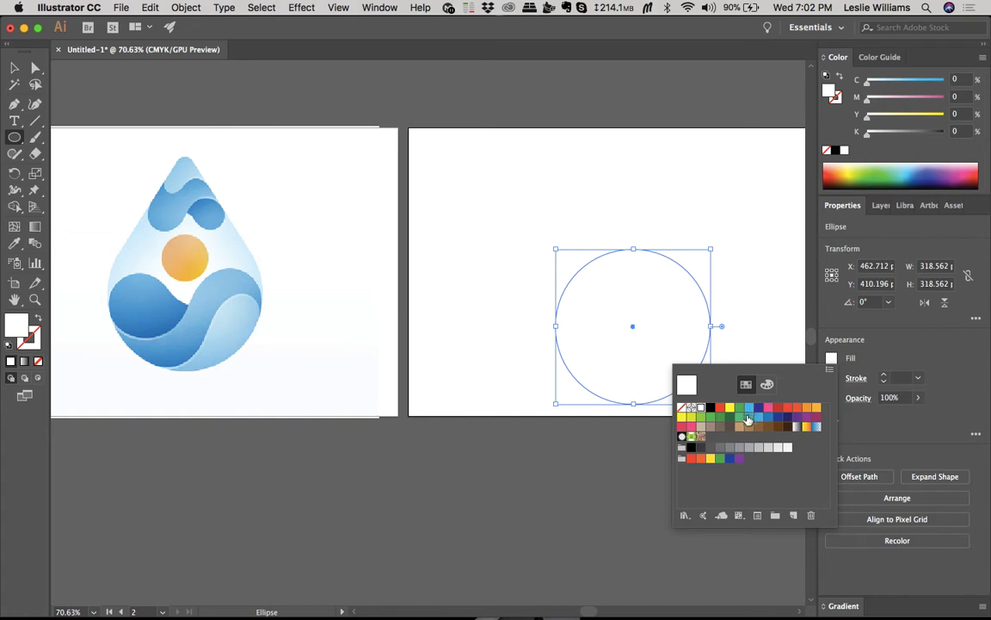
pyautogui.click(758, 417)
pyautogui.click(639, 326)
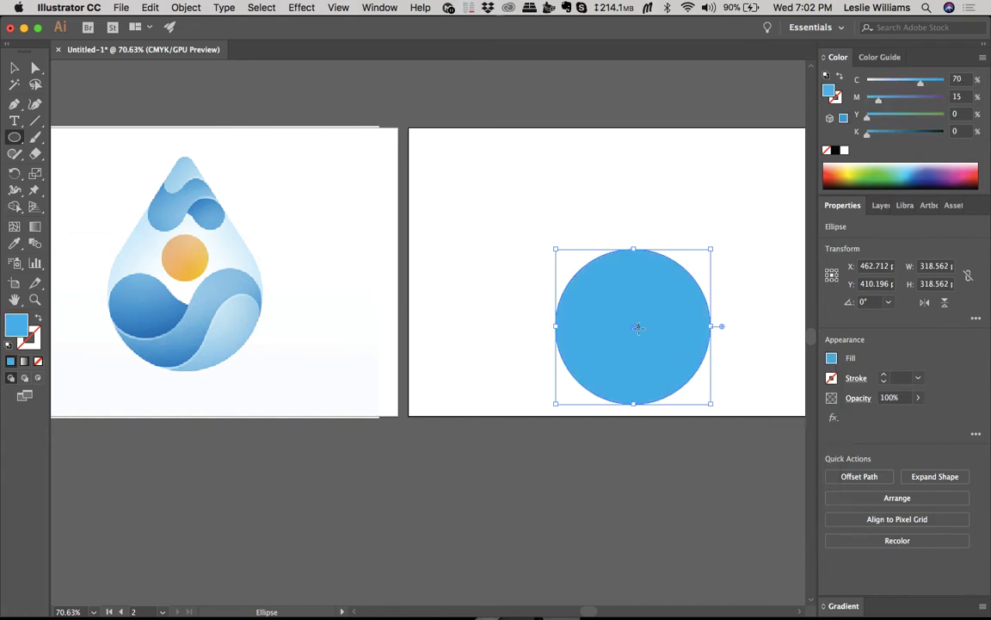
pyautogui.moveTo(634, 326); pyautogui.dragTo(645, 334)
pyautogui.hotkey('ctrl', 'z')
pyautogui.press('v')
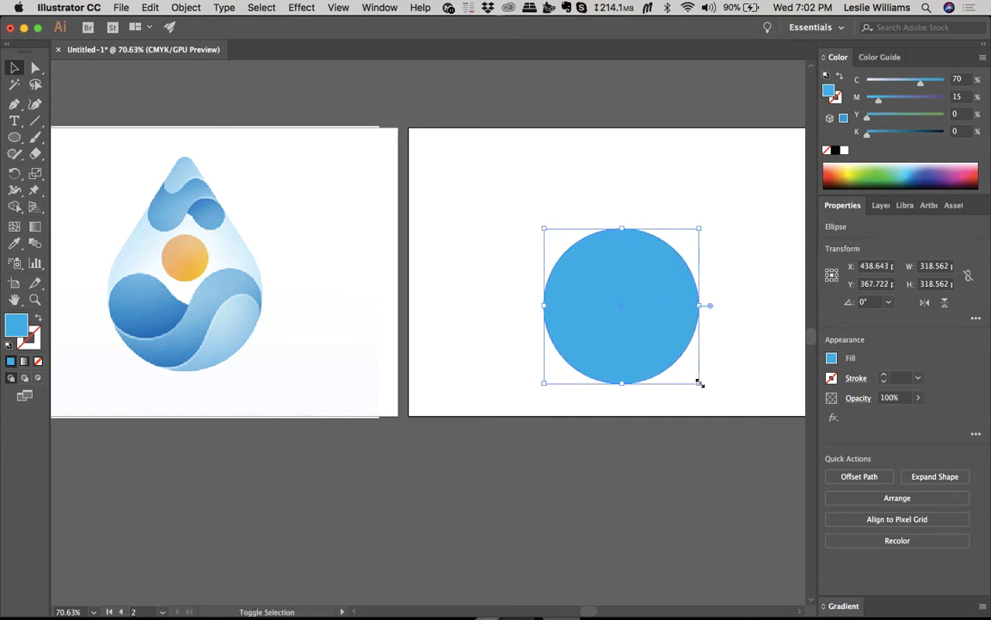
pyautogui.moveTo(701, 383); pyautogui.dragTo(704, 388)
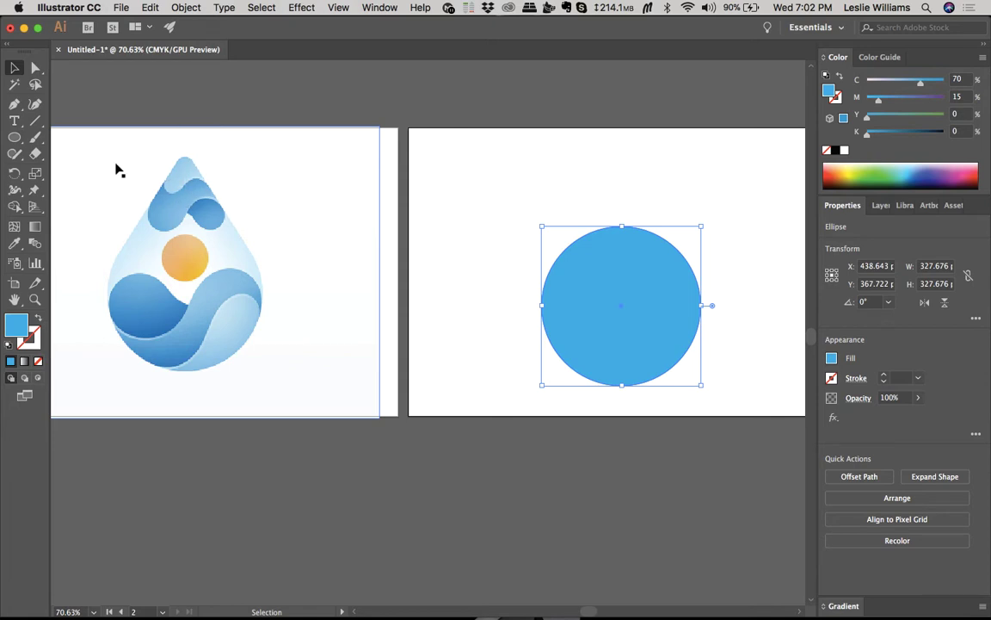
# Step: Draw a square over the circle and rotate it 315° into a diamond
pyautogui.moveTo(14, 137); pyautogui.dragTo(69, 137)
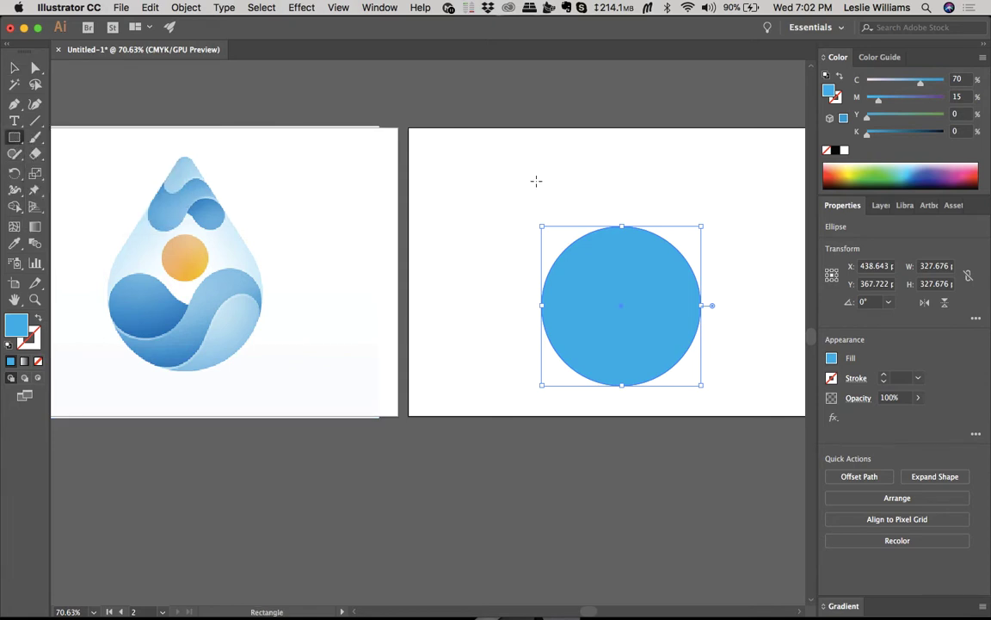
pyautogui.moveTo(542, 186); pyautogui.dragTo(702, 306)
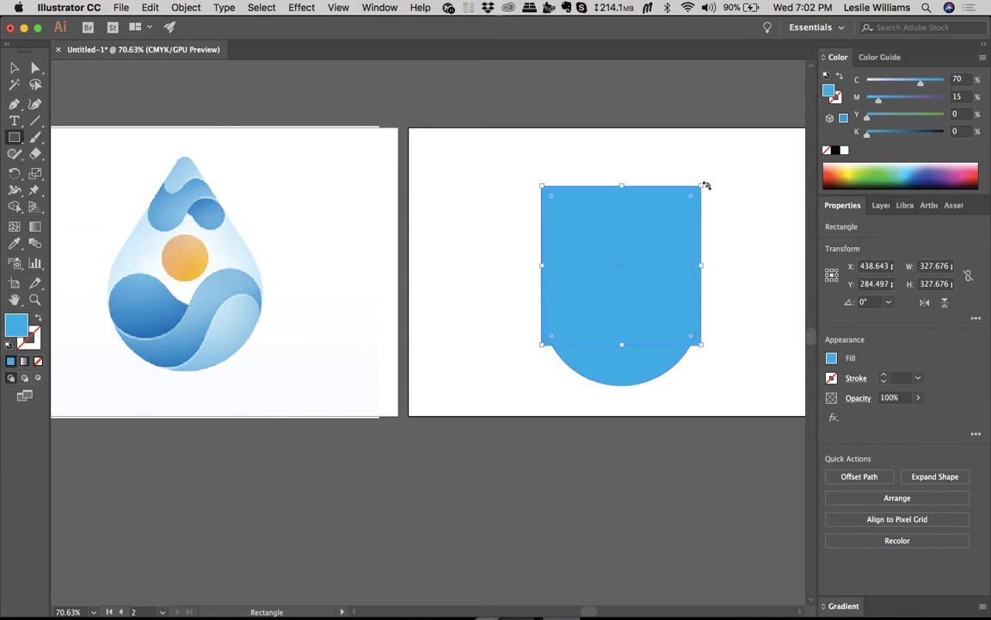
pyautogui.moveTo(707, 186); pyautogui.dragTo(708, 279)
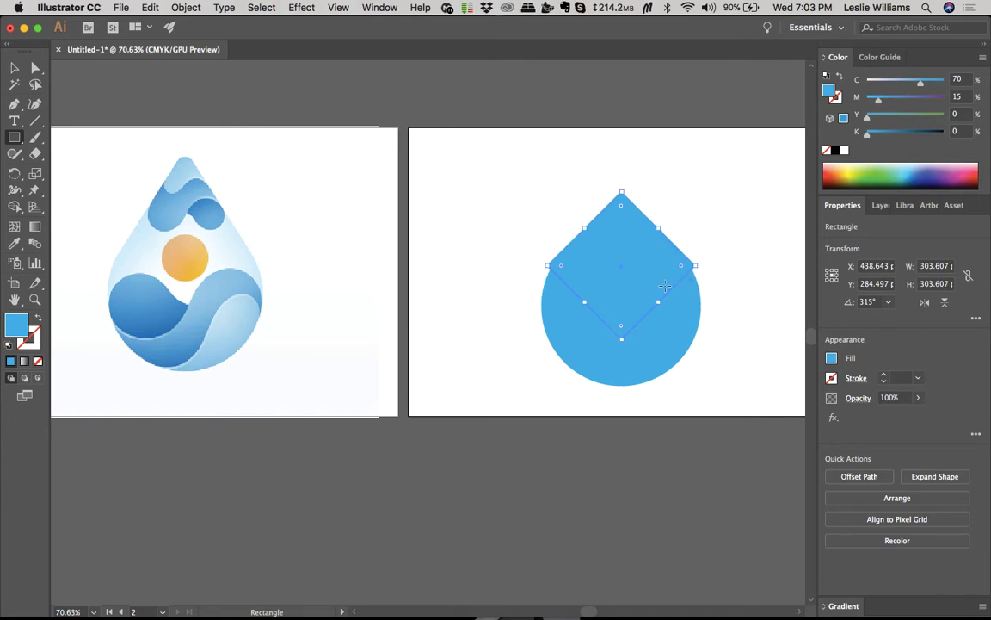
# Step: Centre and resize the diamond so its point sits above the circle's top
pyautogui.press('v')
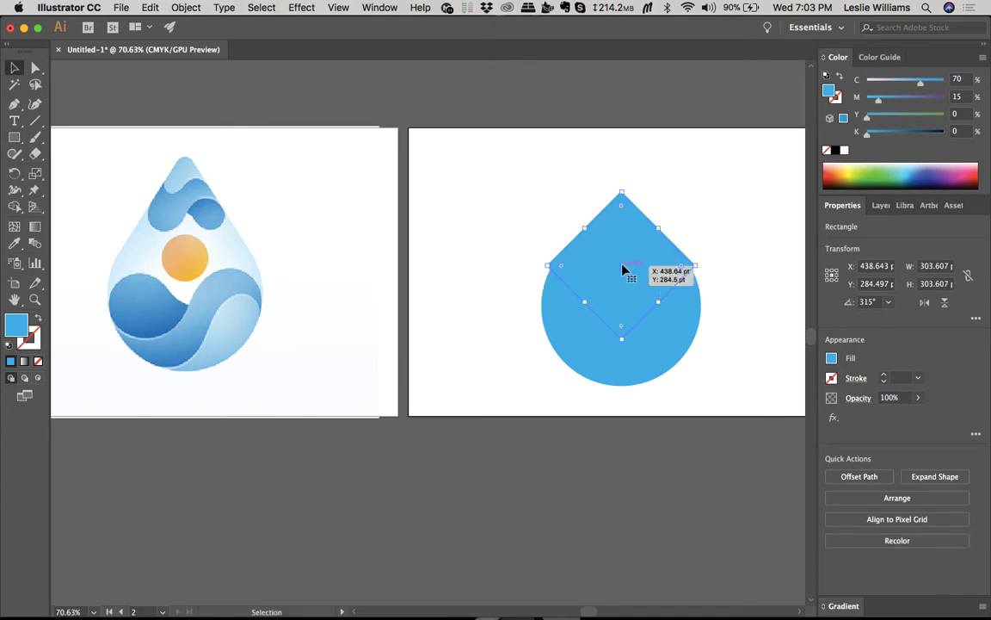
pyautogui.moveTo(625, 272); pyautogui.dragTo(704, 299)
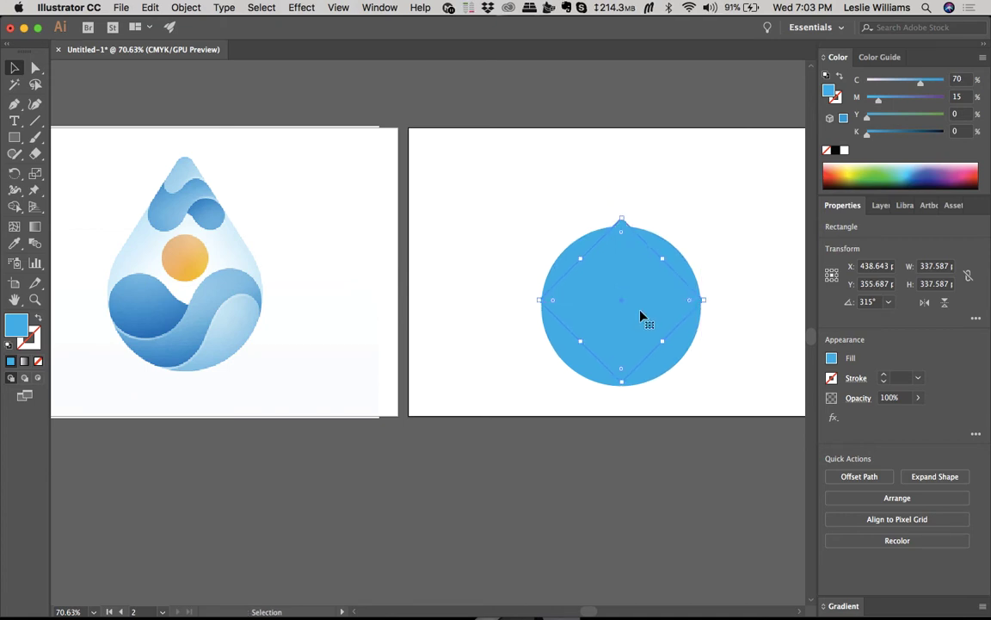
pyautogui.moveTo(641, 317); pyautogui.dragTo(644, 272)
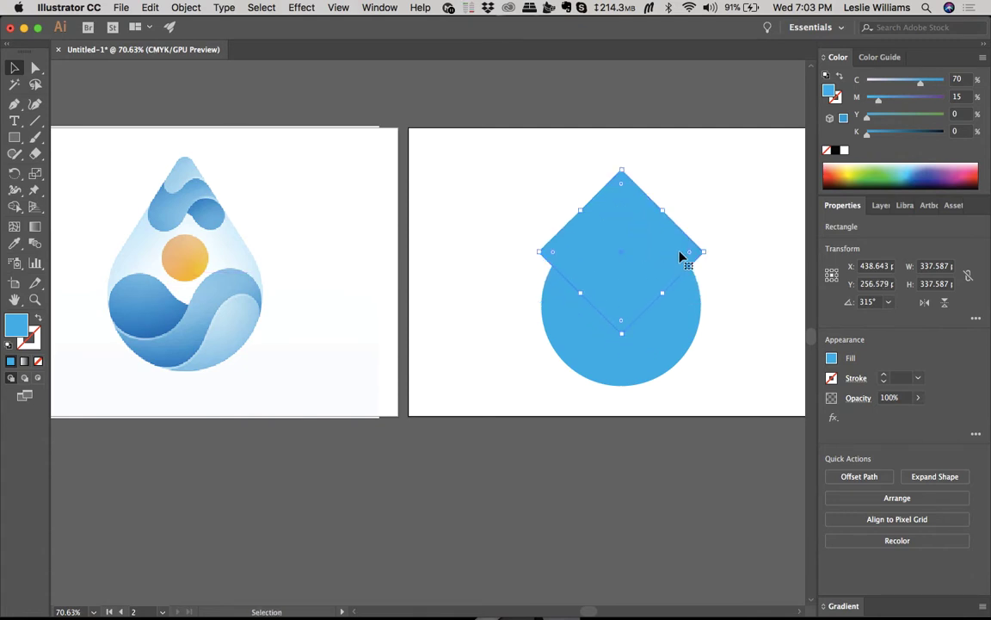
pyautogui.moveTo(704, 251)
pyautogui.mouseDown()
pyautogui.moveTo(676, 256)
pyautogui.moveTo(713, 248)
pyautogui.mouseUp()
pyautogui.click(743, 239)
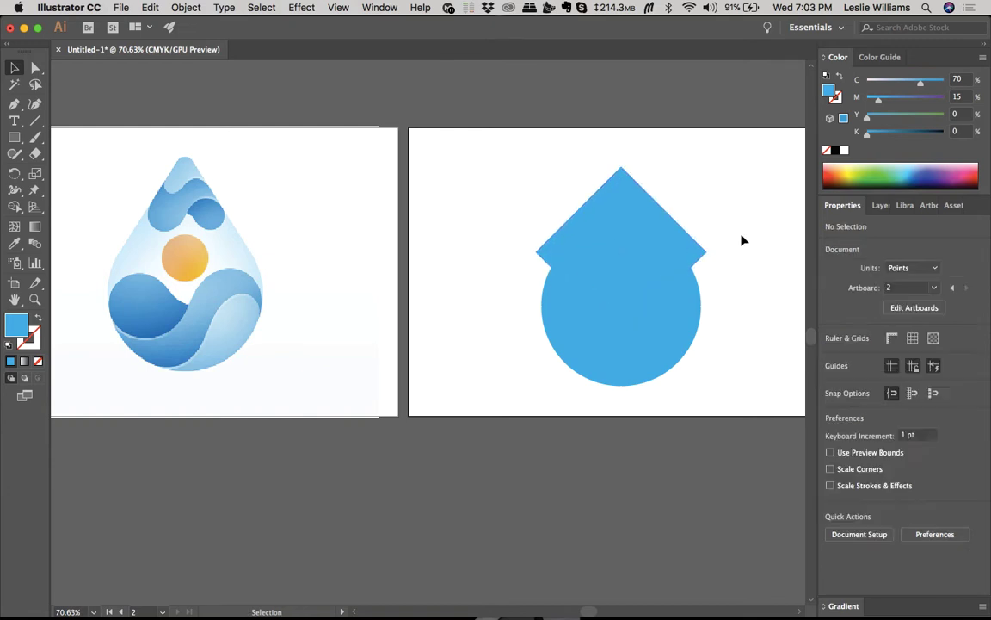
pyautogui.click(641, 240)
pyautogui.moveTo(641, 241)
pyautogui.mouseDown()
pyautogui.moveTo(650, 276)
pyautogui.moveTo(642, 230)
pyautogui.mouseUp()
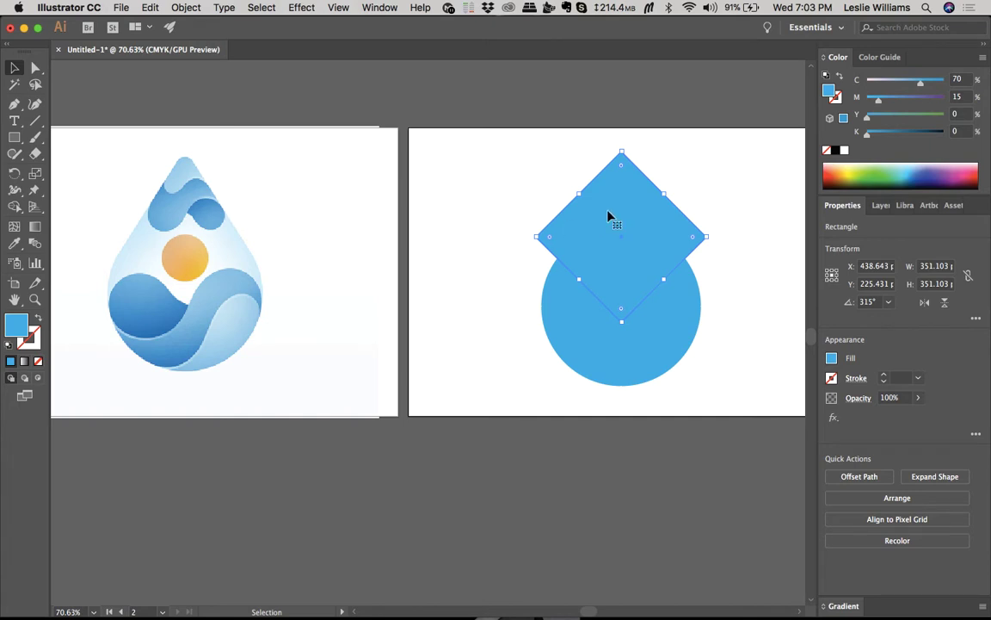
pyautogui.click(642, 337)
pyautogui.click(631, 213)
pyautogui.moveTo(630, 213); pyautogui.dragTo(630, 200)
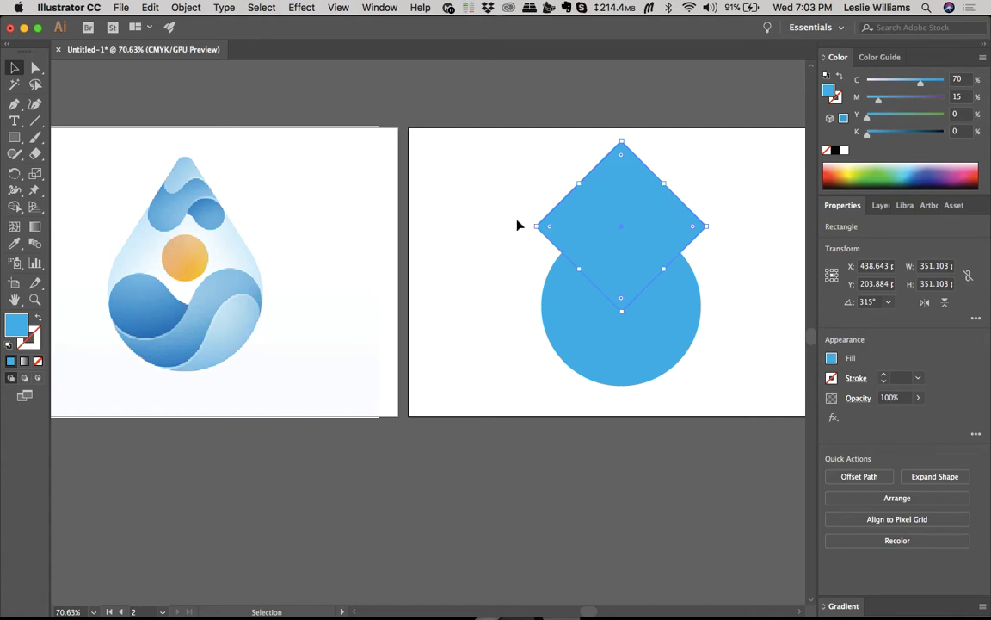
# Step: Pull the diamond's left and right corners down onto the circle's edge
pyautogui.press('a')
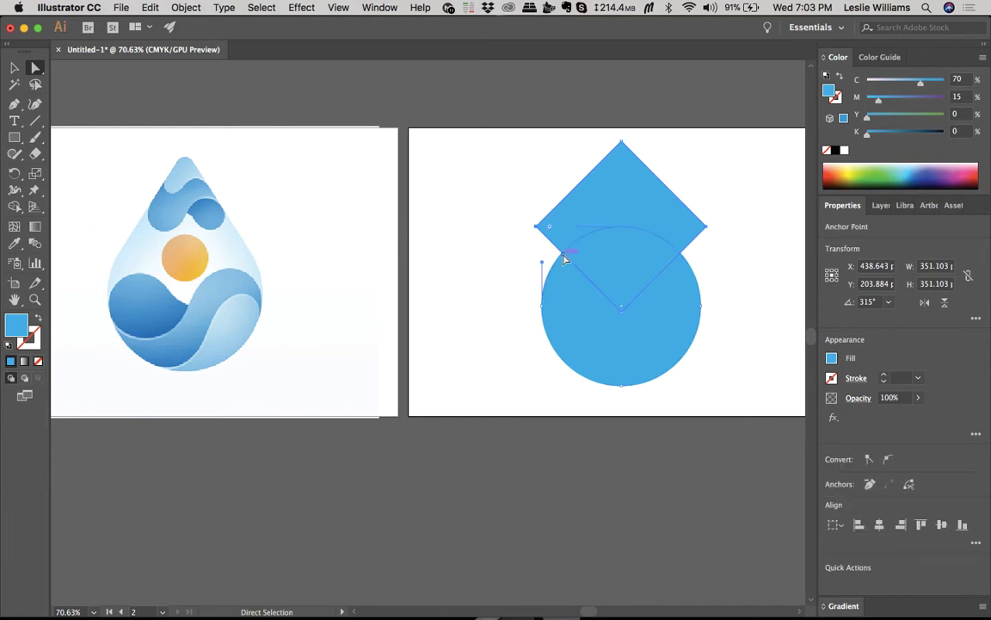
pyautogui.click(723, 245)
pyautogui.moveTo(512, 214); pyautogui.dragTo(546, 231)
pyautogui.keyDown('shift'); pyautogui.click(705, 226); pyautogui.keyUp('shift')
pyautogui.moveTo(706, 226); pyautogui.dragTo(704, 297)
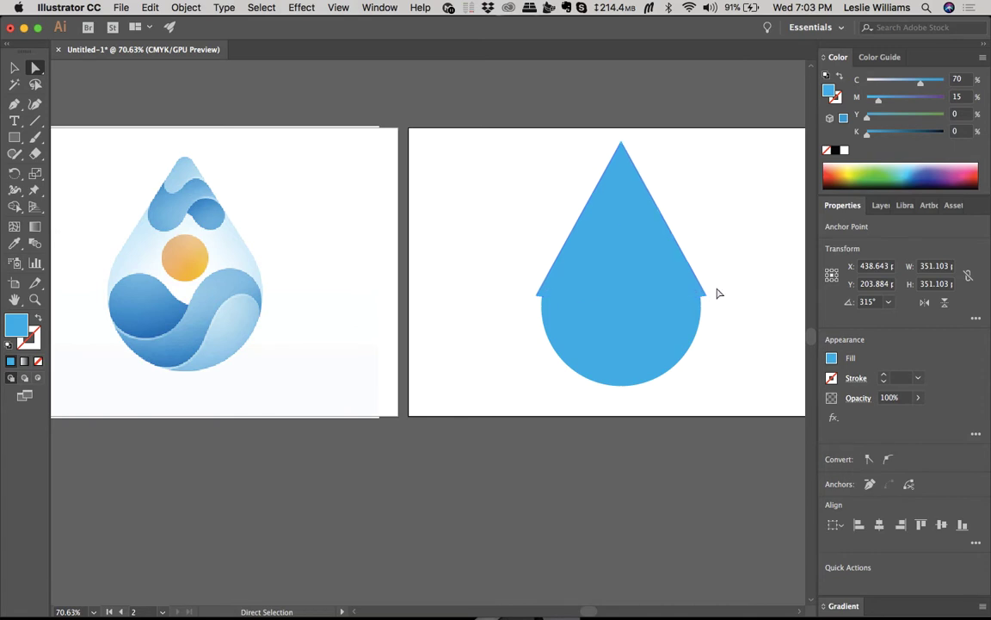
pyautogui.press('super+z')
pyautogui.press('super+z')
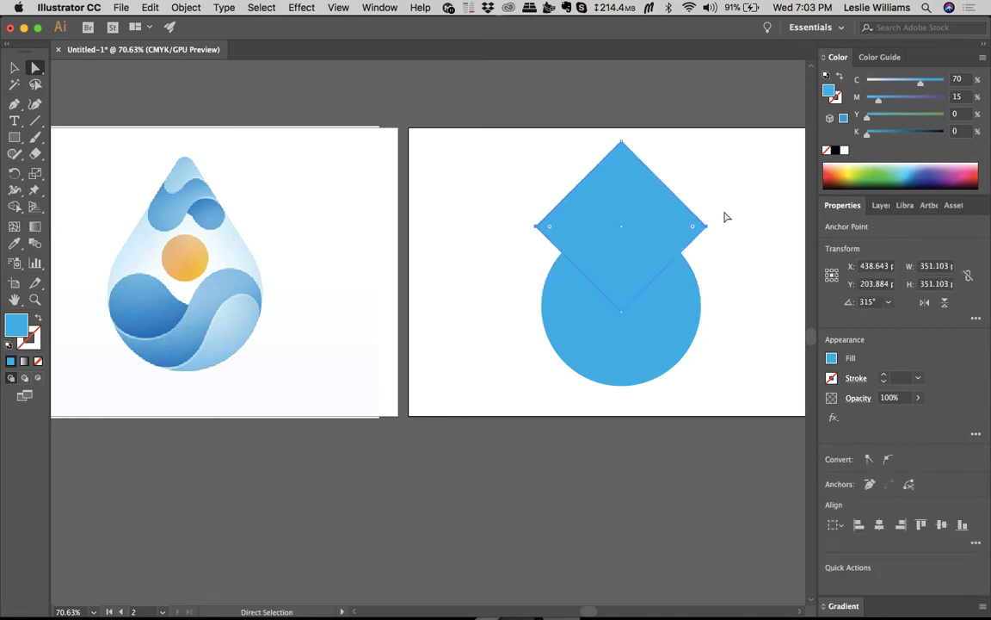
pyautogui.moveTo(706, 227); pyautogui.dragTo(708, 265)
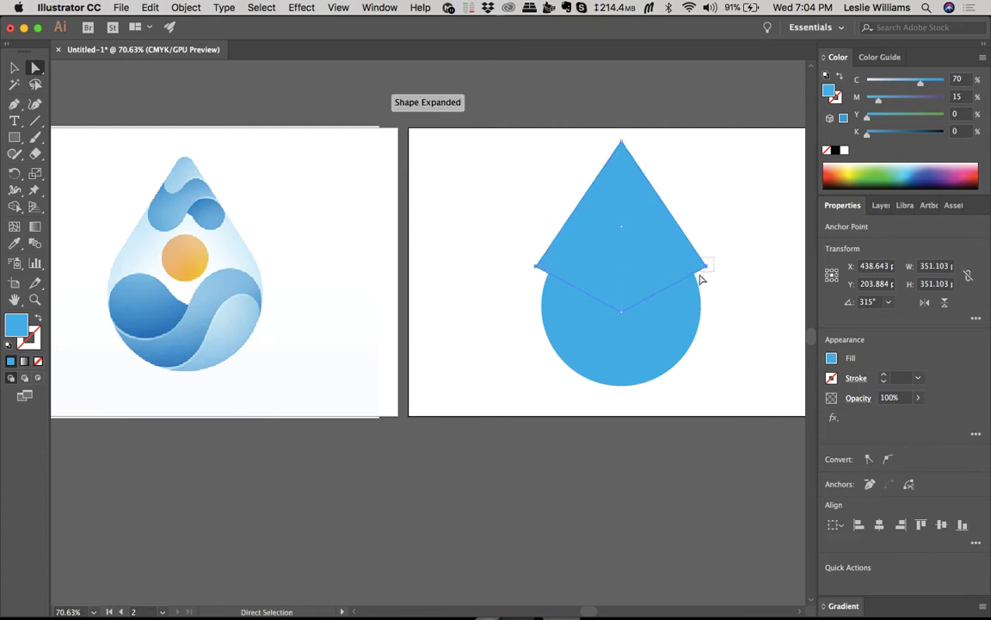
pyautogui.click(707, 268)
pyautogui.moveTo(706, 271); pyautogui.dragTo(697, 278)
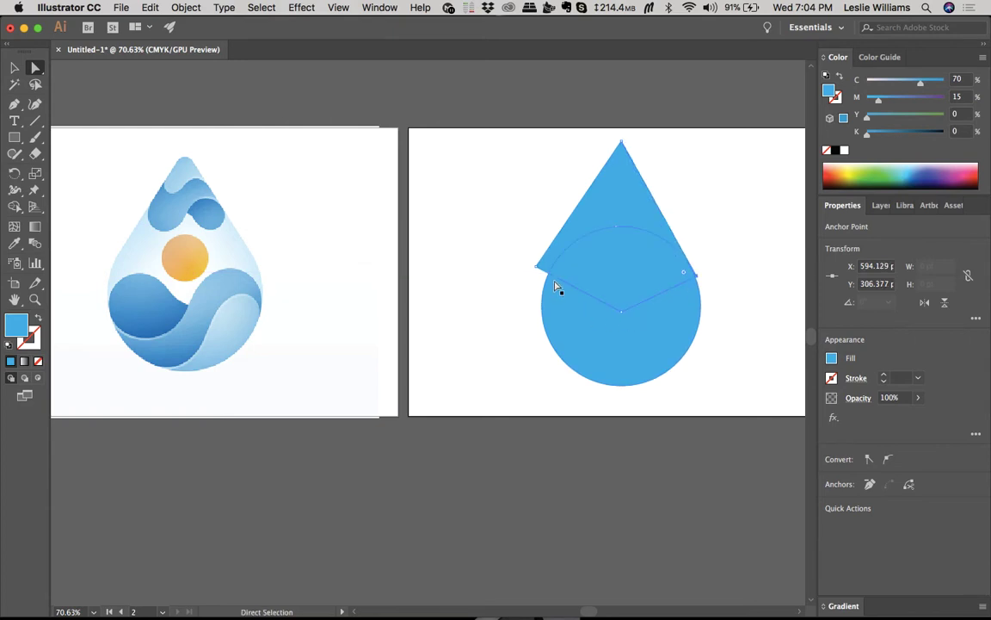
pyautogui.moveTo(536, 267); pyautogui.dragTo(541, 317)
# Step: Zoom in and snap the diamond's right corner onto the circle's edge
pyautogui.scroll(10, 552, 277)
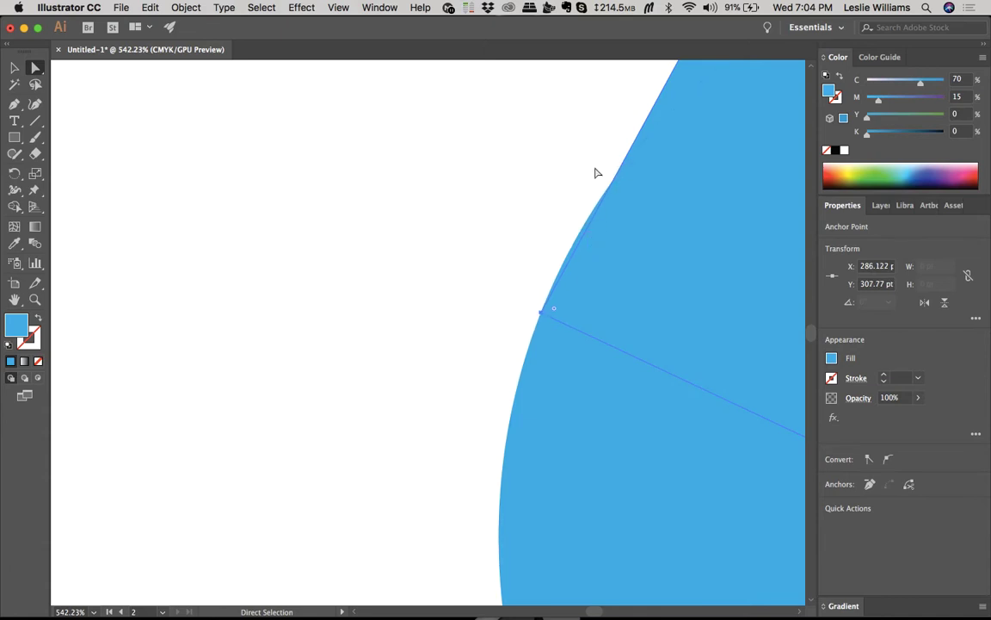
pyautogui.scroll(-5, 550, 313)
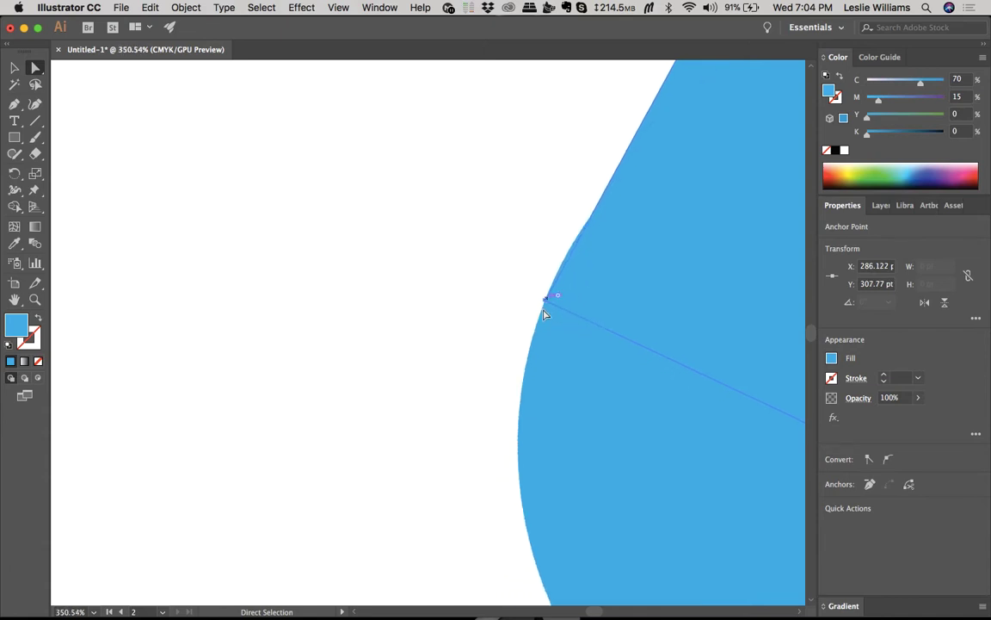
pyautogui.scroll(-2, 544, 314)
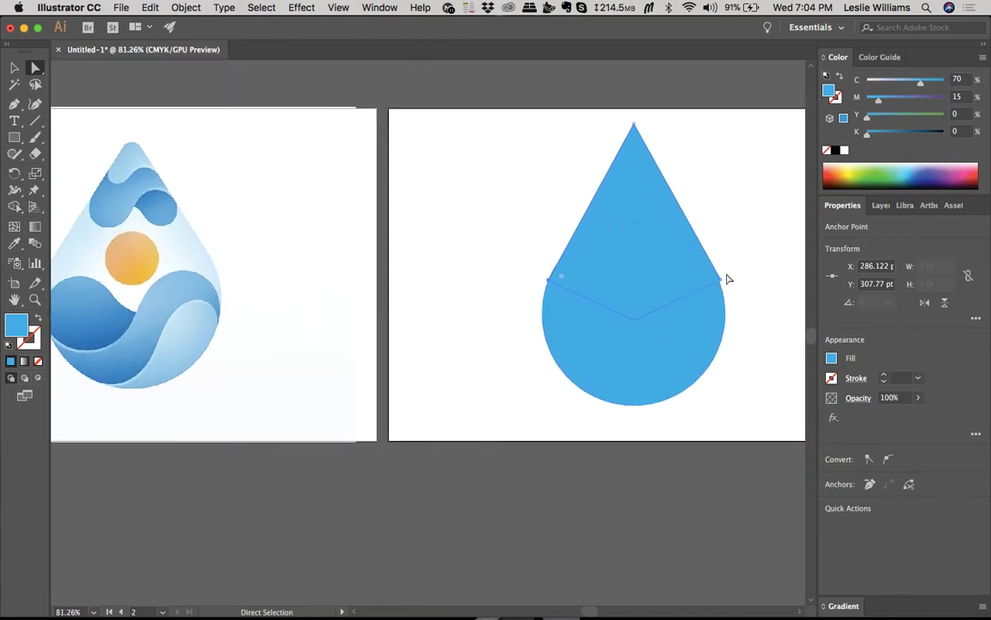
pyautogui.scroll(3, 743, 265)
pyautogui.hscroll(3, 739, 265)
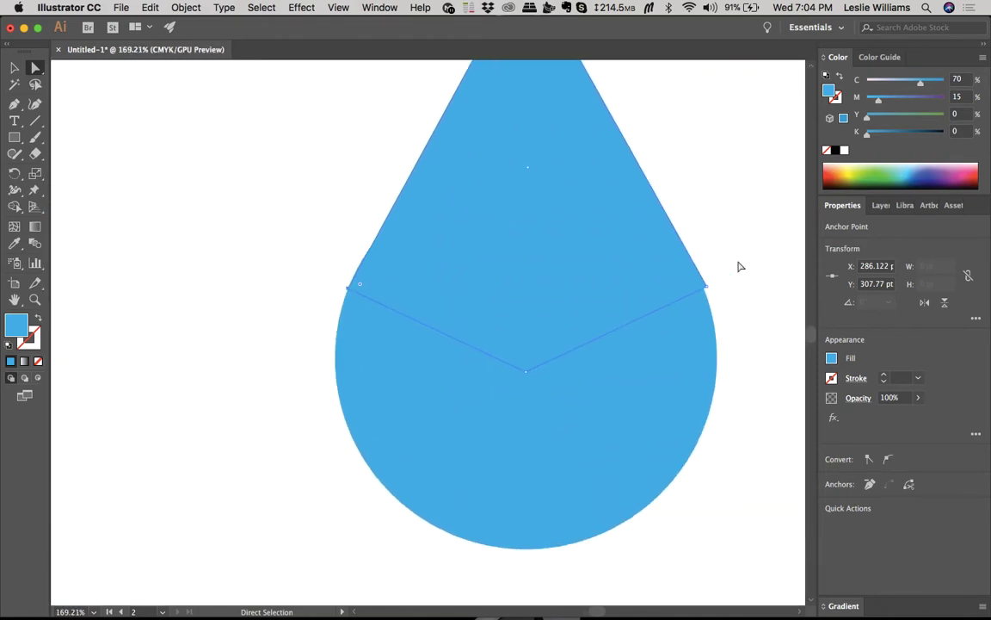
pyautogui.scroll(3, 721, 280)
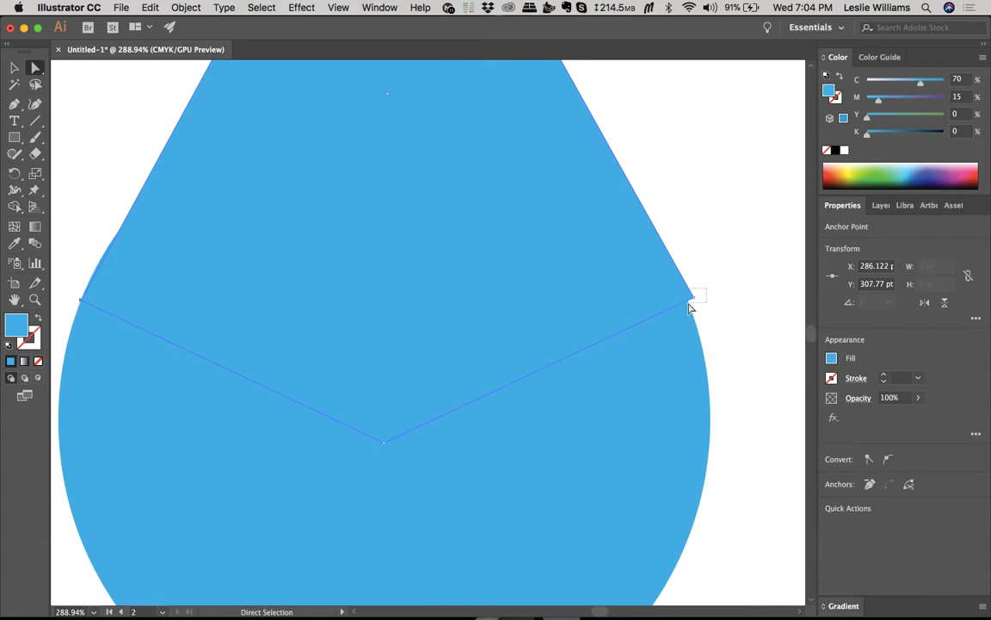
pyautogui.moveTo(690, 308)
pyautogui.mouseDown()
pyautogui.moveTo(697, 290)
pyautogui.moveTo(690, 301)
pyautogui.mouseUp()
pyautogui.click(708, 294)
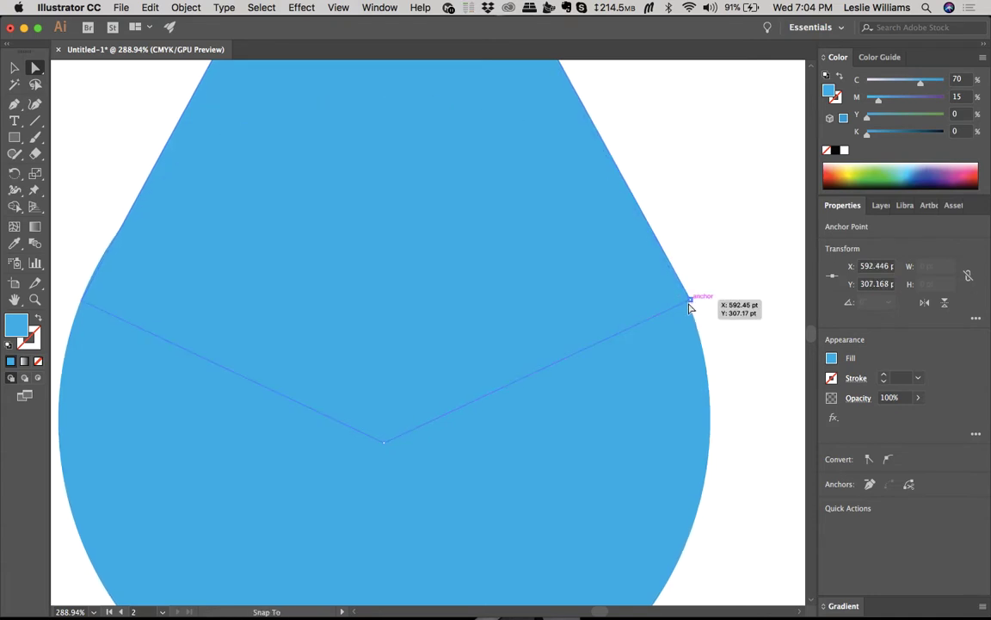
pyautogui.moveTo(688, 307); pyautogui.dragTo(687, 298)
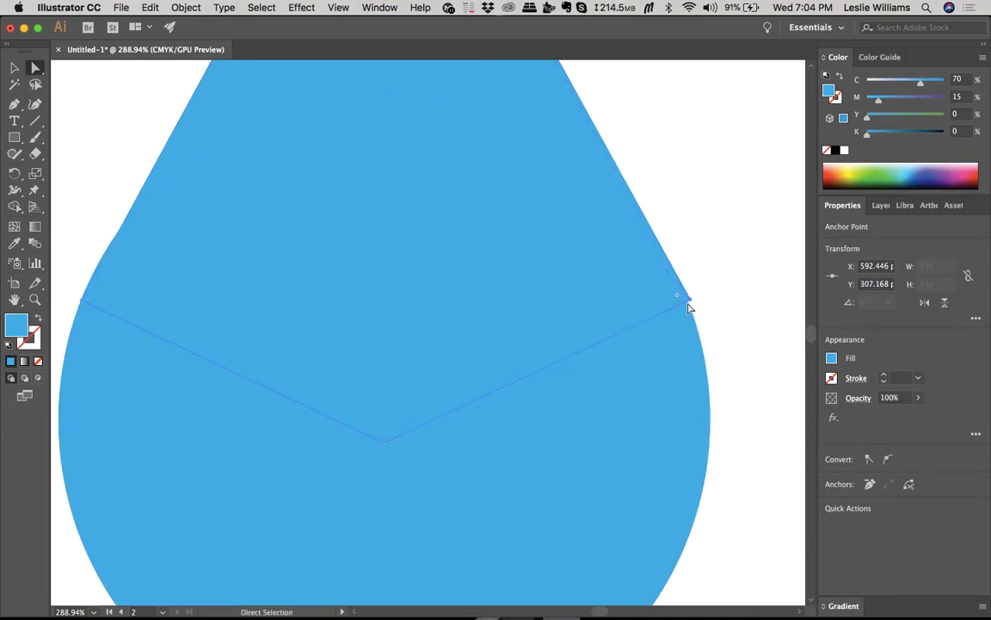
pyautogui.click(713, 299)
# Step: Drag the notch anchor on the right edge into a smooth curve, then zoom out
pyautogui.scroll(5, 698, 297)
pyautogui.scroll(-2, 699, 299)
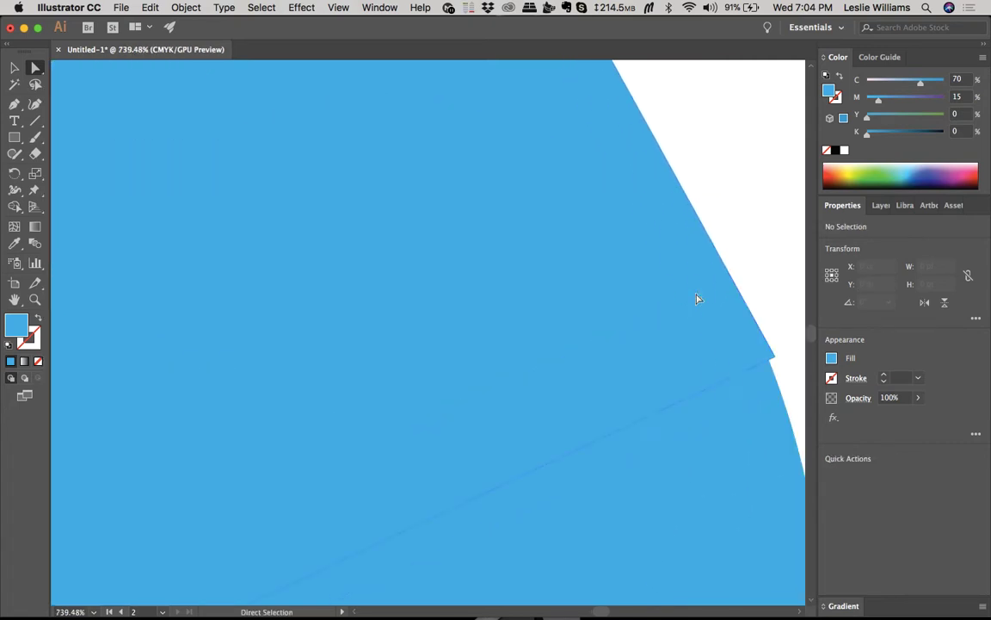
pyautogui.moveTo(713, 327); pyautogui.dragTo(691, 365)
pyautogui.click(696, 348)
pyautogui.click(692, 350)
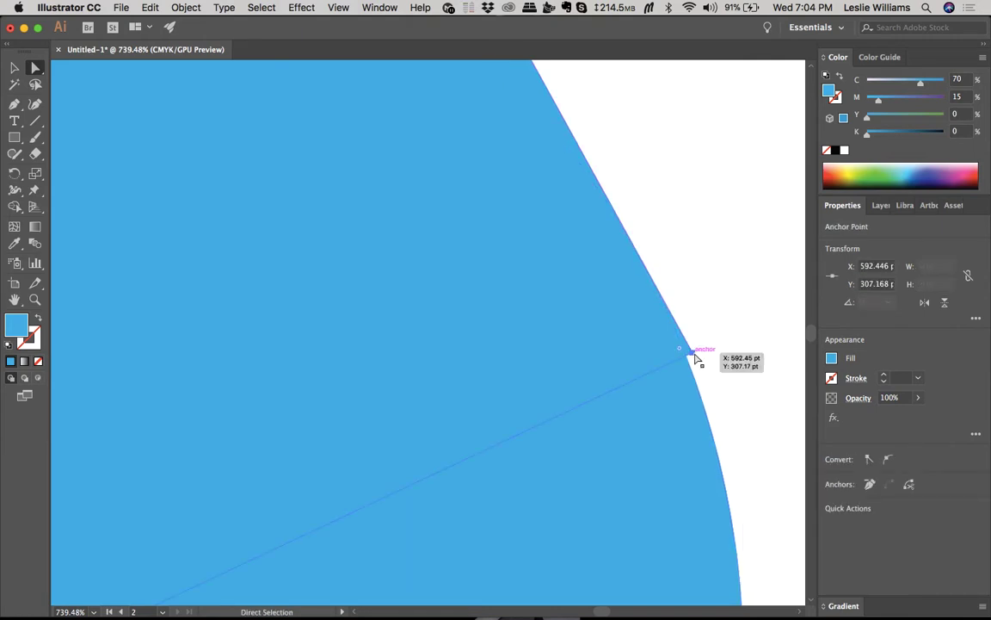
pyautogui.moveTo(690, 354); pyautogui.dragTo(710, 354)
pyautogui.click(709, 353)
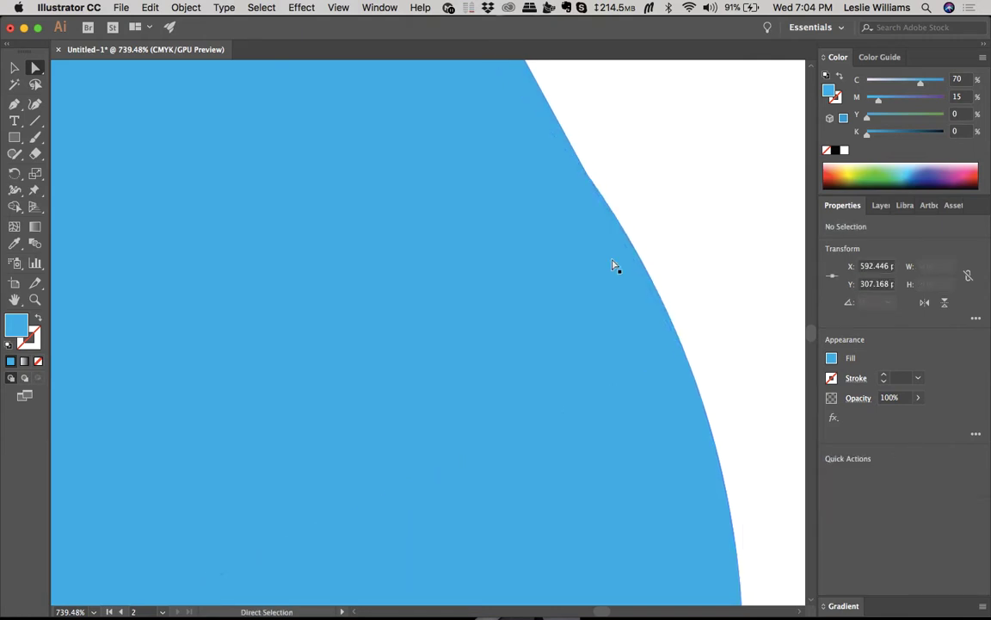
pyautogui.scroll(-6, 661, 303)
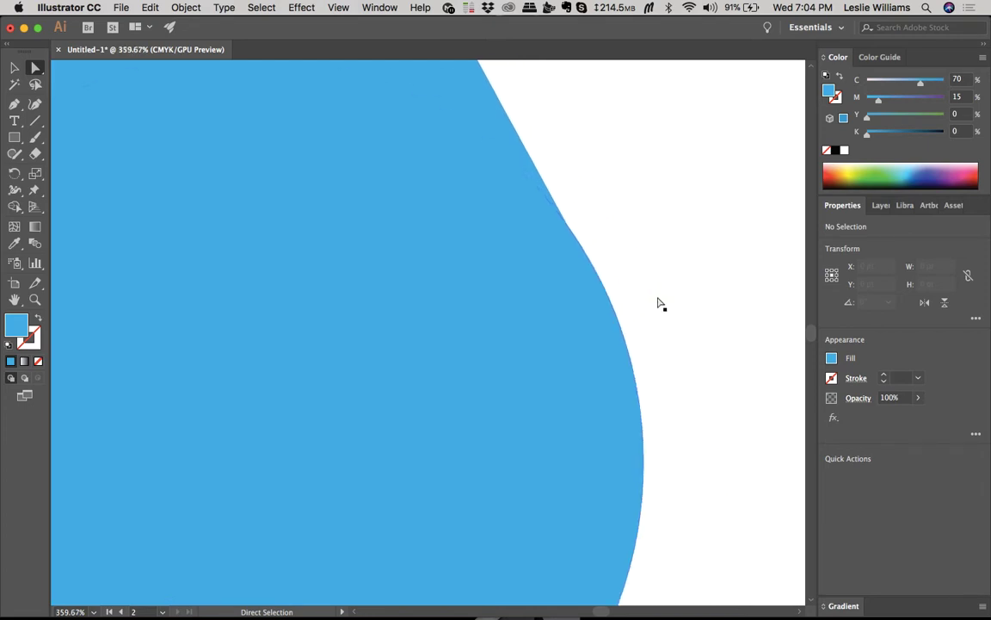
pyautogui.scroll(-6, 661, 303)
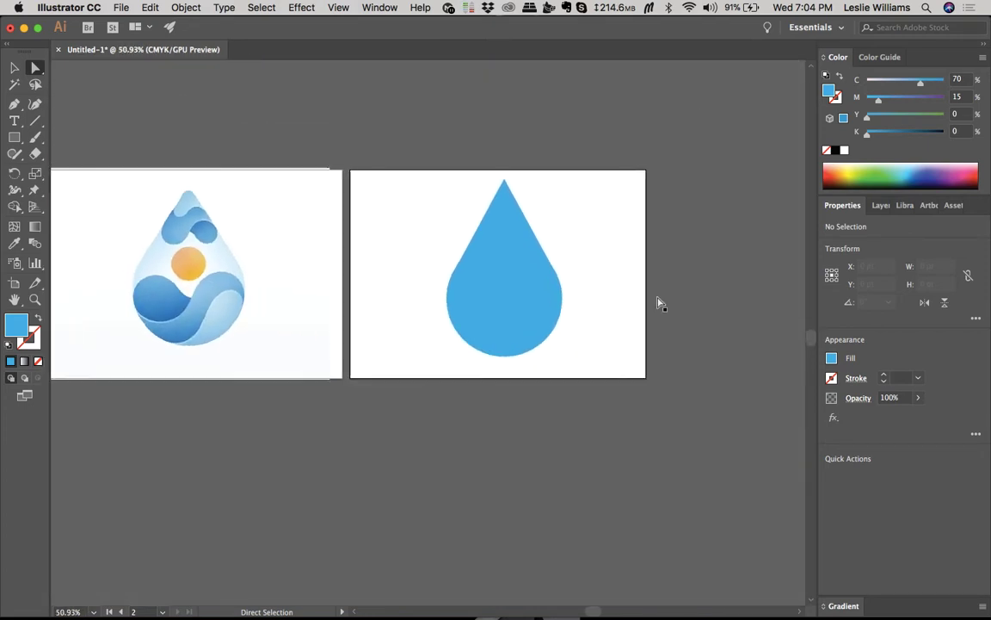
pyautogui.scroll(1, 661, 303)
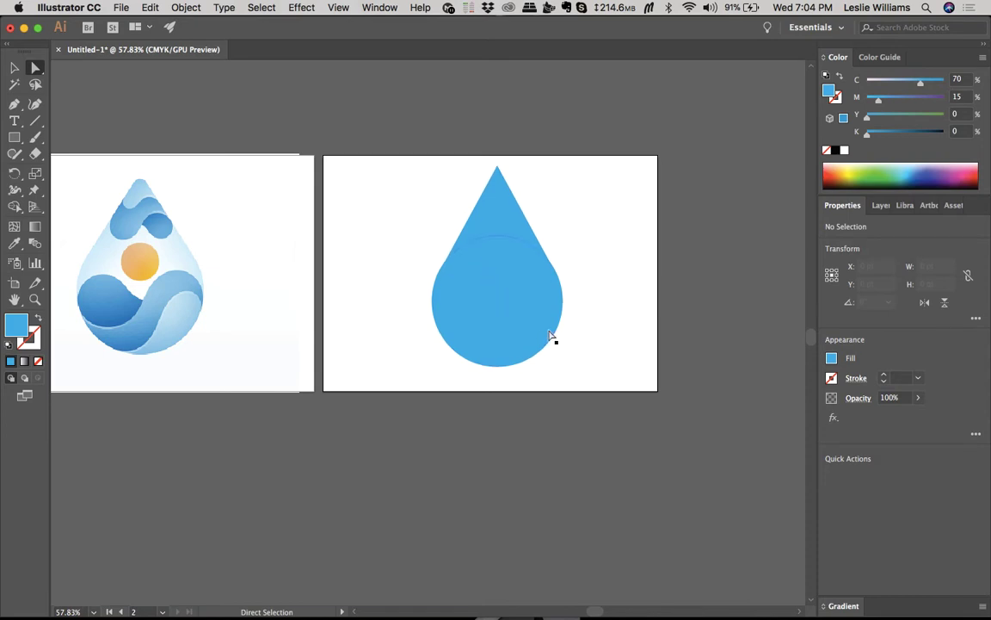
# Step: Duplicate the drop to the right and move the rotated square above the artboard
pyautogui.press('v')
pyautogui.moveTo(602, 230); pyautogui.dragTo(459, 379)
pyautogui.moveTo(488, 309); pyautogui.dragTo(734, 304)
pyautogui.click(585, 232)
pyautogui.click(507, 251)
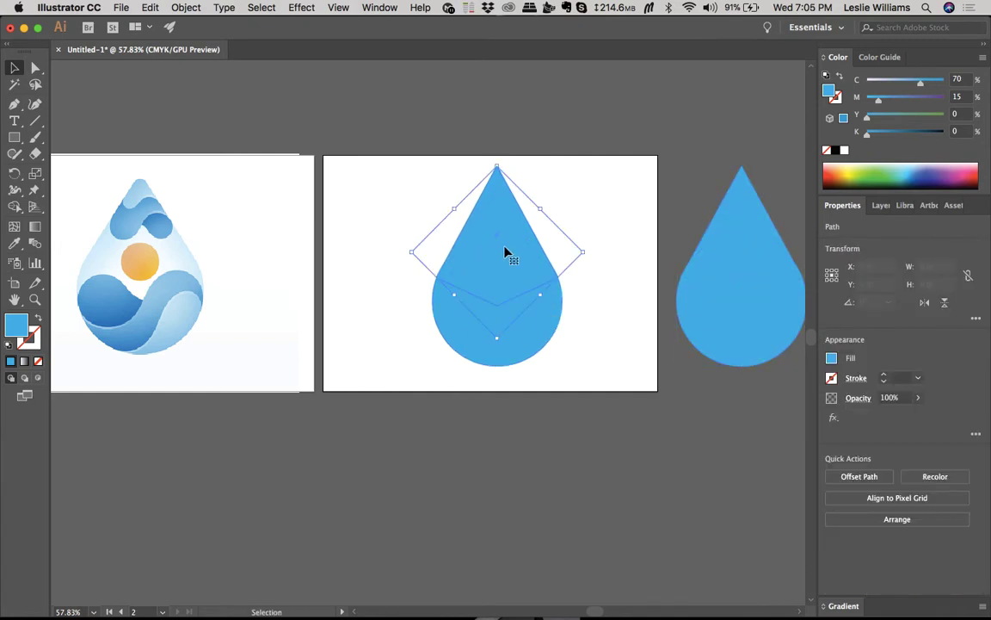
pyautogui.moveTo(507, 250); pyautogui.dragTo(473, 128)
pyautogui.click(496, 305)
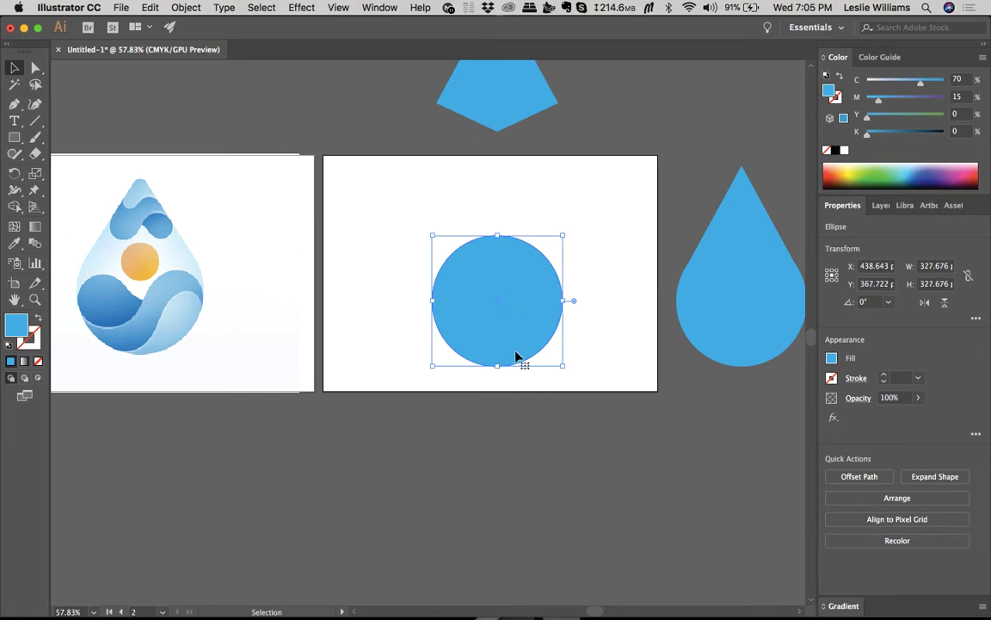
# Step: Drag the circle's top anchor up and pull its handles in into a sharp tip
pyautogui.press('a')
pyautogui.scroll(4, 496, 246)
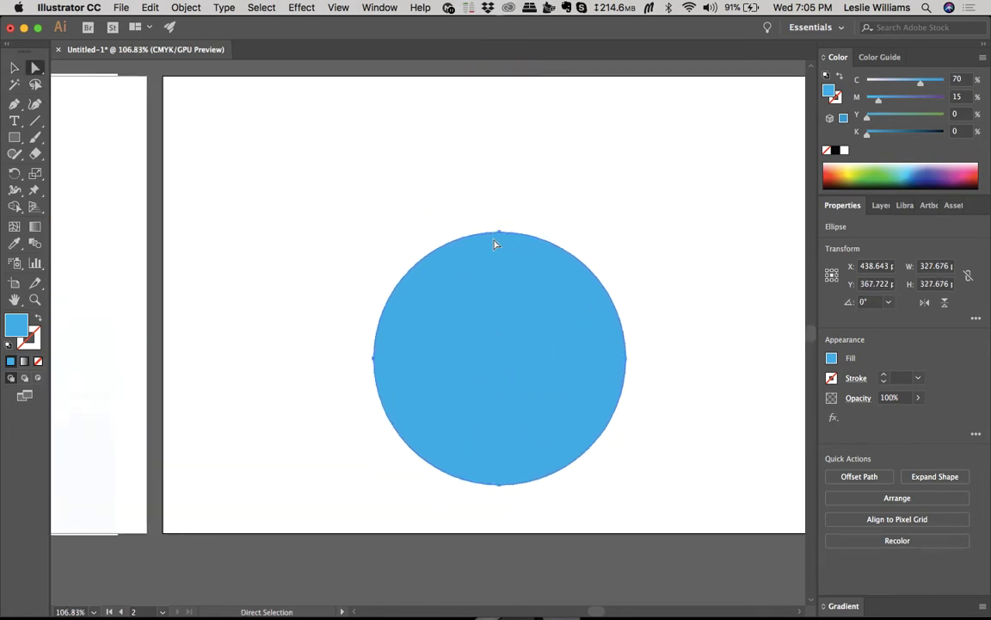
pyautogui.moveTo(473, 195); pyautogui.dragTo(527, 233)
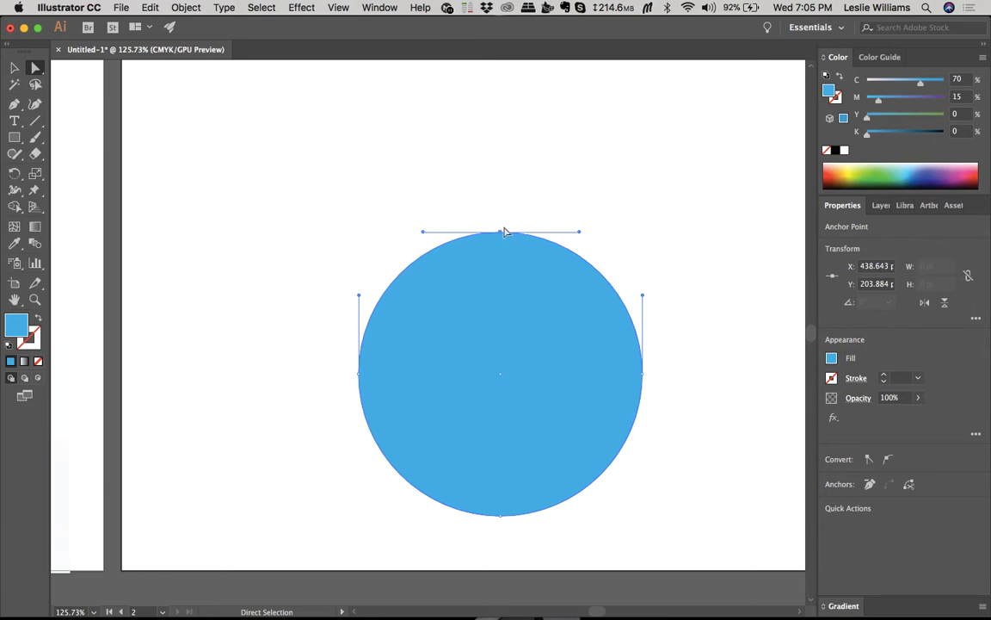
pyautogui.moveTo(500, 232); pyautogui.dragTo(500, 106)
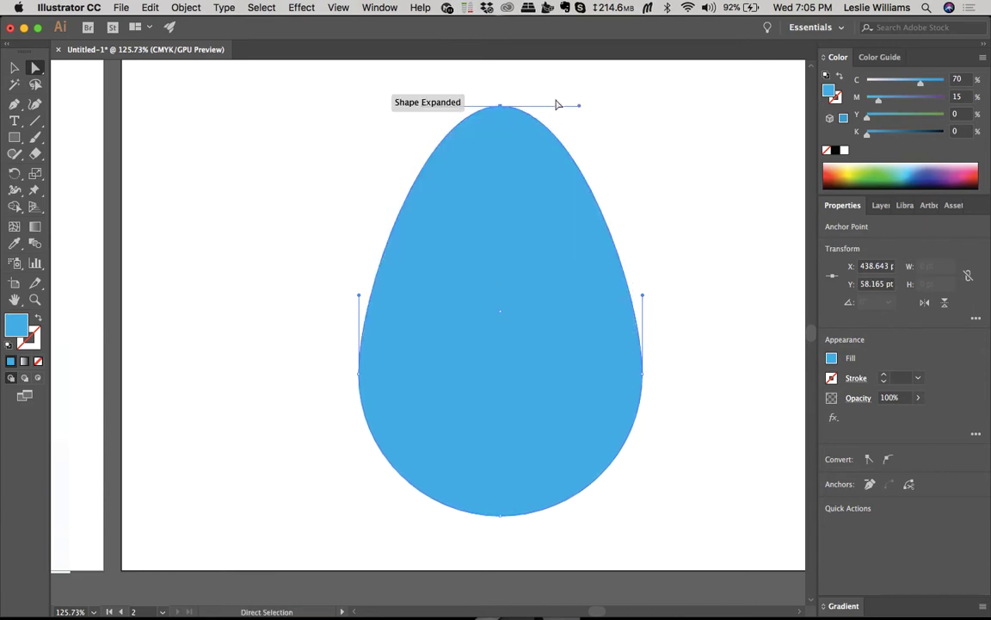
pyautogui.moveTo(582, 109); pyautogui.dragTo(518, 107)
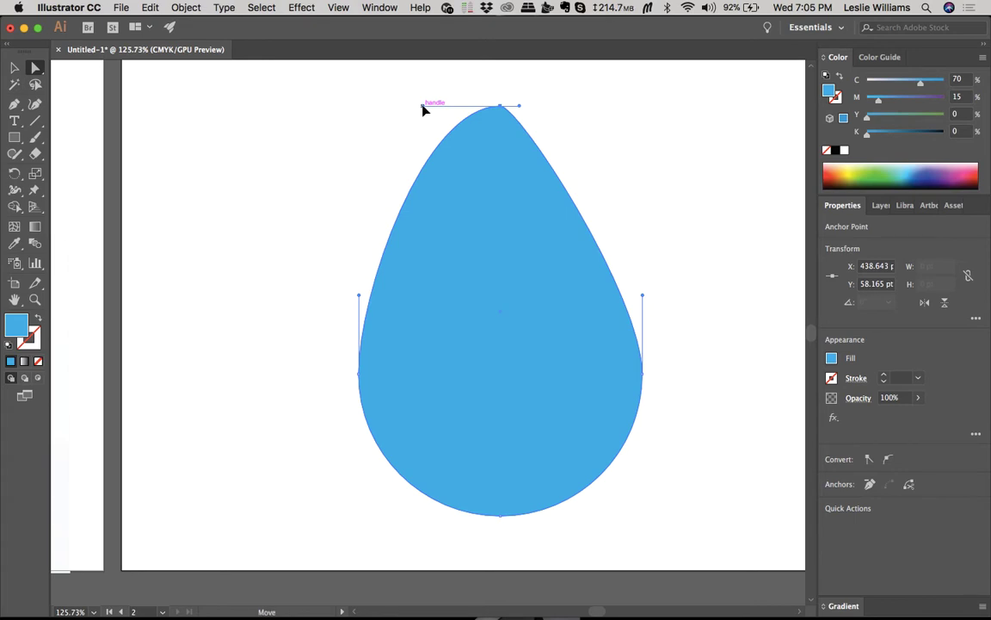
pyautogui.moveTo(425, 105); pyautogui.dragTo(483, 105)
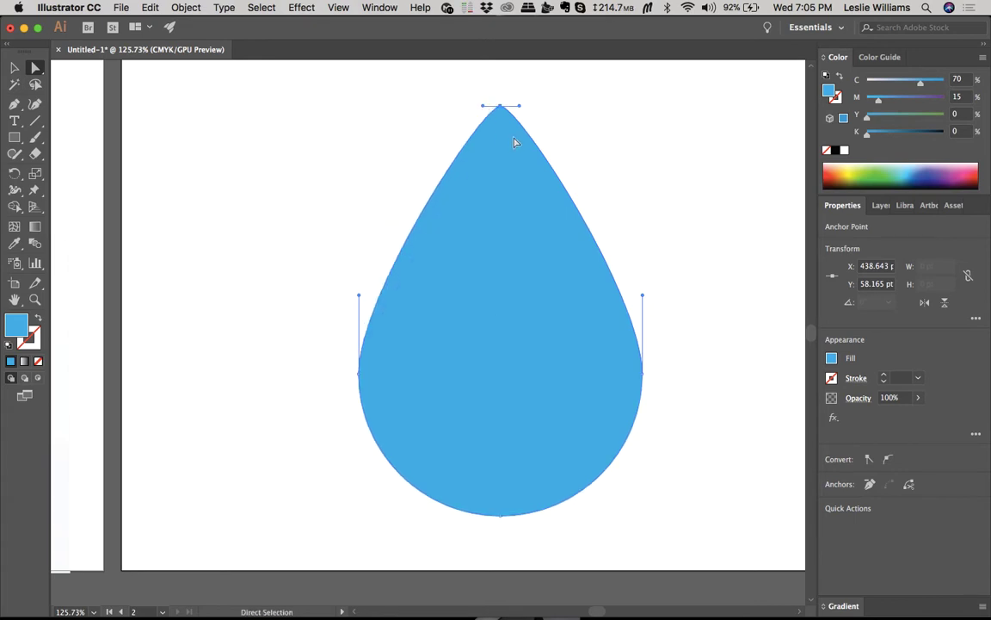
pyautogui.click(605, 168)
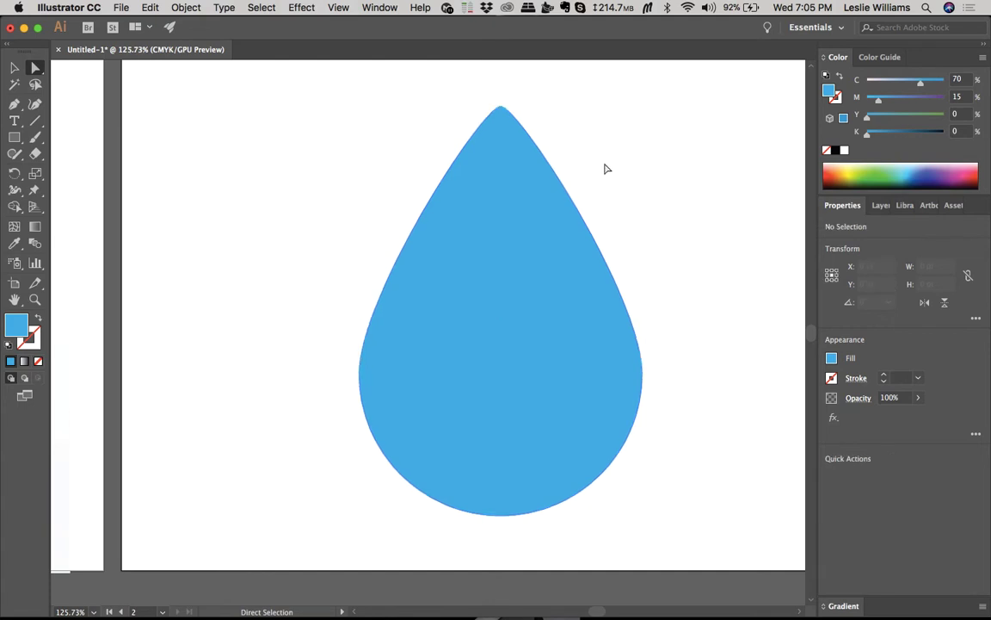
pyautogui.scroll(-4, 605, 170)
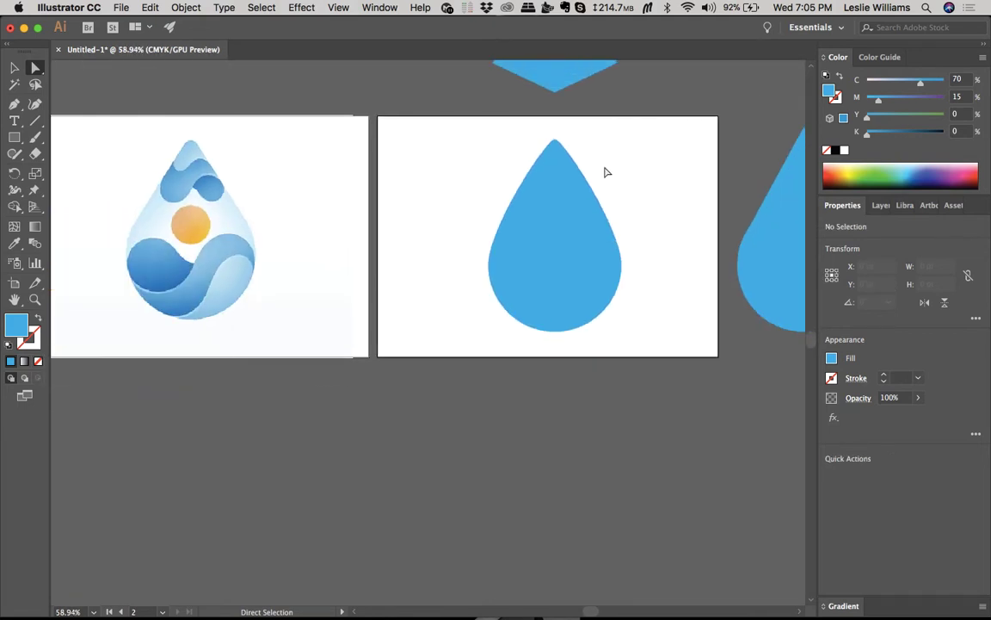
# Step: Tilt the handles of the teardrop's left and right anchors to balance its sides
pyautogui.click(604, 271)
pyautogui.scroll(3, 604, 271)
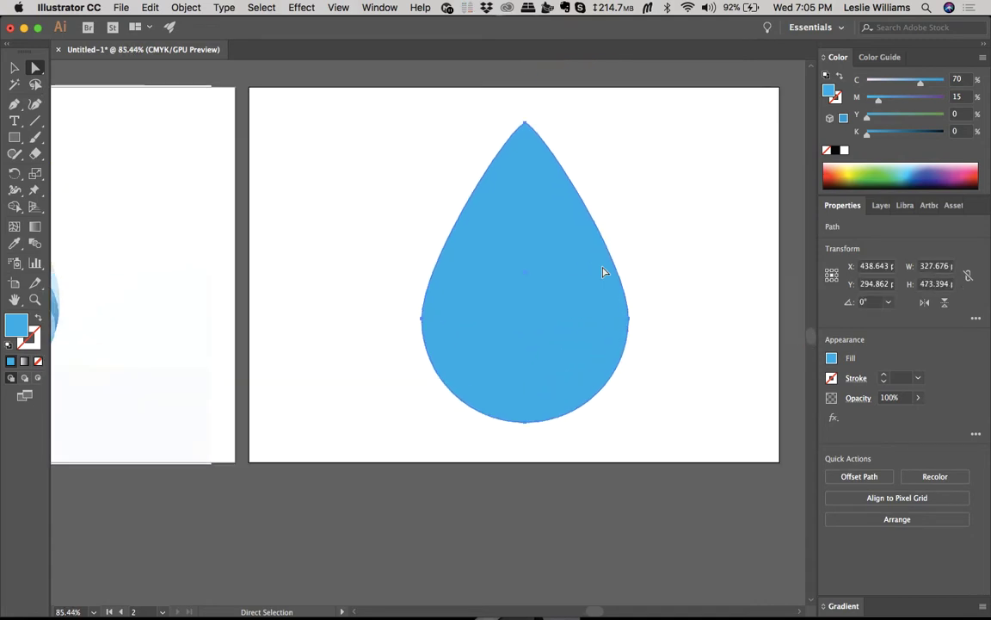
pyautogui.click(633, 335)
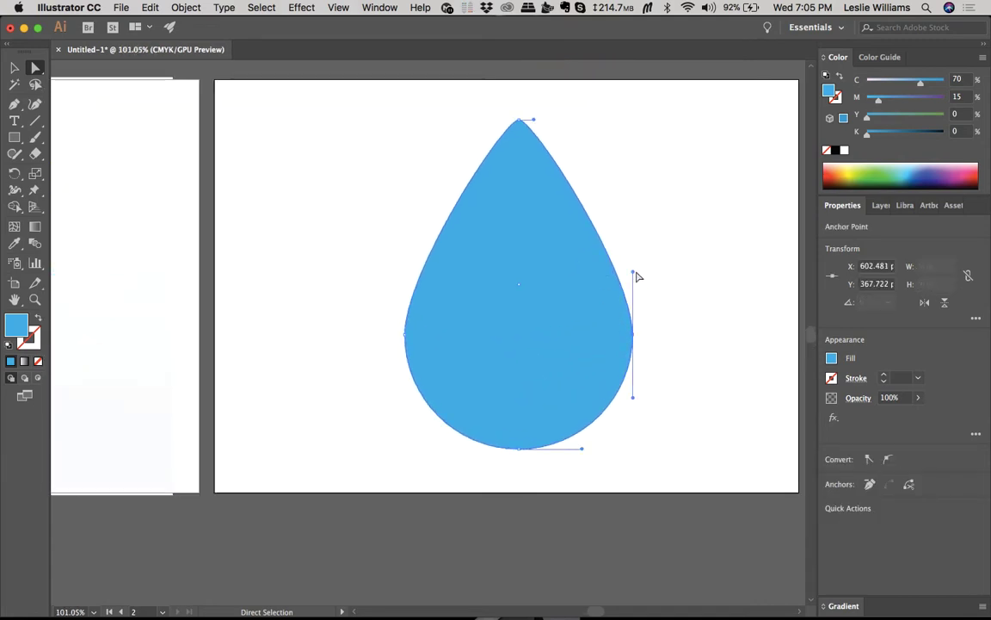
pyautogui.moveTo(631, 274); pyautogui.dragTo(623, 271)
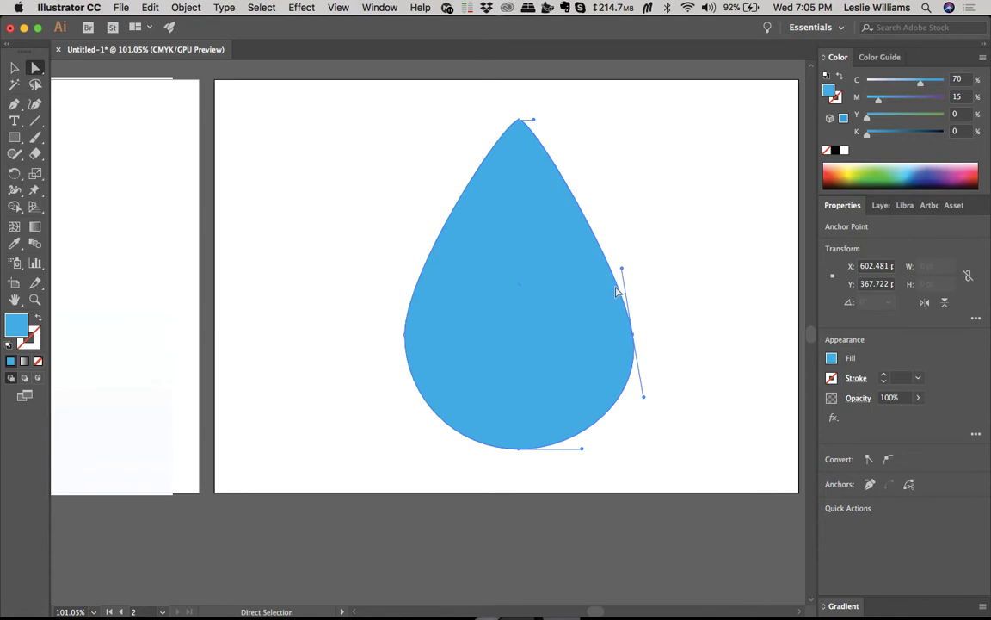
pyautogui.click(402, 337)
pyautogui.moveTo(404, 272); pyautogui.dragTo(415, 272)
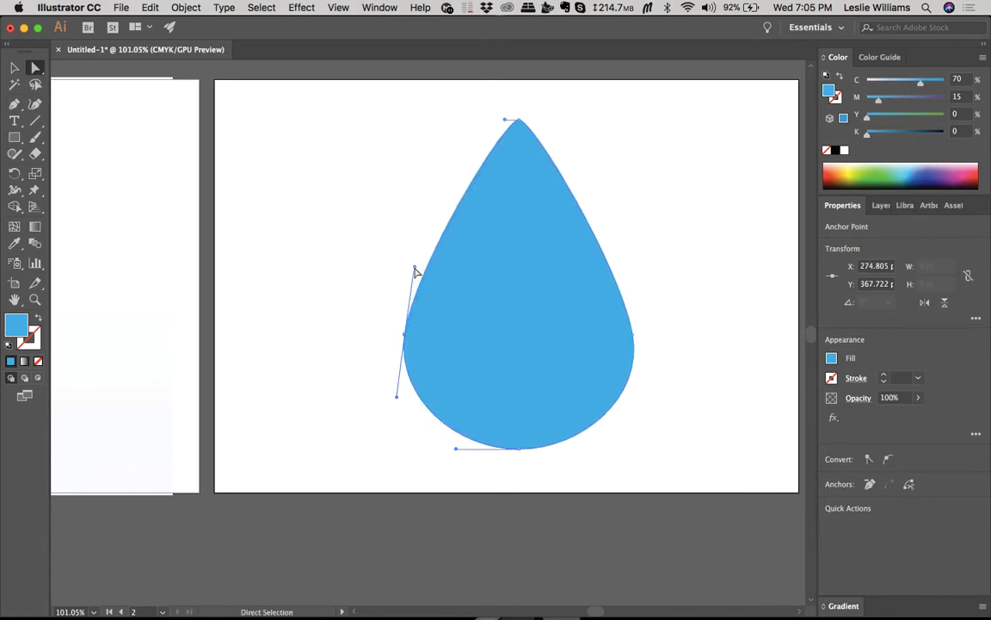
pyautogui.click(361, 287)
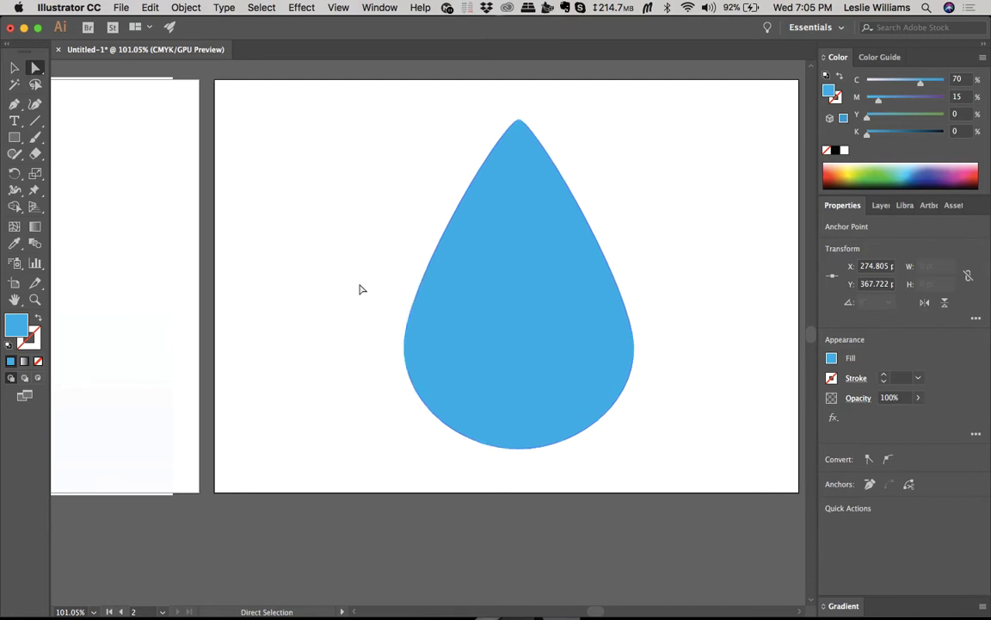
# Step: Raise both side anchors about 16 pt, undoing a trial tweak at the tip
pyautogui.hscroll(-10, 361, 289)
pyautogui.hscroll(10, 361, 288)
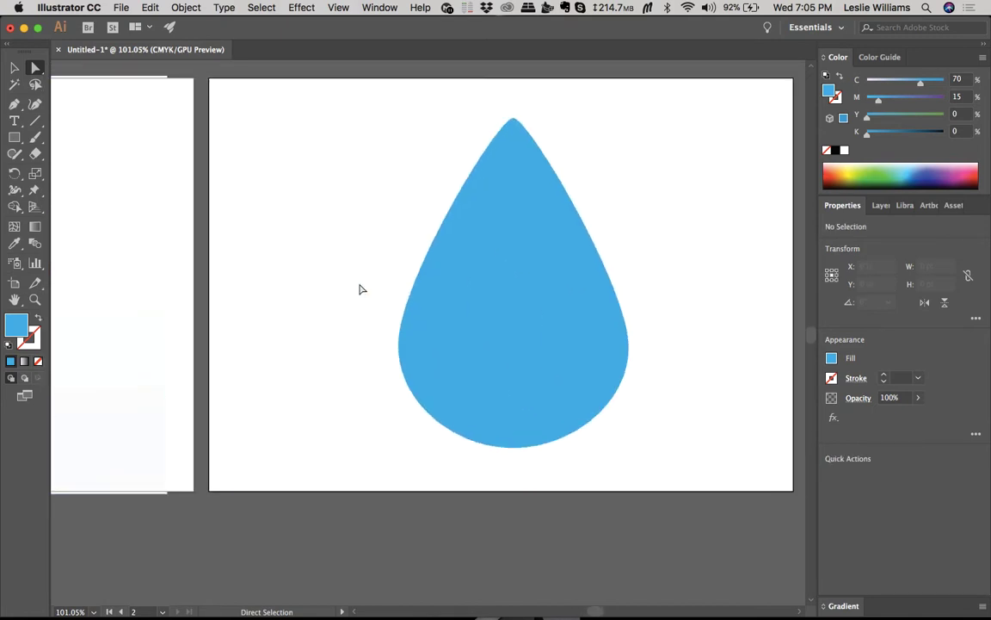
pyautogui.moveTo(327, 305); pyautogui.dragTo(680, 376)
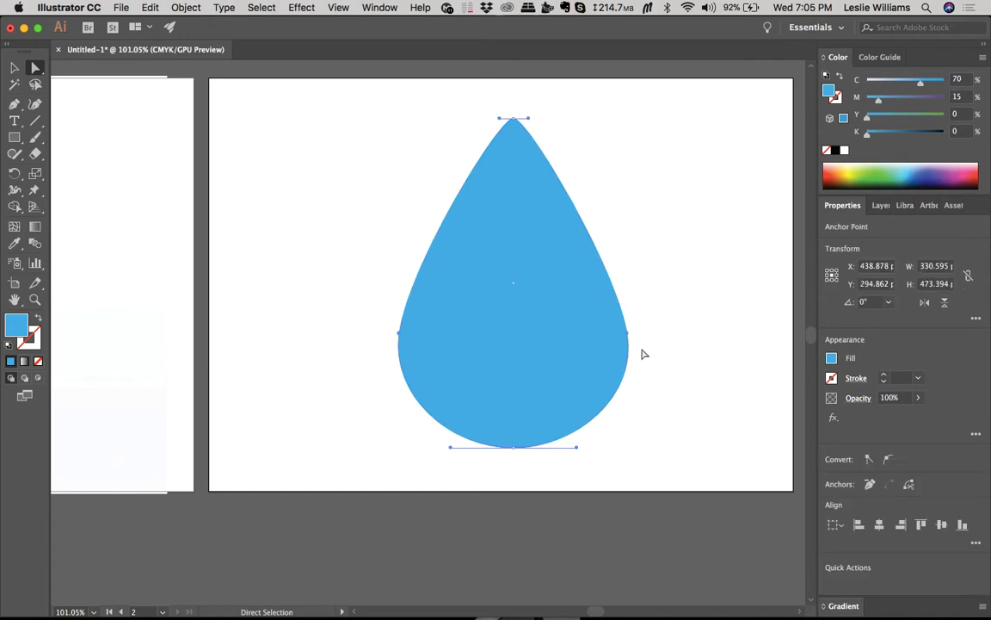
pyautogui.moveTo(628, 337); pyautogui.dragTo(629, 328)
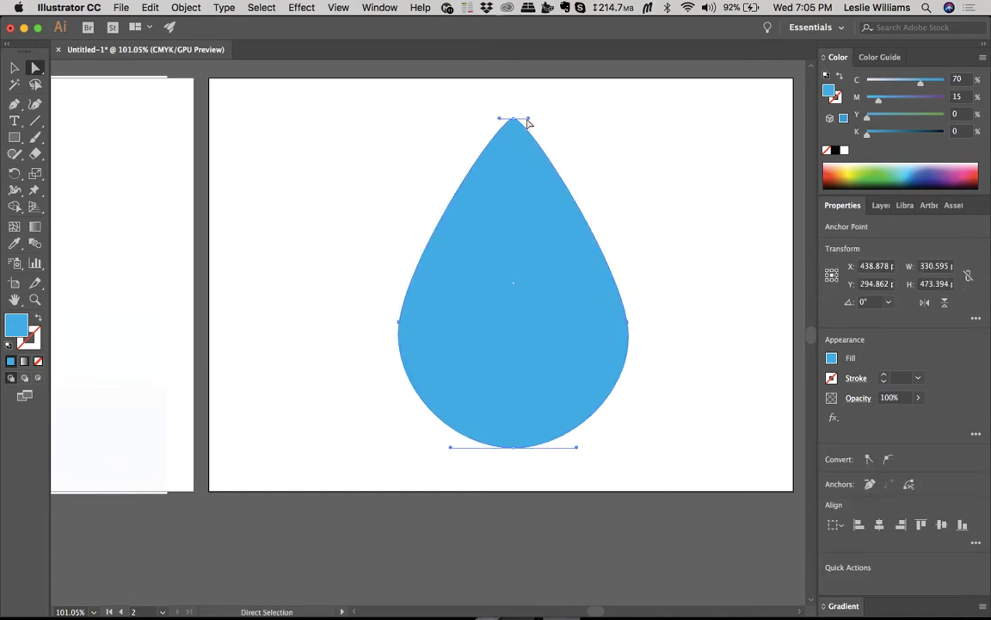
pyautogui.moveTo(528, 122); pyautogui.dragTo(527, 125)
pyautogui.press('cmd+z')
# Step: Adjust the top anchor's handles to reshape the drop's upper-right curve
pyautogui.click(533, 130)
pyautogui.click(516, 119)
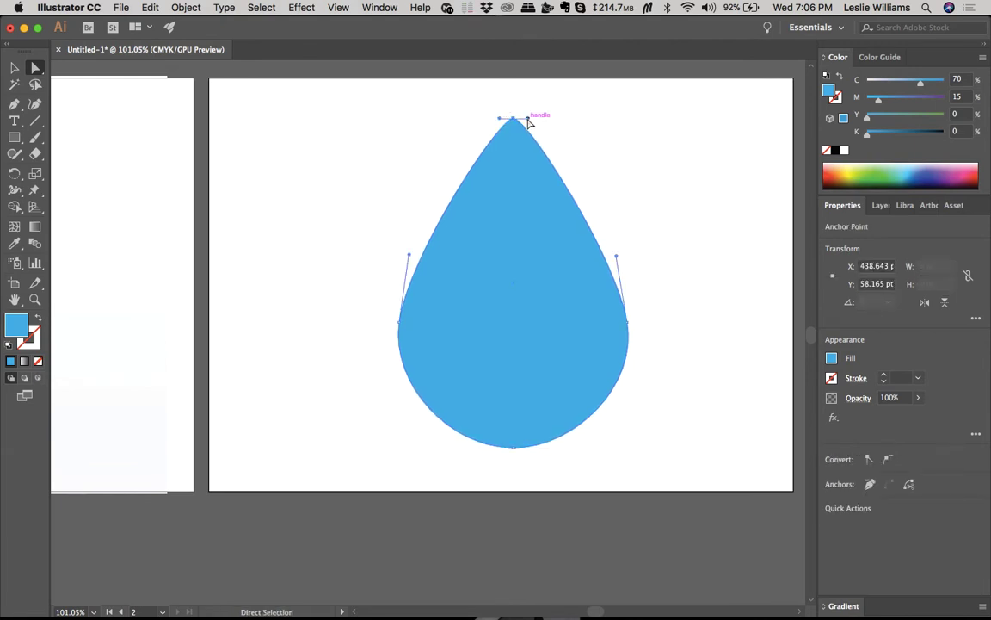
pyautogui.moveTo(528, 119); pyautogui.dragTo(527, 136)
pyautogui.moveTo(553, 174); pyautogui.dragTo(527, 118)
pyautogui.moveTo(526, 122)
pyautogui.mouseDown()
pyautogui.moveTo(523, 140)
pyautogui.moveTo(542, 168)
pyautogui.moveTo(511, 130)
pyautogui.mouseUp()
# Step: Reshape the drop's right side, top anchor handle and upper-left edge
pyautogui.click(628, 323)
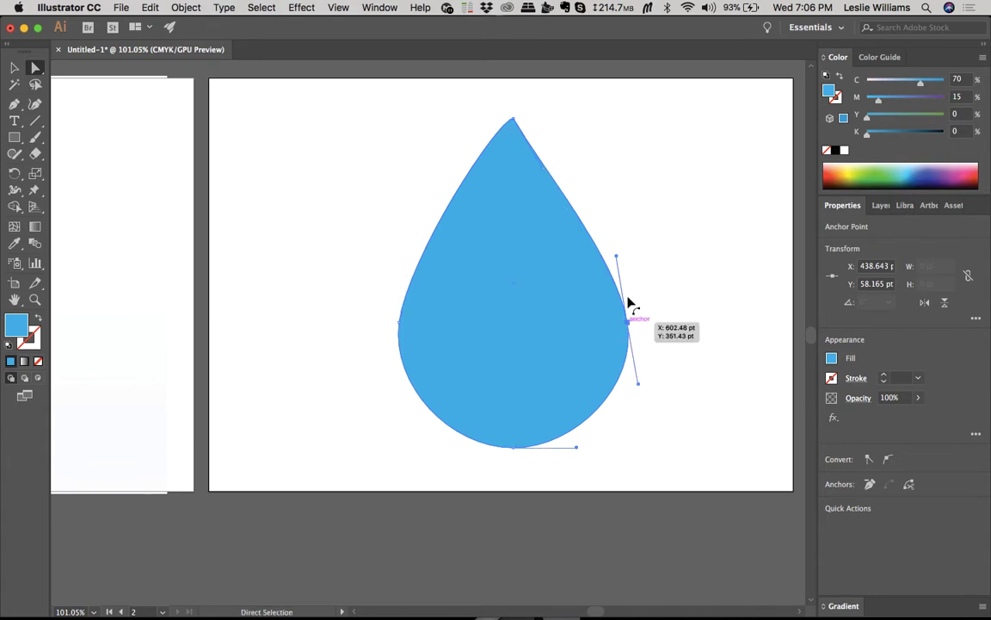
pyautogui.moveTo(616, 258); pyautogui.dragTo(610, 269)
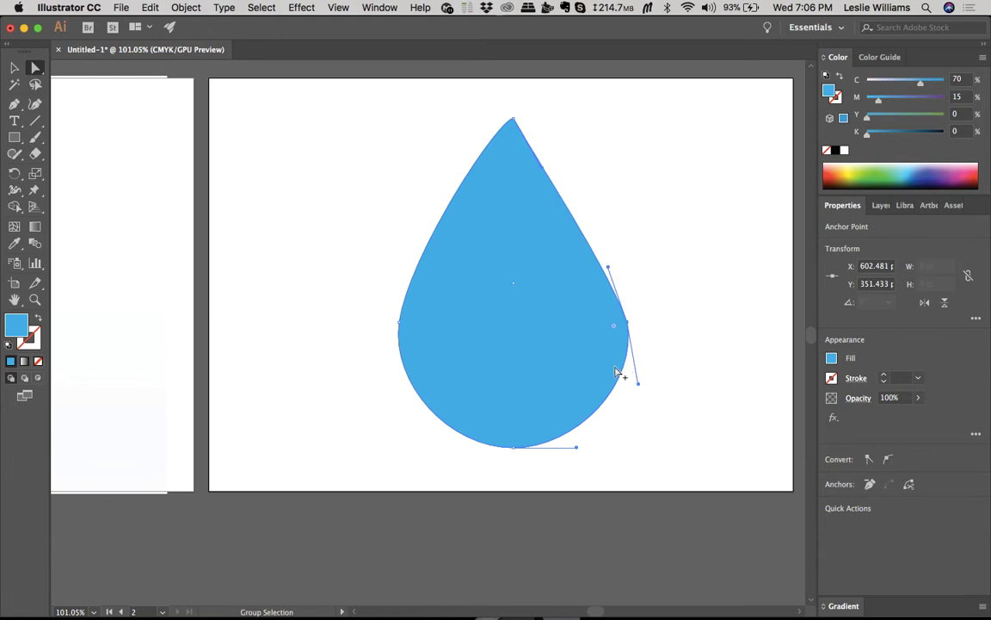
pyautogui.click(513, 119)
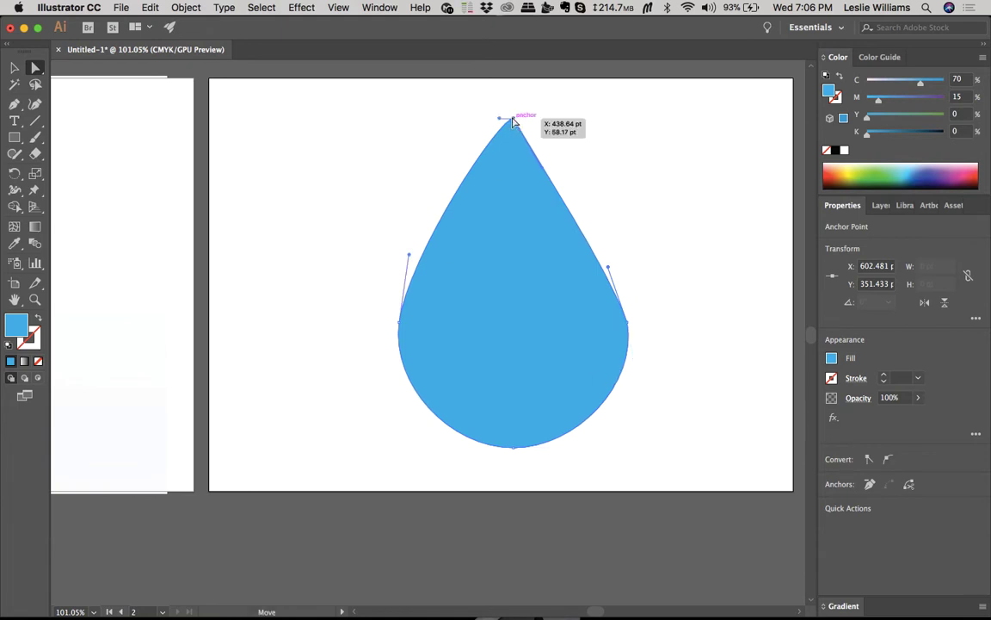
pyautogui.moveTo(501, 122); pyautogui.dragTo(496, 157)
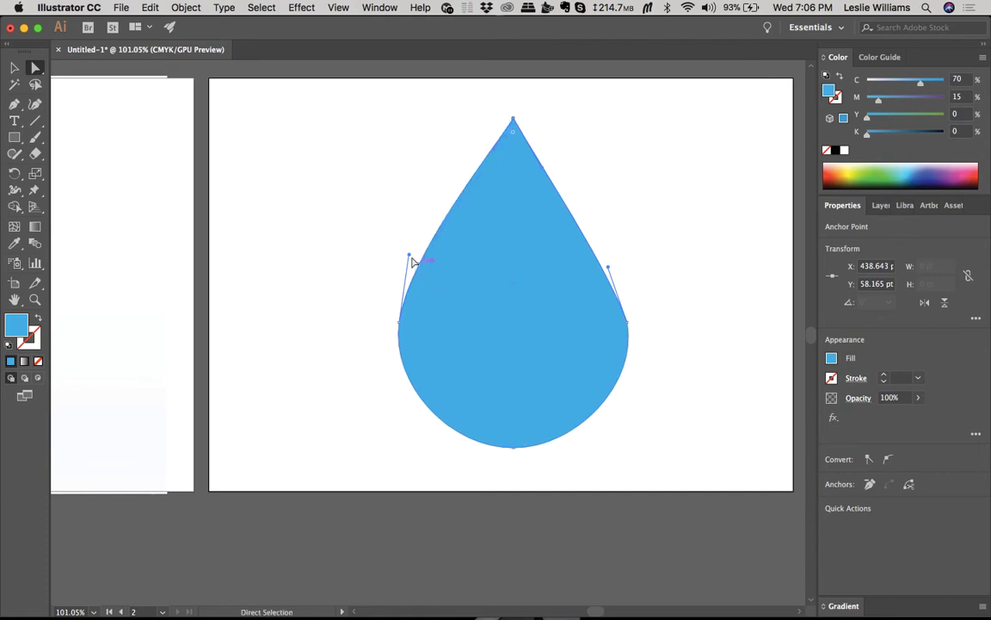
pyautogui.click(399, 325)
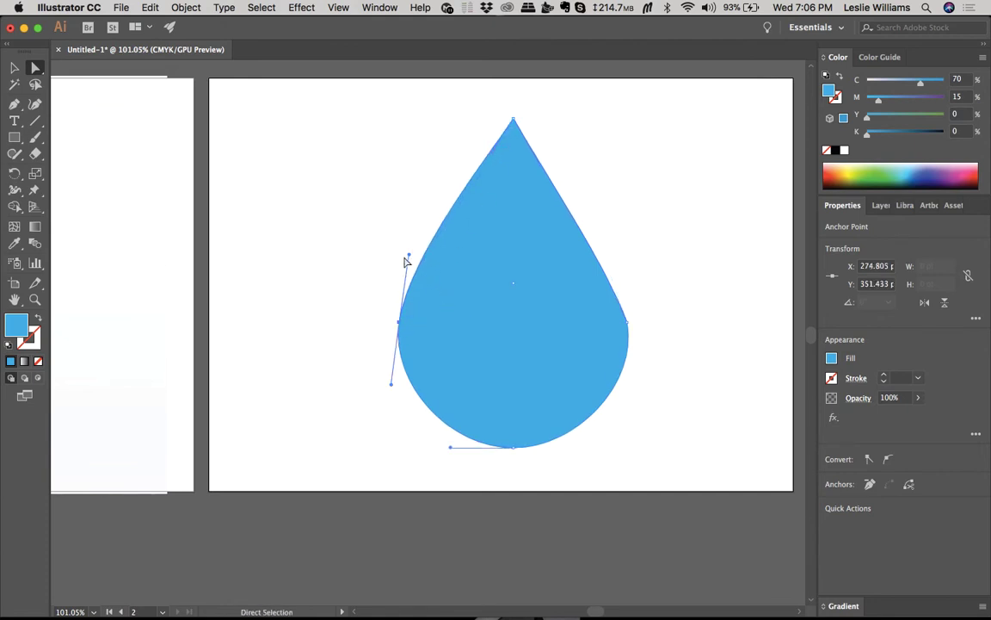
pyautogui.moveTo(409, 255); pyautogui.dragTo(428, 256)
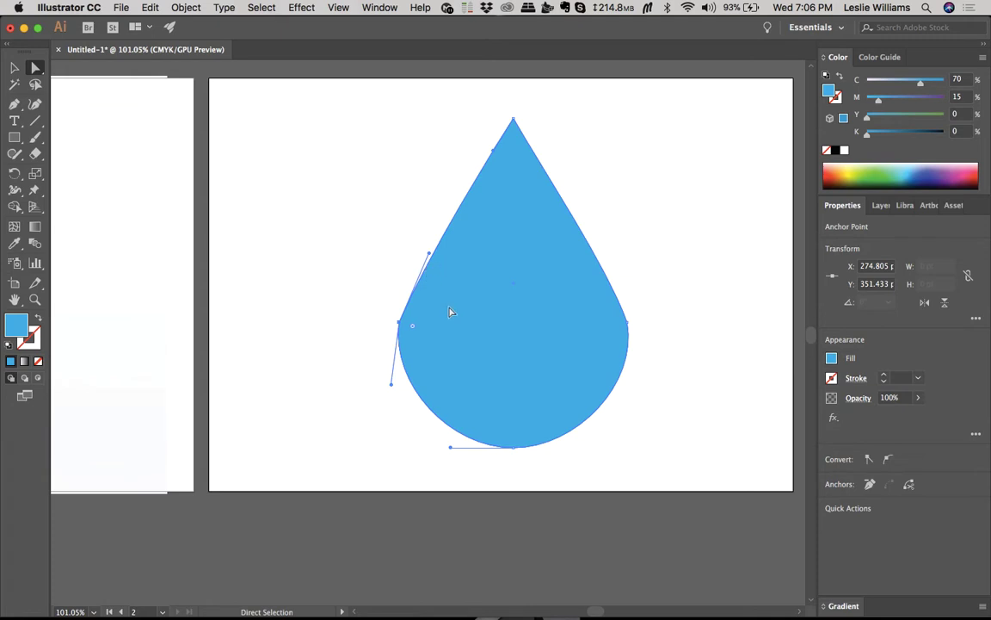
# Step: Marquee-select the drop's left and right side anchor points
pyautogui.click(664, 326)
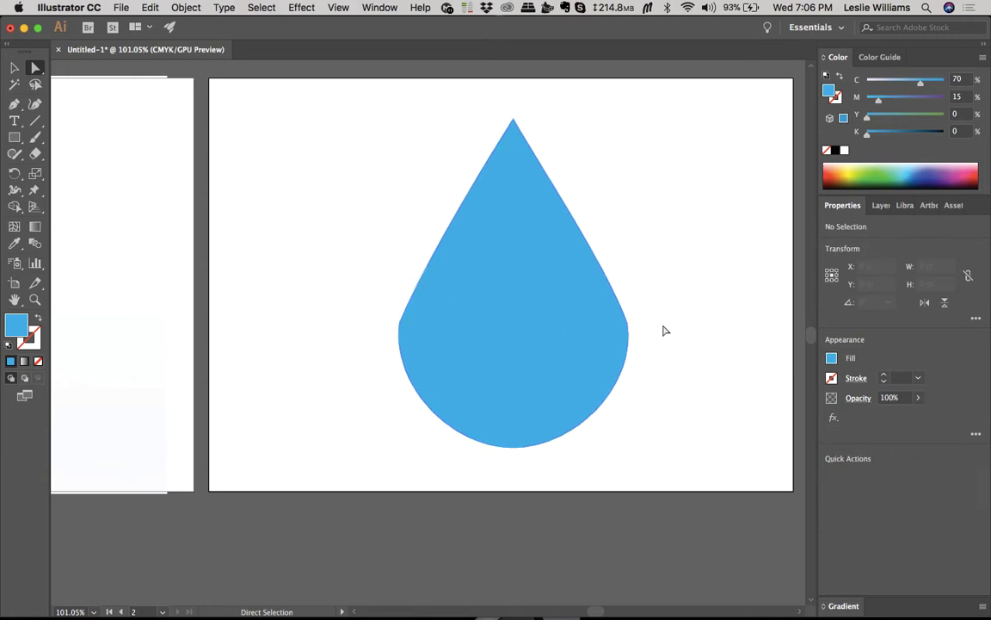
pyautogui.scroll(-3, 664, 327)
pyautogui.scroll(3, 664, 330)
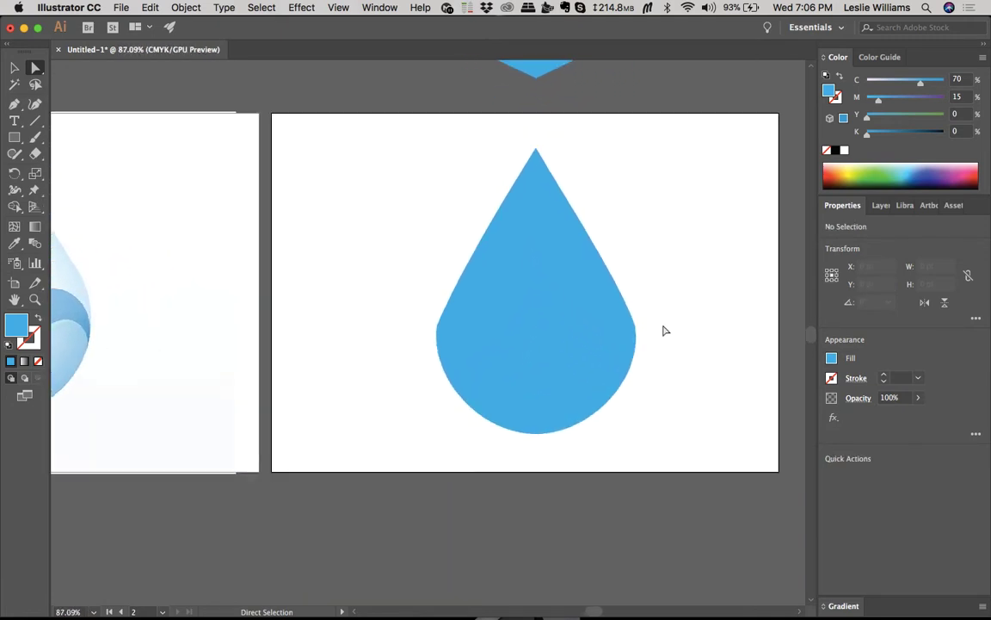
pyautogui.click(609, 306)
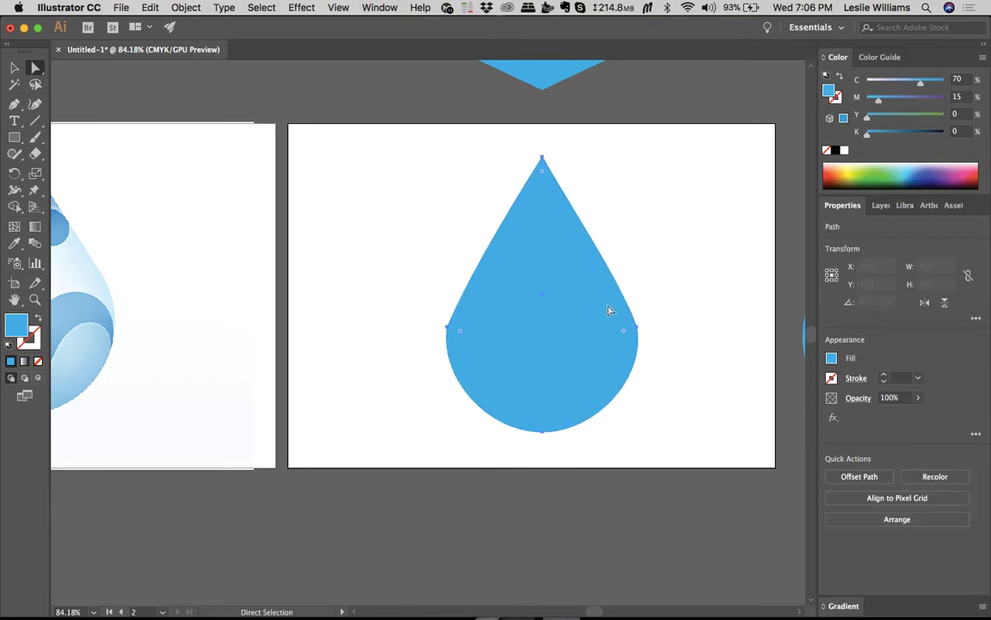
pyautogui.click(650, 320)
pyautogui.click(465, 338)
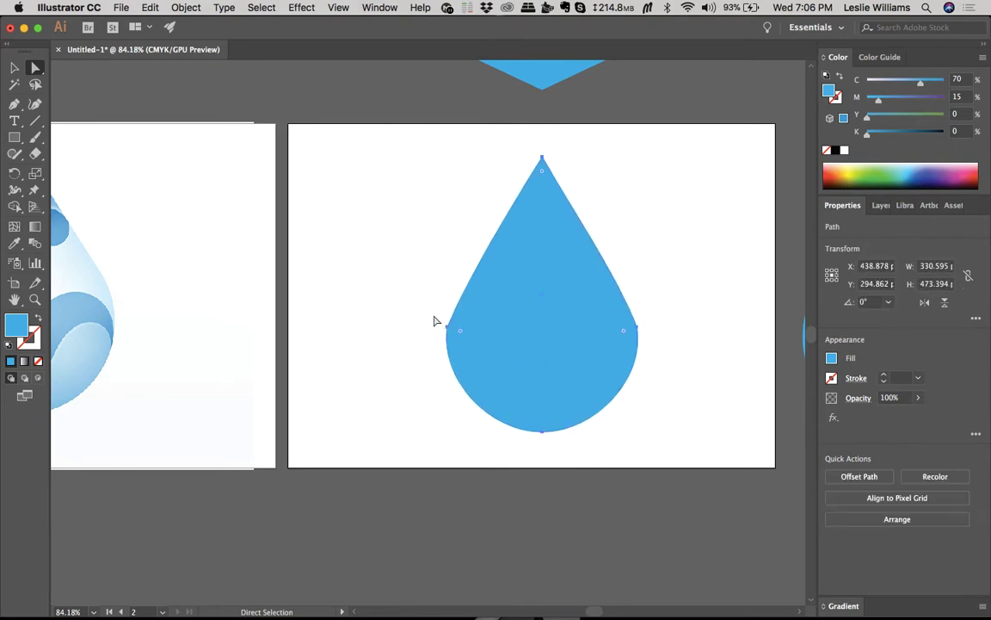
pyautogui.moveTo(434, 316); pyautogui.dragTo(469, 339)
pyautogui.moveTo(637, 338); pyautogui.dragTo(553, 341)
pyautogui.click(645, 374)
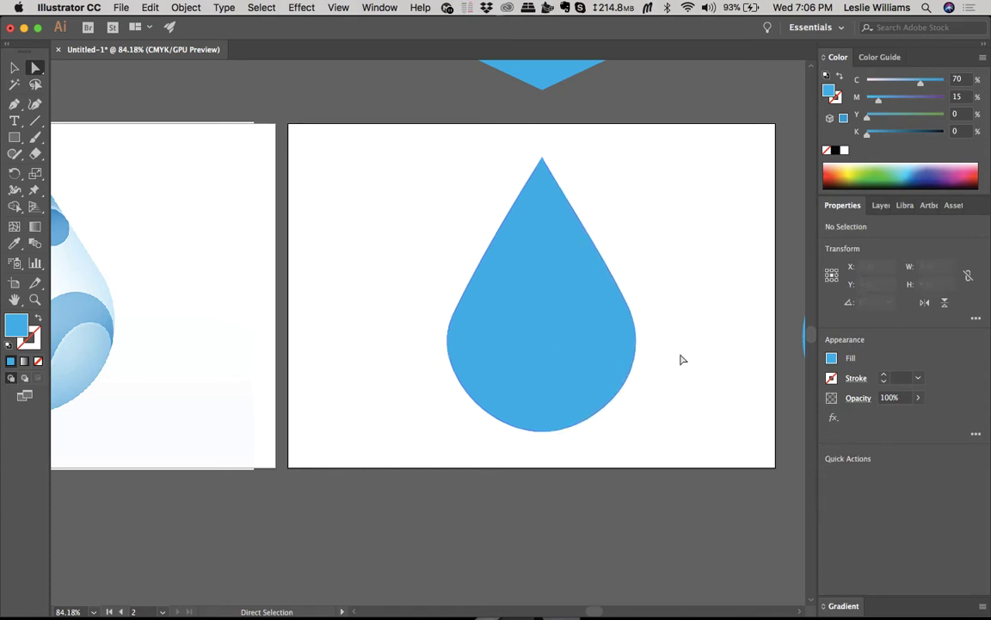
# Step: Round all of the drop's corners, then undo back to editing individual anchors
pyautogui.click(481, 344)
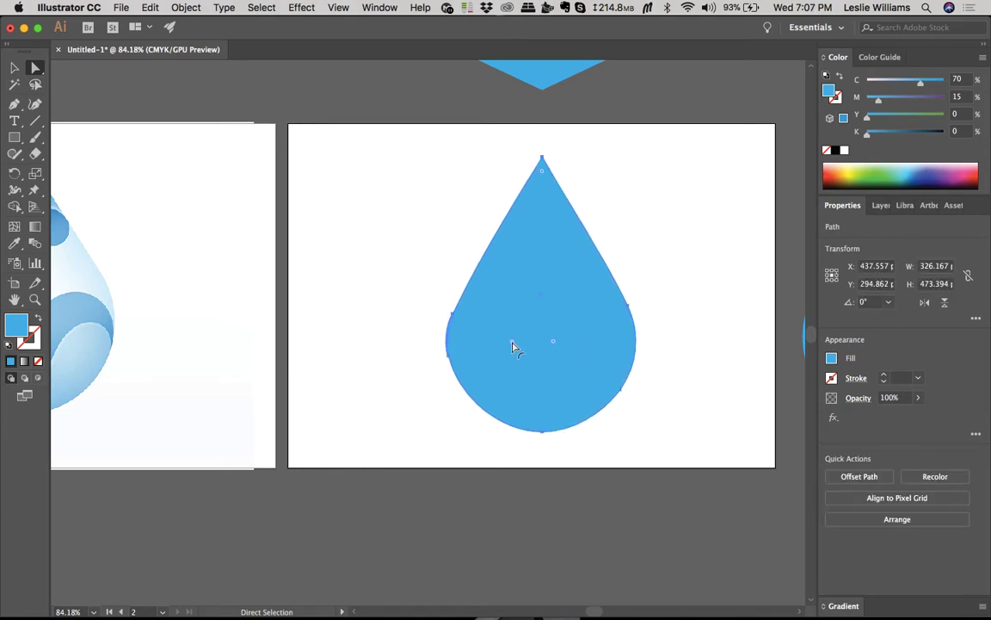
pyautogui.moveTo(512, 346); pyautogui.dragTo(545, 347)
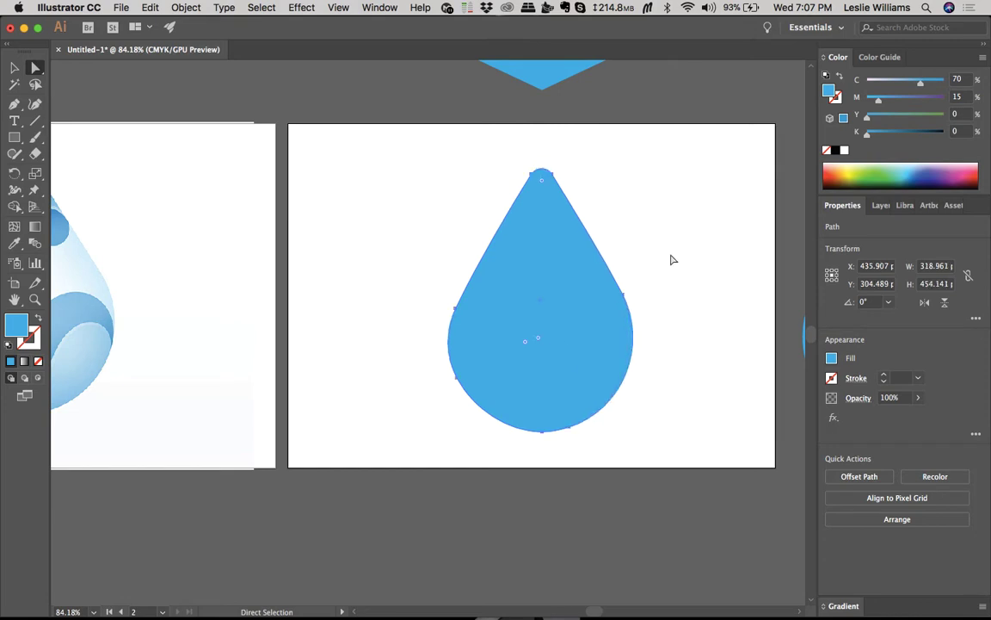
pyautogui.hotkey('ctrl', 'z')
pyautogui.hotkey('ctrl', 'z')
pyautogui.hotkey('ctrl', 'z')
pyautogui.hotkey('ctrl', 'z')
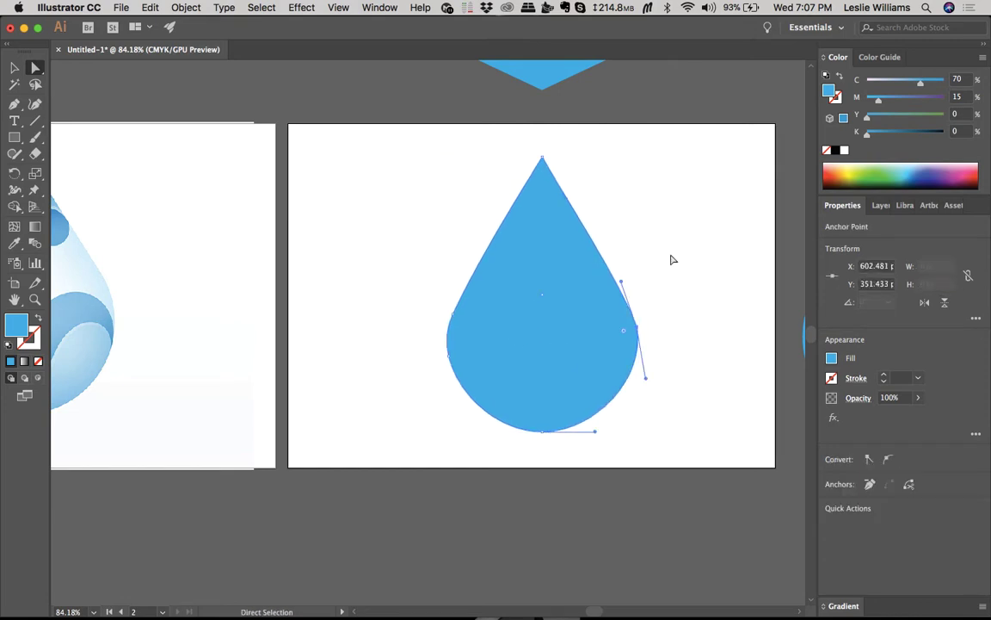
pyautogui.hotkey('ctrl', 'z')
pyautogui.hotkey('ctrl', 'shift', 'z')
pyautogui.hotkey('ctrl', 'z')
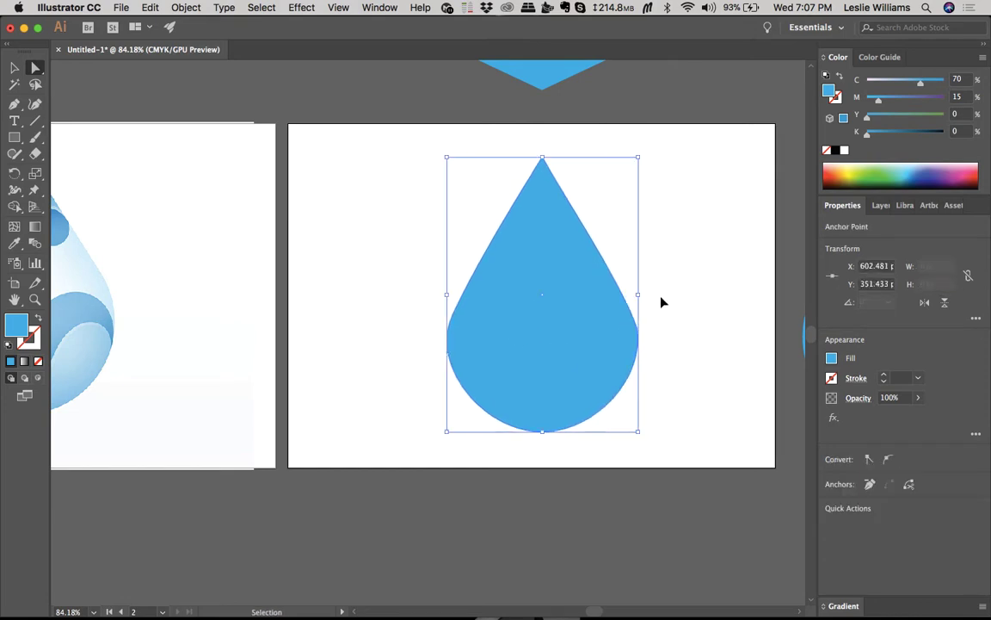
pyautogui.hotkey('ctrl', 'z')
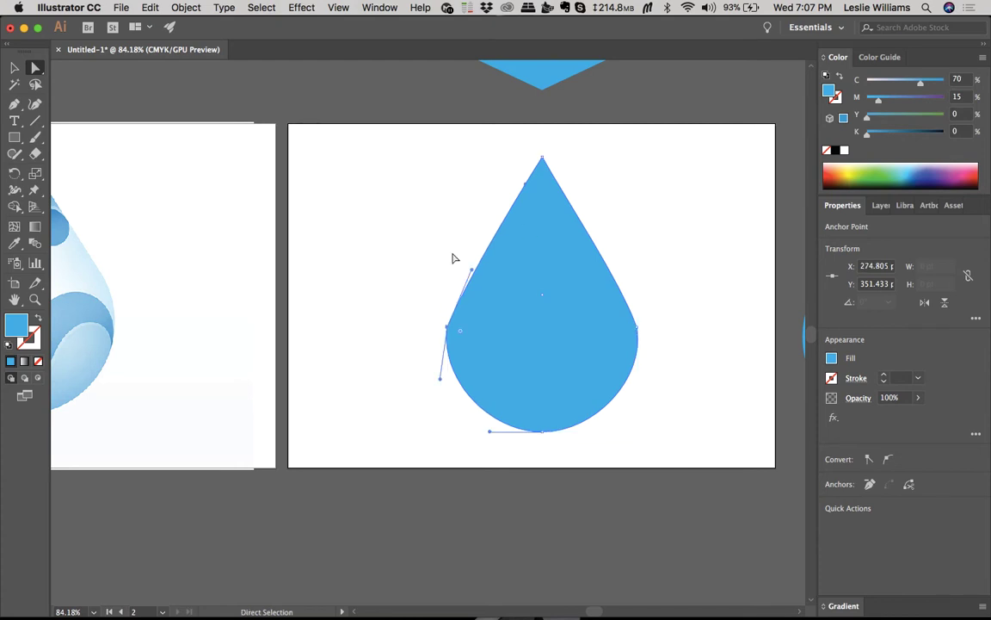
# Step: Round the drop's right corner, undo the tip rounding, and reselect the side anchors
pyautogui.moveTo(398, 145); pyautogui.dragTo(680, 368)
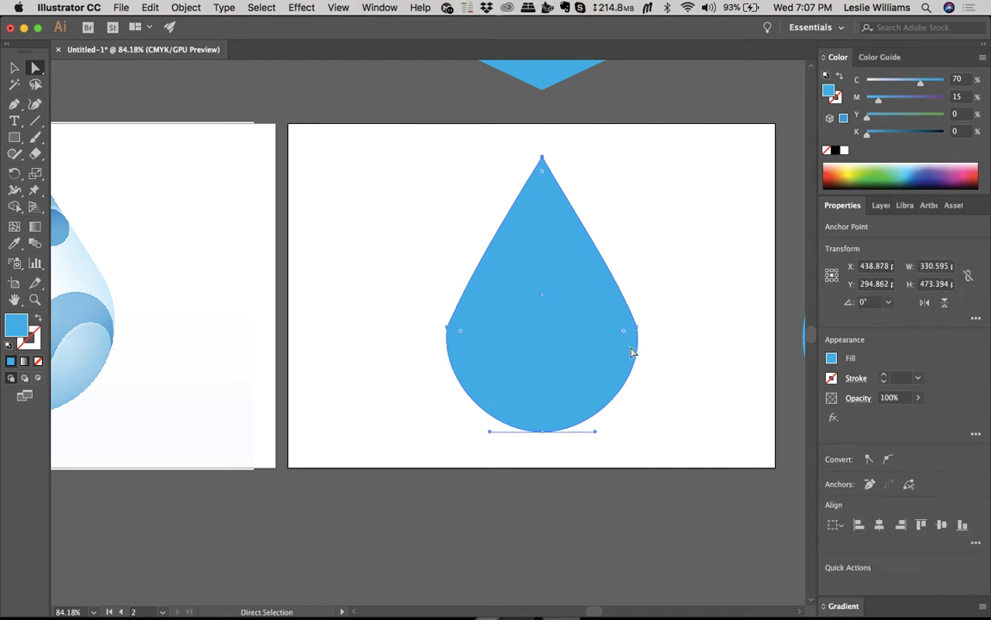
pyautogui.moveTo(626, 334); pyautogui.dragTo(623, 341)
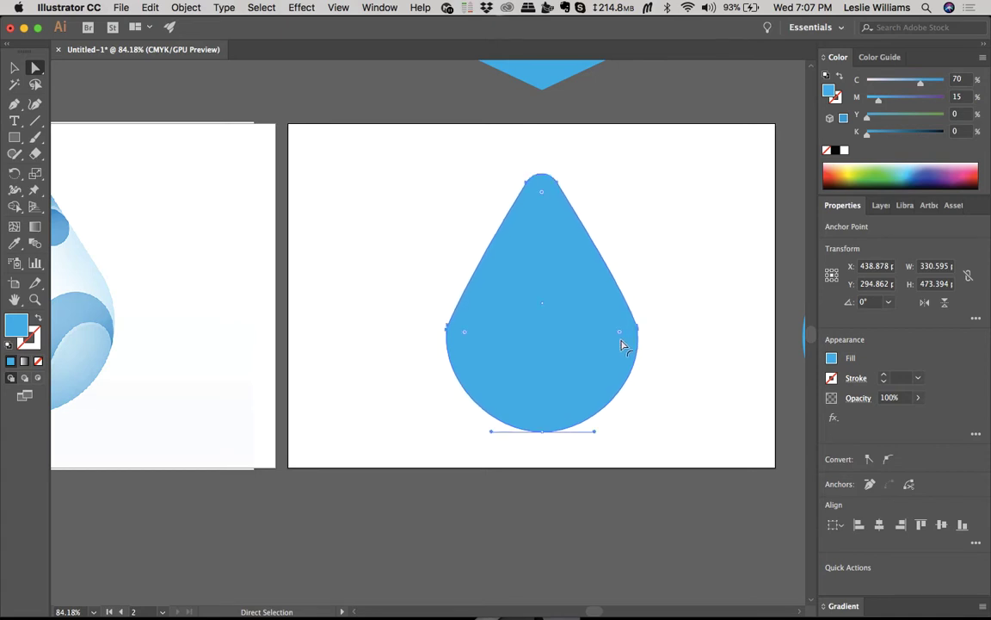
pyautogui.click(671, 328)
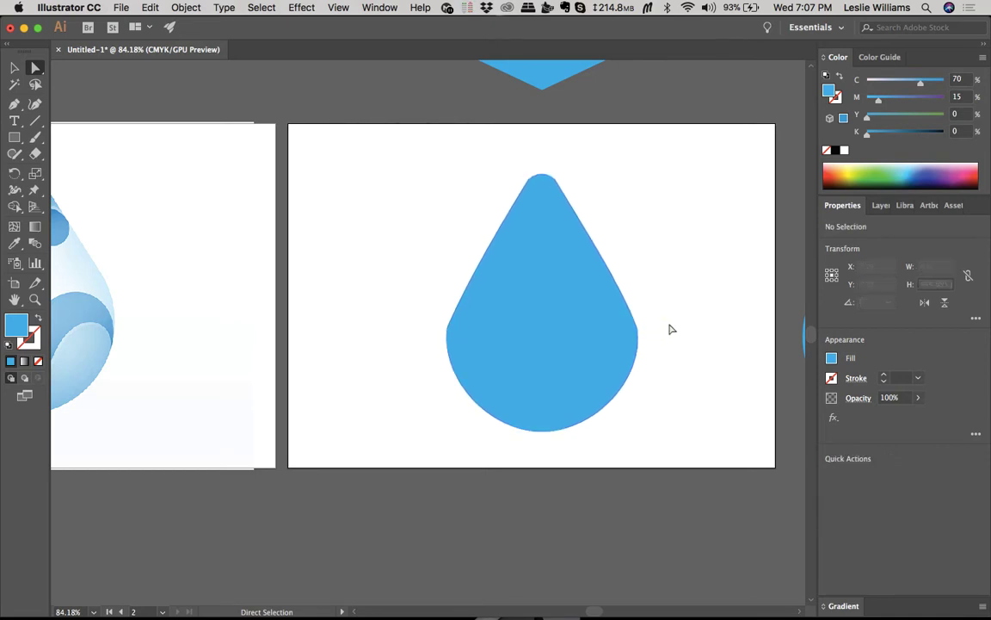
pyautogui.press('super+z')
pyautogui.click(454, 348)
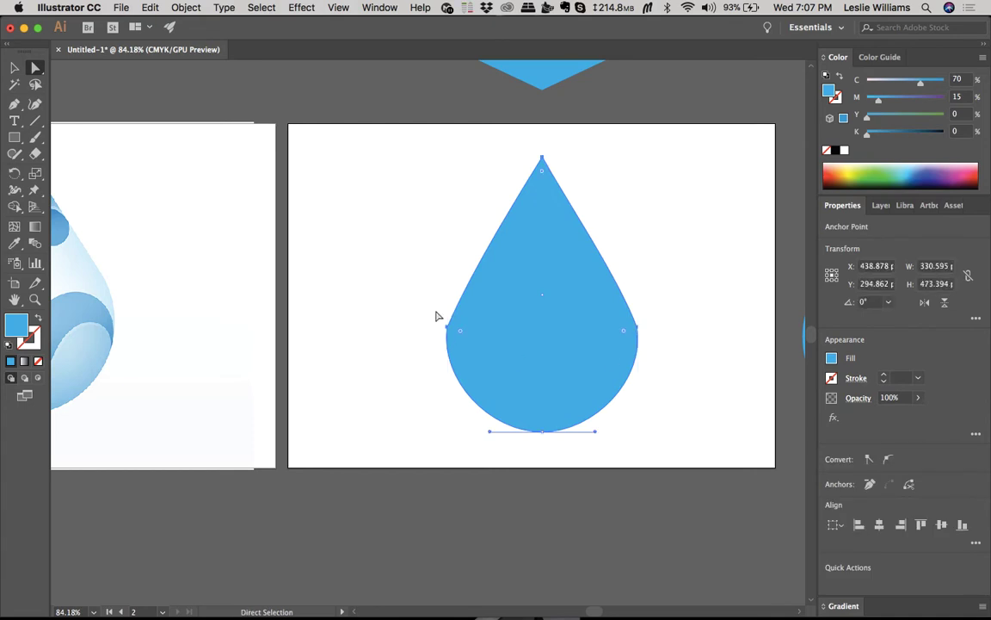
pyautogui.moveTo(421, 298); pyautogui.dragTo(457, 348)
pyautogui.moveTo(661, 308); pyautogui.dragTo(542, 348)
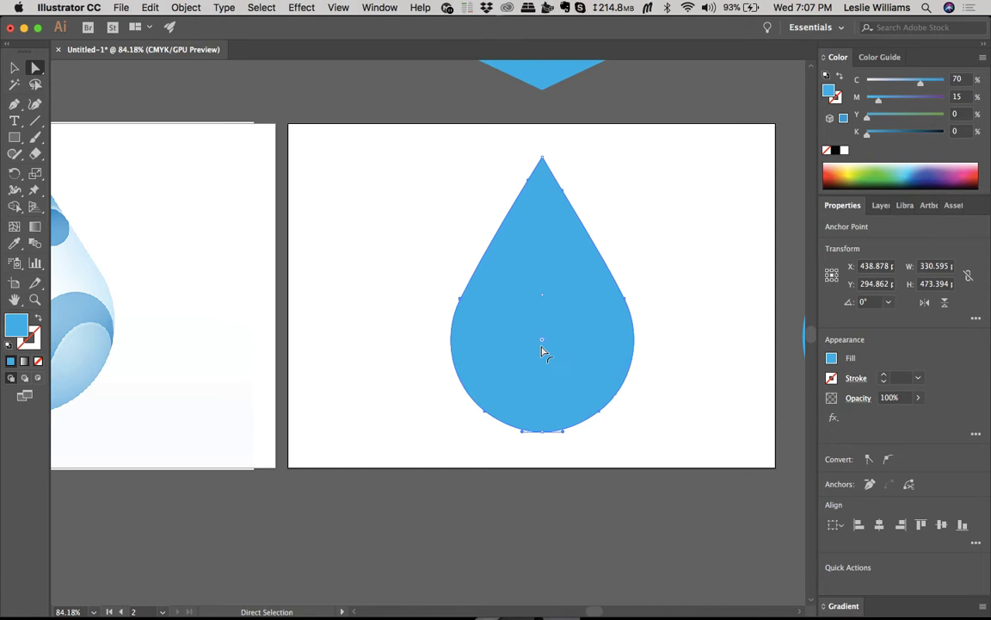
pyautogui.click(667, 349)
# Step: Round the drop's pointed tip to a corner radius of about 21.58 pt
pyautogui.hscroll(-5, 670, 351)
pyautogui.scroll(-2, 670, 350)
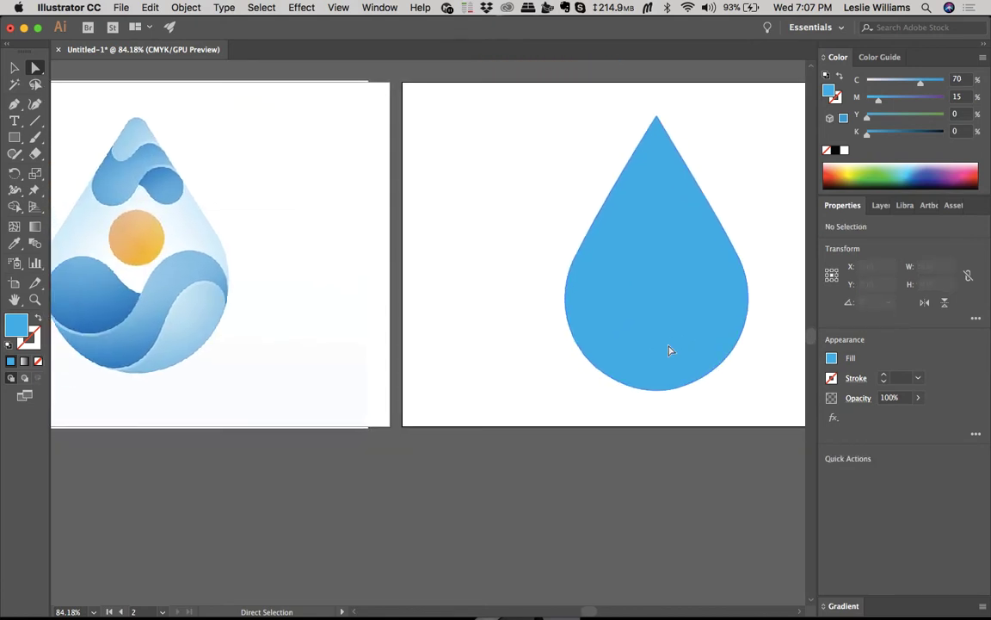
pyautogui.hscroll(5, 670, 350)
pyautogui.scroll(1, 670, 350)
pyautogui.hscroll(2, 668, 348)
pyautogui.scroll(1, 669, 348)
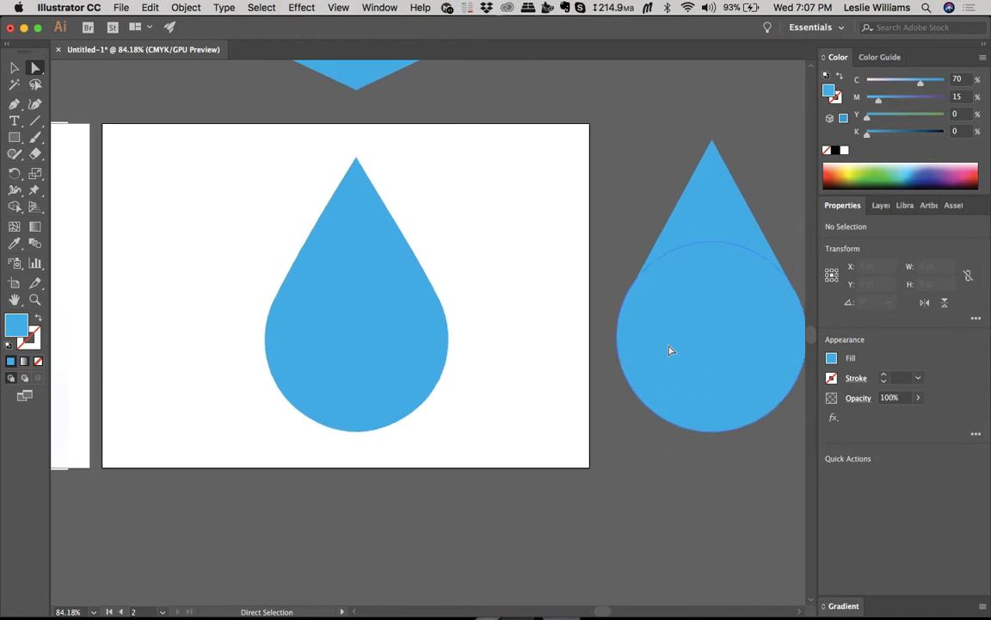
pyautogui.hscroll(-1, 448, 369)
pyautogui.scroll(-1, 448, 368)
pyautogui.hscroll(-10, 448, 369)
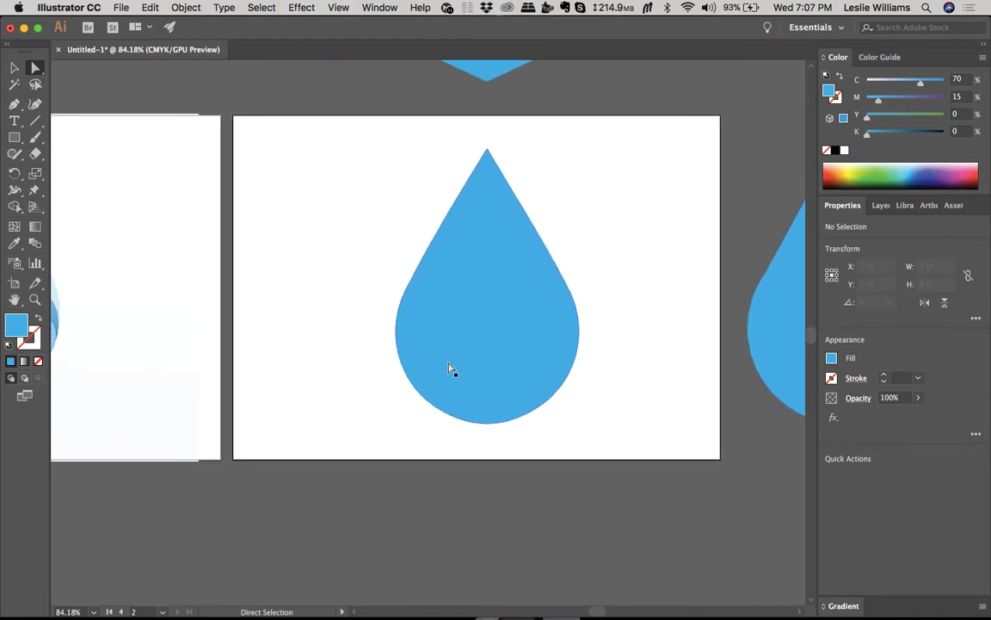
pyautogui.hscroll(5, 448, 368)
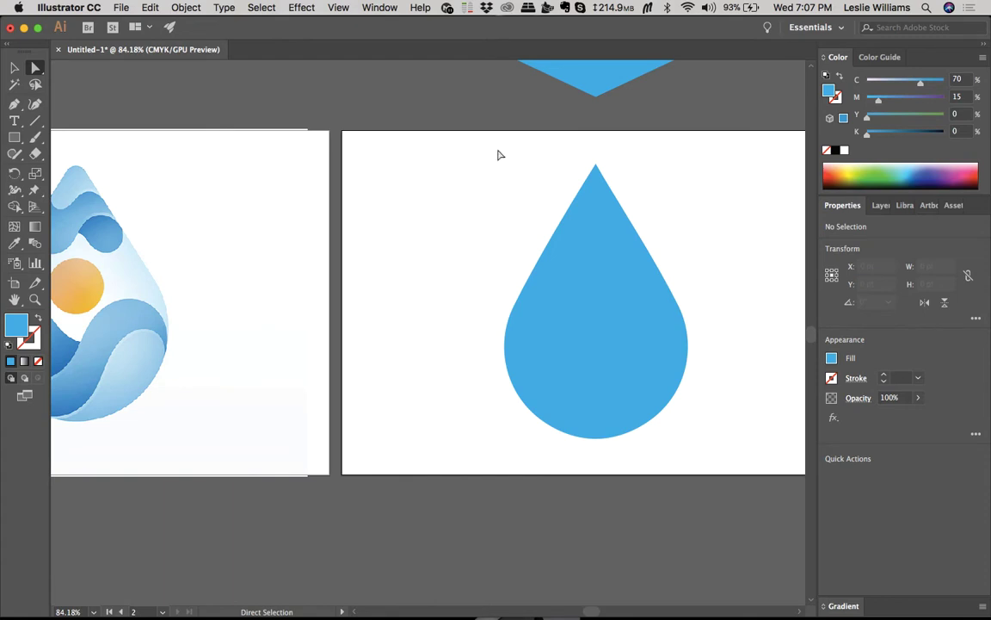
pyautogui.moveTo(582, 153); pyautogui.dragTo(597, 189)
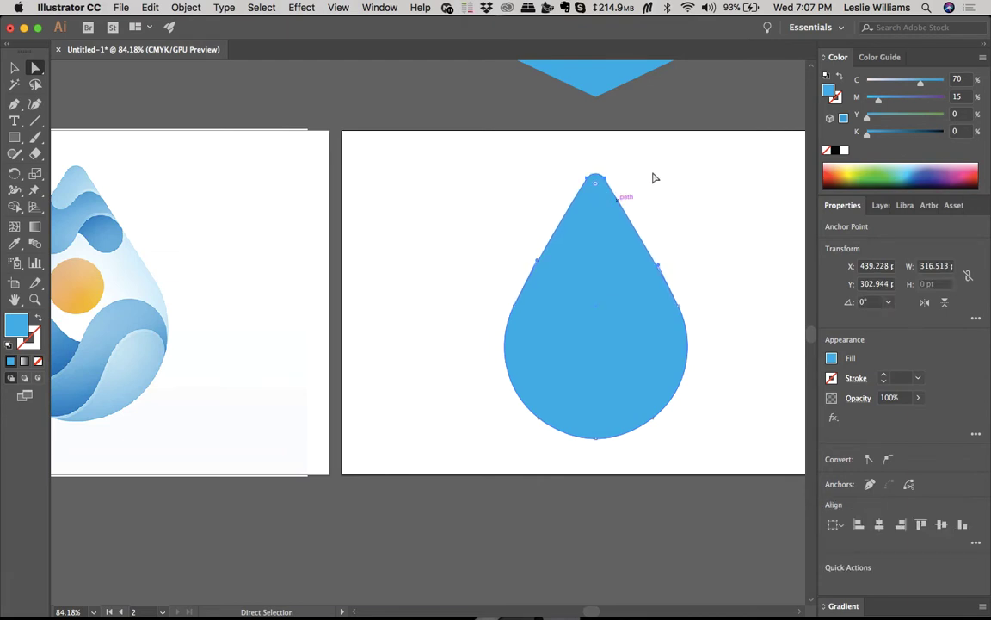
pyautogui.click(655, 177)
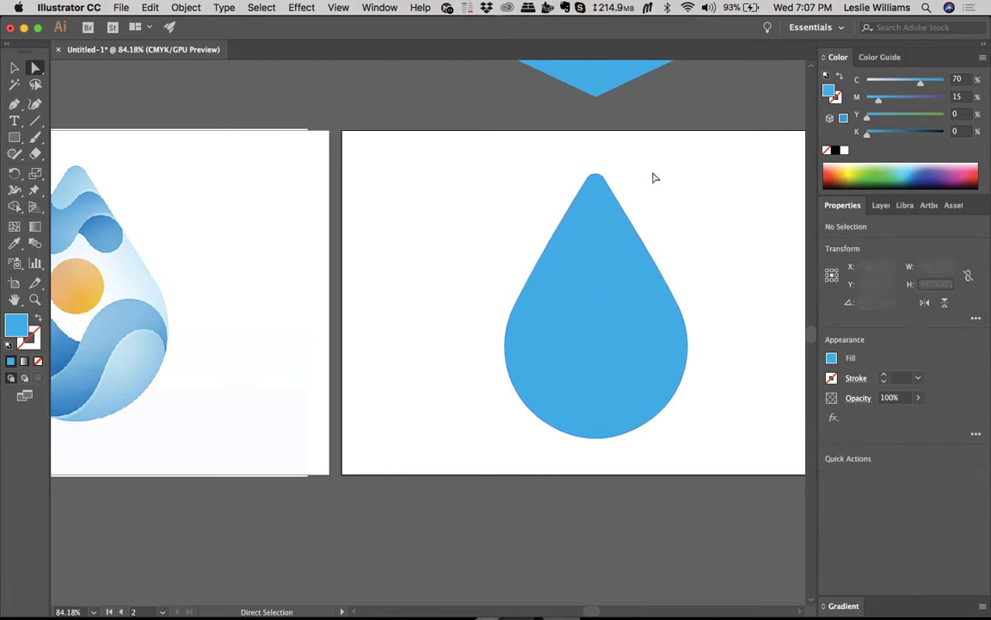
# Step: Reselect the drop to check the tip radius, then deselect it
pyautogui.click(595, 189)
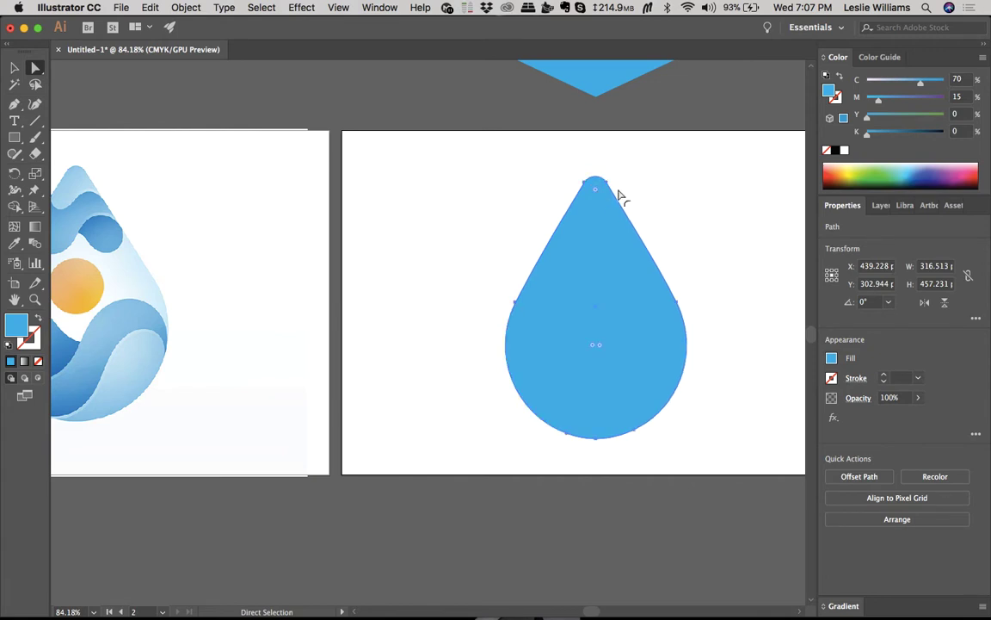
pyautogui.click(670, 178)
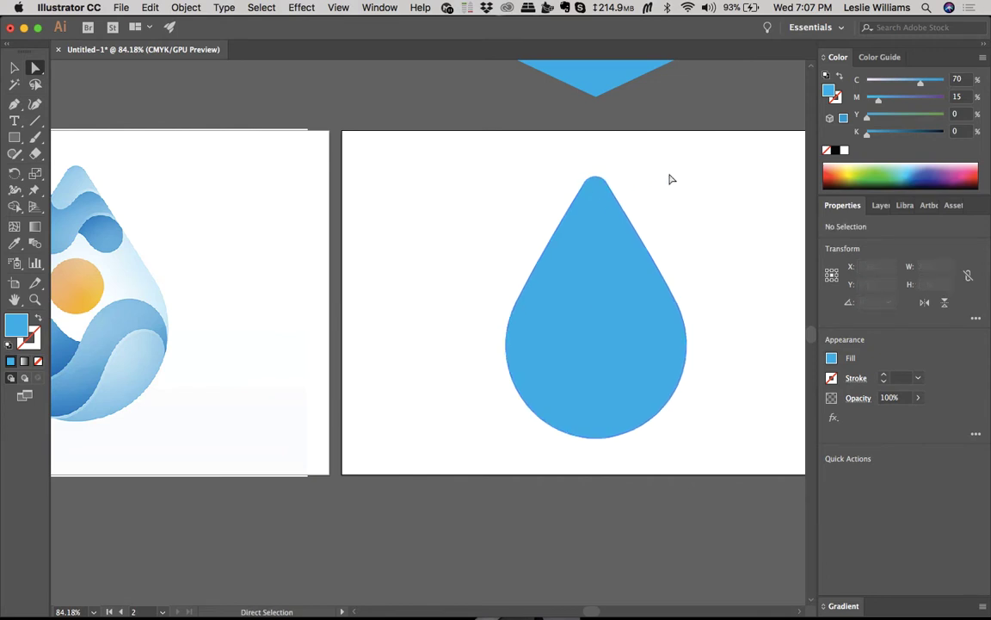
pyautogui.hscroll(-5, 672, 179)
pyautogui.scroll(-1, 672, 179)
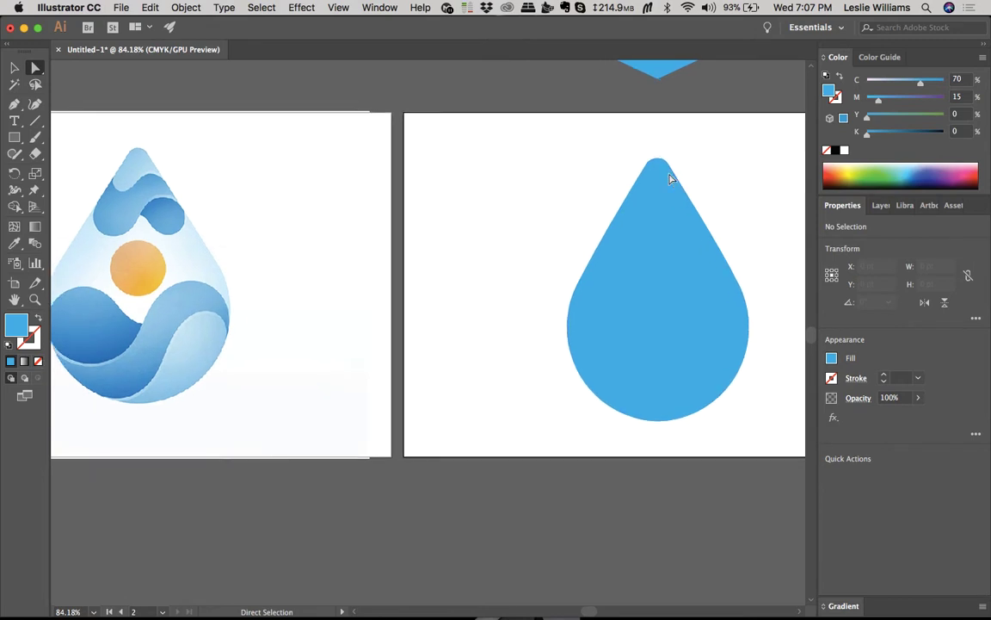
# Step: Widen the blue drop to about 329.9 pt with its right-middle bounding-box handle
pyautogui.click(686, 280)
pyautogui.press('v')
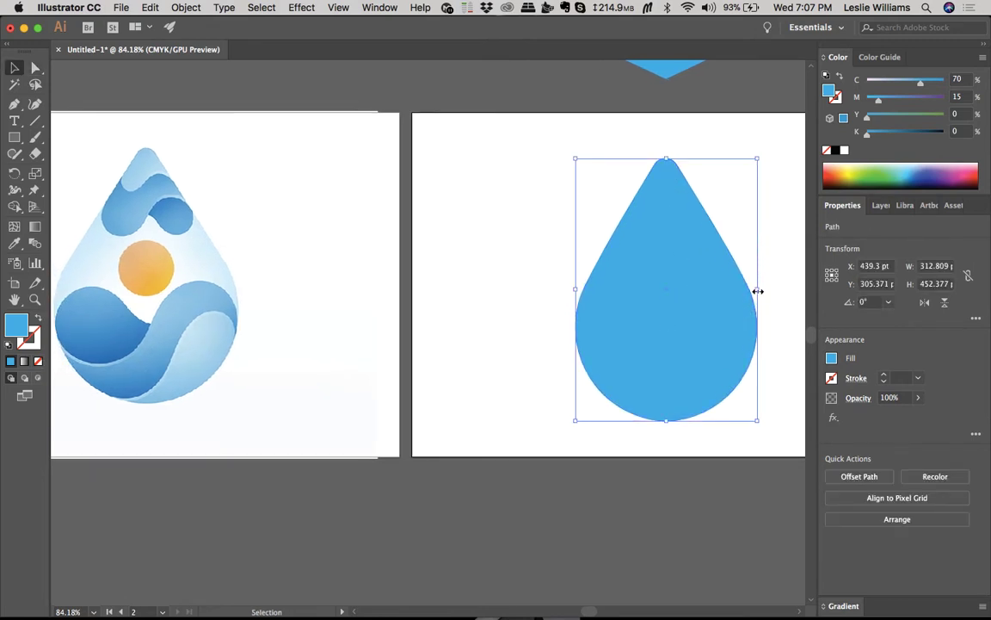
pyautogui.moveTo(758, 291); pyautogui.dragTo(763, 289)
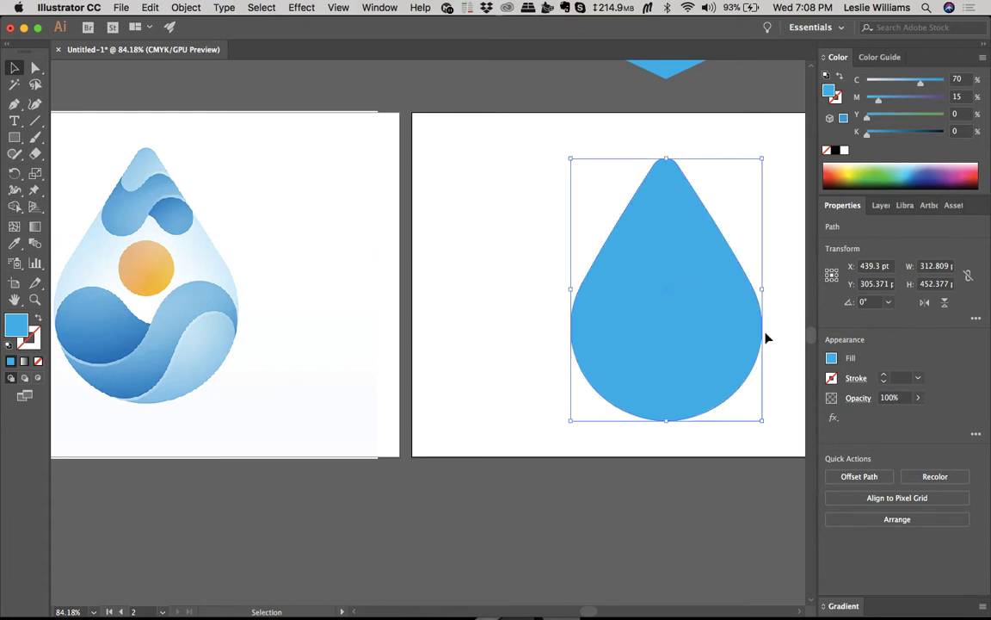
pyautogui.click(474, 338)
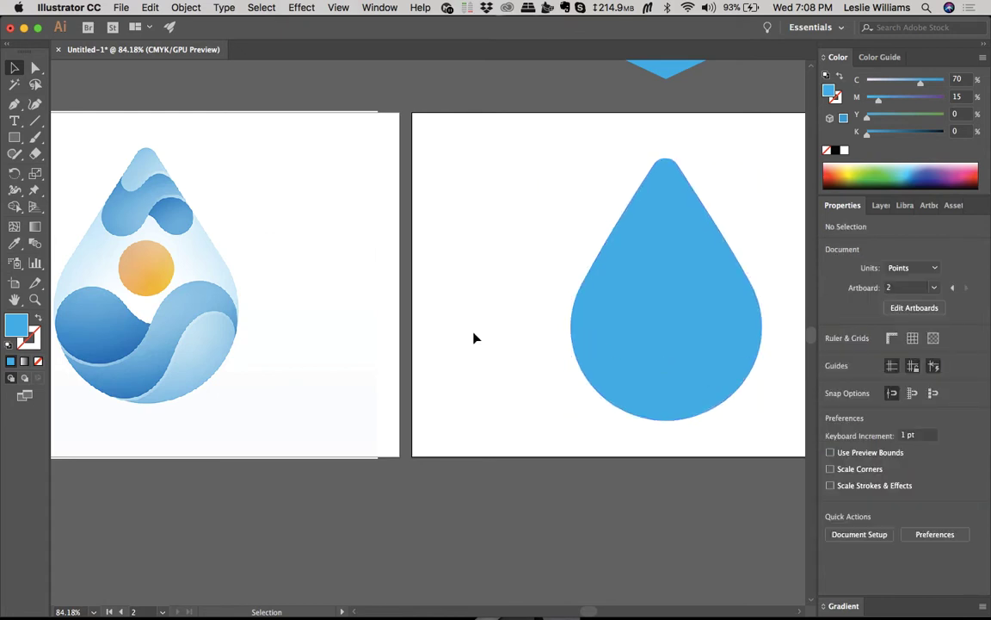
# Step: Reselect the drop and bring up its fill colour swatches
pyautogui.click(622, 360)
pyautogui.press('i')
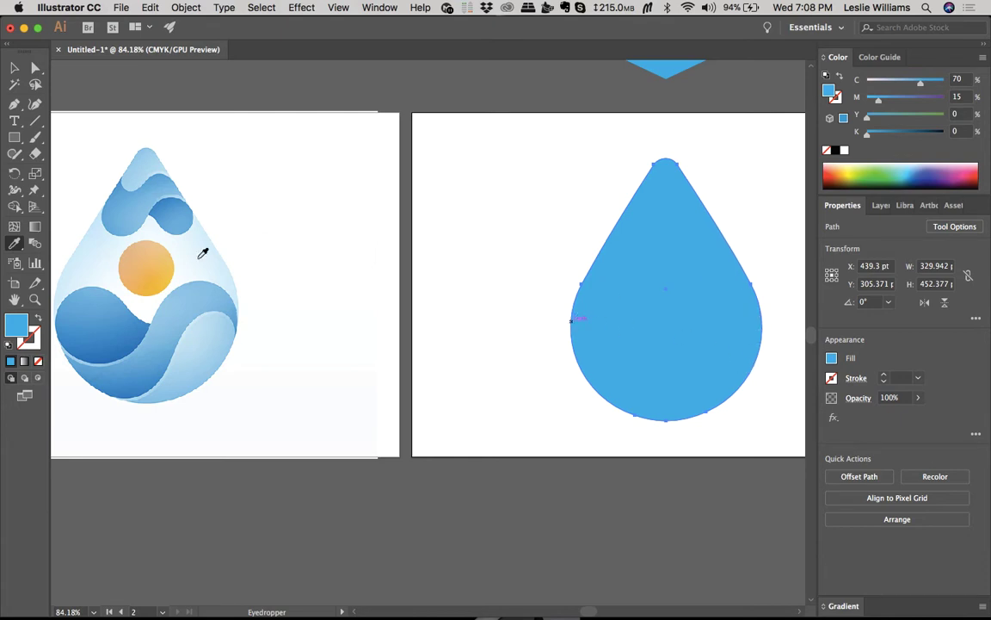
pyautogui.press('v')
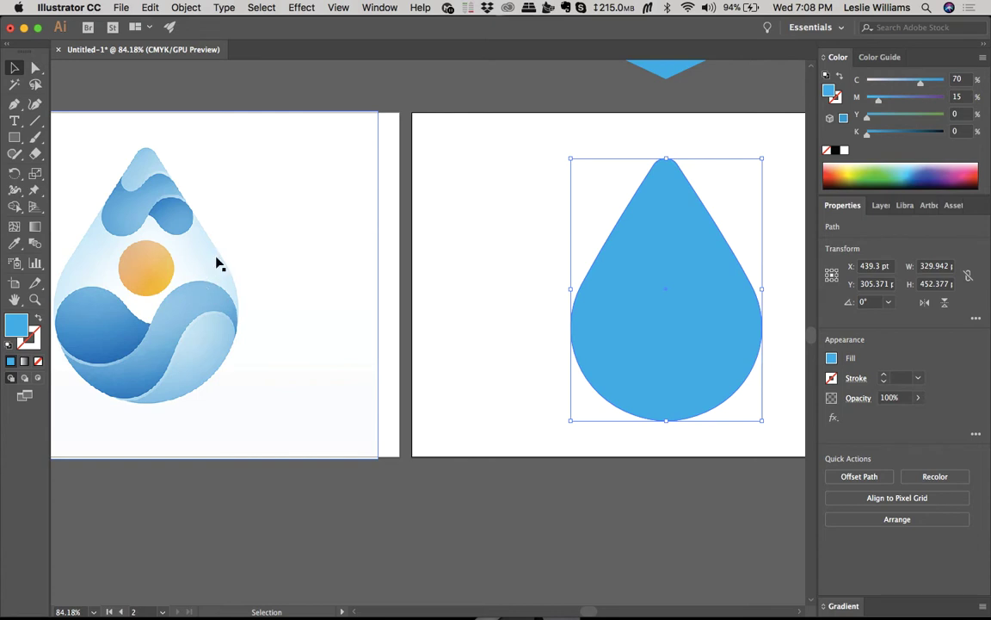
pyautogui.click(831, 358)
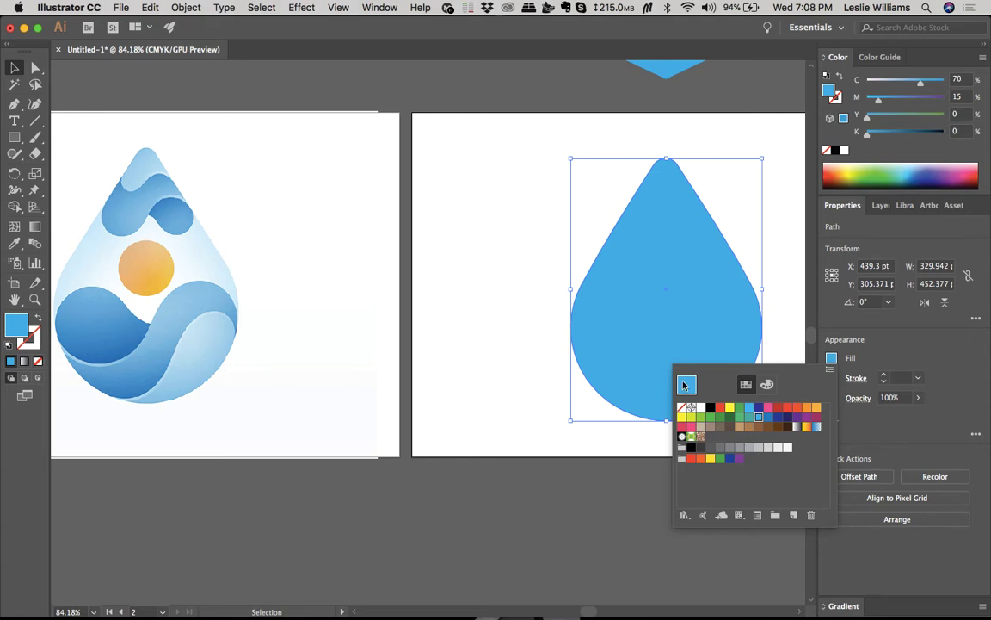
# Step: Lower the drop fill's cyan to 26% in the Color Mixer, giving C26 M0 Y0 K0
pyautogui.click(767, 384)
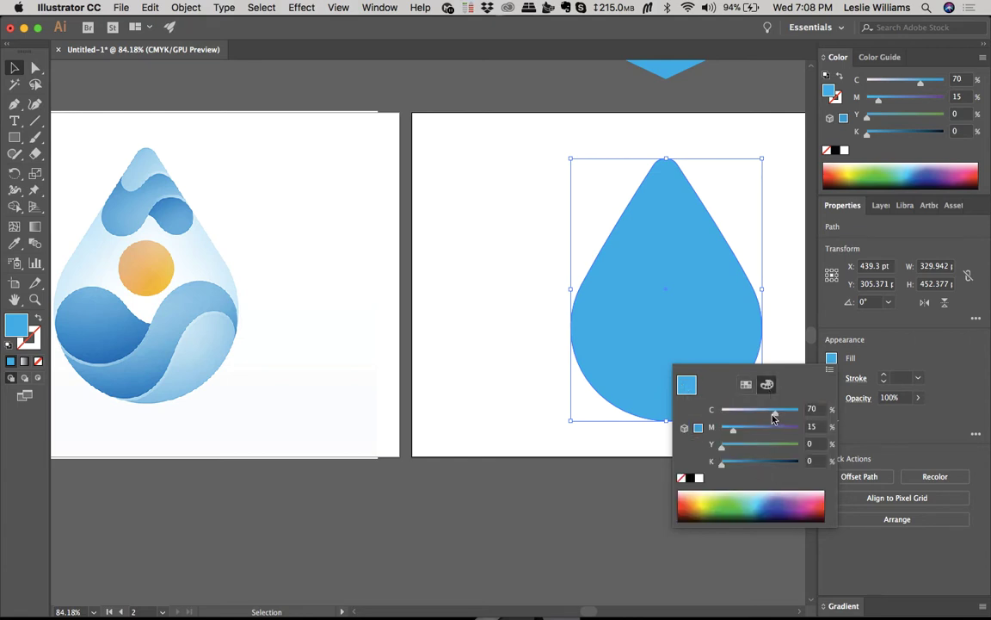
pyautogui.moveTo(774, 415); pyautogui.dragTo(741, 414)
pyautogui.click(635, 345)
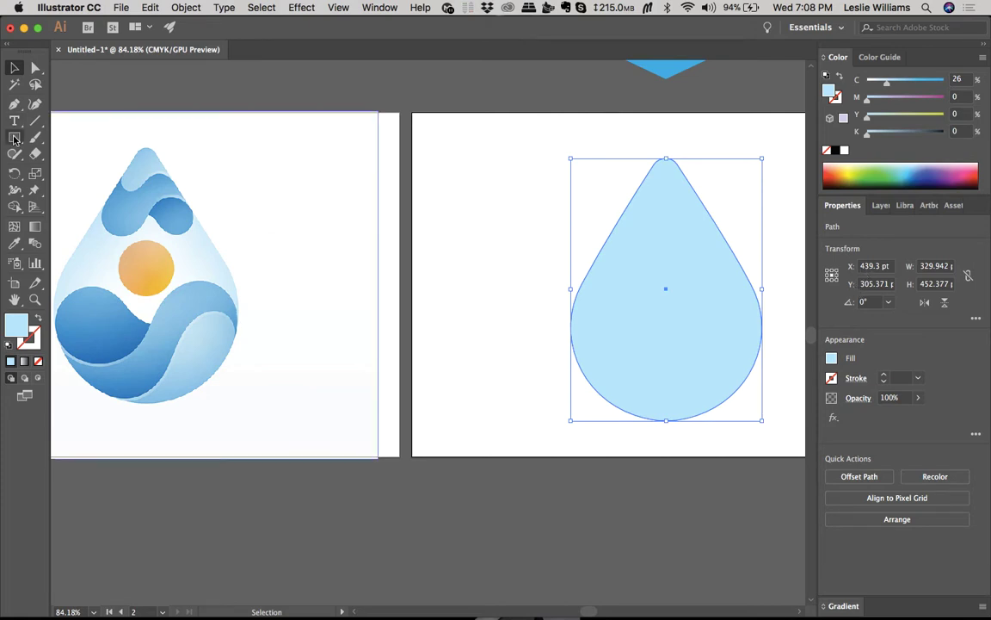
# Step: Browse the Layers, Libraries, Artboards and Asset Export panels, then open the drop's Appearance list
pyautogui.click(33, 226)
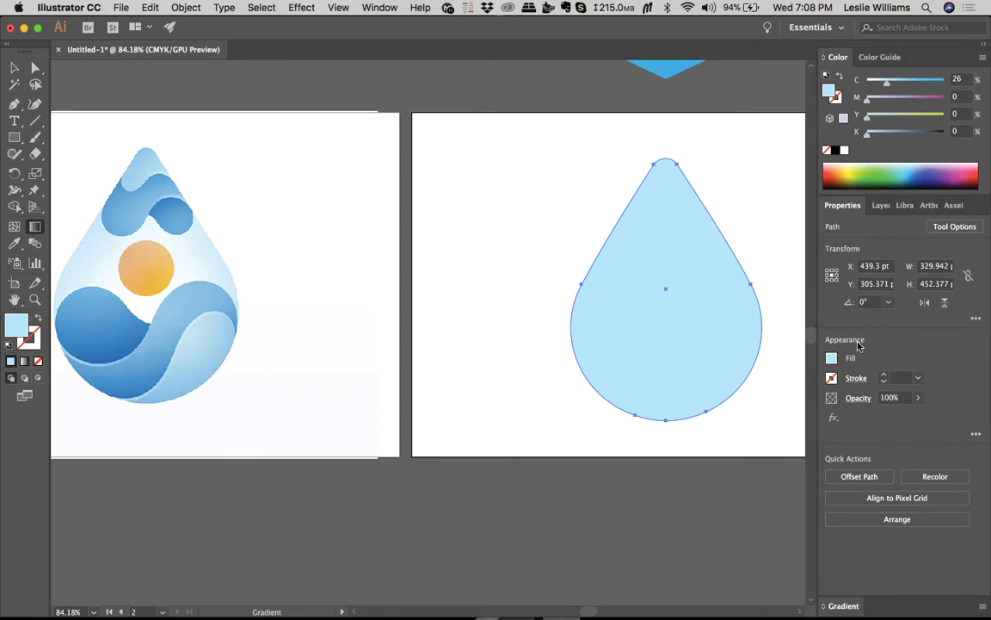
pyautogui.click(878, 209)
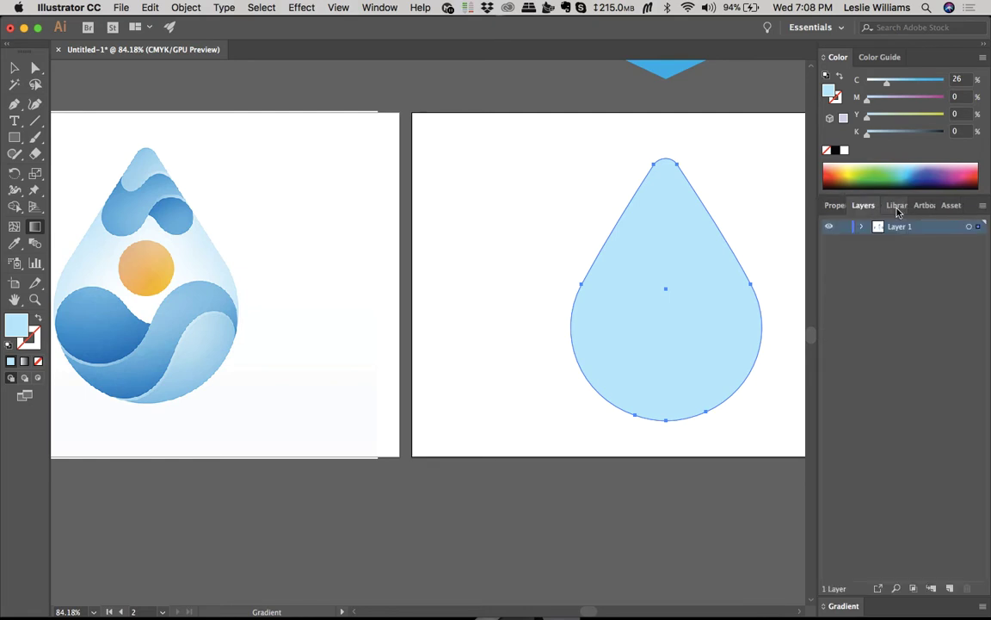
pyautogui.click(896, 207)
pyautogui.click(923, 206)
pyautogui.click(952, 206)
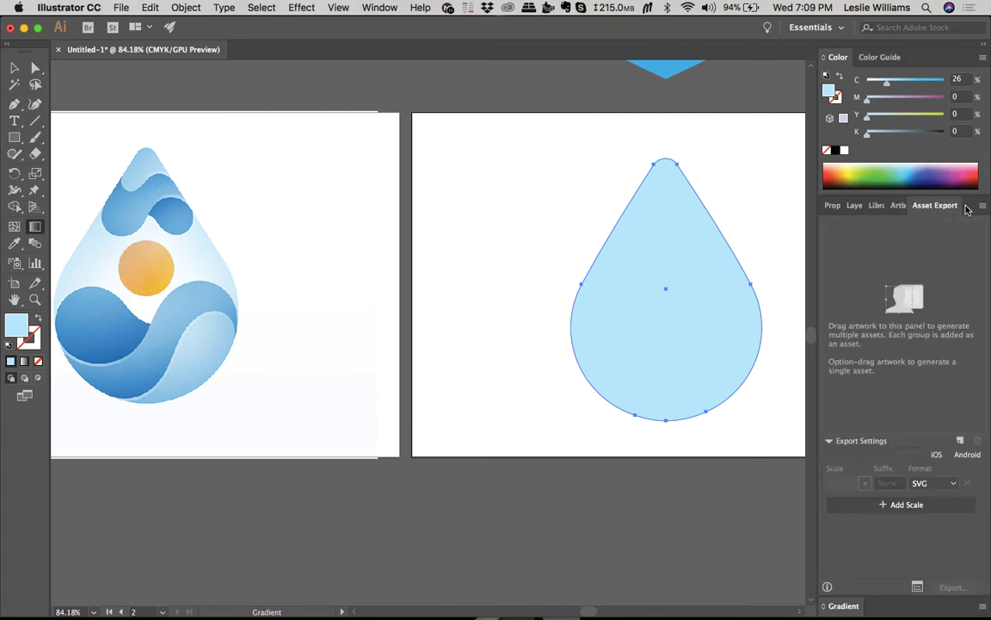
pyautogui.click(841, 209)
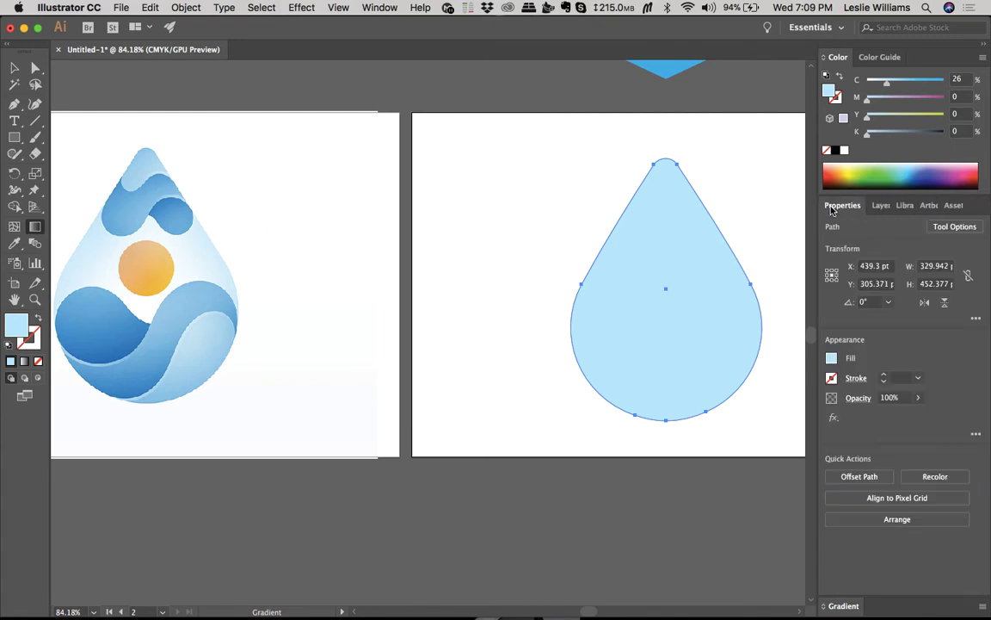
pyautogui.click(976, 435)
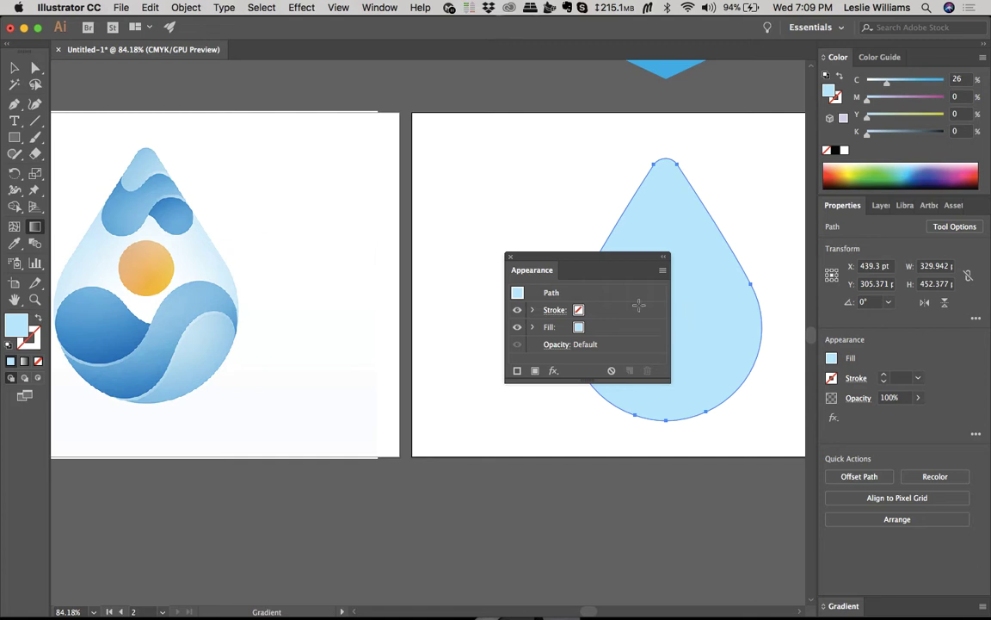
# Step: Drag the Appearance panel off the drop and check its pale blue fill in Swatches
pyautogui.moveTo(561, 258); pyautogui.dragTo(463, 304)
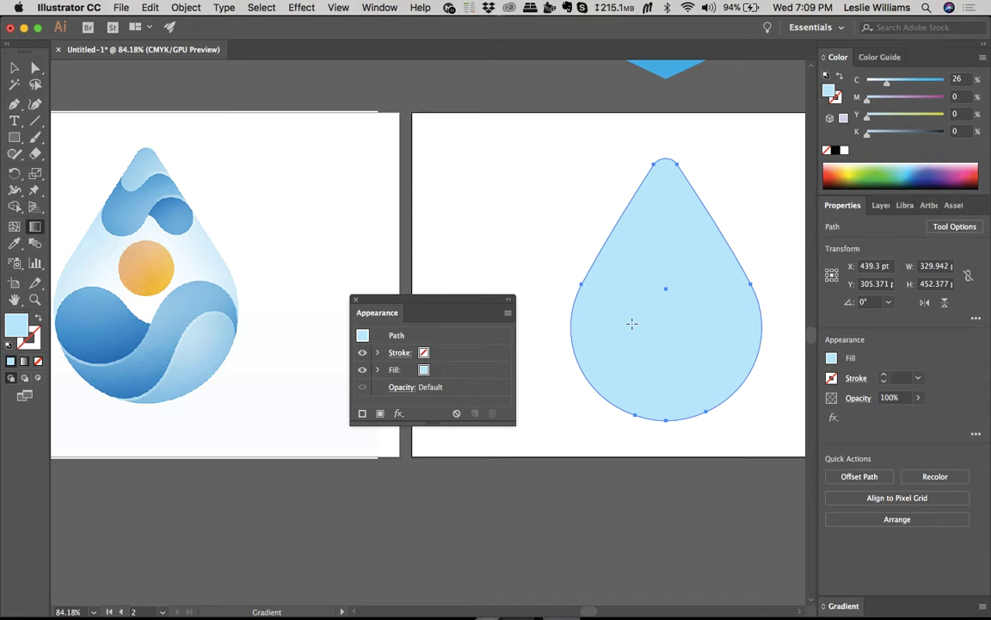
pyautogui.click(831, 360)
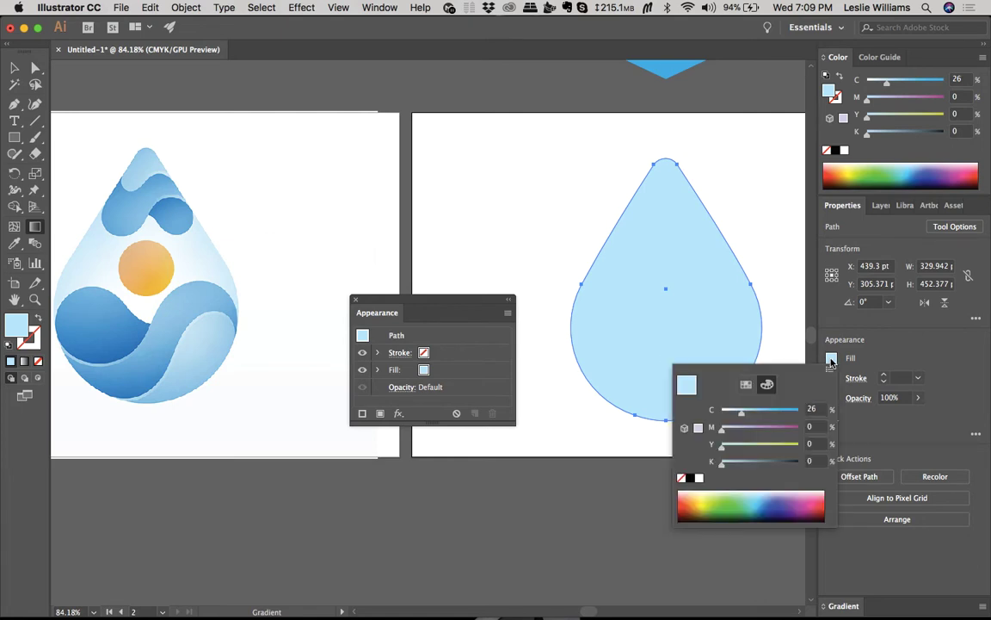
pyautogui.click(745, 385)
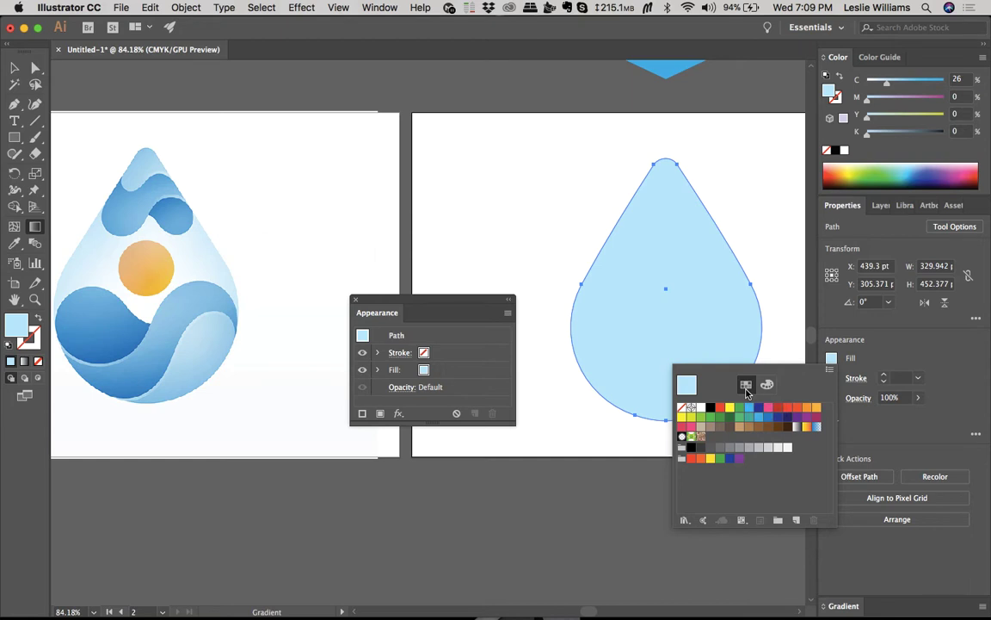
pyautogui.press('Escape')
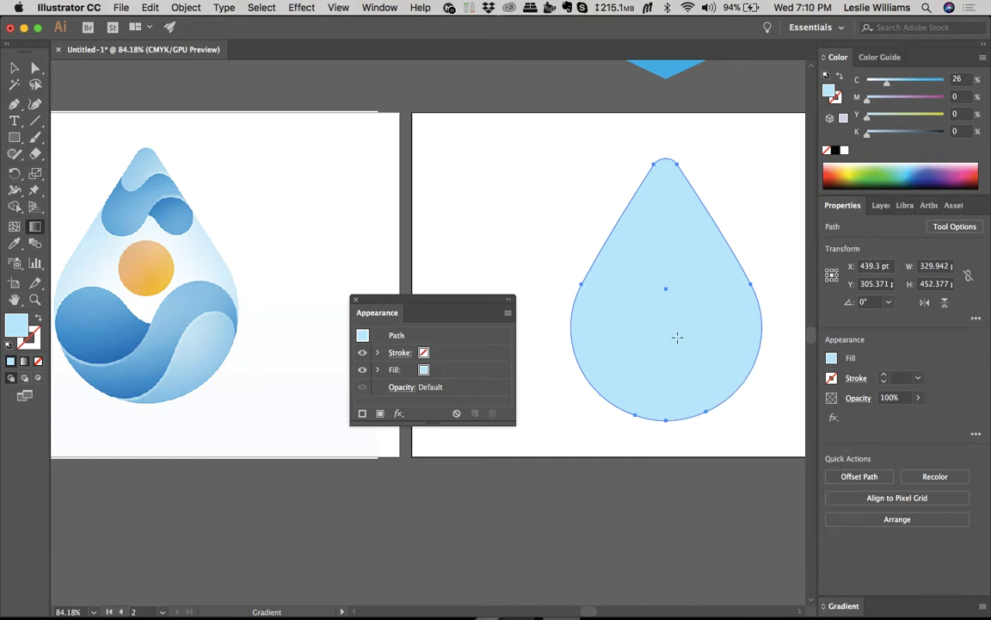
# Step: Make a trial Alt-drag copy of the drop and undo it
pyautogui.press('v')
pyautogui.click(571, 476)
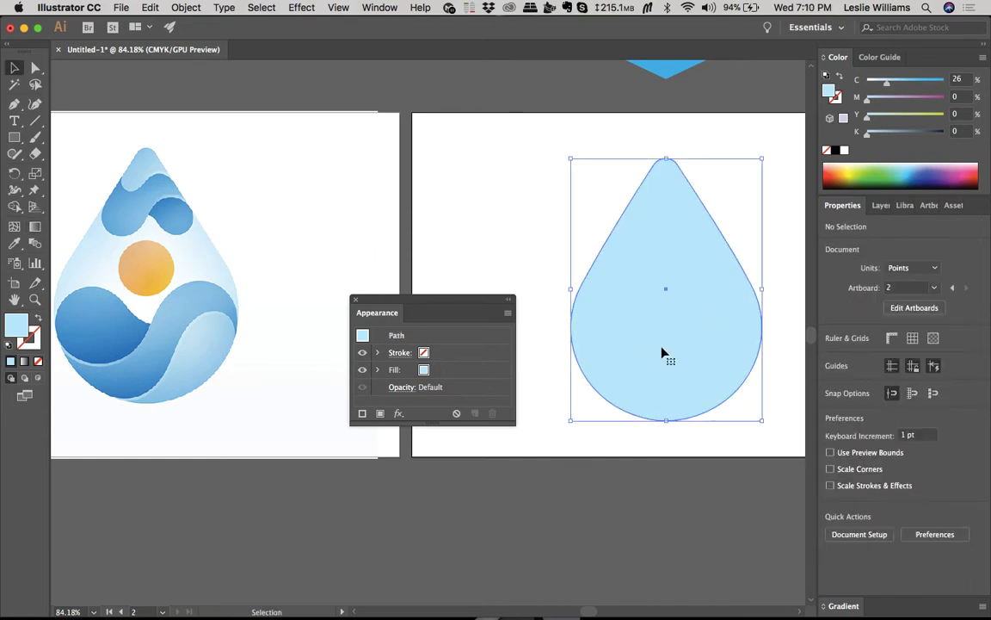
pyautogui.moveTo(663, 349); pyautogui.dragTo(664, 379)
pyautogui.press('super+z')
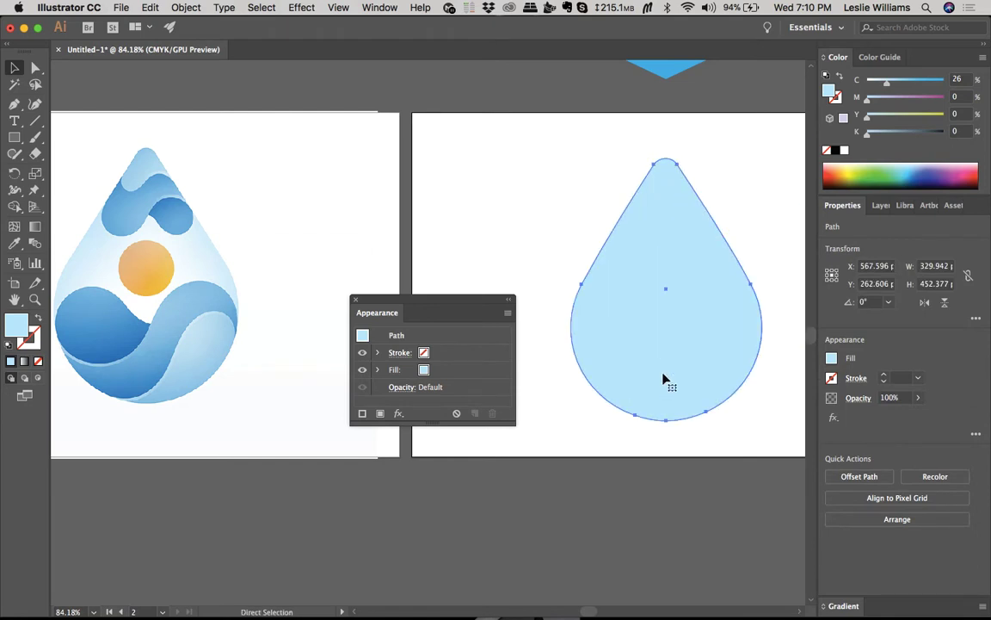
pyautogui.moveTo(569, 616)
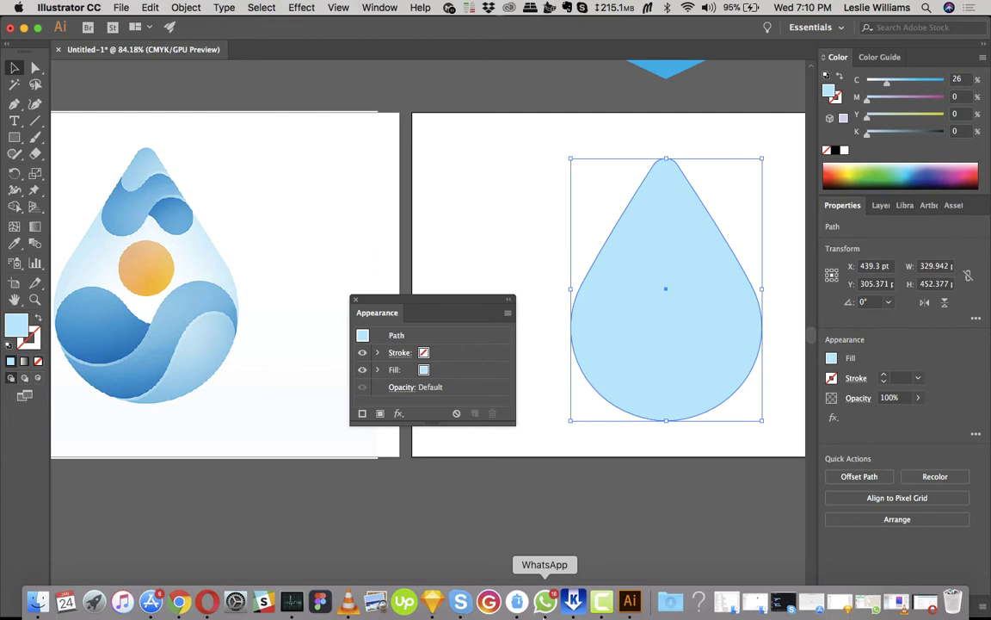
# Step: Reselect the drop and open, then dismiss, the effects list
pyautogui.click(553, 461)
pyautogui.click(623, 358)
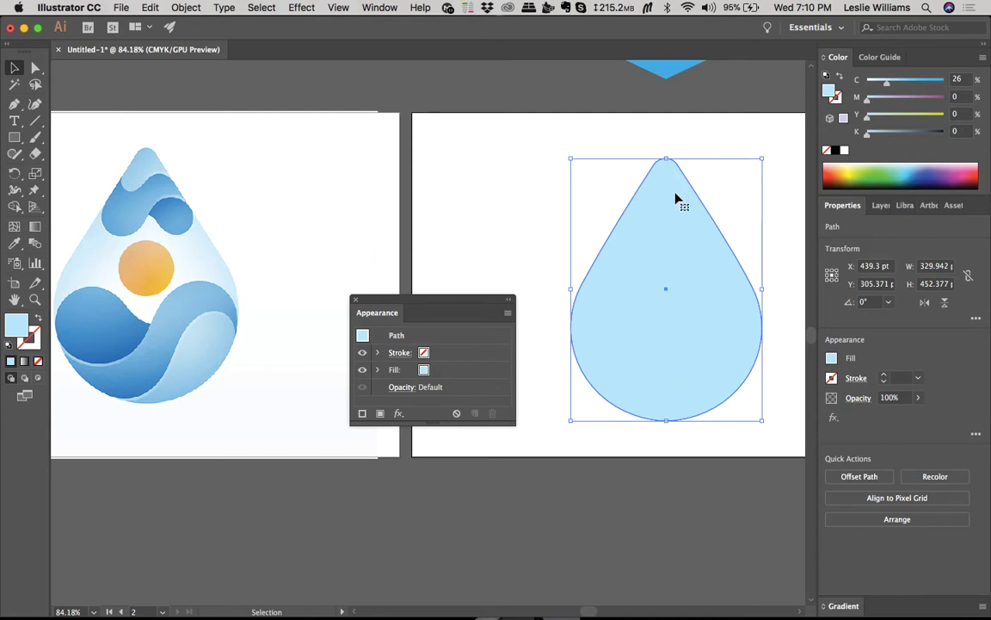
pyautogui.click(833, 418)
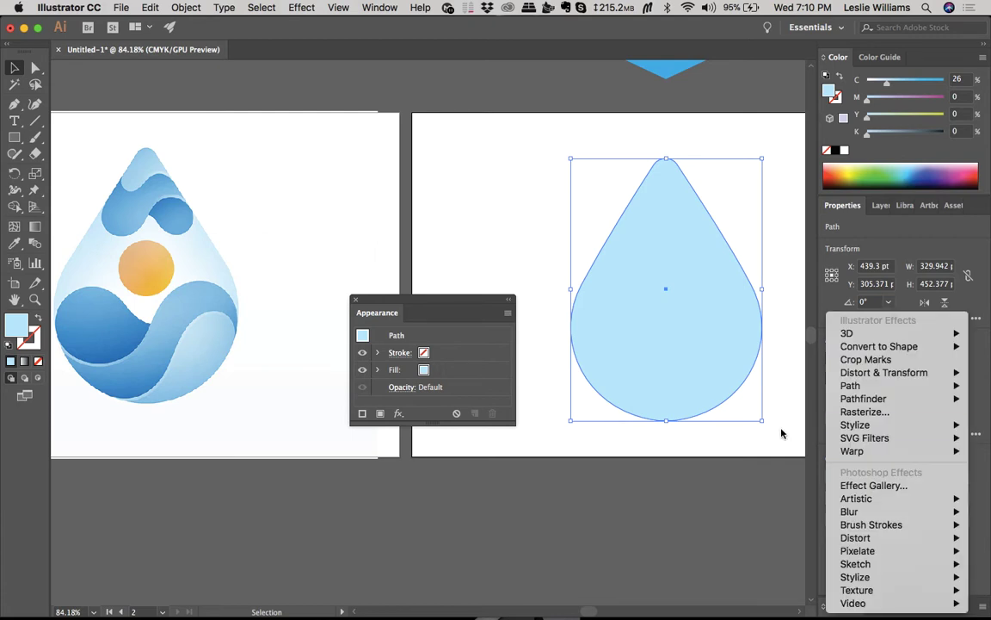
pyautogui.click(766, 496)
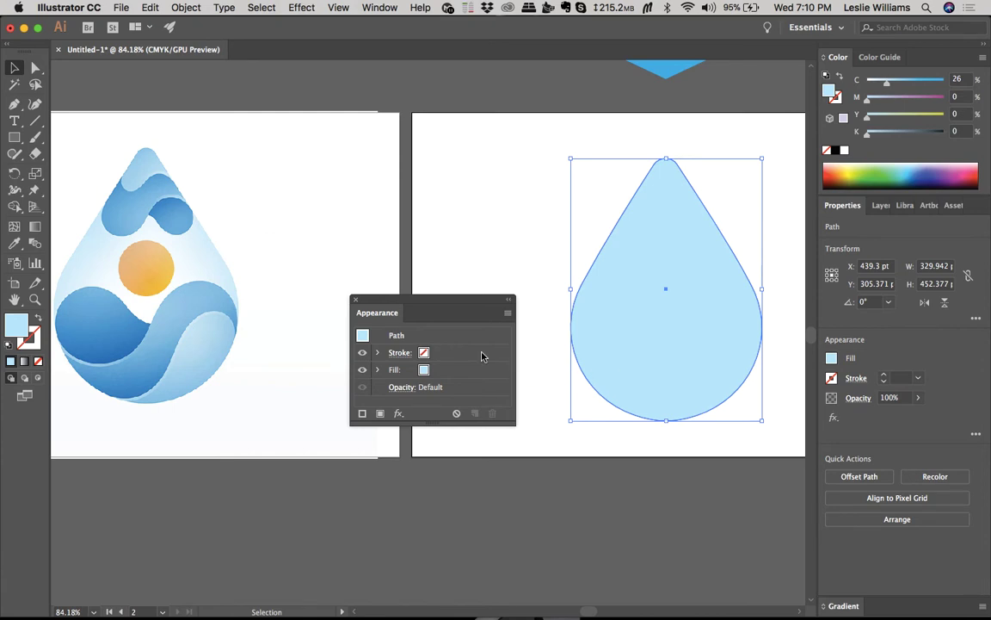
# Step: Apply the default white-to-black gradient to the drop with the Gradient tool
pyautogui.press('g')
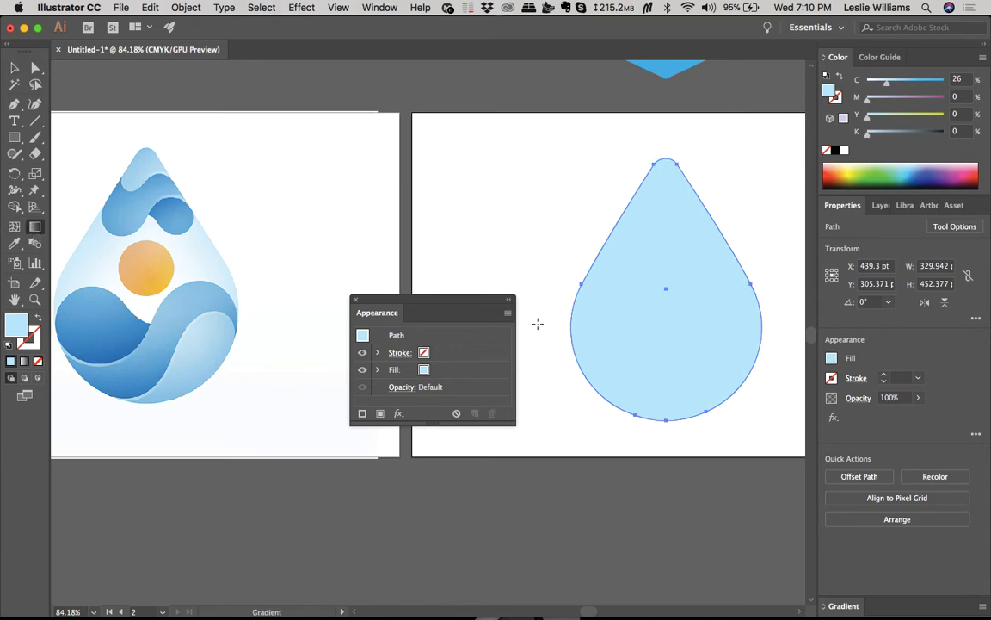
pyautogui.click(631, 332)
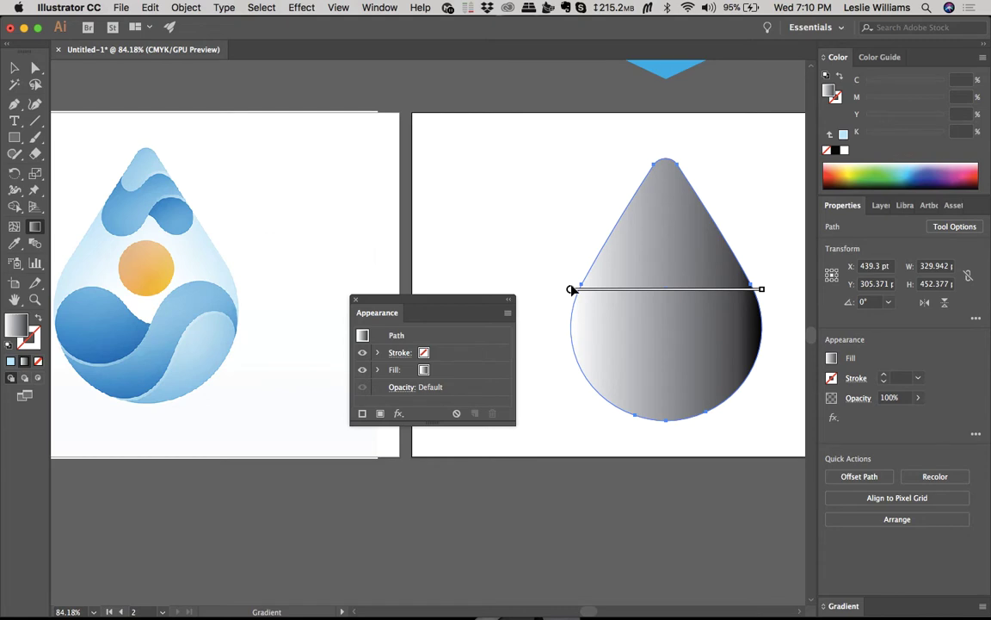
pyautogui.moveTo(574, 294)
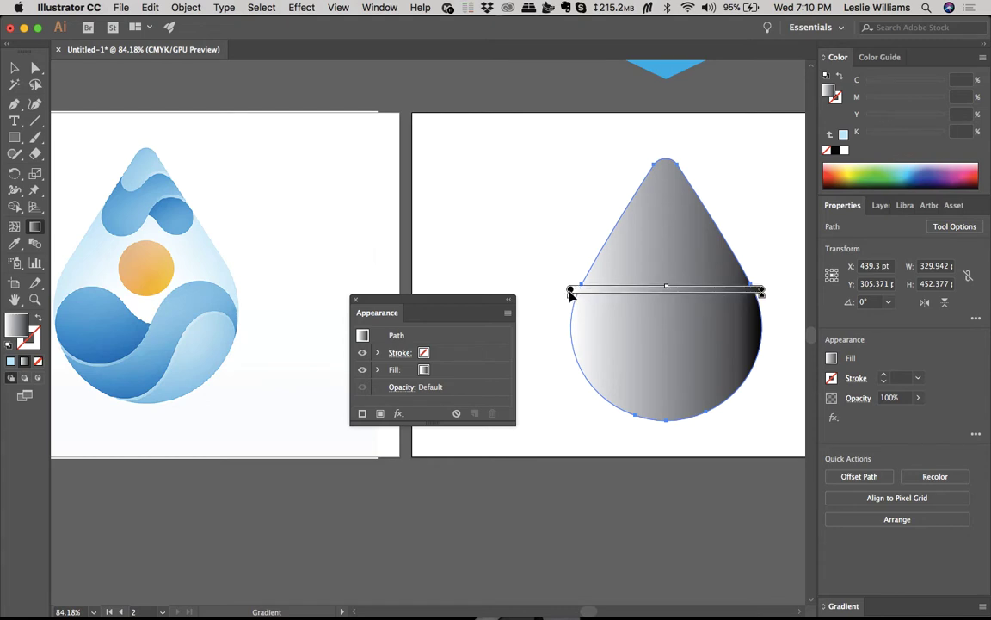
pyautogui.moveTo(571, 293)
pyautogui.mouseDown()
pyautogui.moveTo(553, 243)
pyautogui.moveTo(572, 256)
pyautogui.moveTo(569, 291)
pyautogui.mouseUp()
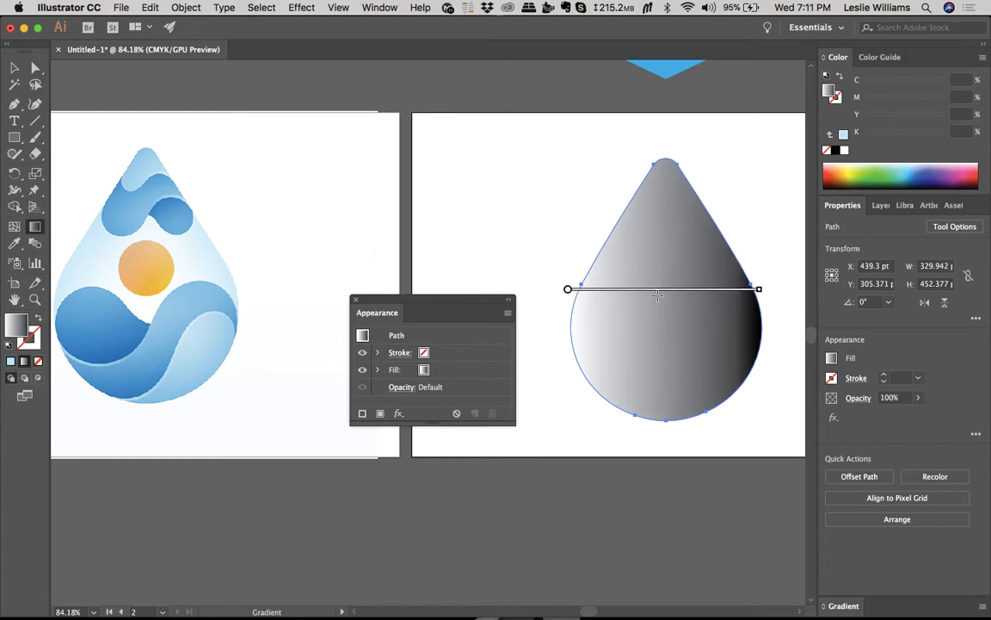
pyautogui.click(833, 359)
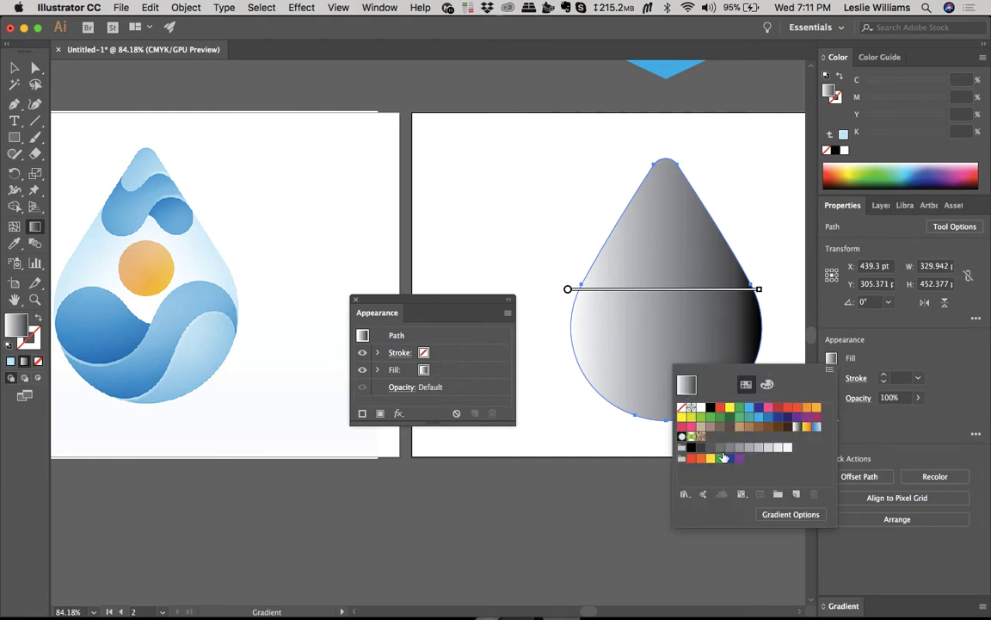
pyautogui.click(779, 514)
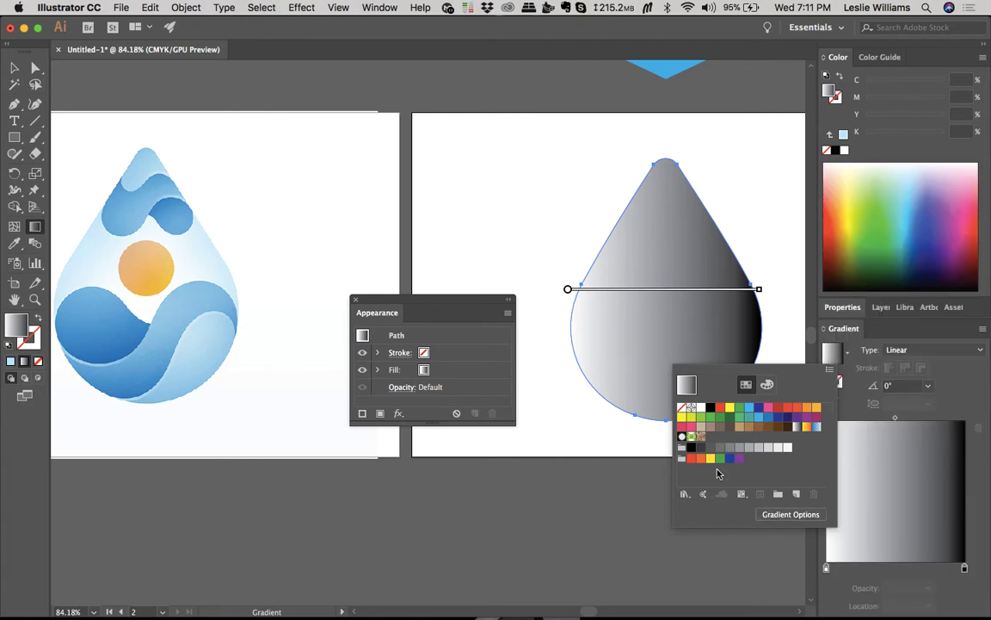
pyautogui.click(828, 371)
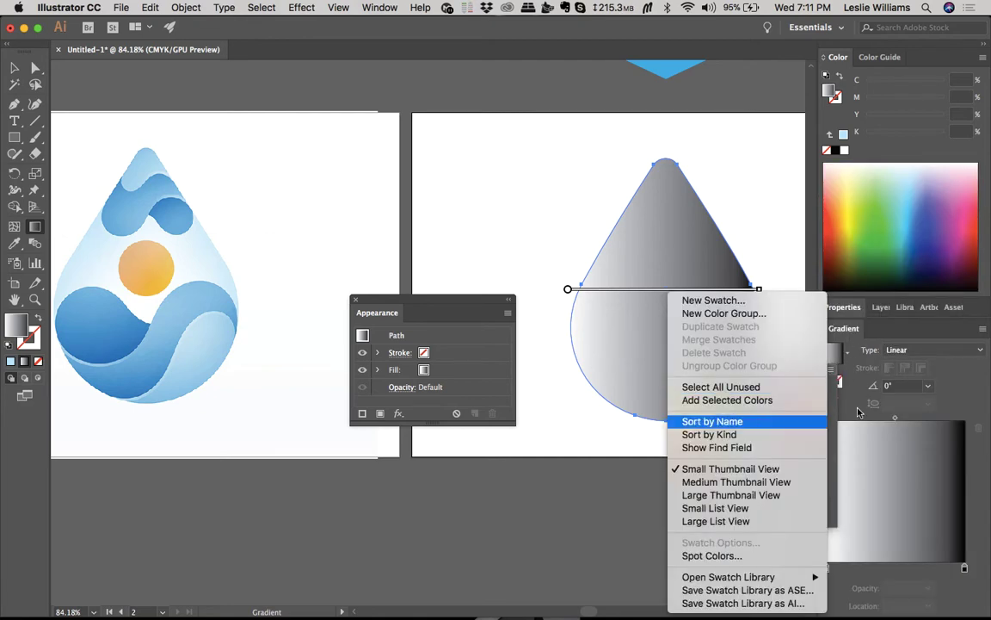
pyautogui.press('Escape')
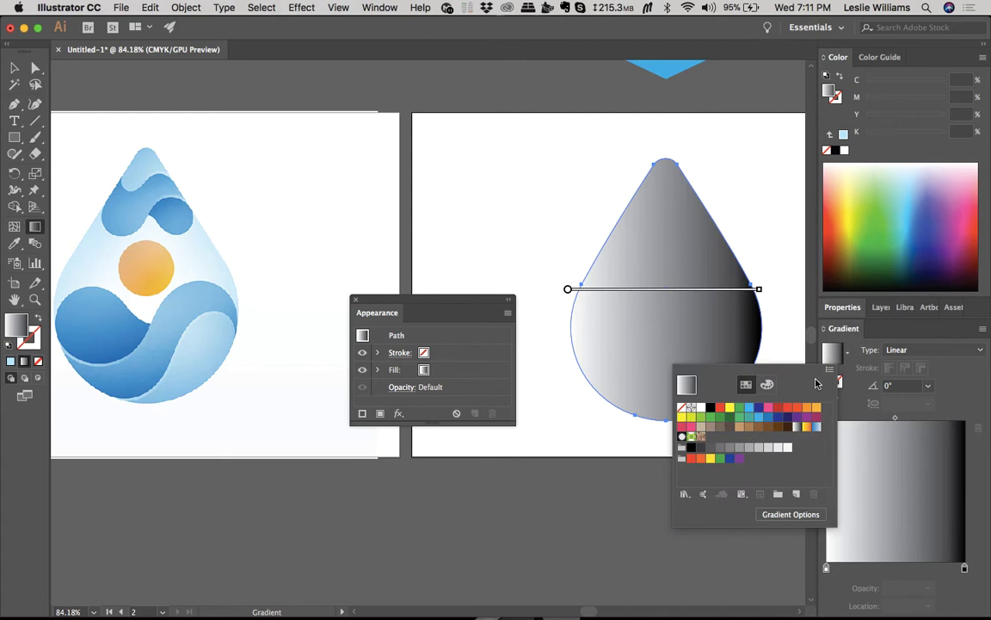
pyautogui.press('Escape')
# Step: Make the gradient radial, lower its centre and stretch it to a 120.9% aspect ratio
pyautogui.click(904, 350)
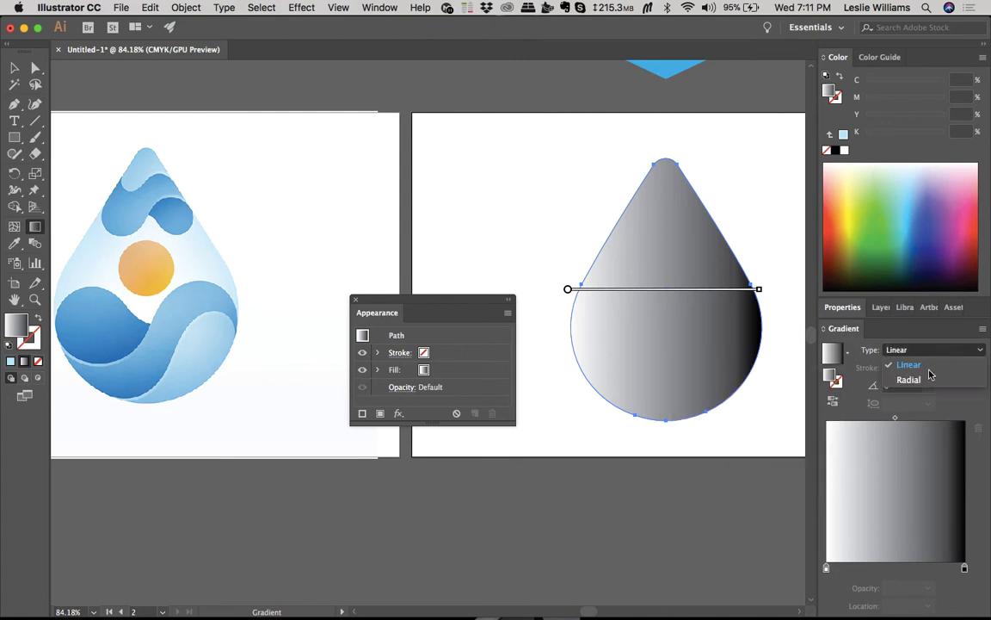
pyautogui.click(852, 379)
pyautogui.moveTo(668, 296)
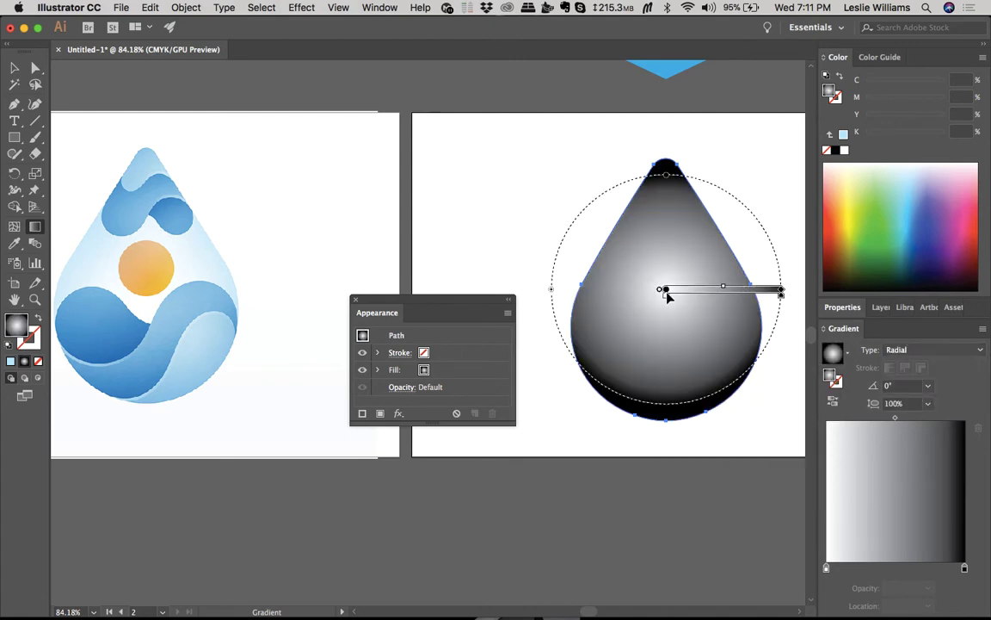
pyautogui.moveTo(668, 295); pyautogui.dragTo(665, 299)
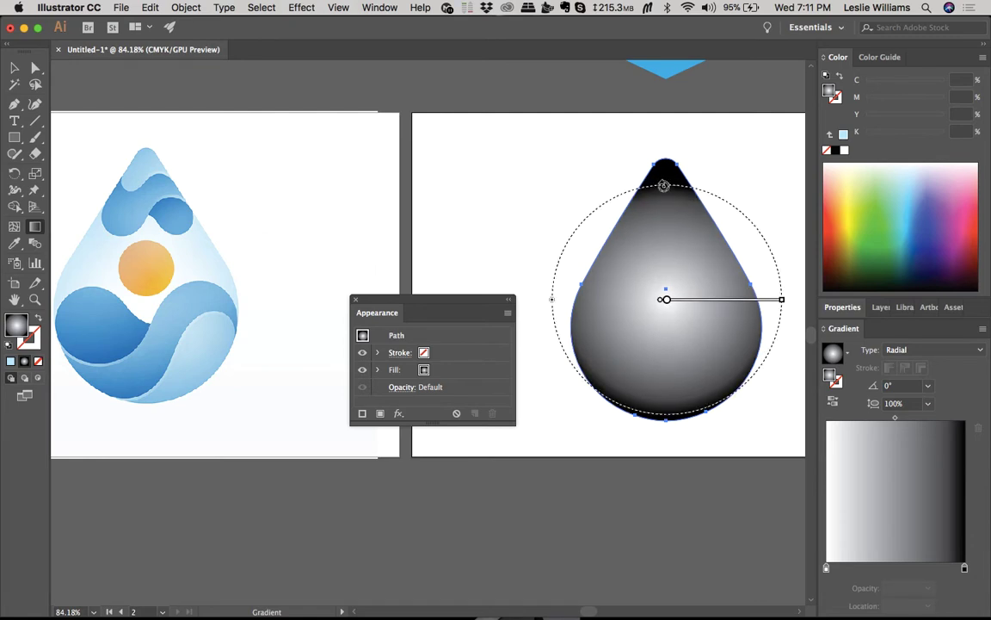
pyautogui.moveTo(669, 188); pyautogui.dragTo(666, 159)
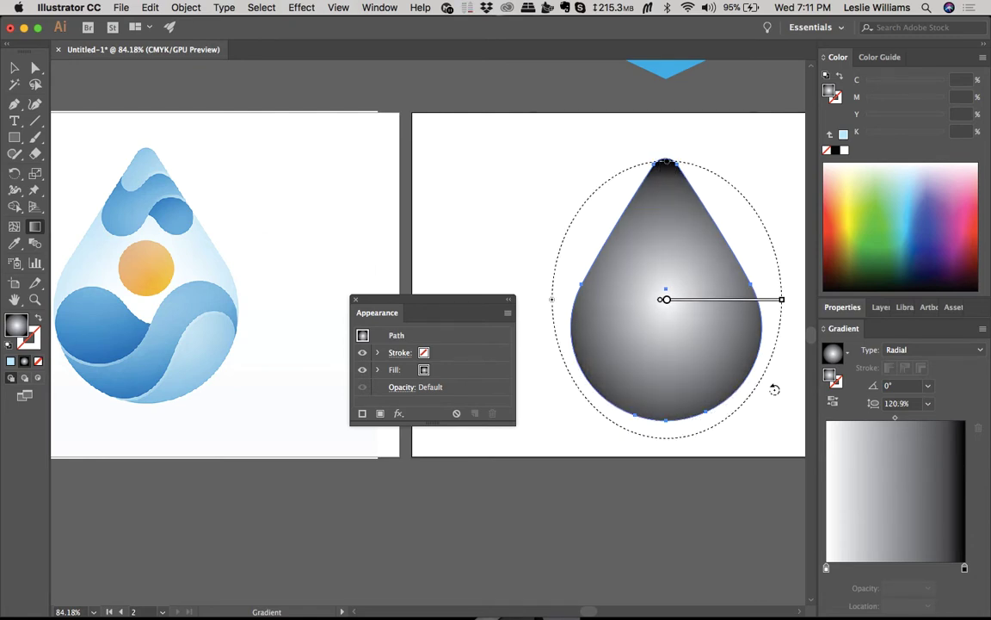
# Step: Set the gradient's left (centre) stop to light grey
pyautogui.click(826, 569)
pyautogui.doubleClick(826, 569)
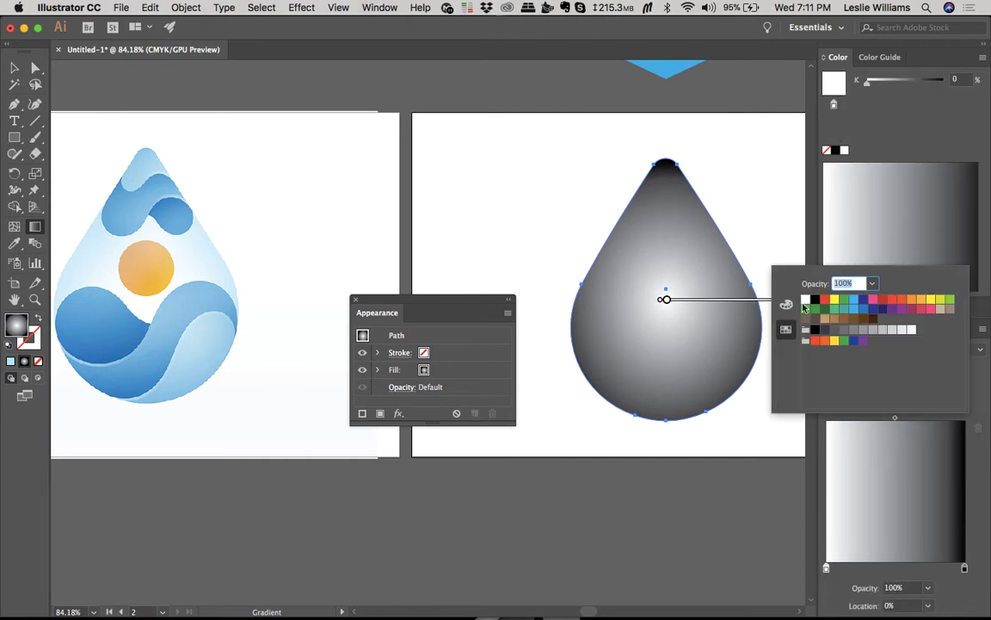
pyautogui.click(855, 303)
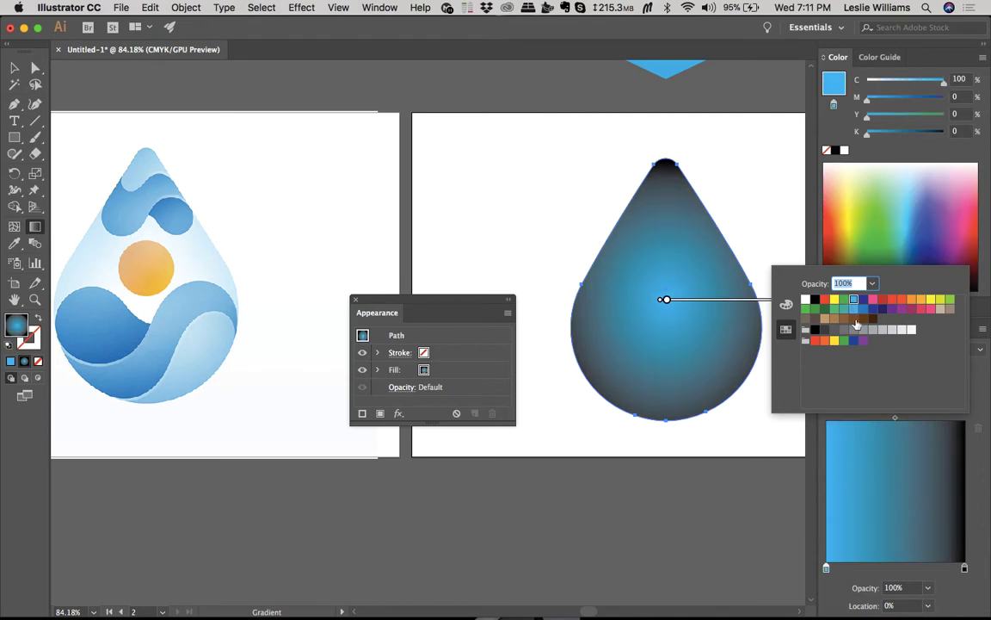
pyautogui.click(910, 330)
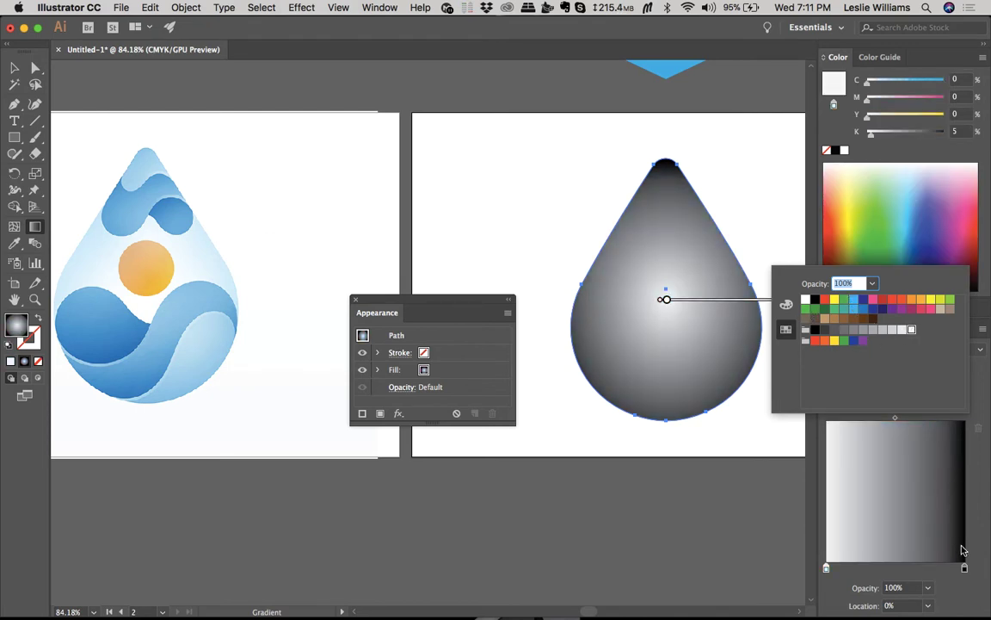
# Step: Set the right stop to a pale blue of about C27 M0 Y0 K0
pyautogui.doubleClick(965, 570)
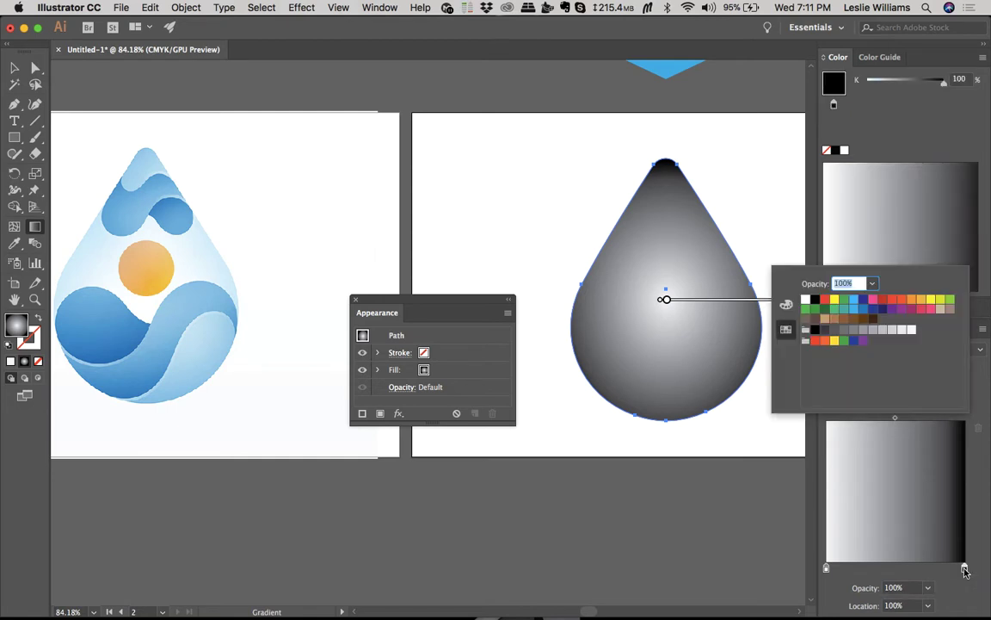
pyautogui.click(854, 303)
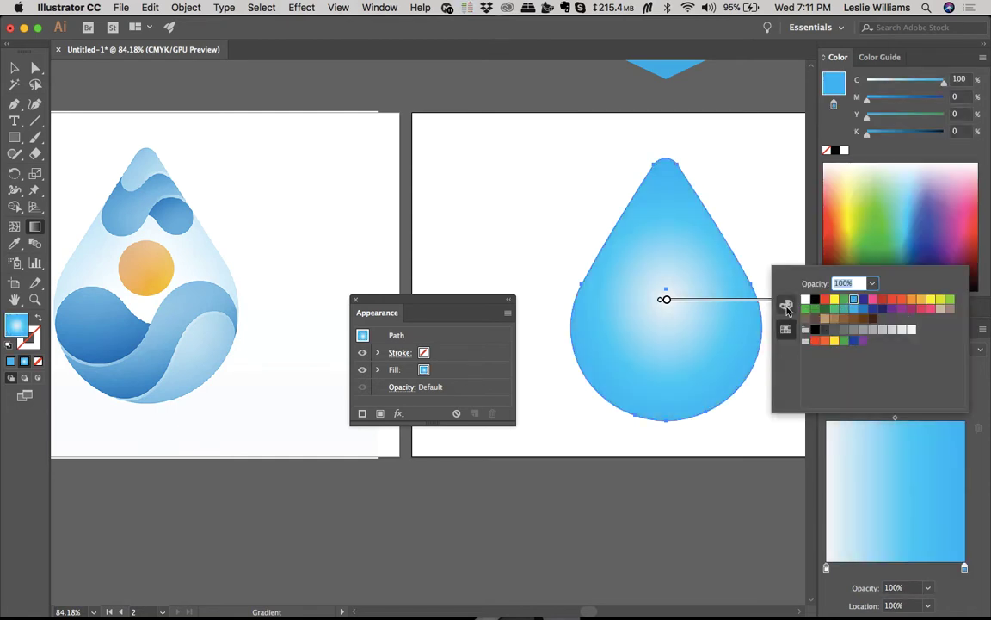
pyautogui.click(785, 304)
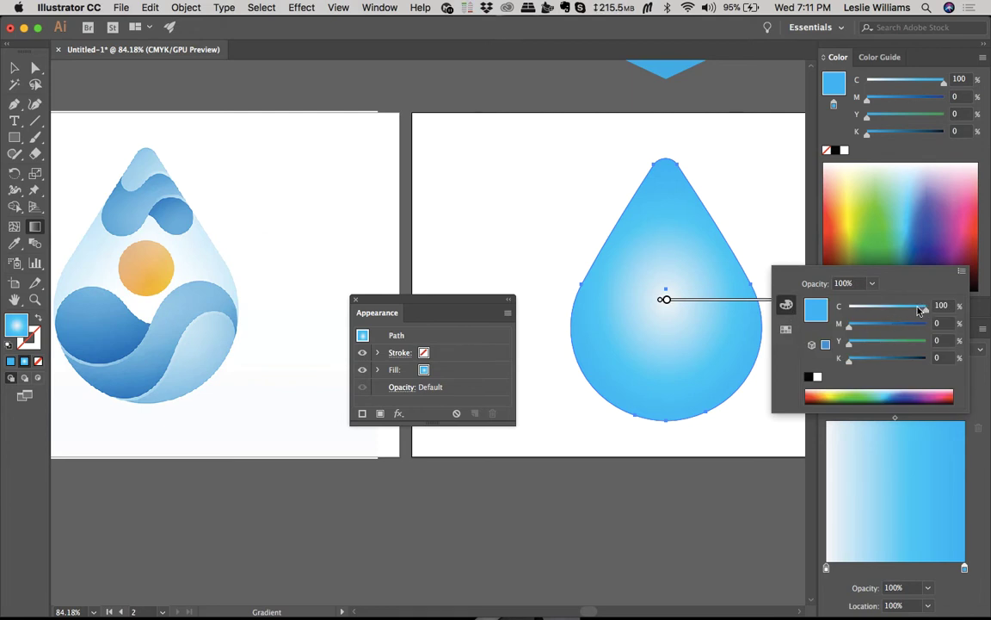
pyautogui.moveTo(923, 309); pyautogui.dragTo(876, 311)
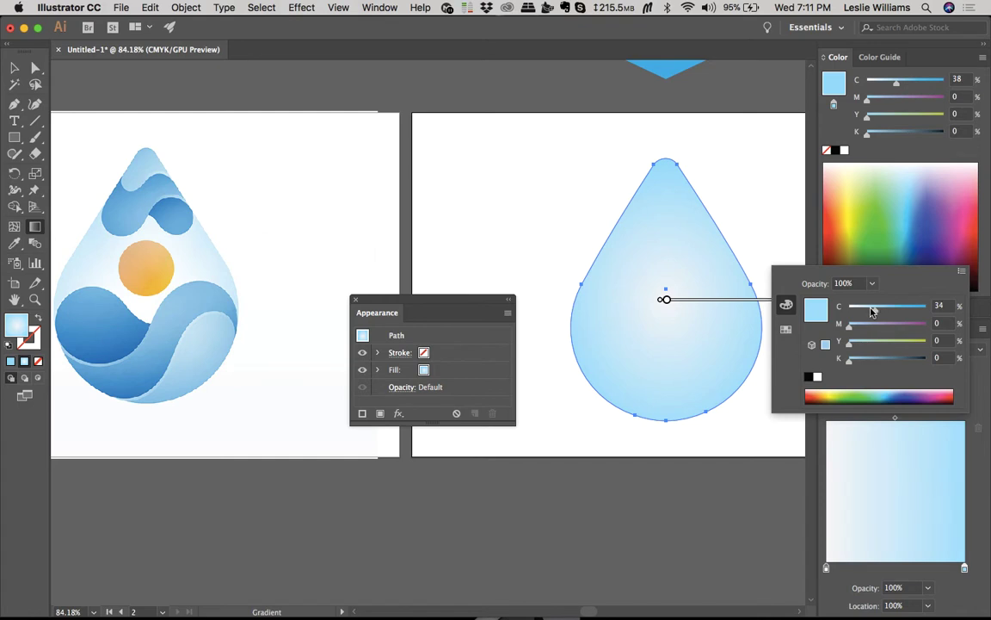
pyautogui.moveTo(871, 312); pyautogui.dragTo(871, 311)
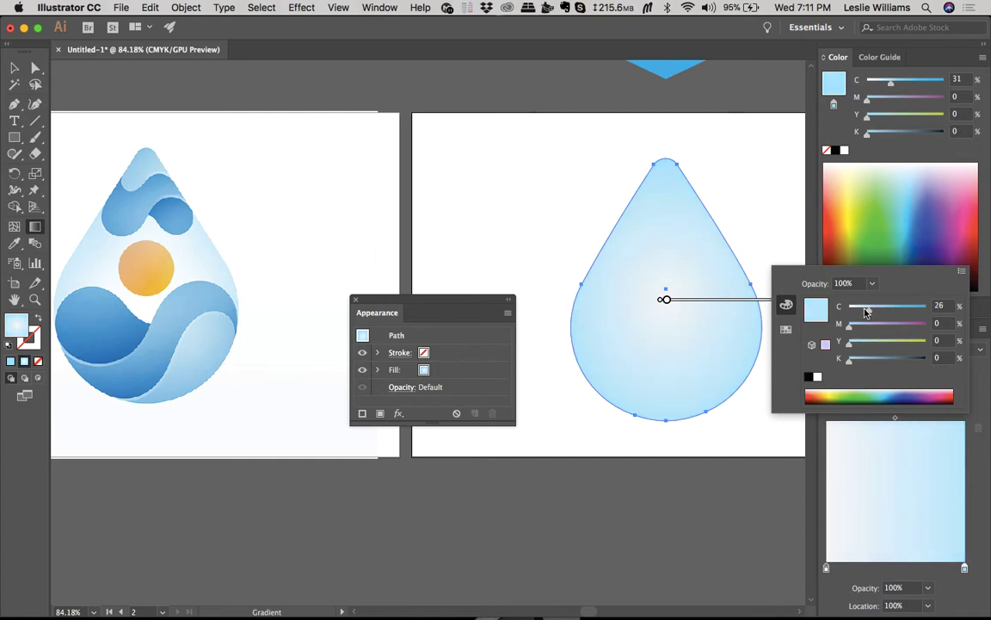
pyautogui.moveTo(867, 312); pyautogui.dragTo(870, 312)
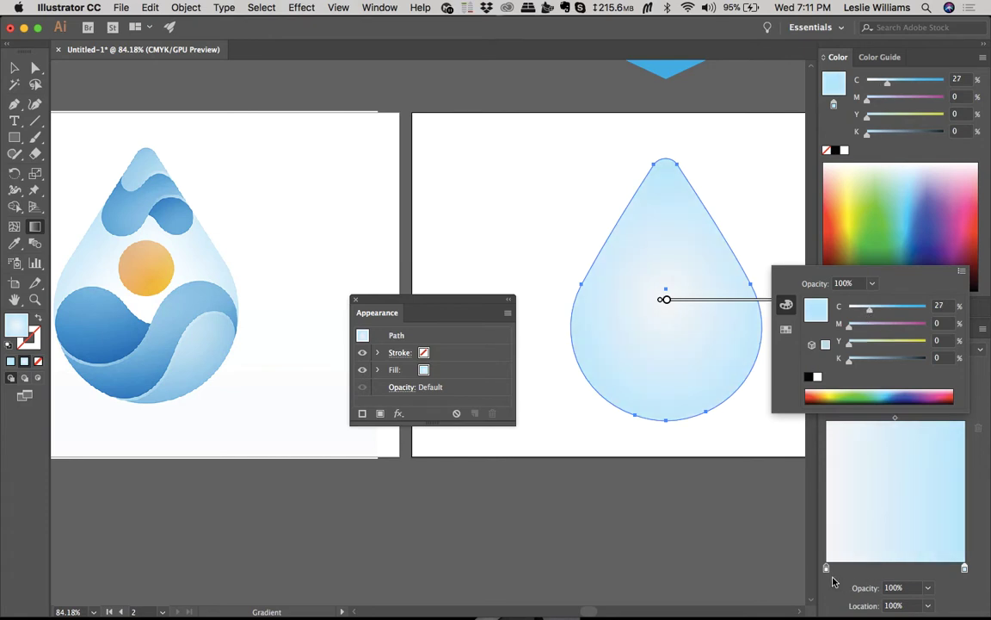
pyautogui.click(659, 237)
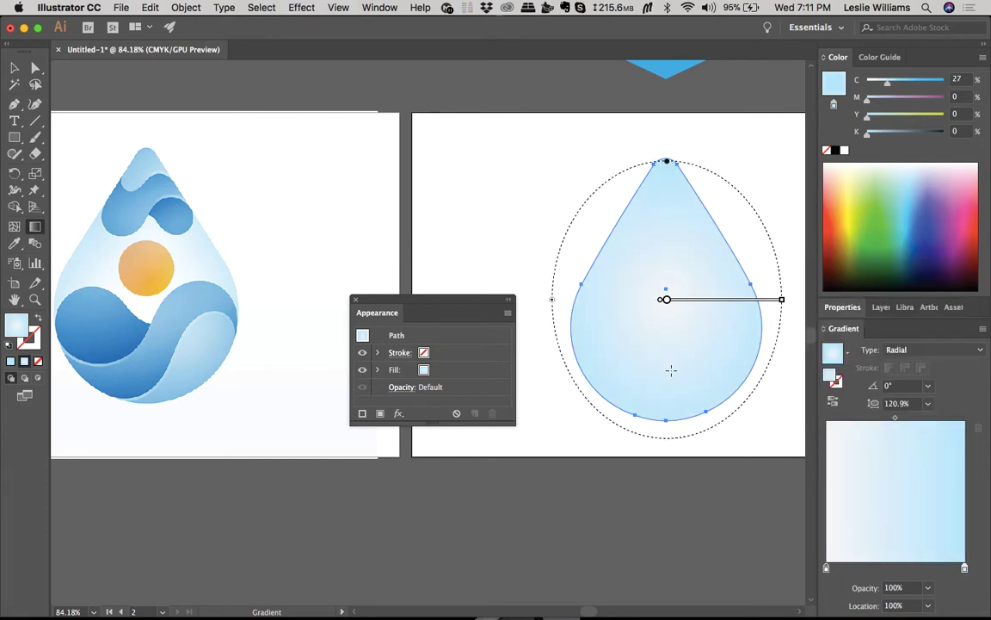
# Step: Alt-drag a copy of the gradient drop and place it exactly over the original
pyautogui.click(15, 67)
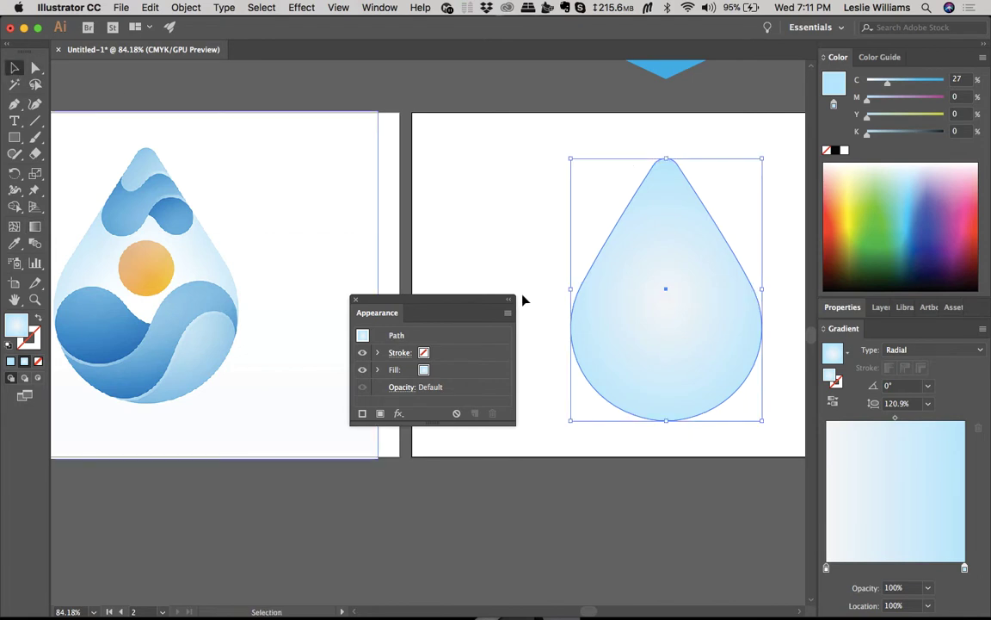
pyautogui.moveTo(609, 333); pyautogui.dragTo(674, 352)
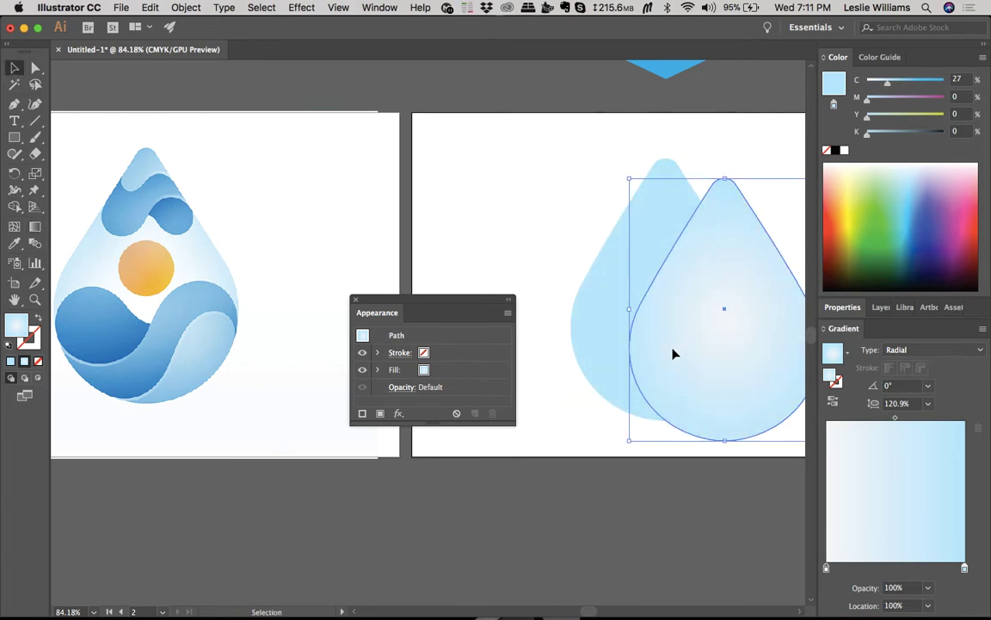
pyautogui.press('a')
pyautogui.press('v')
pyautogui.click(721, 154)
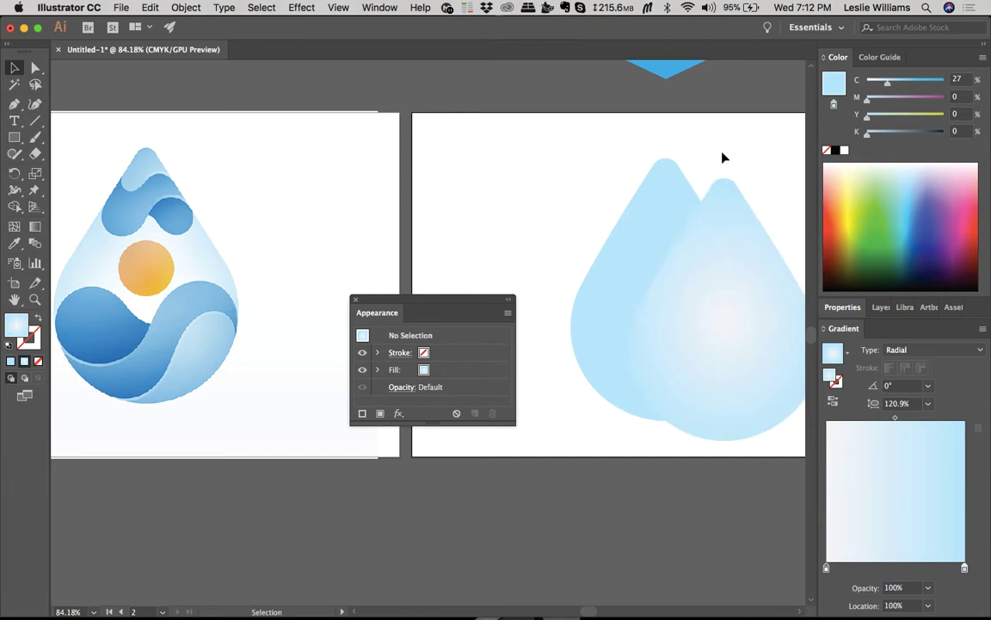
pyautogui.click(723, 345)
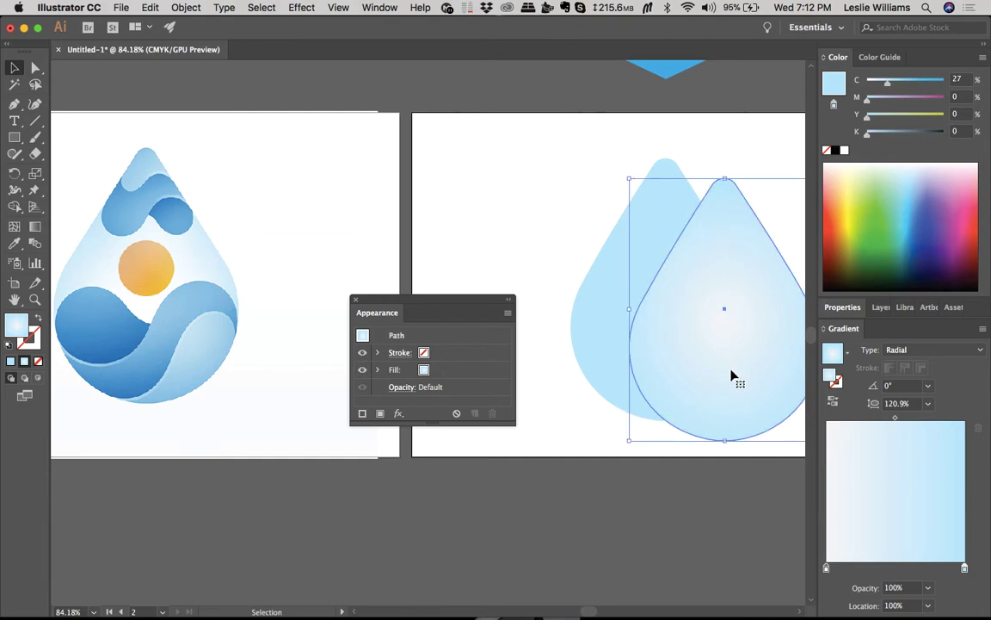
pyautogui.moveTo(731, 376); pyautogui.dragTo(675, 356)
pyautogui.click(775, 270)
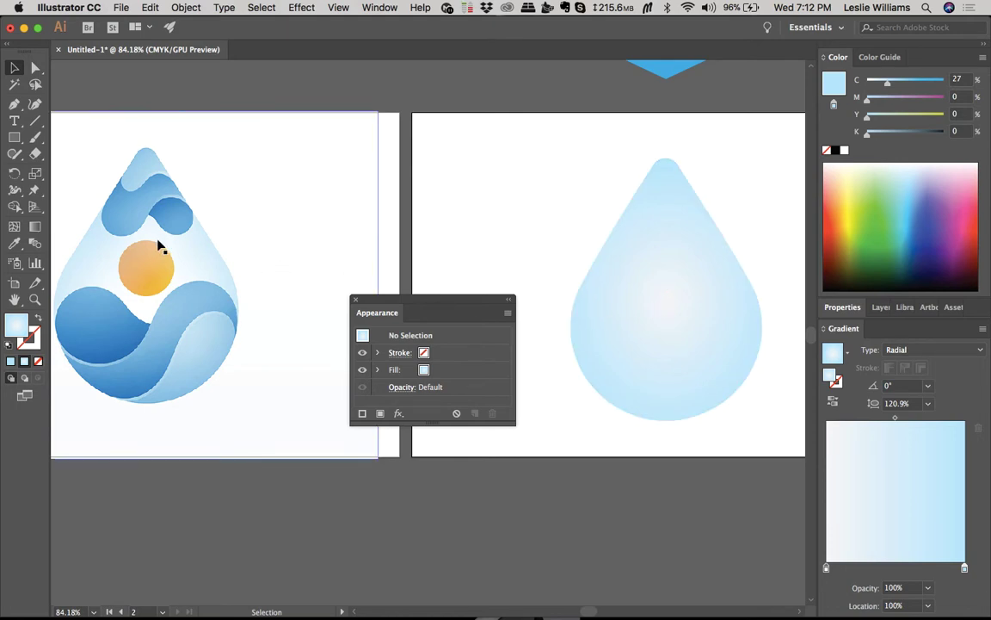
# Step: Draw a small circle with the Ellipse tool at the centre of the drop
pyautogui.click(15, 138)
pyautogui.click(78, 169)
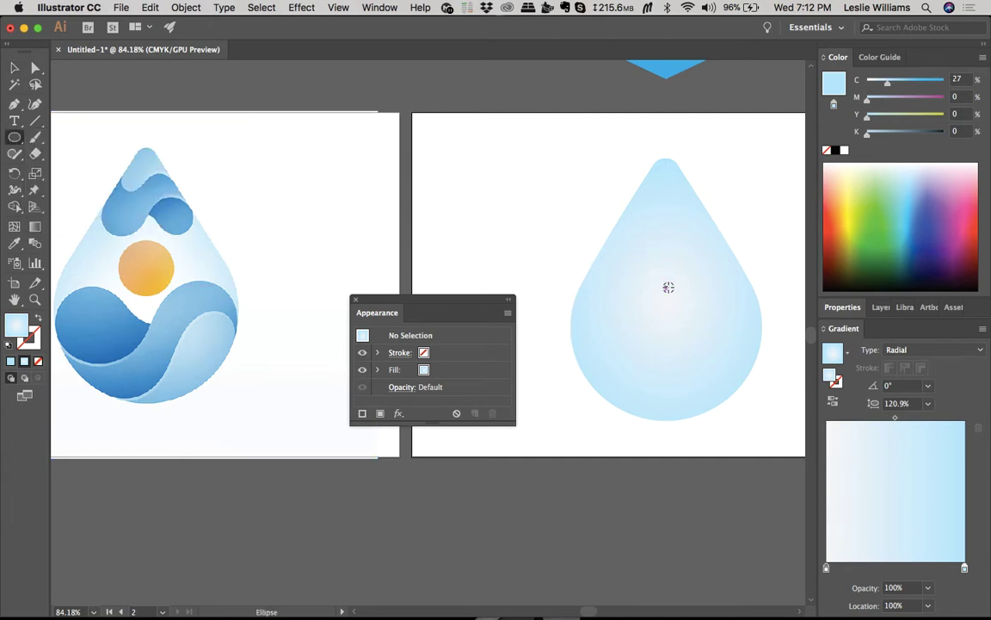
pyautogui.moveTo(669, 287); pyautogui.dragTo(693, 312)
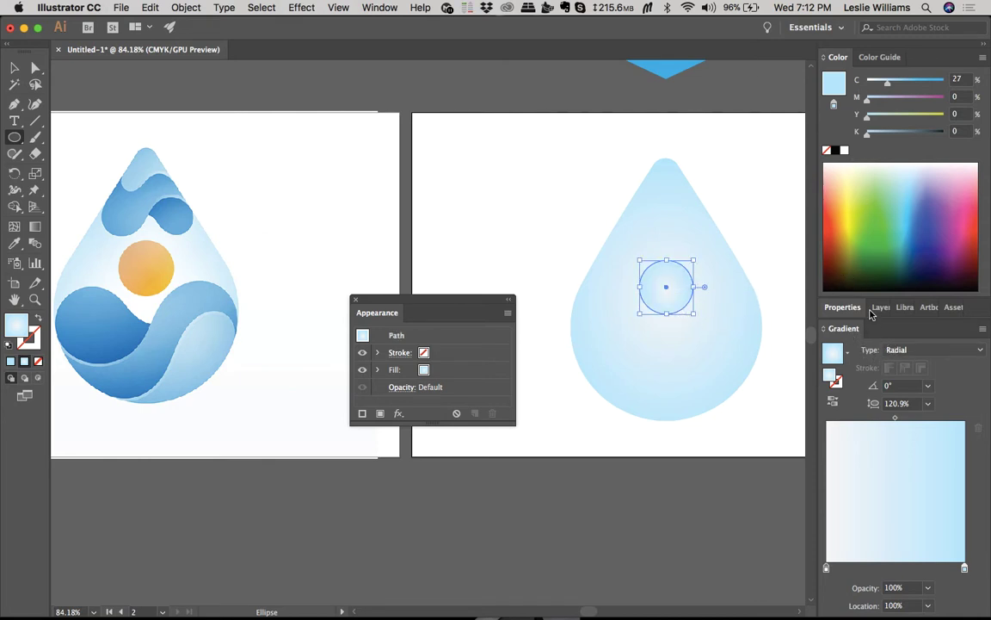
# Step: Fill the circle orange, C0 M30 Y100 K0, with no stroke
pyautogui.click(835, 97)
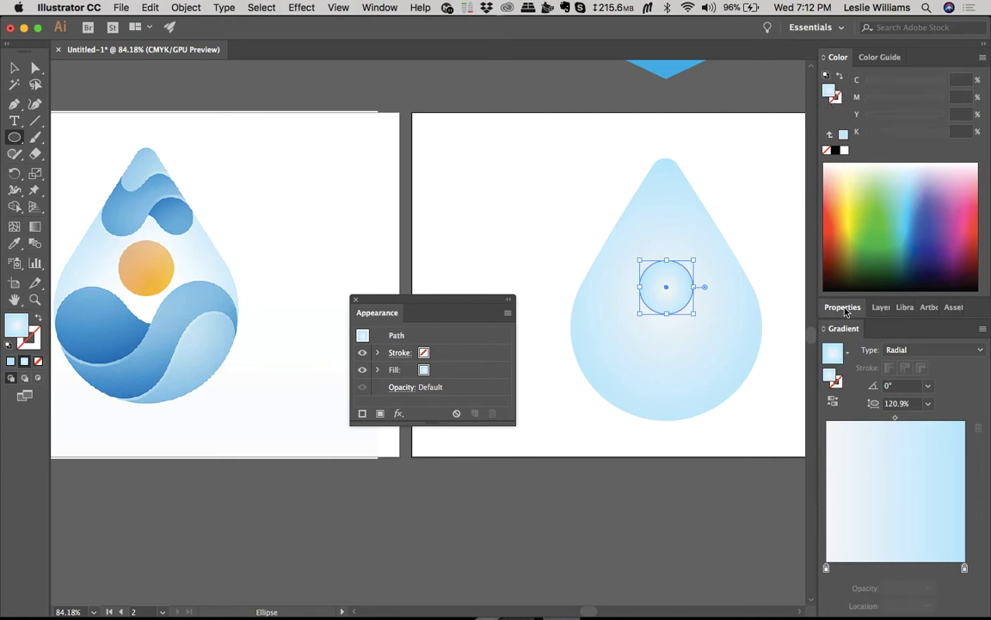
pyautogui.click(843, 327)
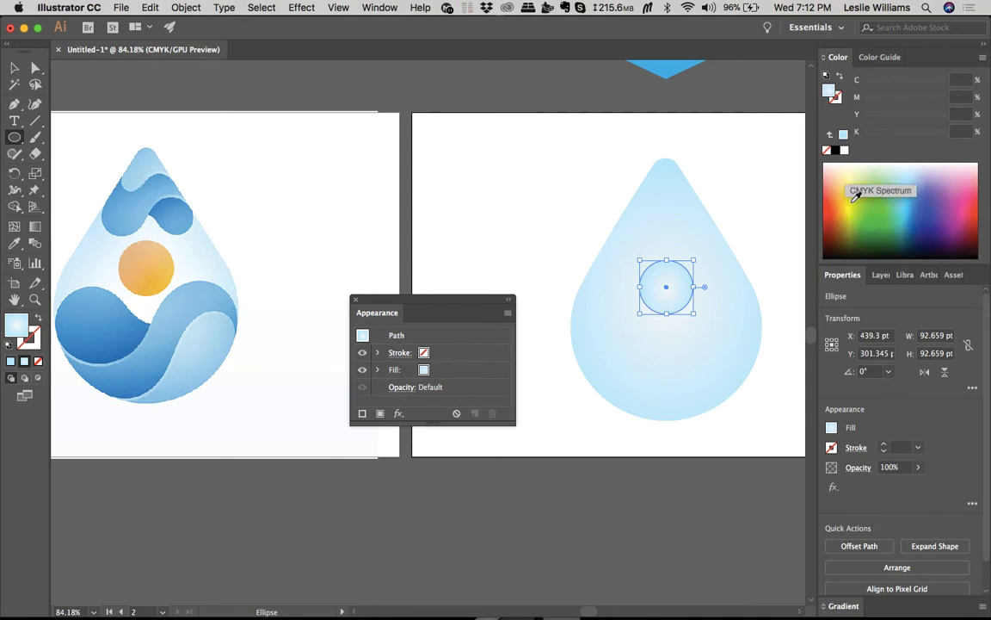
pyautogui.click(858, 211)
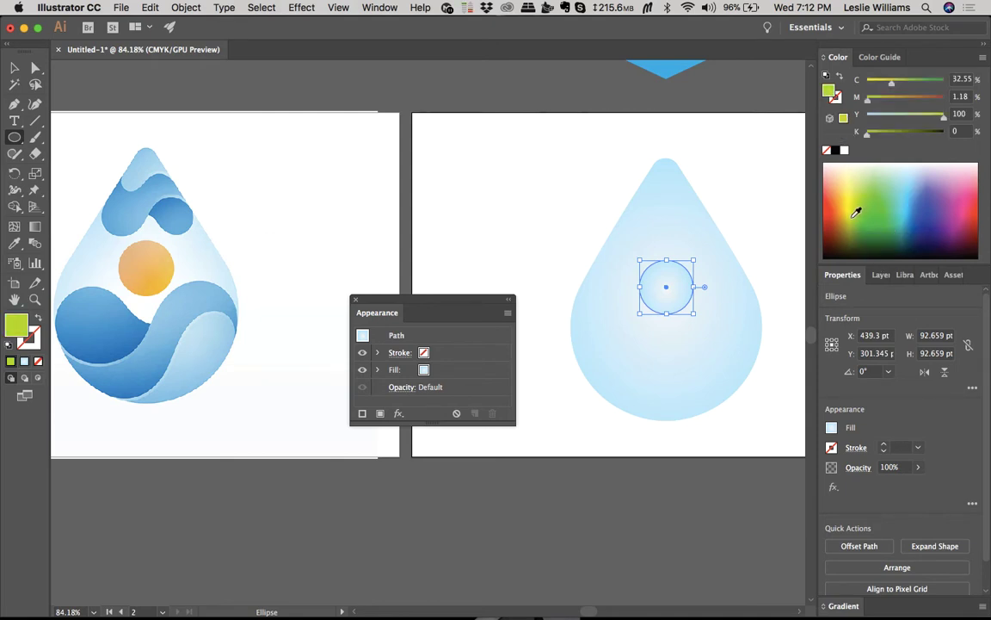
pyautogui.moveTo(893, 80); pyautogui.dragTo(866, 80)
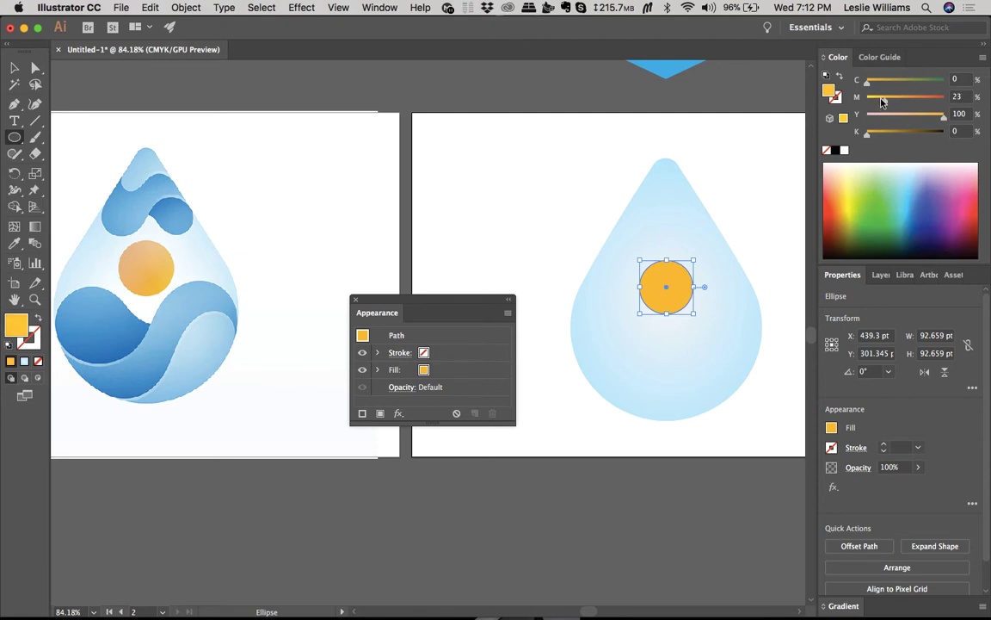
pyautogui.moveTo(888, 102); pyautogui.dragTo(892, 100)
# Step: Raise the orange circle slightly with the Selection tool
pyautogui.press('v')
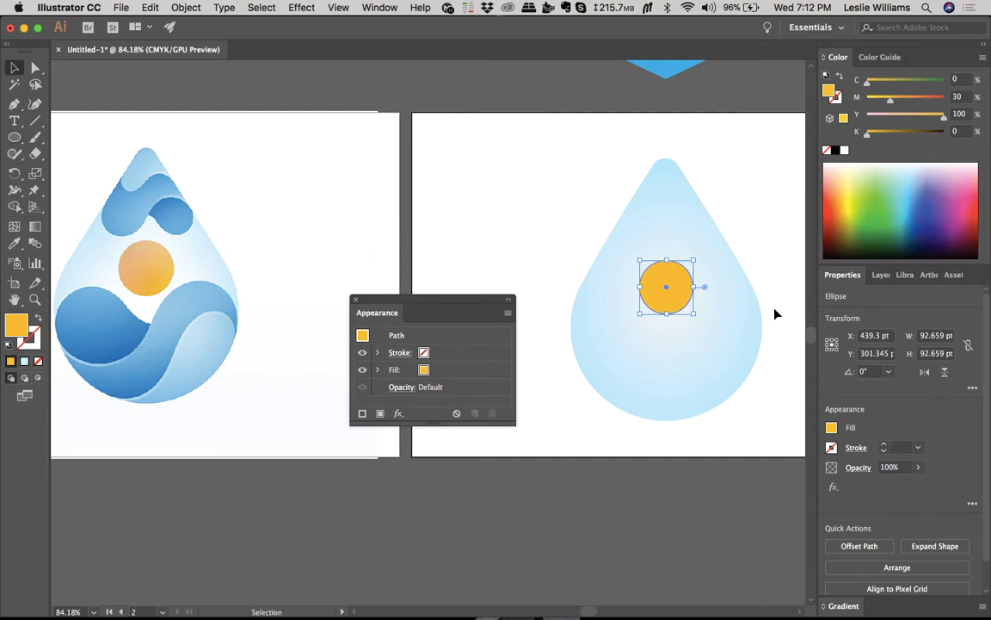
pyautogui.click(773, 311)
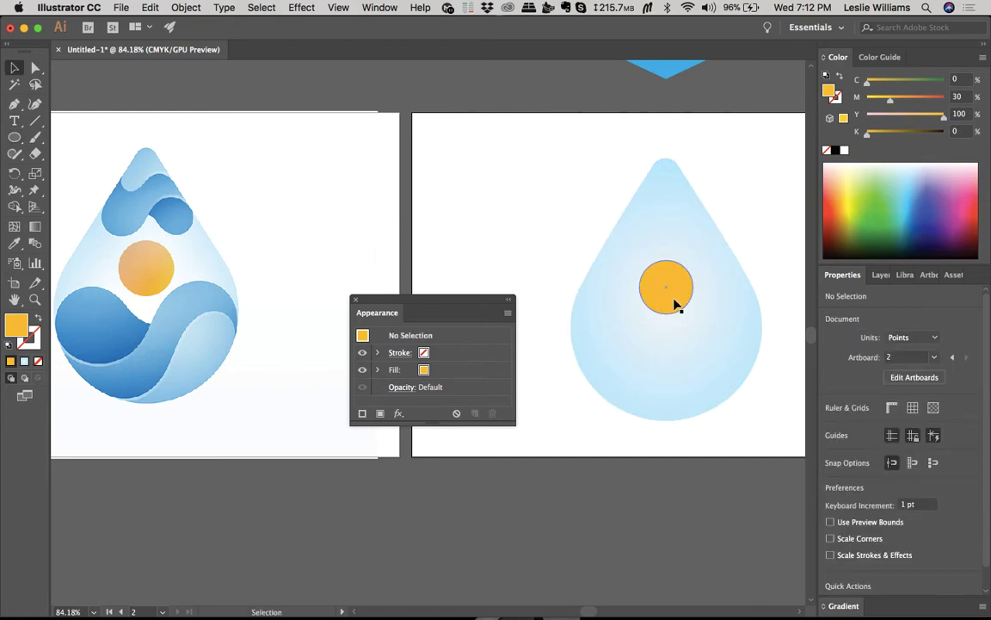
pyautogui.moveTo(674, 303); pyautogui.dragTo(675, 299)
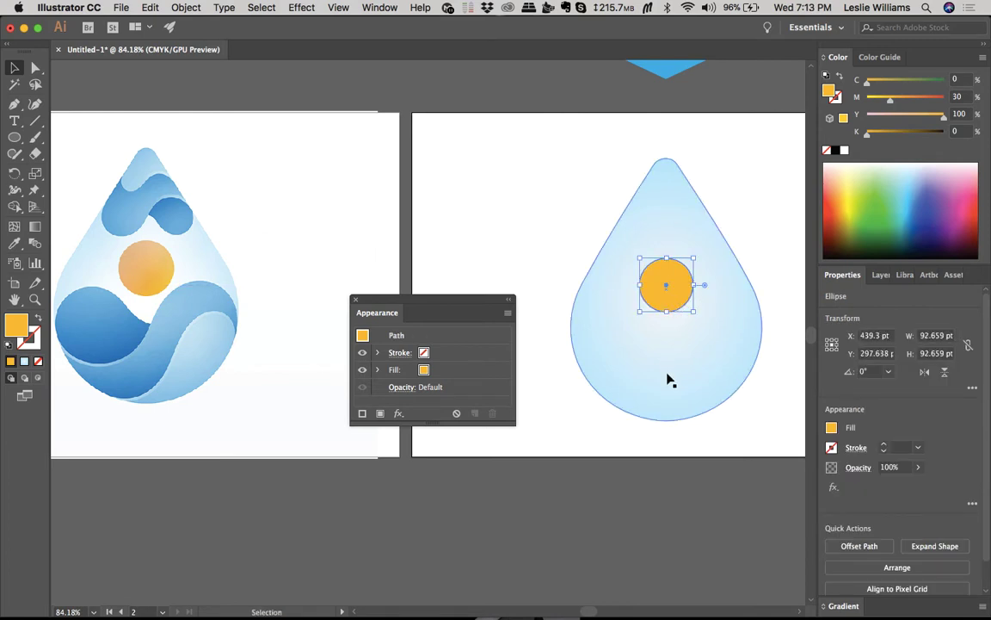
# Step: Alt-drag a copy of the orange circle onto the first logo's lower-left wave
pyautogui.scroll(-1, 668, 380)
pyautogui.hscroll(-1, 669, 380)
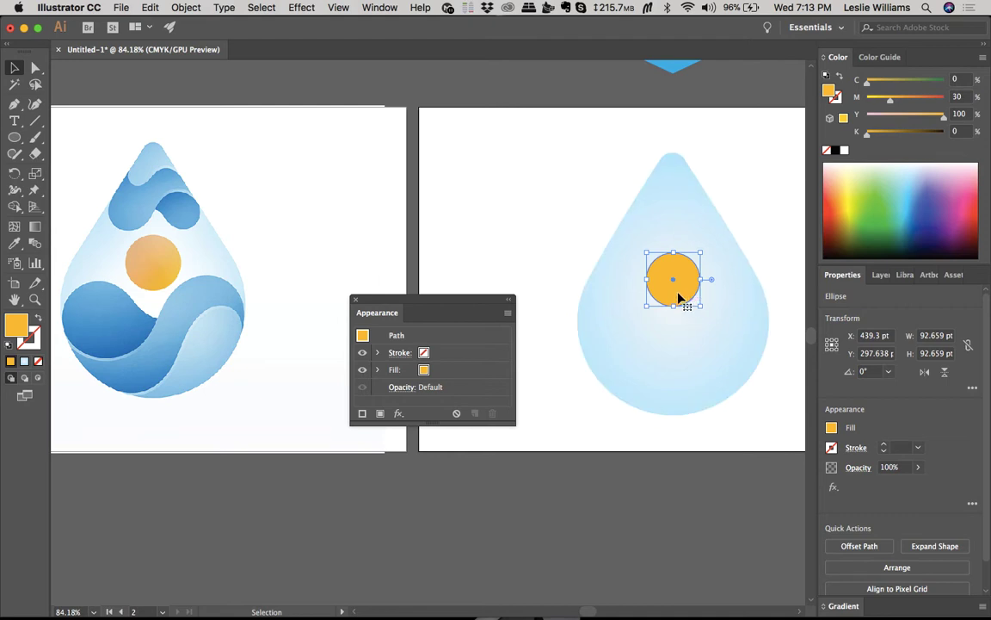
pyautogui.moveTo(678, 297); pyautogui.dragTo(104, 325)
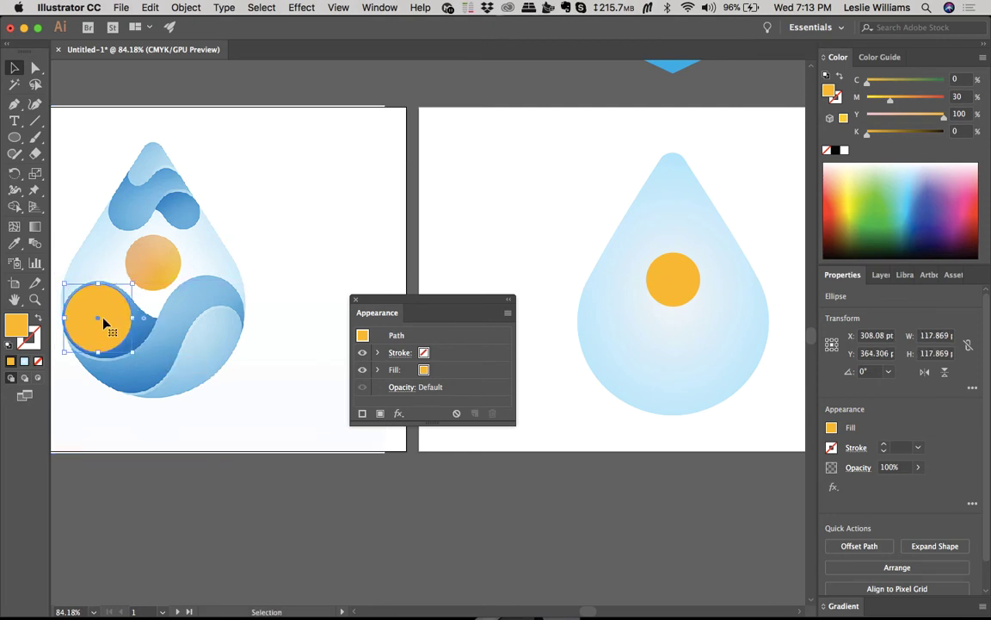
# Step: Shift the copied circle slightly left and enlarge it to 122.64 pt
pyautogui.hscroll(-5, 104, 325)
pyautogui.hscroll(2, 181, 309)
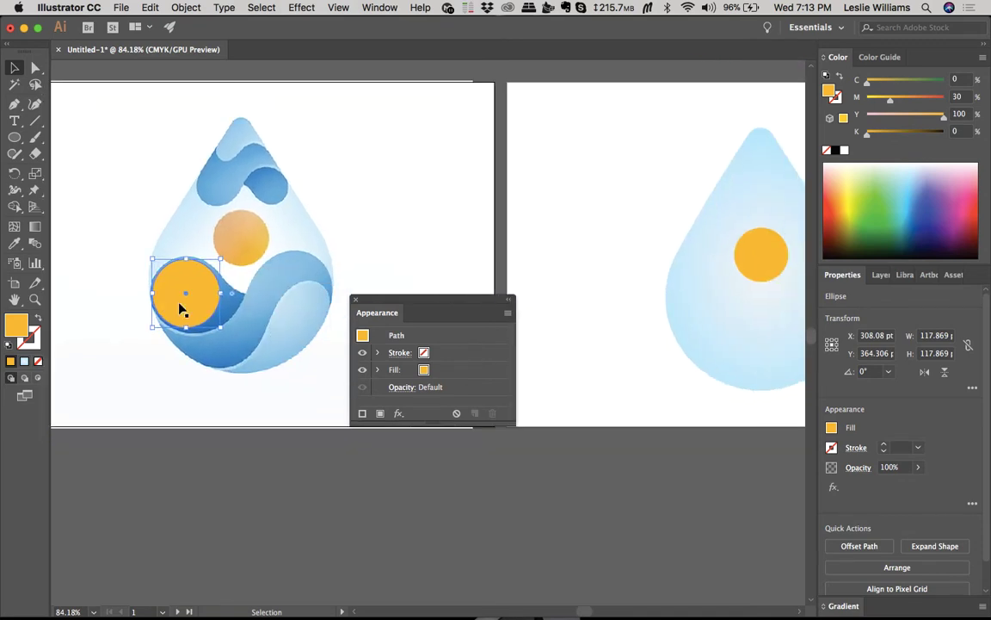
pyautogui.scroll(6, 181, 310)
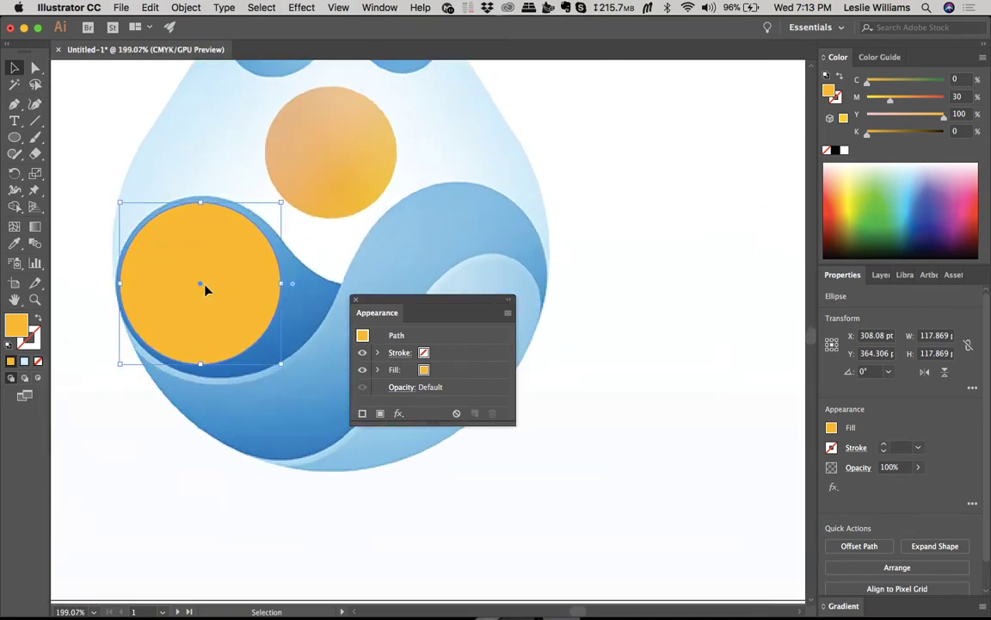
pyautogui.moveTo(201, 284); pyautogui.dragTo(201, 287)
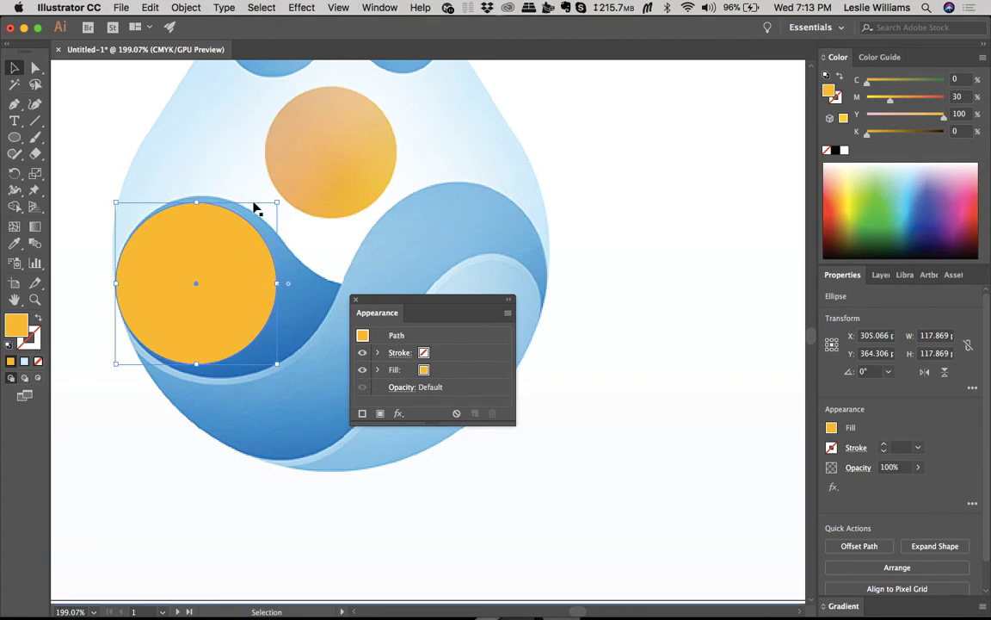
pyautogui.moveTo(277, 202); pyautogui.dragTo(284, 197)
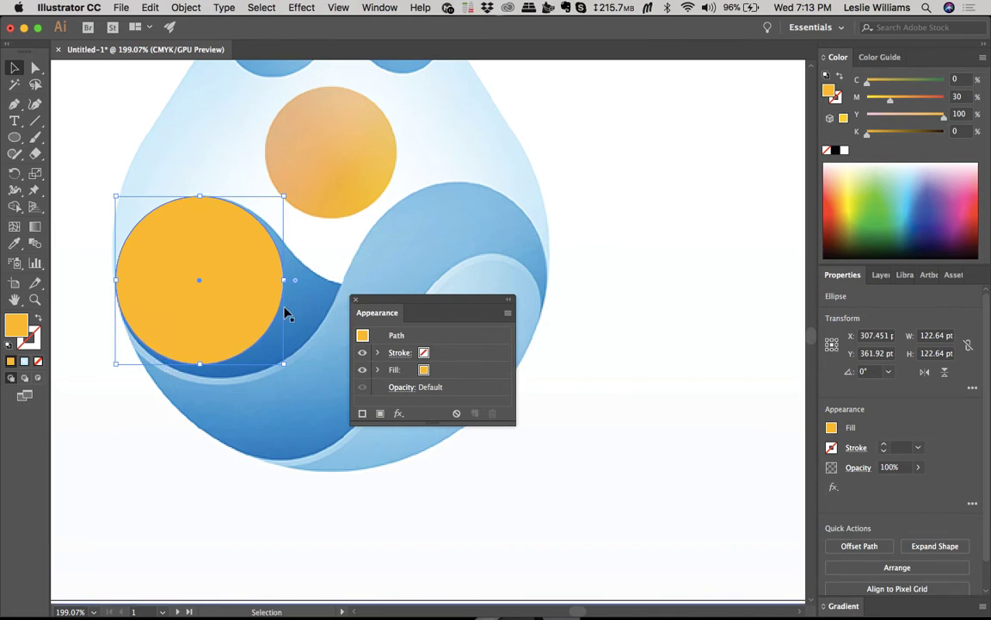
# Step: Copy the circle over the right wave, scale it to 137.709 pt, and copy it back leftward
pyautogui.hscroll(5, 230, 228)
pyautogui.scroll(-2, 231, 228)
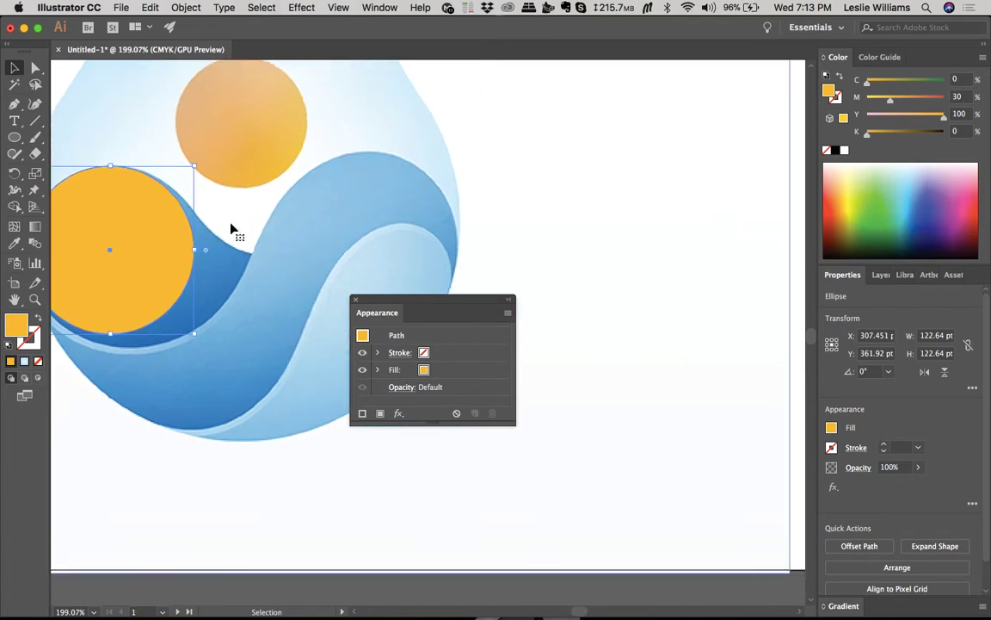
pyautogui.moveTo(120, 251); pyautogui.dragTo(371, 232)
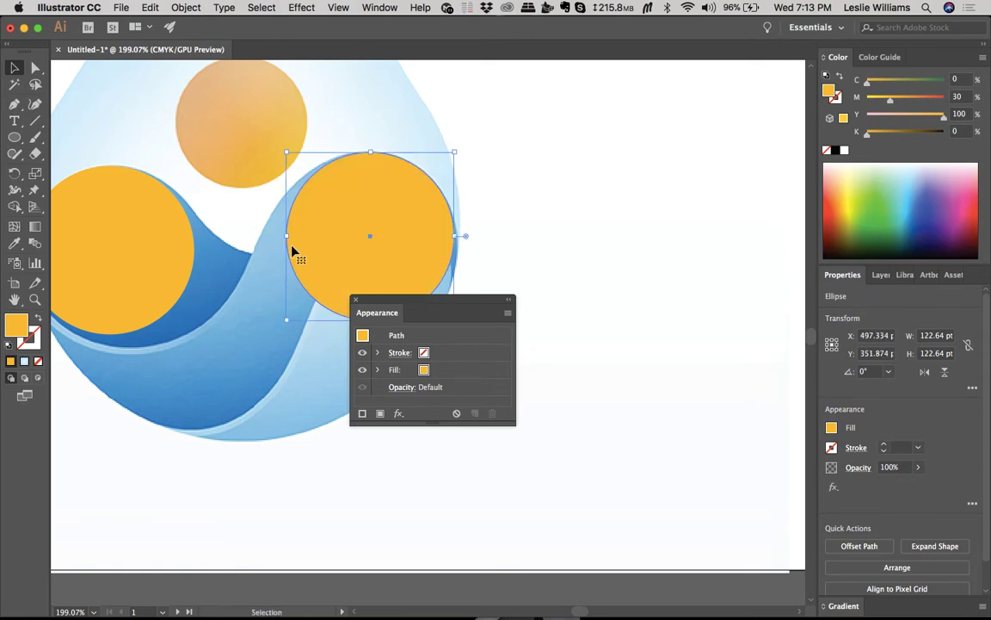
pyautogui.moveTo(285, 320); pyautogui.dragTo(267, 345)
pyautogui.moveTo(337, 222); pyautogui.dragTo(342, 219)
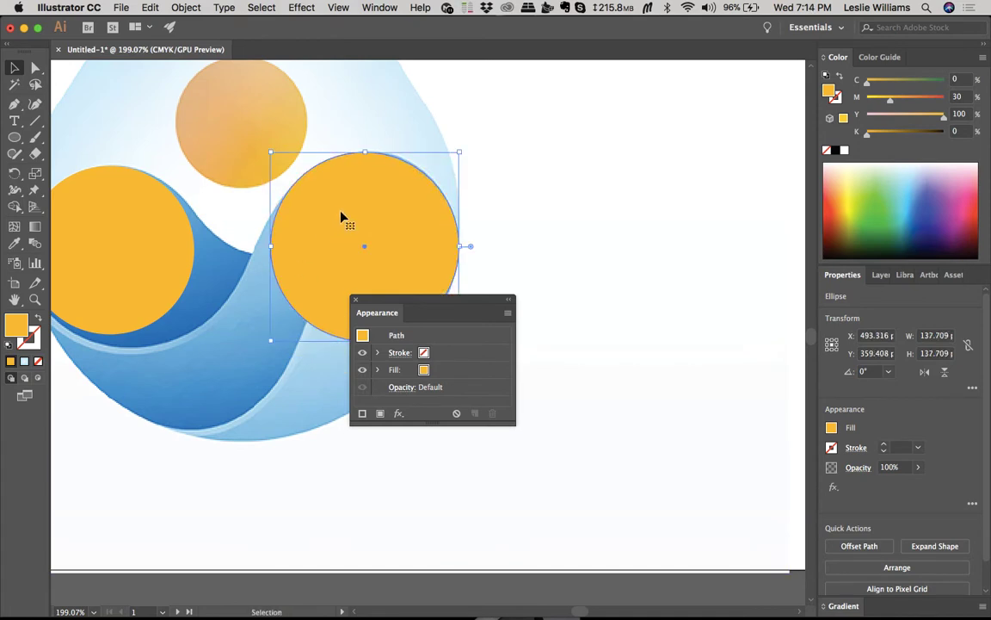
pyautogui.scroll(-3, 342, 219)
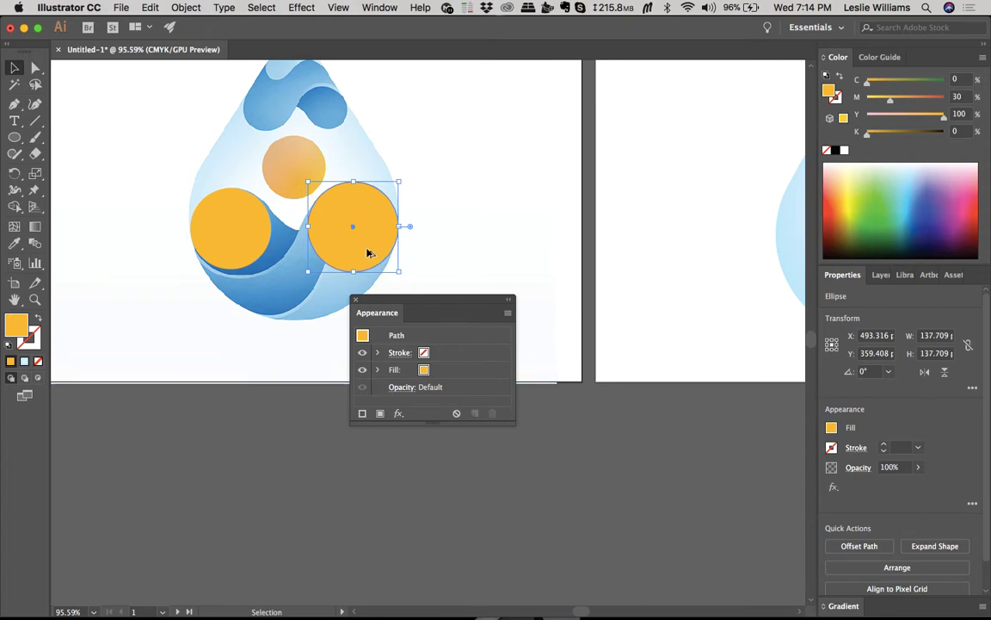
pyautogui.moveTo(369, 252); pyautogui.dragTo(254, 258)
# Step: Replace the small left circle with the 137.709 pt copy, moving the old one aside
pyautogui.moveTo(256, 257); pyautogui.dragTo(255, 258)
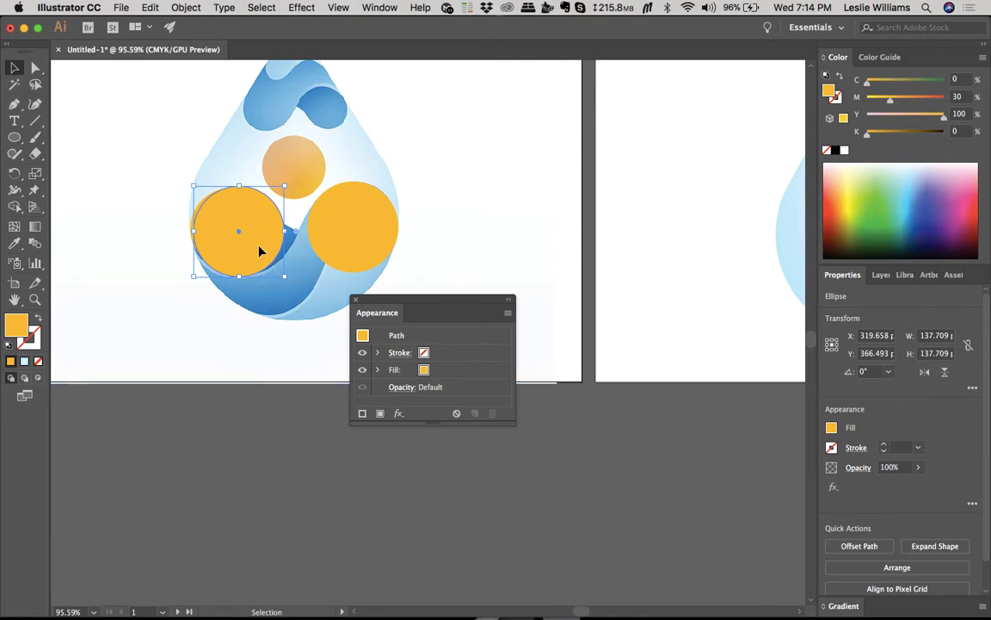
pyautogui.keyDown('shift'); pyautogui.click(321, 233); pyautogui.keyUp('shift')
pyautogui.click(341, 239)
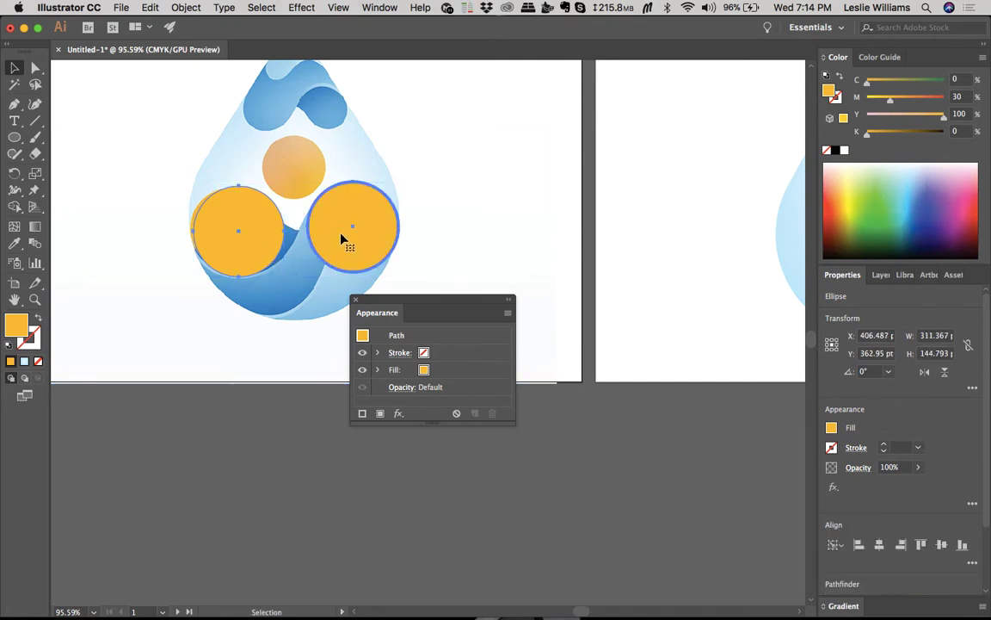
pyautogui.click(296, 329)
pyautogui.click(215, 219)
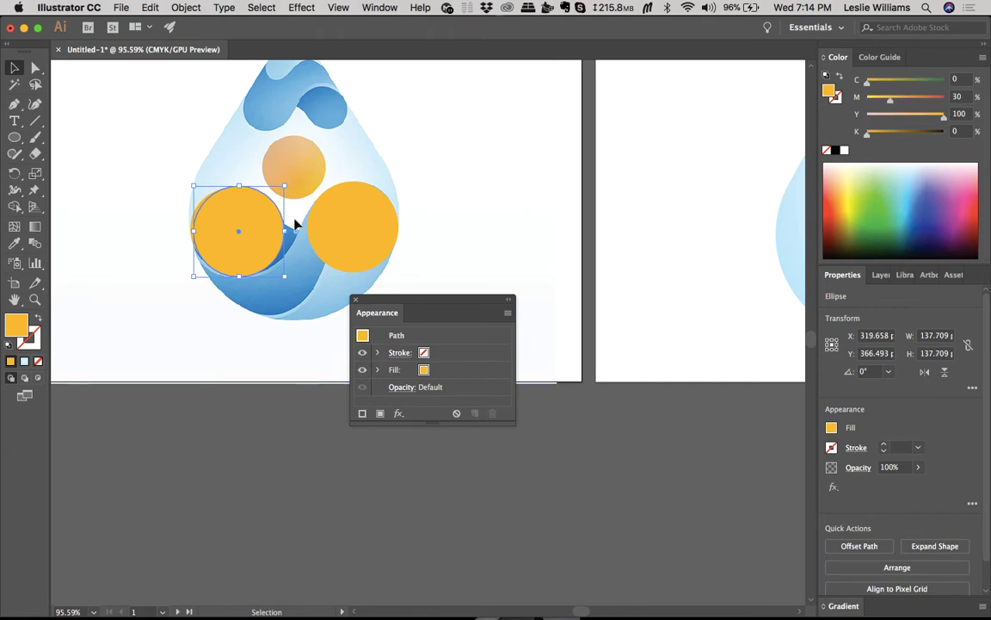
pyautogui.moveTo(229, 205); pyautogui.dragTo(470, 206)
pyautogui.moveTo(248, 244); pyautogui.dragTo(99, 239)
pyautogui.moveTo(496, 236); pyautogui.dragTo(254, 238)
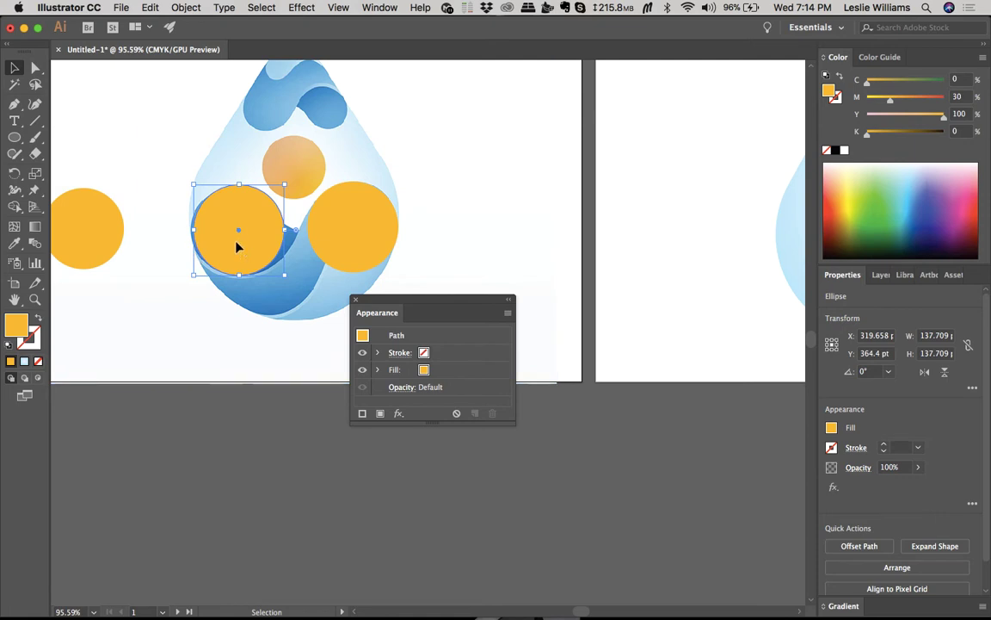
pyautogui.scroll(3, 239, 247)
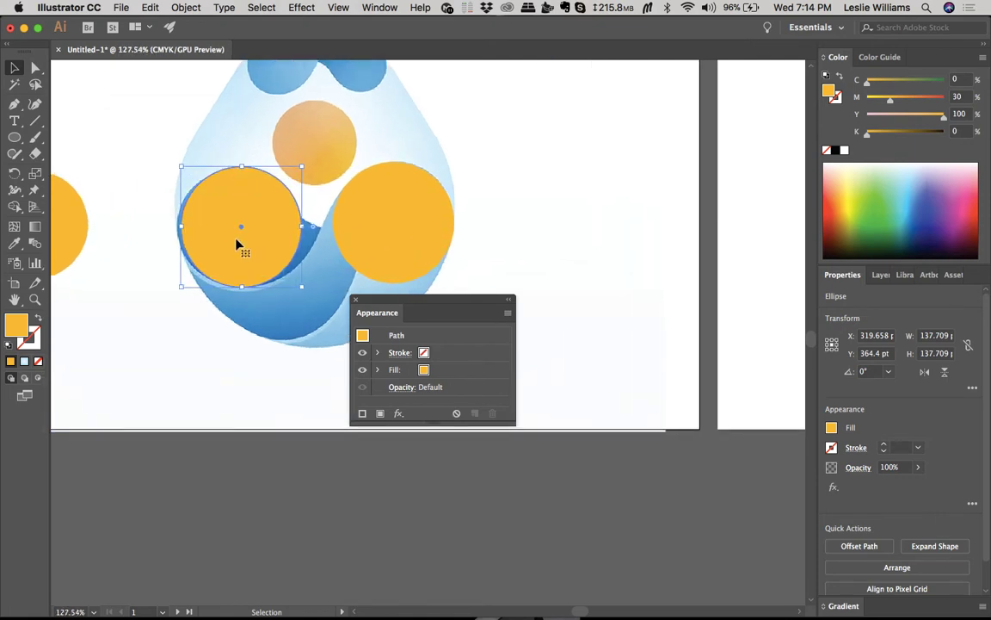
pyautogui.moveTo(239, 245); pyautogui.dragTo(235, 246)
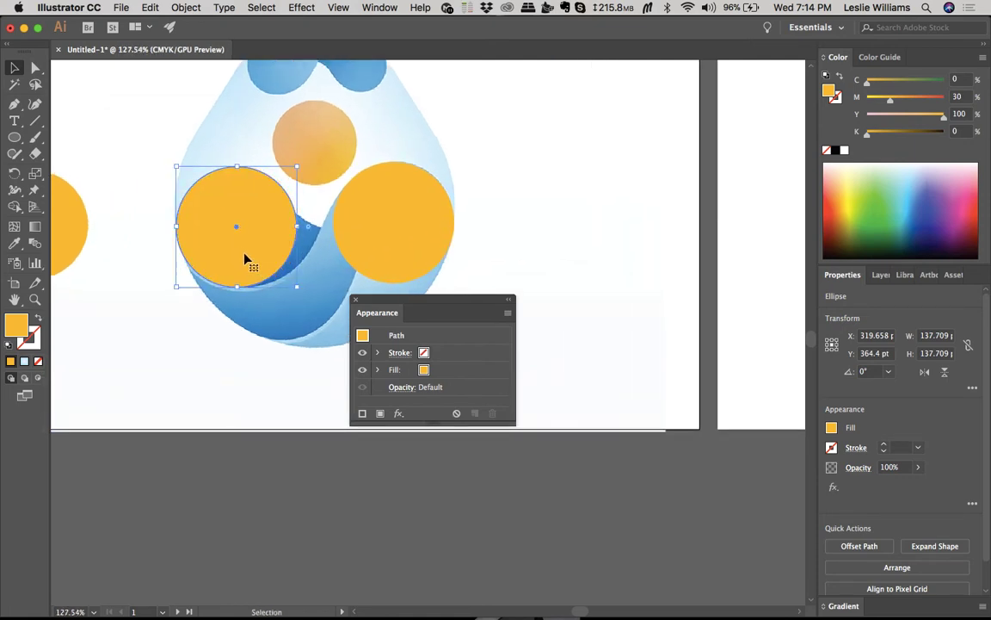
pyautogui.scroll(-3, 250, 262)
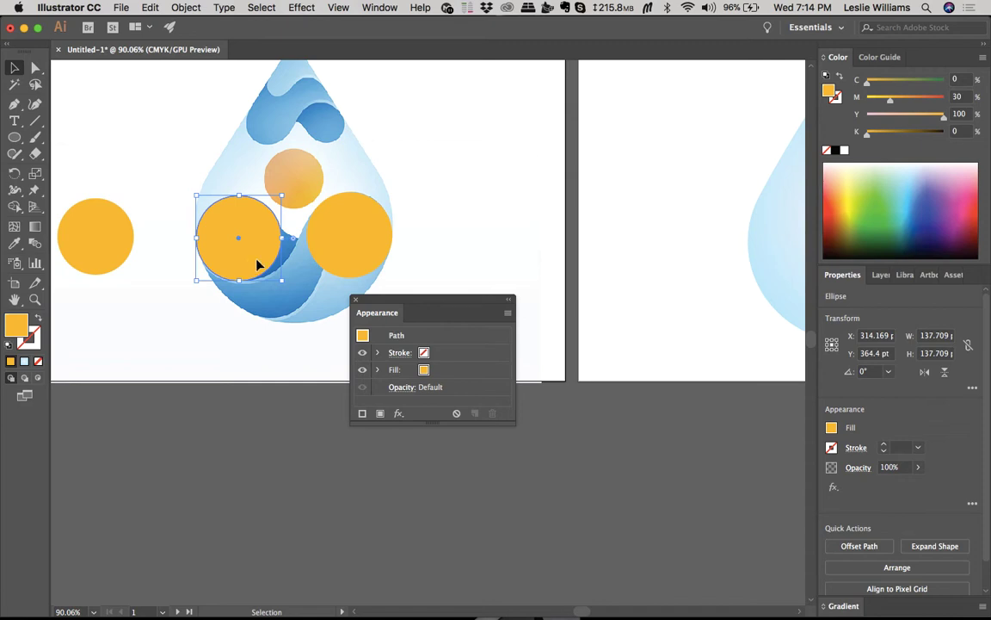
# Step: Copy the circle into the drop's middle and eyedropper the drop's light blue fill
pyautogui.moveTo(256, 264); pyautogui.dragTo(303, 269)
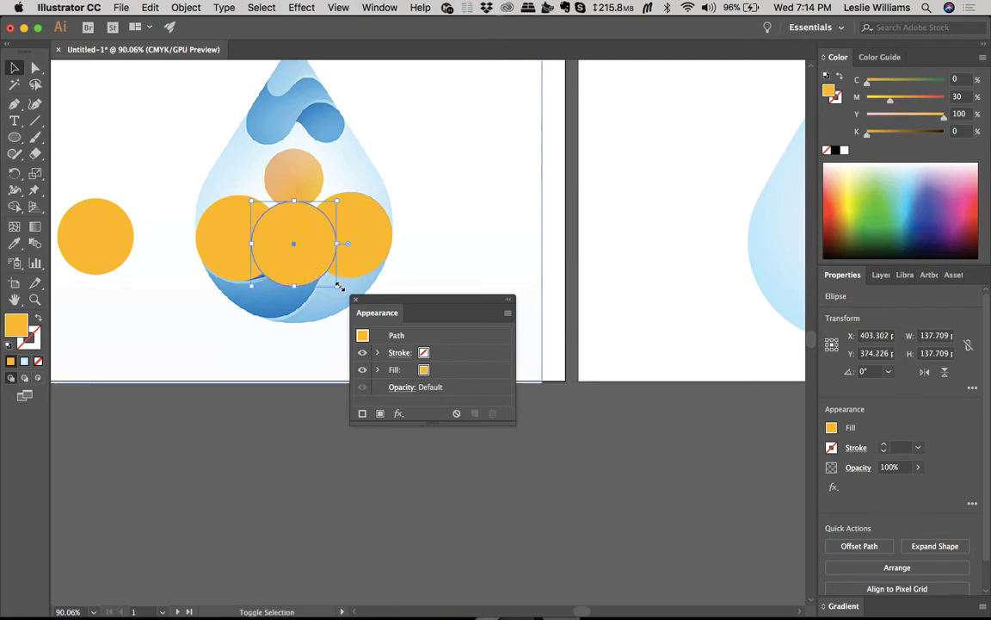
pyautogui.press('i')
pyautogui.click(348, 164)
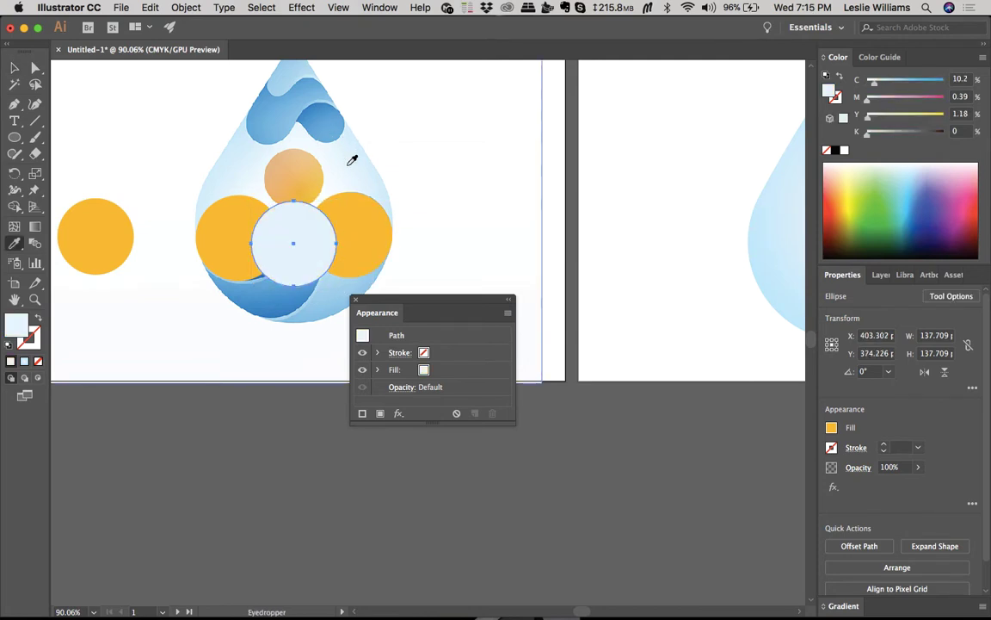
# Step: Scale the light-blue circle up through 277.6 and 309.136 pt to 316.856 pt
pyautogui.press('v')
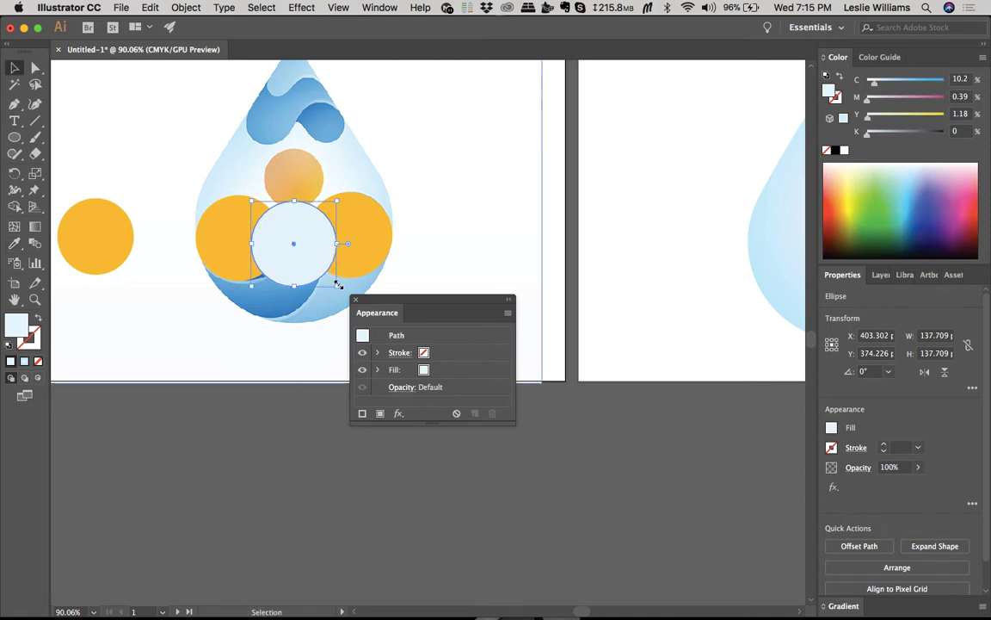
pyautogui.scroll(-3, 338, 284)
pyautogui.hscroll(2, 338, 285)
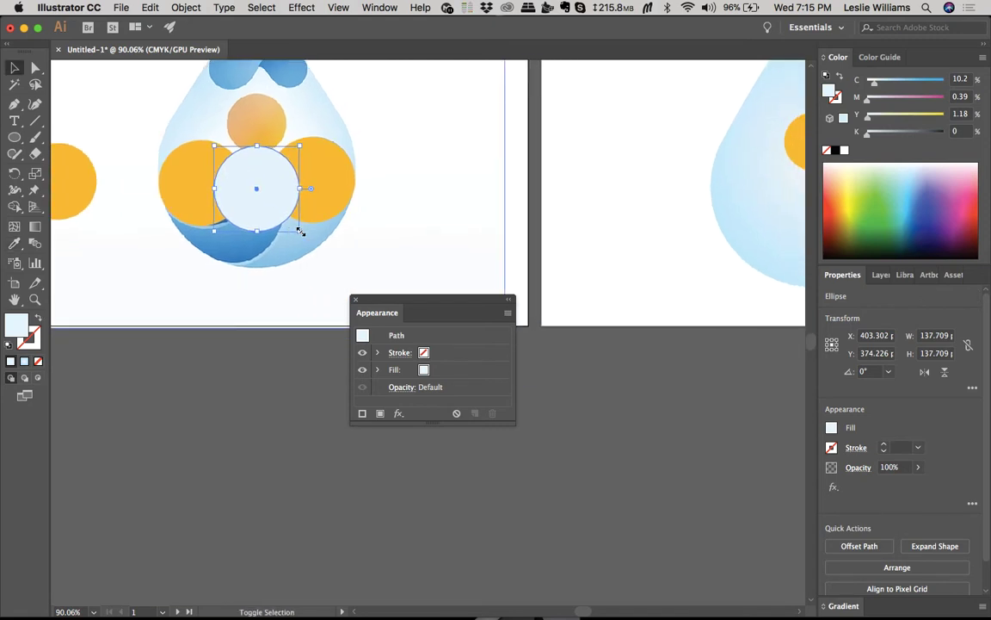
pyautogui.moveTo(300, 231); pyautogui.dragTo(337, 267)
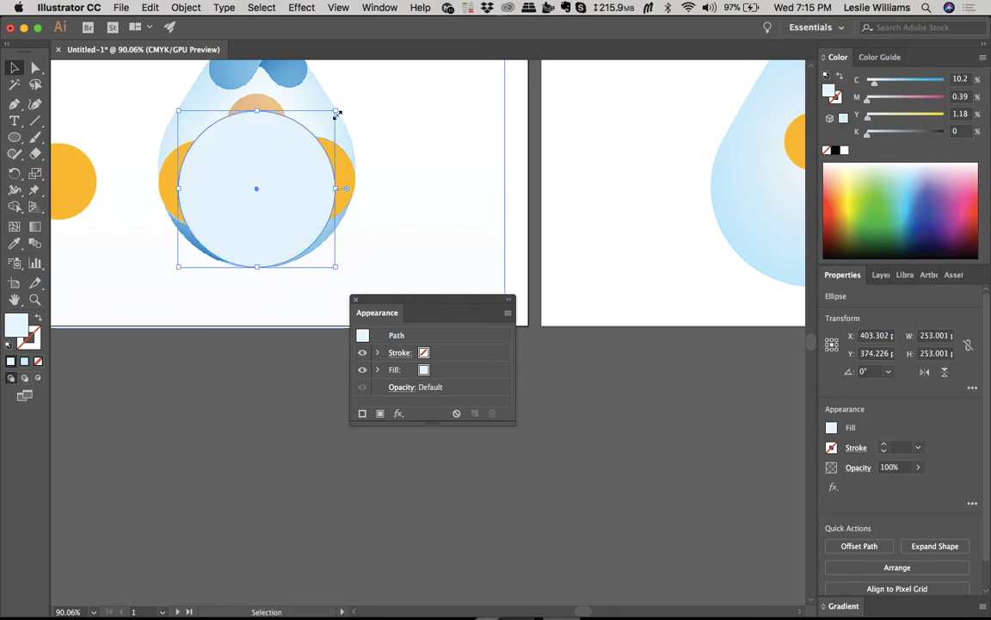
pyautogui.scroll(5, 338, 113)
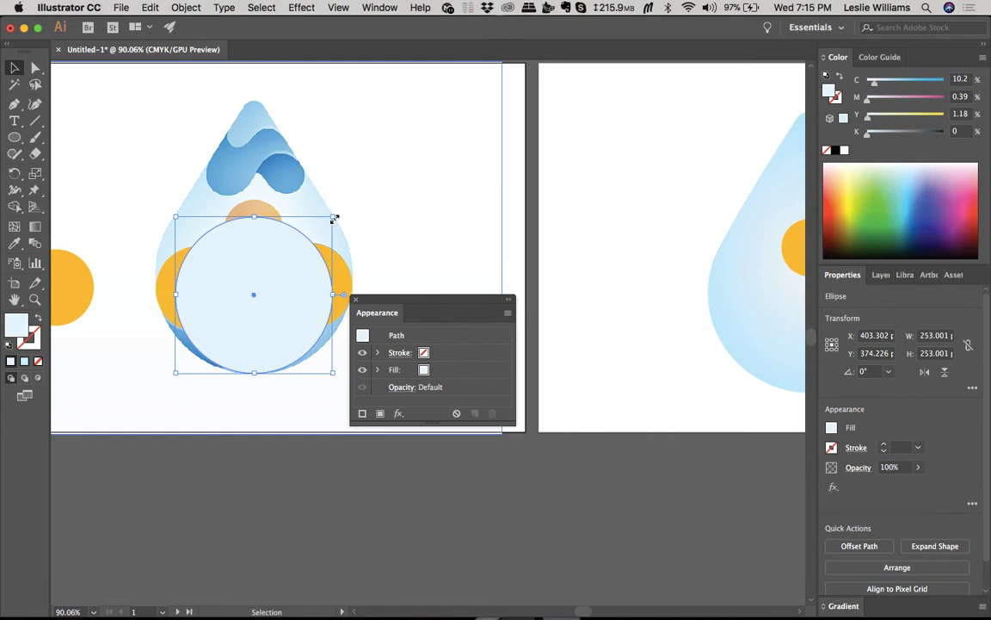
pyautogui.moveTo(334, 215); pyautogui.dragTo(348, 192)
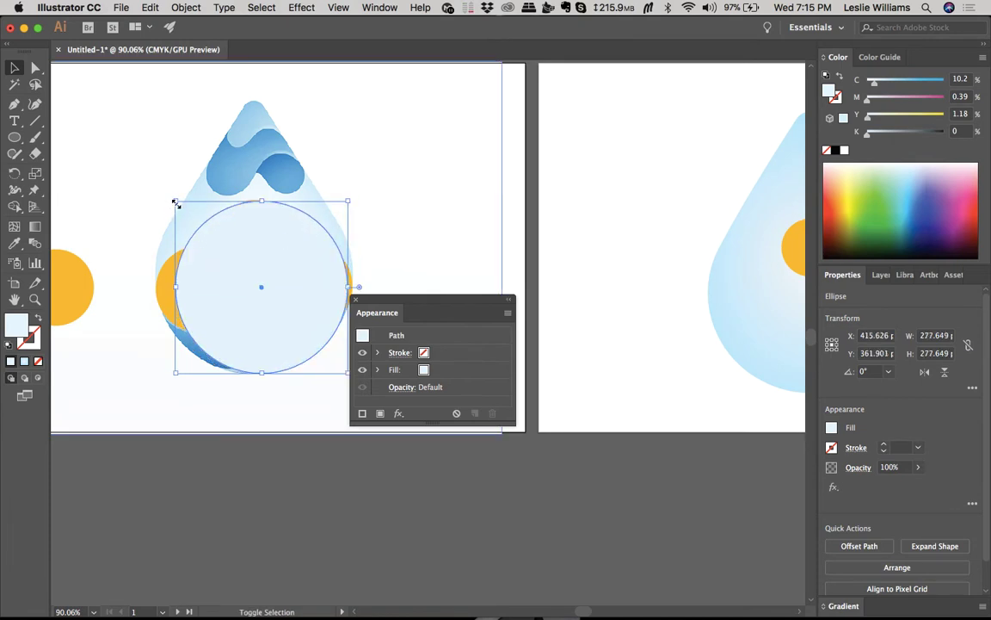
pyautogui.moveTo(176, 202); pyautogui.dragTo(154, 180)
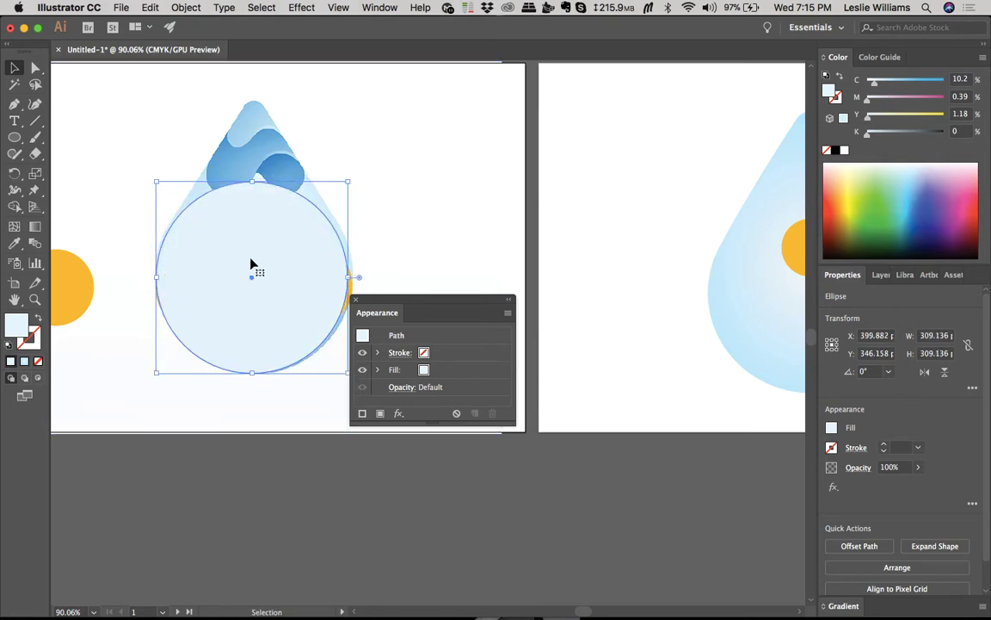
pyautogui.hscroll(3, 255, 266)
pyautogui.scroll(-1, 254, 266)
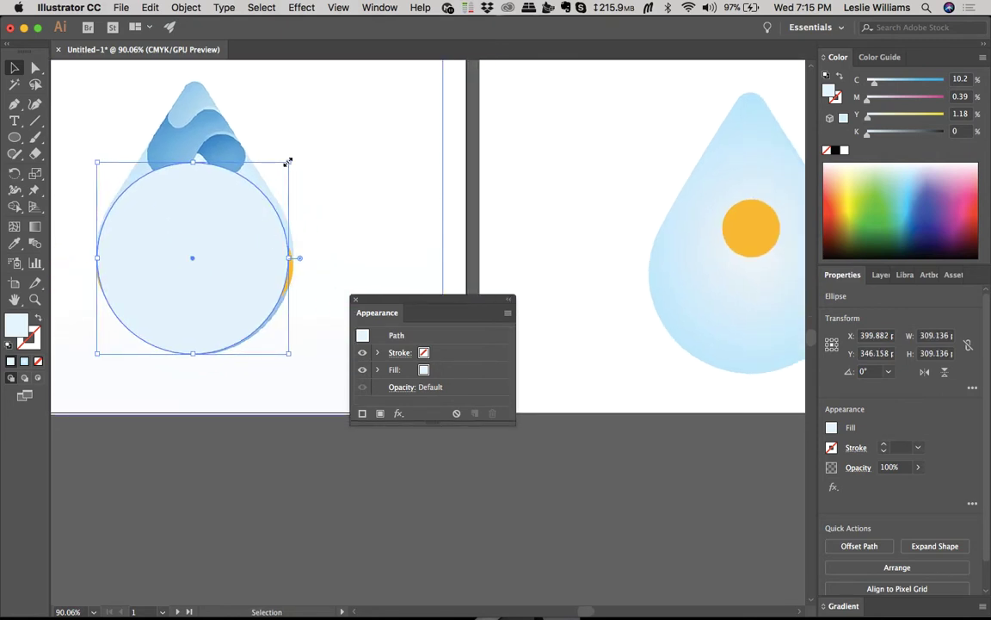
pyautogui.moveTo(288, 162); pyautogui.dragTo(293, 157)
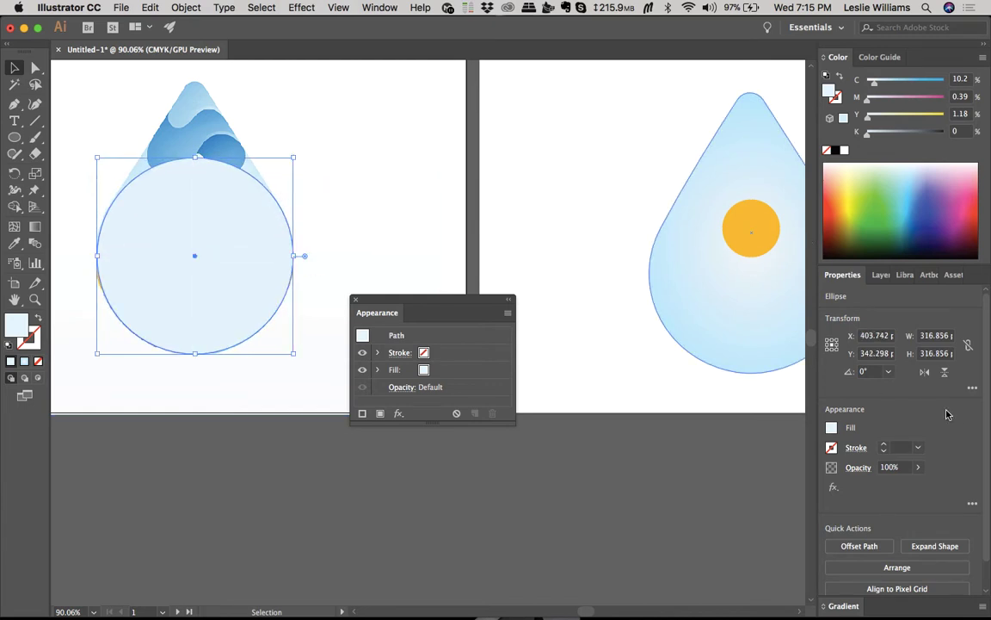
# Step: Give the large circle no fill and a 0.5 pt black stroke
pyautogui.click(832, 427)
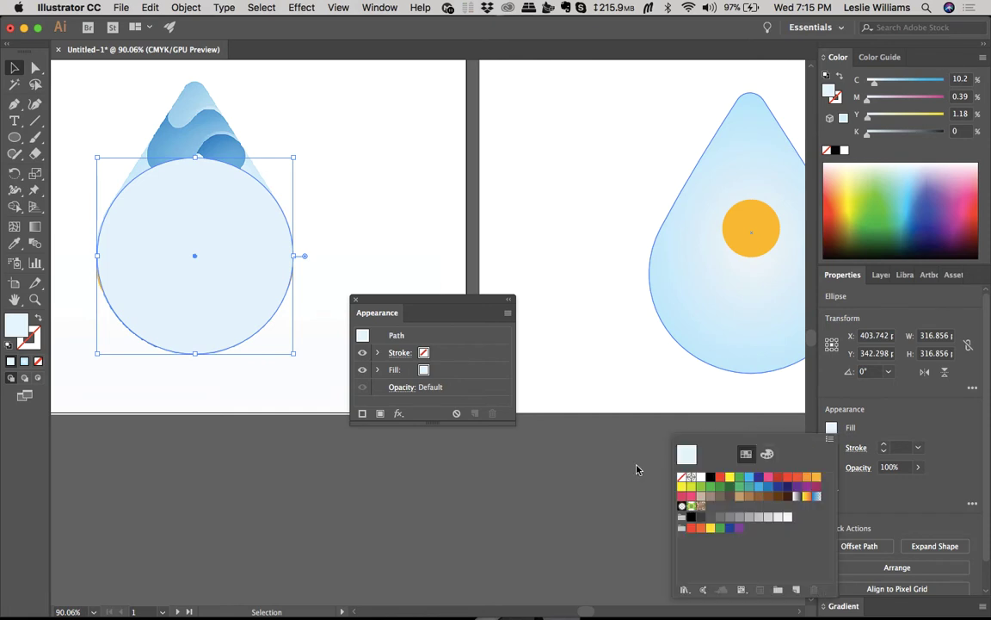
pyautogui.click(682, 479)
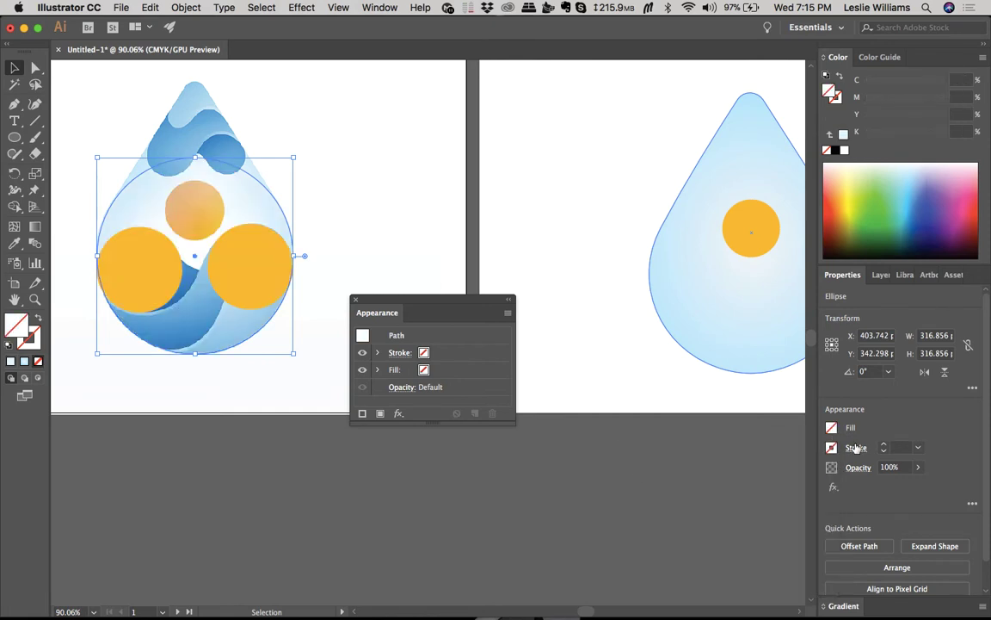
pyautogui.click(883, 444)
pyautogui.click(883, 444)
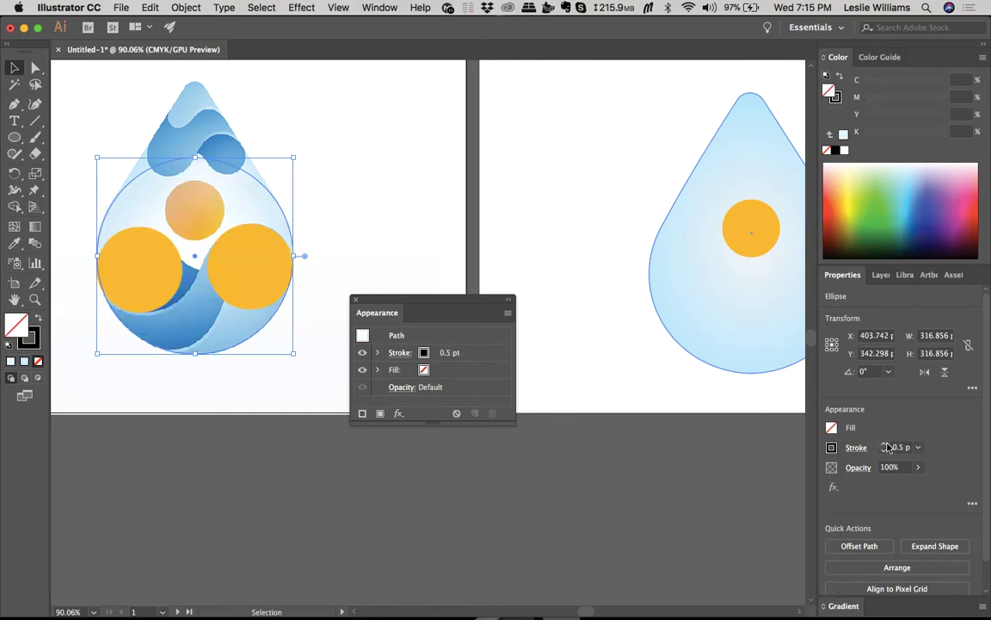
# Step: Copy the large circle's outline appearance onto both orange circles with the Eyedropper
pyautogui.click(330, 226)
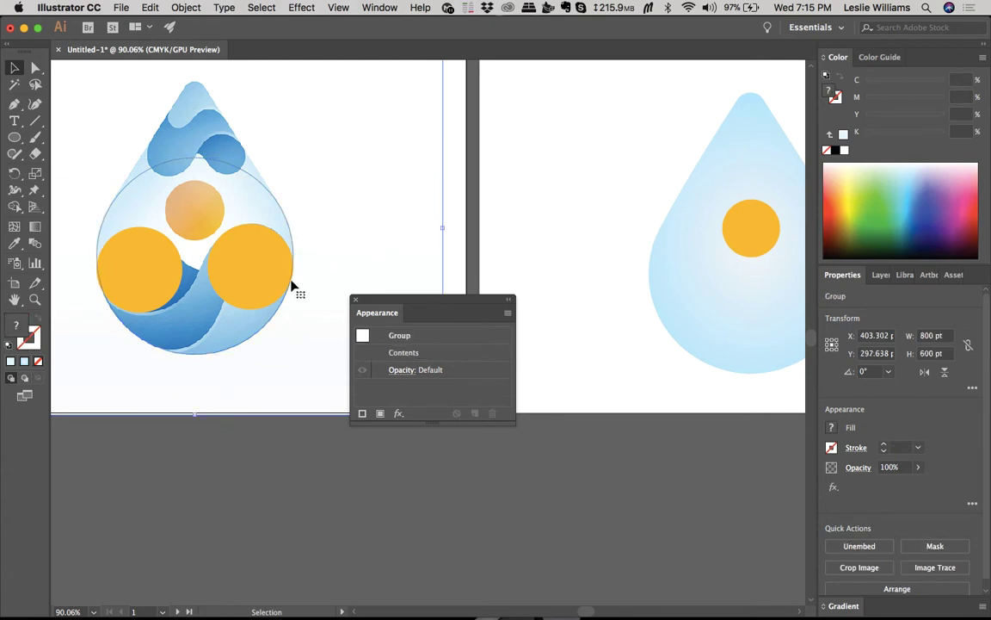
pyautogui.click(259, 291)
pyautogui.keyDown('shift'); pyautogui.click(144, 286); pyautogui.keyUp('shift')
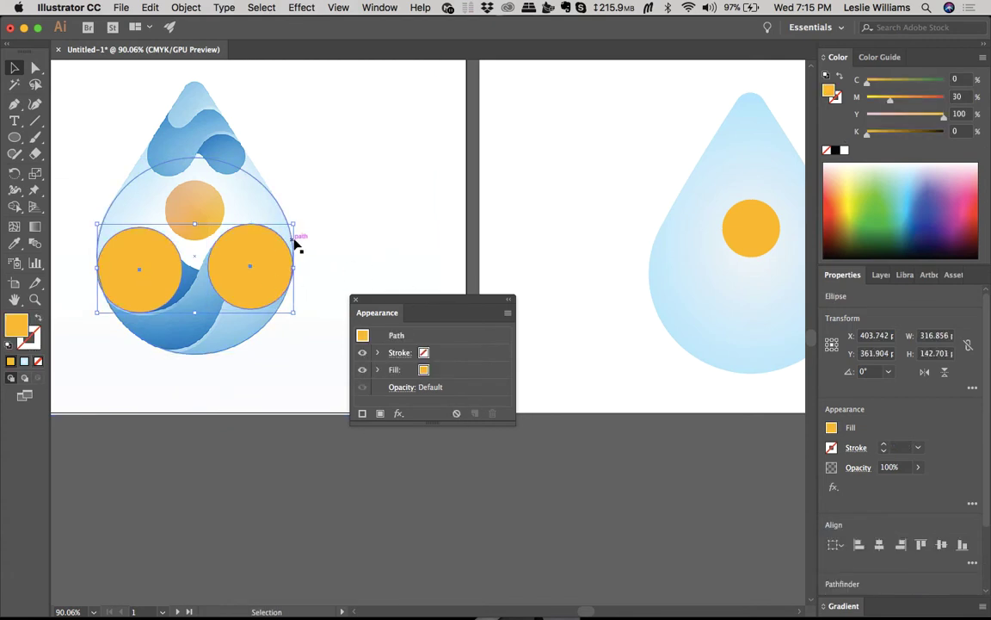
pyautogui.press('i')
pyautogui.click(272, 189)
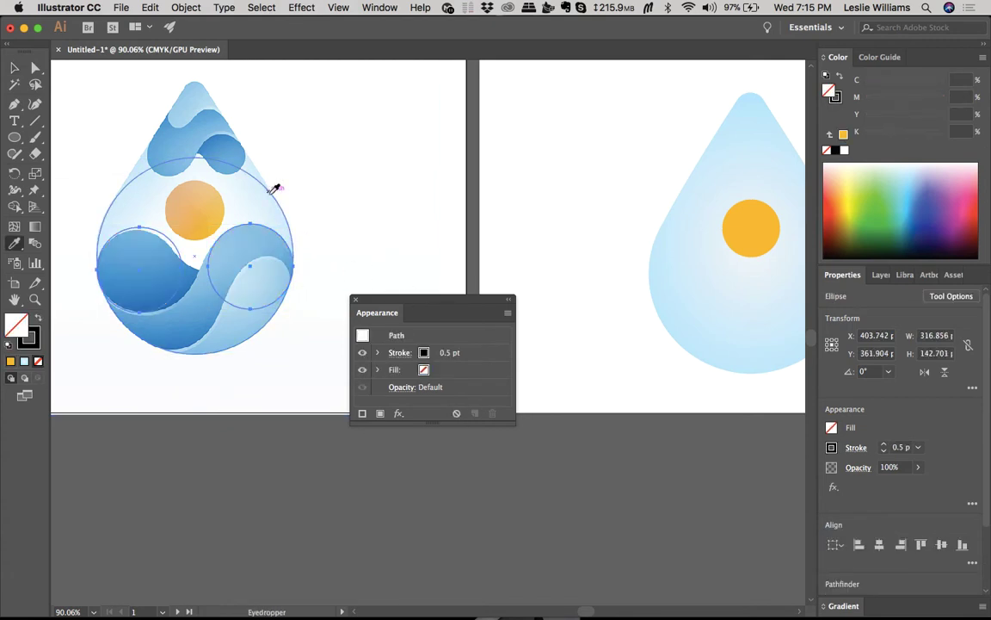
pyautogui.press('v')
# Step: Fill the large outlined circle with magenta from the Color spectrum
pyautogui.click(312, 447)
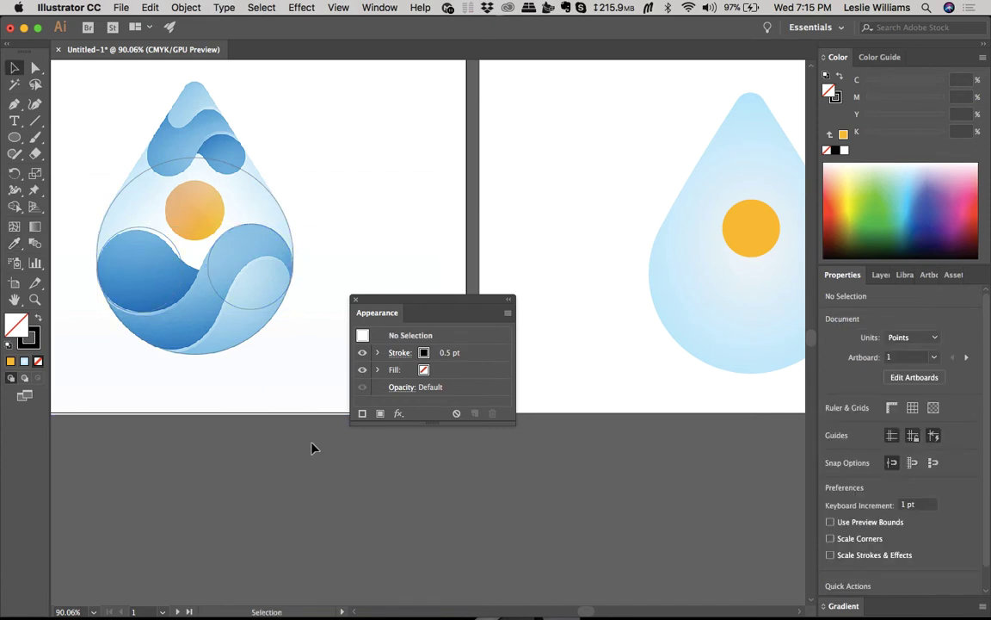
pyautogui.click(249, 309)
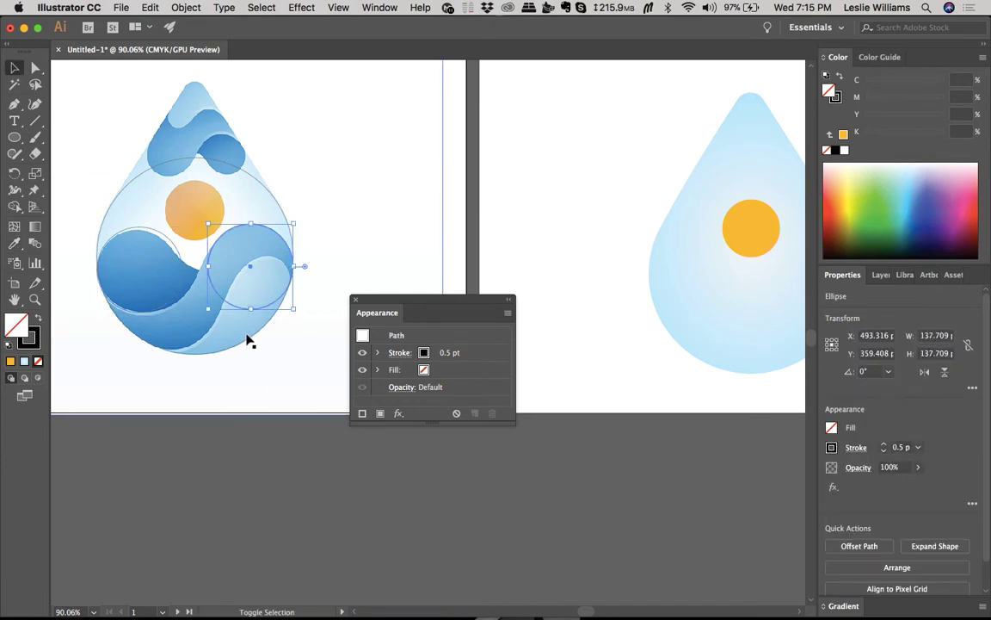
pyautogui.click(187, 269)
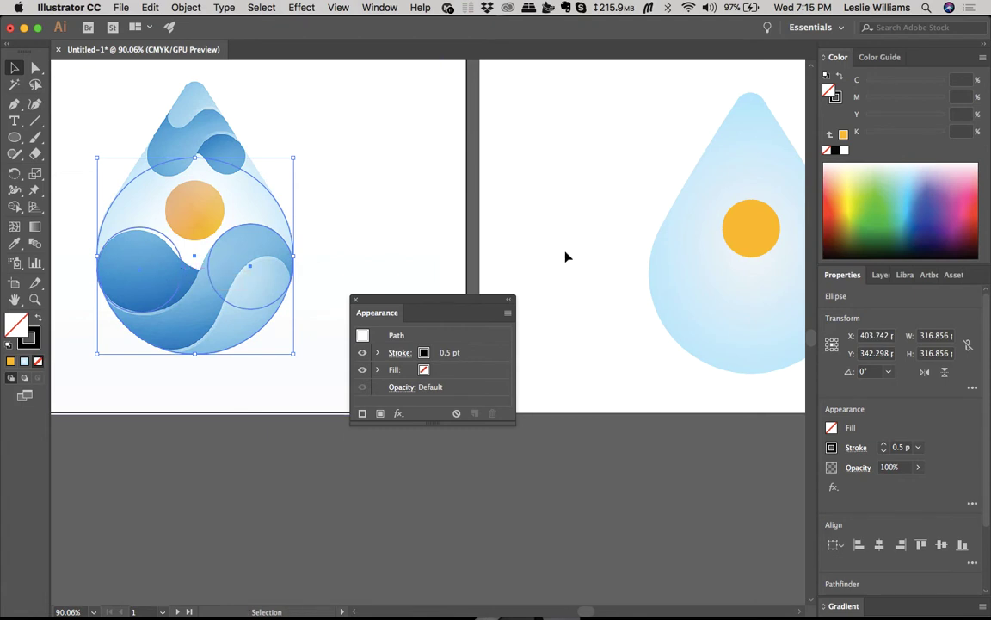
pyautogui.click(961, 211)
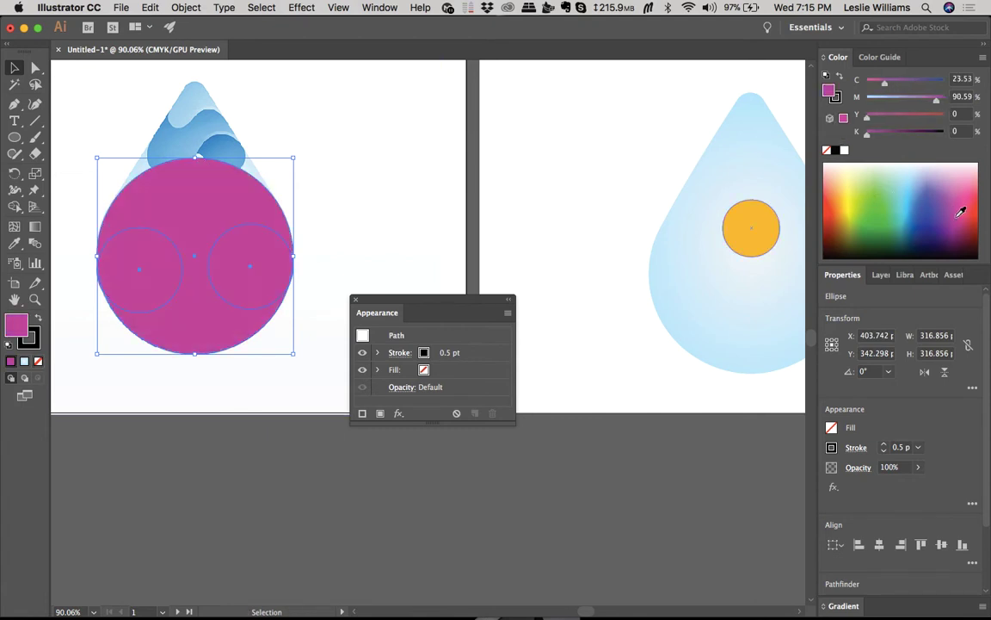
# Step: Clear the large circle's fill and set the circles' stroke colour to magenta M100
pyautogui.press('/')
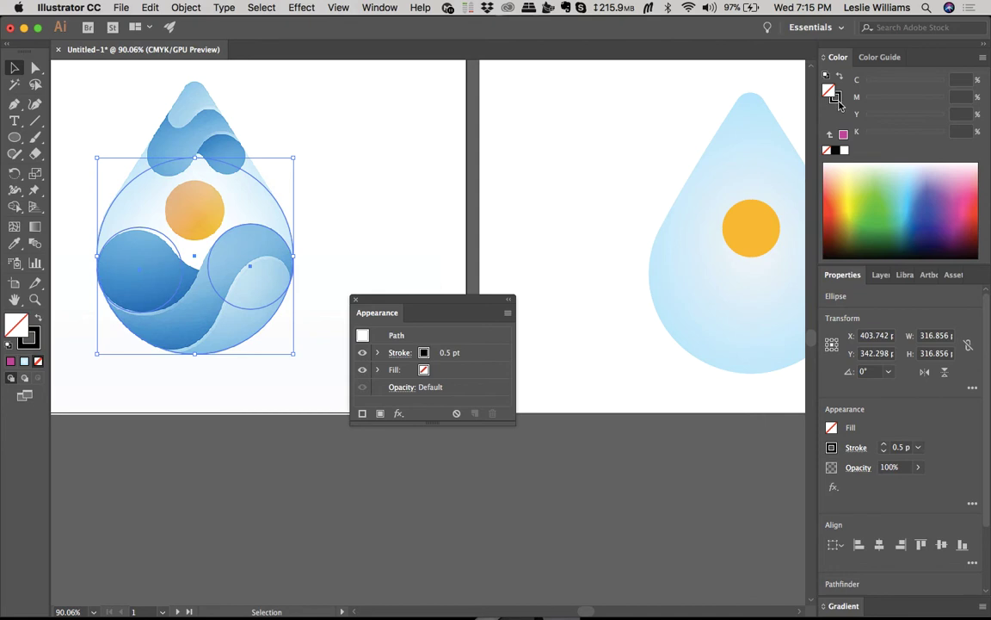
pyautogui.click(837, 98)
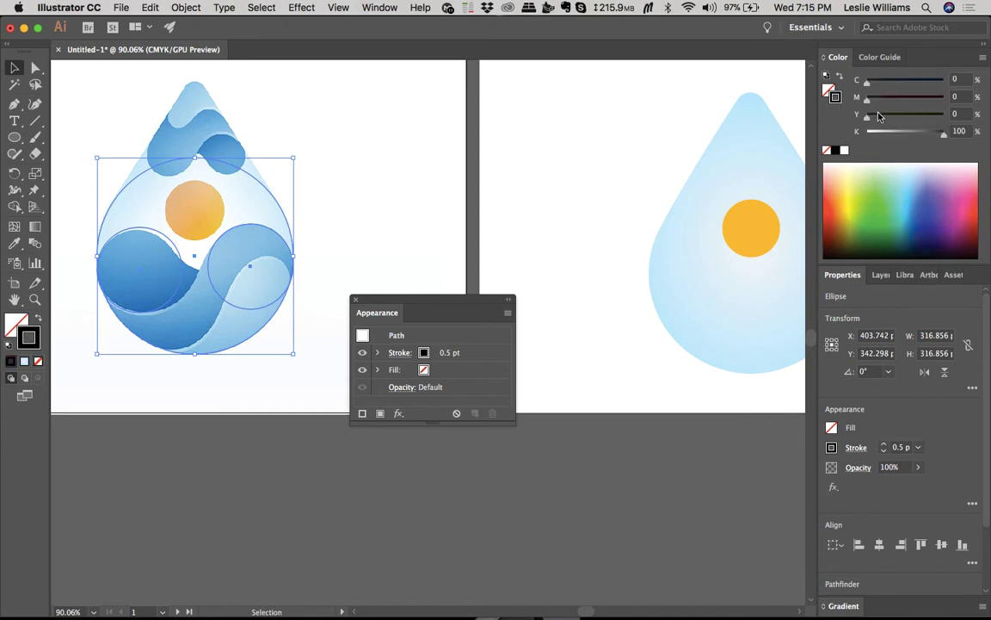
pyautogui.moveTo(876, 134)
pyautogui.mouseDown()
pyautogui.moveTo(865, 134)
pyautogui.moveTo(947, 97)
pyautogui.mouseUp()
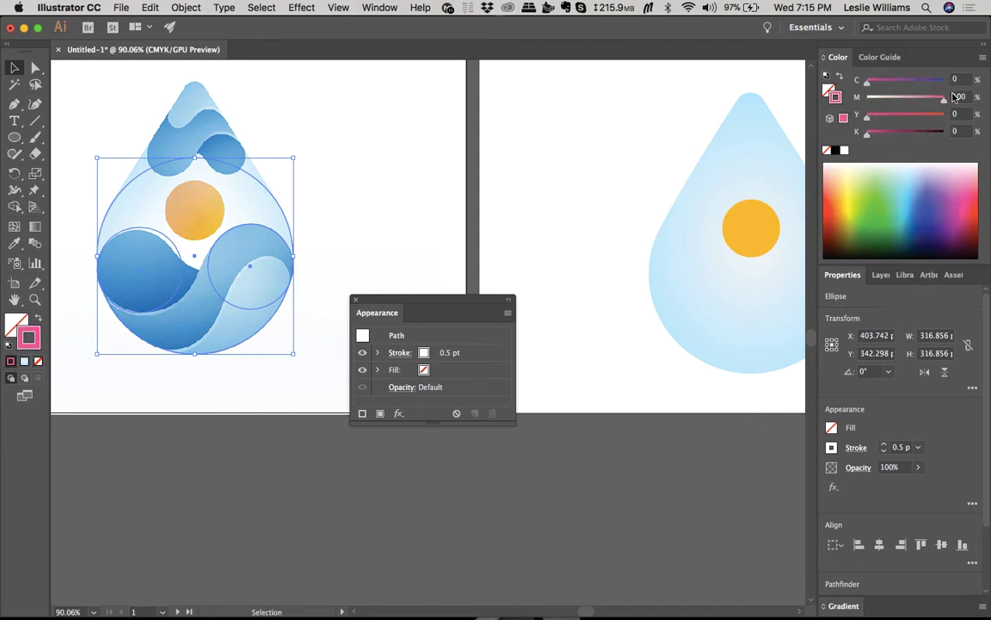
# Step: Set the circles' stroke weight to 6 pt and deselect to review
pyautogui.click(897, 448)
pyautogui.write('10')
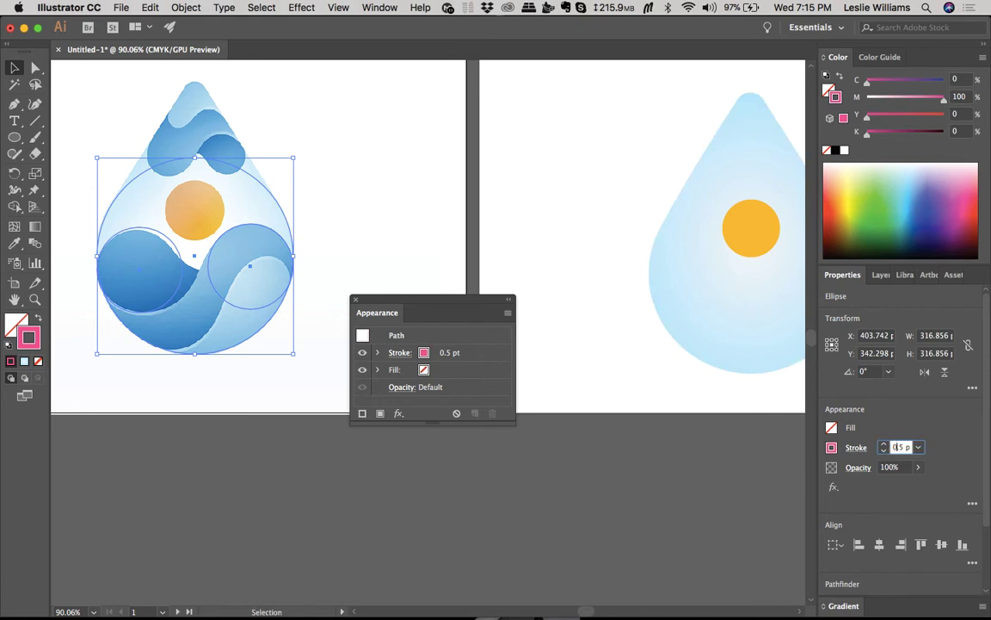
pyautogui.press('Return')
pyautogui.write('6')
pyautogui.press('Return')
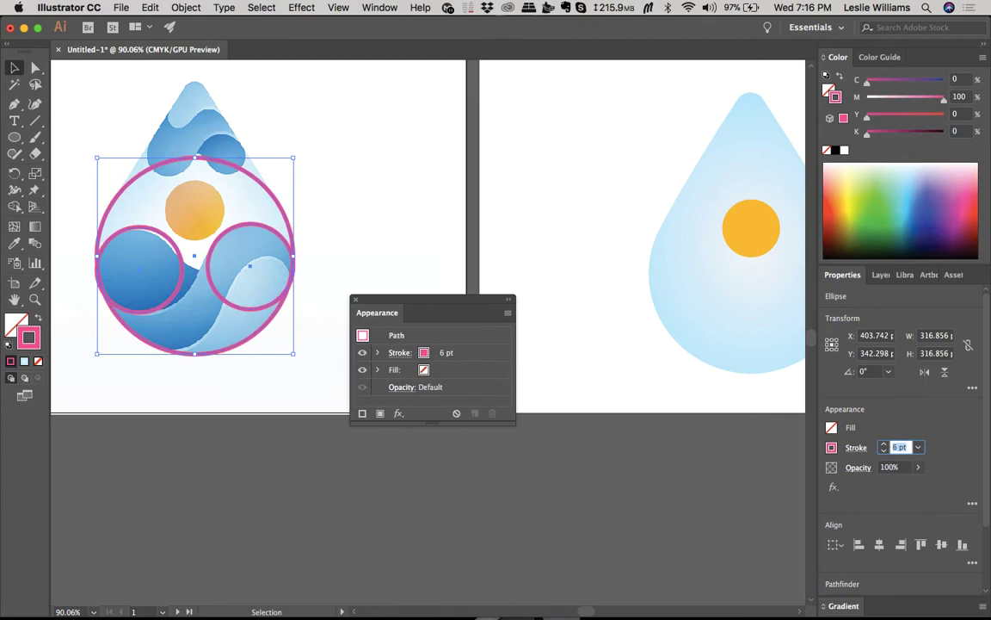
pyautogui.click(576, 355)
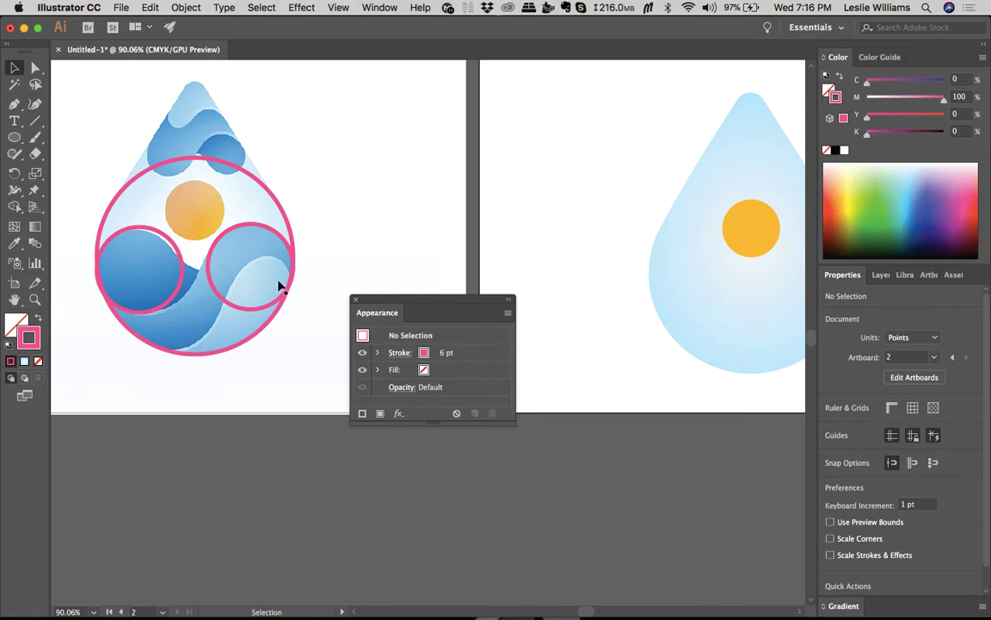
# Step: Select the three pink guide circles on the first artboard
pyautogui.hscroll(5, 533, 234)
pyautogui.scroll(-2, 533, 234)
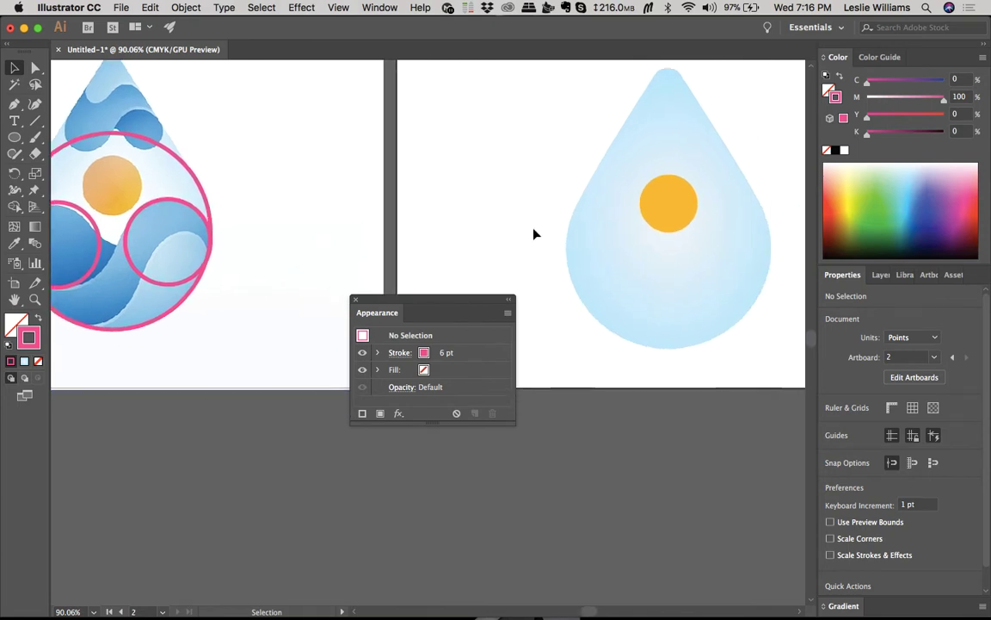
pyautogui.scroll(-2, 533, 234)
pyautogui.hscroll(2, 533, 234)
pyautogui.scroll(2, 534, 234)
pyautogui.hscroll(-2, 533, 234)
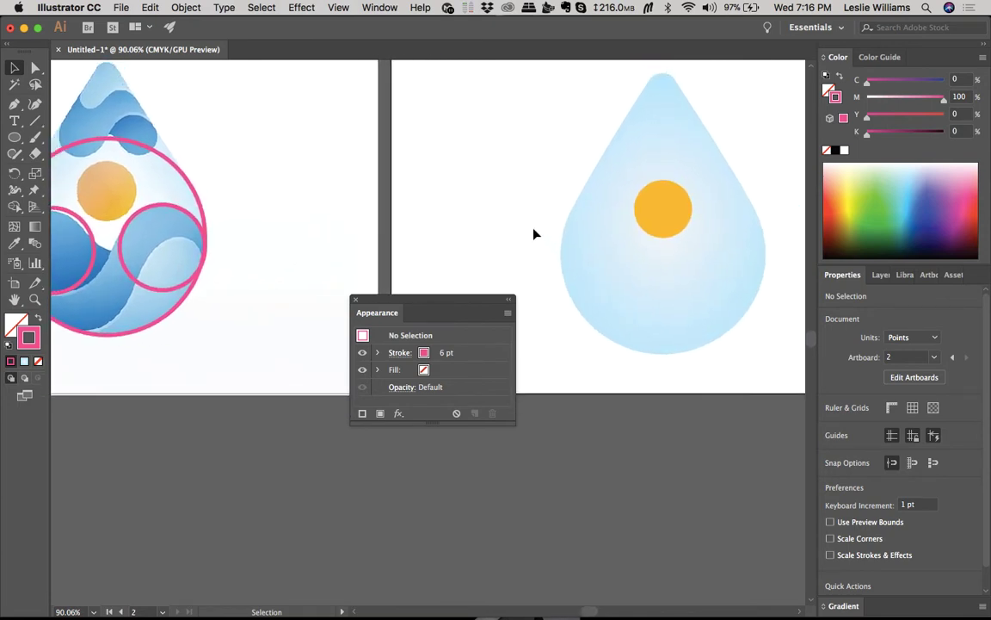
pyautogui.click(650, 222)
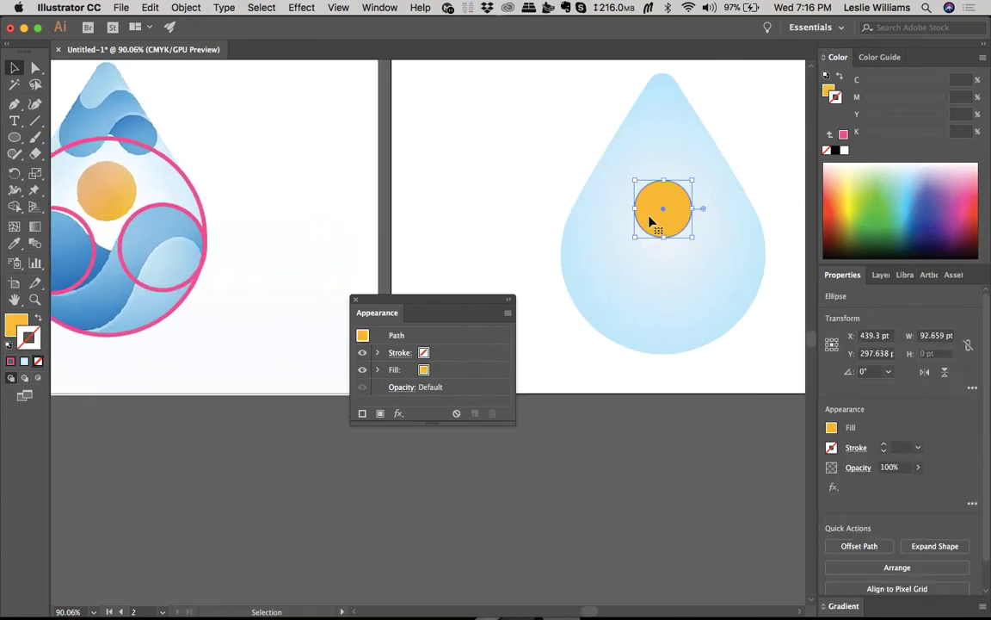
pyautogui.click(121, 254)
pyautogui.hscroll(-3, 121, 254)
pyautogui.scroll(1, 121, 255)
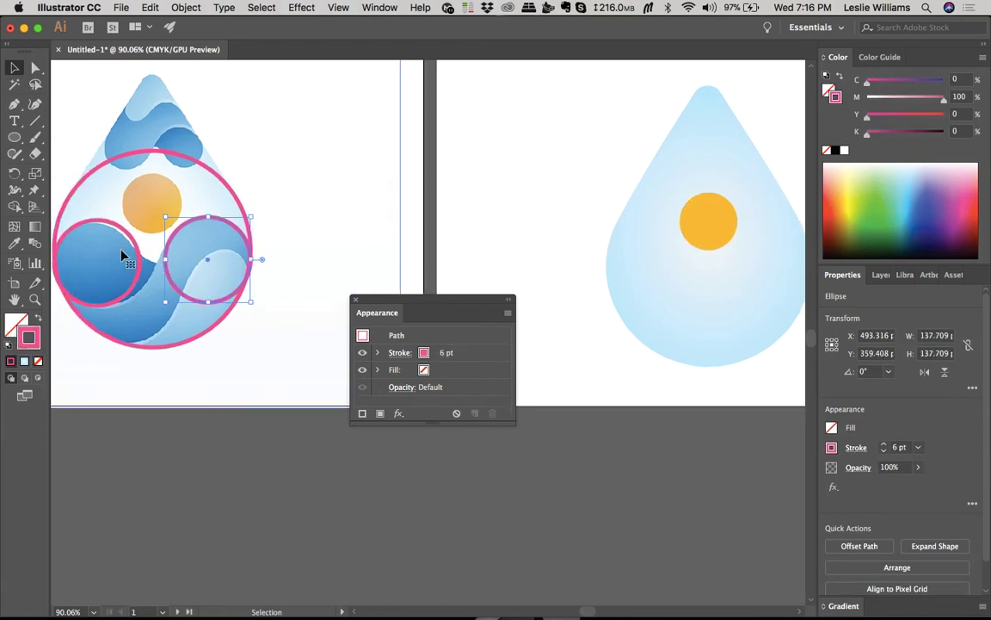
pyautogui.keyDown('shift'); pyautogui.click(136, 252); pyautogui.keyUp('shift')
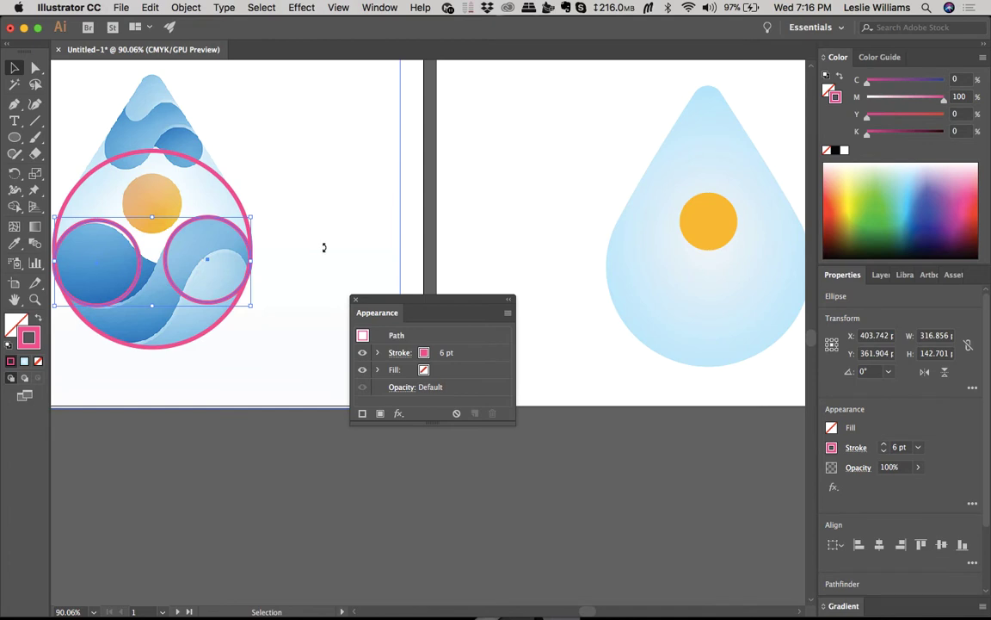
pyautogui.keyDown('shift'); pyautogui.click(197, 160); pyautogui.keyUp('shift')
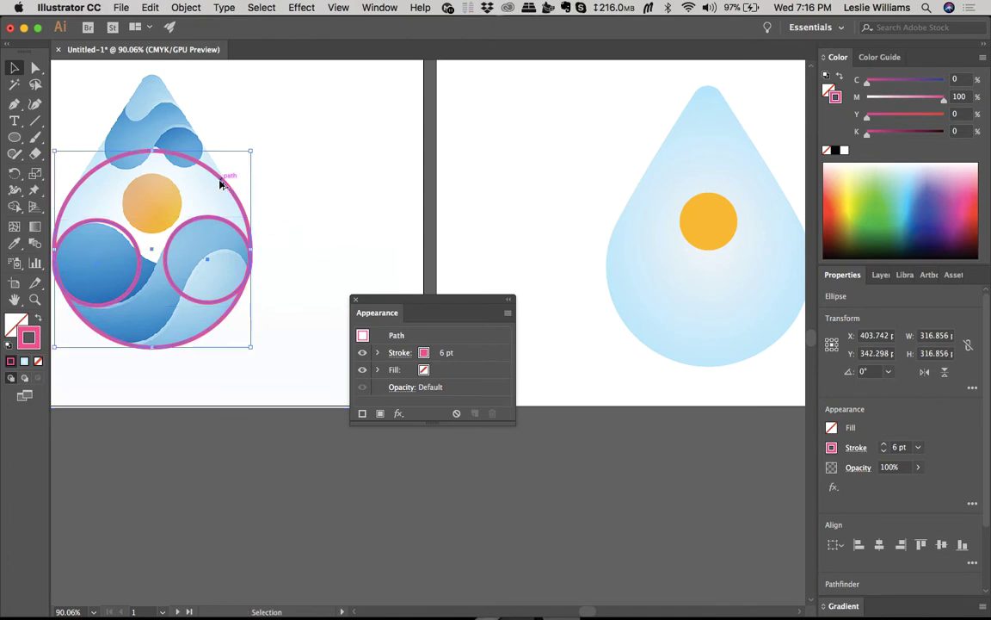
# Step: Copy them onto the second drop, move them down, and scale to 325.587 pt
pyautogui.moveTo(210, 161); pyautogui.dragTo(776, 204)
pyautogui.hscroll(5, 775, 204)
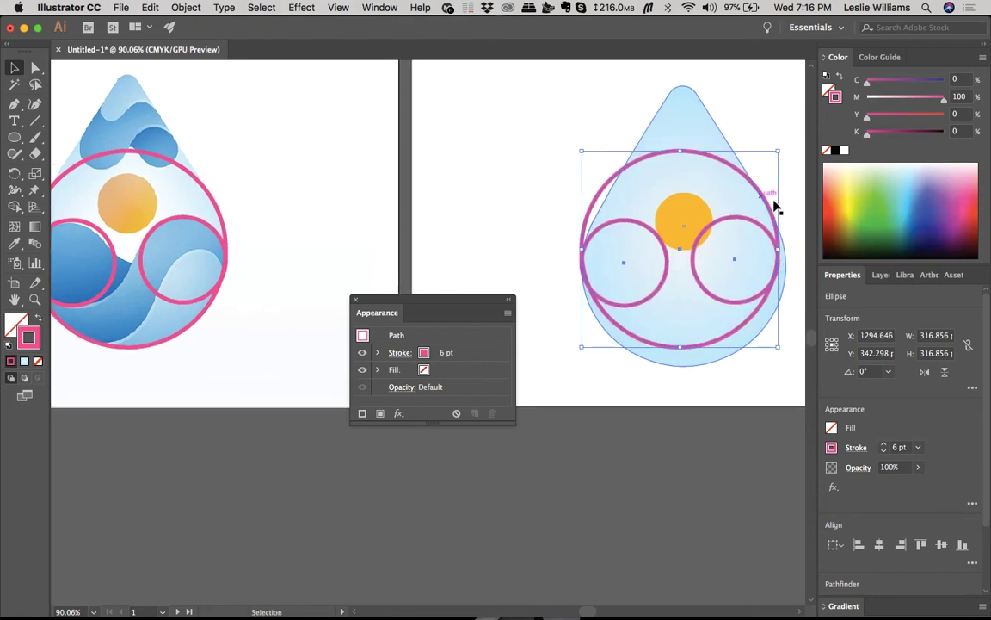
pyautogui.scroll(-2, 770, 210)
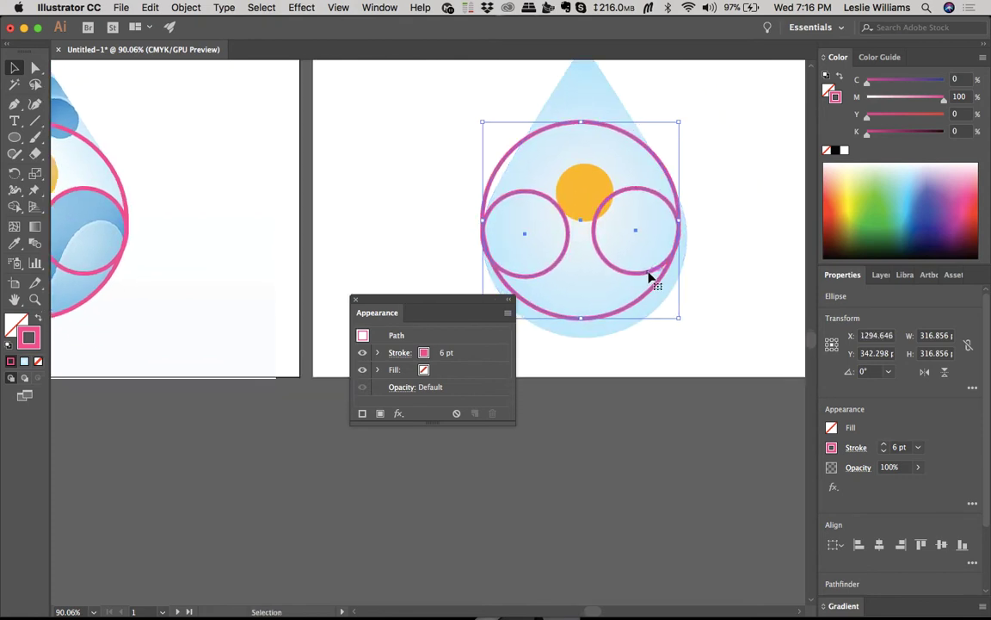
pyautogui.moveTo(650, 277); pyautogui.dragTo(651, 292)
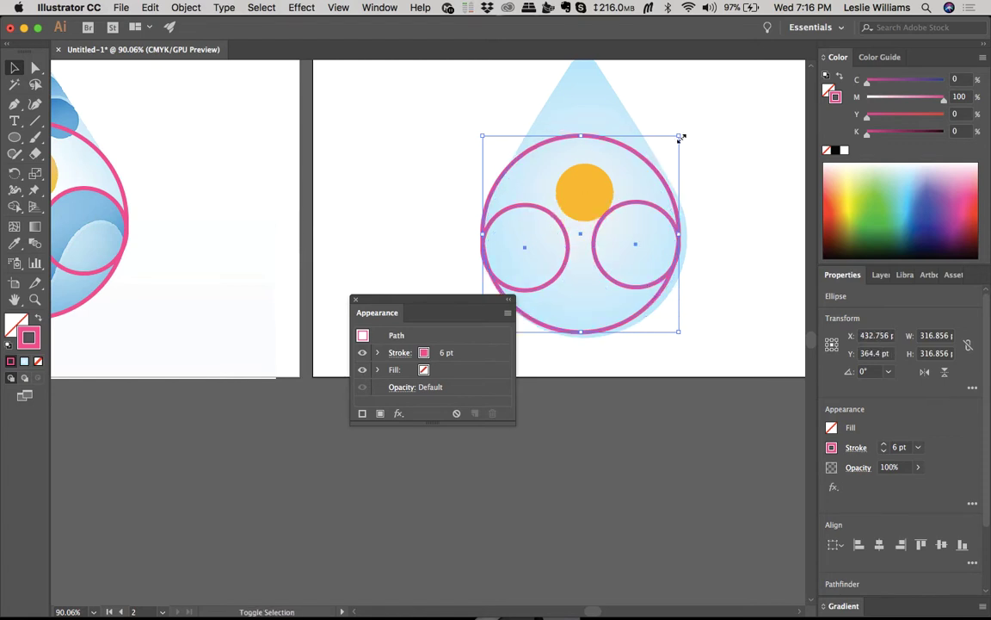
pyautogui.moveTo(682, 137); pyautogui.dragTo(697, 138)
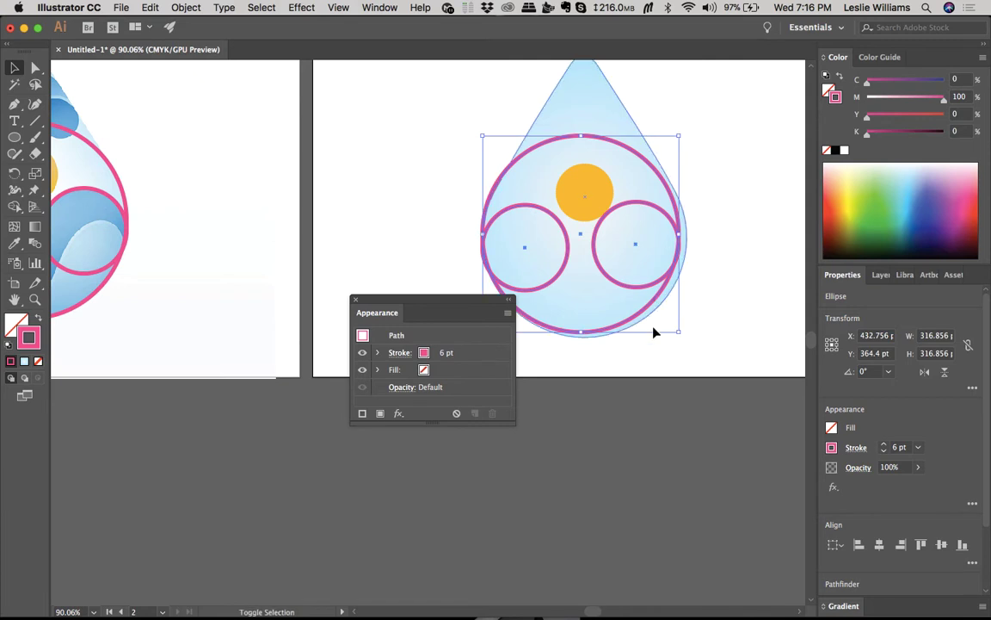
pyautogui.moveTo(680, 333); pyautogui.dragTo(692, 340)
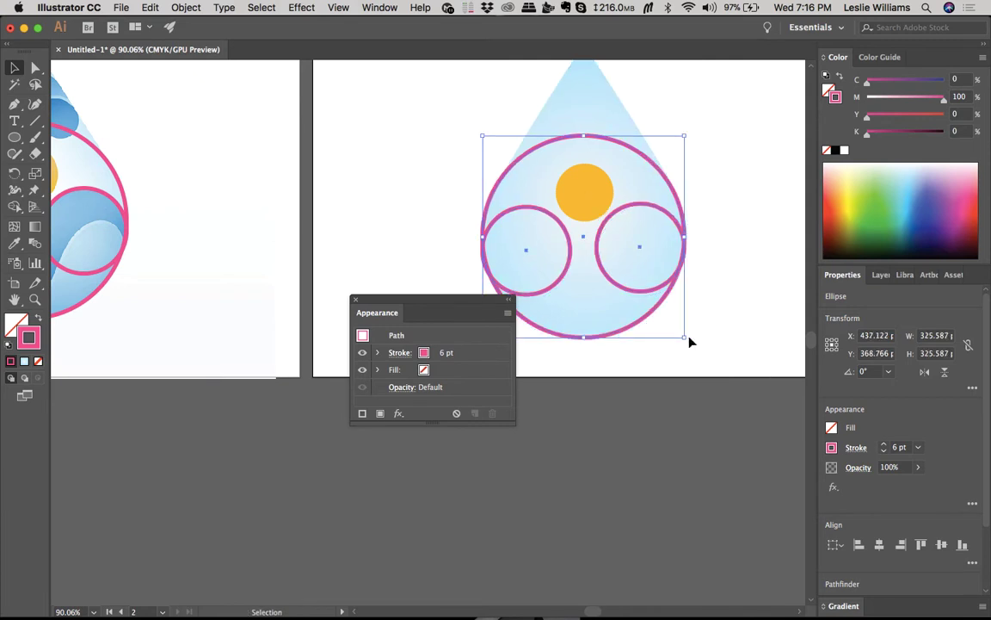
pyautogui.hscroll(-5, 689, 341)
pyautogui.scroll(1, 689, 342)
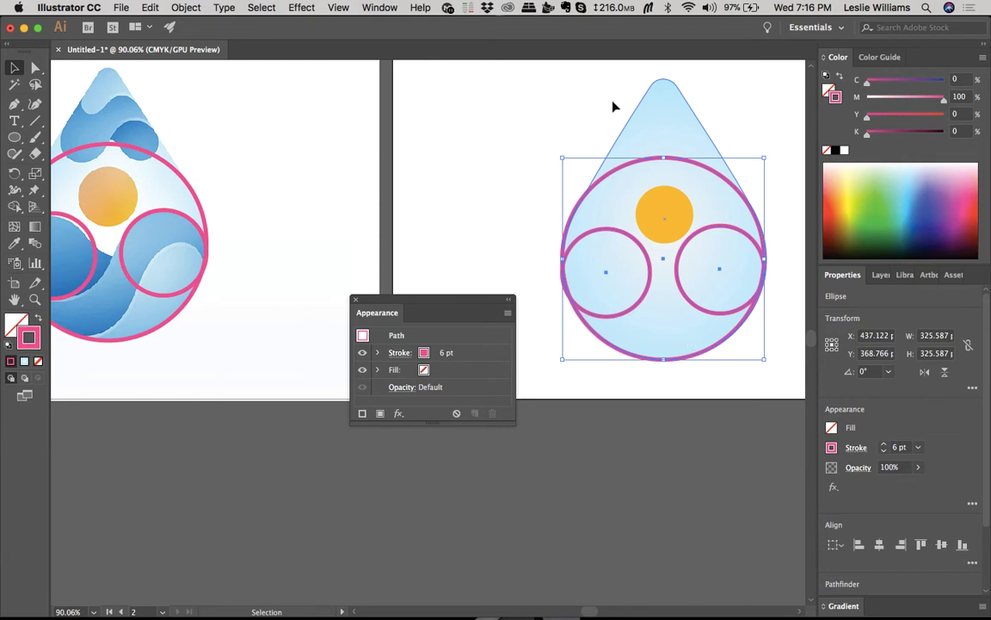
# Step: Try selecting the orange circle, drop and right pink circle on artboard 2, then deselect
pyautogui.click(665, 229)
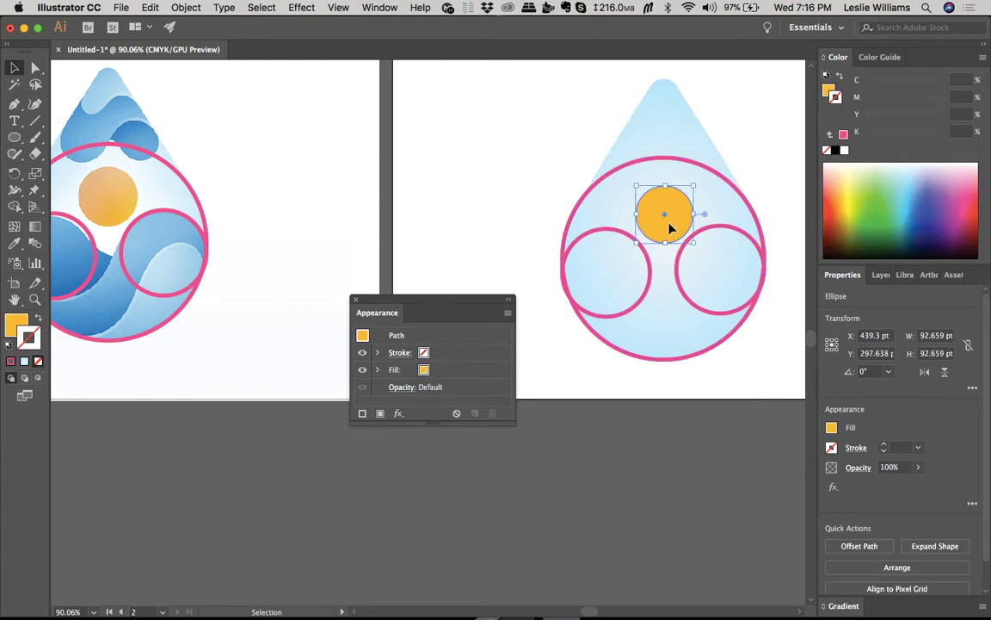
pyautogui.moveTo(668, 227); pyautogui.dragTo(667, 227)
pyautogui.click(665, 134)
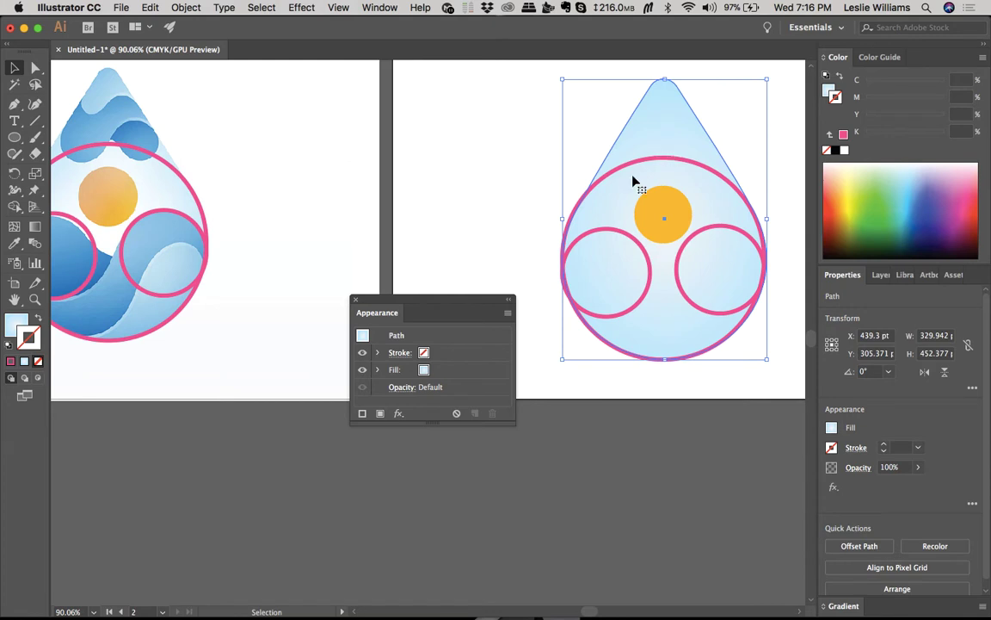
pyautogui.click(691, 305)
pyautogui.click(491, 179)
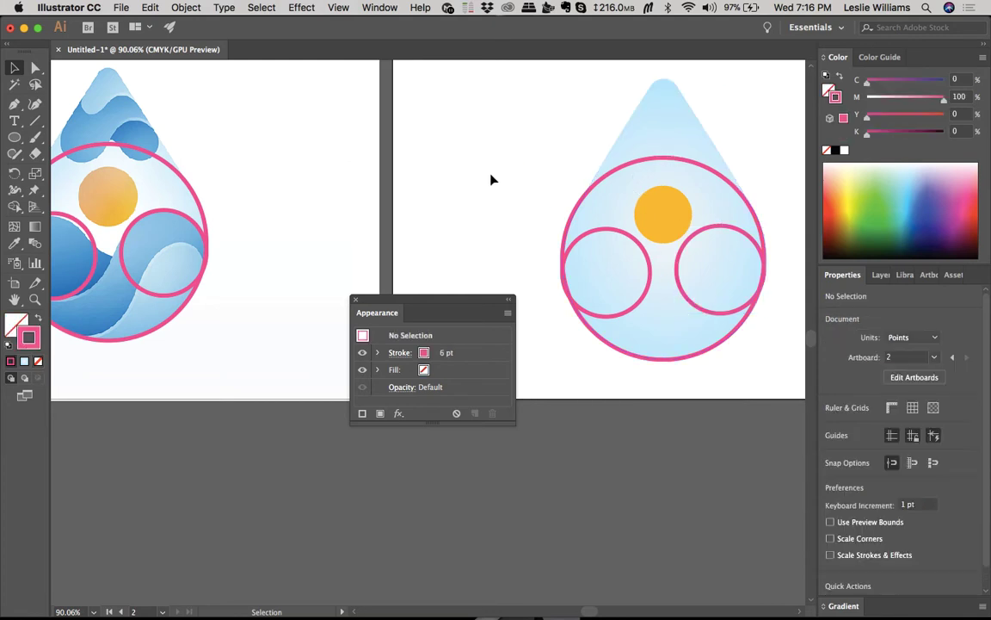
pyautogui.hscroll(-2, 491, 179)
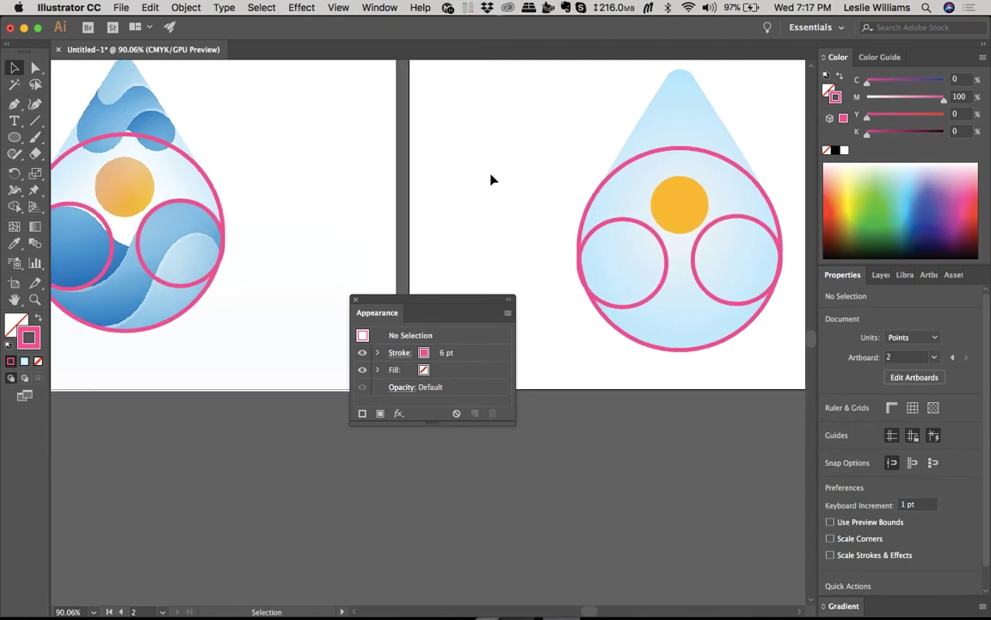
# Step: Move the left inner circle slightly up-right, then nudge it one point left and down
pyautogui.click(594, 241)
pyautogui.click(596, 233)
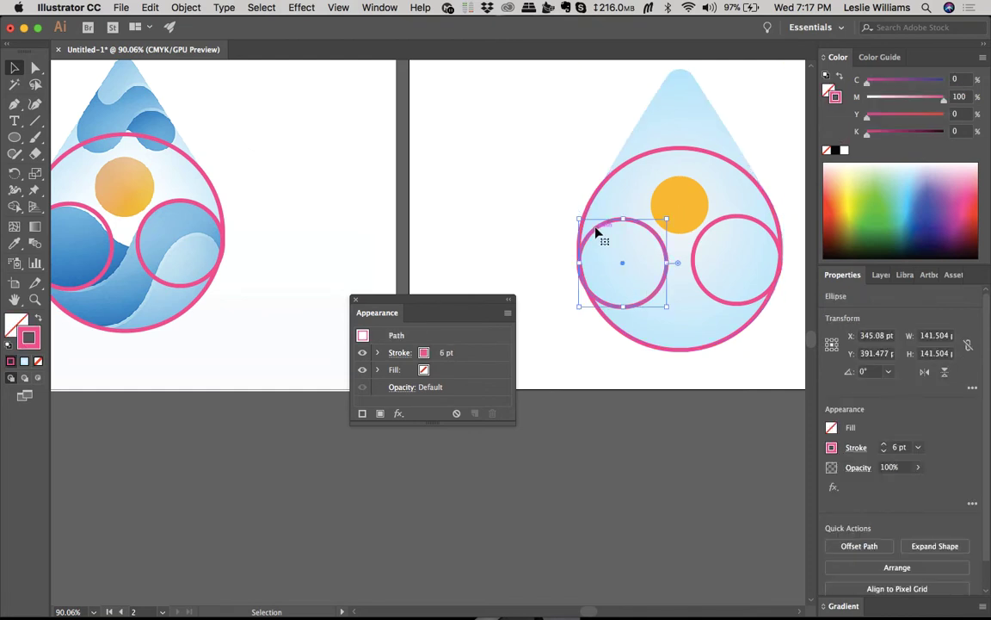
pyautogui.moveTo(599, 232); pyautogui.dragTo(603, 231)
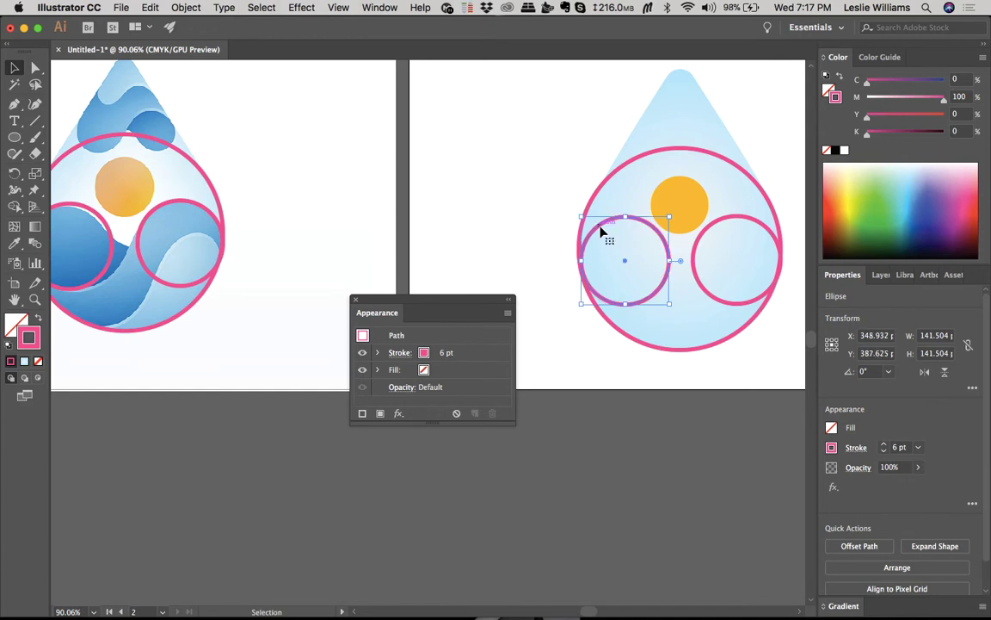
pyautogui.press('Left')
pyautogui.press('Down')
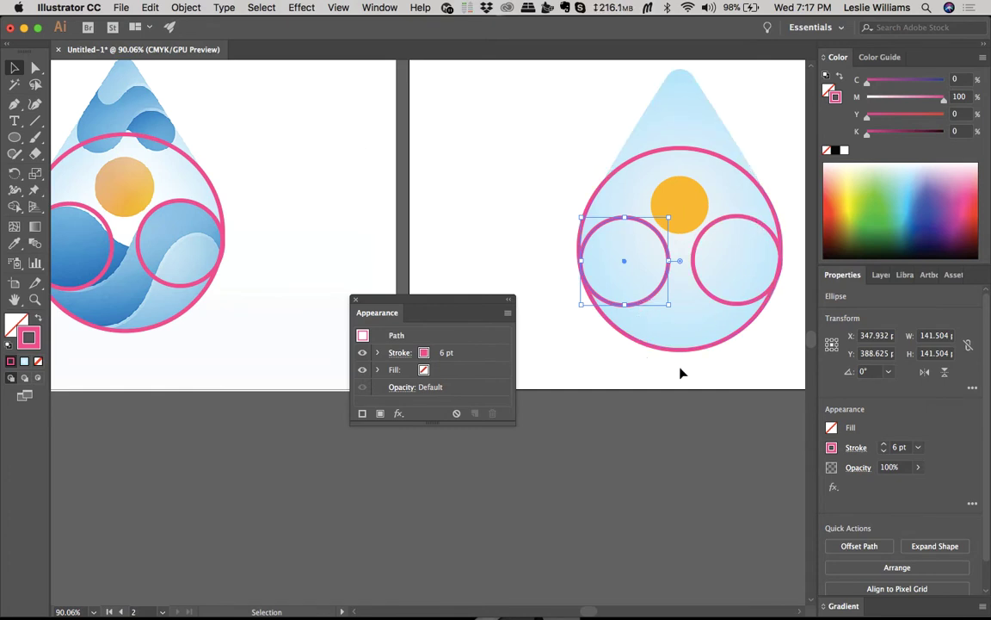
# Step: Check the right small circle's position with one-point down and up nudges
pyautogui.click(704, 228)
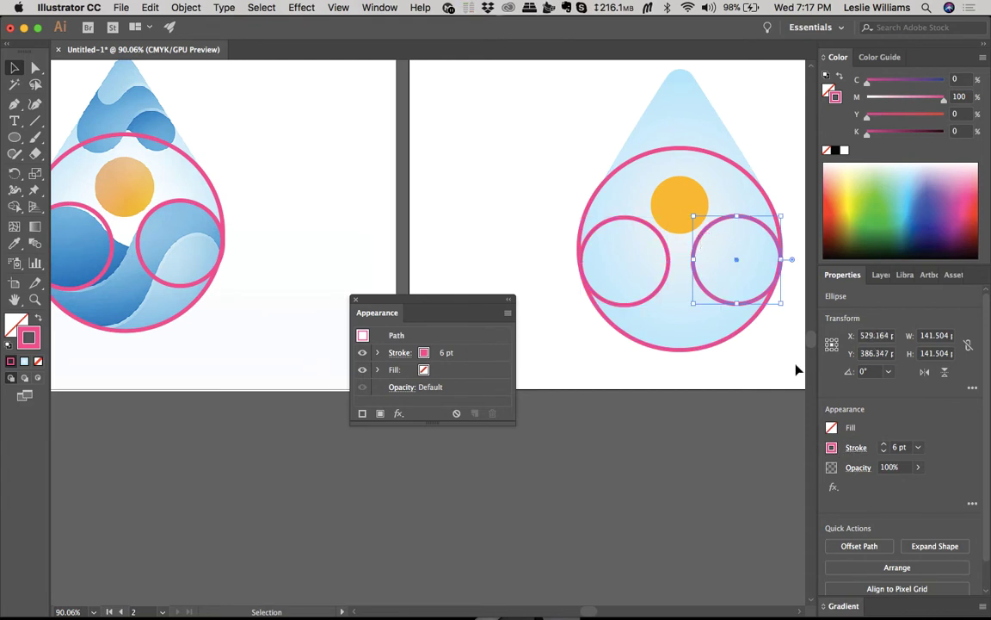
pyautogui.press('Down')
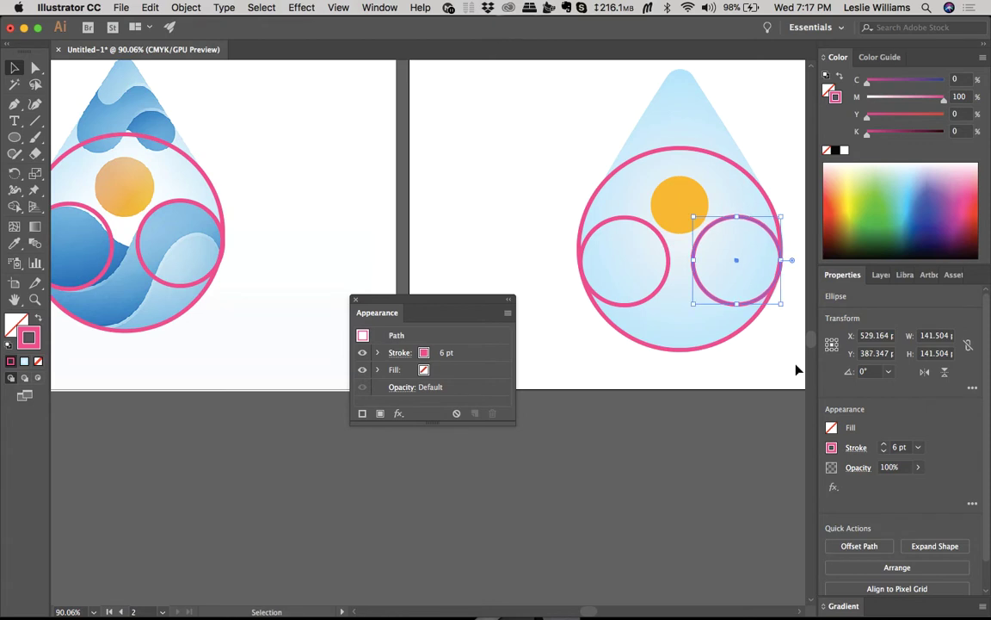
pyautogui.press('Up')
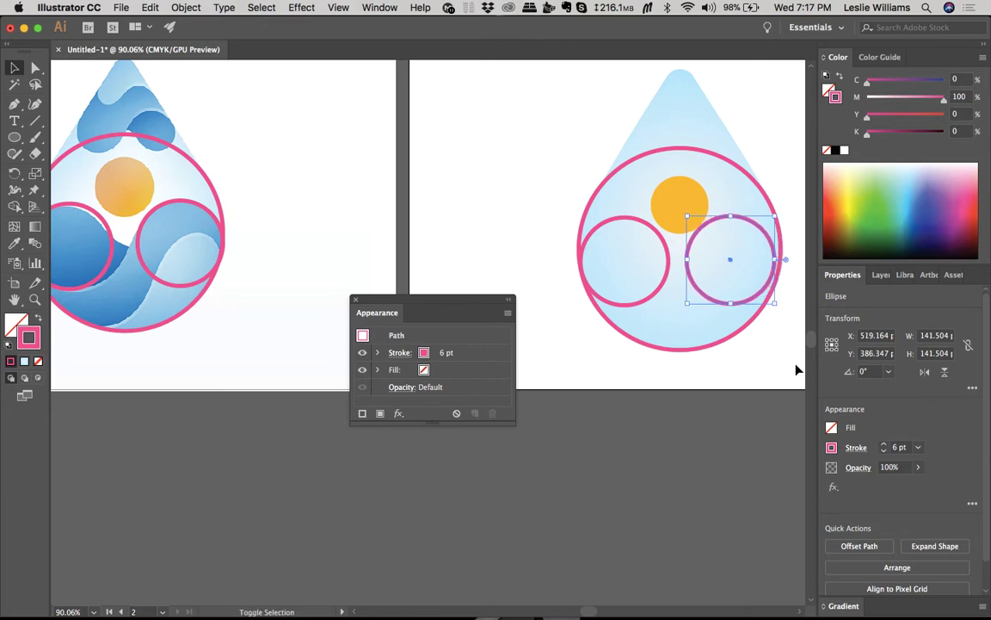
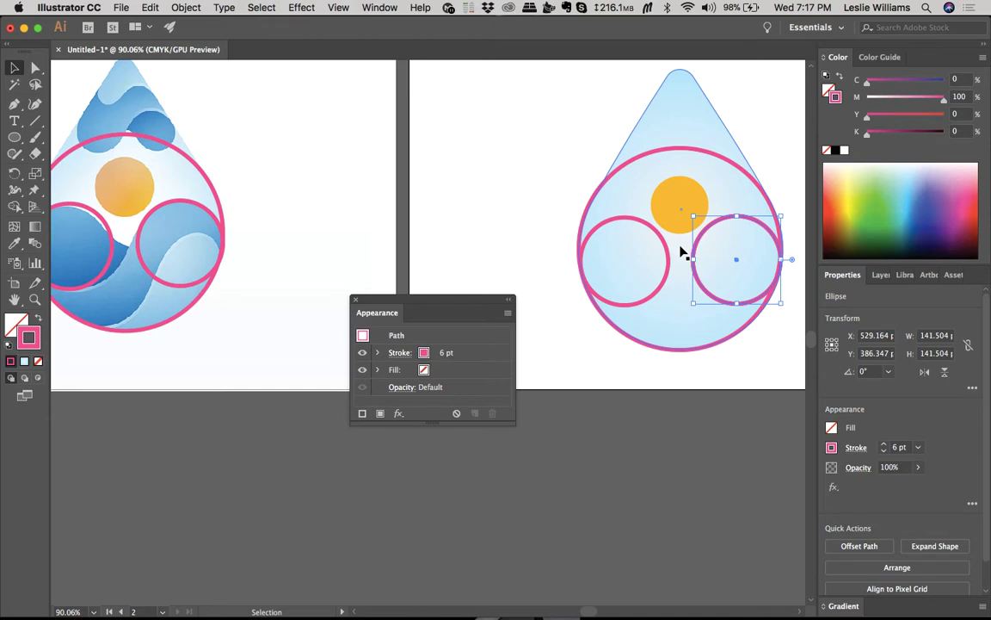
# Step: Give the right small circle a solid blue fill (C 65.88, M 24.31) and no stroke
pyautogui.press('p')
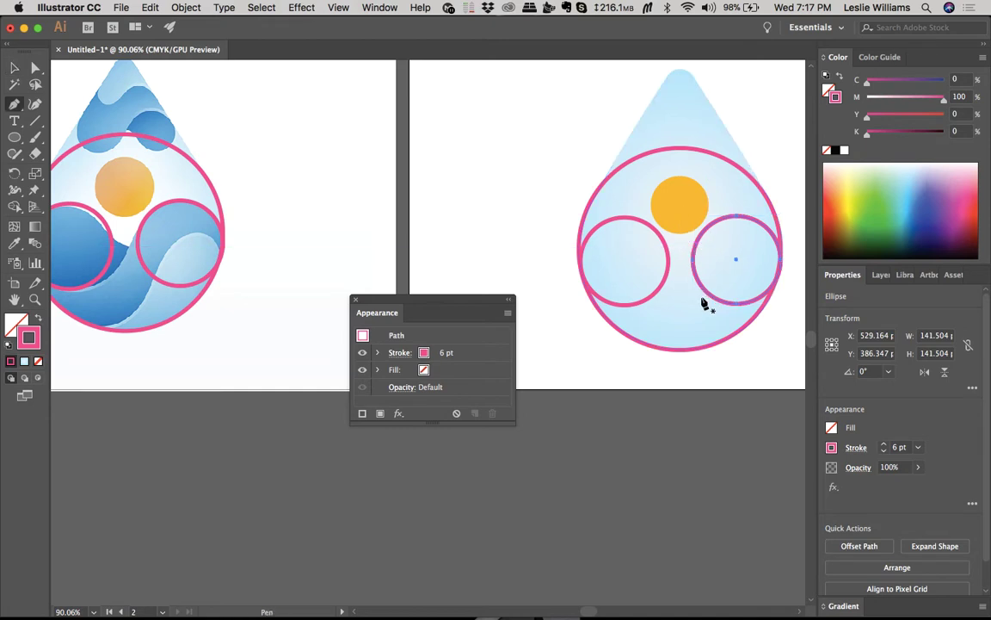
pyautogui.press('v')
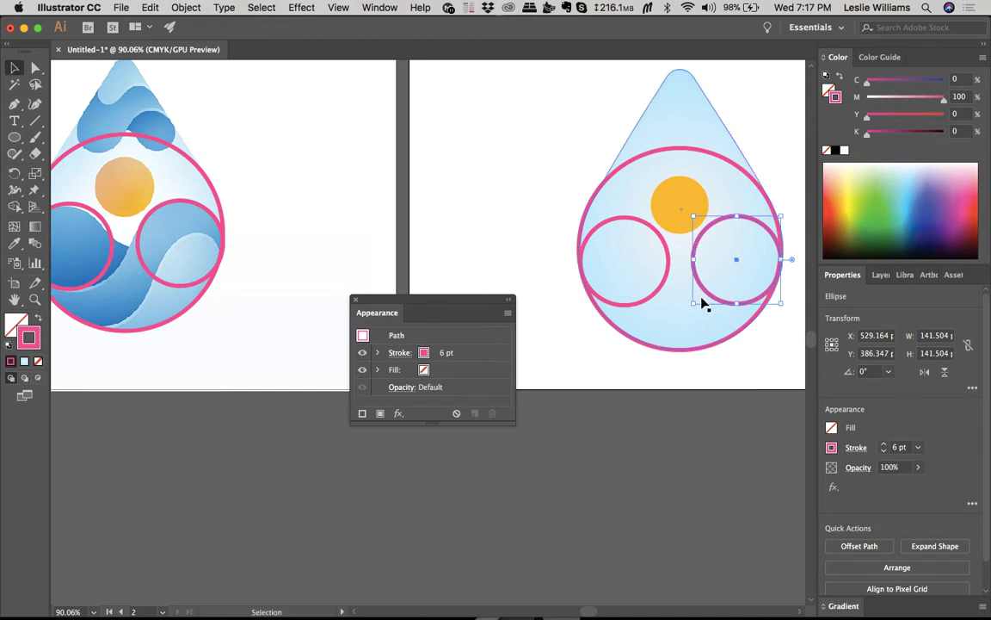
pyautogui.click(911, 211)
pyautogui.click(975, 211)
pyautogui.click(826, 151)
pyautogui.press('x')
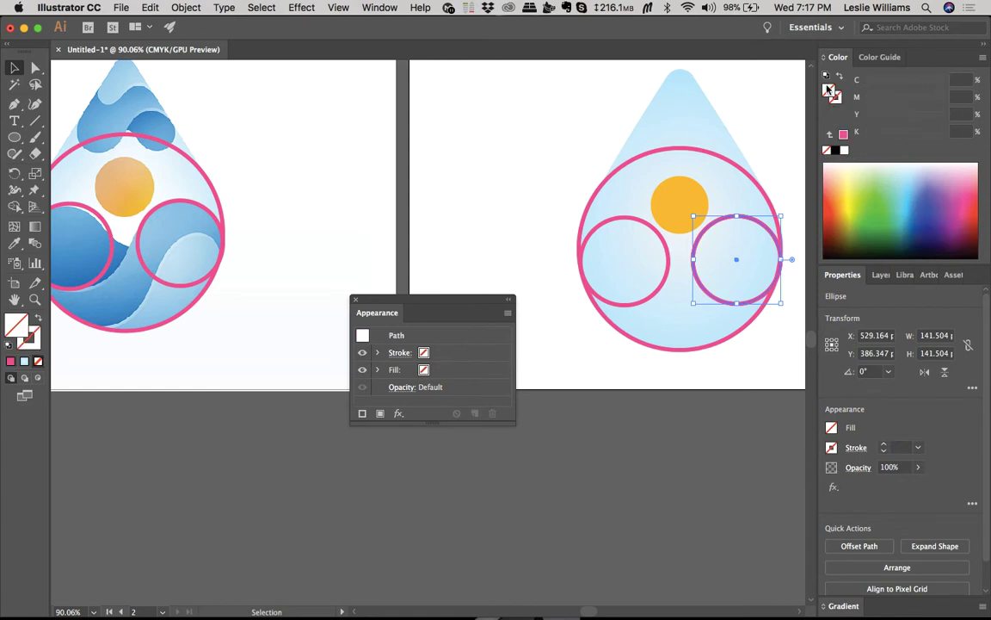
pyautogui.click(915, 199)
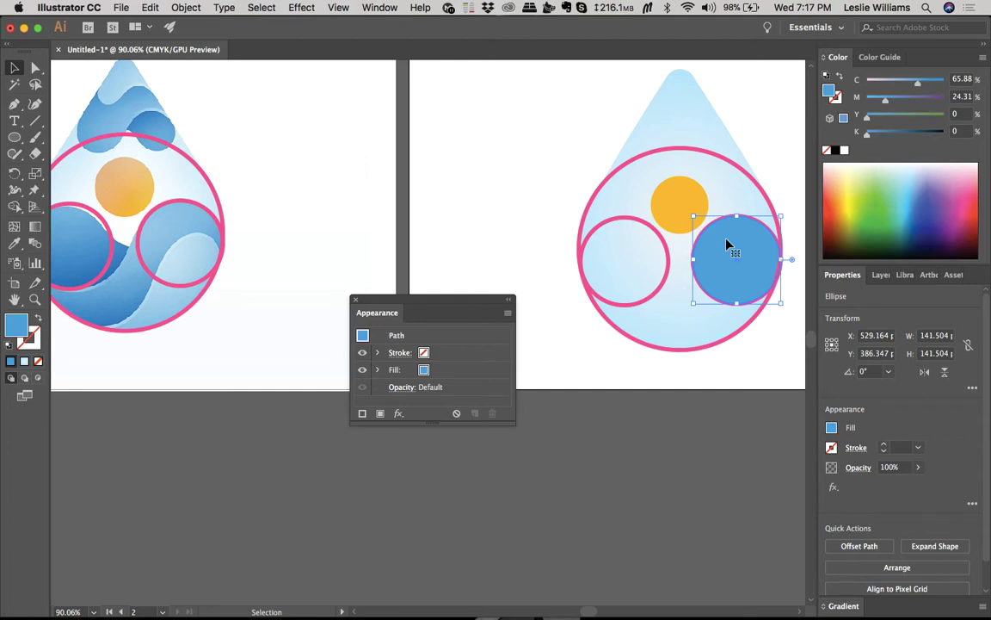
# Step: Drag the blue circle's left and bottom anchors and handles into a wave rising left to right
pyautogui.press('p')
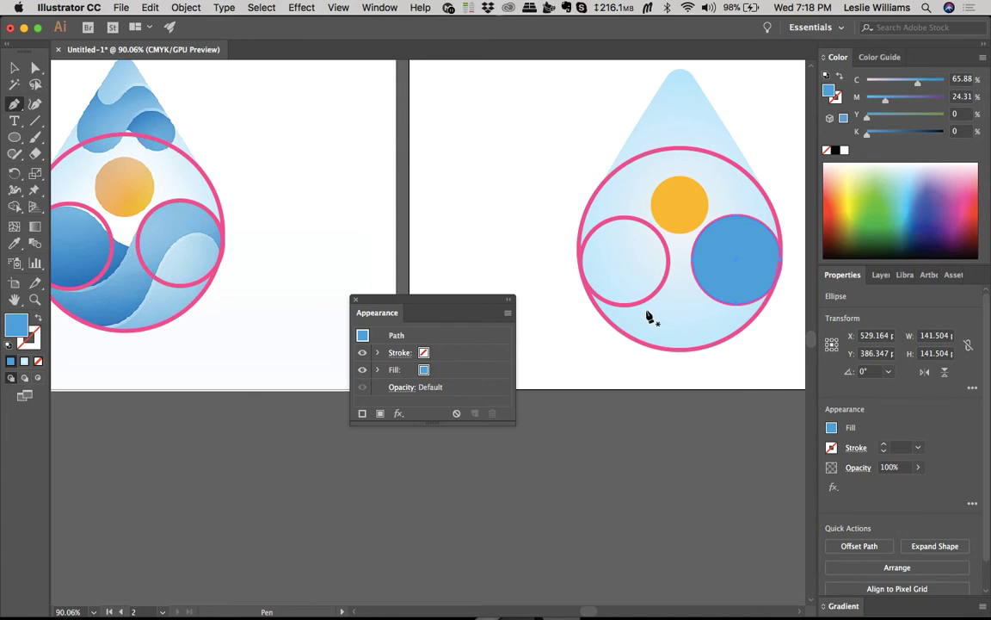
pyautogui.press('a')
pyautogui.click(693, 261)
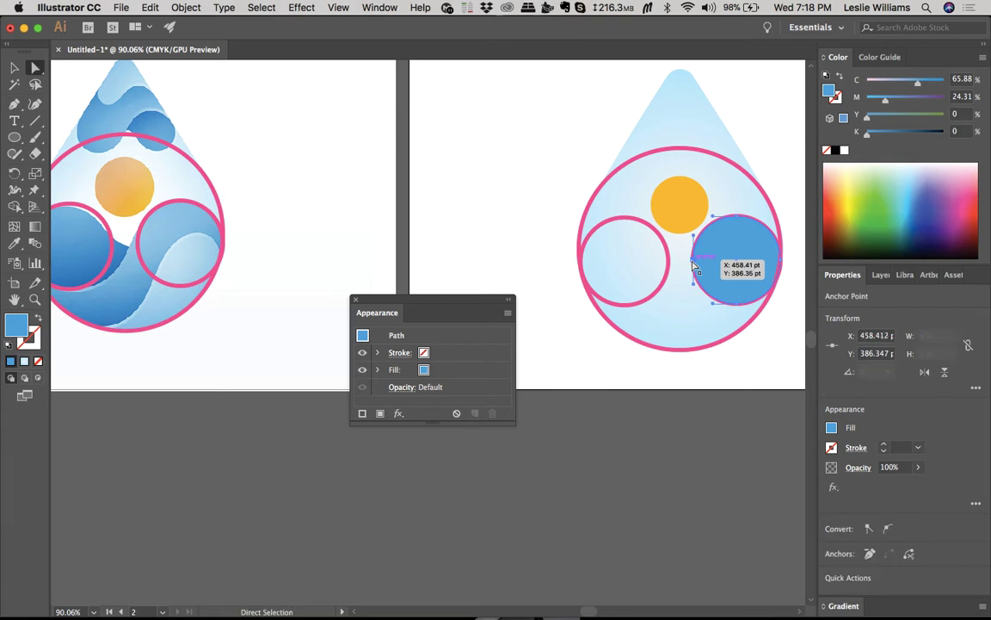
pyautogui.moveTo(694, 267); pyautogui.dragTo(587, 294)
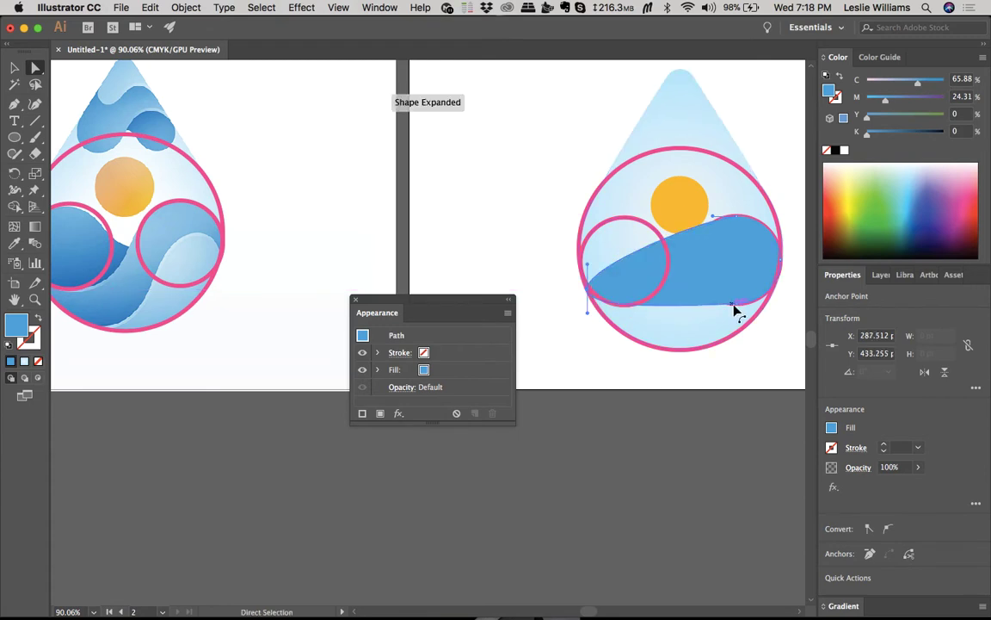
pyautogui.moveTo(735, 309); pyautogui.dragTo(672, 383)
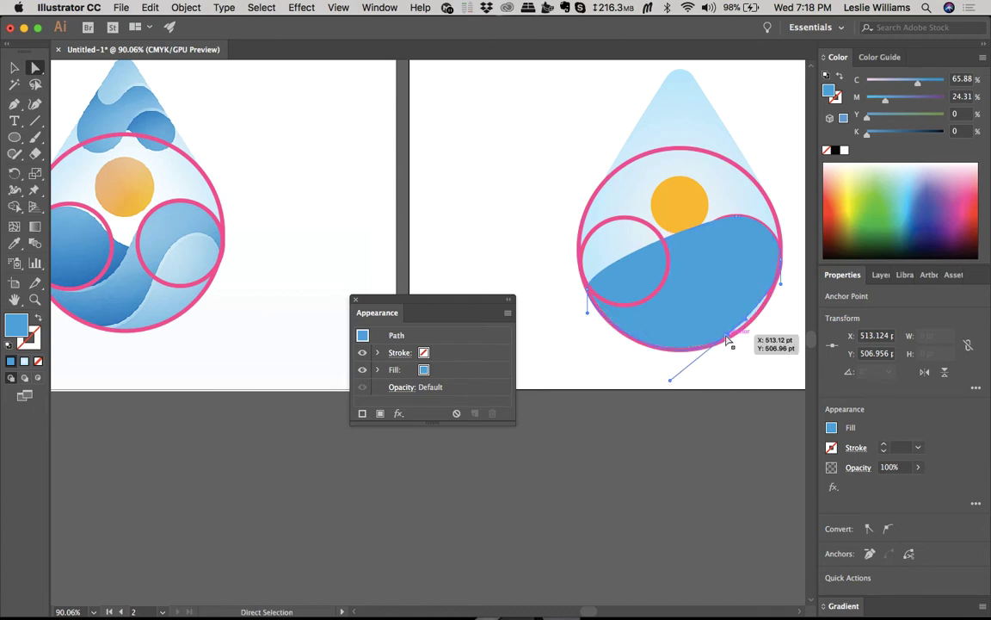
pyautogui.moveTo(728, 338); pyautogui.dragTo(736, 338)
pyautogui.moveTo(680, 376); pyautogui.dragTo(669, 380)
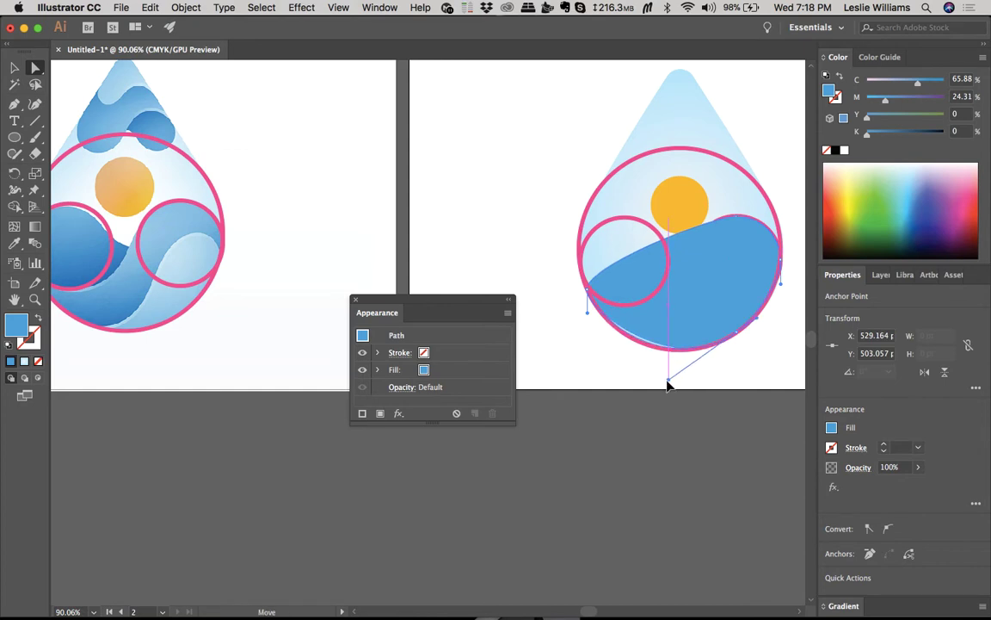
pyautogui.click(674, 244)
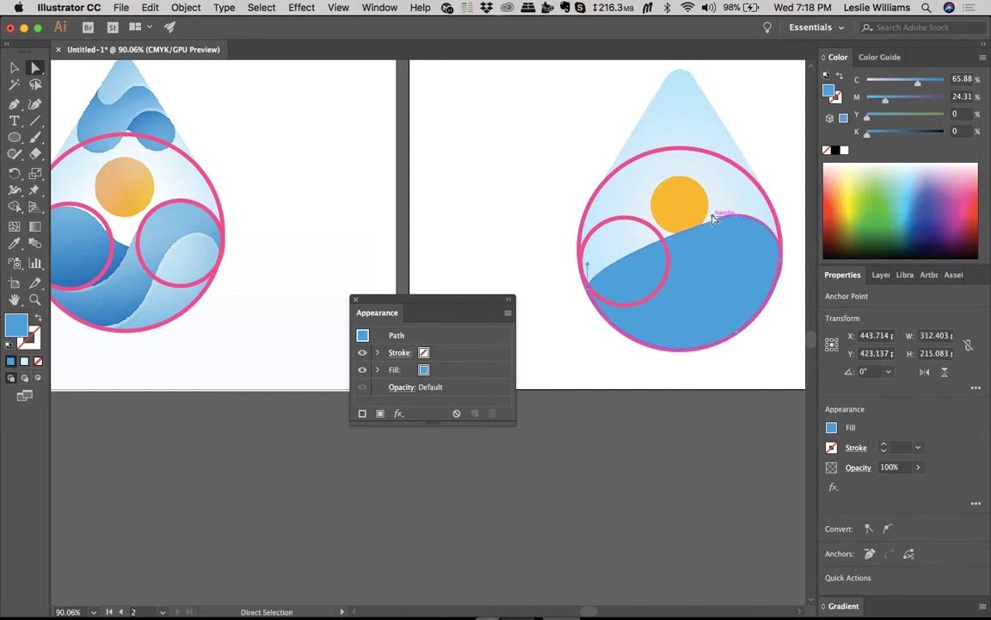
pyautogui.click(712, 247)
# Step: Add an anchor on the wave's top edge and pull it down to deepen the dip
pyautogui.press('p')
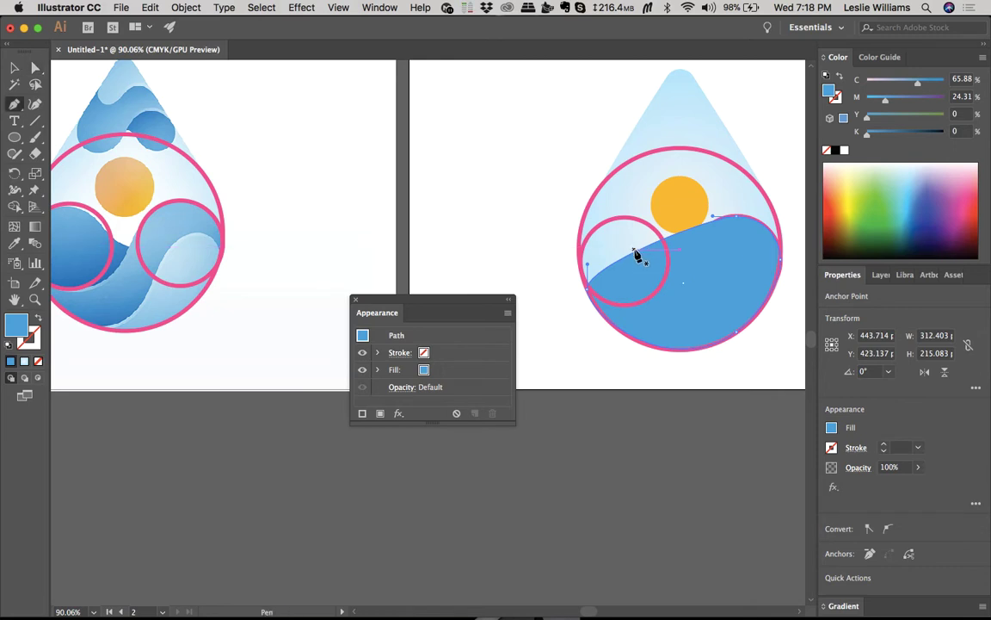
pyautogui.click(638, 255)
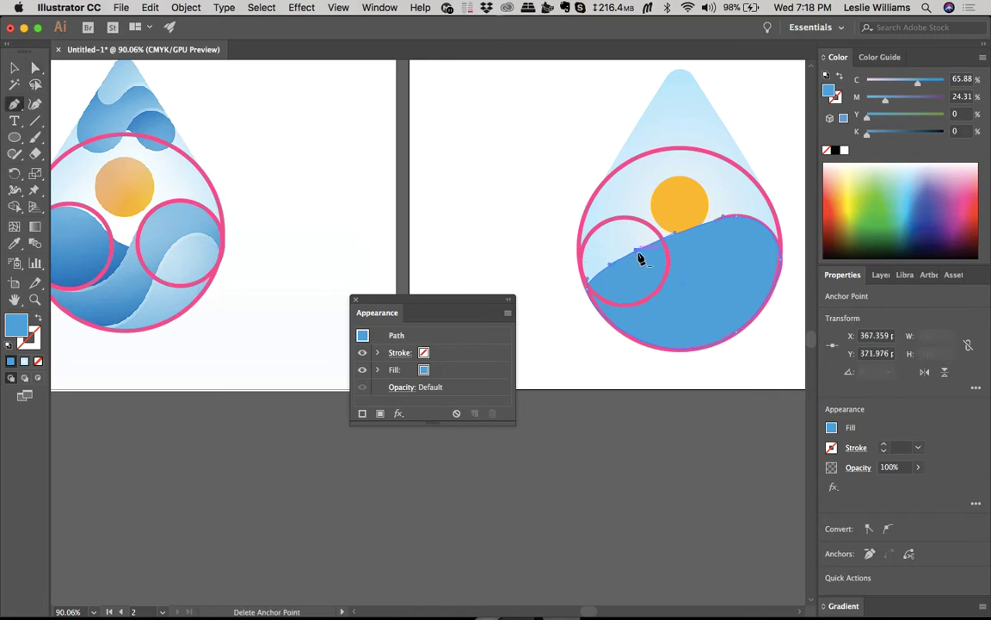
pyautogui.press('a')
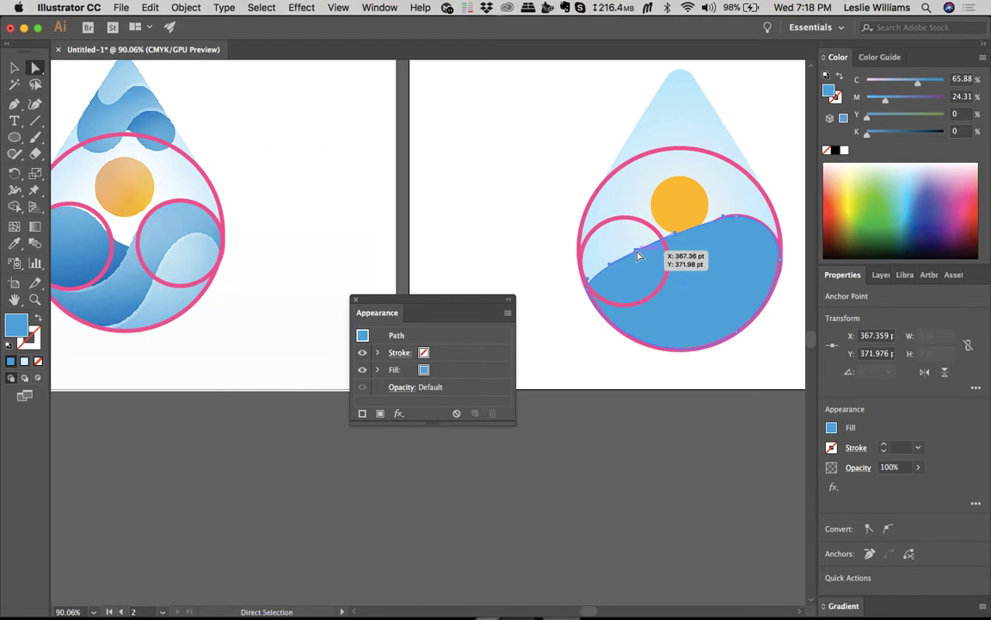
pyautogui.moveTo(637, 256); pyautogui.dragTo(639, 309)
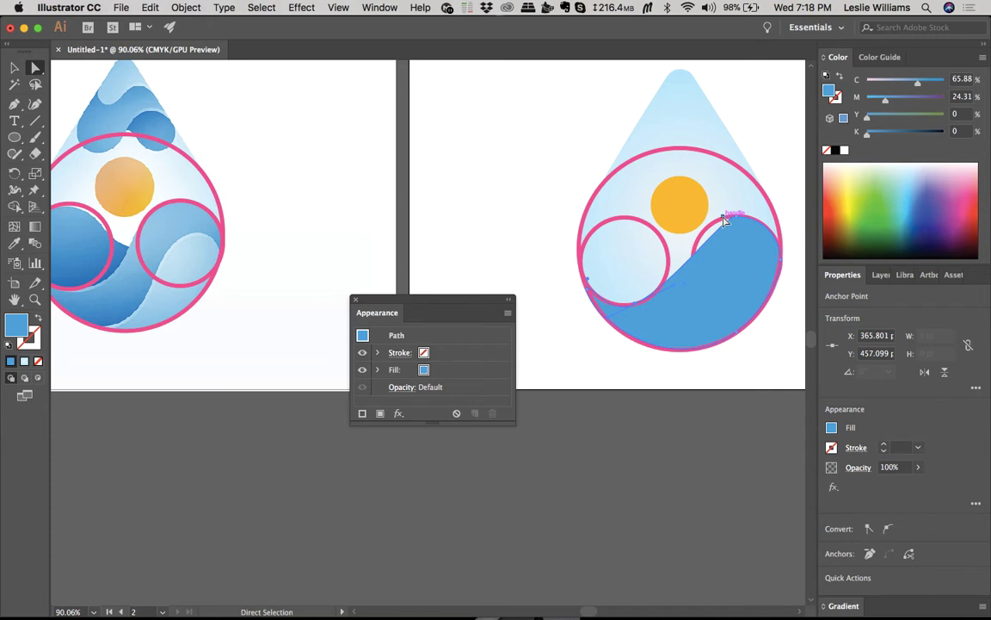
# Step: Adjust the wave's handles and anchors to round its crest up toward the sun
pyautogui.moveTo(723, 221); pyautogui.dragTo(694, 219)
pyautogui.moveTo(674, 289); pyautogui.dragTo(688, 293)
pyautogui.moveTo(736, 224); pyautogui.dragTo(763, 217)
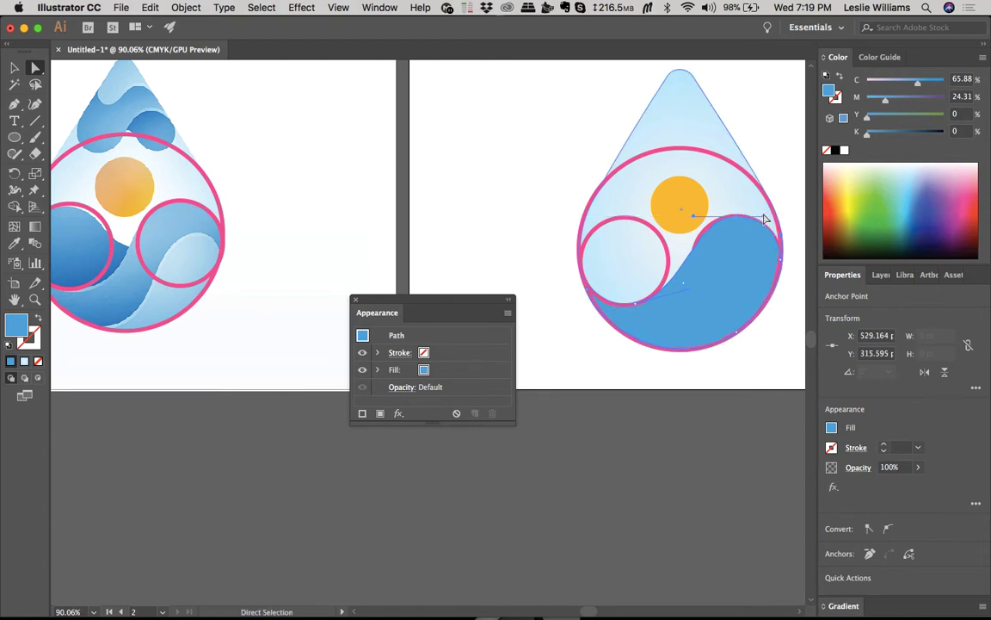
pyautogui.moveTo(699, 224); pyautogui.dragTo(689, 222)
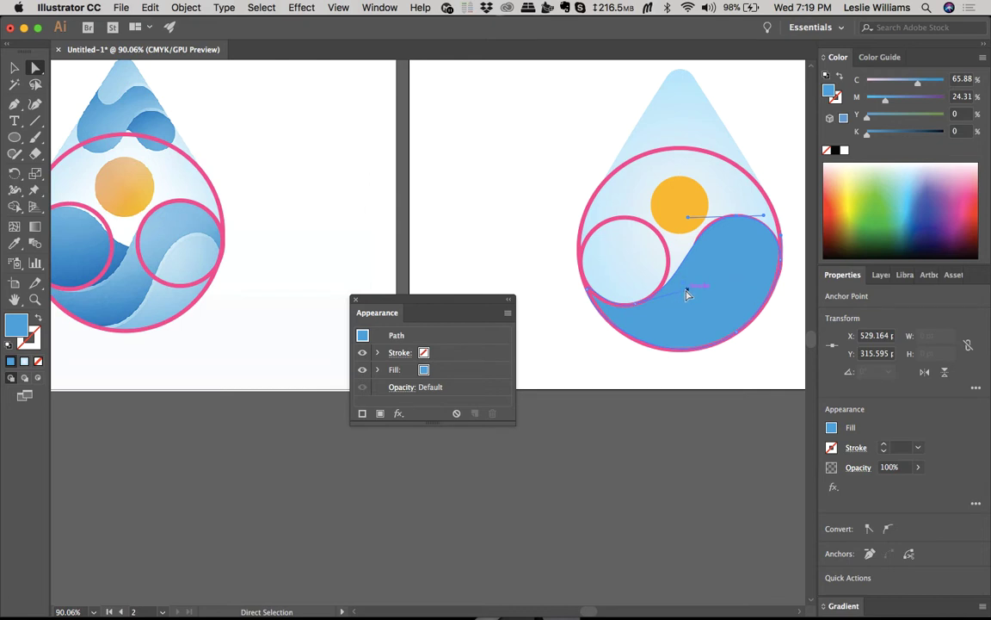
pyautogui.click(686, 294)
pyautogui.click(642, 446)
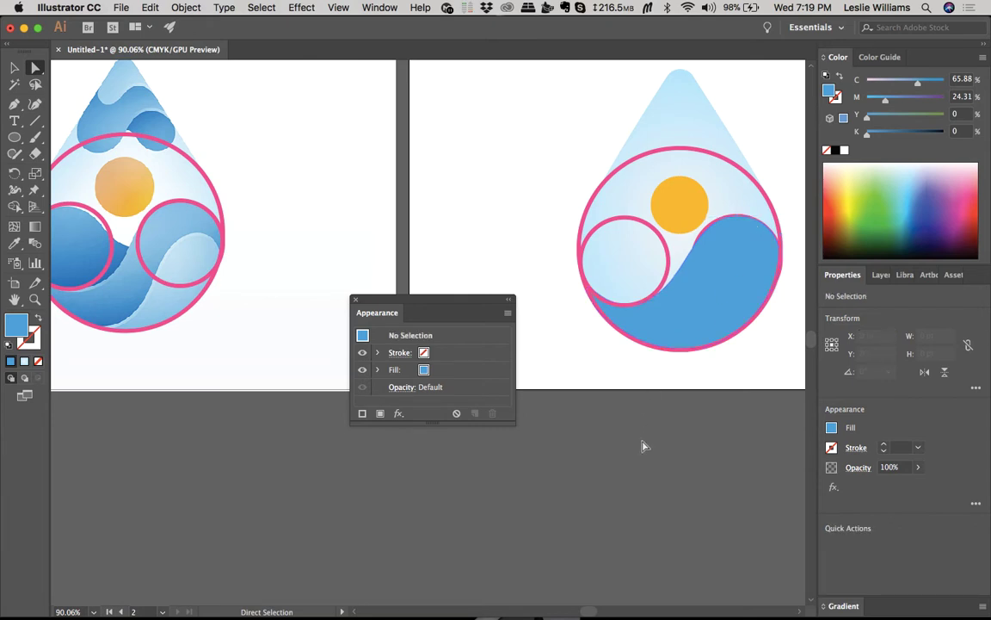
pyautogui.press('v')
pyautogui.click(661, 247)
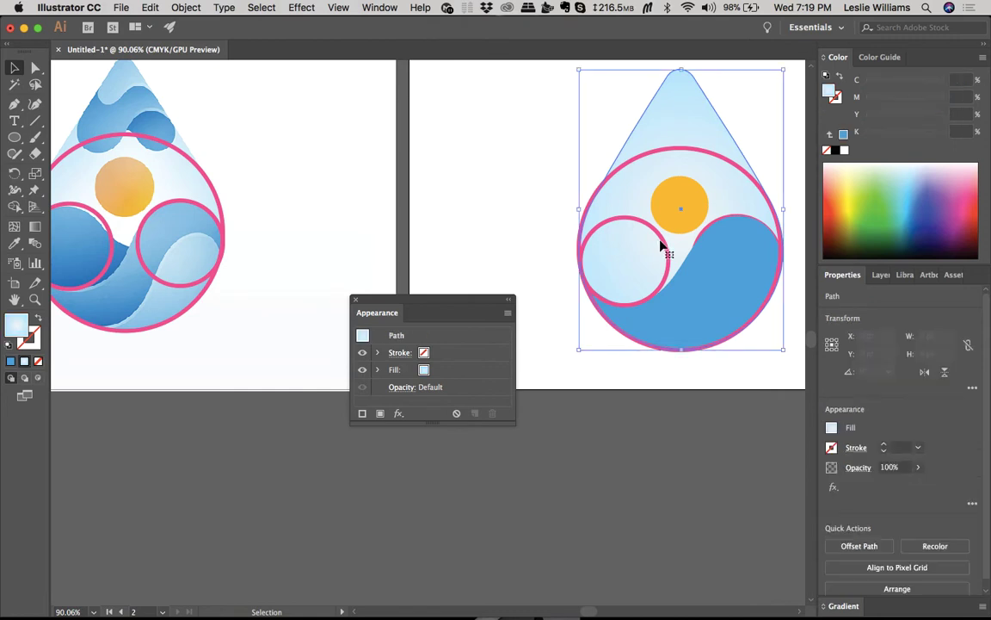
pyautogui.click(737, 214)
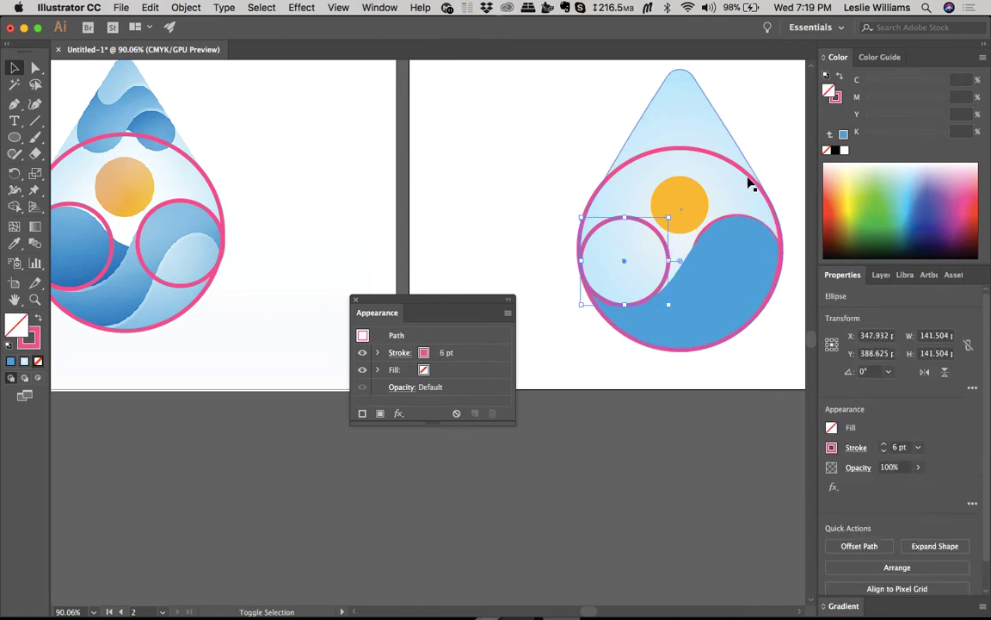
pyautogui.keyDown('shift'); pyautogui.click(703, 224); pyautogui.keyUp('shift')
pyautogui.scroll(3, 704, 226)
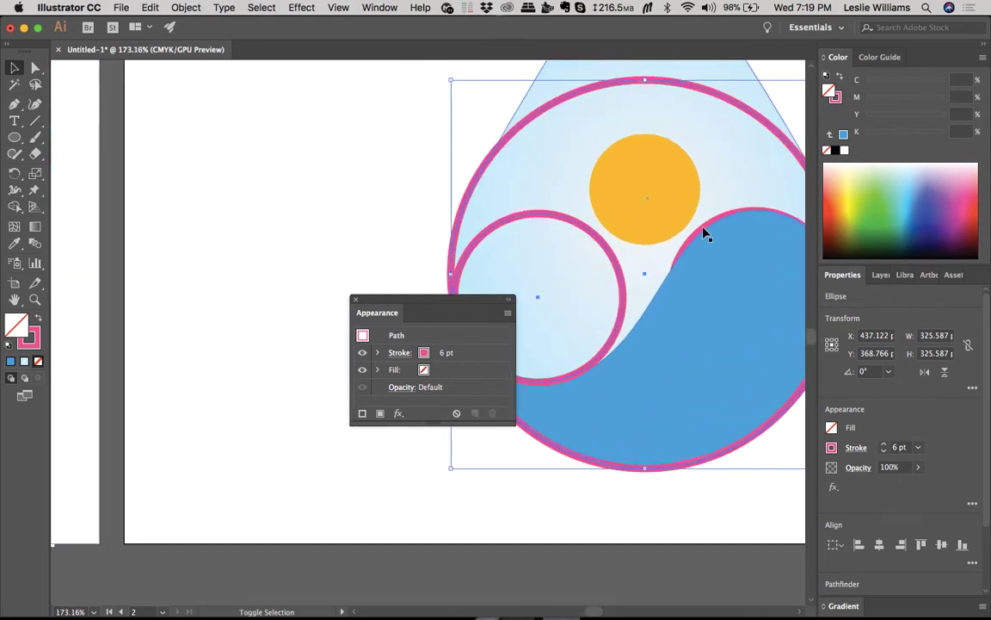
pyautogui.click(735, 296)
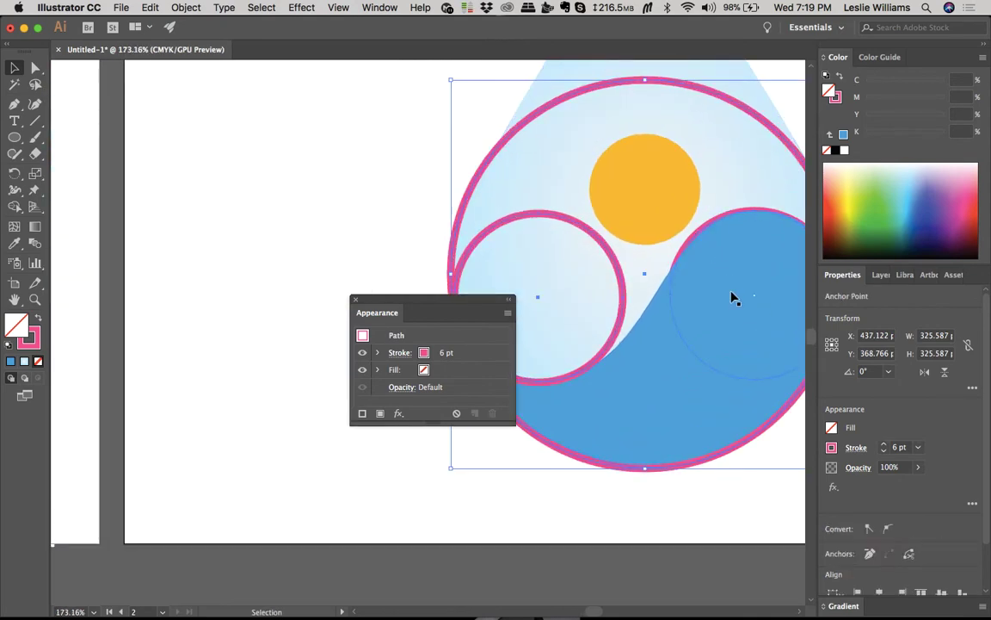
pyautogui.scroll(-4, 734, 317)
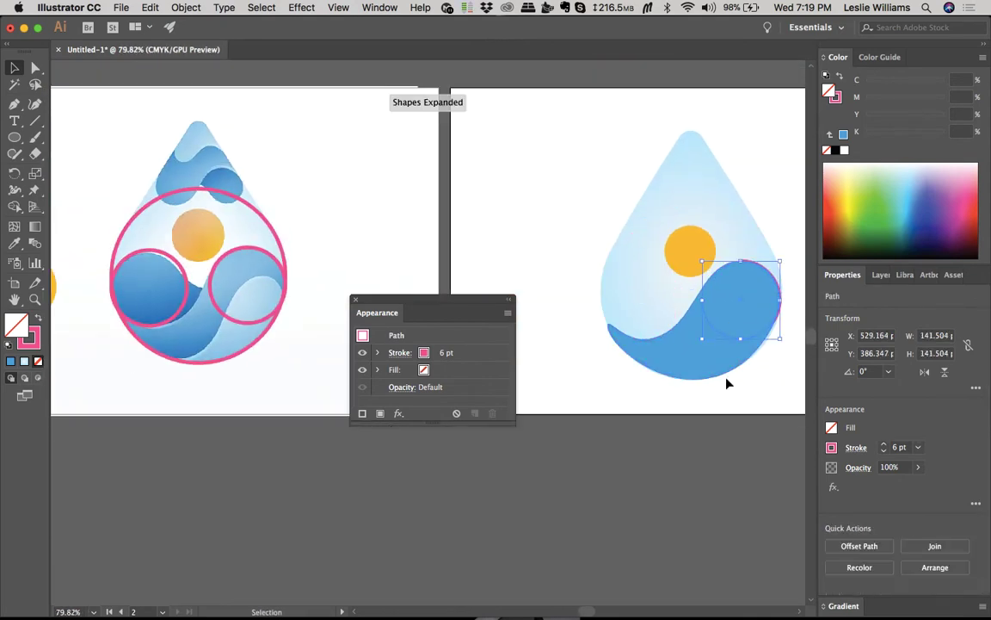
pyautogui.press('v')
pyautogui.click(750, 428)
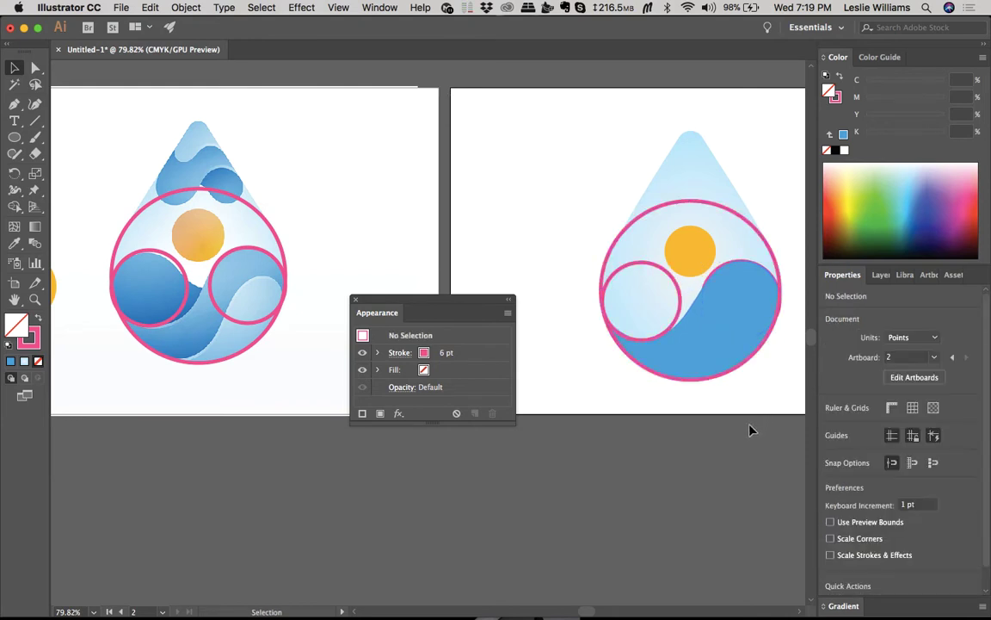
pyautogui.click(754, 222)
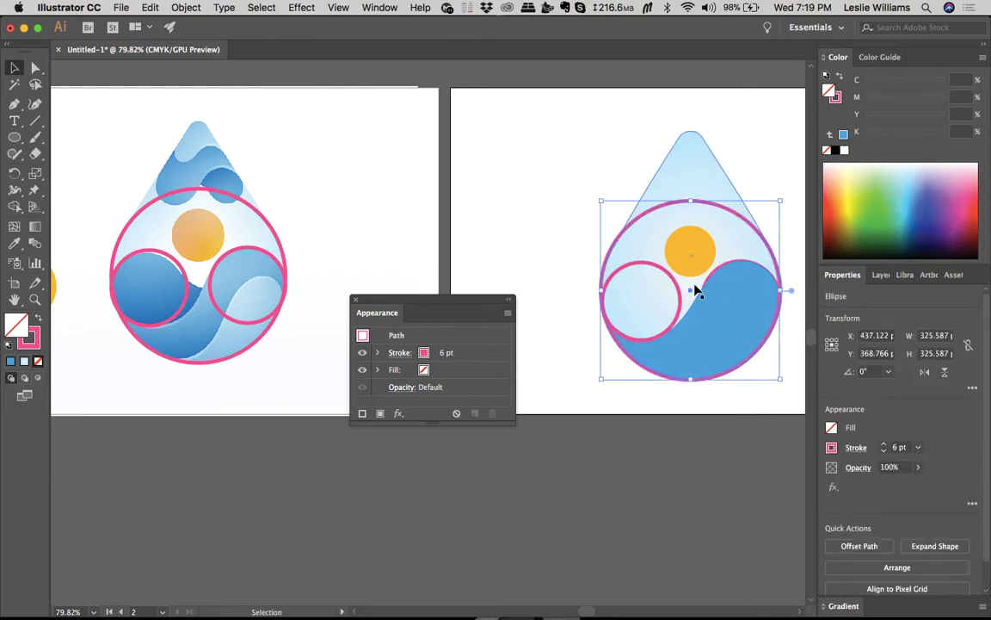
pyautogui.scroll(3, 693, 288)
pyautogui.hscroll(5, 670, 297)
pyautogui.scroll(-1, 670, 297)
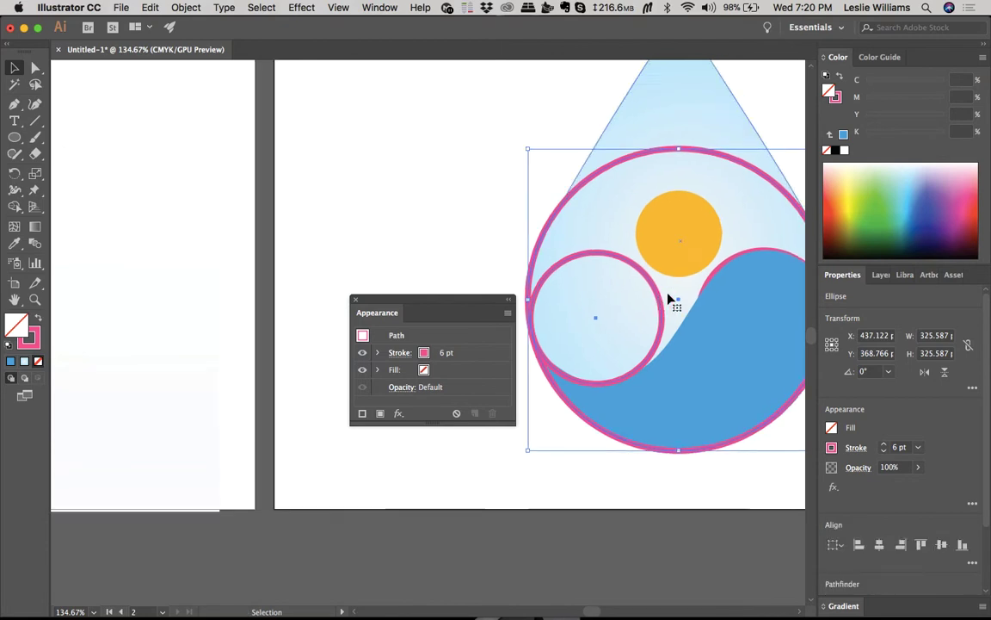
pyautogui.press('a')
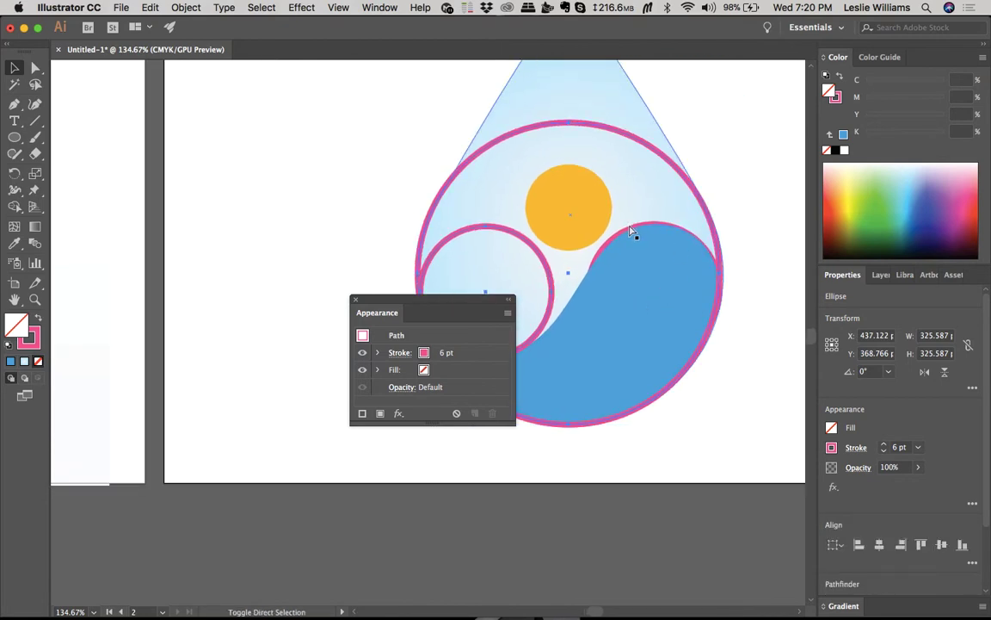
pyautogui.press('v')
pyautogui.scroll(4, 631, 232)
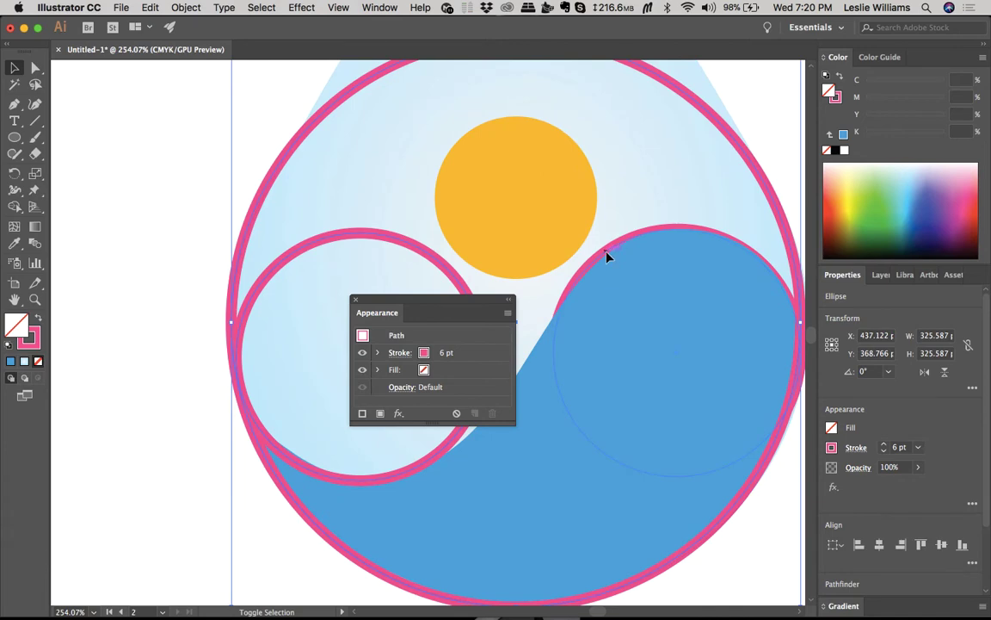
pyautogui.scroll(-8, 608, 255)
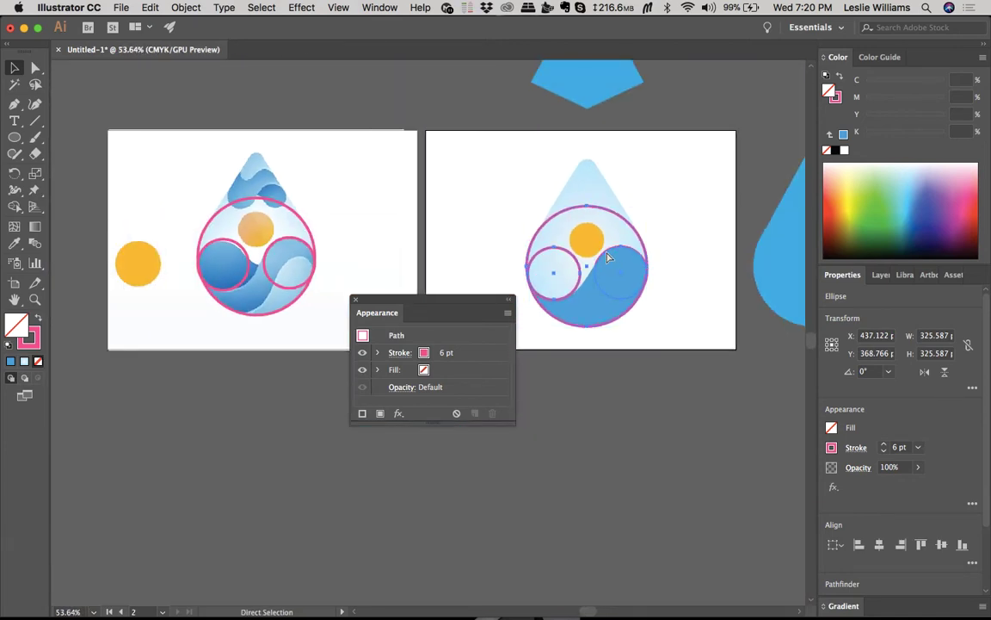
pyautogui.click(685, 375)
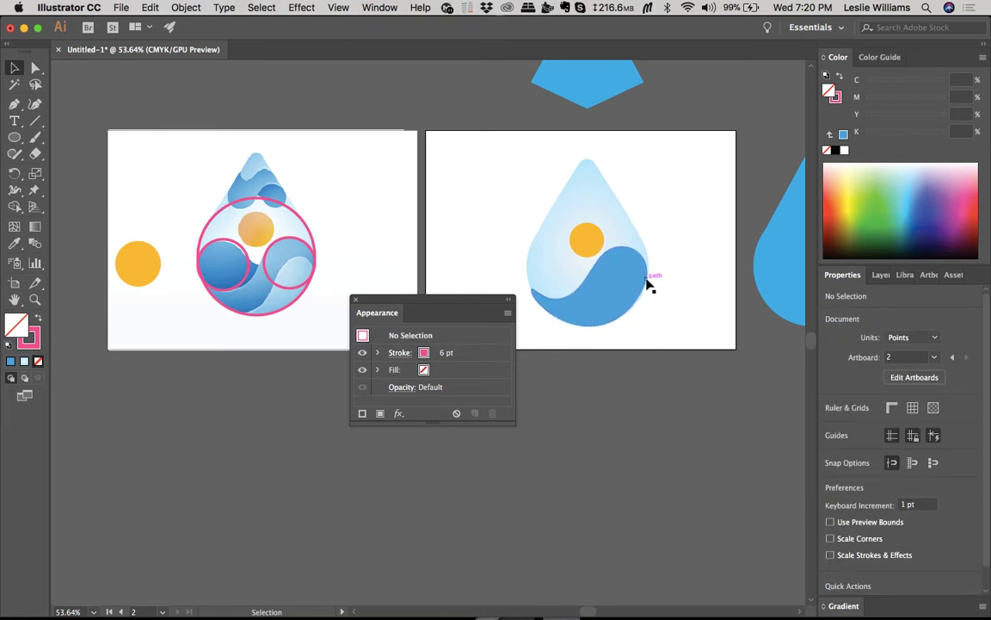
# Step: Widen the blue wave slightly to the right
pyautogui.scroll(5, 646, 282)
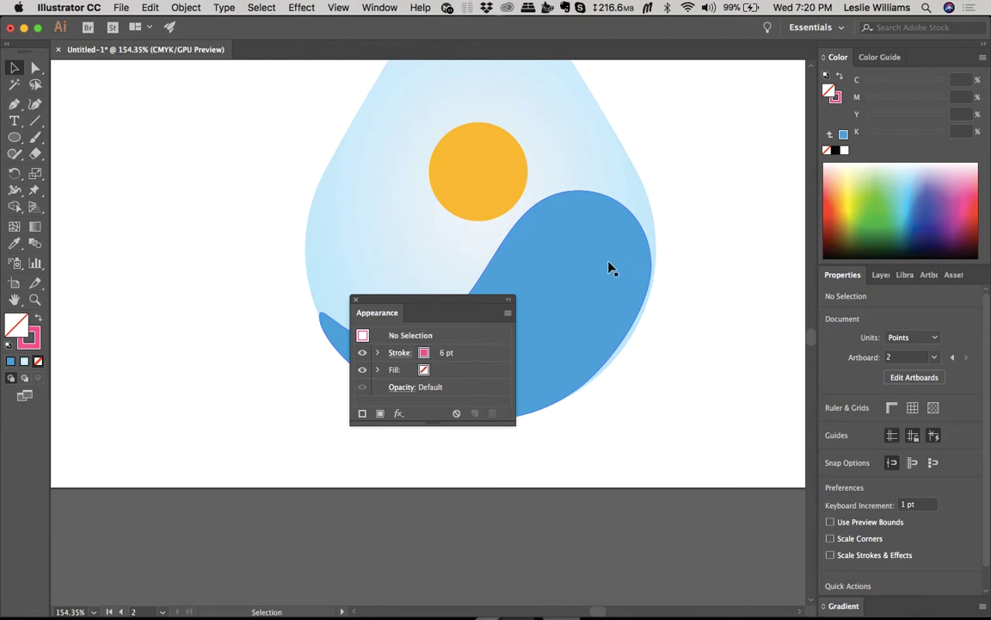
pyautogui.hscroll(-5, 608, 268)
pyautogui.scroll(-2, 609, 267)
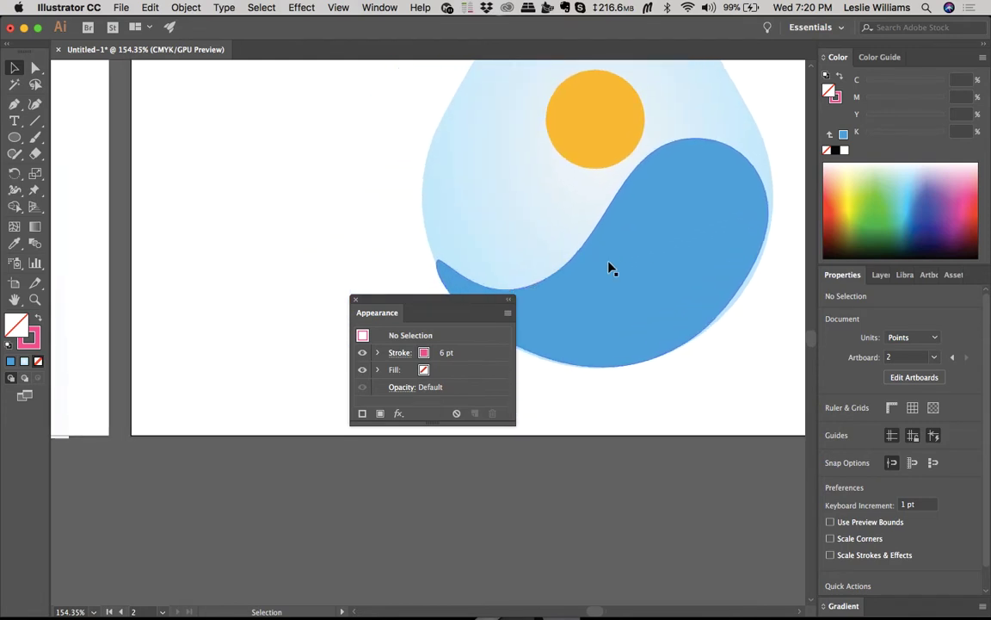
pyautogui.click(720, 258)
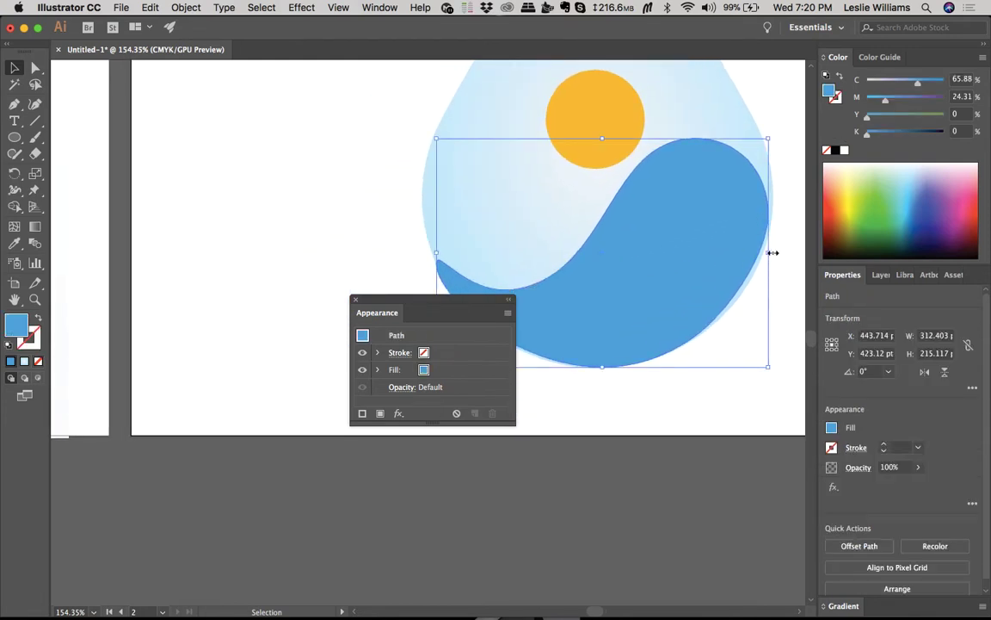
pyautogui.moveTo(772, 255); pyautogui.dragTo(775, 260)
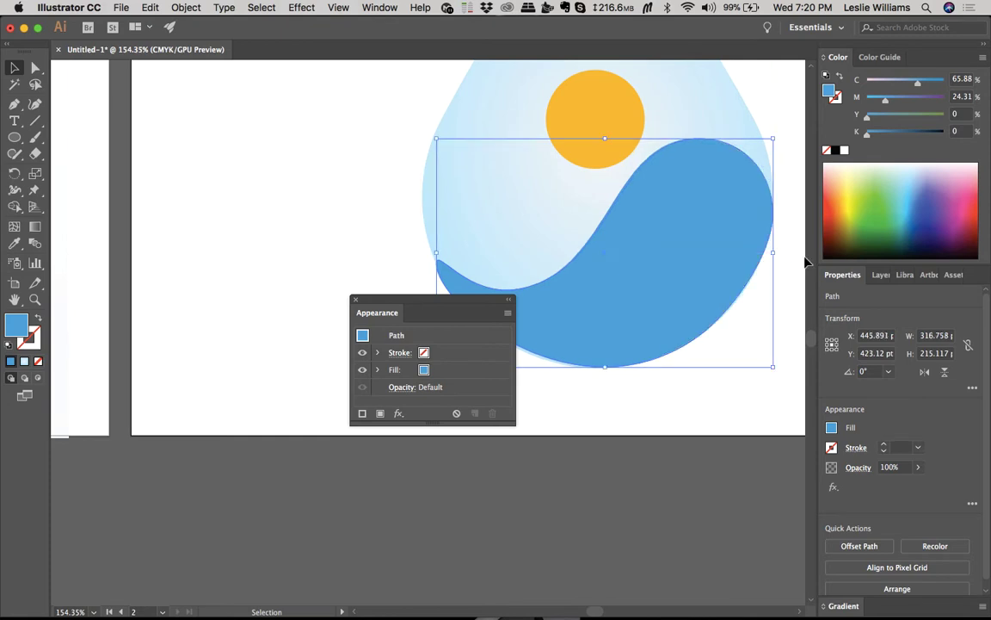
pyautogui.click(793, 253)
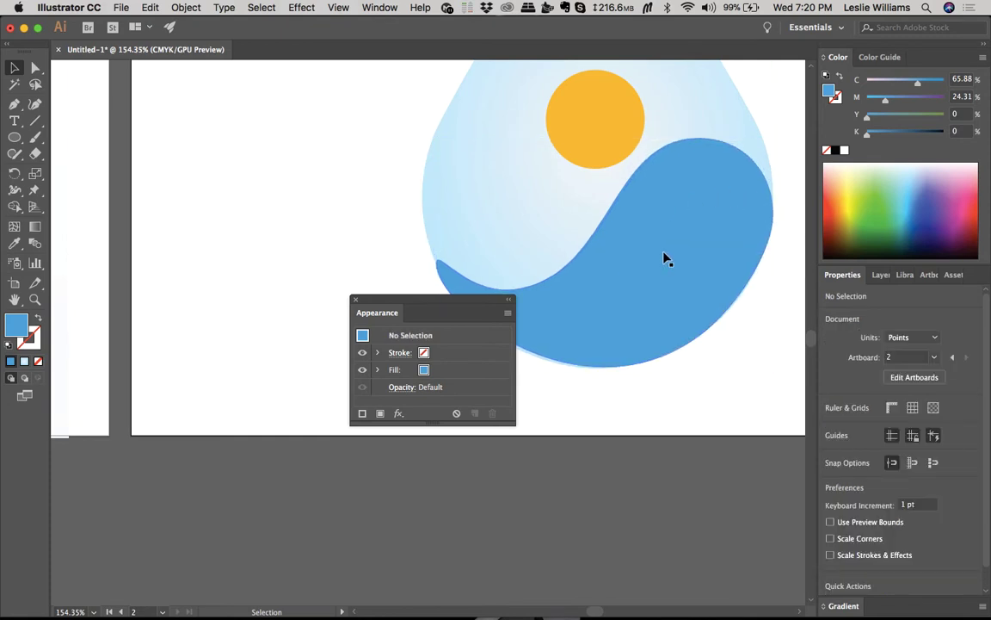
# Step: Reshape the curve of the wave's lower edge with Direct Selection
pyautogui.scroll(5, 668, 245)
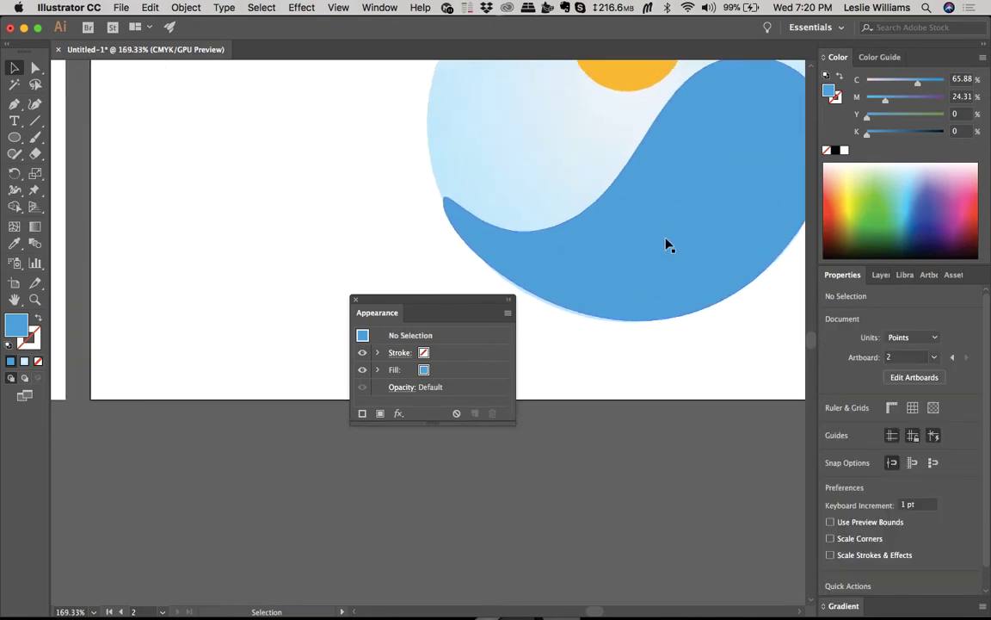
pyautogui.click(668, 244)
pyautogui.press('a')
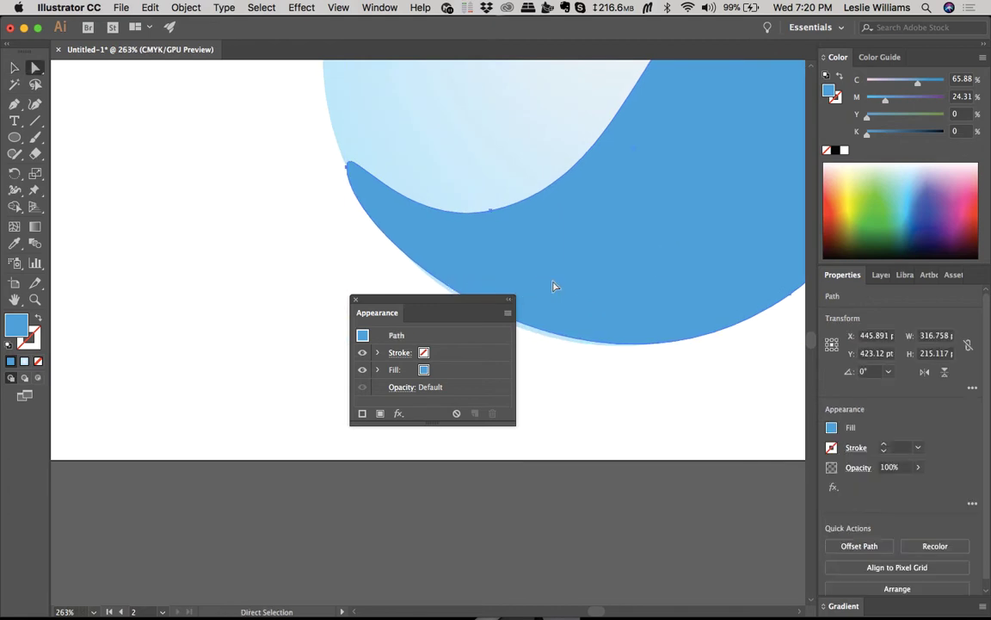
pyautogui.hscroll(-3, 553, 286)
pyautogui.scroll(-1, 553, 286)
pyautogui.hscroll(2, 554, 285)
pyautogui.scroll(-1, 553, 285)
pyautogui.click(458, 127)
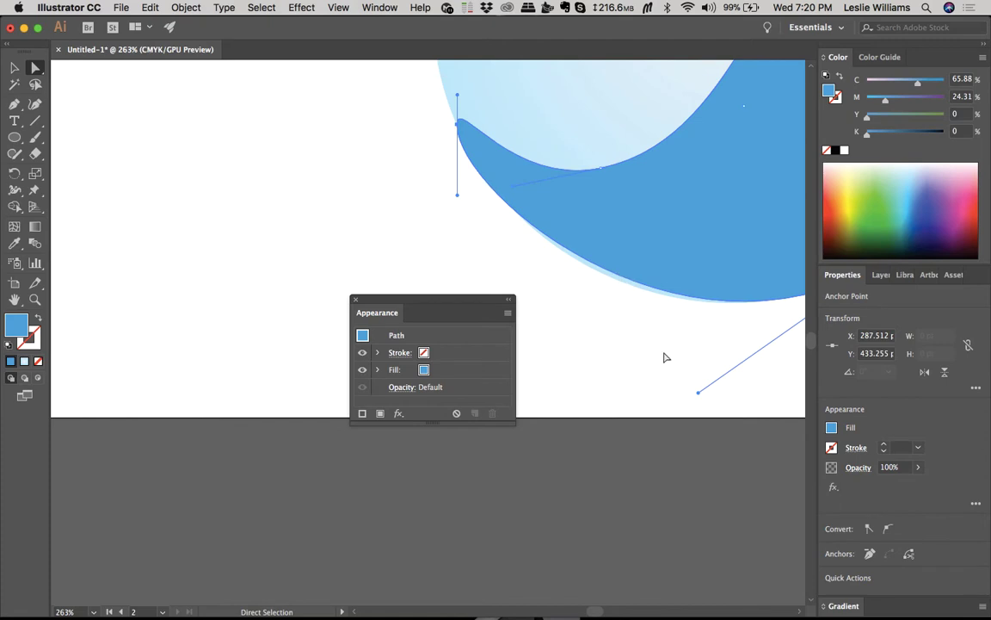
pyautogui.hscroll(2, 663, 353)
pyautogui.scroll(-1, 663, 354)
pyautogui.hscroll(4, 663, 354)
pyautogui.scroll(-1, 663, 354)
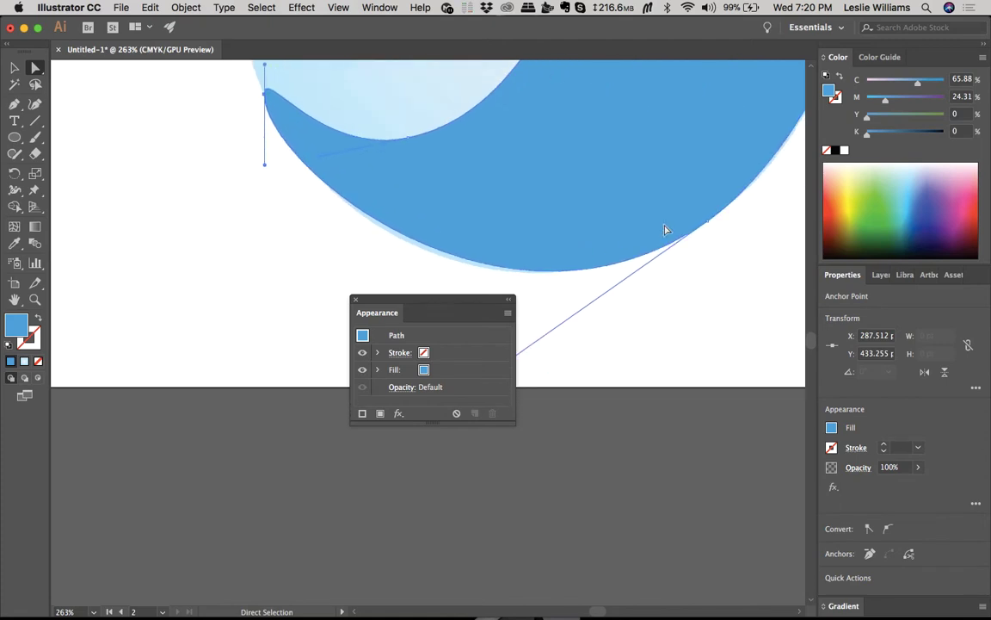
pyautogui.click(709, 227)
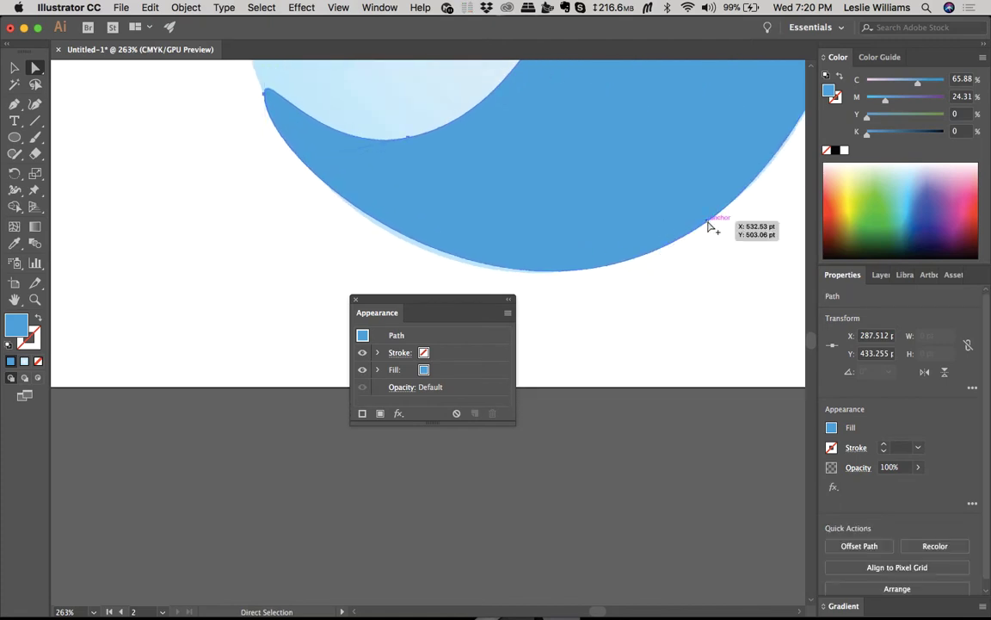
pyautogui.scroll(-3, 637, 221)
pyautogui.hscroll(-2, 637, 221)
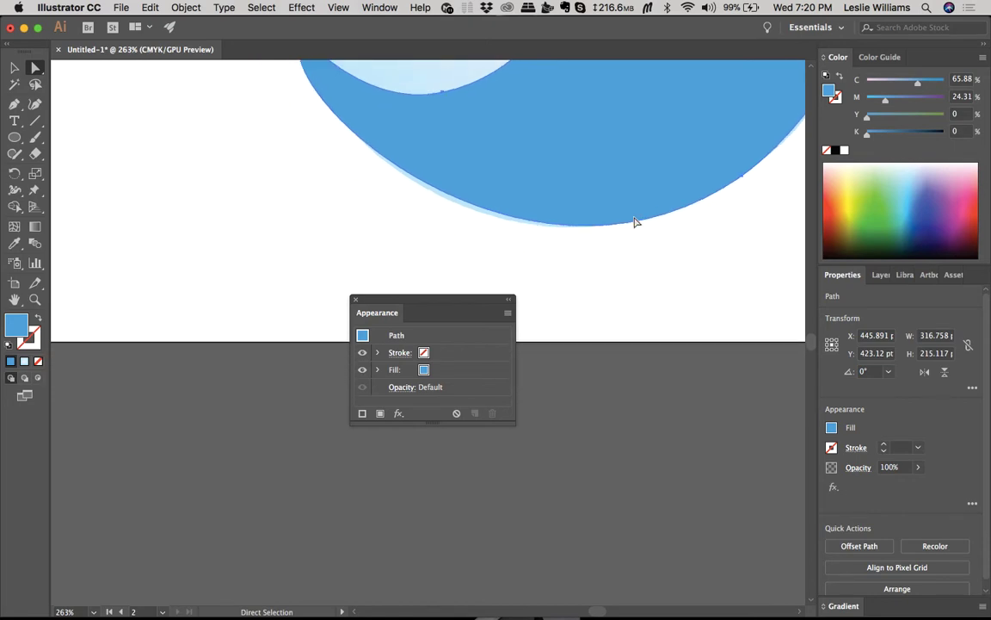
pyautogui.click(743, 179)
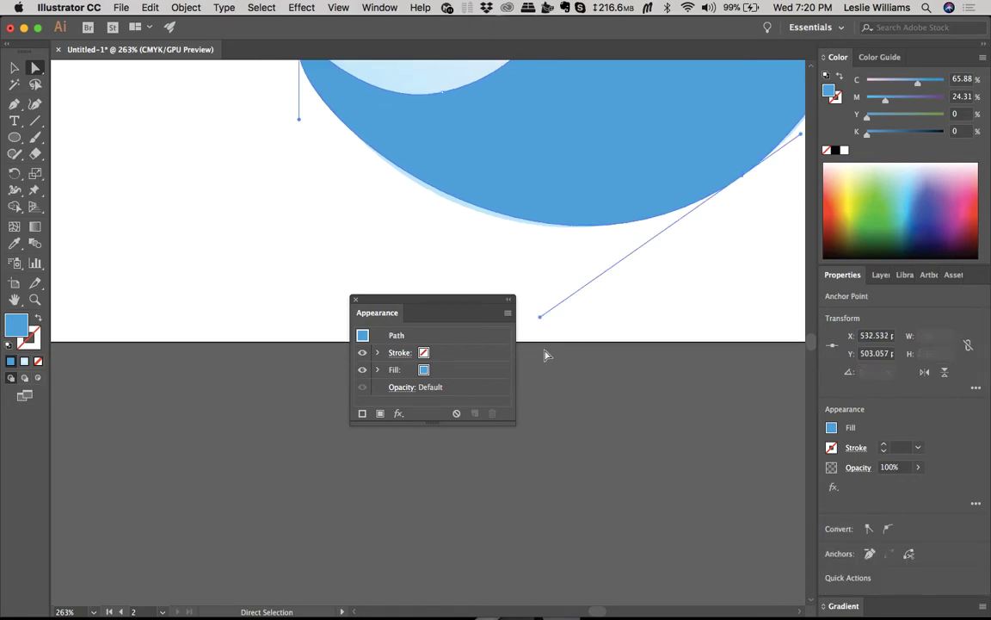
pyautogui.moveTo(541, 321); pyautogui.dragTo(523, 326)
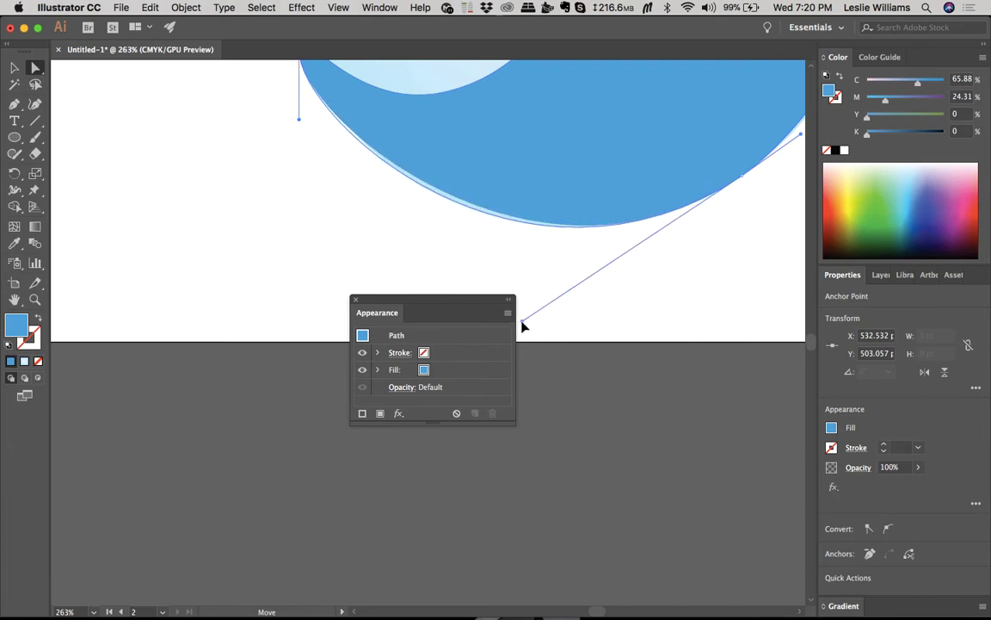
# Step: Bend the curve just below the wave's tip and fine-tune the lower edge
pyautogui.scroll(3, 507, 225)
pyautogui.hscroll(2, 507, 225)
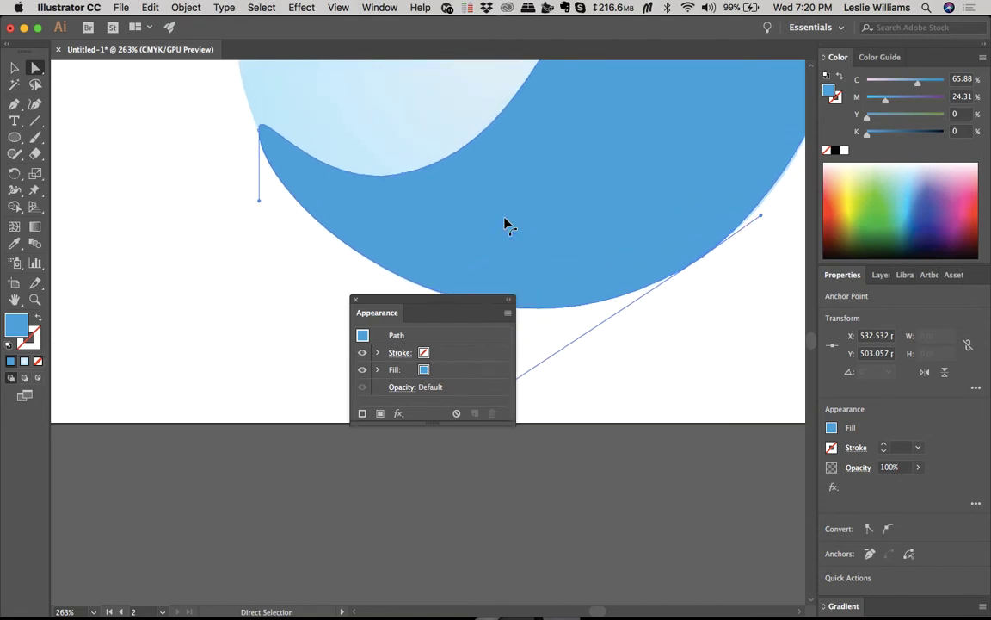
pyautogui.click(259, 130)
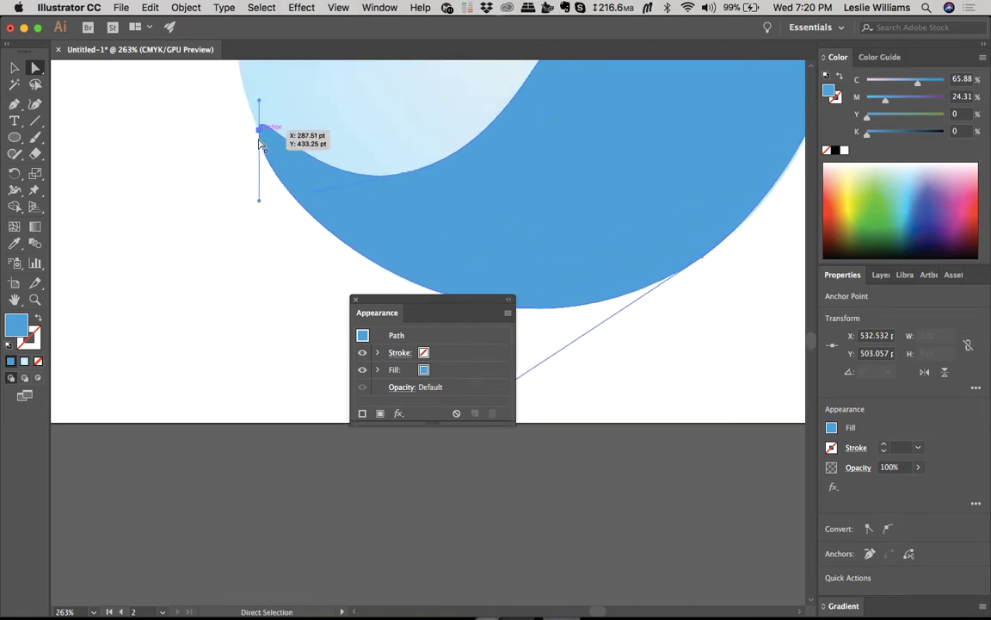
pyautogui.moveTo(258, 204)
pyautogui.mouseDown()
pyautogui.moveTo(275, 201)
pyautogui.moveTo(268, 193)
pyautogui.mouseUp()
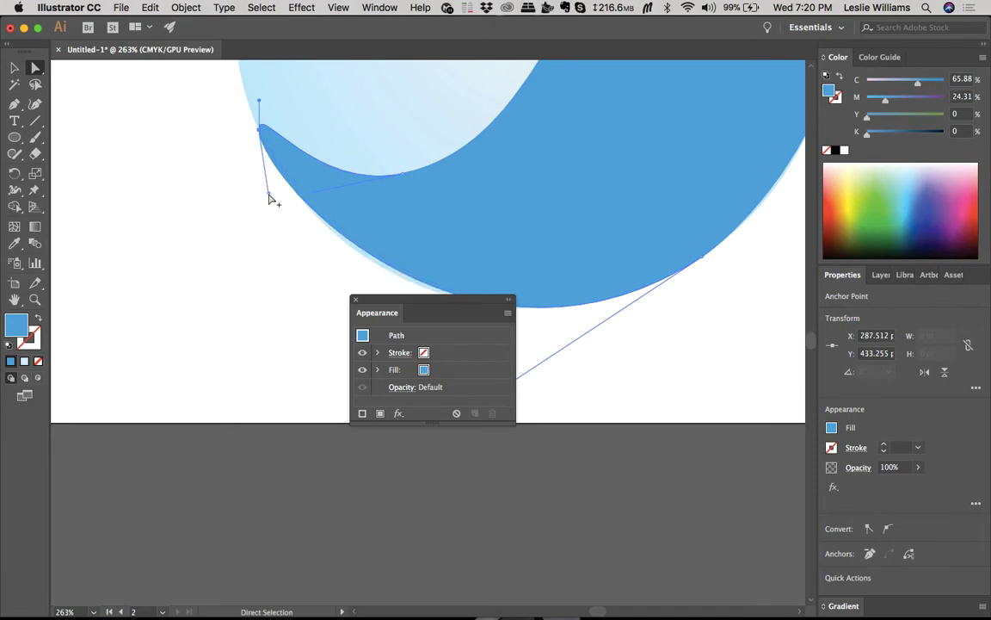
pyautogui.moveTo(268, 198); pyautogui.dragTo(282, 212)
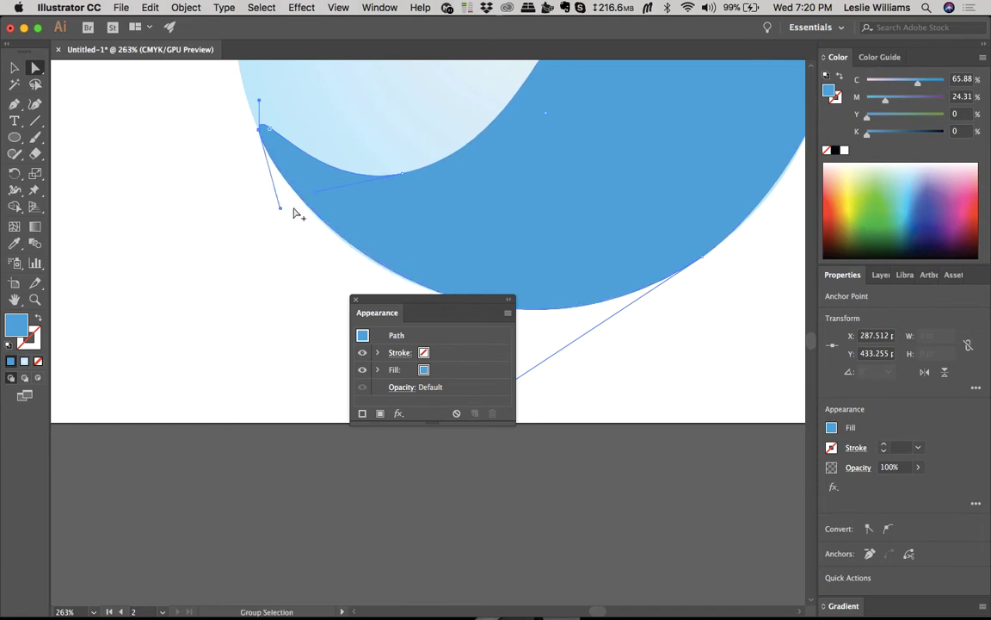
pyautogui.scroll(-3, 307, 215)
pyautogui.hscroll(-3, 307, 214)
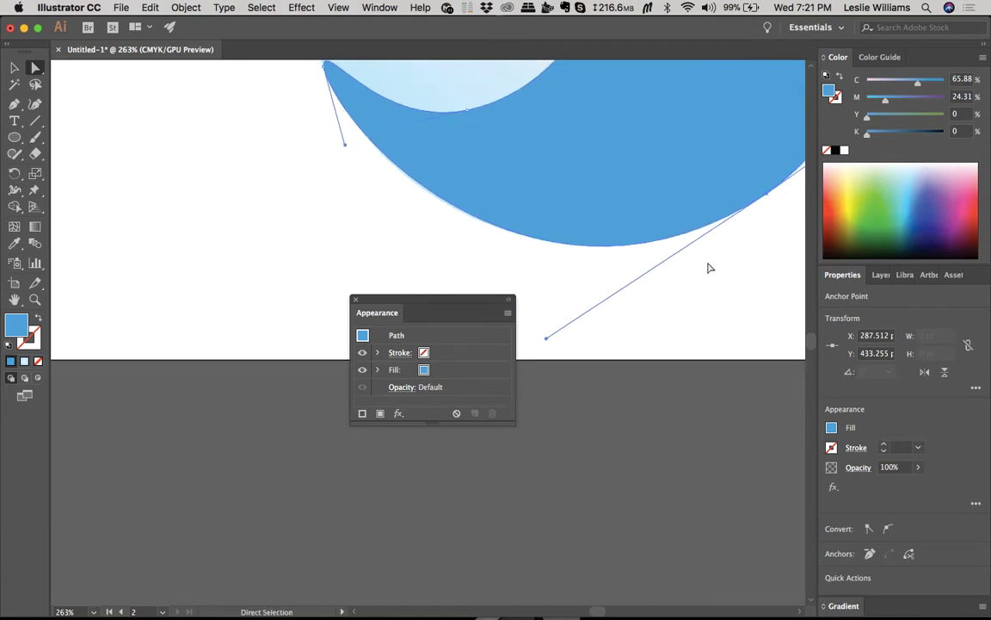
pyautogui.moveTo(549, 338); pyautogui.dragTo(535, 339)
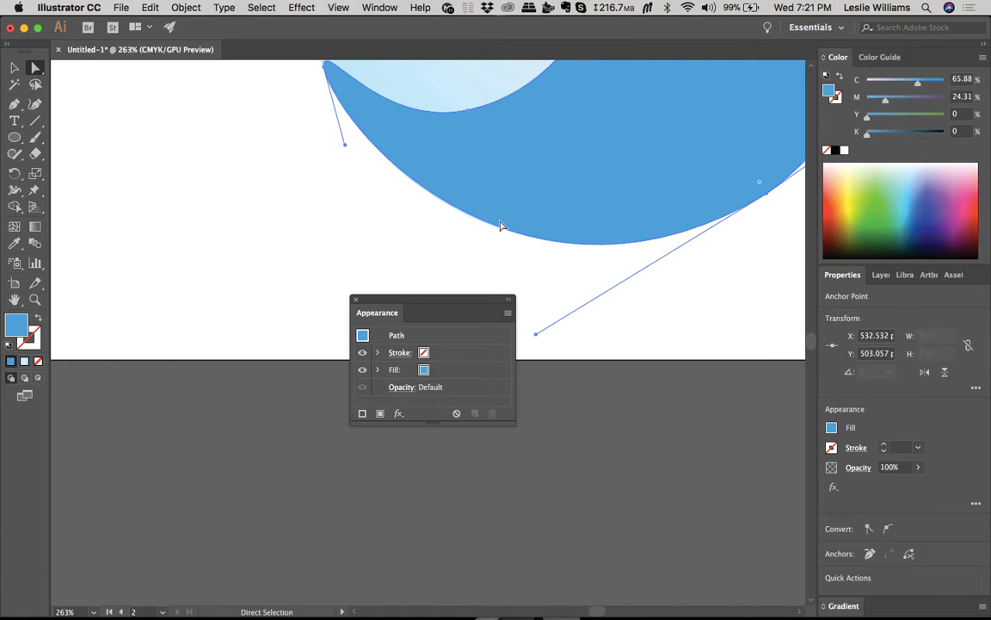
# Step: Match the lower edge to the drop outline and pull a broken handle from the tip
pyautogui.scroll(5, 500, 225)
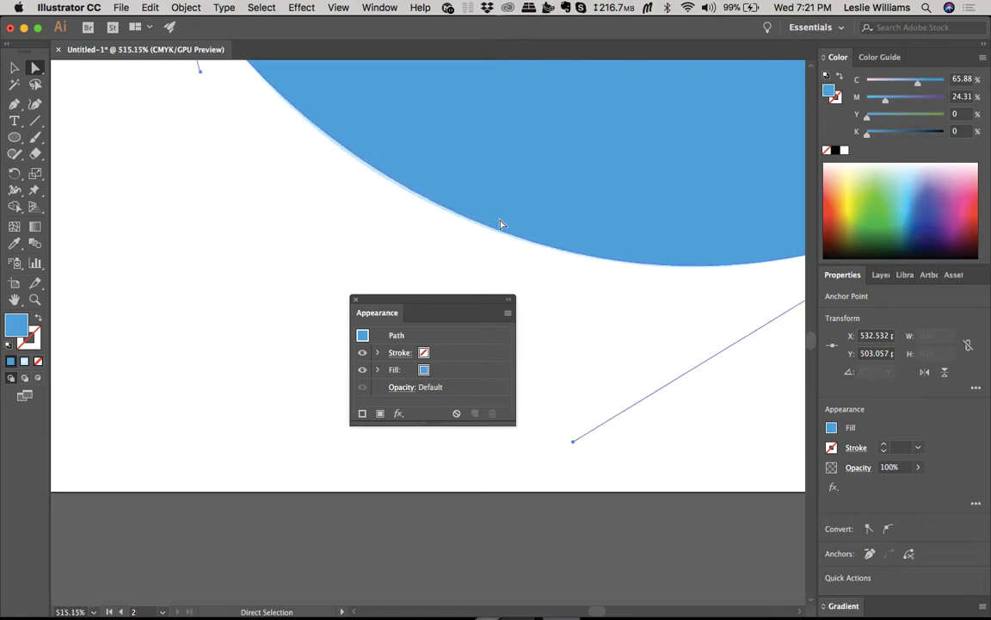
pyautogui.scroll(3, 502, 224)
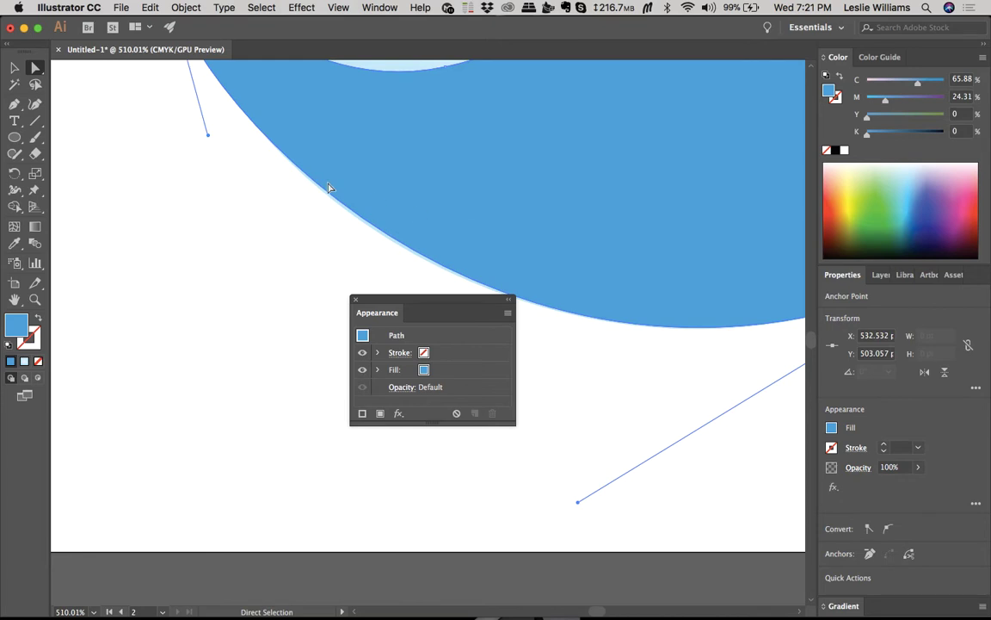
pyautogui.click(207, 136)
pyautogui.moveTo(206, 140); pyautogui.dragTo(209, 146)
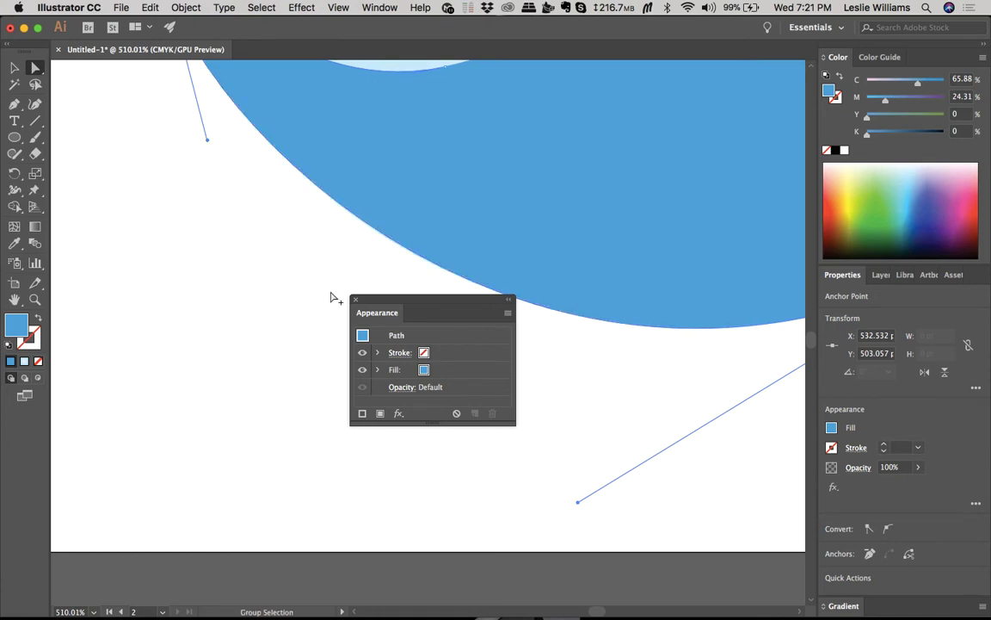
pyautogui.scroll(-5, 547, 354)
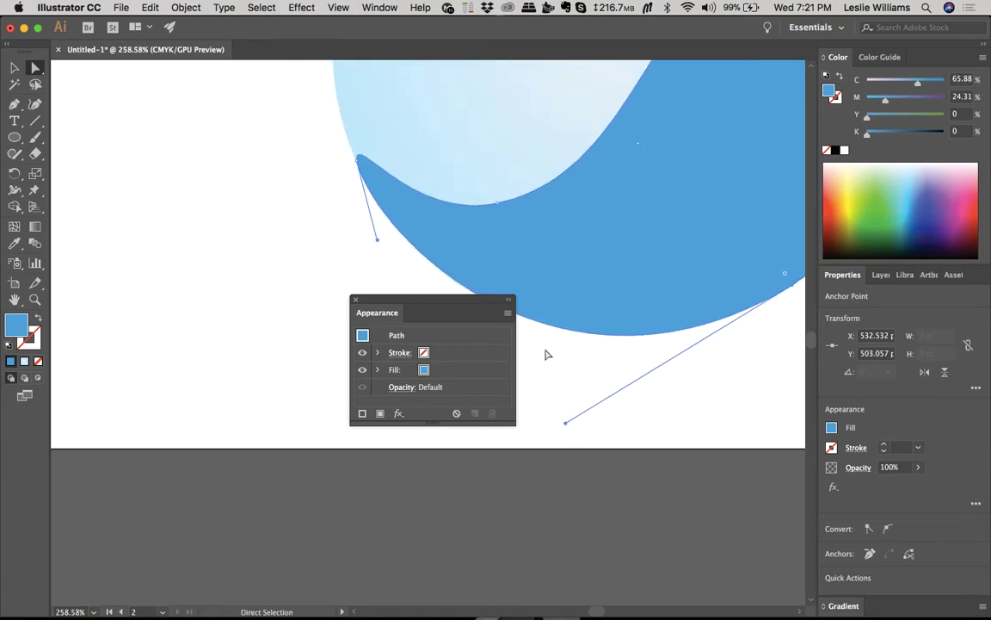
pyautogui.click(357, 158)
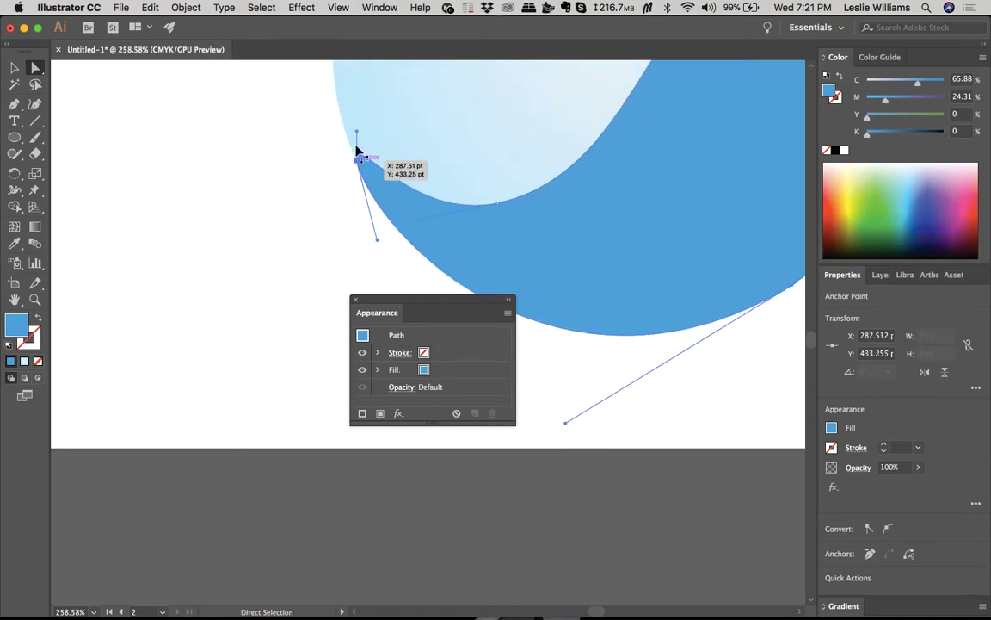
pyautogui.press('alt')
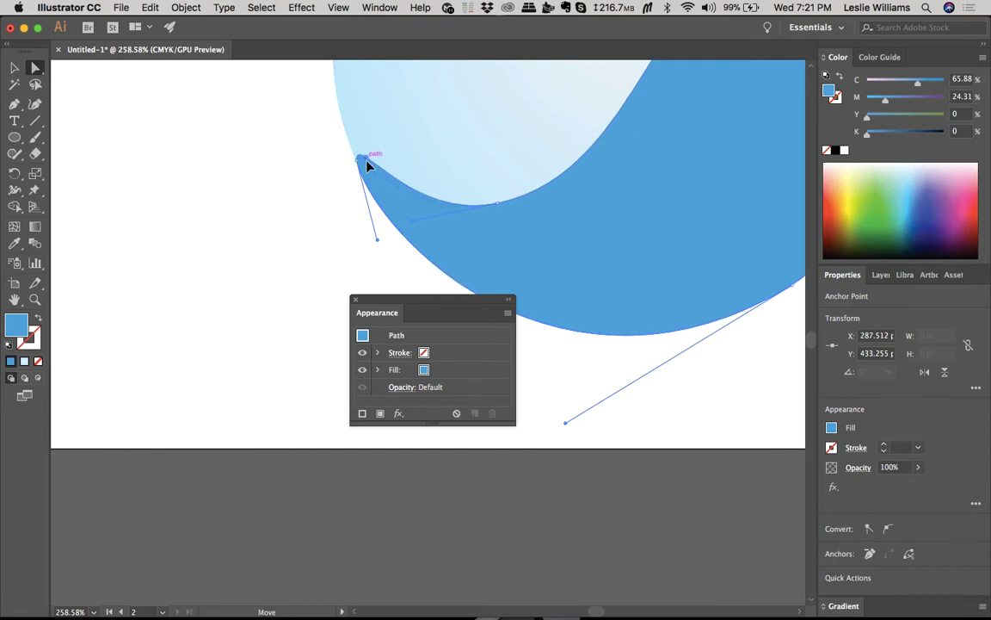
pyautogui.moveTo(358, 161); pyautogui.dragTo(369, 159)
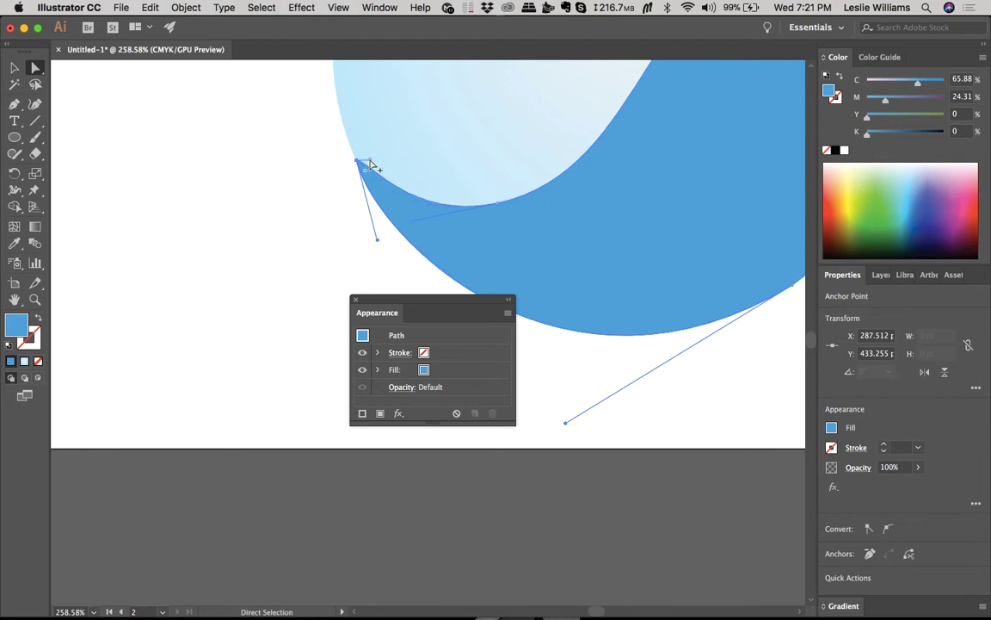
pyautogui.click(330, 242)
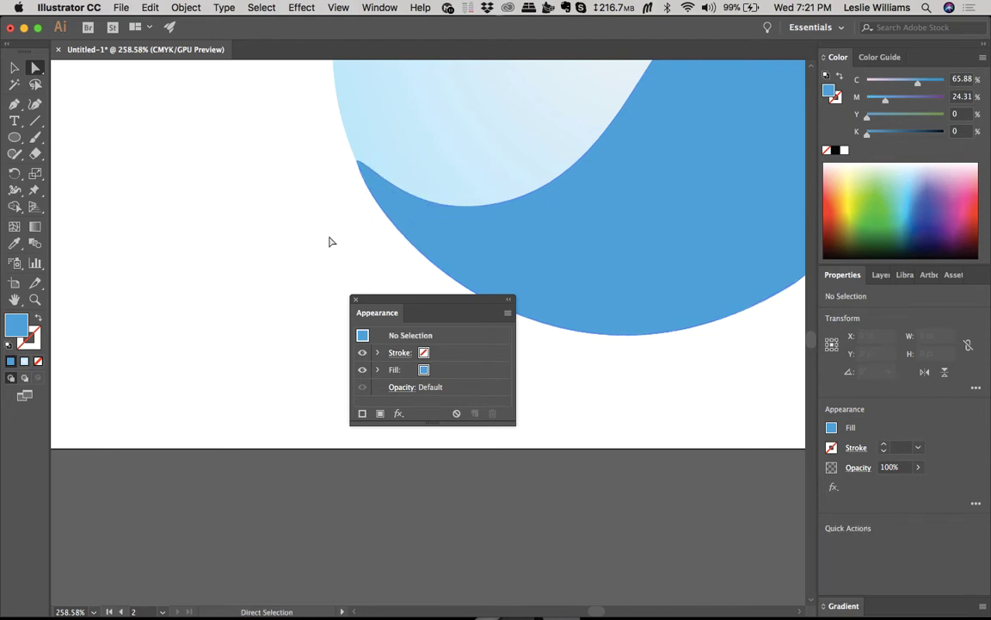
# Step: Lengthen the right anchor's lower handle so the wave's right edge hugs the drop outline
pyautogui.scroll(-4, 330, 242)
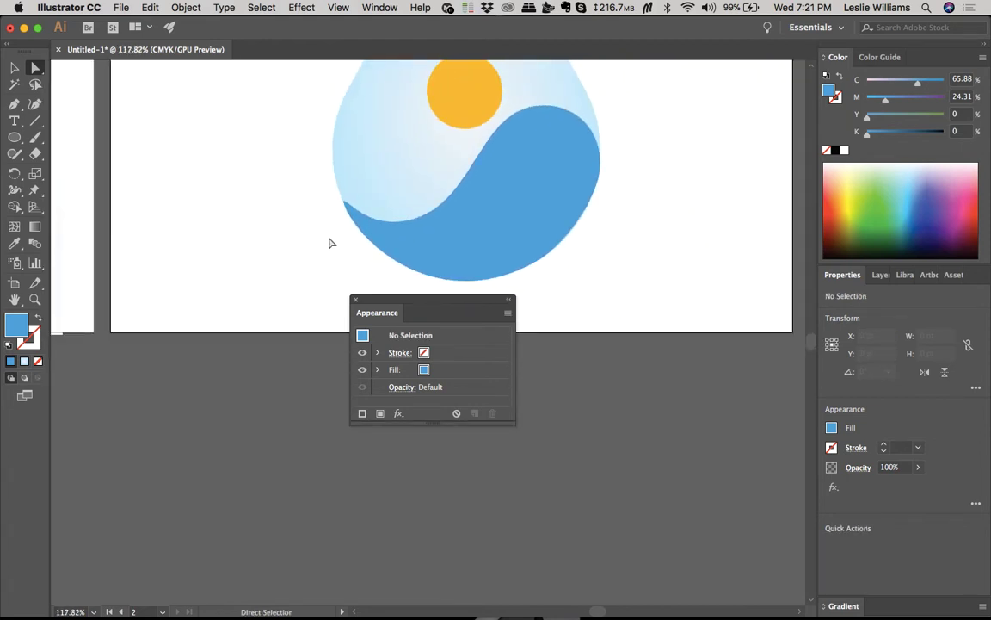
pyautogui.scroll(4, 600, 150)
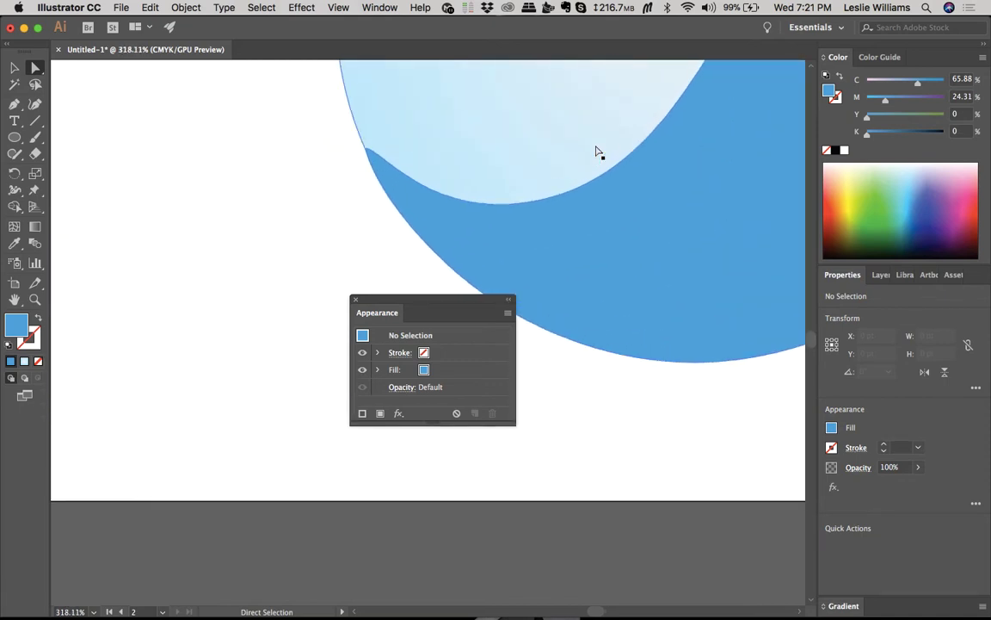
pyautogui.hscroll(5, 600, 150)
pyautogui.scroll(2, 600, 150)
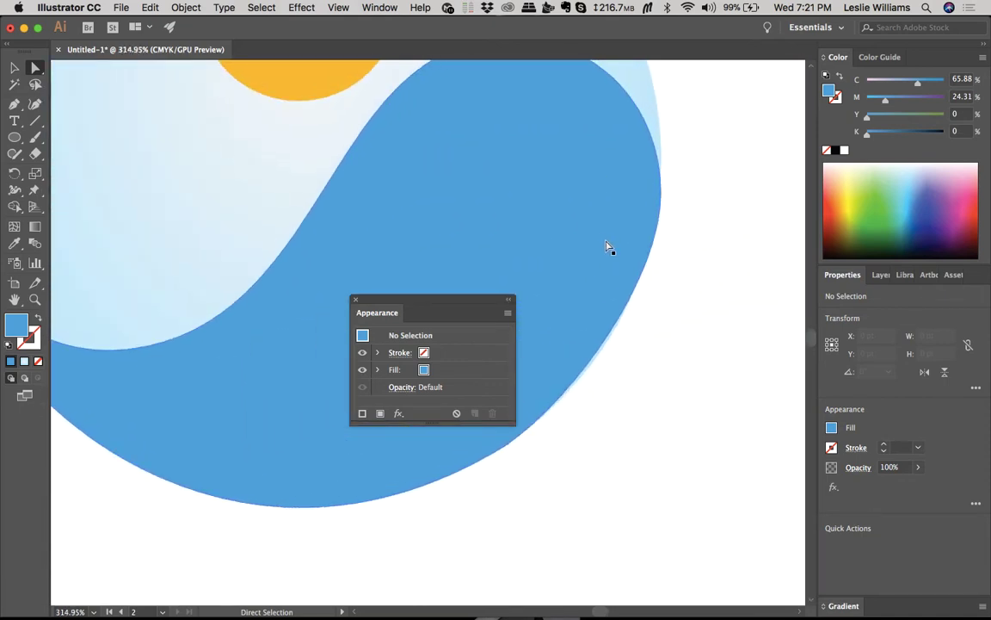
pyautogui.click(611, 243)
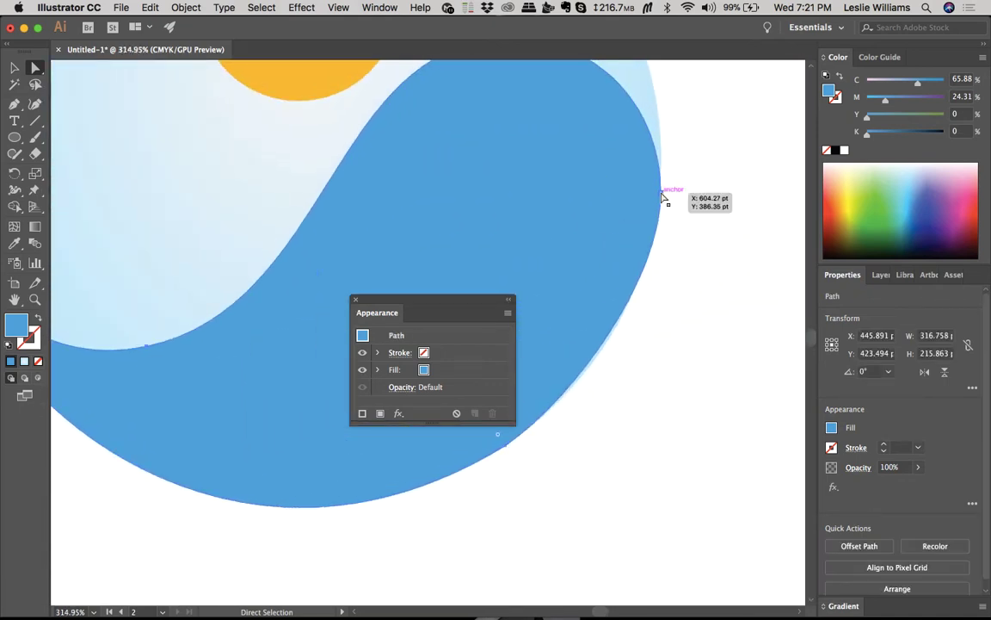
pyautogui.click(663, 197)
pyautogui.moveTo(663, 197); pyautogui.dragTo(662, 193)
pyautogui.scroll(5, 680, 222)
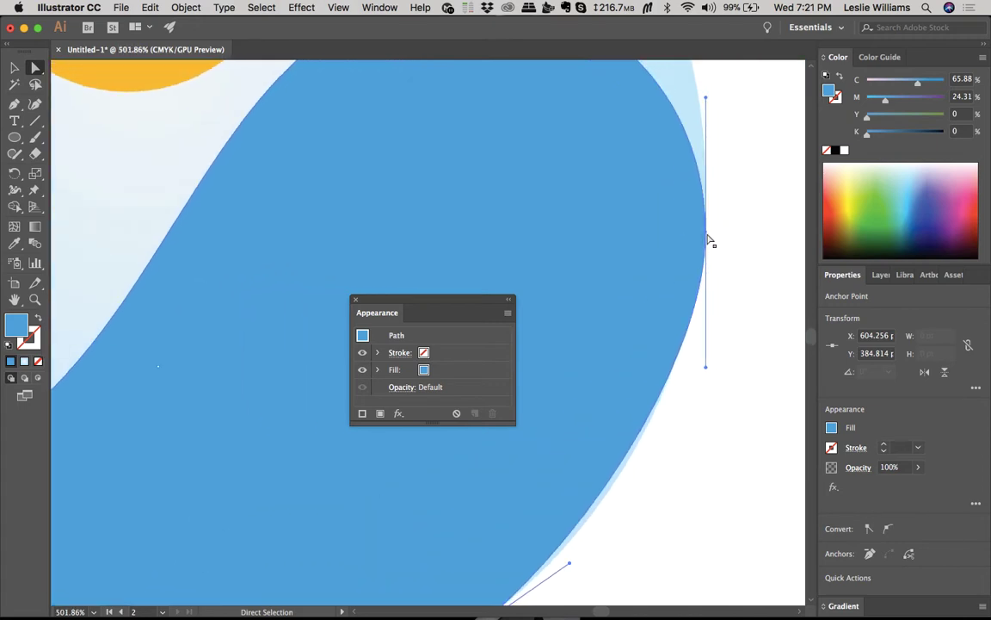
pyautogui.moveTo(705, 233); pyautogui.dragTo(700, 238)
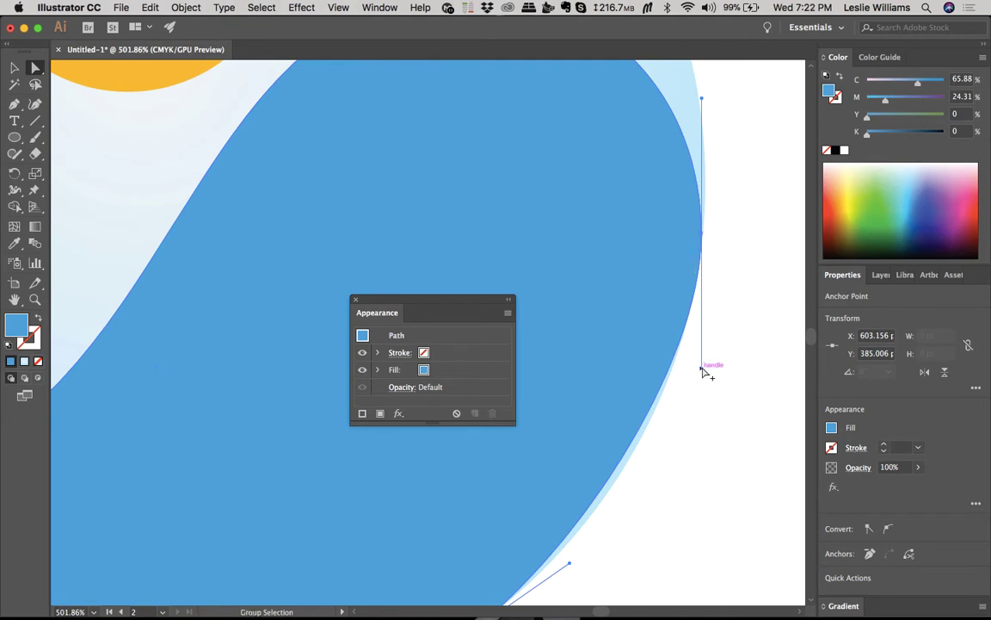
pyautogui.moveTo(703, 370); pyautogui.dragTo(697, 410)
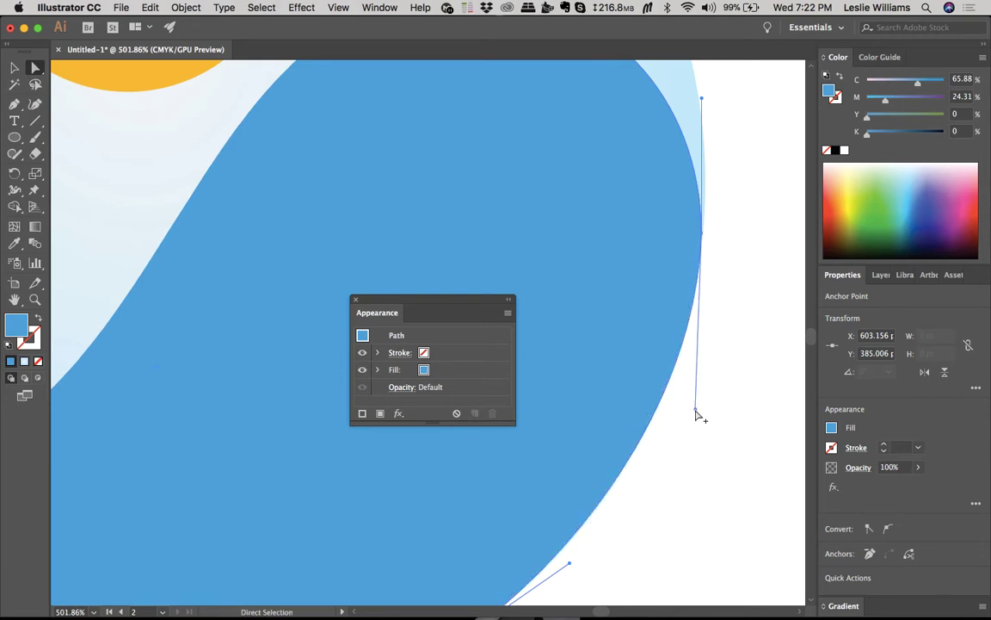
pyautogui.press('super+0')
pyautogui.click(737, 345)
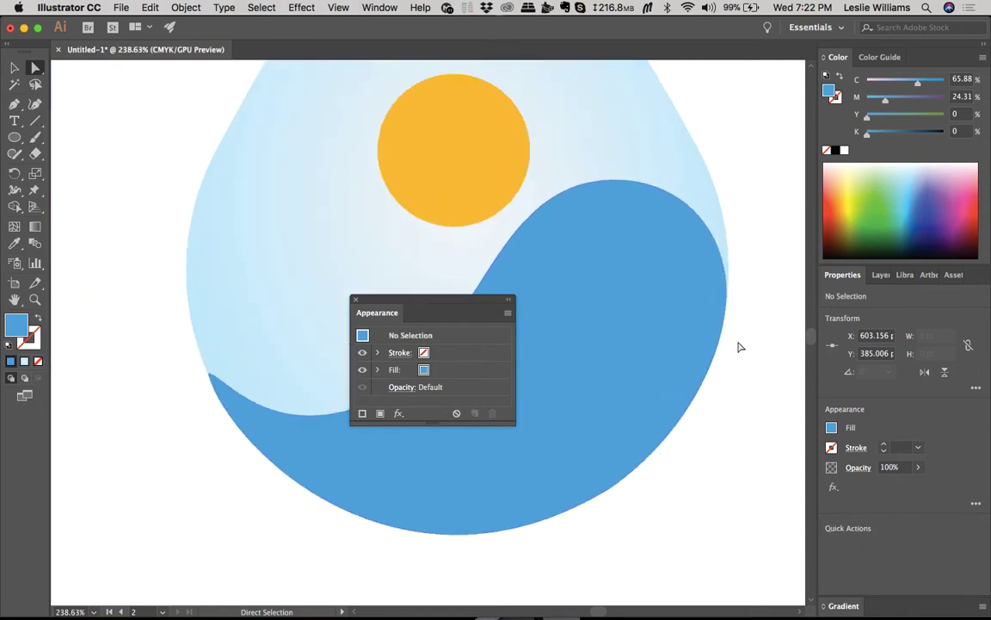
pyautogui.scroll(-5, 737, 345)
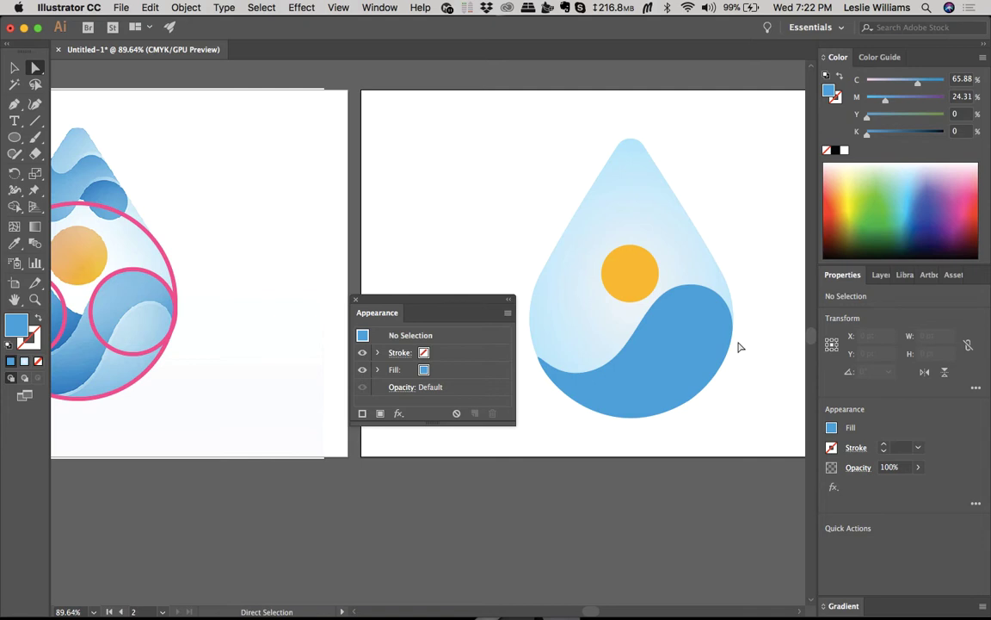
# Step: Paste the copied pink guide circles and drag them over the drop on the right artboard
pyautogui.hscroll(-3, 737, 346)
pyautogui.scroll(-2, 737, 346)
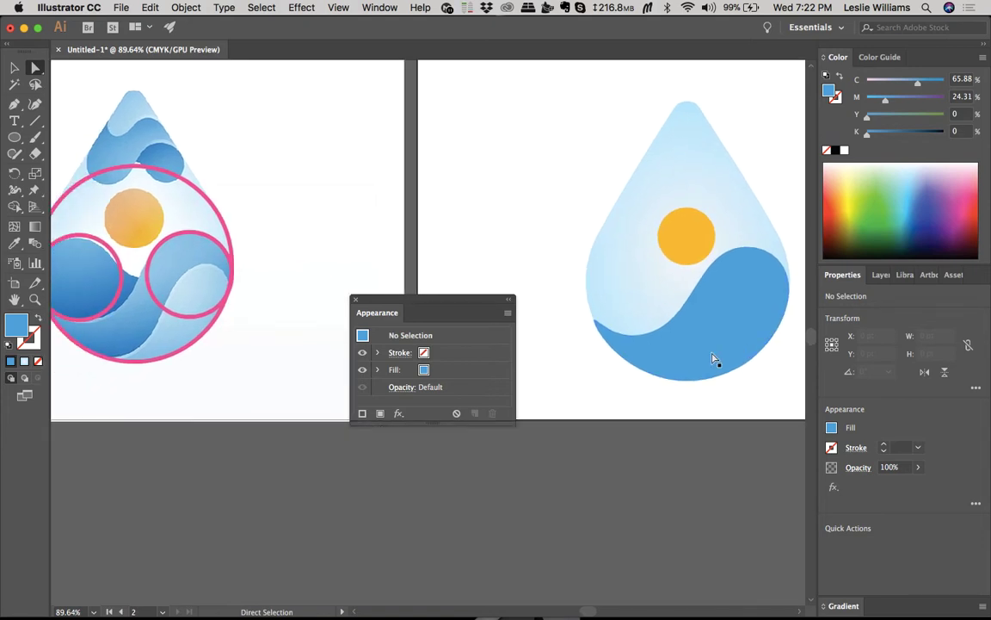
pyautogui.press('super')
pyautogui.press('super+v')
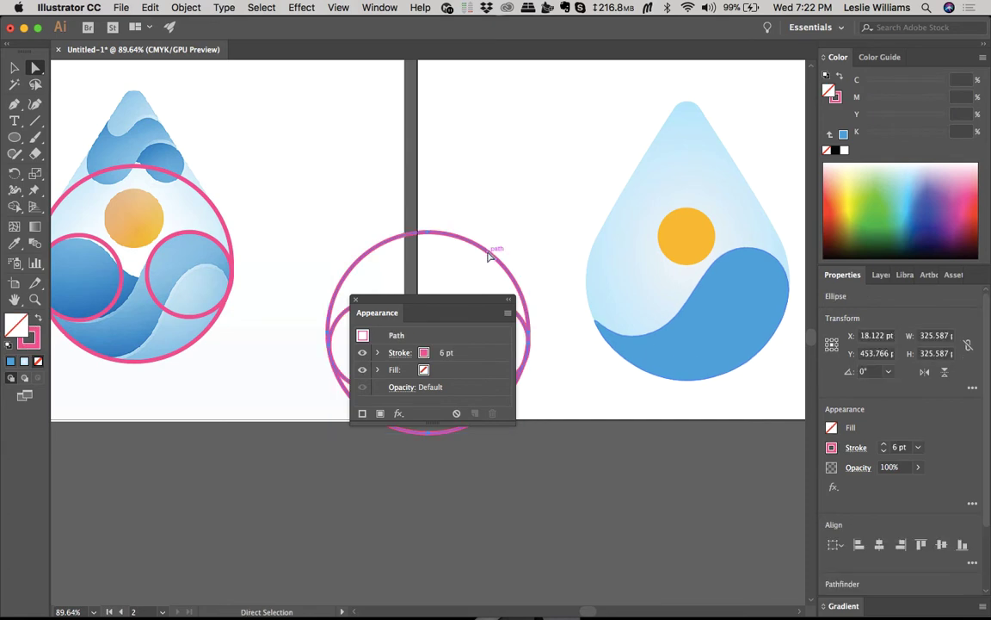
pyautogui.moveTo(488, 255); pyautogui.dragTo(747, 204)
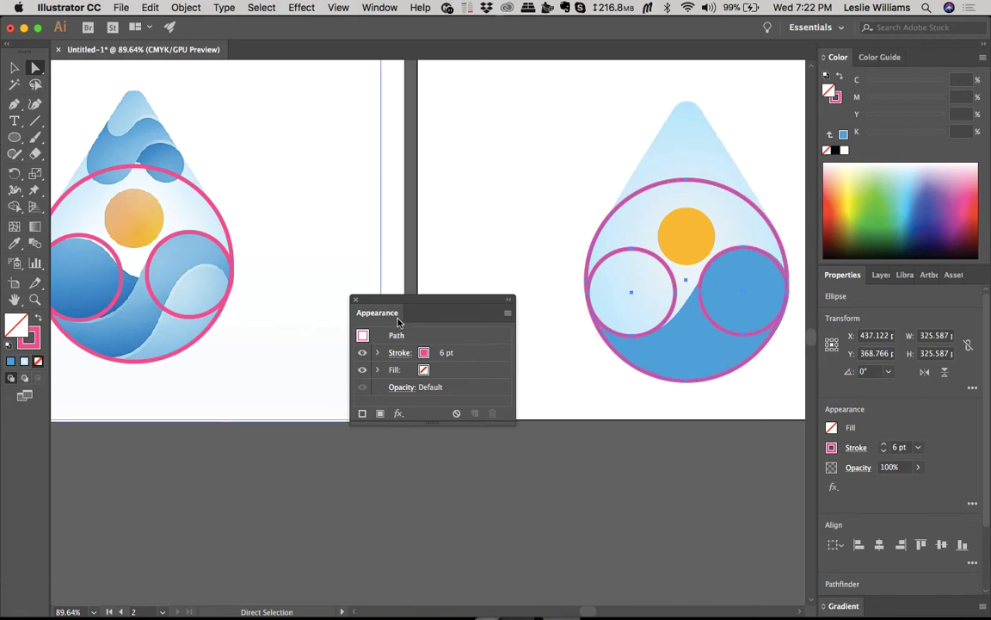
# Step: Cut the left small guide circle and paste it back in front in place
pyautogui.click(550, 327)
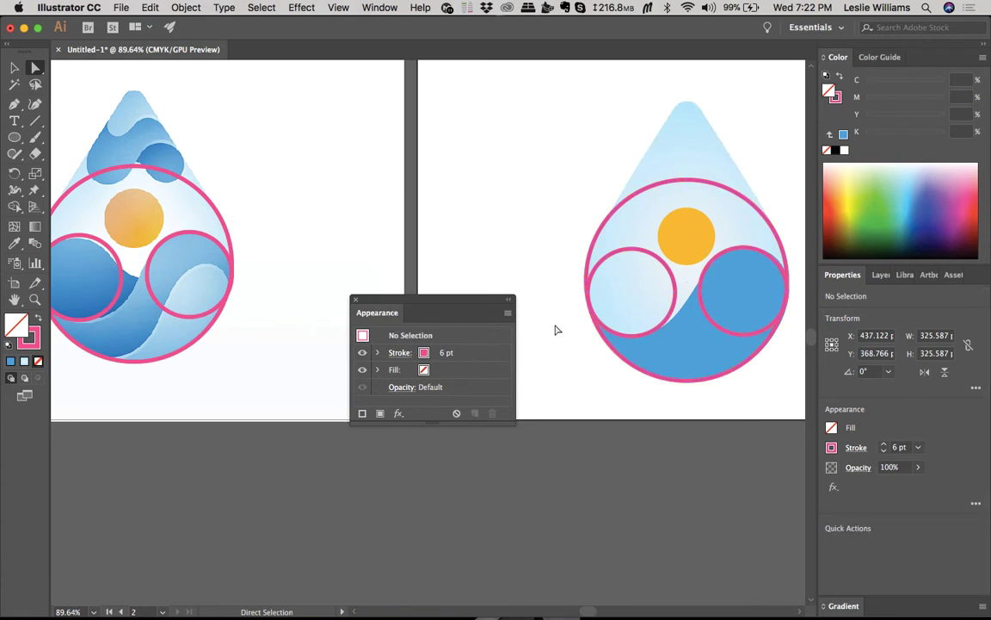
pyautogui.click(672, 272)
pyautogui.click(576, 379)
pyautogui.press('v')
pyautogui.click(668, 272)
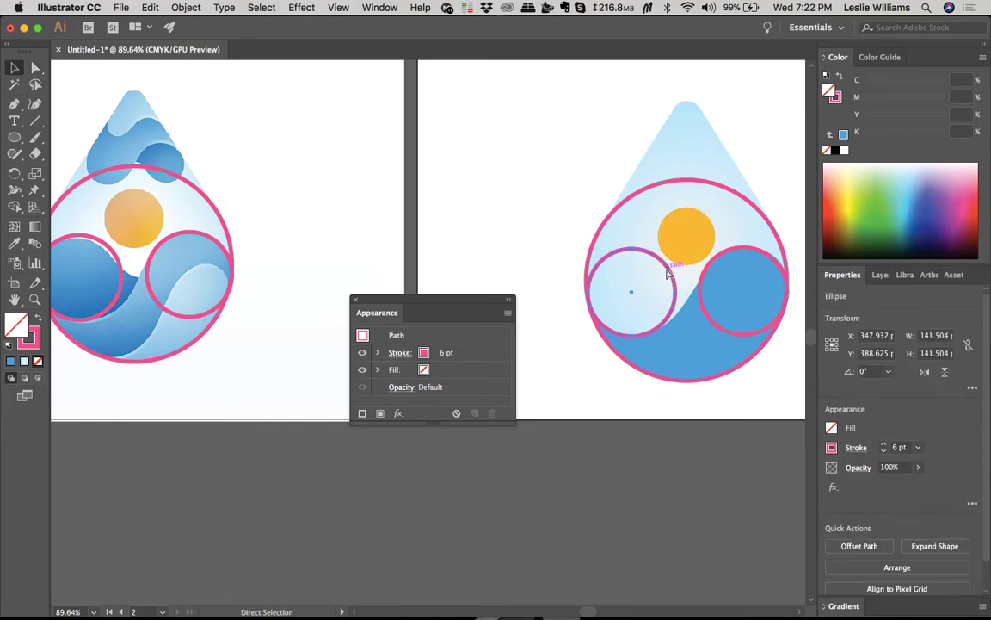
pyautogui.press('super+x')
pyautogui.press('super+f')
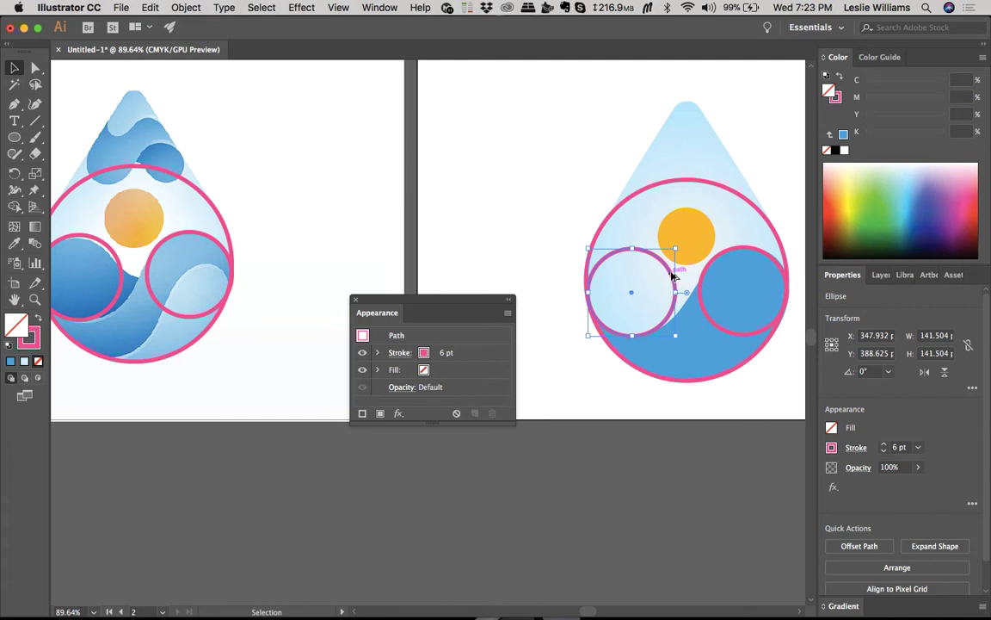
# Step: Nudge the circle 1 pt right and undo an accidental duplicate
pyautogui.press('Right')
pyautogui.keyDown('alt'); pyautogui.moveTo(673, 277); pyautogui.dragTo(514, 239); pyautogui.keyUp('alt')
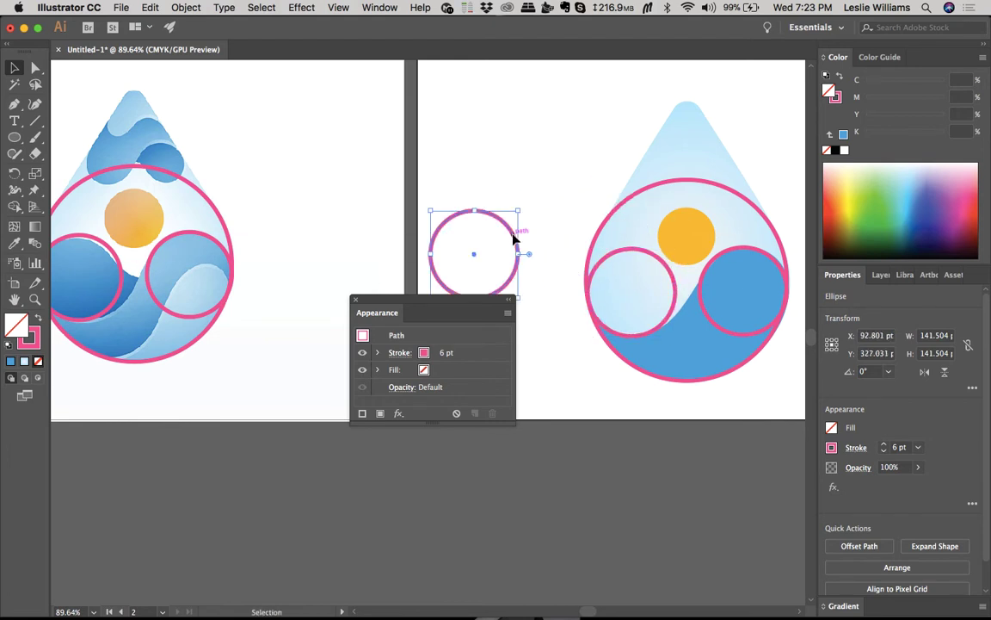
pyautogui.press('a')
pyautogui.press('super+z')
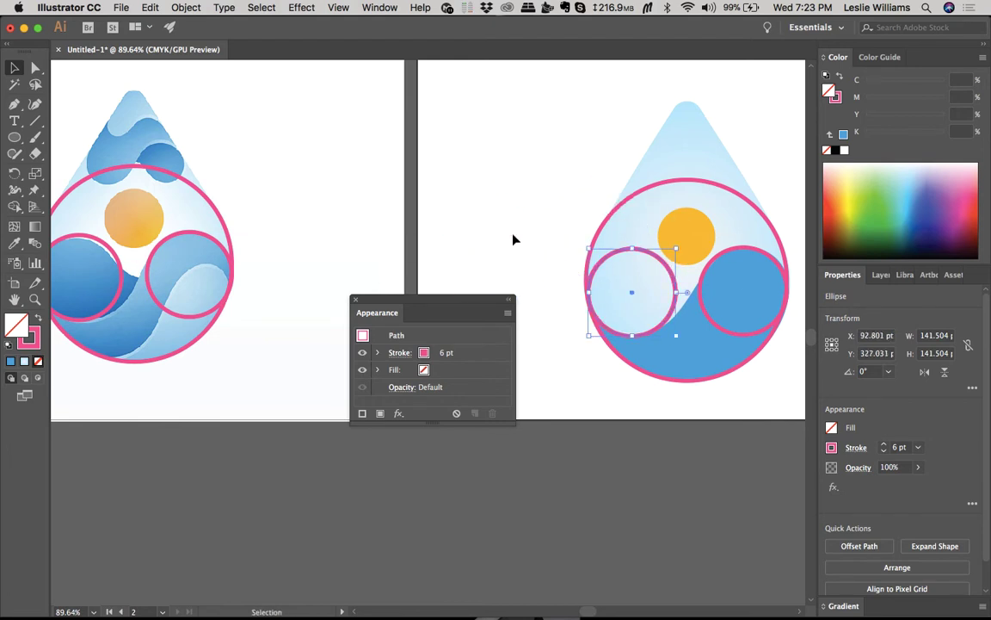
pyautogui.press('v')
pyautogui.scroll(3, 658, 275)
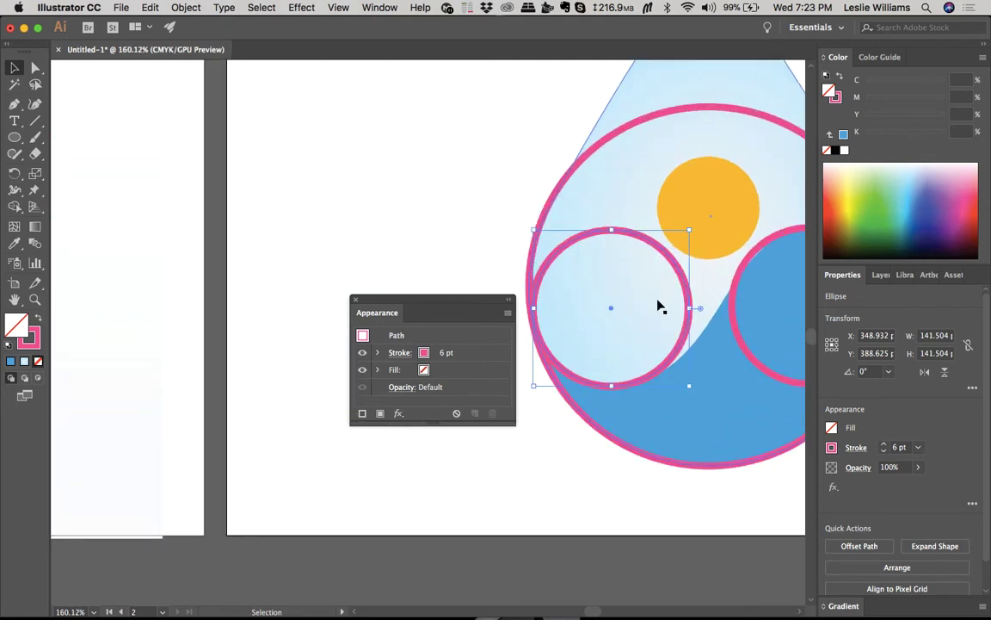
# Step: Sample the wave's blue onto the left small circle, then set C 100 and K 19
pyautogui.press('i')
pyautogui.click(734, 411)
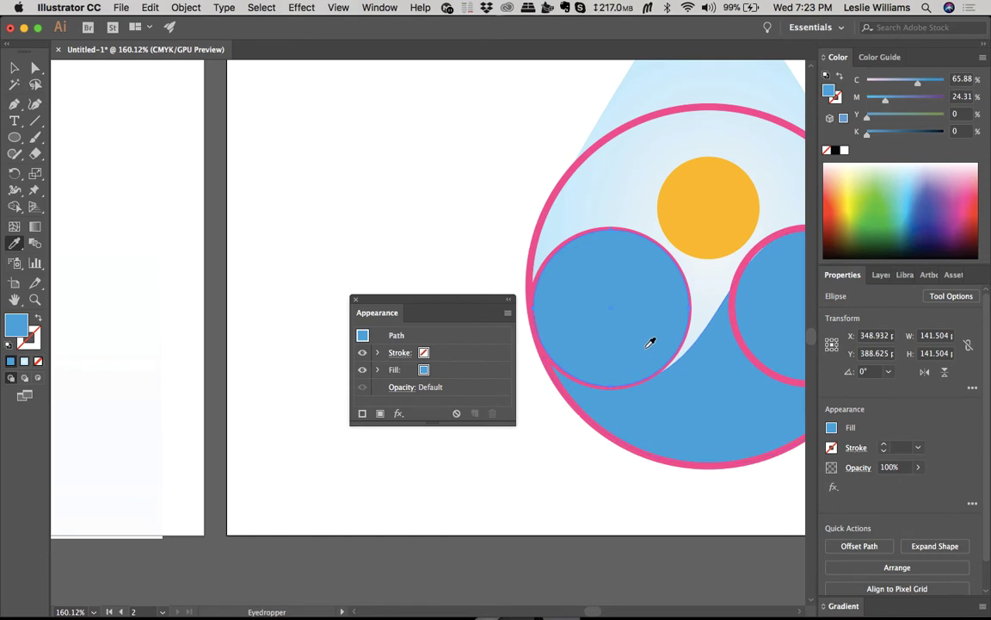
pyautogui.scroll(-3, 650, 343)
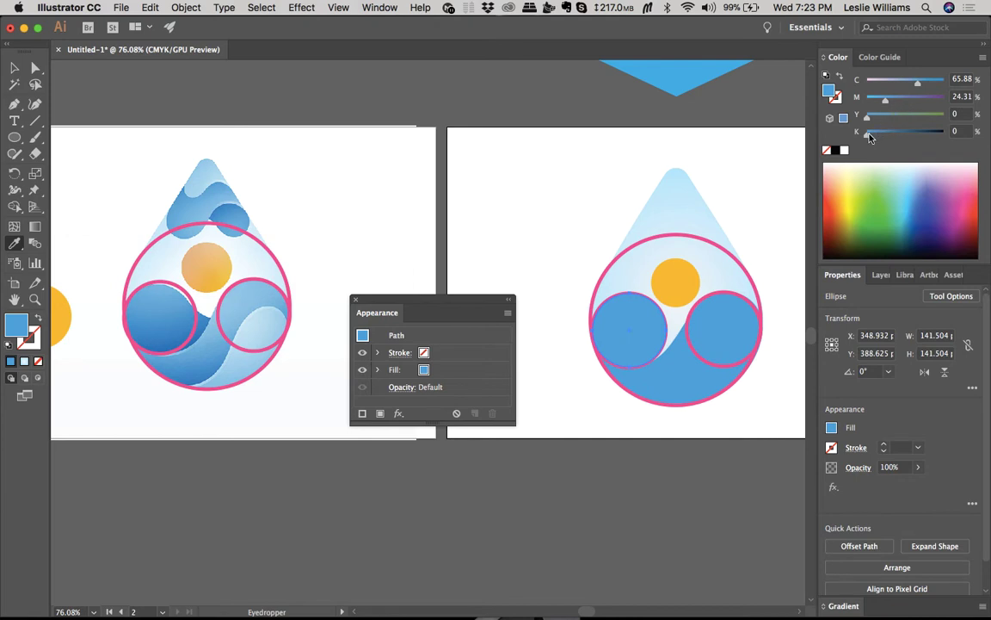
pyautogui.moveTo(868, 134); pyautogui.dragTo(881, 135)
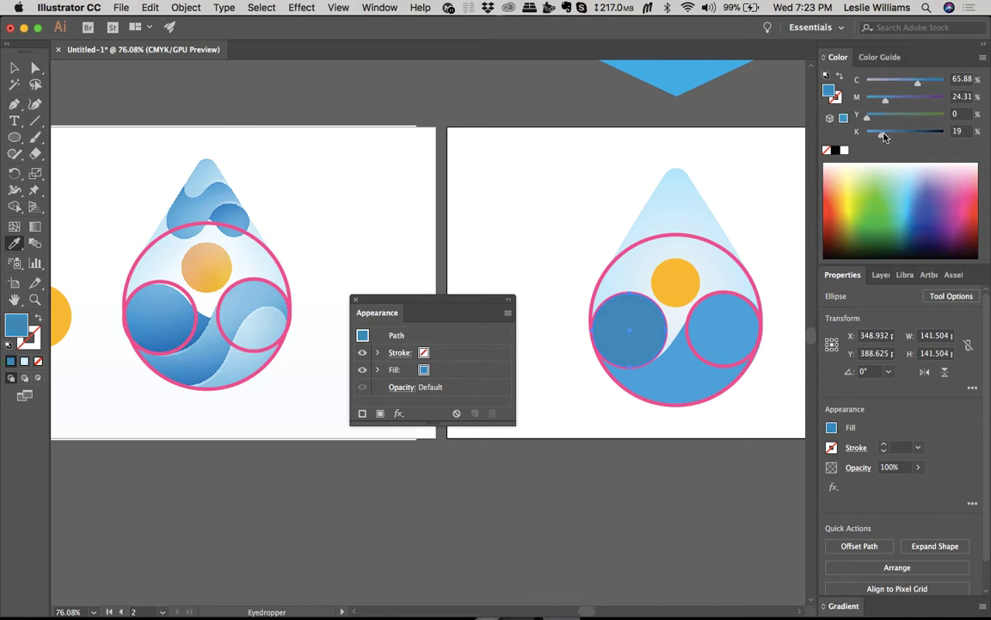
pyautogui.moveTo(917, 82); pyautogui.dragTo(955, 84)
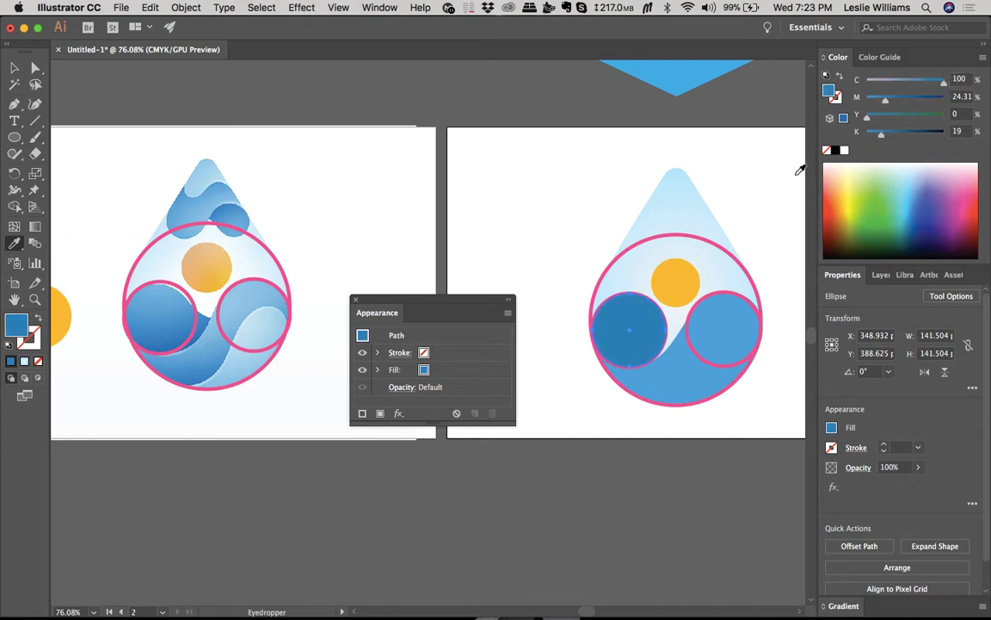
pyautogui.press('v')
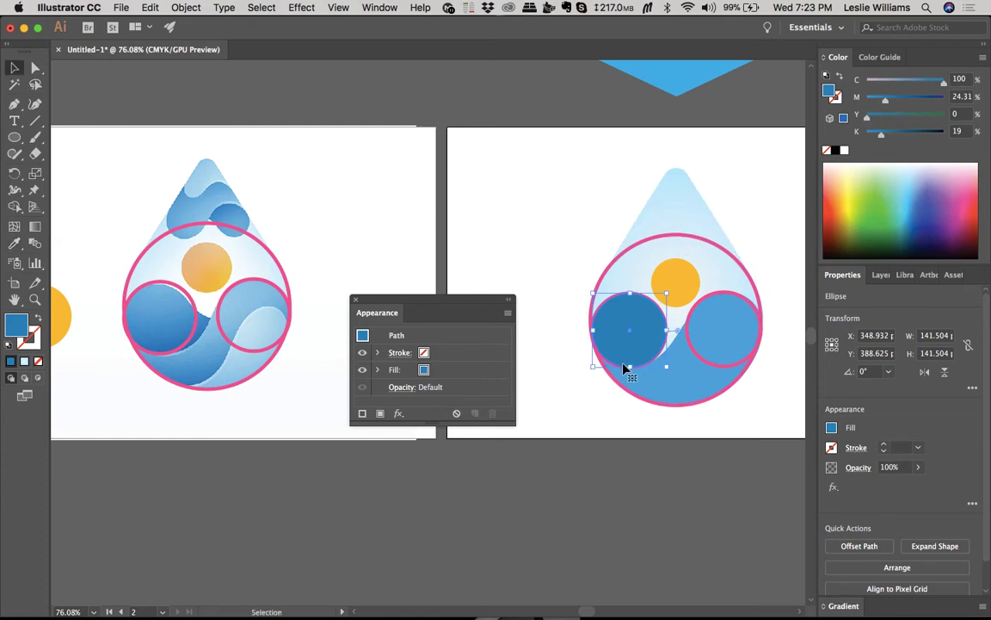
# Step: Stretch the dark blue circle into a wave by dragging its right anchor and lower edge down
pyautogui.scroll(4, 626, 369)
pyautogui.scroll(-2, 626, 368)
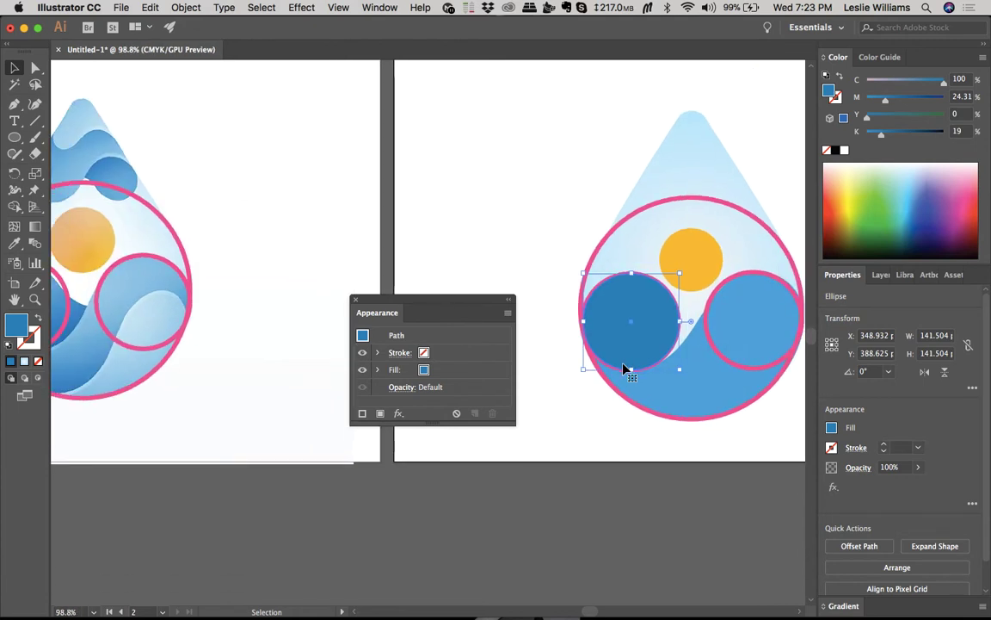
pyautogui.press('a')
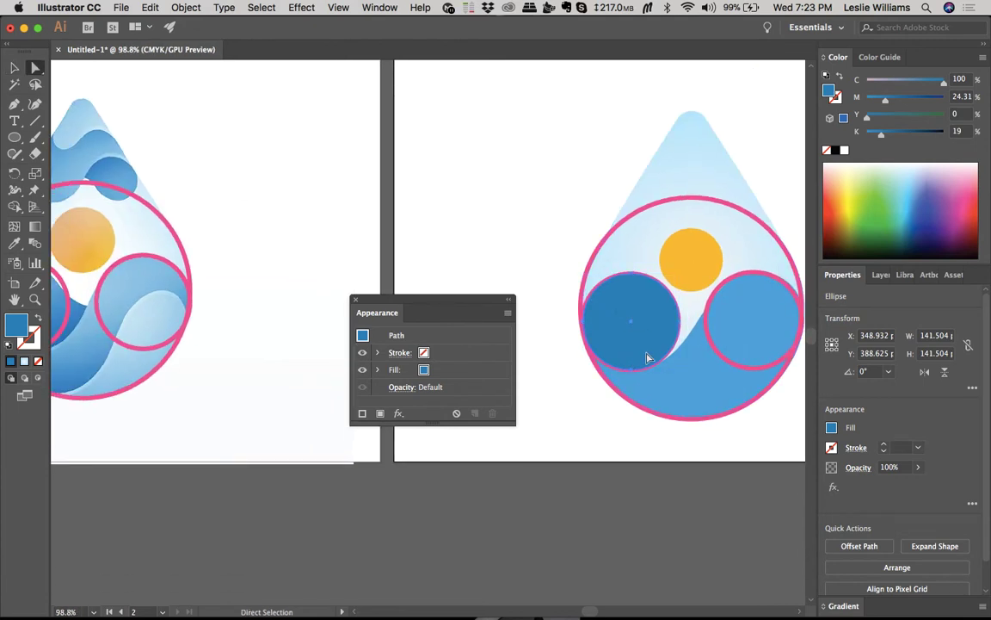
pyautogui.scroll(-3, 609, 362)
pyautogui.hscroll(-3, 608, 362)
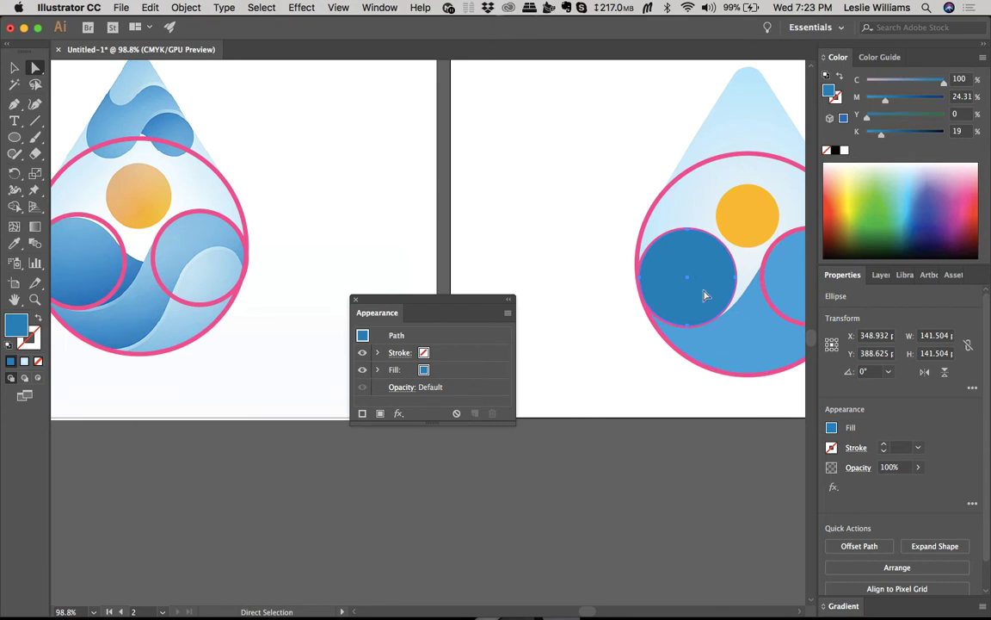
pyautogui.hscroll(3, 686, 295)
pyautogui.click(675, 280)
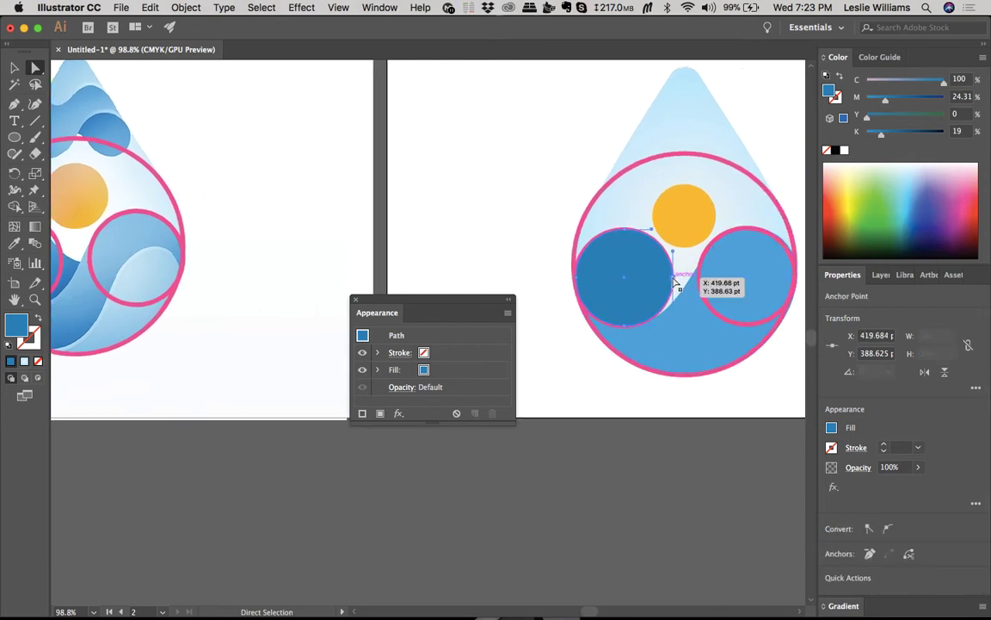
pyautogui.scroll(-2, 675, 281)
pyautogui.hscroll(-3, 675, 281)
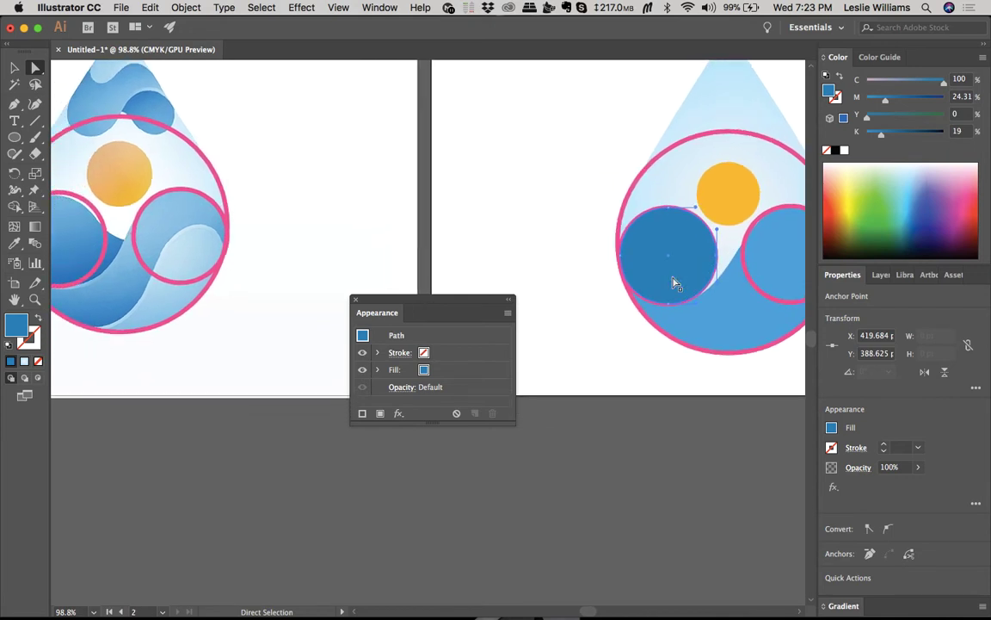
pyautogui.hscroll(3, 675, 282)
pyautogui.scroll(1, 675, 282)
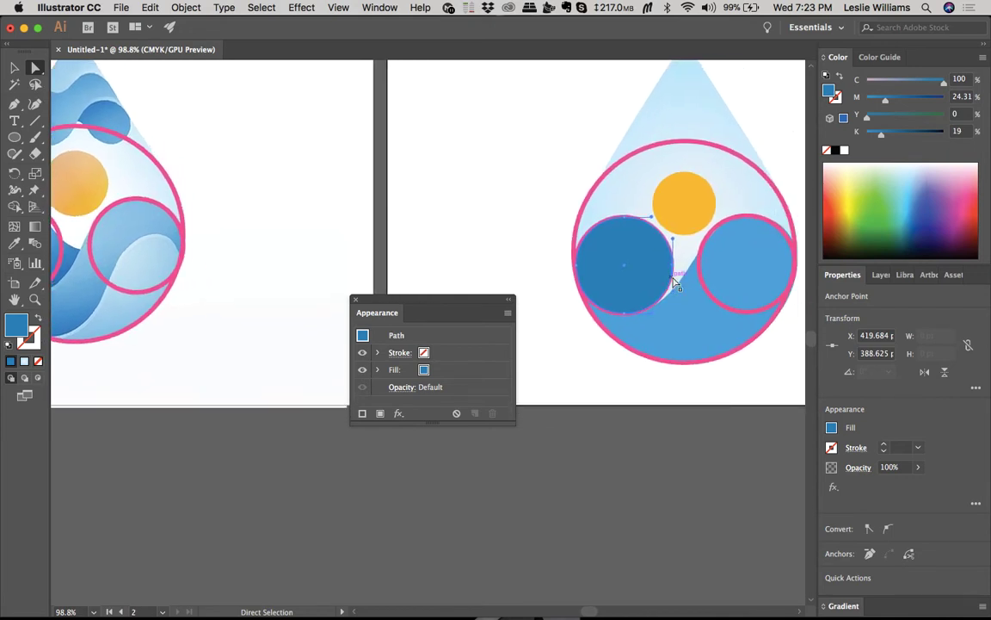
pyautogui.moveTo(677, 271); pyautogui.dragTo(735, 303)
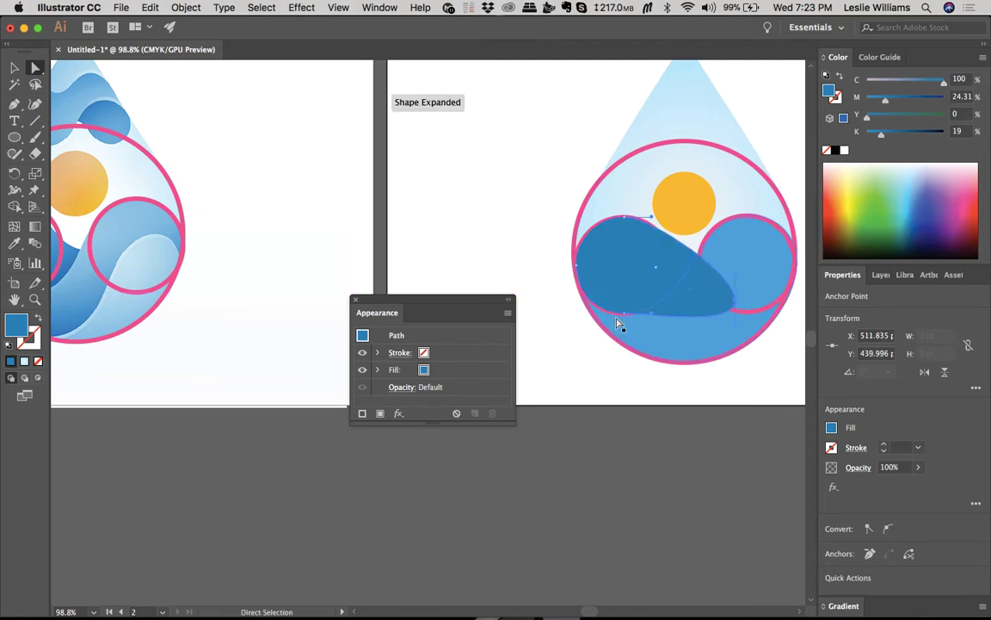
pyautogui.moveTo(626, 318); pyautogui.dragTo(629, 327)
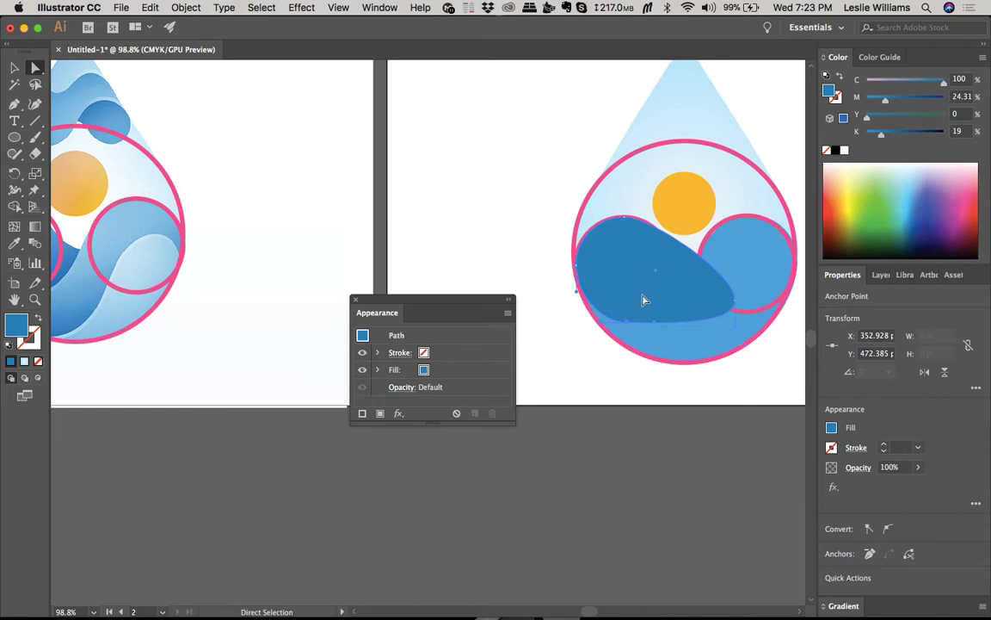
# Step: Send the dark wave backward behind the light blue wave with Cmd+[
pyautogui.click(649, 299)
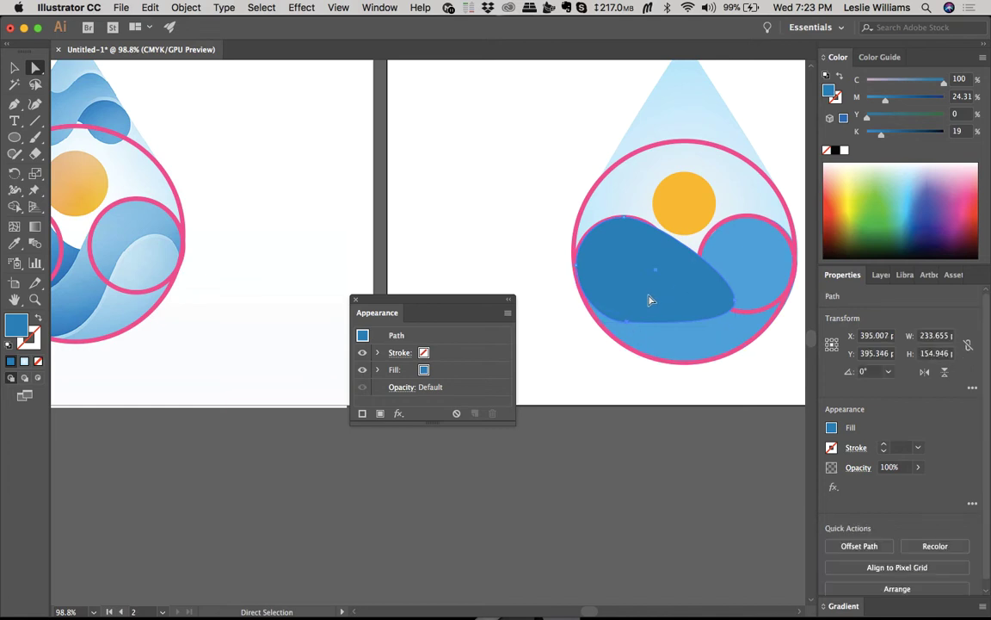
pyautogui.press('v')
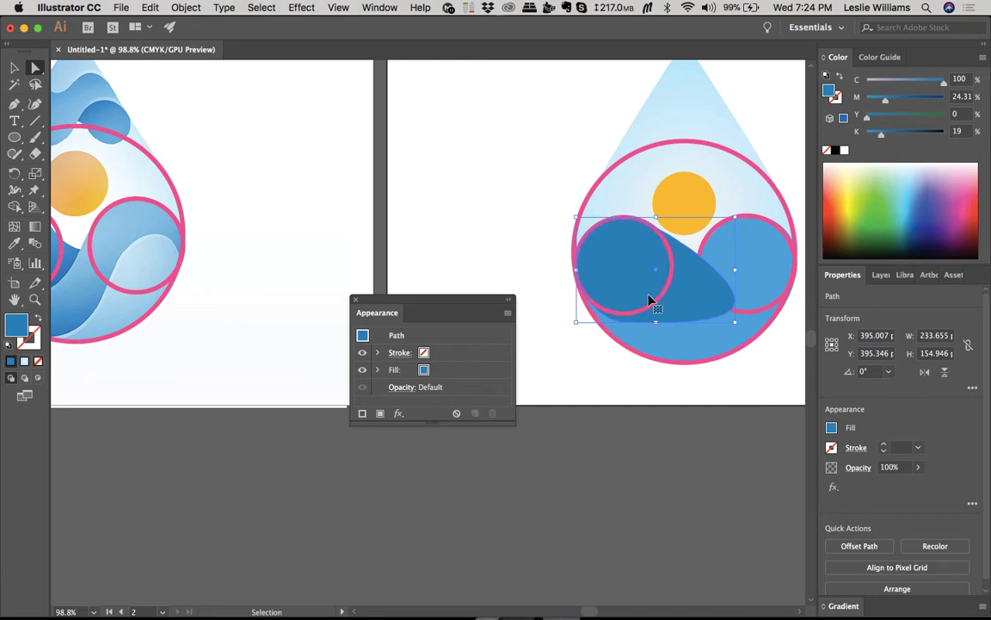
pyautogui.press('a')
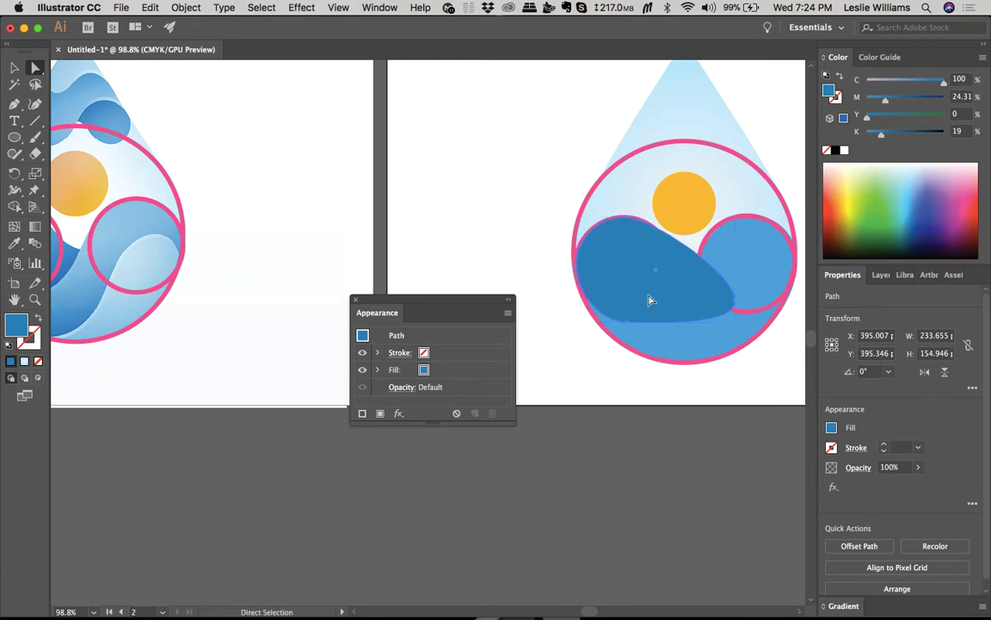
pyautogui.press('v')
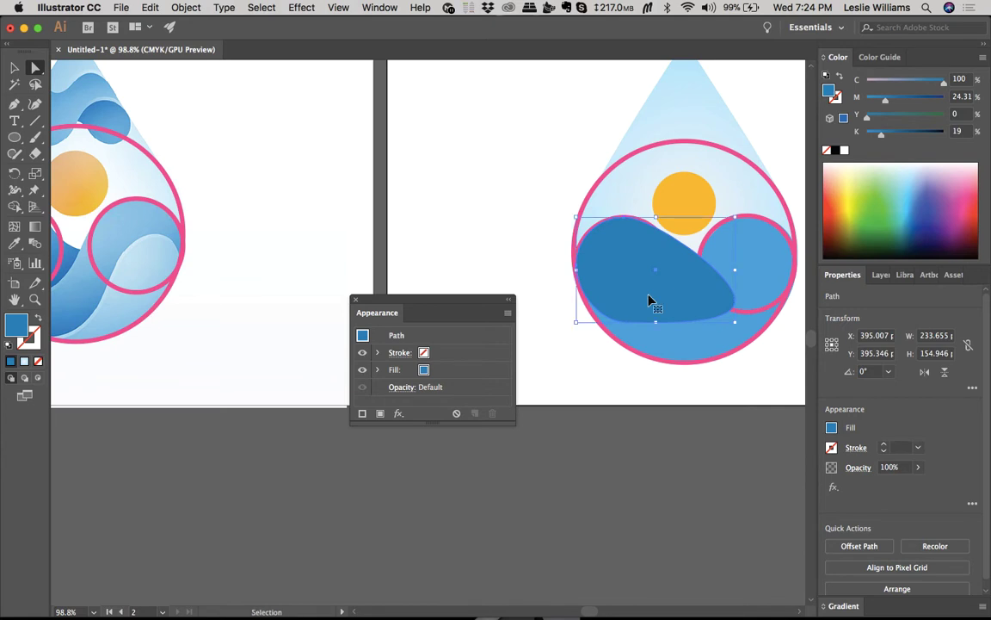
pyautogui.press('super+bracketleft')
pyautogui.press('a')
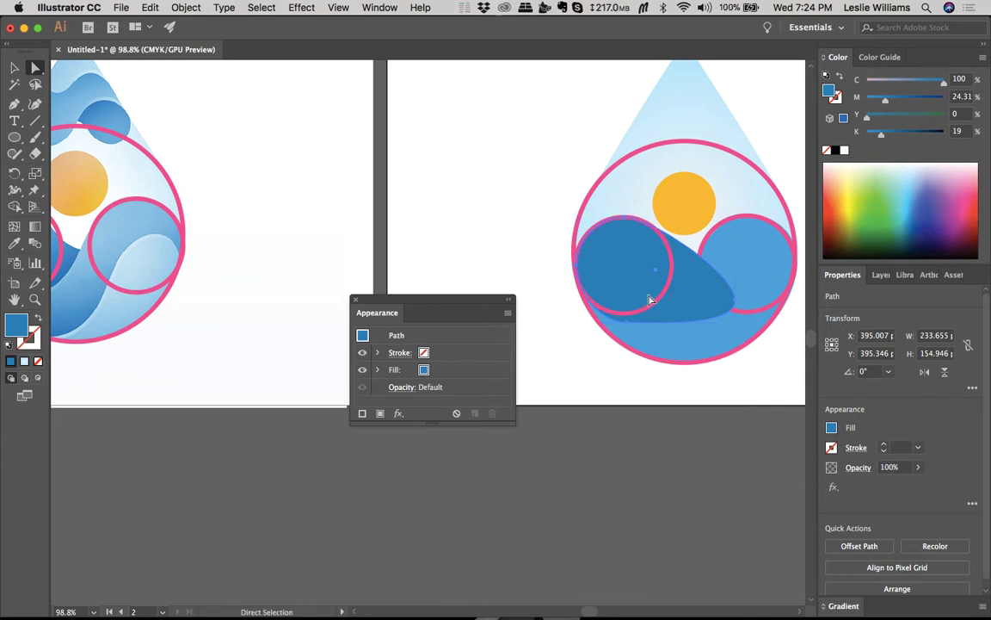
pyautogui.scroll(3, 710, 298)
pyautogui.hscroll(-3, 711, 299)
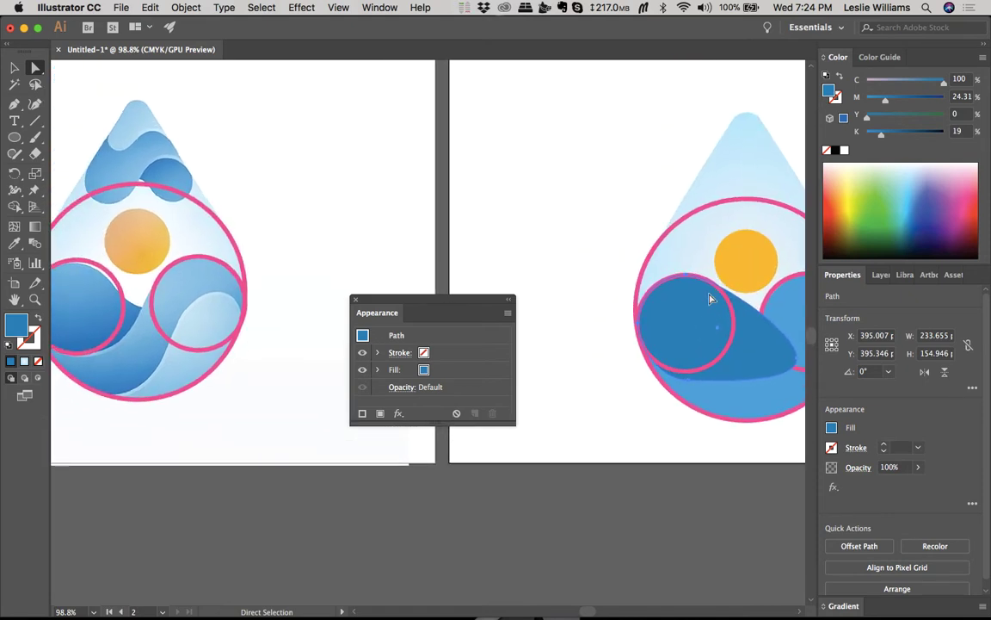
pyautogui.press('v')
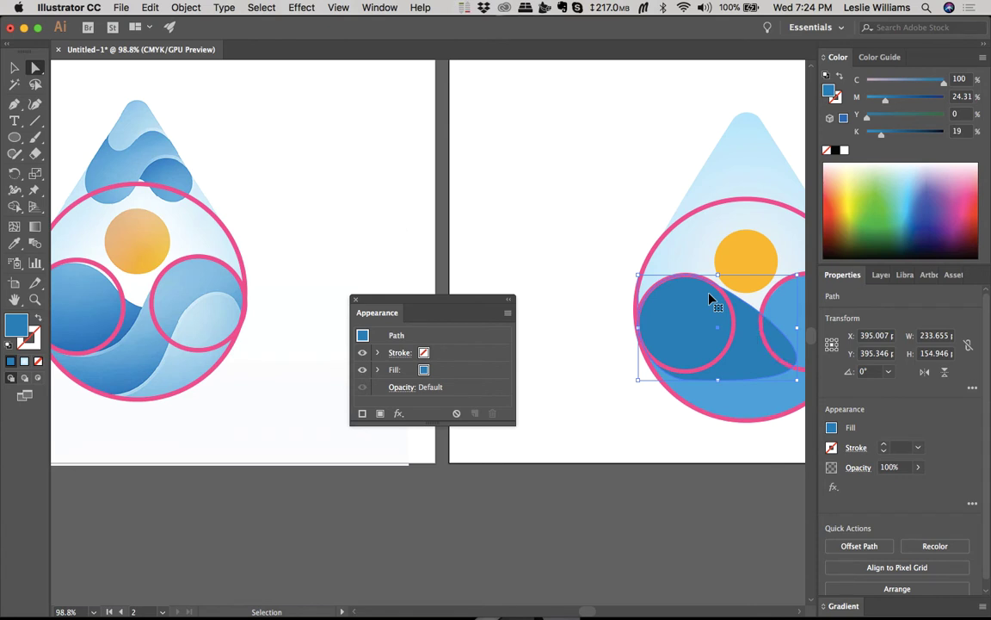
pyautogui.hotkey('ctrl', '[')
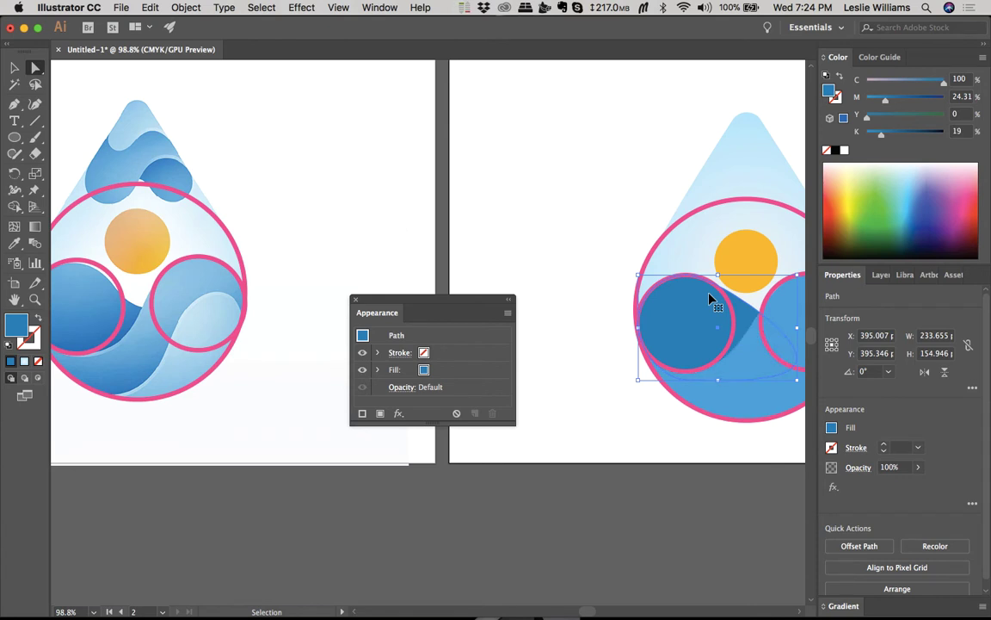
pyautogui.press('a')
pyautogui.hscroll(3, 710, 298)
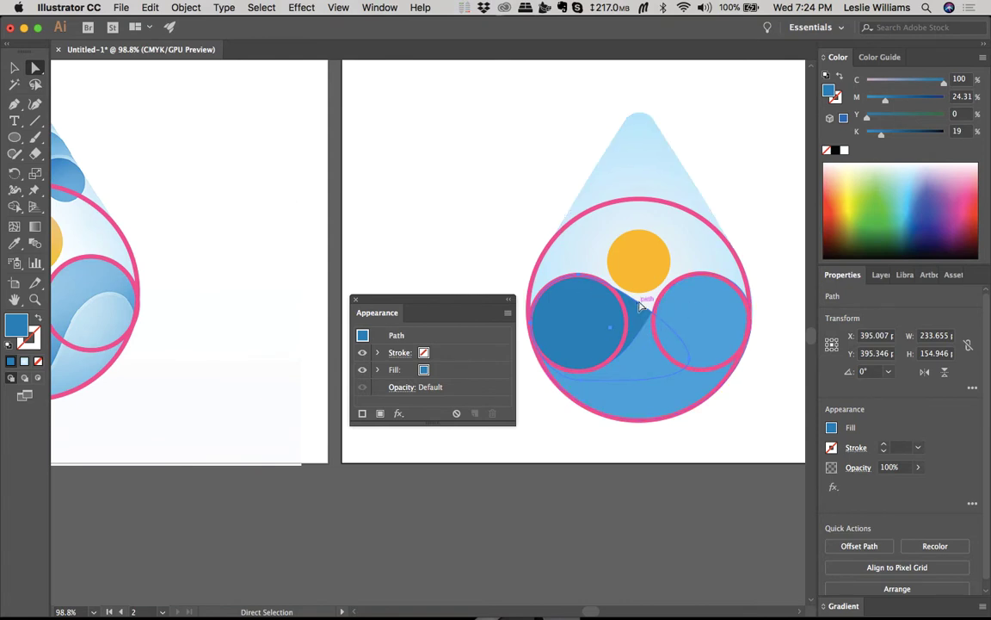
pyautogui.hscroll(-3, 641, 308)
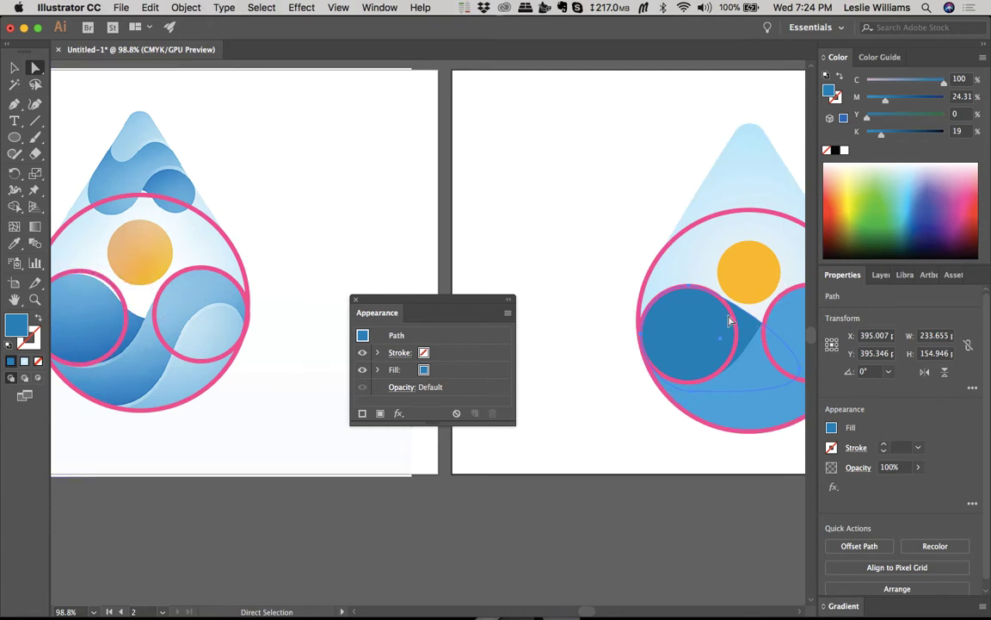
pyautogui.hscroll(2, 730, 321)
# Step: Add an anchor on the dark wave's right edge and pull it down between the circles
pyautogui.press('p')
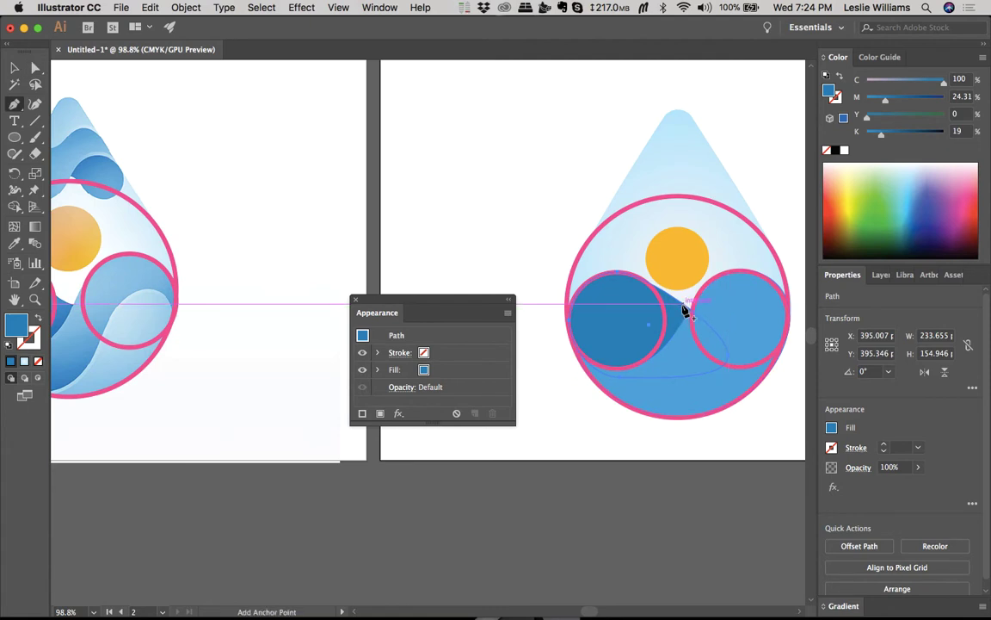
pyautogui.click(686, 310)
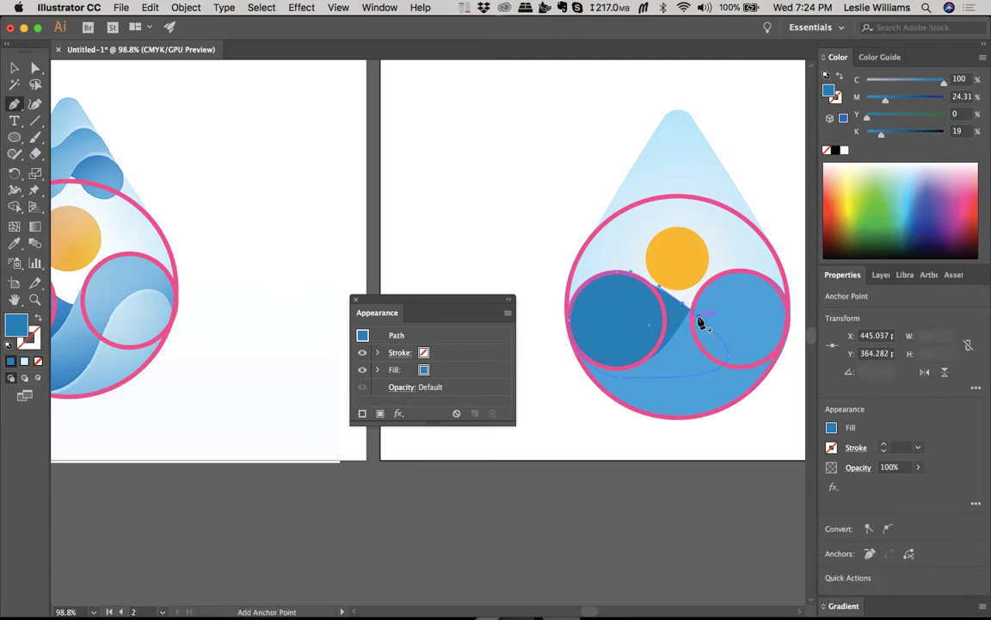
pyautogui.press('a')
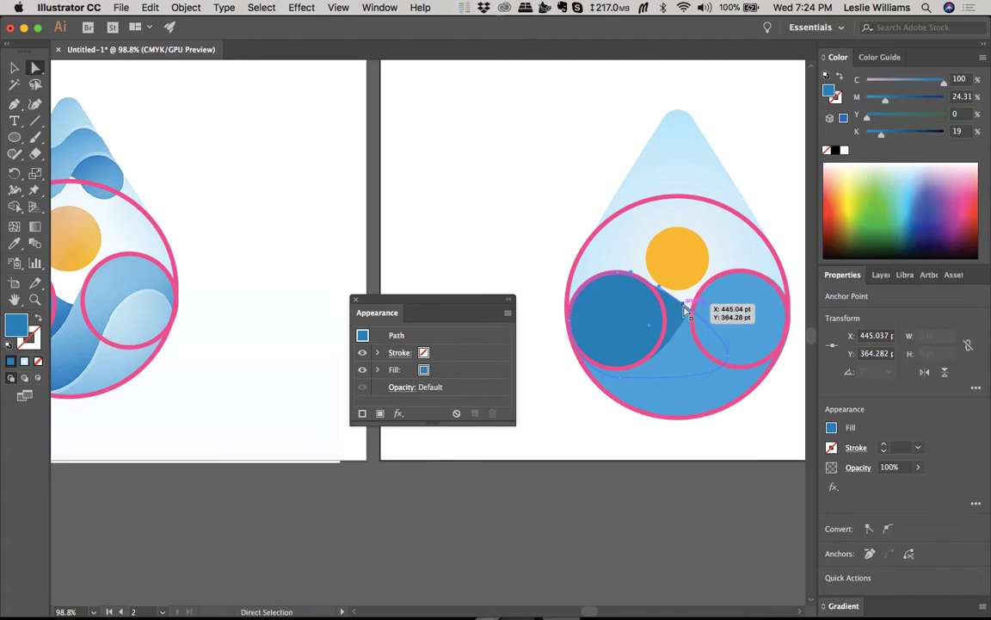
pyautogui.moveTo(686, 308); pyautogui.dragTo(689, 349)
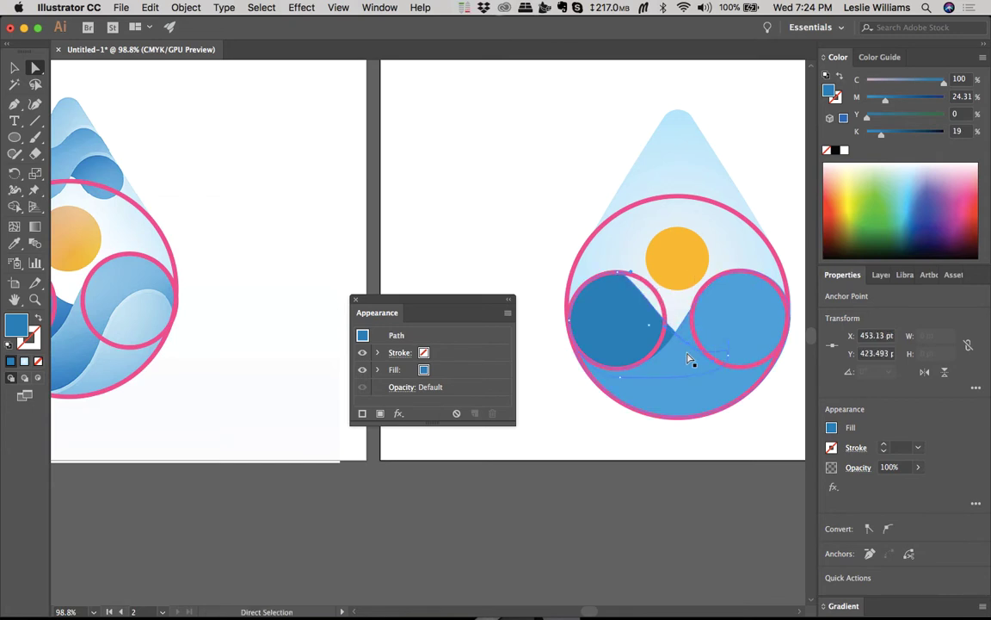
pyautogui.click(693, 353)
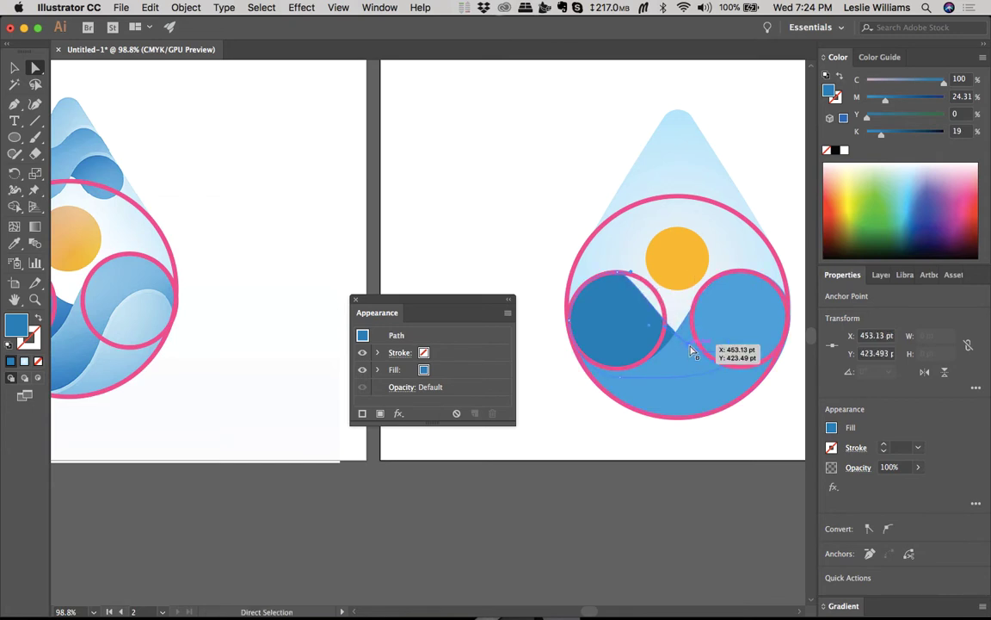
# Step: Pull horizontal handles from the dark wave's top-left anchor to round its crest
pyautogui.click(635, 281)
pyautogui.click(627, 279)
pyautogui.click(620, 276)
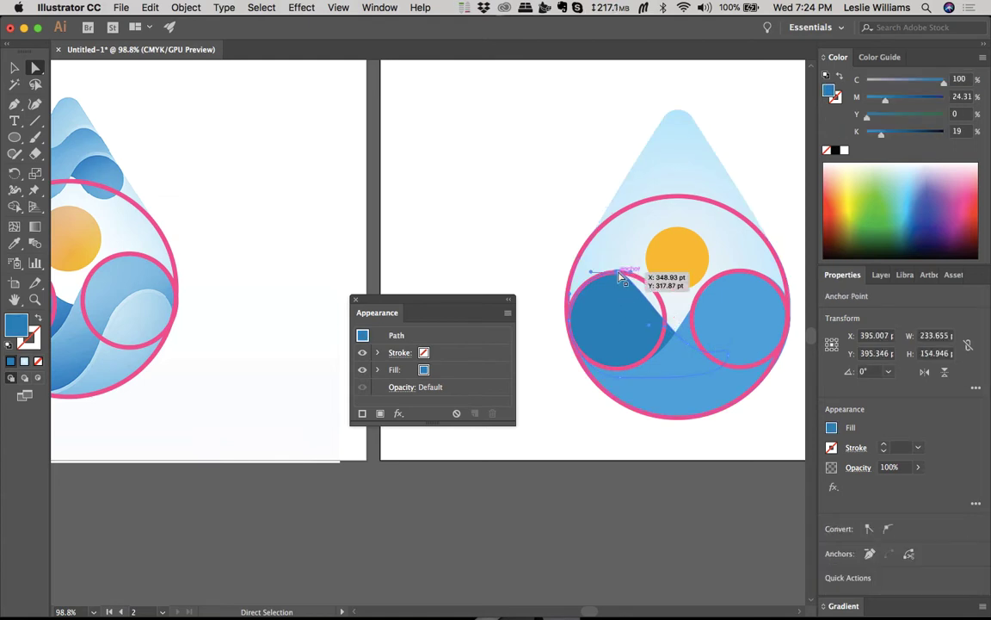
pyautogui.moveTo(634, 275); pyautogui.dragTo(664, 276)
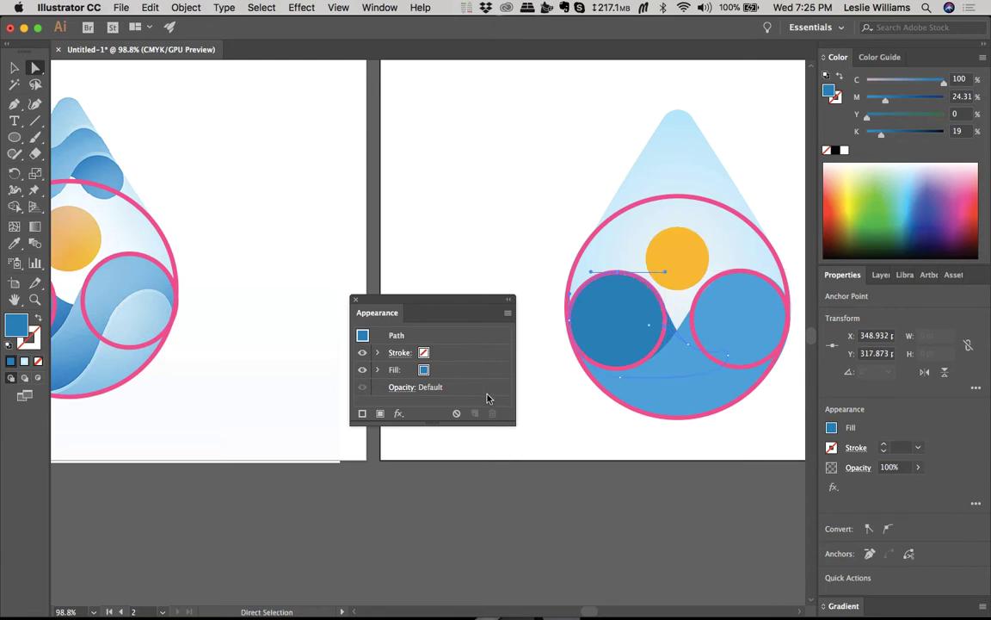
# Step: Adjust the dark wave's top-left crest handle to follow the left pink circle
pyautogui.hscroll(-2, 484, 277)
pyautogui.hscroll(3, 484, 277)
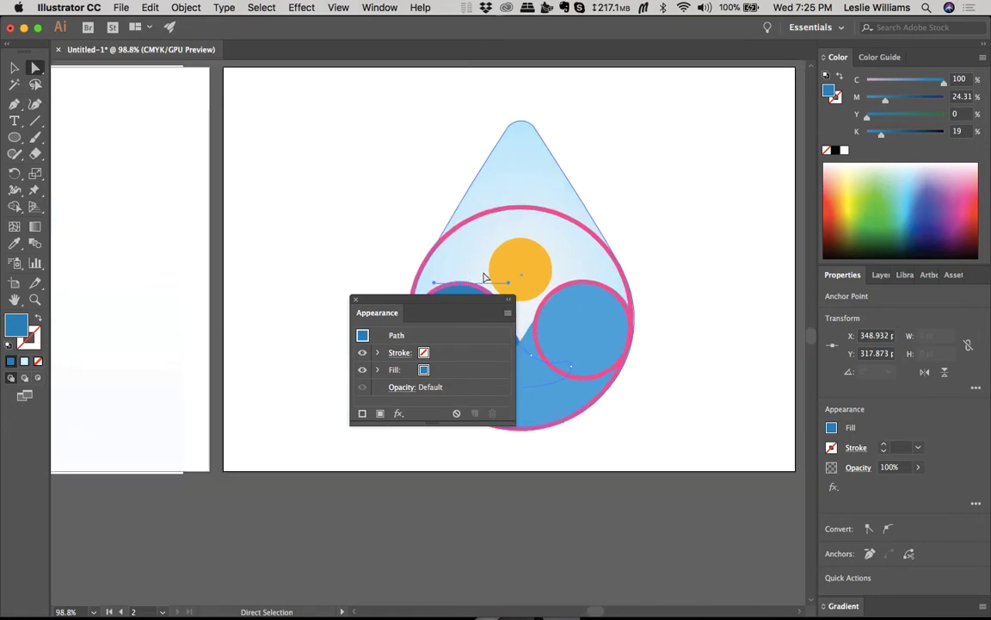
pyautogui.hscroll(-5, 484, 277)
pyautogui.scroll(-2, 484, 277)
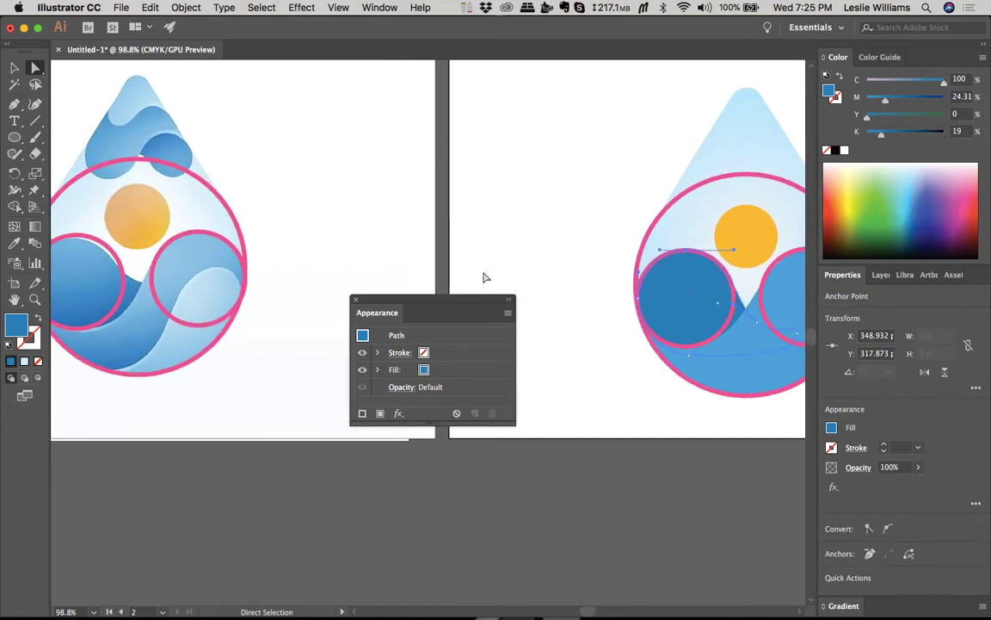
pyautogui.hscroll(5, 483, 277)
pyautogui.scroll(-3, 483, 277)
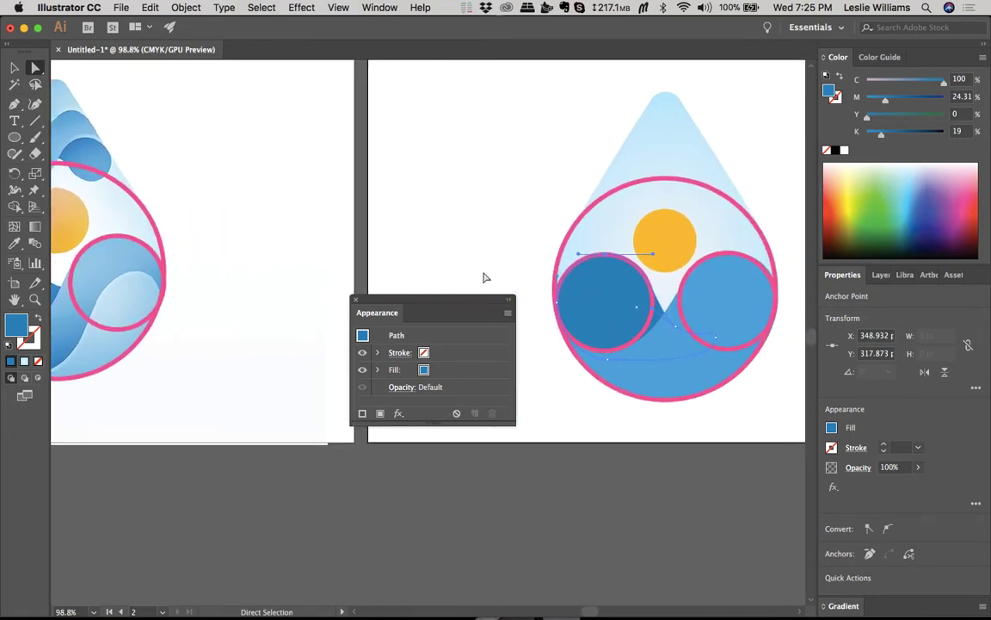
pyautogui.hscroll(-7, 484, 277)
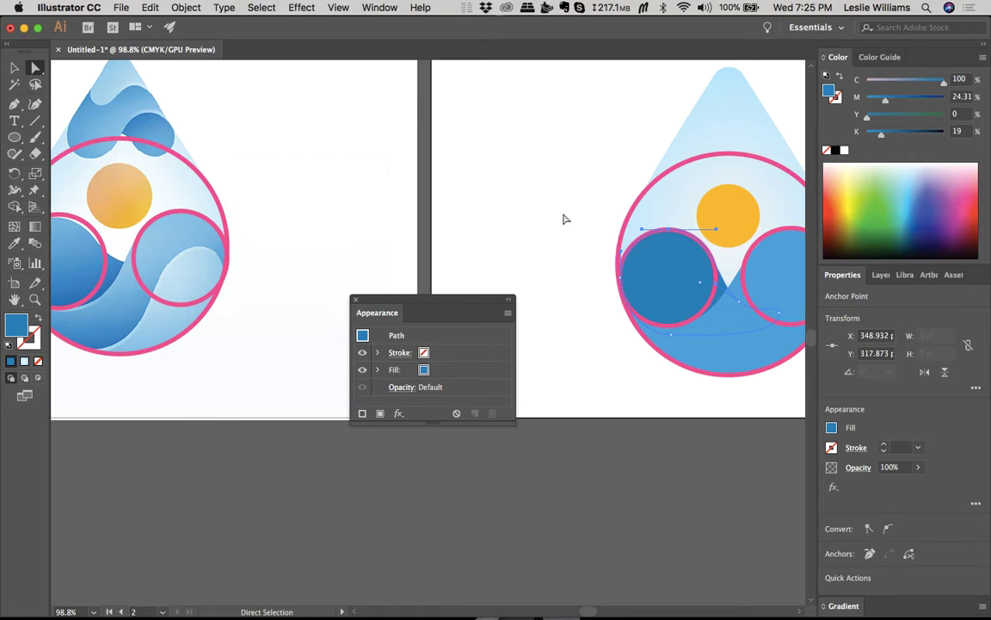
pyautogui.hscroll(-8, 564, 219)
pyautogui.scroll(-2, 563, 220)
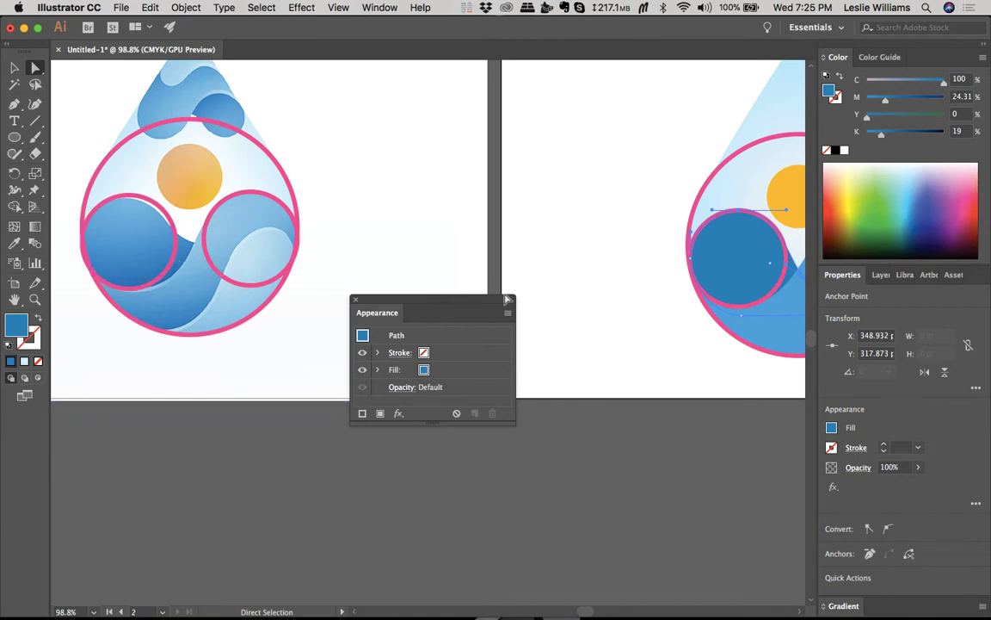
pyautogui.hscroll(10, 684, 260)
pyautogui.hscroll(1, 686, 261)
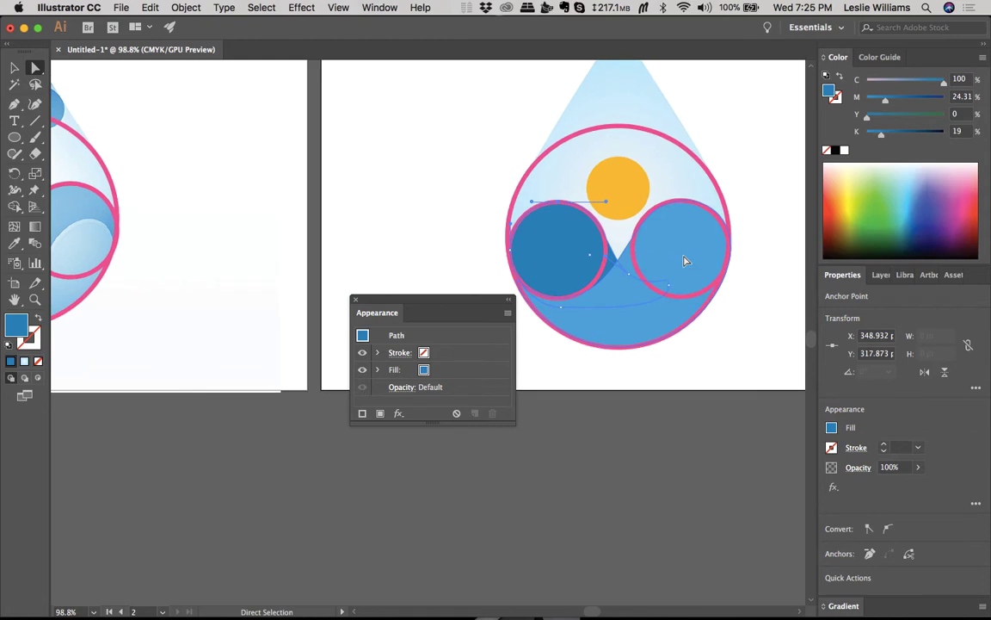
pyautogui.moveTo(606, 201); pyautogui.dragTo(594, 208)
# Step: Move the dark wave's lower anchor to reshape the curve over the guide circle
pyautogui.click(607, 258)
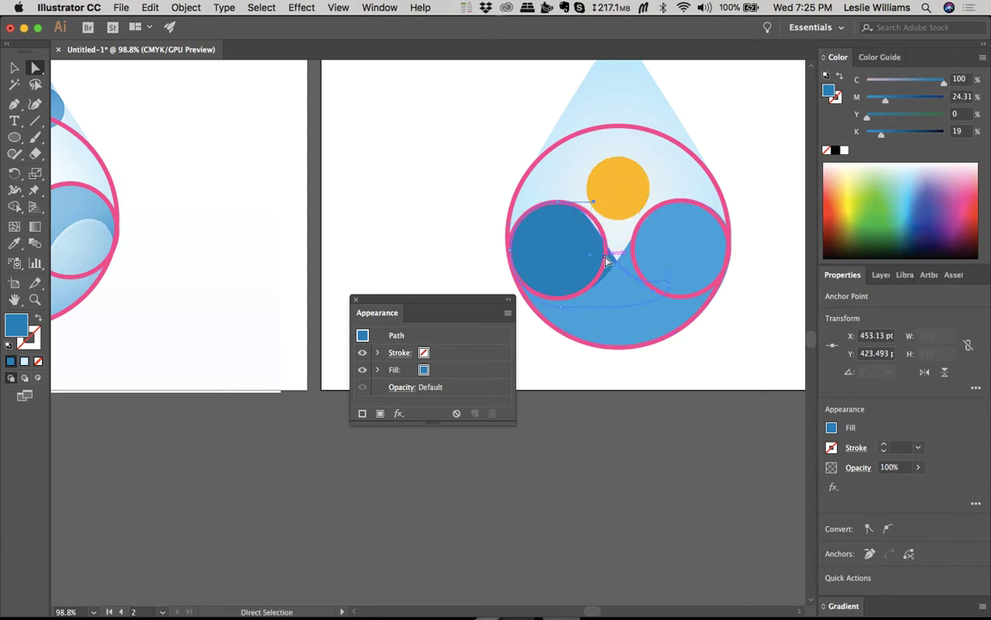
pyautogui.moveTo(606, 261); pyautogui.dragTo(594, 274)
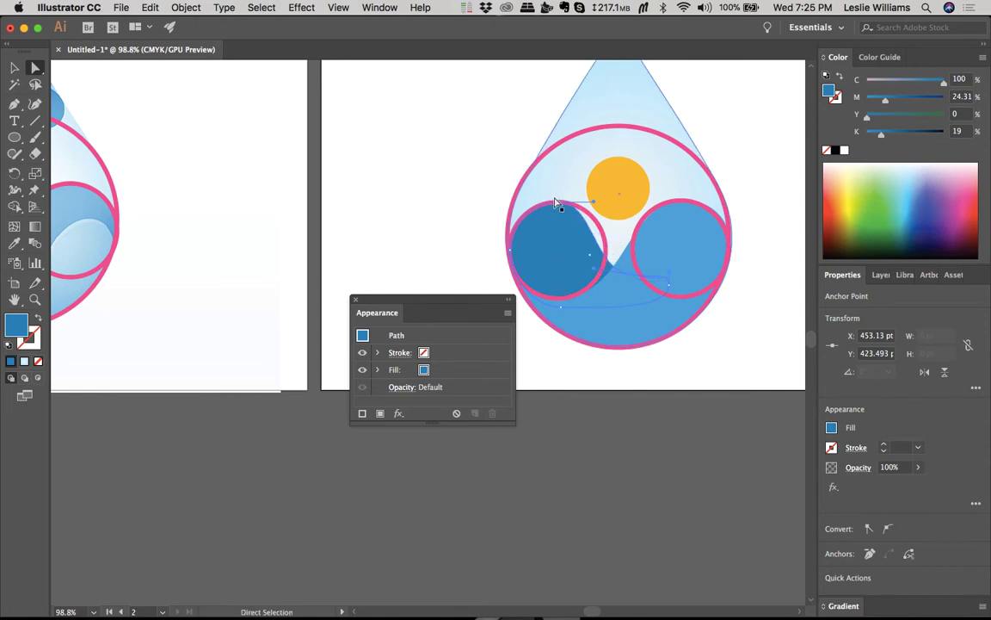
pyautogui.moveTo(557, 204); pyautogui.dragTo(559, 210)
pyautogui.hscroll(-5, 558, 210)
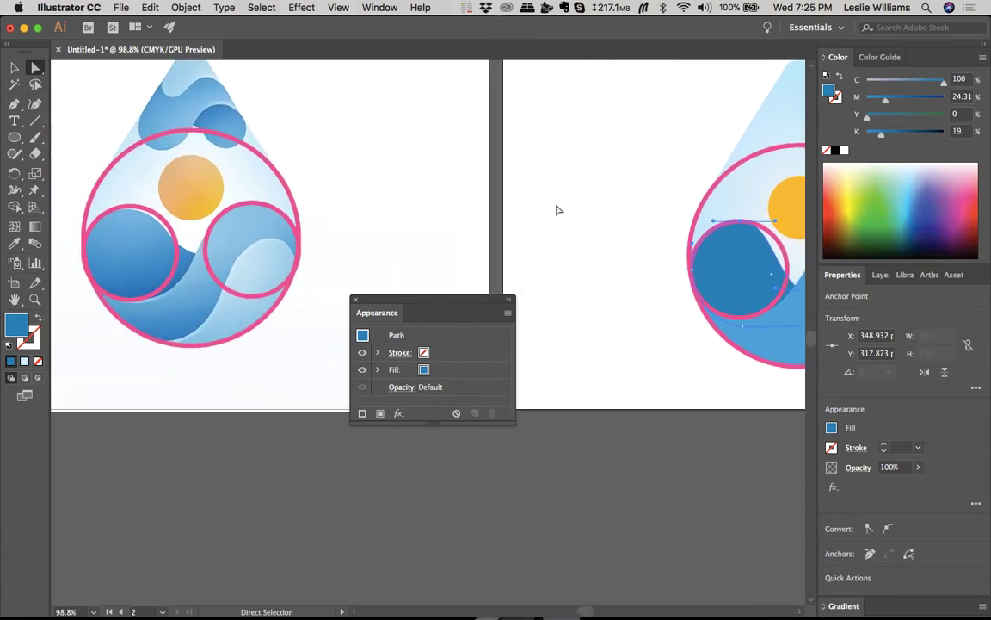
pyautogui.hscroll(5, 557, 210)
pyautogui.scroll(-1, 557, 210)
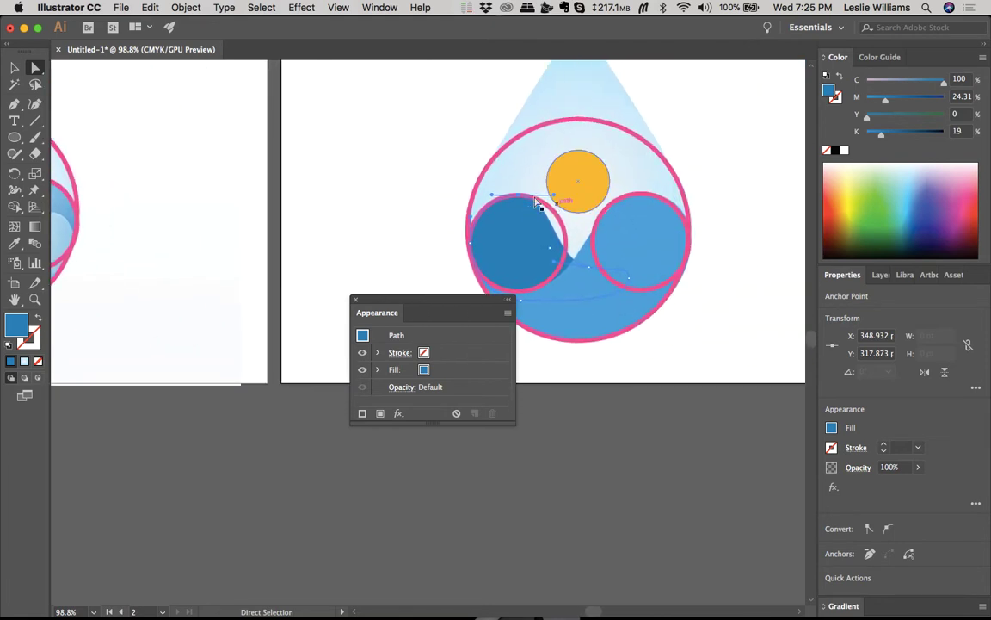
# Step: Select the hidden wave path's left anchor and stretch its handle right toward the sun
pyautogui.moveTo(555, 196); pyautogui.dragTo(555, 199)
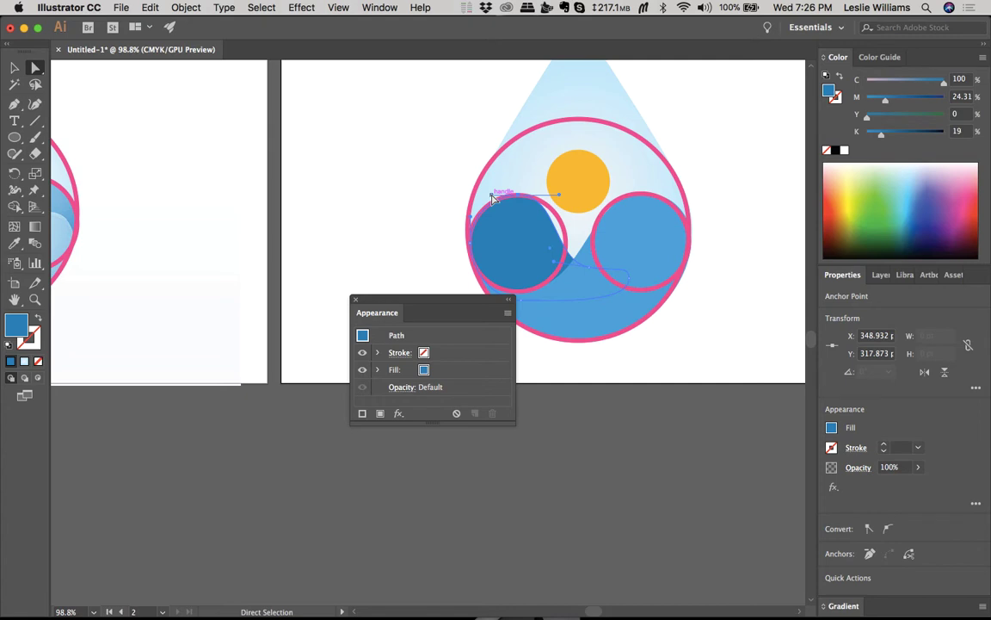
pyautogui.click(555, 197)
pyautogui.click(555, 197)
pyautogui.click(529, 239)
pyautogui.click(570, 248)
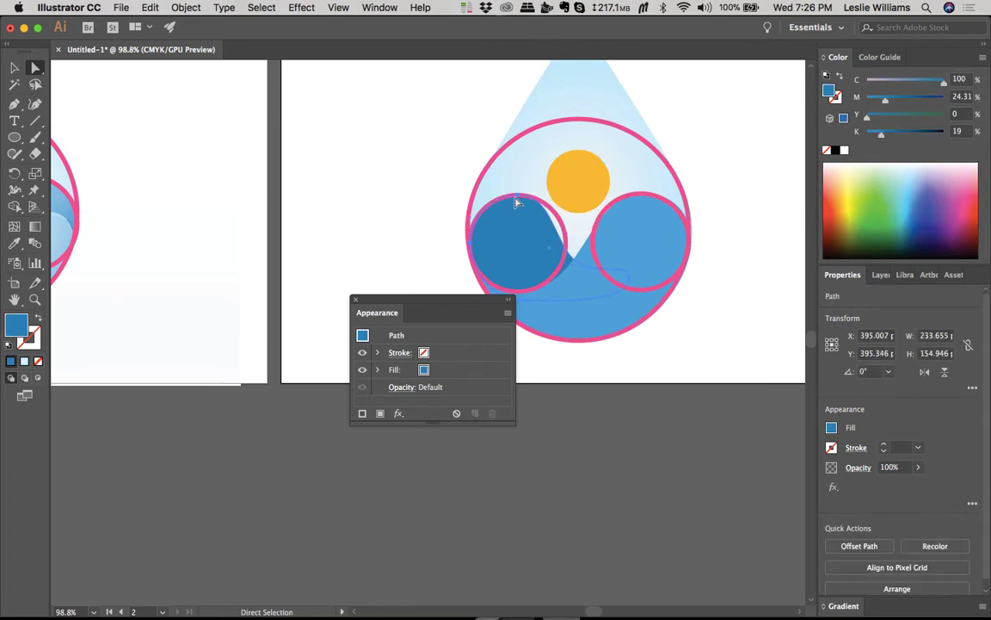
pyautogui.click(492, 194)
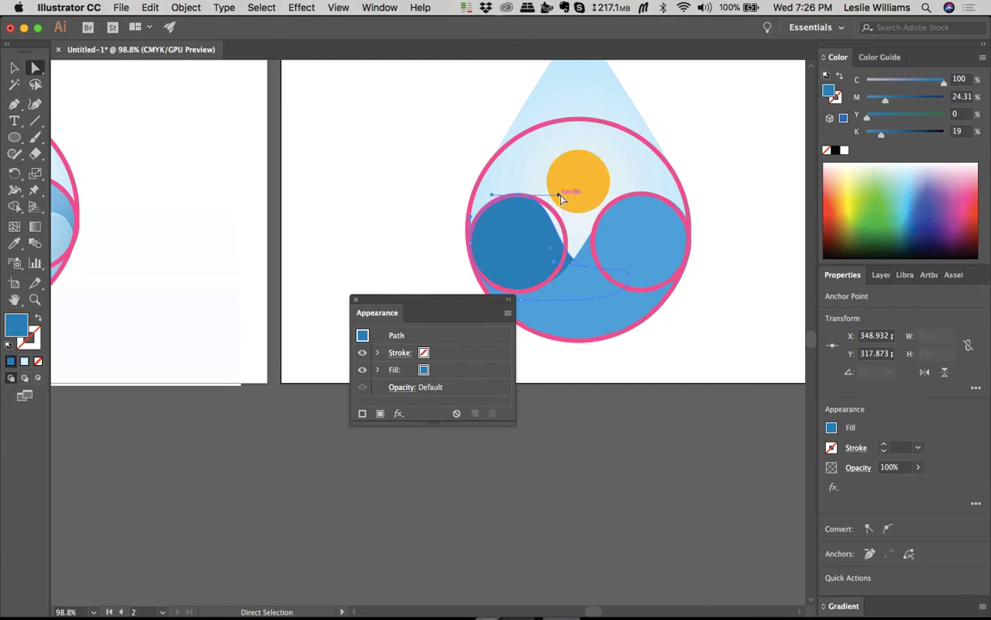
pyautogui.moveTo(560, 198); pyautogui.dragTo(565, 195)
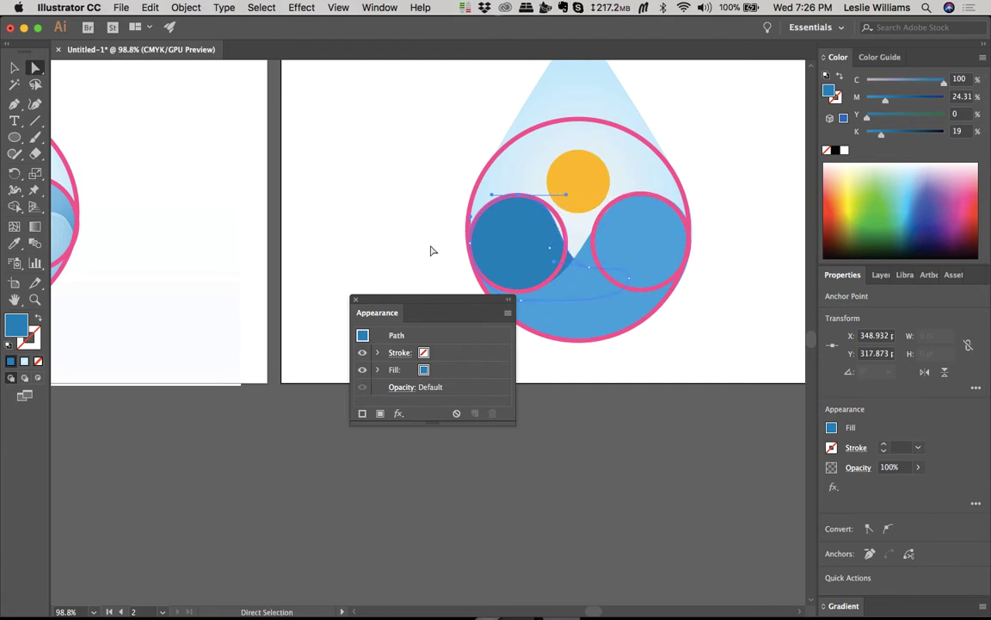
pyautogui.hscroll(-5, 431, 249)
pyautogui.hscroll(5, 431, 249)
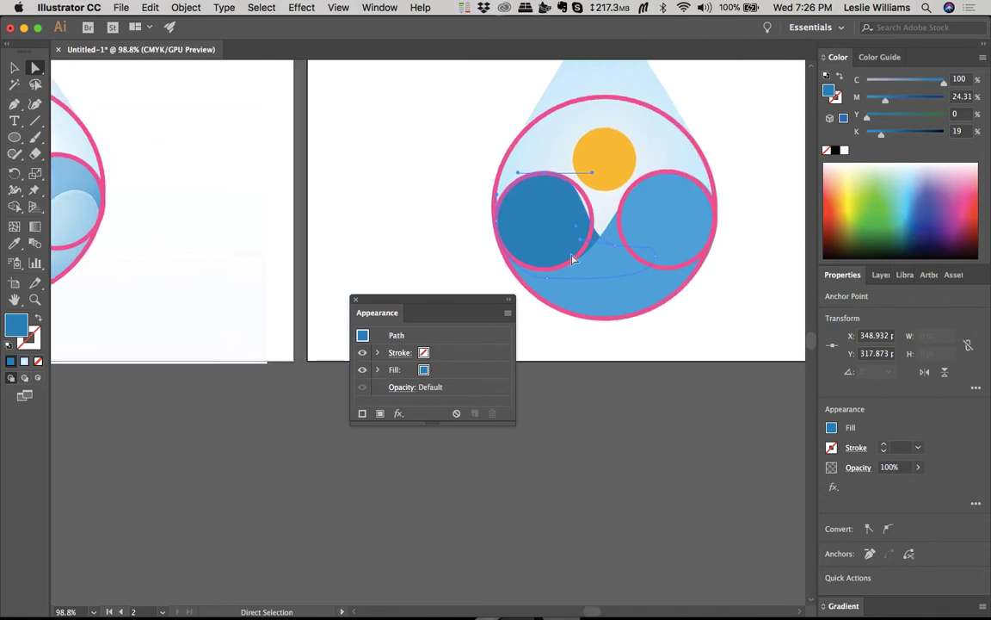
# Step: Raise the wave's anchor about 19.93 pt and tweak its curve between the two circles
pyautogui.moveTo(618, 251); pyautogui.dragTo(574, 215)
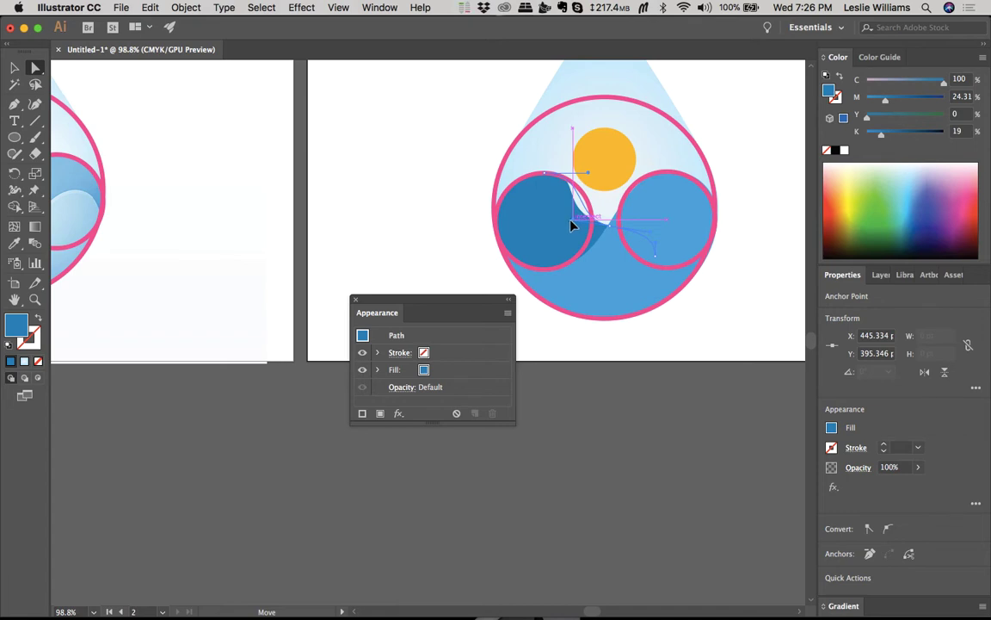
pyautogui.moveTo(572, 225); pyautogui.dragTo(571, 225)
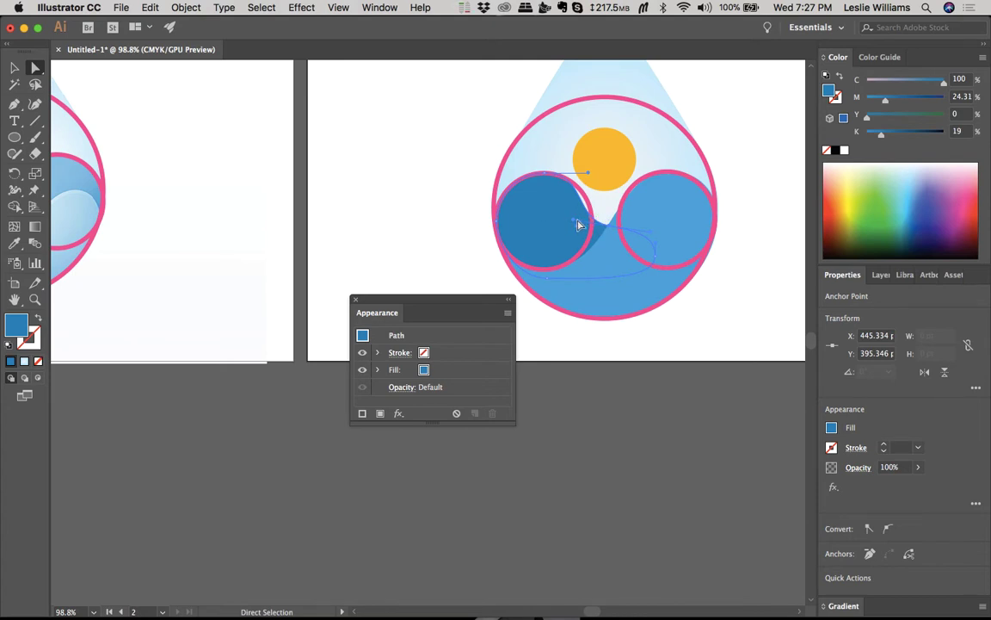
# Step: Select the three pink guide circles and move them about 274 pt left, off the logo
pyautogui.press('v')
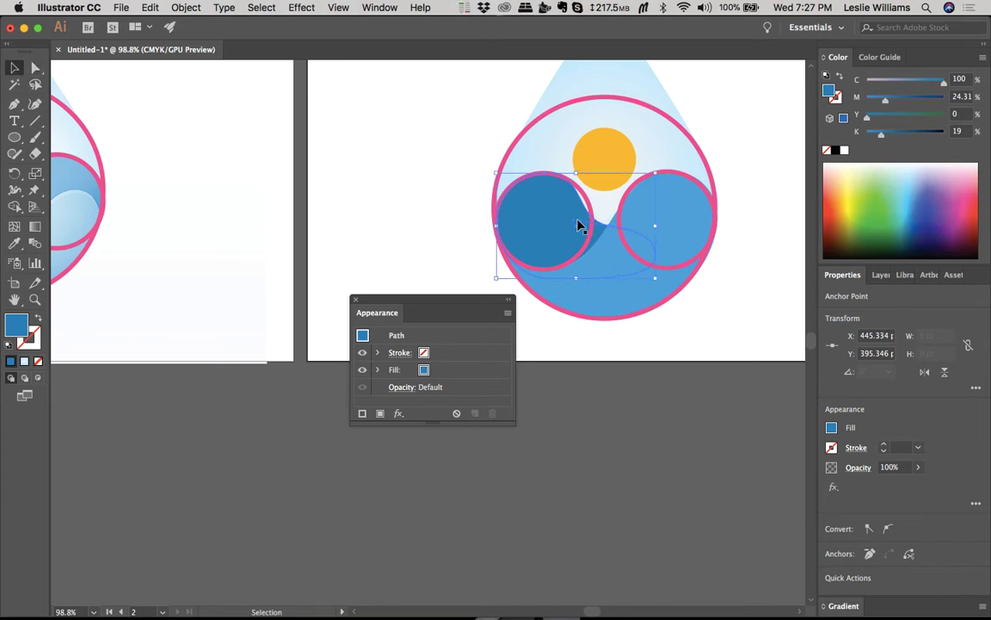
pyautogui.click(628, 197)
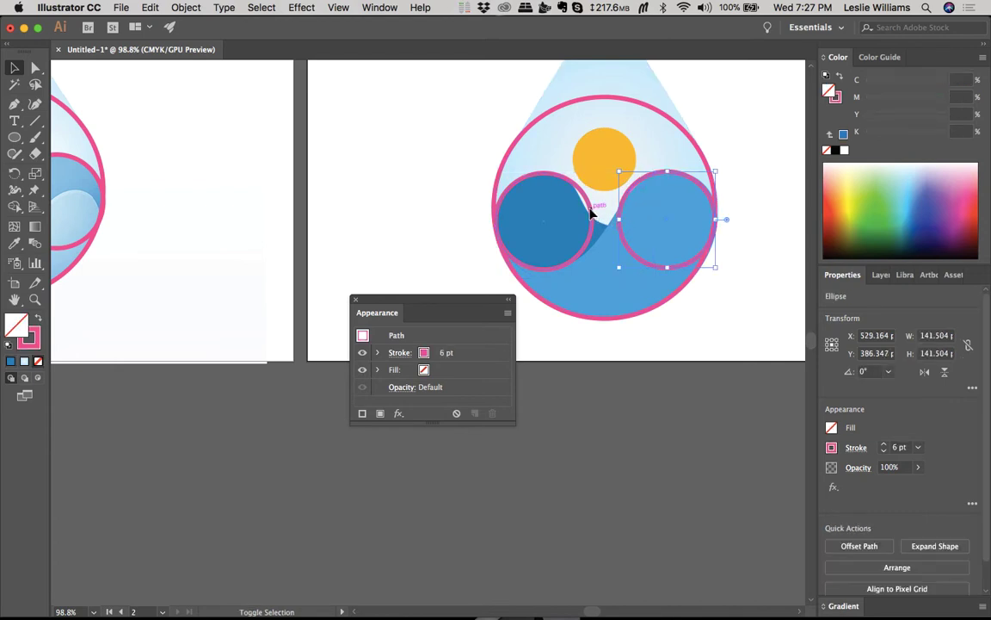
pyautogui.keyDown('shift'); pyautogui.click(595, 212); pyautogui.keyUp('shift')
pyautogui.keyDown('shift'); pyautogui.click(560, 109); pyautogui.keyUp('shift')
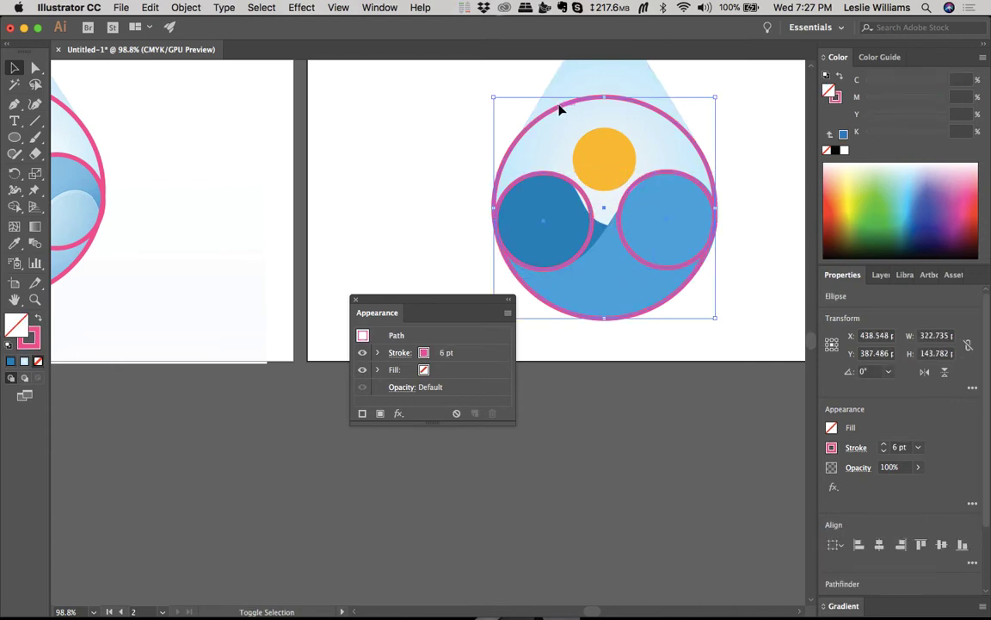
pyautogui.moveTo(560, 109); pyautogui.dragTo(281, 148)
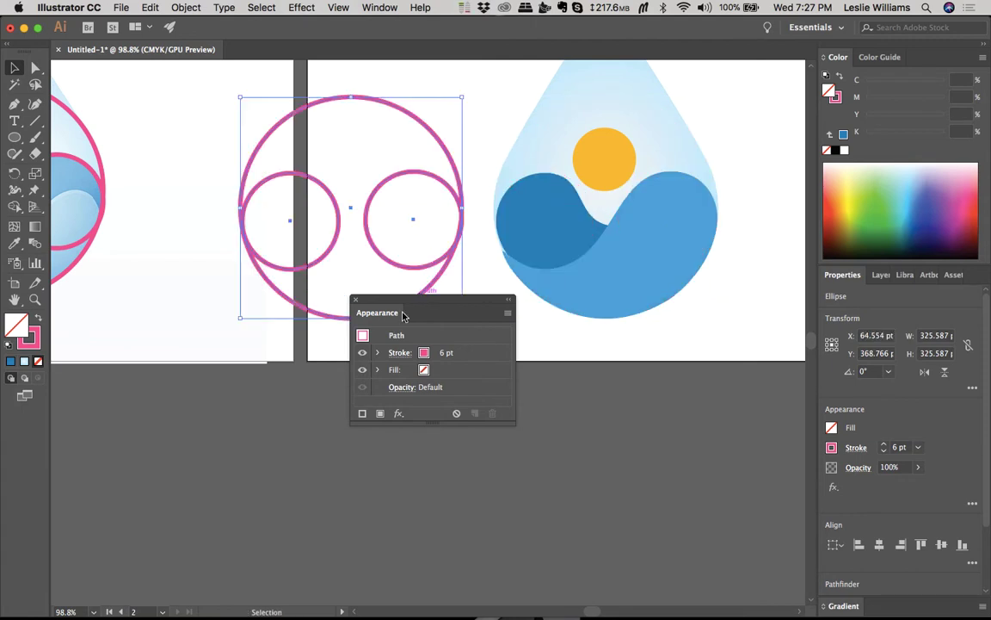
pyautogui.hscroll(-10, 449, 220)
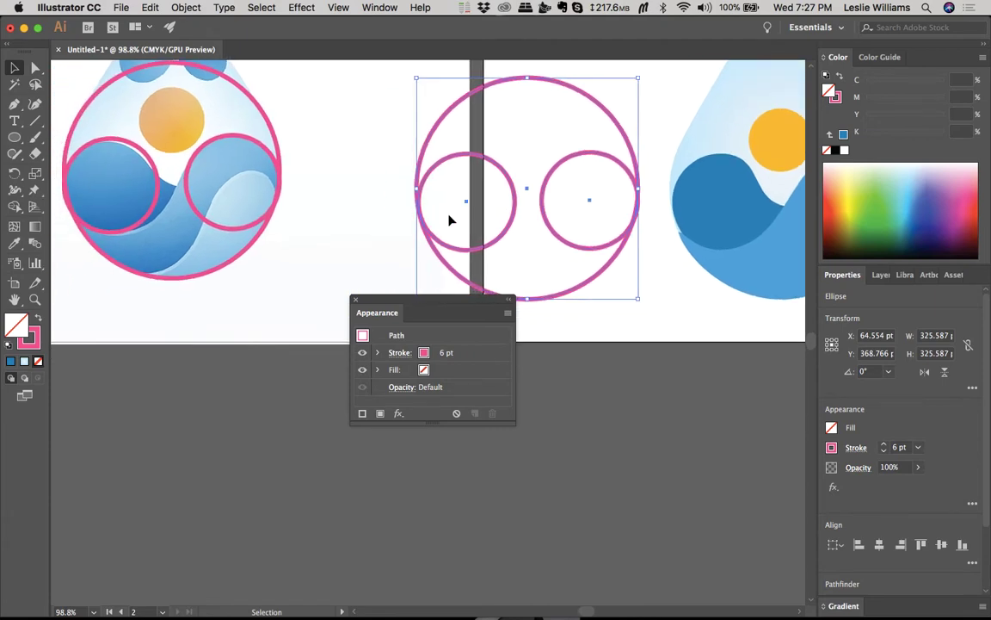
pyautogui.hscroll(7, 449, 220)
pyautogui.hscroll(1, 449, 220)
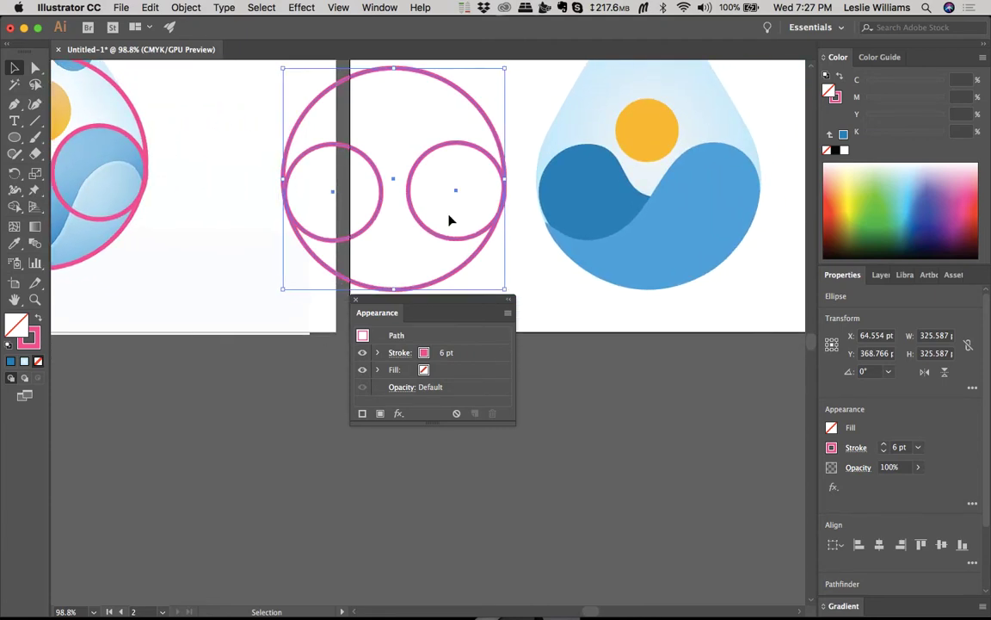
pyautogui.hscroll(-6, 449, 220)
pyautogui.hscroll(2, 450, 220)
pyautogui.hscroll(6, 449, 220)
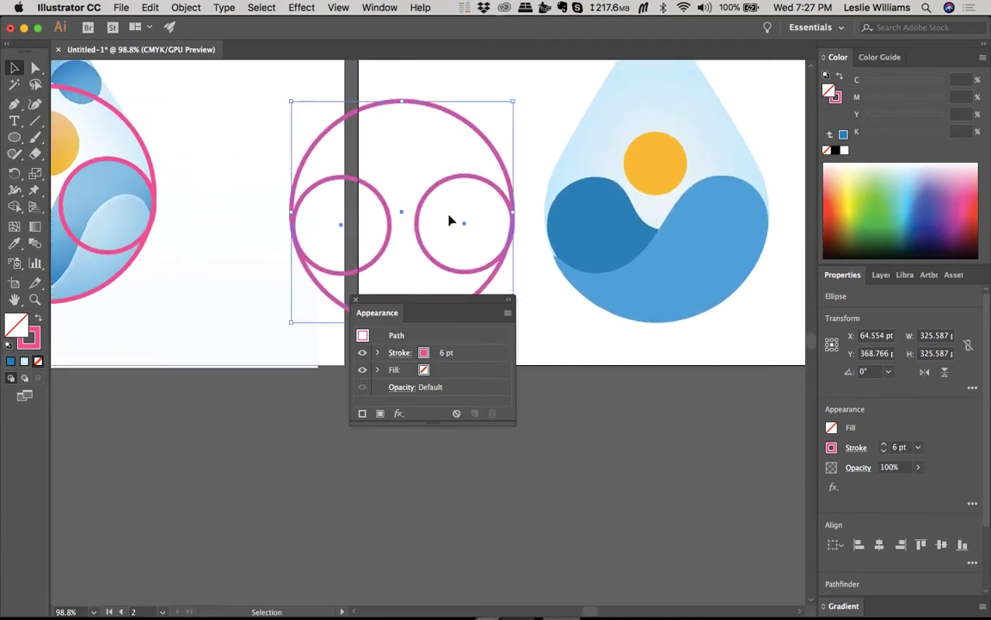
pyautogui.scroll(3, 588, 247)
# Step: Select the dark wave's left anchor and try angling its handles, then undo that change
pyautogui.click(588, 245)
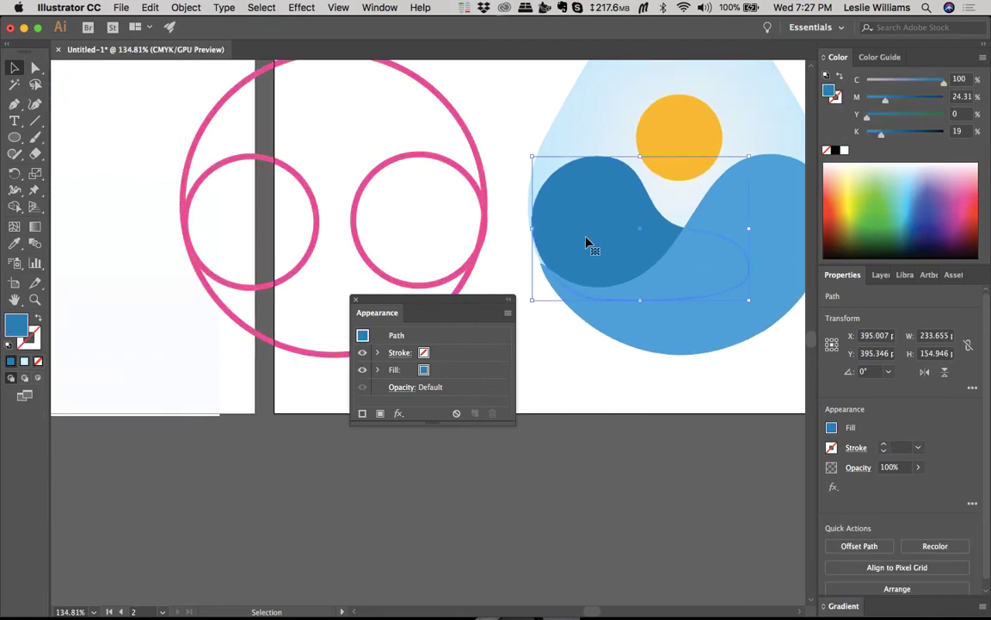
pyautogui.scroll(2, 588, 243)
pyautogui.scroll(1, 587, 244)
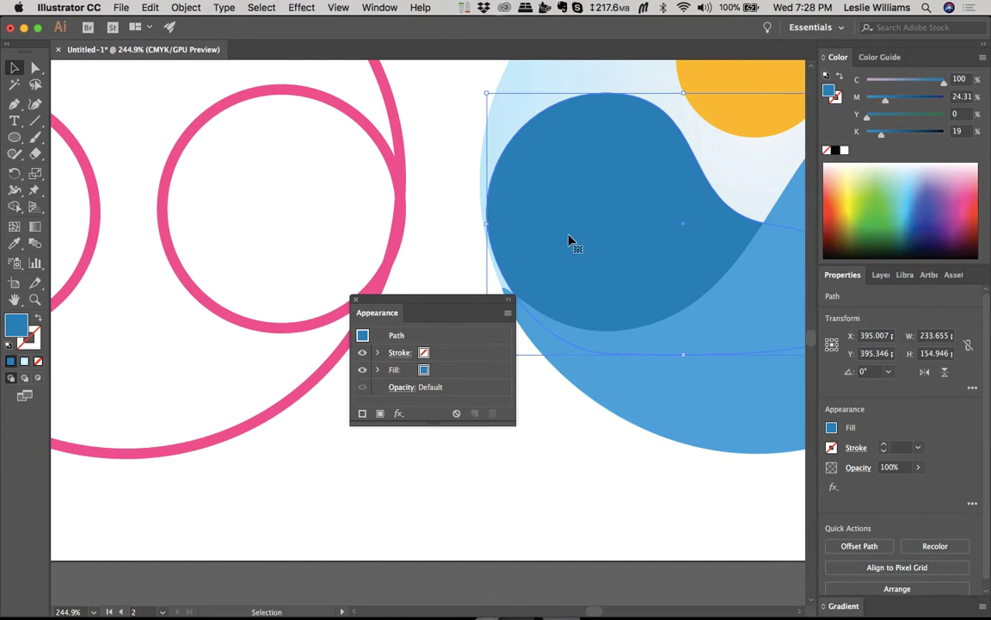
pyautogui.press('a')
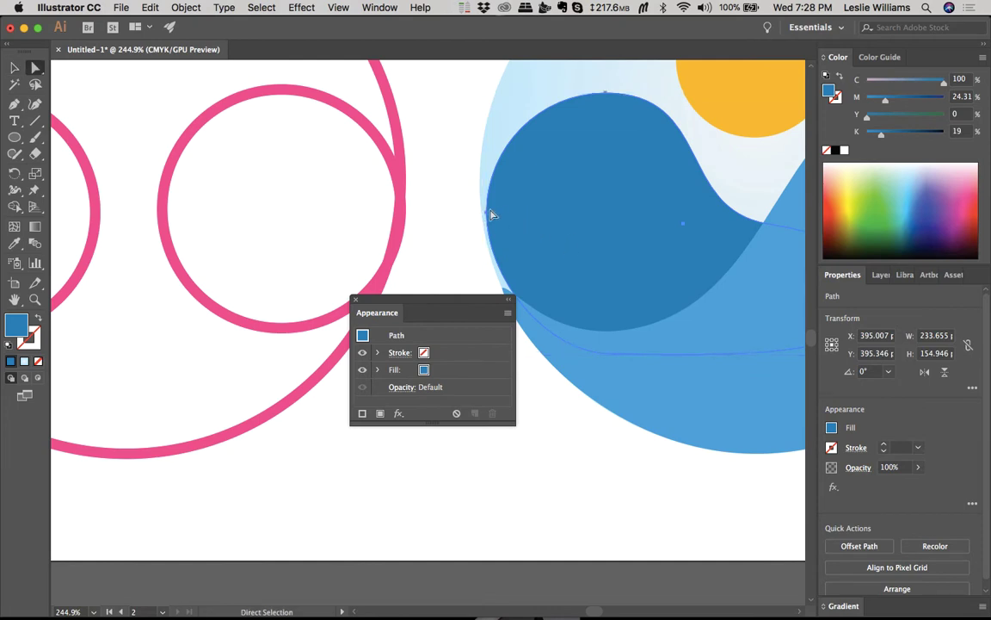
pyautogui.click(487, 213)
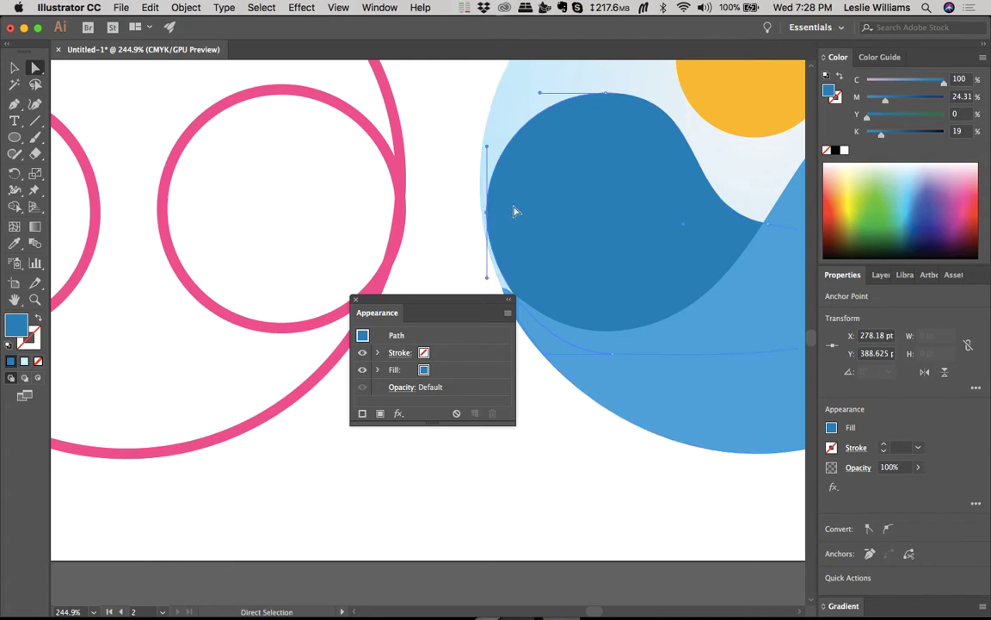
pyautogui.hscroll(-2, 513, 212)
pyautogui.scroll(-1, 514, 212)
pyautogui.scroll(5, 542, 180)
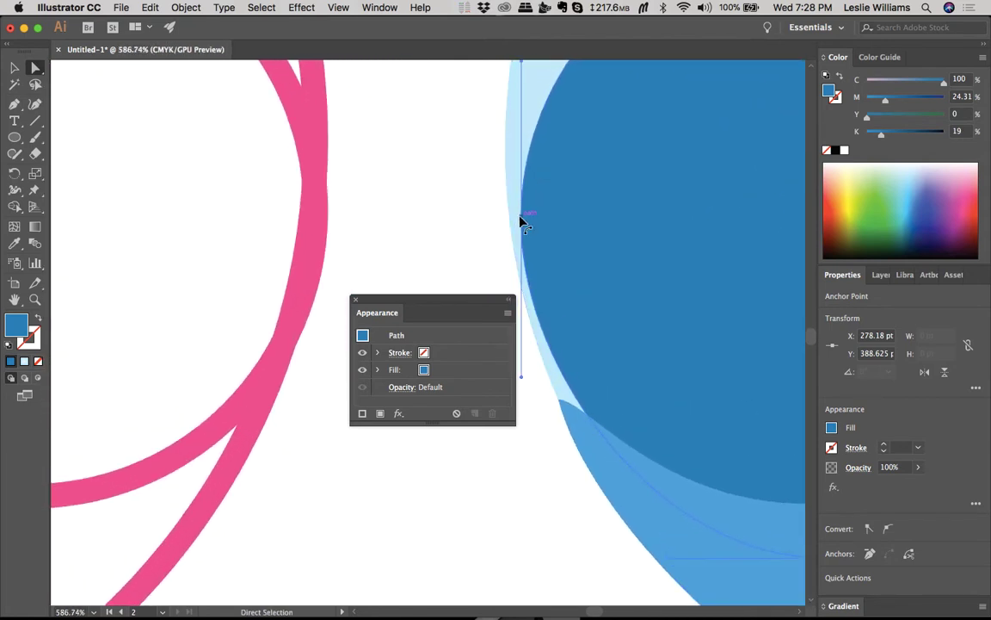
pyautogui.moveTo(515, 219)
pyautogui.mouseDown()
pyautogui.moveTo(555, 232)
pyautogui.moveTo(511, 222)
pyautogui.mouseUp()
pyautogui.hotkey('ctrl', 'z')
# Step: Pull the left anchor's lower handle down and right to smooth the dark wave's edge
pyautogui.hscroll(-3, 548, 329)
pyautogui.scroll(-2, 548, 330)
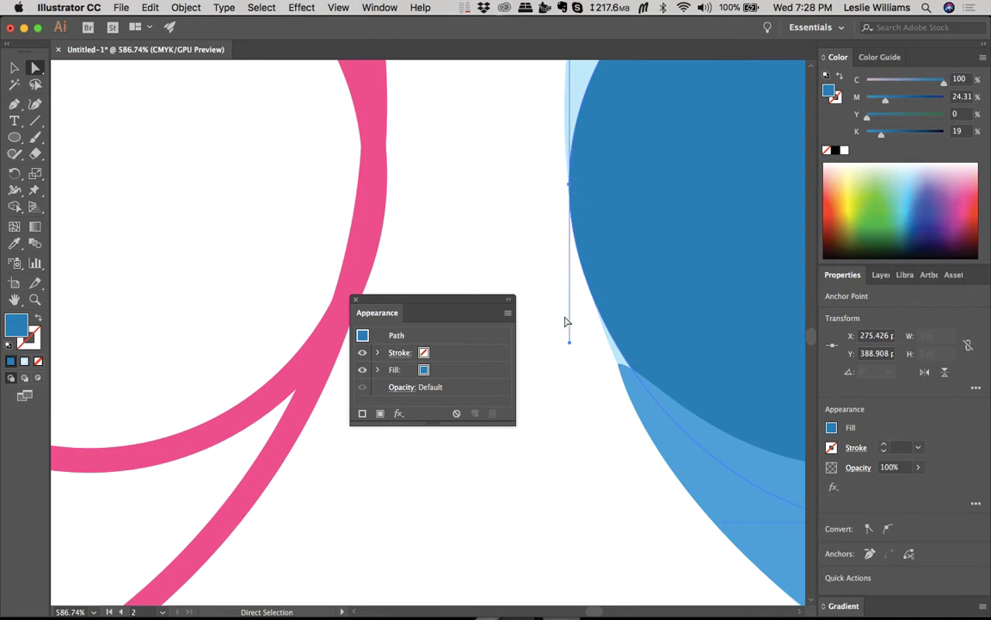
pyautogui.moveTo(569, 343); pyautogui.dragTo(628, 513)
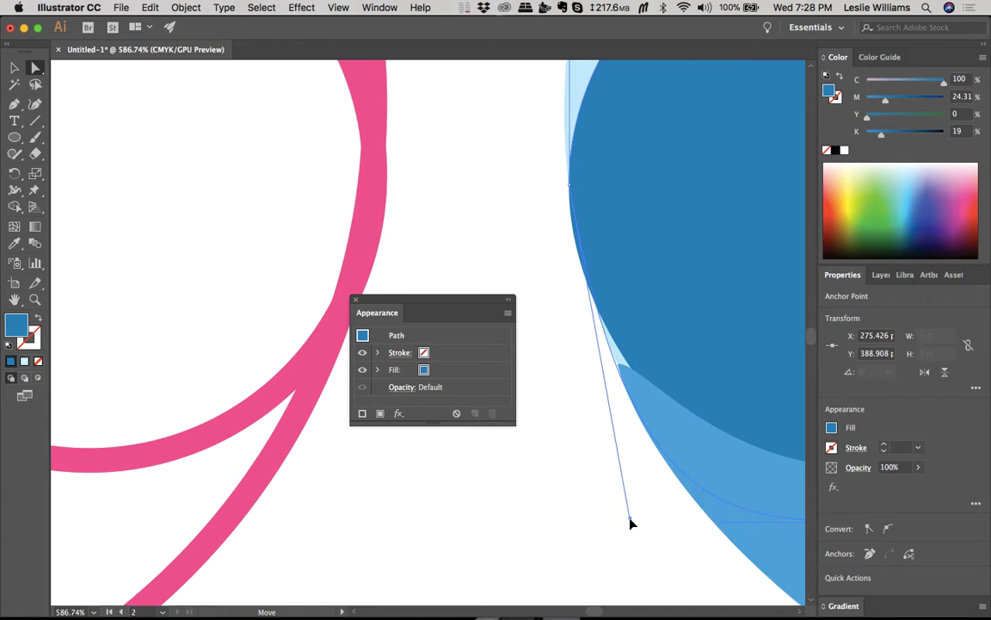
pyautogui.moveTo(630, 523); pyautogui.dragTo(630, 523)
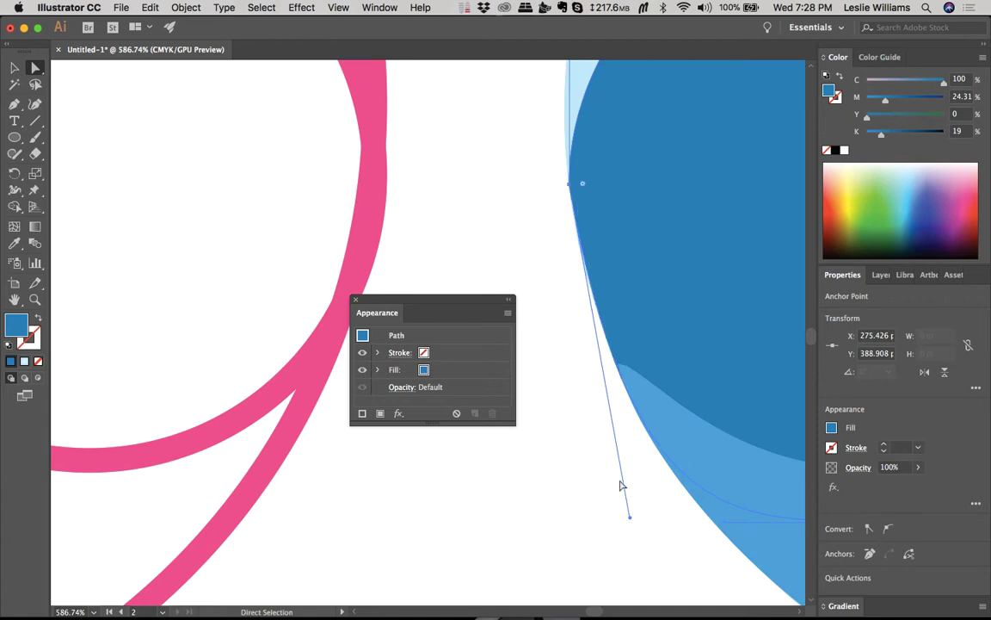
pyautogui.hscroll(5, 516, 220)
pyautogui.scroll(3, 516, 219)
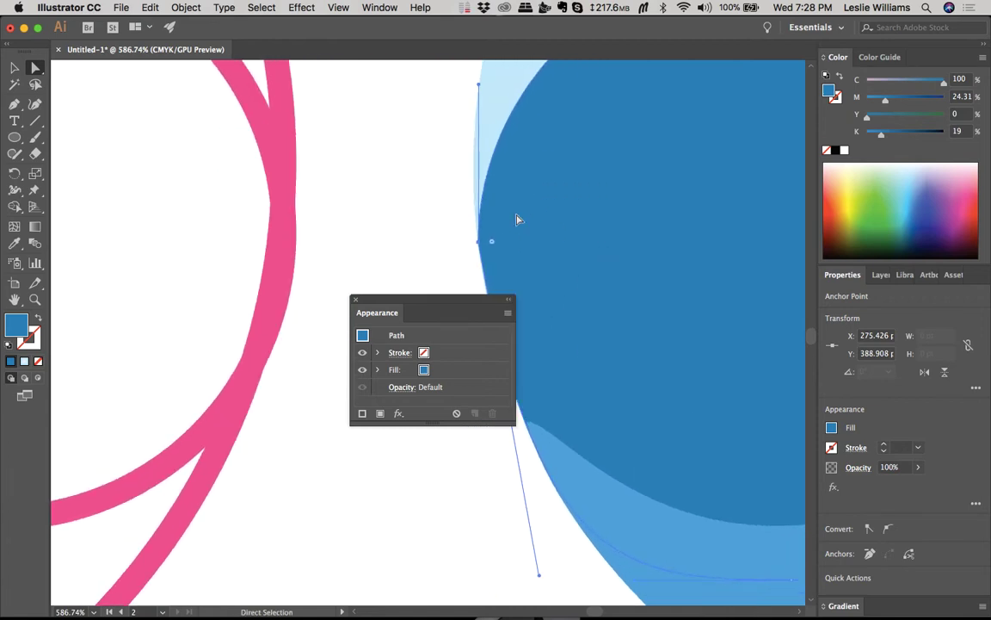
# Step: Round the dark wave's anchor to about 56.62 pt radius and deselect
pyautogui.click(479, 243)
pyautogui.moveTo(493, 247); pyautogui.dragTo(695, 225)
pyautogui.scroll(-3, 420, 200)
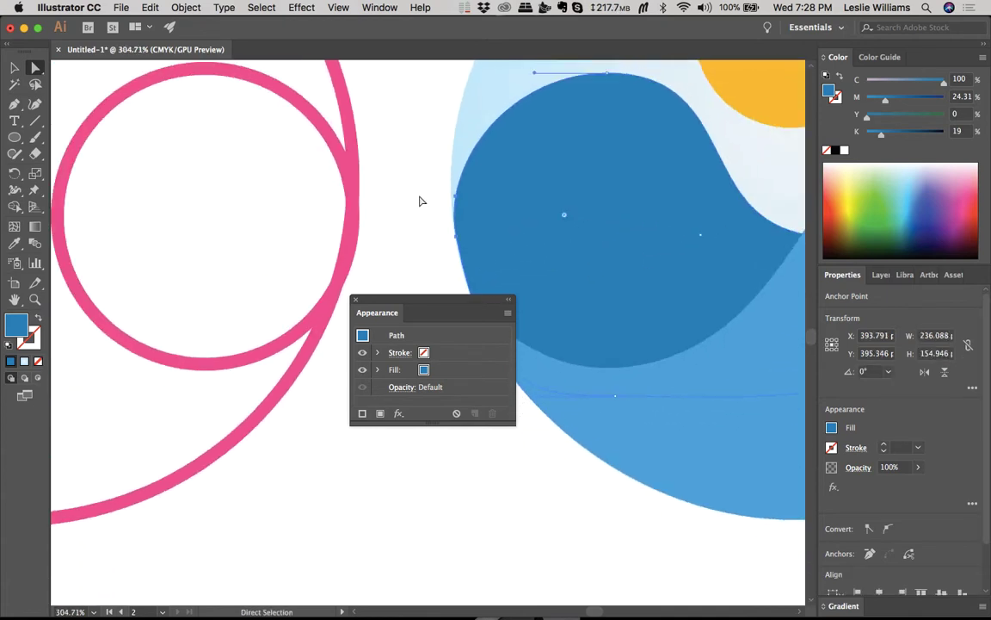
pyautogui.click(434, 243)
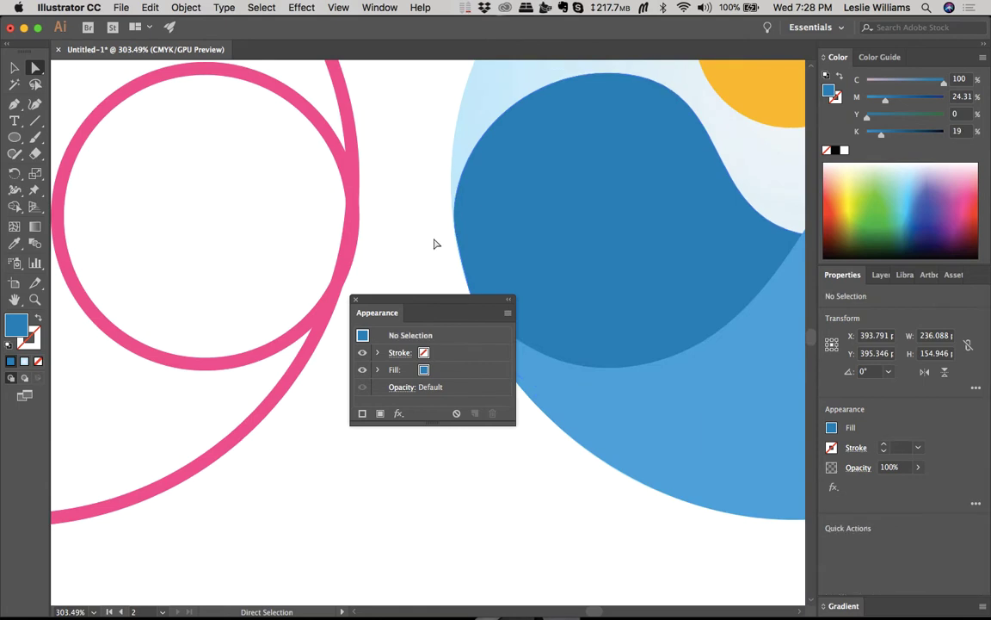
pyautogui.scroll(-3, 461, 236)
pyautogui.scroll(-2, 461, 236)
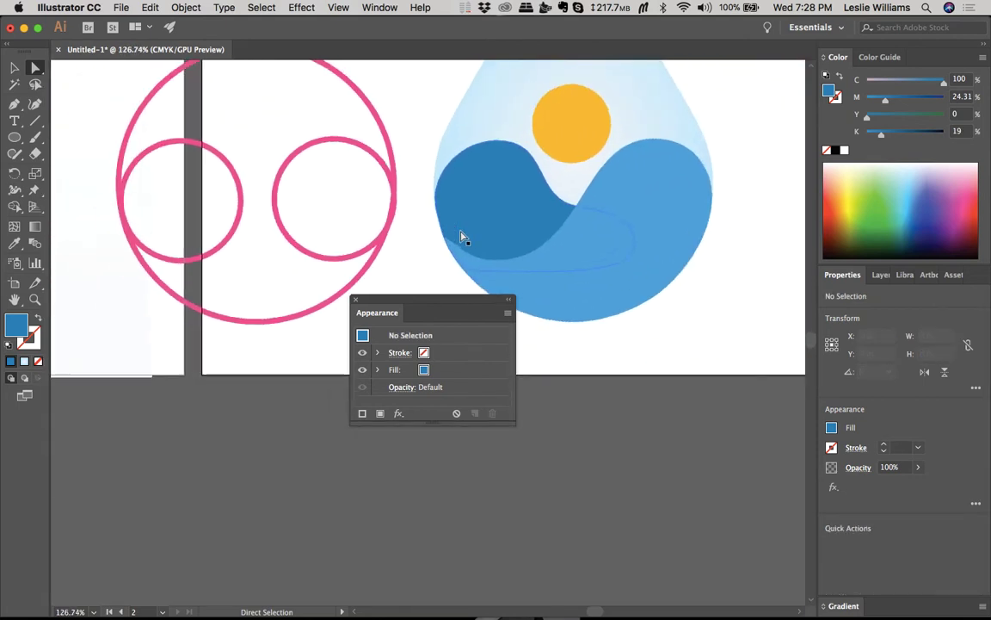
pyautogui.hscroll(-3, 354, 248)
pyautogui.hscroll(-6, 353, 248)
pyautogui.scroll(-1, 353, 248)
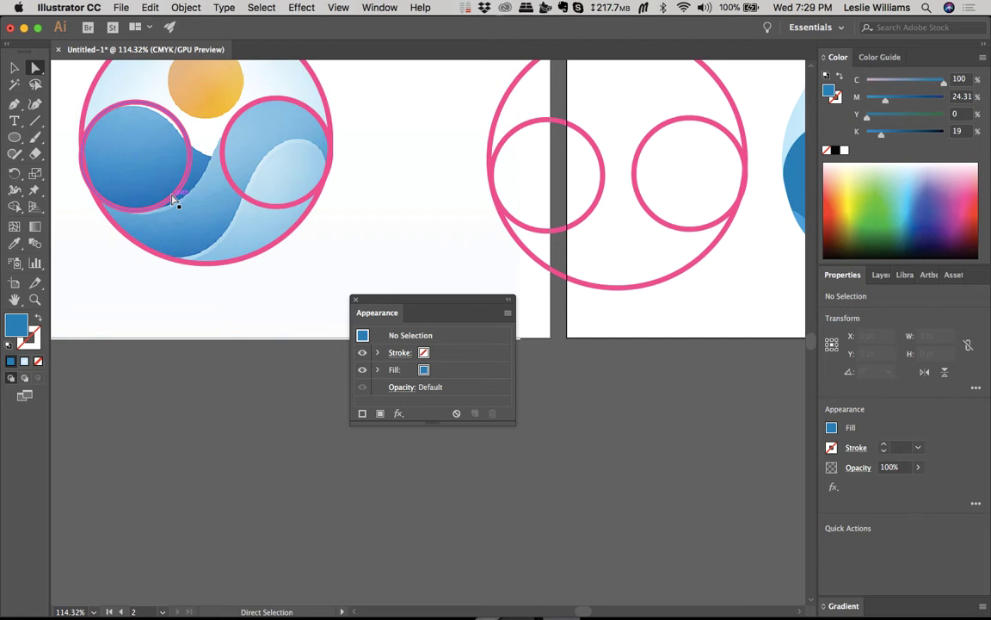
pyautogui.hscroll(5, 255, 160)
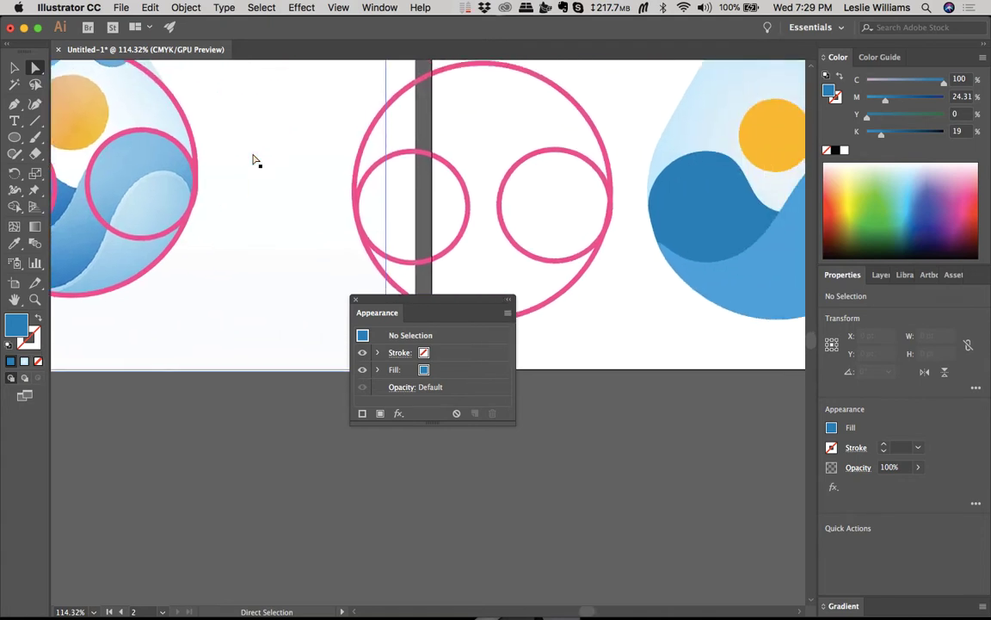
pyautogui.hscroll(-5, 254, 160)
pyautogui.scroll(1, 255, 160)
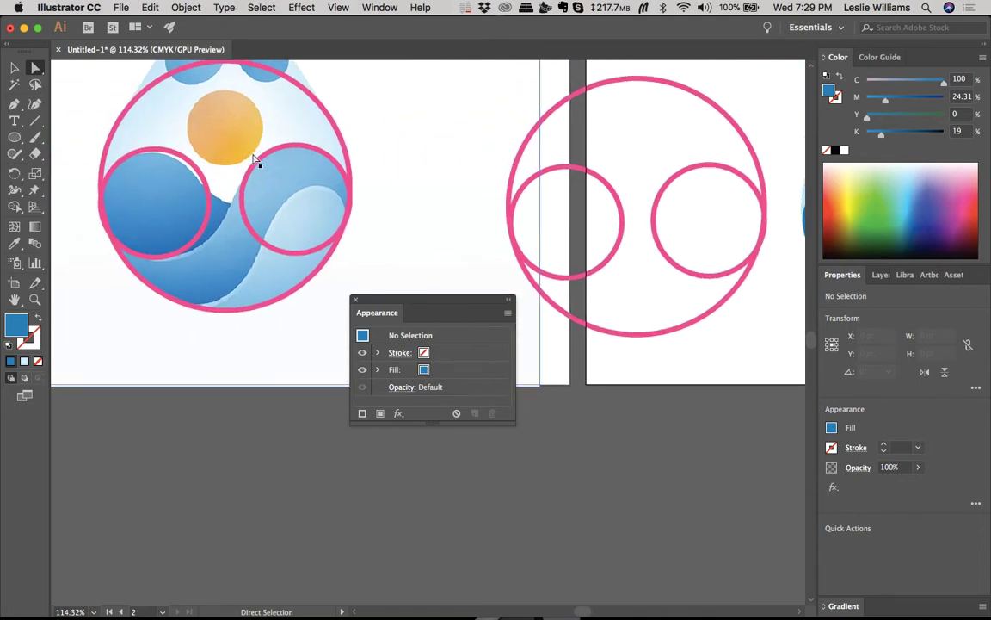
# Step: Select all three pink guide circles and move them about 411 pt down, below the artboard
pyautogui.press('v')
pyautogui.click(198, 175)
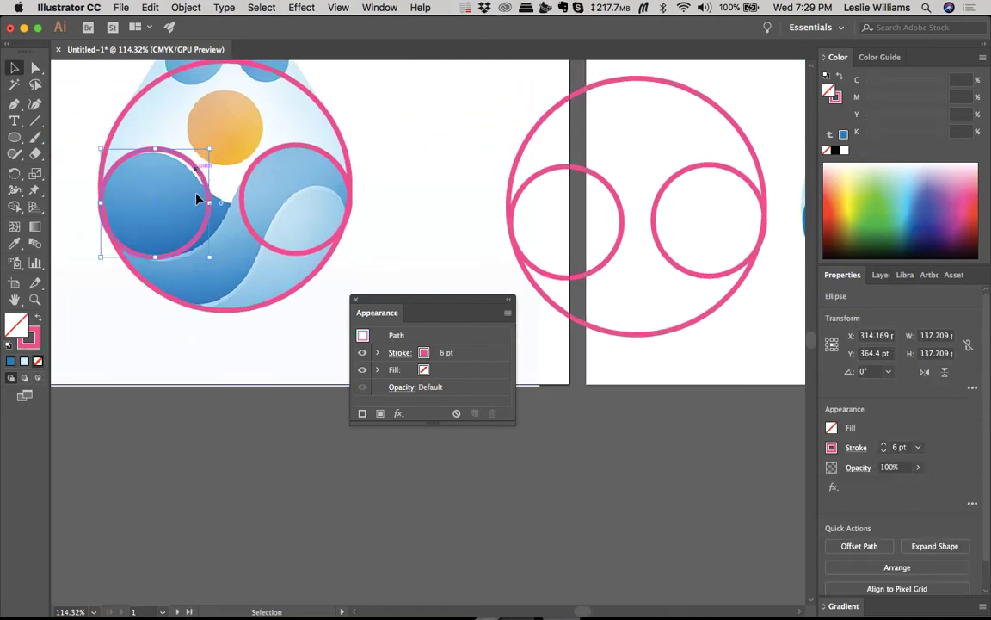
pyautogui.moveTo(197, 199); pyautogui.dragTo(188, 358)
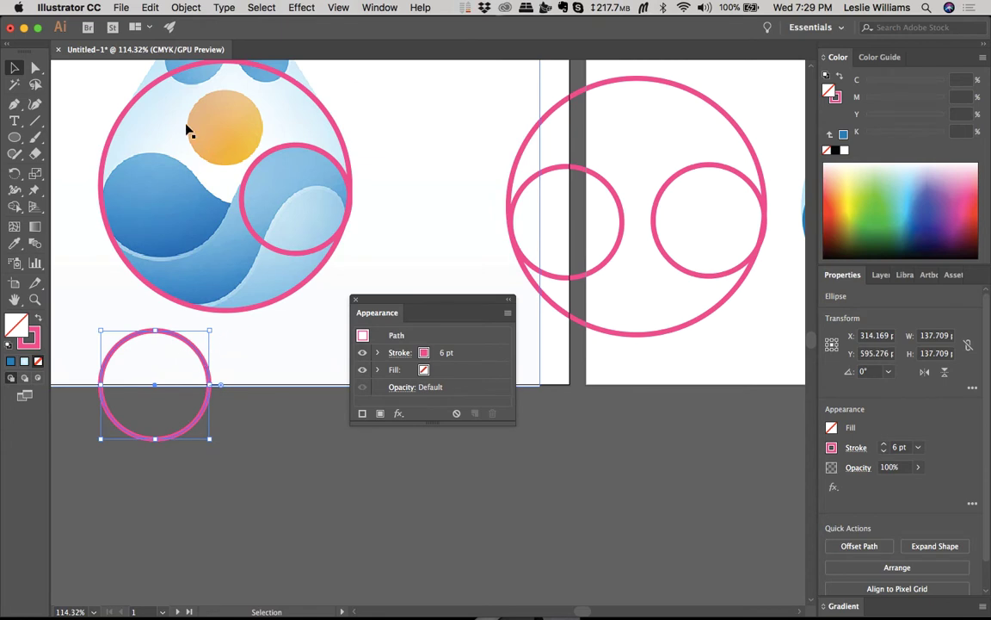
pyautogui.press('cmd+z')
pyautogui.keyDown('shift'); pyautogui.click(243, 196); pyautogui.keyUp('shift')
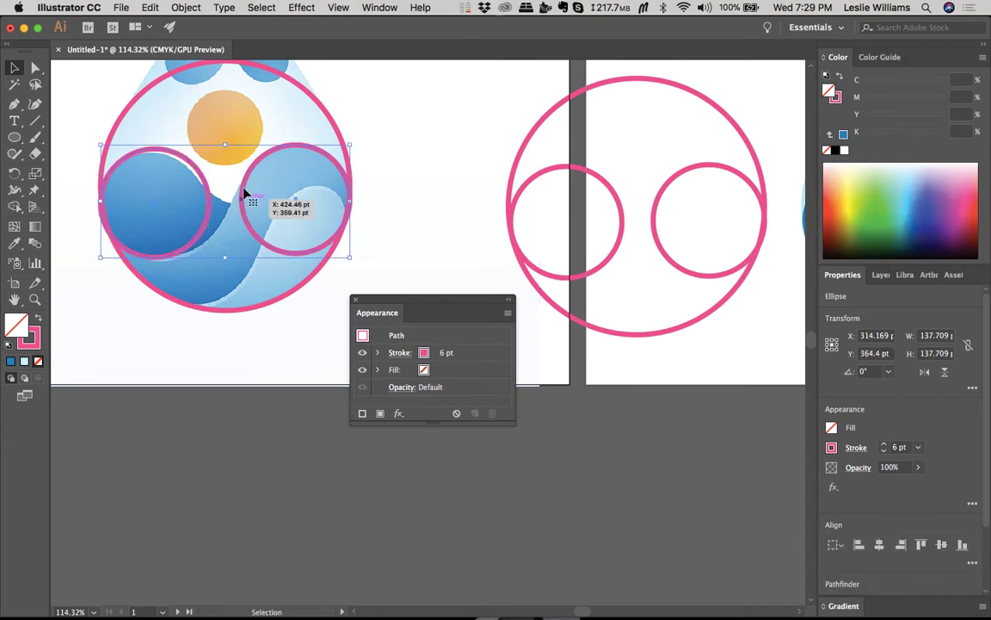
pyautogui.keyDown('shift'); pyautogui.click(316, 105); pyautogui.keyUp('shift')
pyautogui.moveTo(316, 105); pyautogui.dragTo(281, 394)
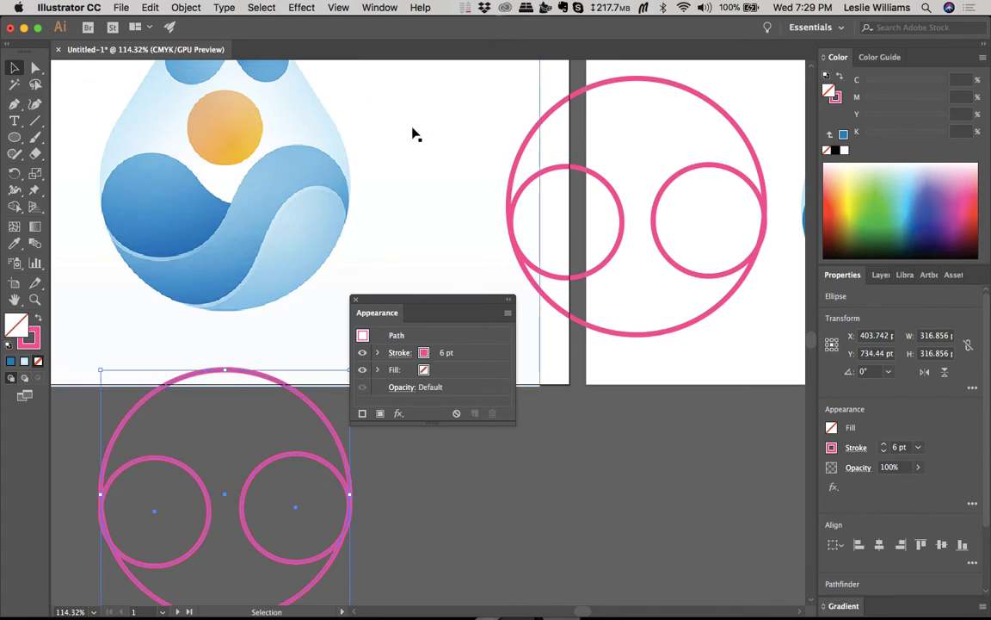
pyautogui.hscroll(5, 413, 134)
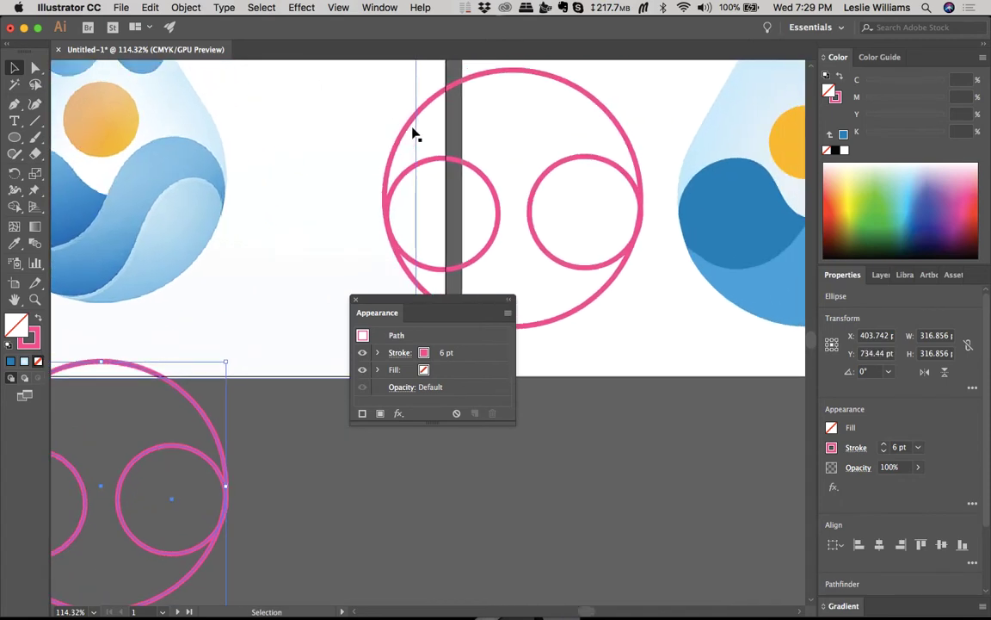
pyautogui.hscroll(-4, 413, 133)
pyautogui.hscroll(1, 413, 133)
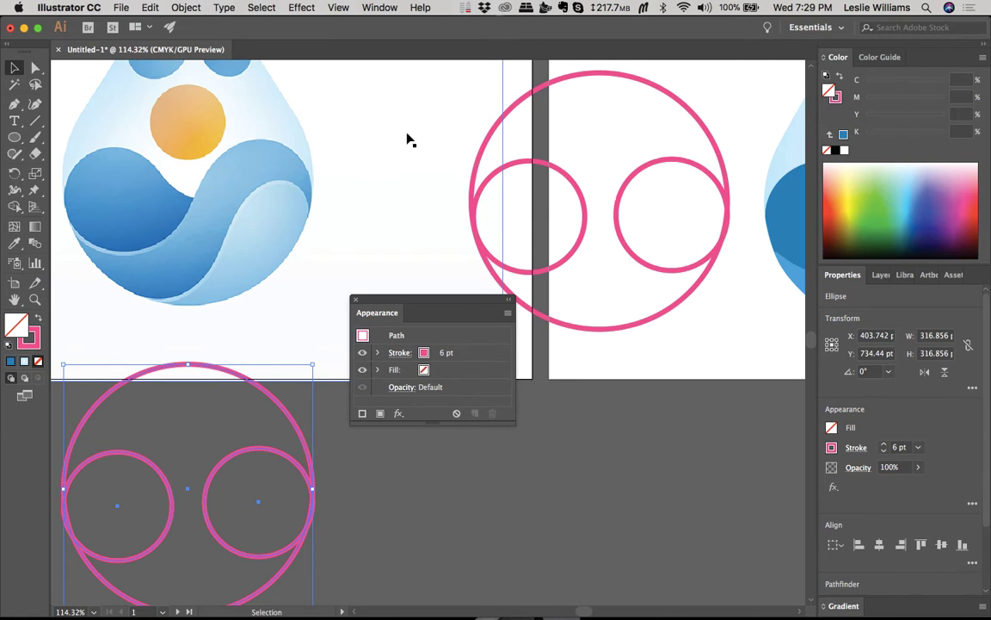
pyautogui.hscroll(8, 564, 182)
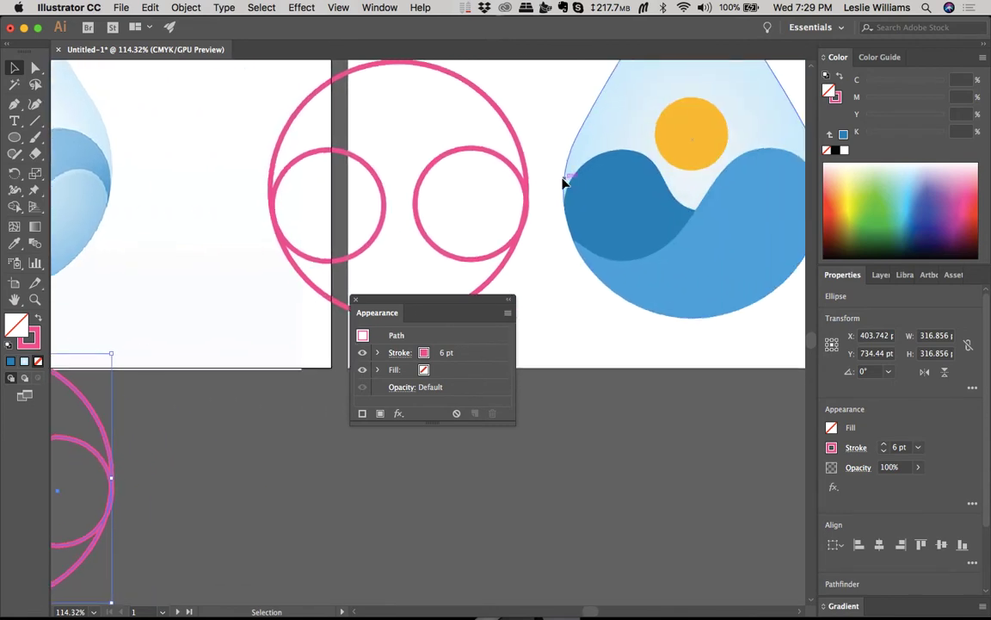
pyautogui.hscroll(1, 563, 182)
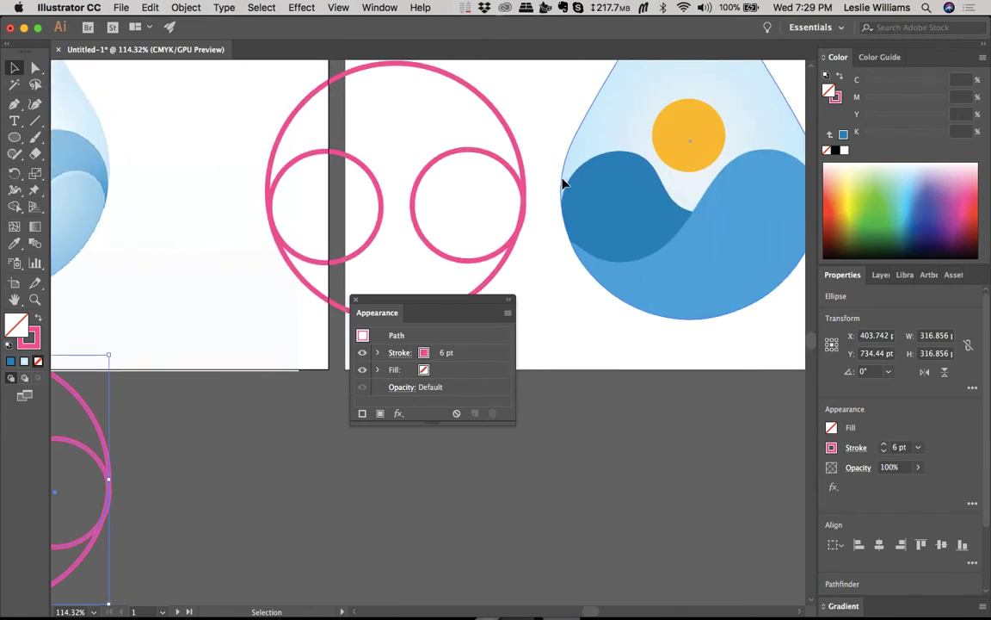
# Step: Move the light-blue wave's left end anchor up onto the dark wave's edge
pyautogui.click(580, 249)
pyautogui.scroll(3, 580, 249)
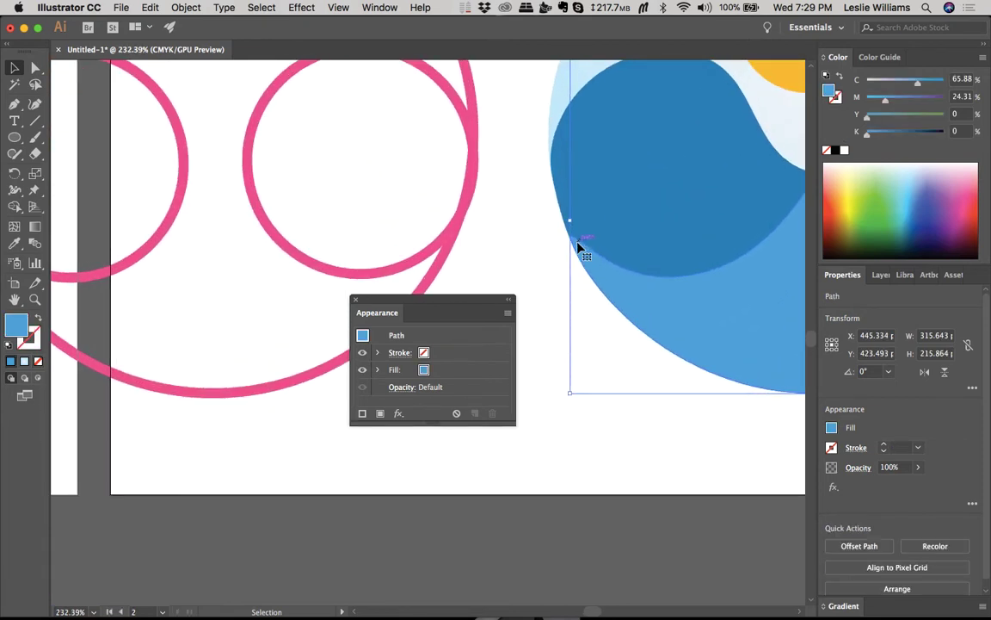
pyautogui.scroll(2, 580, 249)
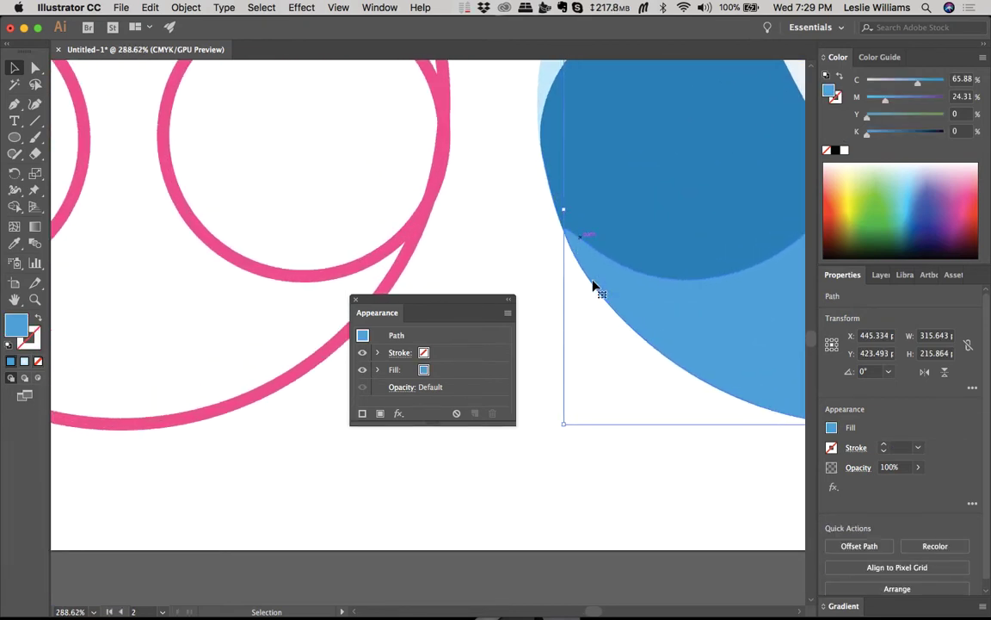
pyautogui.press('a')
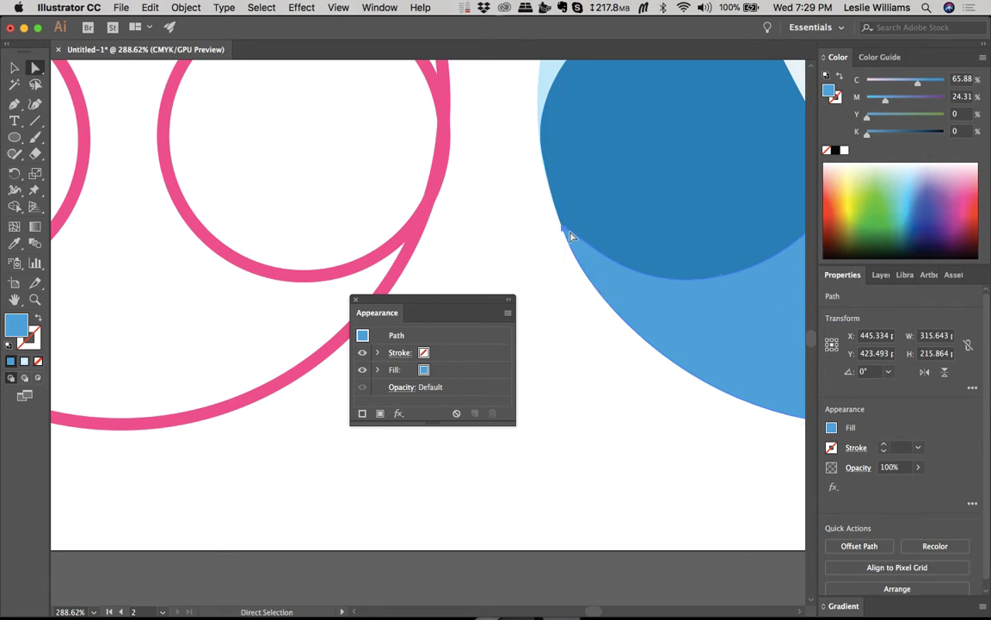
pyautogui.click(565, 231)
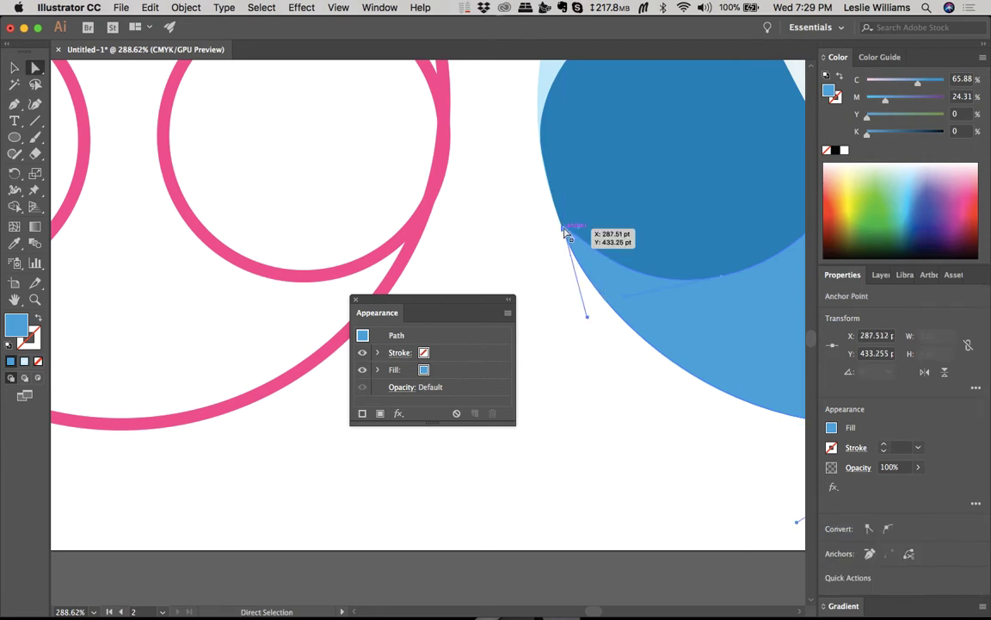
pyautogui.moveTo(565, 231); pyautogui.dragTo(553, 197)
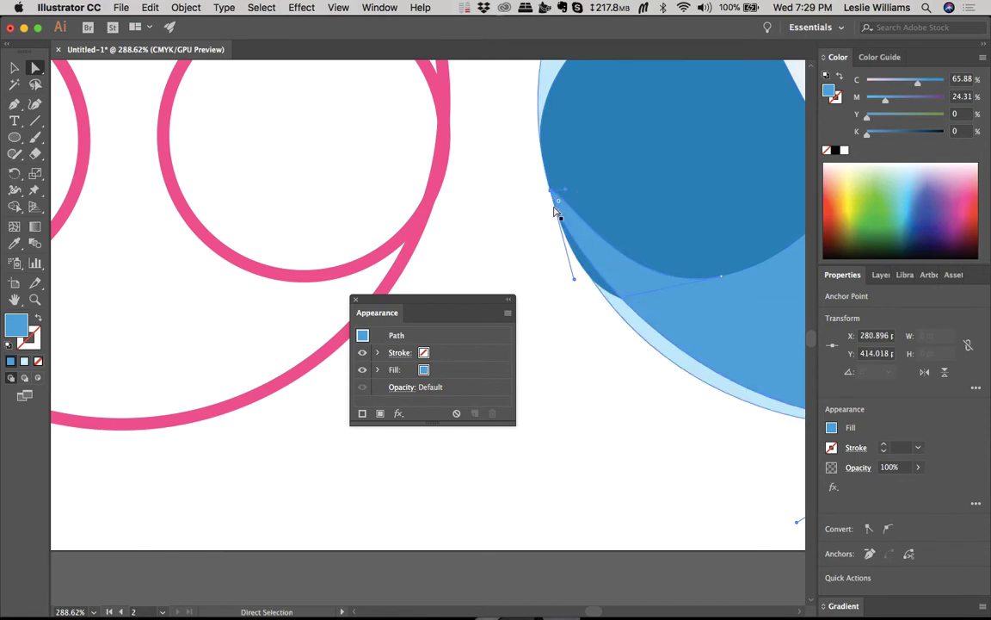
# Step: Pull the light-blue wave's curve handle down, nudge its left anchor into place, and deselect
pyautogui.moveTo(575, 284); pyautogui.dragTo(570, 320)
pyautogui.hscroll(3, 575, 314)
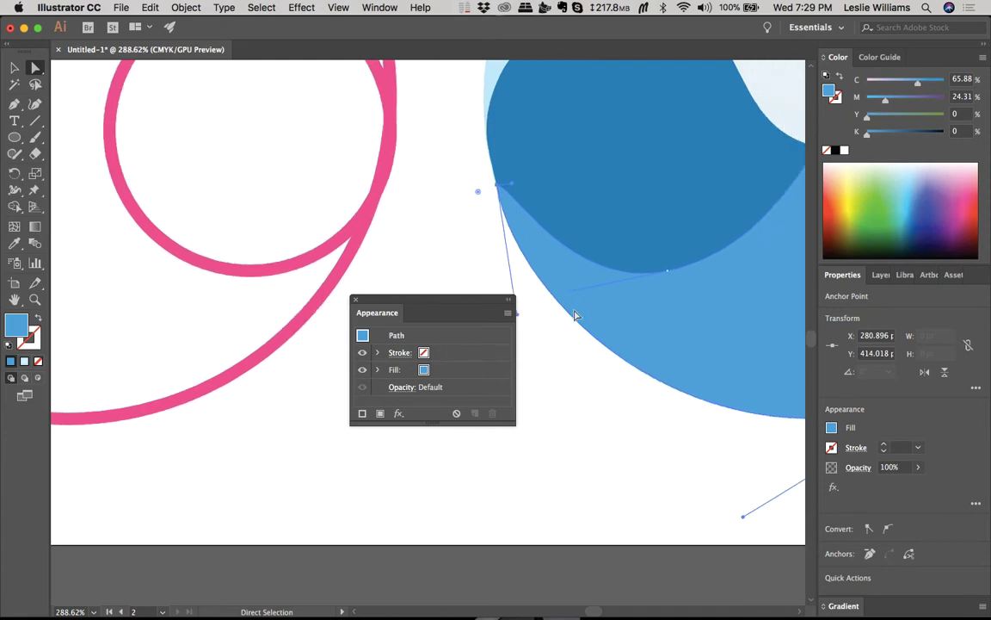
pyautogui.hscroll(-3, 575, 315)
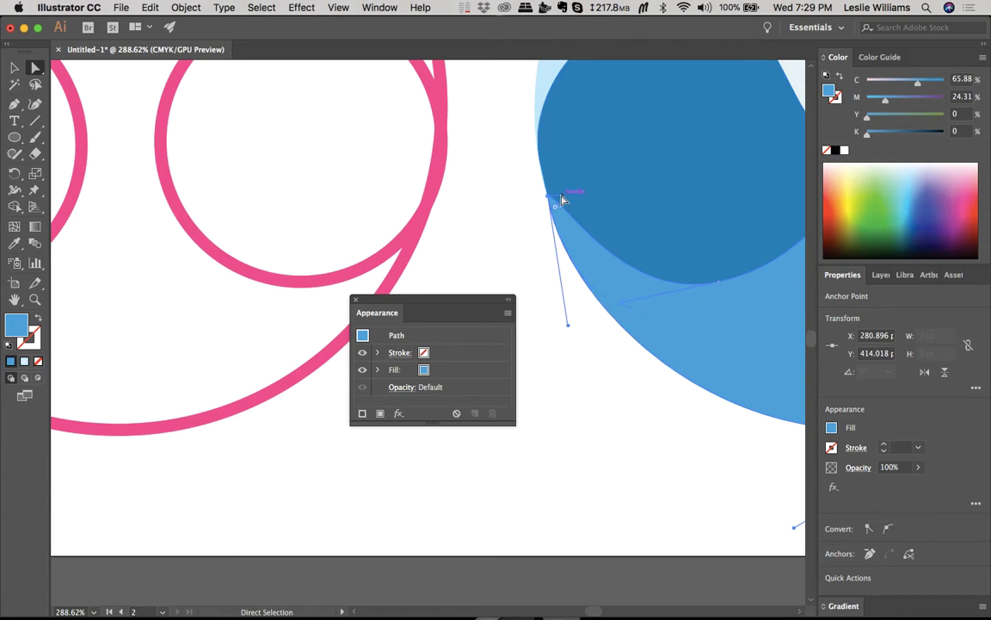
pyautogui.moveTo(565, 200); pyautogui.dragTo(577, 236)
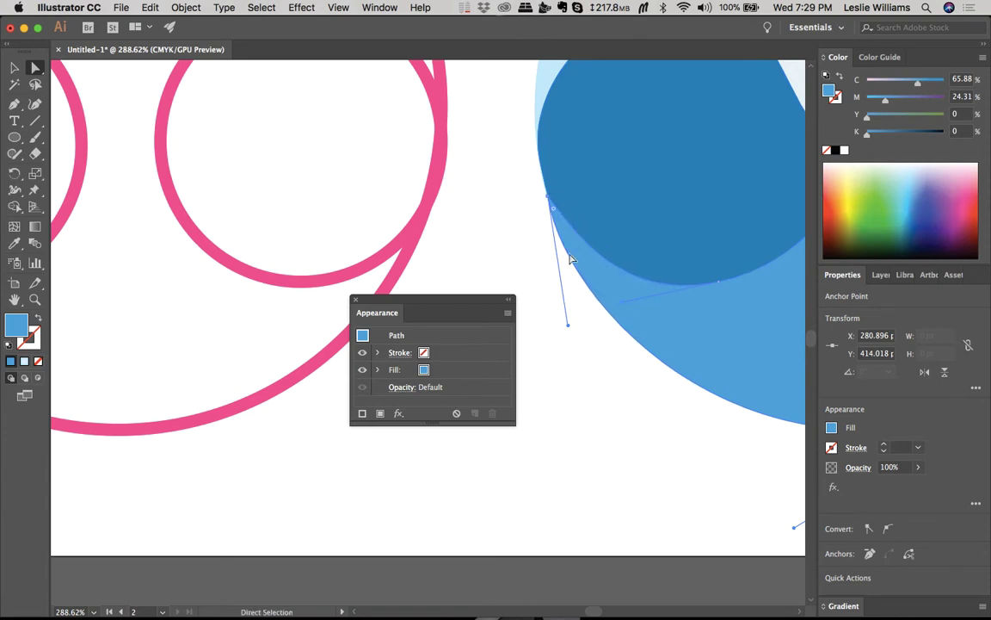
pyautogui.click(528, 206)
pyautogui.scroll(-1, 528, 205)
pyautogui.scroll(-7, 528, 206)
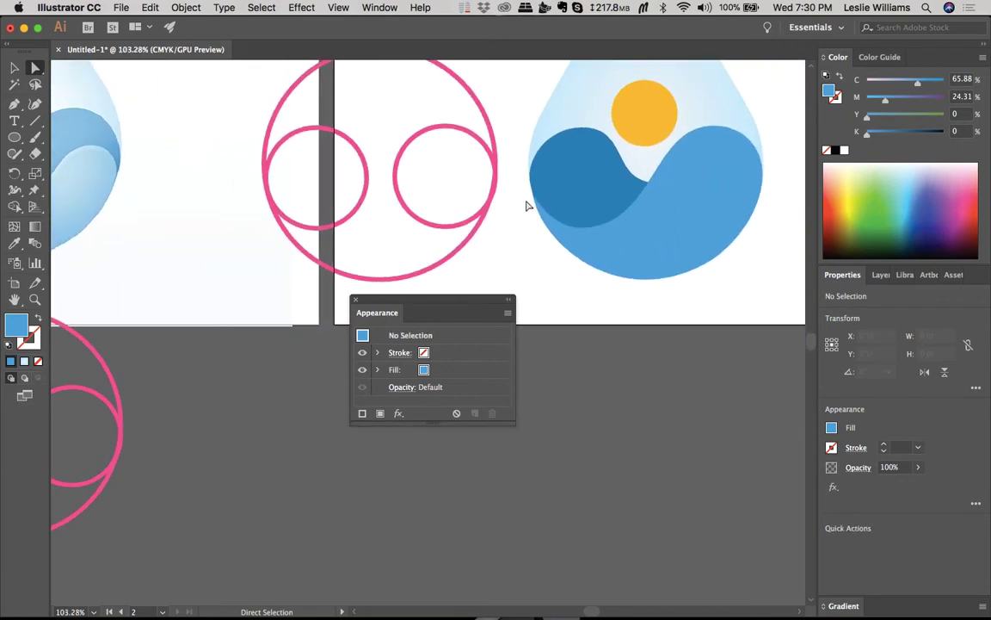
pyautogui.hscroll(-5, 529, 205)
pyautogui.scroll(2, 529, 206)
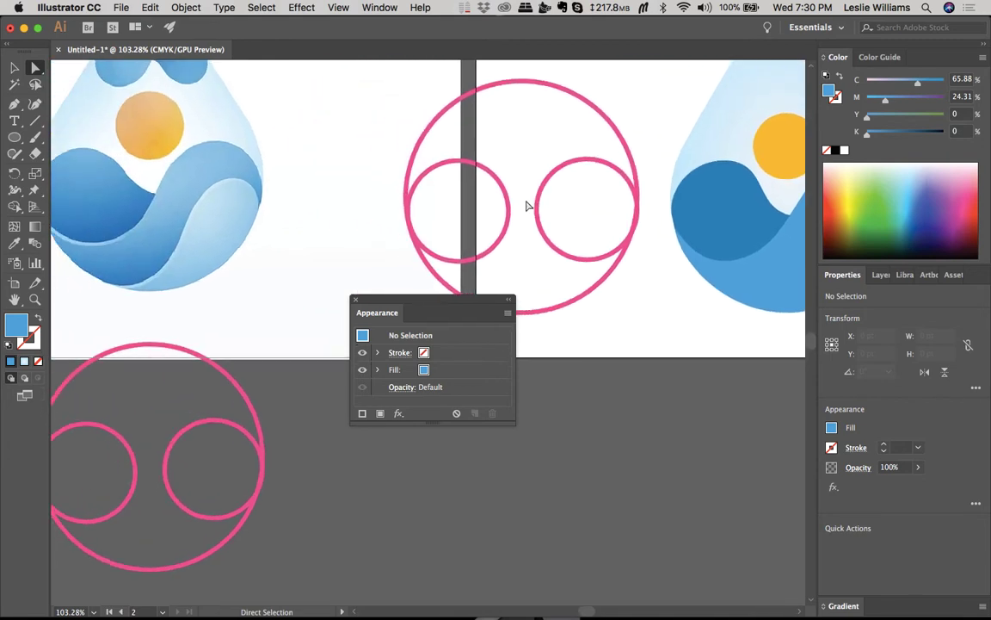
pyautogui.hscroll(-3, 529, 206)
pyautogui.scroll(-1, 528, 205)
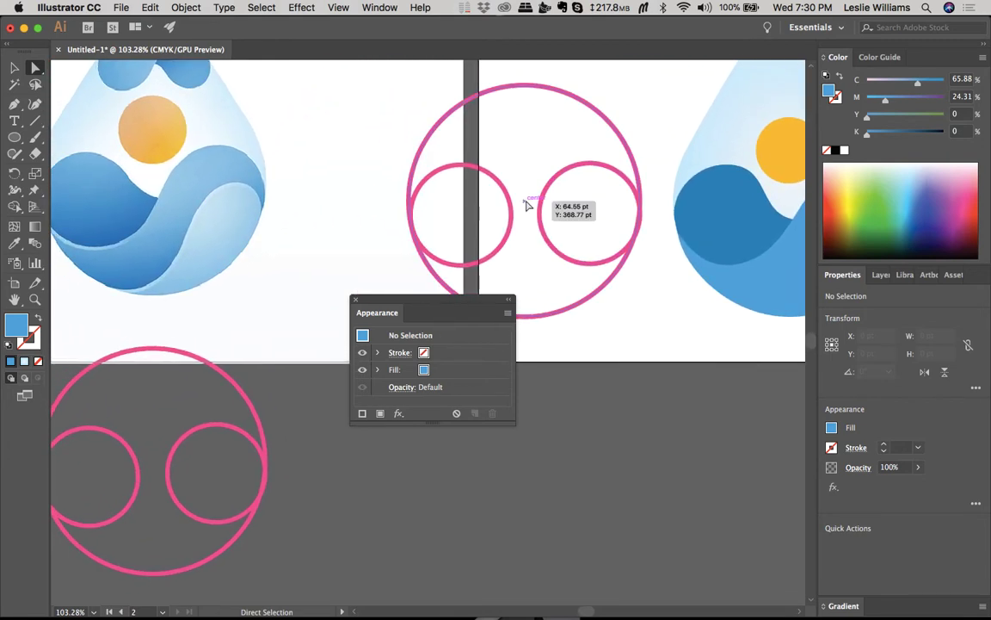
pyautogui.hscroll(-3, 528, 205)
pyautogui.scroll(-1, 528, 206)
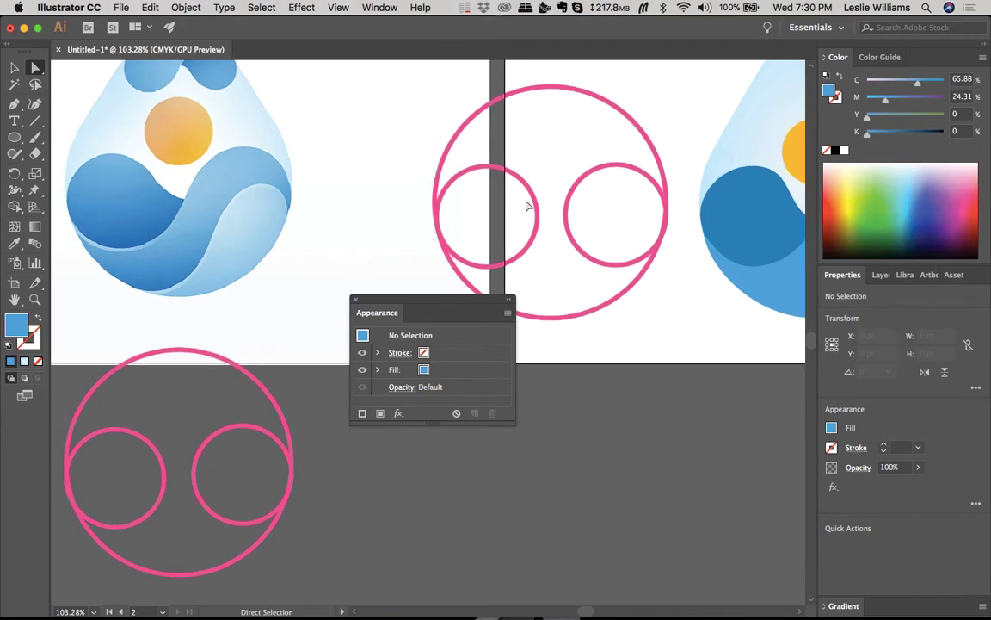
pyautogui.hscroll(5, 528, 206)
pyautogui.scroll(2, 528, 206)
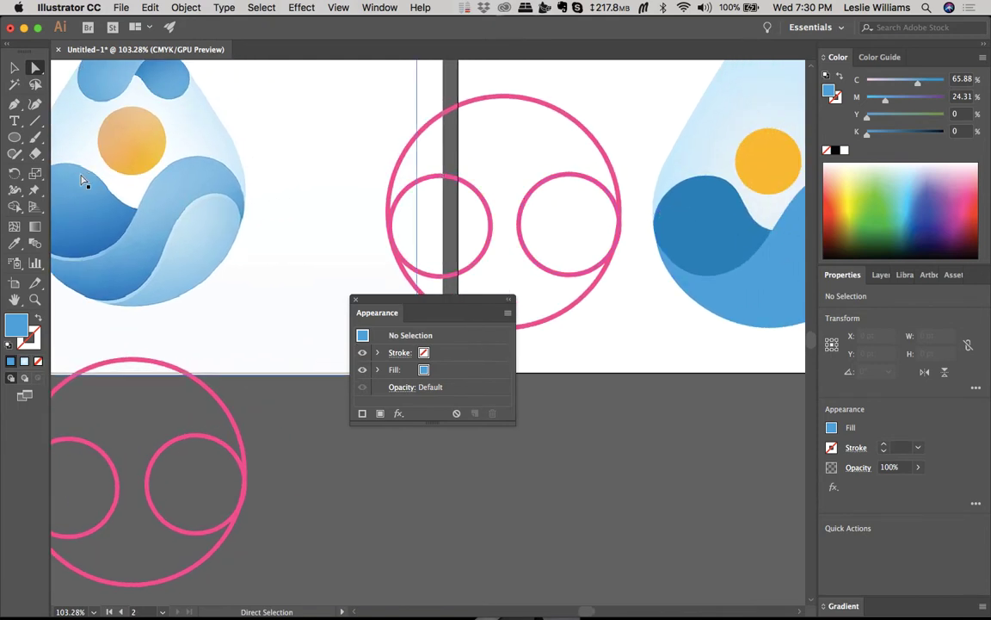
pyautogui.hscroll(-3, 84, 181)
pyautogui.scroll(1, 83, 181)
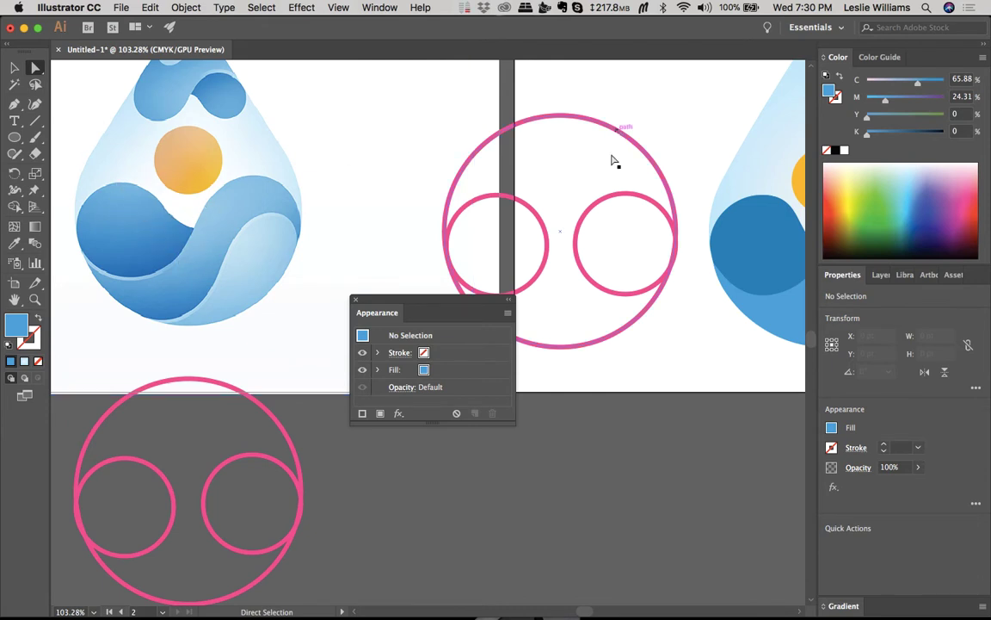
pyautogui.hscroll(8, 681, 195)
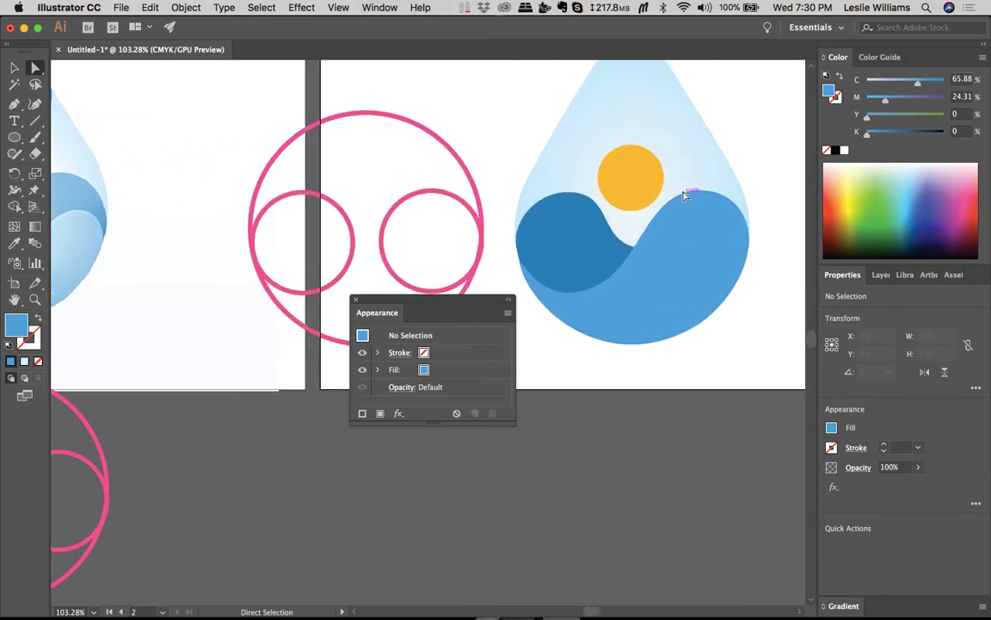
pyautogui.hscroll(-8, 684, 196)
pyautogui.hscroll(6, 684, 196)
pyautogui.scroll(-2, 684, 196)
pyautogui.hscroll(-1, 684, 197)
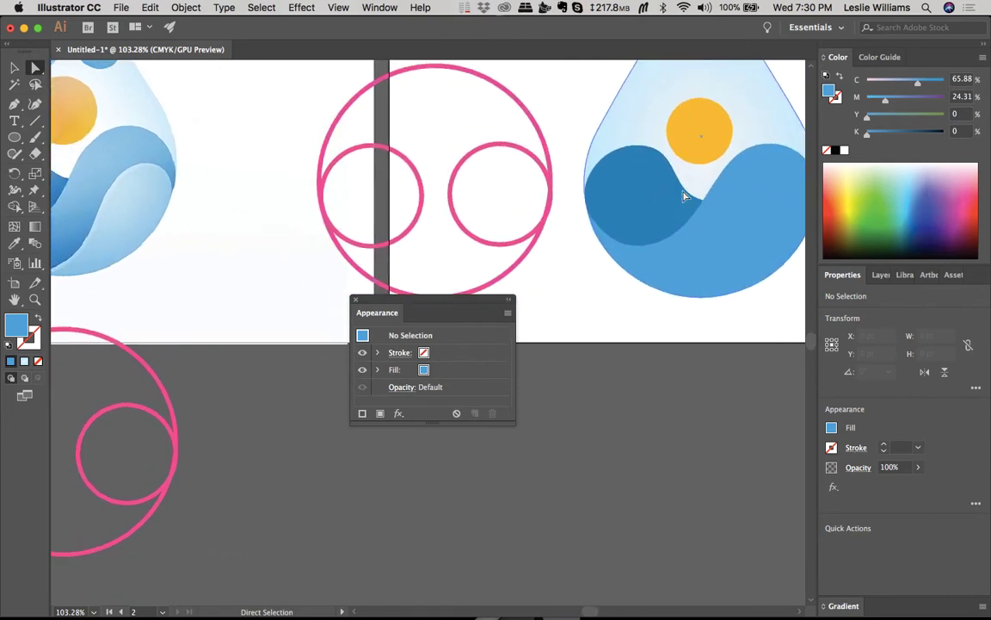
pyautogui.hscroll(-4, 684, 196)
pyautogui.scroll(2, 684, 196)
# Step: Move the dark wave's crest anchor slightly left and reshape the crest's curve
pyautogui.click(686, 195)
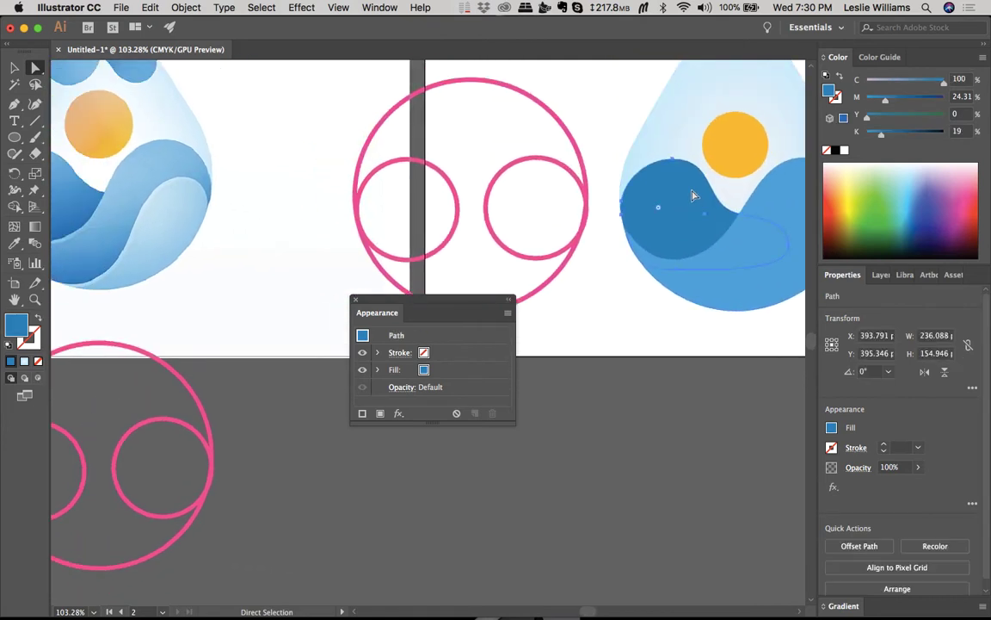
pyautogui.hscroll(-5, 693, 195)
pyautogui.scroll(1, 693, 195)
pyautogui.hscroll(-2, 692, 196)
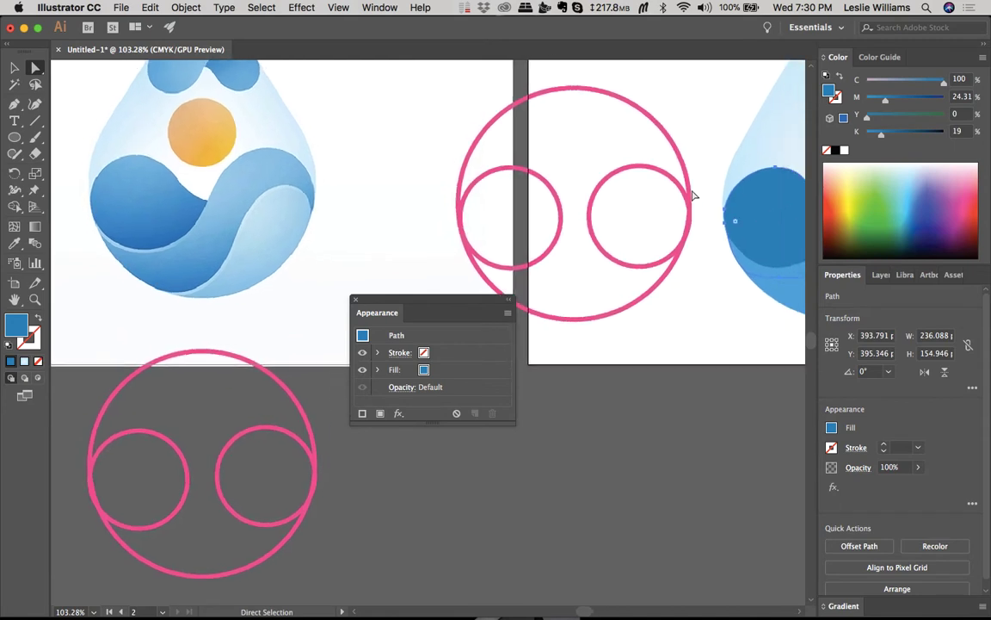
pyautogui.hscroll(4, 692, 195)
pyautogui.click(699, 221)
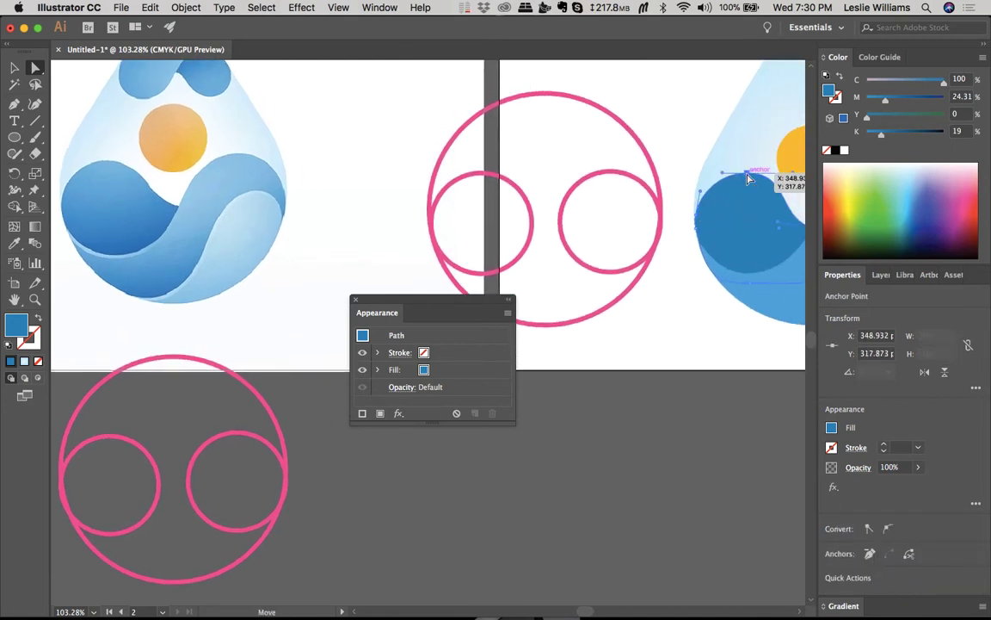
pyautogui.moveTo(748, 177); pyautogui.dragTo(740, 178)
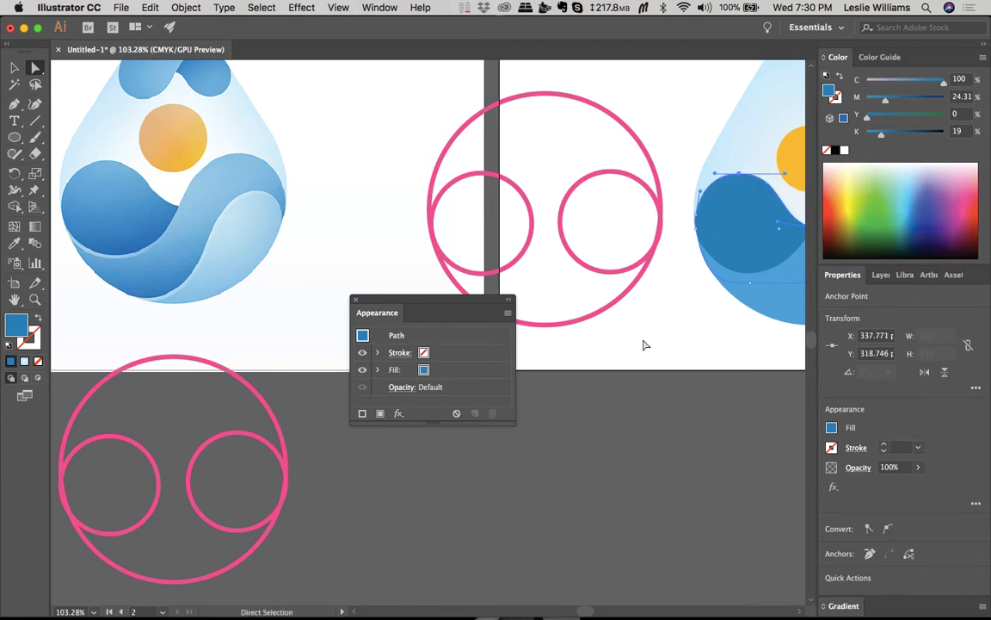
pyautogui.hscroll(4, 644, 345)
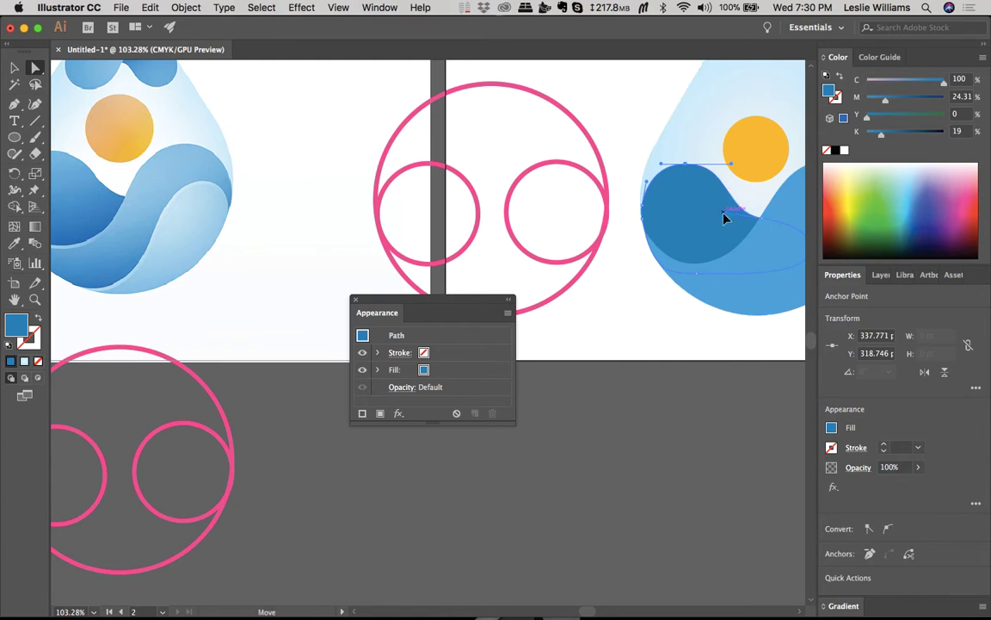
pyautogui.moveTo(724, 217); pyautogui.dragTo(720, 224)
# Step: Pull the dark wave's top-edge anchor further left and deselect
pyautogui.click(637, 383)
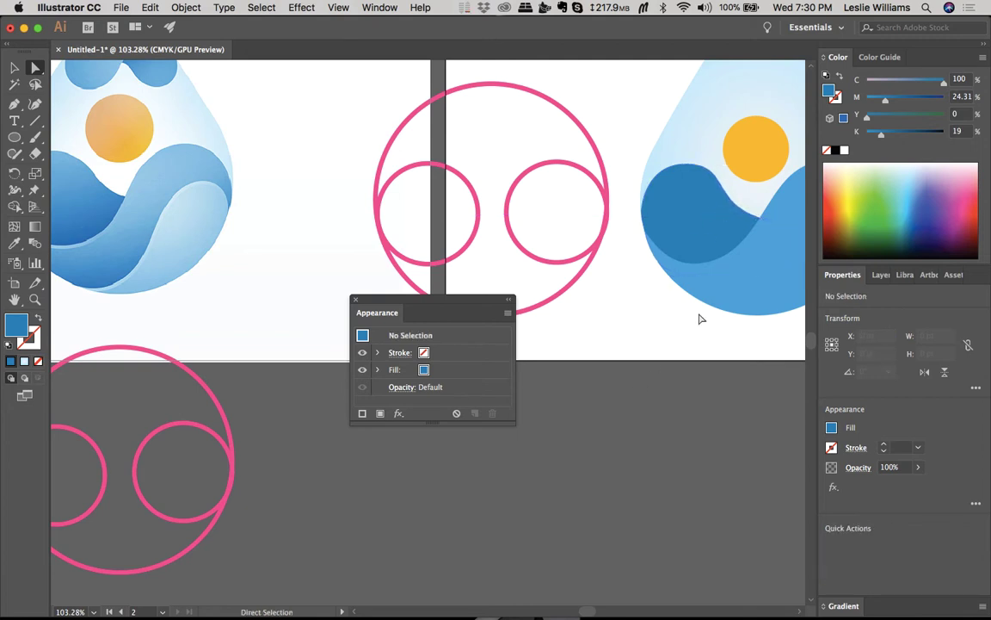
pyautogui.click(698, 218)
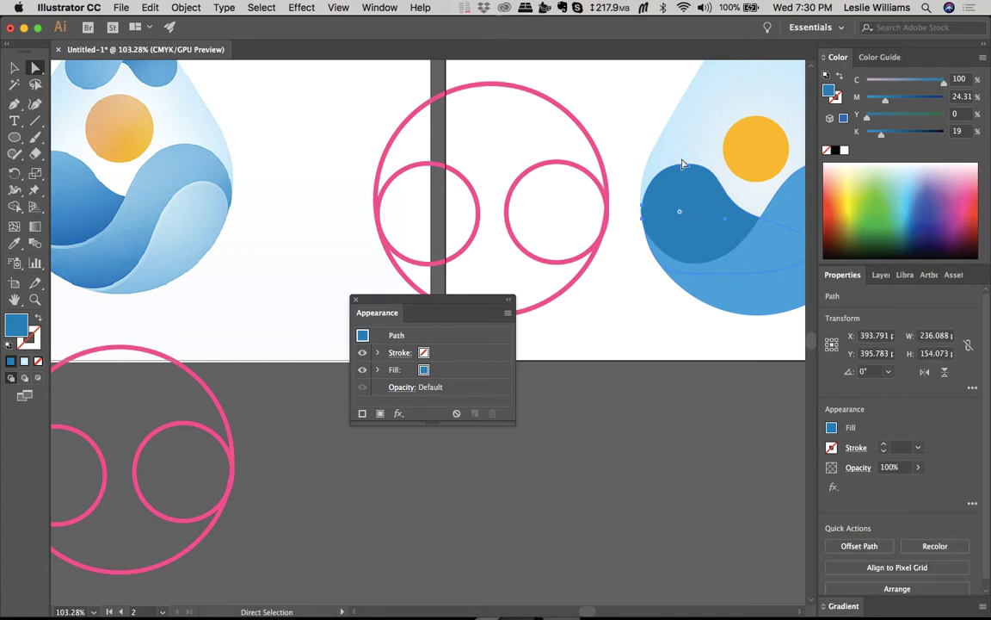
pyautogui.click(732, 164)
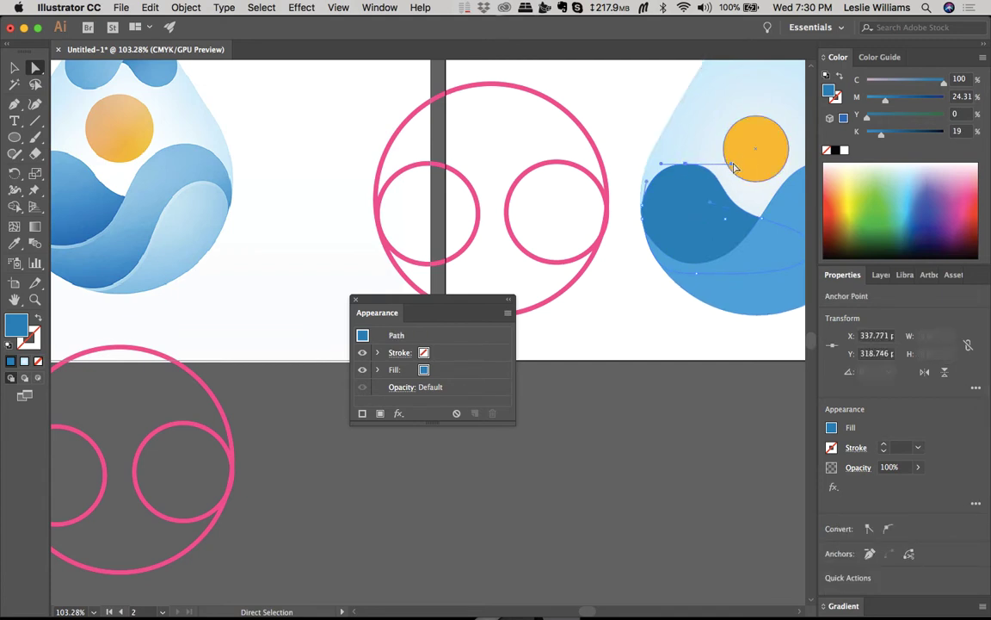
pyautogui.moveTo(731, 164); pyautogui.dragTo(725, 166)
pyautogui.click(661, 378)
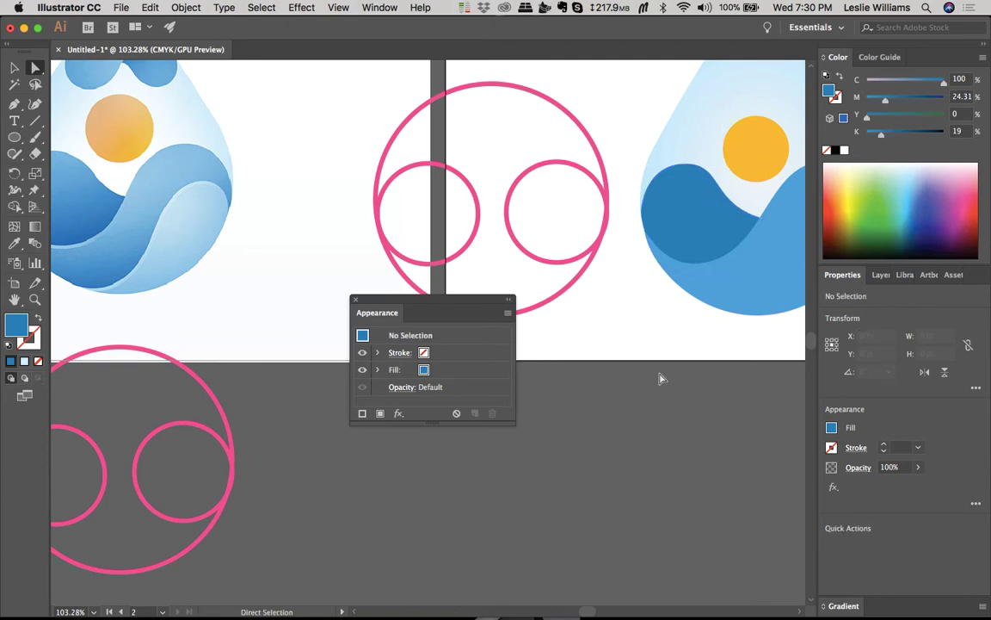
pyautogui.scroll(-3, 661, 379)
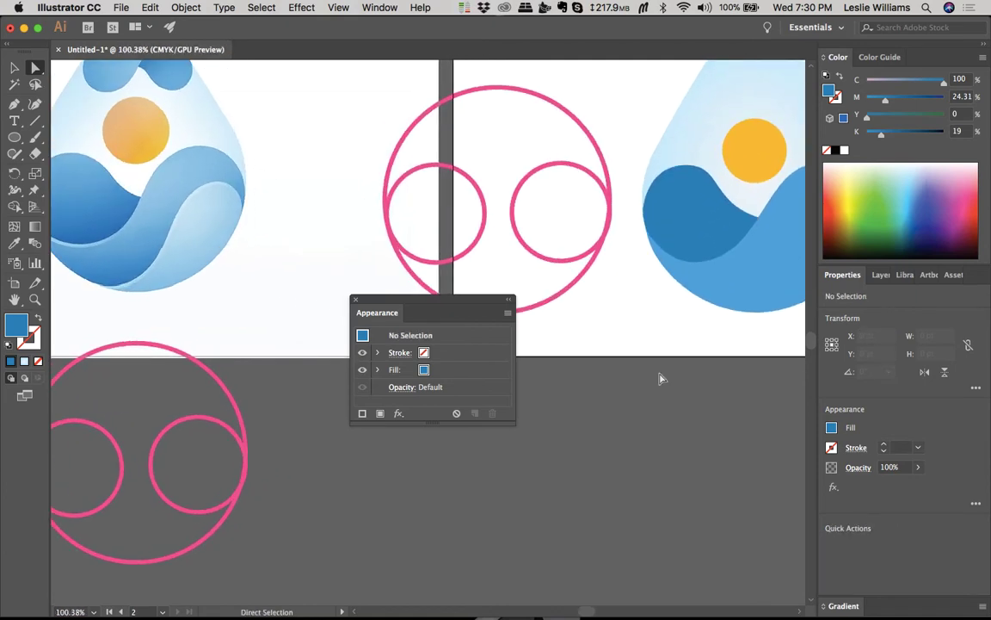
pyautogui.scroll(3, 661, 379)
pyautogui.hscroll(5, 661, 378)
pyautogui.scroll(2, 661, 379)
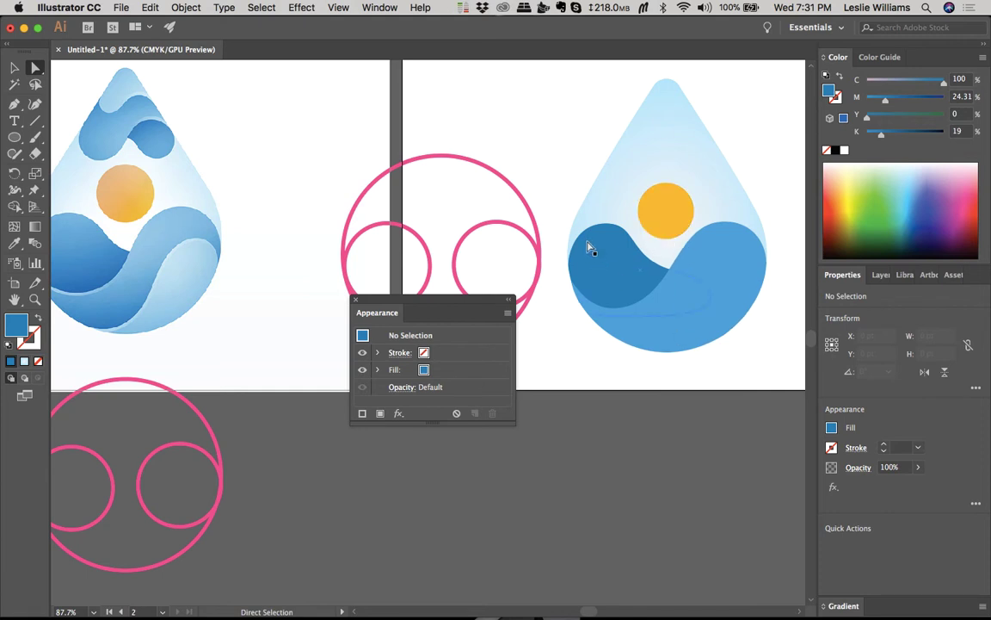
pyautogui.hscroll(-3, 588, 247)
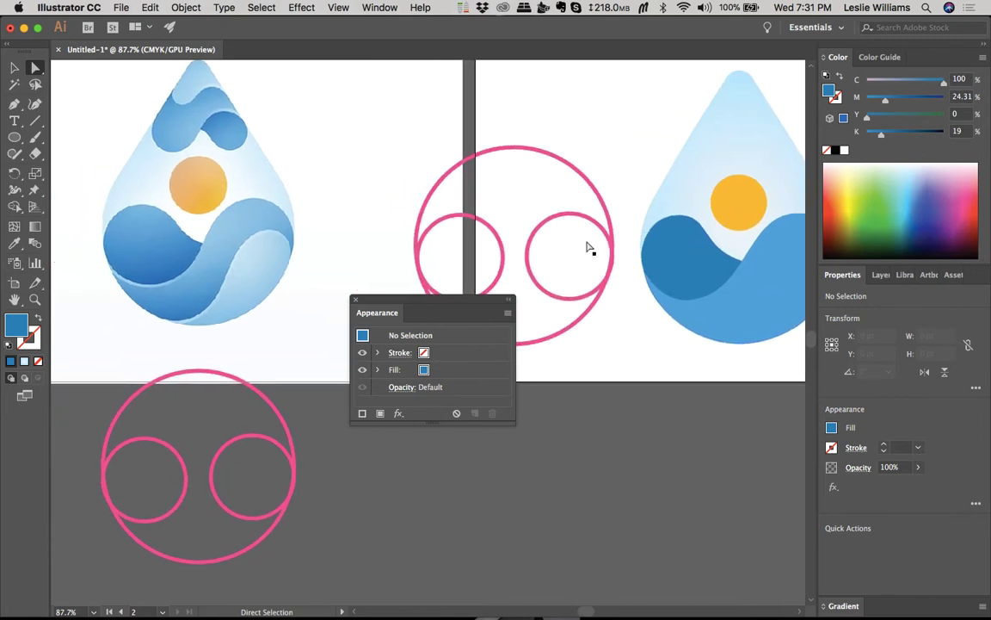
pyautogui.hscroll(5, 587, 248)
pyautogui.scroll(2, 588, 248)
pyautogui.hscroll(-3, 587, 248)
pyautogui.scroll(-1, 588, 248)
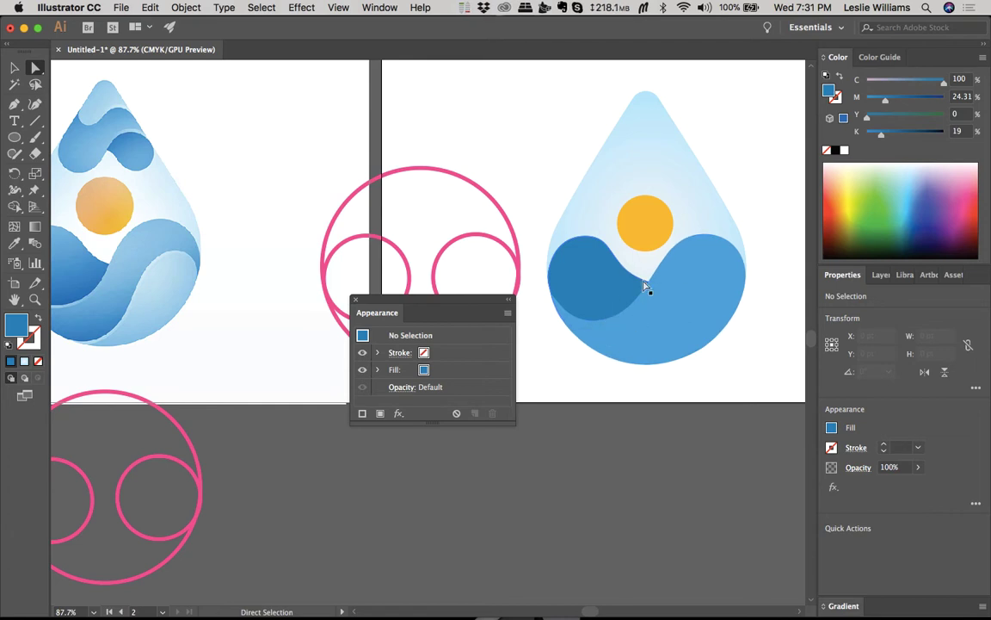
pyautogui.click(601, 282)
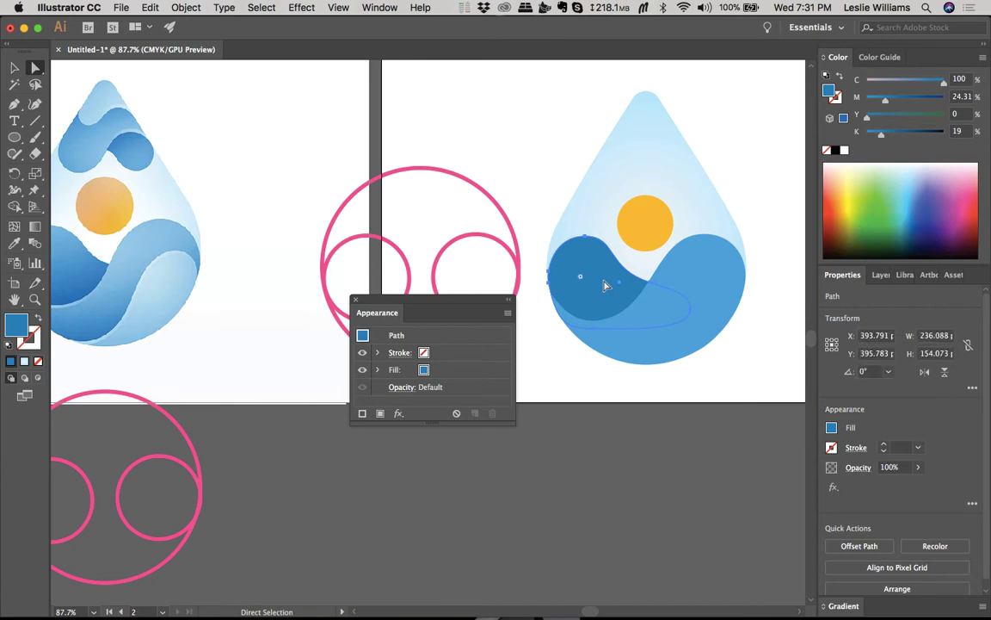
pyautogui.click(14, 155)
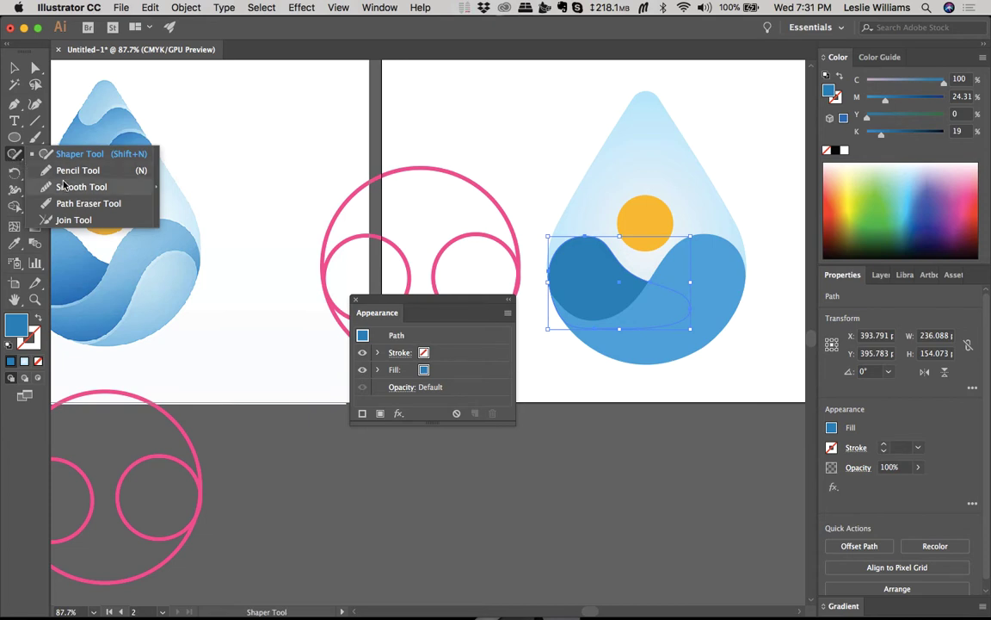
pyautogui.click(74, 154)
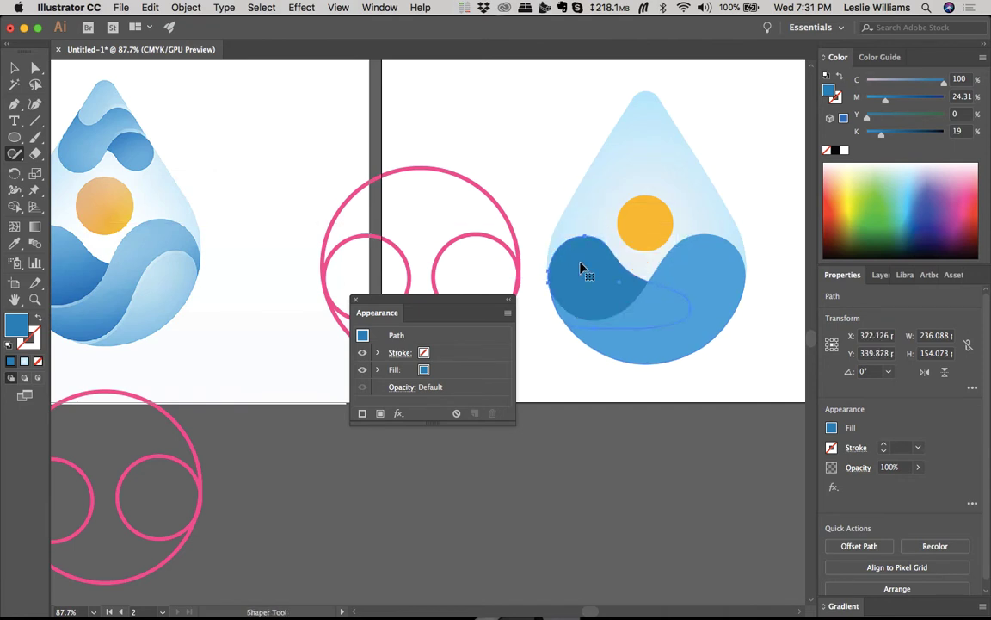
pyautogui.click(11, 158)
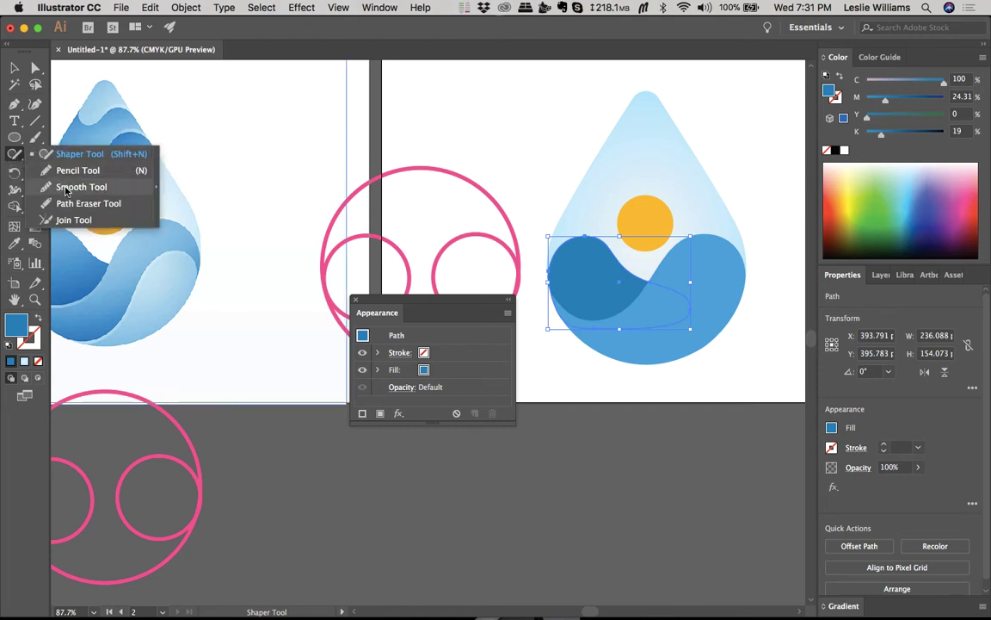
pyautogui.click(13, 153)
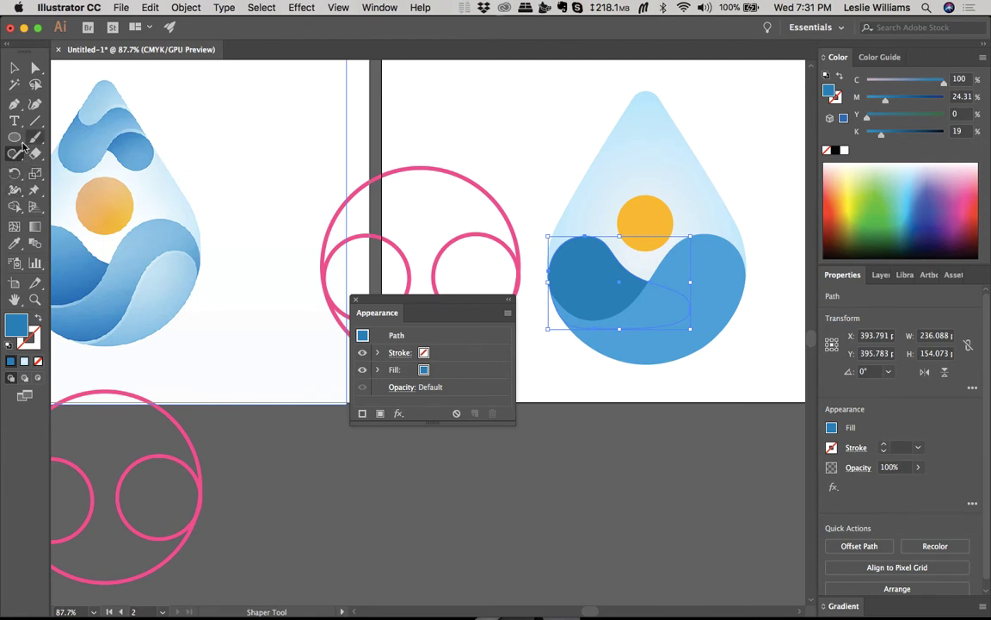
pyautogui.click(188, 141)
pyautogui.hotkey('shift', 'm')
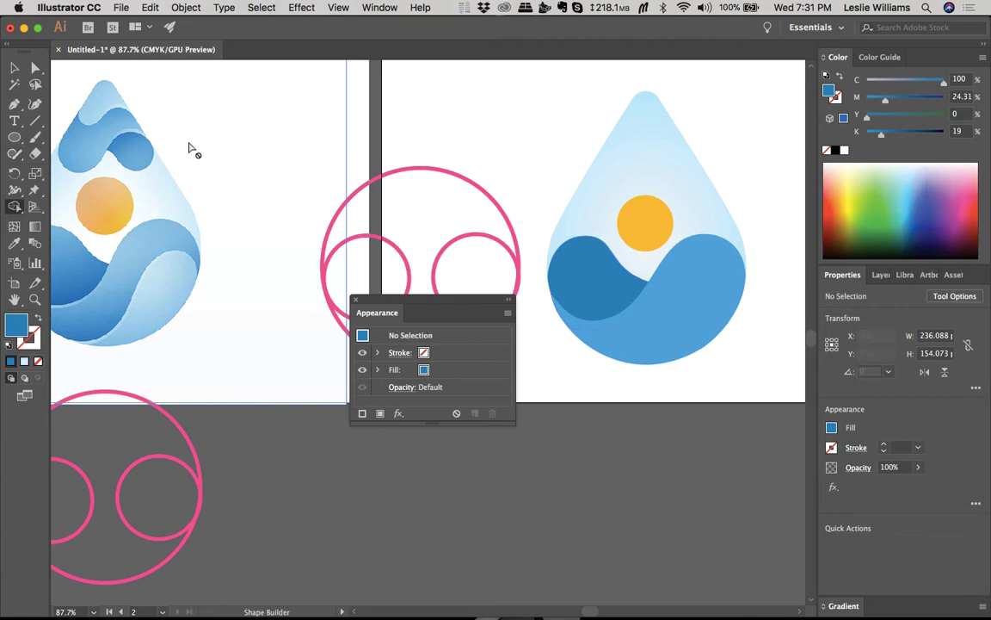
pyautogui.click(574, 281)
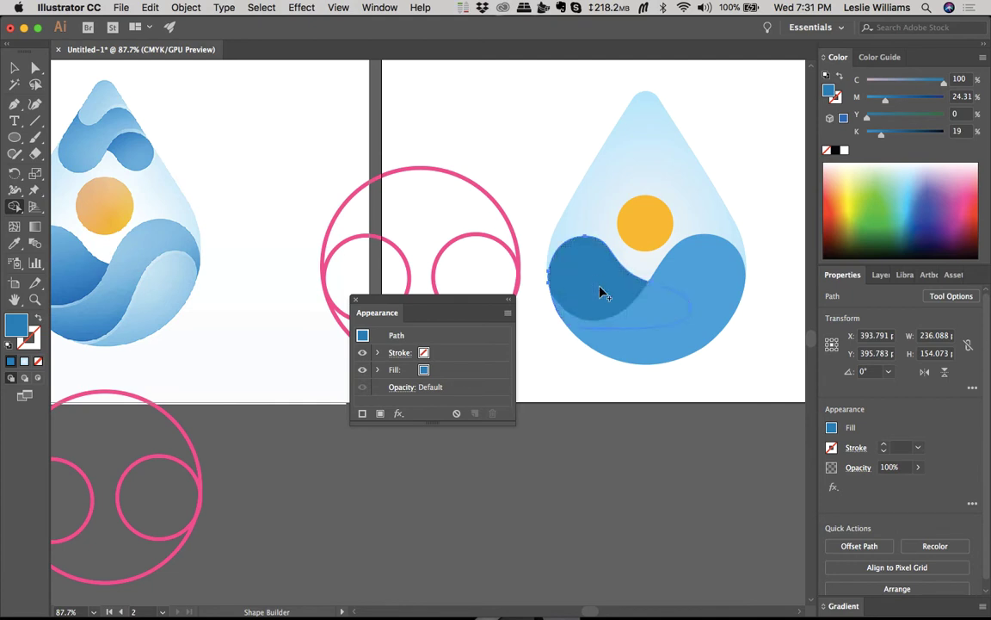
pyautogui.press('v')
pyautogui.click(623, 385)
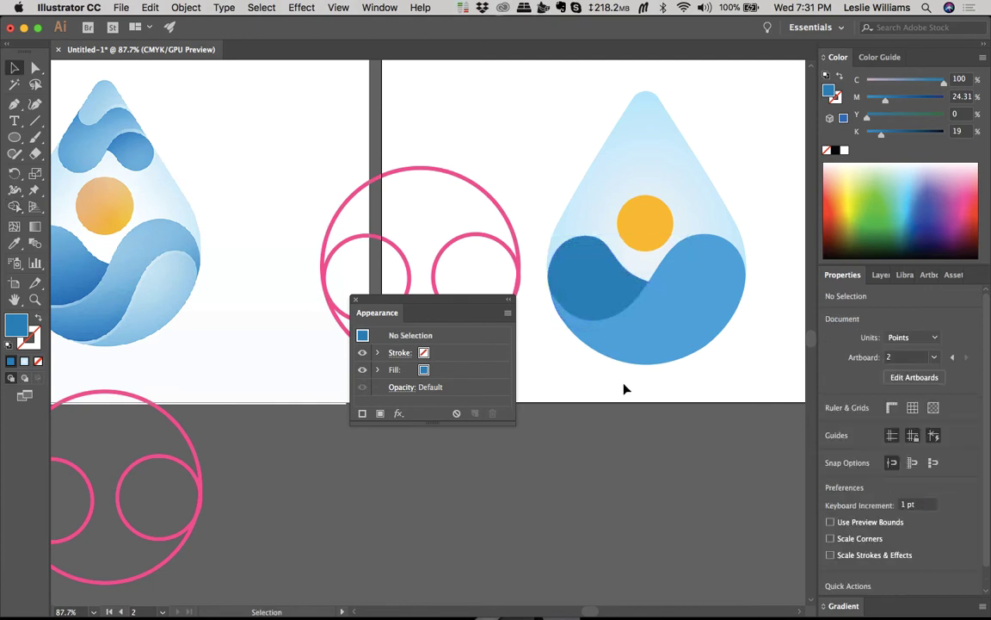
pyautogui.click(600, 297)
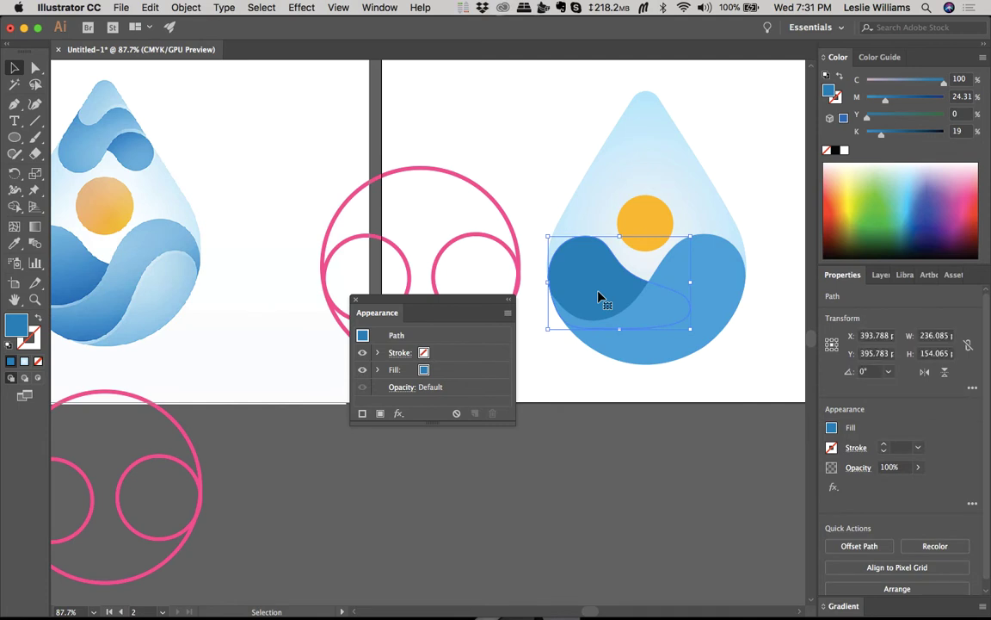
pyautogui.hotkey('shift', 'n')
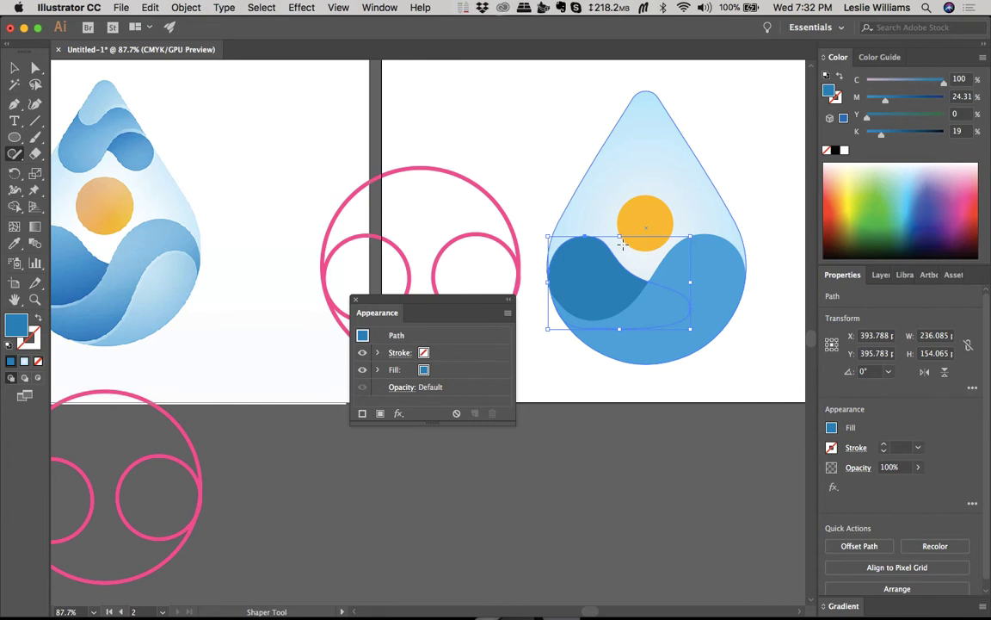
pyautogui.press('v')
pyautogui.press('super+shift+a')
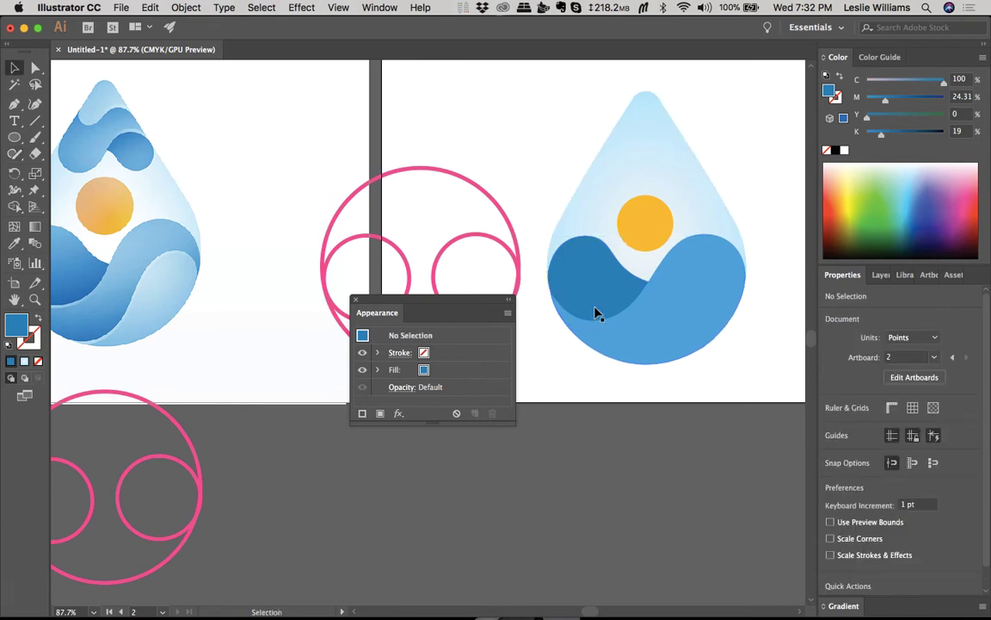
pyautogui.click(591, 283)
pyautogui.hotkey('shift', 'o')
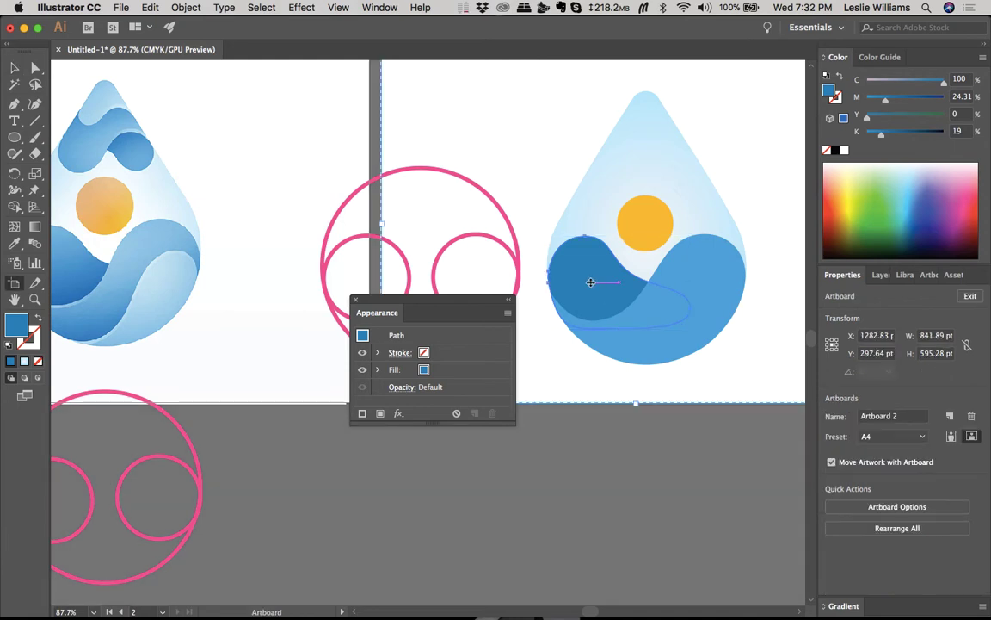
pyautogui.press('v')
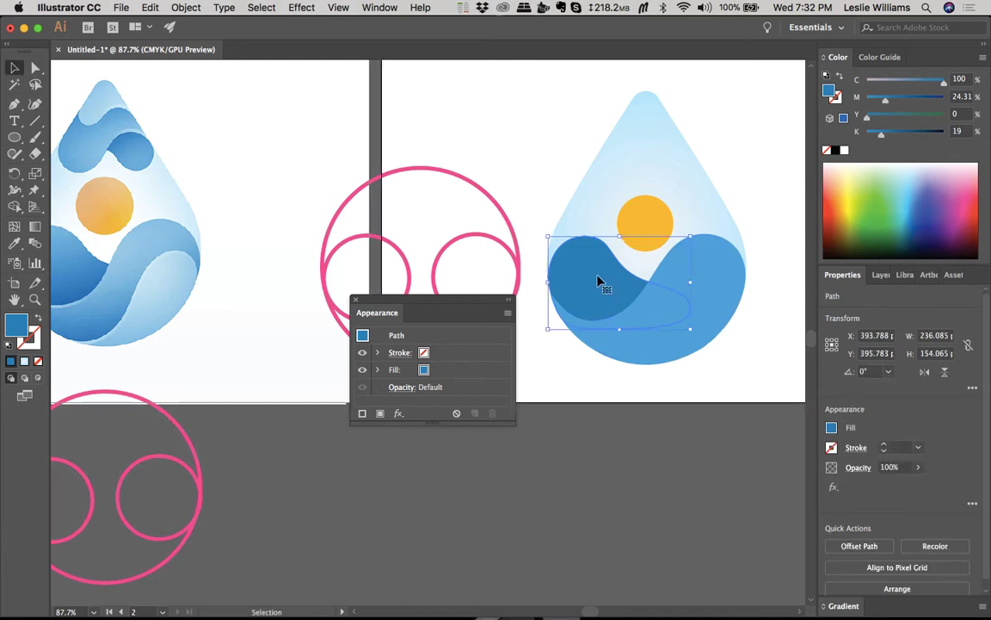
pyautogui.moveTo(600, 280); pyautogui.dragTo(620, 261)
pyautogui.hotkey('ctrl', 'z')
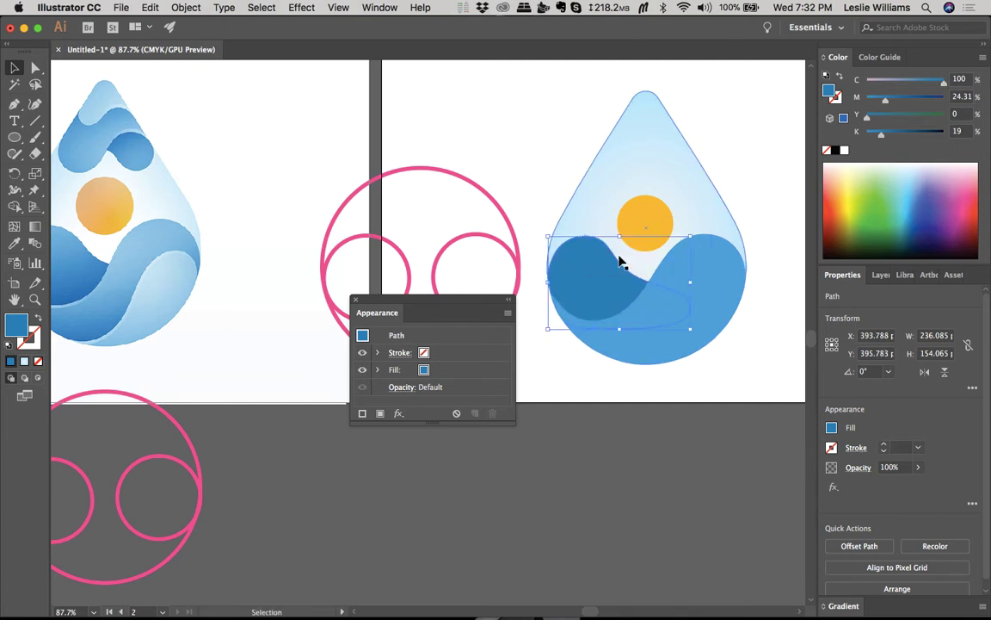
pyautogui.hotkey('shift', 'w')
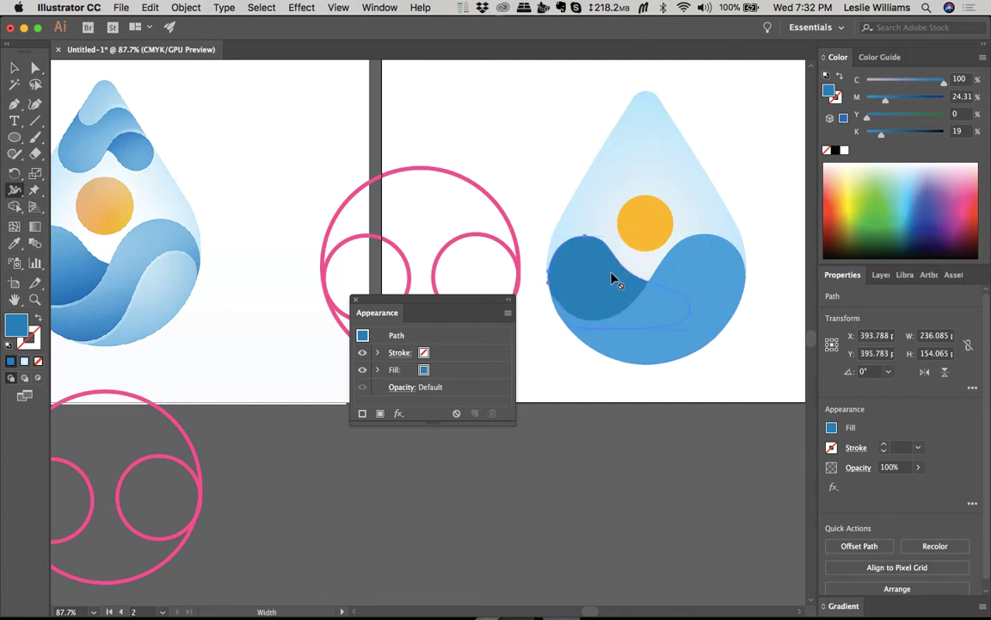
pyautogui.press('v')
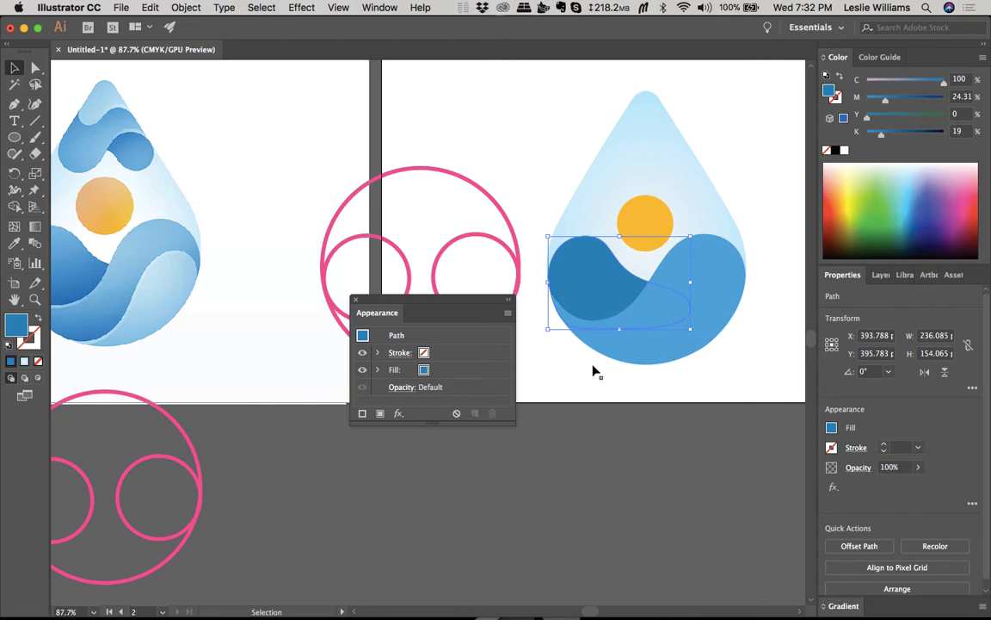
pyautogui.click(593, 393)
pyautogui.click(579, 295)
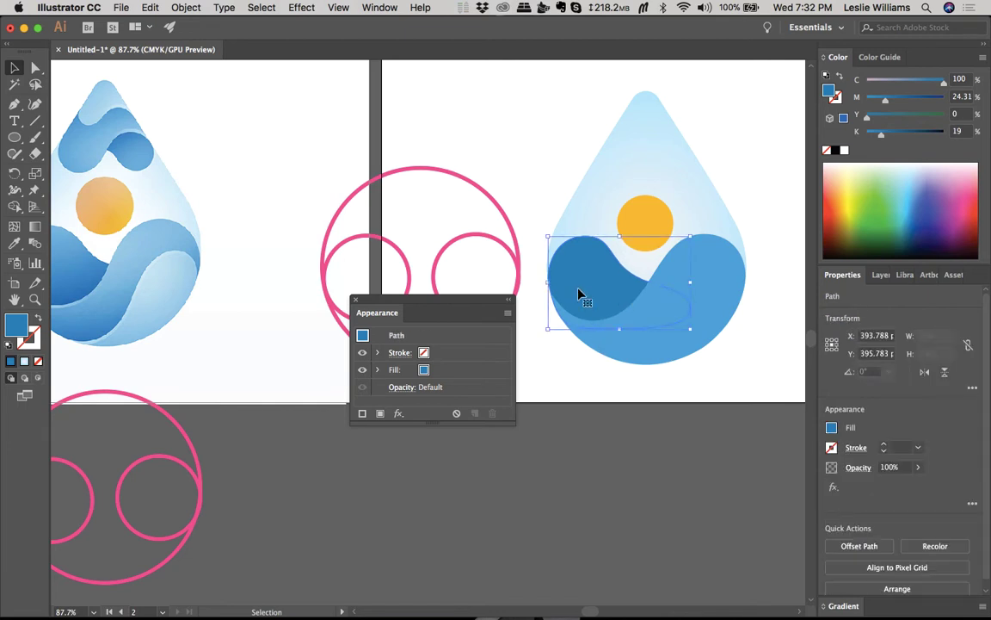
# Step: Warp the dark wave's crest and push its top-left edge out into a fuller bulge, then deselect
pyautogui.click(14, 190)
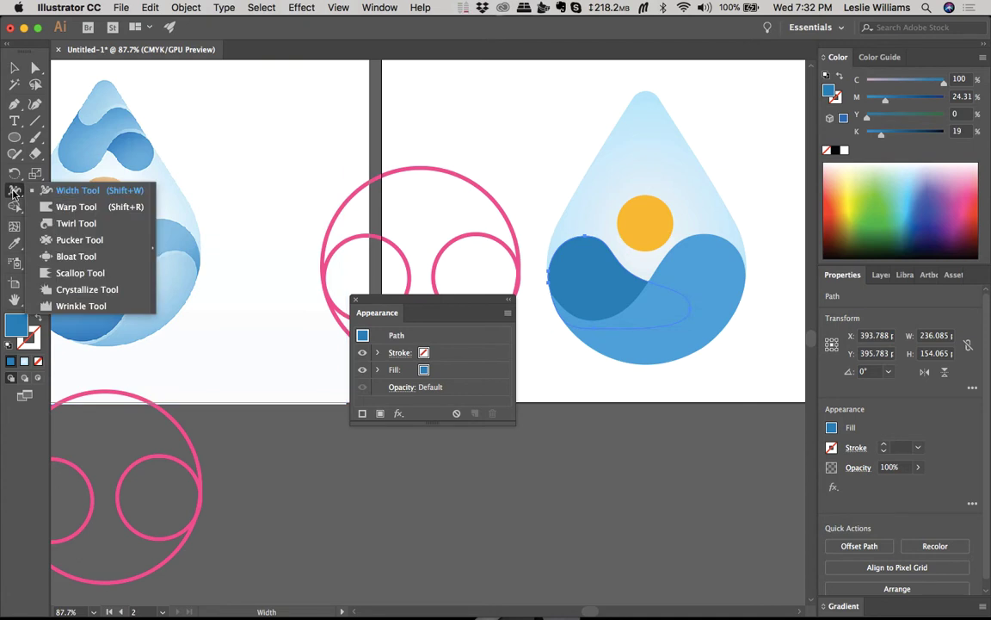
pyautogui.moveTo(13, 193); pyautogui.dragTo(52, 208)
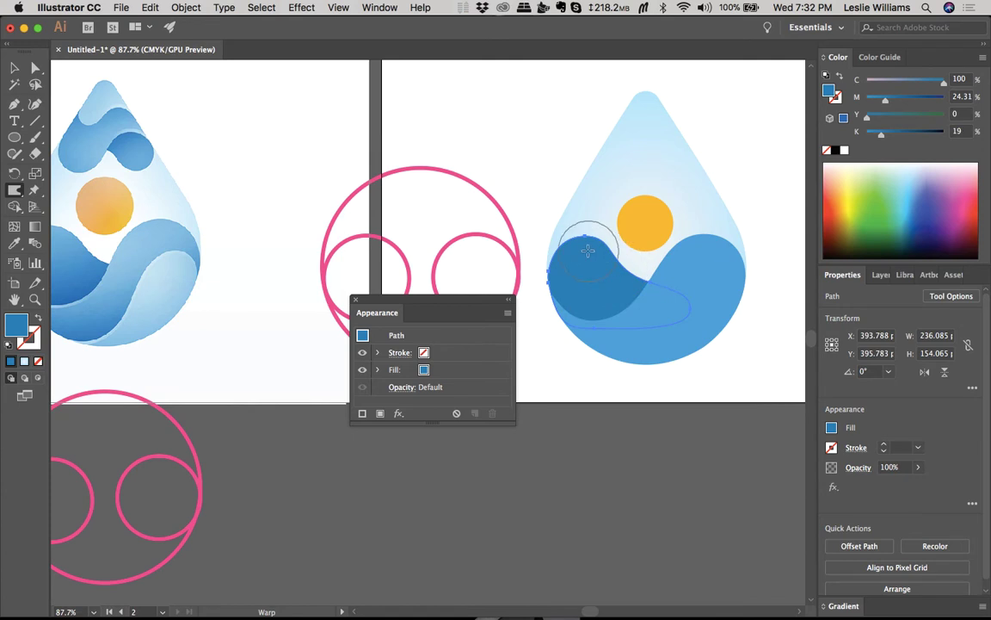
pyautogui.hscroll(-5, 584, 248)
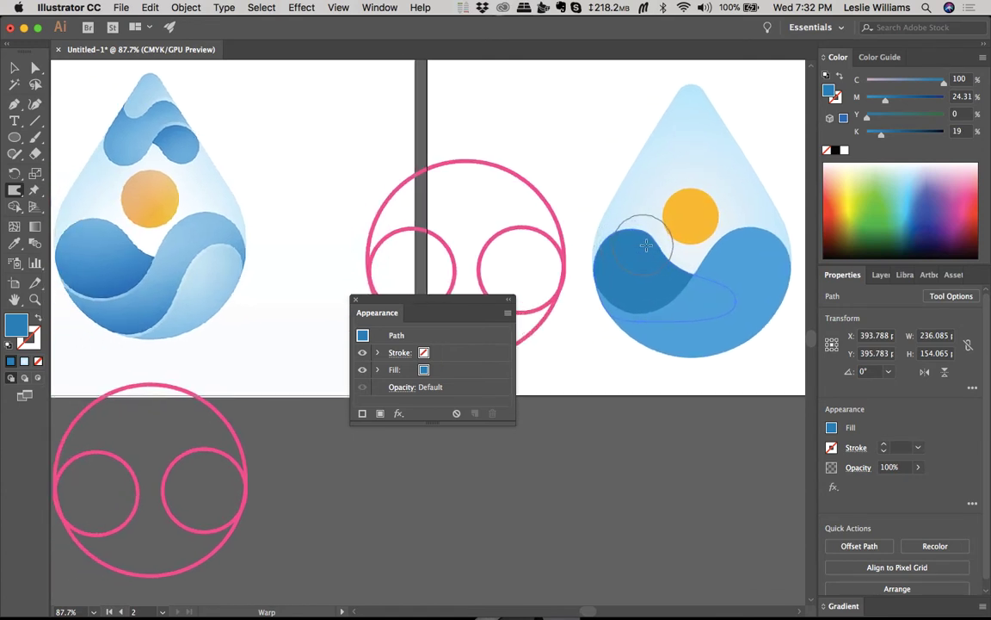
pyautogui.moveTo(648, 249)
pyautogui.mouseDown()
pyautogui.moveTo(665, 268)
pyautogui.moveTo(688, 271)
pyautogui.mouseUp()
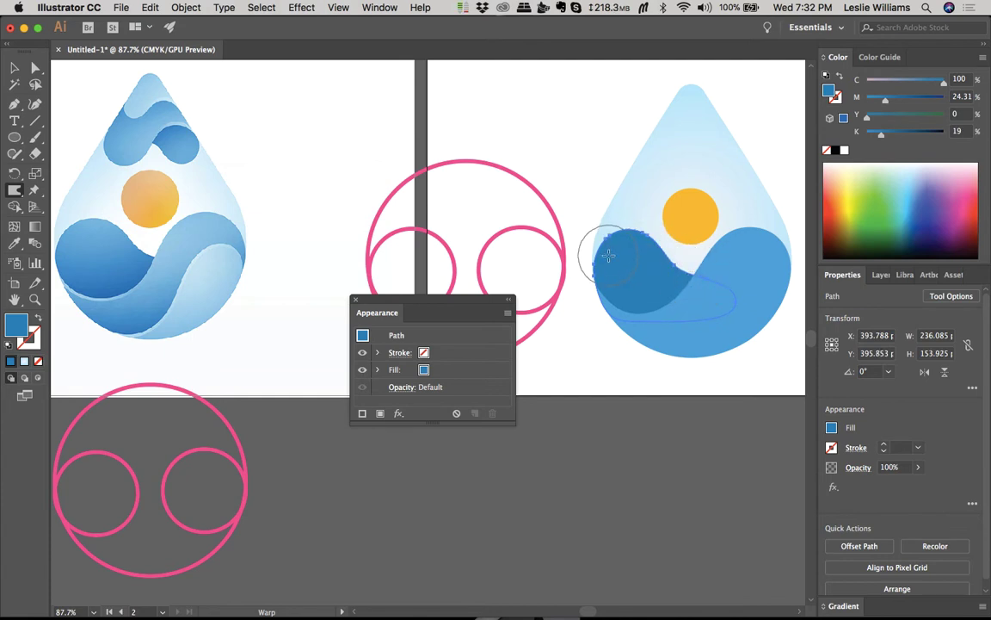
pyautogui.moveTo(609, 257)
pyautogui.mouseDown()
pyautogui.moveTo(640, 316)
pyautogui.moveTo(638, 291)
pyautogui.moveTo(676, 267)
pyautogui.mouseUp()
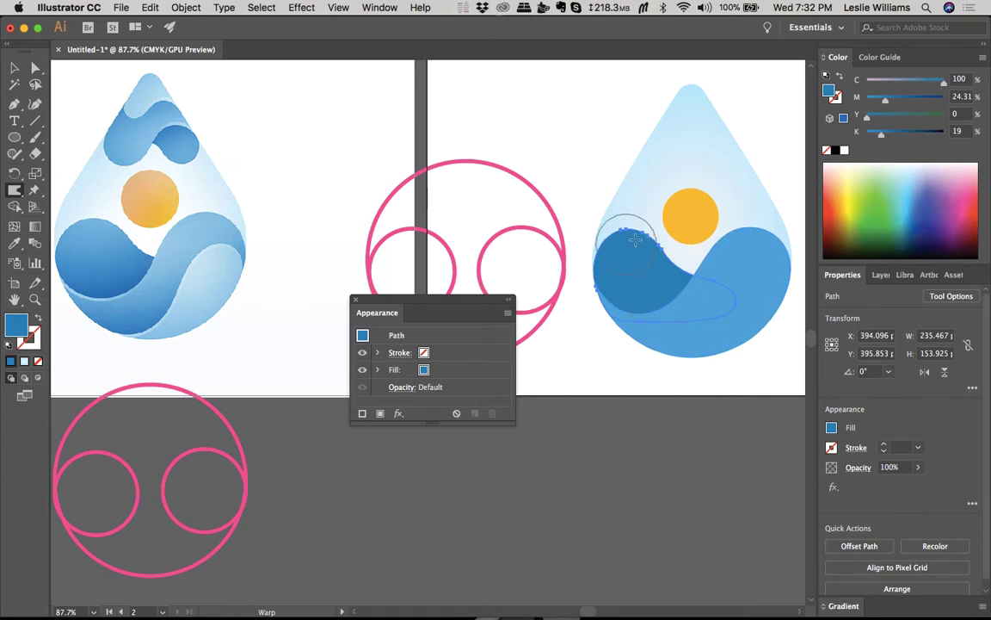
pyautogui.moveTo(629, 226)
pyautogui.mouseDown()
pyautogui.moveTo(651, 247)
pyautogui.moveTo(587, 211)
pyautogui.mouseUp()
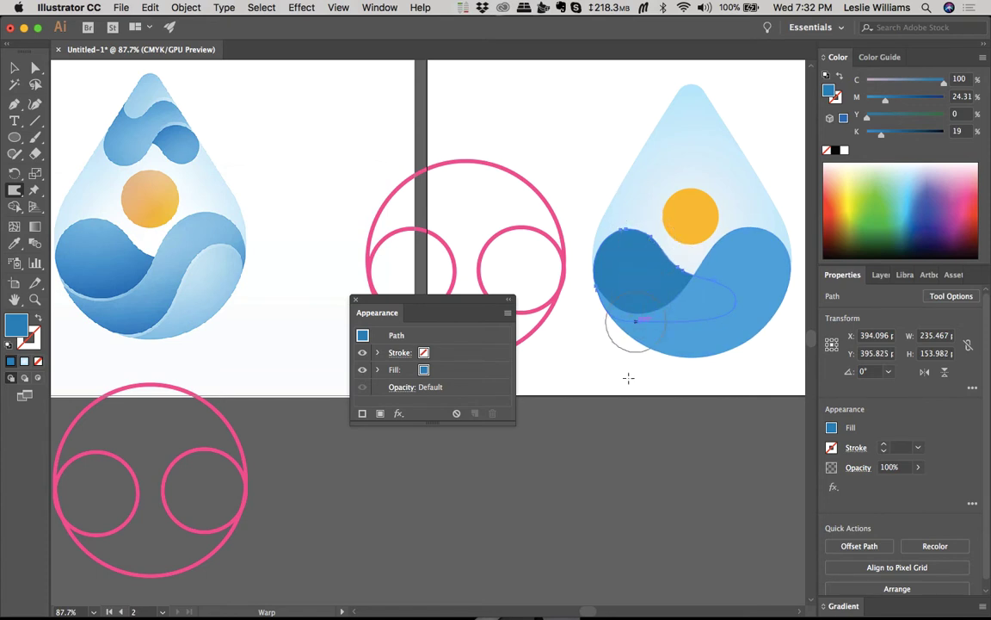
pyautogui.press('v')
pyautogui.click(623, 428)
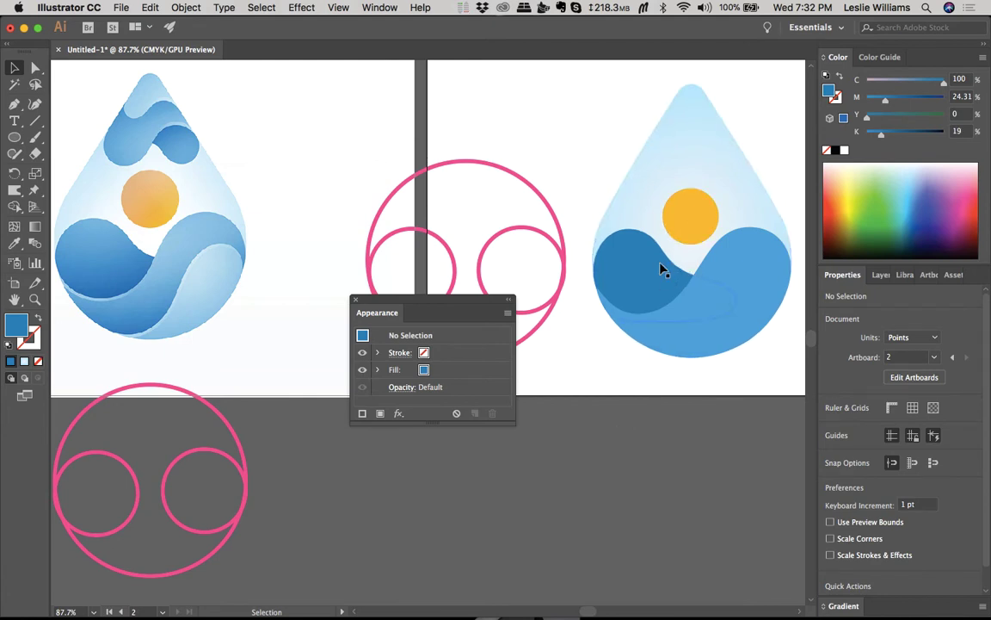
# Step: Select the dark wave path, briefly trying the Width tool (Shift+W)
pyautogui.scroll(3, 694, 262)
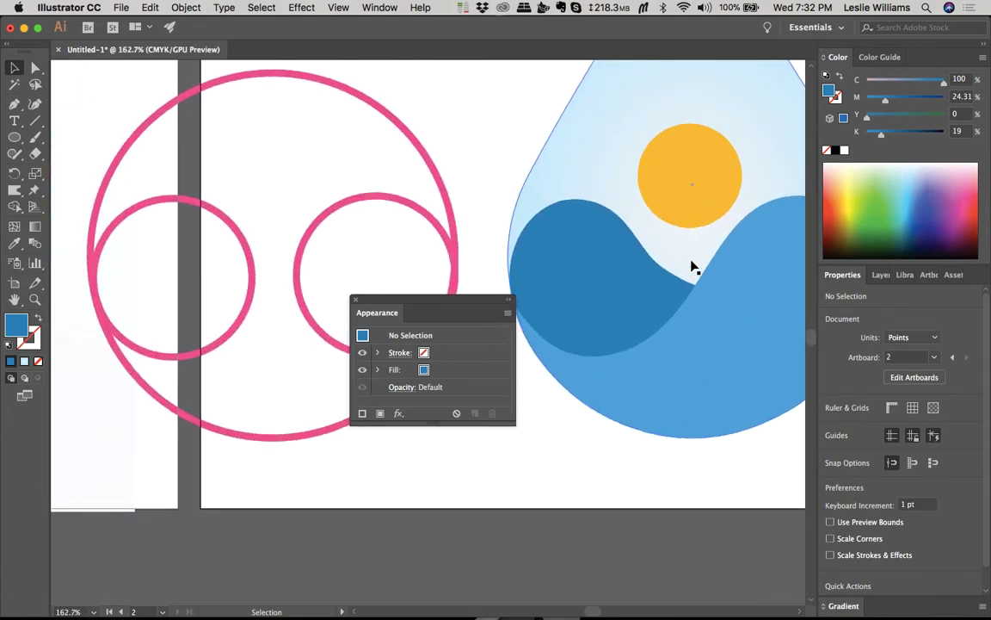
pyautogui.scroll(-1, 694, 259)
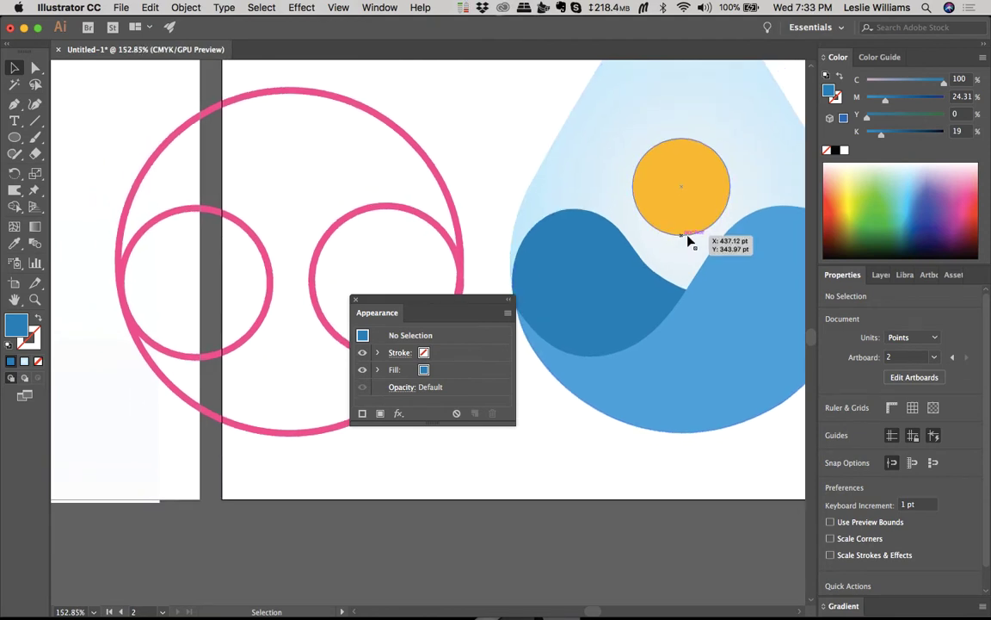
pyautogui.hscroll(2, 688, 242)
pyautogui.hscroll(-2, 689, 242)
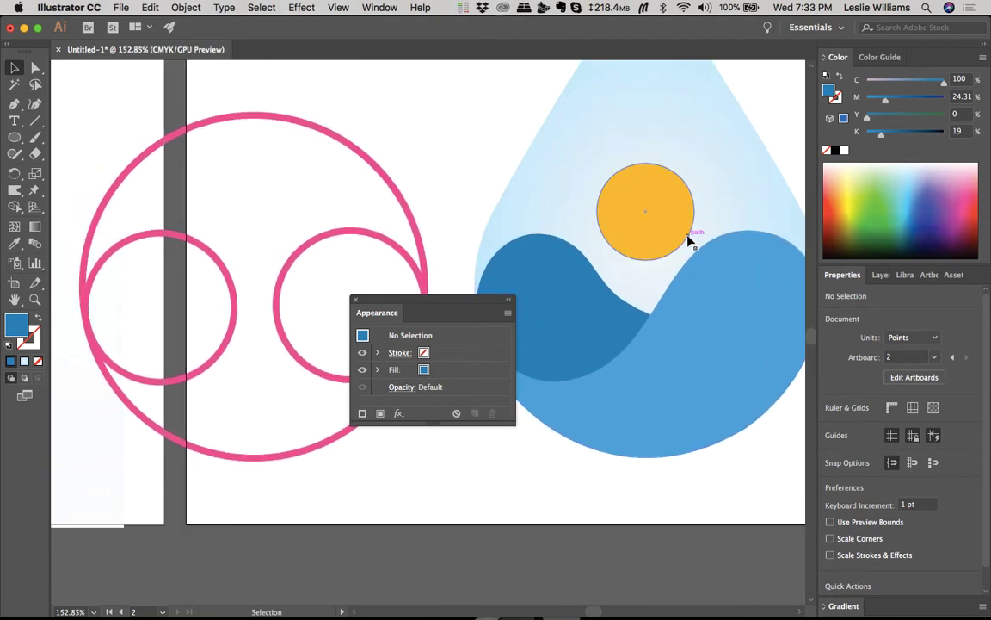
pyautogui.hotkey('shift', 'w')
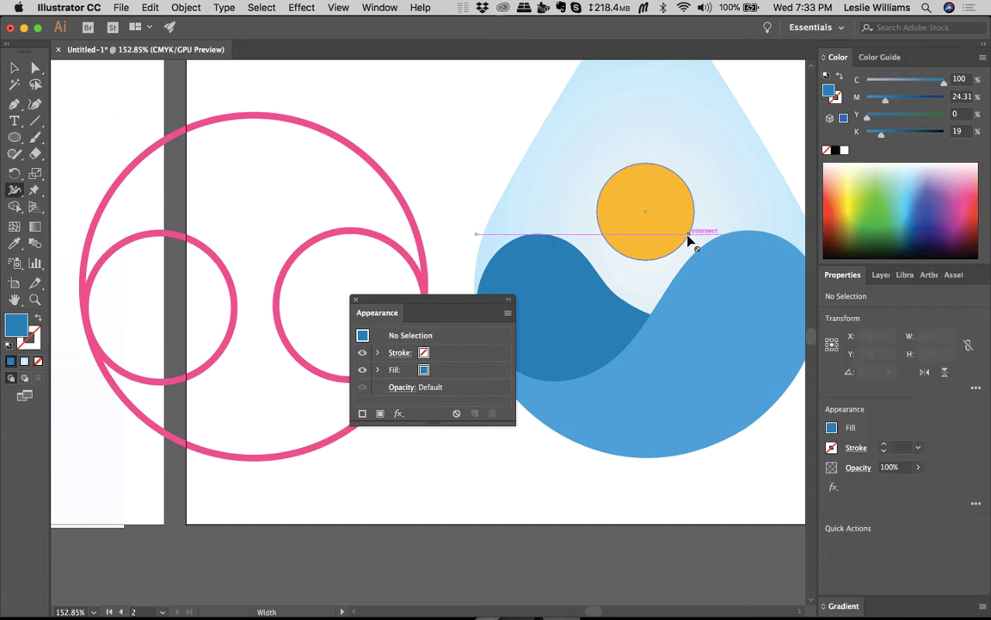
pyautogui.keyDown('super'); pyautogui.click(604, 328); pyautogui.keyUp('super')
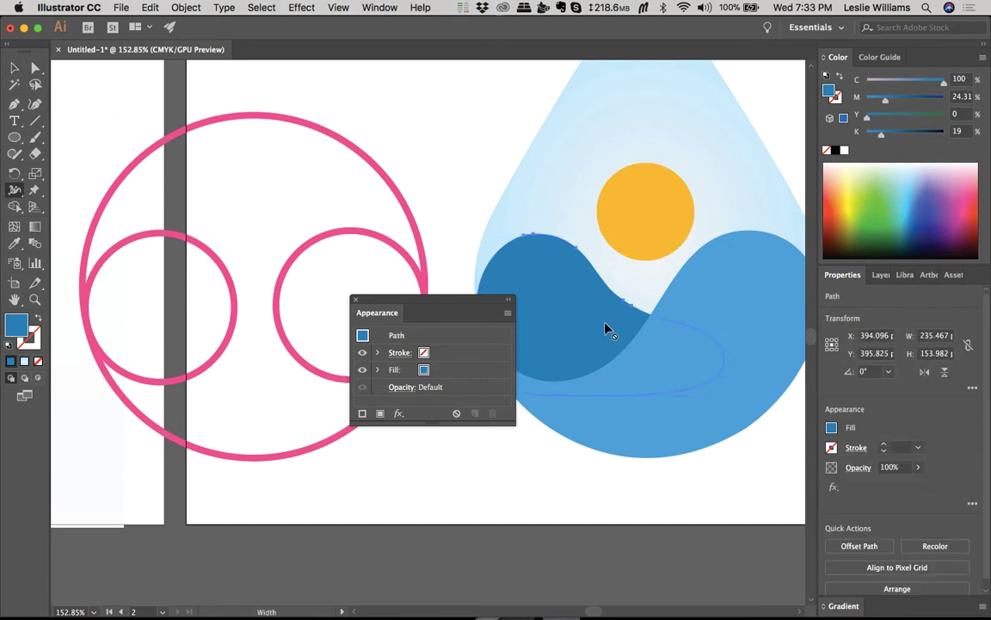
pyautogui.press('v')
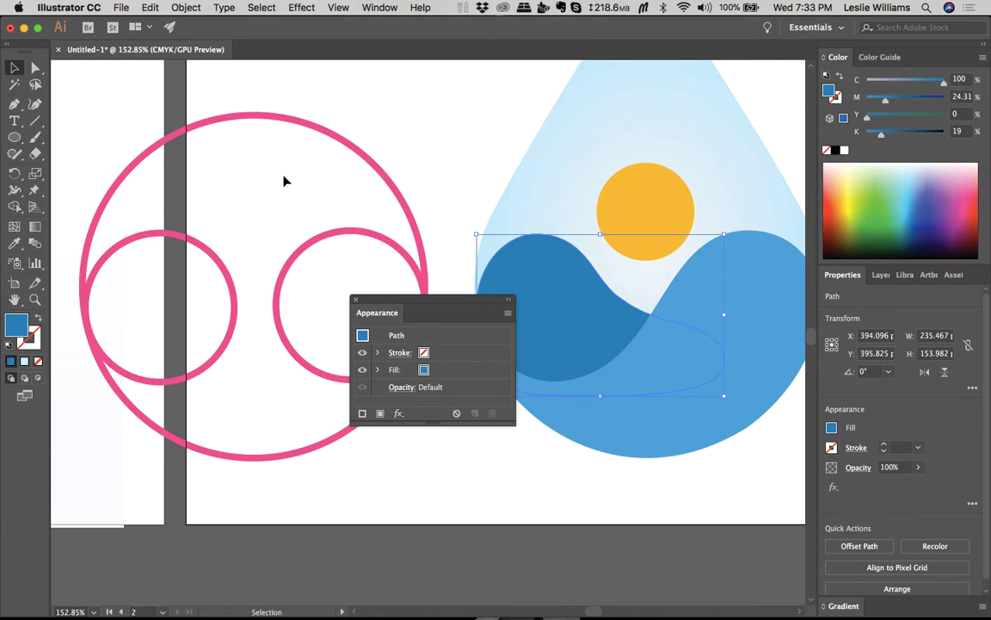
# Step: Warp the dark wave's upper edge near the dip with the Warp tool, then deselect
pyautogui.click(14, 189)
pyautogui.click(76, 207)
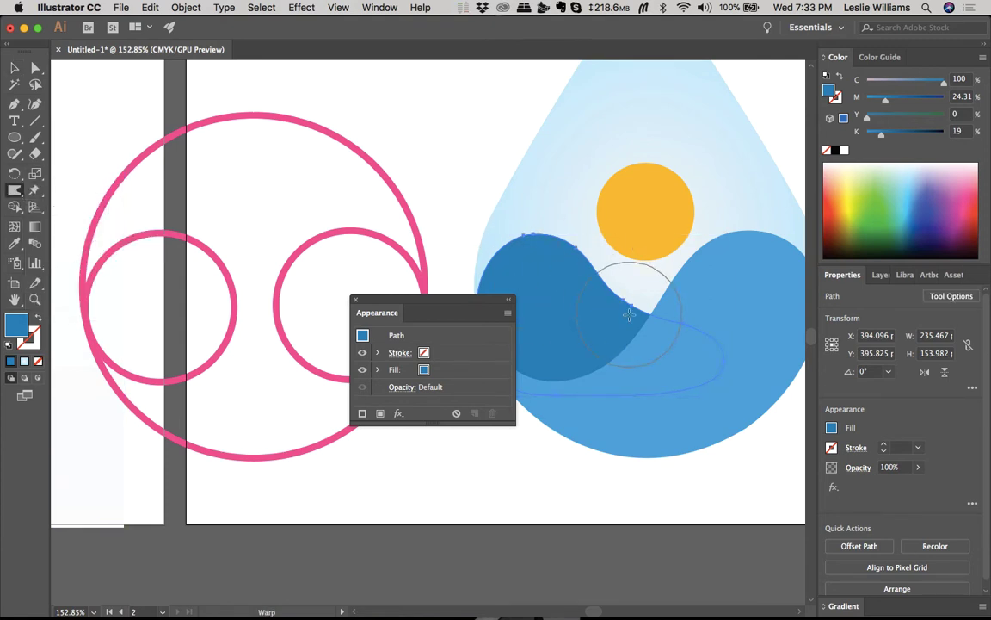
pyautogui.moveTo(624, 284)
pyautogui.mouseDown()
pyautogui.moveTo(633, 317)
pyautogui.moveTo(659, 317)
pyautogui.moveTo(655, 307)
pyautogui.moveTo(690, 249)
pyautogui.mouseUp()
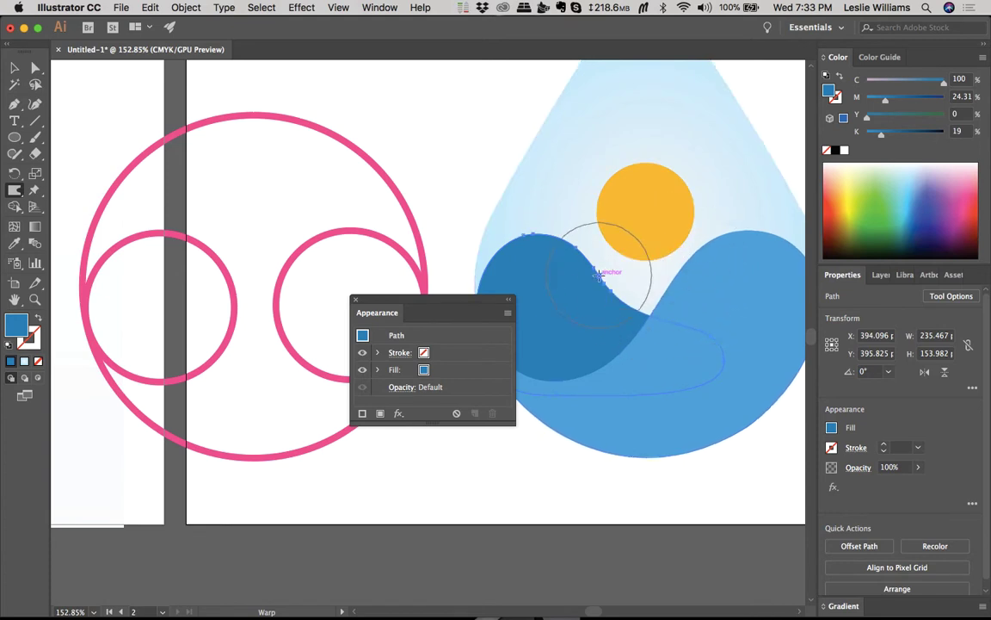
pyautogui.moveTo(604, 273)
pyautogui.mouseDown()
pyautogui.moveTo(642, 324)
pyautogui.moveTo(662, 316)
pyautogui.moveTo(651, 304)
pyautogui.moveTo(655, 315)
pyautogui.moveTo(692, 320)
pyautogui.mouseUp()
pyautogui.press('v')
pyautogui.click(600, 511)
pyautogui.scroll(-5, 600, 511)
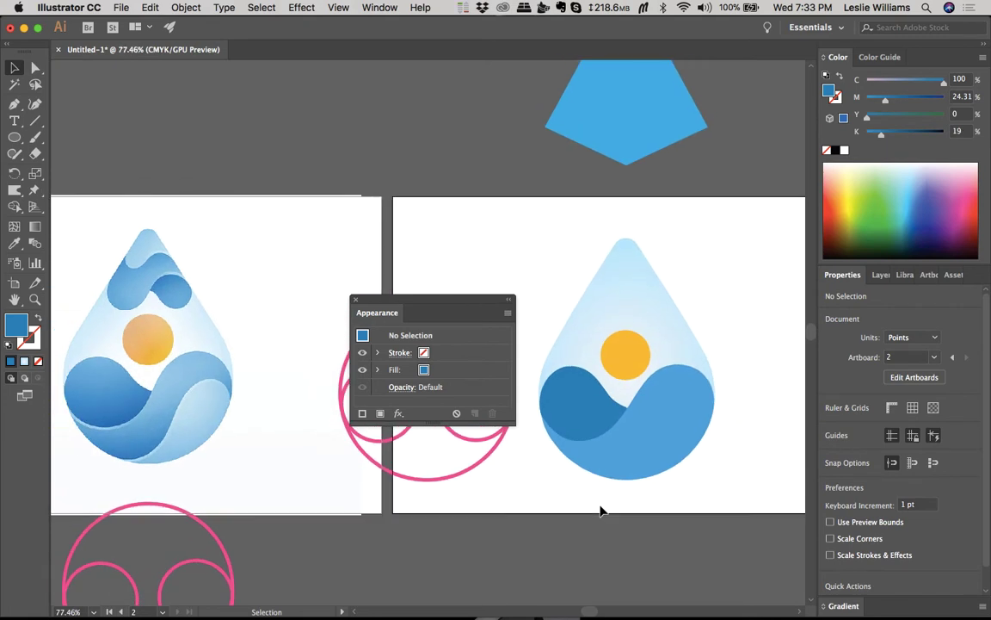
pyautogui.scroll(4, 600, 413)
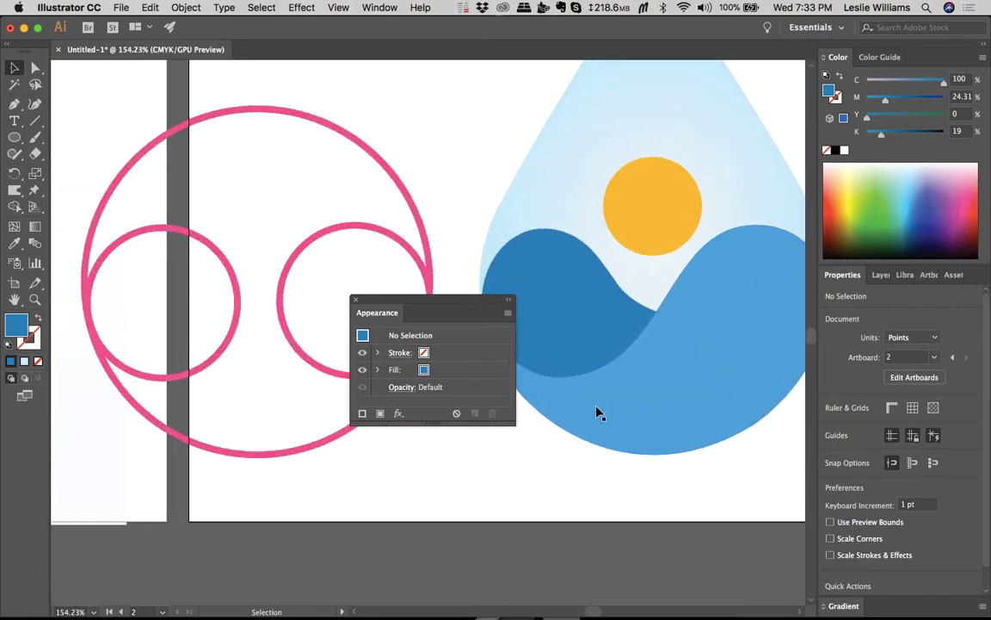
# Step: Drag a dark wave anchor to about X 401.5 pt, Y 367.3 pt, then deselect
pyautogui.click(566, 305)
pyautogui.press('a')
pyautogui.moveTo(622, 284)
pyautogui.mouseDown()
pyautogui.moveTo(643, 337)
pyautogui.moveTo(624, 287)
pyautogui.mouseUp()
pyautogui.scroll(1, 626, 292)
pyautogui.scroll(2, 624, 291)
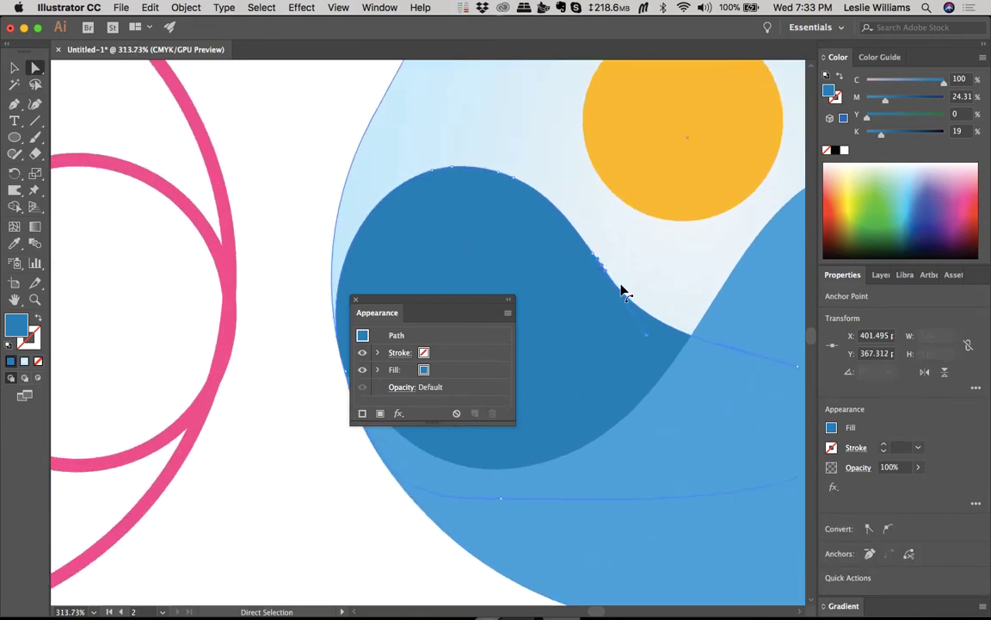
pyautogui.scroll(-5, 623, 292)
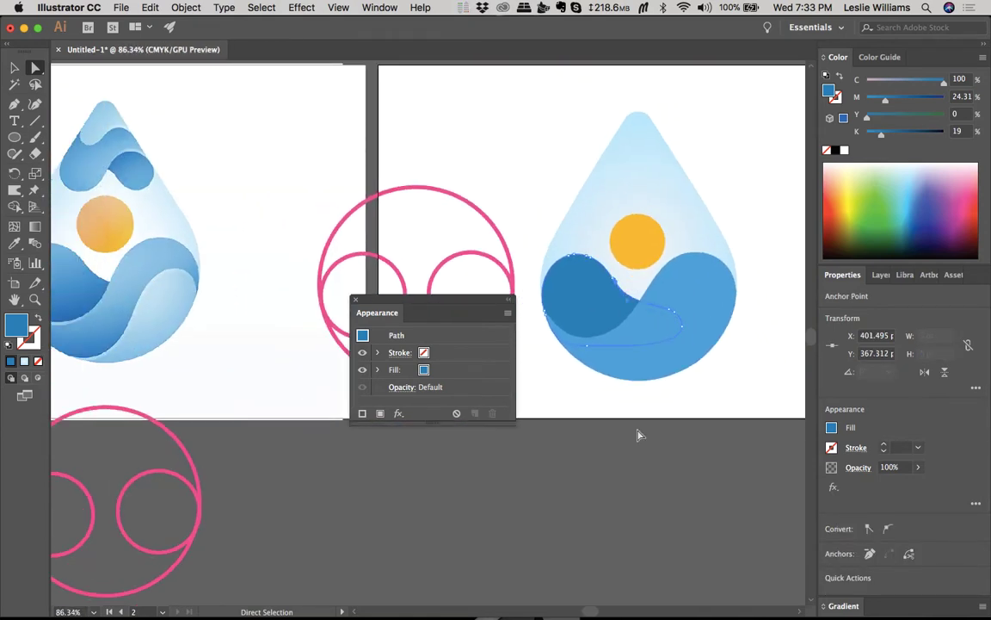
pyautogui.click(637, 434)
pyautogui.scroll(3, 637, 435)
pyautogui.hscroll(-4, 637, 435)
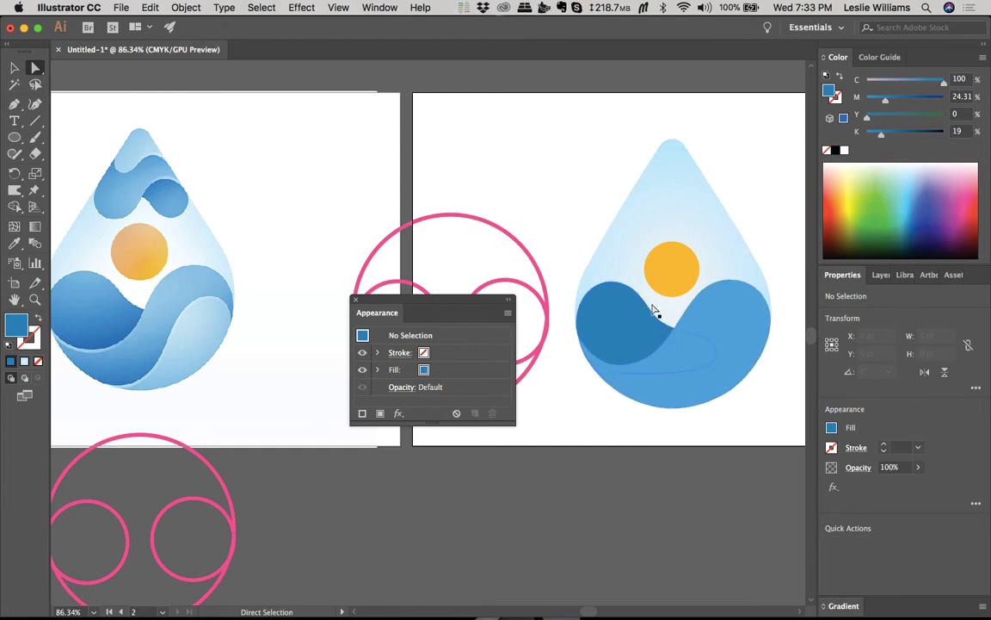
# Step: Select the dark wave and warp its crest up and to the right
pyautogui.hotkey('shift', 'w')
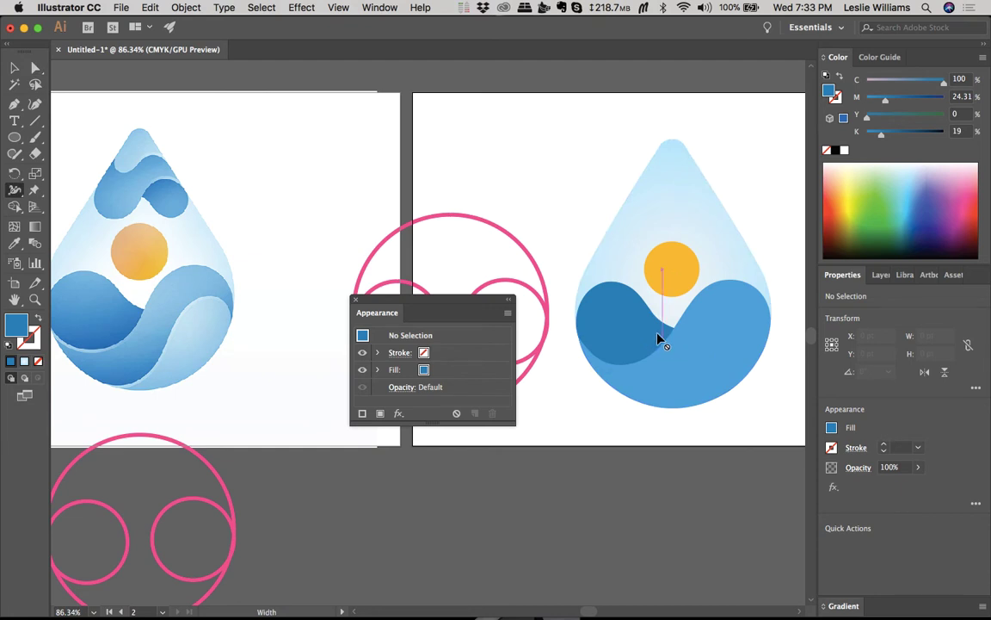
pyautogui.press('v')
pyautogui.click(639, 329)
pyautogui.hotkey('shift', 'r')
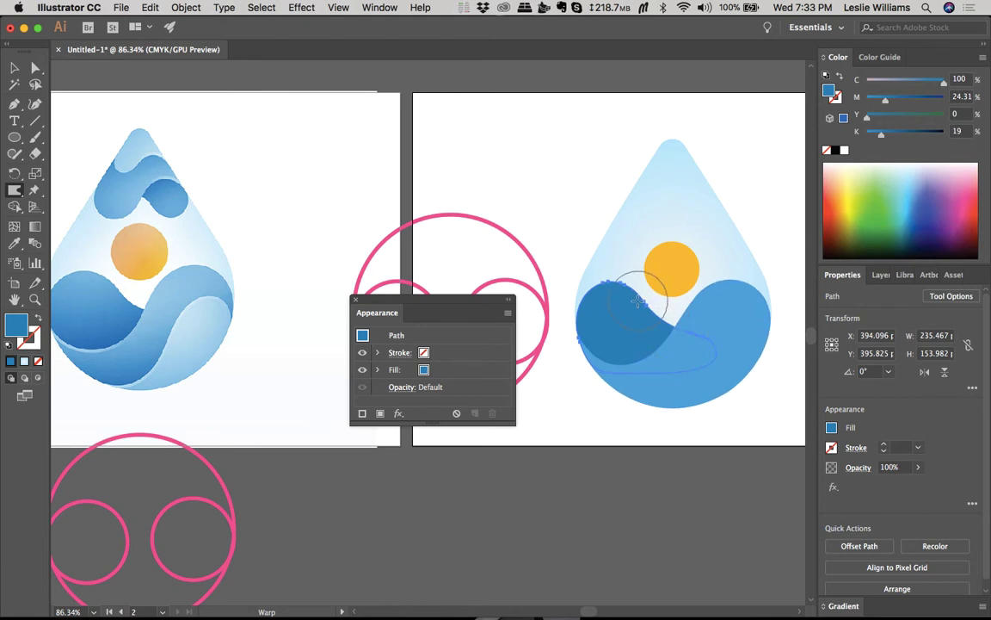
pyautogui.moveTo(652, 331)
pyautogui.mouseDown()
pyautogui.moveTo(676, 336)
pyautogui.moveTo(659, 276)
pyautogui.moveTo(650, 321)
pyautogui.mouseUp()
pyautogui.press('v')
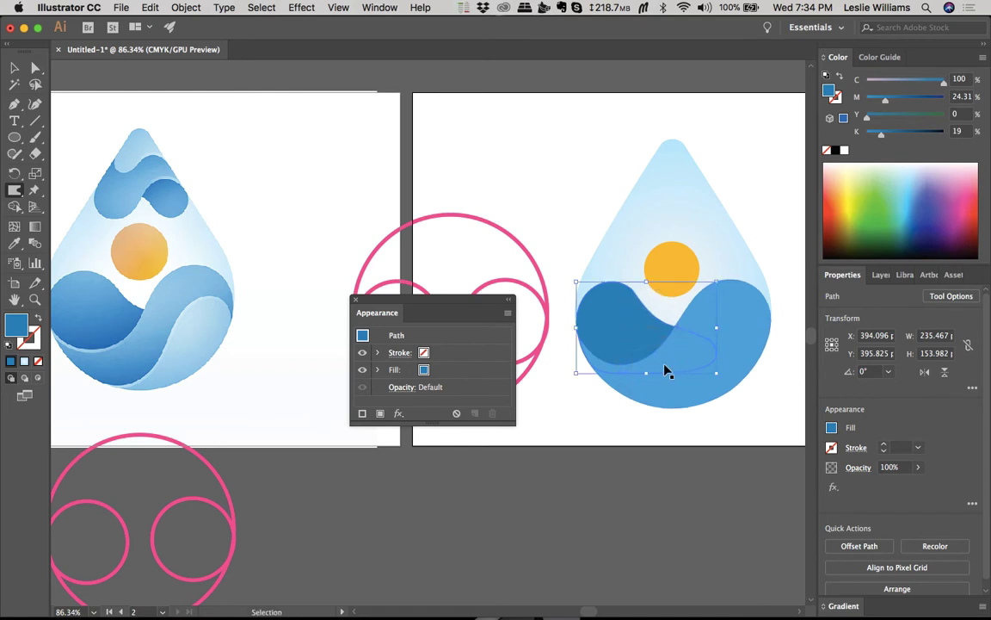
# Step: Warp the dark wave's upper-left edge slightly higher, then deselect the drop logo
pyautogui.press('super')
pyautogui.press('super')
pyautogui.press('super')
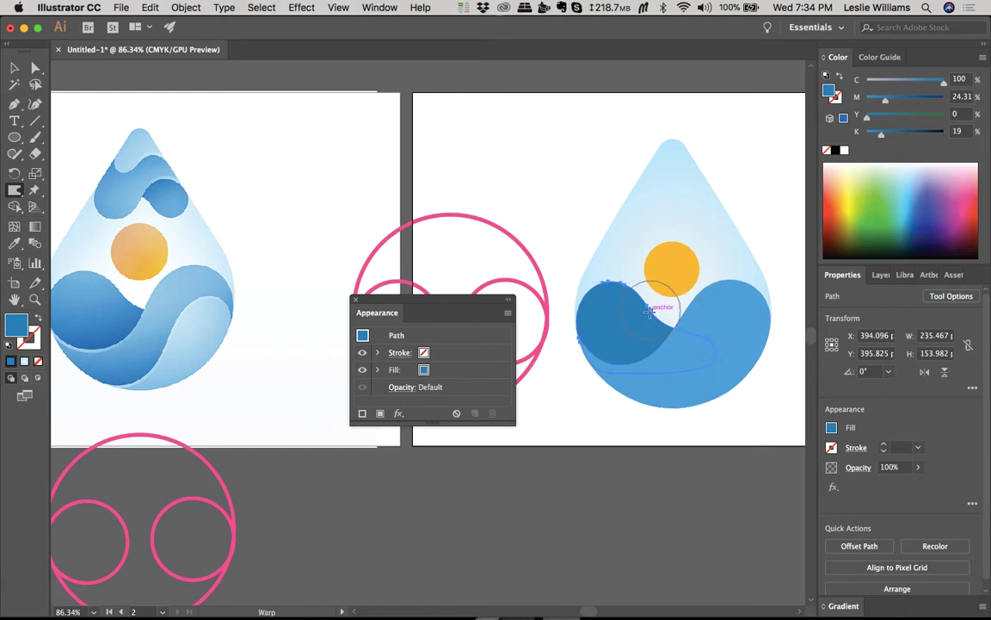
pyautogui.press('super')
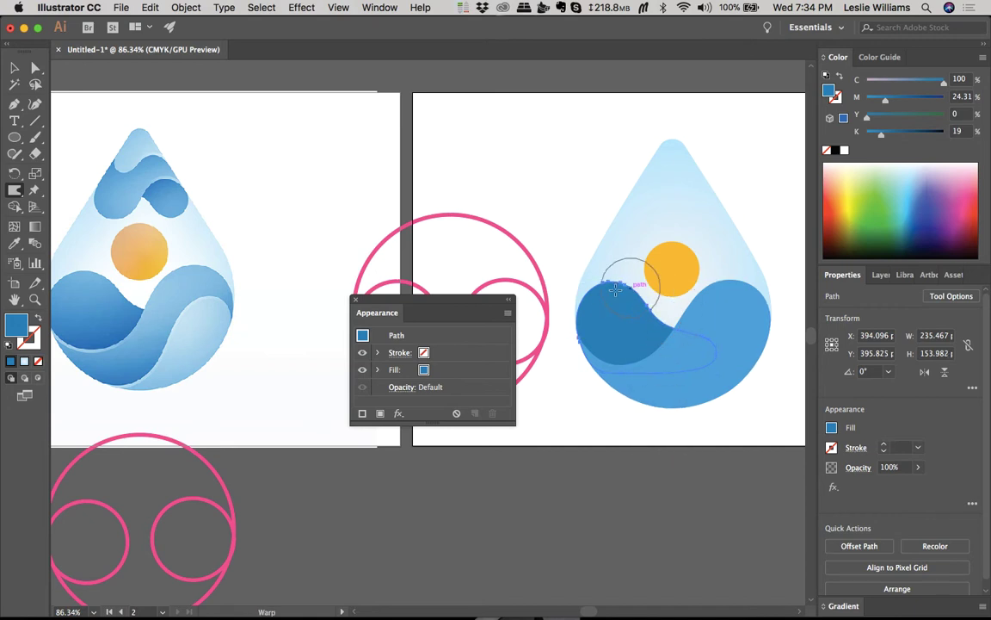
pyautogui.moveTo(616, 290); pyautogui.dragTo(620, 275)
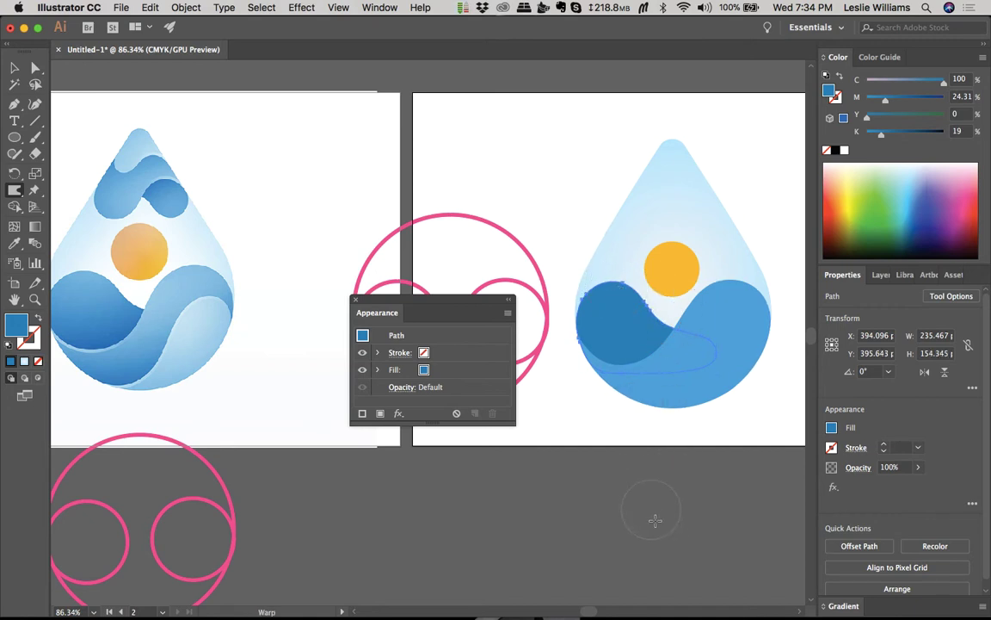
pyautogui.press('v')
pyautogui.click(674, 495)
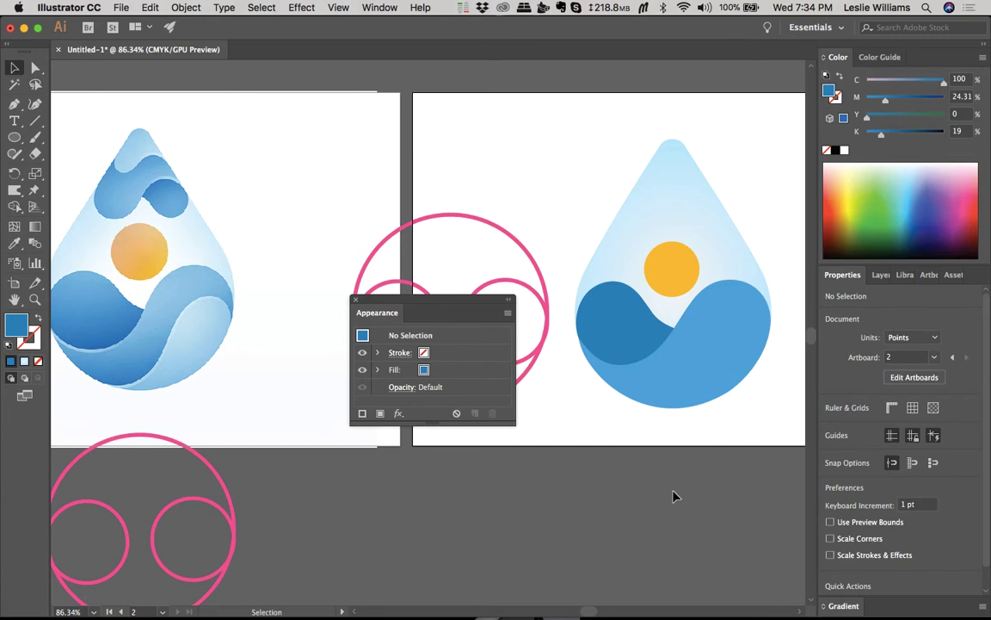
pyautogui.scroll(5, 675, 495)
pyautogui.hscroll(-2, 675, 495)
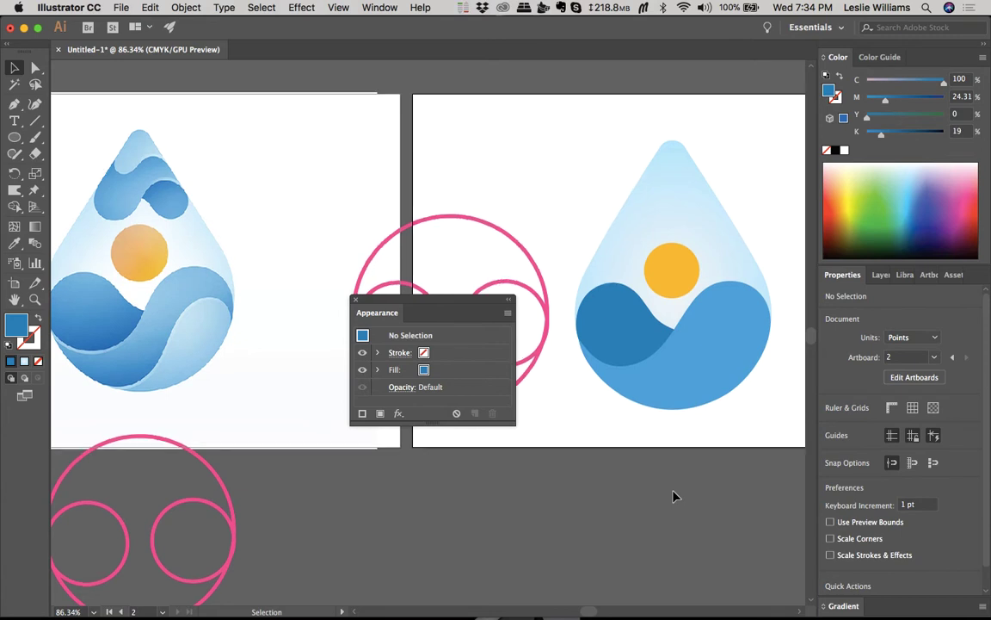
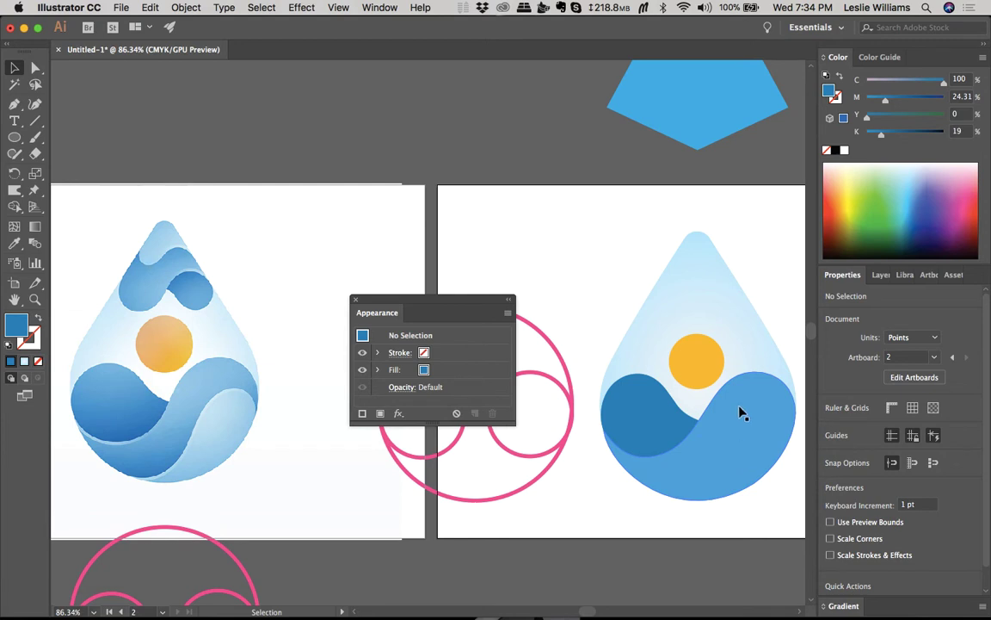
# Step: Alt-drag a copy of the blue wave down-right and recolor it pale cyan (C 38, no magenta)
pyautogui.click(735, 440)
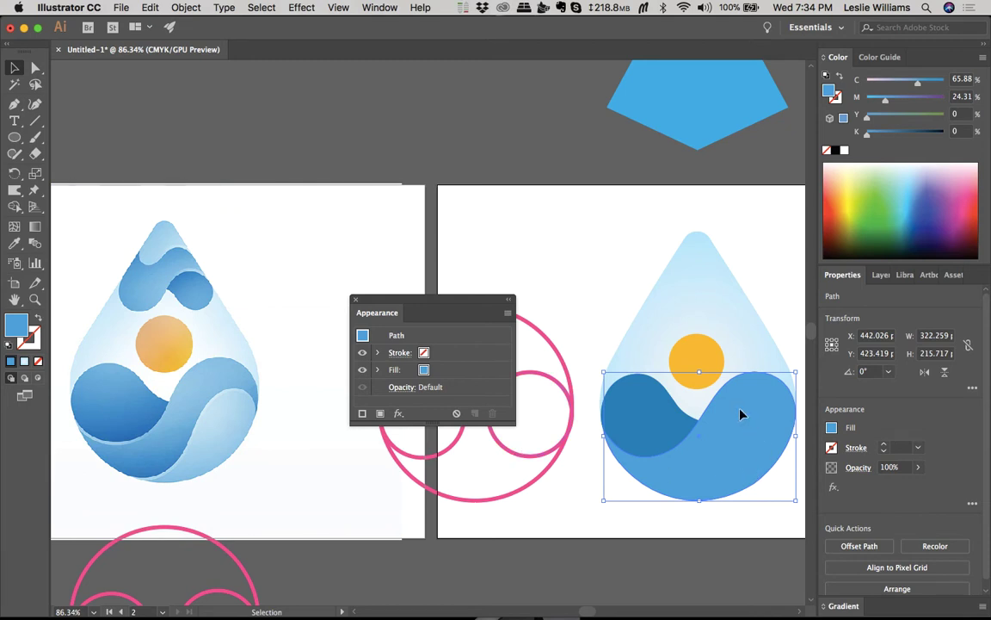
pyautogui.moveTo(749, 425); pyautogui.dragTo(756, 460)
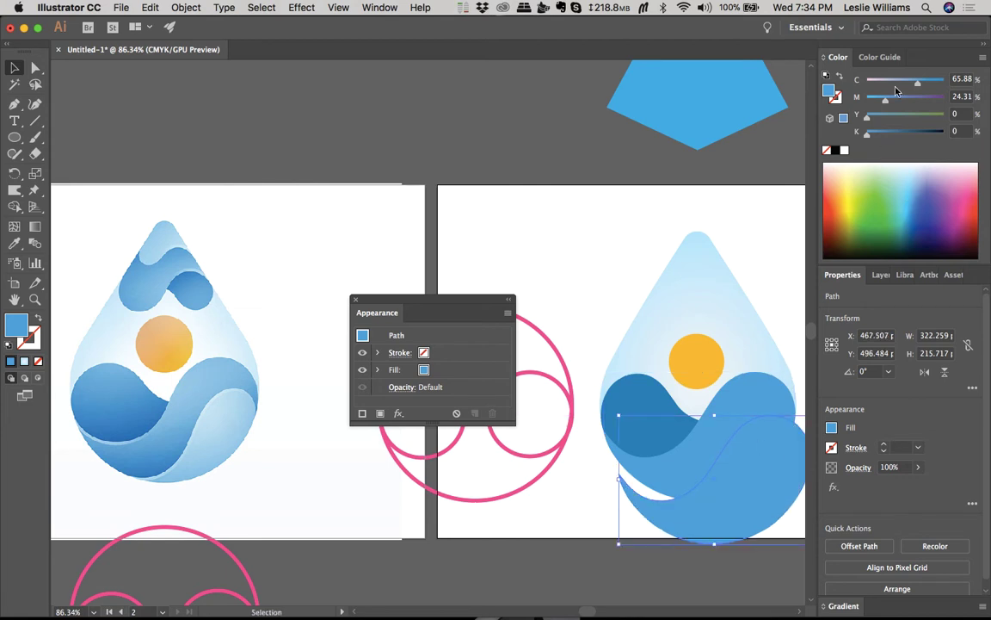
pyautogui.moveTo(888, 100); pyautogui.dragTo(865, 100)
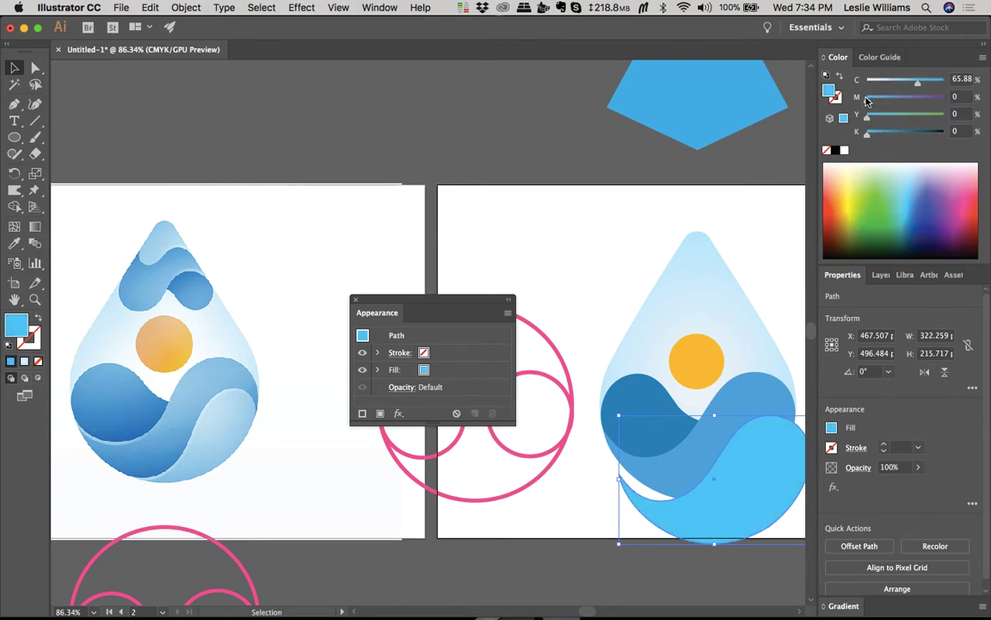
pyautogui.moveTo(919, 85); pyautogui.dragTo(895, 84)
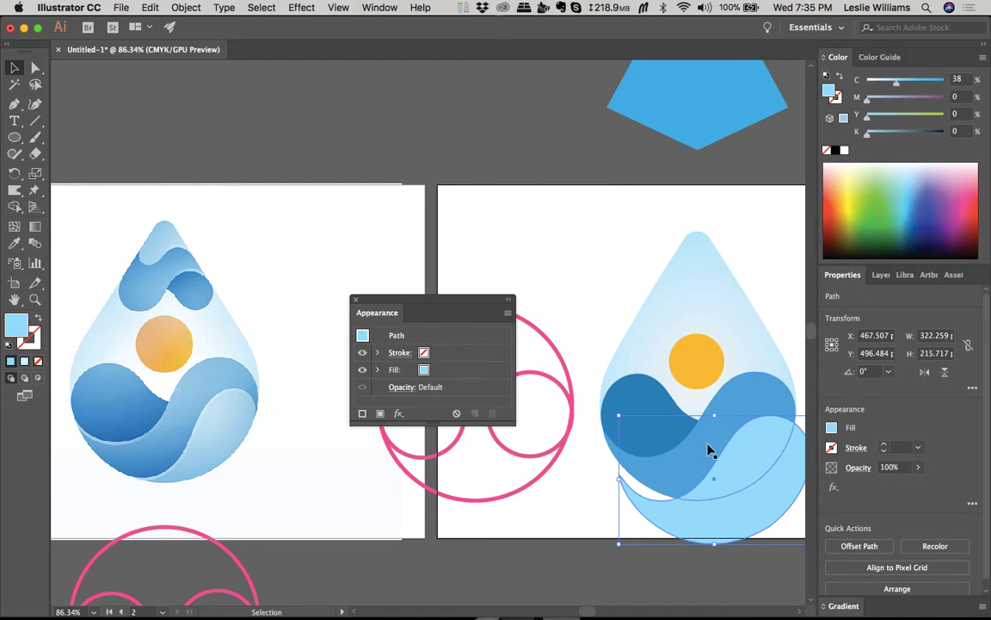
# Step: Shrink the pale cyan wave copy and move it right and up into the droplet
pyautogui.scroll(-4, 699, 472)
pyautogui.hscroll(2, 699, 472)
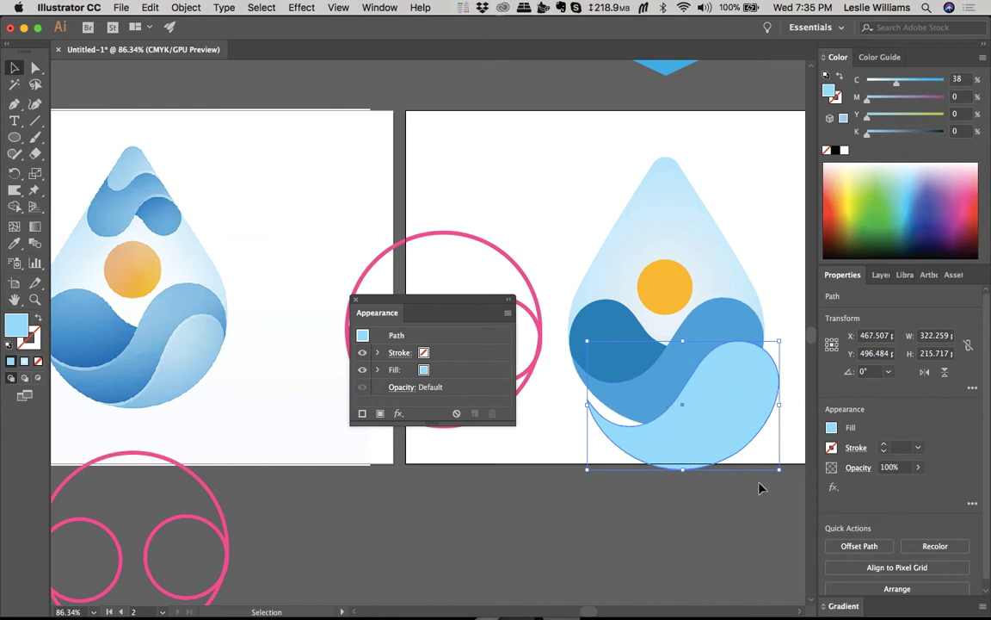
pyautogui.moveTo(776, 469); pyautogui.dragTo(765, 454)
pyautogui.moveTo(720, 415); pyautogui.dragTo(724, 412)
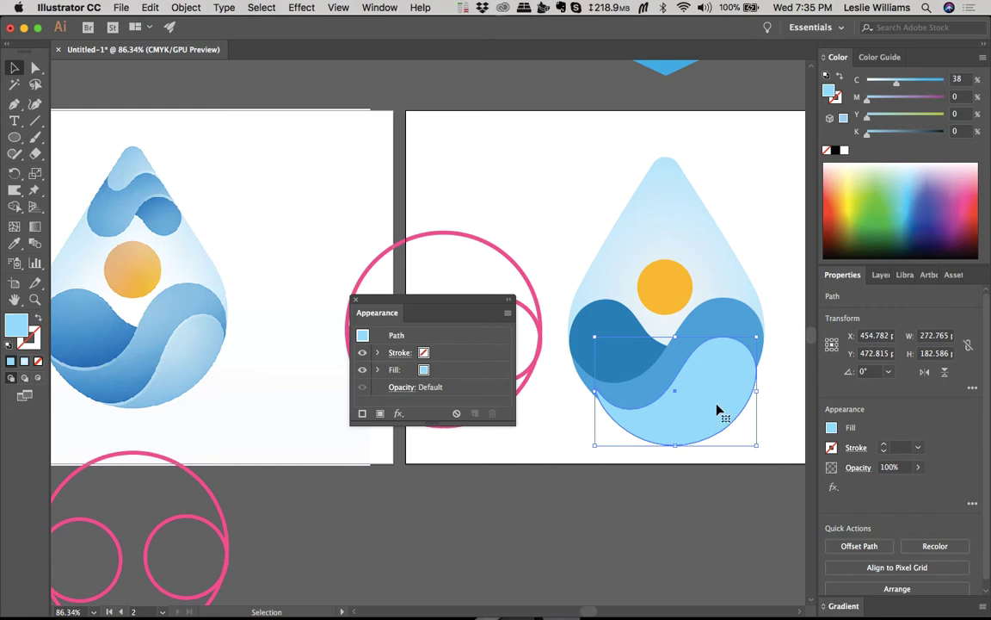
pyautogui.moveTo(713, 410); pyautogui.dragTo(721, 401)
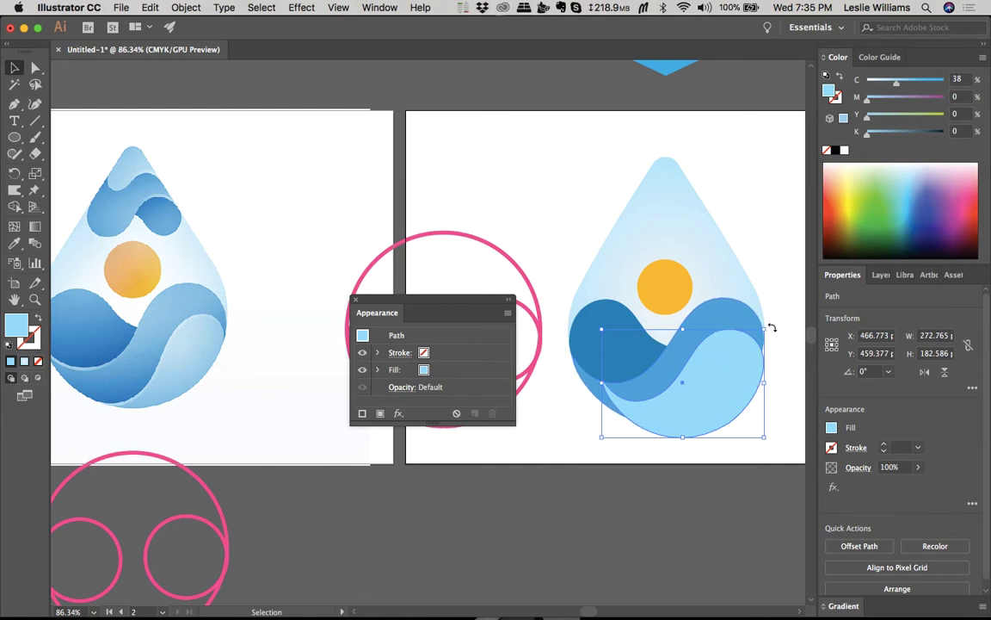
# Step: Tilt the pale wave about 14 degrees, rescale it and raise it to Y 472.815 pt
pyautogui.moveTo(772, 327); pyautogui.dragTo(743, 329)
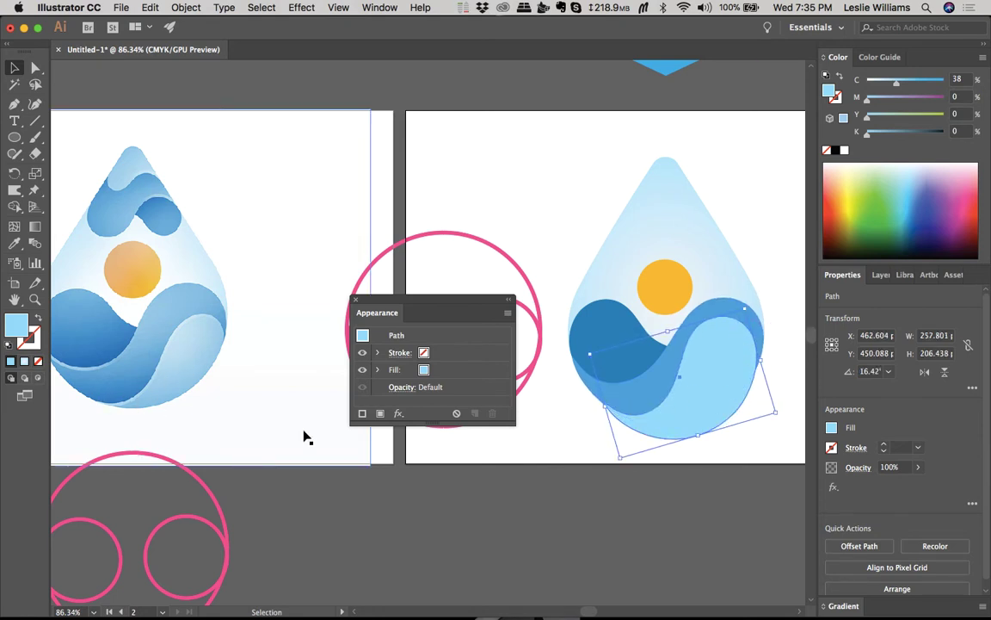
pyautogui.moveTo(723, 368); pyautogui.dragTo(732, 388)
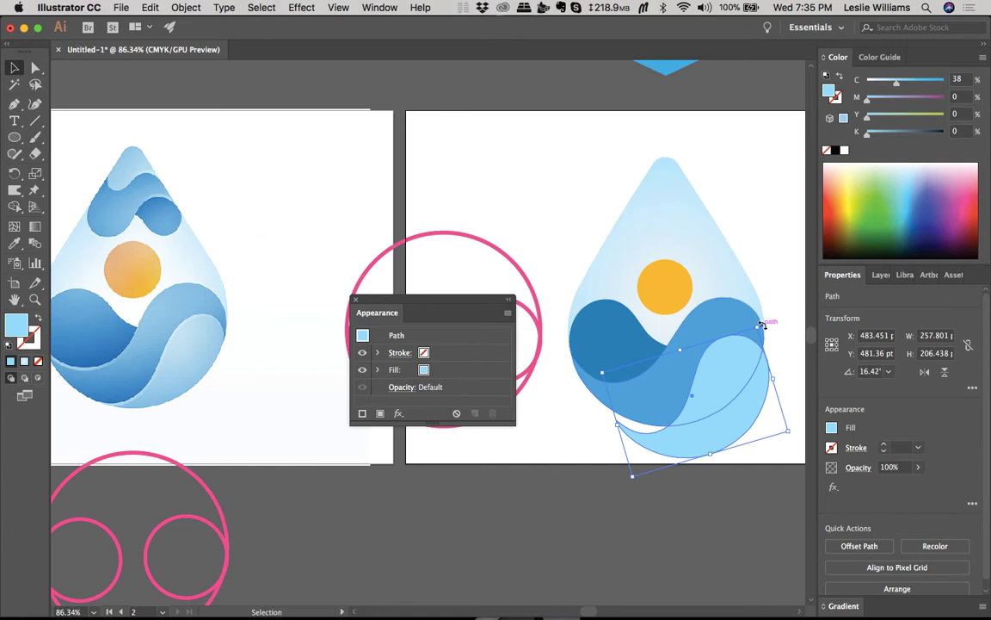
pyautogui.moveTo(761, 325); pyautogui.dragTo(772, 336)
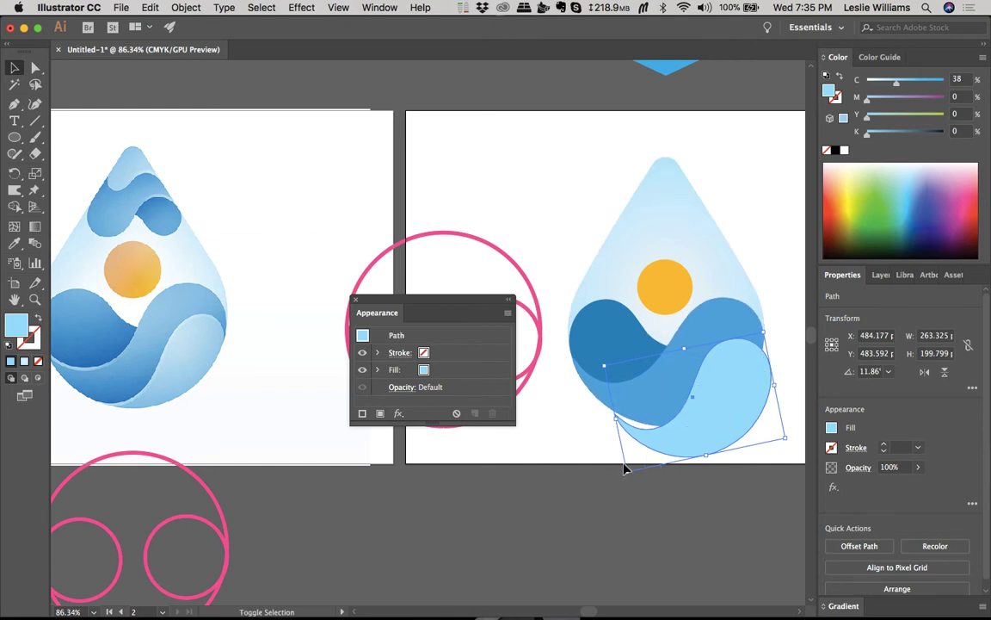
pyautogui.moveTo(627, 473); pyautogui.dragTo(604, 480)
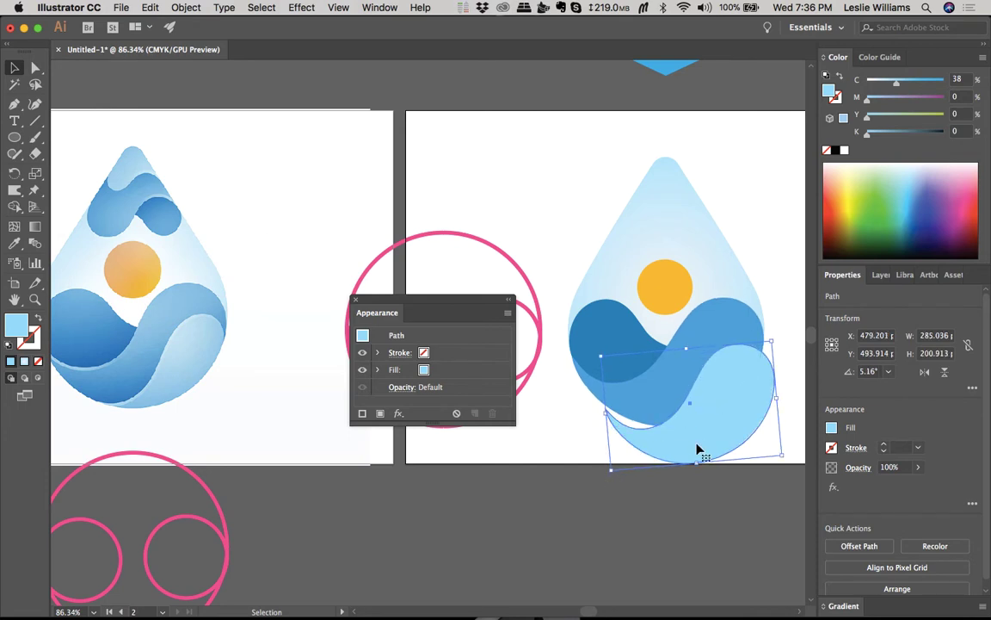
pyautogui.moveTo(698, 442); pyautogui.dragTo(693, 434)
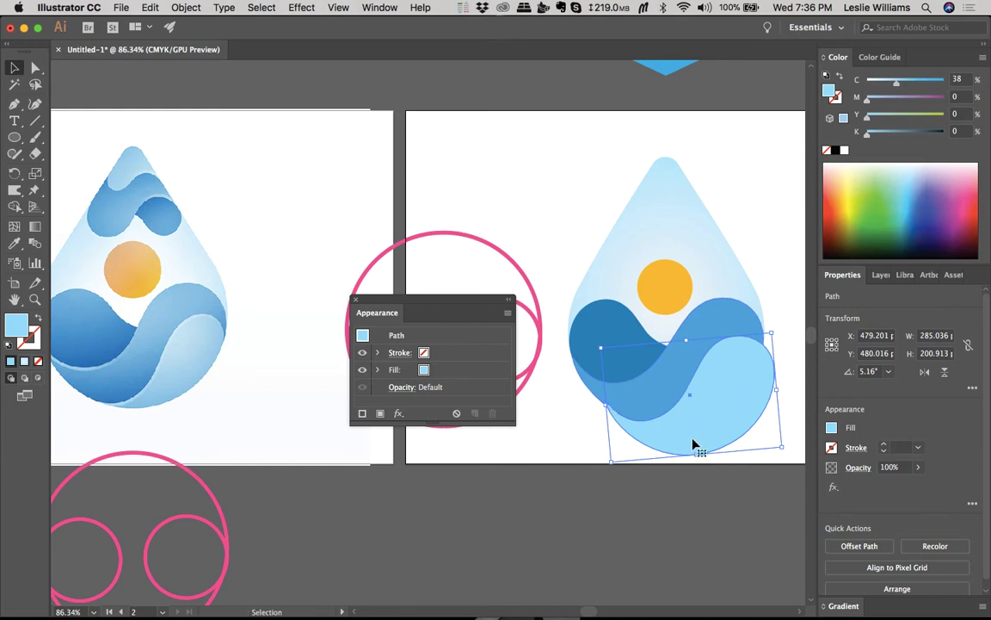
pyautogui.moveTo(694, 444)
pyautogui.mouseDown()
pyautogui.moveTo(697, 381)
pyautogui.moveTo(692, 438)
pyautogui.mouseUp()
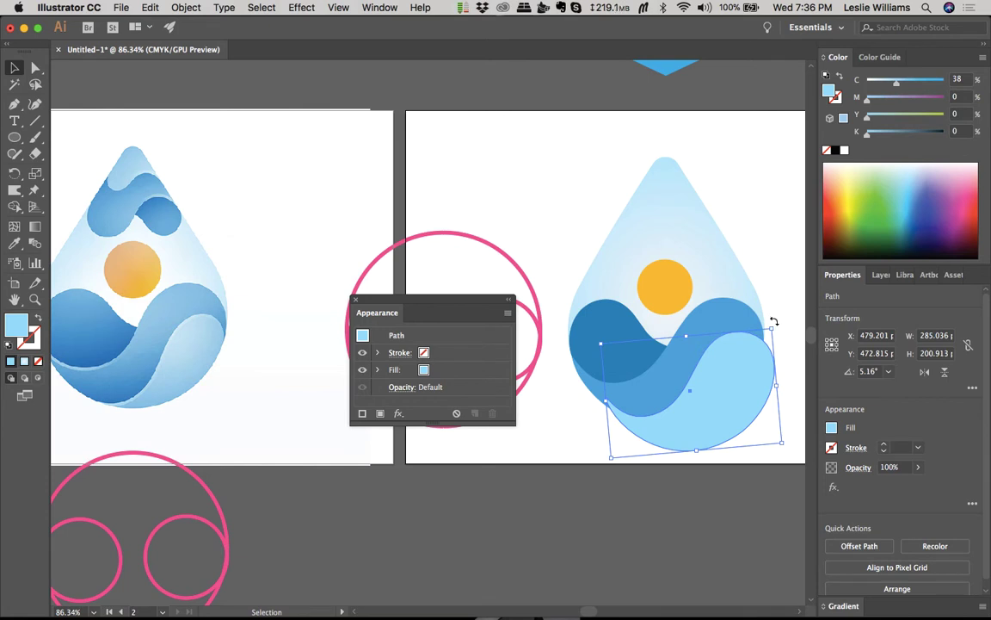
# Step: Tilt the pale wave to 10.26°, resize it, move it to X 467.07, Y 457.099 pt, and add the dark wave to the selection
pyautogui.moveTo(773, 321); pyautogui.dragTo(767, 323)
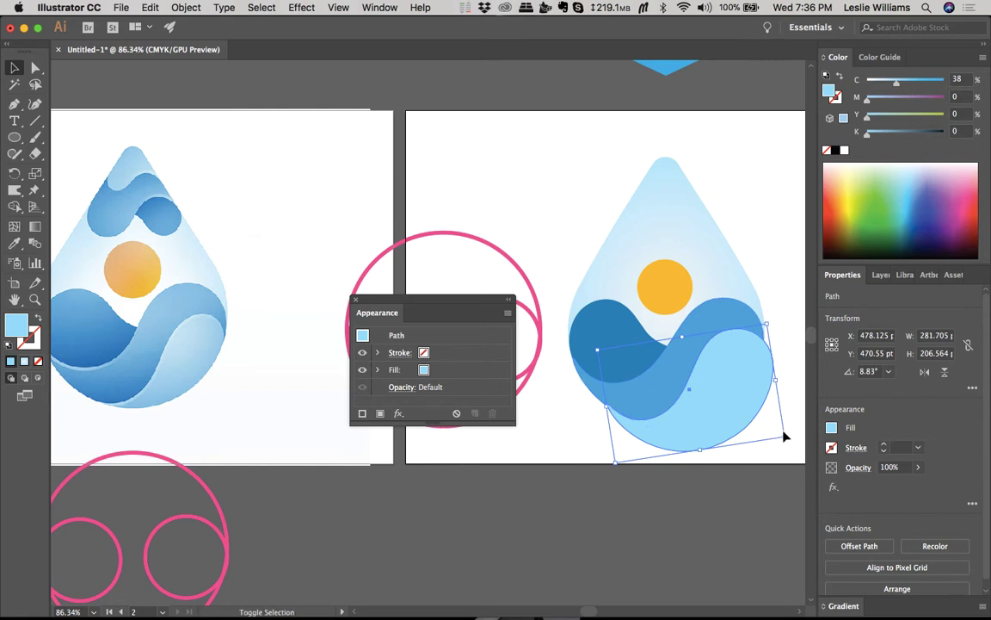
pyautogui.moveTo(783, 434); pyautogui.dragTo(783, 437)
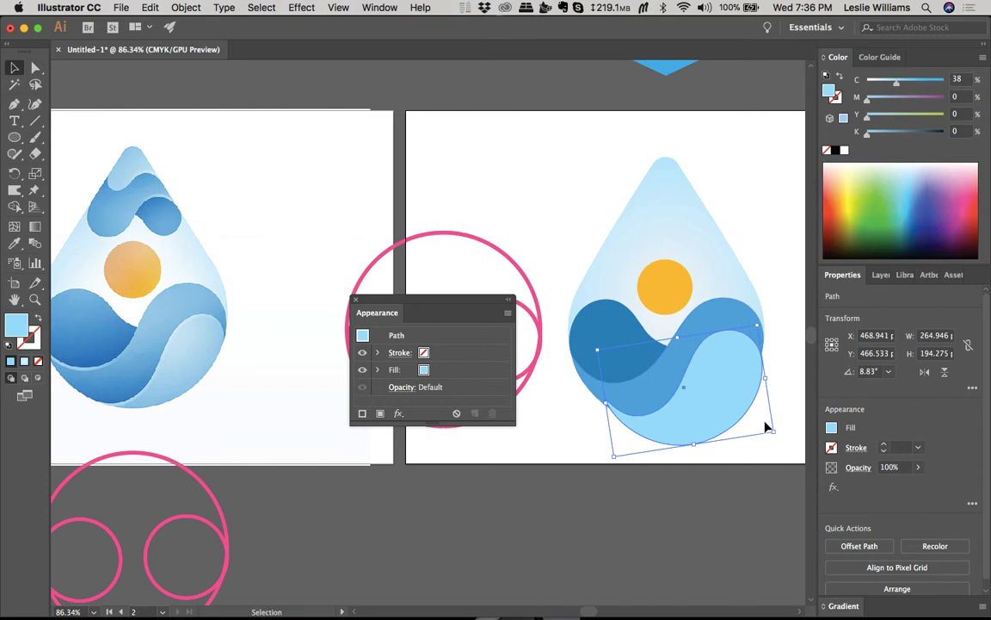
pyautogui.moveTo(771, 430)
pyautogui.mouseDown()
pyautogui.moveTo(779, 432)
pyautogui.moveTo(772, 427)
pyautogui.mouseUp()
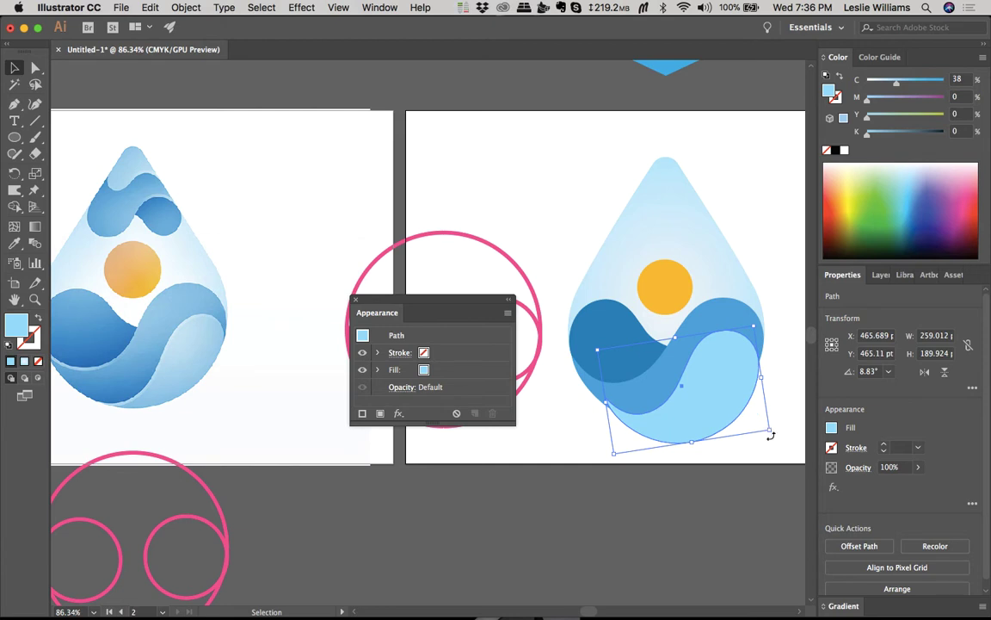
pyautogui.moveTo(771, 436); pyautogui.dragTo(773, 433)
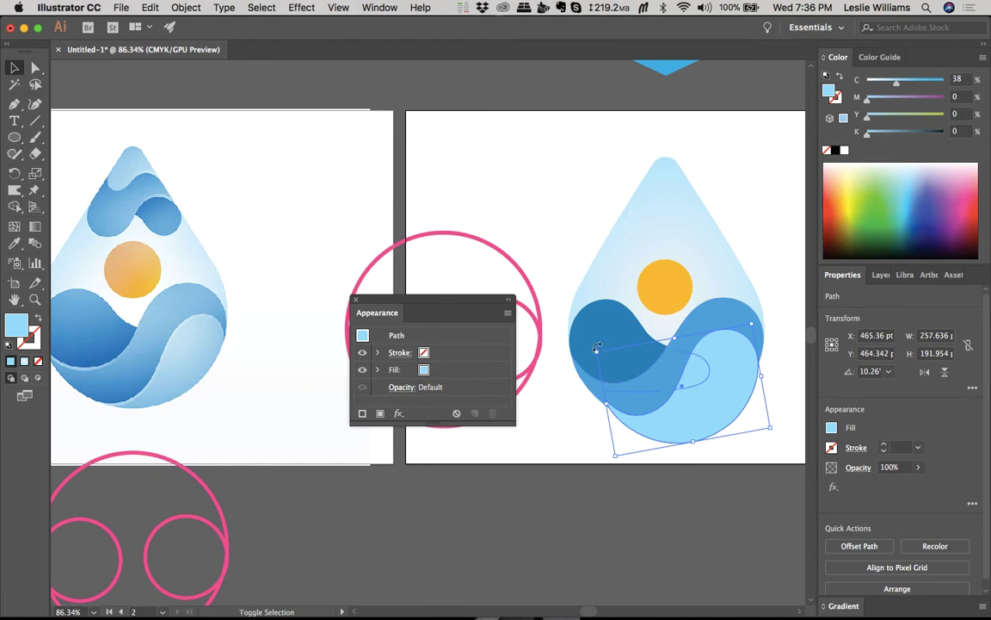
pyautogui.moveTo(598, 351)
pyautogui.mouseDown()
pyautogui.moveTo(608, 337)
pyautogui.moveTo(606, 354)
pyautogui.mouseUp()
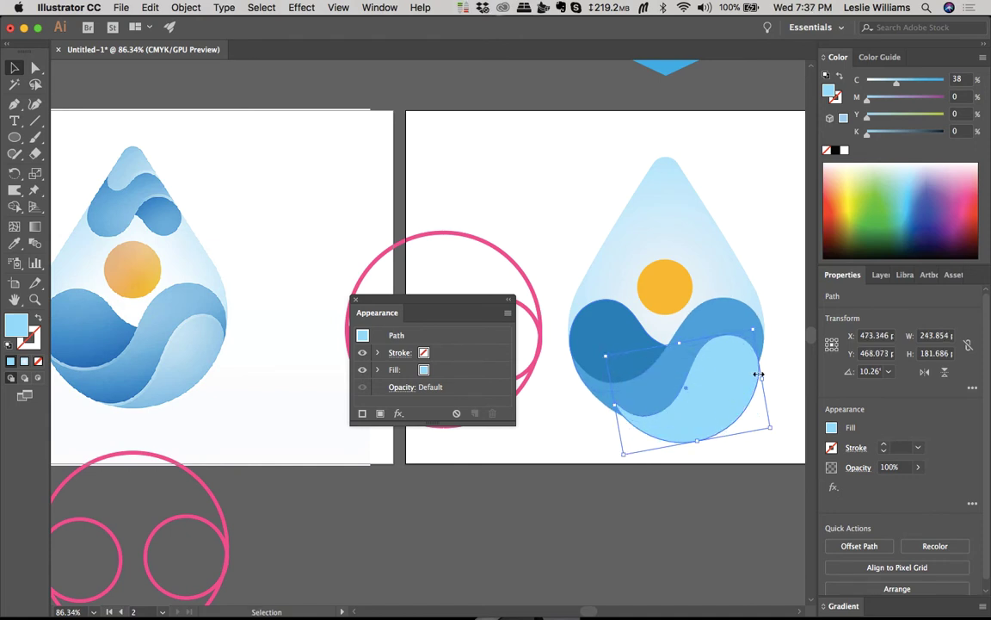
pyautogui.moveTo(767, 380); pyautogui.dragTo(770, 380)
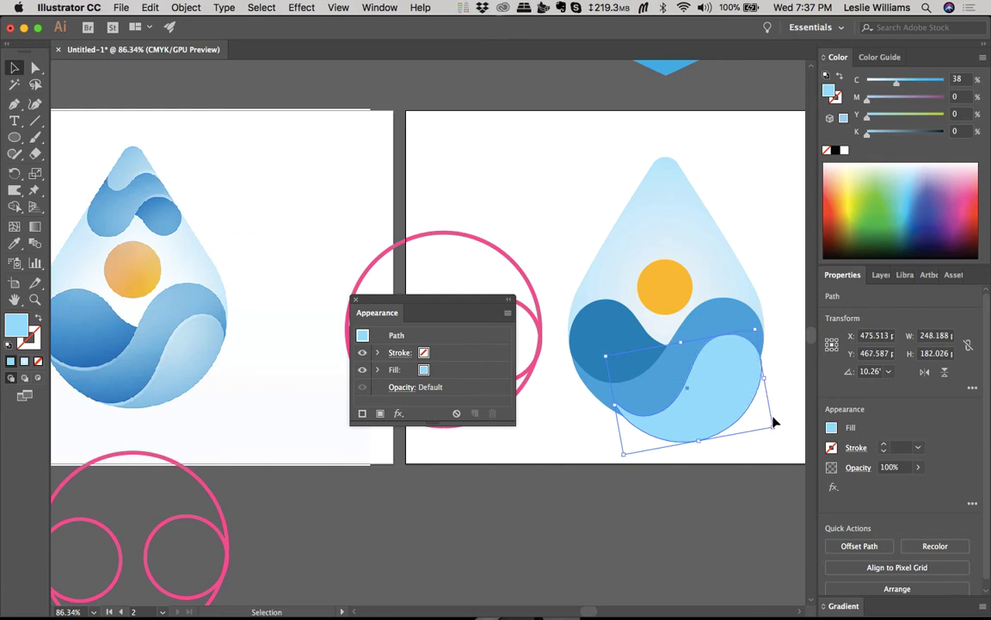
pyautogui.moveTo(773, 425); pyautogui.dragTo(759, 376)
pyautogui.moveTo(743, 411); pyautogui.dragTo(736, 400)
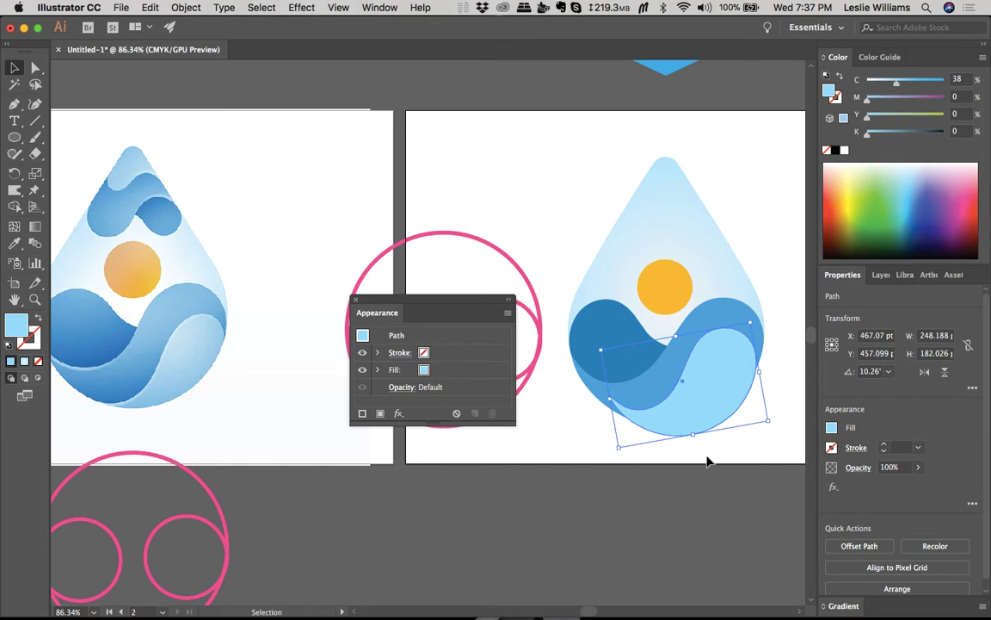
pyautogui.keyDown('shift'); pyautogui.click(665, 382); pyautogui.keyUp('shift')
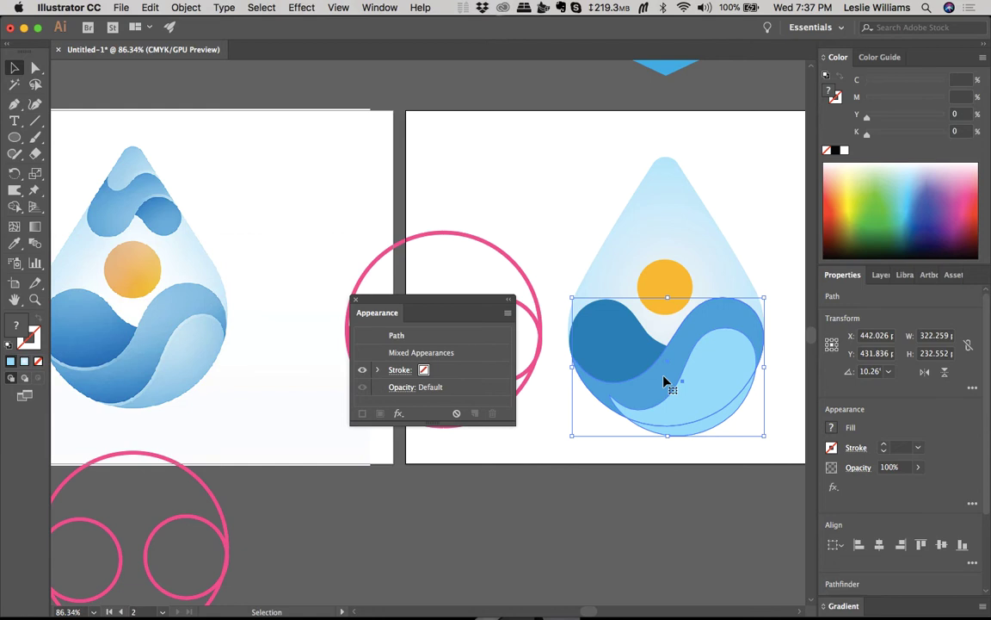
# Step: Reselect the pale wave alone, nudge it, and rotate it to 14.74°
pyautogui.click(770, 460)
pyautogui.click(727, 363)
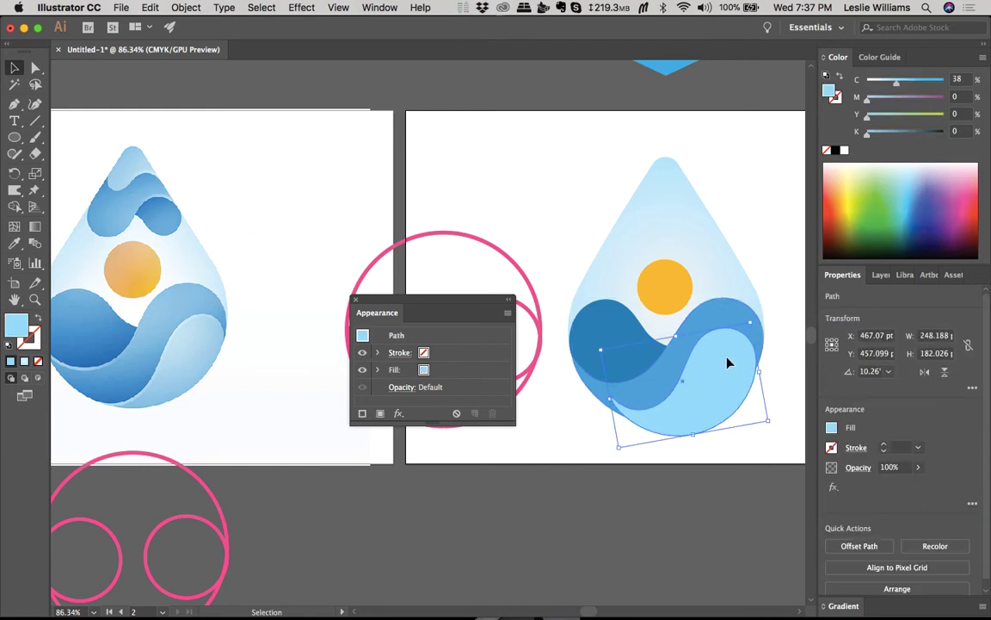
pyautogui.moveTo(727, 358); pyautogui.dragTo(733, 358)
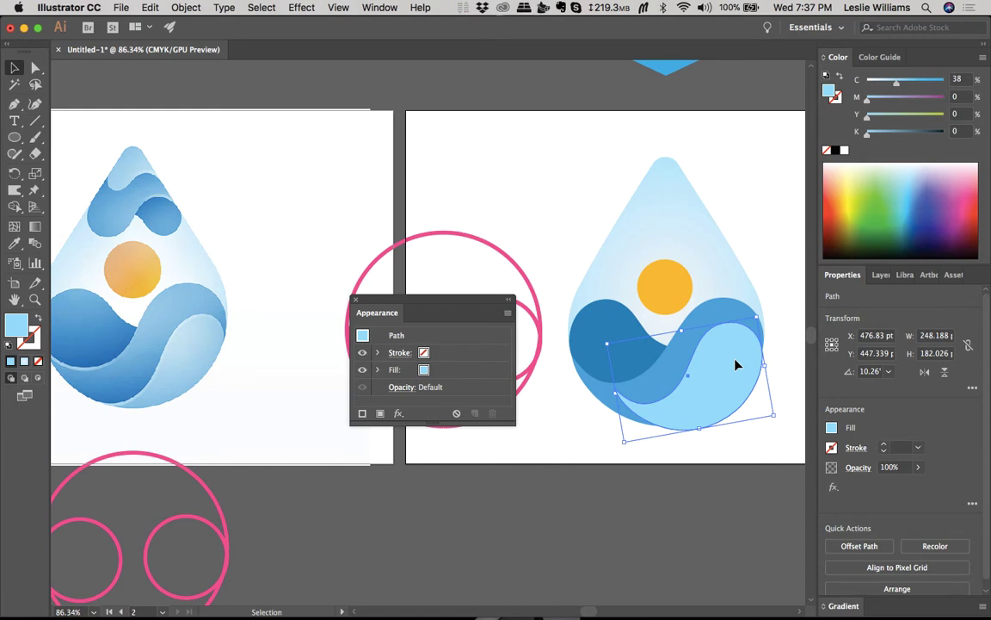
pyautogui.moveTo(736, 365)
pyautogui.mouseDown()
pyautogui.moveTo(741, 372)
pyautogui.moveTo(736, 363)
pyautogui.mouseUp()
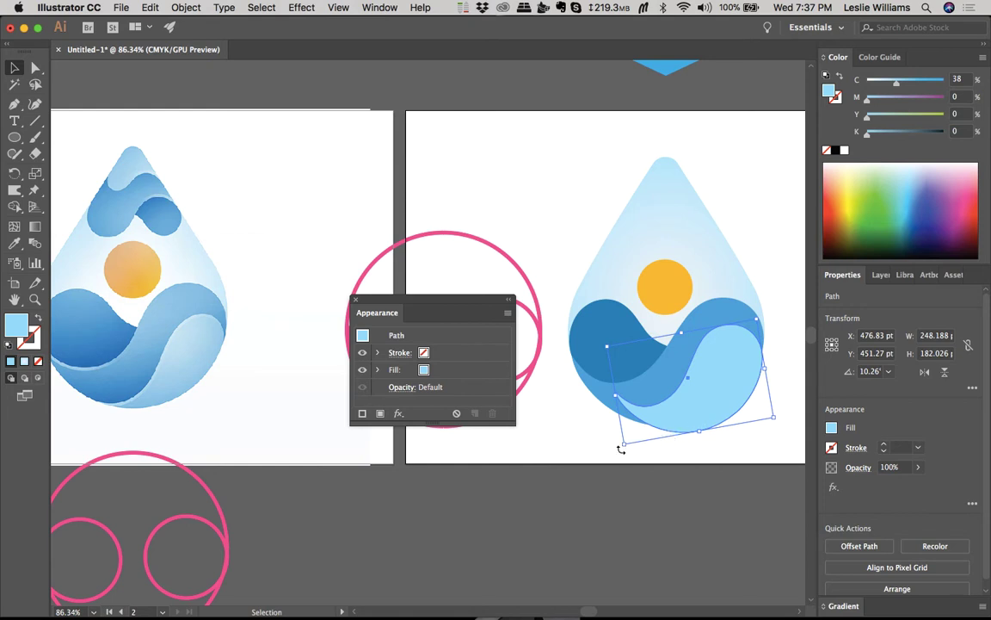
pyautogui.moveTo(624, 446); pyautogui.dragTo(629, 460)
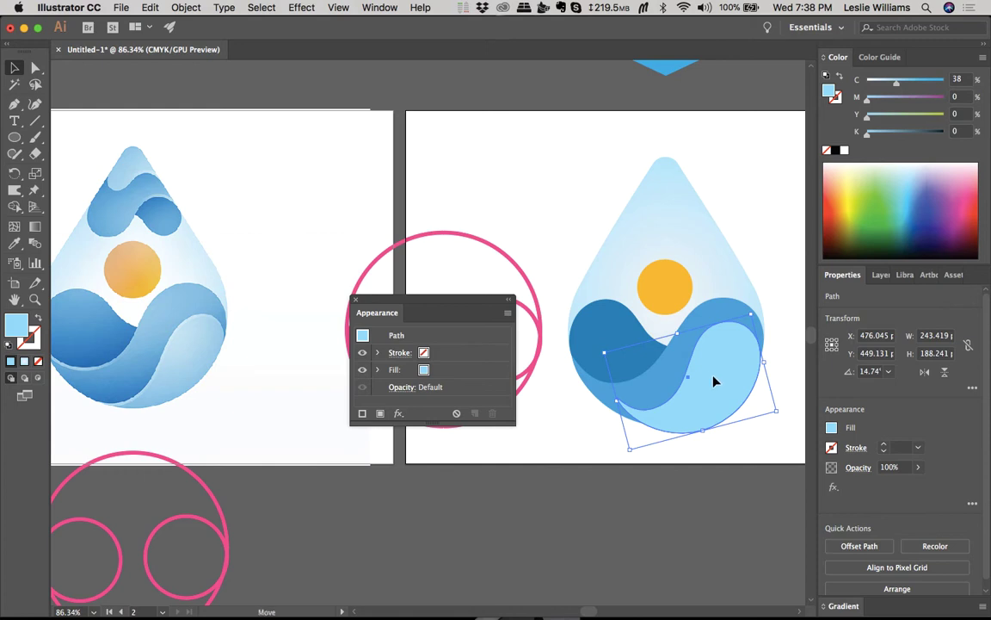
pyautogui.moveTo(716, 379)
pyautogui.mouseDown()
pyautogui.moveTo(728, 384)
pyautogui.moveTo(720, 383)
pyautogui.mouseUp()
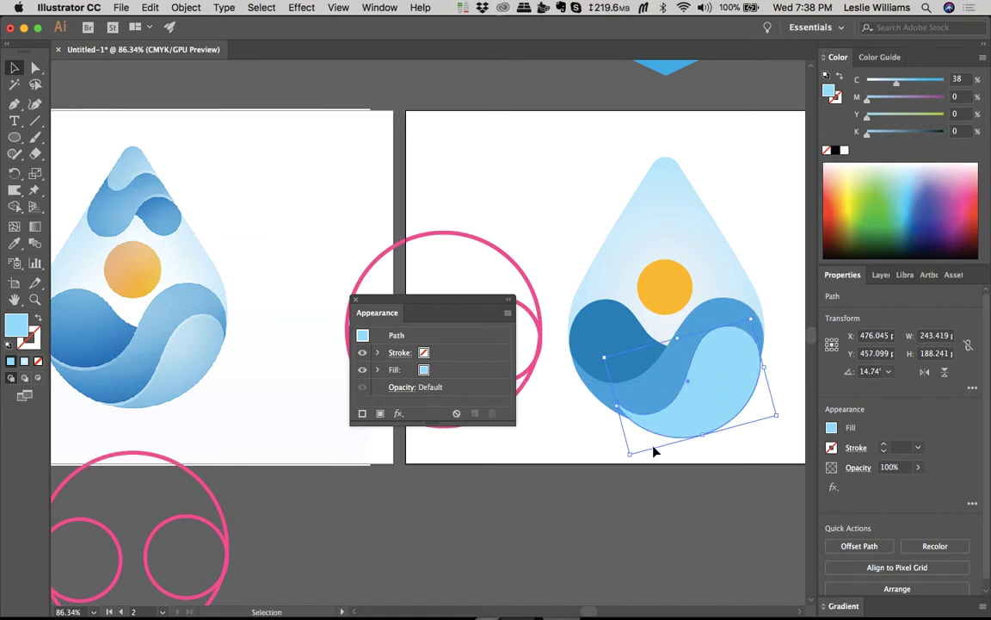
# Step: Enlarge the pale wave to 254.952 × 197.16 pt and select the wave shapes and circle together
pyautogui.moveTo(630, 454); pyautogui.dragTo(628, 471)
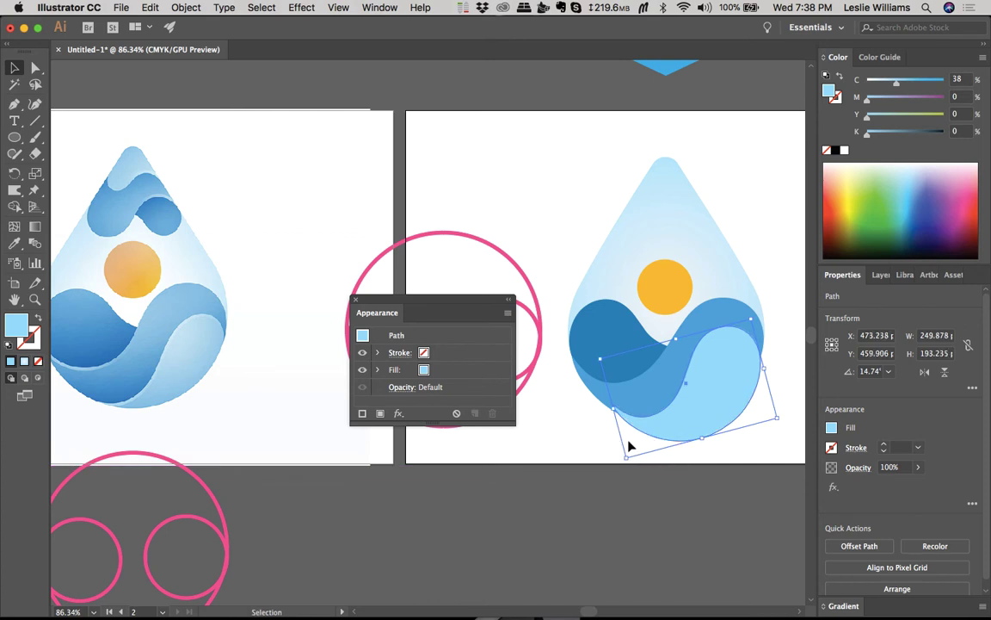
pyautogui.scroll(3, 628, 444)
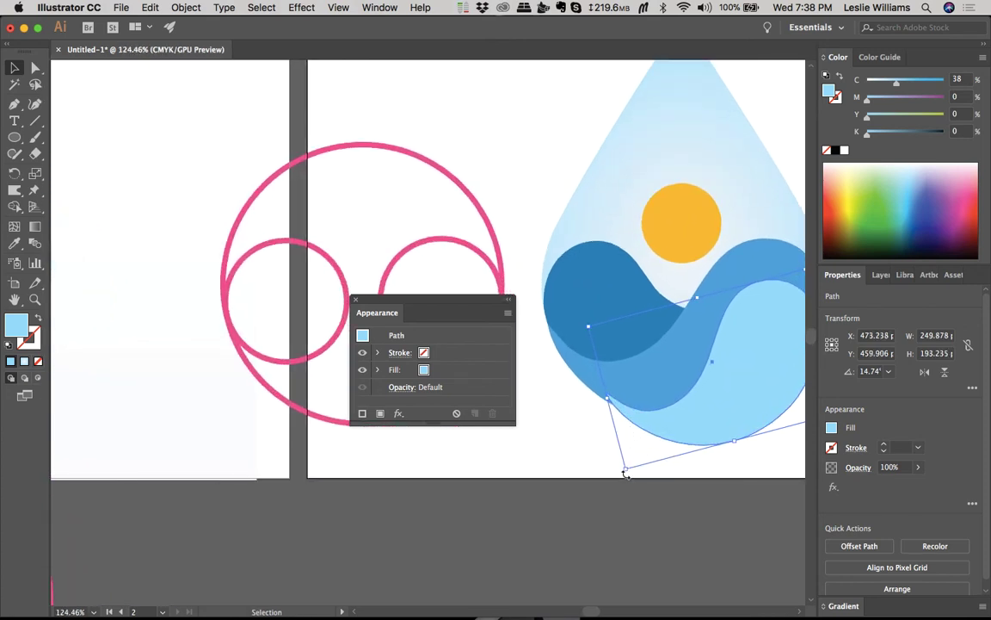
pyautogui.moveTo(625, 469); pyautogui.dragTo(625, 474)
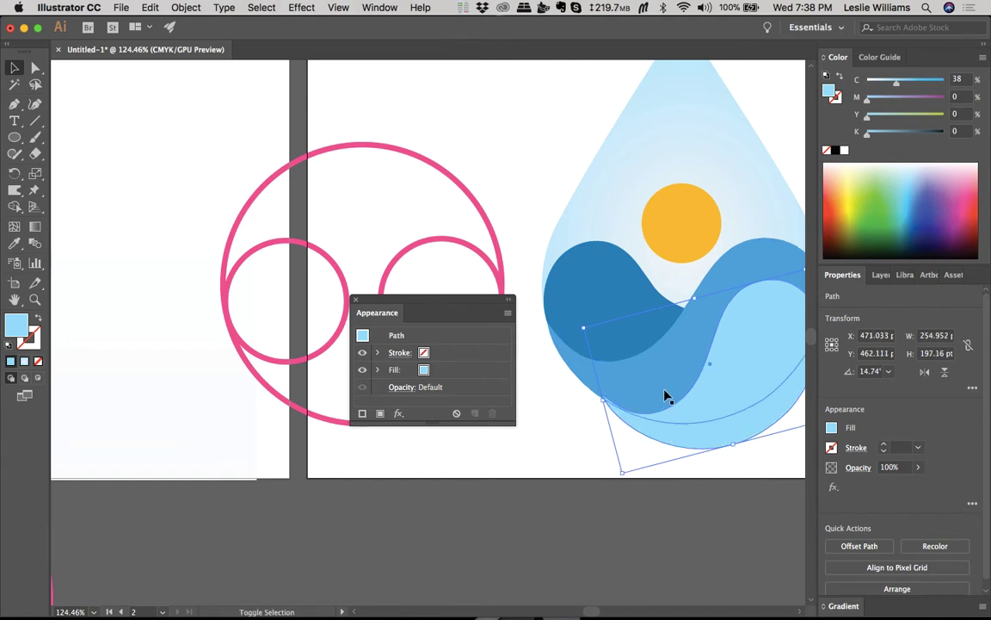
pyautogui.hscroll(5, 664, 395)
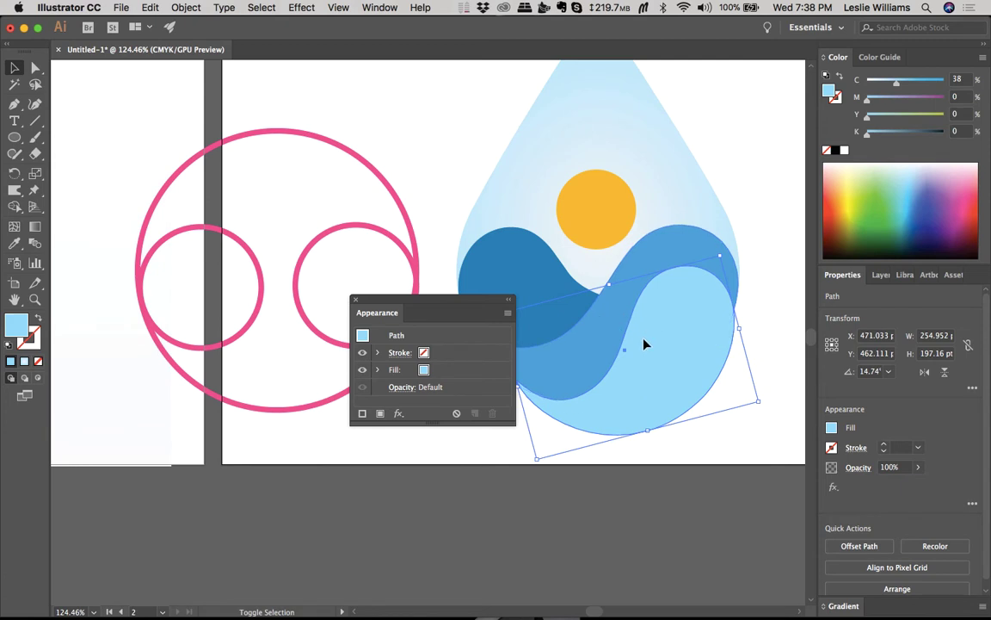
pyautogui.keyDown('shift'); pyautogui.click(602, 342); pyautogui.keyUp('shift')
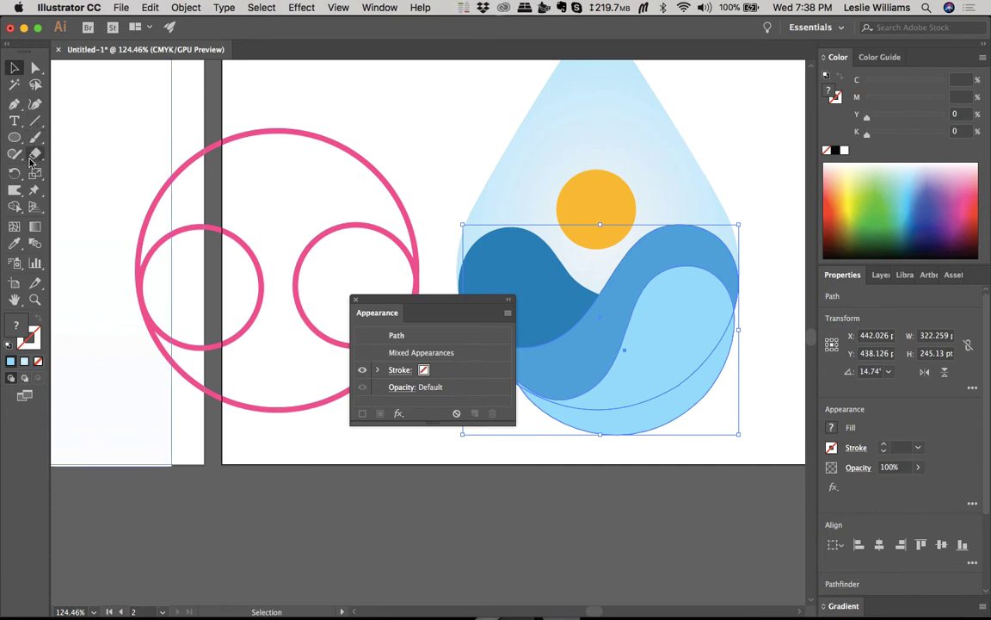
# Step: Switch to the Shape Builder tool and merge the middle wave's regions into one shape
pyautogui.click(18, 199)
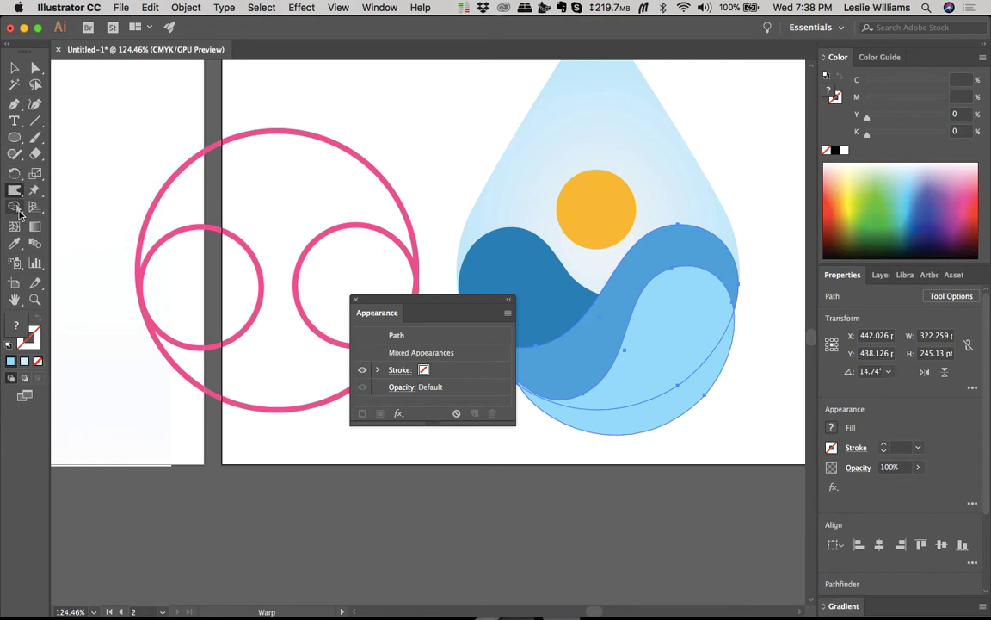
pyautogui.click(18, 211)
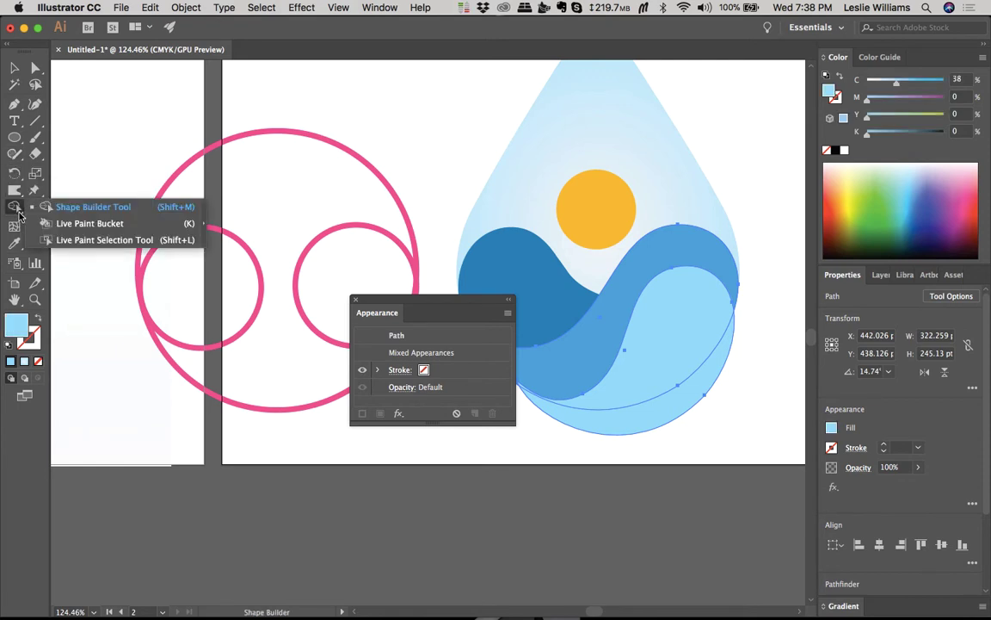
pyautogui.click(123, 211)
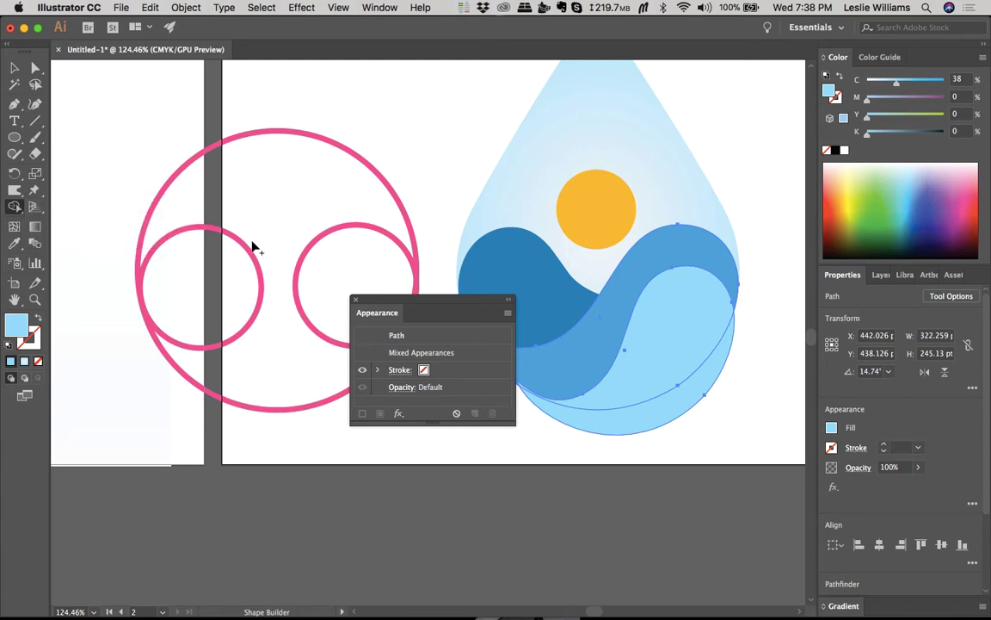
pyautogui.click(657, 335)
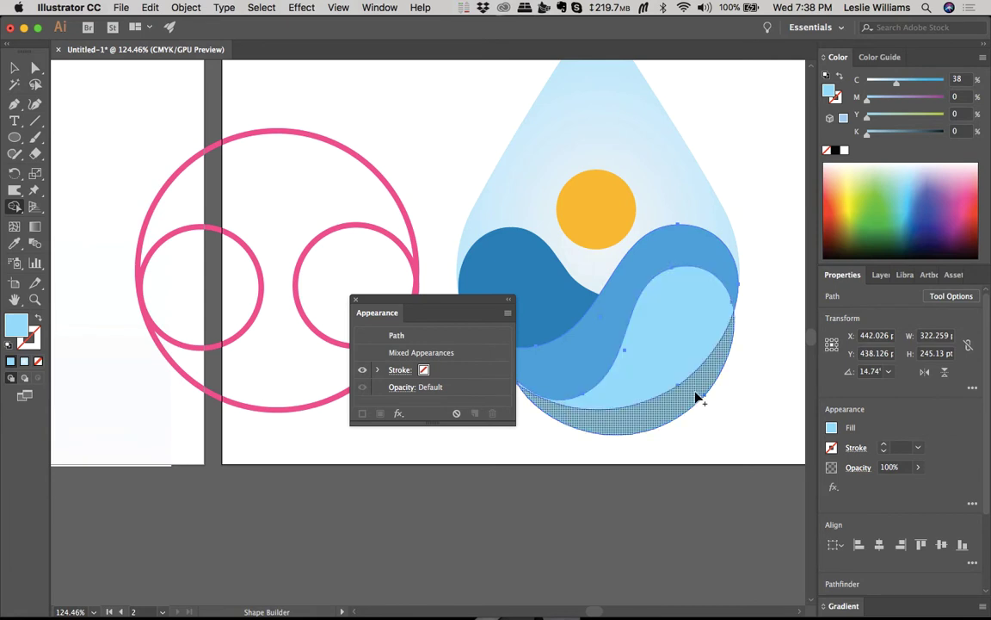
pyautogui.moveTo(693, 407); pyautogui.dragTo(661, 330)
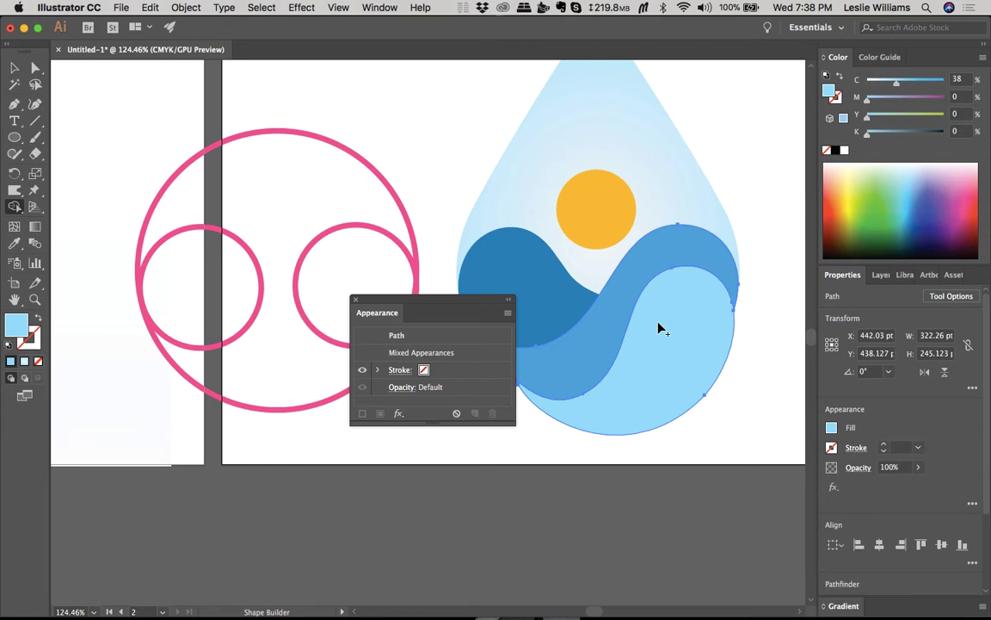
pyautogui.press('super+z')
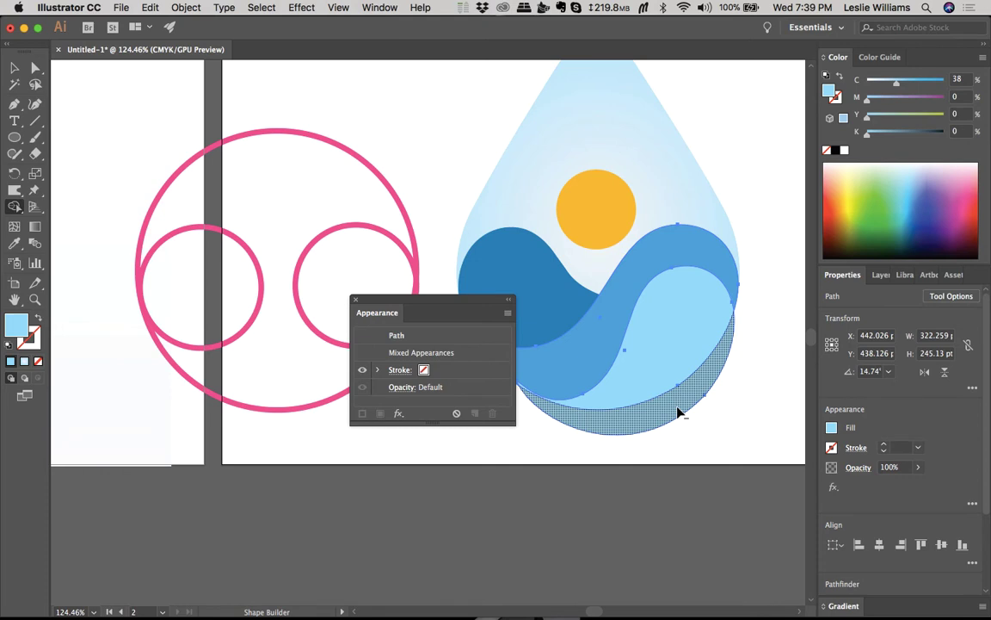
# Step: Delete the crescent below the drop and merge the wave regions into one medium-blue shape
pyautogui.click(679, 412)
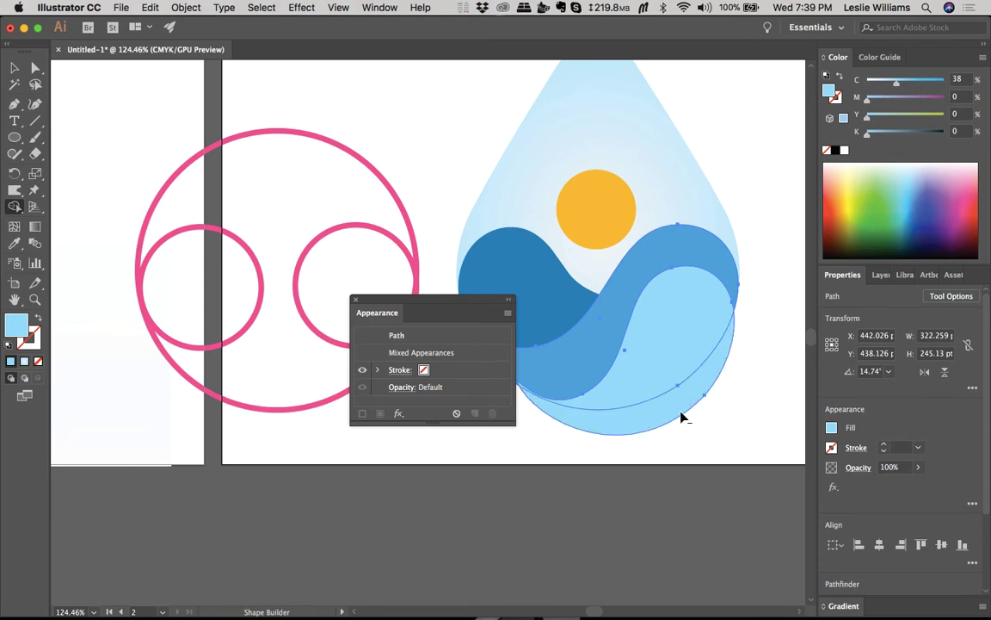
pyautogui.keyDown('alt'); pyautogui.click(671, 407); pyautogui.keyUp('alt')
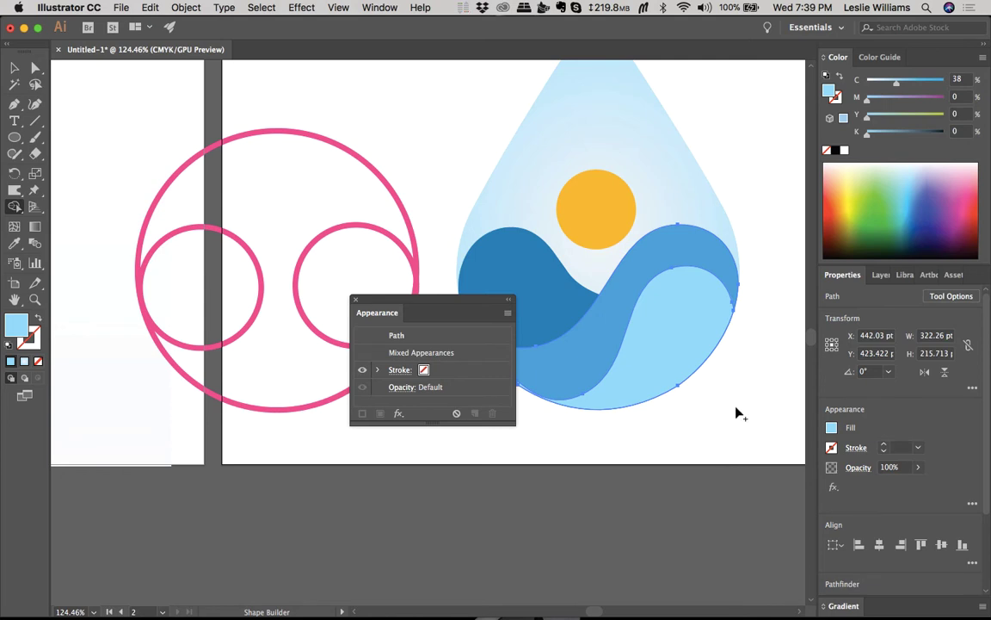
pyautogui.hscroll(-5, 686, 359)
pyautogui.scroll(-2, 685, 358)
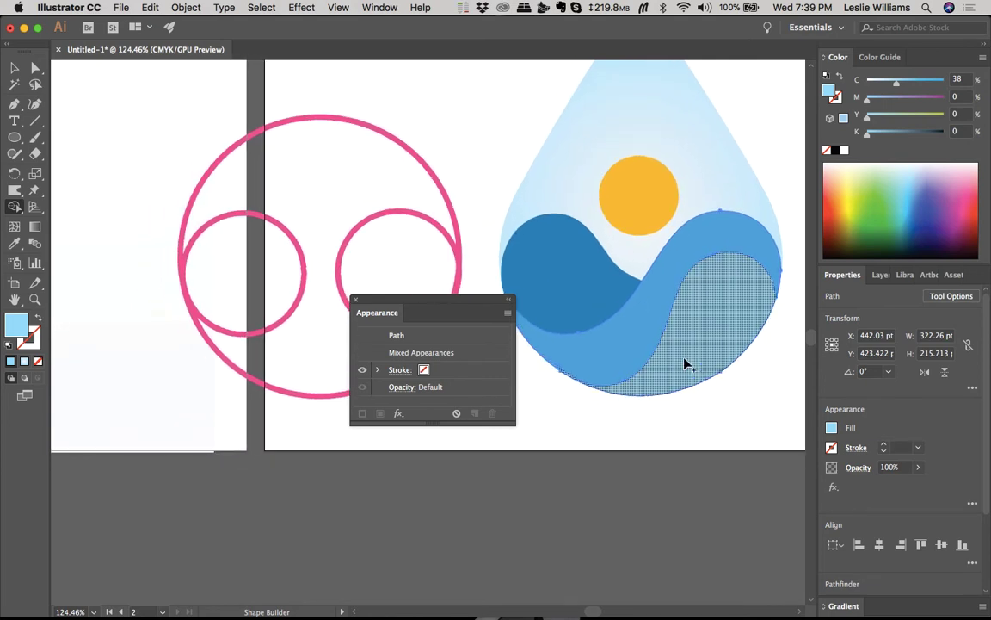
pyautogui.click(571, 381)
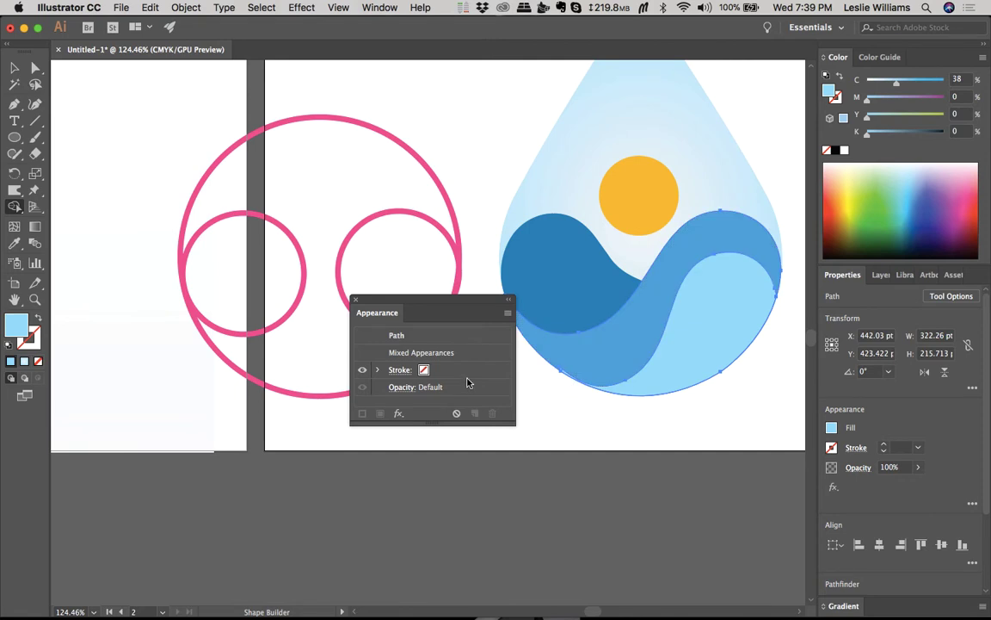
pyautogui.click(15, 67)
pyautogui.click(647, 437)
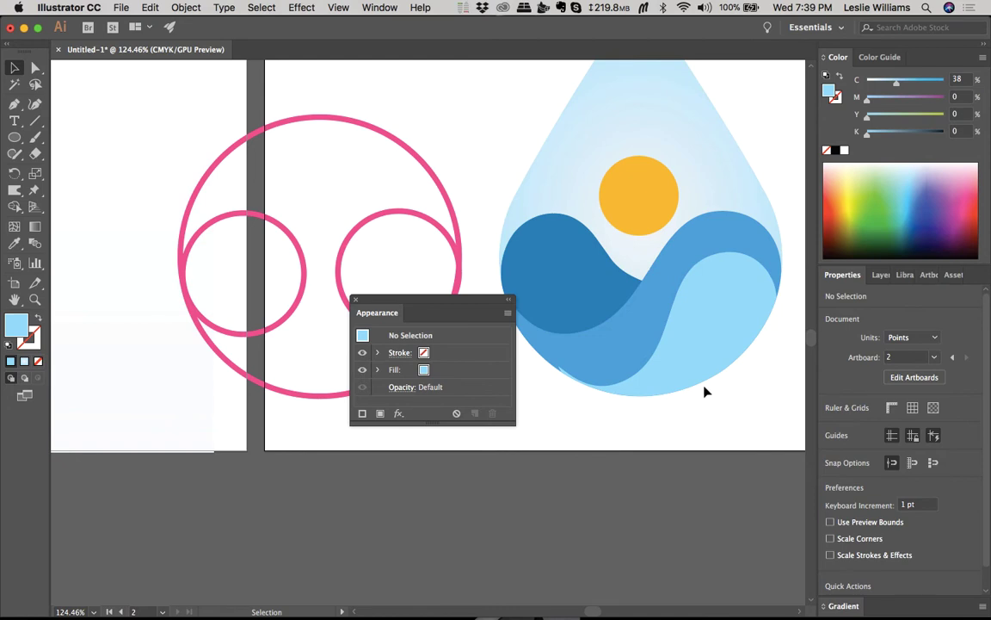
pyautogui.scroll(-4, 705, 392)
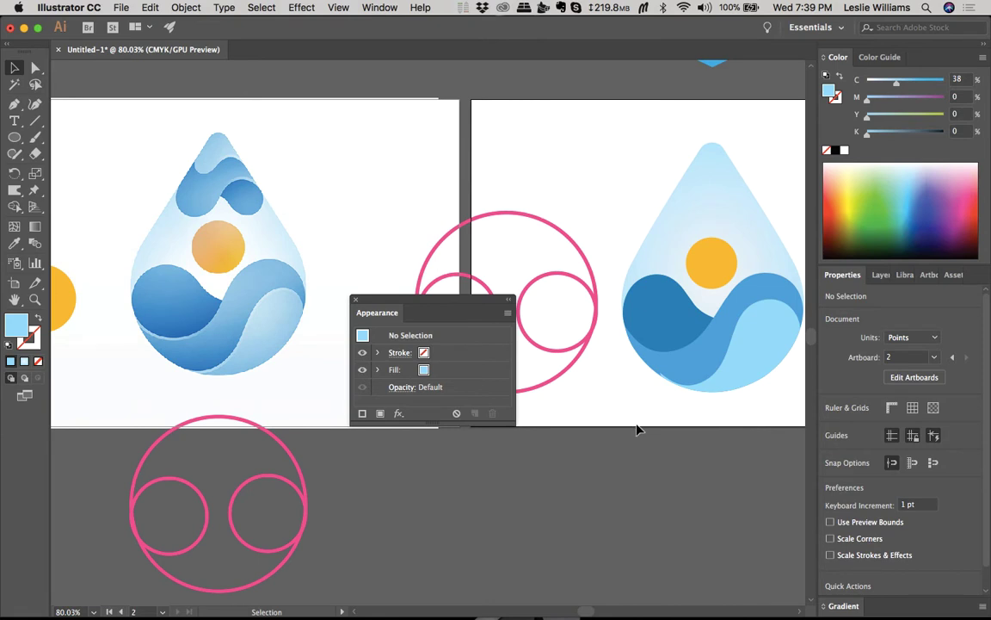
pyautogui.scroll(-1, 636, 429)
pyautogui.scroll(-1, 637, 428)
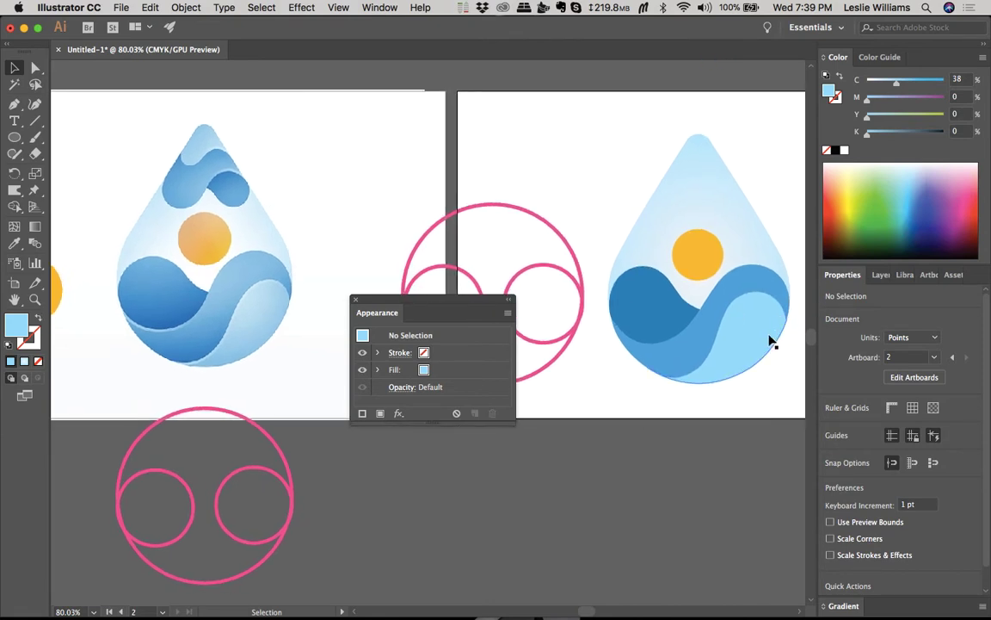
pyautogui.scroll(3, 770, 336)
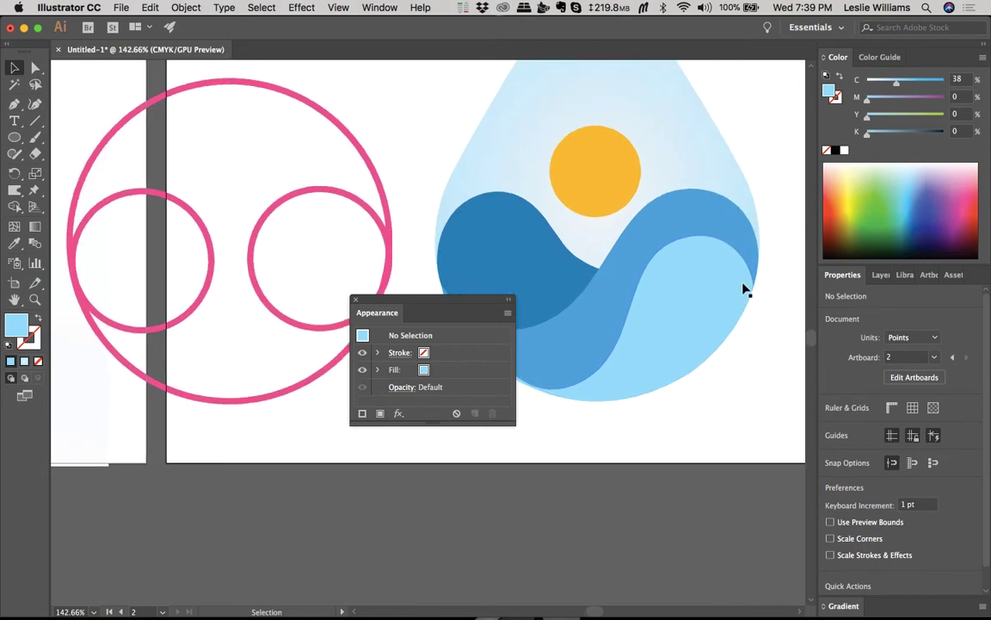
pyautogui.scroll(2, 737, 279)
pyautogui.hscroll(5, 735, 280)
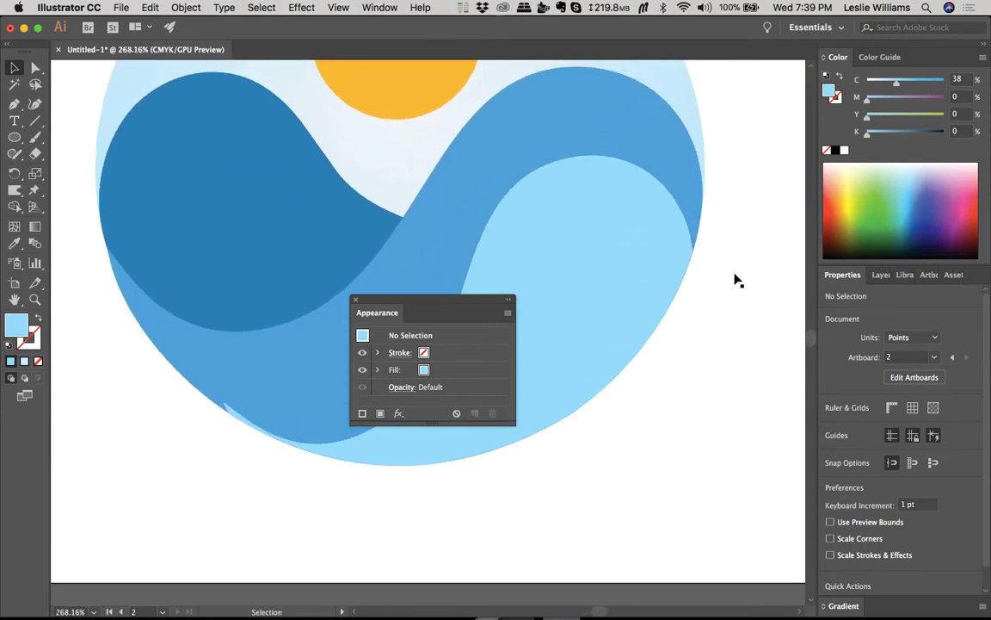
# Step: Direct-select the light-blue wave and drag its right-edge anchor handle to round the corner
pyautogui.click(684, 258)
pyautogui.press('a')
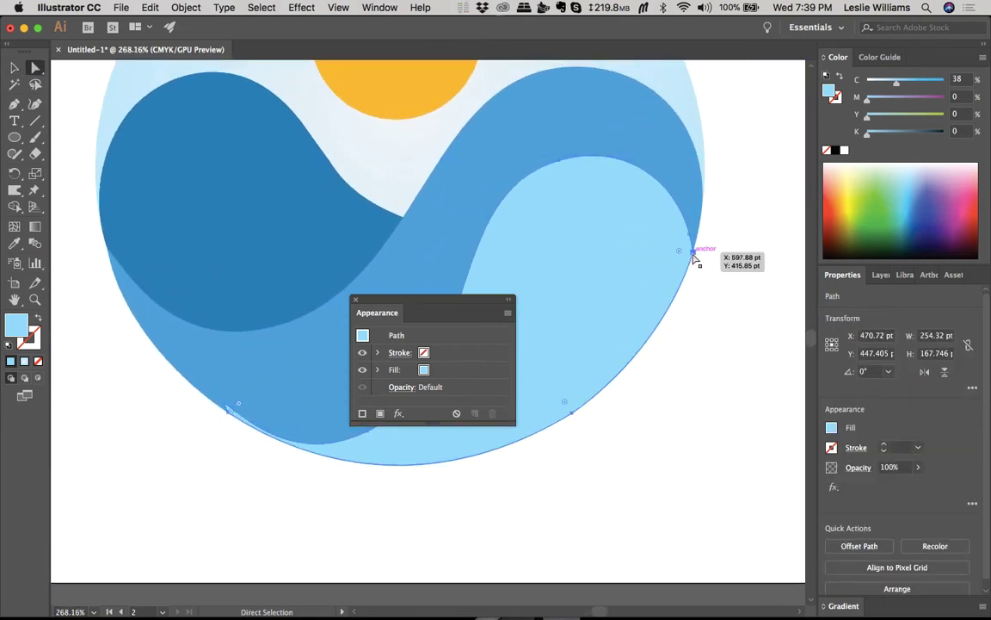
pyautogui.click(693, 252)
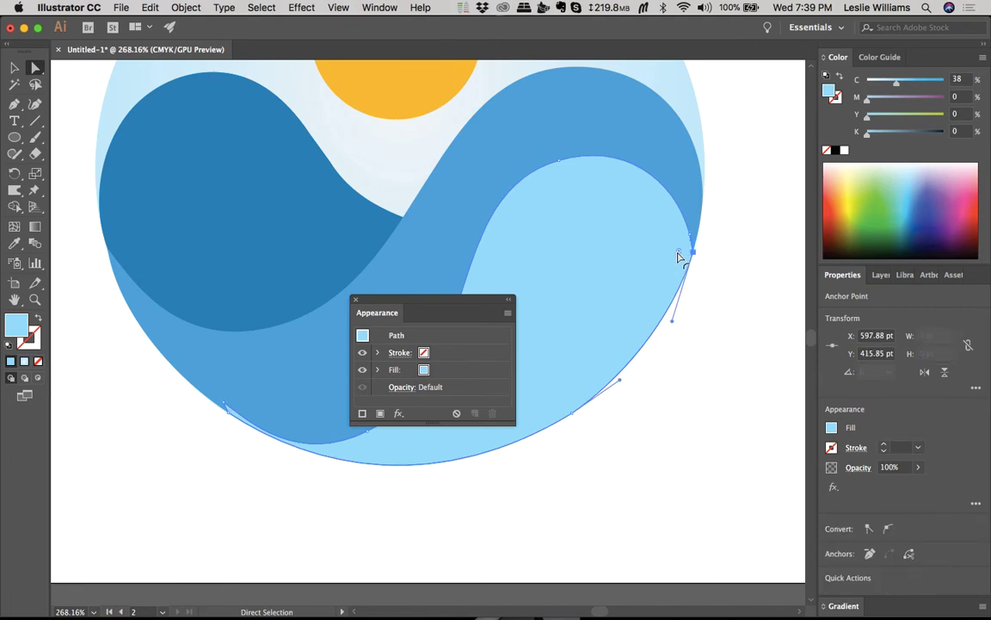
pyautogui.moveTo(685, 262); pyautogui.dragTo(589, 276)
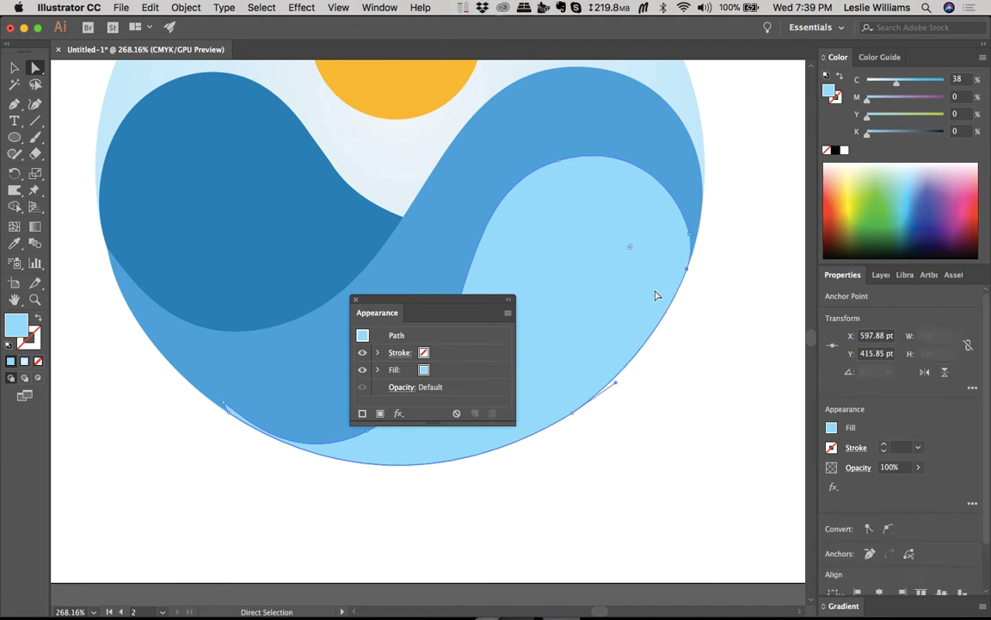
pyautogui.click(727, 327)
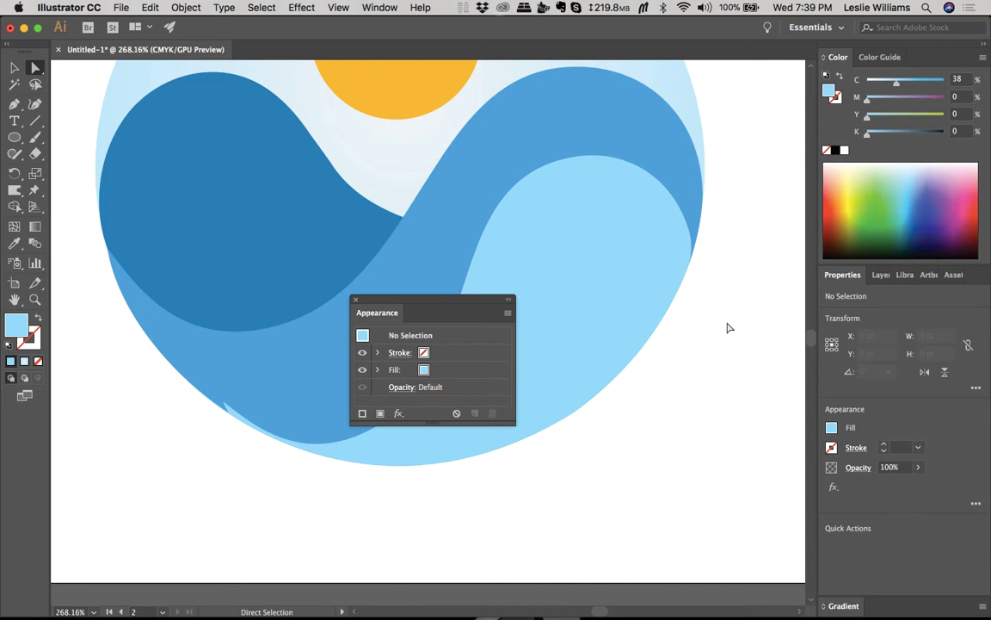
pyautogui.press('super+z')
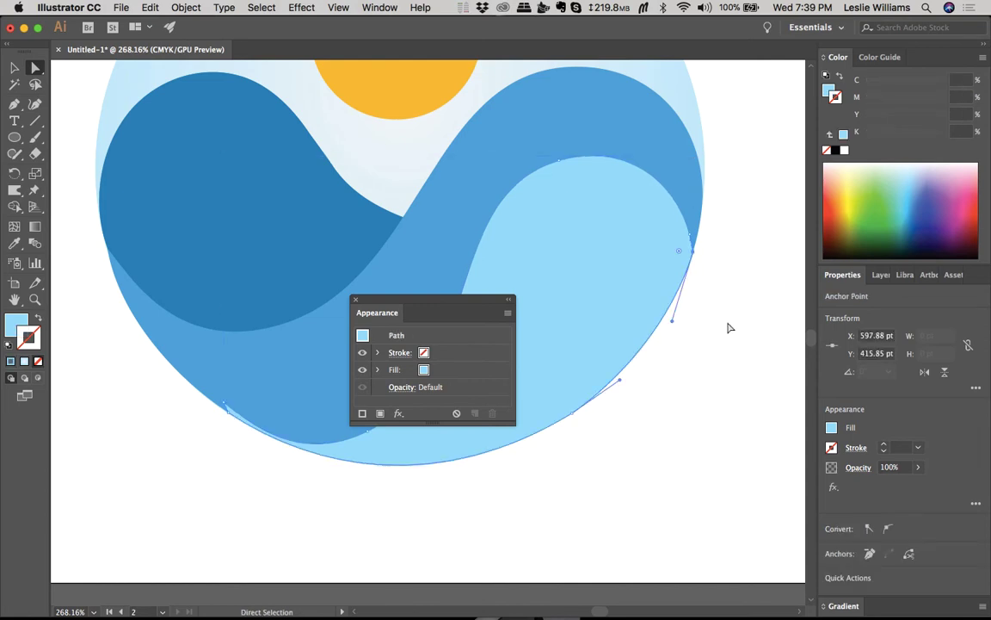
# Step: Remove the anchor at the wave's right tip with the Delete Anchor Point tool
pyautogui.scroll(5, 689, 247)
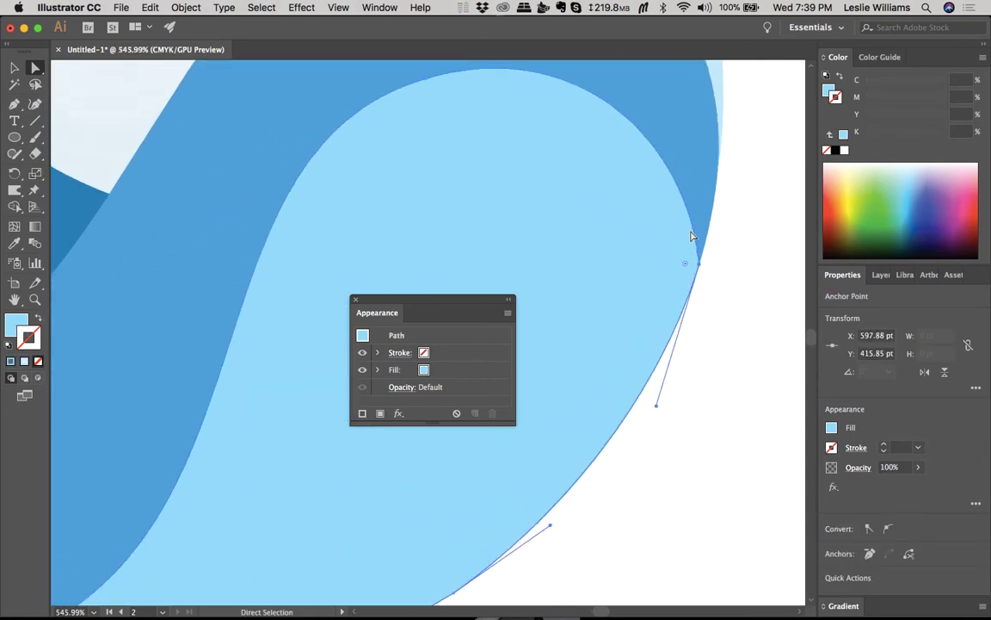
pyautogui.click(692, 231)
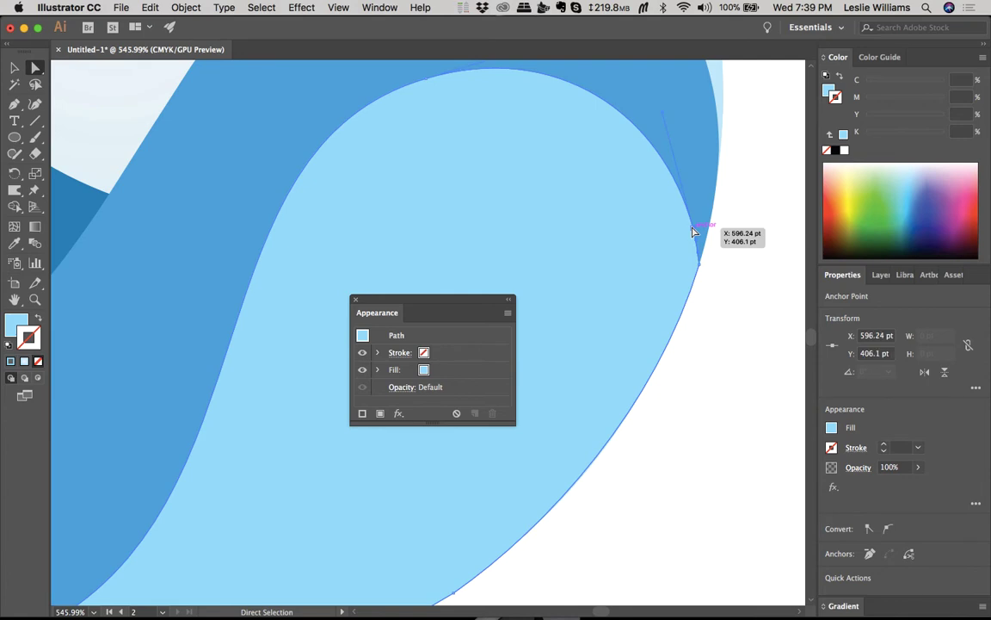
pyautogui.moveTo(693, 231); pyautogui.dragTo(701, 266)
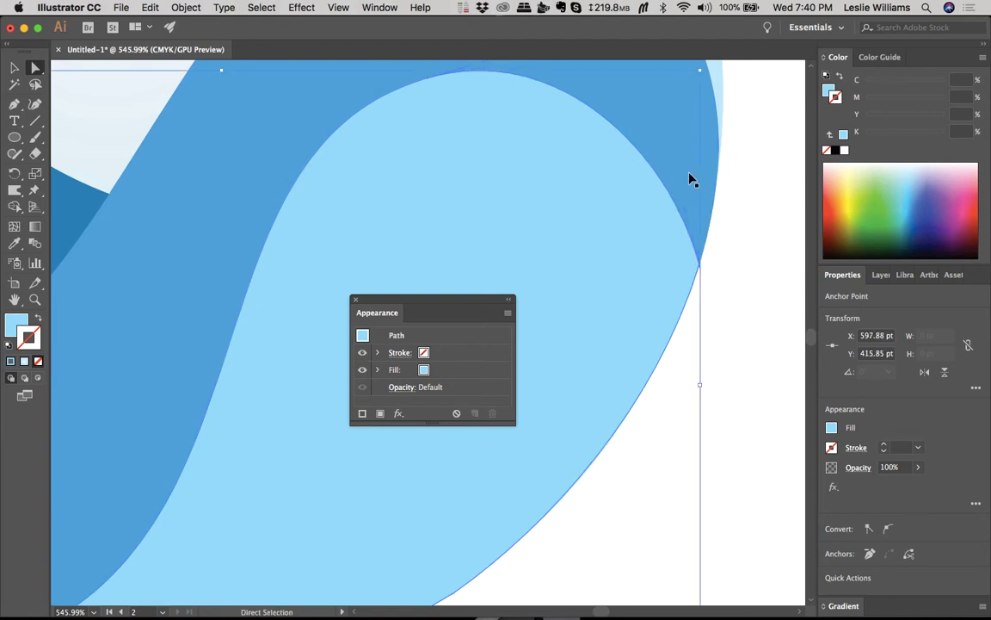
pyautogui.press('super+z')
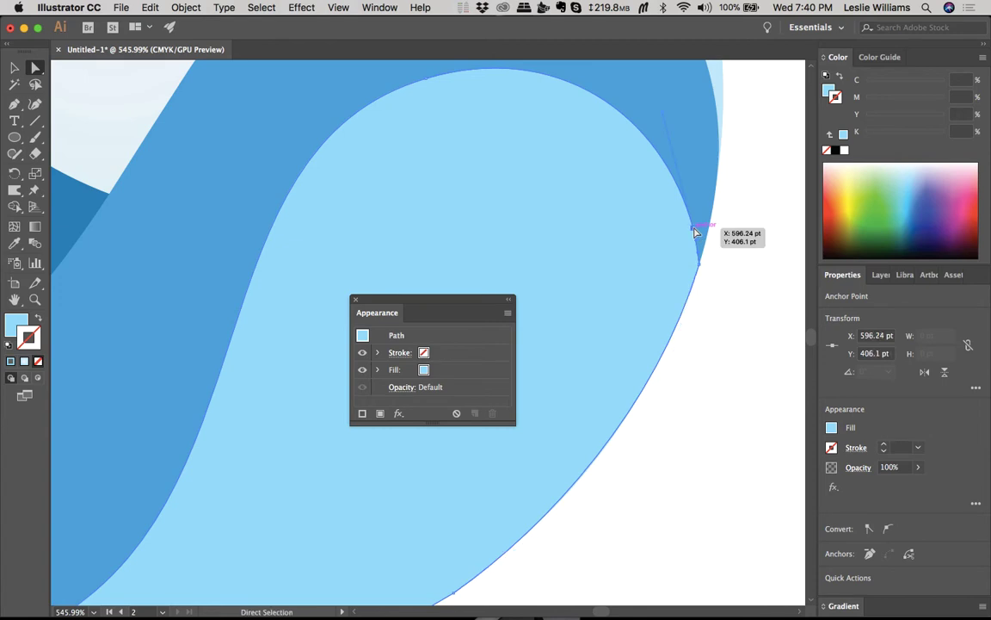
pyautogui.press('p')
pyautogui.click(697, 233)
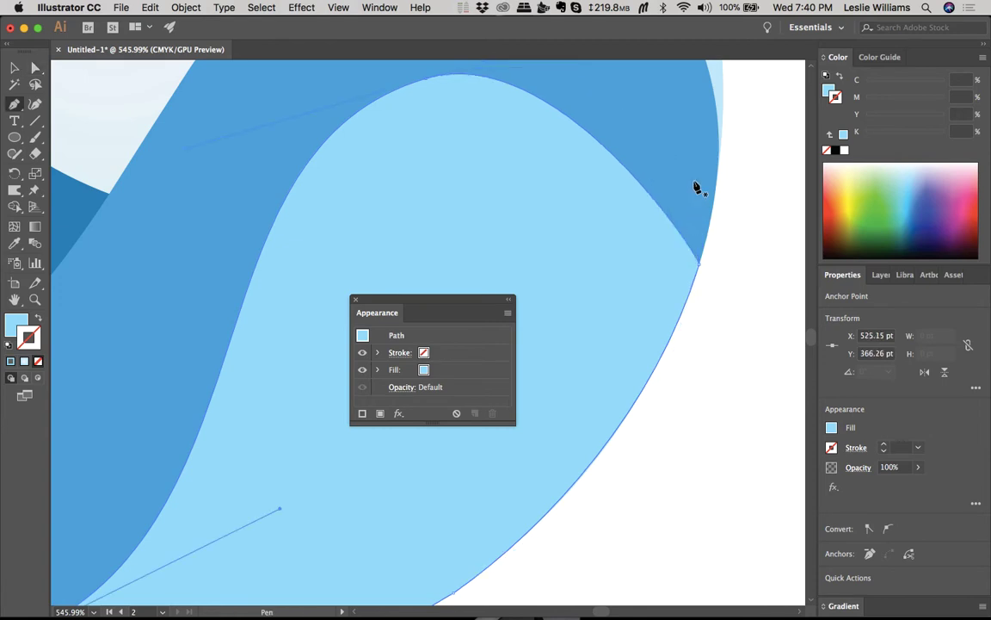
# Step: Pull the right-edge anchor's handle upward so the curve hugs the medium-blue wave
pyautogui.press('v')
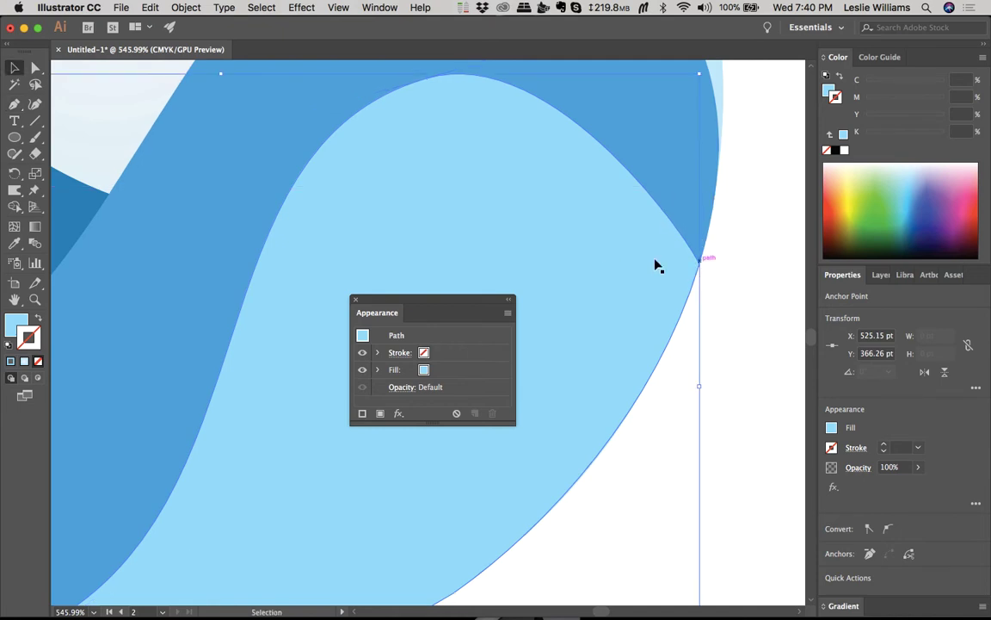
pyautogui.press('a')
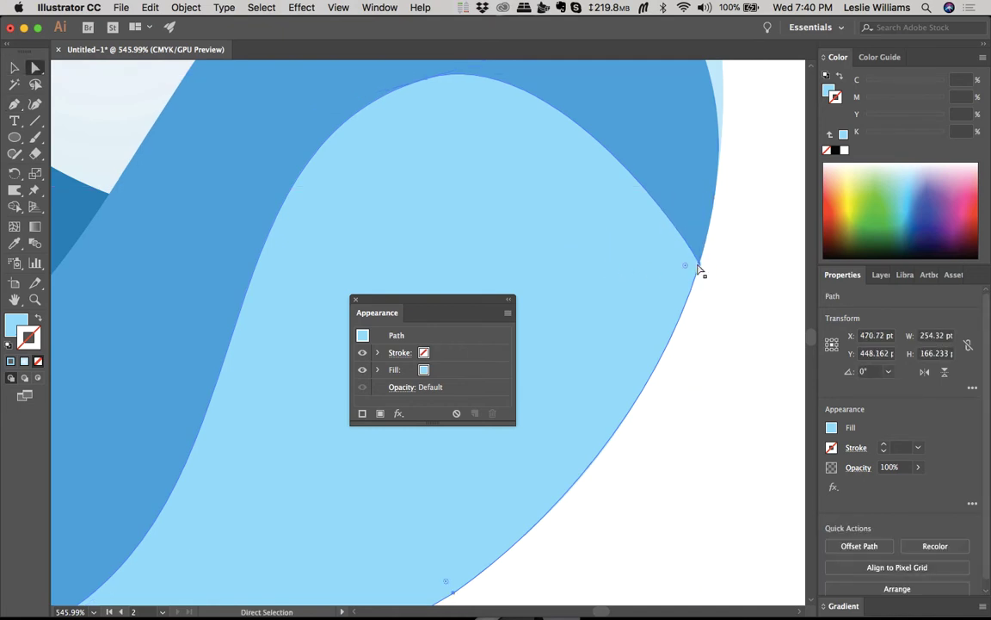
pyautogui.click(699, 267)
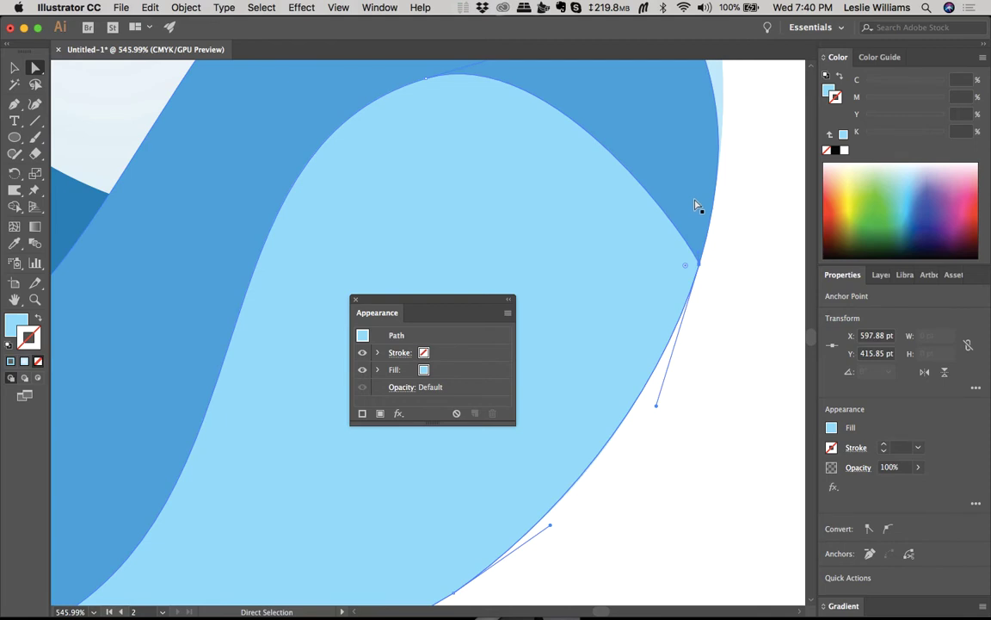
pyautogui.moveTo(698, 256); pyautogui.dragTo(719, 114)
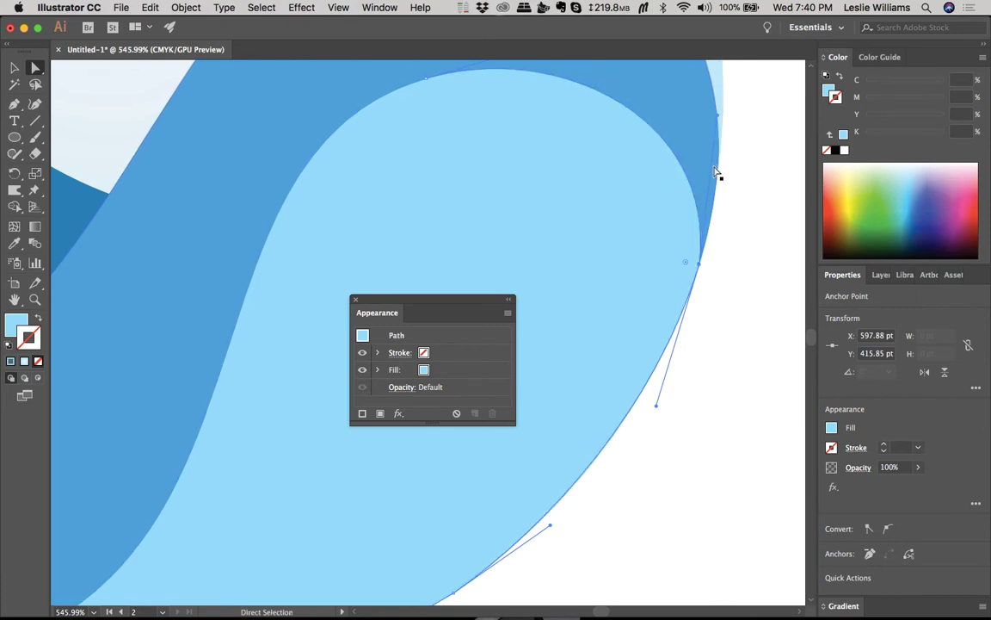
pyautogui.scroll(1, 676, 229)
pyautogui.scroll(5, 677, 229)
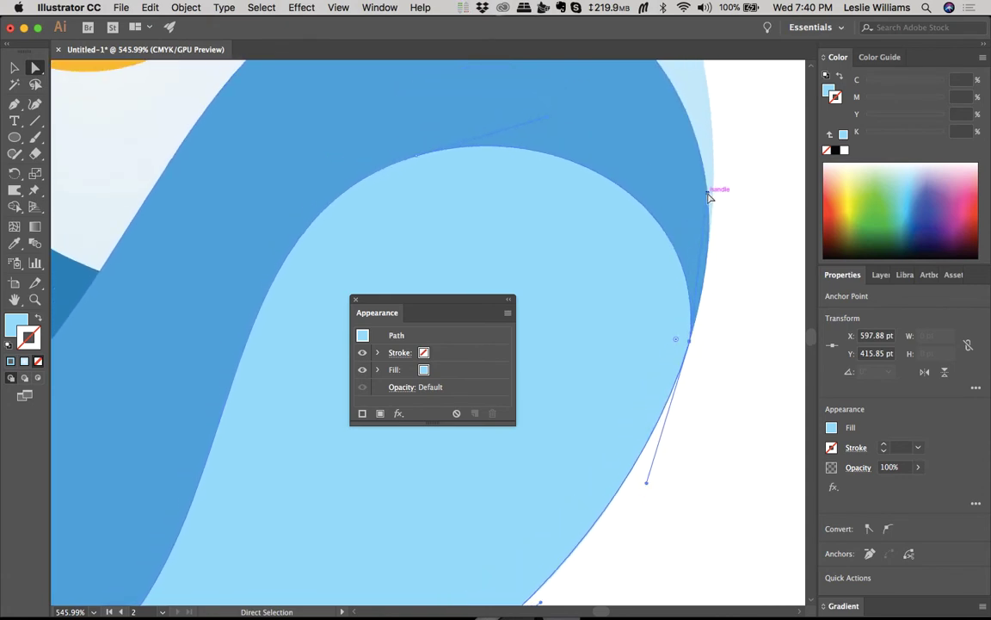
pyautogui.moveTo(711, 195); pyautogui.dragTo(722, 190)
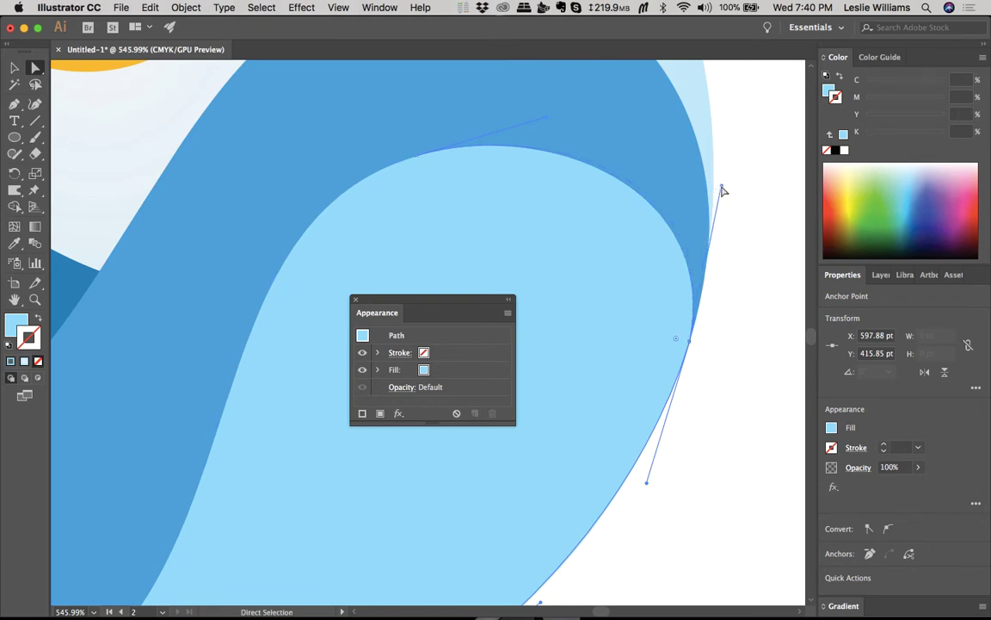
pyautogui.click(704, 370)
# Step: Select the light-blue wave and pull its upper anchor slightly down-right
pyautogui.scroll(-5, 702, 370)
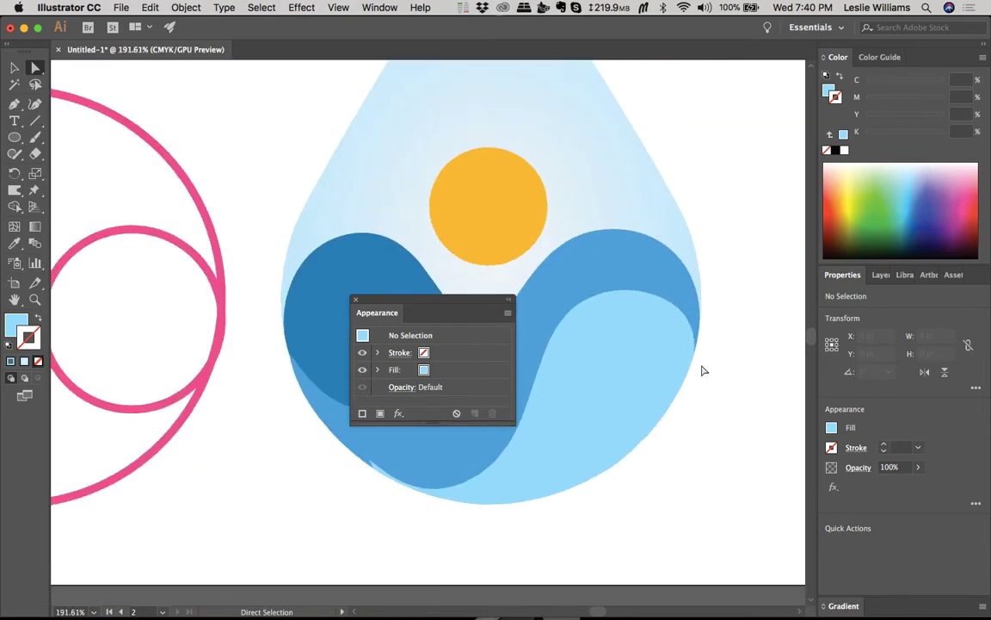
pyautogui.hscroll(-3, 702, 370)
pyautogui.scroll(-2, 702, 370)
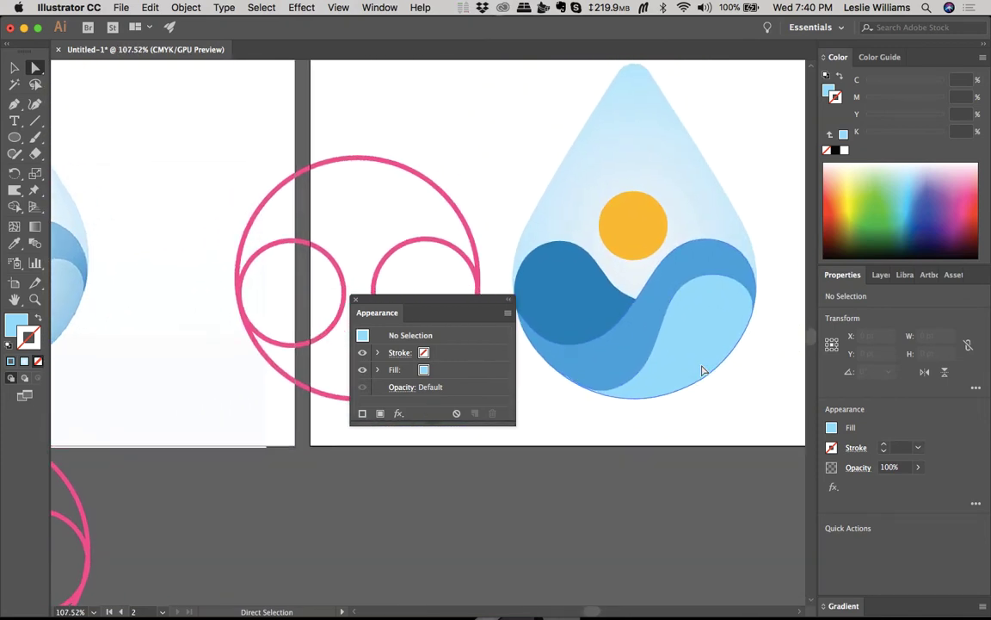
pyautogui.click(703, 370)
pyautogui.hscroll(-3, 706, 361)
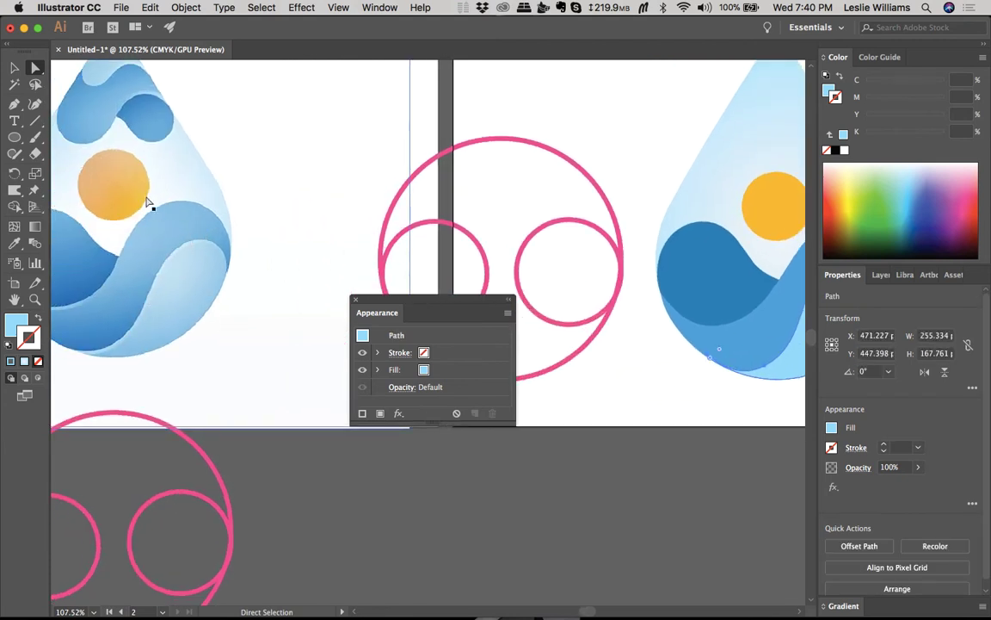
pyautogui.hscroll(1, 569, 344)
pyautogui.scroll(1, 569, 344)
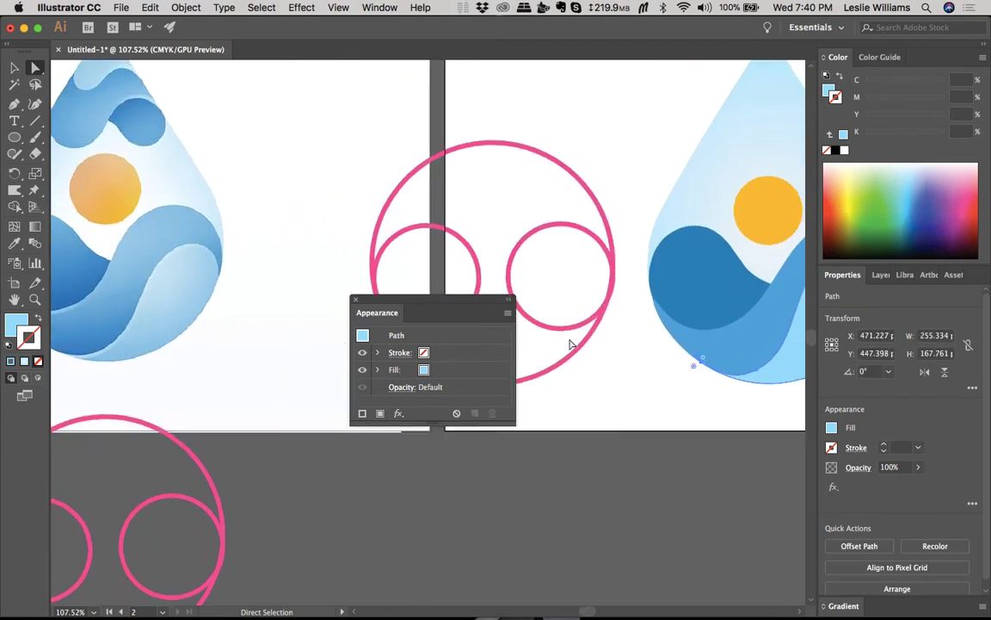
pyautogui.hscroll(3, 570, 344)
pyautogui.scroll(1, 569, 345)
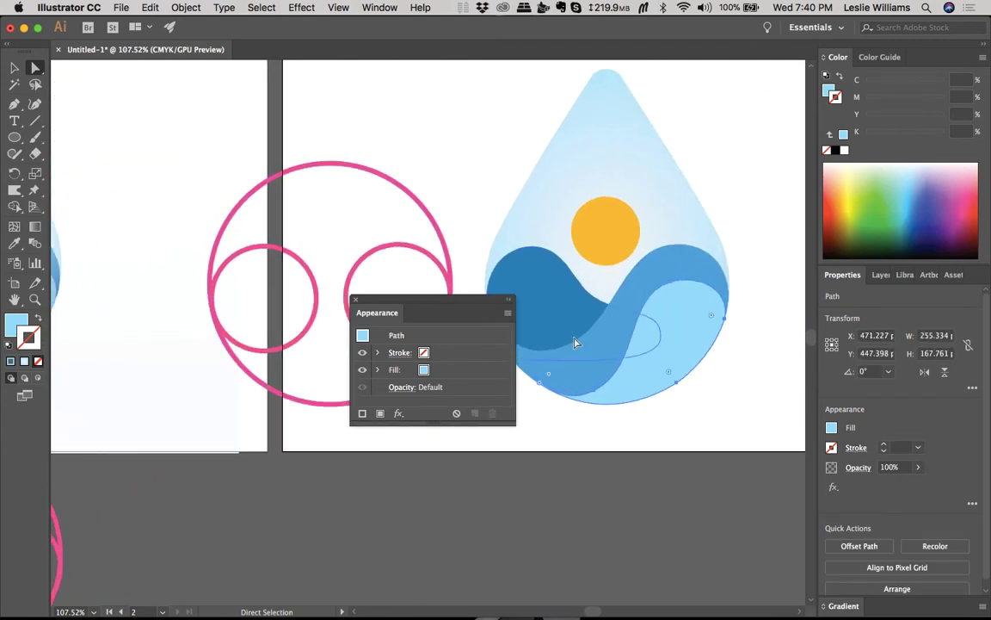
pyautogui.click(674, 289)
pyautogui.moveTo(677, 288); pyautogui.dragTo(680, 294)
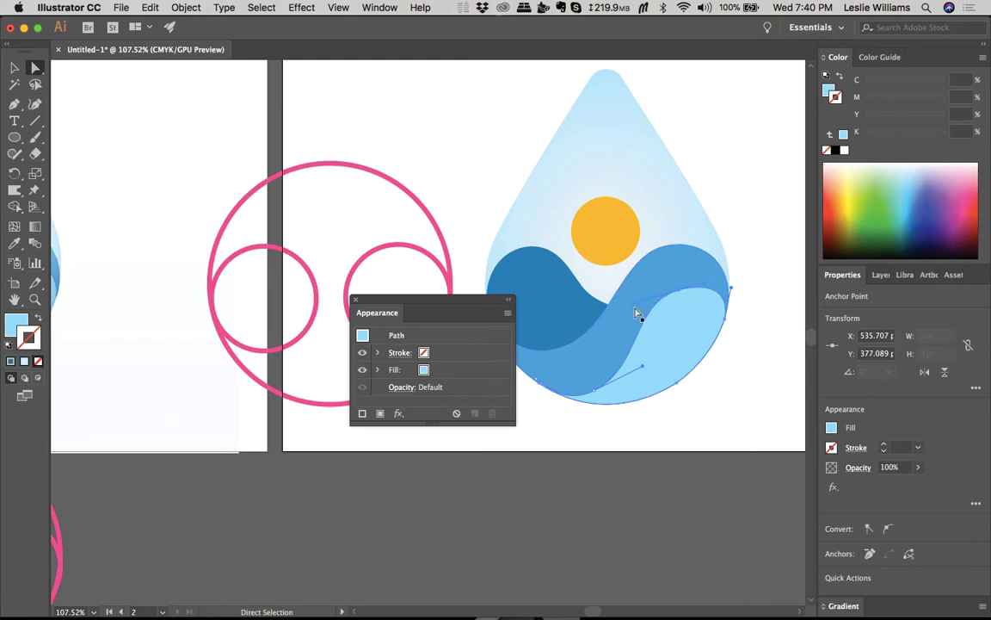
# Step: Adjust the wave's lower curve and nudge it into a smoother shape
pyautogui.hscroll(-5, 637, 314)
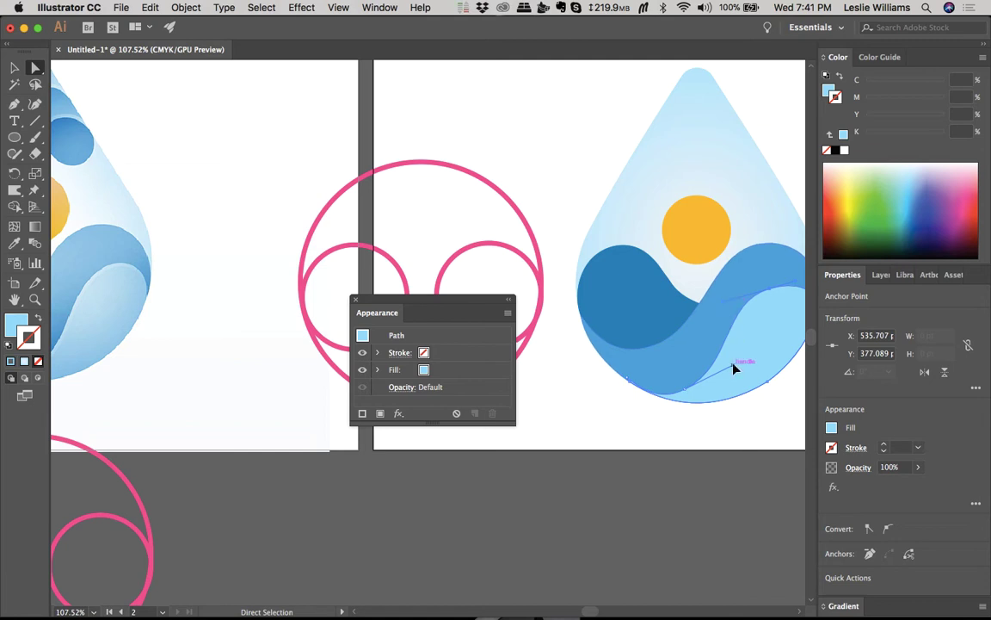
pyautogui.moveTo(738, 368); pyautogui.dragTo(757, 363)
pyautogui.hscroll(5, 679, 348)
pyautogui.scroll(1, 679, 348)
pyautogui.moveTo(658, 316); pyautogui.dragTo(662, 315)
pyautogui.click(733, 312)
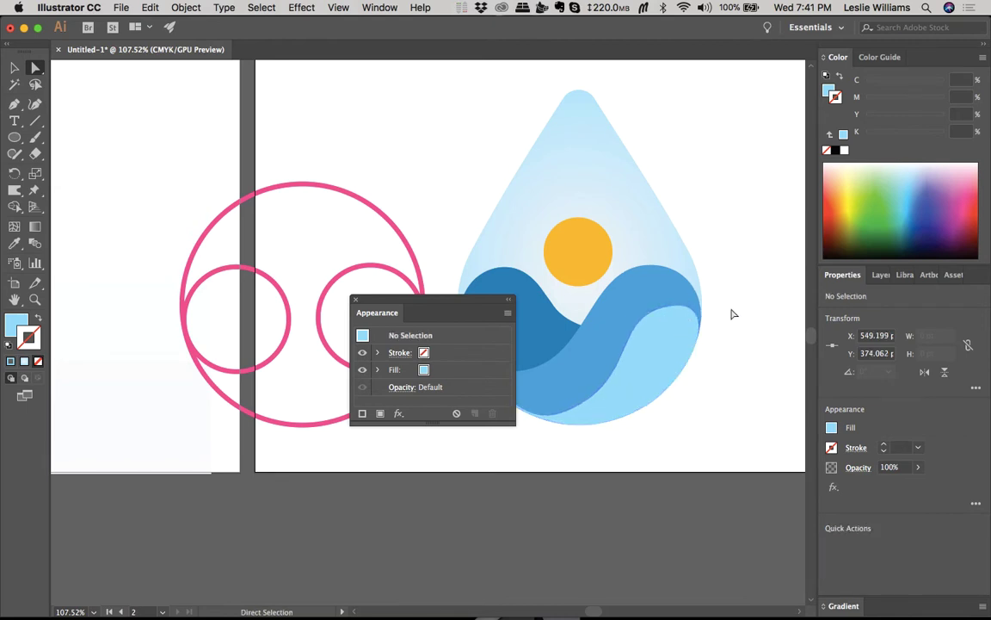
# Step: Shift-drag the upper-right anchor's handle level so the crest flows into the drop's edge
pyautogui.click(664, 311)
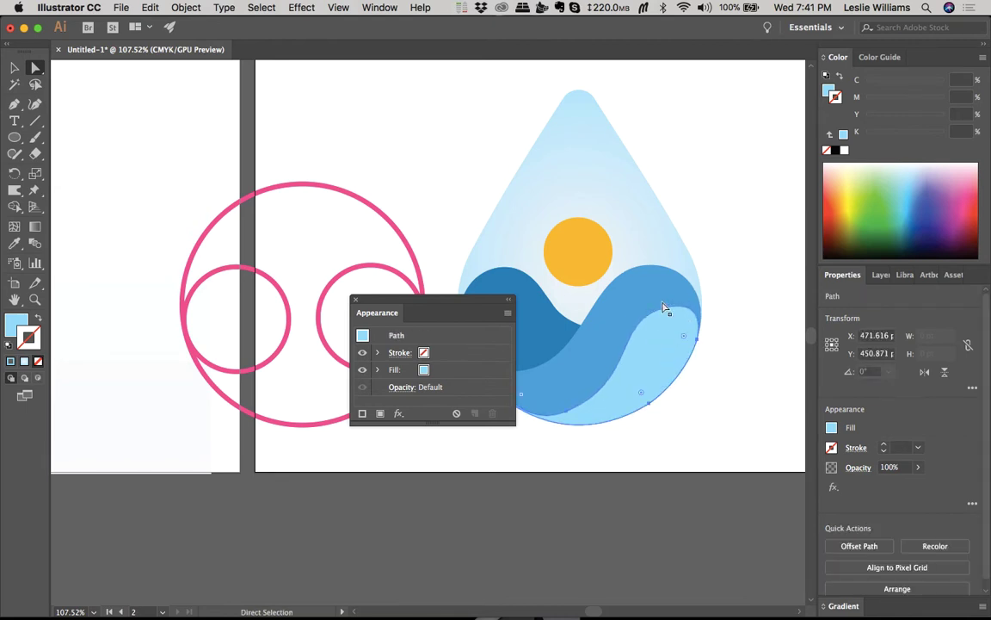
pyautogui.click(665, 316)
pyautogui.click(688, 305)
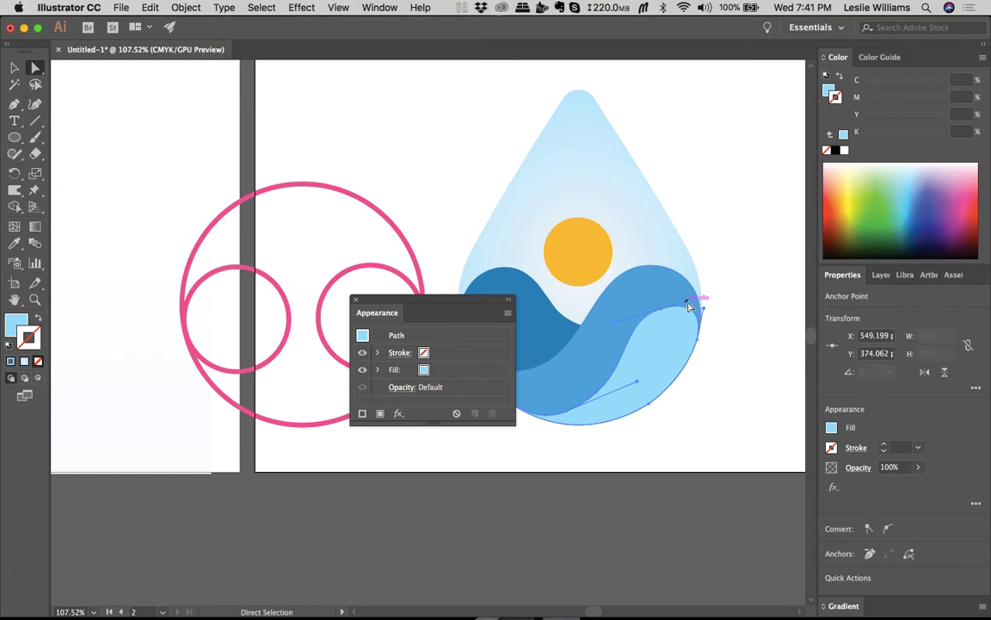
pyautogui.moveTo(690, 303)
pyautogui.mouseDown()
pyautogui.moveTo(660, 317)
pyautogui.moveTo(703, 307)
pyautogui.mouseUp()
# Step: Select the light-blue wave and shift one of its anchors to the left
pyautogui.click(726, 298)
pyautogui.scroll(-1, 725, 304)
pyautogui.scroll(-2, 725, 304)
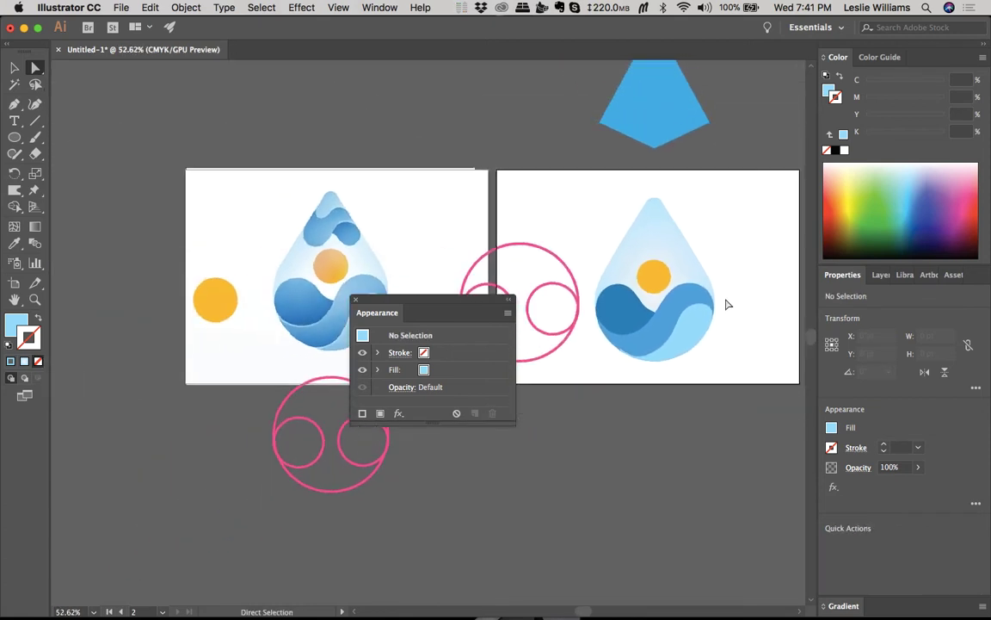
pyautogui.scroll(1, 725, 304)
pyautogui.scroll(1, 726, 303)
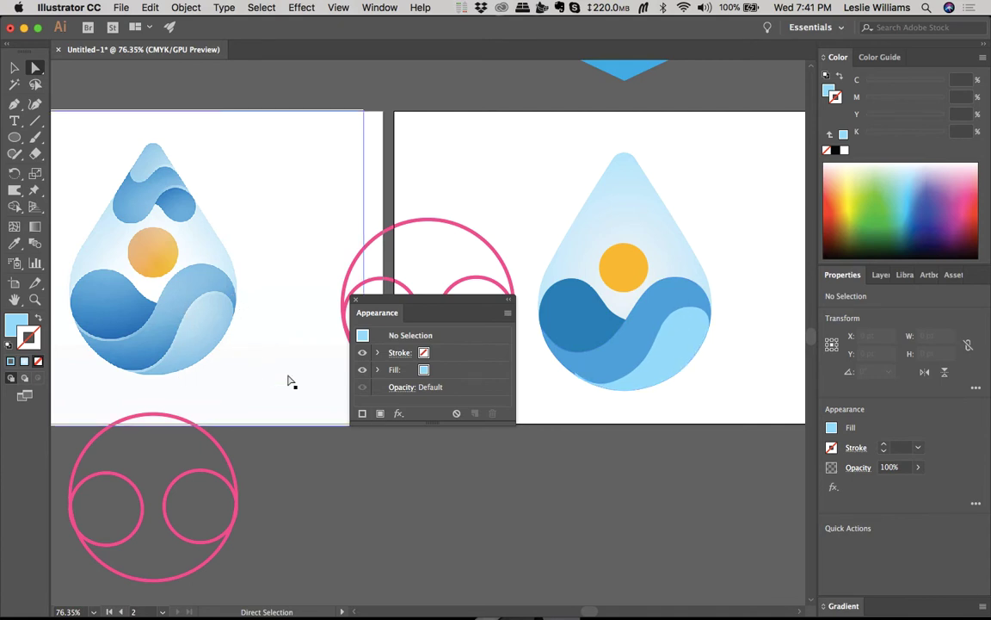
pyautogui.click(660, 337)
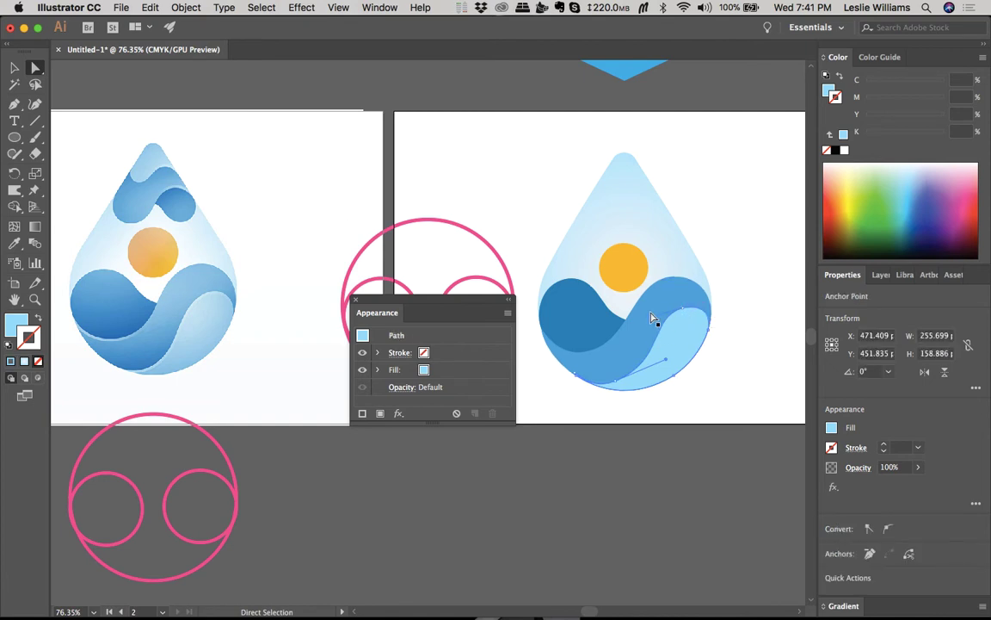
pyautogui.moveTo(680, 314)
pyautogui.mouseDown()
pyautogui.moveTo(646, 327)
pyautogui.moveTo(661, 319)
pyautogui.mouseUp()
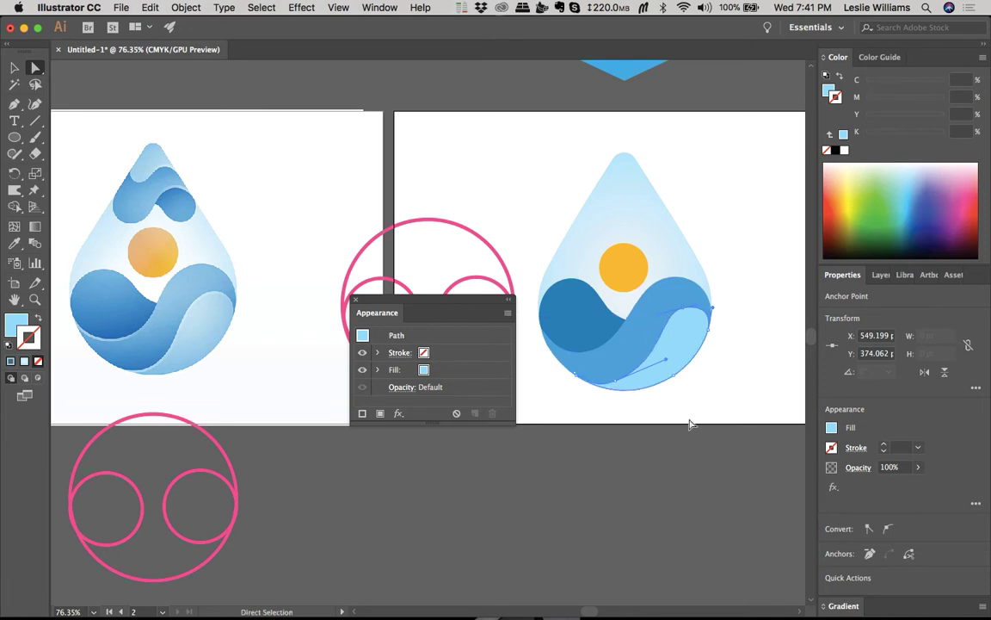
pyautogui.click(689, 423)
pyautogui.press('super+z')
pyautogui.click(713, 398)
pyautogui.press('super+z')
# Step: Nudge the wave's upper-right anchor slightly upward, then zoom in on the lower edge
pyautogui.click(685, 319)
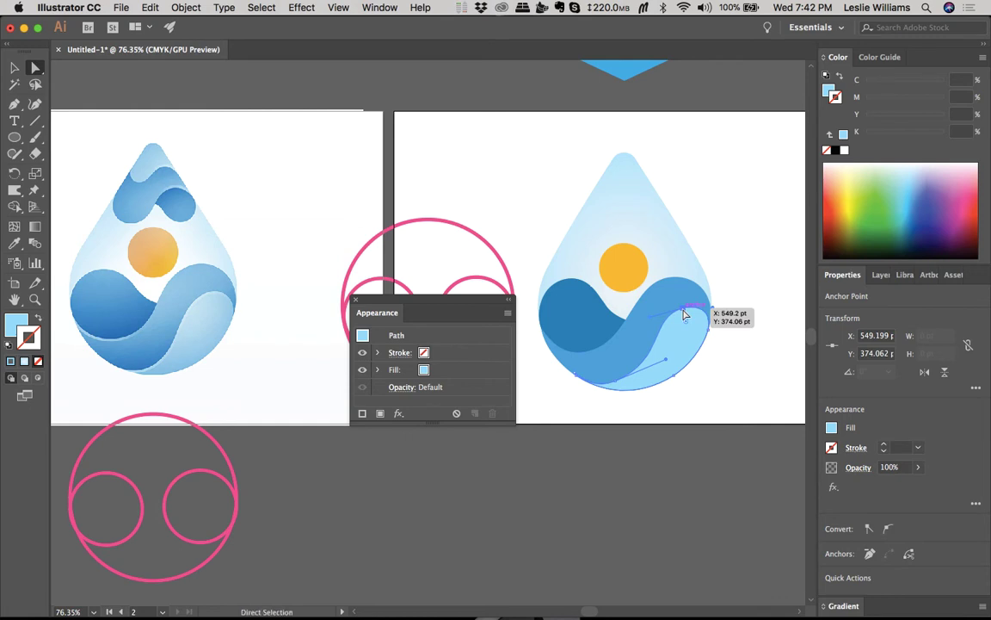
pyautogui.moveTo(685, 315); pyautogui.dragTo(686, 309)
pyautogui.scroll(5, 686, 310)
pyautogui.click(705, 423)
pyautogui.scroll(-5, 706, 423)
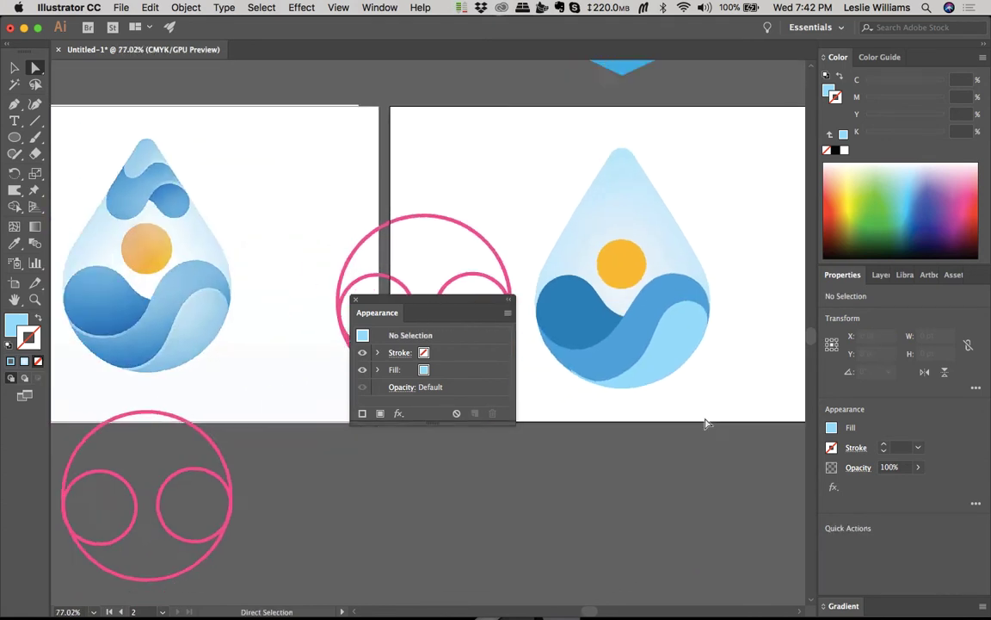
pyautogui.scroll(1, 706, 423)
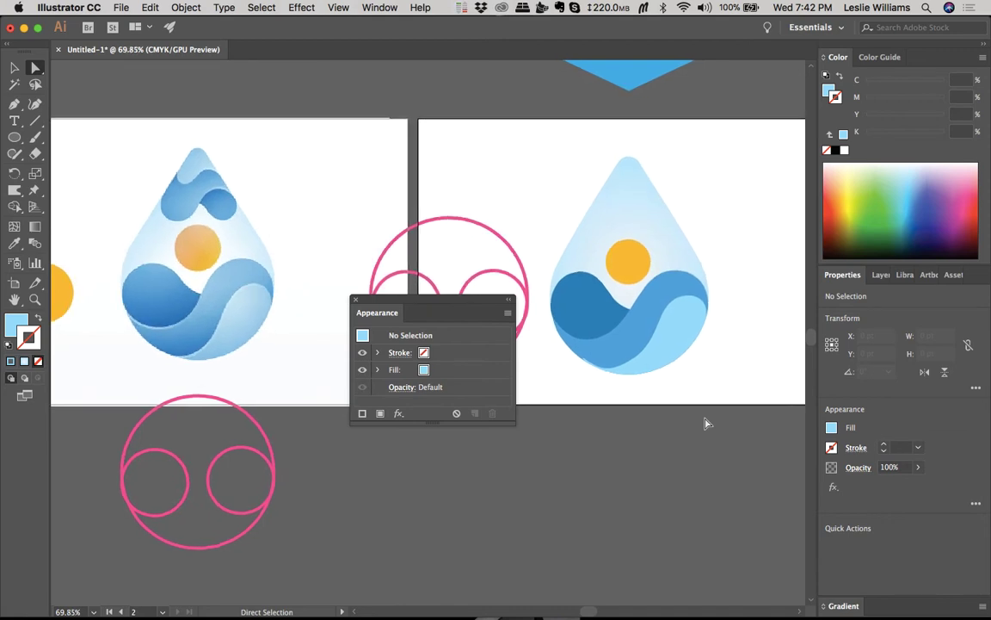
pyautogui.scroll(2, 705, 424)
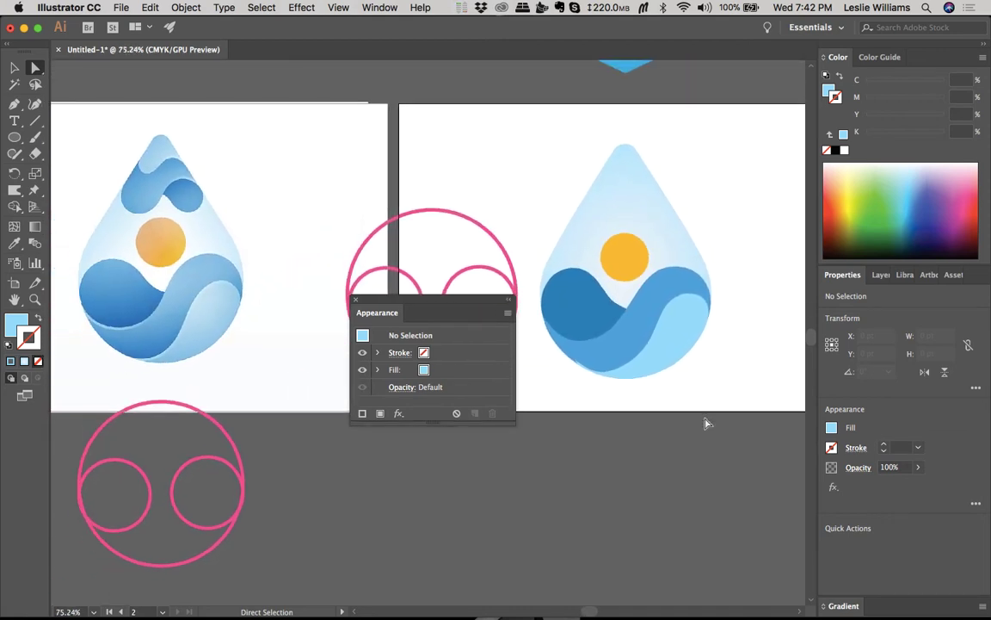
pyautogui.scroll(10, 705, 422)
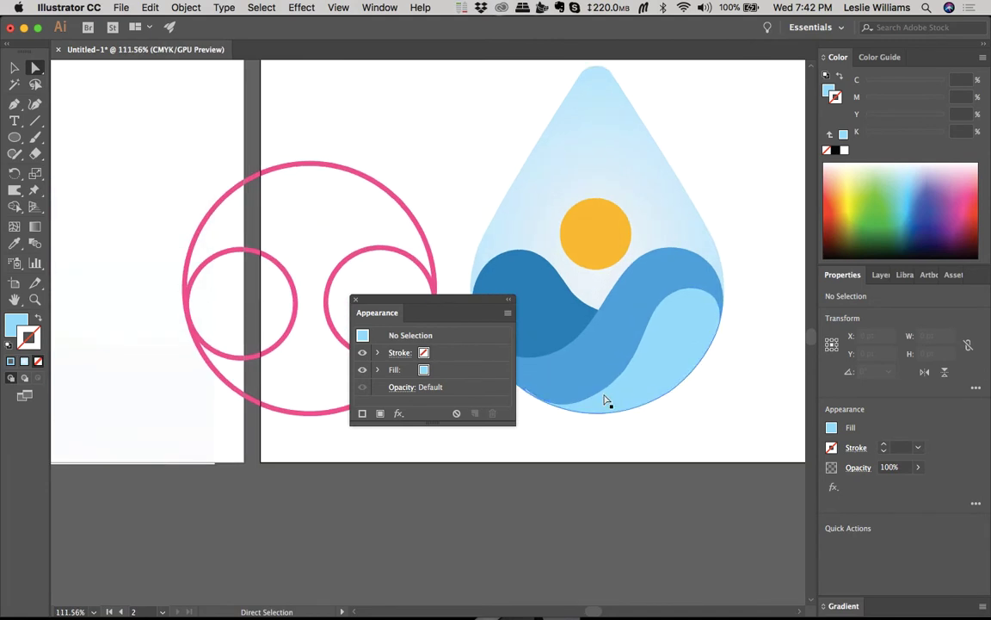
pyautogui.scroll(2, 605, 400)
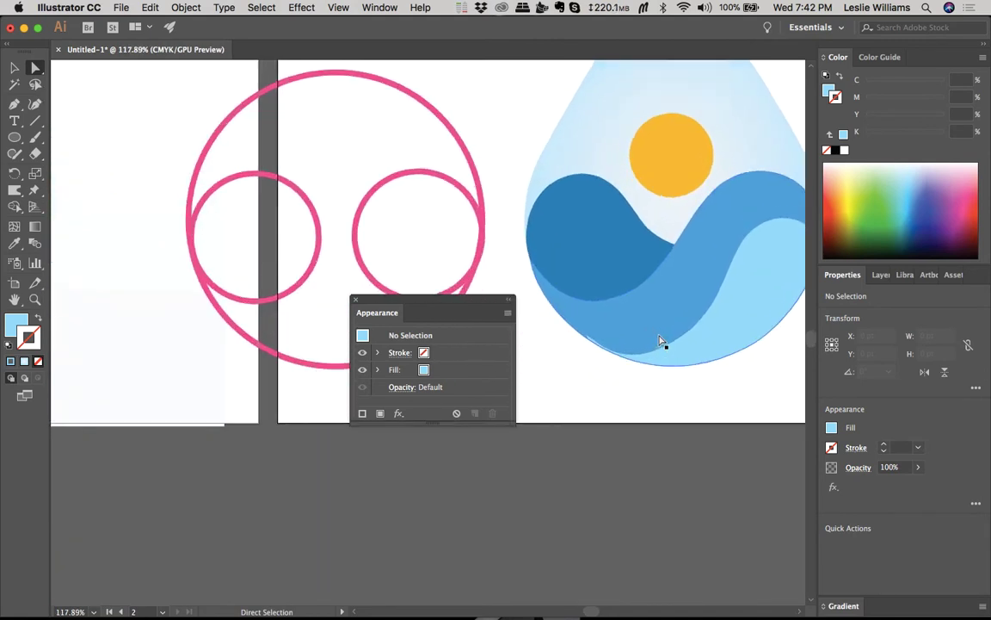
pyautogui.scroll(15, 661, 342)
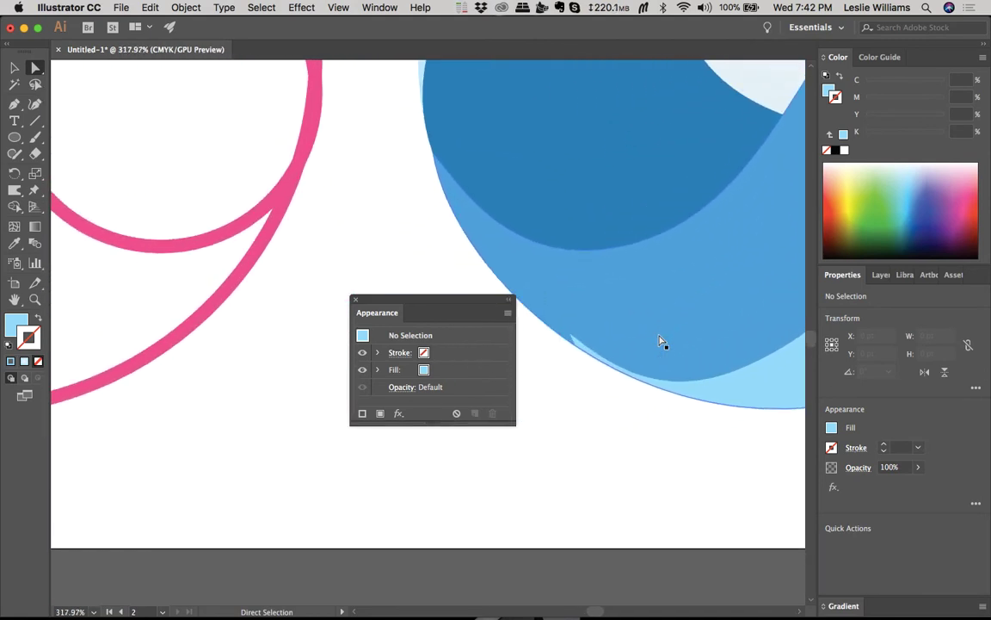
# Step: Drag the lower-edge anchor and its handle so the wave's edge follows the drop outline
pyautogui.click(575, 340)
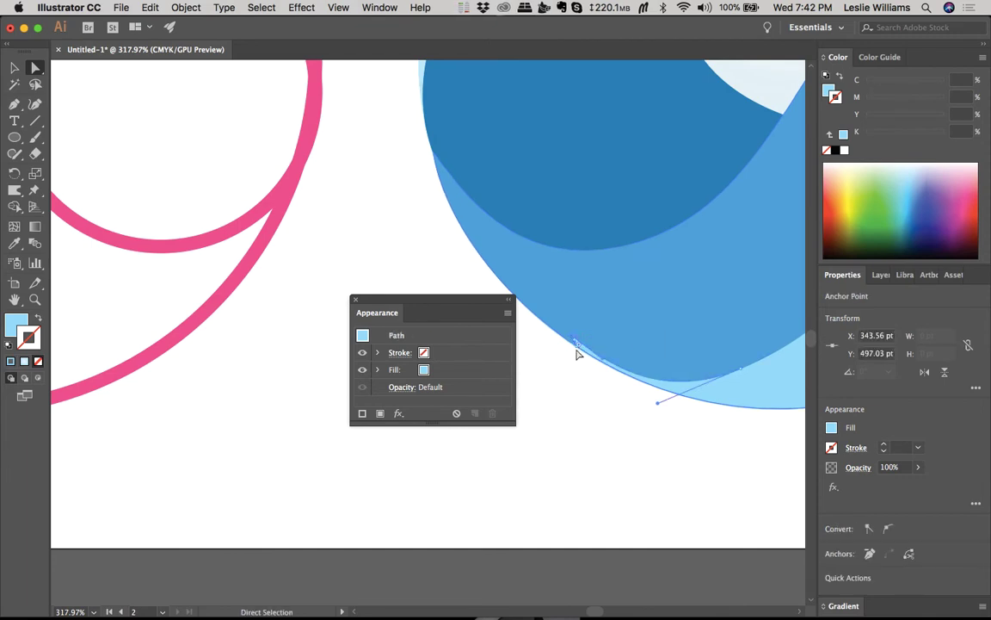
pyautogui.scroll(8, 575, 340)
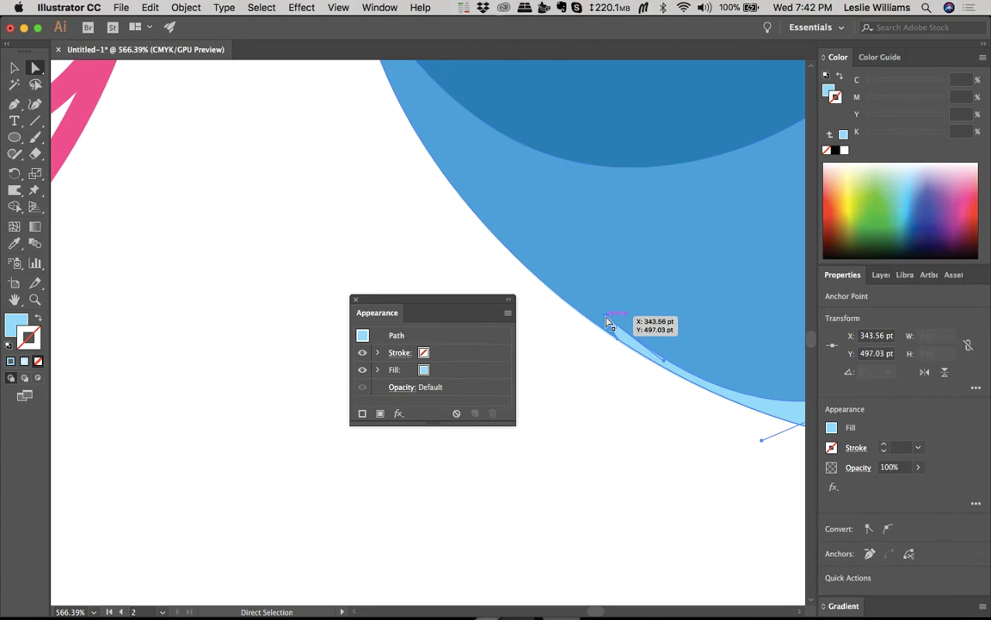
pyautogui.moveTo(612, 326)
pyautogui.mouseDown()
pyautogui.moveTo(596, 324)
pyautogui.moveTo(620, 343)
pyautogui.mouseUp()
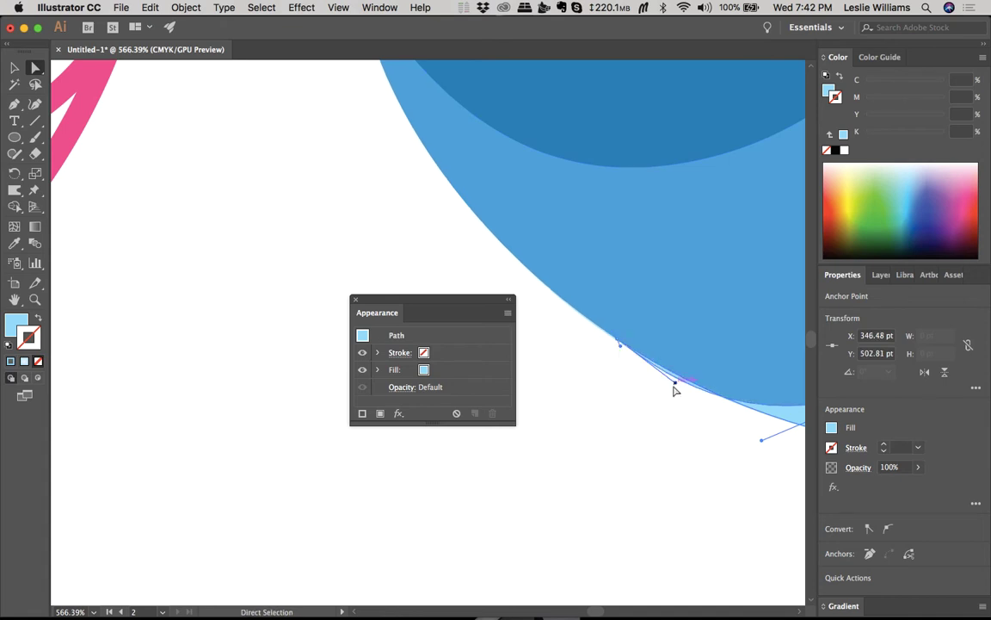
pyautogui.moveTo(676, 386); pyautogui.dragTo(679, 375)
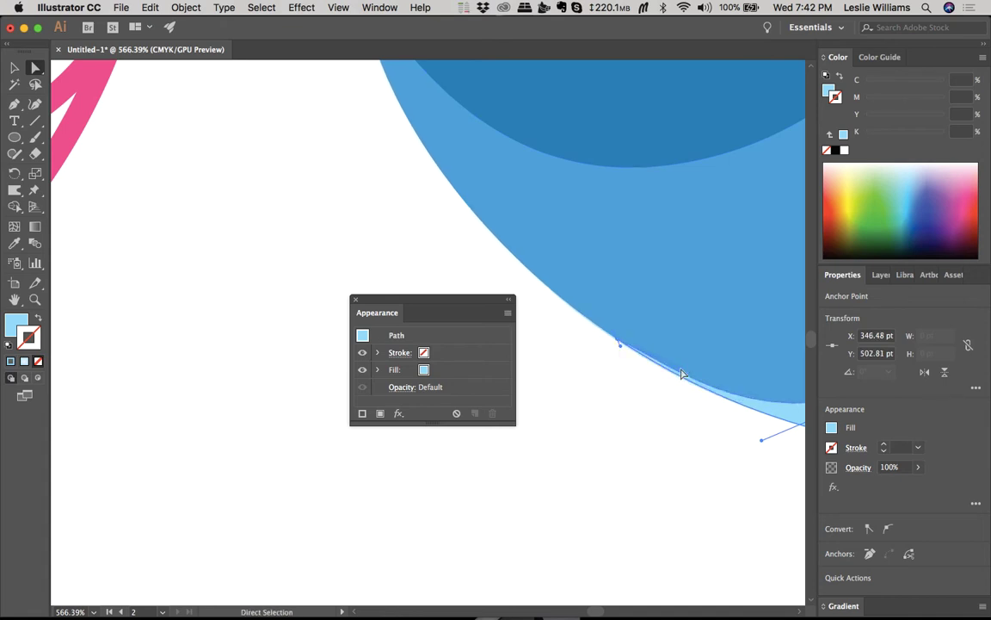
pyautogui.click(666, 425)
pyautogui.scroll(-5, 666, 425)
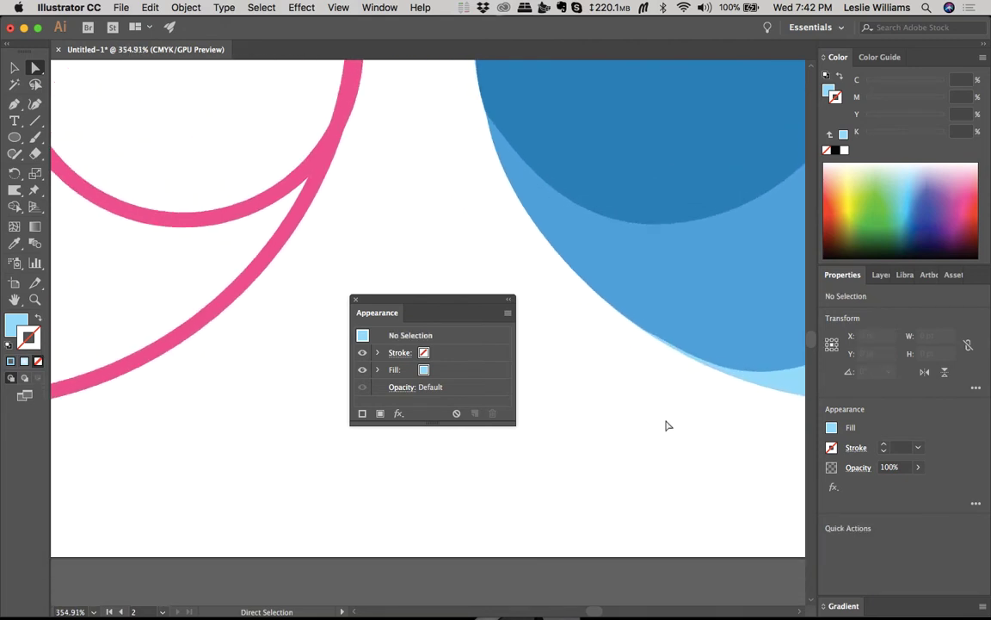
pyautogui.scroll(-8, 666, 425)
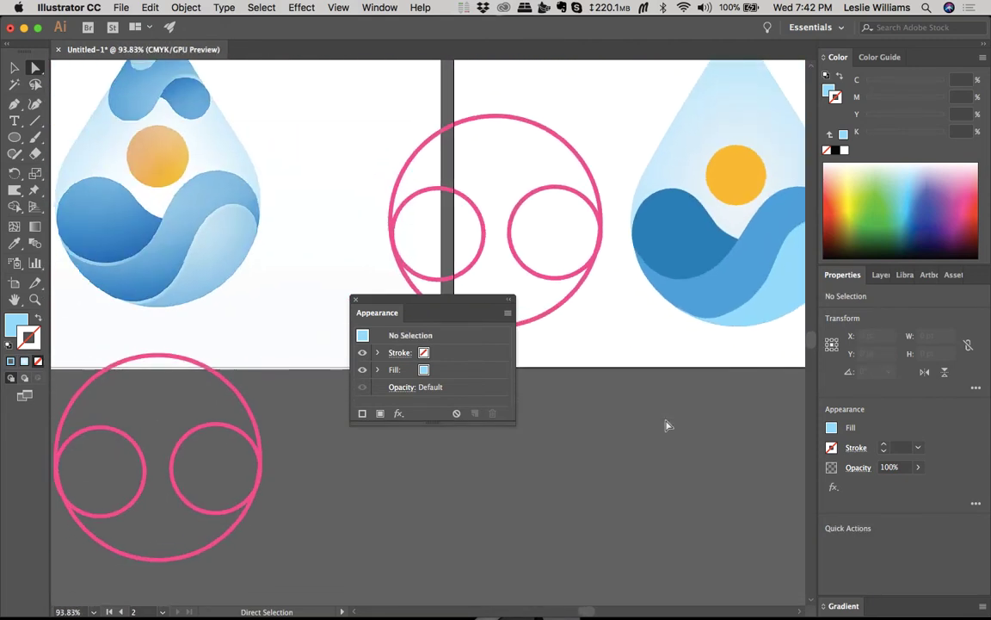
pyautogui.scroll(2, 666, 426)
pyautogui.hscroll(3, 666, 425)
pyautogui.scroll(2, 666, 425)
pyautogui.hscroll(-1, 666, 425)
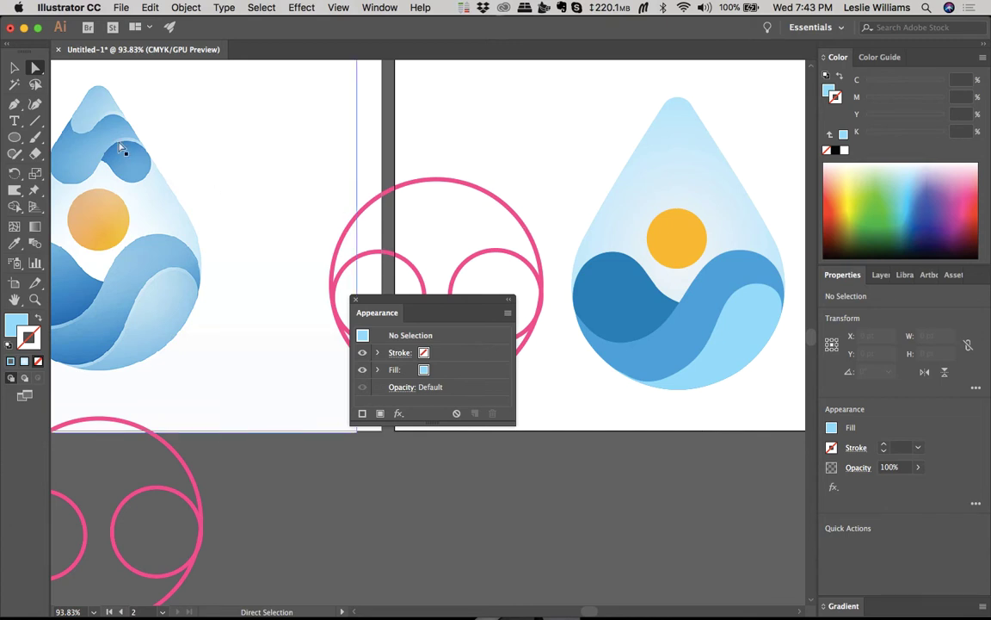
pyautogui.hscroll(-5, 122, 154)
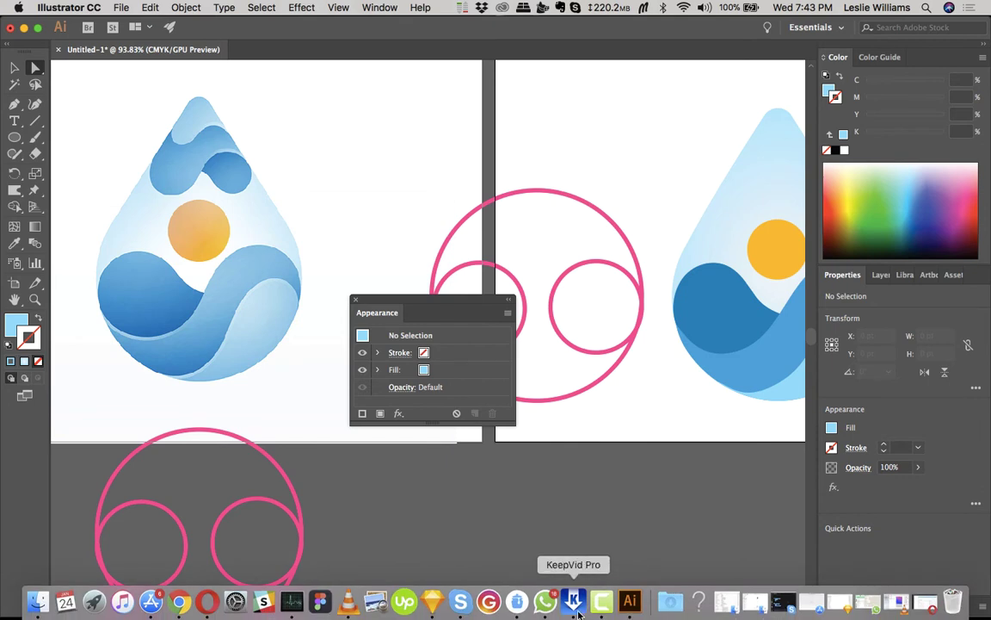
pyautogui.click(603, 602)
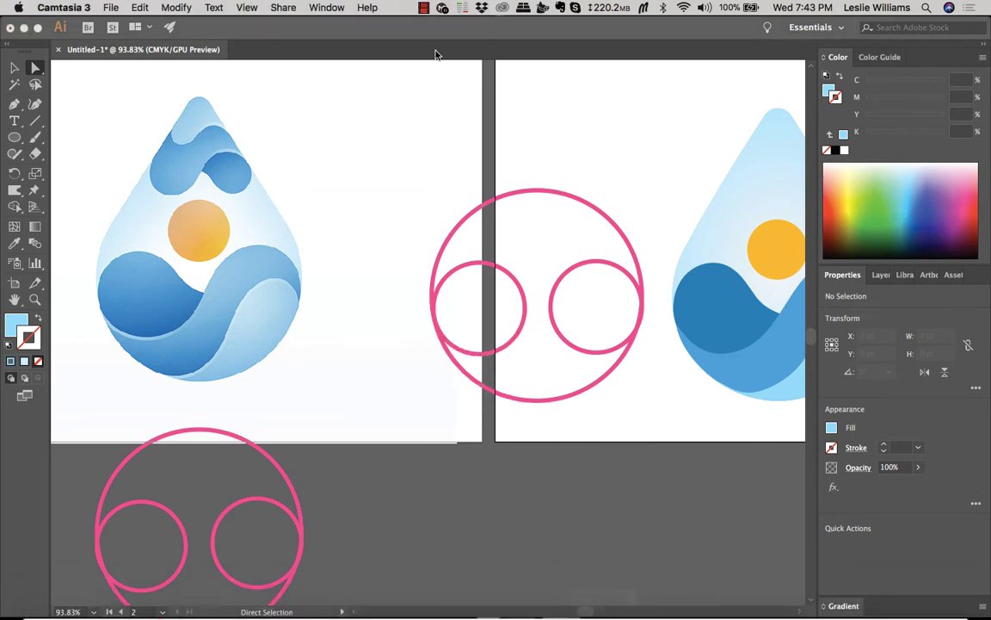
pyautogui.click(422, 9)
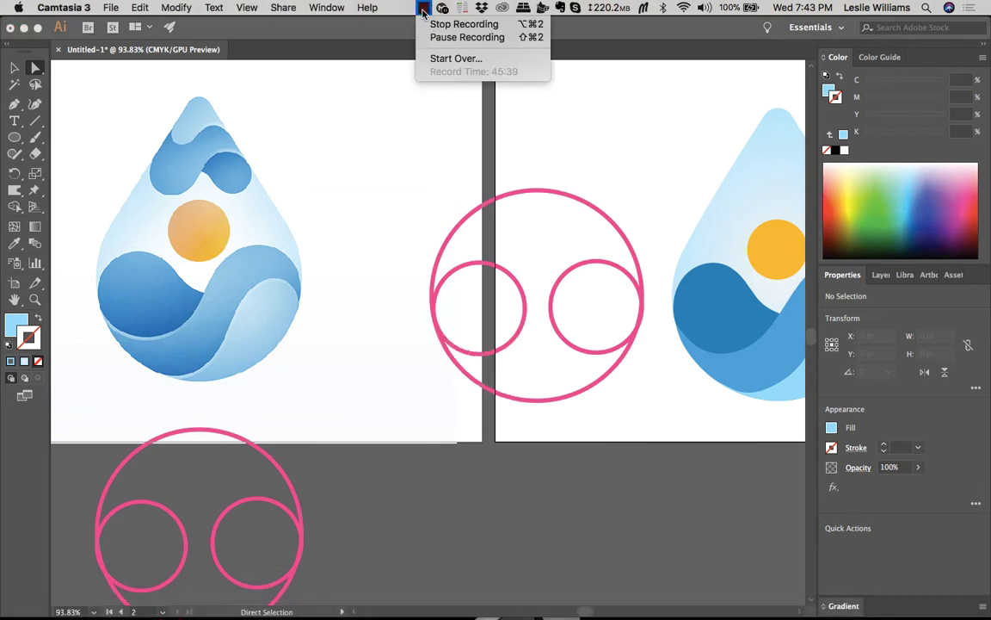
pyautogui.click(429, 37)
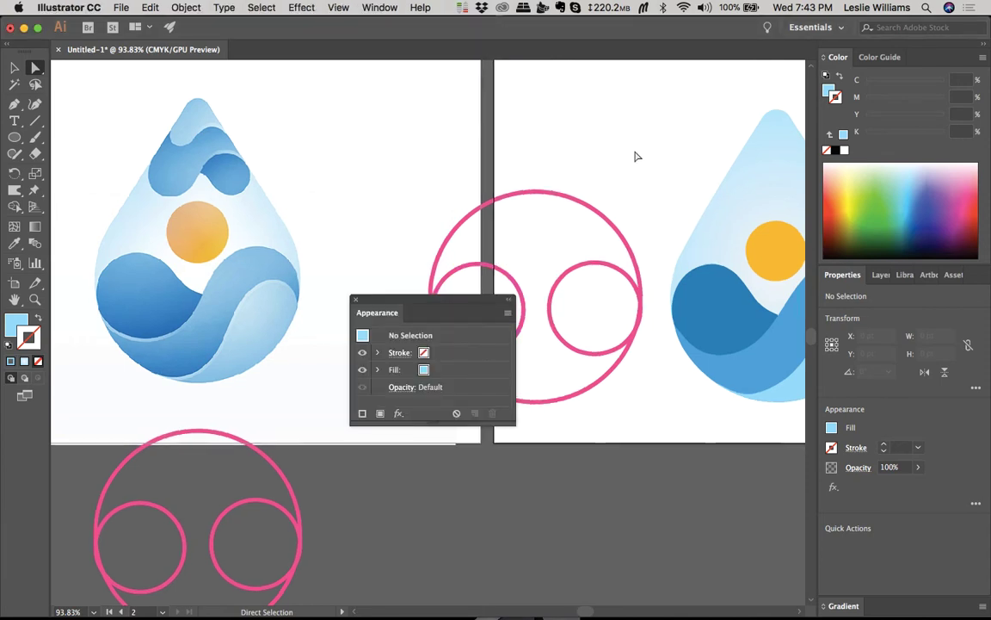
pyautogui.hscroll(5, 637, 156)
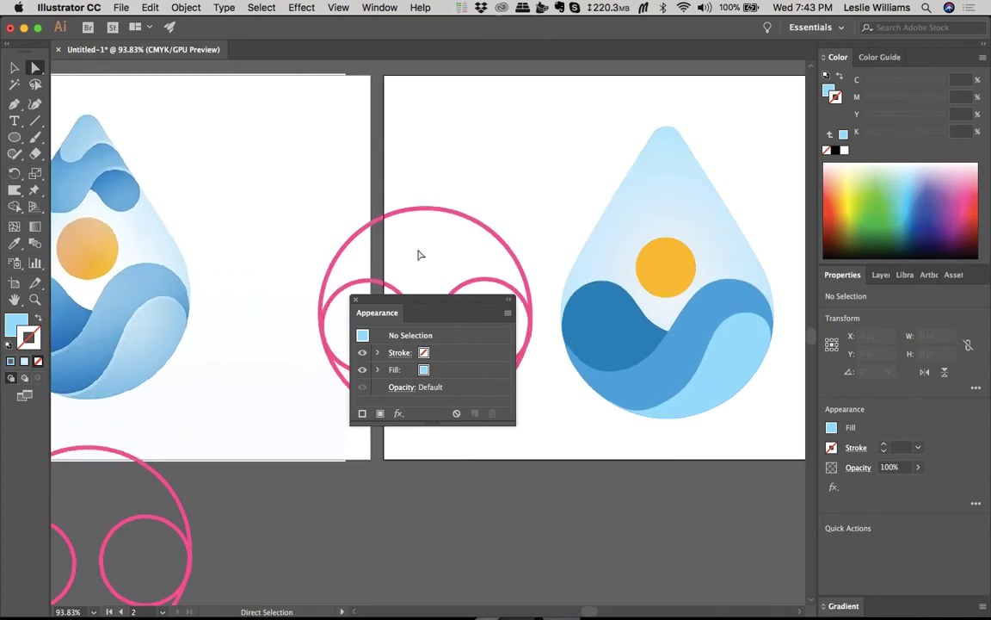
pyautogui.hscroll(-5, 420, 255)
pyautogui.hscroll(2, 420, 255)
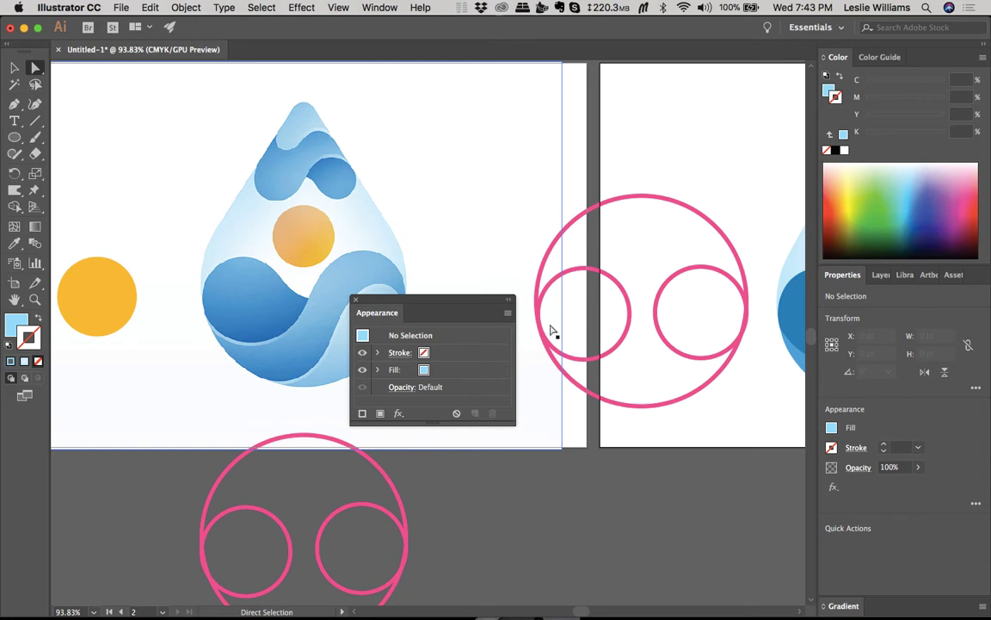
# Step: Alt-drag a copy of the small pink circle onto the left blue curl and shrink it to about 70 pt
pyautogui.press('v')
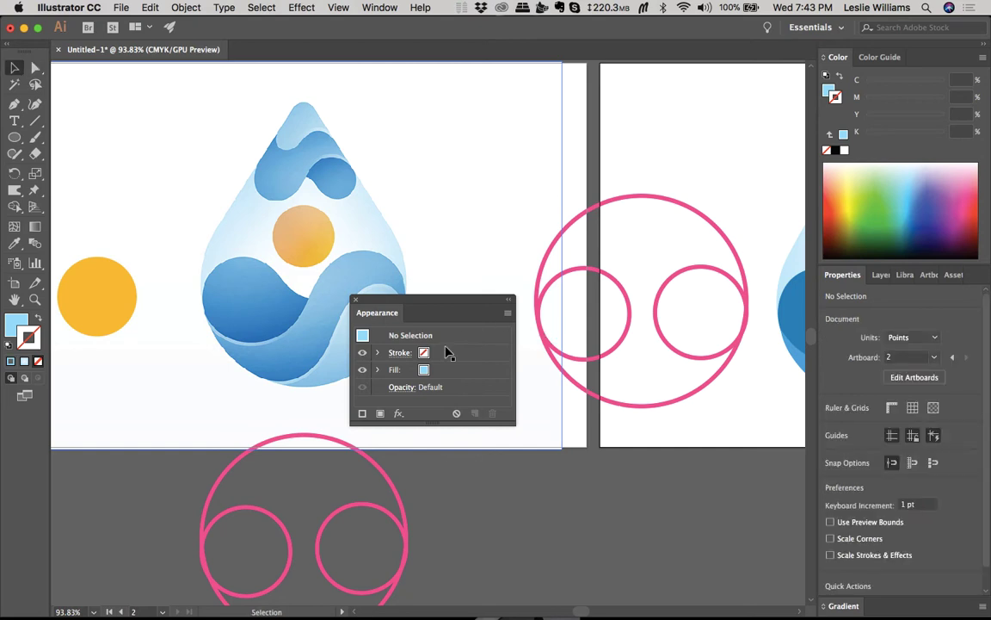
pyautogui.click(376, 509)
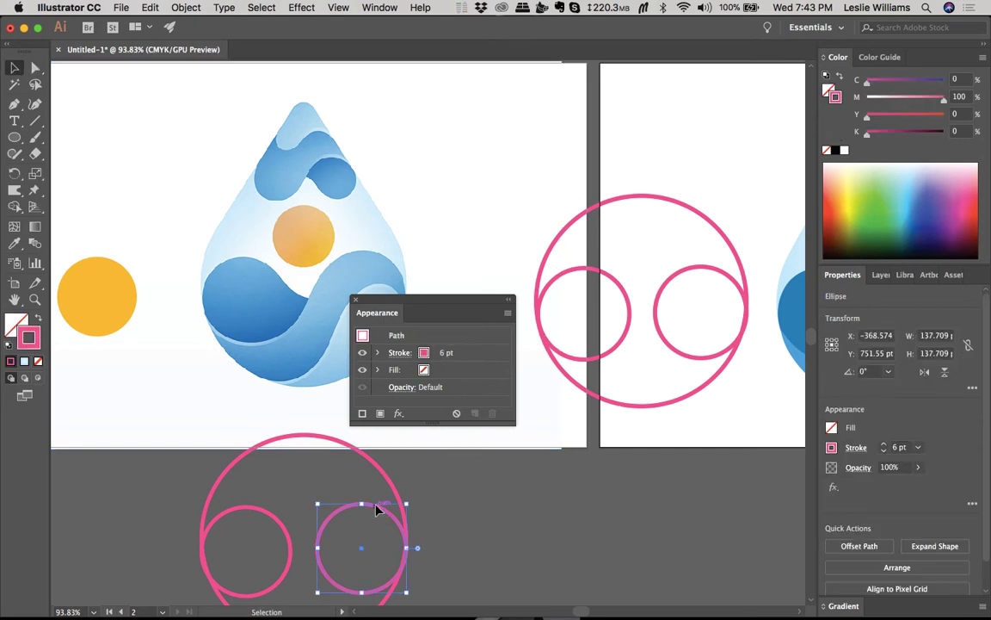
pyautogui.moveTo(375, 510); pyautogui.dragTo(281, 144)
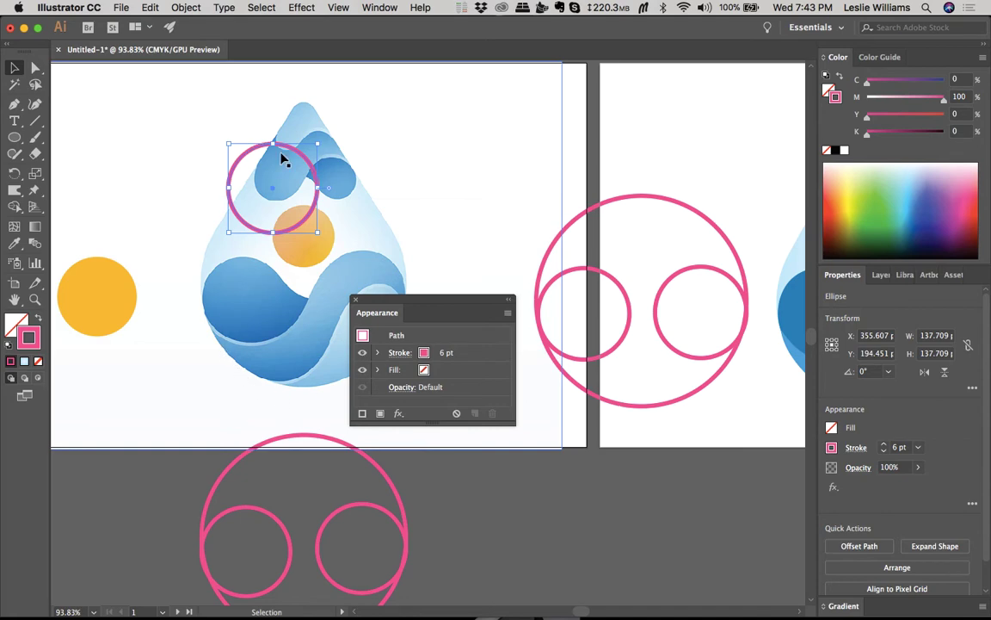
pyautogui.scroll(3, 281, 153)
pyautogui.scroll(-1, 283, 158)
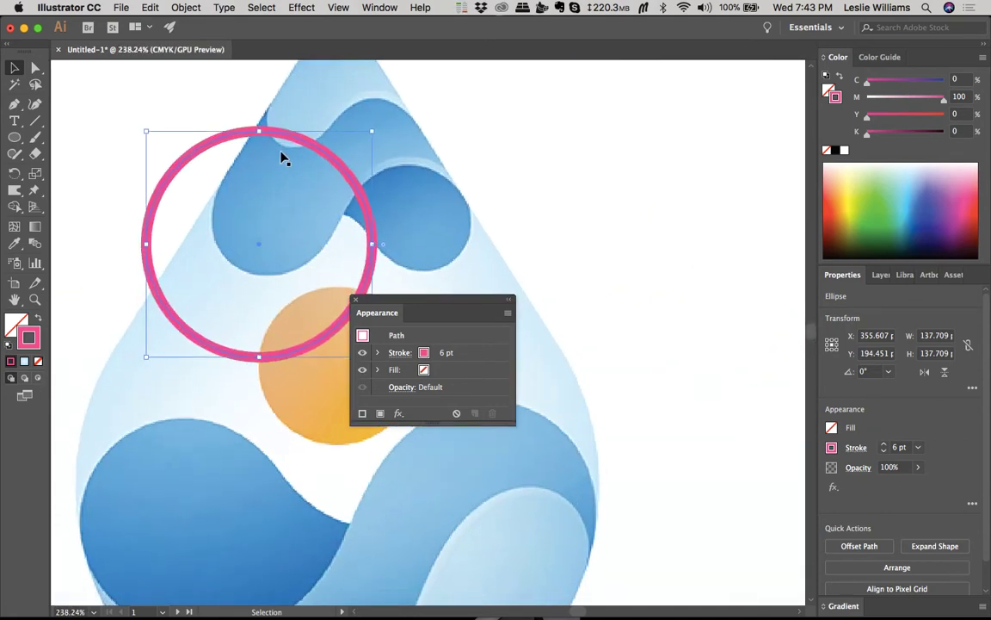
pyautogui.scroll(2, 281, 156)
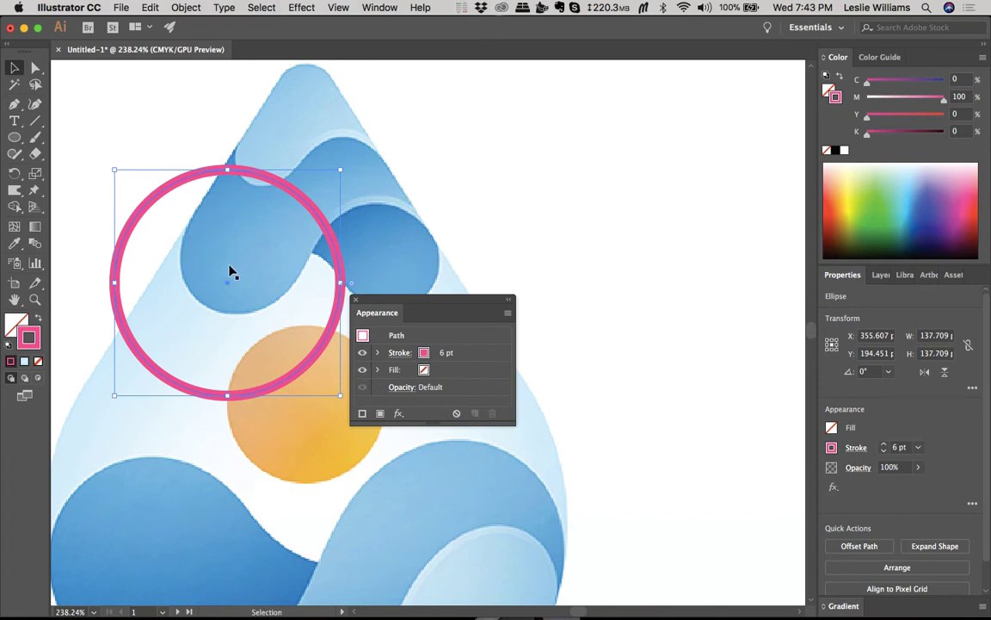
pyautogui.moveTo(226, 288); pyautogui.dragTo(250, 271)
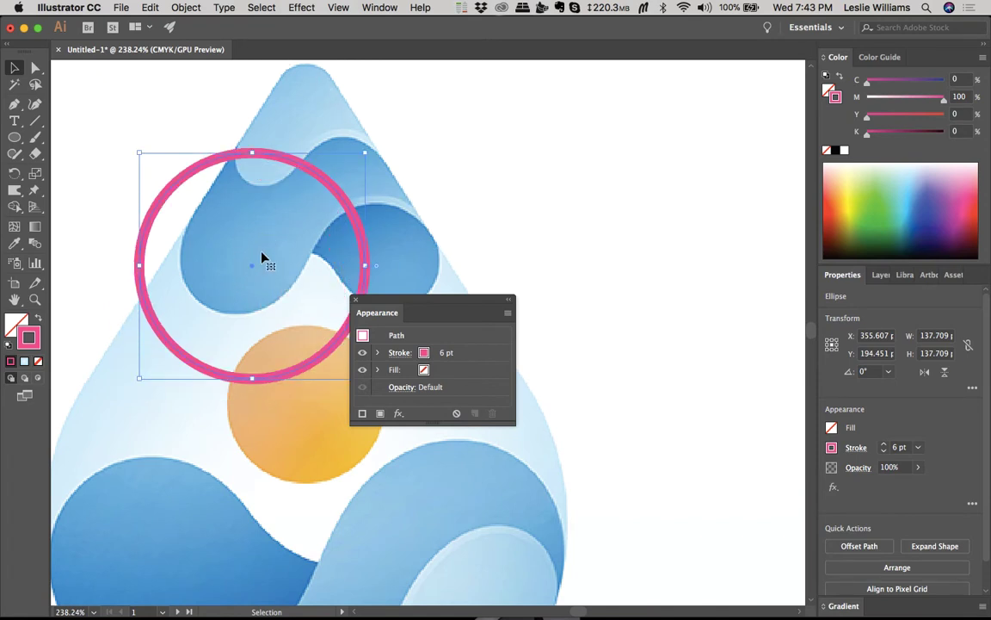
pyautogui.moveTo(366, 152); pyautogui.dragTo(314, 194)
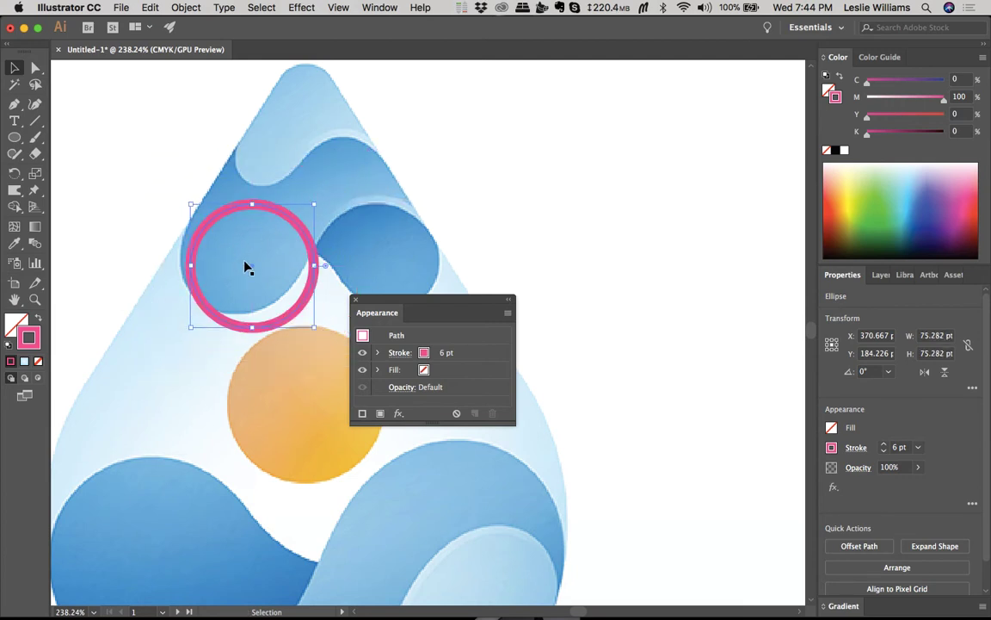
pyautogui.moveTo(255, 272); pyautogui.dragTo(241, 256)
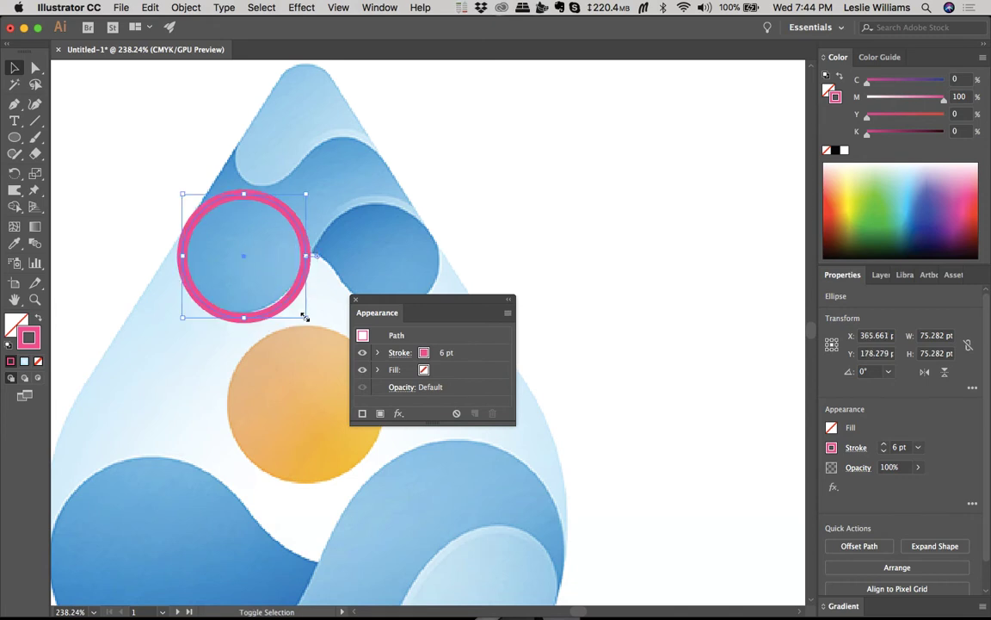
pyautogui.moveTo(306, 318); pyautogui.dragTo(297, 309)
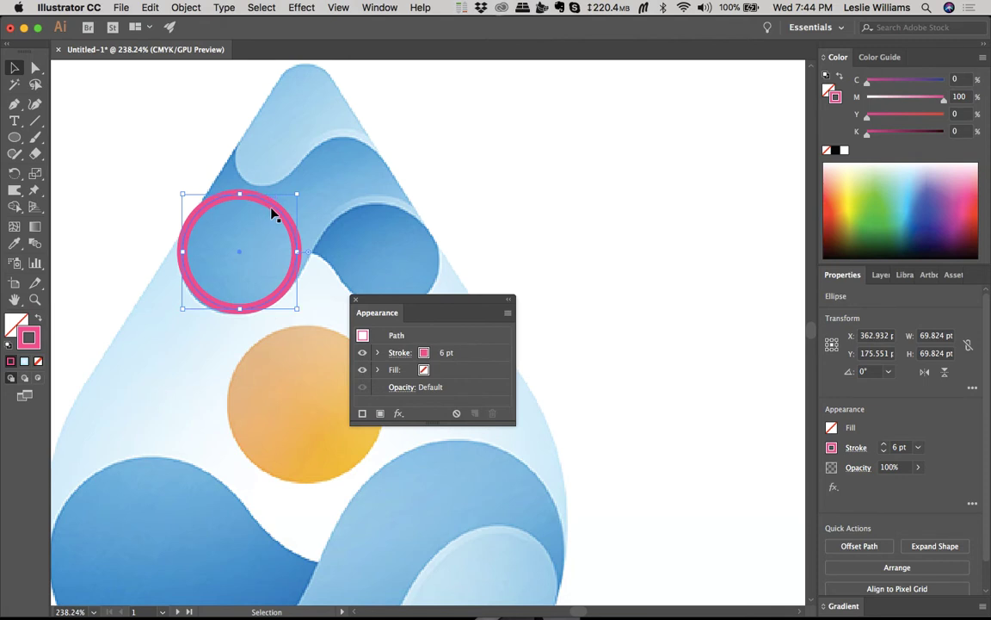
# Step: Duplicate the circle onto the right curl, resize it to about 59 pt, and place it at X 455.119, Y 181.066 pt
pyautogui.scroll(-3, 276, 217)
pyautogui.hscroll(3, 276, 217)
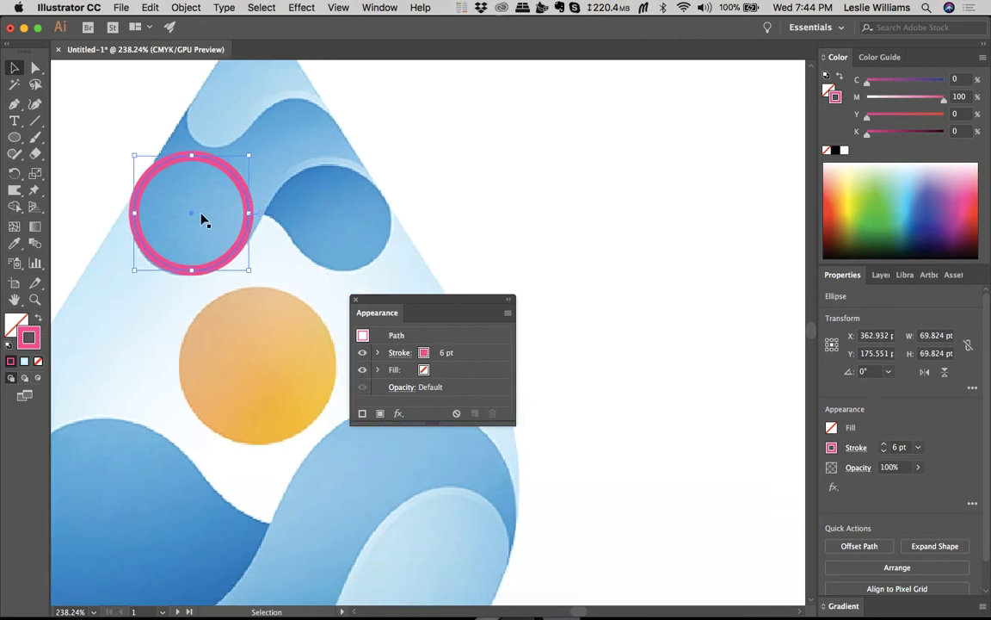
pyautogui.moveTo(192, 215); pyautogui.dragTo(337, 224)
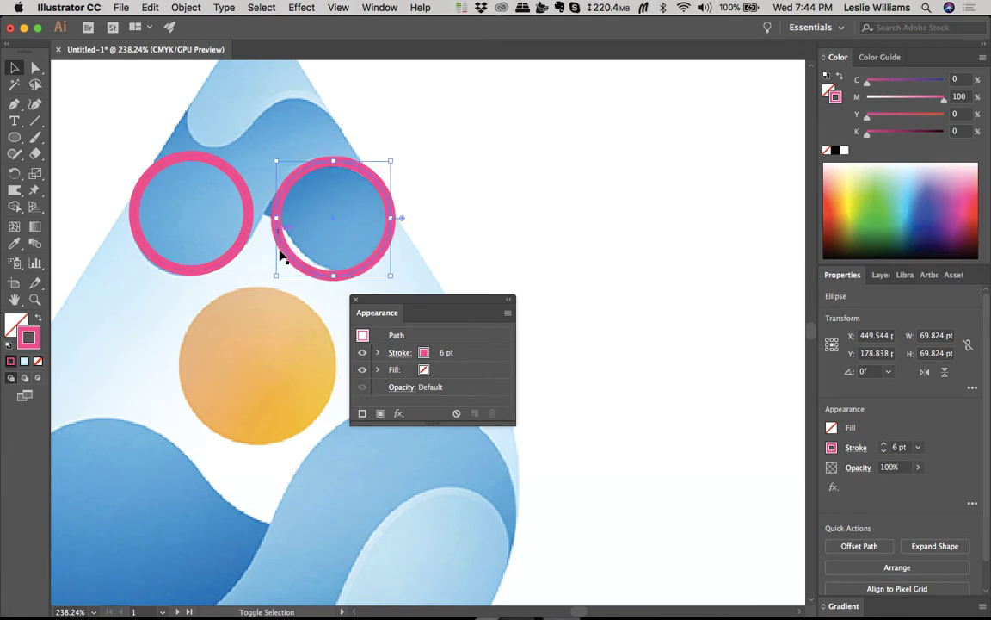
pyautogui.moveTo(278, 275); pyautogui.dragTo(287, 264)
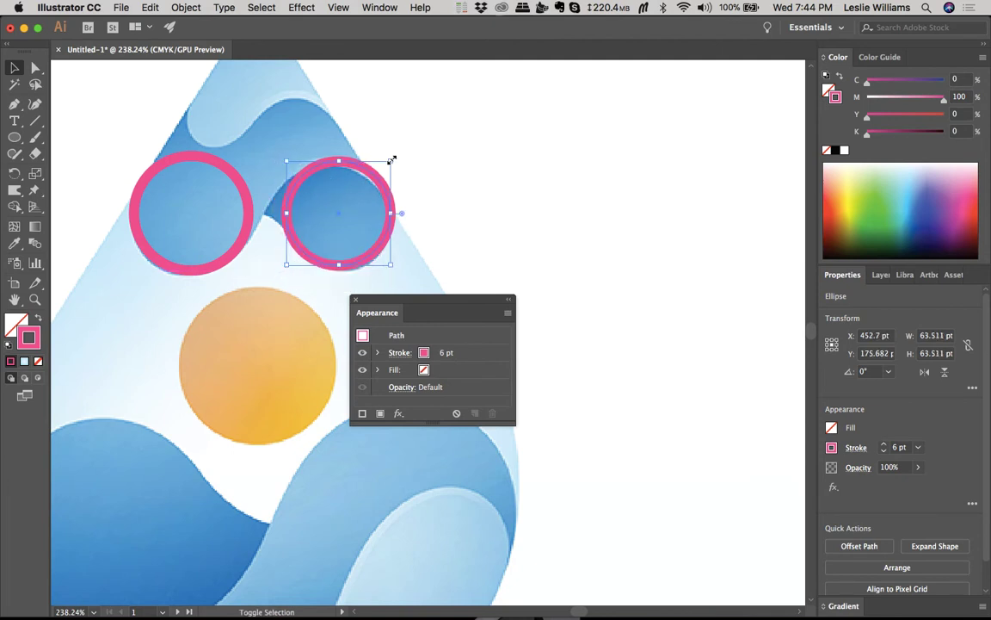
pyautogui.moveTo(392, 161); pyautogui.dragTo(386, 168)
pyautogui.moveTo(384, 169); pyautogui.dragTo(388, 166)
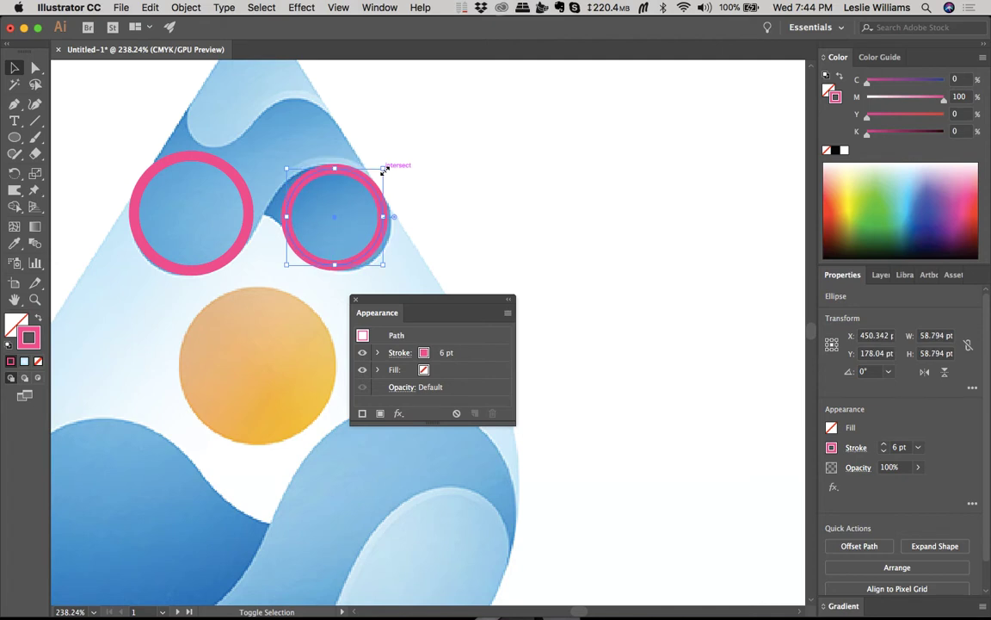
pyautogui.moveTo(364, 261); pyautogui.dragTo(371, 261)
pyautogui.click(438, 221)
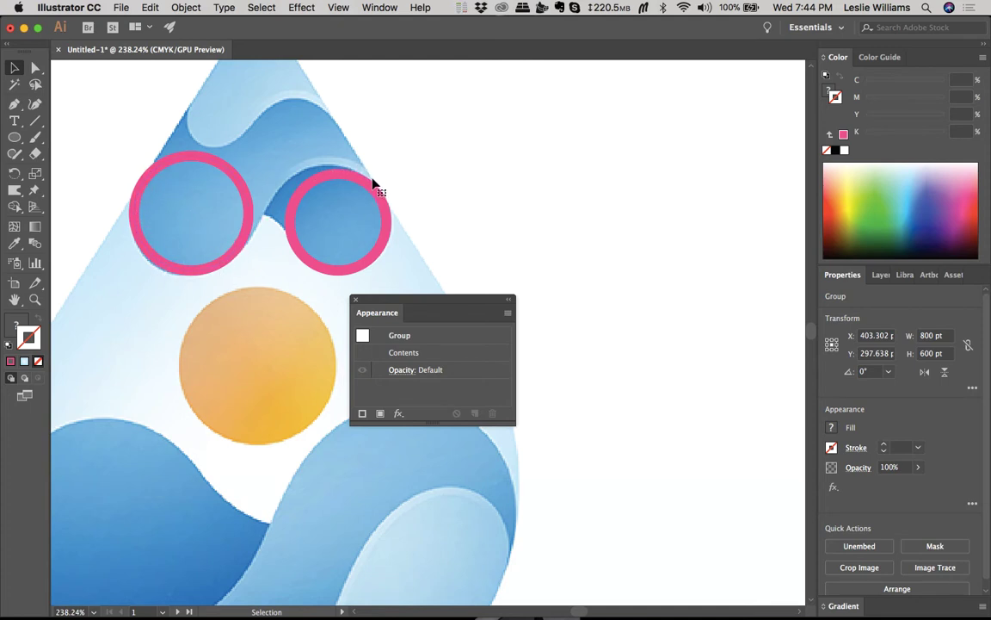
pyautogui.scroll(3, 375, 183)
pyautogui.hscroll(-2, 375, 184)
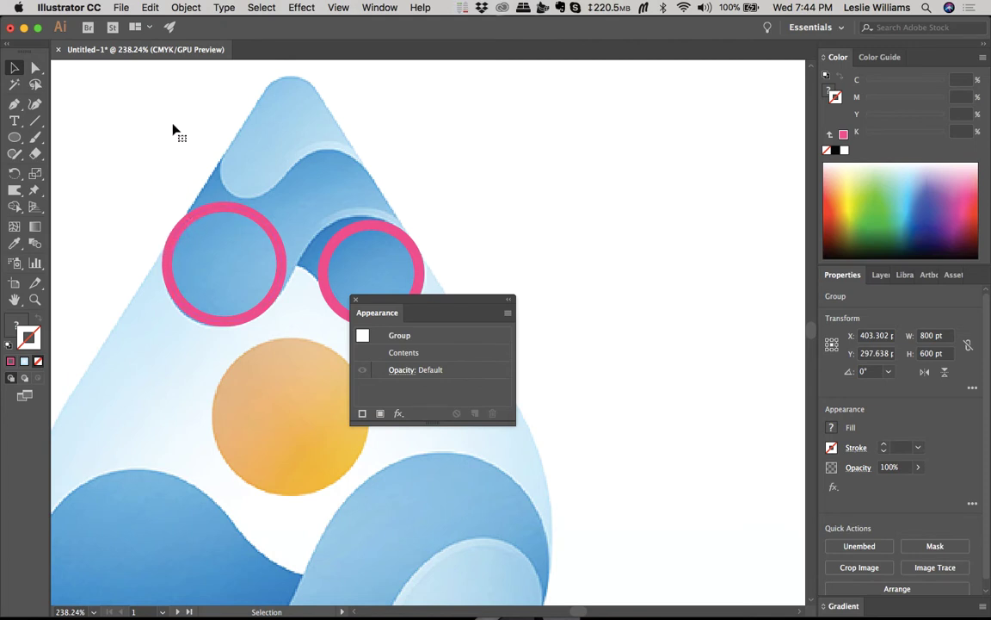
pyautogui.scroll(2, 157, 113)
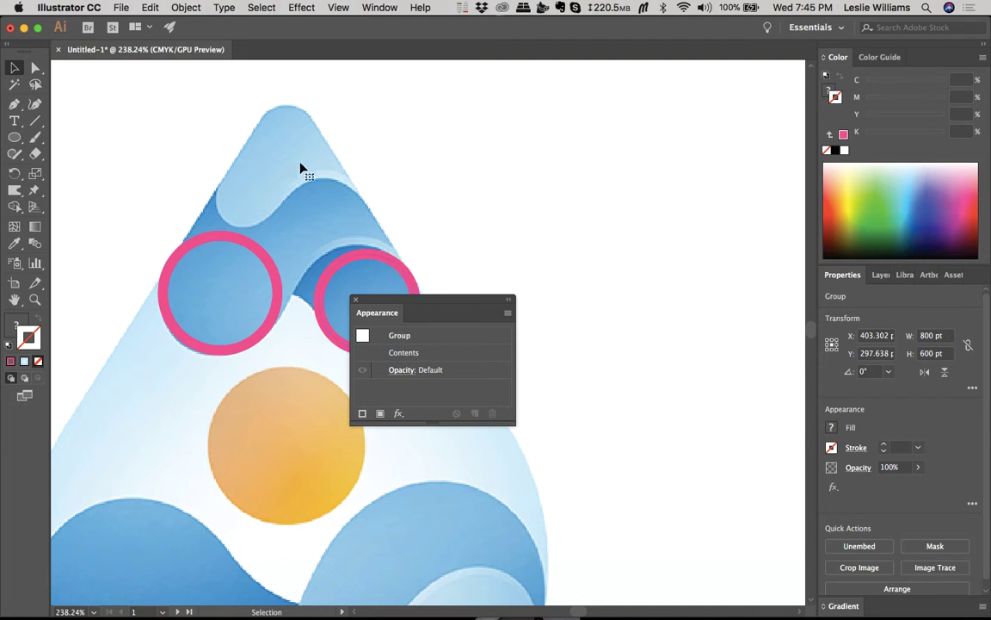
pyautogui.scroll(-5, 358, 176)
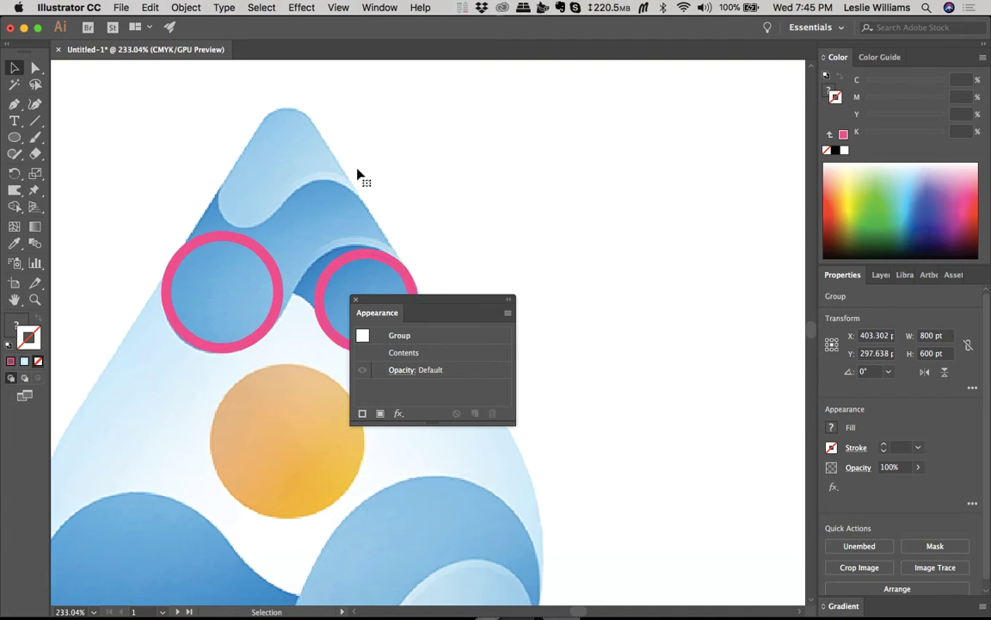
pyautogui.scroll(-6, 351, 176)
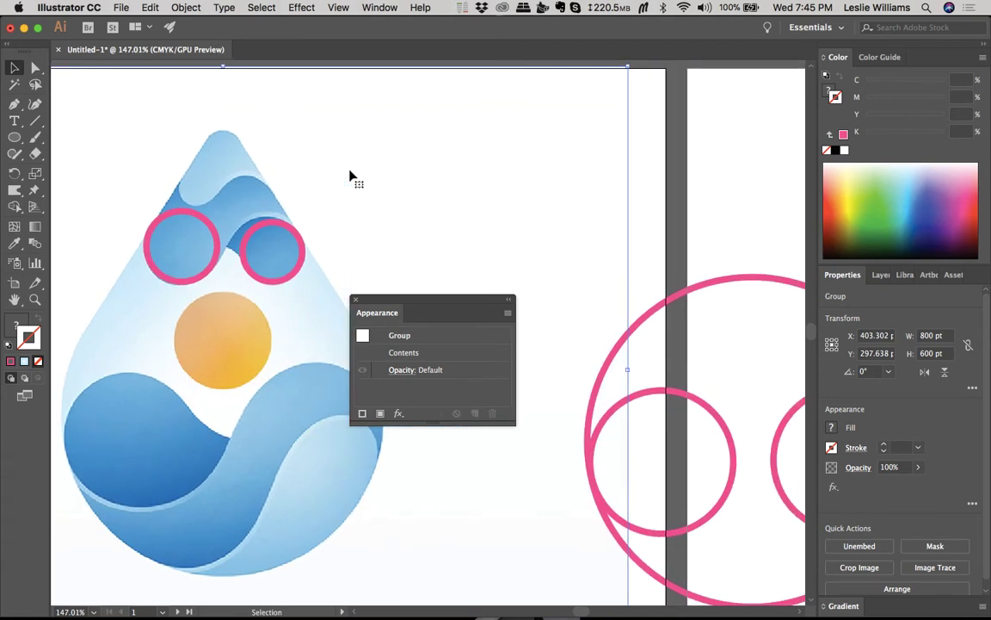
pyautogui.scroll(-1, 350, 176)
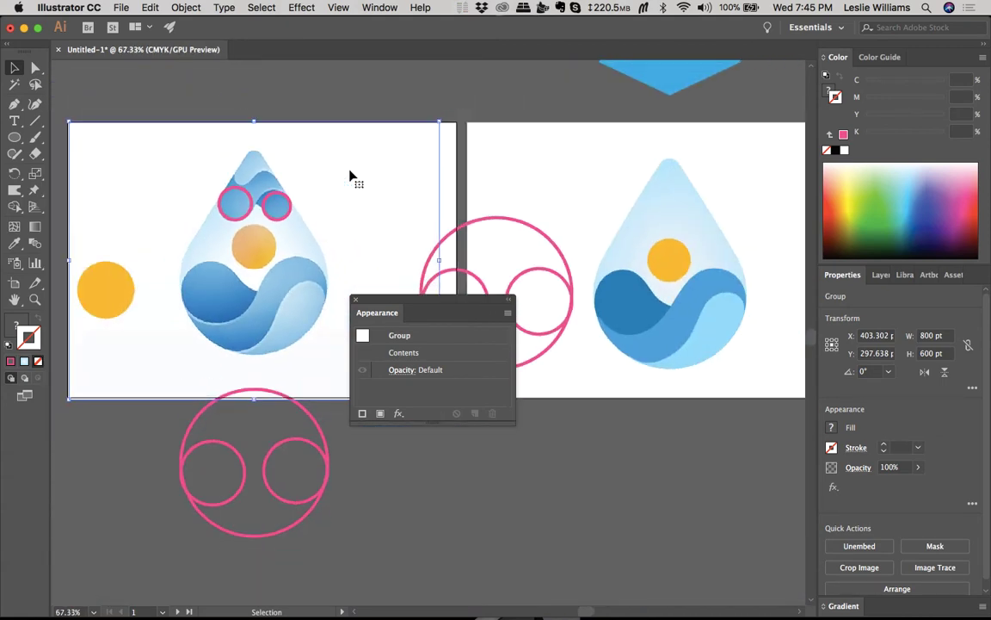
# Step: Copy both pink circles from the reference drop onto the right-hand drop
pyautogui.click(238, 206)
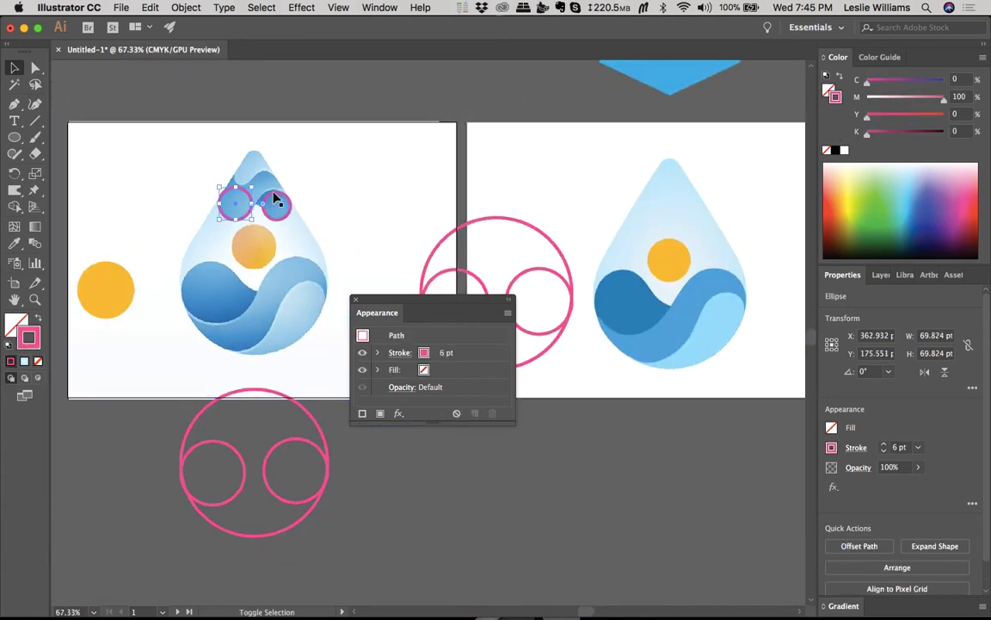
pyautogui.moveTo(275, 198); pyautogui.dragTo(673, 146)
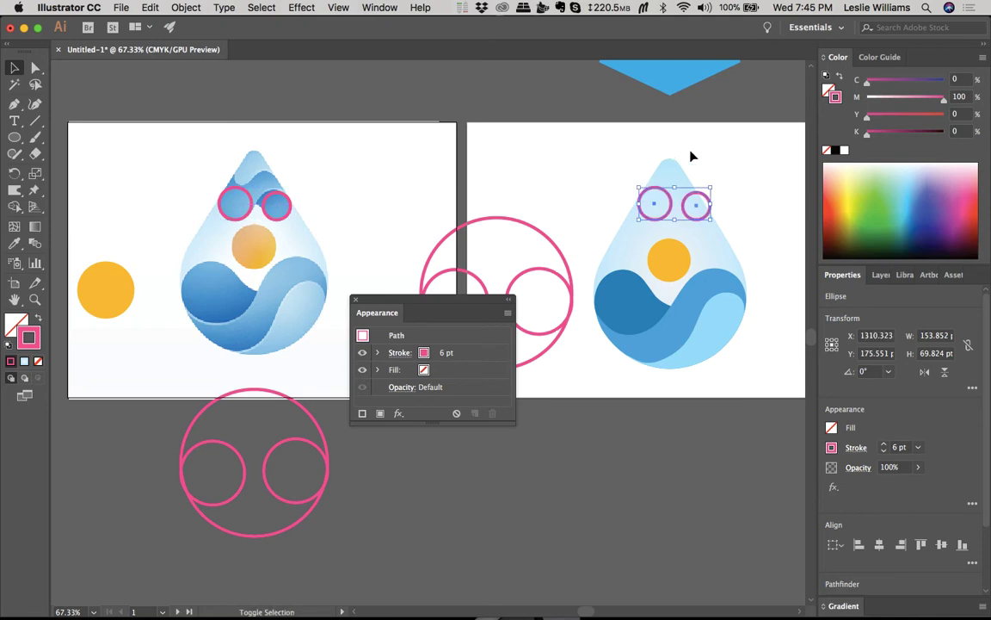
pyautogui.scroll(3, 715, 181)
pyautogui.scroll(2, 715, 181)
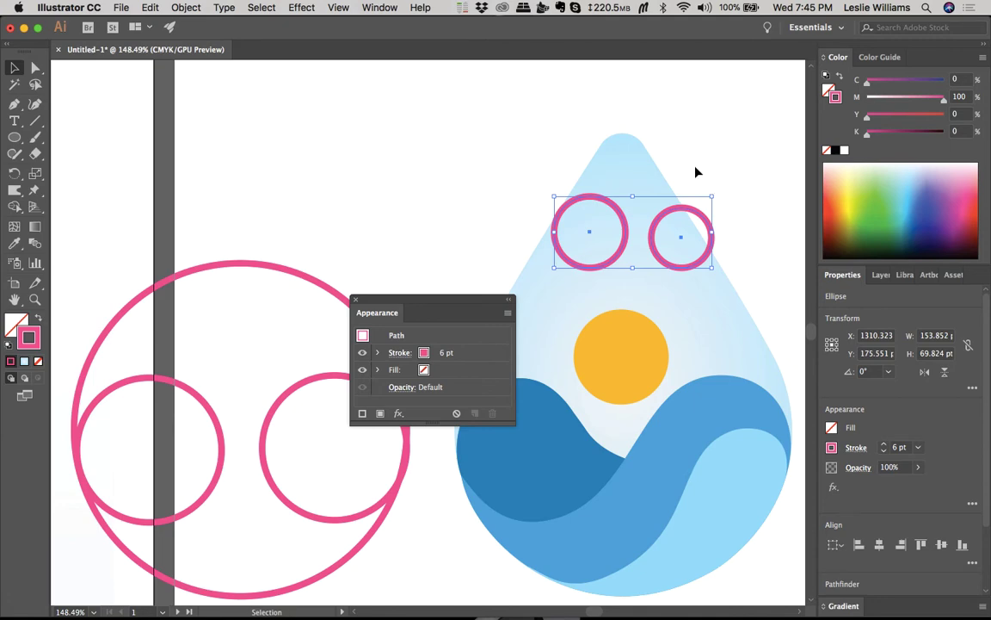
pyautogui.scroll(-3, 697, 172)
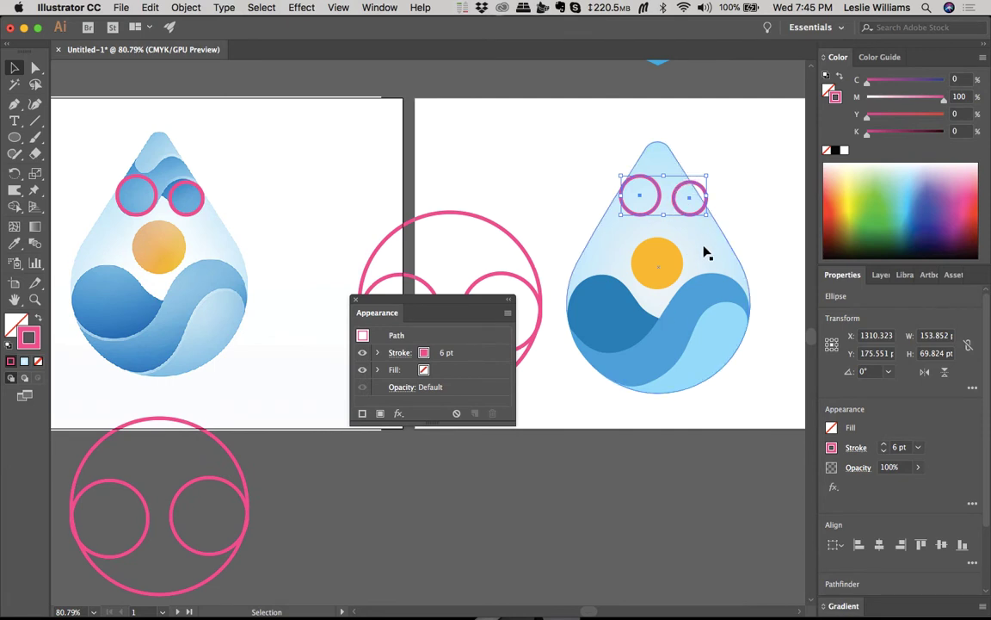
# Step: Shrink the two copied circles together as a first attempt, then undo the resize
pyautogui.click(712, 201)
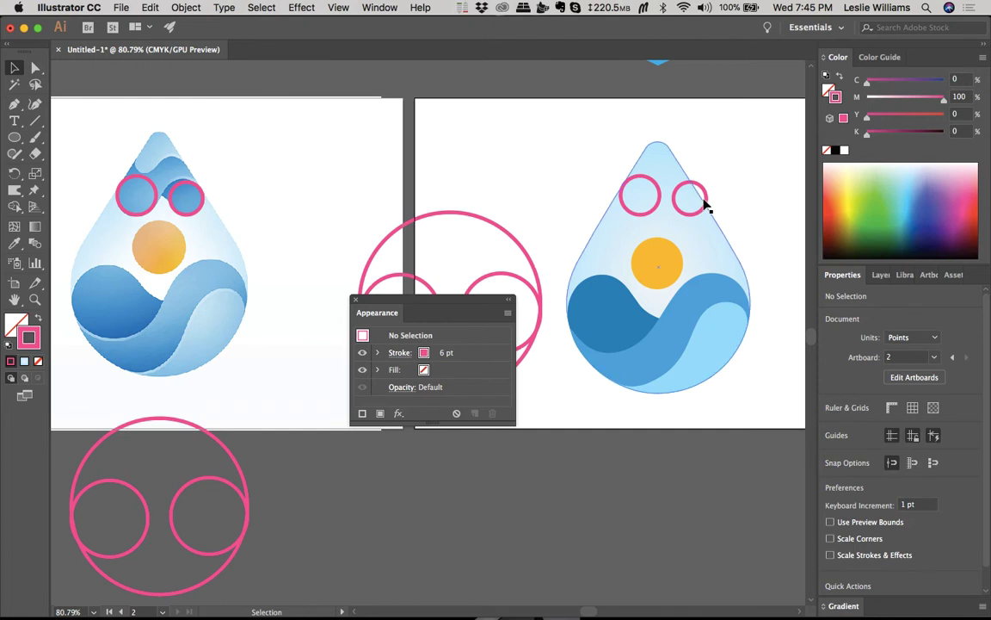
pyautogui.click(706, 202)
pyautogui.scroll(3, 706, 201)
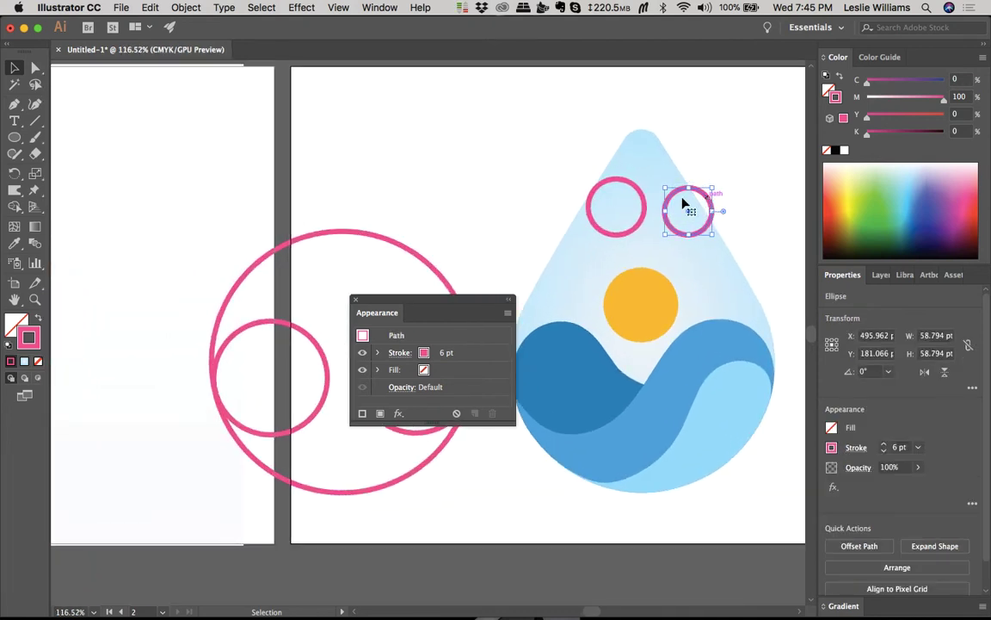
pyautogui.keyDown('shift'); pyautogui.click(644, 200); pyautogui.keyUp('shift')
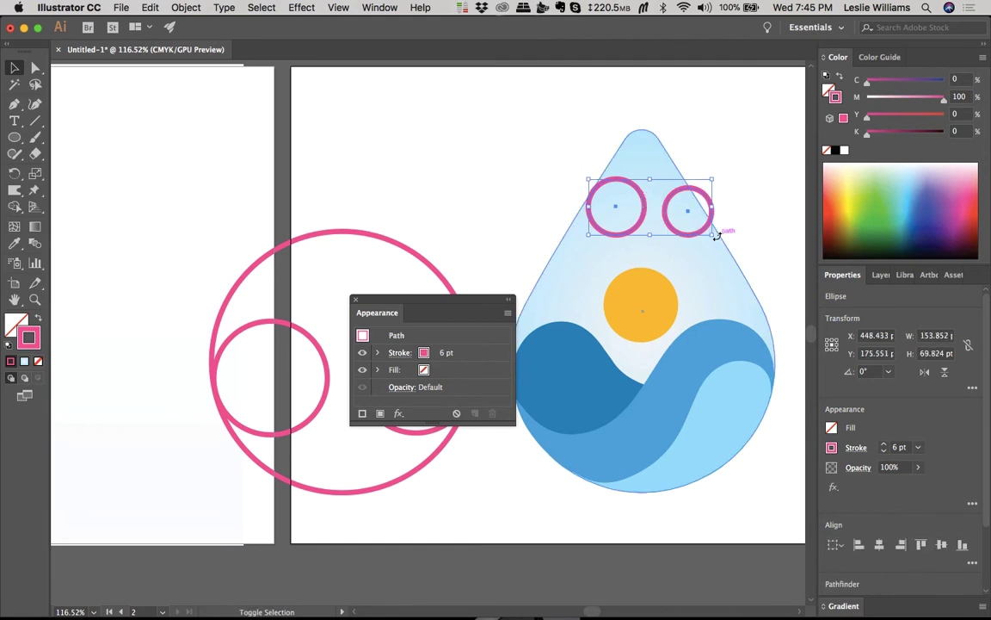
pyautogui.moveTo(713, 238); pyautogui.dragTo(702, 232)
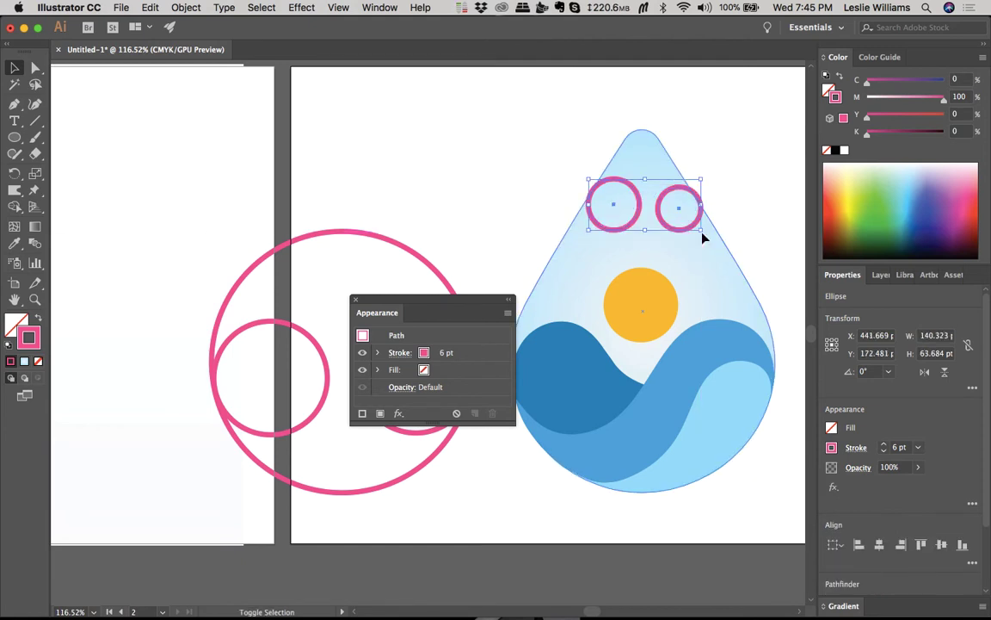
pyautogui.moveTo(702, 230); pyautogui.dragTo(695, 228)
pyautogui.click(721, 206)
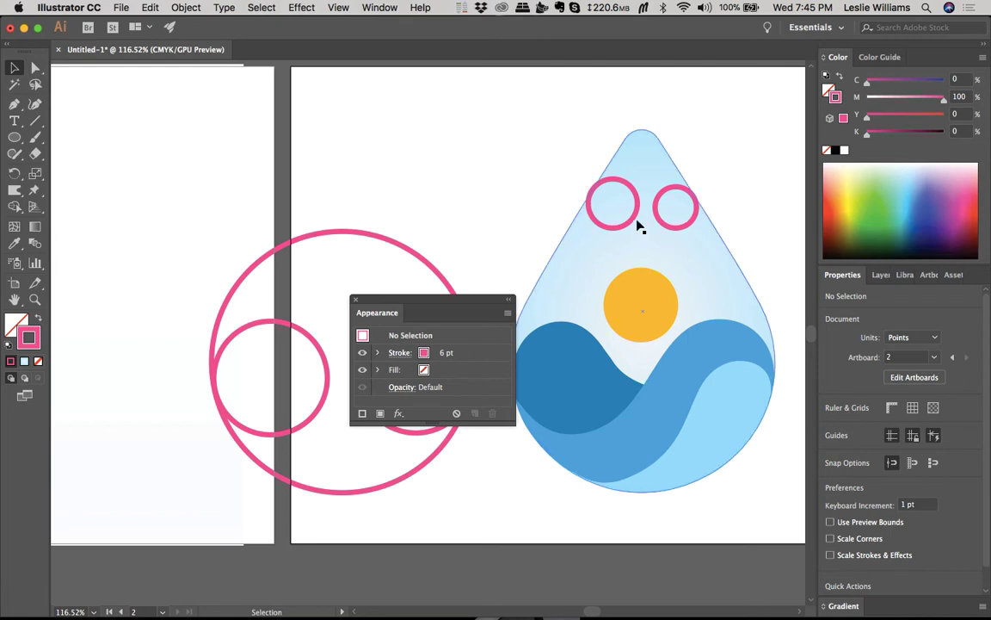
pyautogui.hotkey('ctrl', 'z')
pyautogui.hotkey('ctrl', 'z')
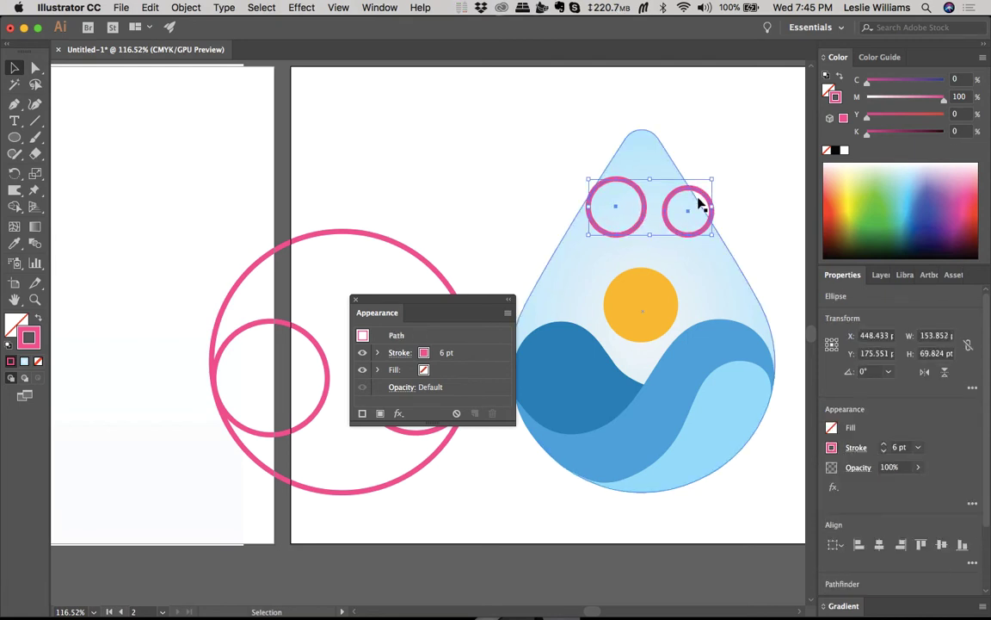
# Step: Scale both pink circles down slightly, leaving the left one at 69.81 pt, and select it
pyautogui.moveTo(713, 182); pyautogui.dragTo(664, 213)
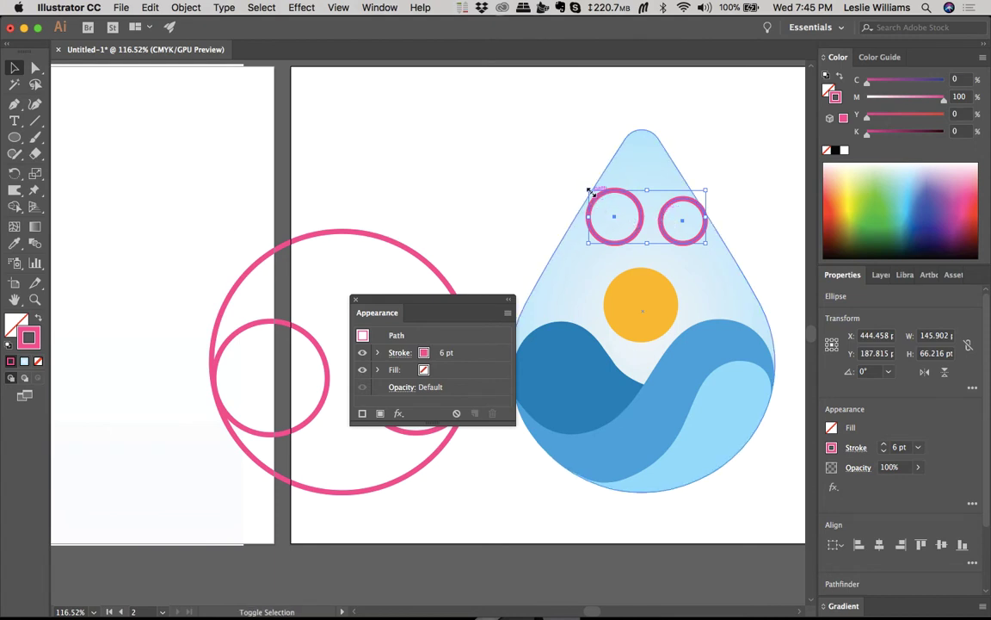
pyautogui.moveTo(588, 191); pyautogui.dragTo(580, 187)
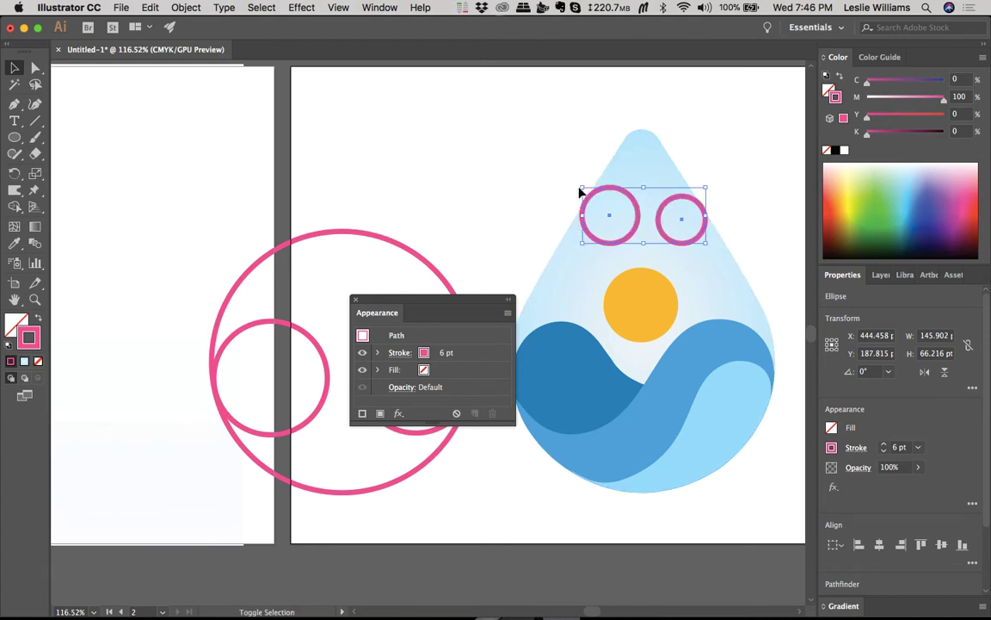
pyautogui.click(767, 205)
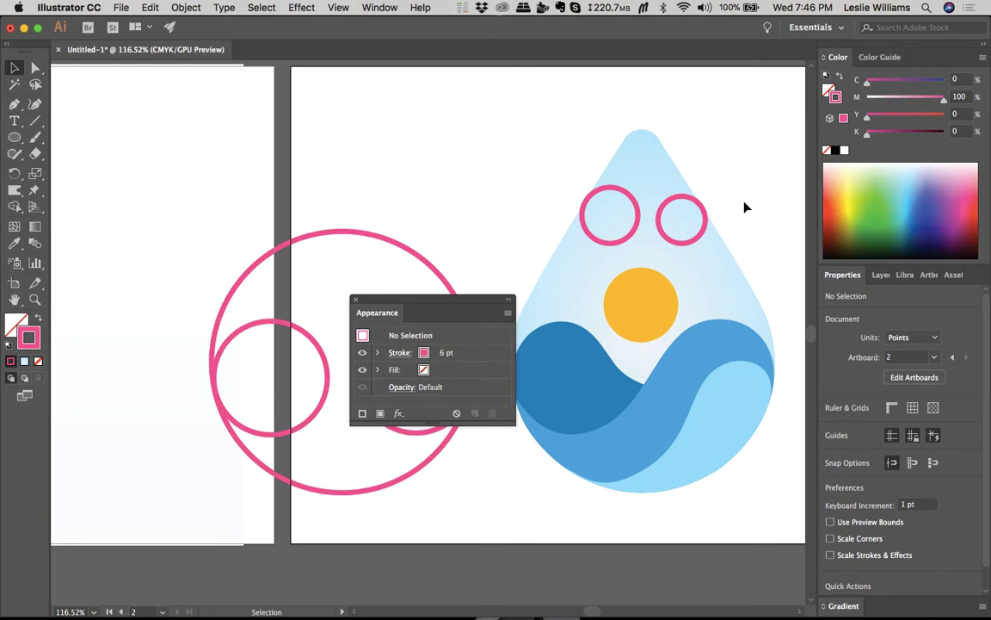
pyautogui.click(640, 217)
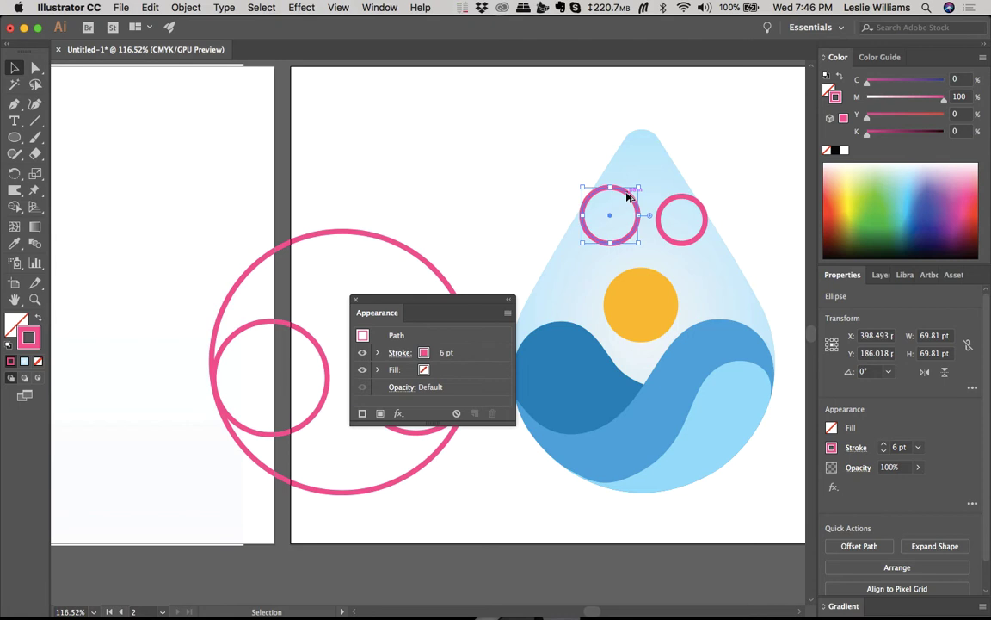
# Step: Sample the blue wave's fill onto the left circle with the Eyedropper and nudge it up 1 pt
pyautogui.press('Right')
pyautogui.moveTo(630, 197); pyautogui.dragTo(675, 159)
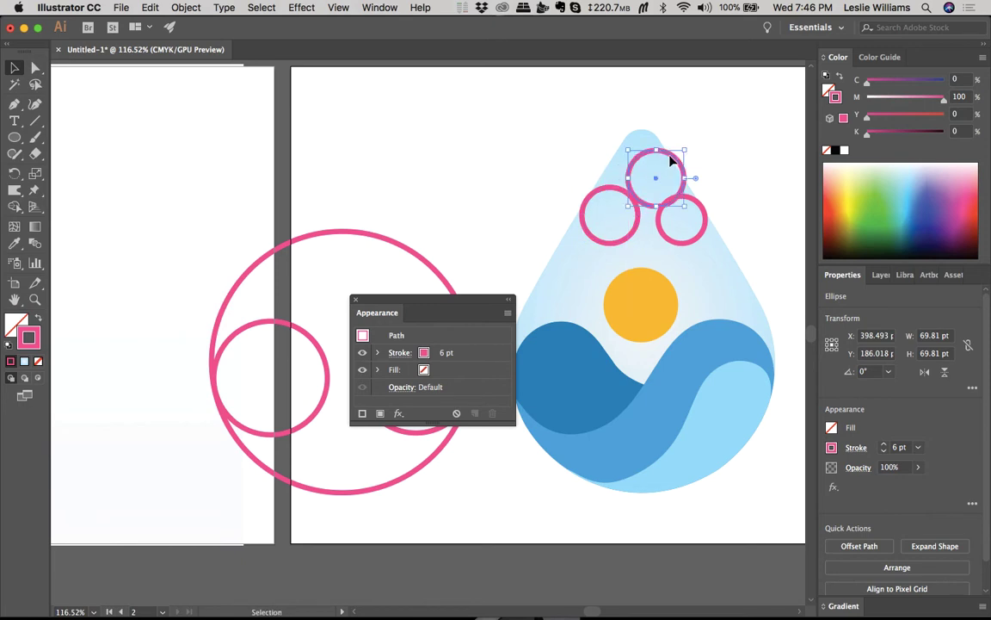
pyautogui.press('super+z')
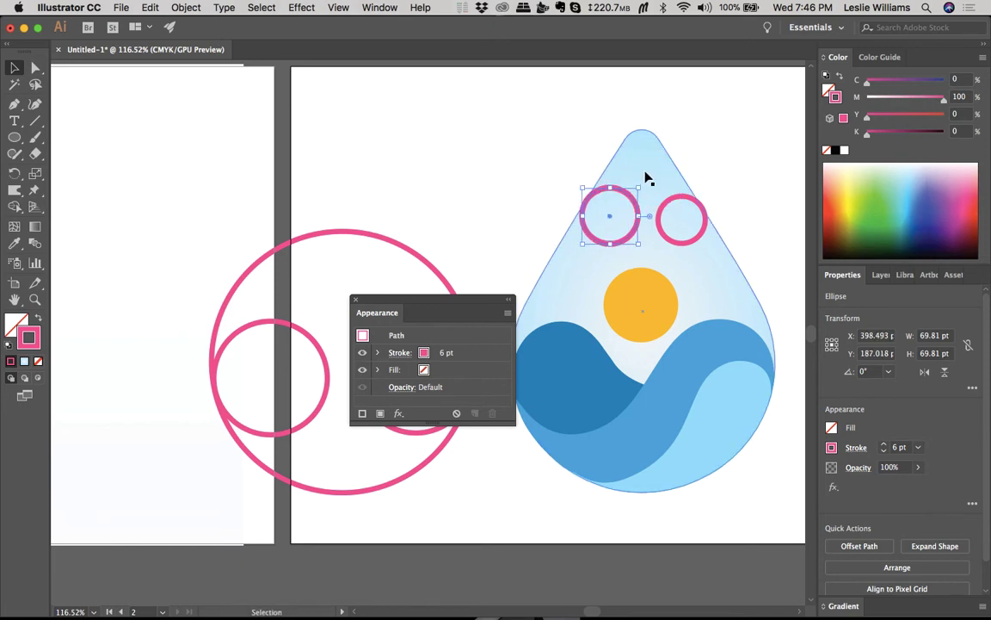
pyautogui.press('i')
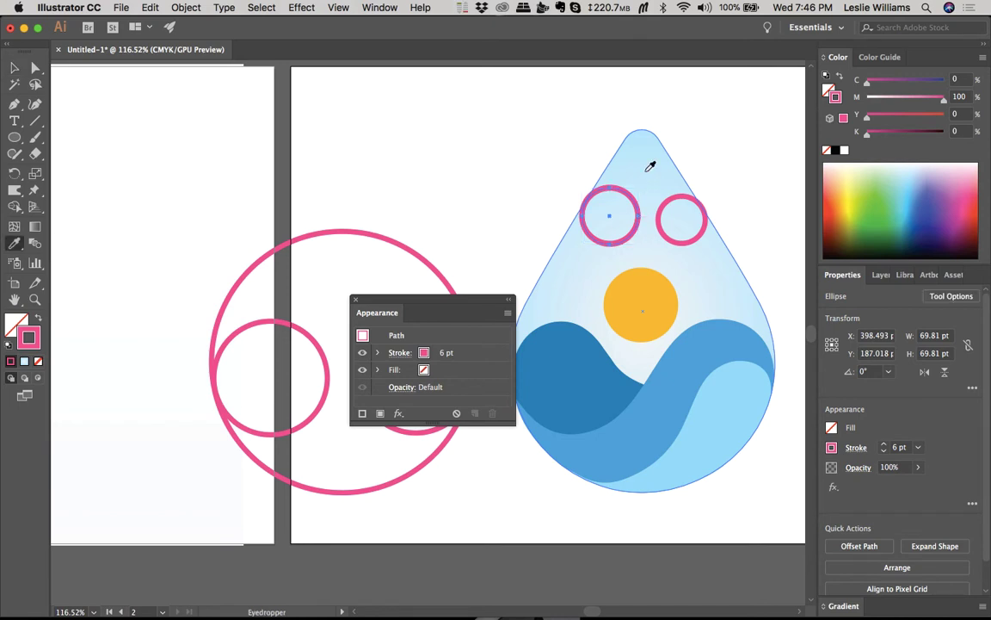
pyautogui.click(693, 365)
pyautogui.press('v')
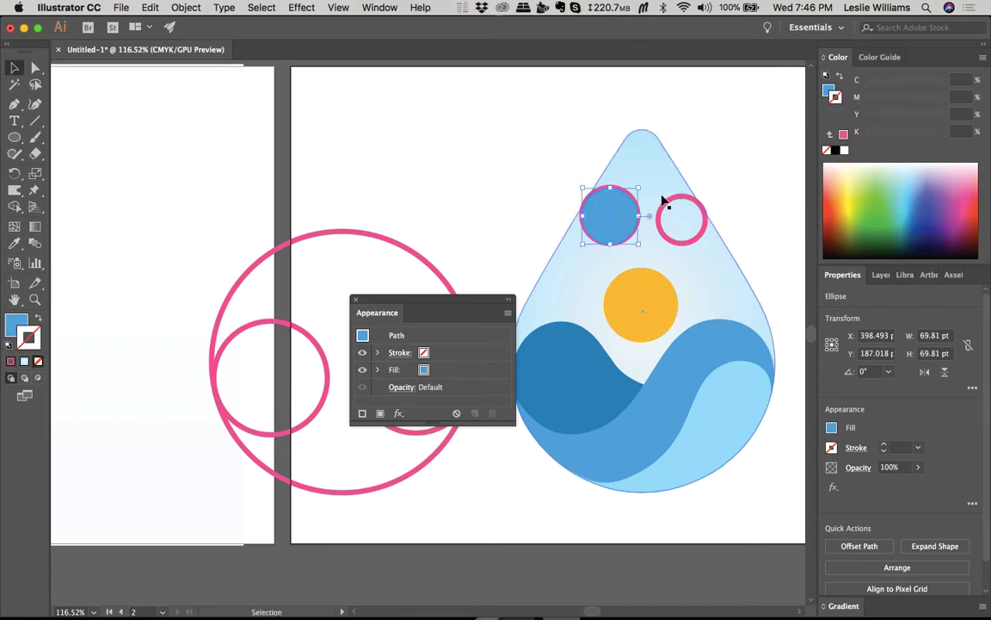
pyautogui.press('Up')
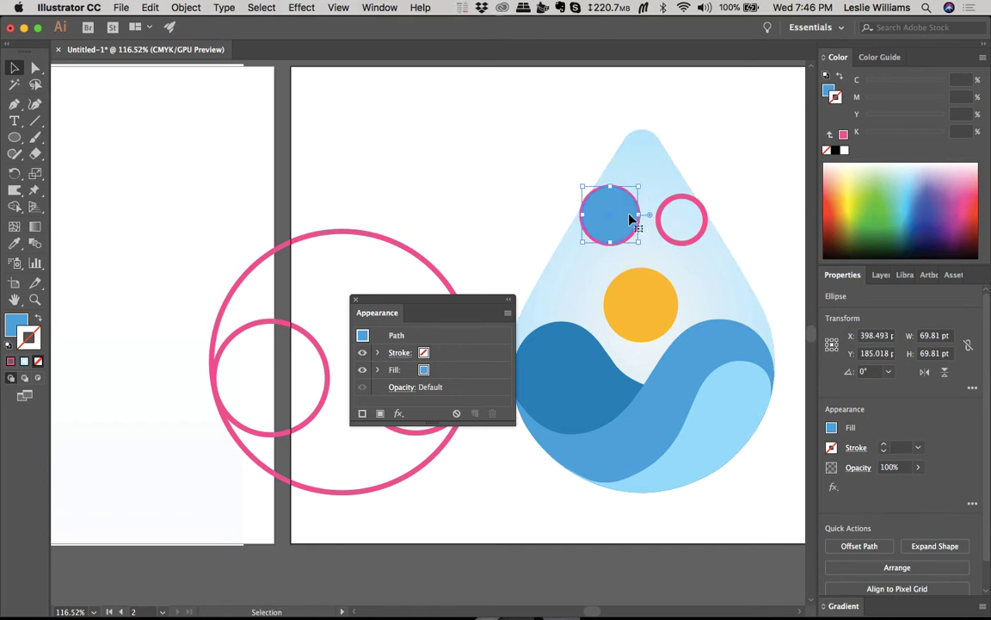
pyautogui.press('a')
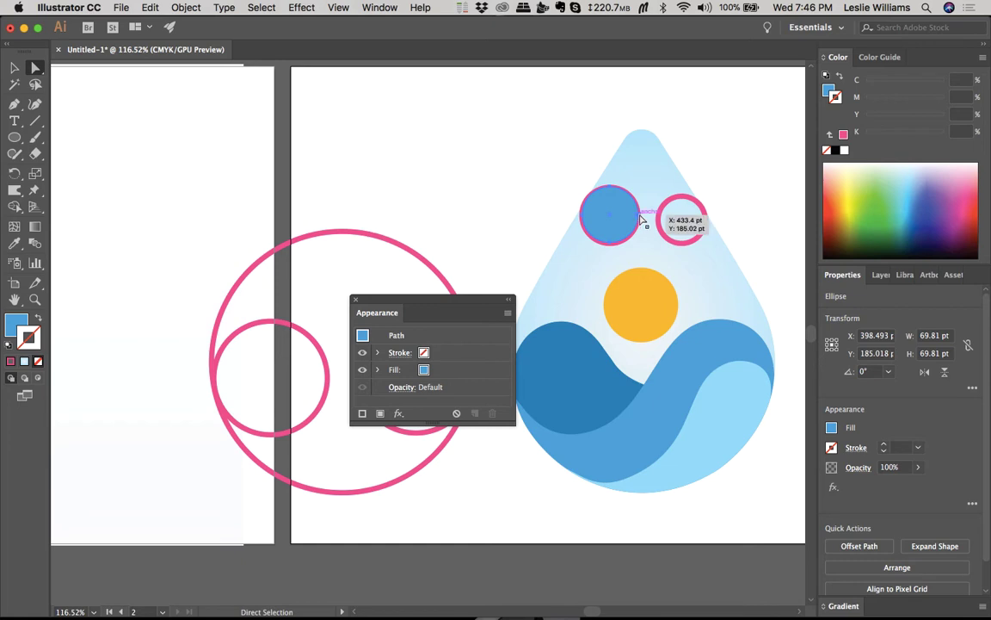
# Step: Pull the blue circle's right anchor up-right toward the drop's tip
pyautogui.hscroll(-6, 641, 219)
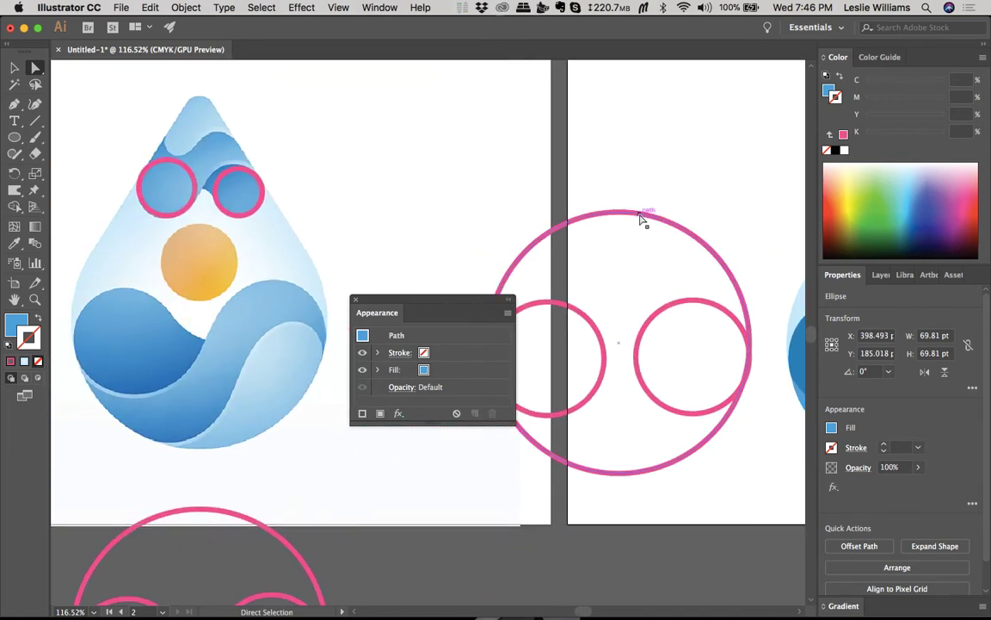
pyautogui.hscroll(2, 641, 220)
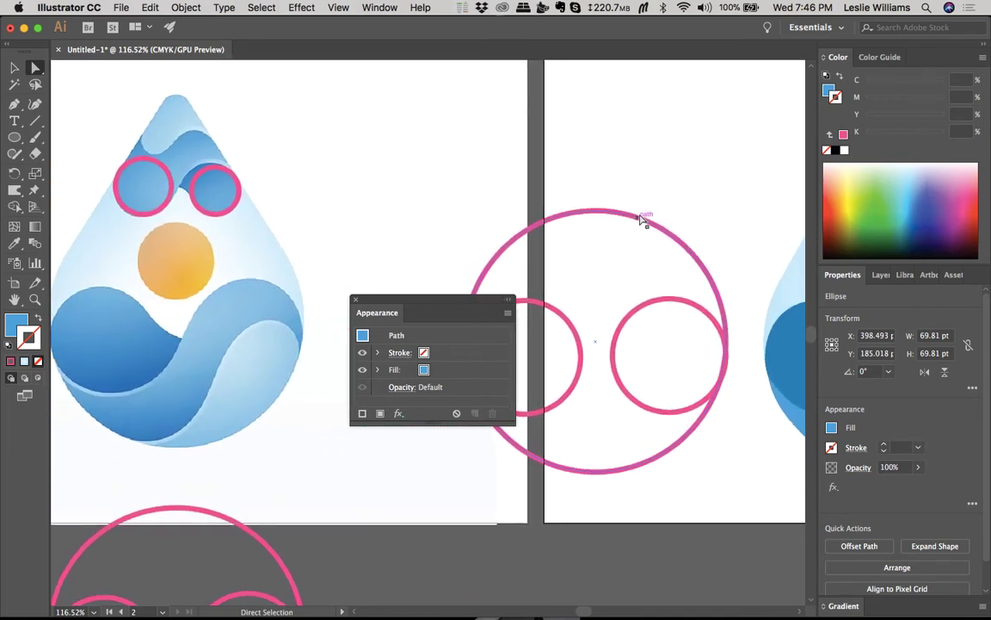
pyautogui.hscroll(3, 641, 220)
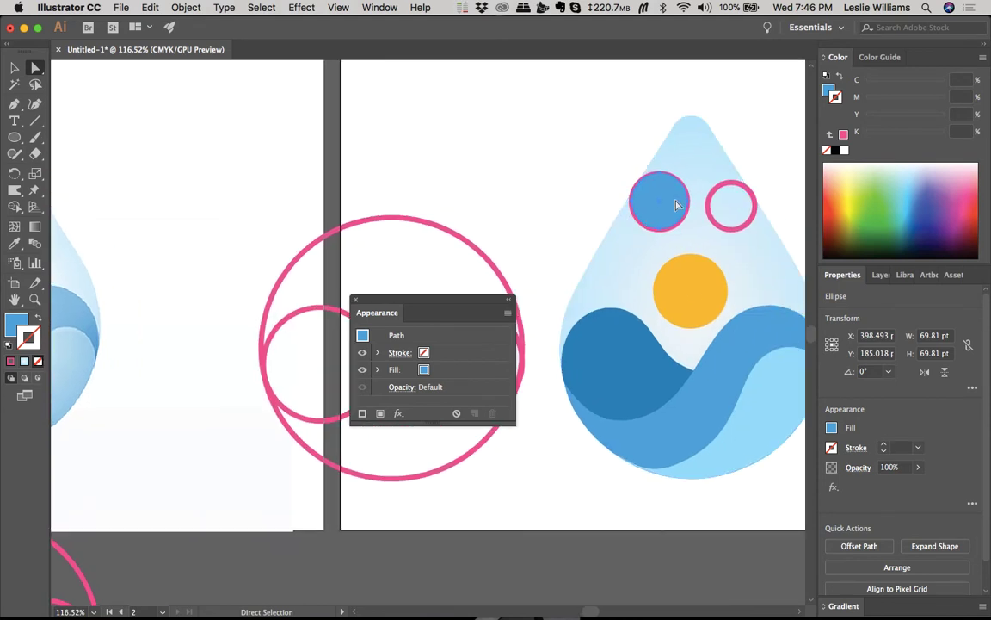
pyautogui.click(688, 201)
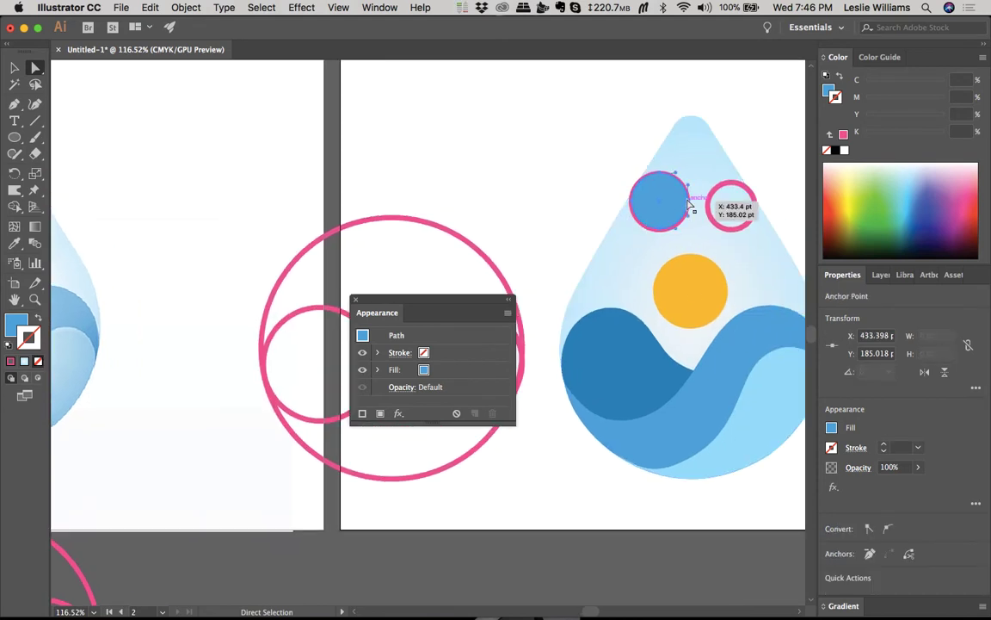
pyautogui.moveTo(689, 204); pyautogui.dragTo(738, 175)
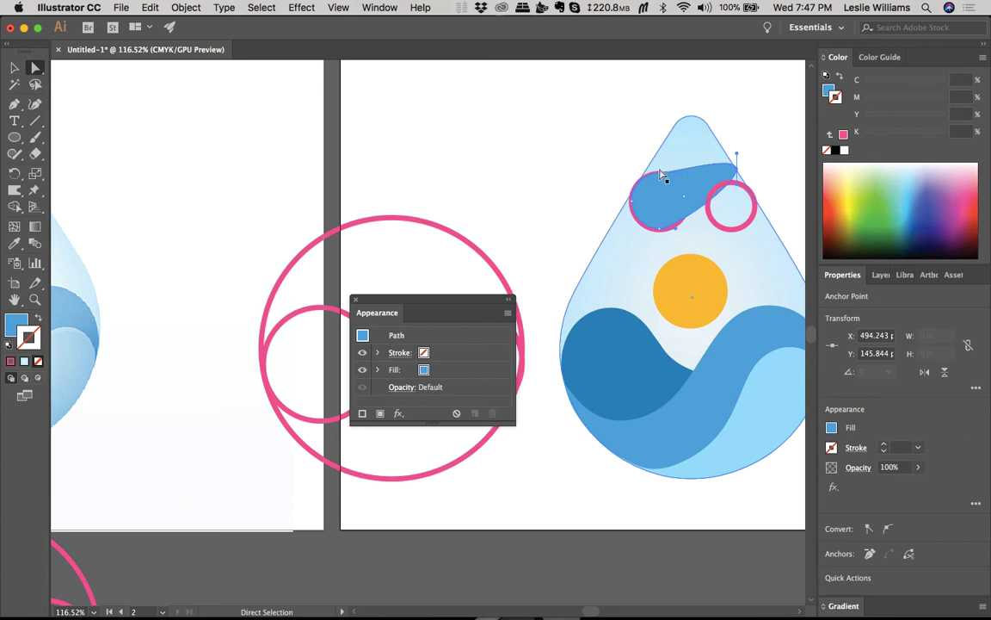
# Step: Add an anchor on the shape's lower edge and reshape it into a tapered curl
pyautogui.press('p')
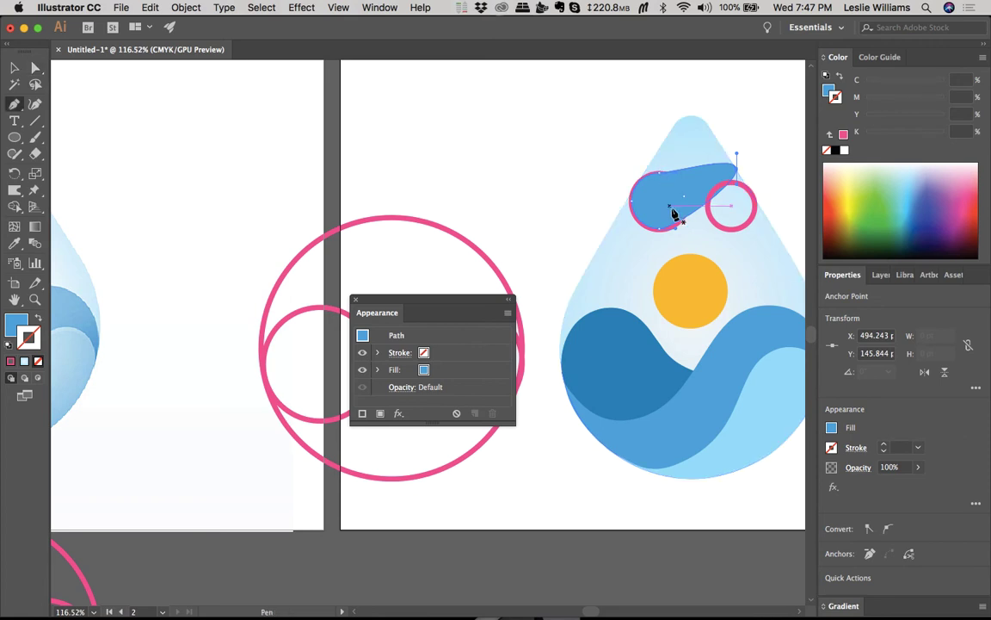
pyautogui.press('super+shift+a')
pyautogui.click(721, 199)
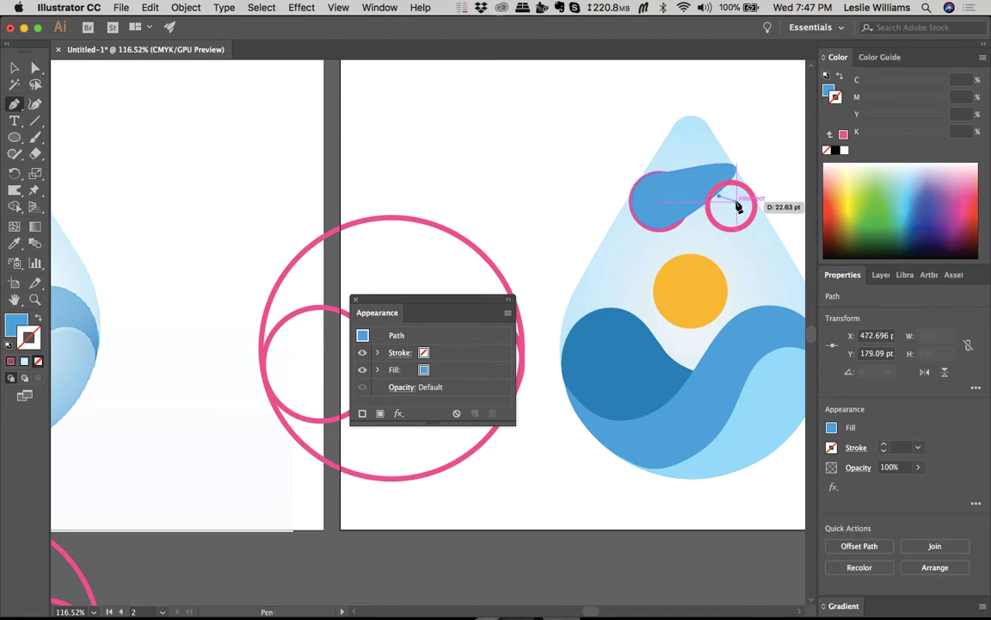
pyautogui.scroll(5, 737, 204)
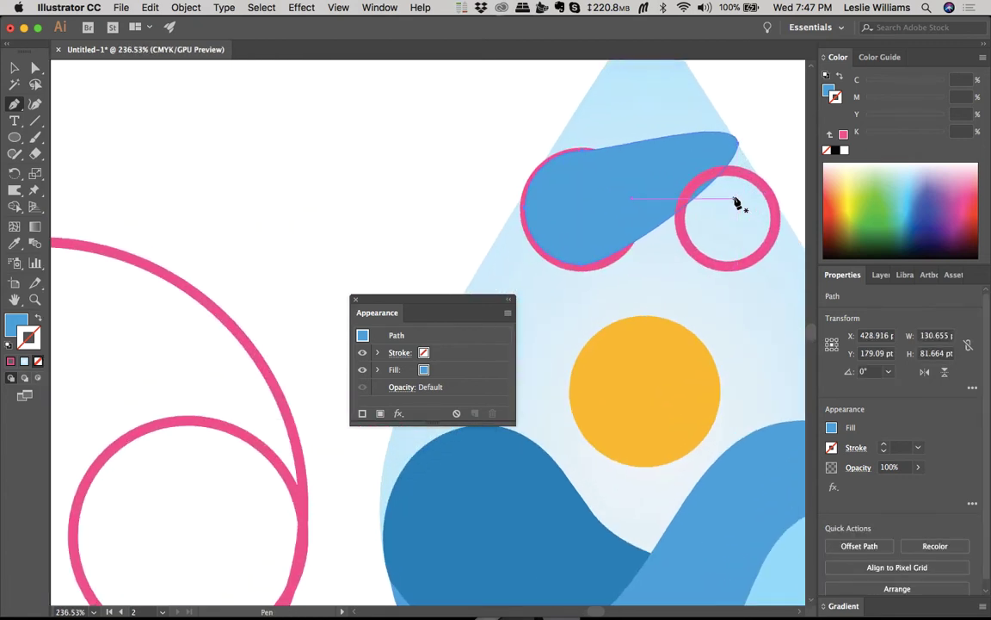
pyautogui.click(702, 204)
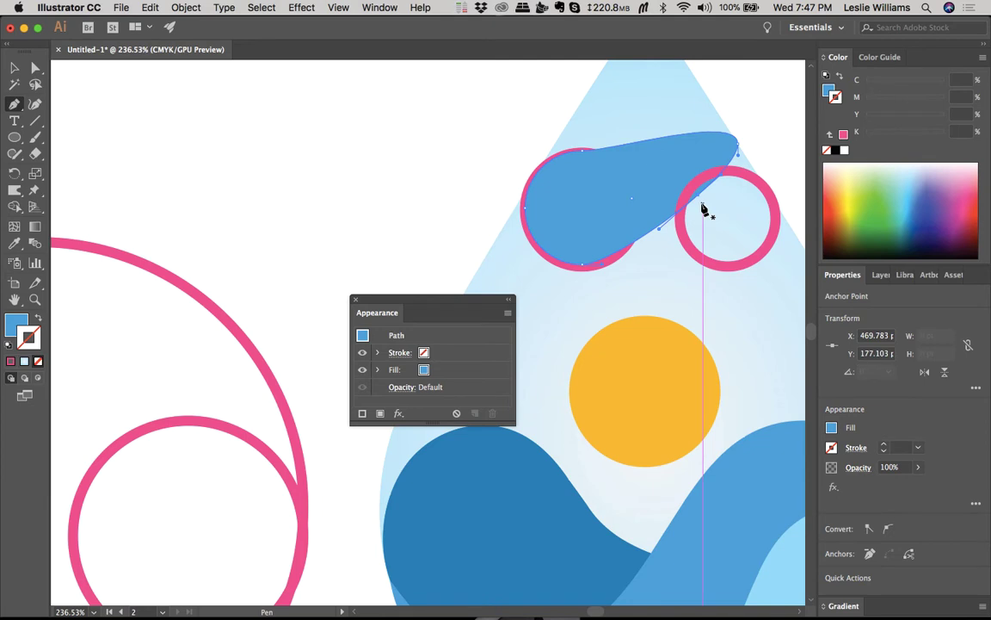
pyautogui.press('a')
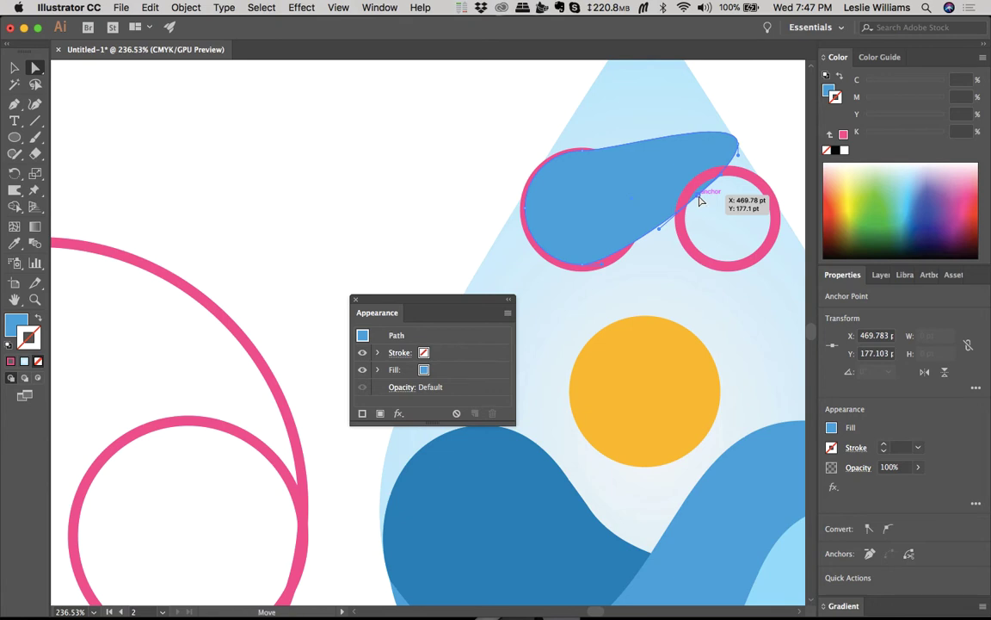
pyautogui.moveTo(702, 204); pyautogui.dragTo(691, 184)
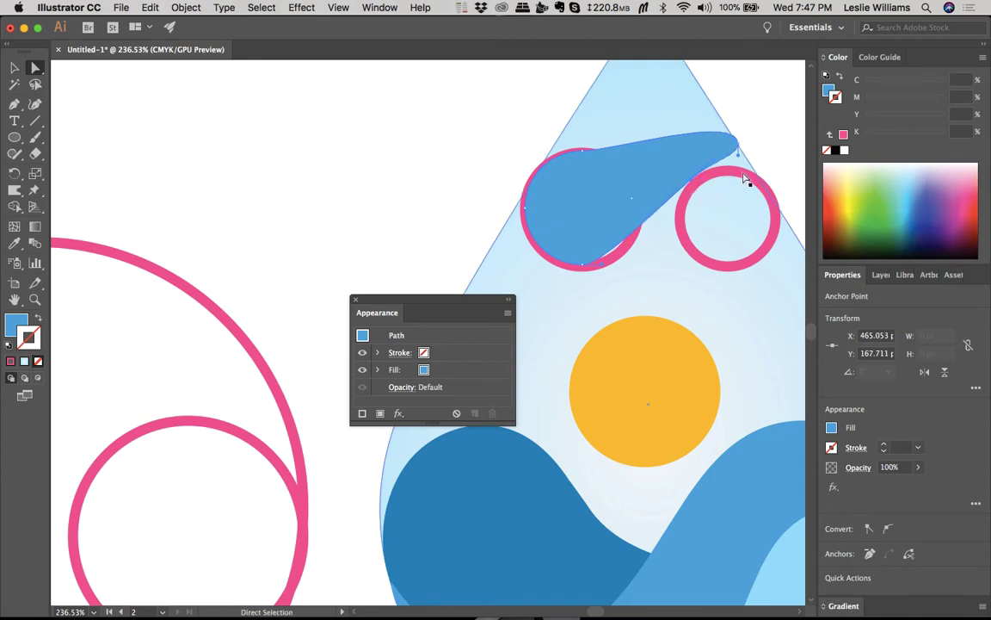
pyautogui.moveTo(601, 266); pyautogui.dragTo(639, 267)
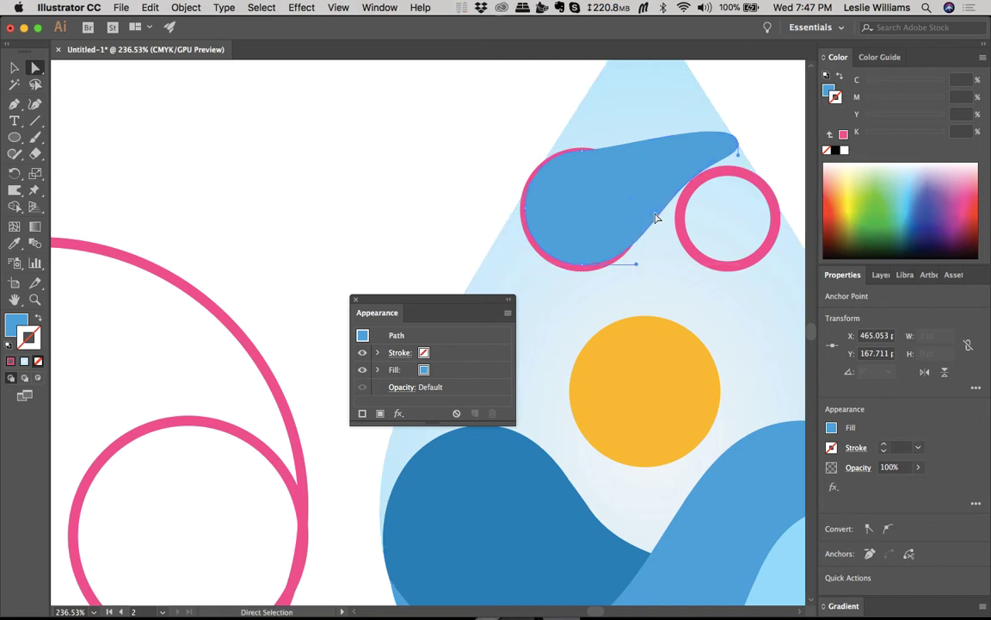
pyautogui.moveTo(654, 218); pyautogui.dragTo(633, 216)
pyautogui.moveTo(625, 217); pyautogui.dragTo(624, 215)
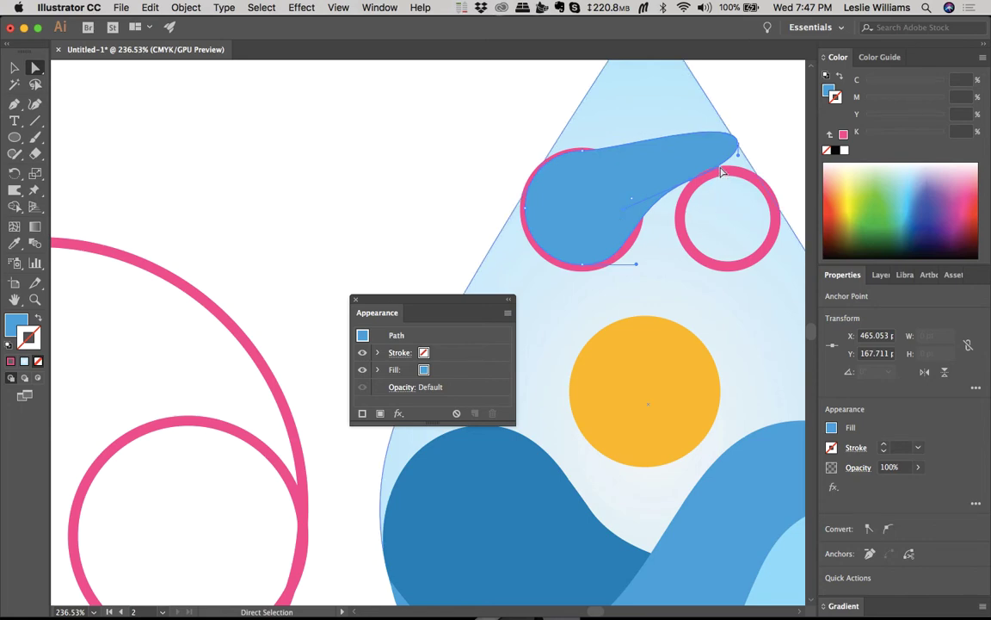
# Step: Raise the curl's underside anchor and reshape its top edge near the tip
pyautogui.scroll(-6, 721, 172)
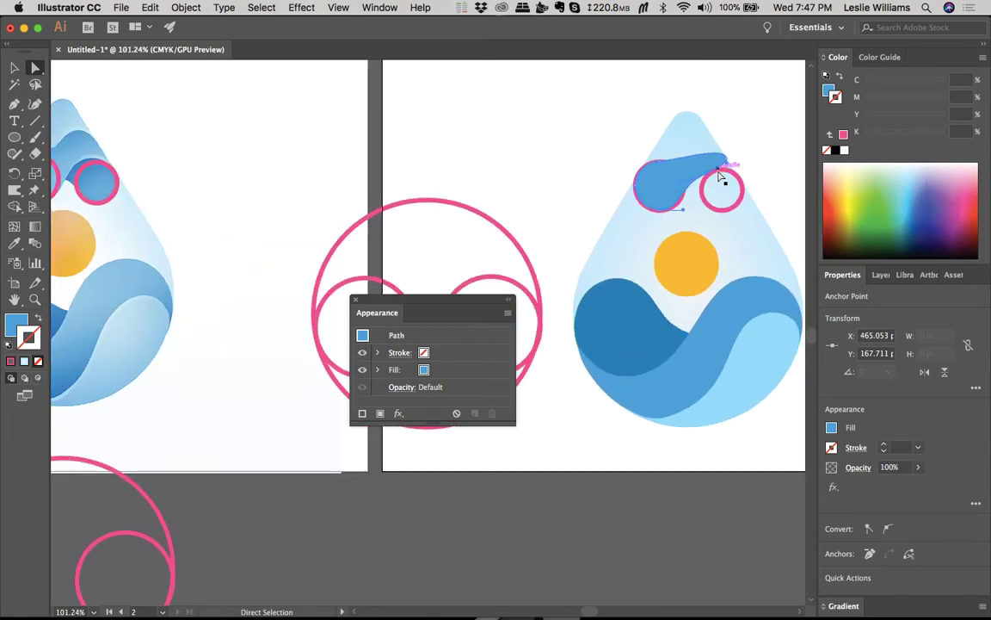
pyautogui.hscroll(-3, 496, 232)
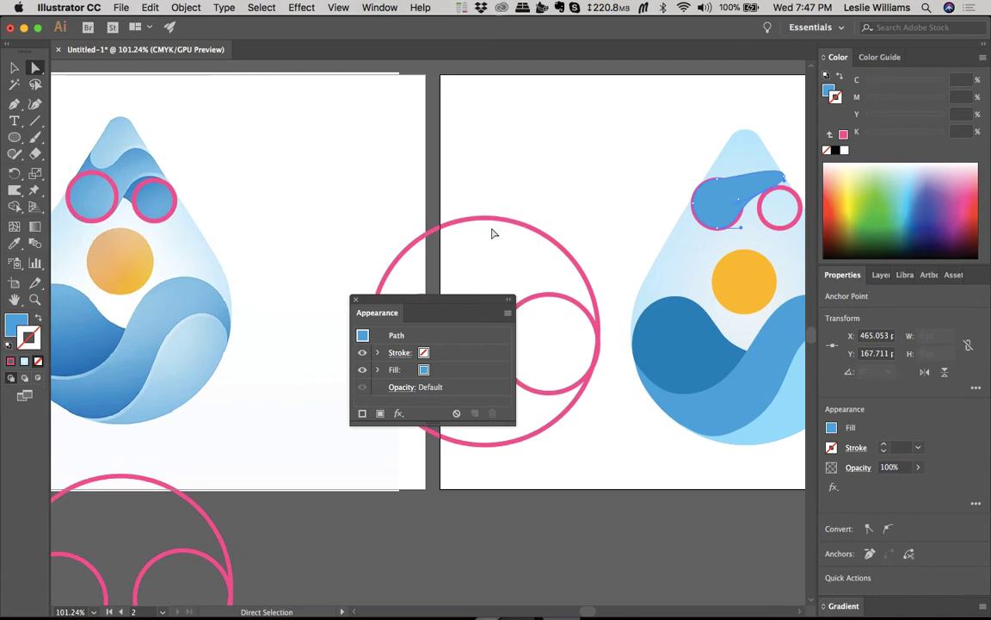
pyautogui.hscroll(4, 492, 231)
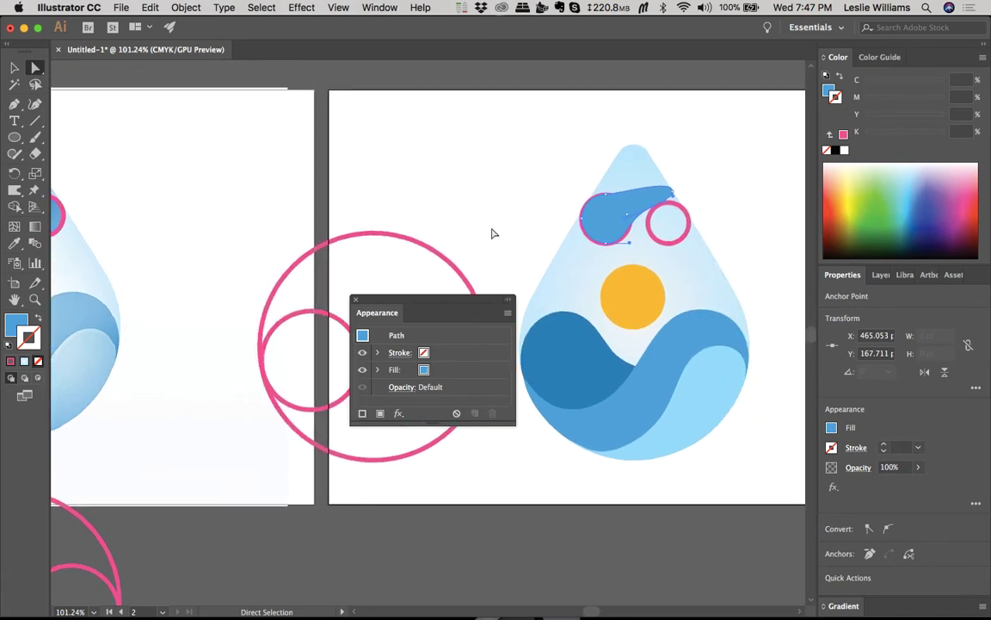
pyautogui.scroll(4, 664, 212)
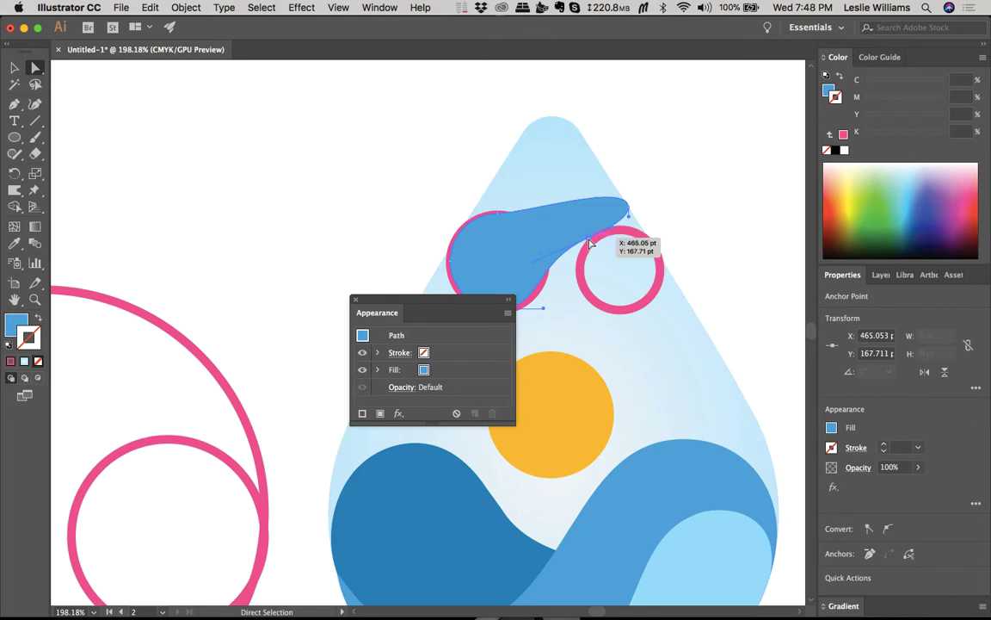
pyautogui.moveTo(591, 243); pyautogui.dragTo(647, 238)
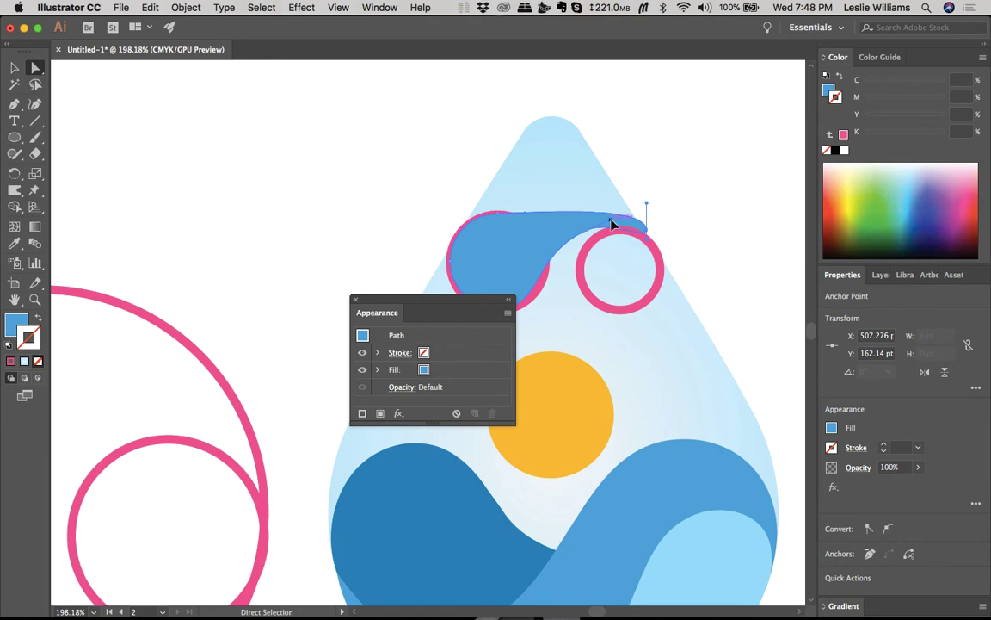
pyautogui.moveTo(612, 221); pyautogui.dragTo(621, 218)
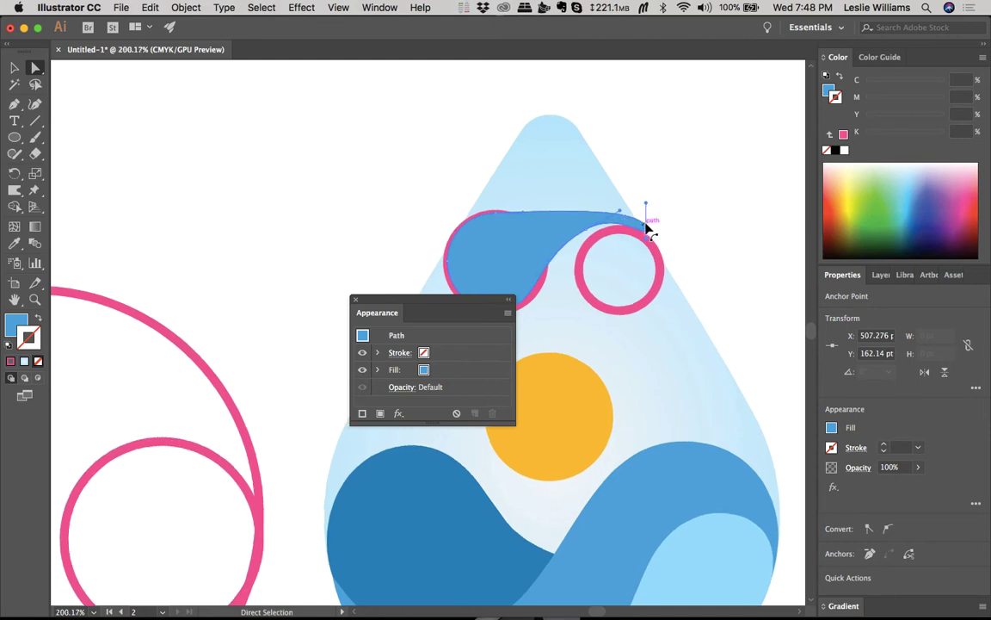
pyautogui.scroll(3, 650, 230)
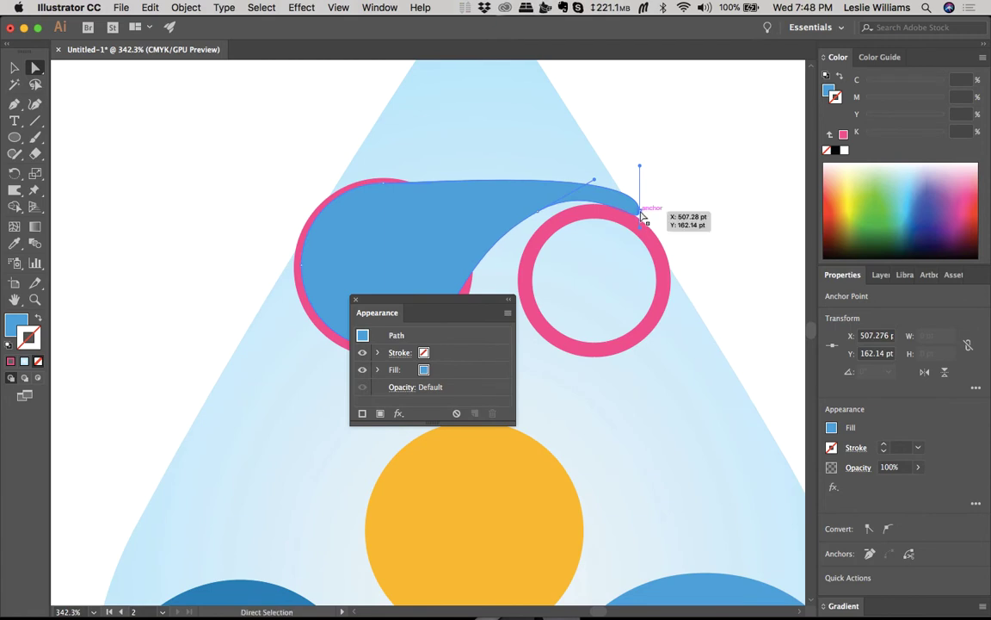
pyautogui.moveTo(641, 216); pyautogui.dragTo(636, 216)
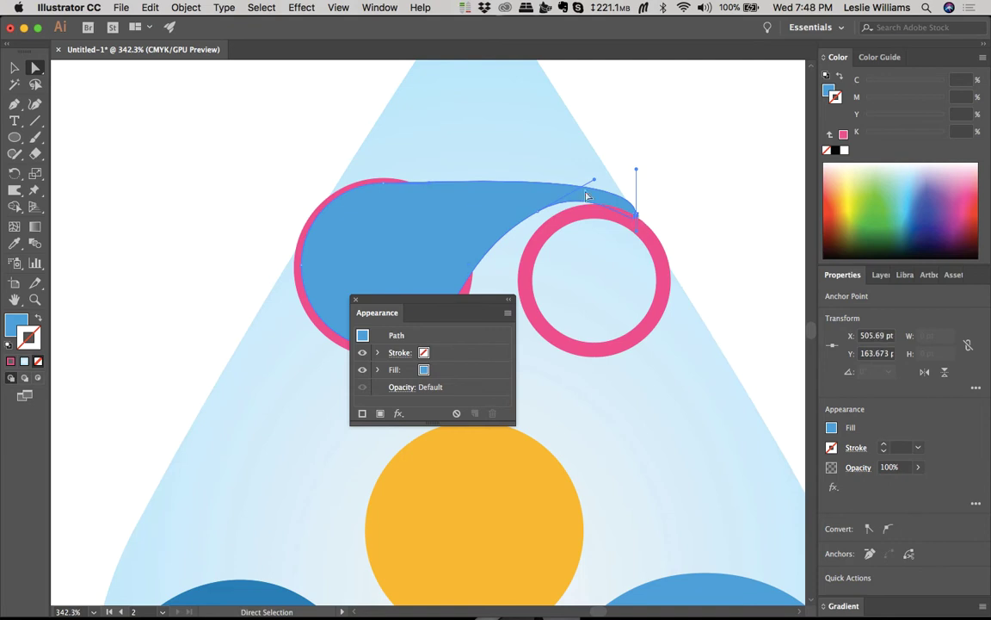
# Step: Undo a stray anchor move, then pull the bottom curve handle right to tighten the curl
pyautogui.scroll(-5, 582, 188)
pyautogui.hscroll(-2, 582, 188)
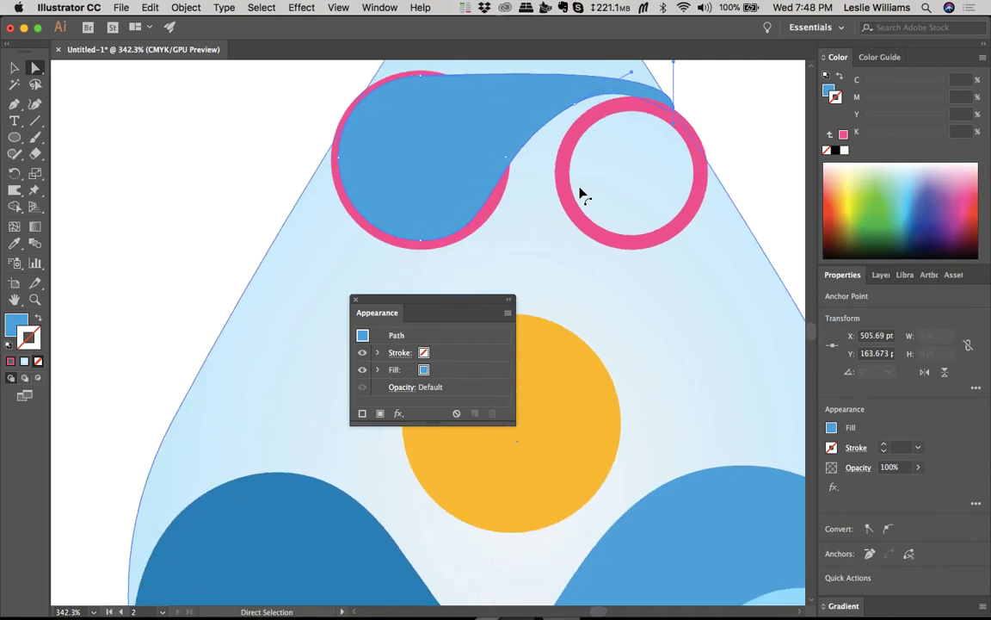
pyautogui.moveTo(507, 163); pyautogui.dragTo(509, 168)
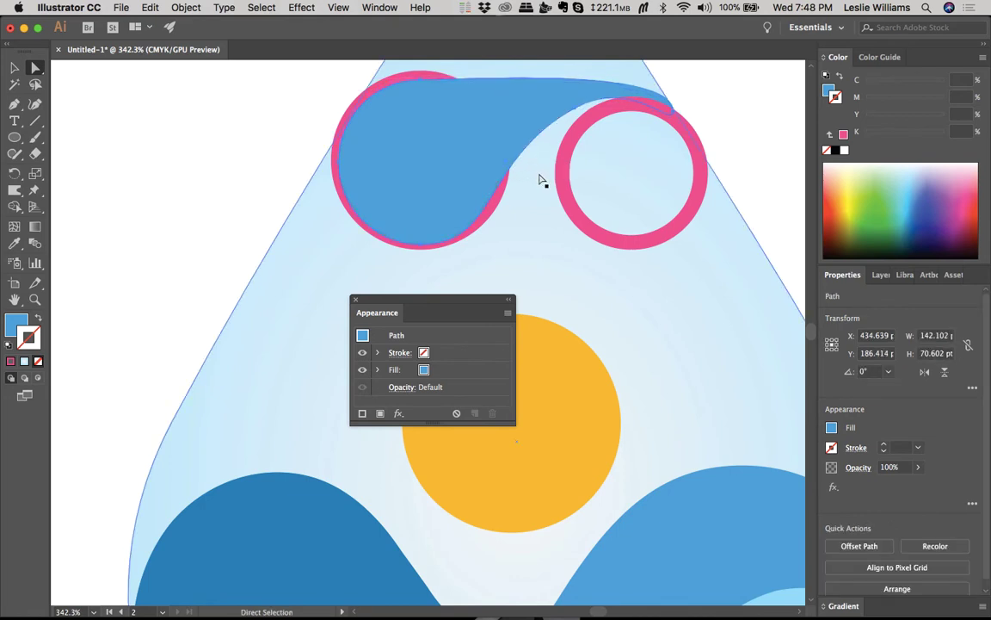
pyautogui.press('super+z')
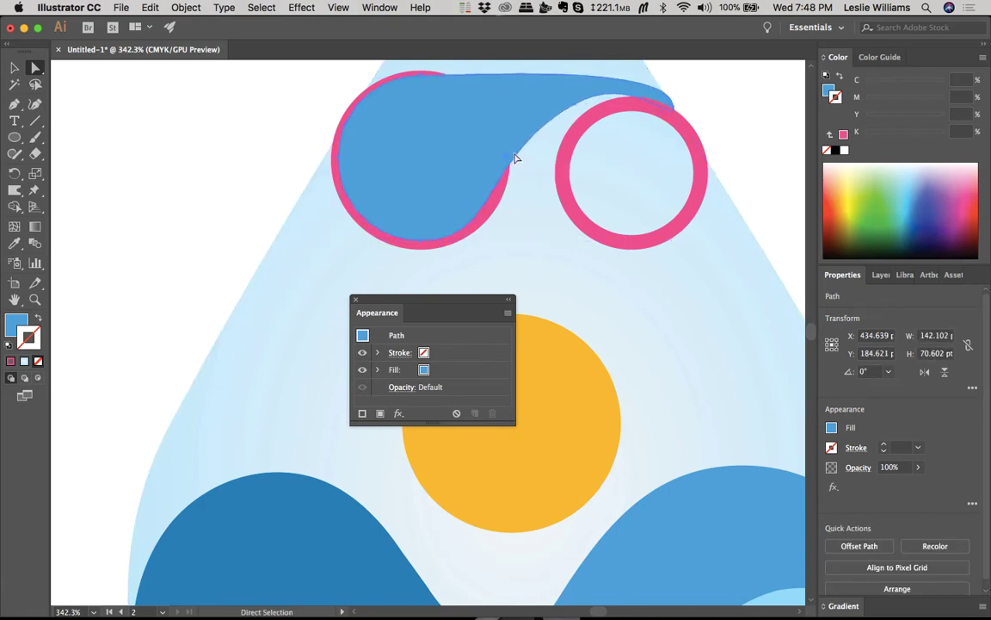
pyautogui.click(578, 105)
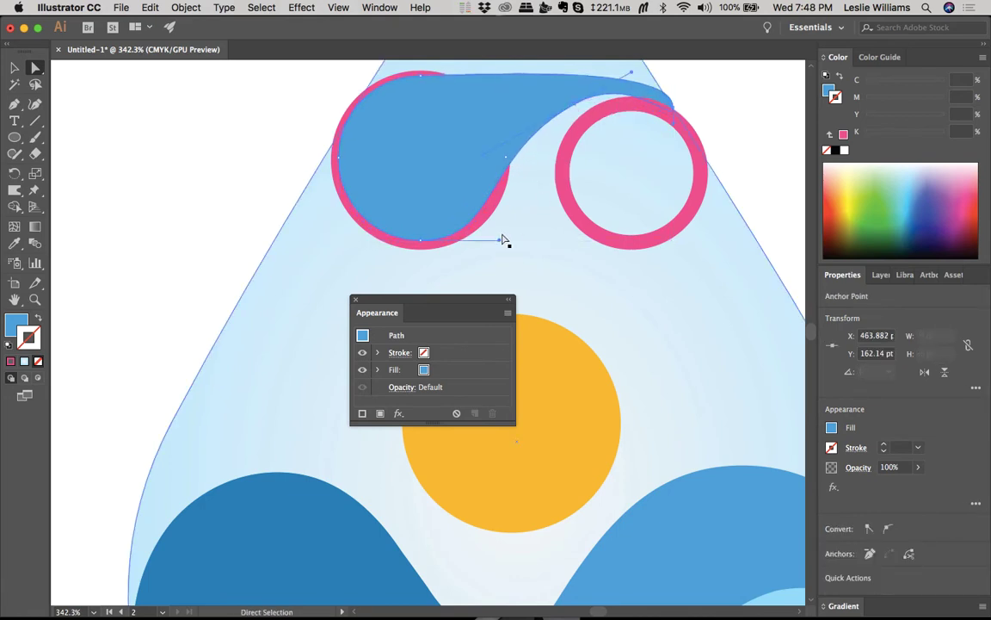
pyautogui.moveTo(498, 245); pyautogui.dragTo(517, 242)
pyautogui.scroll(5, 573, 170)
pyautogui.hscroll(-3, 573, 170)
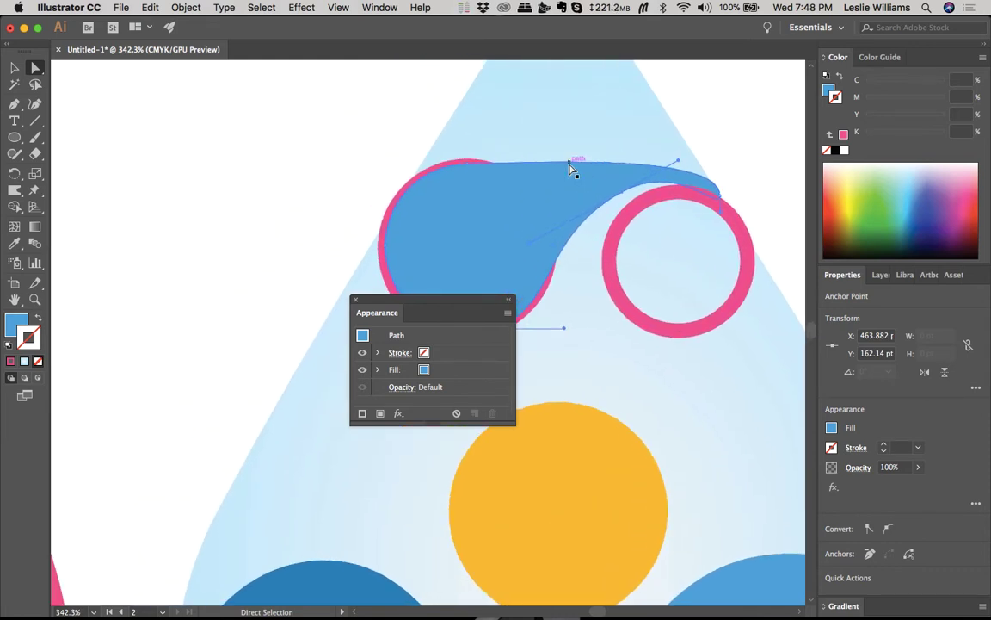
pyautogui.scroll(-3, 572, 171)
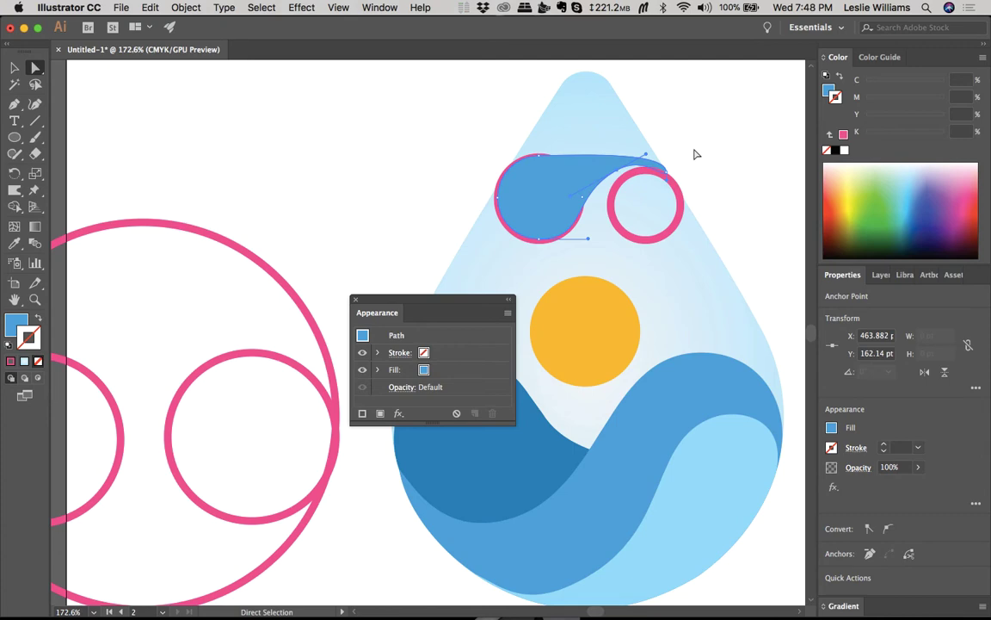
pyautogui.scroll(-3, 544, 241)
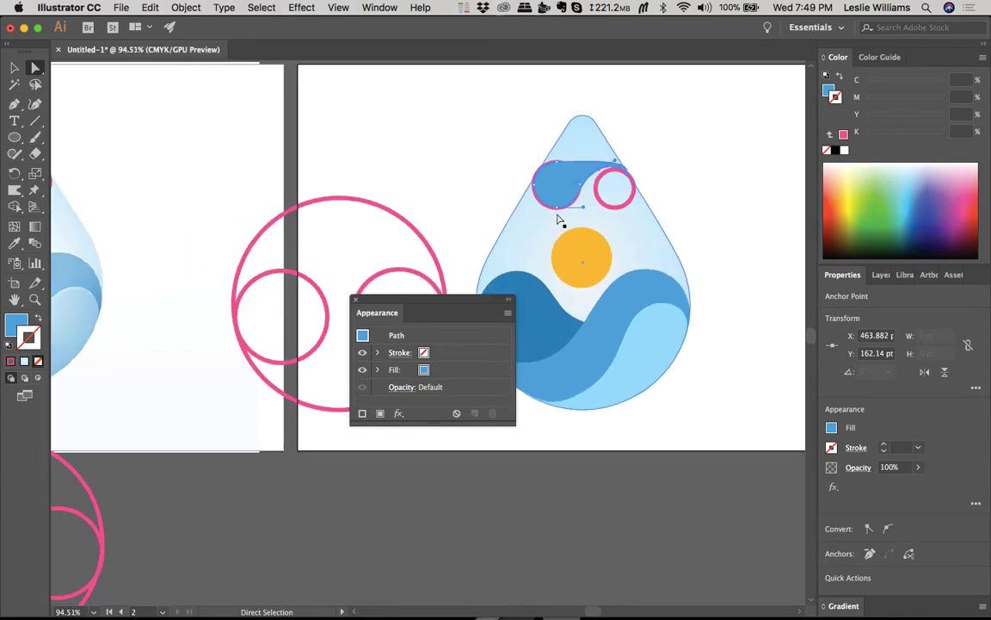
pyautogui.hscroll(-5, 557, 221)
pyautogui.hscroll(3, 557, 221)
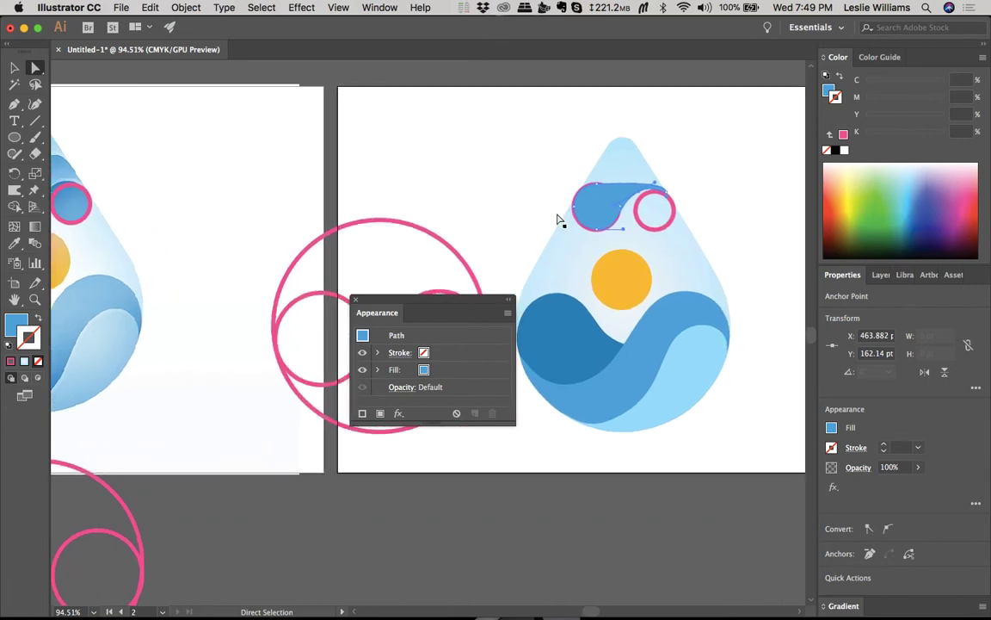
pyautogui.hscroll(-3, 557, 221)
pyautogui.scroll(-1, 558, 221)
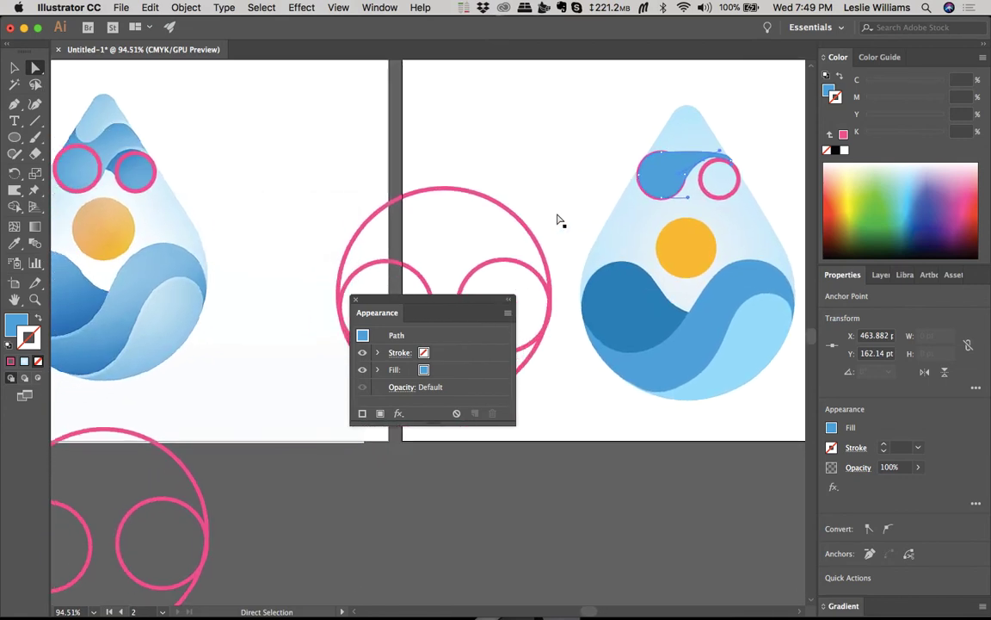
pyautogui.hscroll(3, 558, 221)
pyautogui.scroll(1, 558, 221)
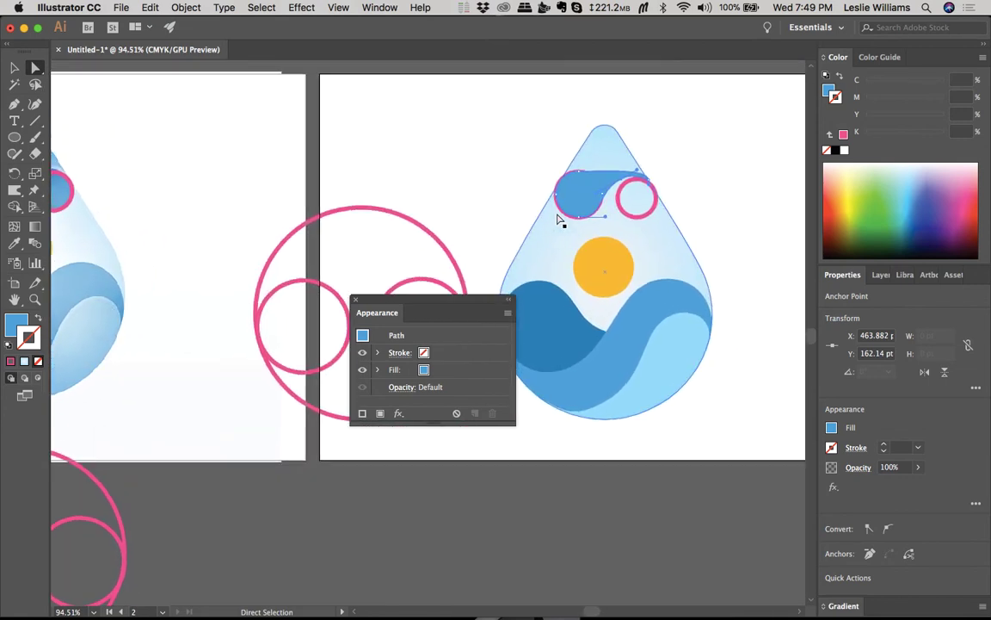
pyautogui.scroll(4, 602, 178)
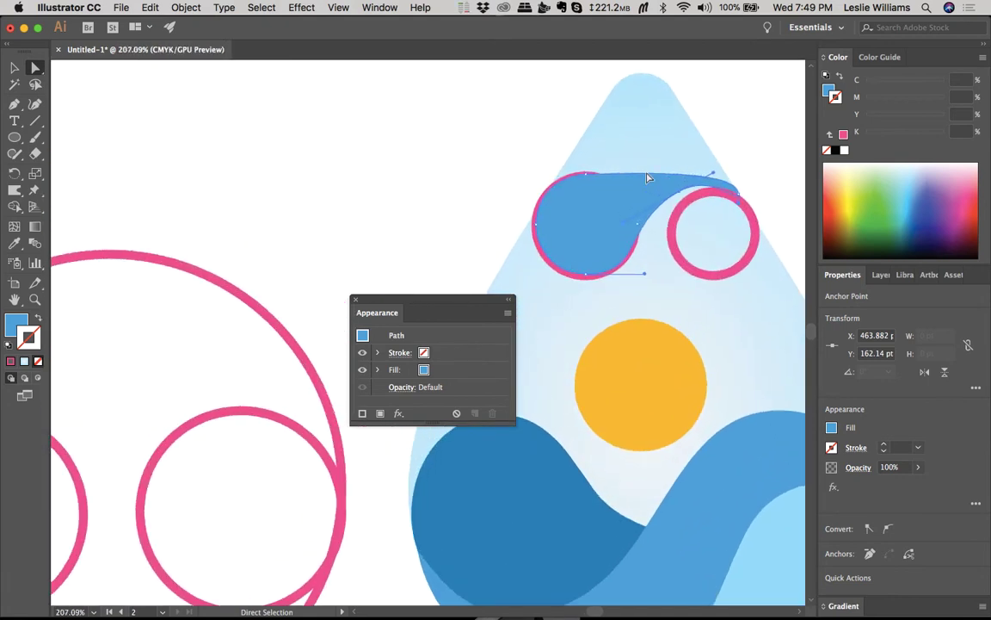
# Step: Raise the curl's top anchor into a rounded peak and smooth its left edge with a new anchor
pyautogui.moveTo(614, 179); pyautogui.dragTo(641, 86)
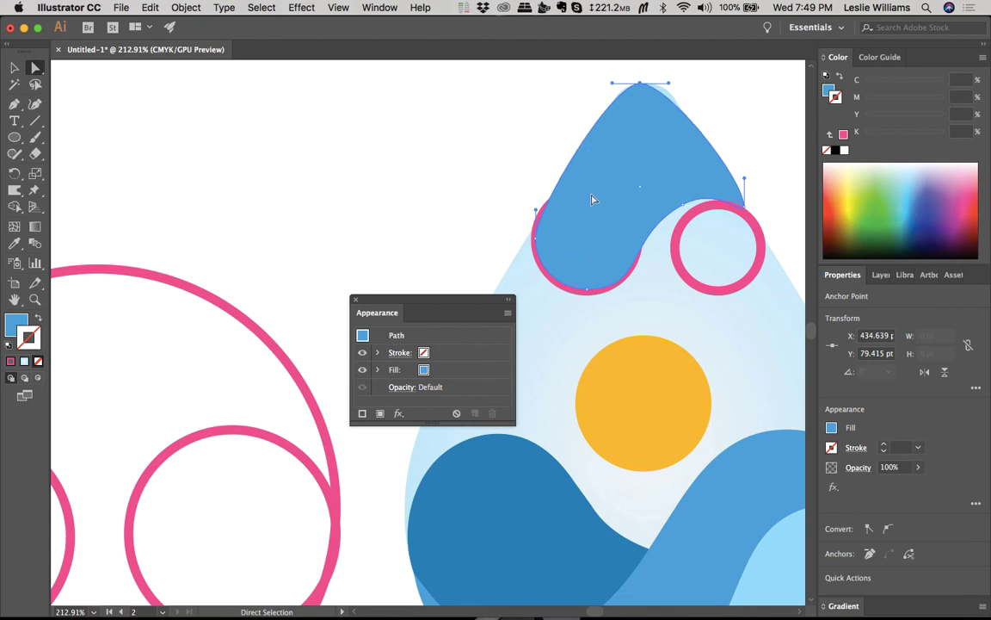
pyautogui.moveTo(671, 85); pyautogui.dragTo(697, 81)
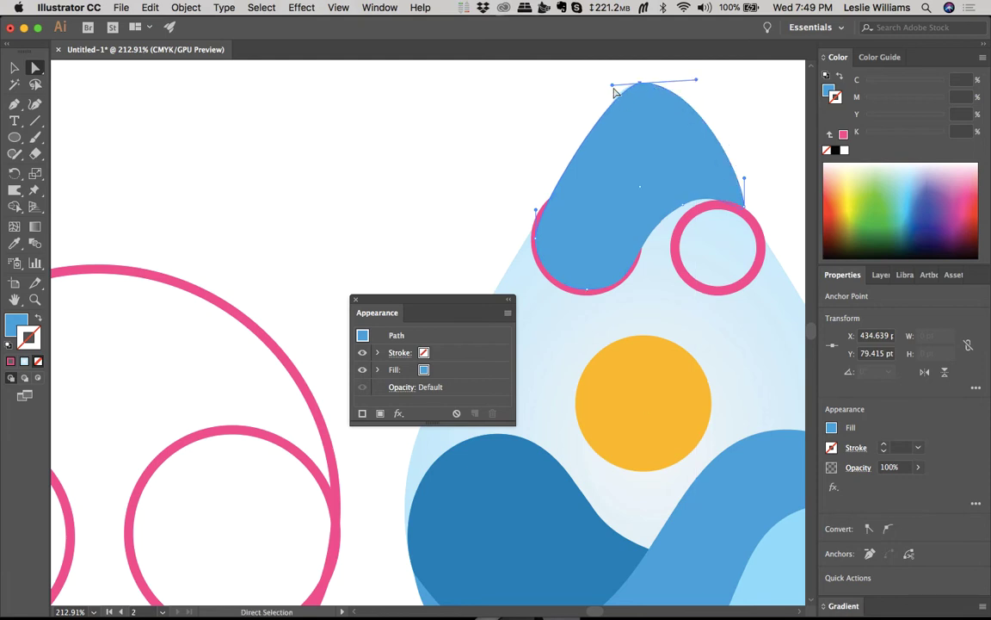
pyautogui.moveTo(610, 88)
pyautogui.mouseDown()
pyautogui.moveTo(545, 77)
pyautogui.moveTo(606, 84)
pyautogui.mouseUp()
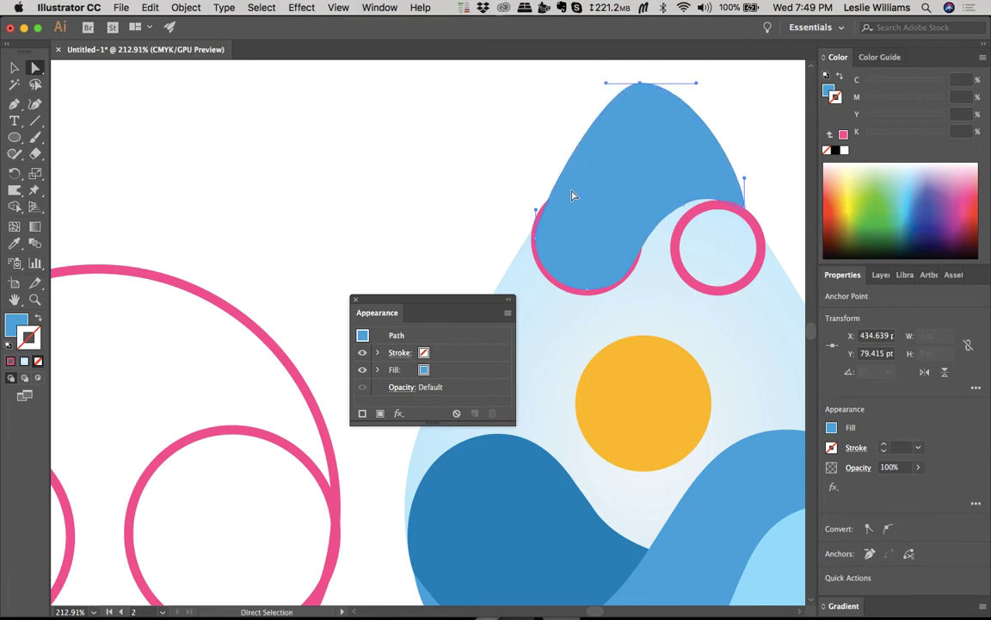
pyautogui.press('p')
pyautogui.click(581, 143)
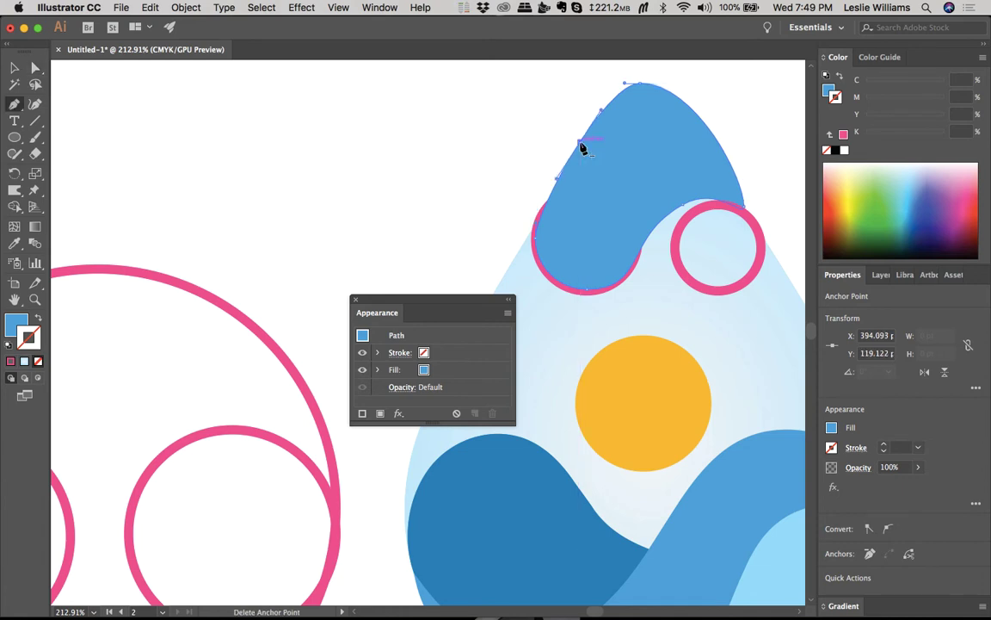
pyautogui.press('a')
pyautogui.moveTo(583, 148); pyautogui.dragTo(586, 149)
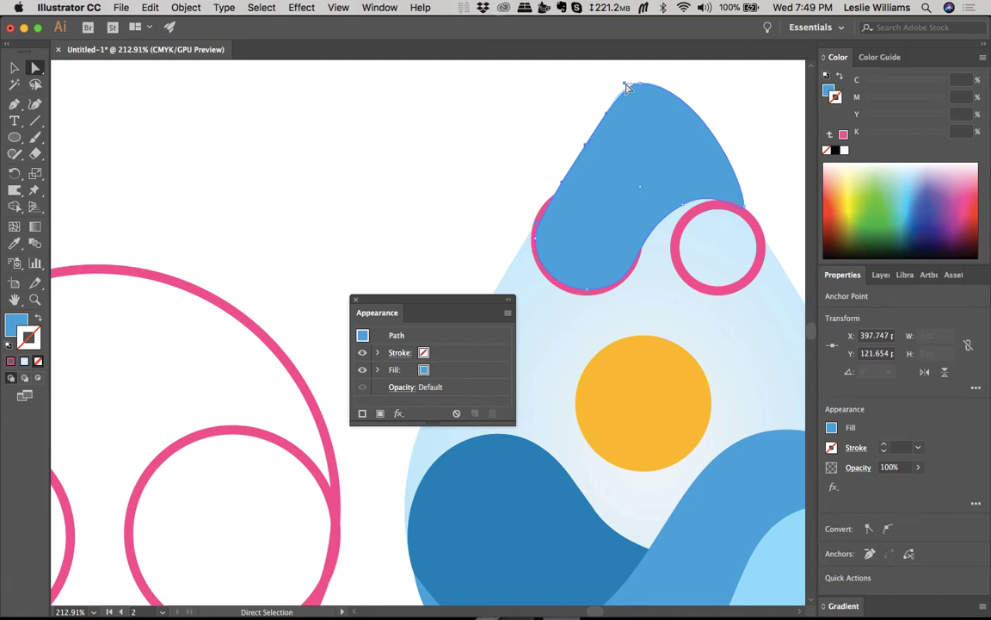
pyautogui.moveTo(626, 86); pyautogui.dragTo(619, 83)
# Step: Reshape the peak's right side so it slopes down onto the right pink circle
pyautogui.click(538, 226)
pyautogui.click(731, 170)
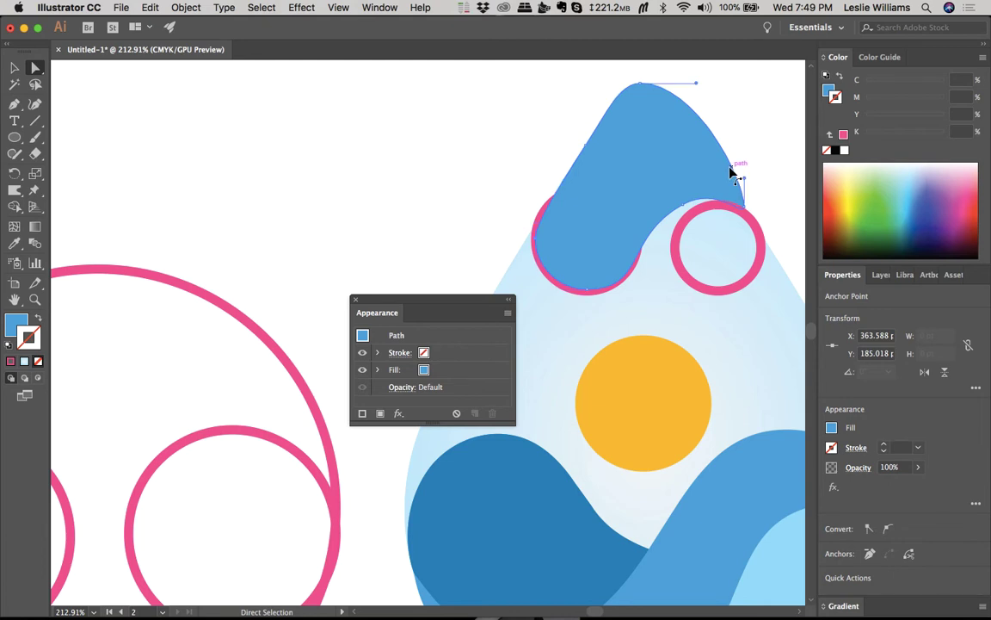
pyautogui.click(747, 217)
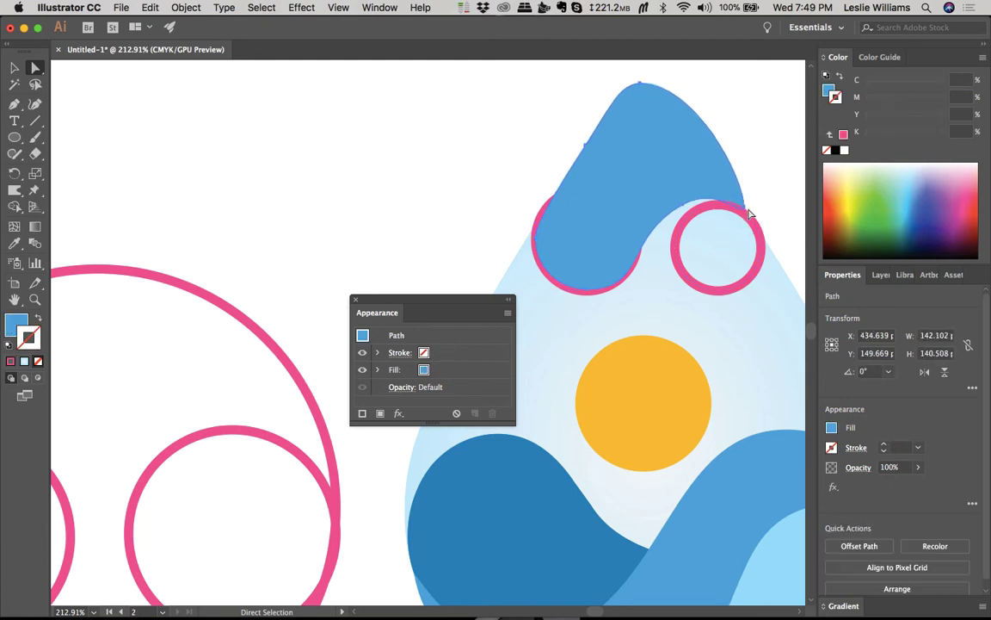
pyautogui.click(747, 212)
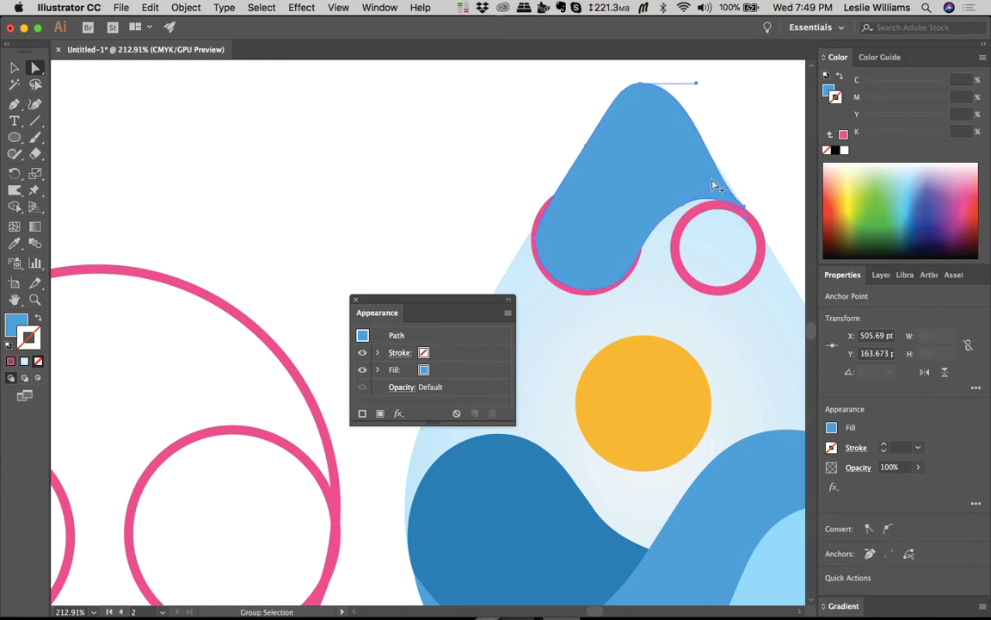
pyautogui.moveTo(711, 182); pyautogui.dragTo(718, 184)
pyautogui.moveTo(698, 86)
pyautogui.mouseDown()
pyautogui.moveTo(671, 89)
pyautogui.moveTo(686, 90)
pyautogui.mouseUp()
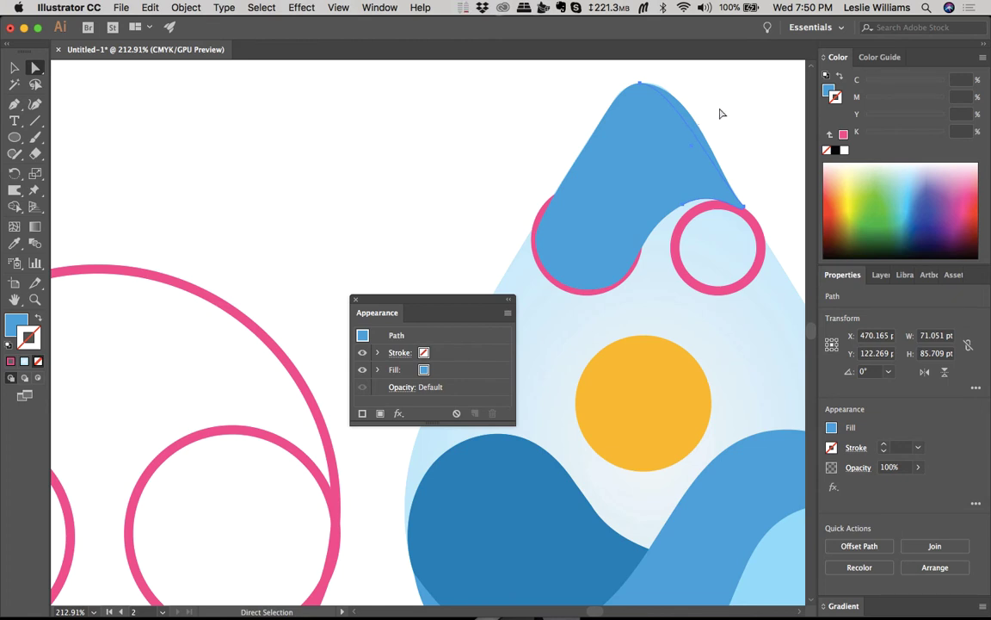
pyautogui.click(725, 109)
pyautogui.click(635, 159)
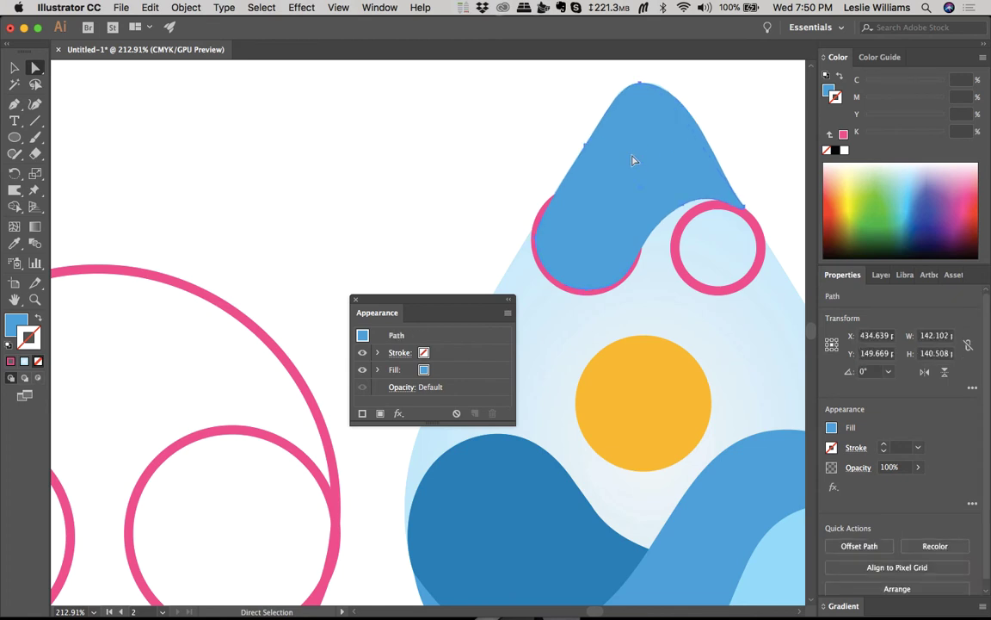
pyautogui.click(674, 104)
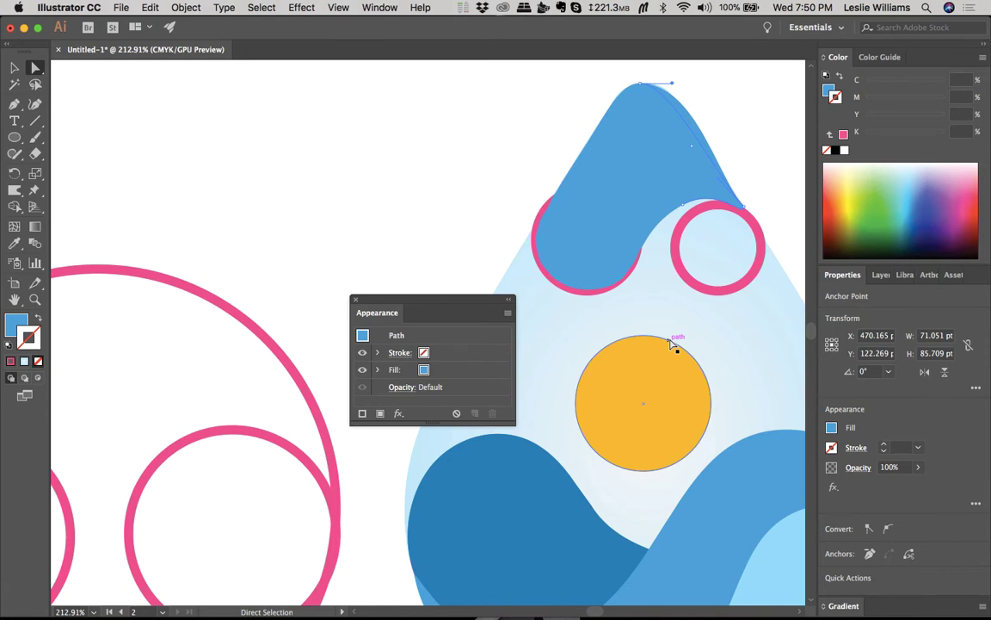
# Step: Move the stray copied piece off the drop and delete it
pyautogui.press('v')
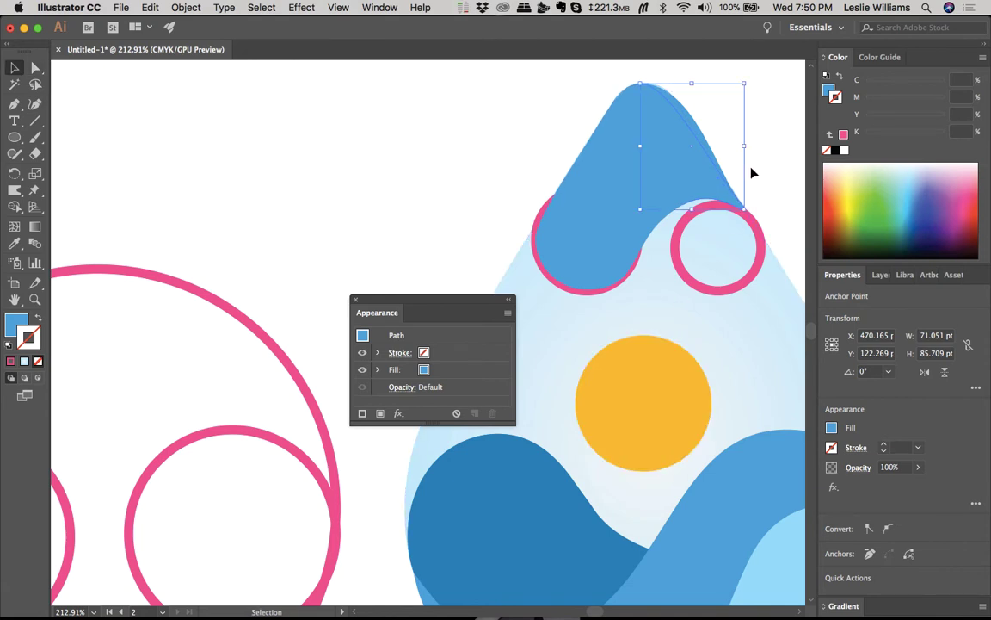
pyautogui.moveTo(703, 153); pyautogui.dragTo(785, 124)
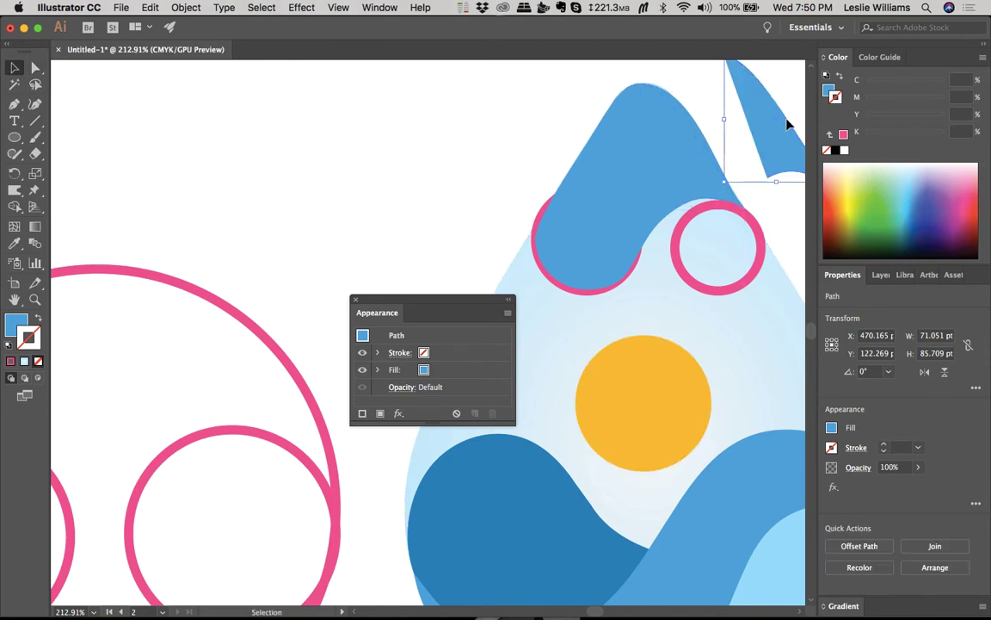
pyautogui.hscroll(5, 714, 142)
pyautogui.moveTo(677, 165); pyautogui.dragTo(722, 183)
pyautogui.press('Delete')
pyautogui.scroll(-1, 586, 143)
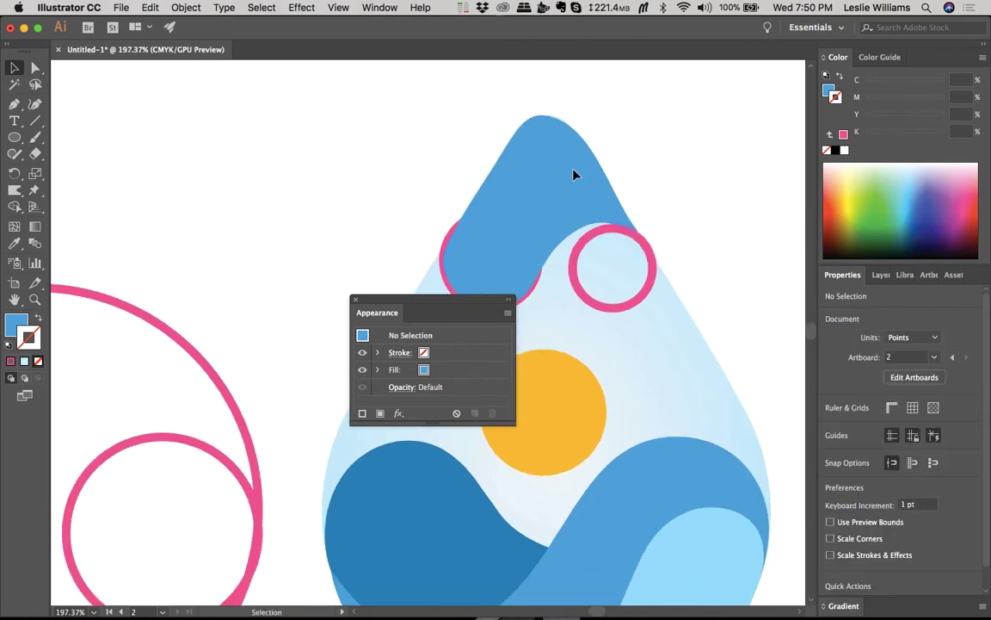
# Step: Round out the blue peak's top by adjusting its top anchor's handles
pyautogui.click(575, 174)
pyautogui.press('a')
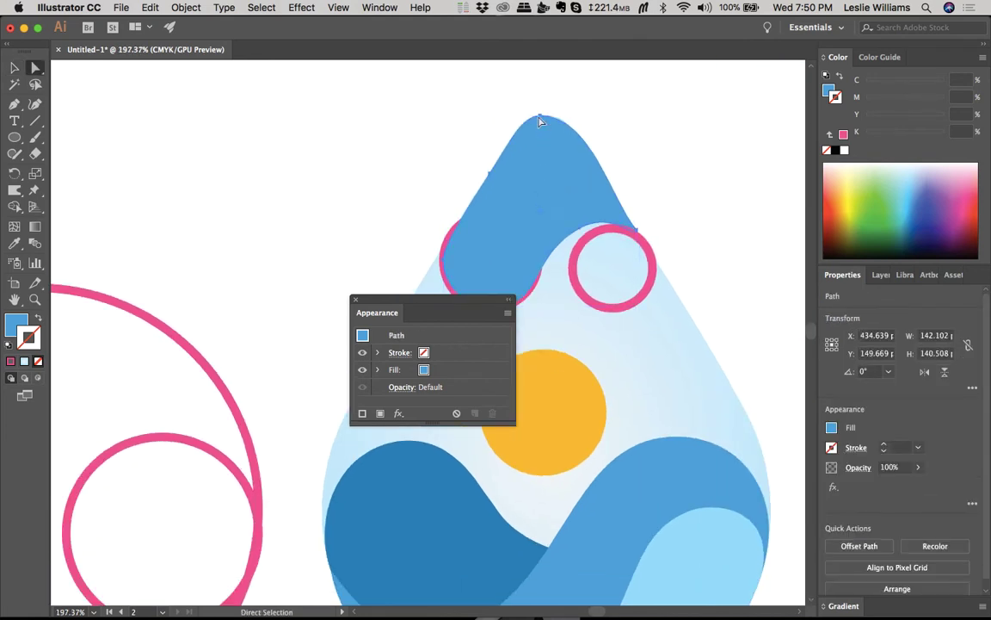
pyautogui.click(541, 116)
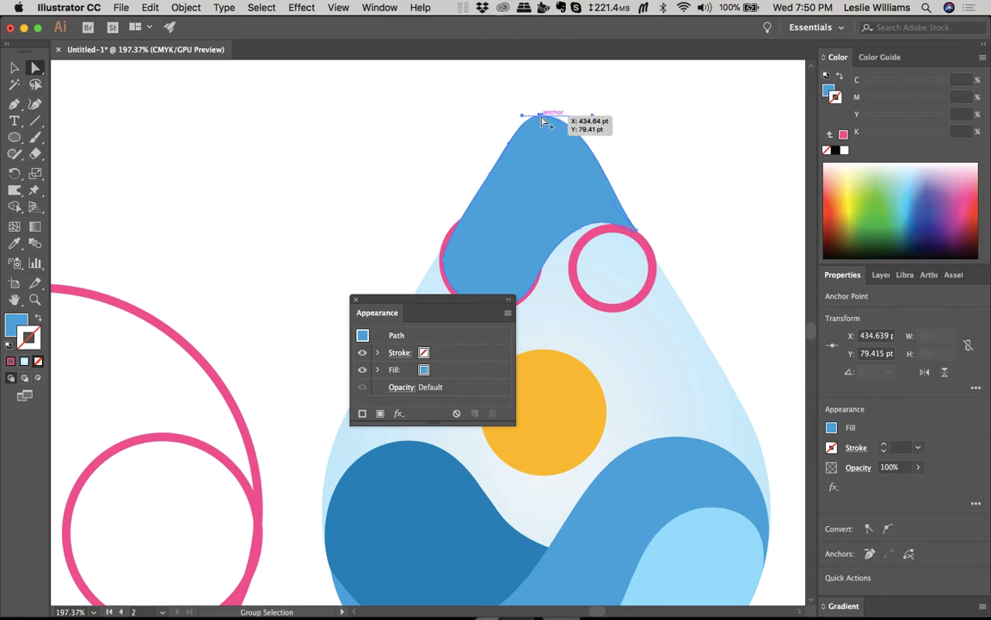
pyautogui.press('alt')
pyautogui.keyDown('alt'); pyautogui.click(577, 123); pyautogui.keyUp('alt')
pyautogui.keyDown('alt'); pyautogui.click(542, 143); pyautogui.keyUp('alt')
pyautogui.keyDown('alt'); pyautogui.click(541, 115); pyautogui.keyUp('alt')
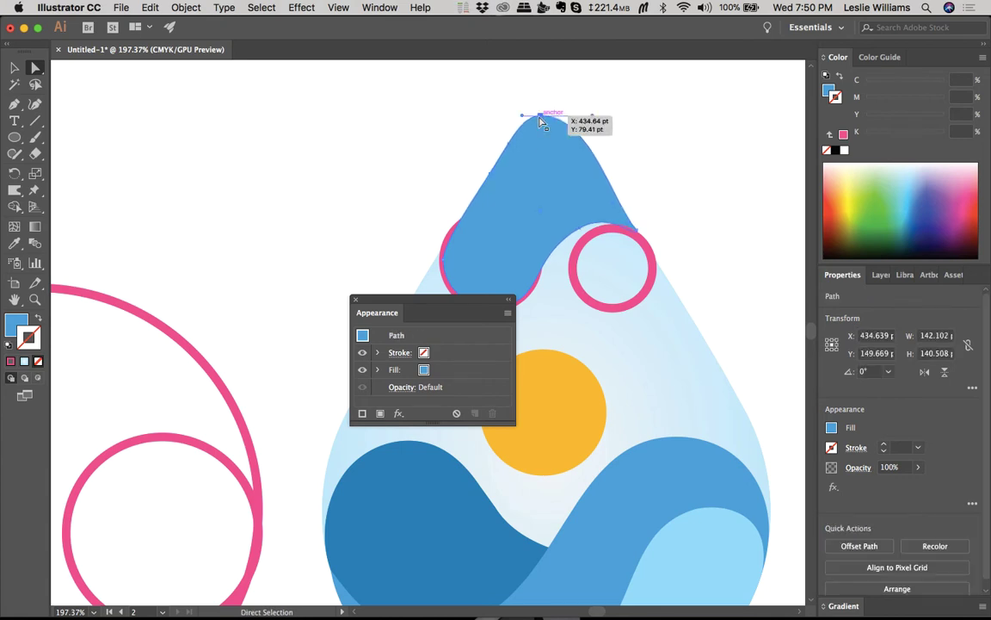
pyautogui.moveTo(595, 117); pyautogui.dragTo(575, 124)
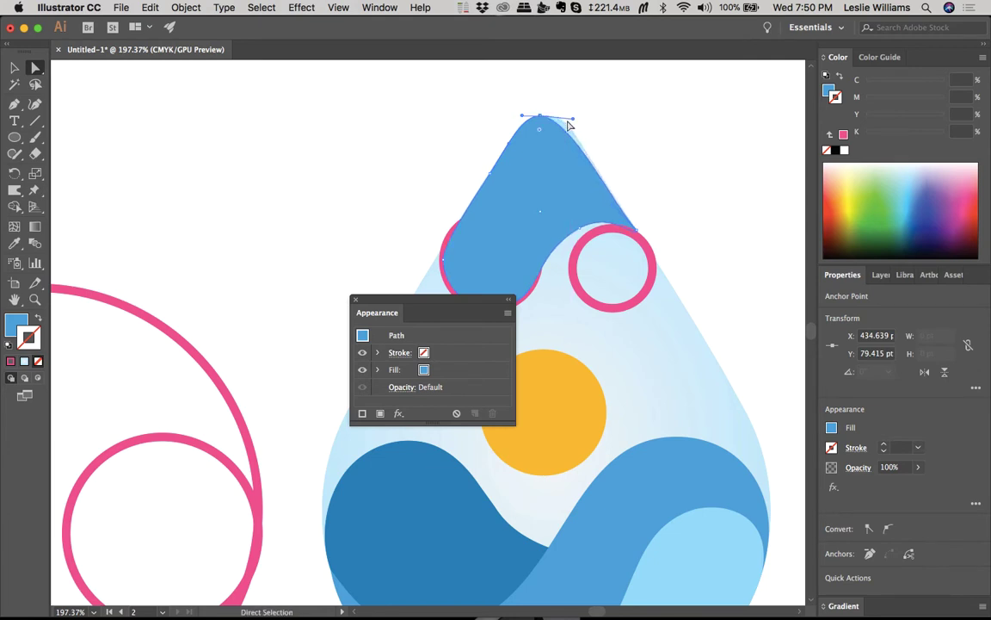
pyautogui.scroll(3, 575, 125)
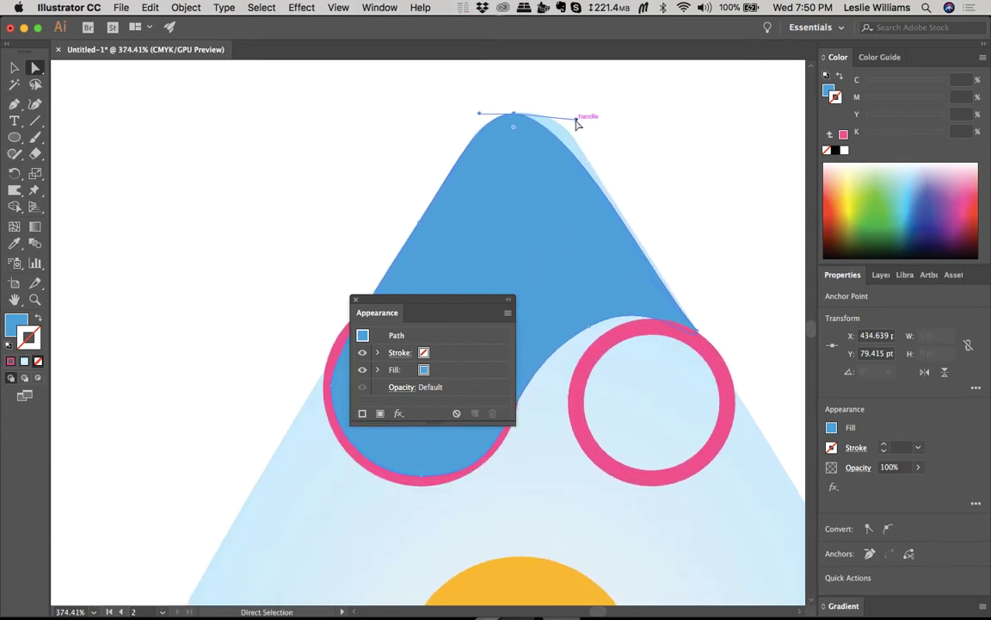
pyautogui.moveTo(575, 121); pyautogui.dragTo(616, 110)
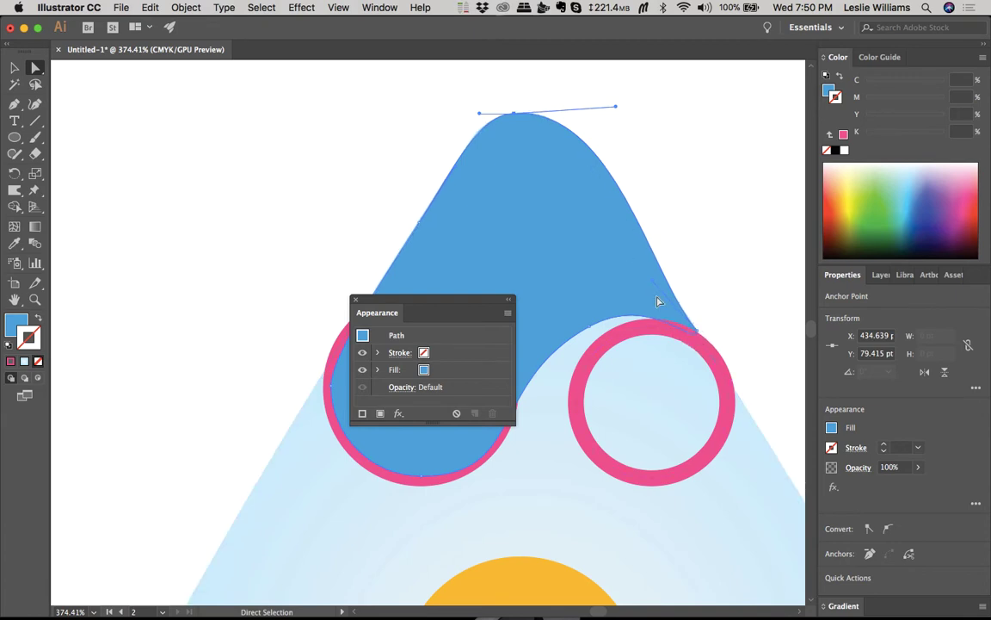
# Step: Add an anchor on the peak's right edge and reshape the upper-right curve
pyautogui.press('p')
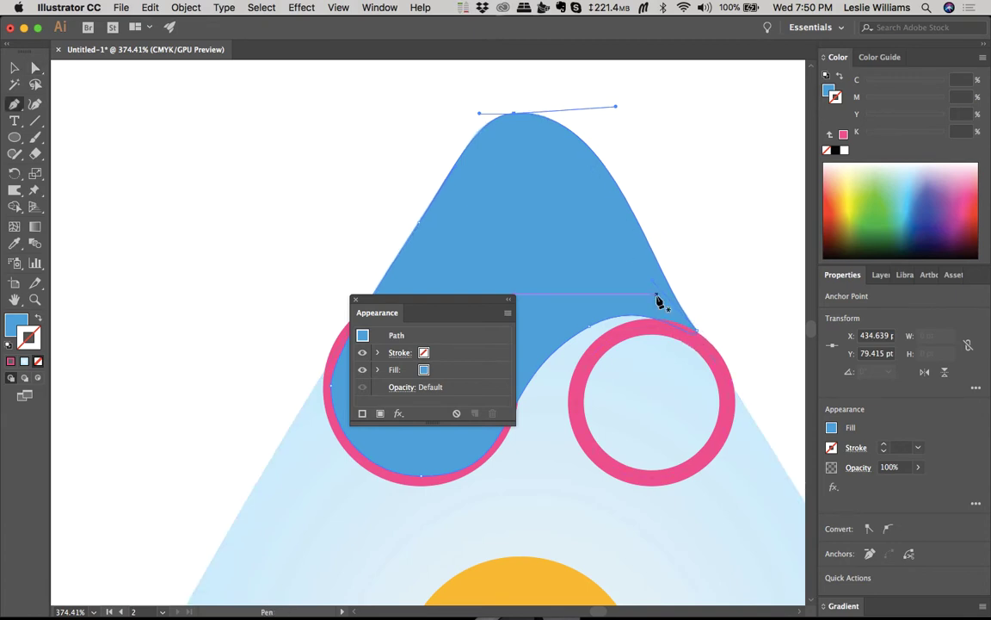
pyautogui.click(635, 221)
pyautogui.press('a')
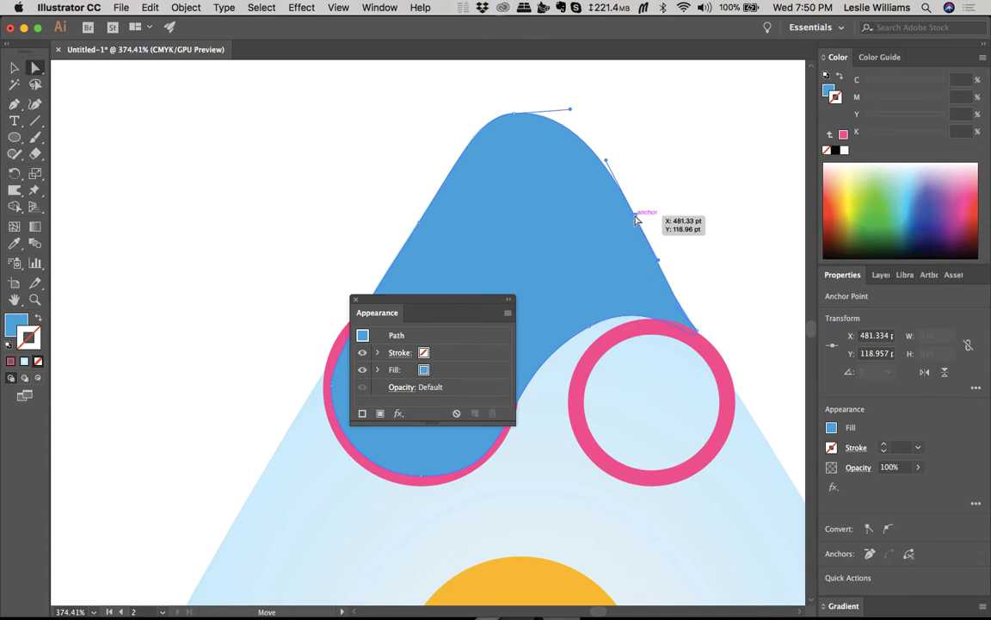
pyautogui.moveTo(635, 221); pyautogui.dragTo(629, 221)
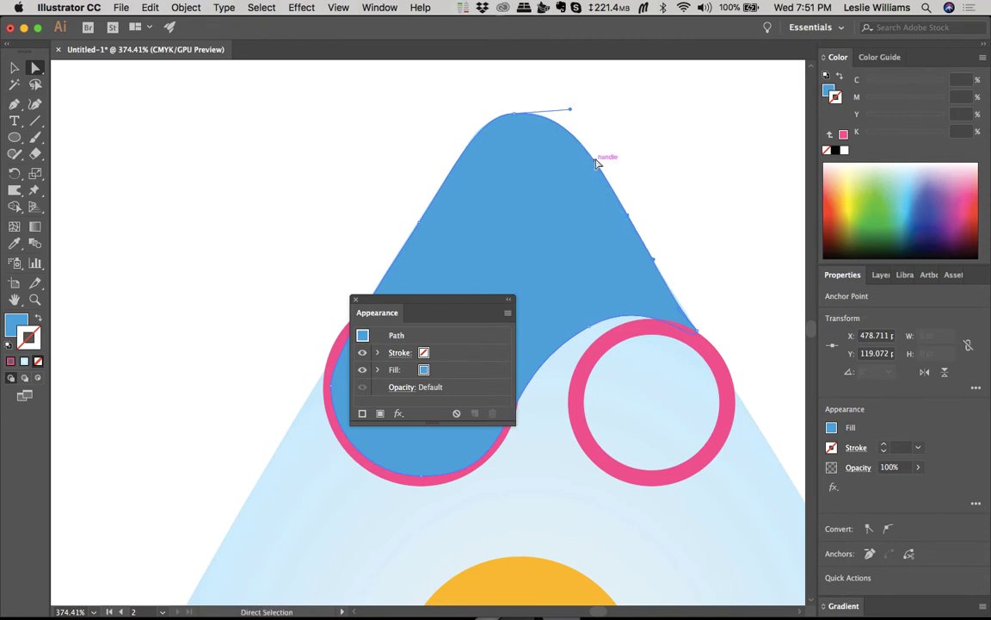
pyautogui.moveTo(597, 161); pyautogui.dragTo(592, 165)
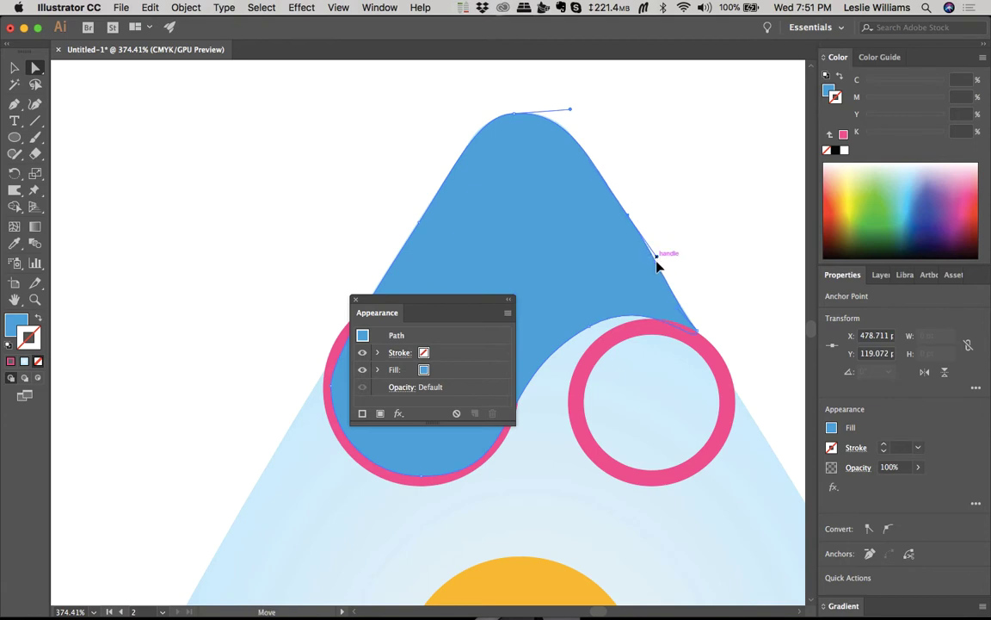
pyautogui.moveTo(657, 258); pyautogui.dragTo(668, 280)
# Step: Smooth the peak's right edge down to its lower-right tip at the right pink circle
pyautogui.scroll(5, 697, 329)
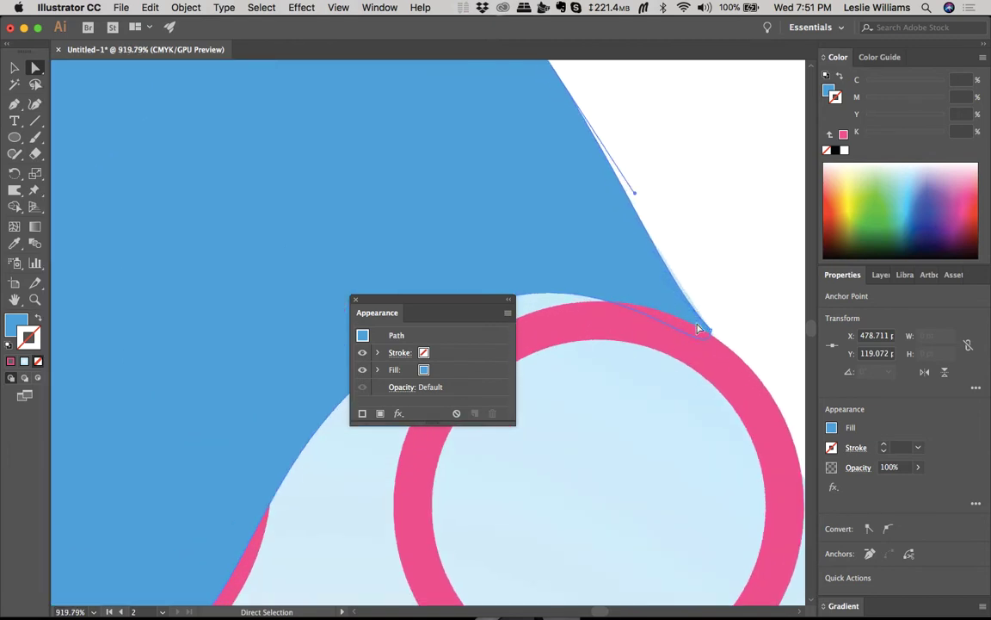
pyautogui.click(711, 334)
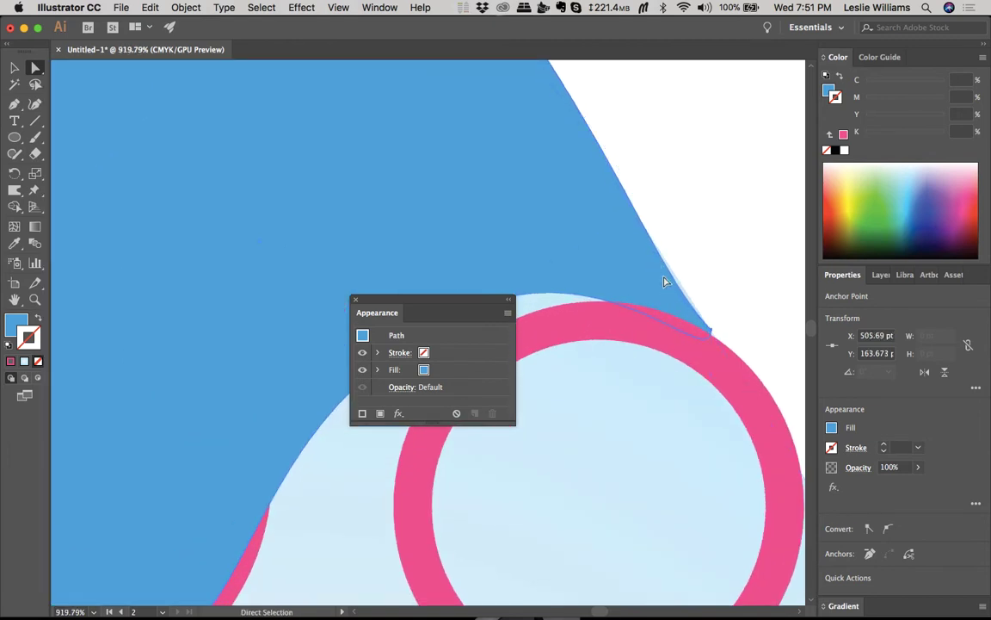
pyautogui.click(663, 282)
pyautogui.click(714, 334)
pyautogui.moveTo(662, 279); pyautogui.dragTo(674, 268)
pyautogui.scroll(-3, 675, 259)
pyautogui.scroll(-1, 674, 259)
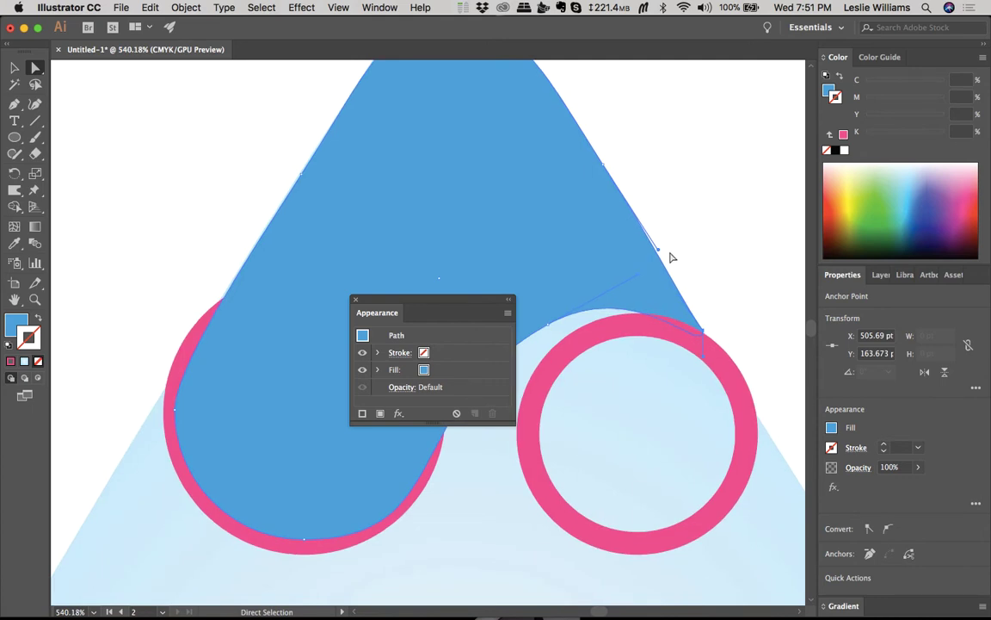
pyautogui.click(604, 182)
pyautogui.moveTo(658, 255); pyautogui.dragTo(657, 256)
pyautogui.click(705, 257)
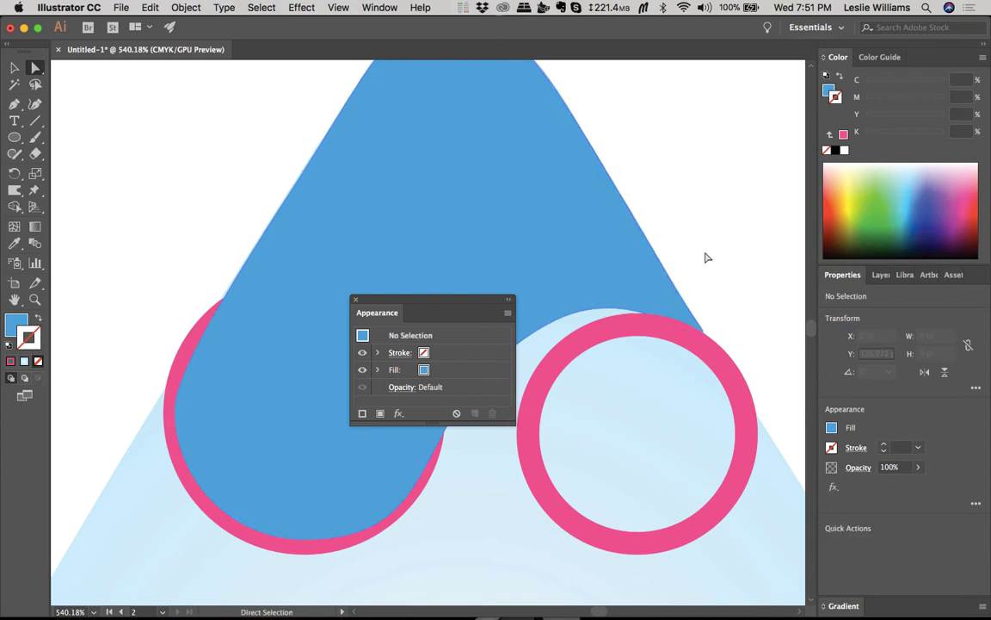
pyautogui.scroll(-3, 733, 276)
# Step: Move both pink circles off the working drop to the right
pyautogui.scroll(-2, 732, 285)
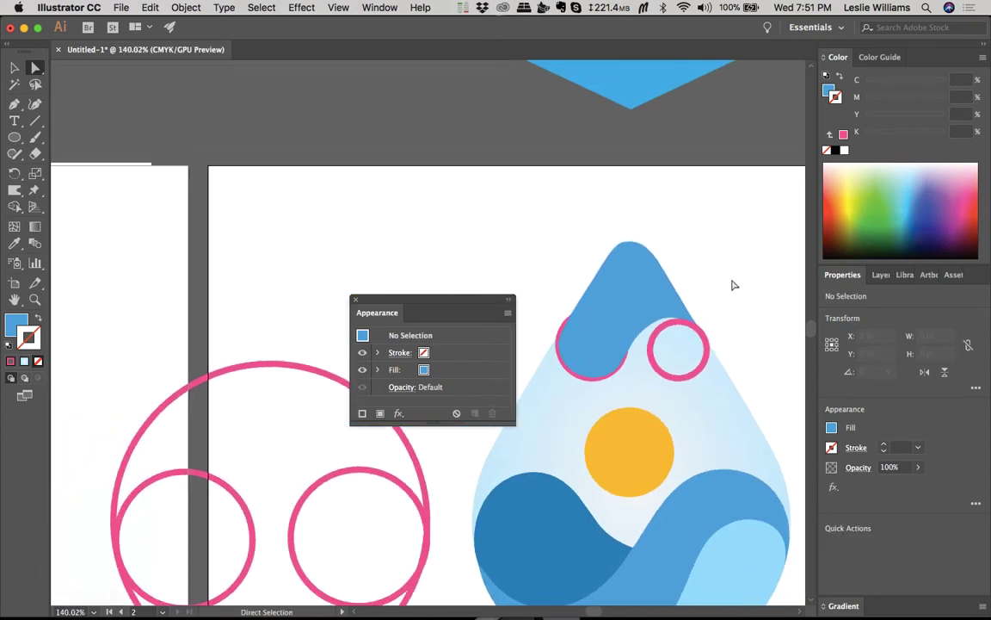
pyautogui.press('v')
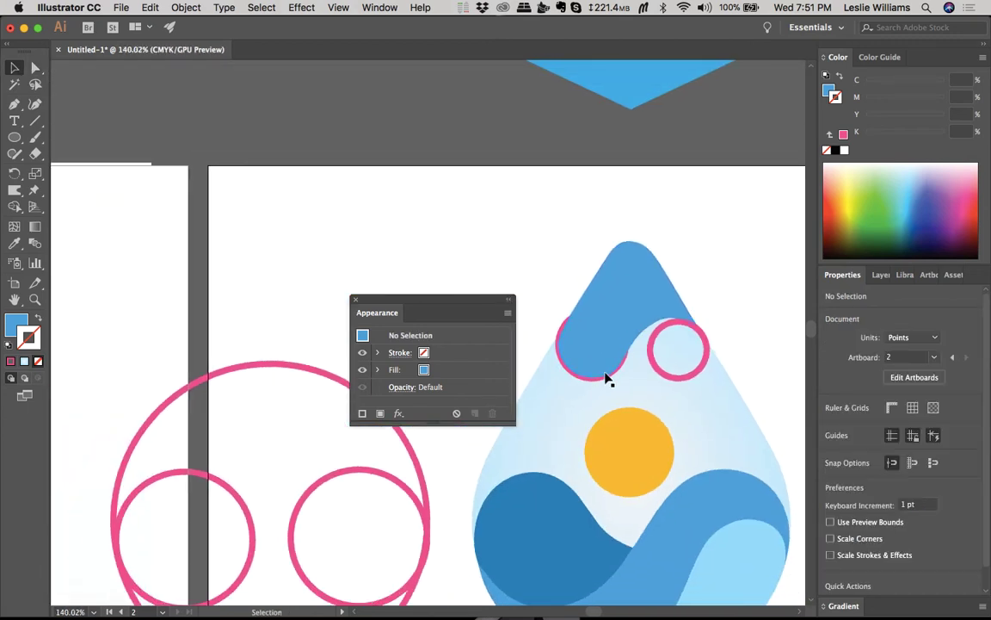
pyautogui.click(603, 383)
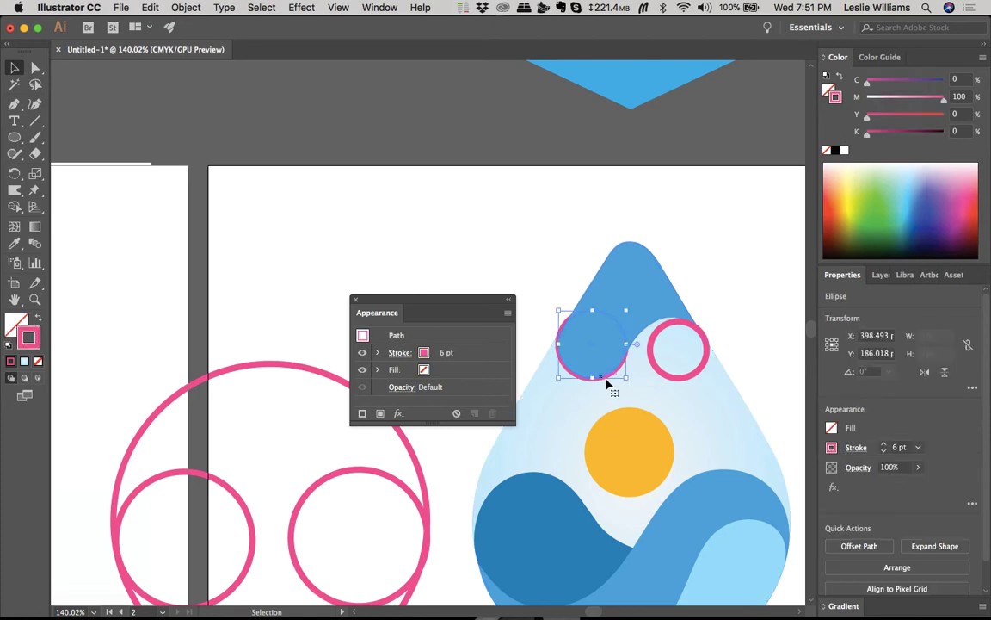
pyautogui.keyDown('shift'); pyautogui.click(664, 333); pyautogui.keyUp('shift')
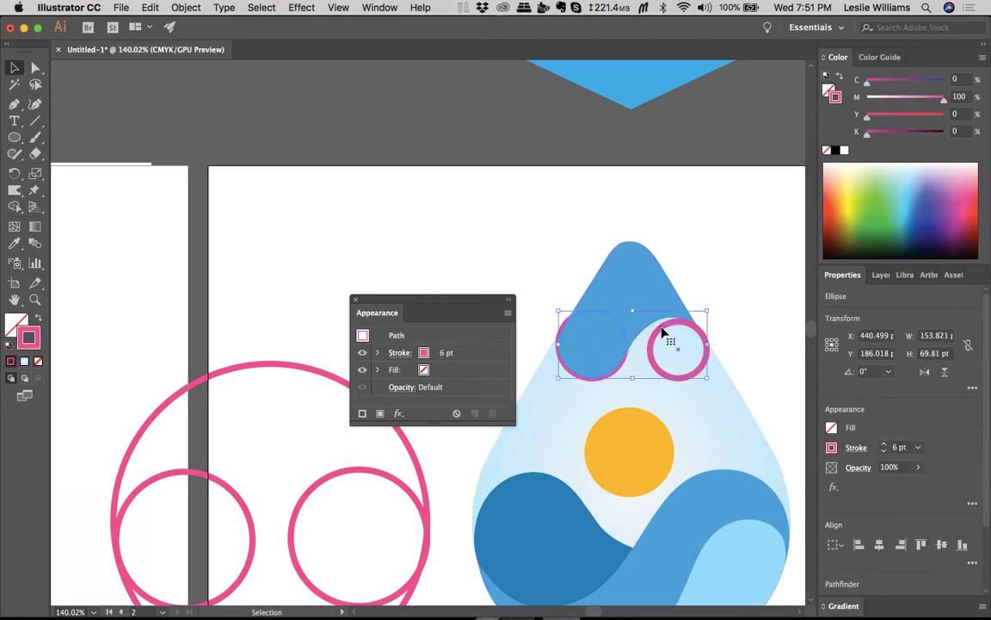
pyautogui.scroll(-3, 662, 332)
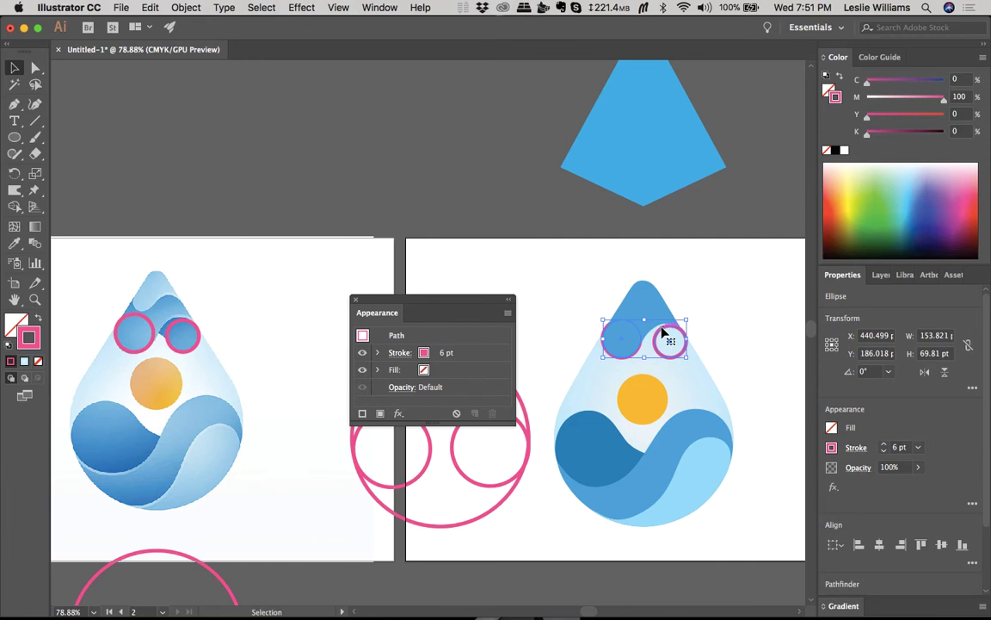
pyautogui.moveTo(680, 327); pyautogui.dragTo(761, 316)
pyautogui.click(708, 284)
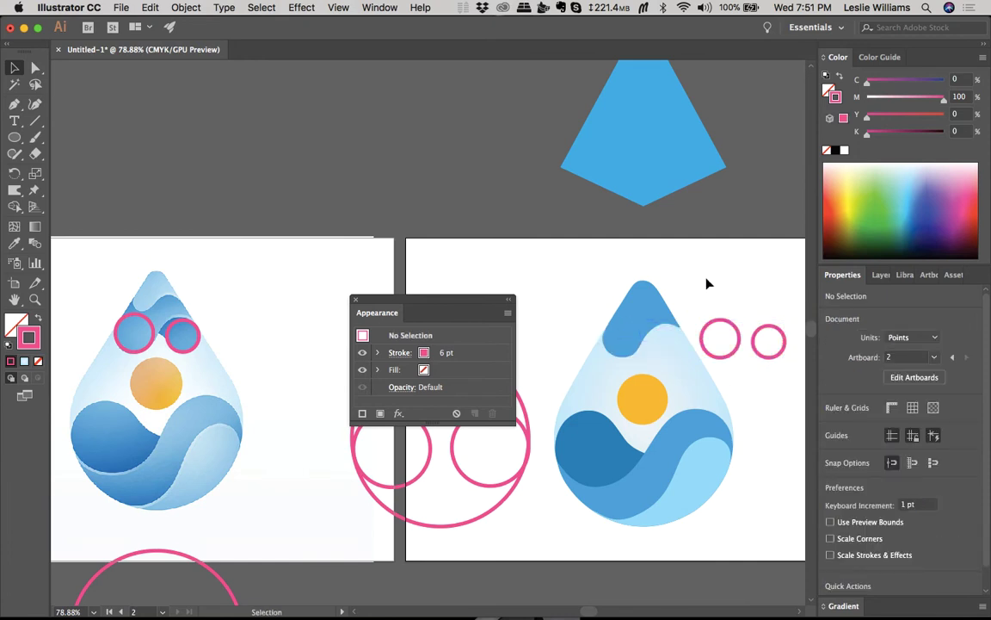
# Step: Move the reference drop's two pink circles off to the right as well
pyautogui.click(169, 324)
pyautogui.keyDown('shift'); pyautogui.click(149, 338); pyautogui.keyUp('shift')
pyautogui.moveTo(149, 338); pyautogui.dragTo(246, 323)
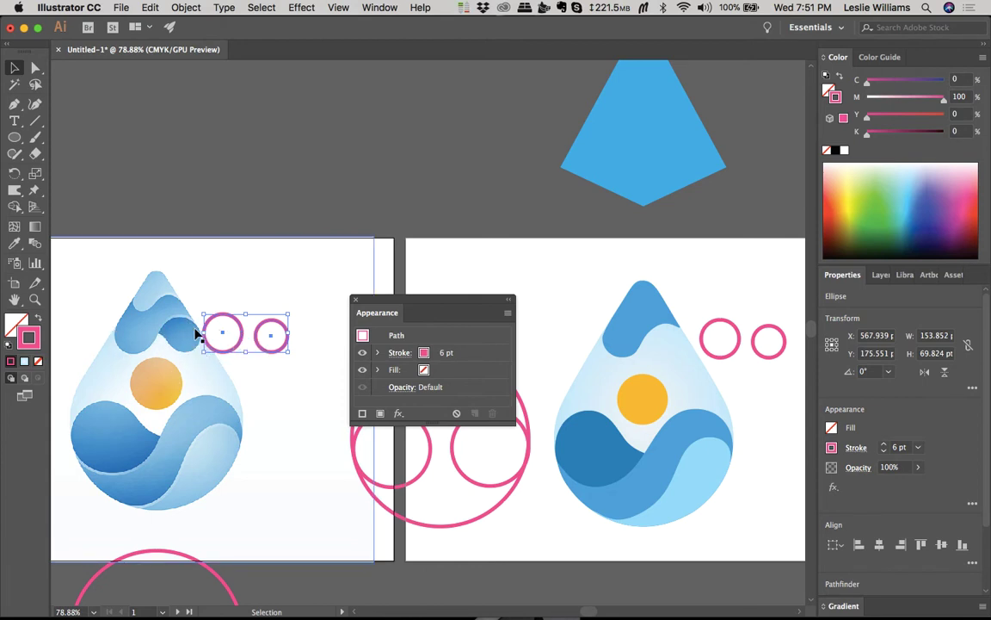
pyautogui.scroll(5, 680, 330)
pyautogui.click(685, 328)
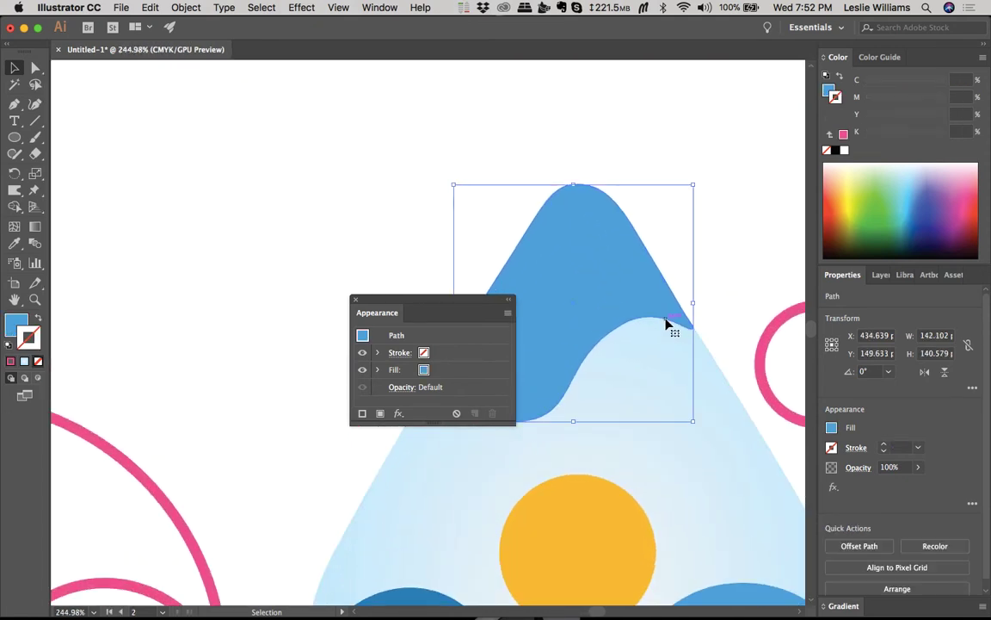
# Step: Pull the peak's lower-right tip down-right onto the wave and slightly round its corner
pyautogui.press('a')
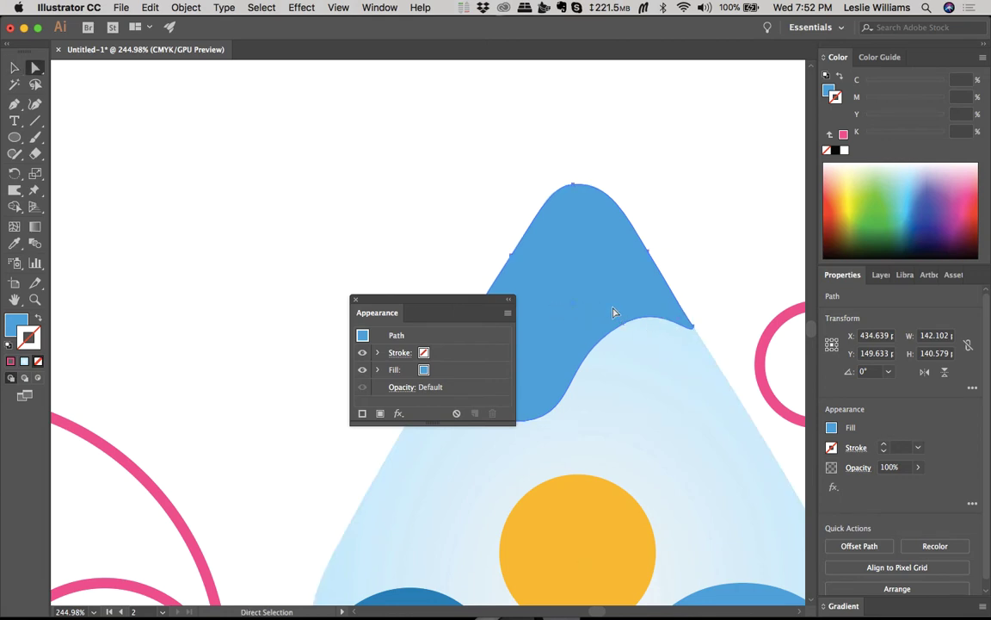
pyautogui.click(695, 330)
pyautogui.scroll(4, 695, 330)
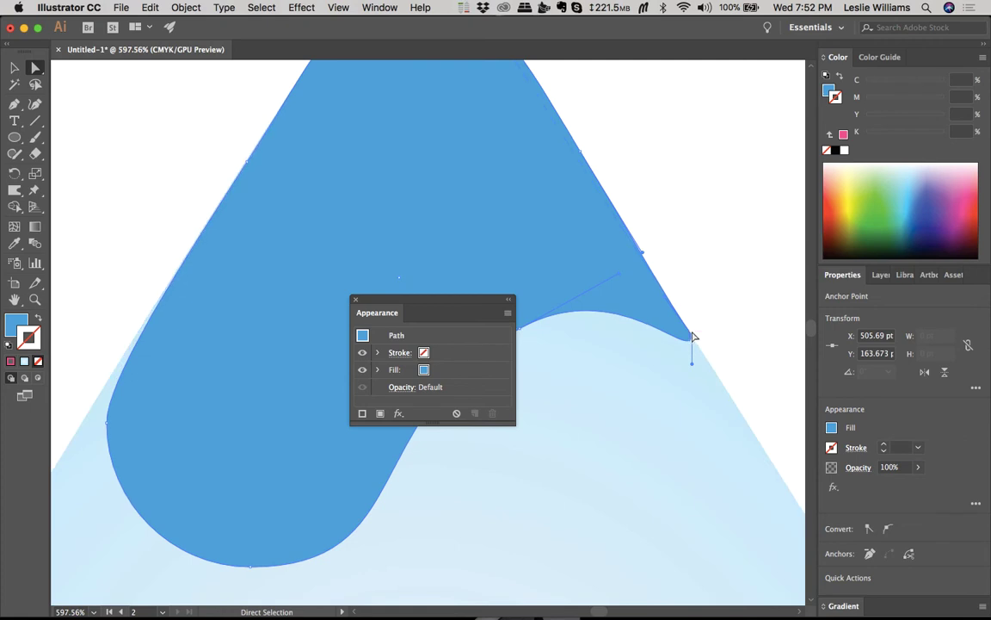
pyautogui.moveTo(694, 336); pyautogui.dragTo(711, 368)
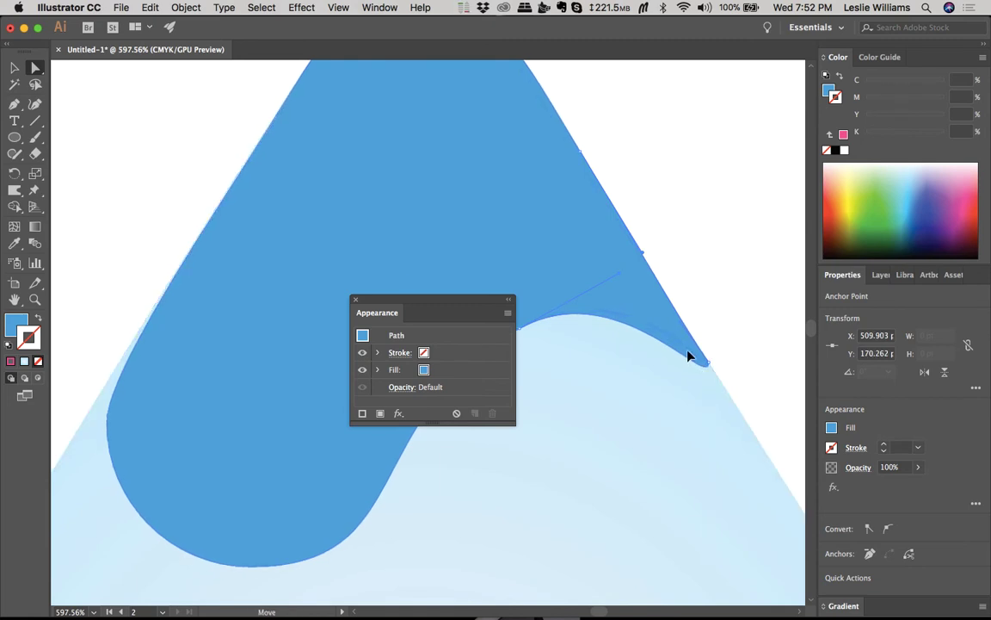
pyautogui.moveTo(683, 353); pyautogui.dragTo(685, 353)
pyautogui.scroll(-5, 685, 353)
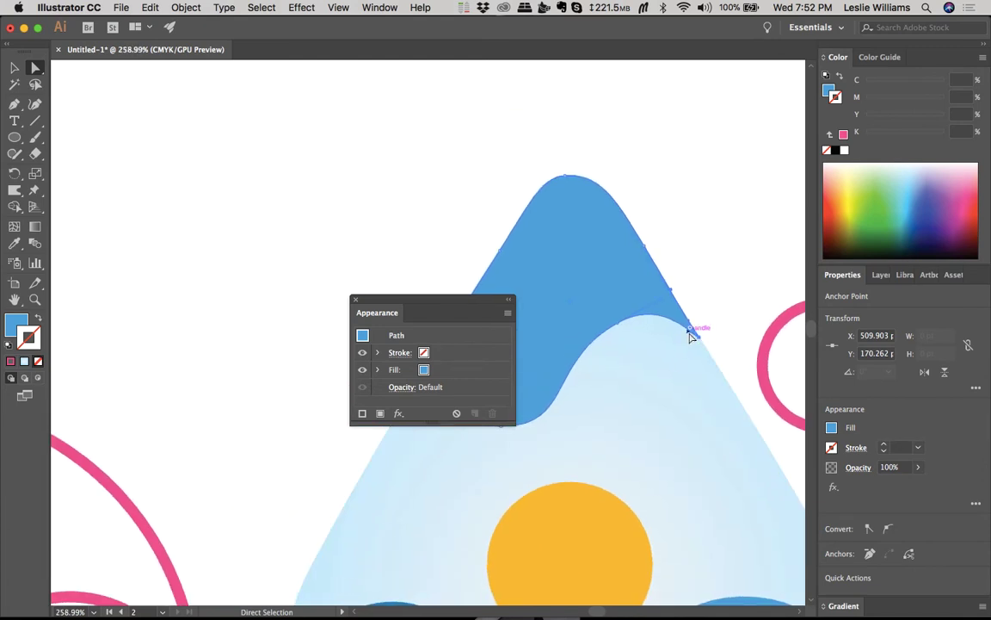
pyautogui.moveTo(689, 337); pyautogui.dragTo(708, 319)
pyautogui.scroll(1, 707, 319)
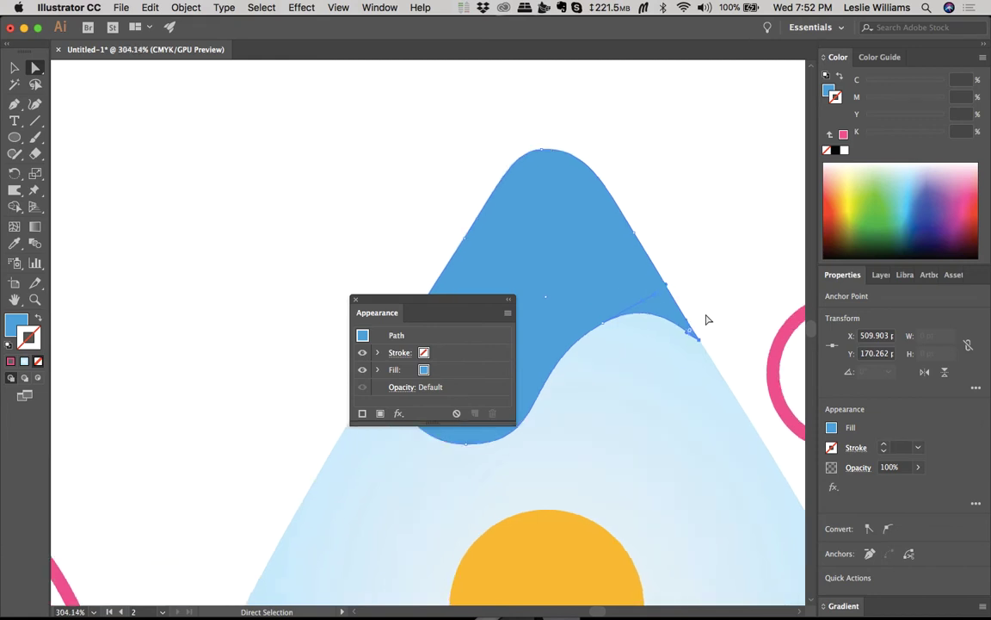
pyautogui.scroll(2, 707, 320)
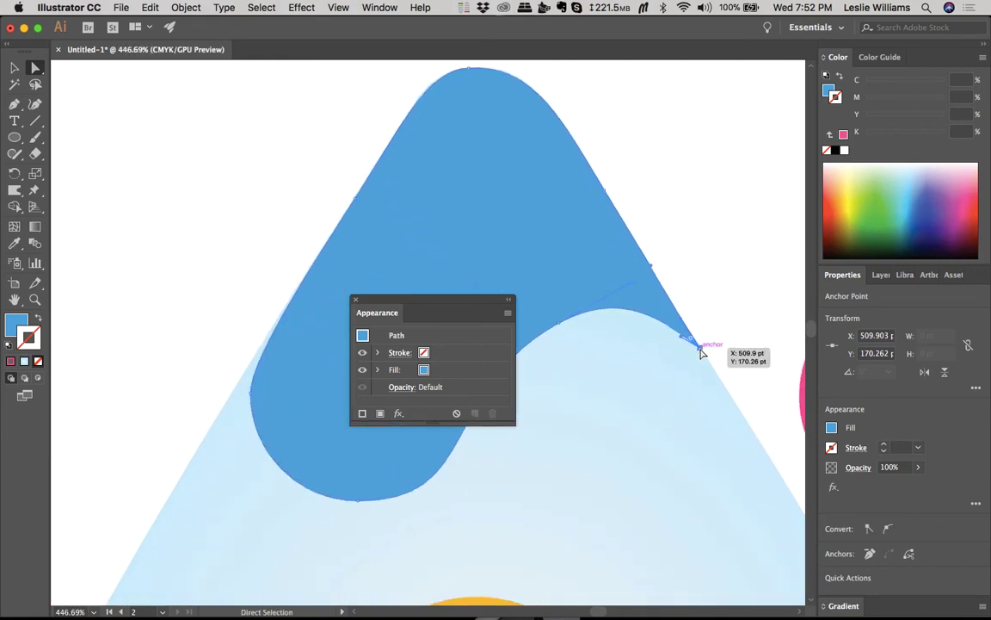
pyautogui.moveTo(701, 348)
pyautogui.mouseDown()
pyautogui.moveTo(712, 363)
pyautogui.moveTo(699, 356)
pyautogui.mouseUp()
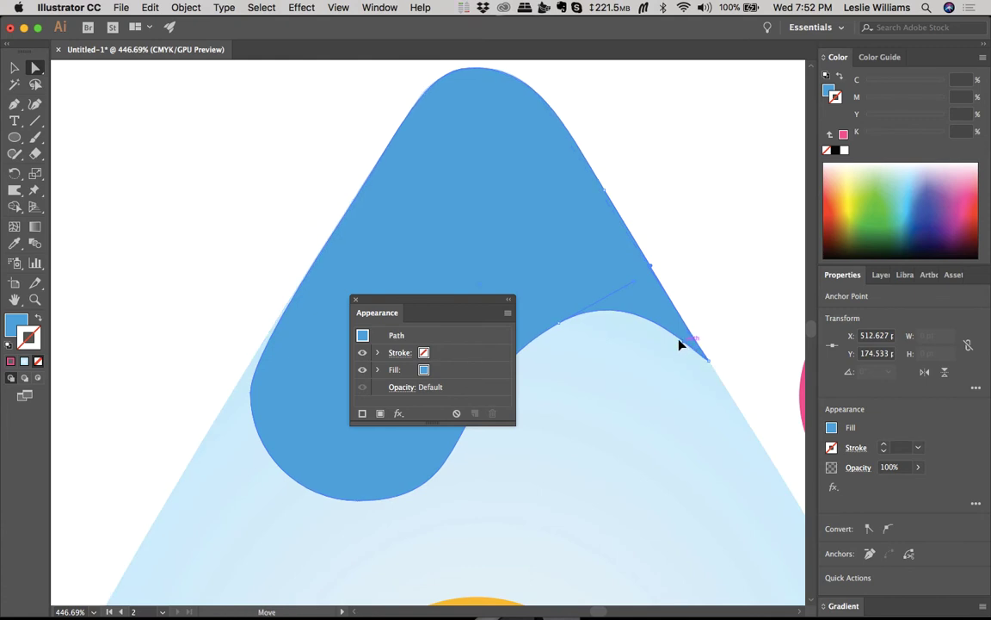
pyautogui.click(725, 269)
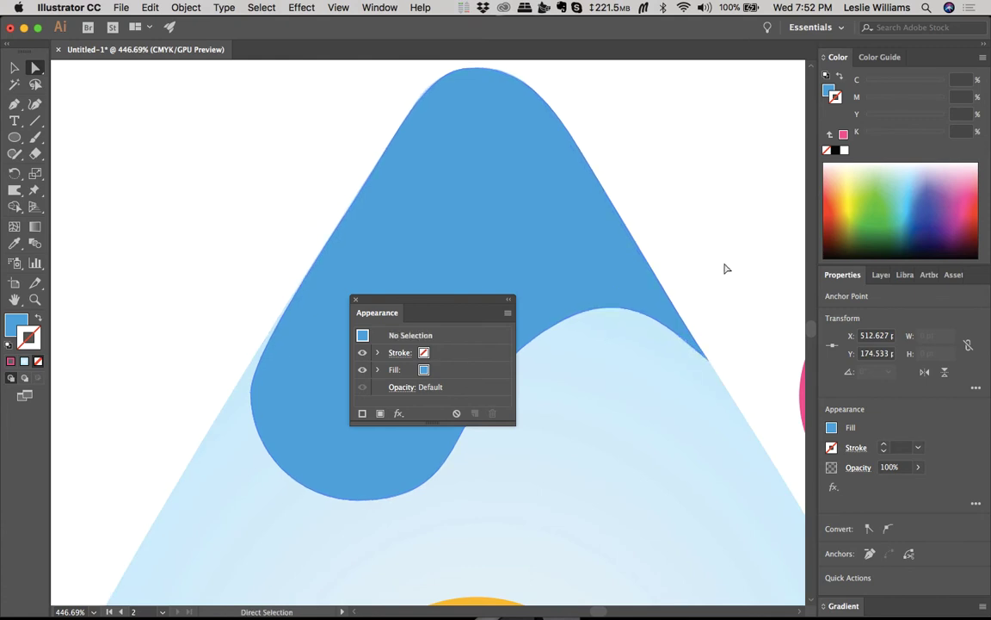
pyautogui.scroll(-10, 726, 270)
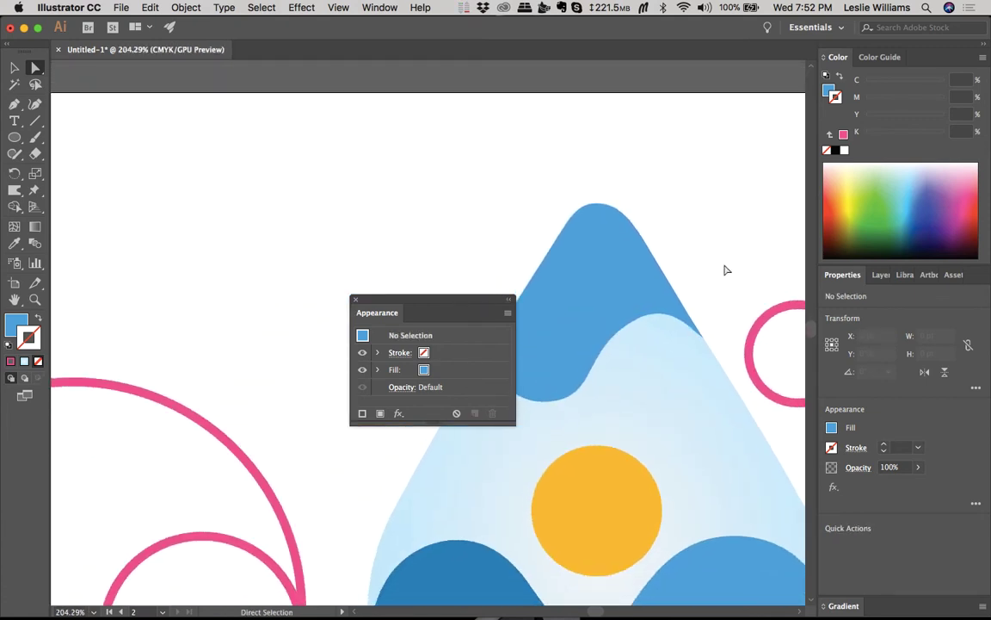
pyautogui.scroll(-4, 725, 270)
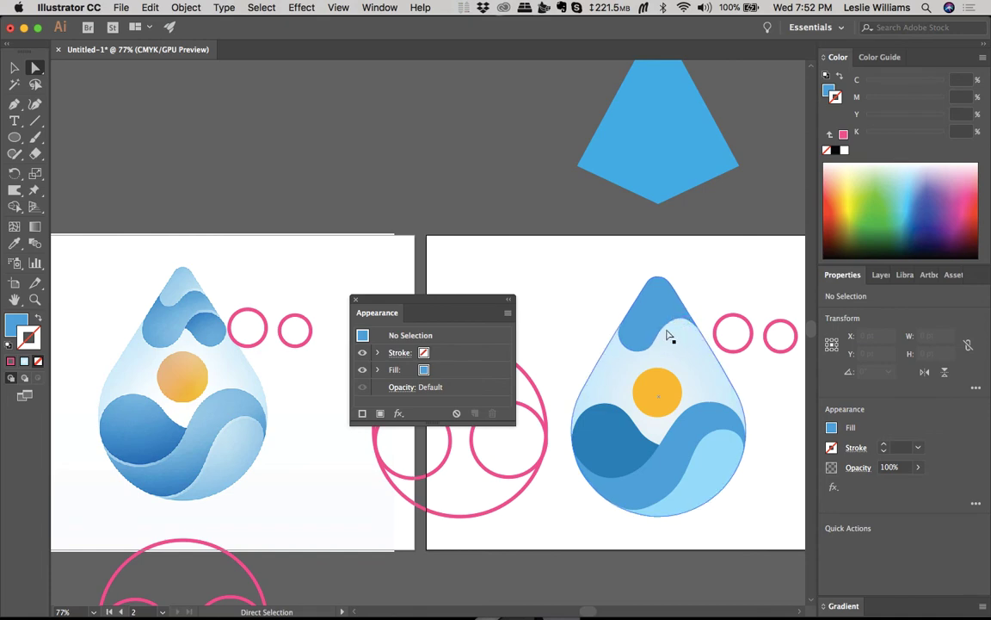
# Step: Nudge the anchor on the blue peak's inner curve left and down to X 460.67, Y 164.026 pt
pyautogui.scroll(5, 686, 322)
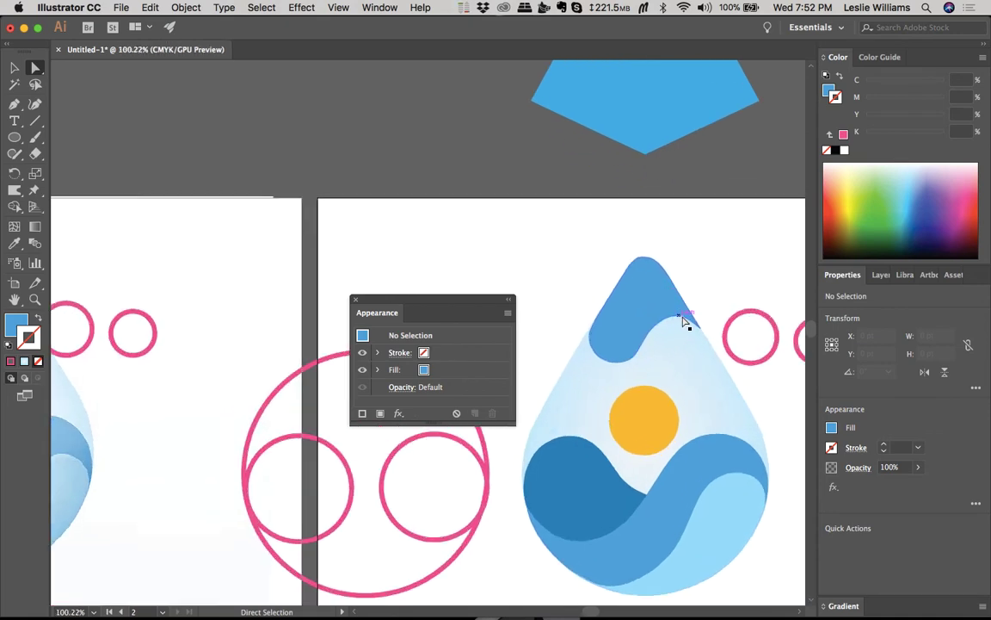
pyautogui.scroll(2, 685, 320)
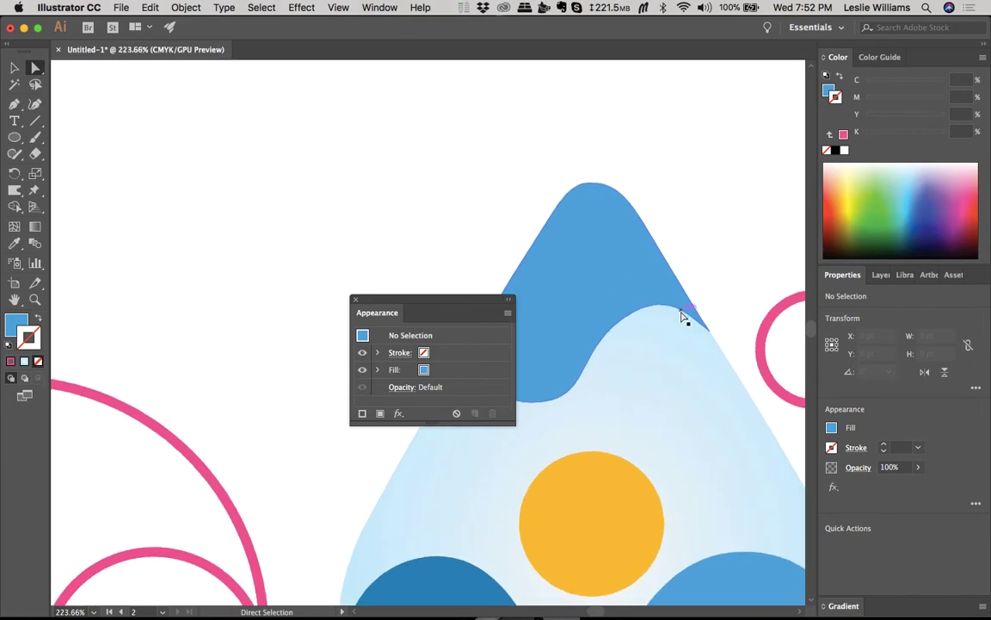
pyautogui.click(614, 327)
pyautogui.click(635, 320)
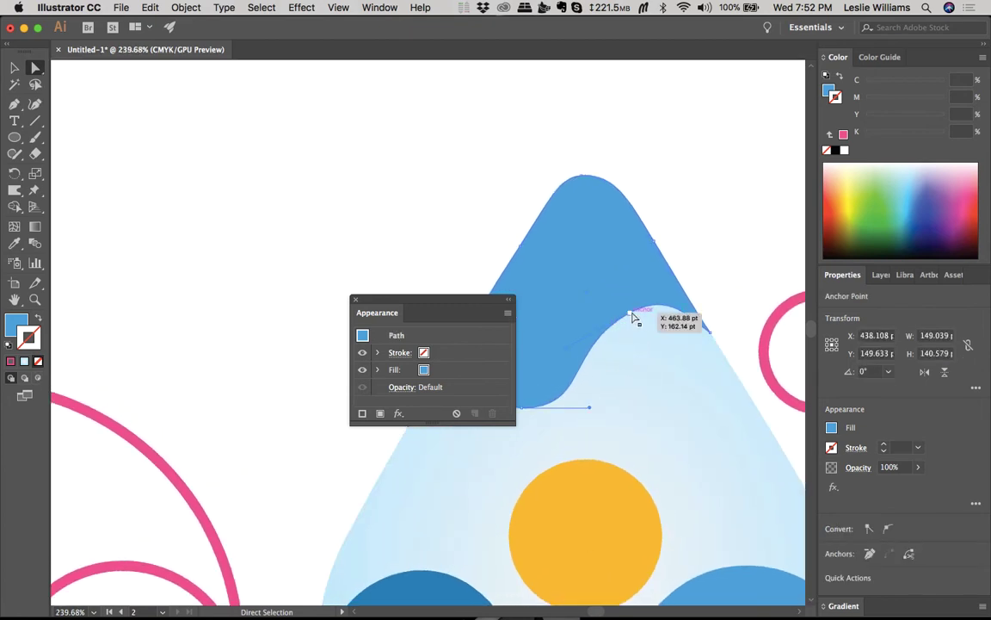
pyautogui.moveTo(632, 317); pyautogui.dragTo(625, 321)
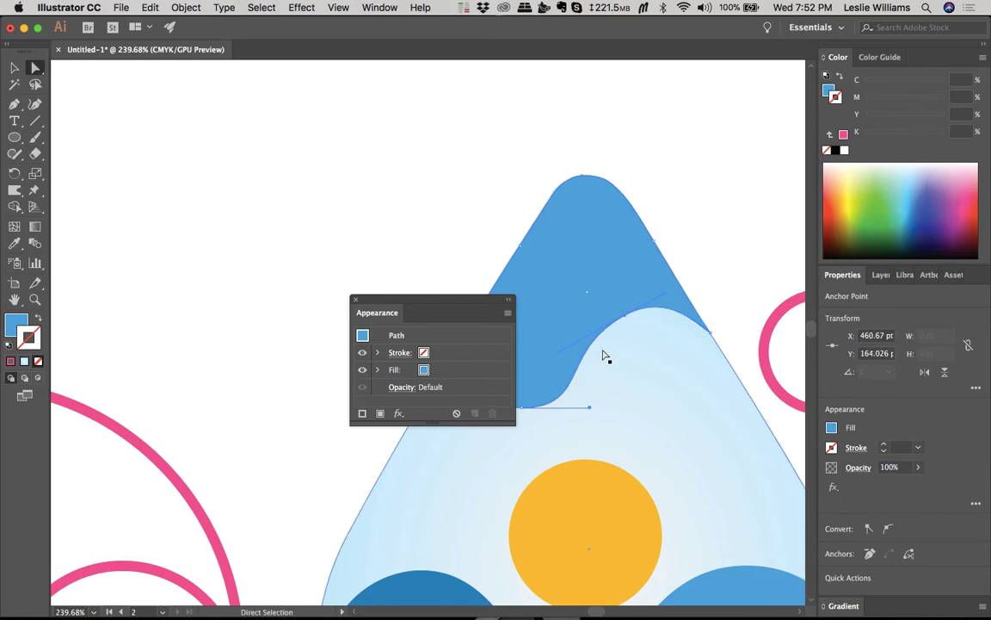
pyautogui.click(718, 268)
pyautogui.scroll(-10, 719, 268)
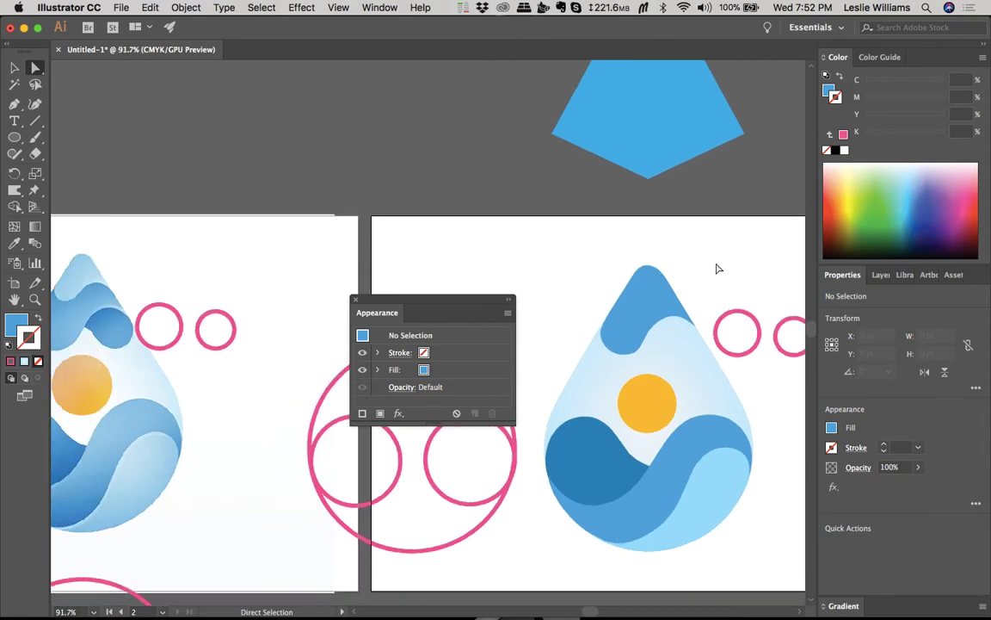
pyautogui.scroll(3, 719, 268)
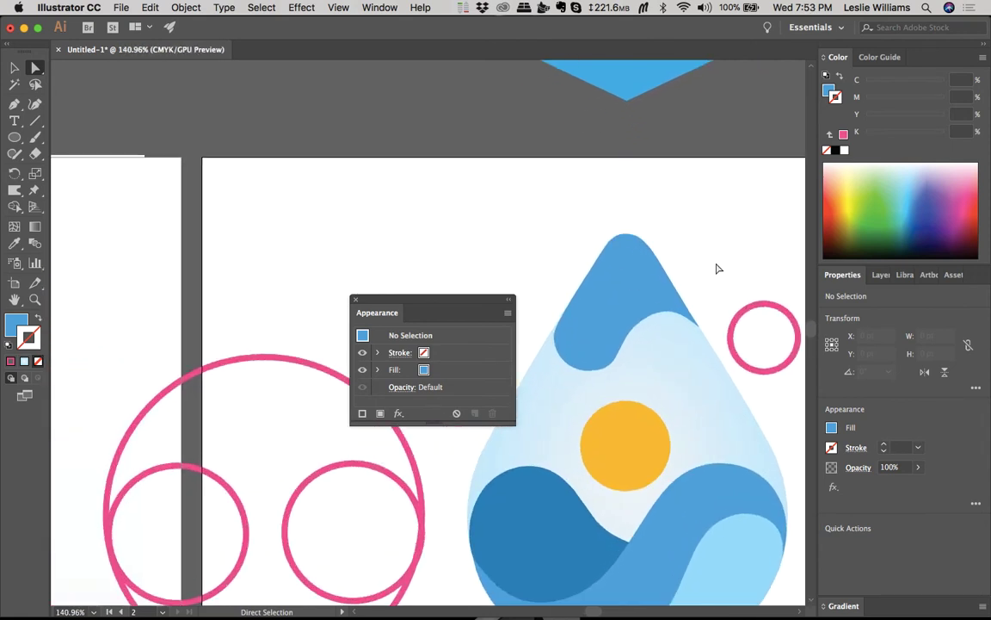
pyautogui.click(602, 357)
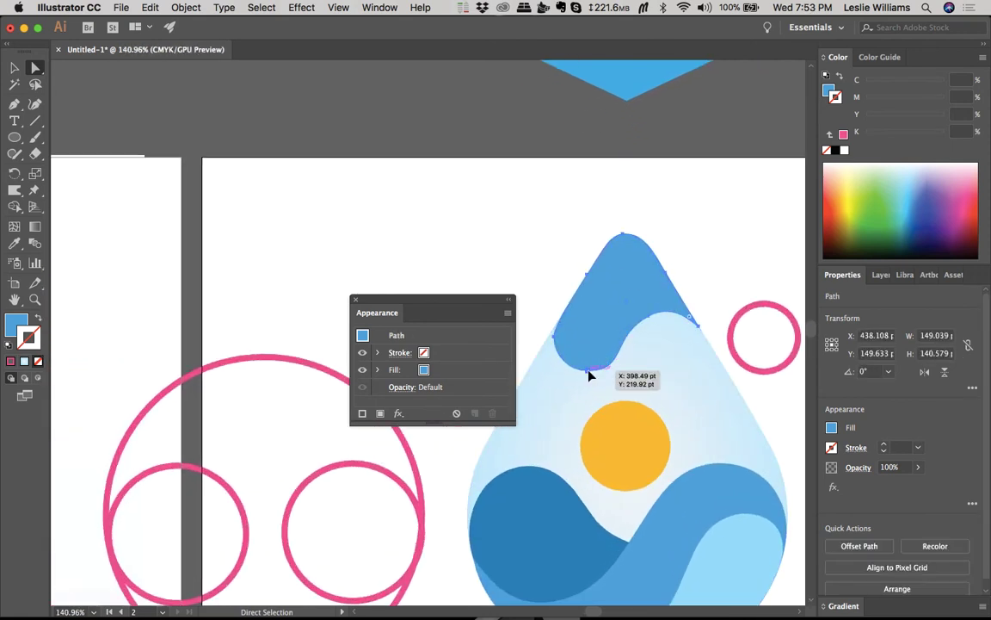
# Step: Stretch the right direction handle of the peak's bottom anchor outward to smooth the curve
pyautogui.click(589, 375)
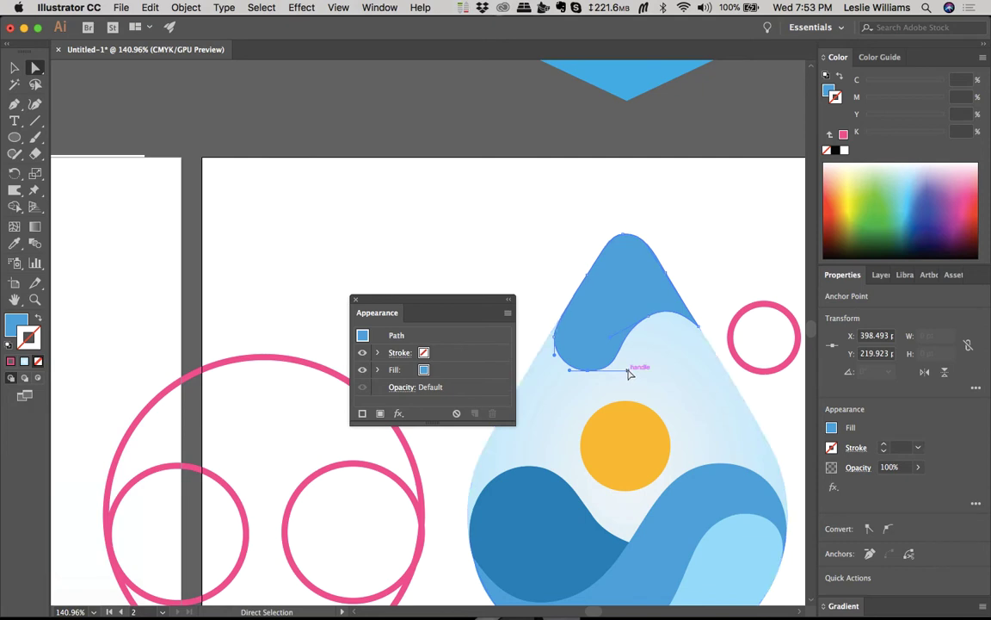
pyautogui.moveTo(629, 373); pyautogui.dragTo(623, 374)
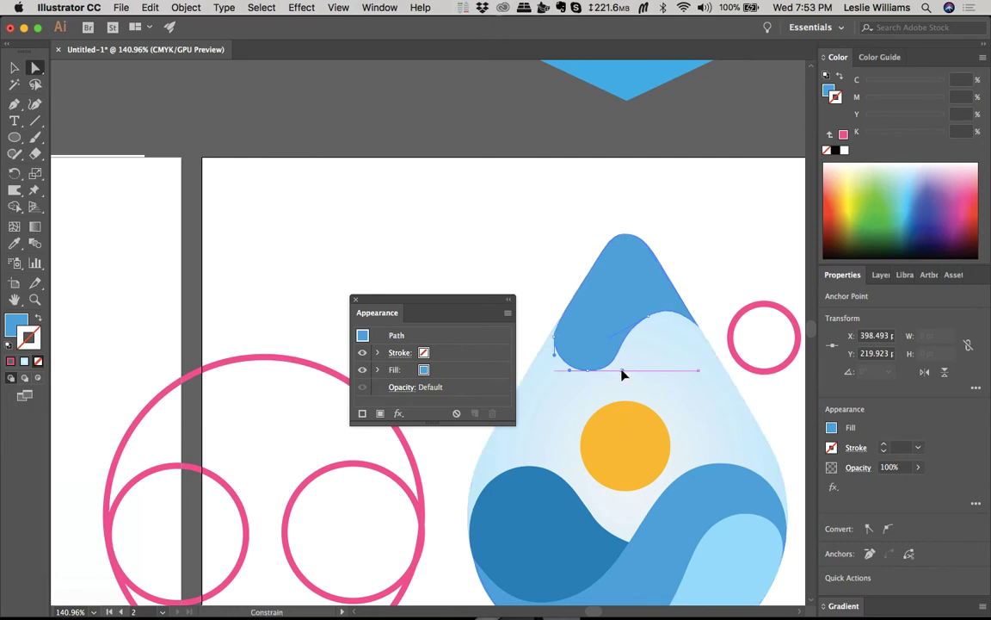
pyautogui.click(714, 220)
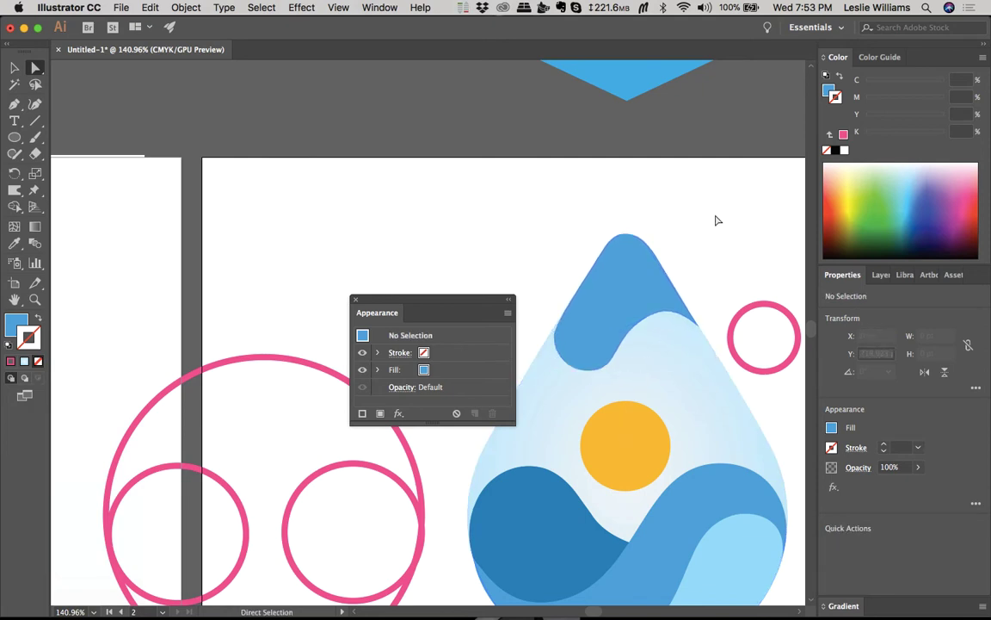
pyautogui.scroll(3, 605, 345)
pyautogui.click(605, 344)
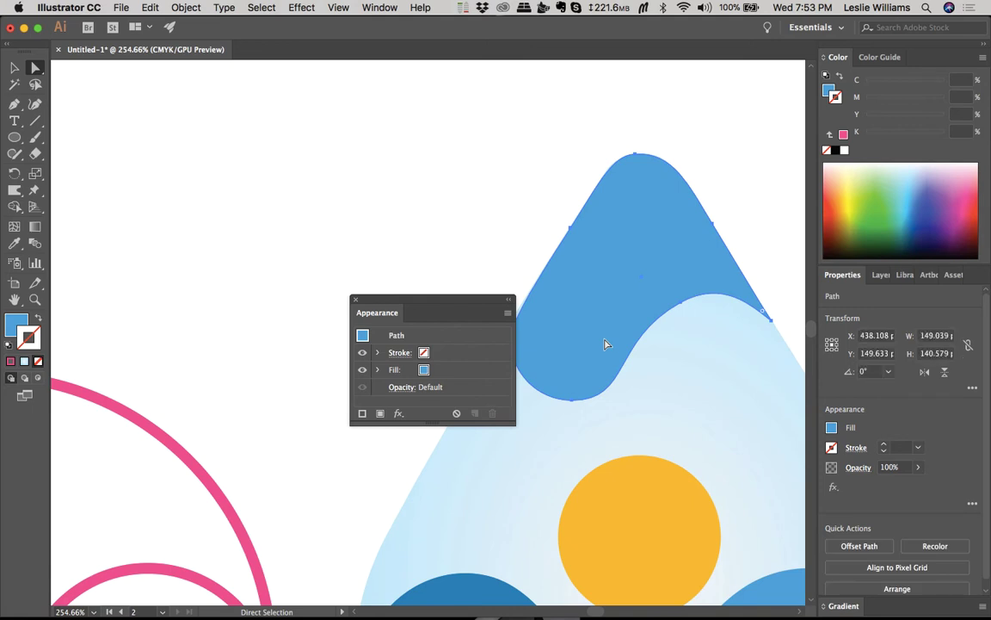
pyautogui.moveTo(571, 402); pyautogui.dragTo(617, 400)
pyautogui.click(623, 404)
pyautogui.click(645, 403)
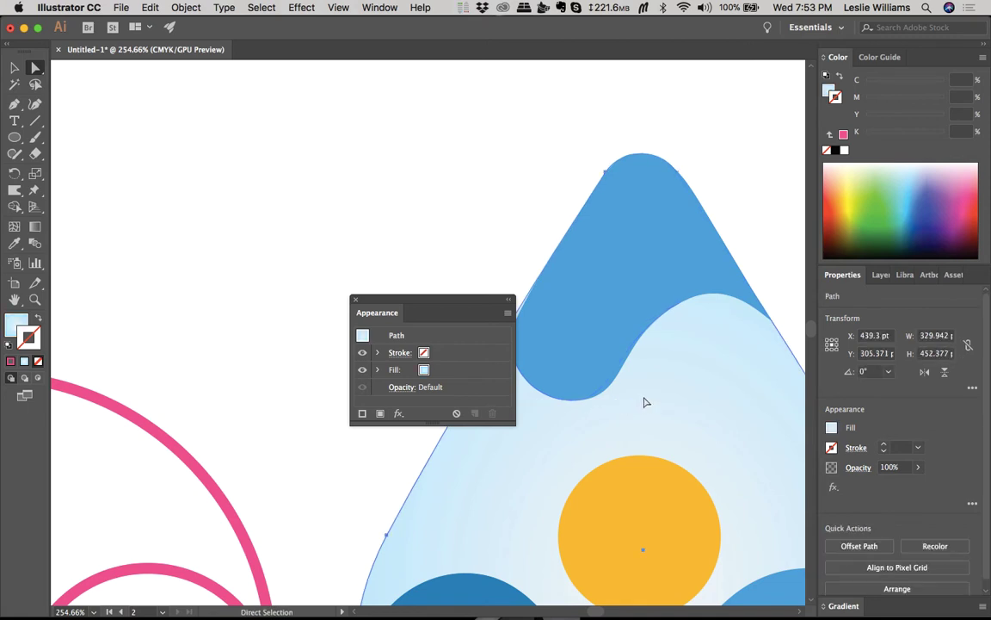
# Step: Extend the bottom anchor's right handle further right to flatten the peak's underside
pyautogui.click(592, 370)
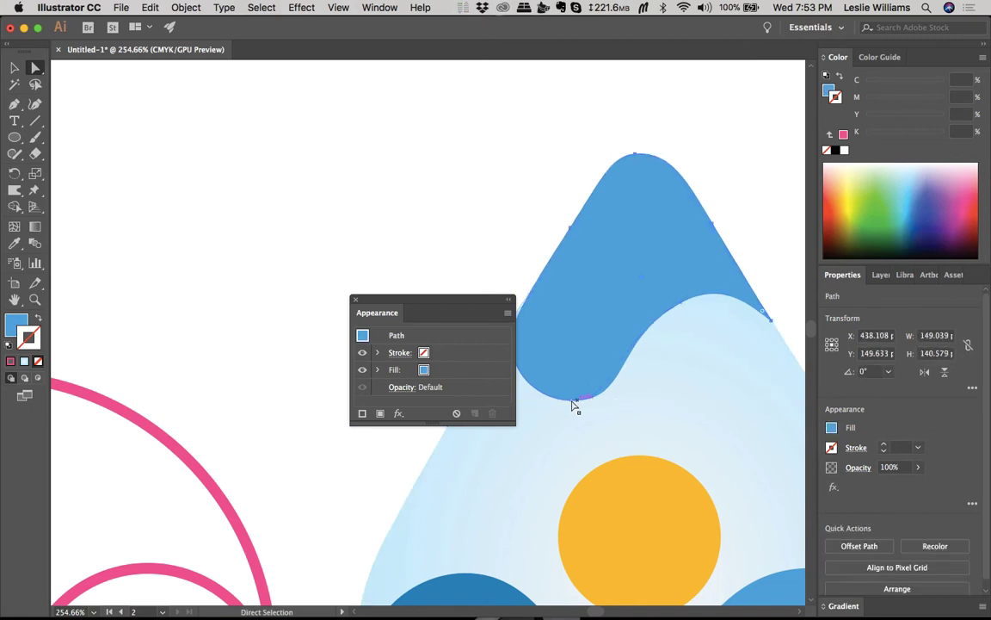
pyautogui.click(572, 402)
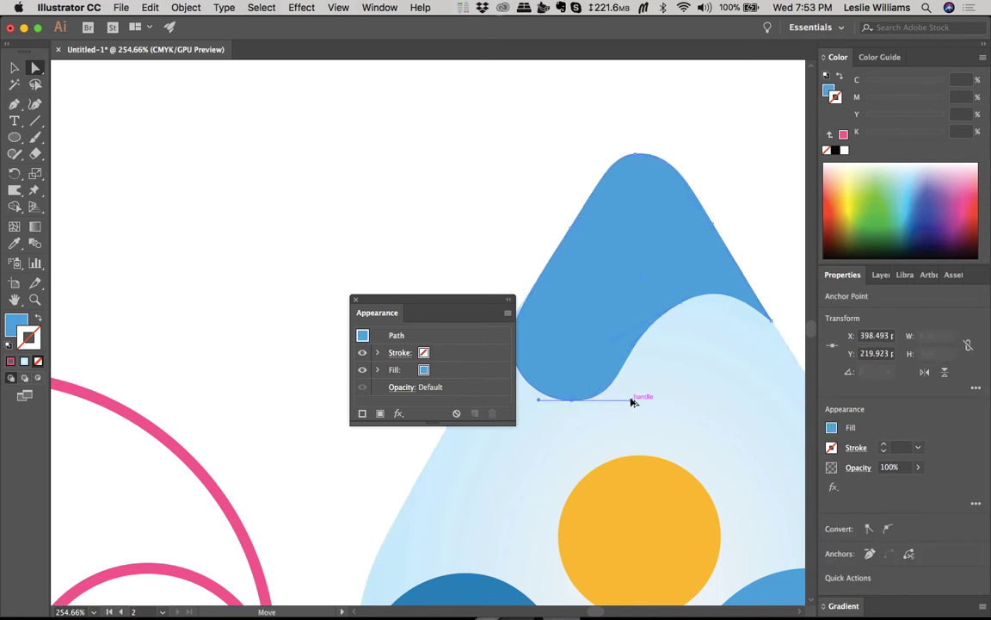
pyautogui.moveTo(632, 401); pyautogui.dragTo(608, 402)
pyautogui.press('v')
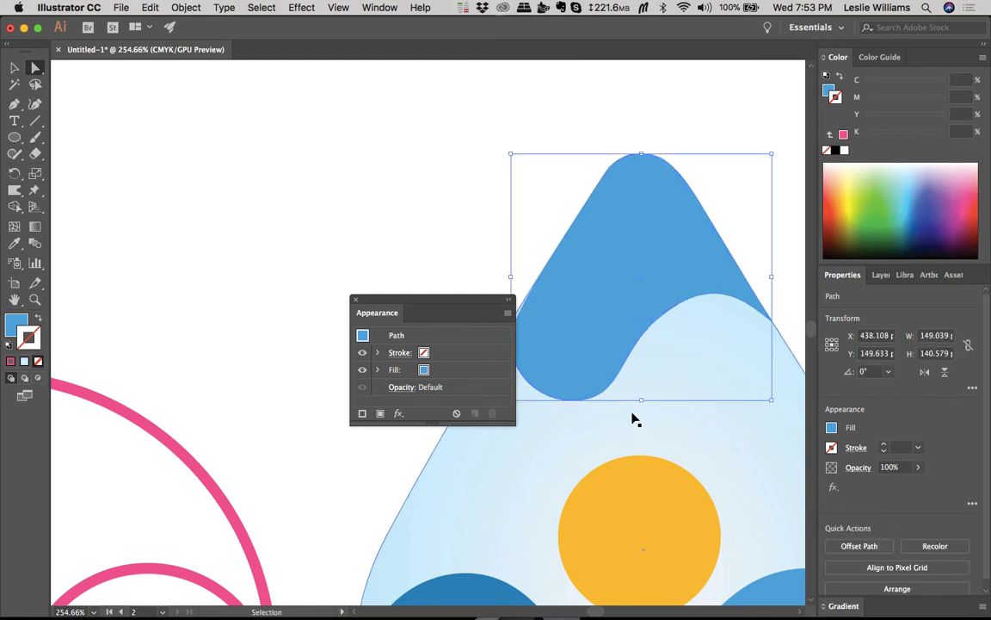
pyautogui.press('a')
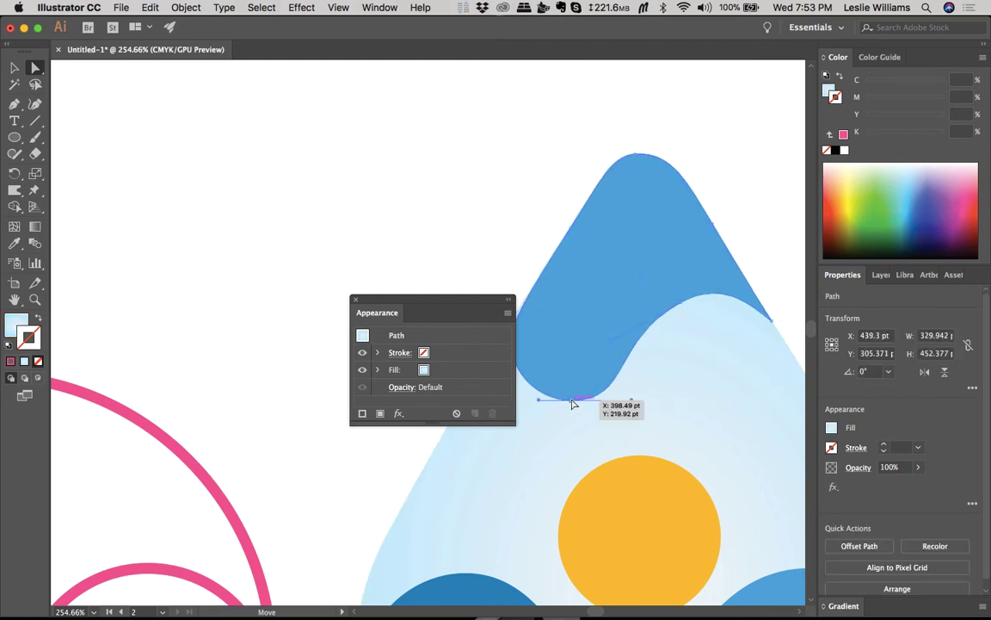
pyautogui.click(572, 402)
pyautogui.moveTo(574, 405); pyautogui.dragTo(617, 405)
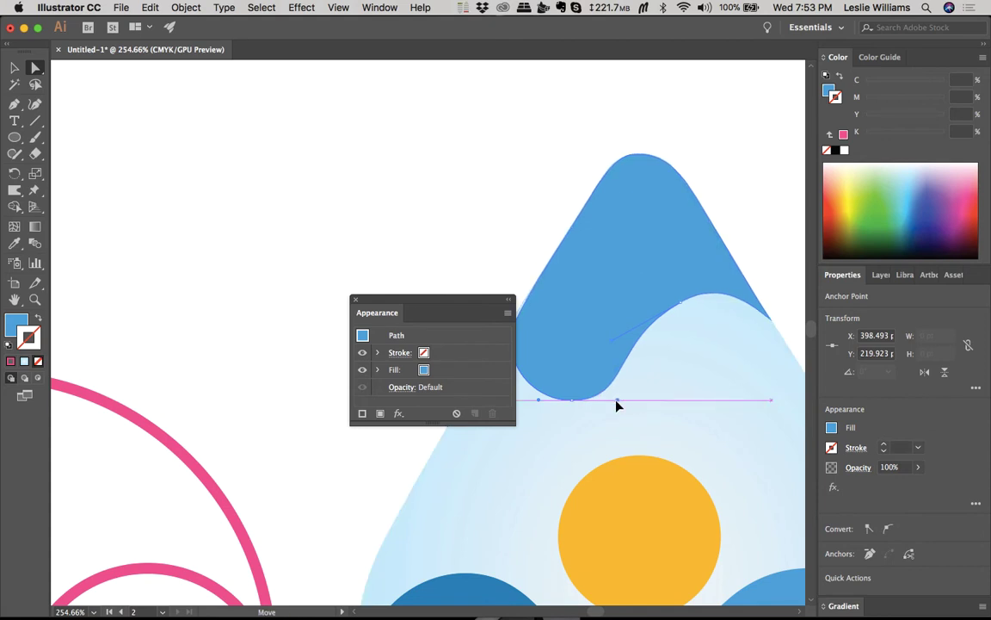
pyautogui.click(661, 398)
pyautogui.scroll(-3, 661, 396)
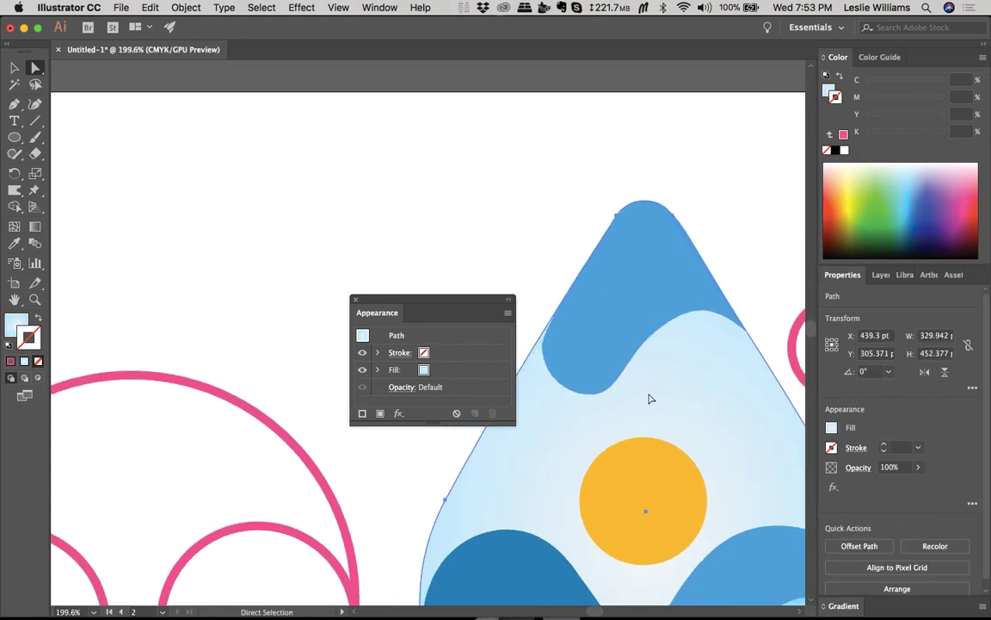
# Step: Pull out the bottom anchor's left handle to round the lower-left lobe, then lower the anchor slightly
pyautogui.click(583, 389)
pyautogui.click(593, 397)
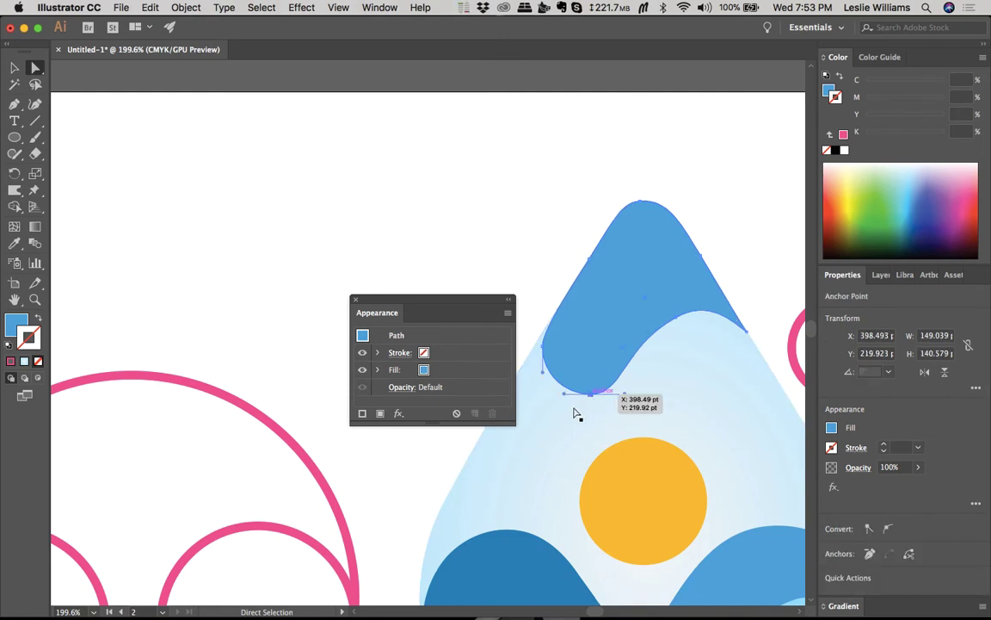
pyautogui.moveTo(565, 398); pyautogui.dragTo(549, 396)
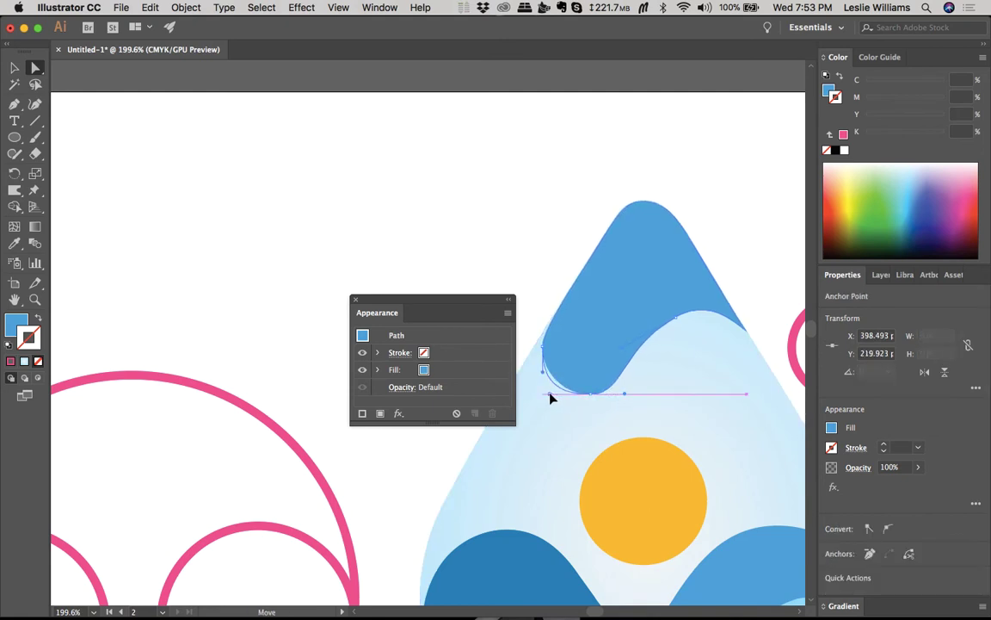
pyautogui.click(578, 446)
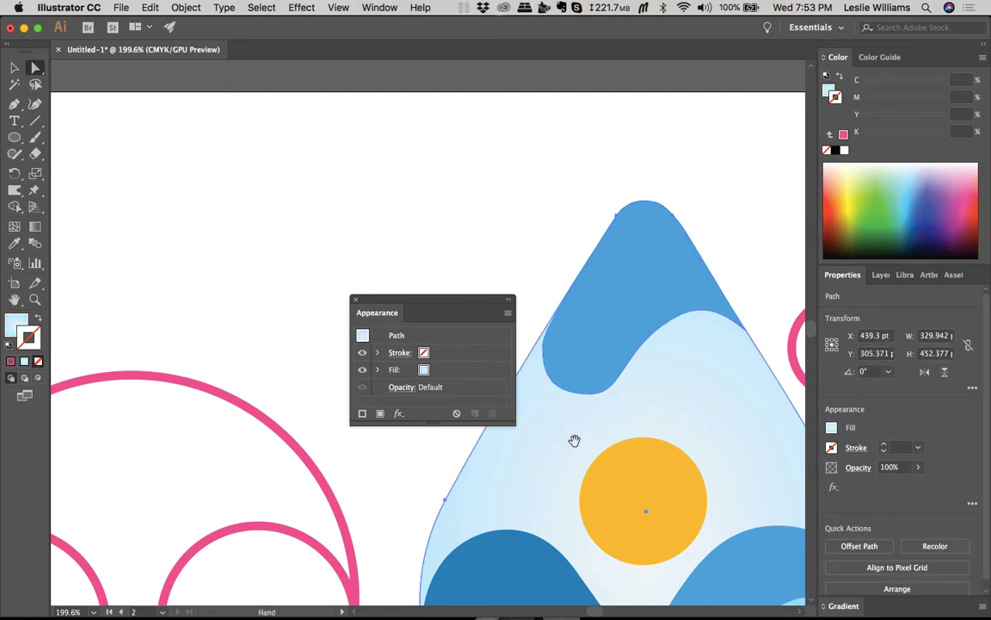
pyautogui.press('super+z')
pyautogui.press('a')
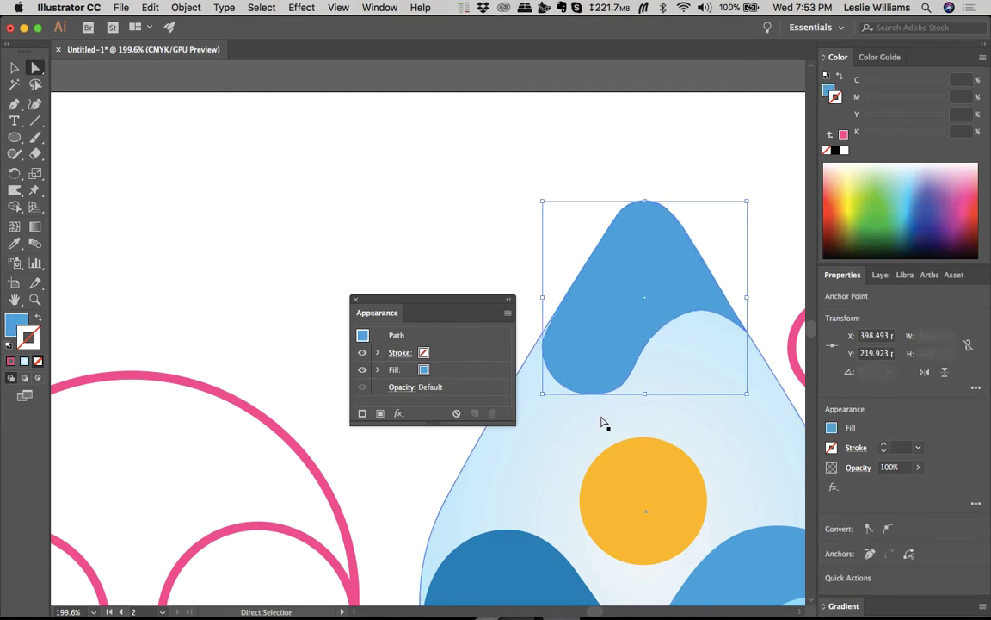
pyautogui.click(595, 428)
pyautogui.moveTo(589, 398); pyautogui.dragTo(593, 400)
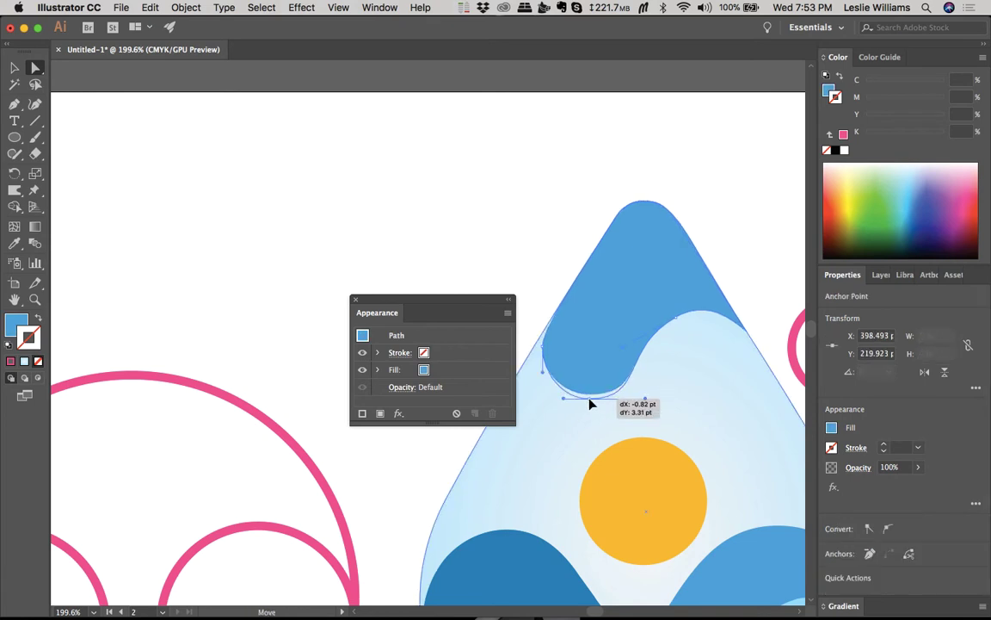
pyautogui.click(586, 420)
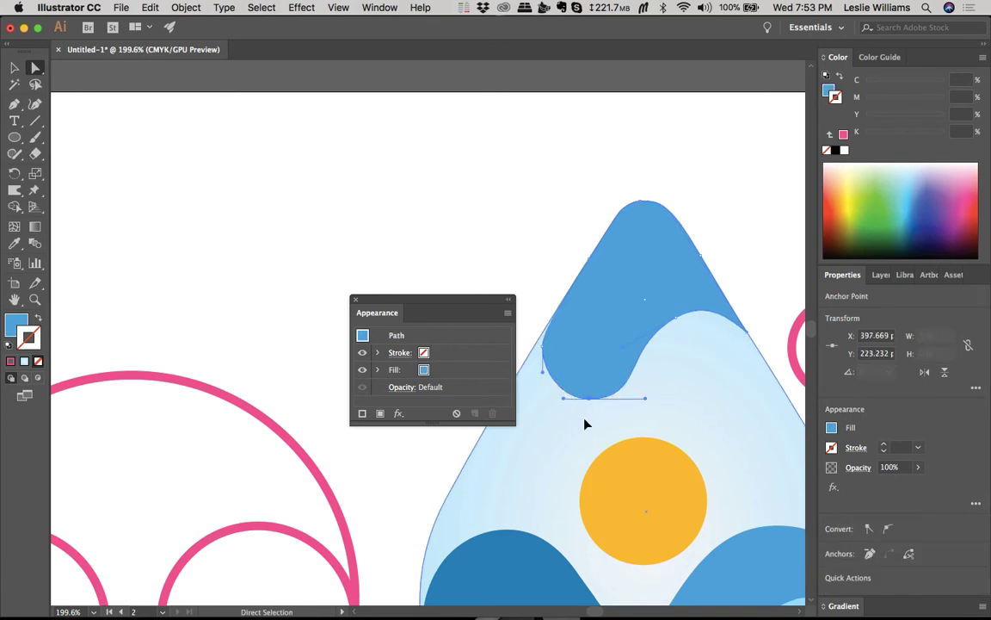
# Step: Reshape the curved segment on the peak's underside so the lobe meets the pale wave's crest
pyautogui.click(631, 392)
pyautogui.moveTo(643, 353)
pyautogui.mouseDown()
pyautogui.moveTo(627, 350)
pyautogui.moveTo(632, 358)
pyautogui.mouseUp()
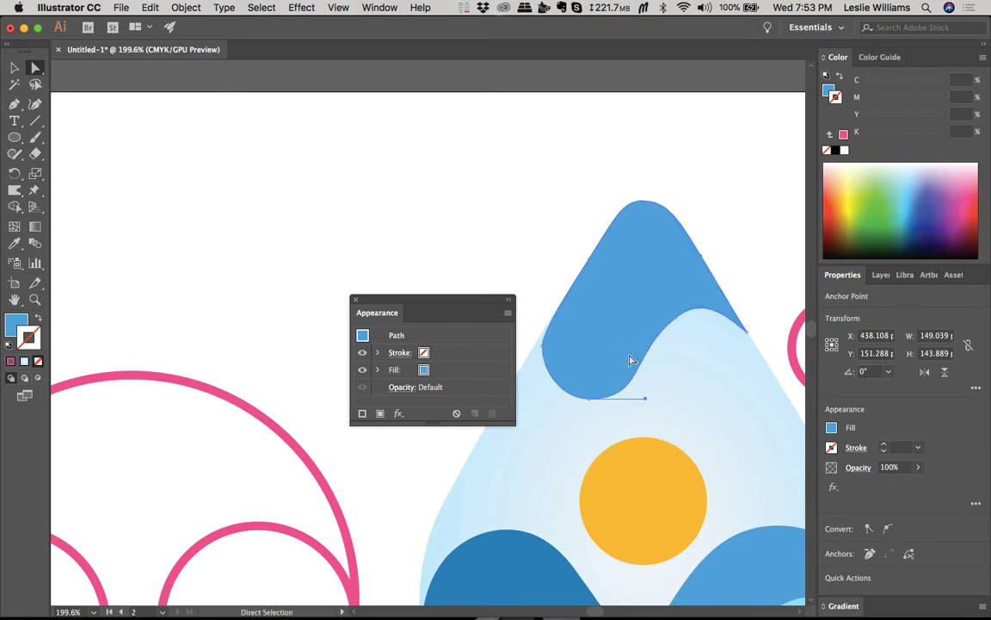
pyautogui.click(723, 230)
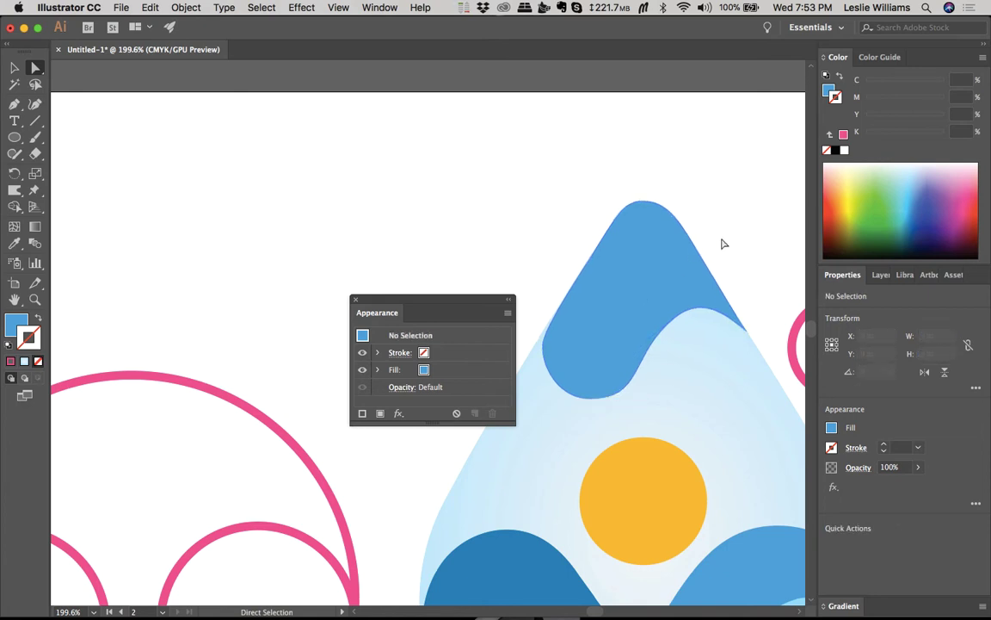
pyautogui.click(588, 373)
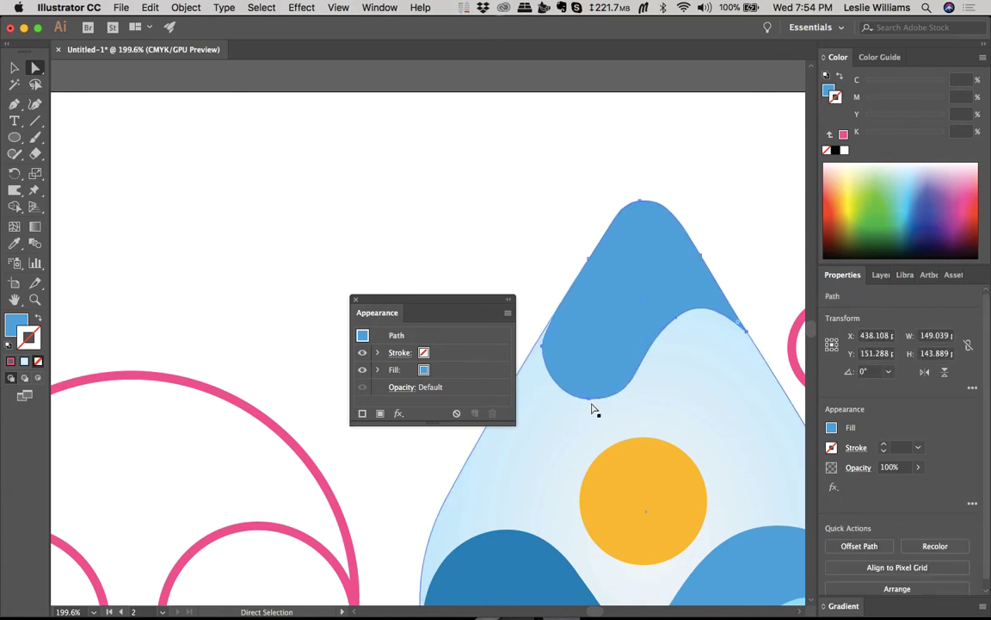
pyautogui.click(589, 398)
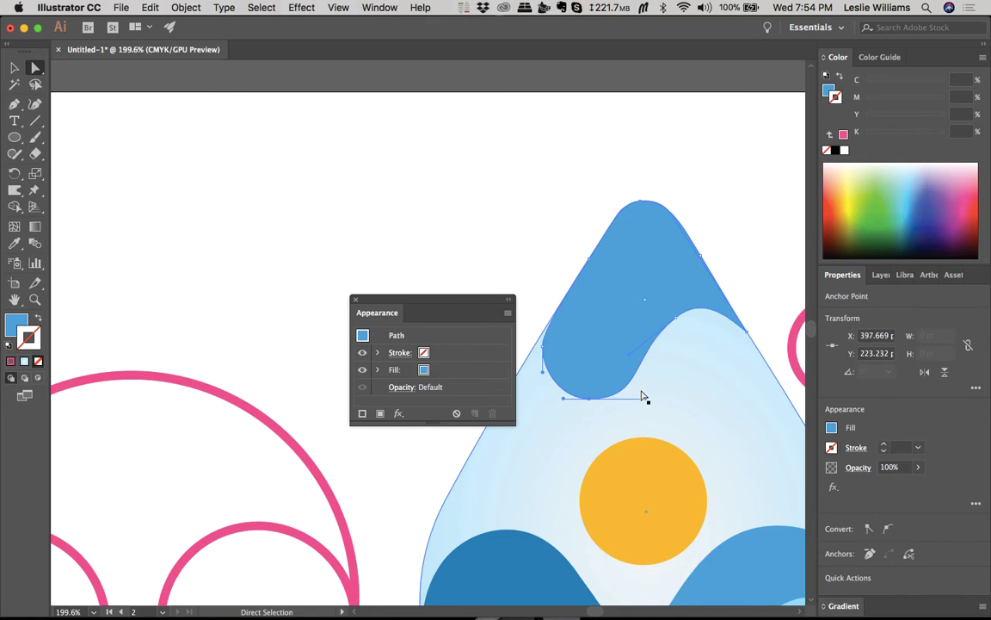
pyautogui.press('super')
pyautogui.hotkey('shift', 'r')
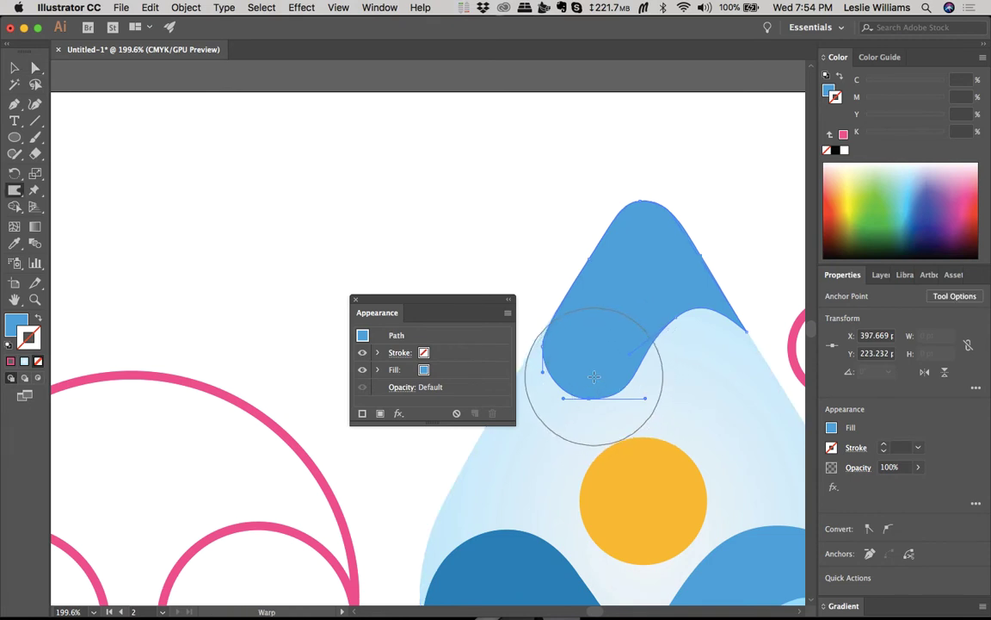
# Step: Warp the blue peak's lower edge downward to deepen its lobe to 145.458 pt tall, then deselect
pyautogui.moveTo(593, 376); pyautogui.dragTo(593, 409)
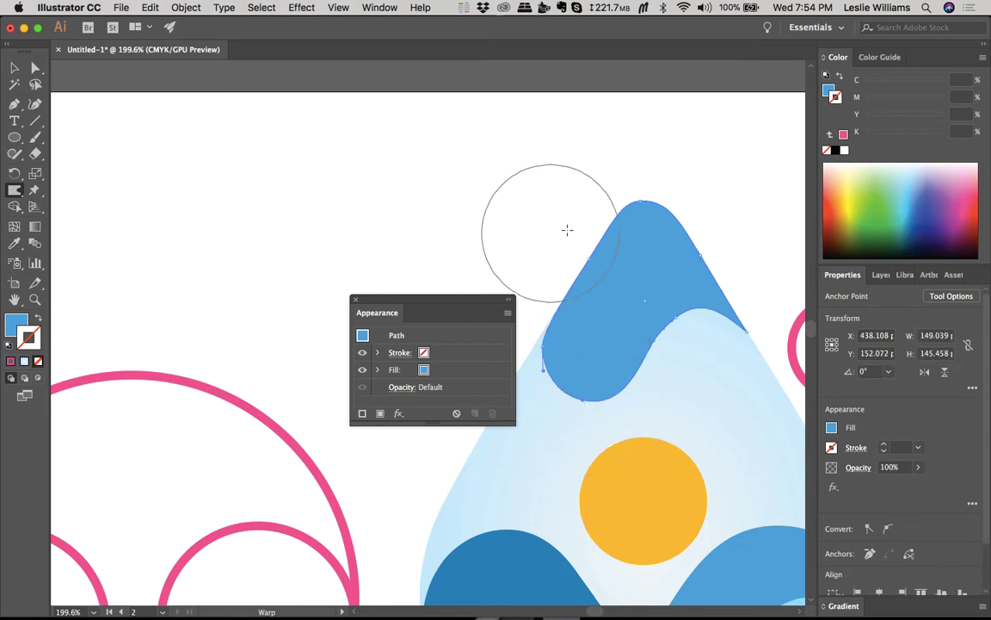
pyautogui.press('v')
pyautogui.click(497, 219)
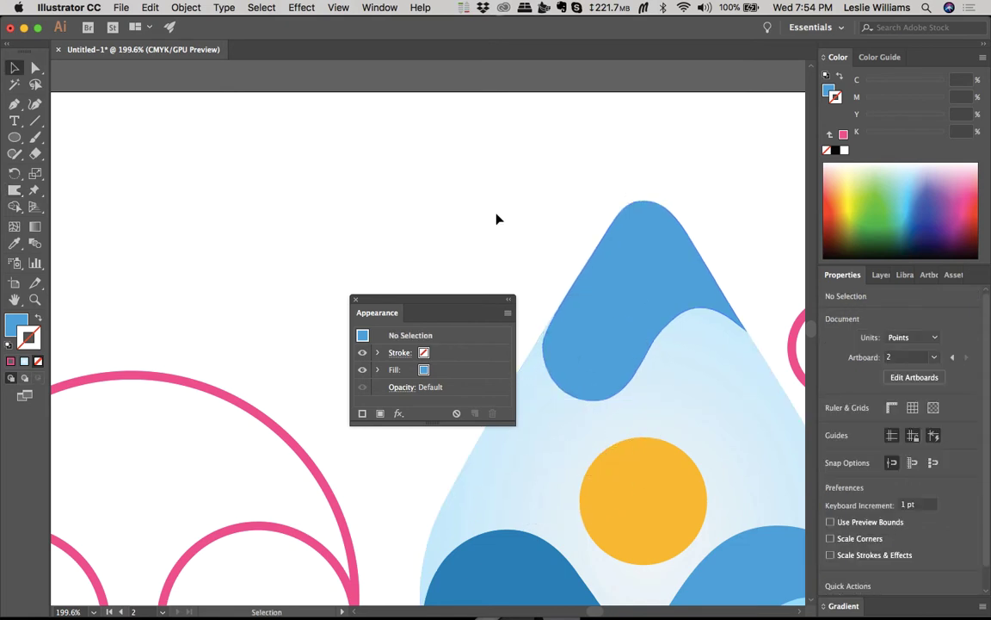
pyautogui.scroll(-5, 499, 221)
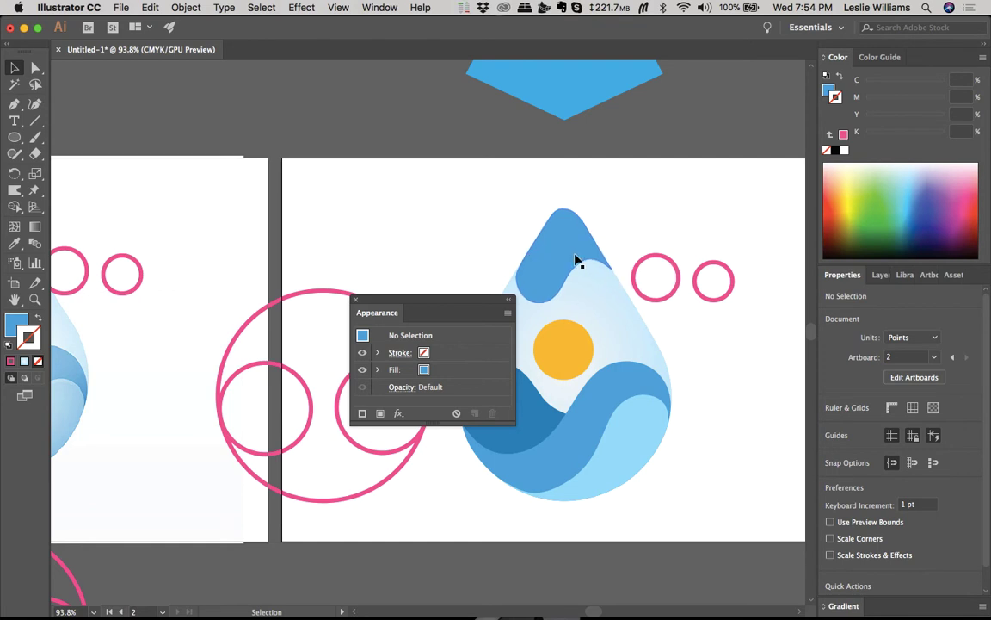
# Step: Select the blue peak and briefly try the Width and Warp tools, then deselect it
pyautogui.scroll(5, 576, 261)
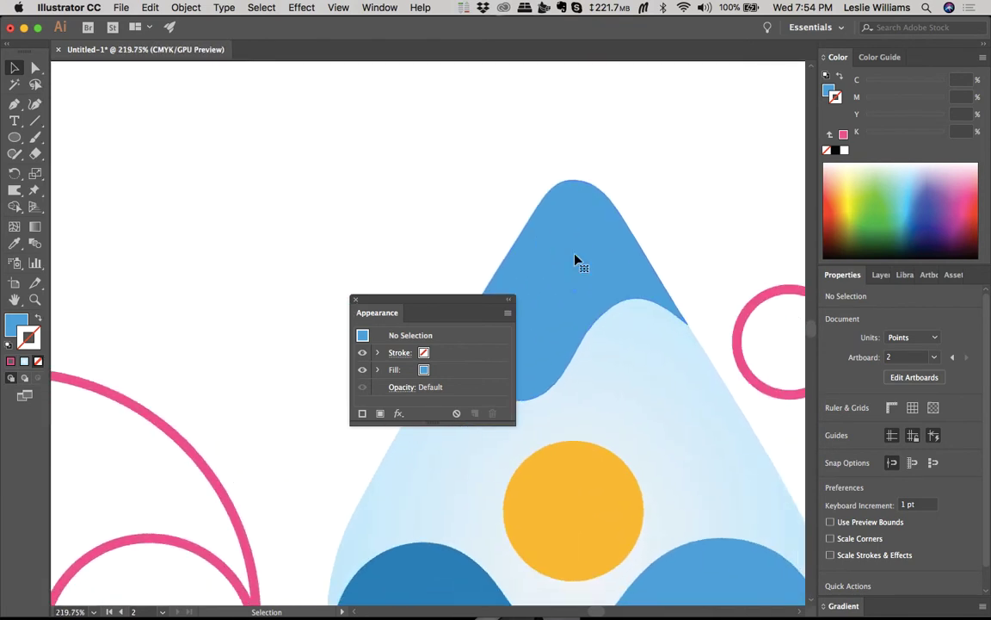
pyautogui.click(585, 265)
pyautogui.hotkey('shift', 'w')
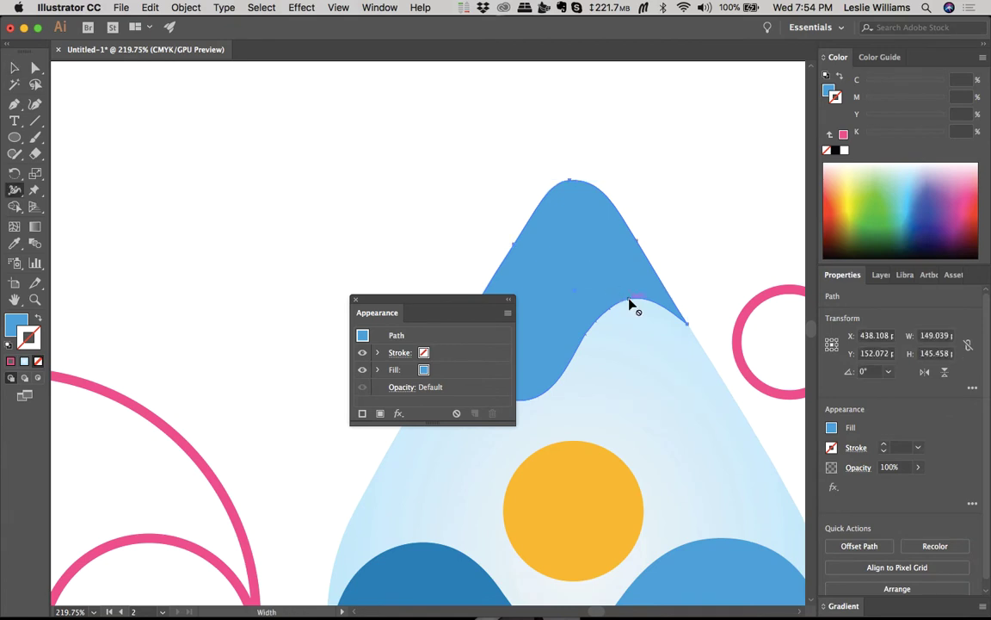
pyautogui.hotkey('shift', 'r')
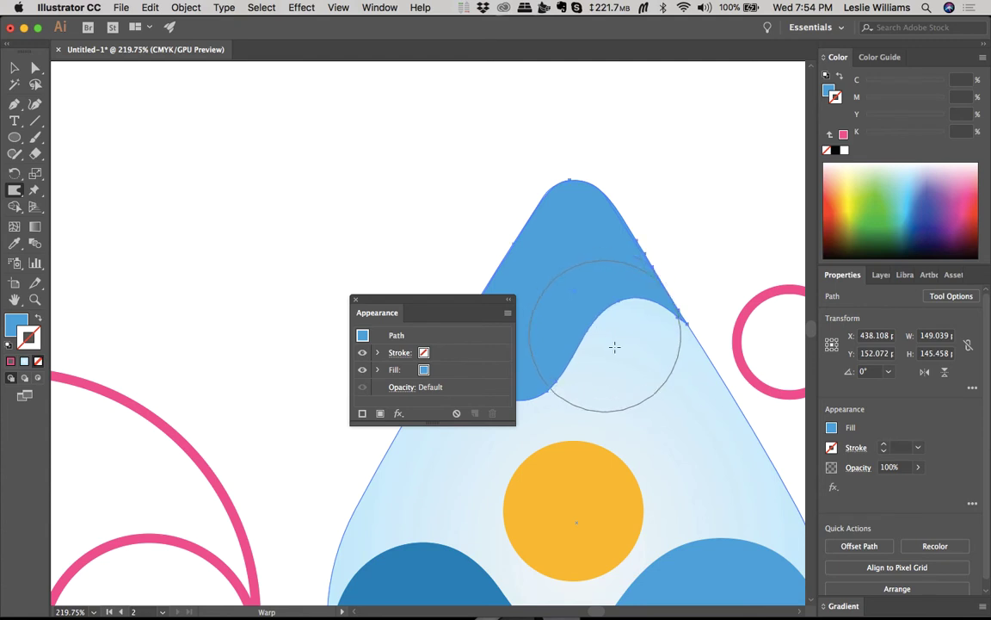
pyautogui.press('v')
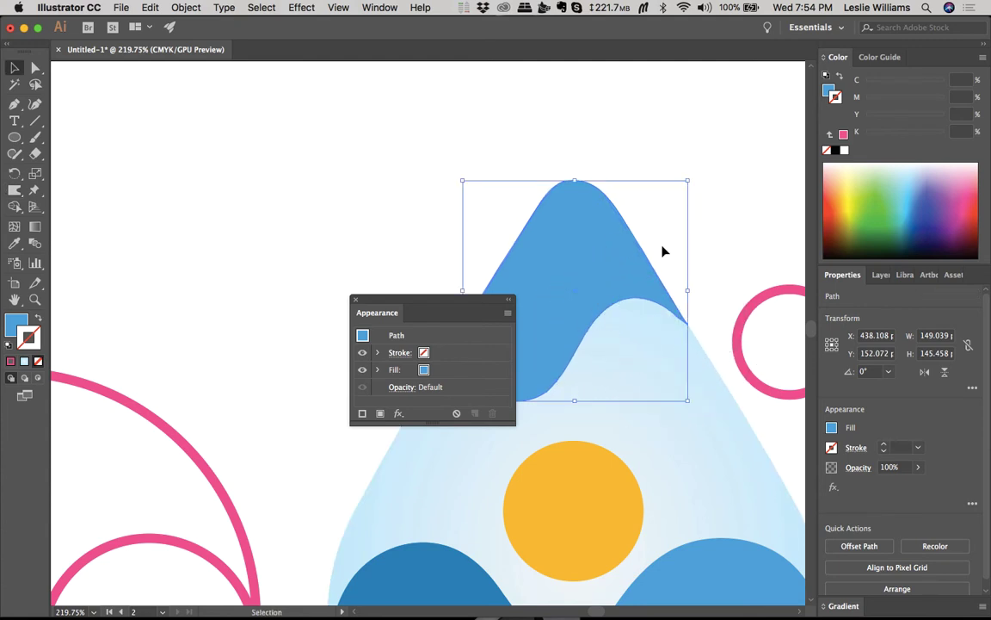
pyautogui.click(713, 235)
pyautogui.keyDown('alt'); pyautogui.scroll(-3, 713, 234); pyautogui.keyUp('alt')
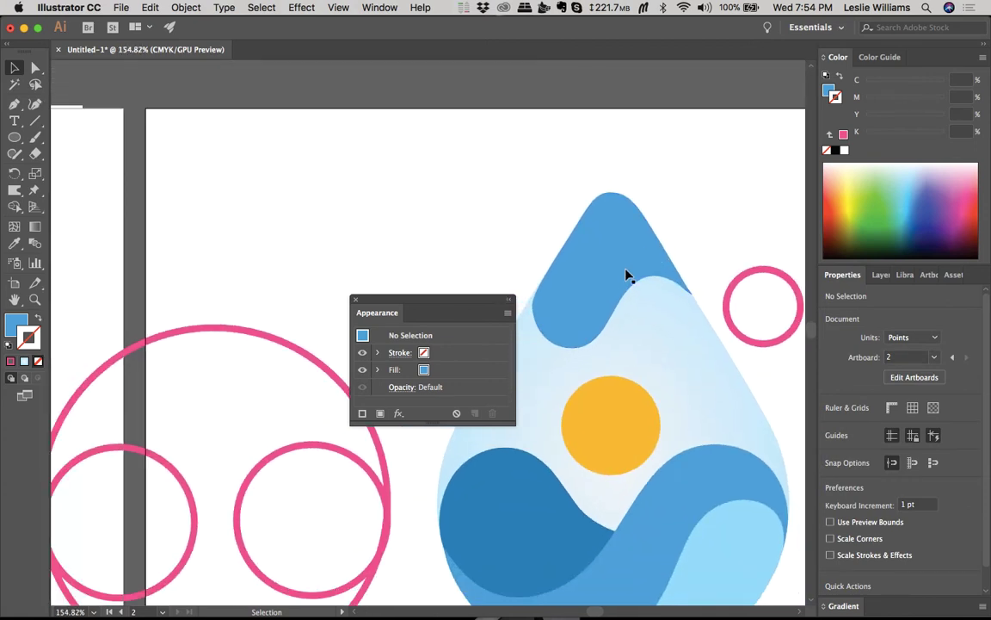
pyautogui.keyDown('alt'); pyautogui.scroll(-3, 713, 223); pyautogui.keyUp('alt')
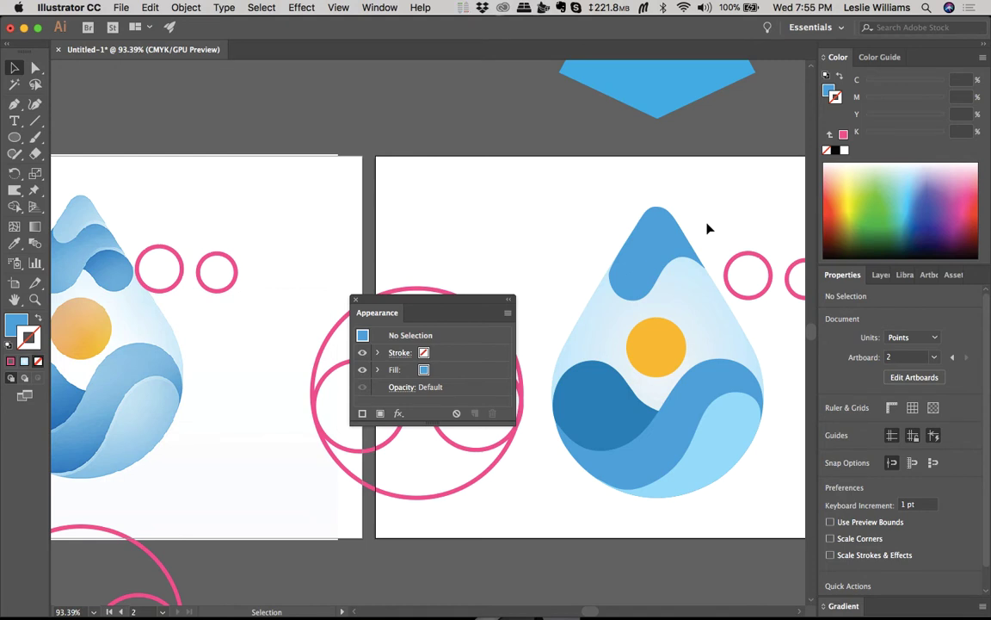
pyautogui.click(635, 281)
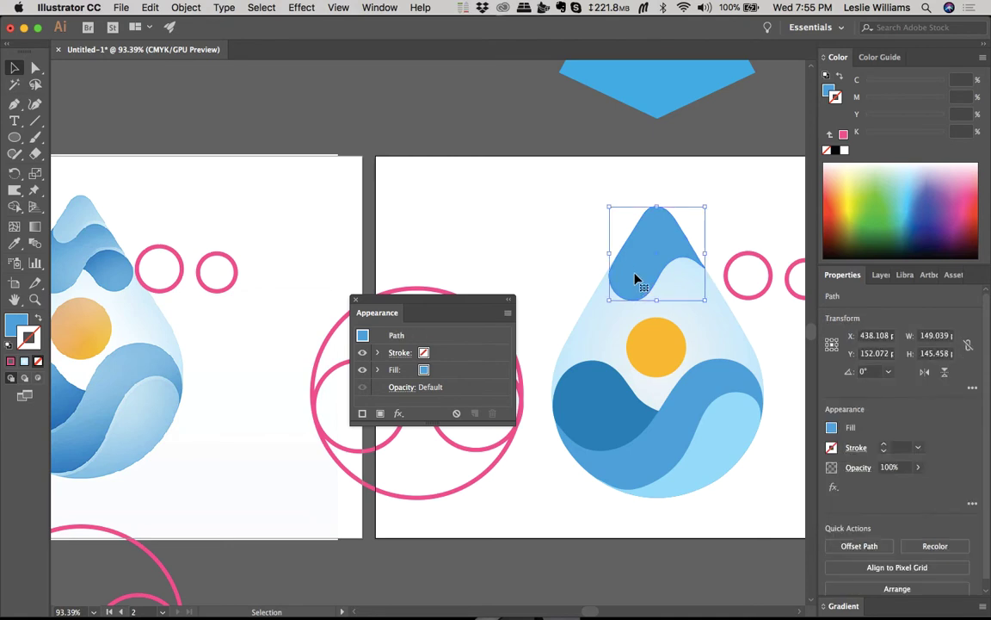
pyautogui.click(728, 240)
# Step: Select both small pink circles and move them about 180 pt left onto the drop
pyautogui.scroll(1, 728, 239)
pyautogui.scroll(3, 728, 240)
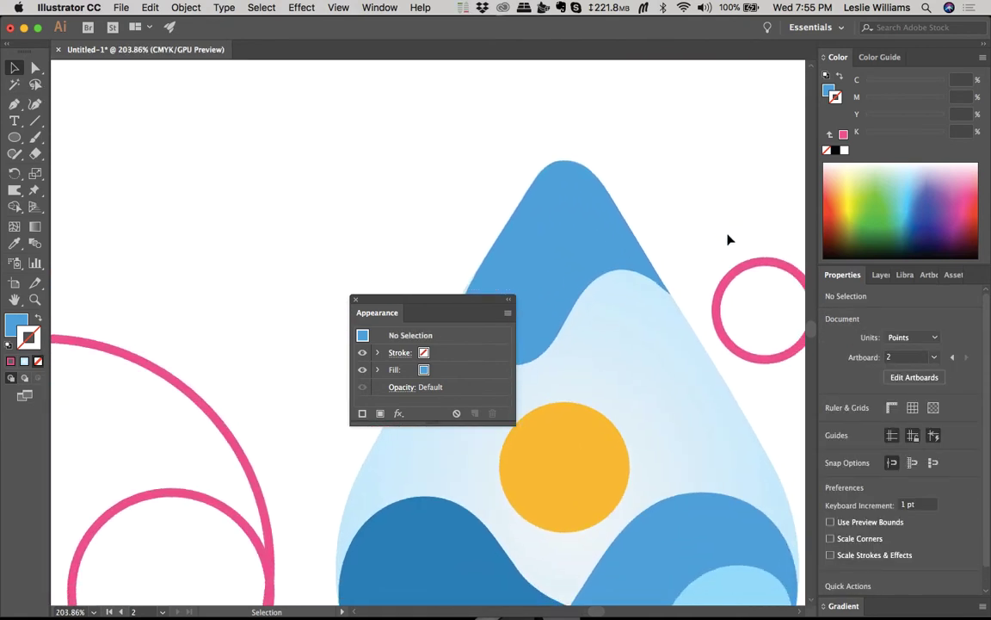
pyautogui.scroll(-2, 728, 240)
pyautogui.scroll(1, 234, 288)
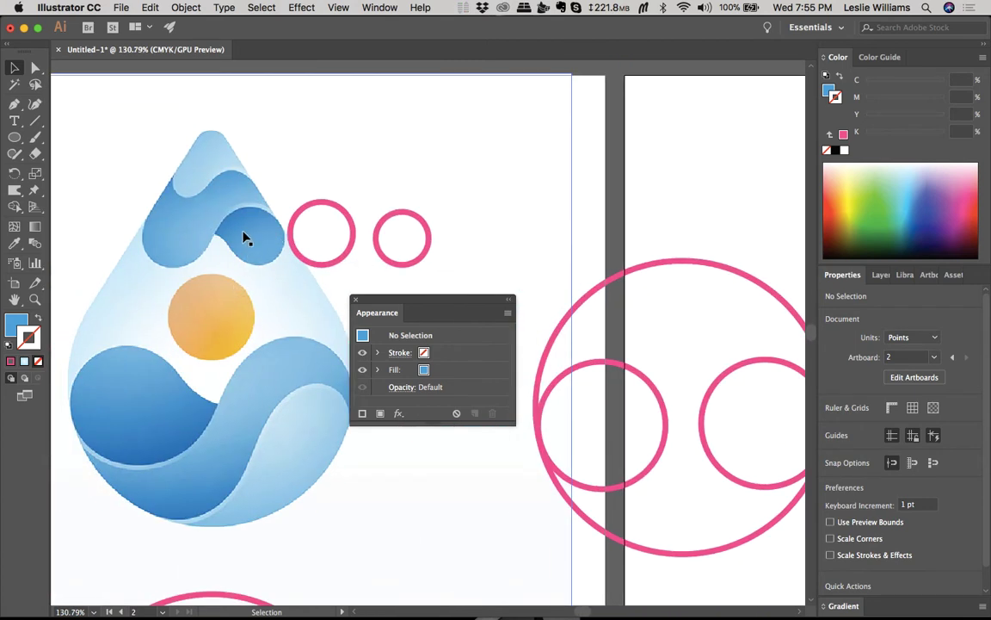
pyautogui.hscroll(10, 730, 194)
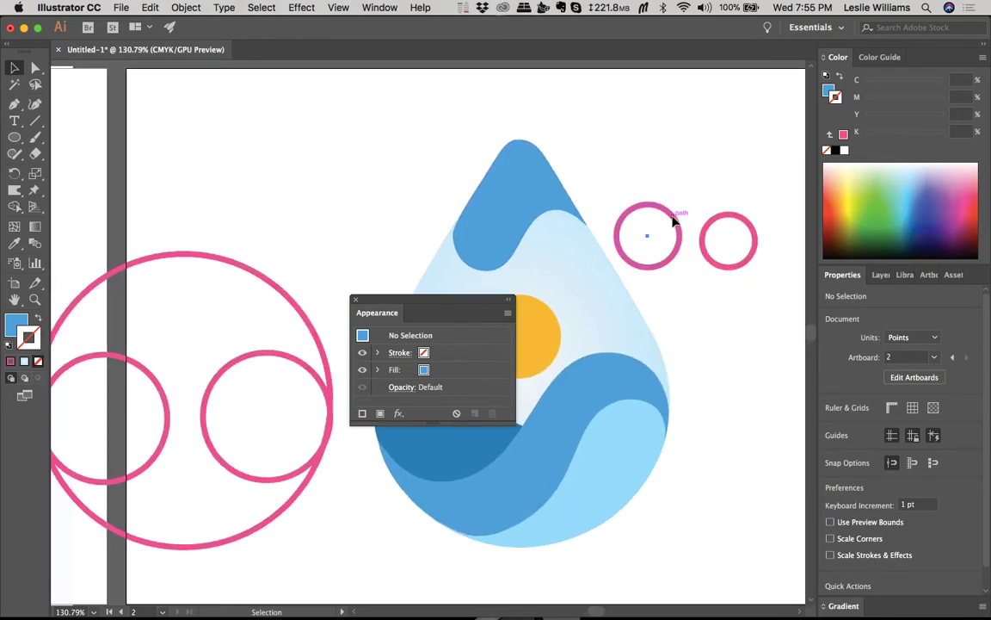
pyautogui.click(674, 221)
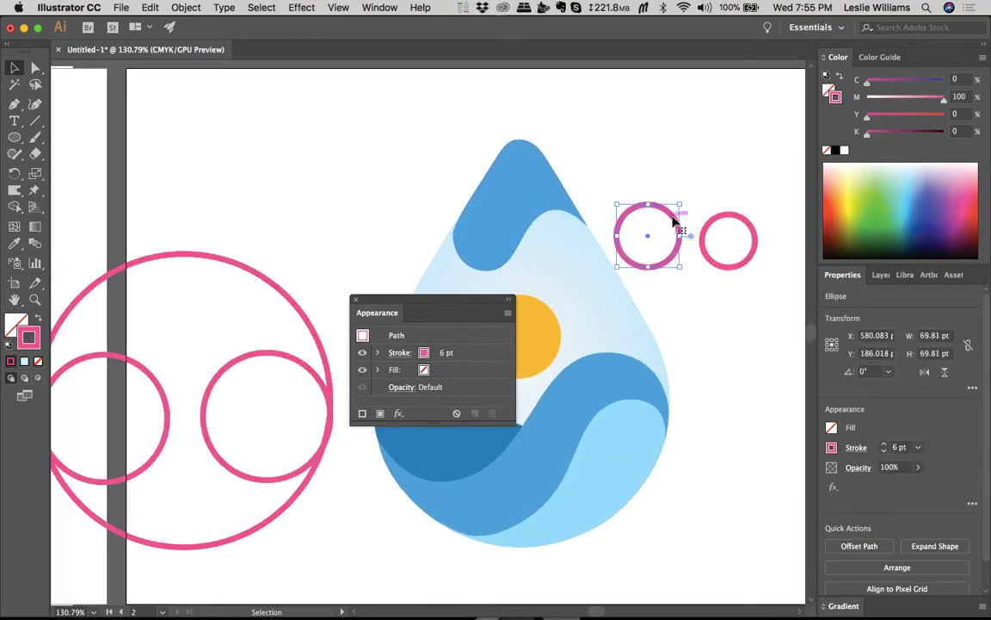
pyautogui.click(713, 224)
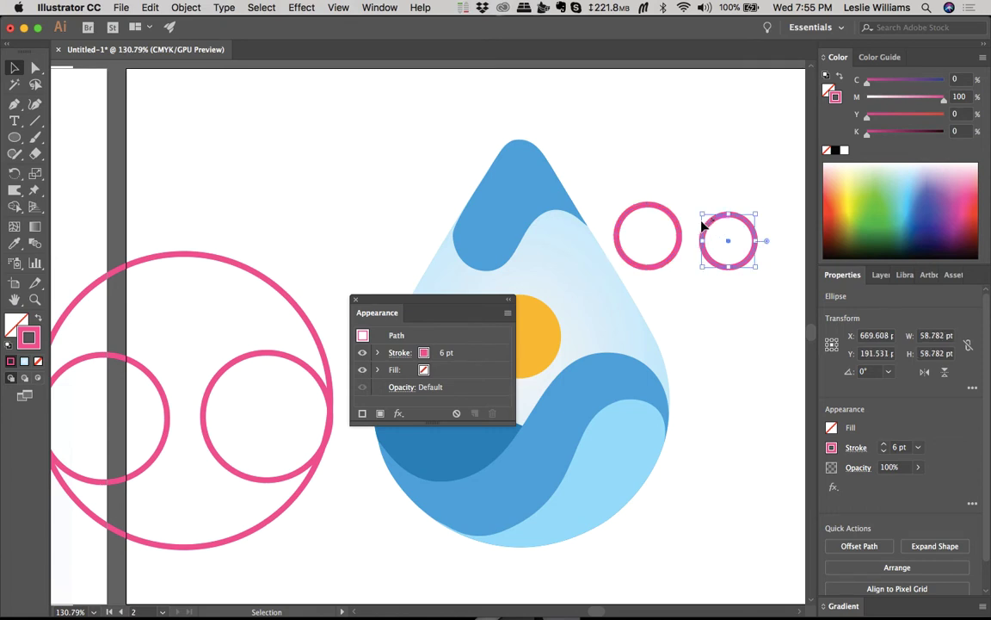
pyautogui.keyDown('shift'); pyautogui.click(676, 228); pyautogui.keyUp('shift')
pyautogui.moveTo(671, 235); pyautogui.dragTo(516, 256)
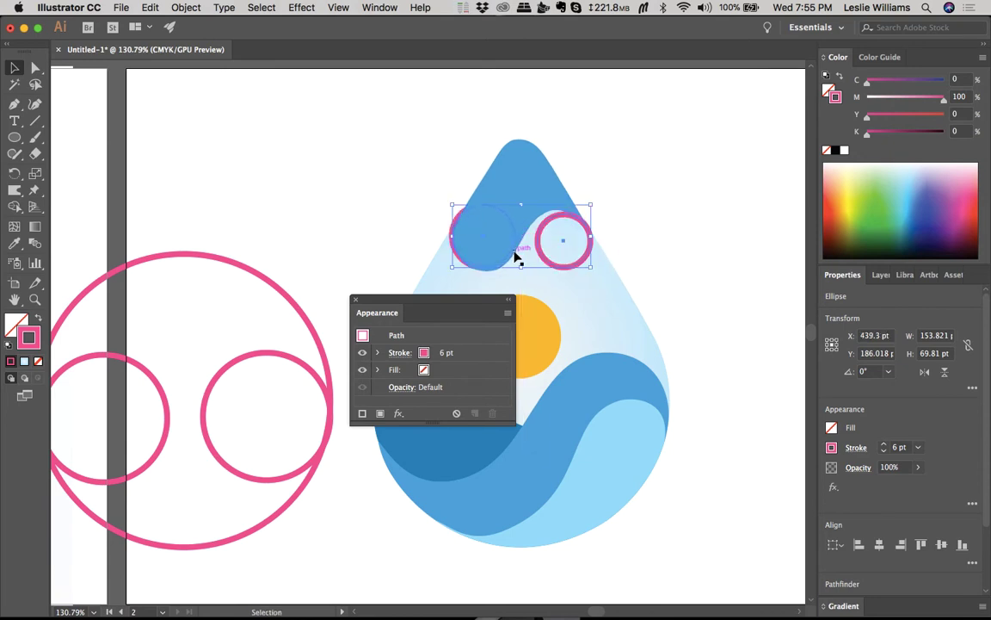
# Step: Nudge the right small pink circle 1 pt to the right
pyautogui.click(655, 230)
pyautogui.click(588, 233)
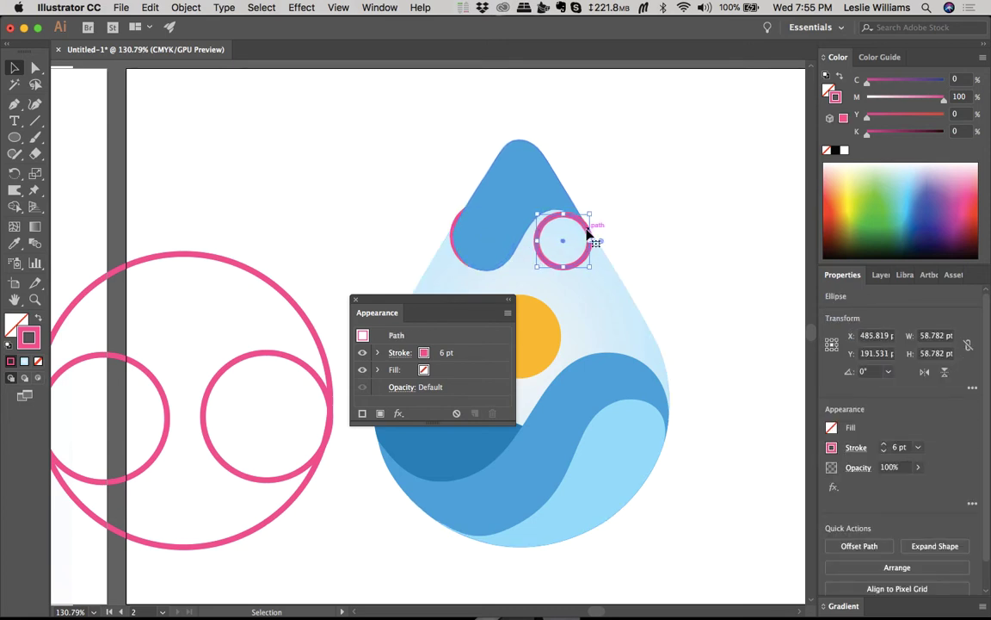
pyautogui.press('Right')
# Step: Give the small circle the dark blue wave's fill with the Eyedropper
pyautogui.press('i')
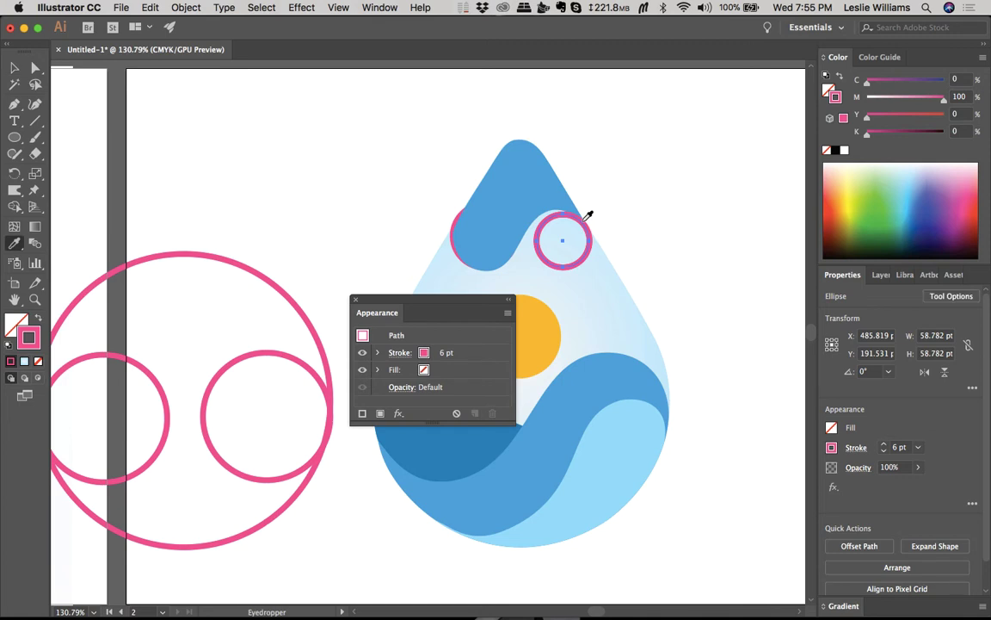
pyautogui.click(463, 451)
pyautogui.press('v')
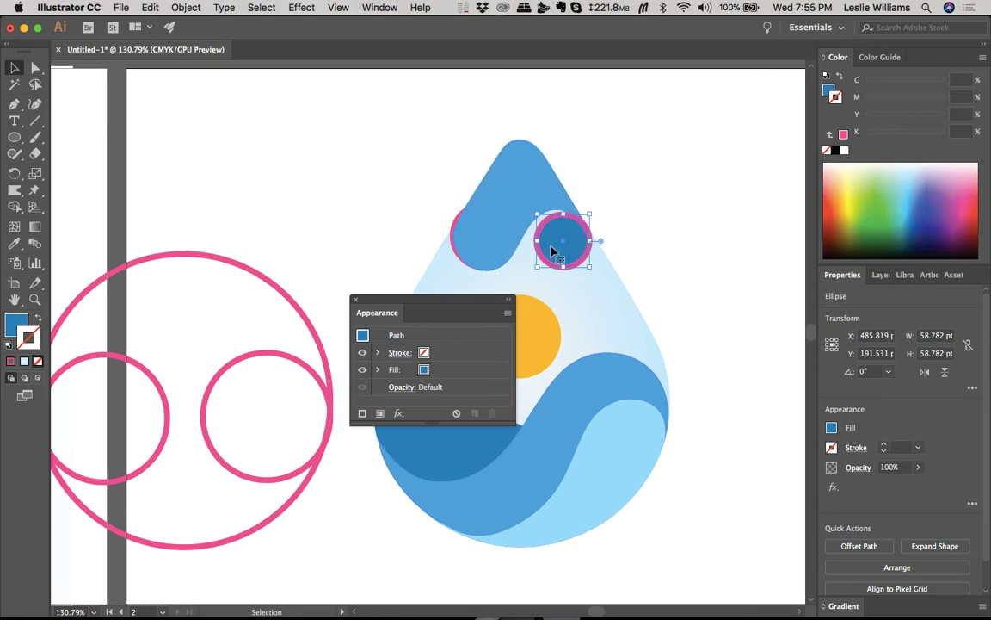
# Step: Pull the circle's left and top anchors out into a leaf and send it behind the peak
pyautogui.press('a')
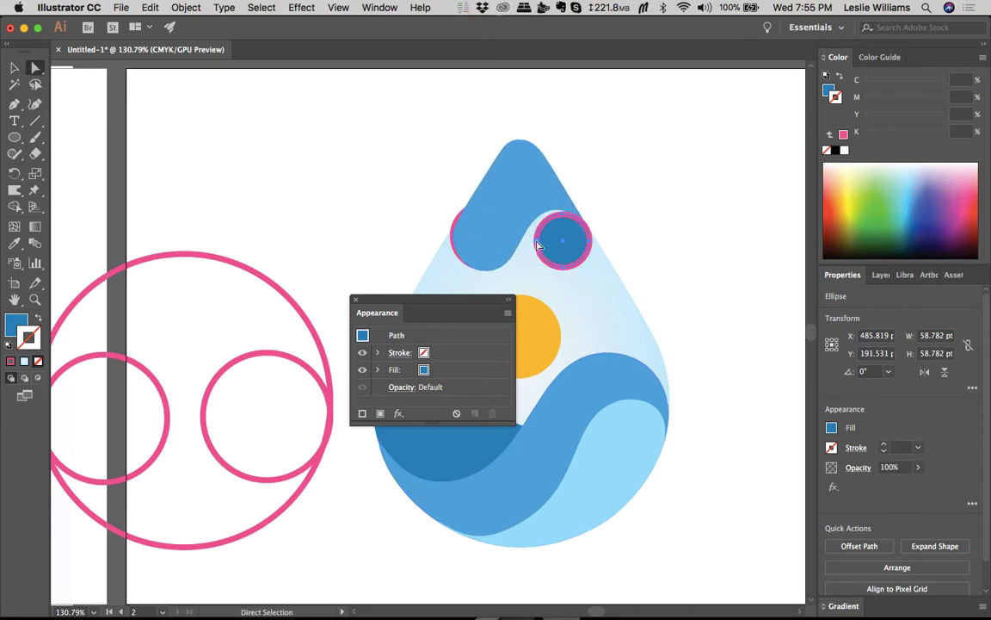
pyautogui.click(537, 246)
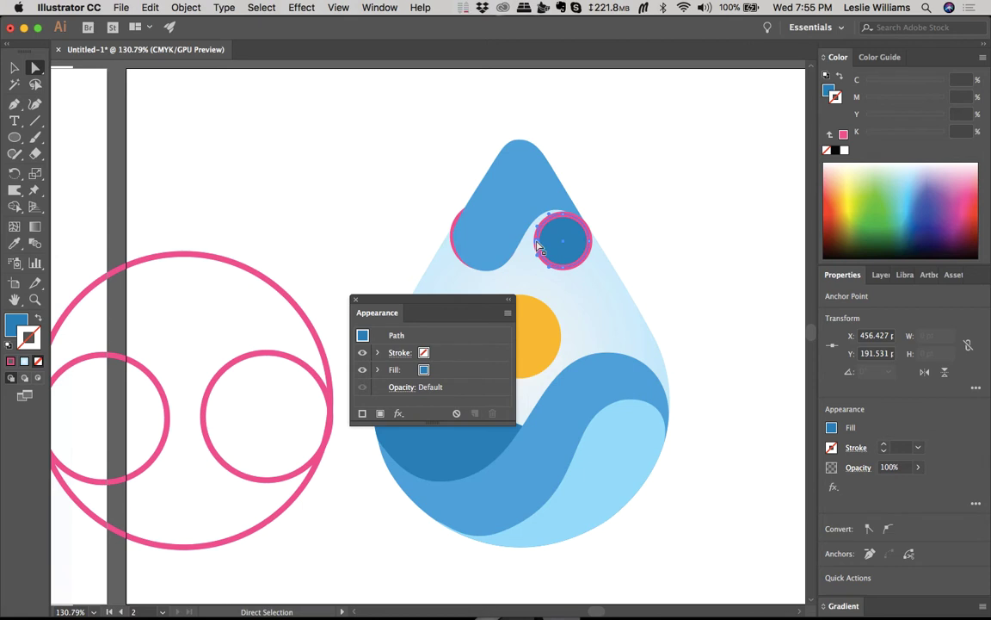
pyautogui.moveTo(536, 246); pyautogui.dragTo(494, 234)
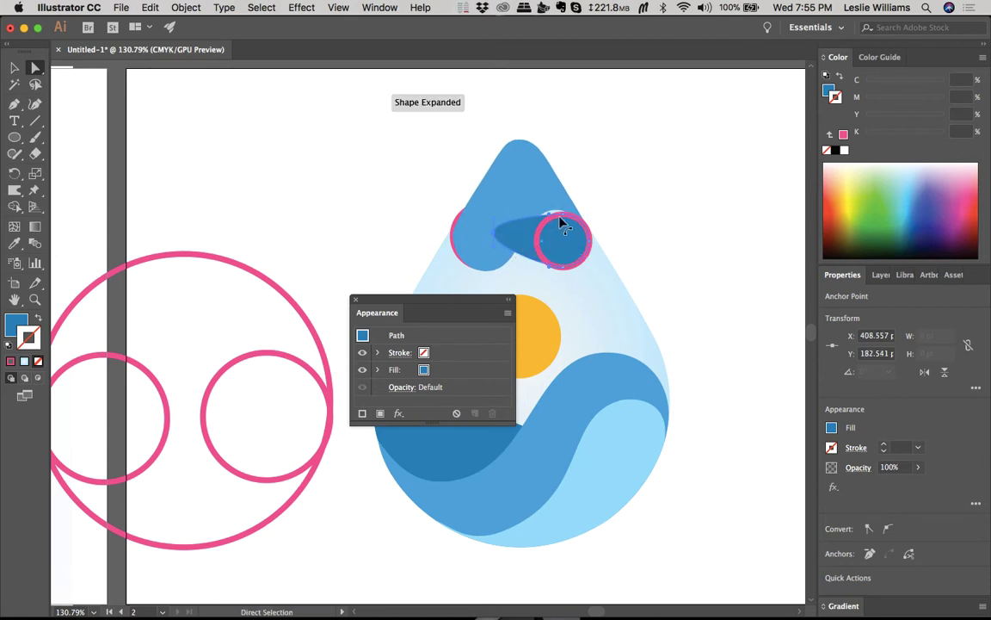
pyautogui.moveTo(561, 216); pyautogui.dragTo(547, 194)
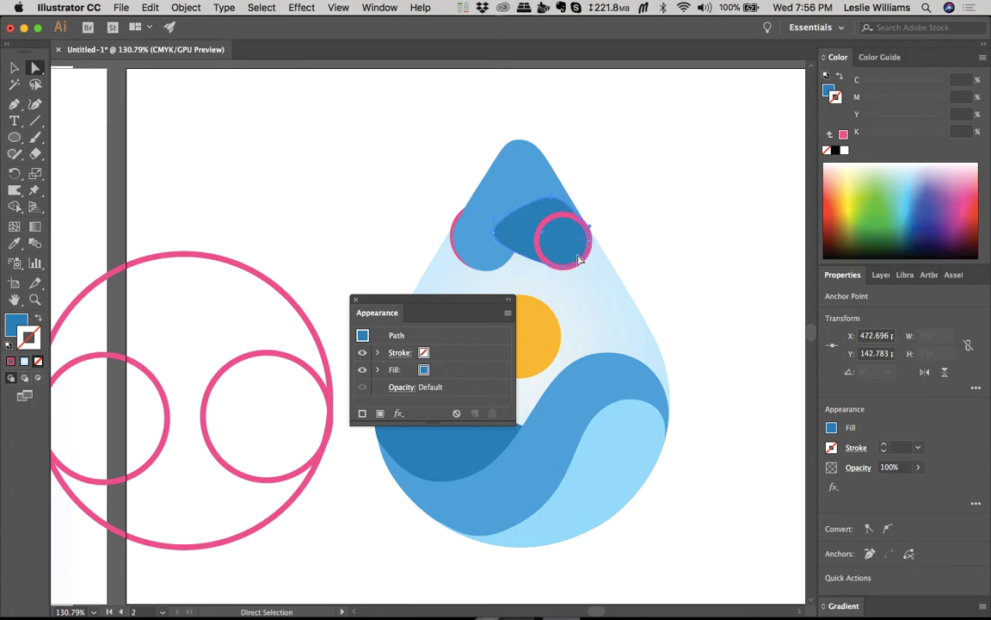
pyautogui.press('super+shift+bracketleft')
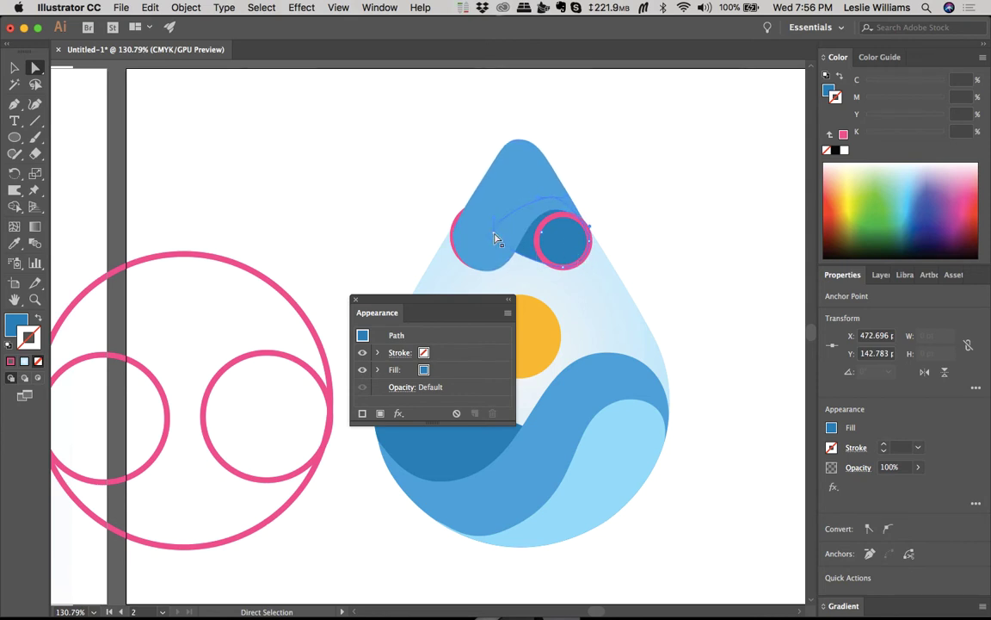
pyautogui.moveTo(496, 234); pyautogui.dragTo(497, 223)
# Step: Adjust a leaf anchor and add a new anchor point to the dark blue shape
pyautogui.hscroll(-15, 494, 224)
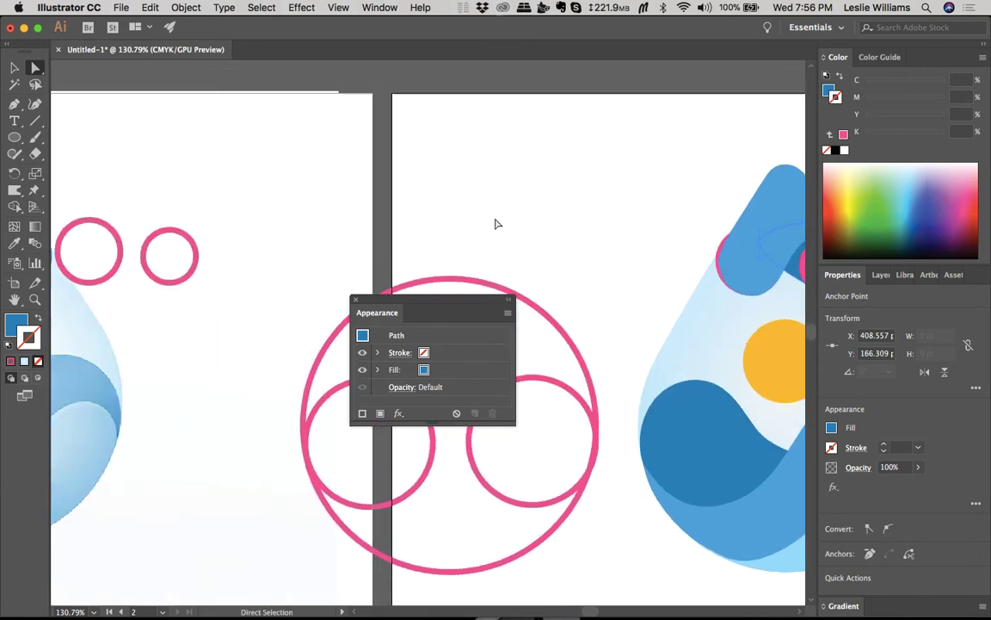
pyautogui.hscroll(10, 494, 224)
pyautogui.scroll(3, 494, 224)
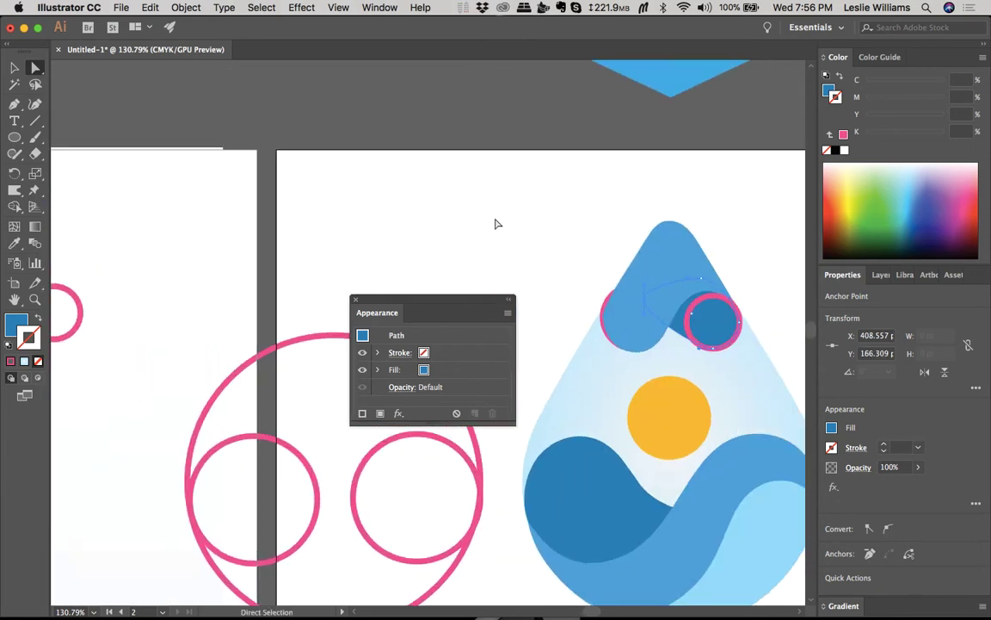
pyautogui.moveTo(643, 296); pyautogui.dragTo(643, 285)
pyautogui.press('p')
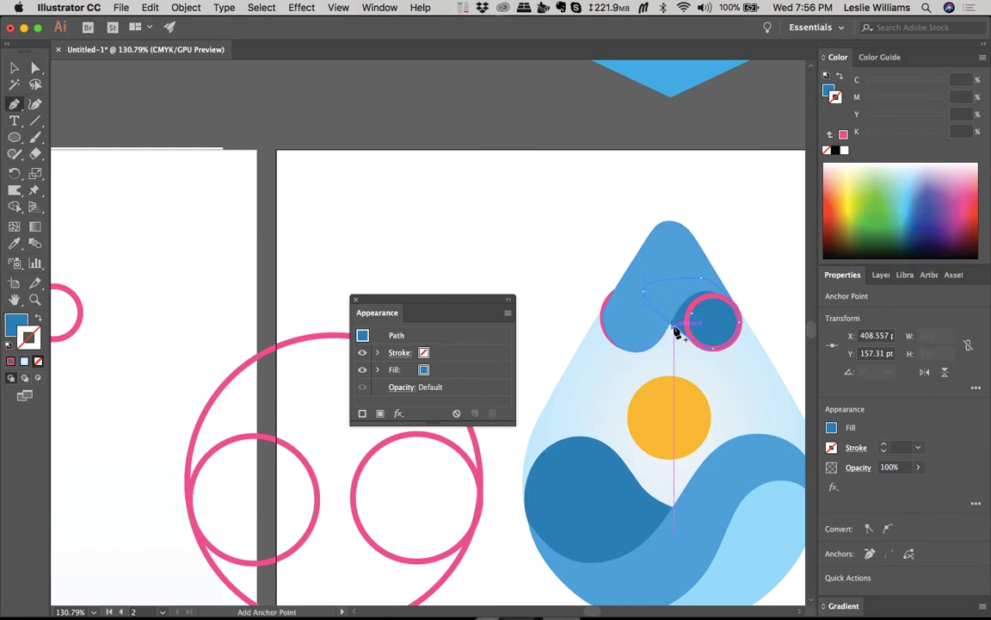
pyautogui.click(676, 332)
# Step: Drag the new anchor and its neighbour to round the shape into a wave behind the peak
pyautogui.scroll(2, 680, 361)
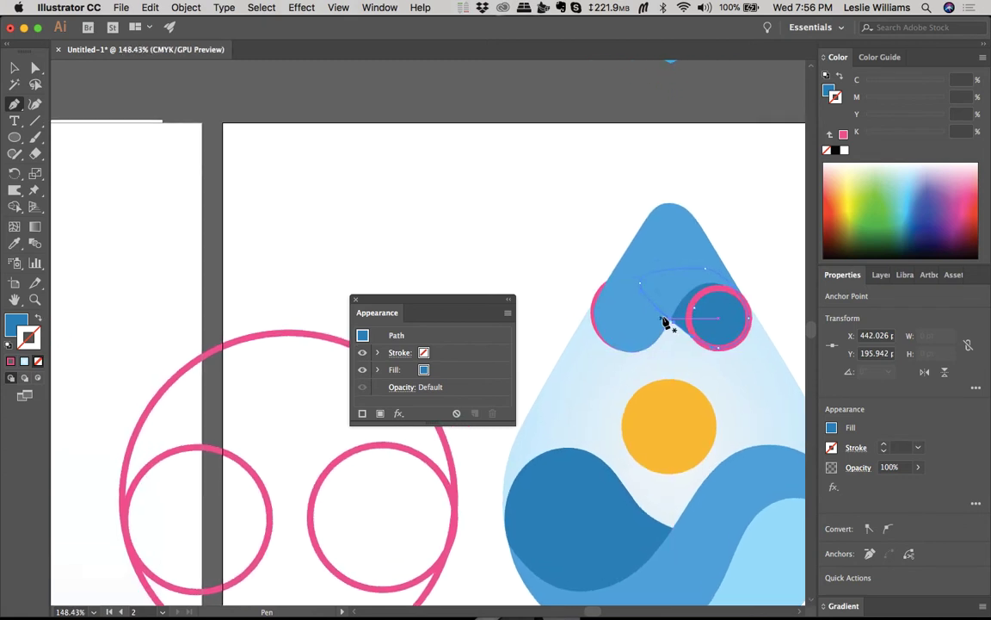
pyautogui.press('a')
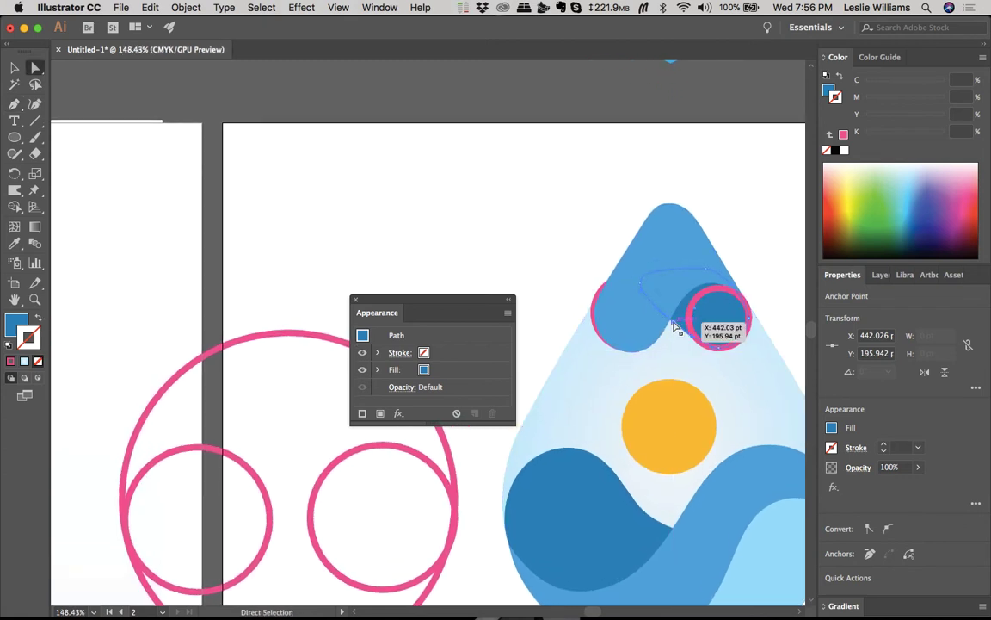
pyautogui.moveTo(677, 328); pyautogui.dragTo(652, 316)
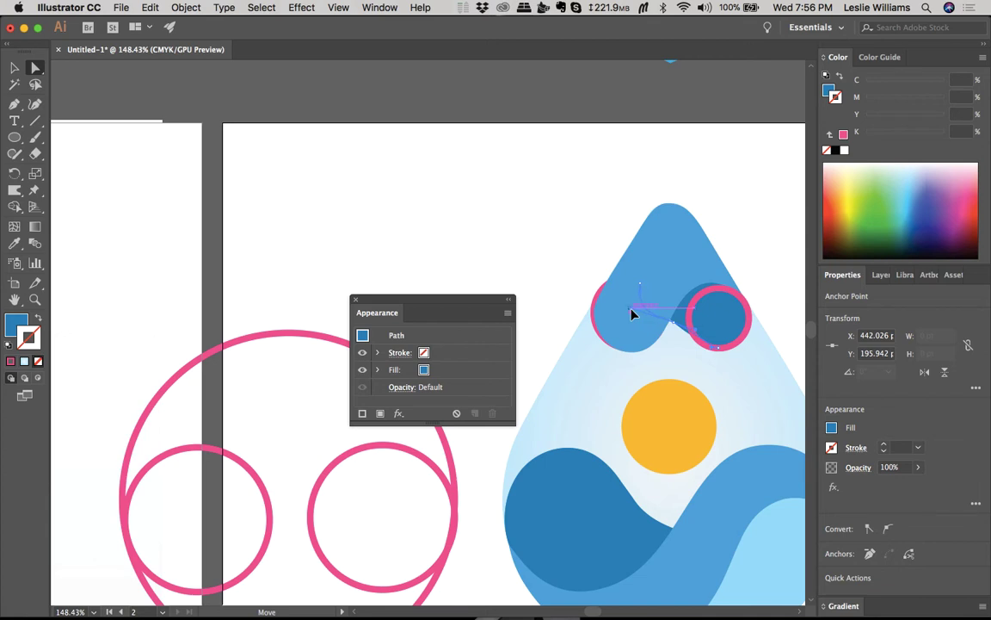
pyautogui.moveTo(630, 313); pyautogui.dragTo(619, 308)
pyautogui.press('v')
pyautogui.hscroll(5, 704, 284)
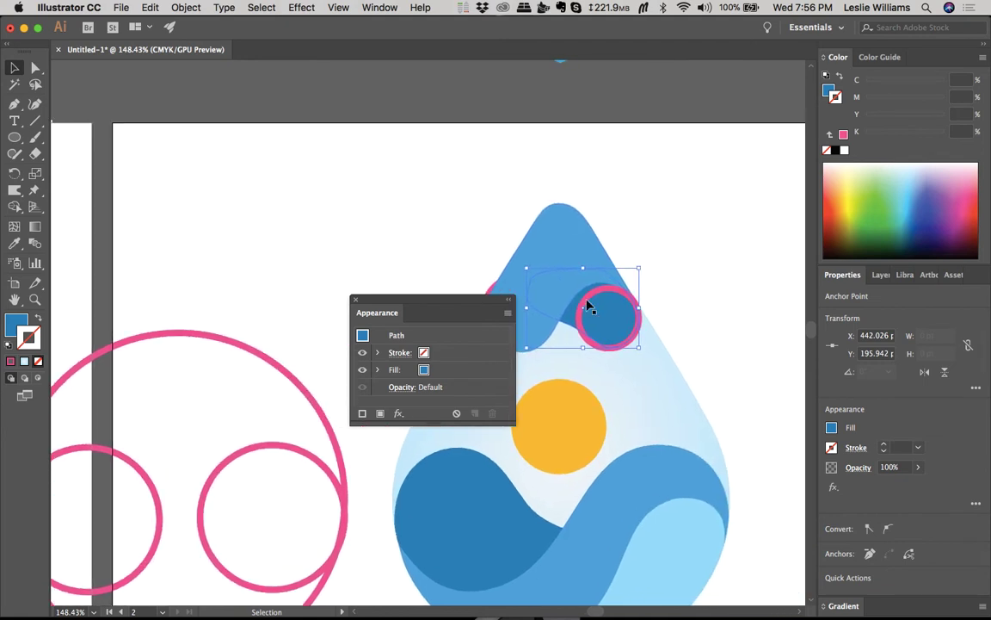
# Step: Move the pink guide circle right off the drop and nudge the bump's right anchor outward
pyautogui.moveTo(590, 292)
pyautogui.mouseDown()
pyautogui.moveTo(688, 248)
pyautogui.moveTo(688, 268)
pyautogui.mouseUp()
pyautogui.click(626, 323)
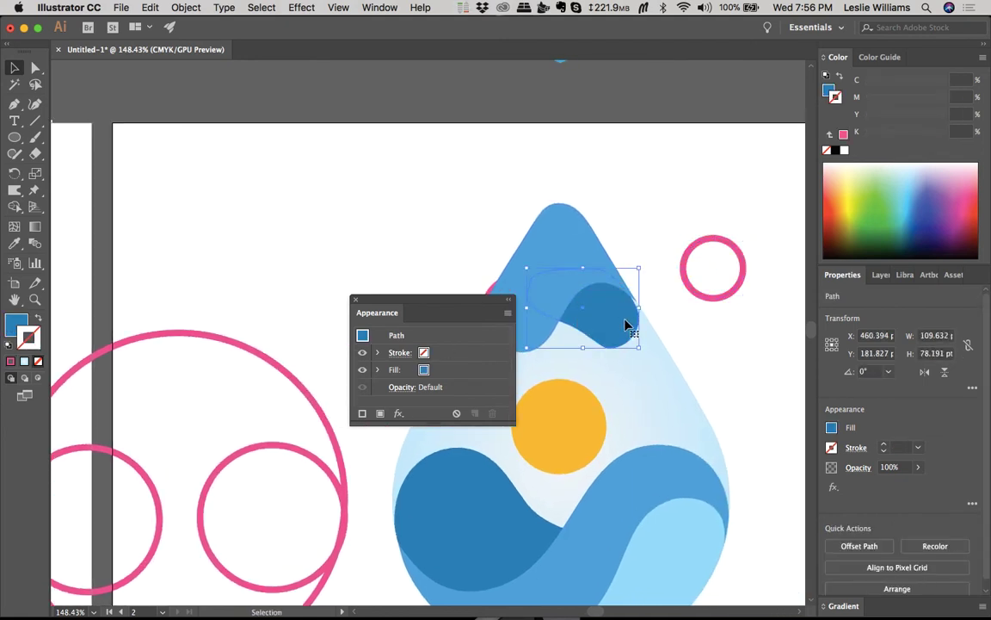
pyautogui.scroll(5, 626, 323)
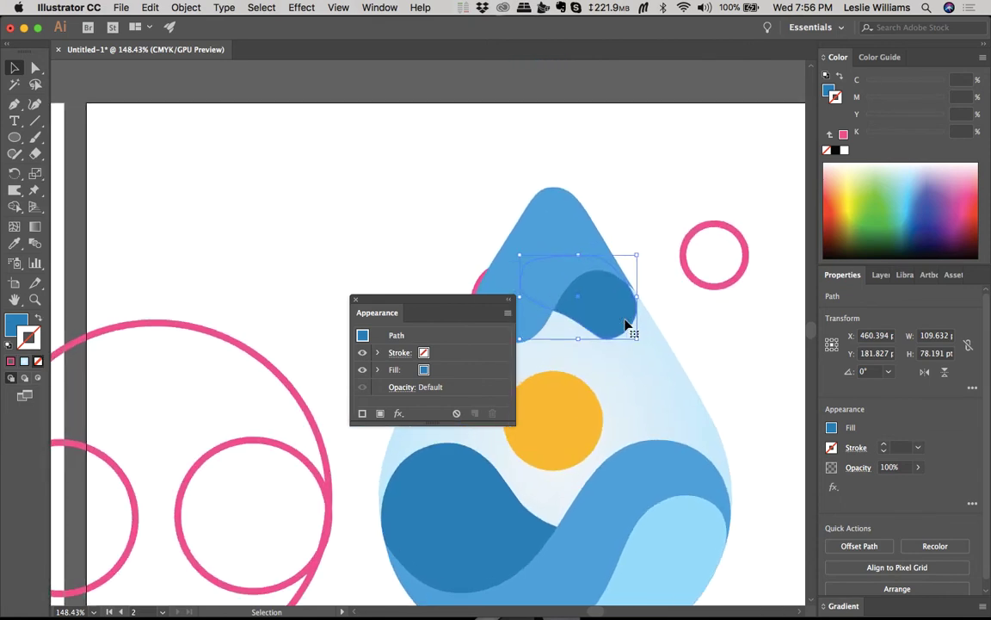
pyautogui.scroll(2, 626, 324)
pyautogui.press('a')
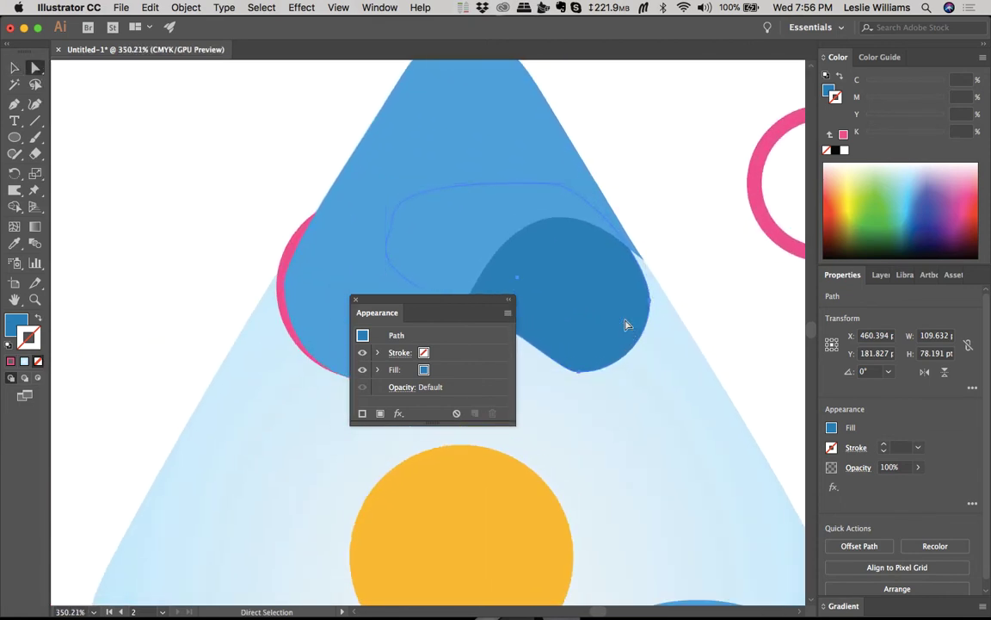
pyautogui.click(650, 303)
pyautogui.moveTo(650, 303); pyautogui.dragTo(659, 305)
# Step: Slide the bump's bottom anchor left and fine-tune its lower curve, then deselect
pyautogui.hscroll(-2, 586, 378)
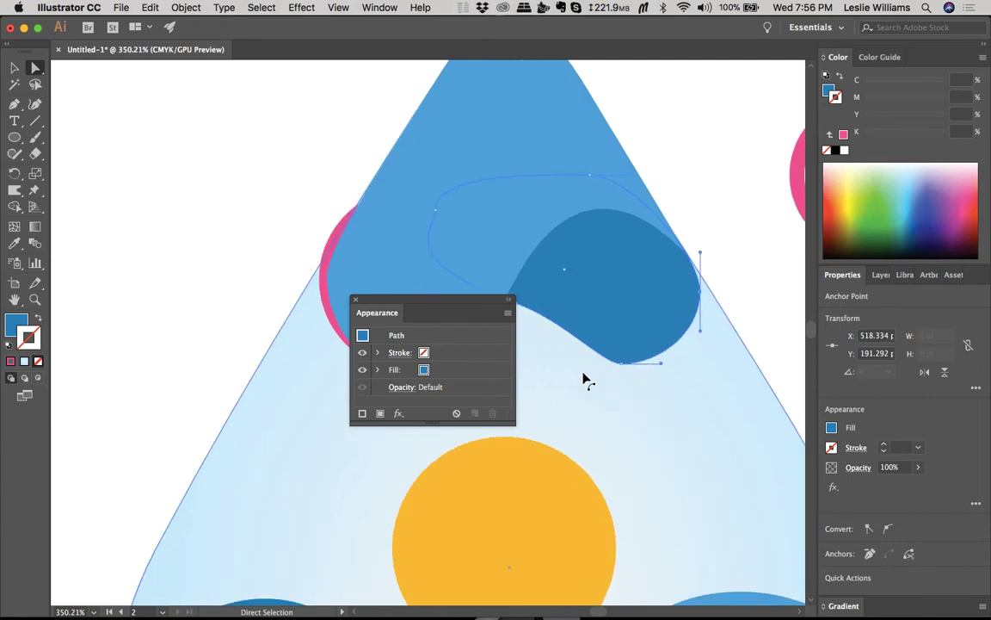
pyautogui.hscroll(-2, 585, 378)
pyautogui.click(633, 357)
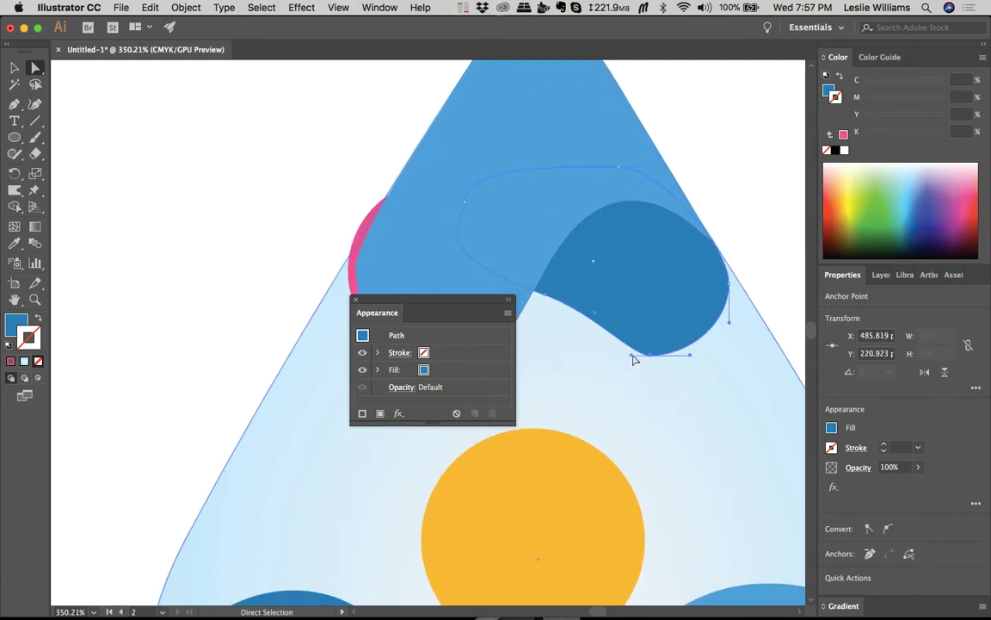
pyautogui.moveTo(633, 360); pyautogui.dragTo(598, 356)
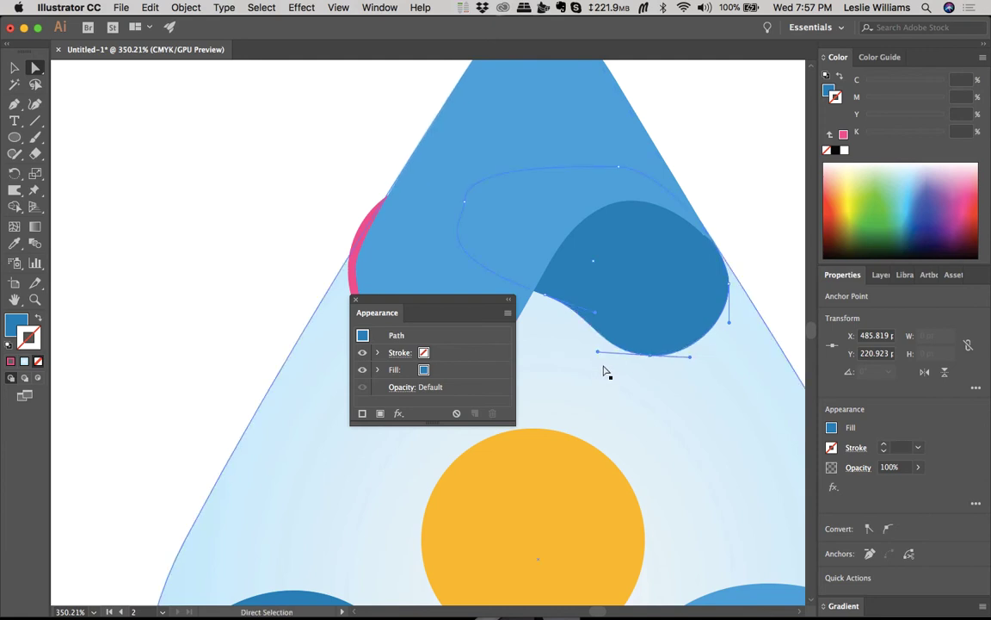
pyautogui.moveTo(596, 314); pyautogui.dragTo(600, 315)
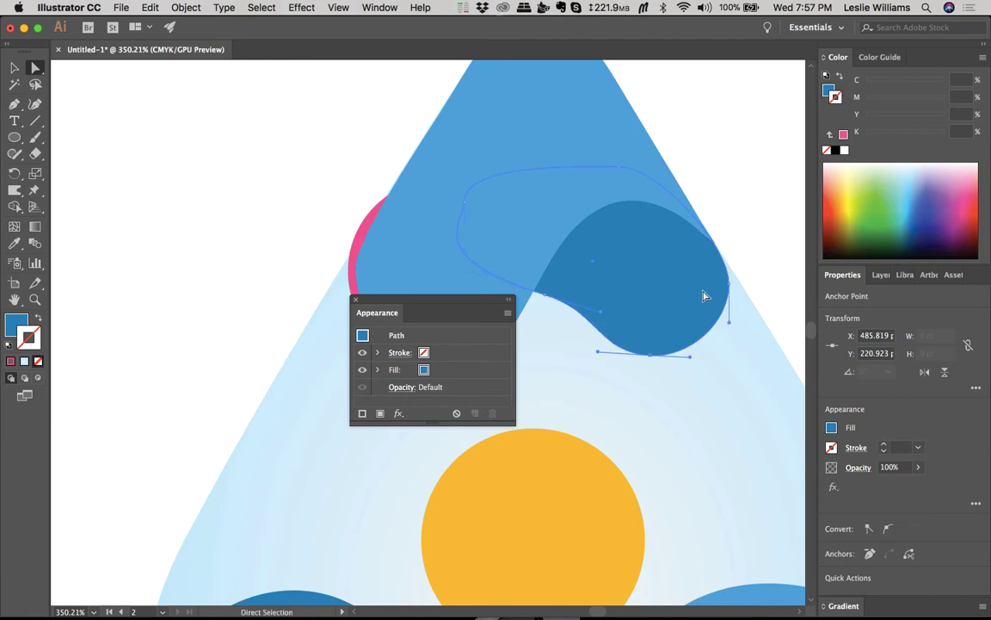
pyautogui.click(759, 251)
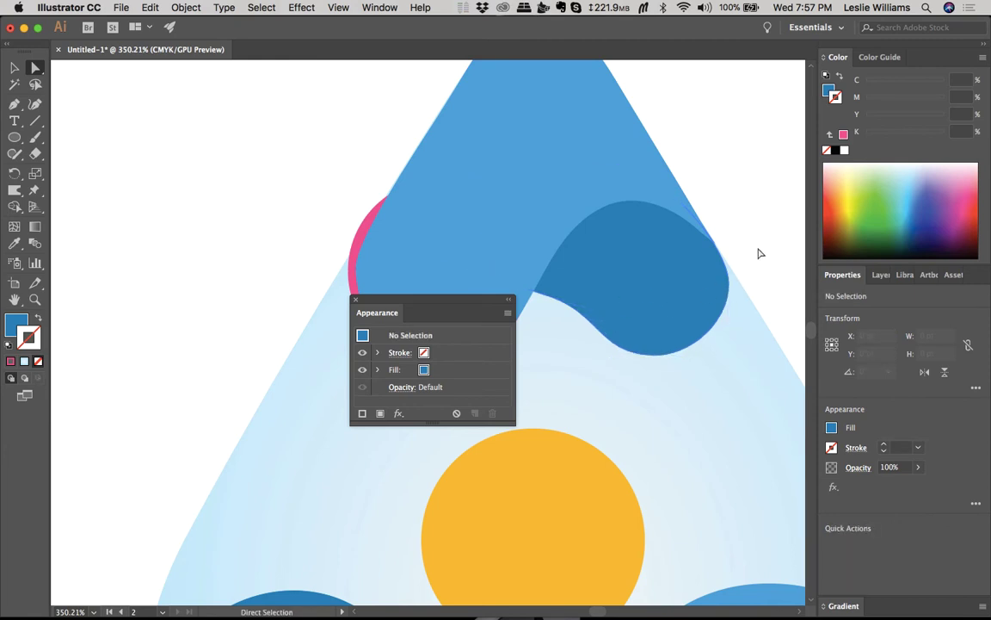
pyautogui.scroll(-10, 759, 253)
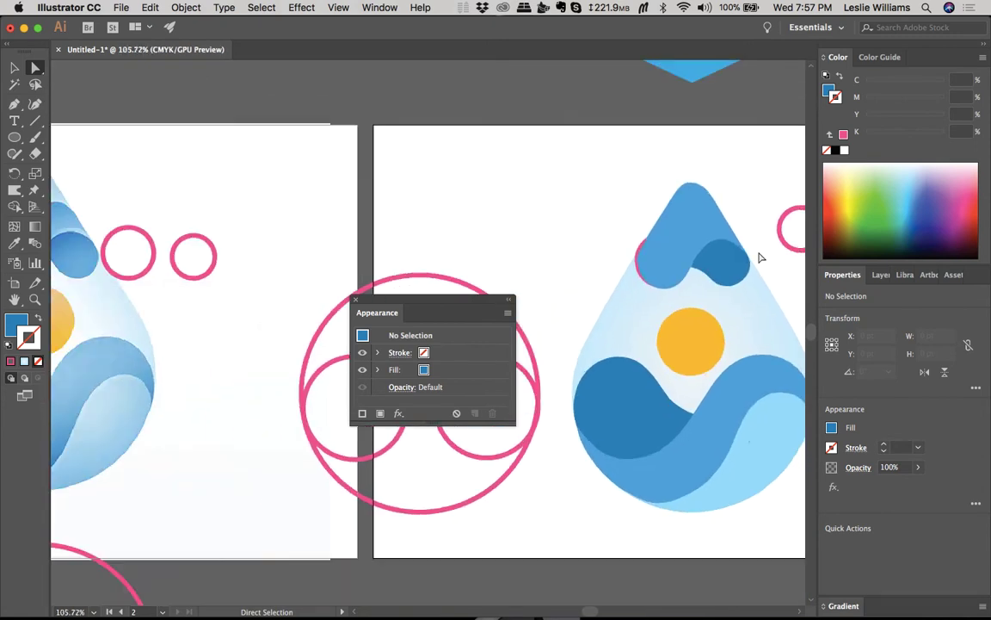
# Step: Raise the dark blue bump's anchor about 3 pt, then deselect it
pyautogui.scroll(-3, 759, 256)
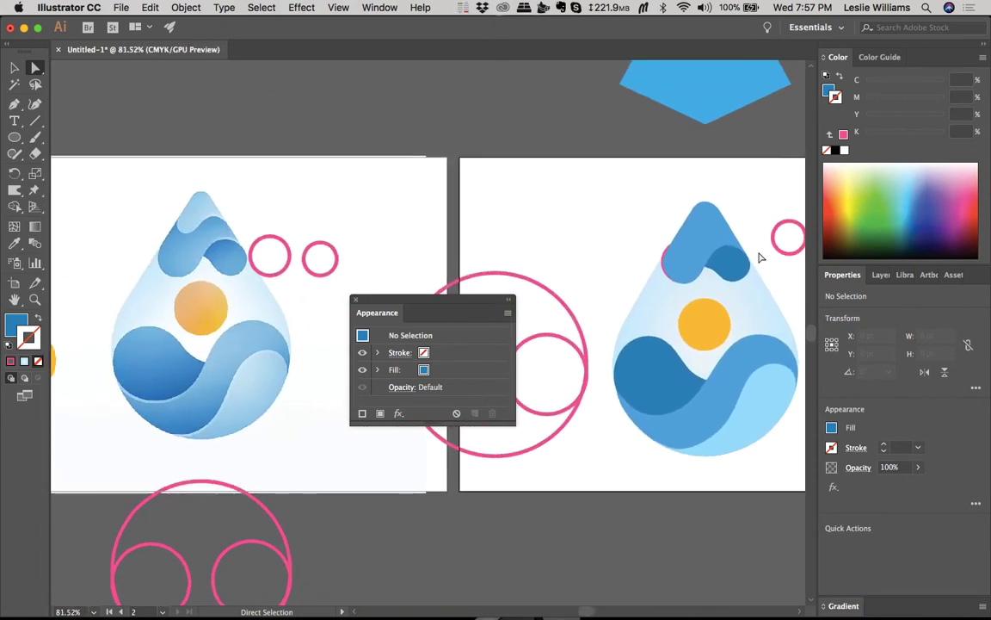
pyautogui.scroll(2, 759, 257)
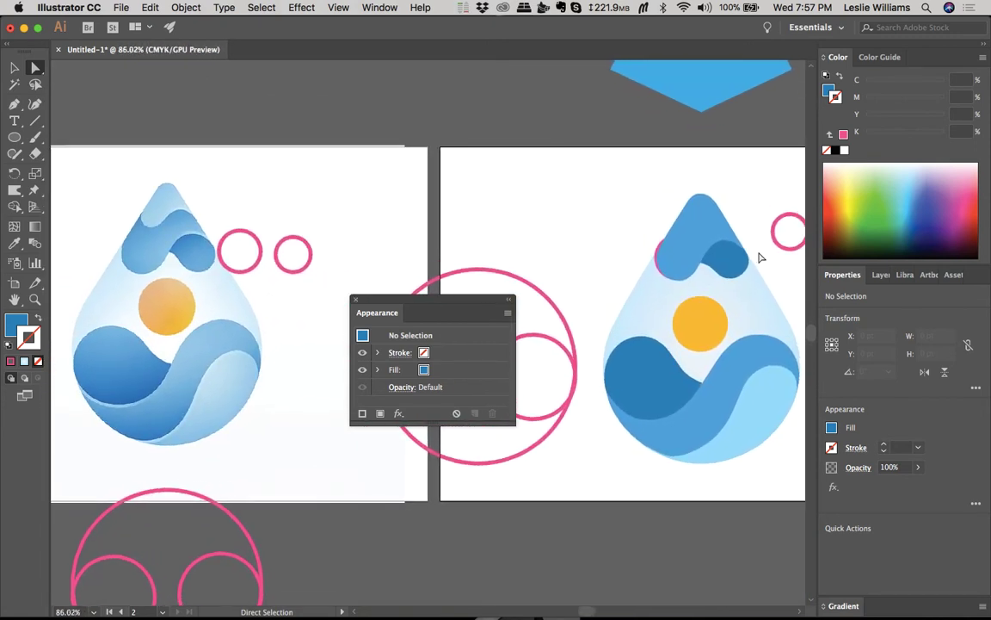
pyautogui.scroll(1, 759, 256)
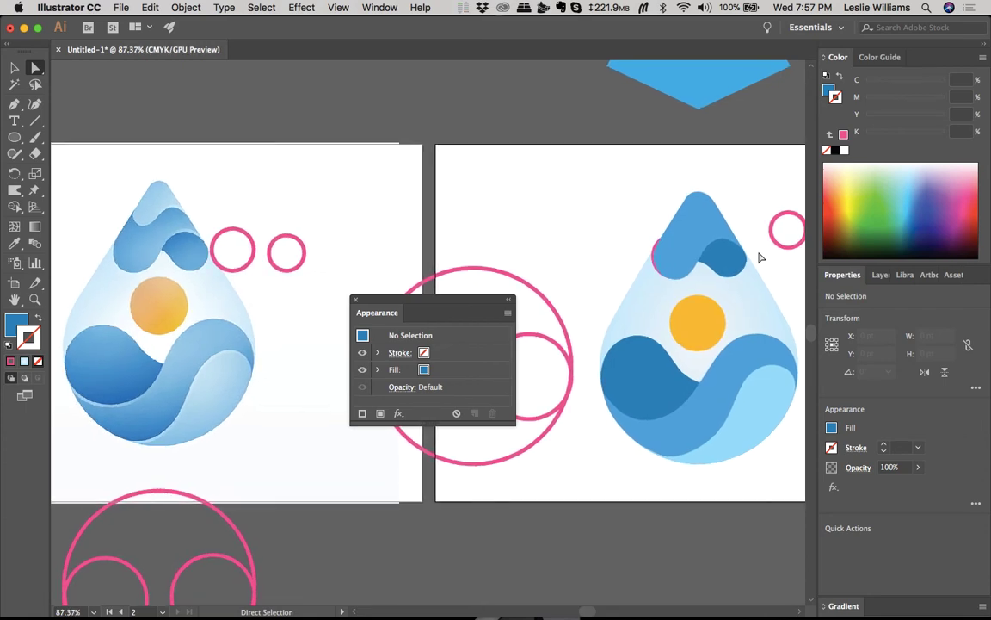
pyautogui.scroll(-1, 759, 256)
pyautogui.scroll(5, 703, 270)
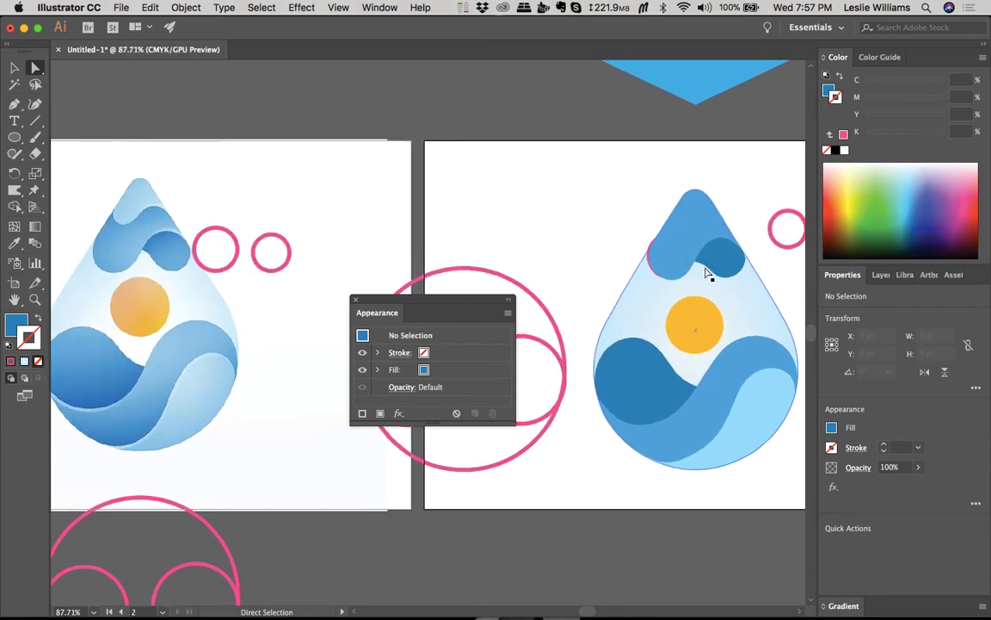
pyautogui.click(654, 271)
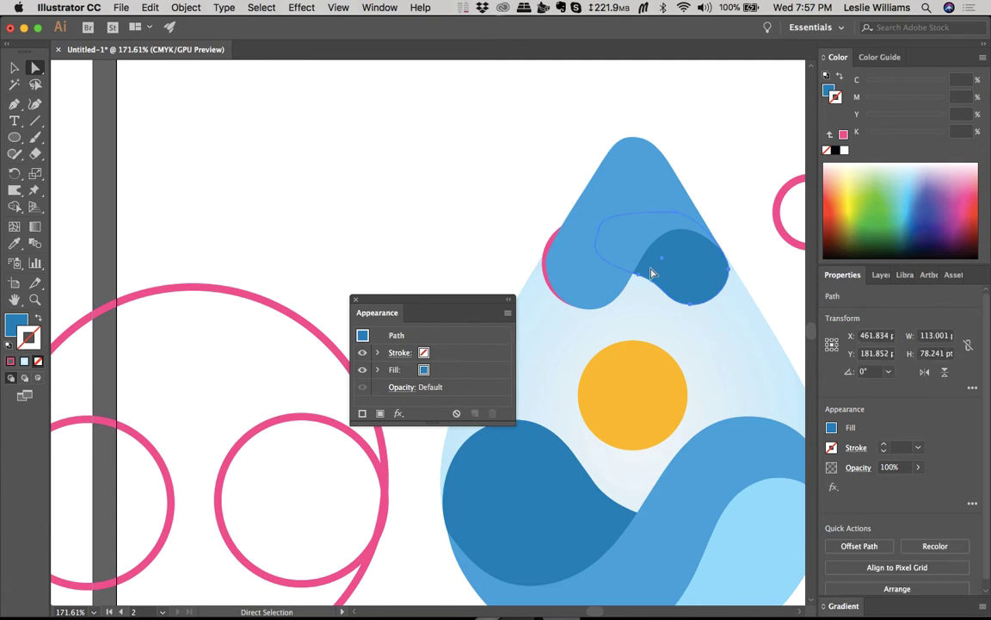
pyautogui.moveTo(640, 280); pyautogui.dragTo(638, 273)
pyautogui.click(751, 190)
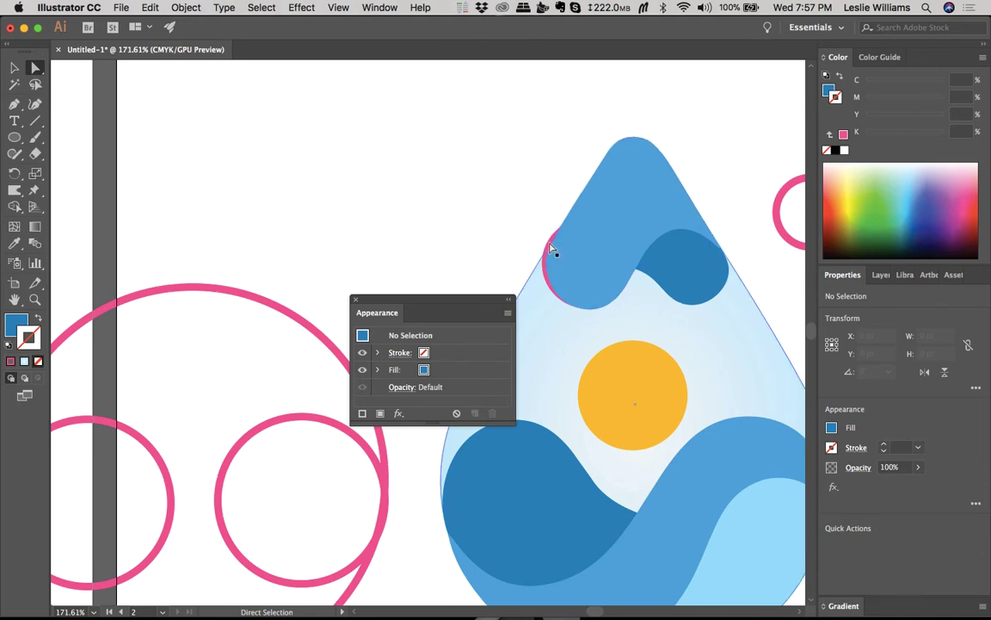
# Step: Zoom out to compare with the reference drop and select the light blue drop shape
pyautogui.scroll(-5, 552, 249)
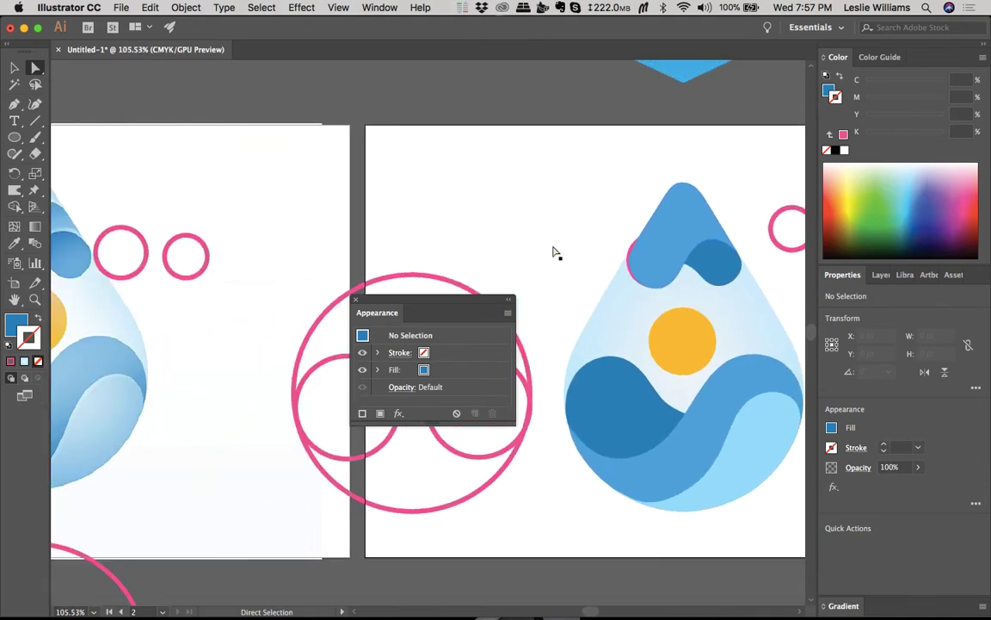
pyautogui.scroll(-2, 552, 249)
pyautogui.scroll(4, 552, 249)
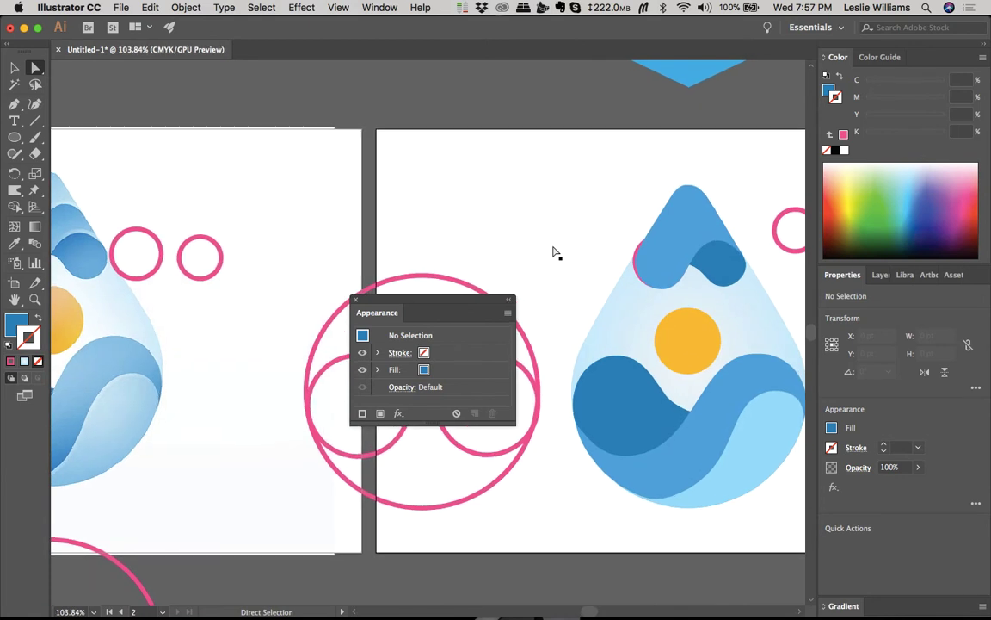
pyautogui.scroll(-1, 552, 249)
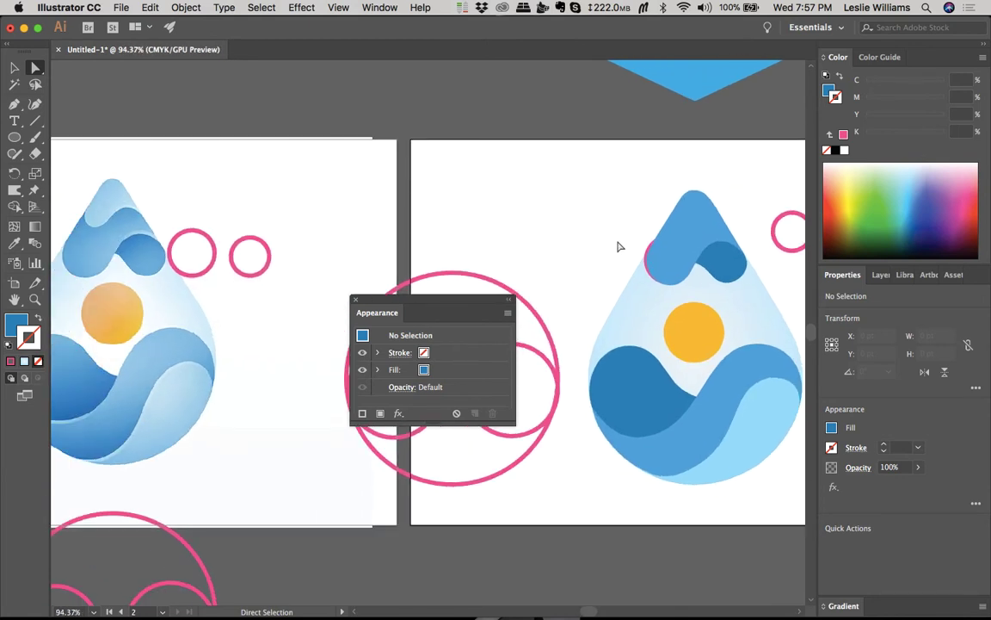
pyautogui.press('v')
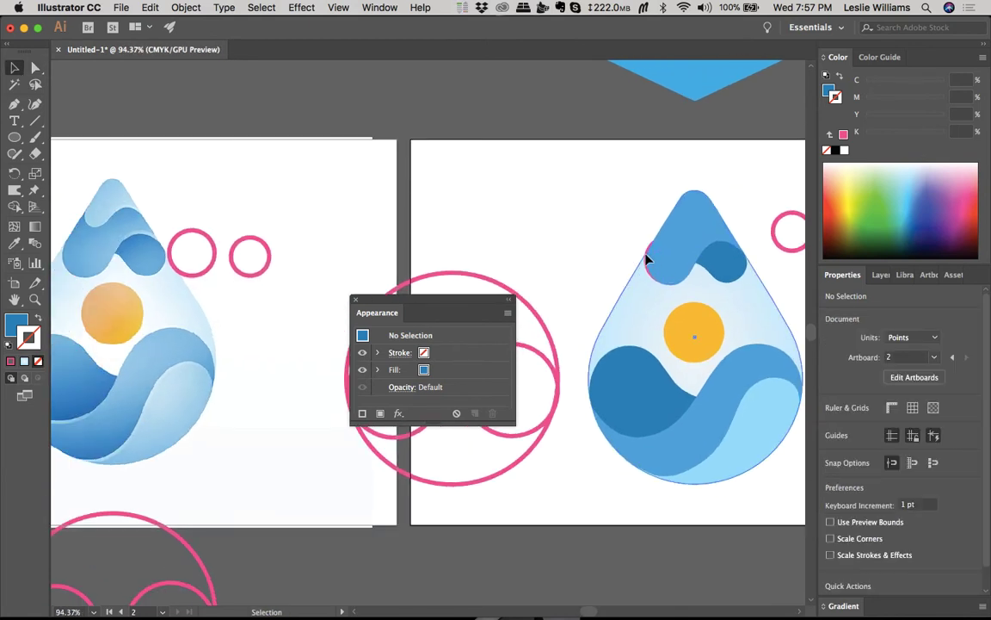
pyautogui.click(648, 260)
pyautogui.scroll(5, 650, 260)
pyautogui.scroll(1, 650, 260)
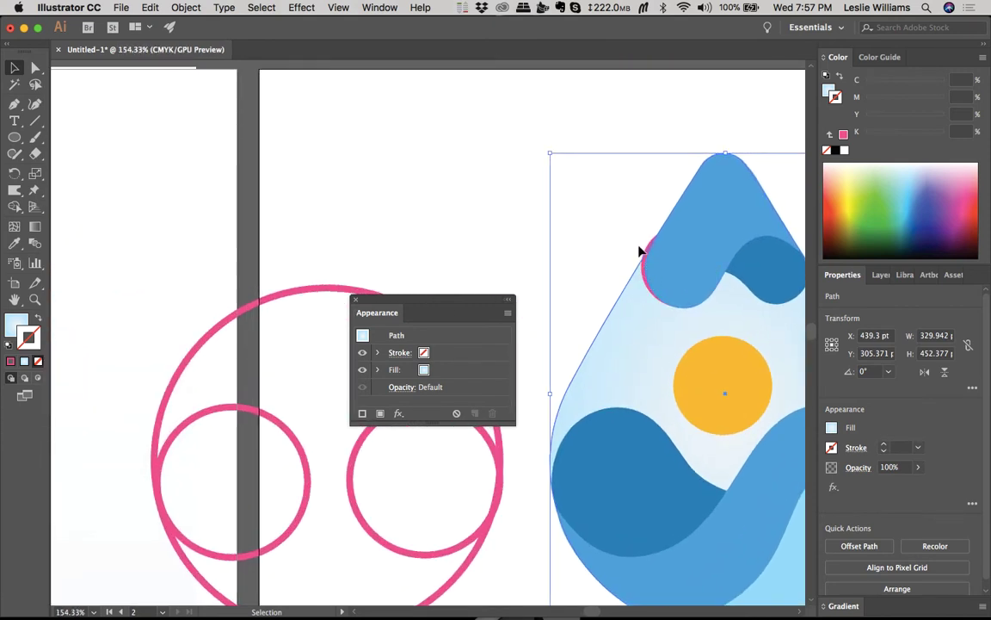
# Step: Move the pink guide circle up-left out from behind the drop
pyautogui.click(640, 250)
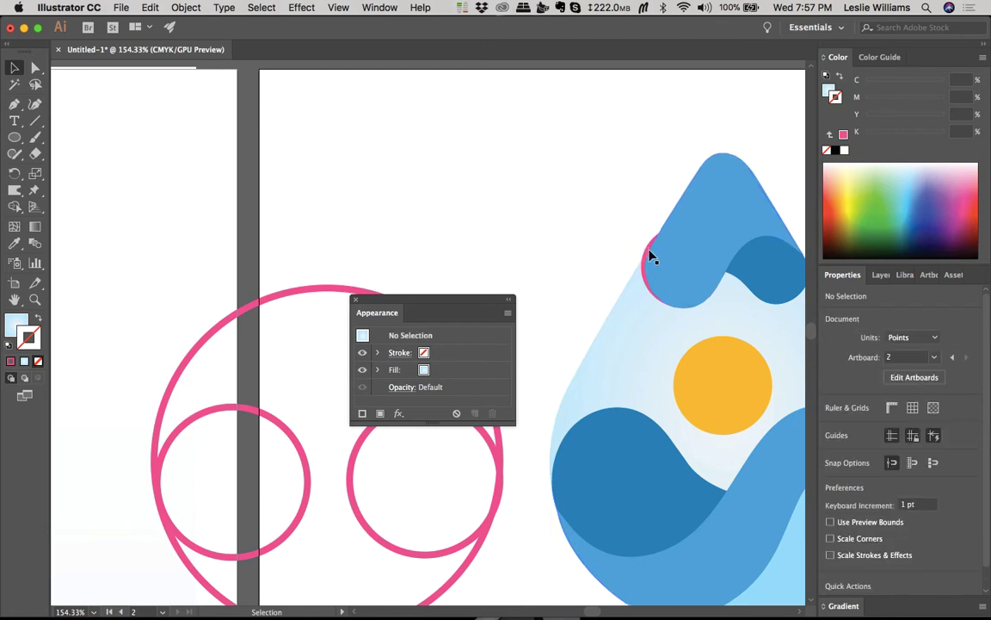
pyautogui.click(649, 255)
pyautogui.moveTo(649, 255); pyautogui.dragTo(541, 217)
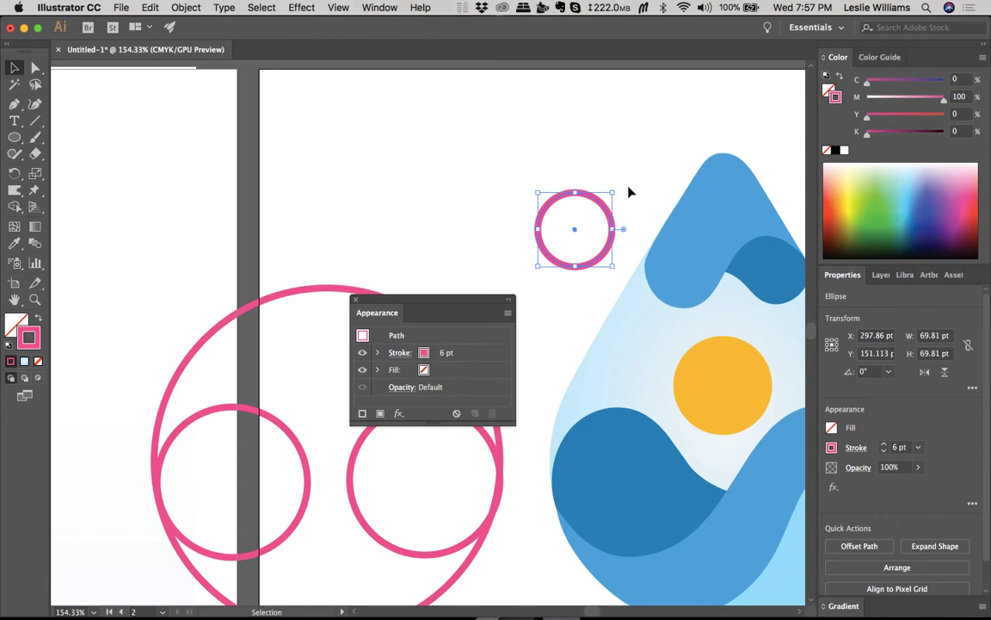
pyautogui.hscroll(10, 628, 192)
pyautogui.hscroll(10, 628, 192)
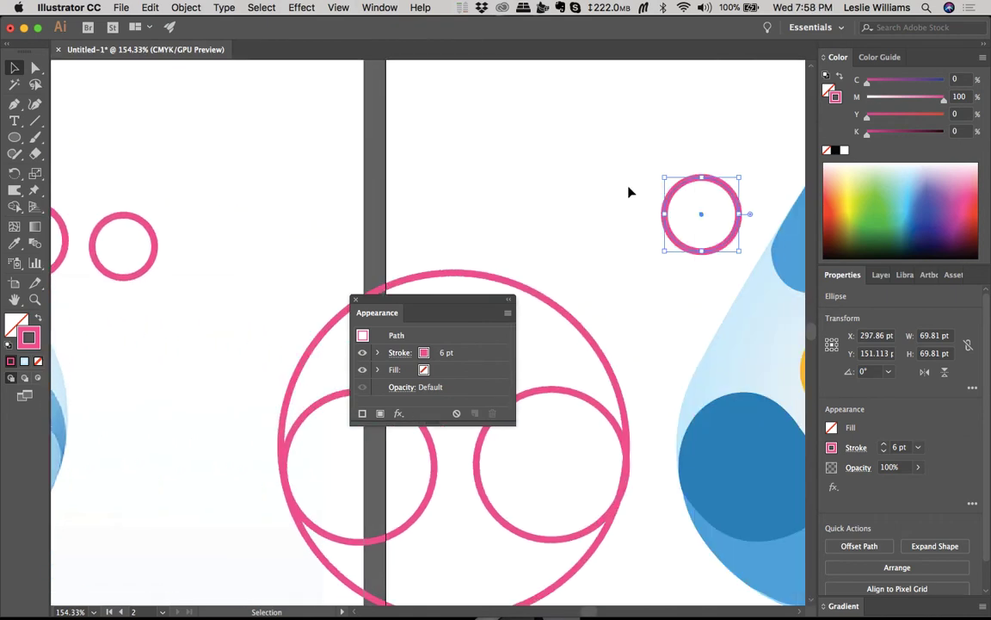
# Step: Straighten the handles of the blue peak's left-edge anchor vertically
pyautogui.click(611, 248)
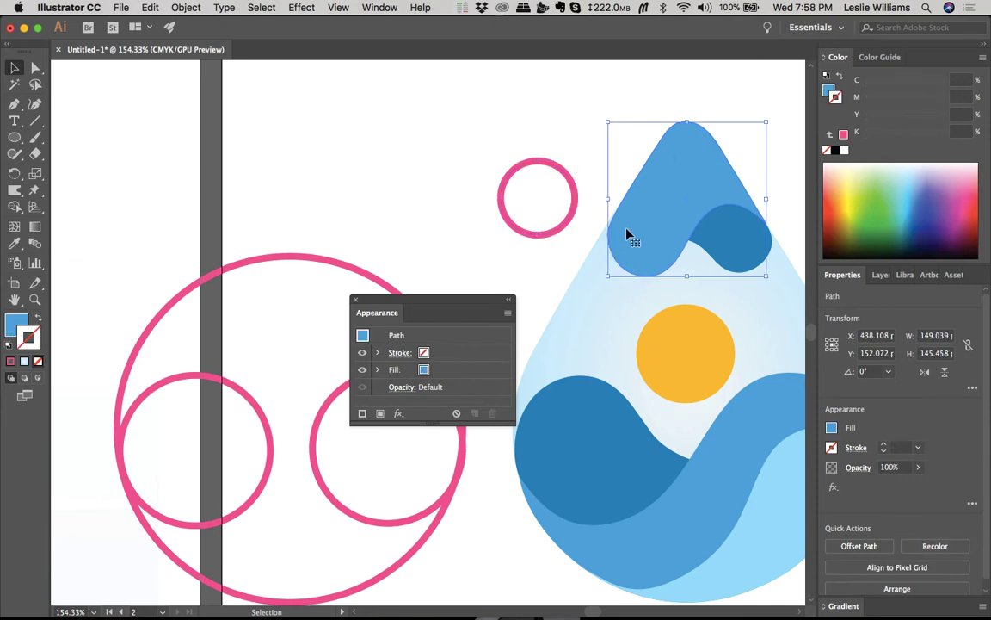
pyautogui.scroll(5, 611, 247)
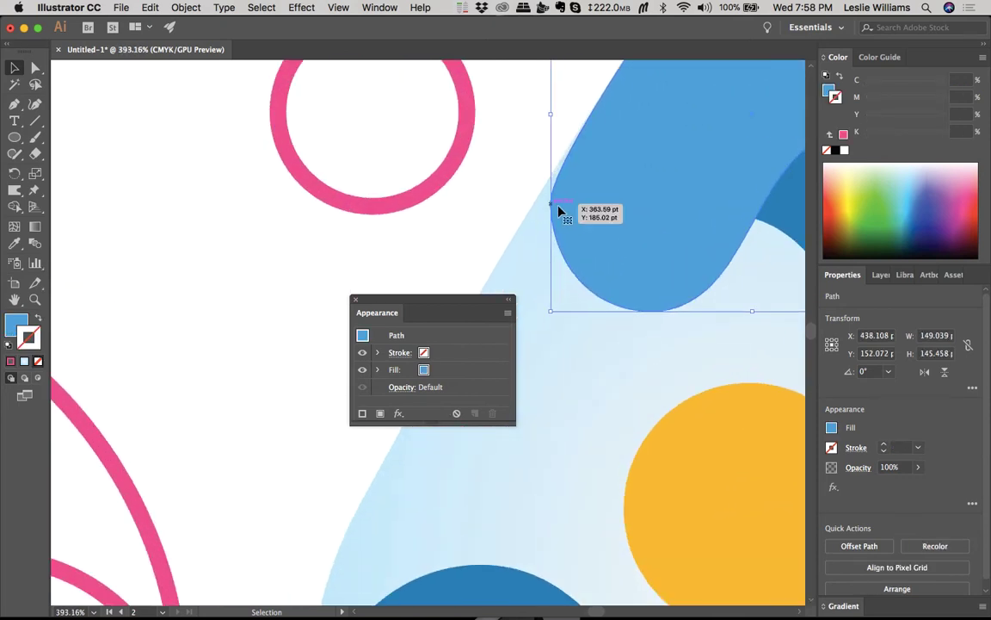
pyautogui.press('a')
pyautogui.click(552, 208)
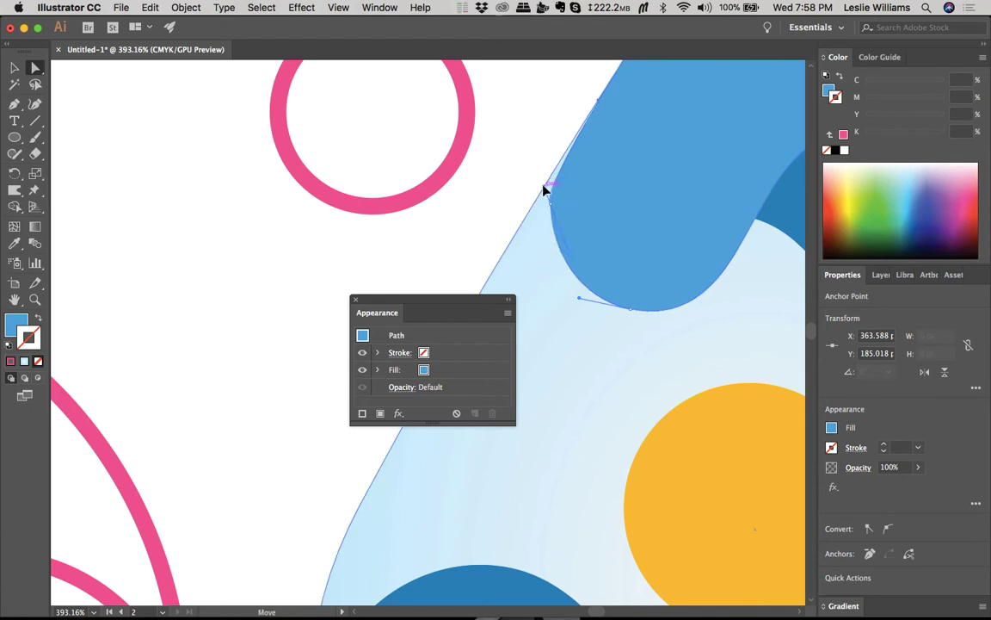
pyautogui.moveTo(548, 172); pyautogui.dragTo(546, 170)
pyautogui.click(533, 144)
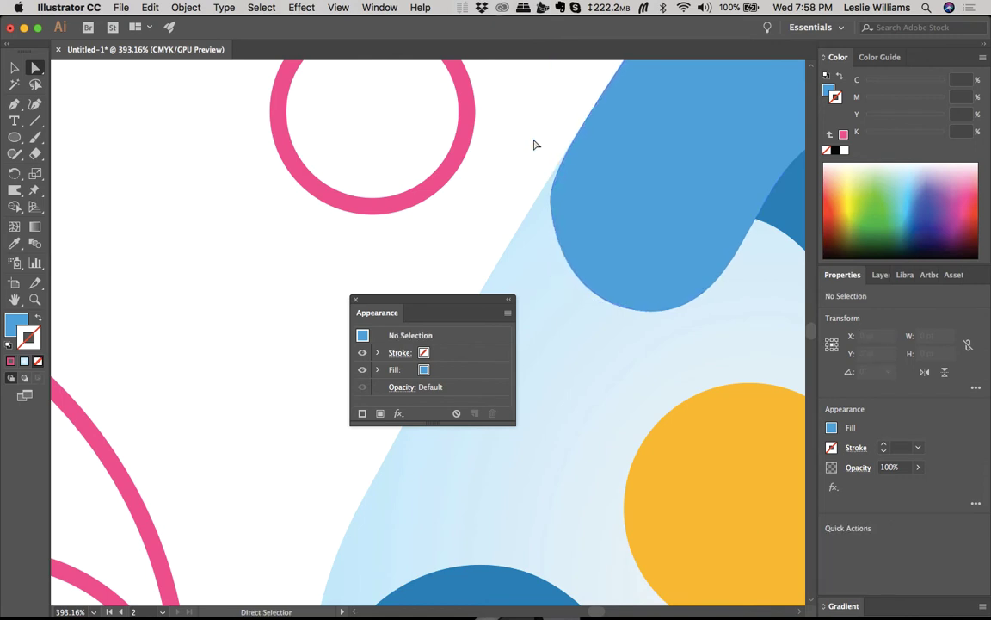
# Step: Nudge the peak's left anchor left, reposition its lower-left anchor, and align the handle vertically
pyautogui.click(551, 206)
pyautogui.moveTo(551, 206); pyautogui.dragTo(545, 209)
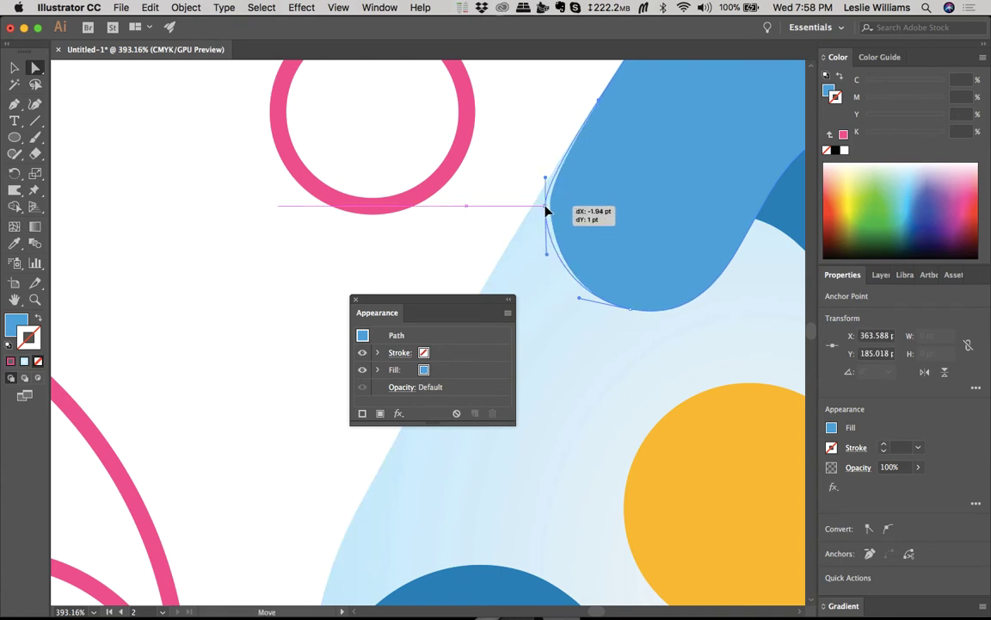
pyautogui.moveTo(544, 208); pyautogui.dragTo(544, 209)
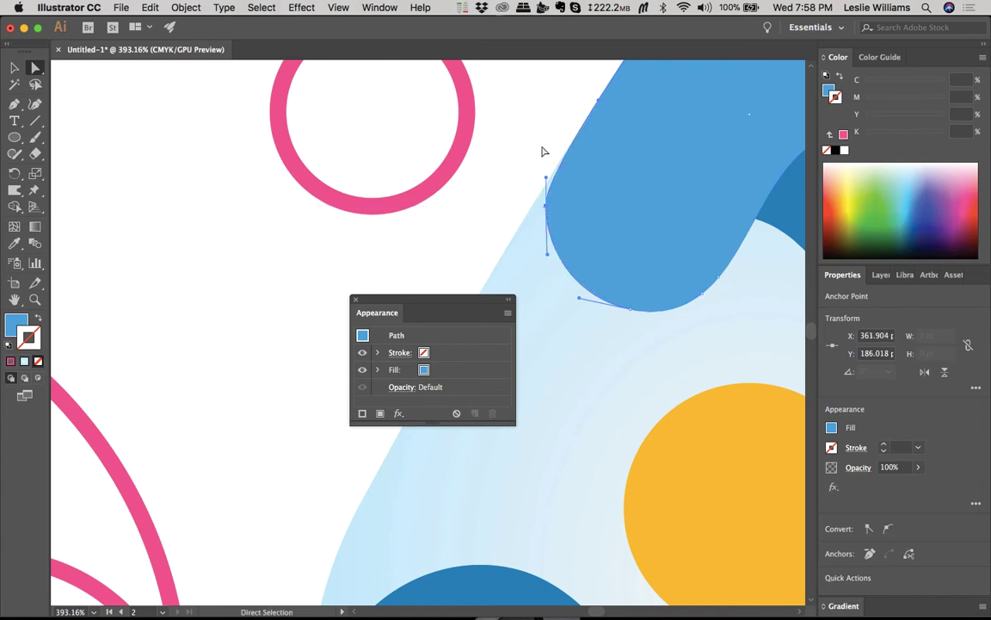
pyautogui.moveTo(548, 257); pyautogui.dragTo(547, 259)
pyautogui.click(543, 165)
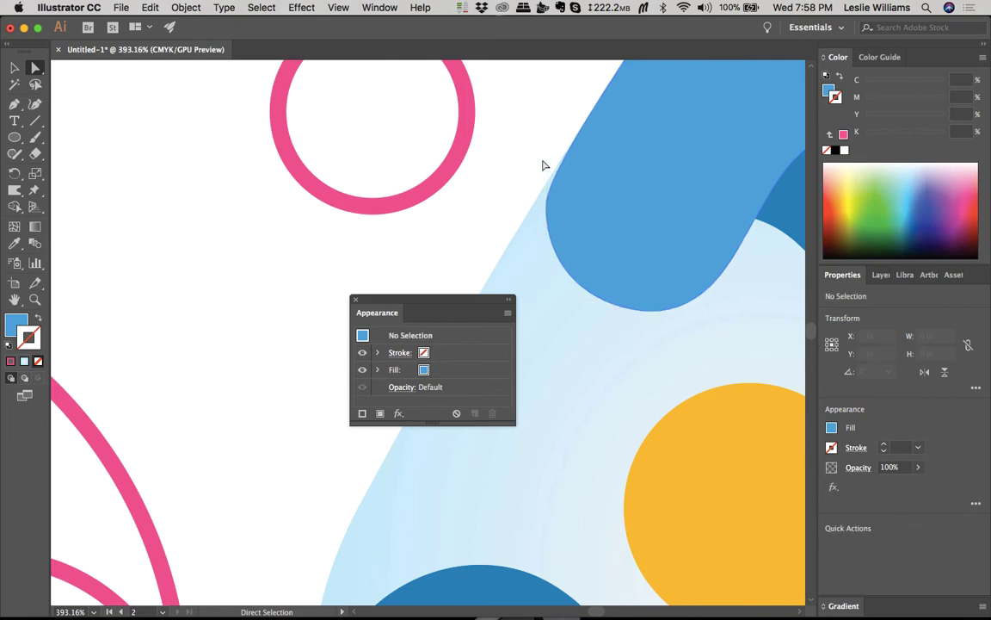
pyautogui.scroll(3, 543, 165)
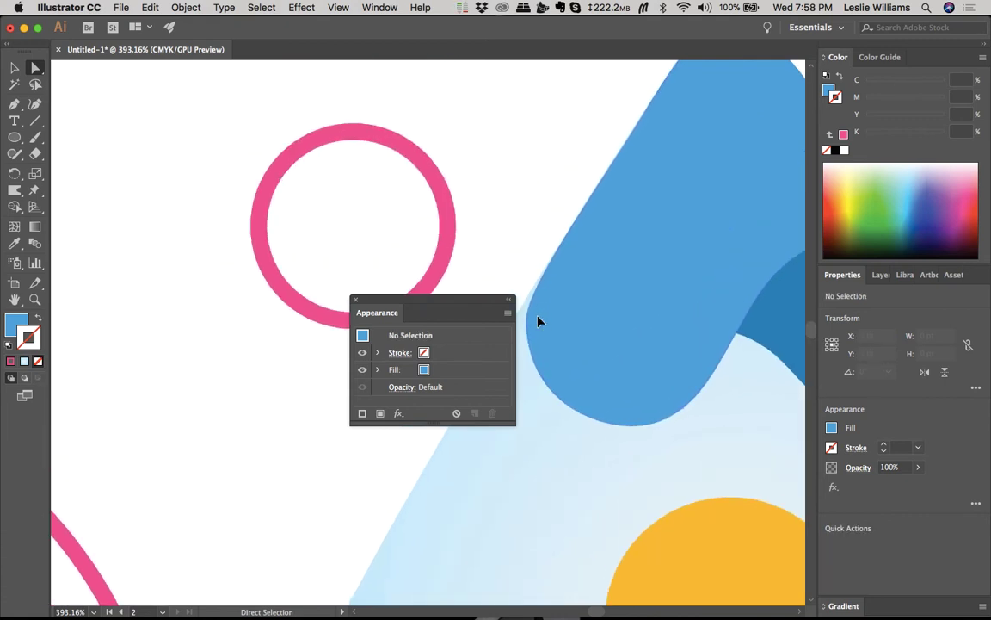
pyautogui.click(527, 327)
pyautogui.moveTo(527, 321); pyautogui.dragTo(530, 286)
# Step: Zoom out to the drop artwork and select the top blue peak (about 150.851 × 145.458 pt)
pyautogui.click(529, 251)
pyautogui.hscroll(-5, 529, 252)
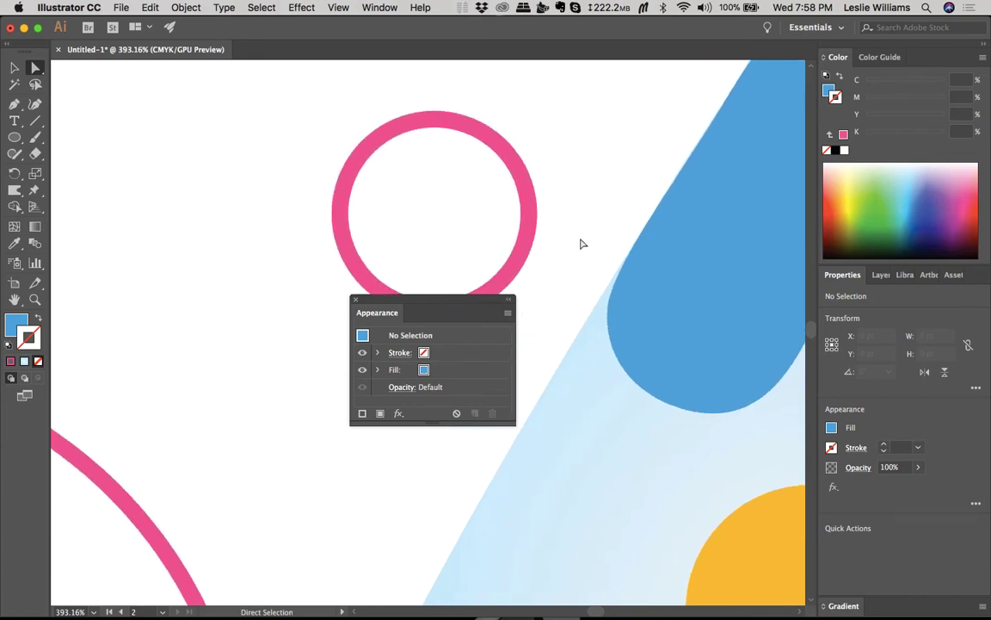
pyautogui.scroll(-5, 582, 247)
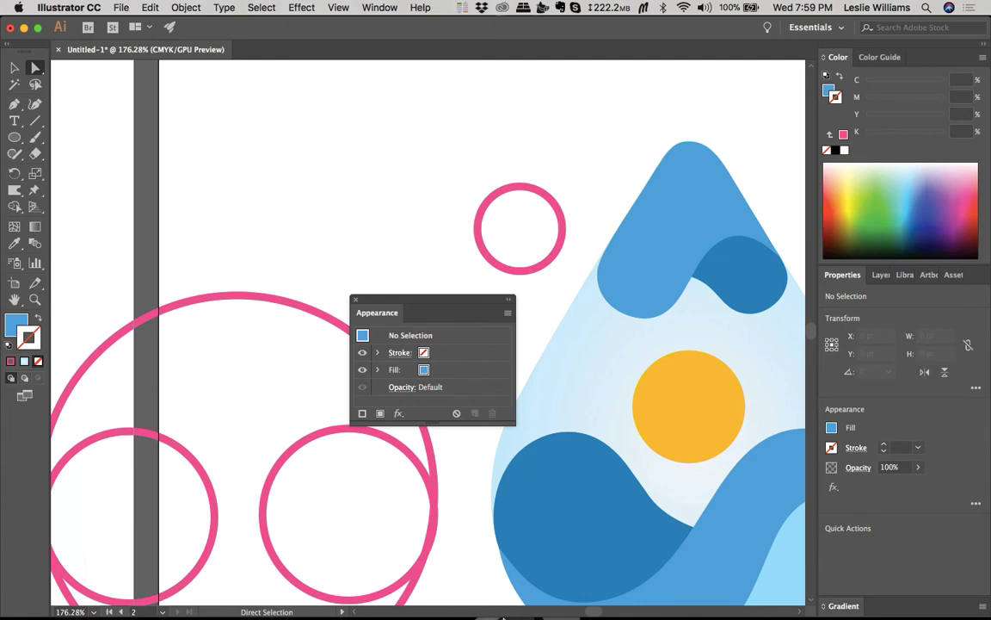
pyautogui.press('v')
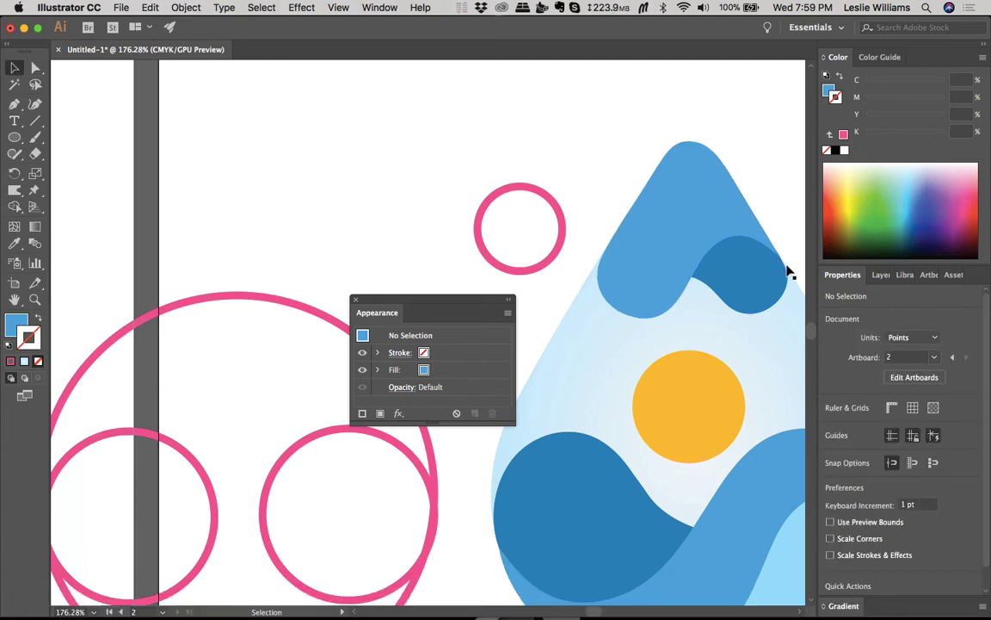
pyautogui.hscroll(-15, 461, 241)
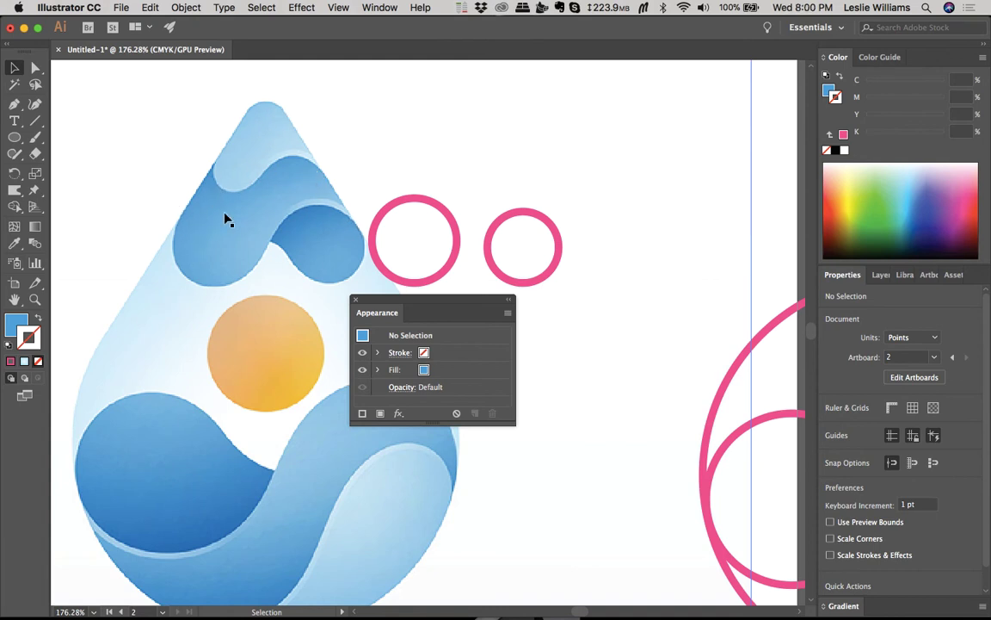
pyautogui.hscroll(10, 360, 222)
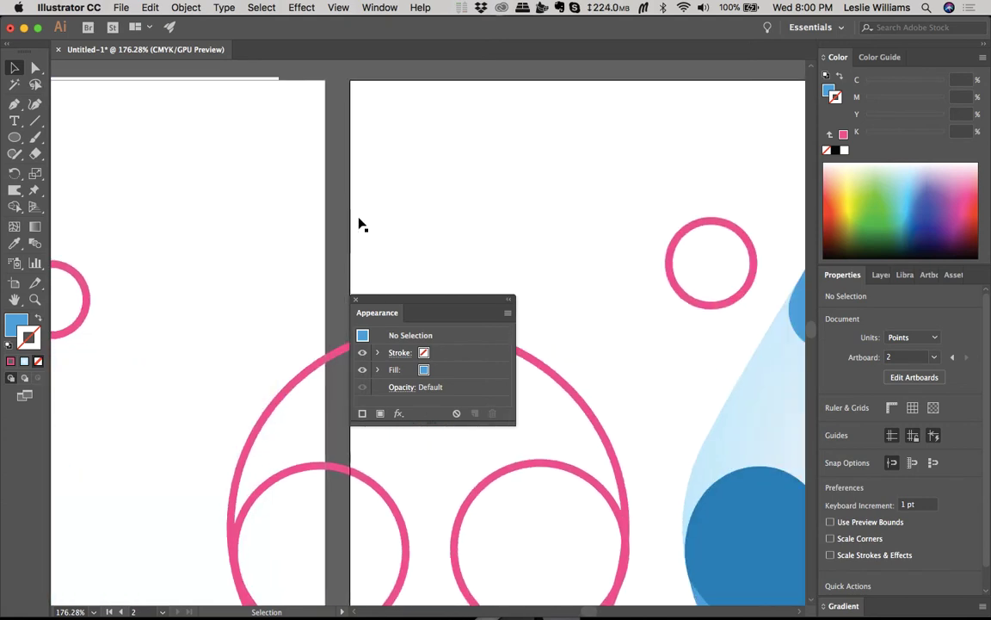
pyautogui.hscroll(5, 361, 225)
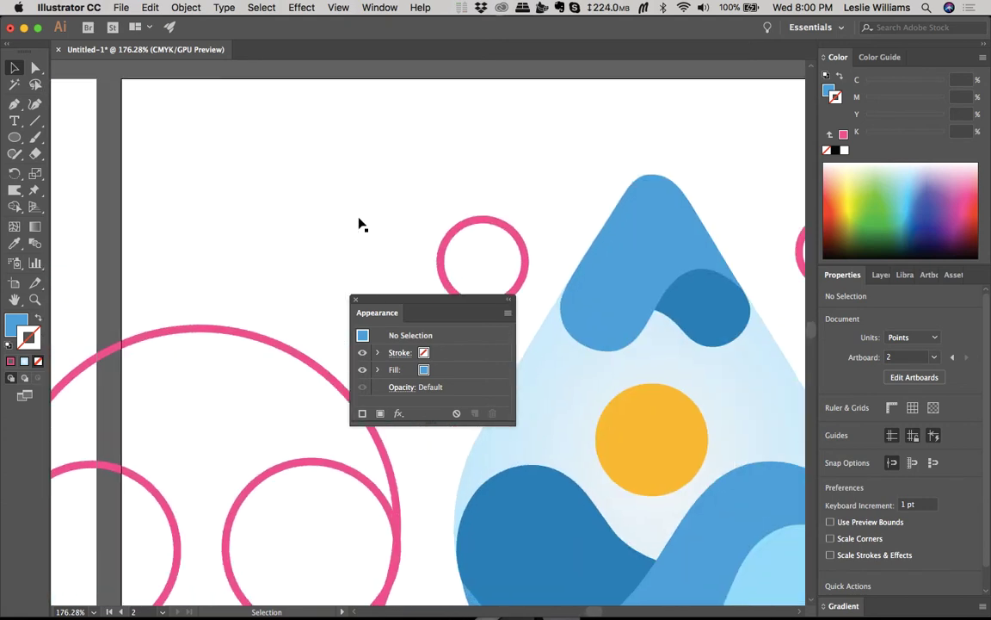
pyautogui.click(644, 274)
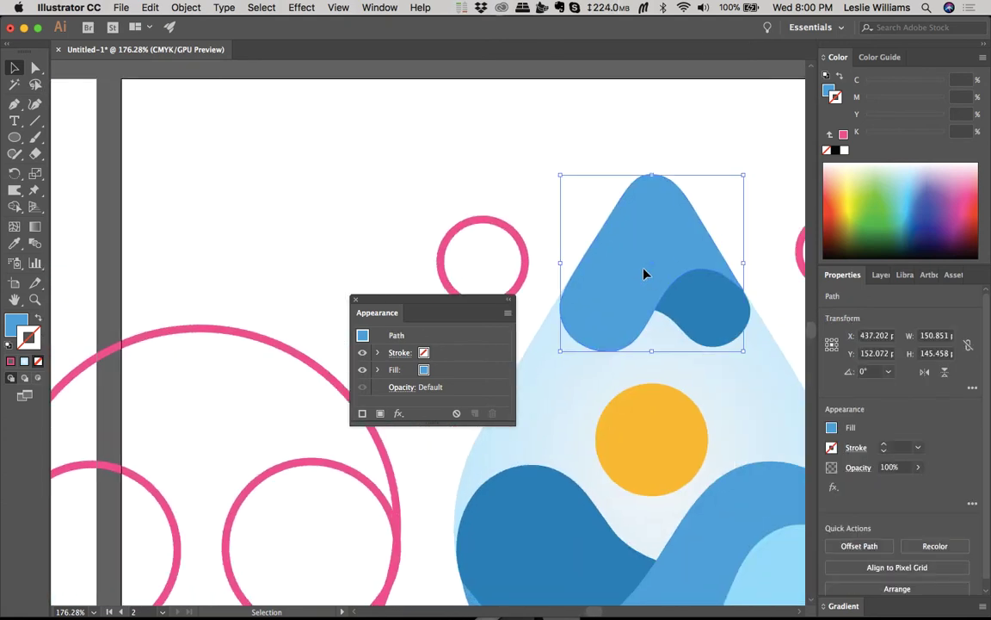
# Step: Duplicate the peak straight upward and give the copy the lower-right wave's light blue
pyautogui.moveTo(647, 273); pyautogui.dragTo(659, 209)
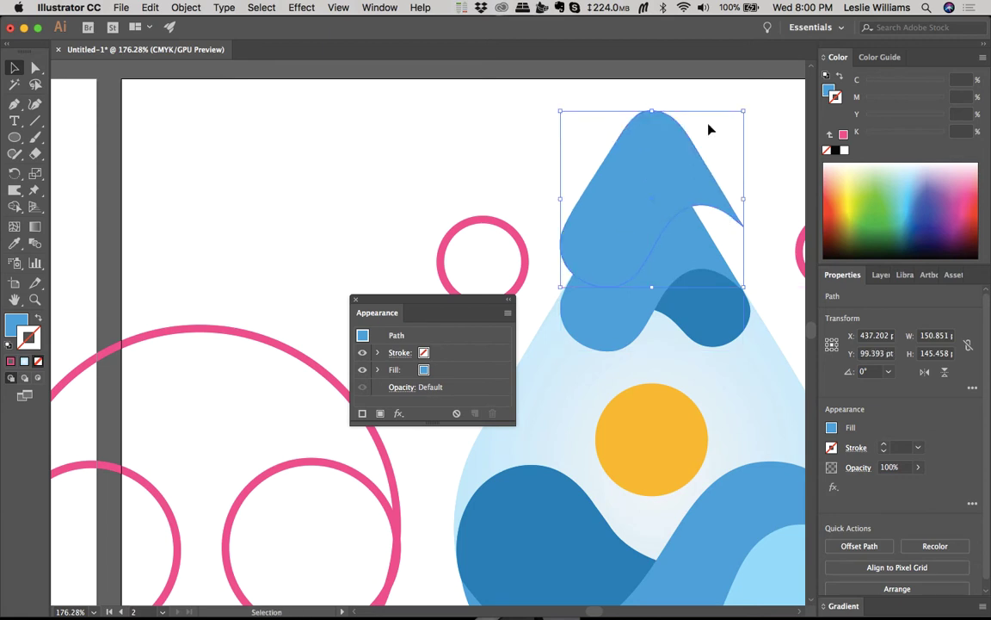
pyautogui.scroll(-2, 651, 255)
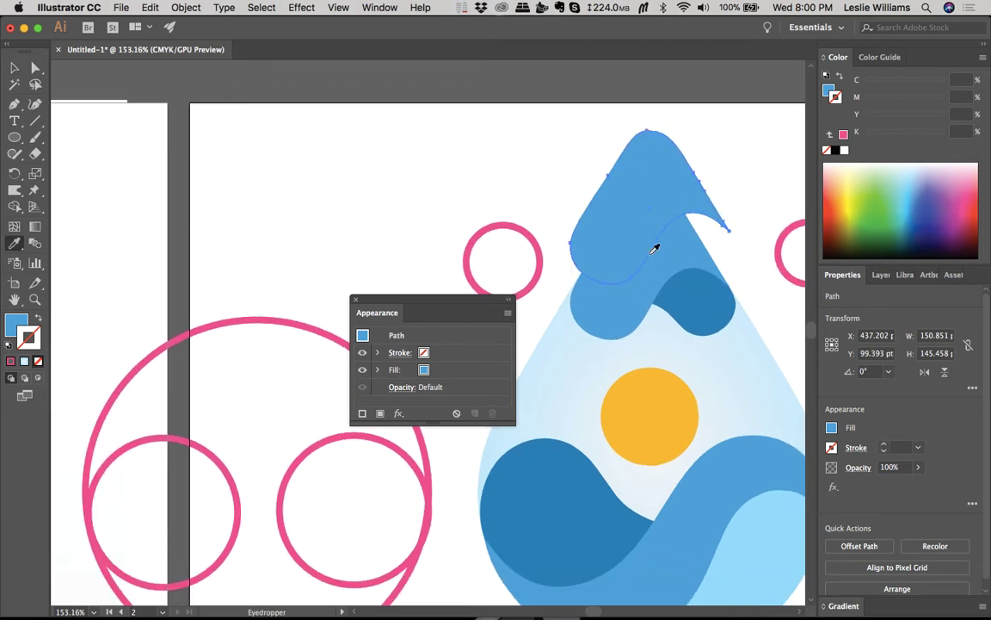
pyautogui.press('i')
pyautogui.click(748, 531)
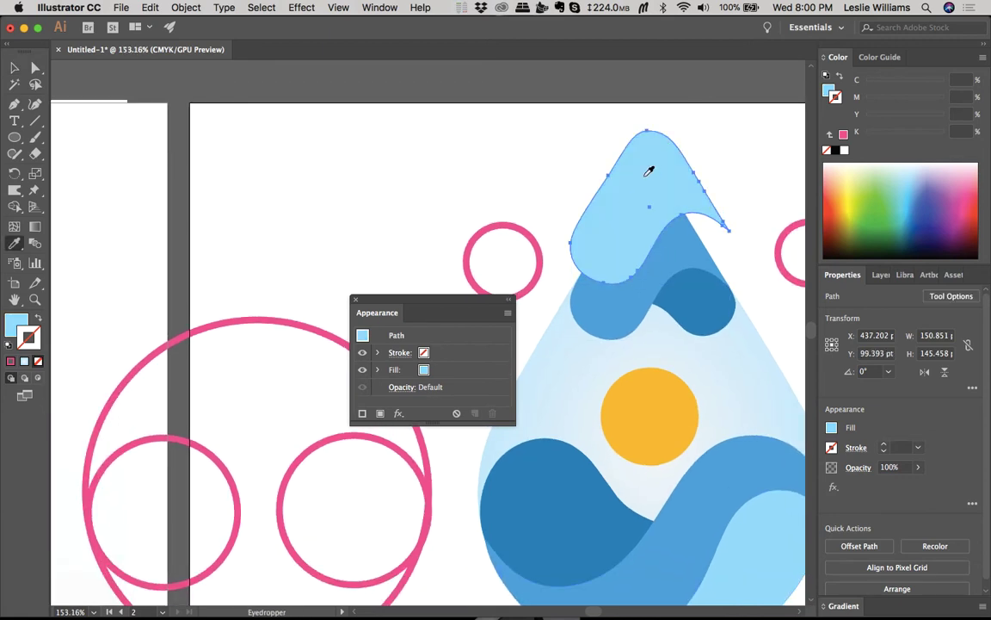
# Step: Scale the light-blue copy to about 93.645 × 90.297 pt and lower it onto the peak tip
pyautogui.press('v')
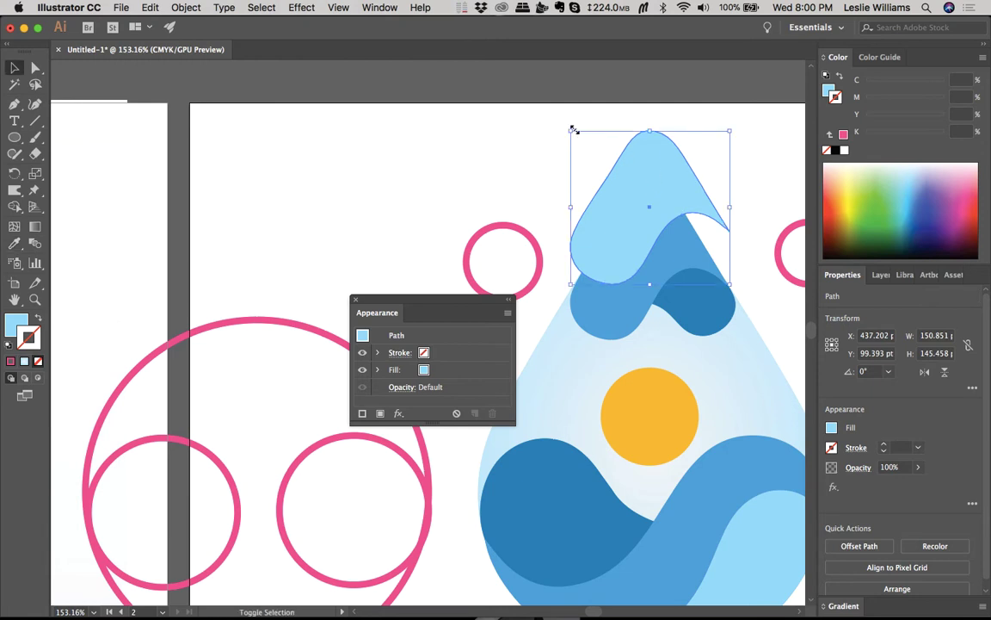
pyautogui.moveTo(572, 131); pyautogui.dragTo(594, 160)
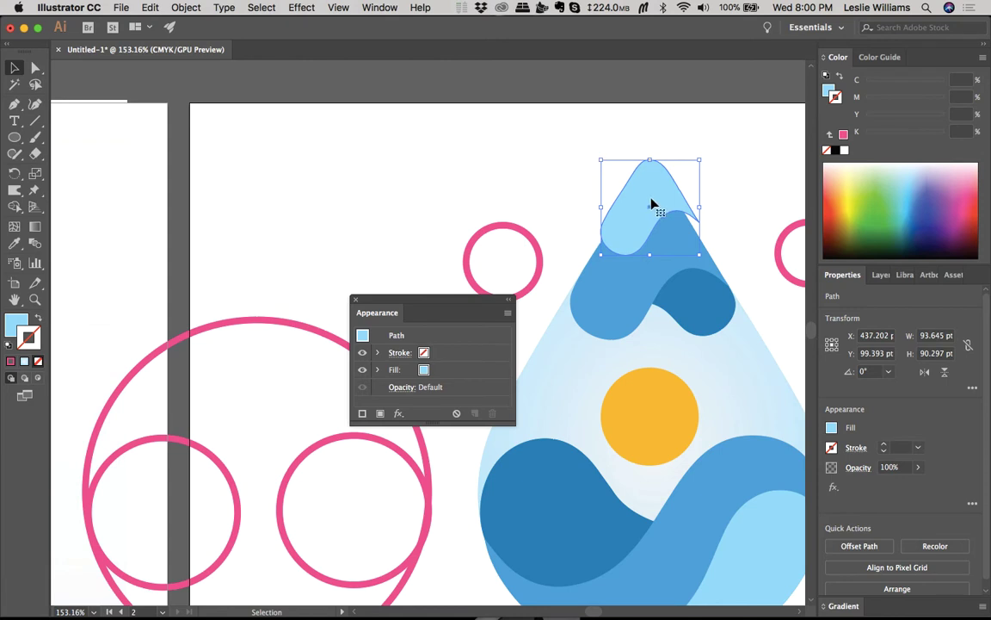
pyautogui.moveTo(651, 203); pyautogui.dragTo(653, 224)
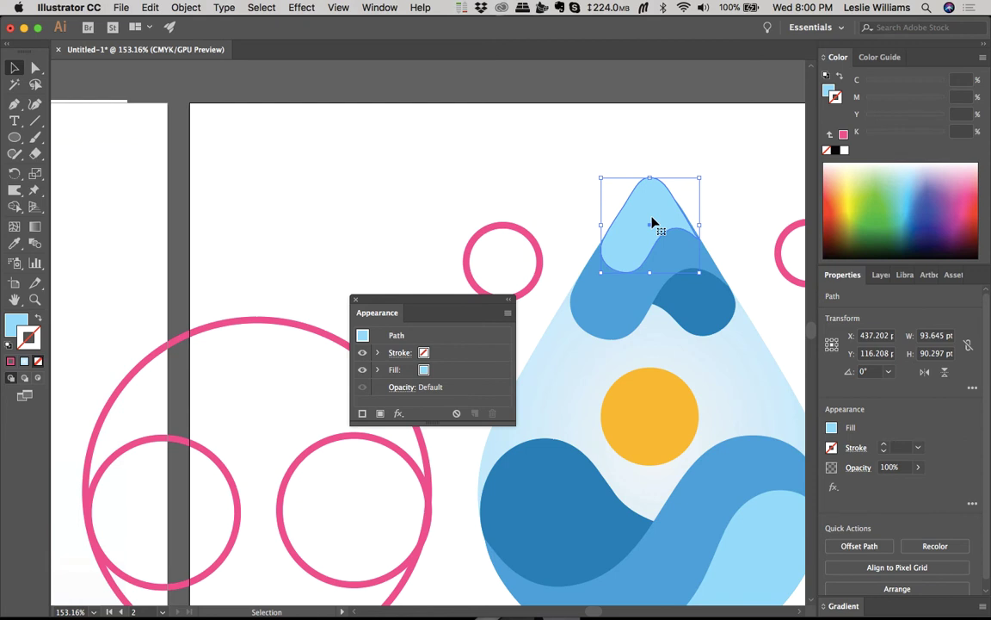
pyautogui.scroll(5, 651, 223)
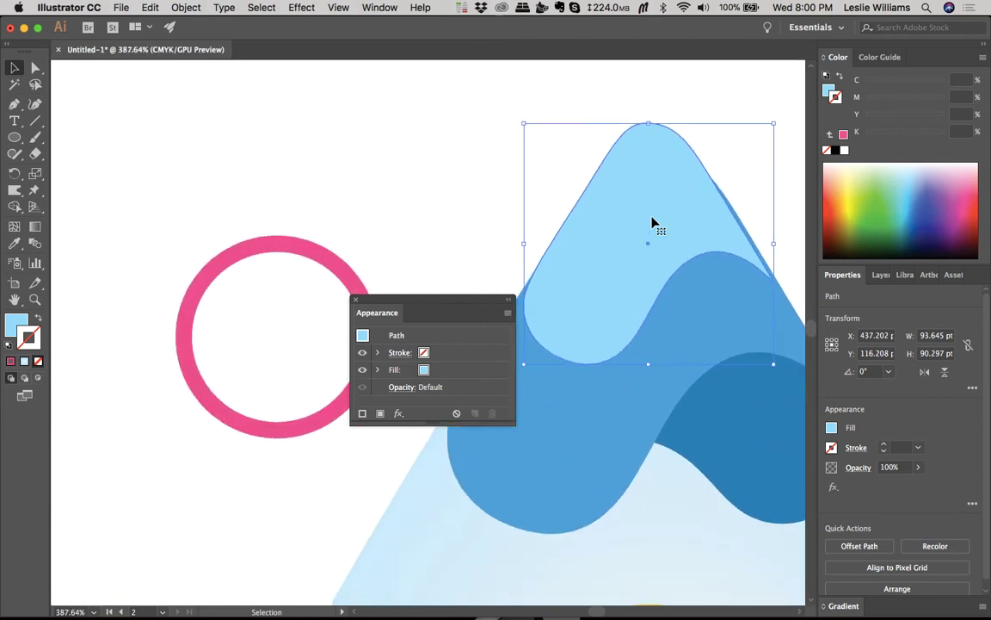
pyautogui.hscroll(5, 651, 223)
pyautogui.scroll(-2, 652, 224)
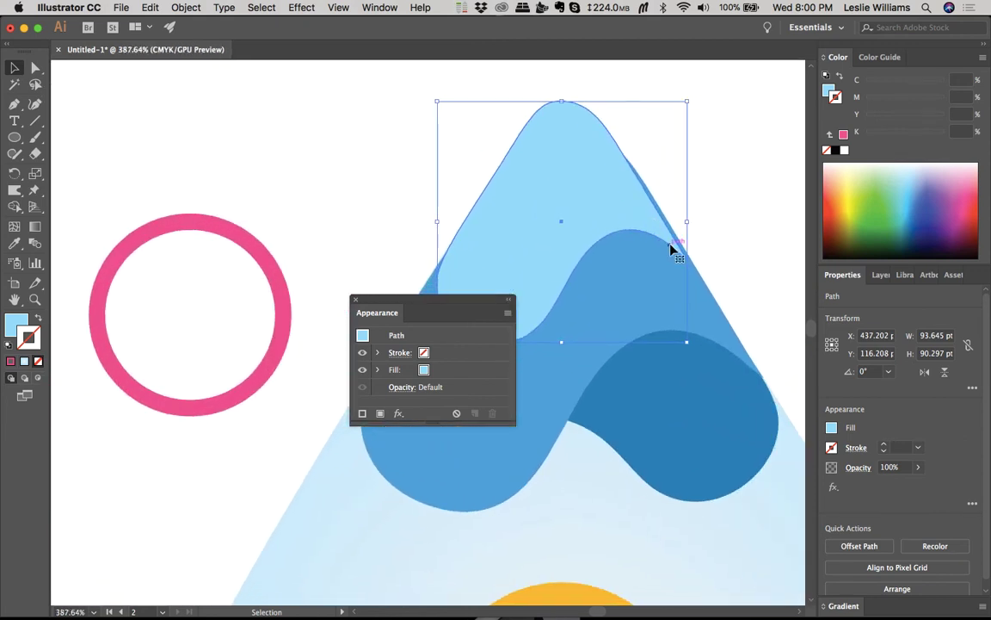
pyautogui.press('a')
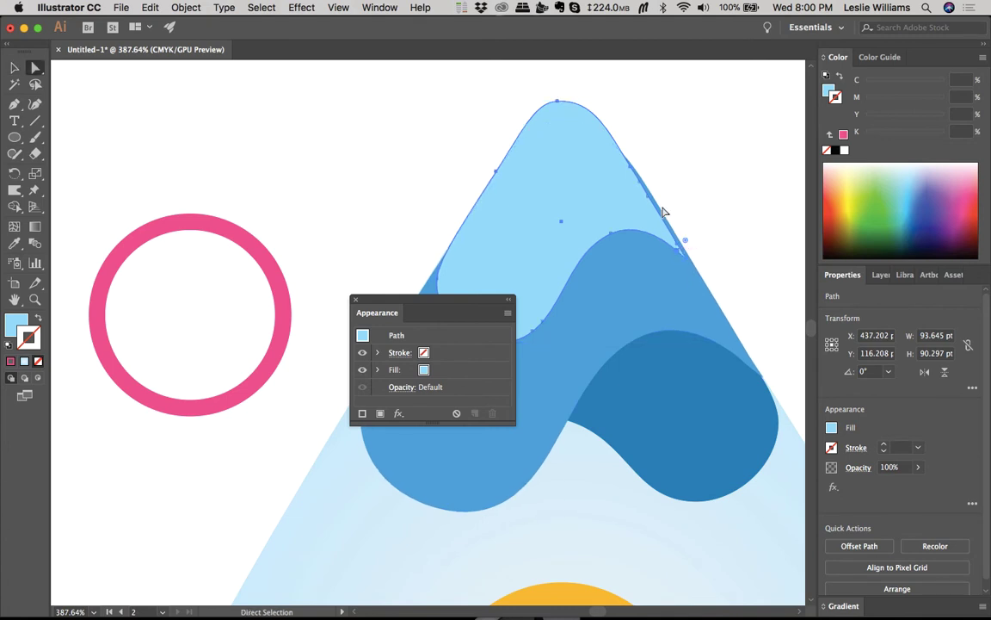
pyautogui.scroll(4, 658, 208)
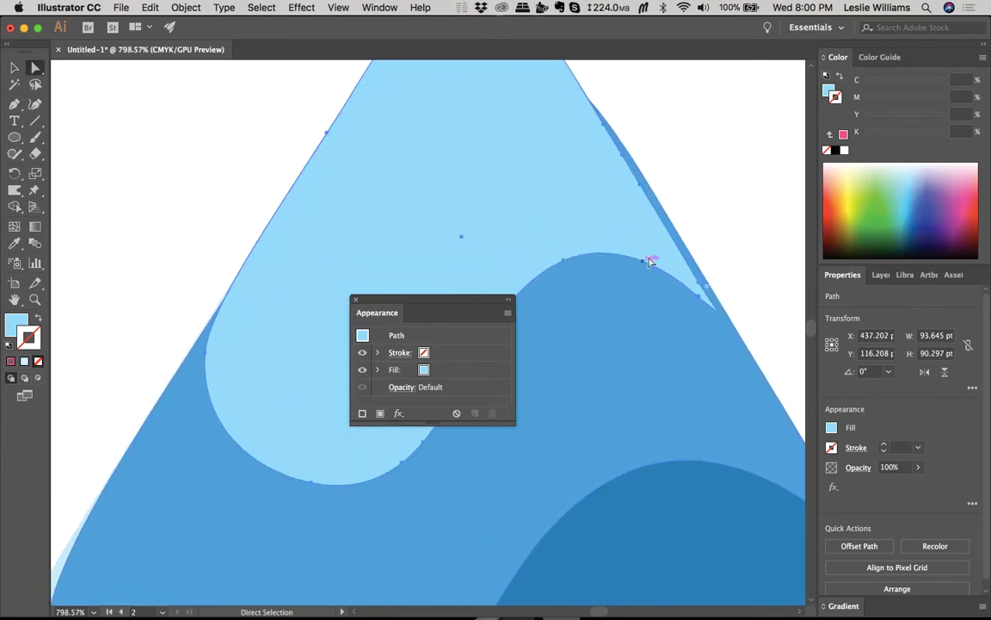
pyautogui.scroll(4, 608, 250)
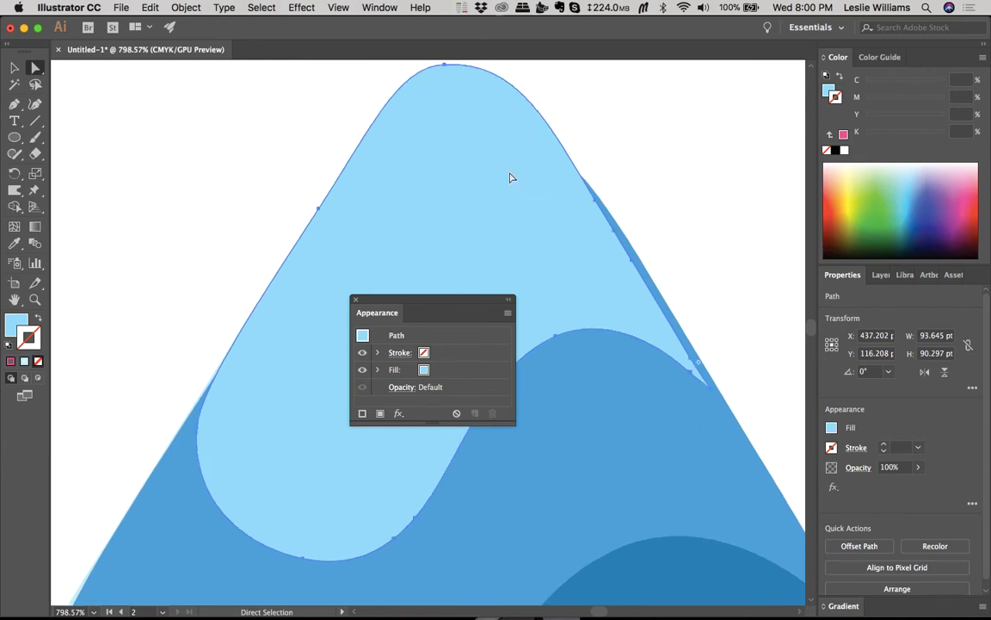
pyautogui.moveTo(510, 178); pyautogui.dragTo(498, 248)
# Step: Enlarge the light-blue cap slightly and widen it to the right
pyautogui.press('v')
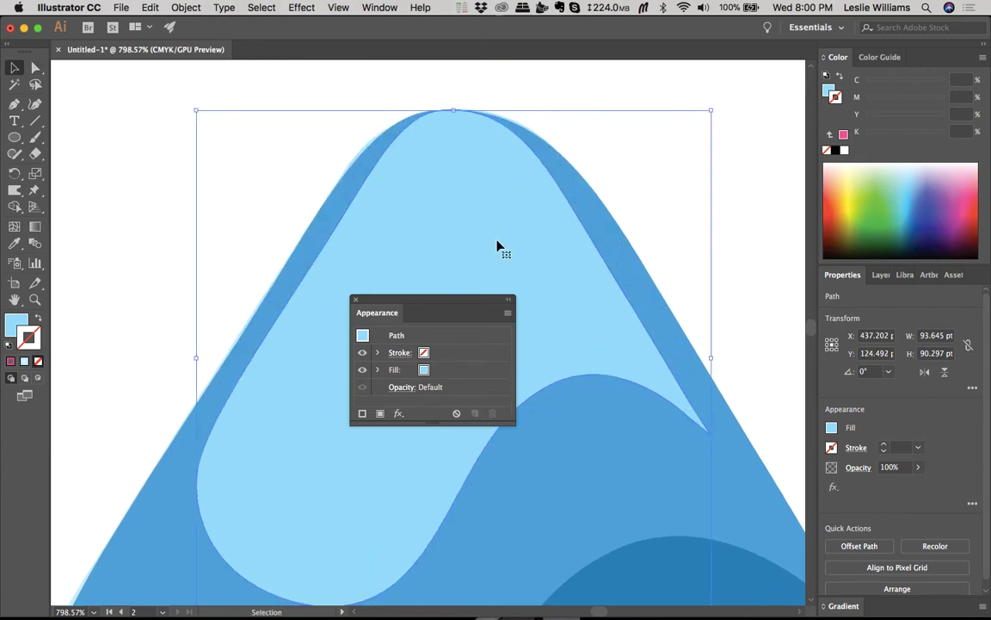
pyautogui.scroll(-4, 497, 248)
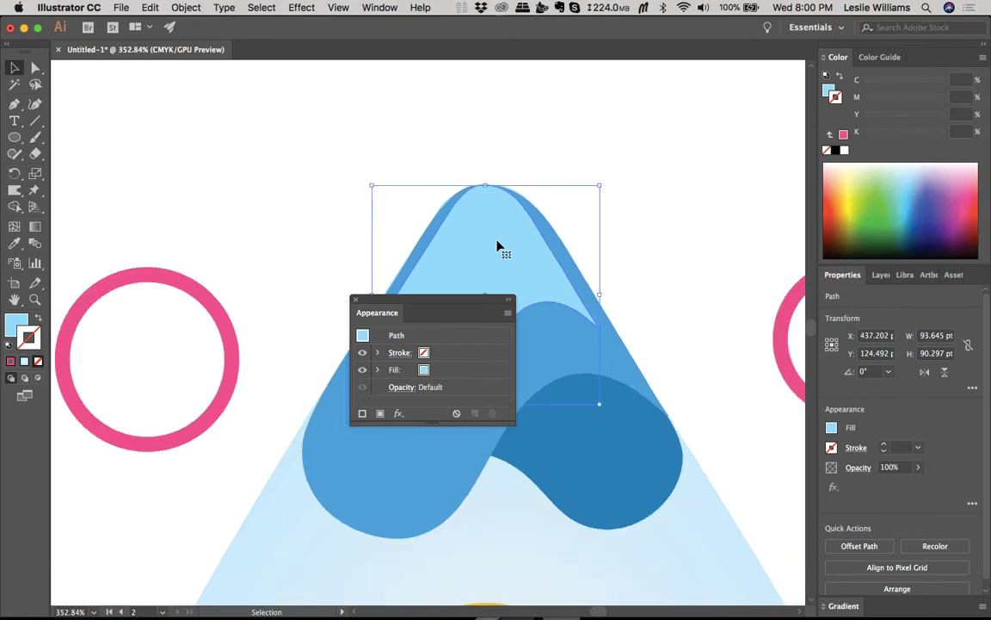
pyautogui.scroll(-4, 497, 248)
pyautogui.hscroll(-2, 497, 248)
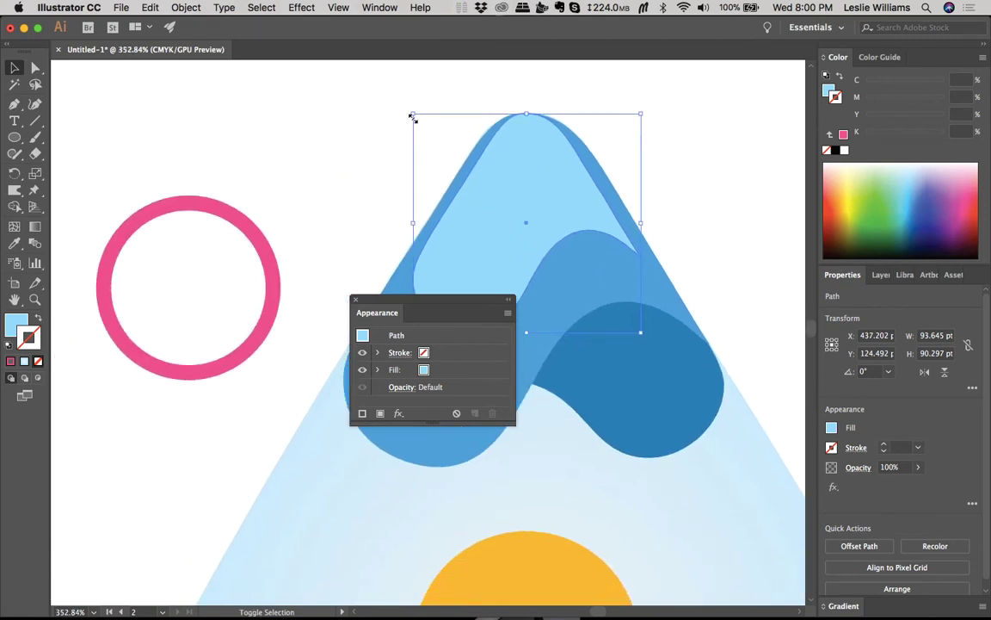
pyautogui.moveTo(412, 114); pyautogui.dragTo(387, 106)
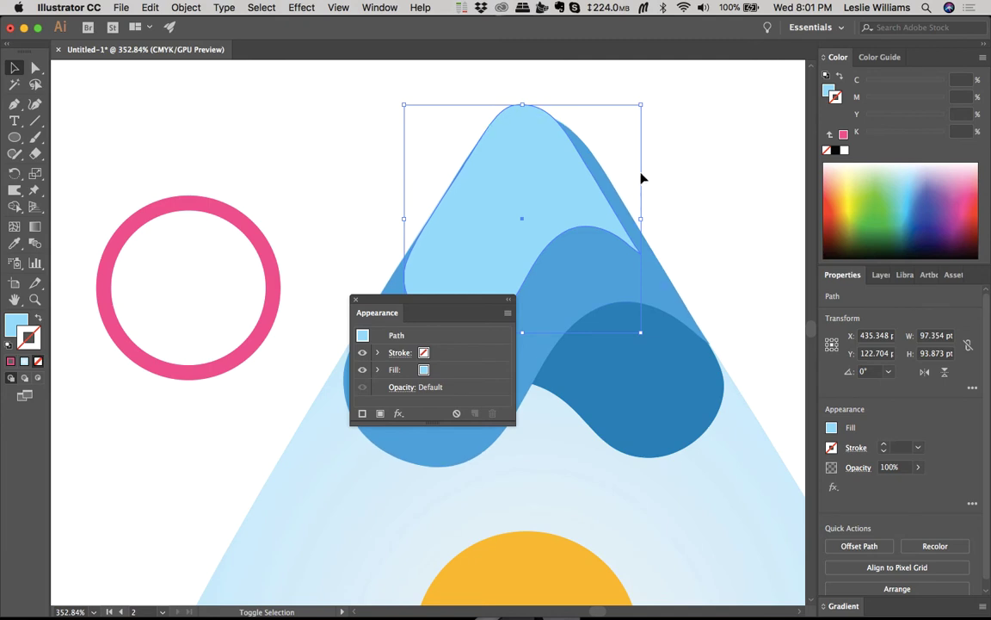
pyautogui.moveTo(642, 217); pyautogui.dragTo(654, 223)
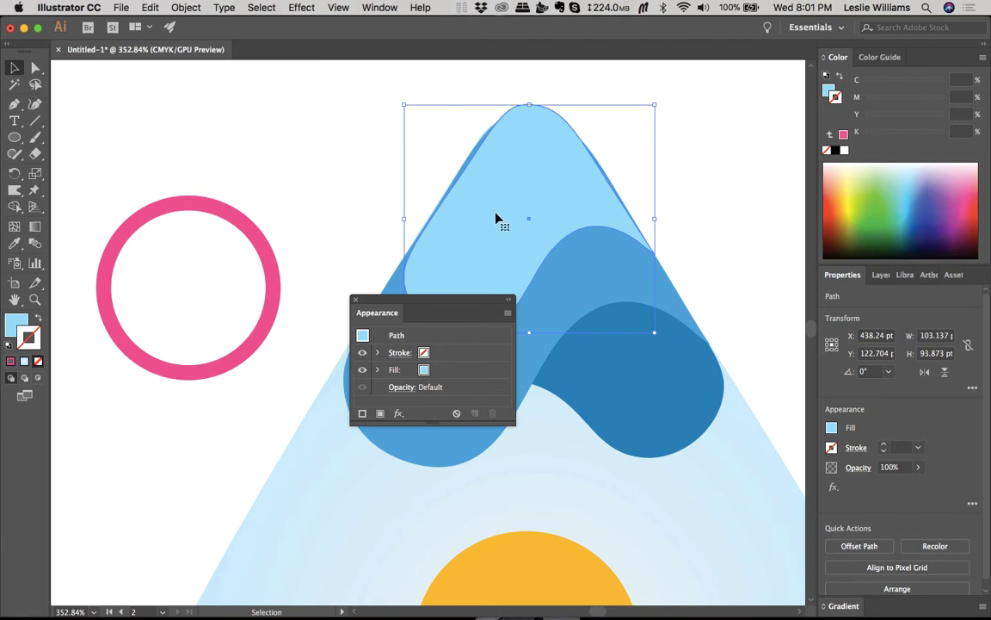
# Step: Resize the cap to 92.659 × 75.345 pt and fit it onto the peak tip at Y 117.016 pt
pyautogui.hscroll(-5, 499, 215)
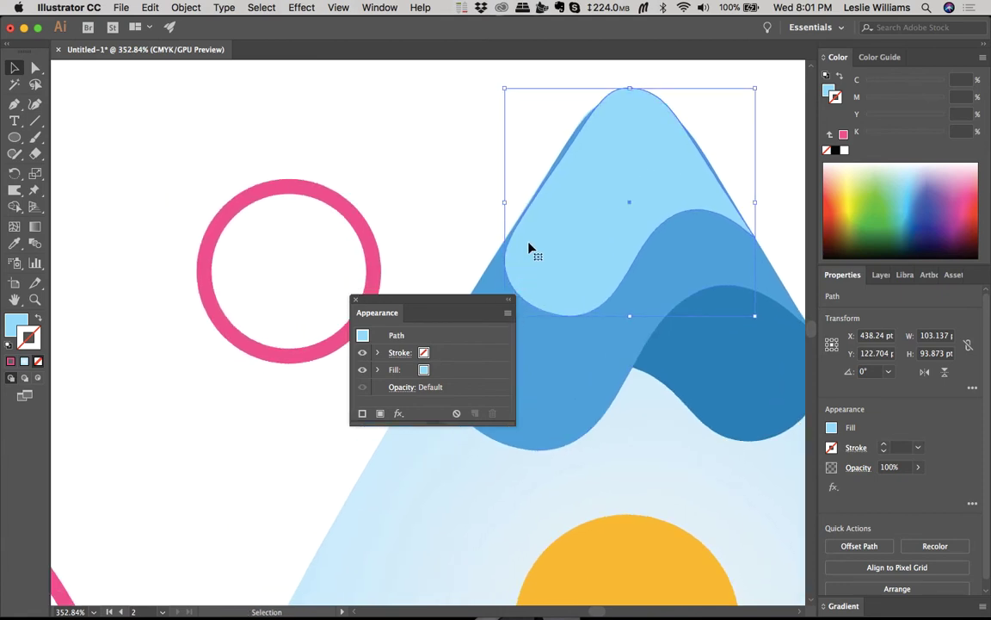
pyautogui.scroll(-3, 531, 249)
pyautogui.hscroll(-2, 531, 249)
pyautogui.moveTo(533, 277); pyautogui.dragTo(551, 229)
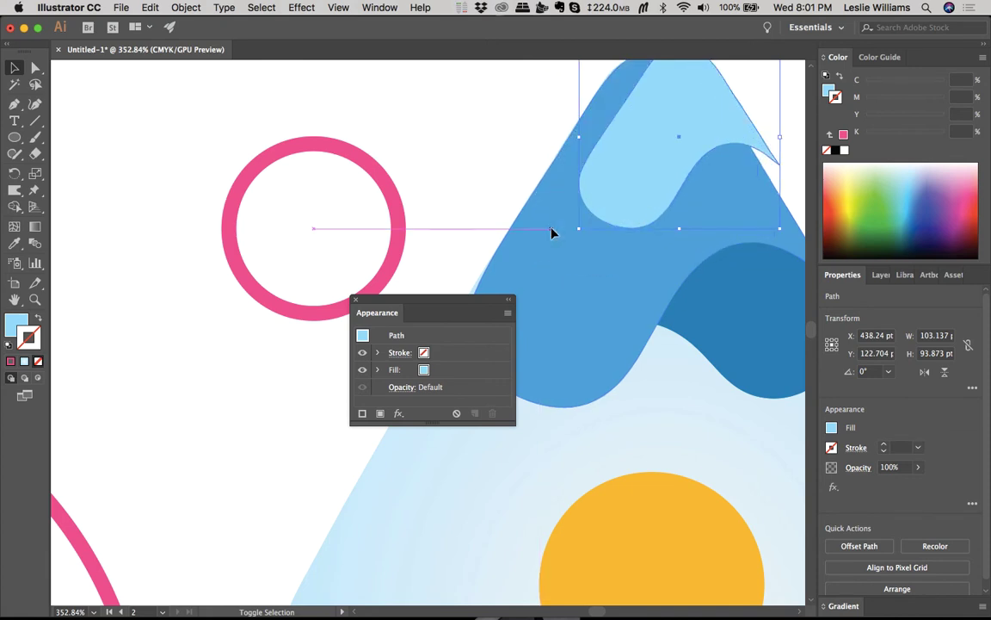
pyautogui.scroll(3, 646, 119)
pyautogui.hscroll(1, 646, 119)
pyautogui.scroll(2, 641, 124)
pyautogui.hscroll(2, 641, 123)
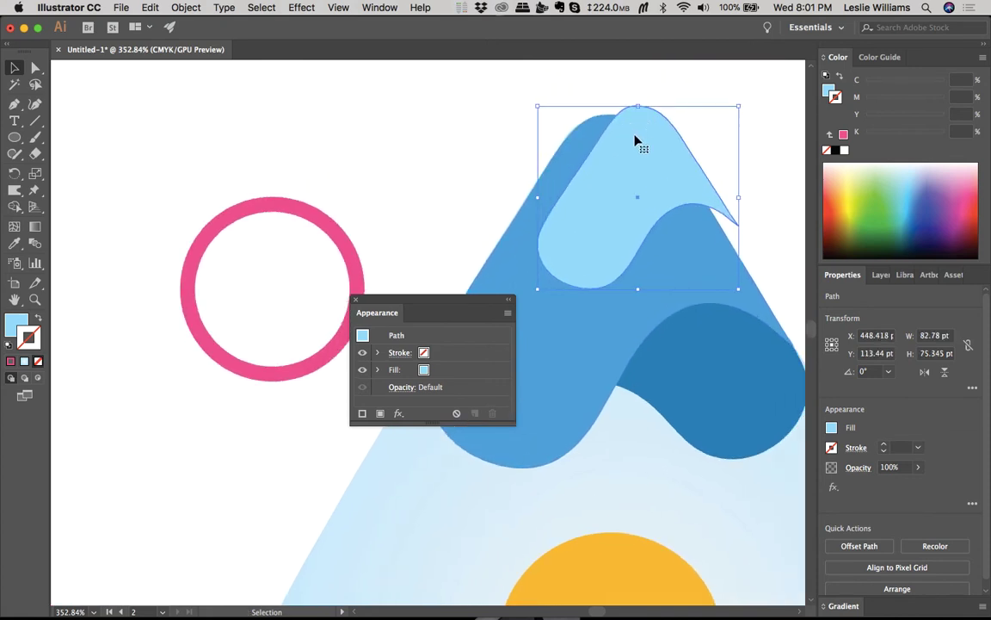
pyautogui.moveTo(628, 177); pyautogui.dragTo(601, 186)
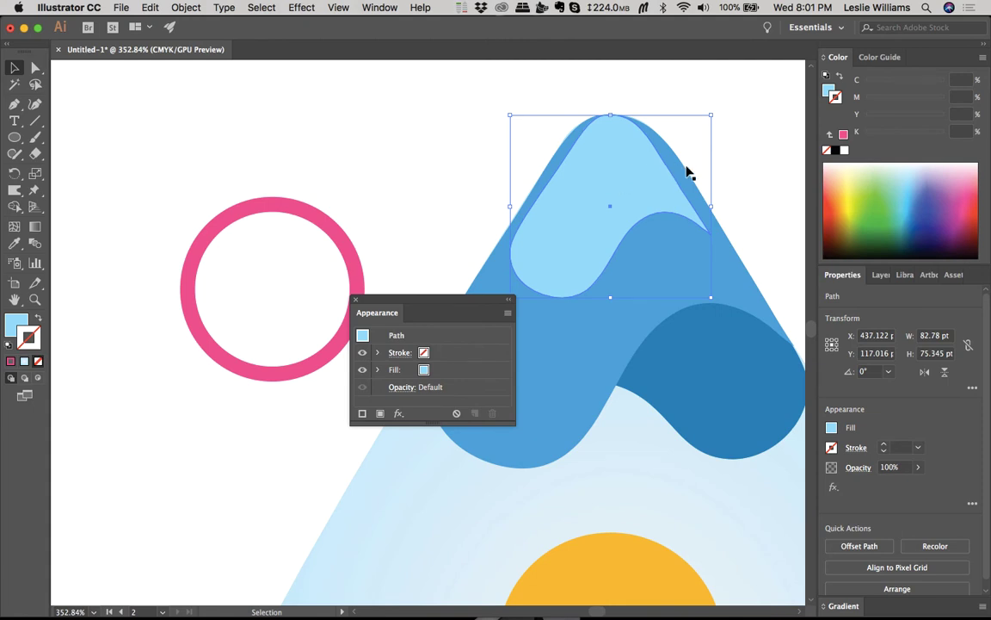
pyautogui.moveTo(714, 206)
pyautogui.mouseDown()
pyautogui.moveTo(730, 204)
pyautogui.moveTo(723, 208)
pyautogui.mouseUp()
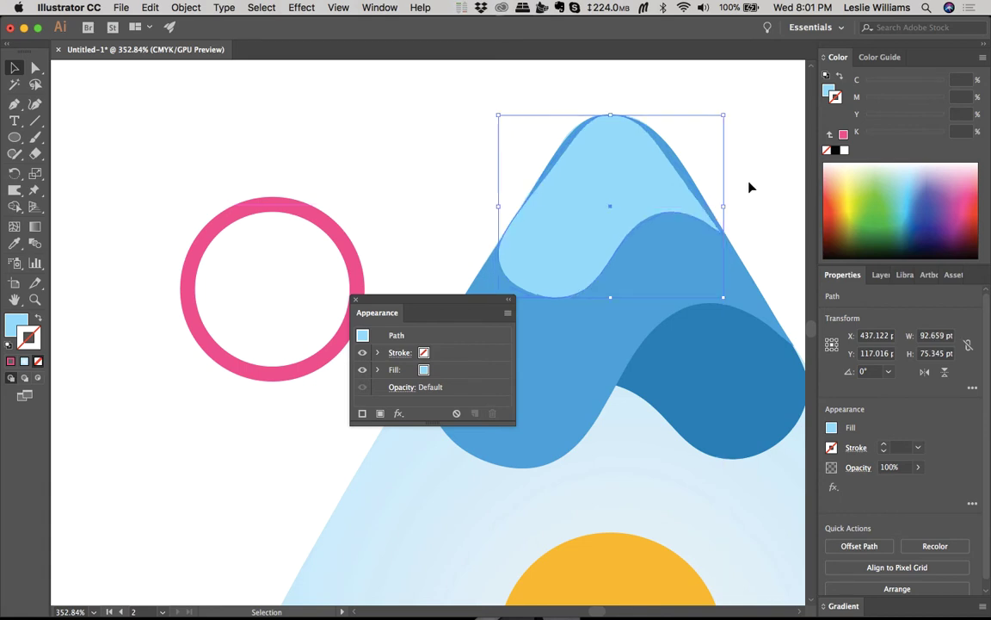
pyautogui.click(750, 186)
# Step: Select the light-blue peak path and switch to the Direct Selection tool (A)
pyautogui.scroll(-5, 750, 187)
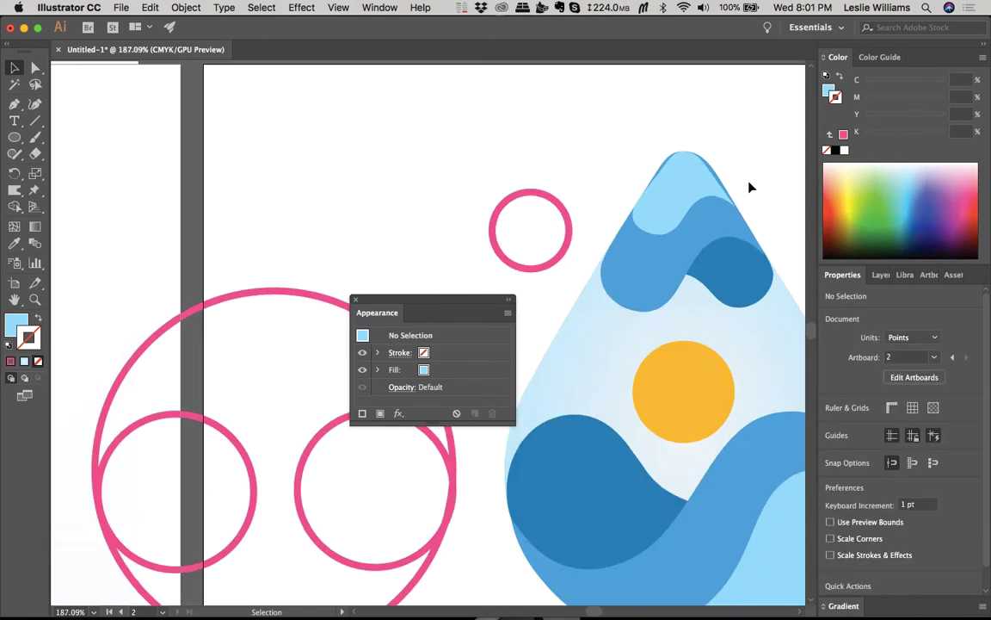
pyautogui.hscroll(-5, 750, 186)
pyautogui.hscroll(-10, 749, 187)
pyautogui.scroll(3, 750, 187)
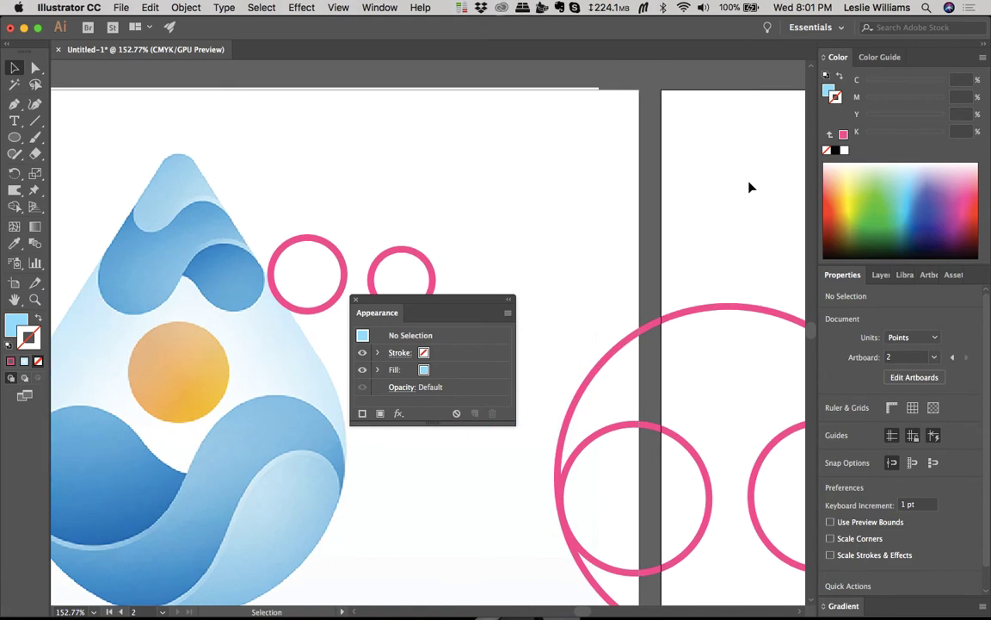
pyautogui.hscroll(6, 750, 187)
pyautogui.scroll(-2, 750, 186)
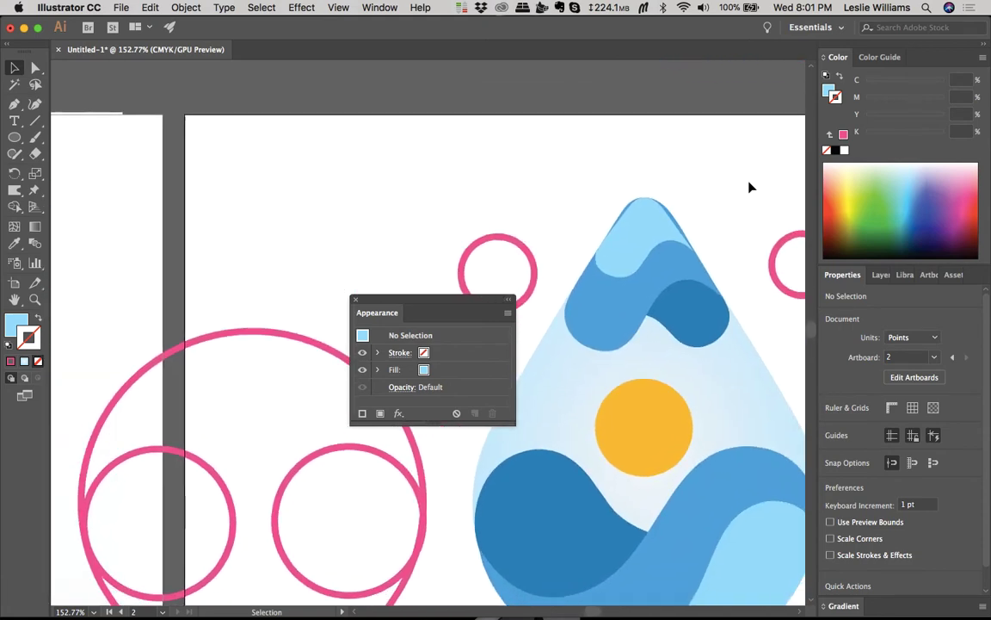
pyautogui.hscroll(-10, 661, 223)
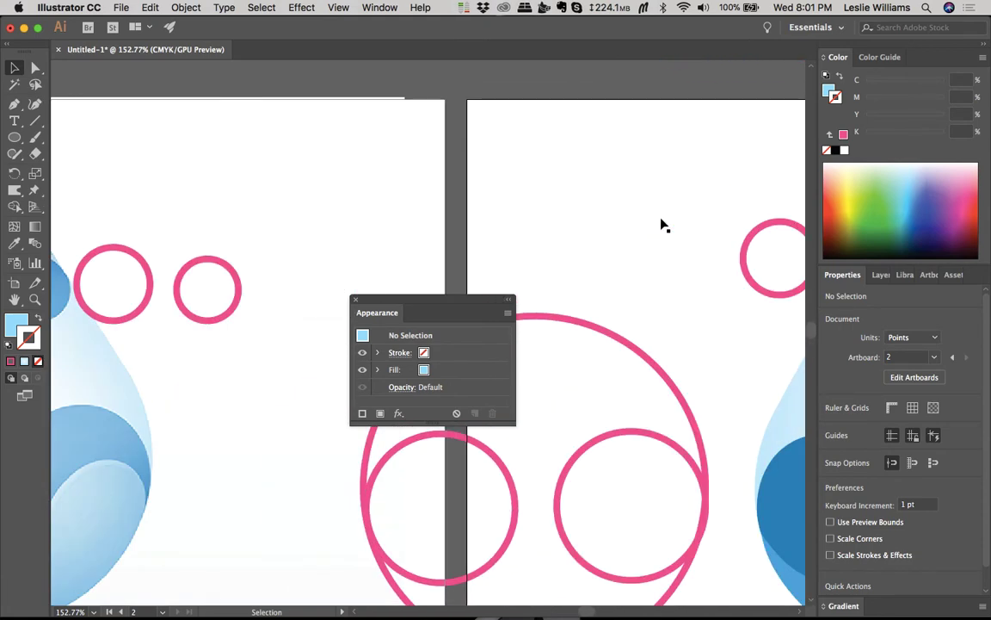
pyautogui.hscroll(4, 661, 223)
pyautogui.hscroll(10, 661, 223)
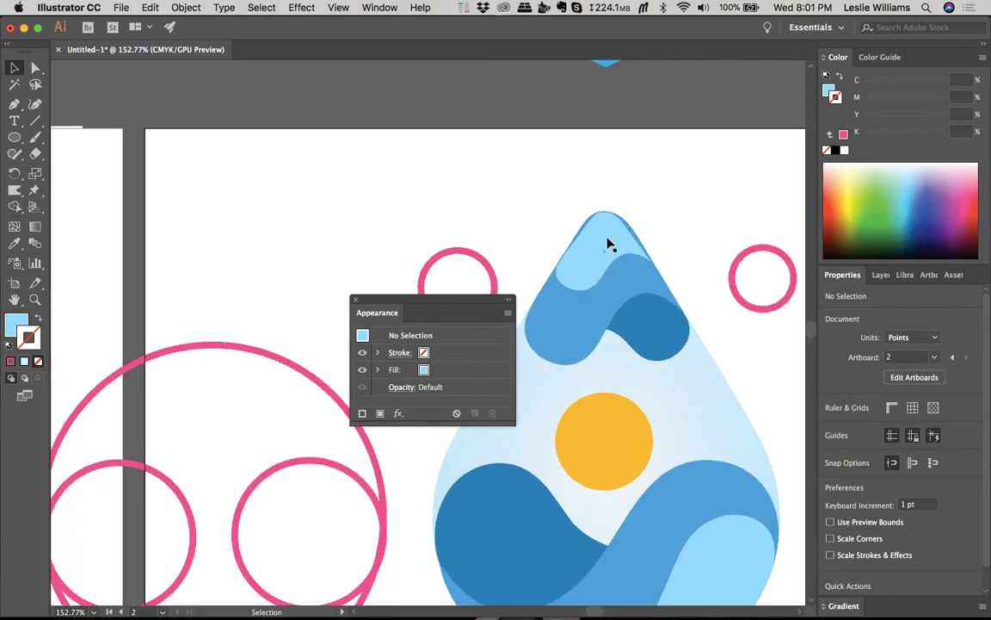
pyautogui.scroll(5, 608, 243)
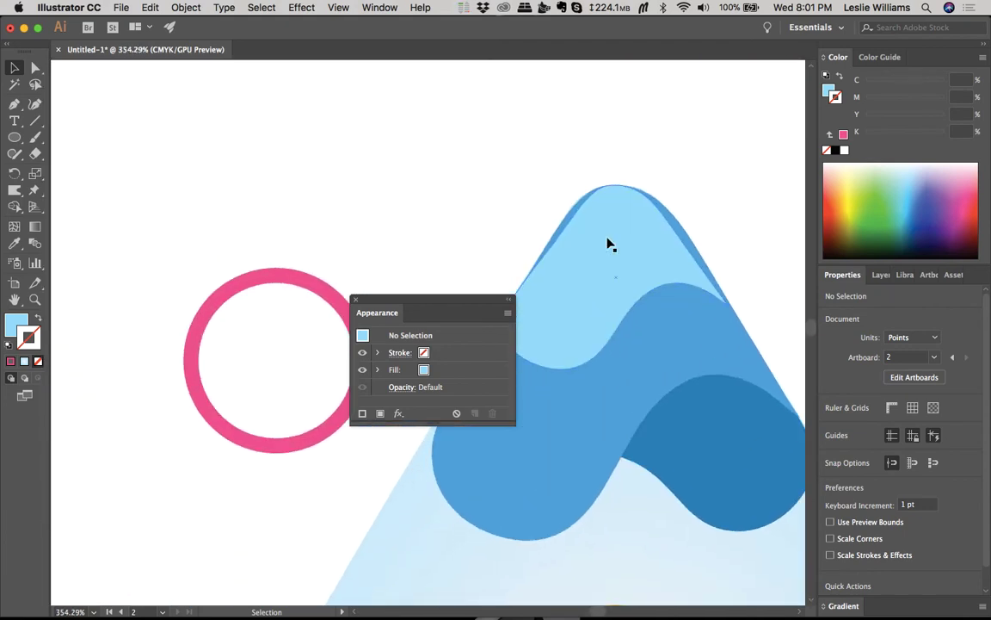
pyautogui.click(620, 226)
pyautogui.press('a')
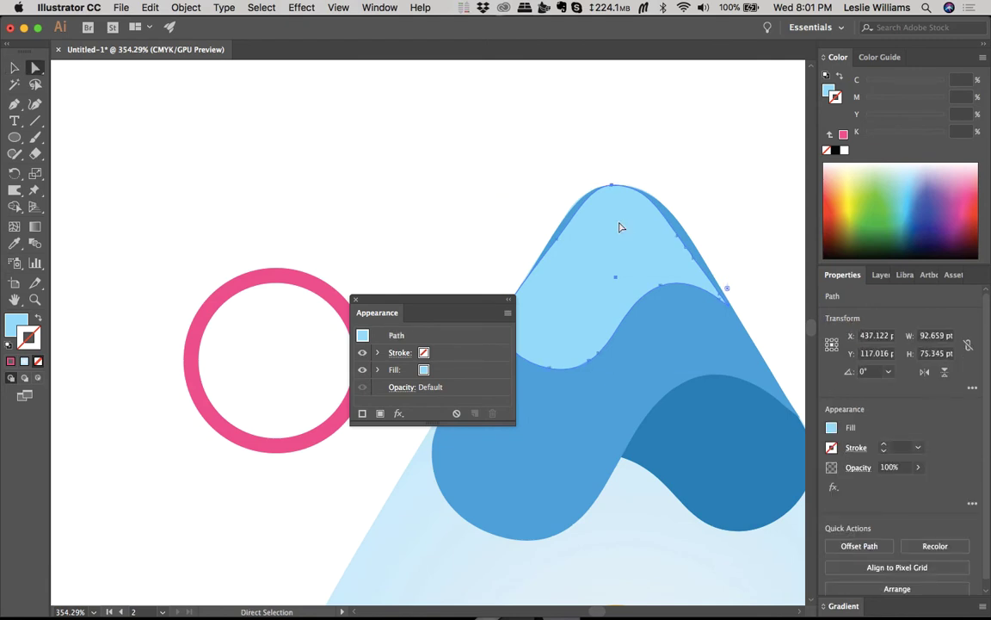
# Step: Drag the light-blue peak's left-edge anchors along the blue mountain's slope until flush
pyautogui.hscroll(-4, 620, 226)
pyautogui.scroll(-3, 619, 226)
pyautogui.scroll(5, 619, 226)
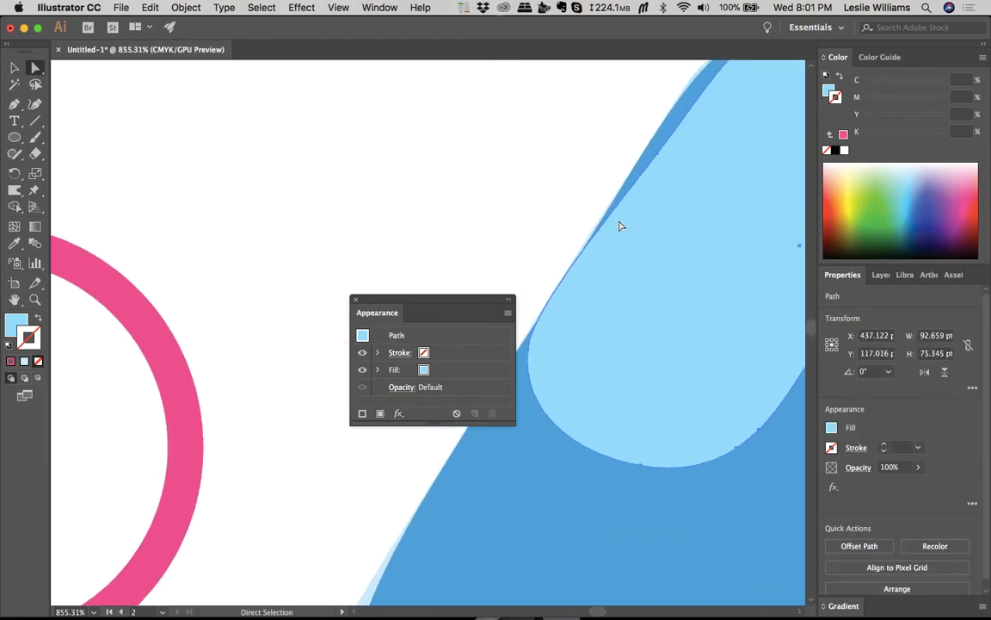
pyautogui.moveTo(626, 231); pyautogui.dragTo(609, 223)
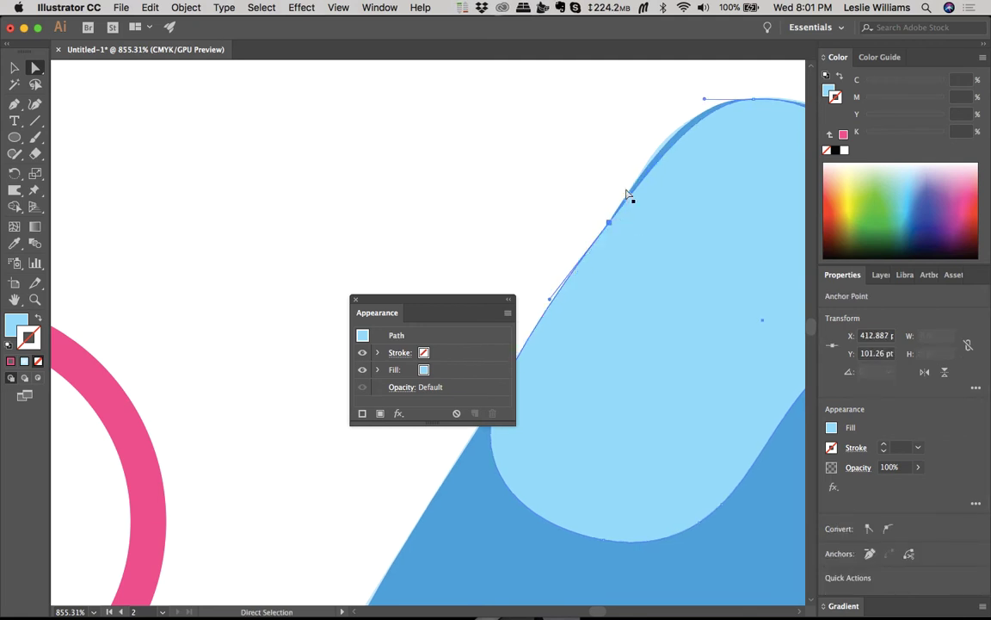
pyautogui.scroll(-3, 544, 306)
pyautogui.hscroll(-3, 544, 307)
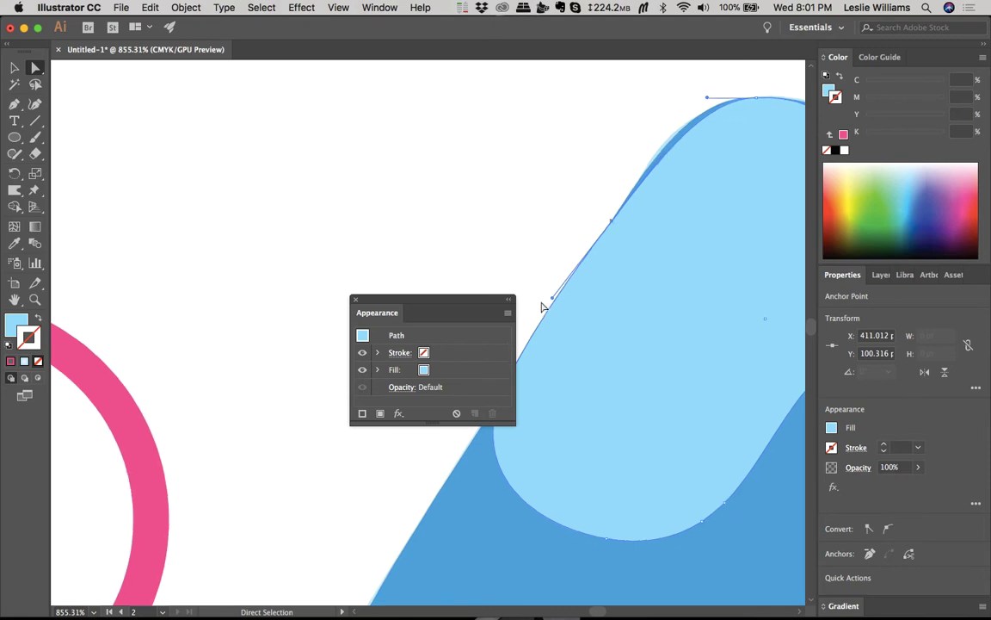
pyautogui.moveTo(610, 242)
pyautogui.mouseDown()
pyautogui.moveTo(611, 229)
pyautogui.moveTo(611, 257)
pyautogui.mouseUp()
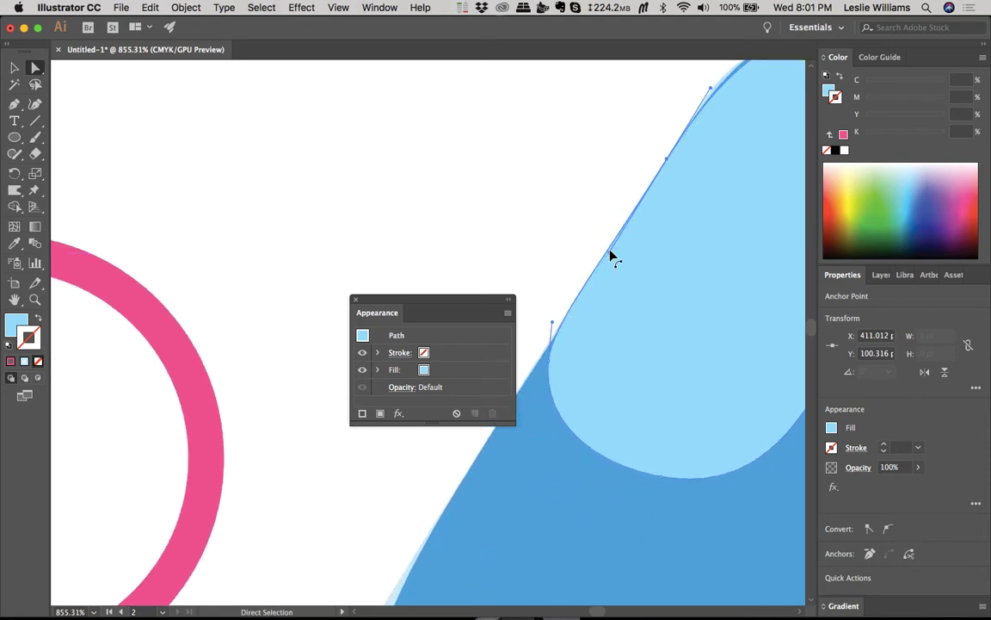
pyautogui.scroll(5, 583, 309)
pyautogui.hscroll(2, 583, 309)
pyautogui.scroll(2, 582, 309)
pyautogui.hscroll(2, 582, 309)
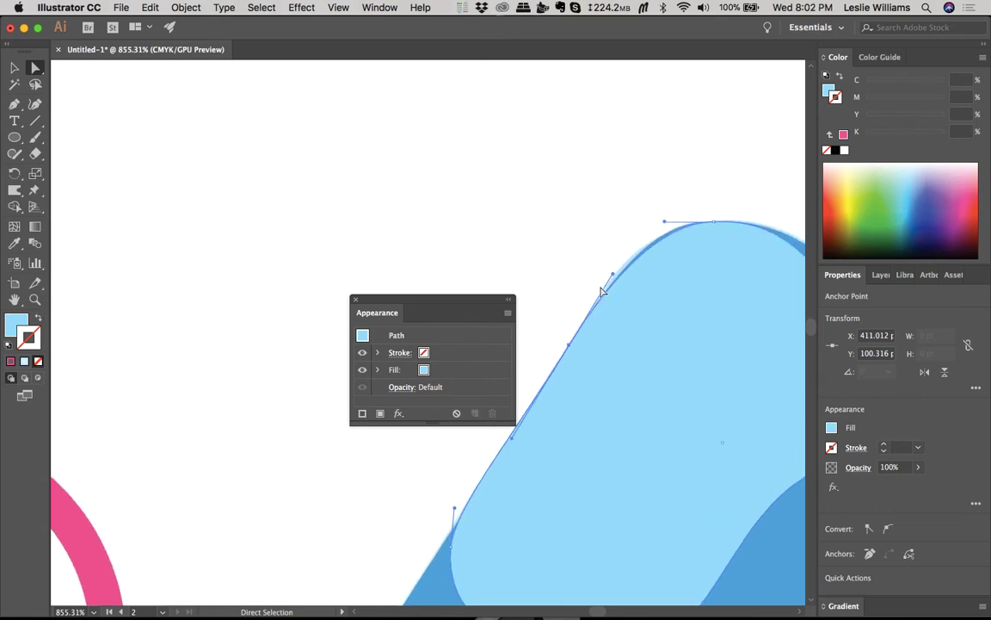
pyautogui.moveTo(611, 275); pyautogui.dragTo(631, 259)
# Step: Pull the peak's left, top and right anchors up and outward to enlarge the light-blue cap
pyautogui.scroll(-5, 631, 269)
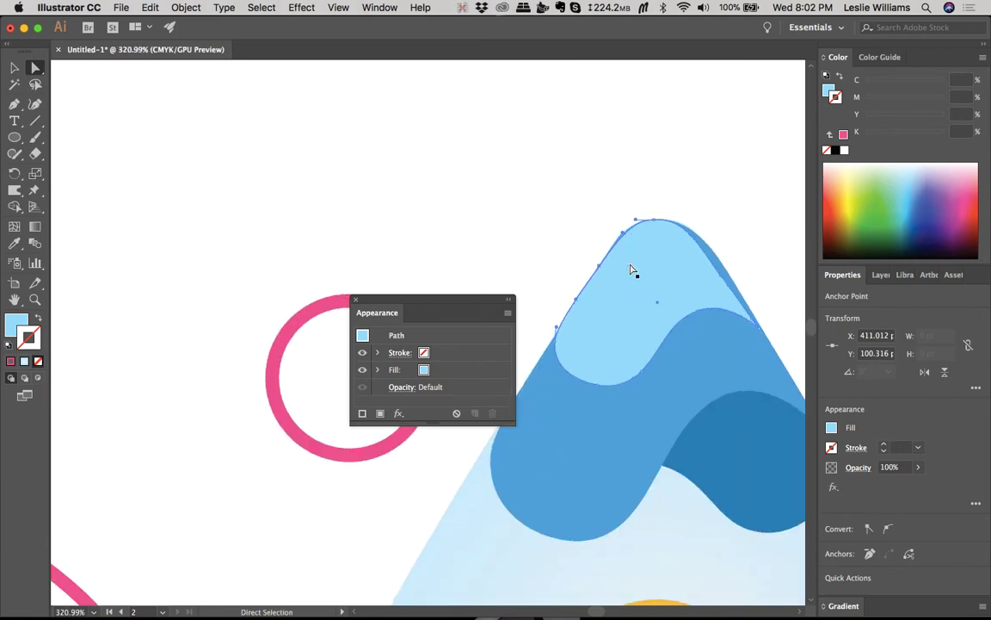
pyautogui.moveTo(599, 264); pyautogui.dragTo(583, 234)
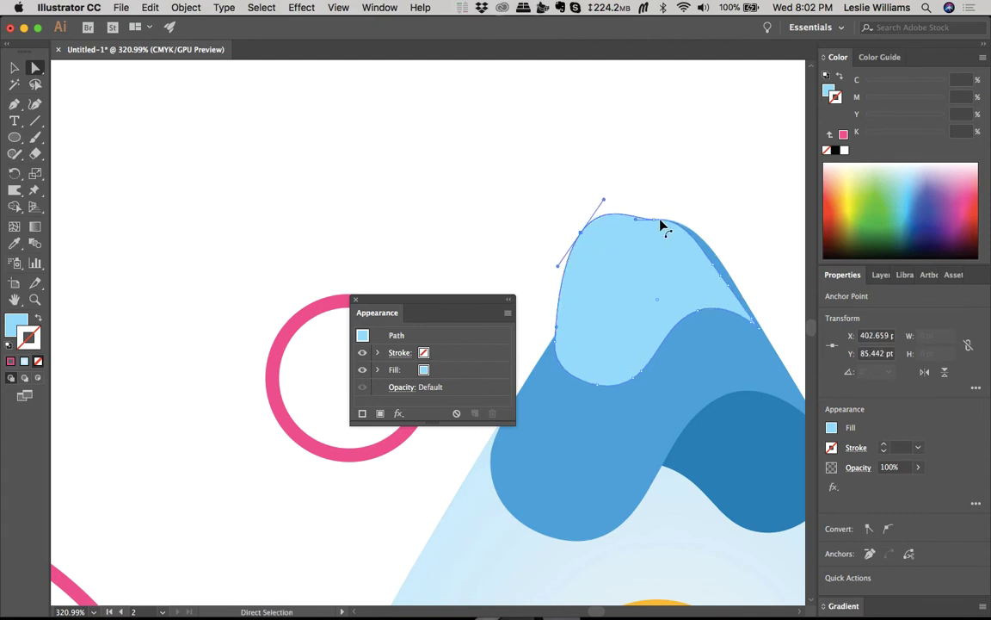
pyautogui.moveTo(653, 222); pyautogui.dragTo(665, 170)
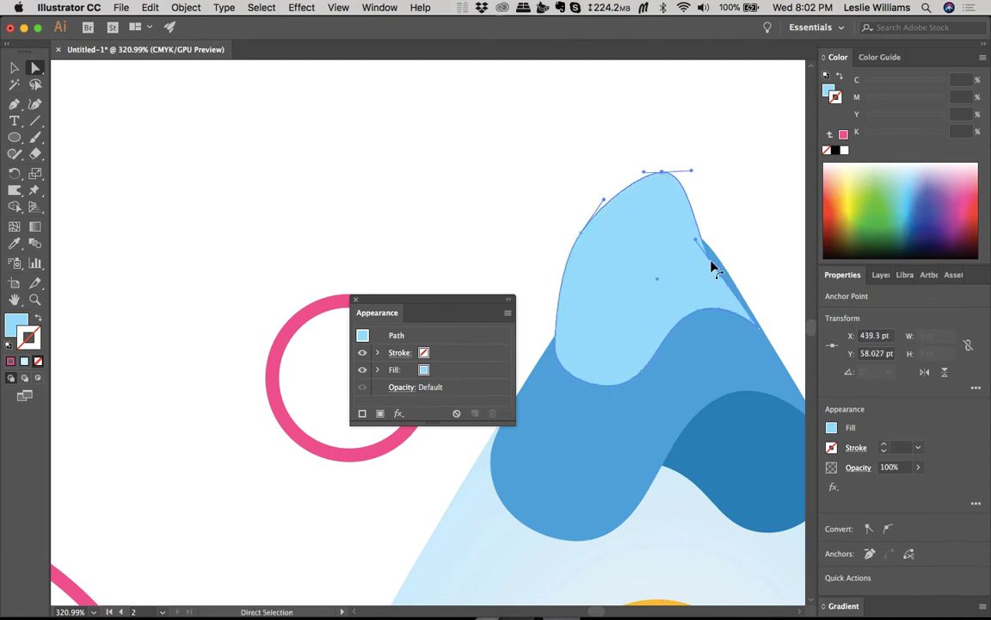
pyautogui.moveTo(720, 264); pyautogui.dragTo(751, 320)
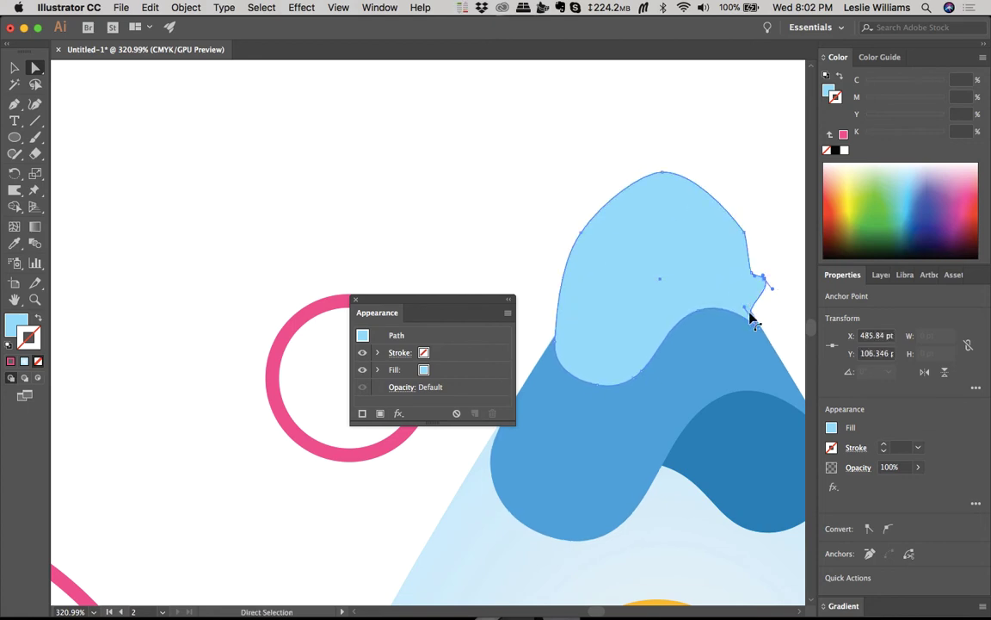
# Step: Smooth the right-edge notch into a curve and seat its lower anchor on the mountain edge
pyautogui.hscroll(2, 750, 320)
pyautogui.scroll(5, 700, 283)
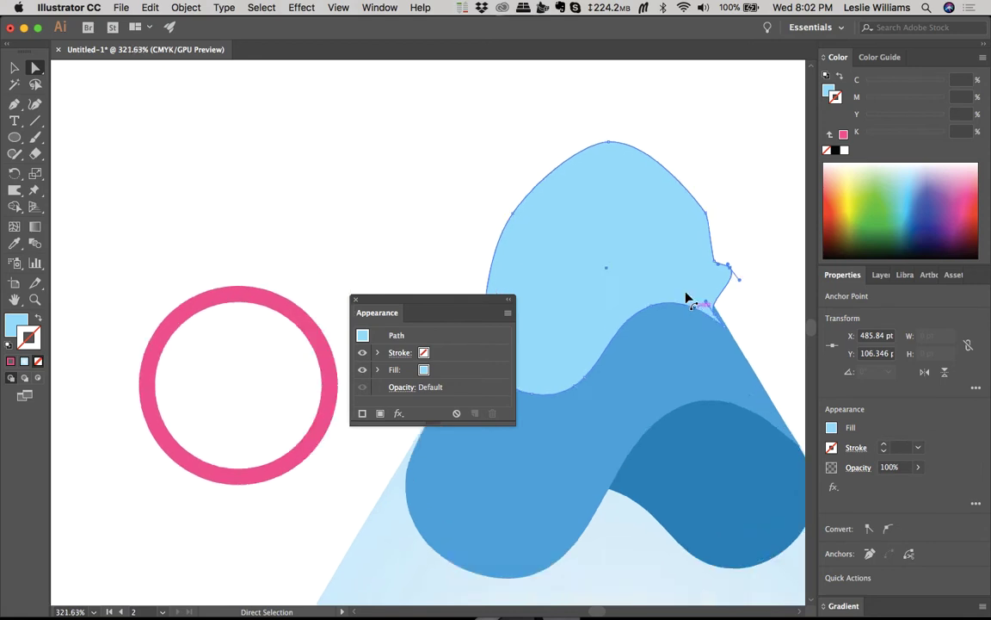
pyautogui.hscroll(5, 688, 296)
pyautogui.scroll(-2, 688, 297)
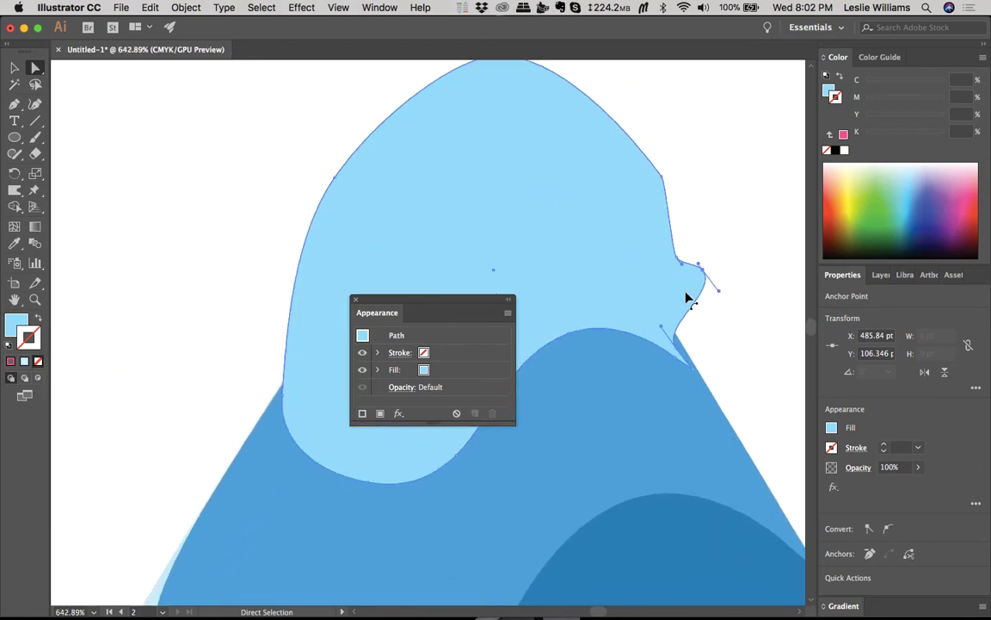
pyautogui.click(690, 372)
pyautogui.scroll(5, 690, 372)
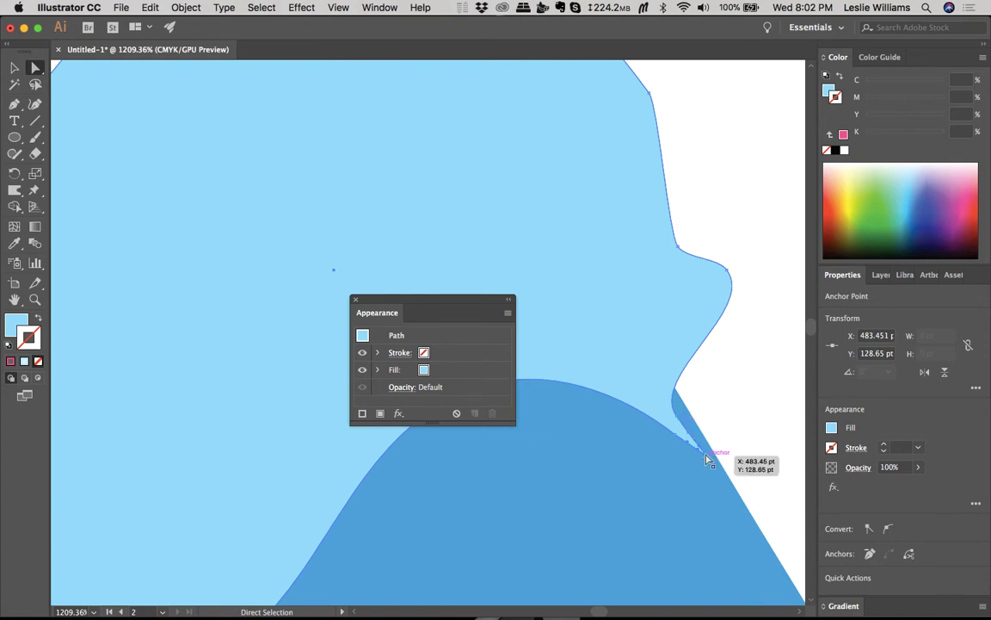
pyautogui.moveTo(712, 461); pyautogui.dragTo(717, 459)
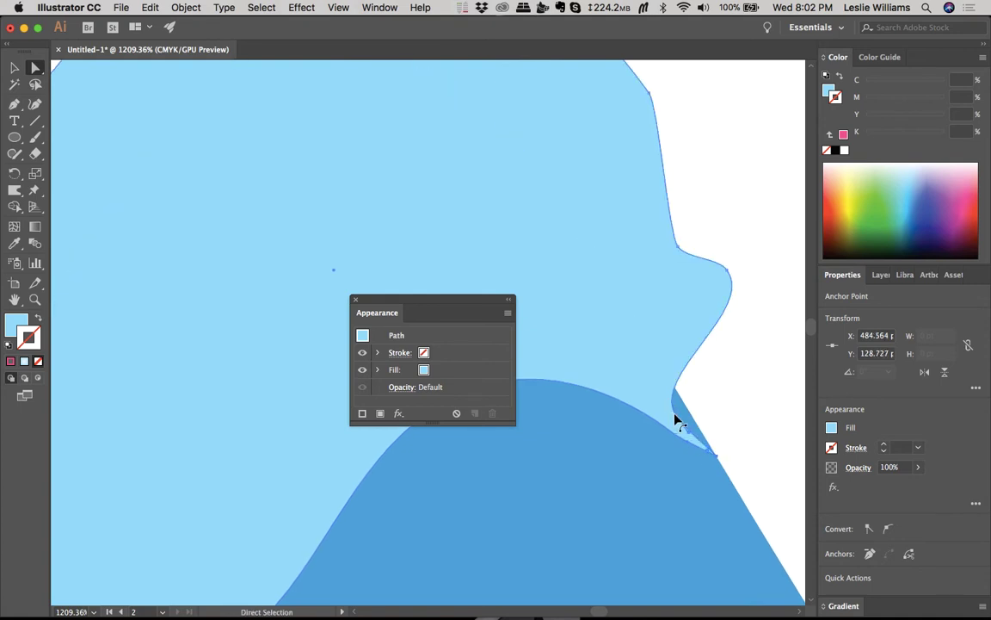
pyautogui.moveTo(677, 420); pyautogui.dragTo(721, 411)
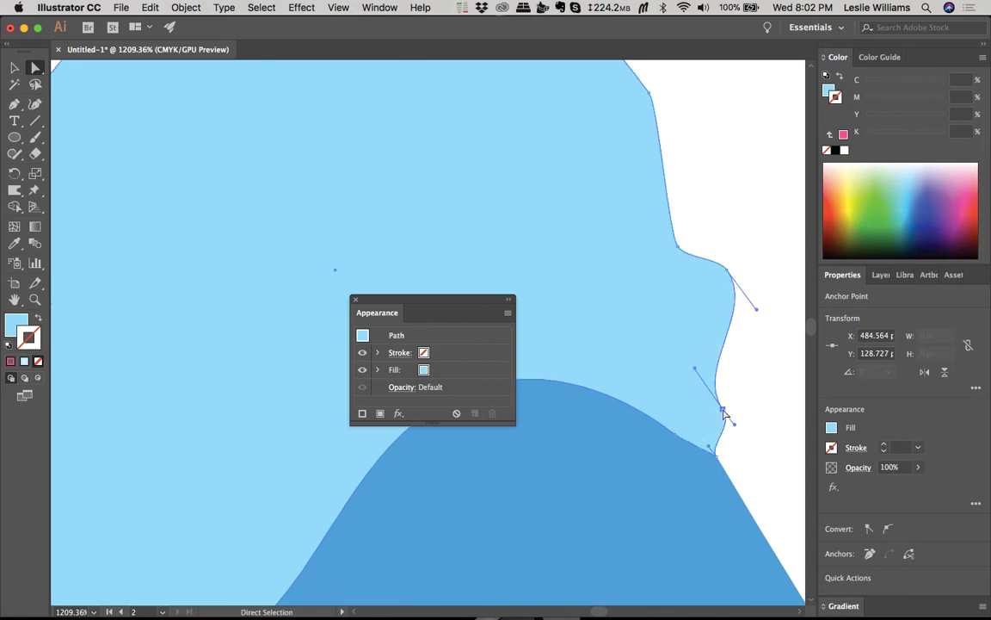
pyautogui.moveTo(679, 440); pyautogui.dragTo(737, 482)
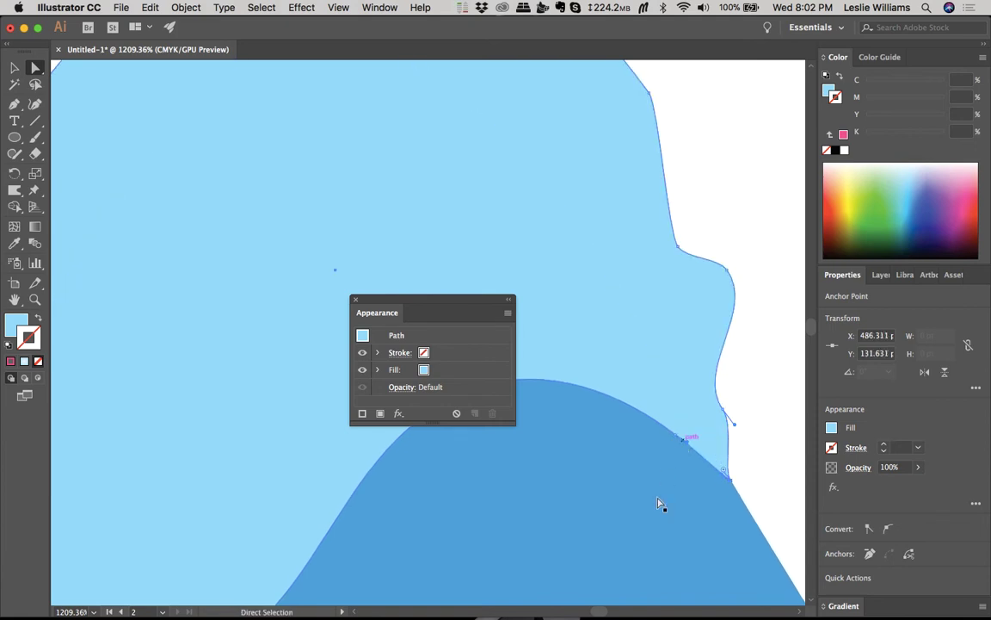
pyautogui.click(745, 498)
pyautogui.moveTo(730, 475); pyautogui.dragTo(740, 491)
# Step: Zoom out to see the whole drop and reselect the light-blue peak
pyautogui.click(761, 480)
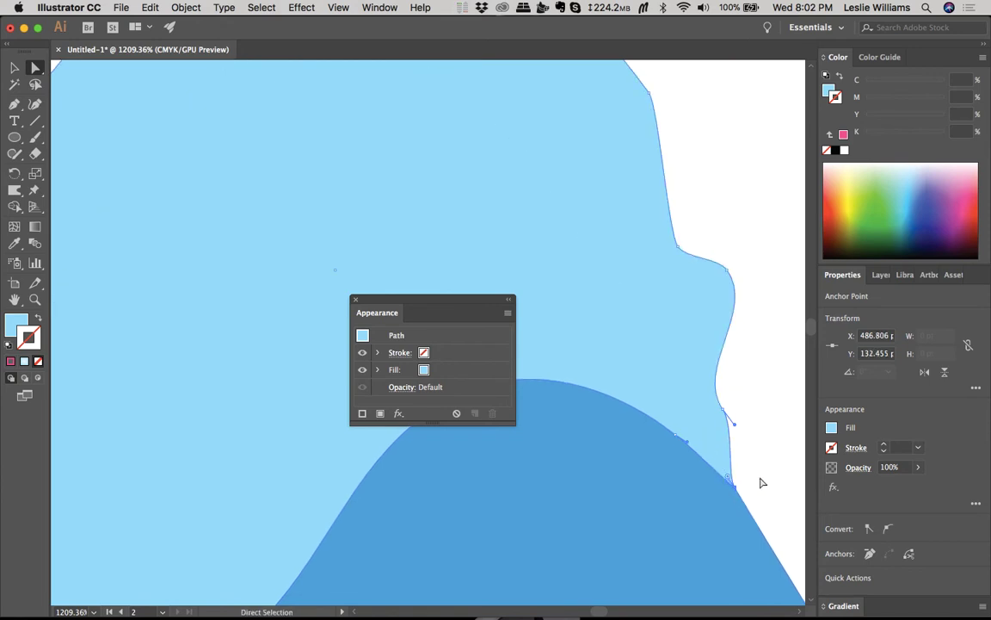
pyautogui.press('super+0')
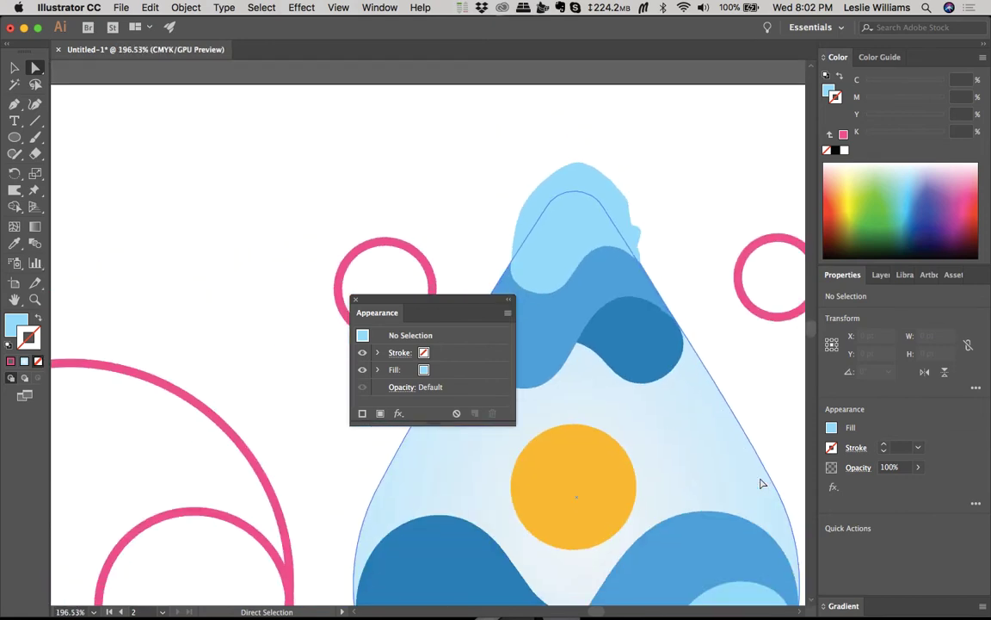
pyautogui.click(620, 189)
# Step: With the peak and drop selected, use Shape Builder to remove the cap overhanging the drop outline
pyautogui.keyDown('shift'); pyautogui.click(613, 191); pyautogui.keyUp('shift')
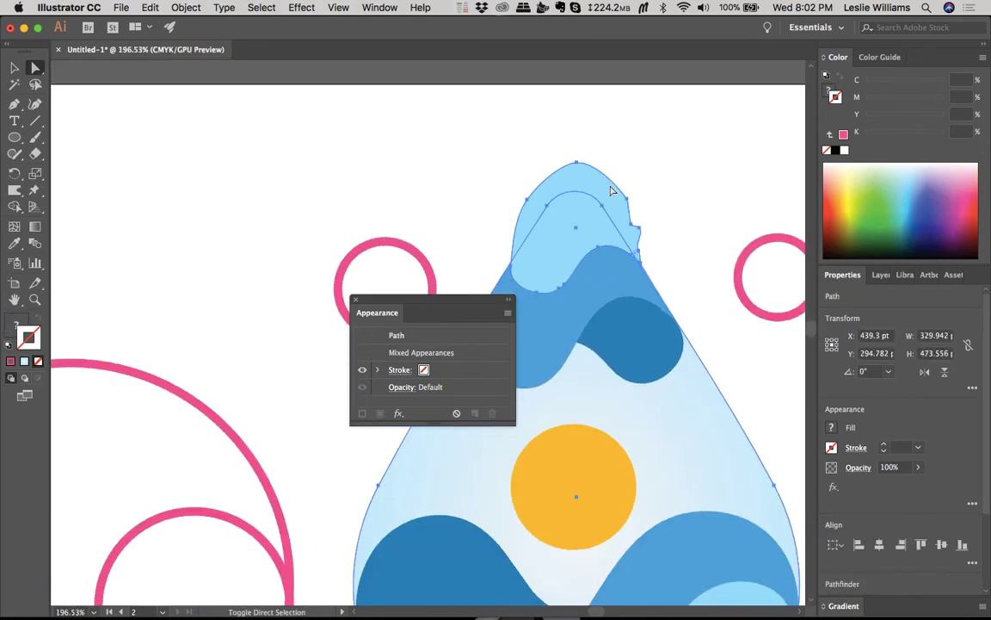
pyautogui.hotkey('shift', 'm')
pyautogui.keyDown('alt'); pyautogui.click(612, 191); pyautogui.keyUp('alt')
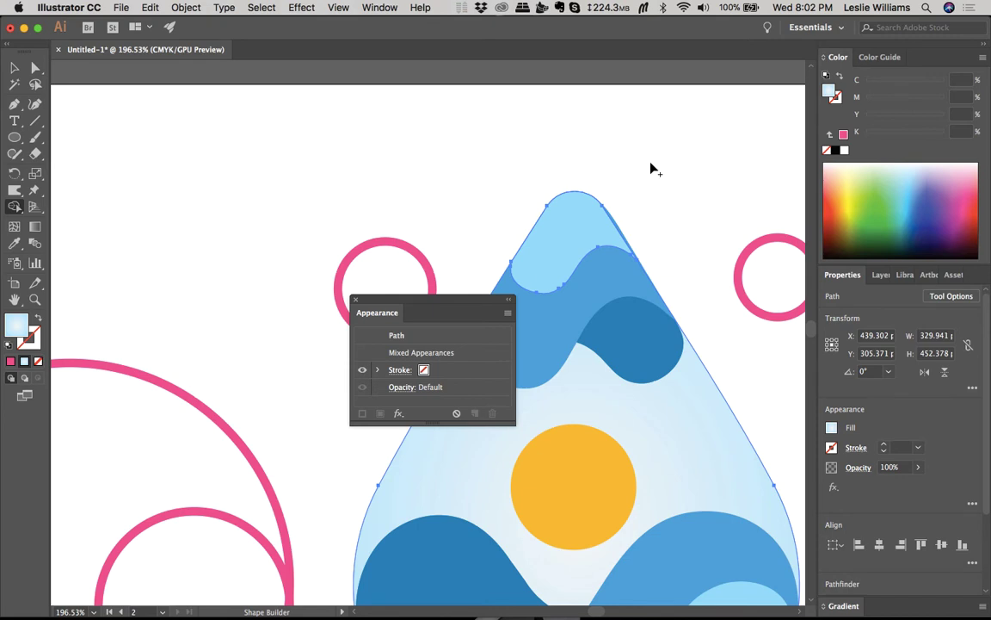
pyautogui.scroll(5, 652, 167)
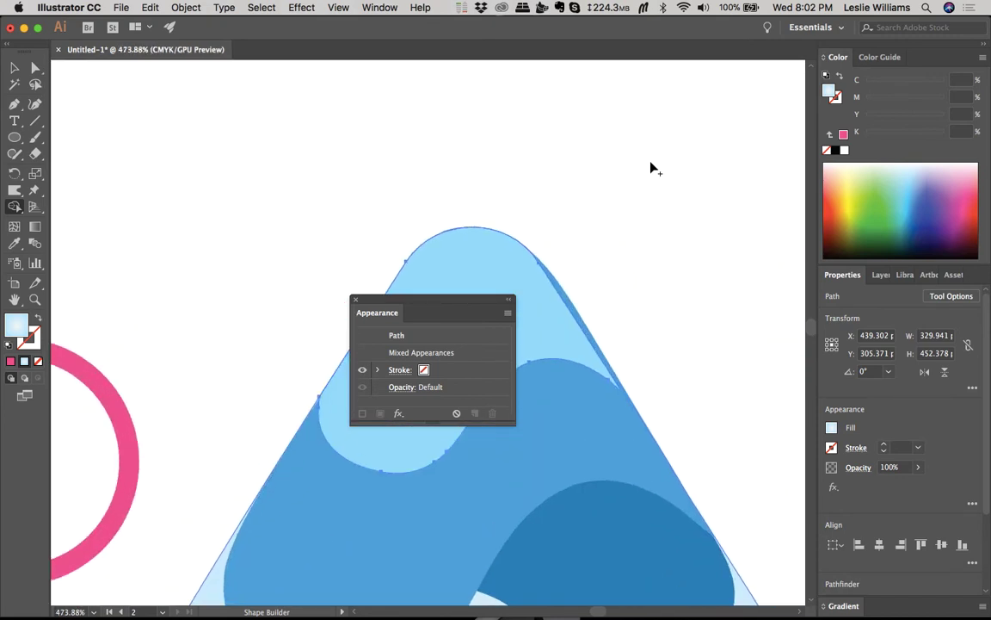
# Step: Select the blue waves with the drop background and Shape Builder away the thin right-edge sliver
pyautogui.press('v')
pyautogui.click(642, 315)
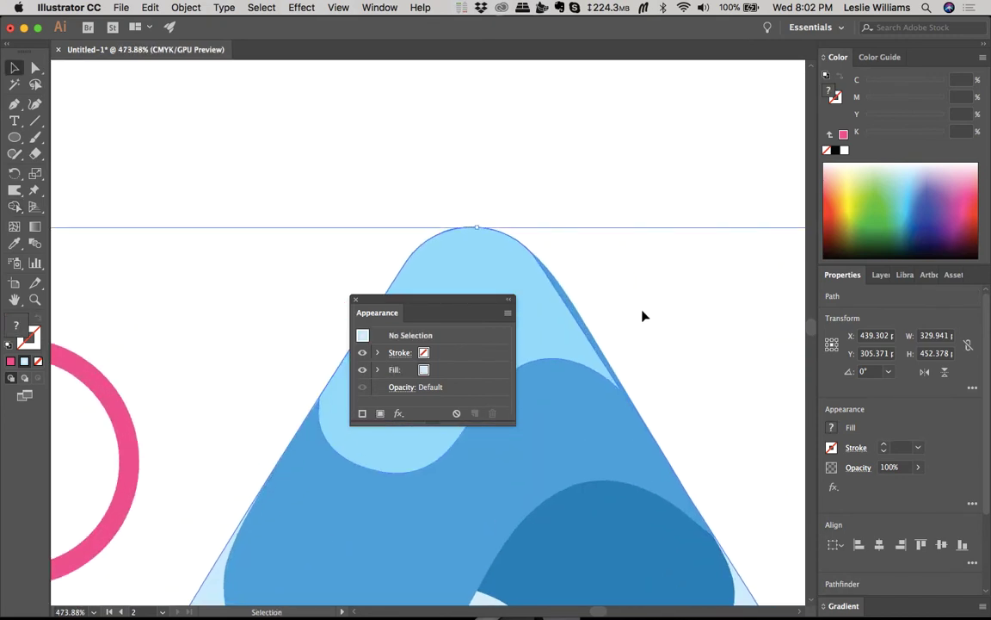
pyautogui.scroll(-5, 642, 316)
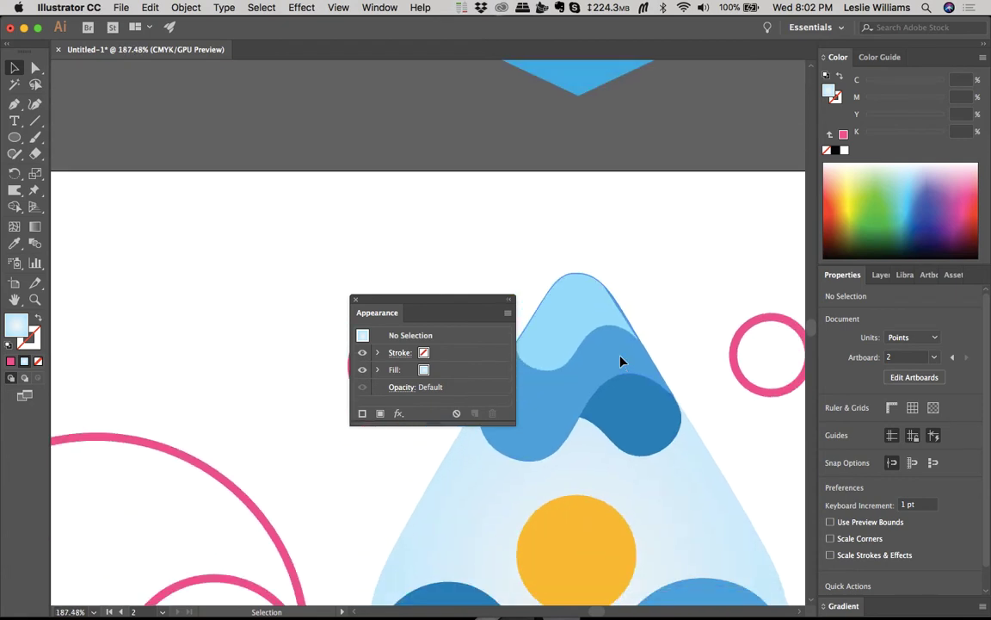
pyautogui.click(623, 361)
pyautogui.keyDown('shift'); pyautogui.click(705, 542); pyautogui.keyUp('shift')
pyautogui.hotkey('shift', 'm')
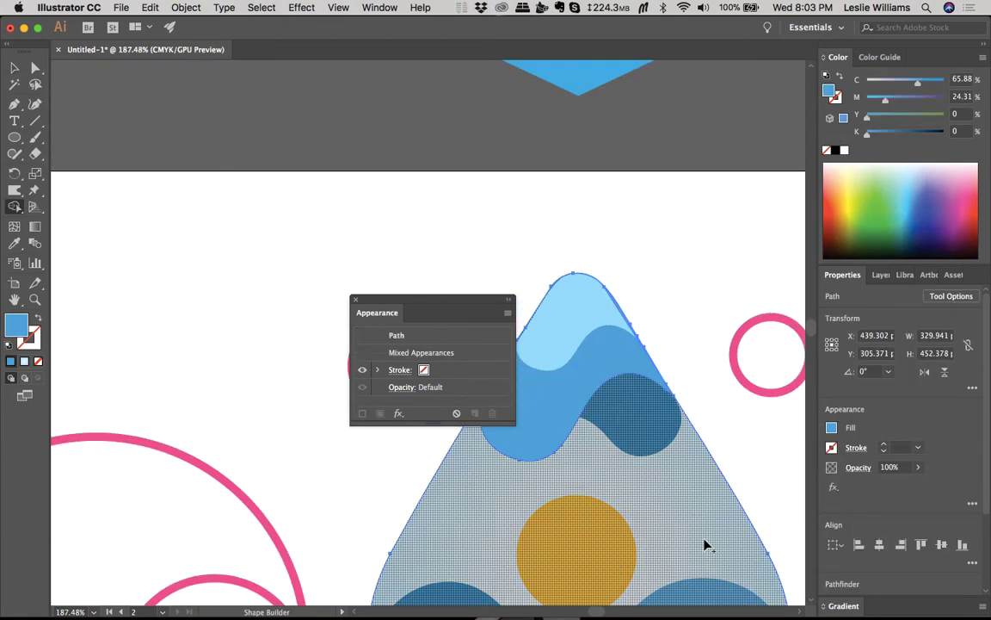
pyautogui.scroll(5, 663, 290)
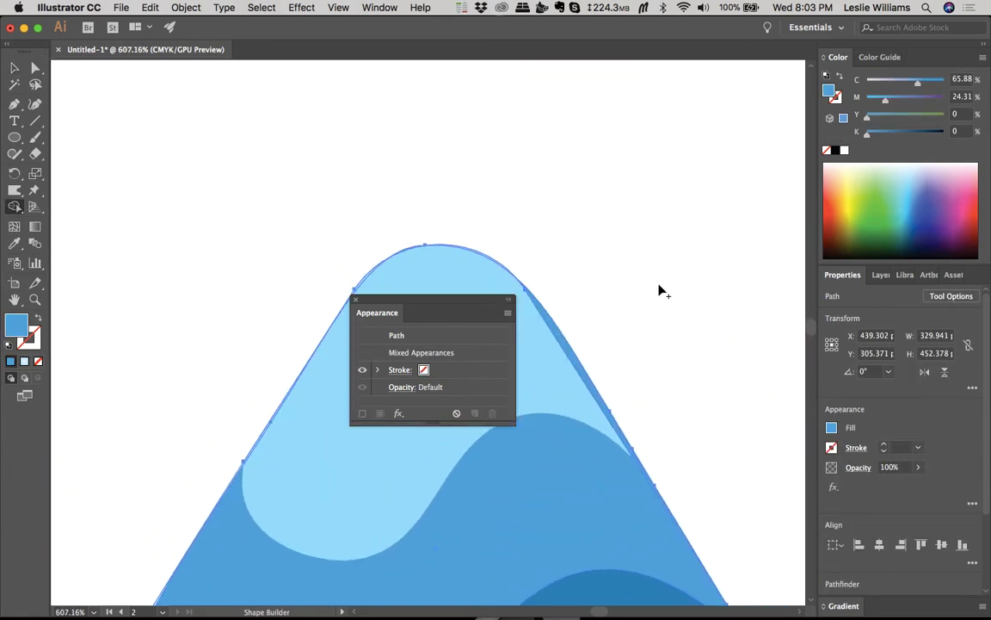
pyautogui.hscroll(-2, 655, 298)
pyautogui.moveTo(621, 339); pyautogui.dragTo(611, 358)
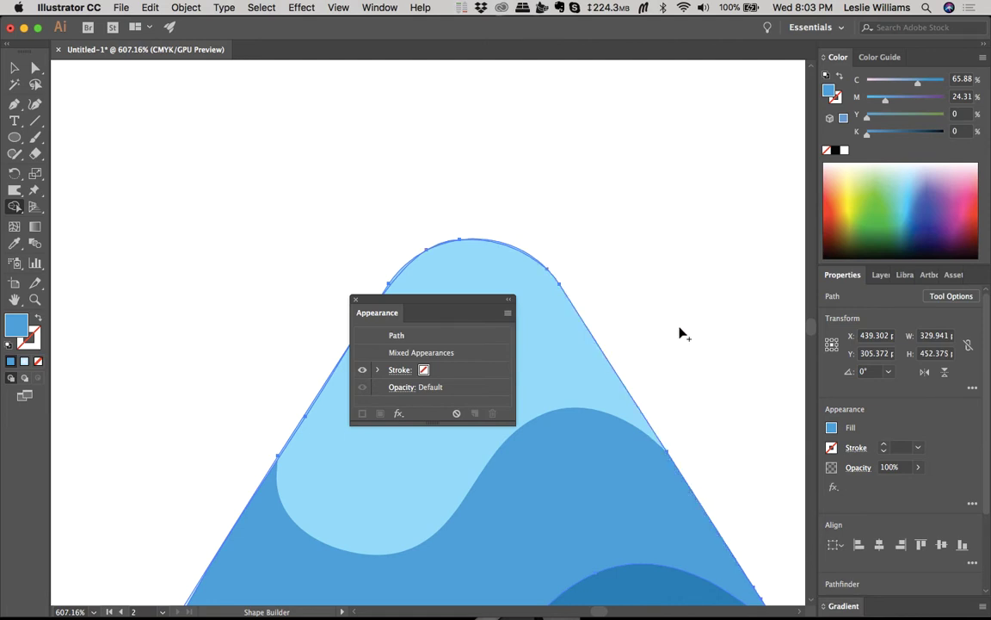
# Step: Zoom in on the peak's curved edge, merge the hatched sliver into the shape, then zoom out
pyautogui.scroll(5, 547, 245)
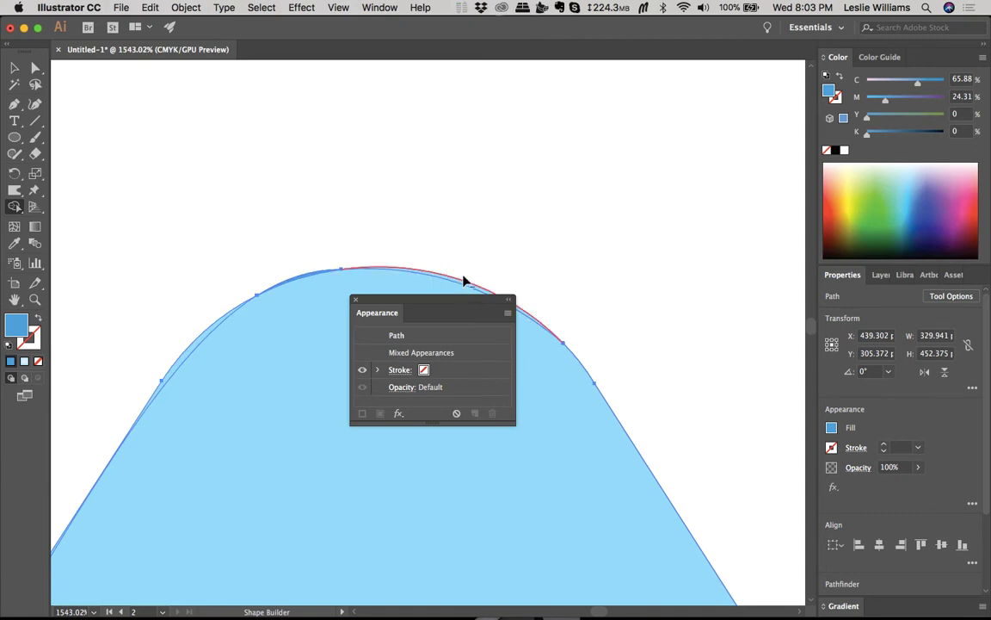
pyautogui.hscroll(-3, 464, 279)
pyautogui.scroll(-2, 465, 279)
pyautogui.hscroll(-2, 464, 279)
pyautogui.scroll(-1, 465, 279)
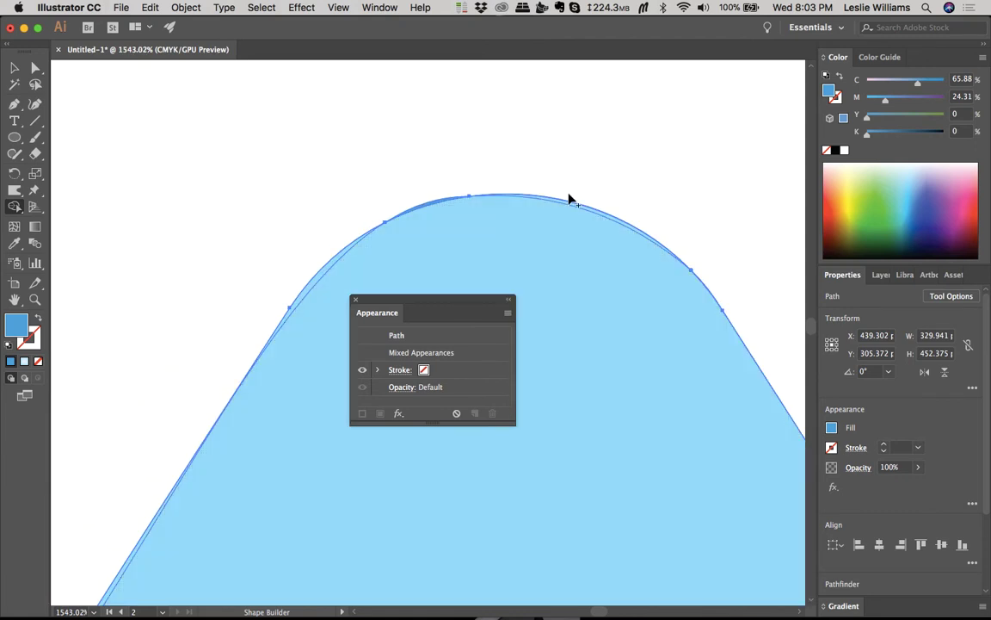
pyautogui.scroll(6, 574, 210)
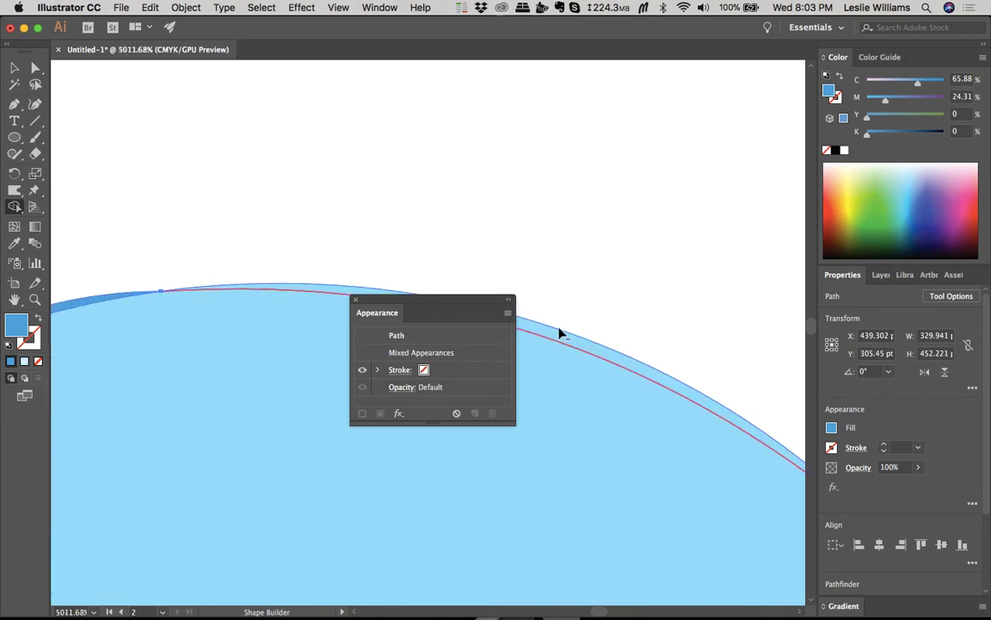
pyautogui.hscroll(-6, 383, 232)
pyautogui.scroll(-2, 383, 233)
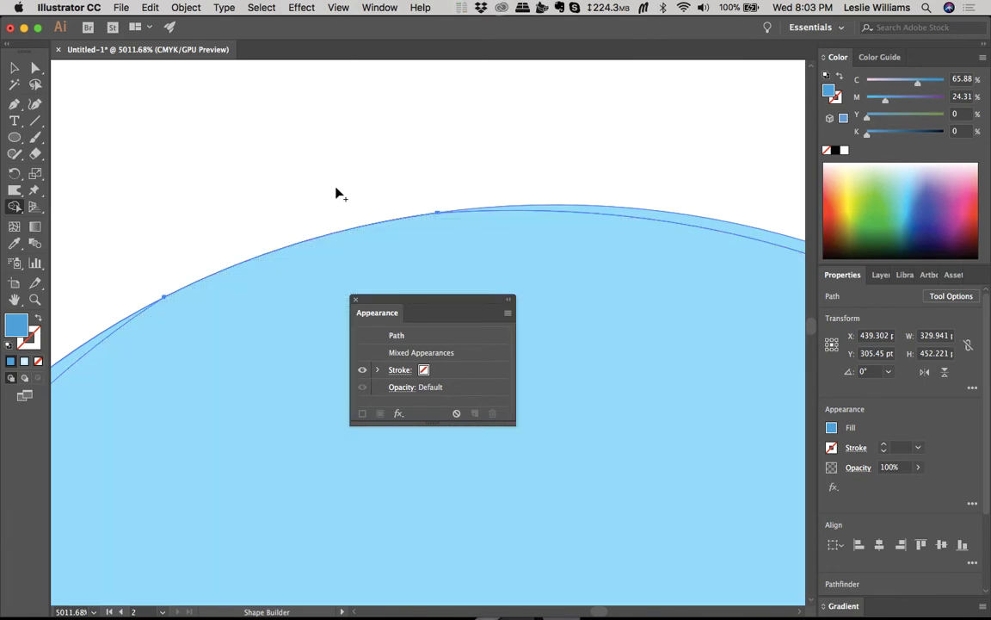
pyautogui.scroll(-3, 337, 192)
pyautogui.hscroll(-5, 336, 193)
pyautogui.scroll(-2, 337, 193)
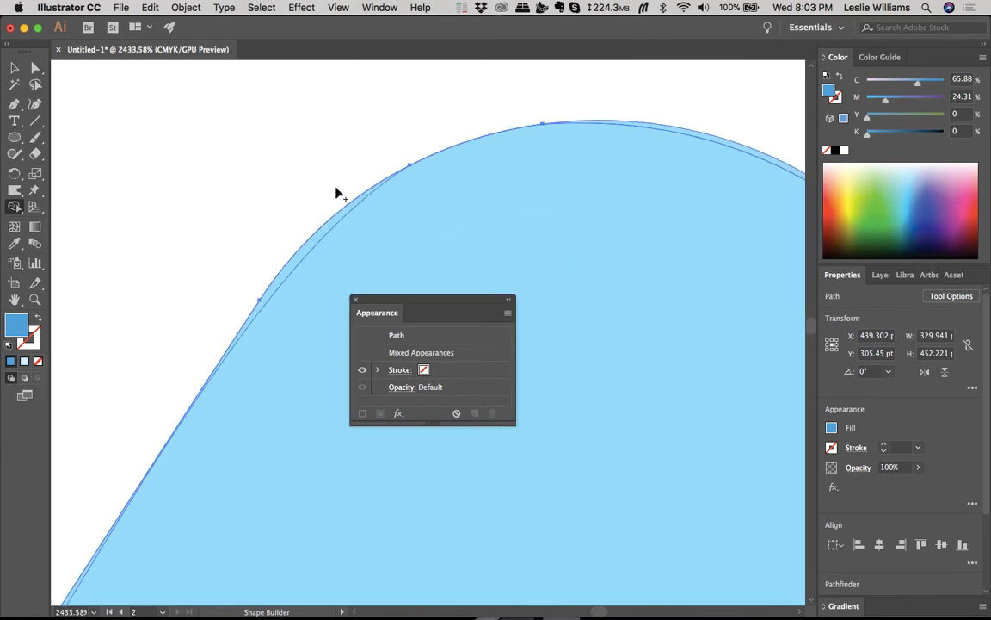
pyautogui.click(317, 243)
pyautogui.scroll(3, 305, 250)
pyautogui.hscroll(-2, 306, 249)
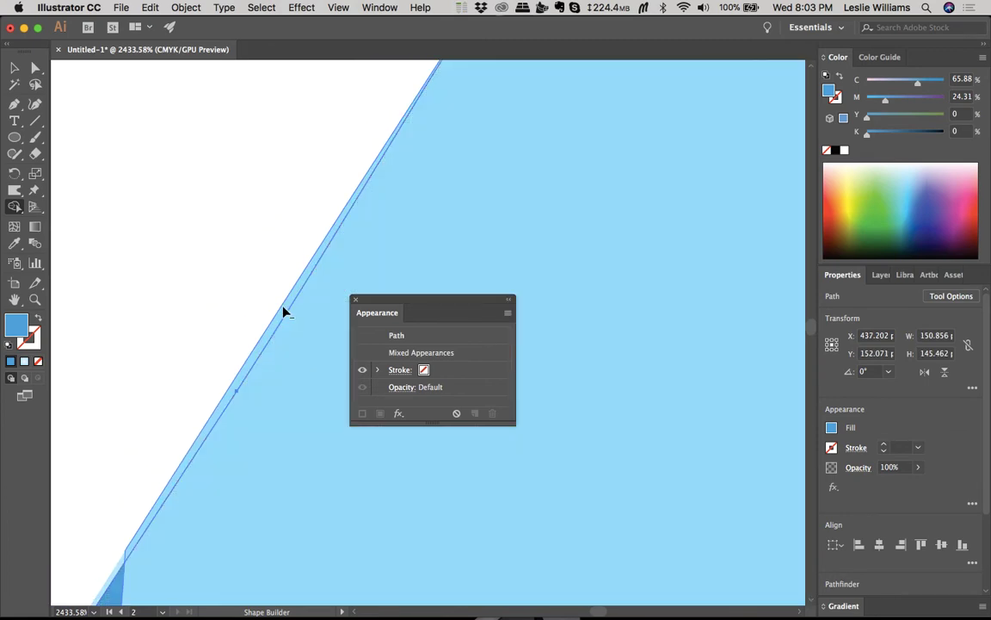
pyautogui.scroll(-8, 285, 312)
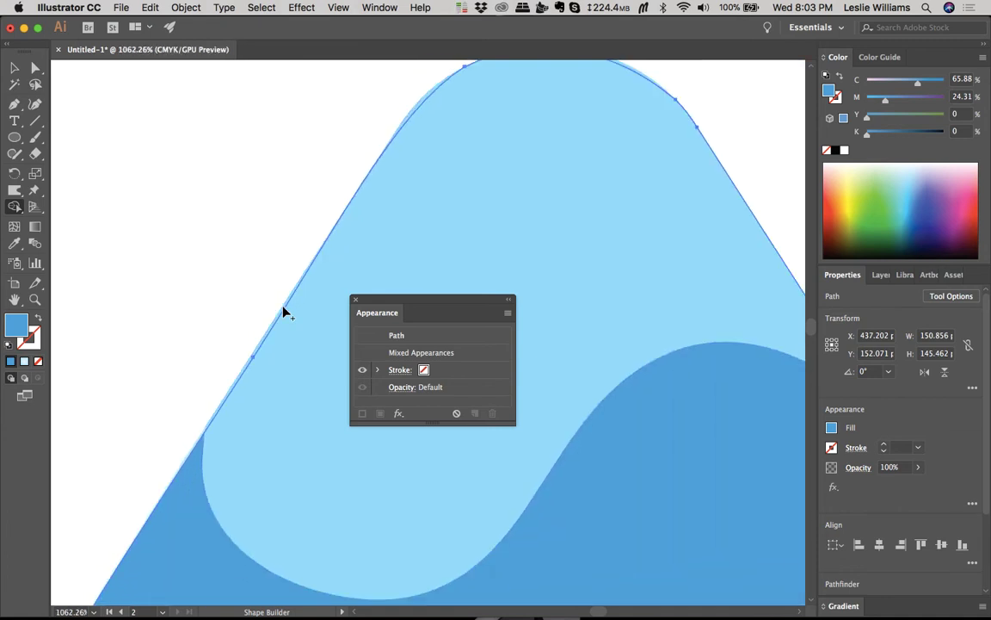
pyautogui.scroll(-3, 285, 312)
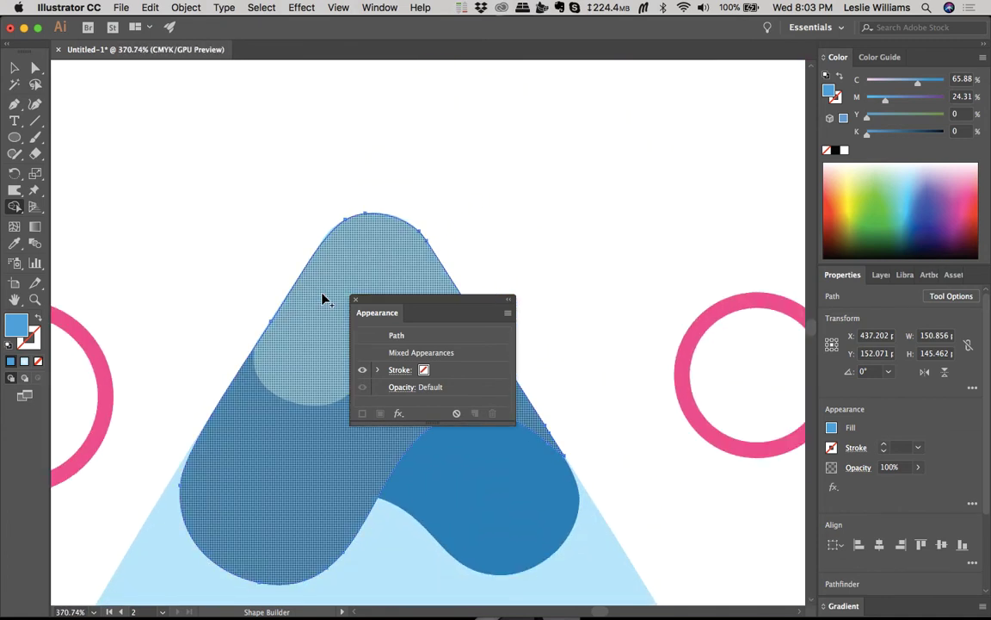
# Step: Select all the artwork and Shape Builder-merge the top peak with its leftover edge slivers
pyautogui.press('v')
pyautogui.click(255, 214)
pyautogui.click(297, 362)
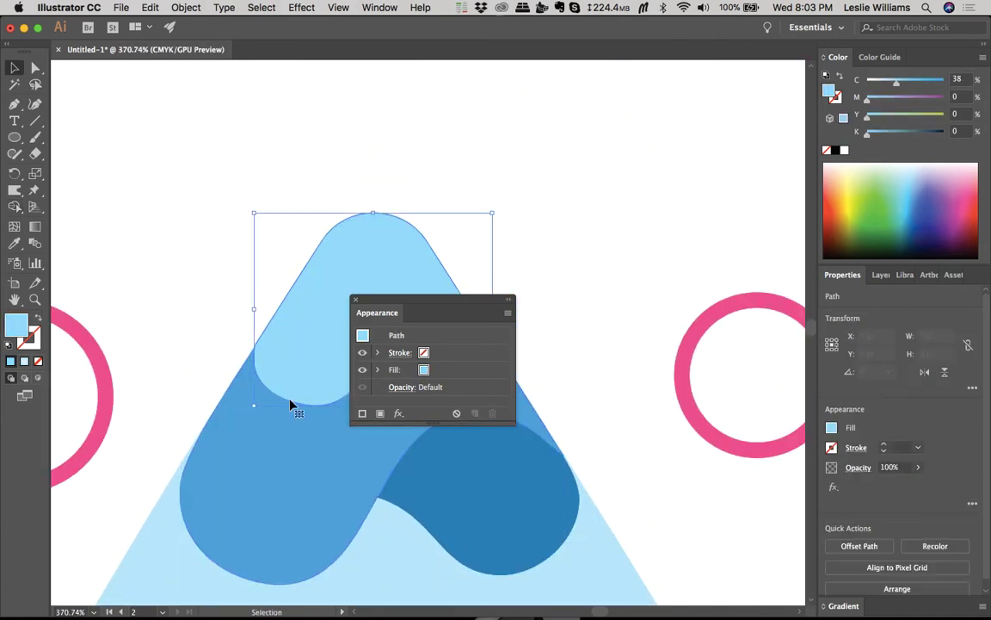
pyautogui.press('super+a')
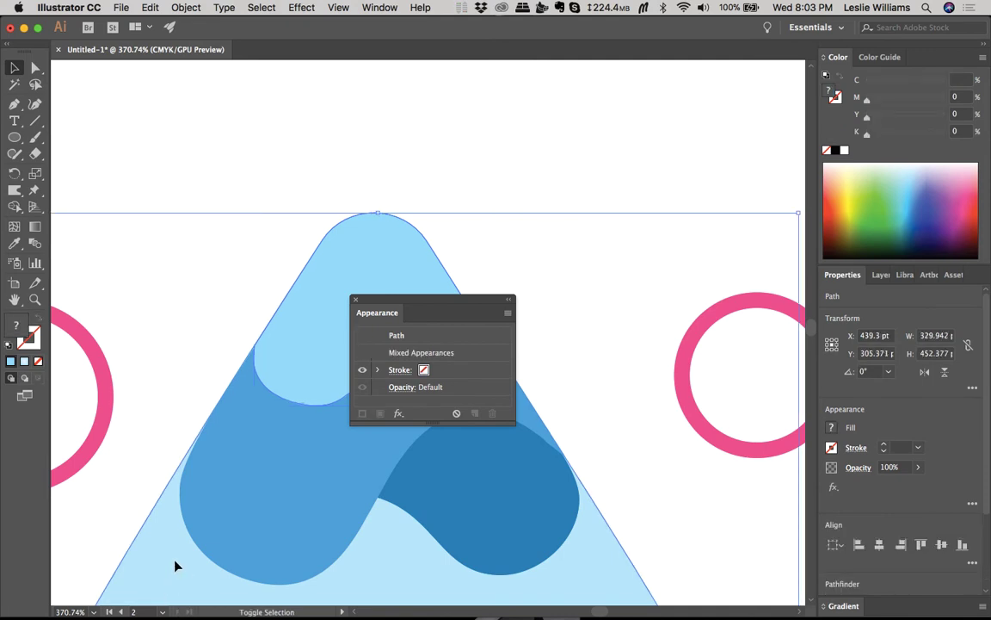
pyautogui.hotkey('shift', 'm')
pyautogui.scroll(6, 352, 286)
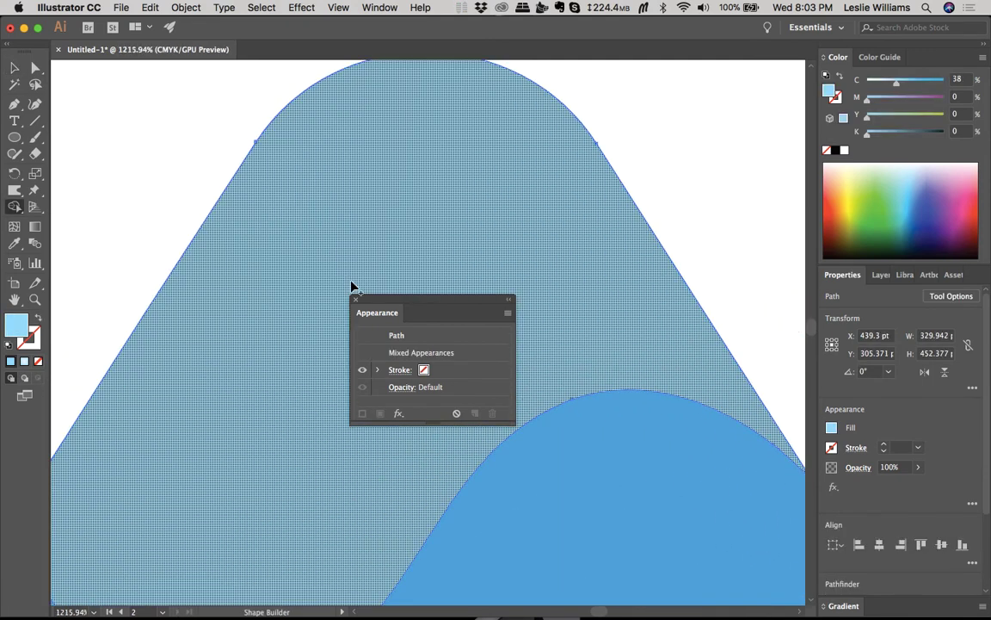
pyautogui.scroll(-5, 396, 226)
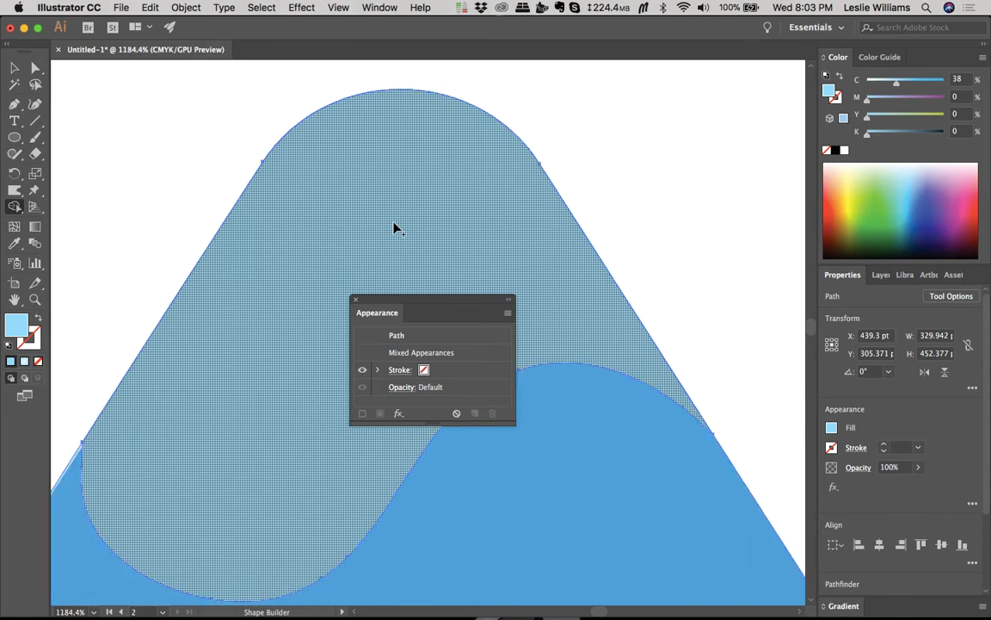
pyautogui.scroll(-2, 396, 228)
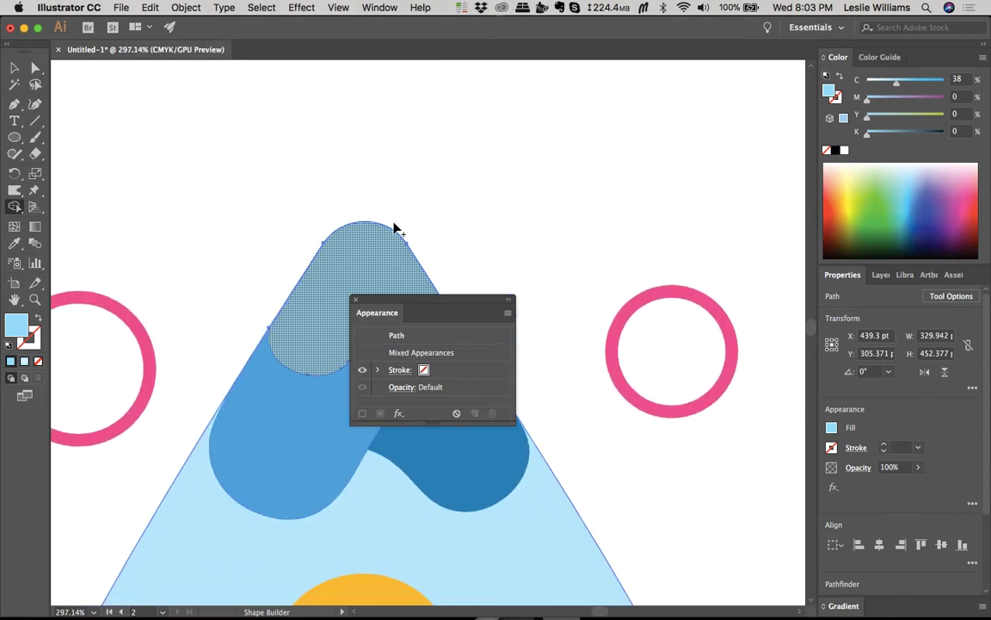
pyautogui.scroll(4, 395, 228)
pyautogui.scroll(4, 396, 228)
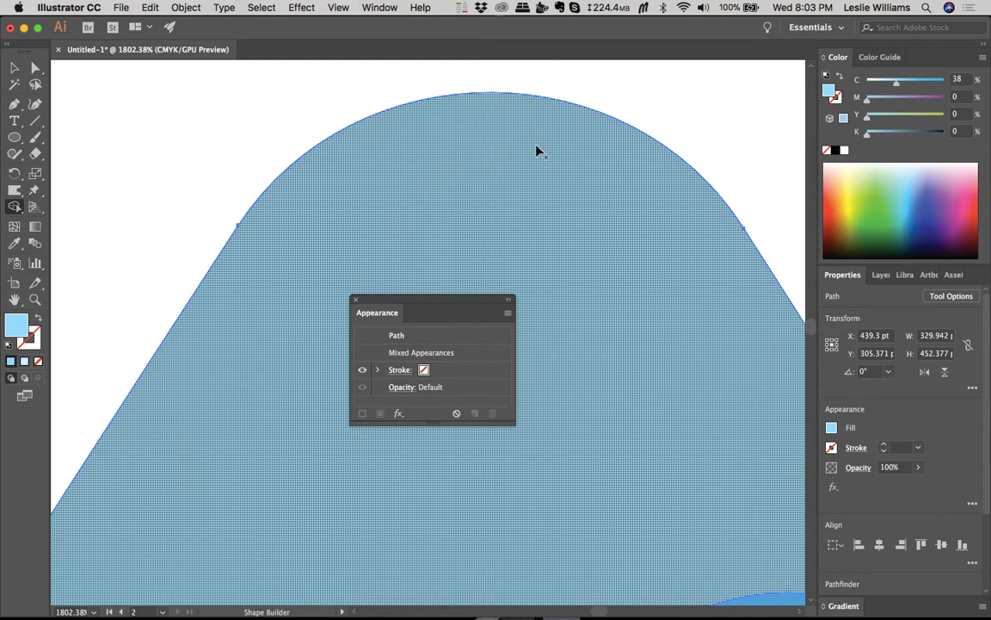
pyautogui.click(537, 153)
# Step: Deselect everything and zoom out to view the whole drop artwork
pyautogui.scroll(-10, 574, 249)
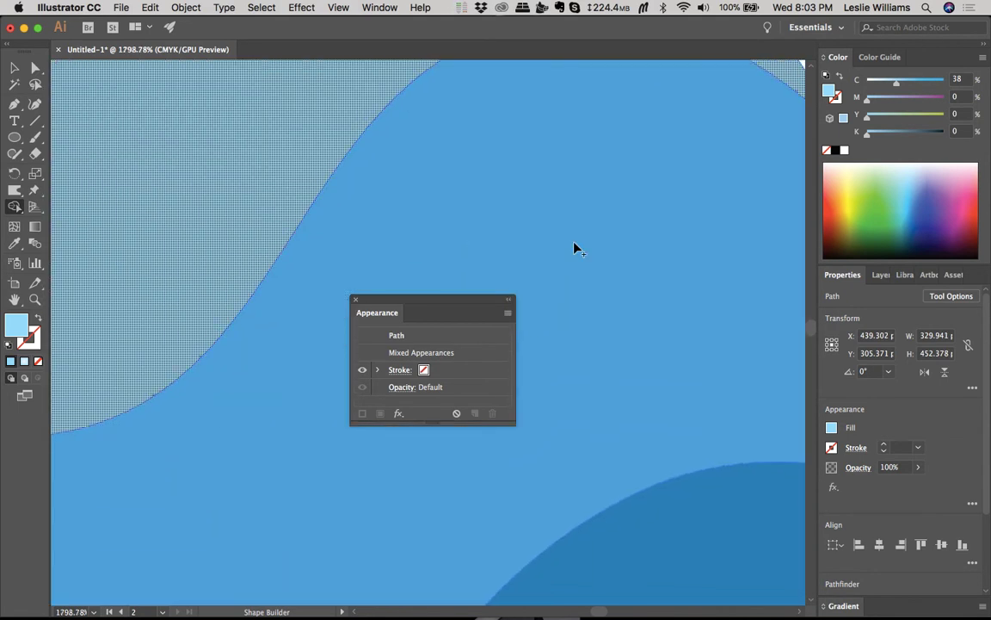
pyautogui.scroll(-5, 575, 248)
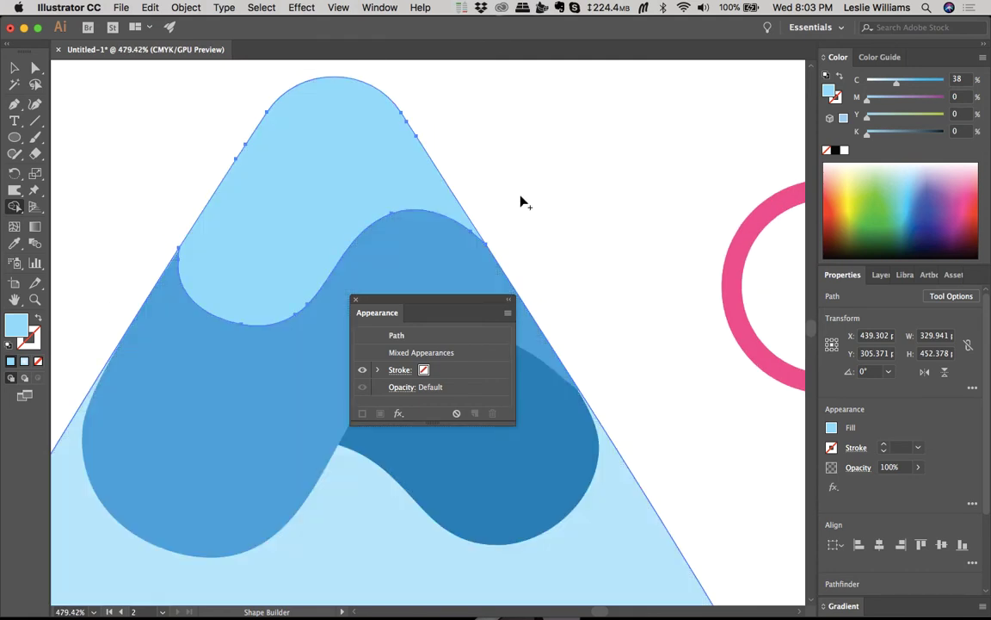
pyautogui.press('v')
pyautogui.click(521, 200)
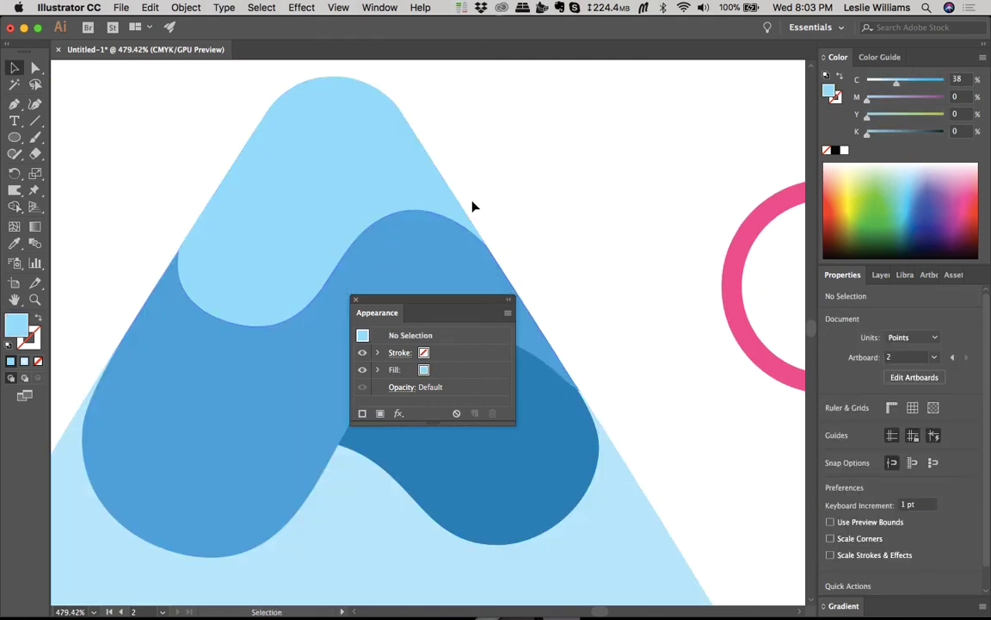
pyautogui.scroll(-3, 564, 228)
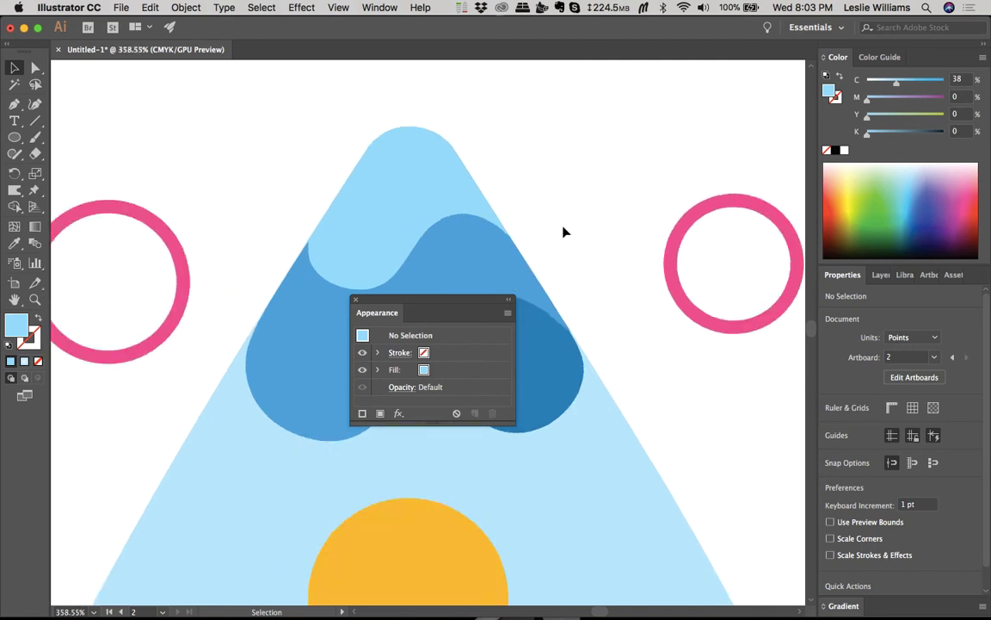
pyautogui.scroll(-4, 564, 229)
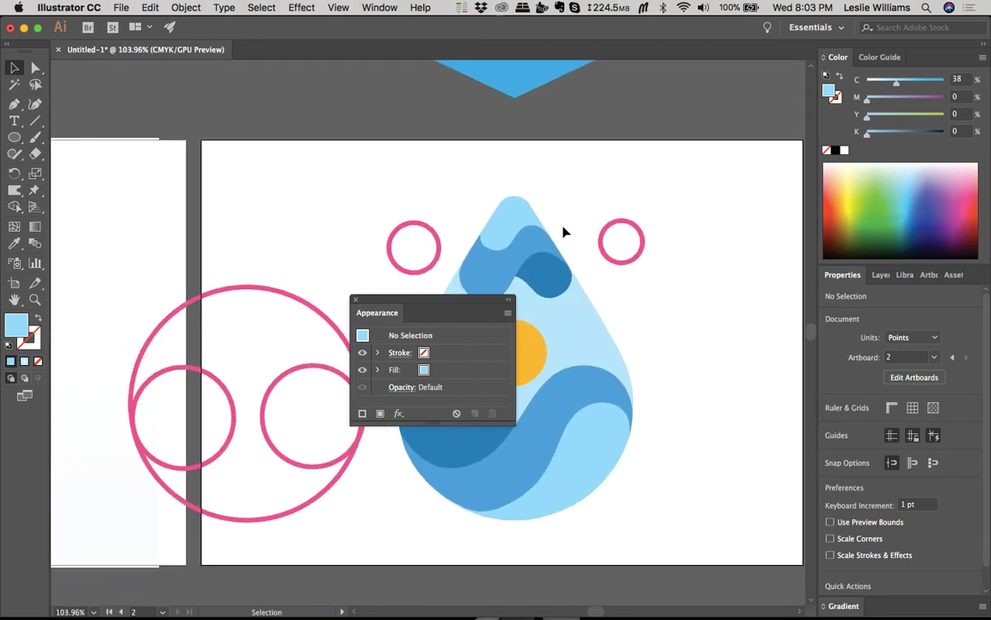
# Step: Move the Appearance panel to the lower right and drag both small pink circles up above the drop
pyautogui.moveTo(439, 302); pyautogui.dragTo(763, 483)
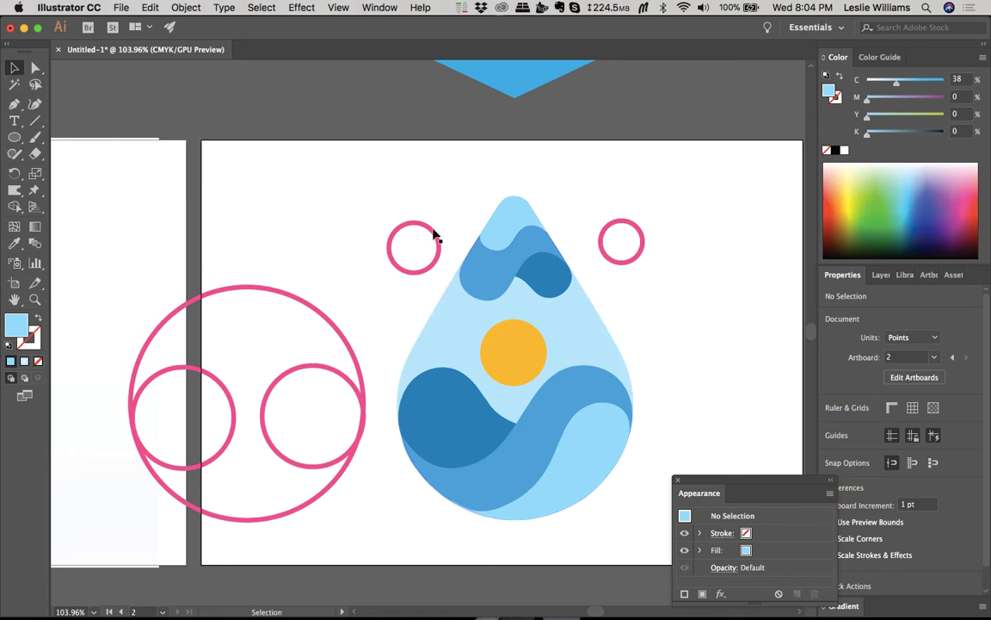
pyautogui.moveTo(426, 229); pyautogui.dragTo(336, 145)
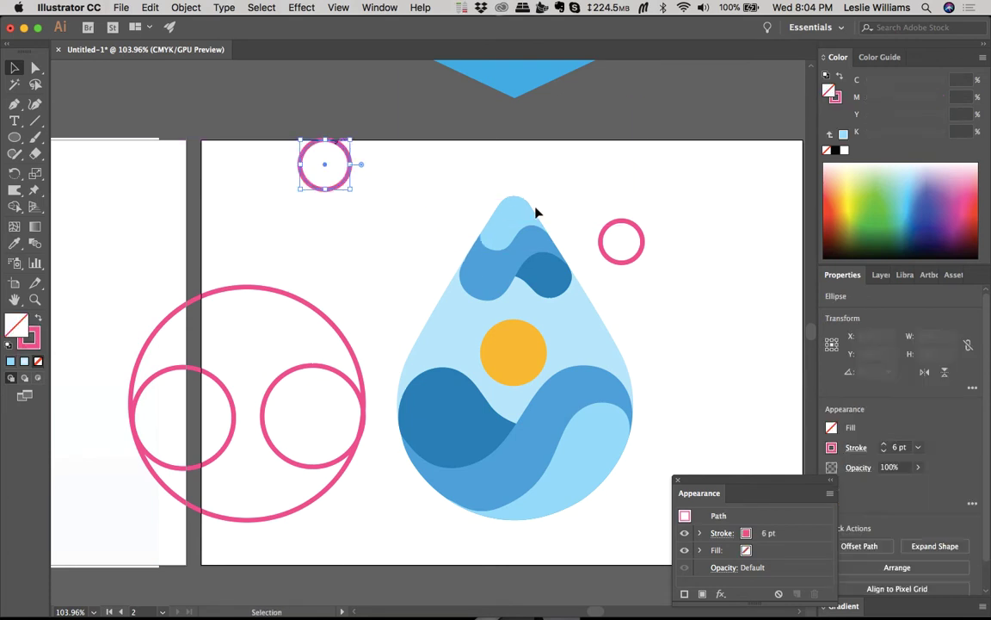
pyautogui.moveTo(642, 234); pyautogui.dragTo(671, 120)
pyautogui.click(661, 298)
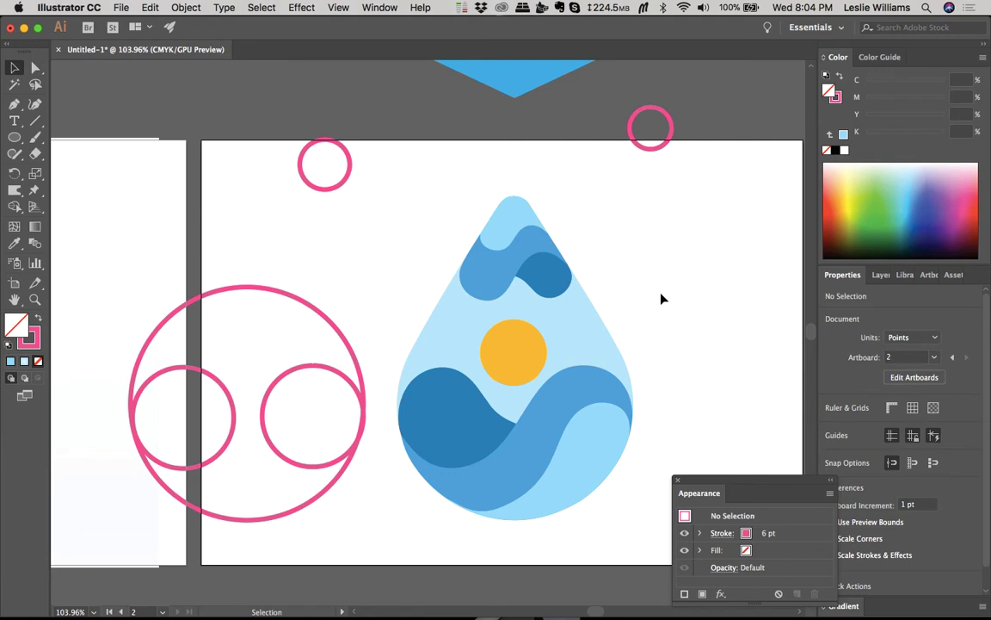
pyautogui.hscroll(-10, 661, 298)
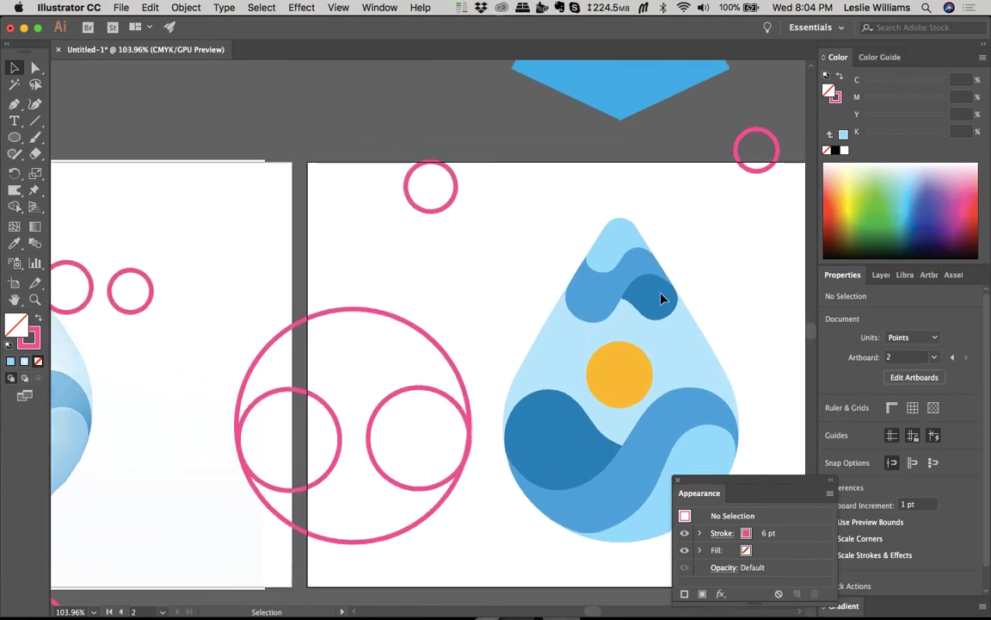
pyautogui.hscroll(6, 661, 299)
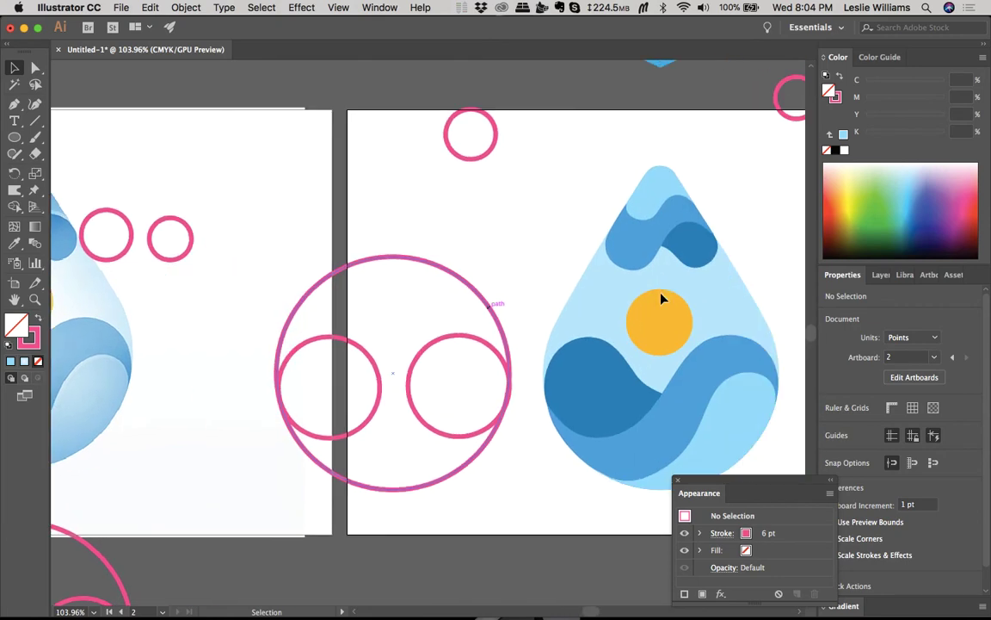
pyautogui.hscroll(-10, 661, 298)
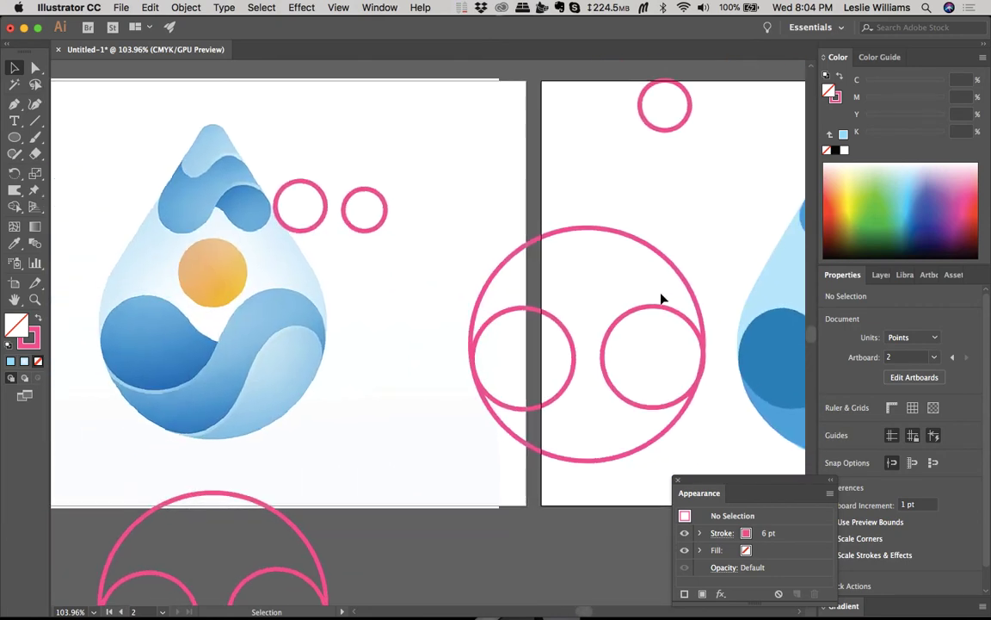
pyautogui.hscroll(7, 660, 298)
pyautogui.hscroll(-8, 661, 299)
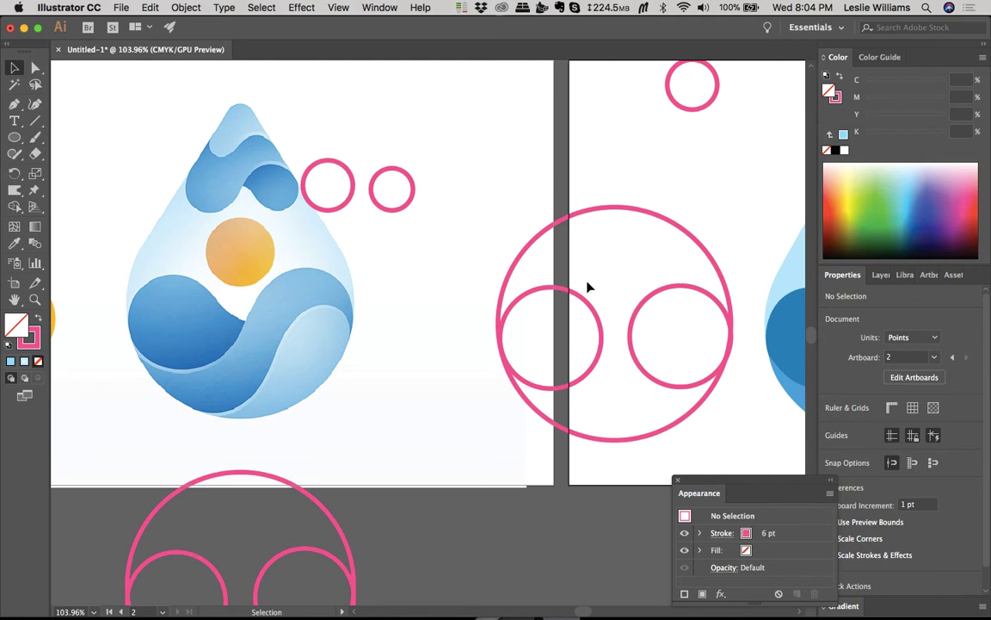
pyautogui.hscroll(3, 589, 287)
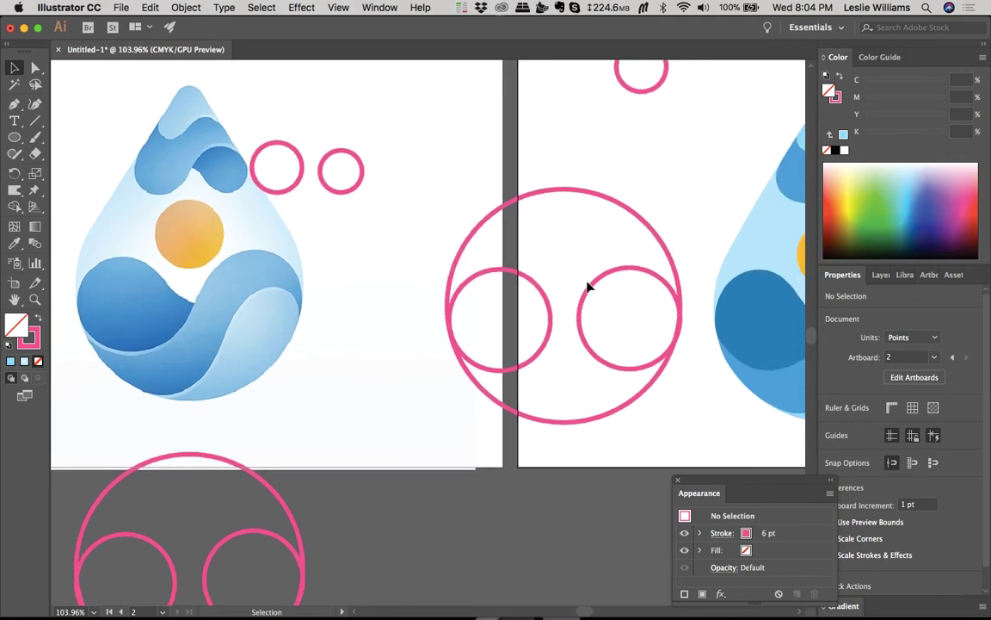
pyautogui.hscroll(5, 588, 287)
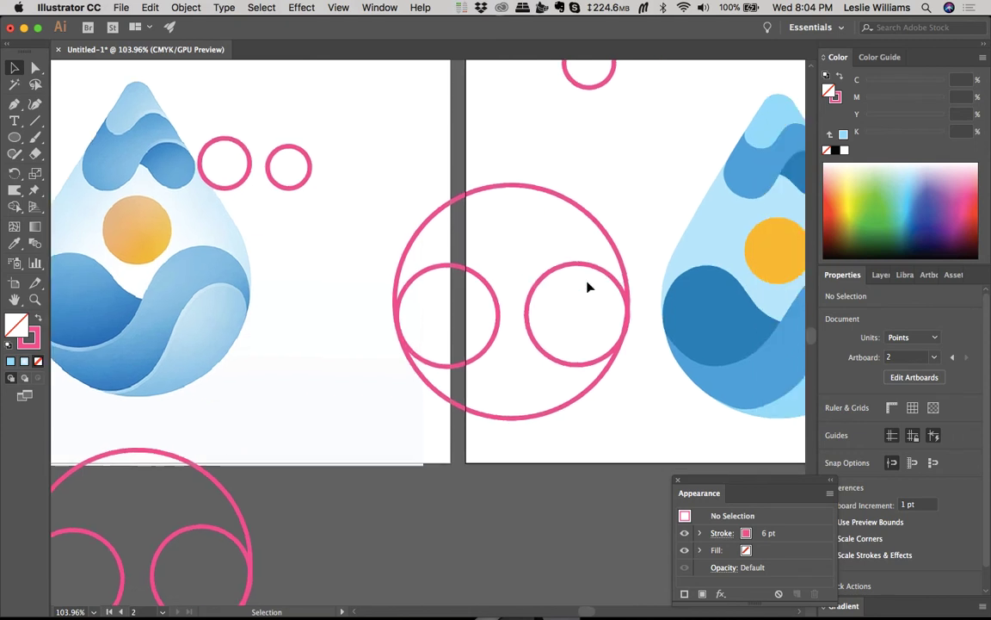
# Step: Apply a radial gradient to the lower wave with the Gradient tool, moving its highlight up-left
pyautogui.click(621, 342)
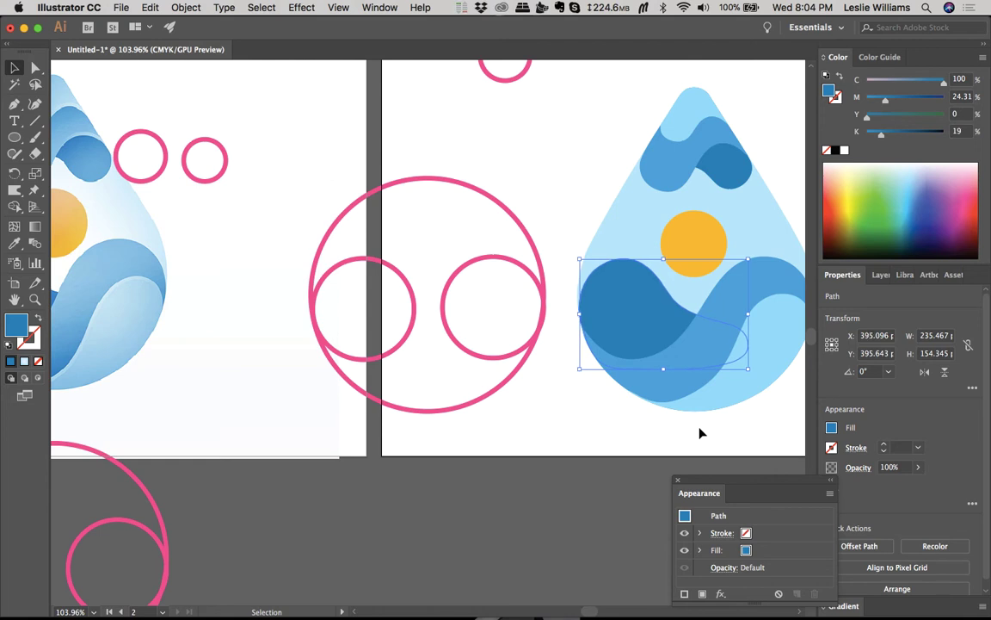
pyautogui.hscroll(-5, 659, 318)
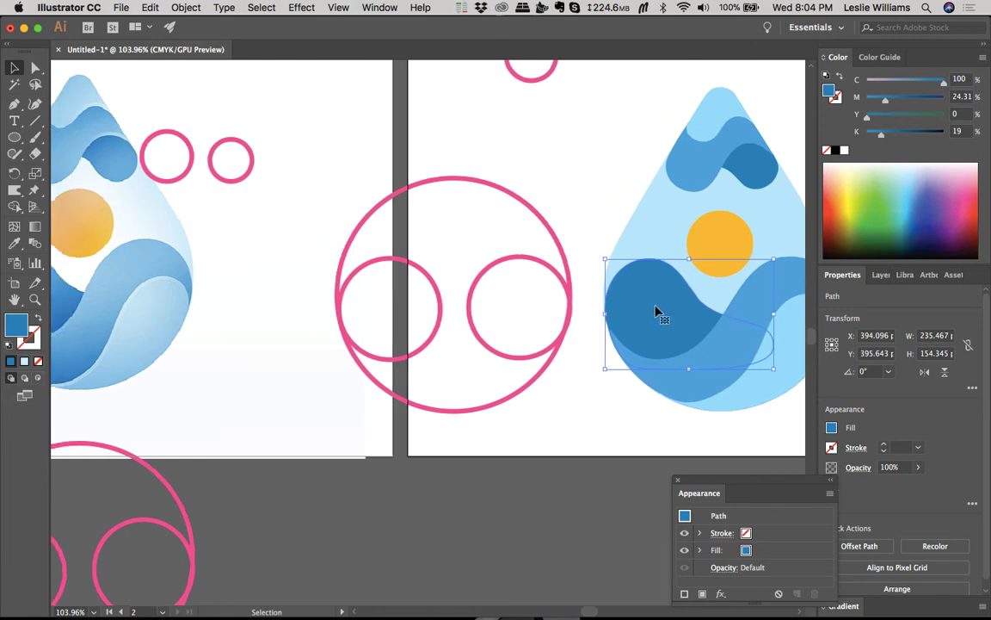
pyautogui.hscroll(3, 659, 318)
pyautogui.hscroll(-5, 659, 318)
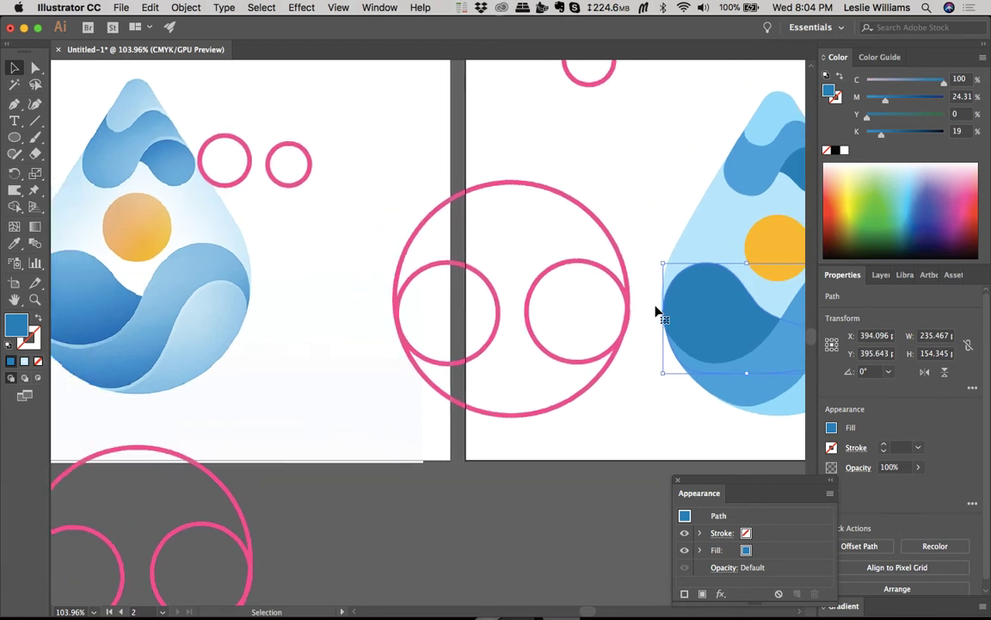
pyautogui.hscroll(6, 659, 318)
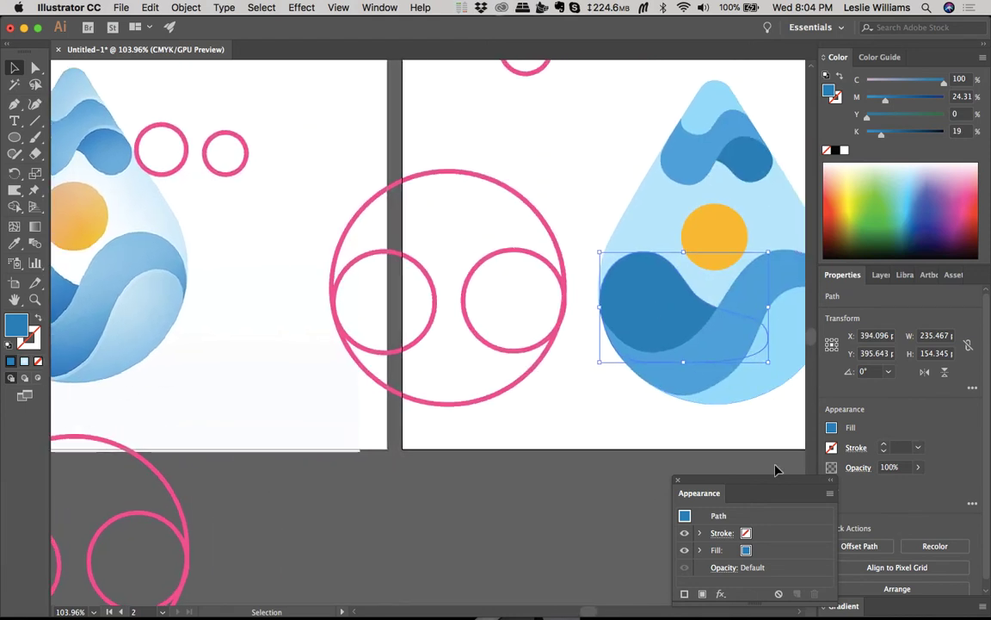
pyautogui.click(34, 226)
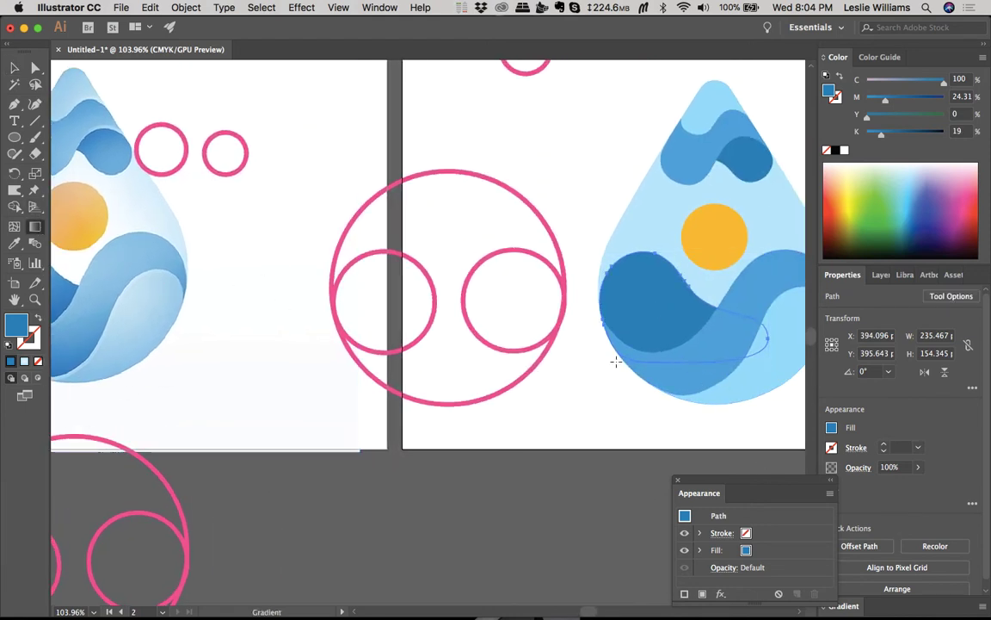
pyautogui.click(680, 308)
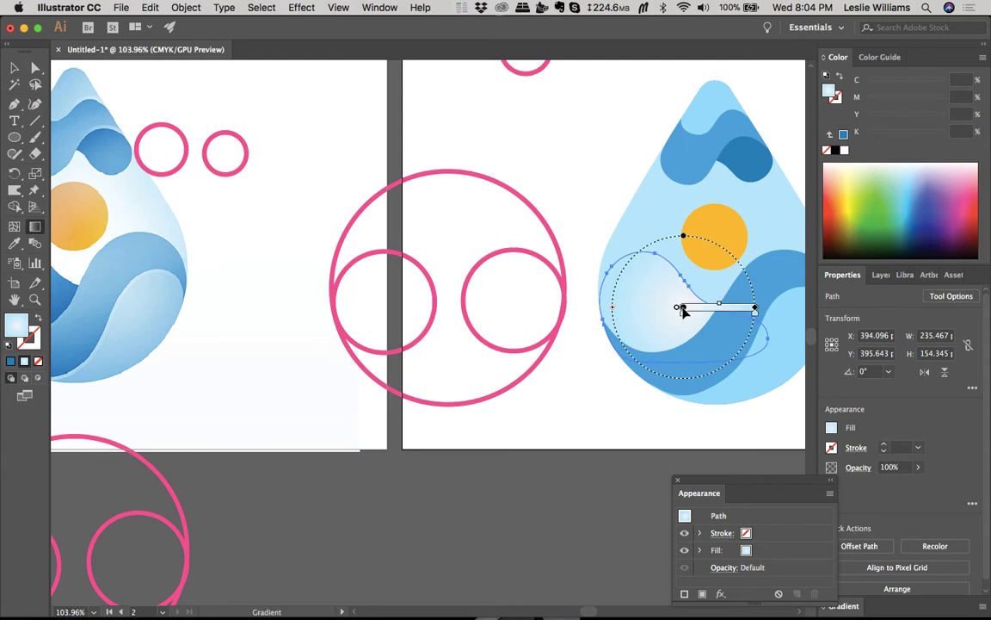
pyautogui.moveTo(680, 307); pyautogui.dragTo(631, 271)
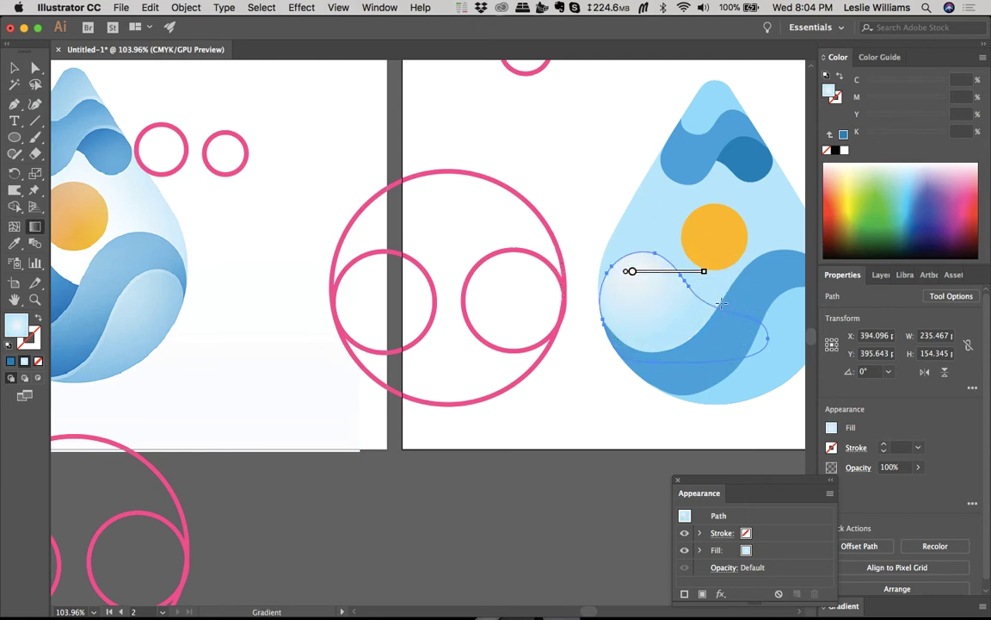
# Step: Browse the Layers, Libraries, Artboards and Asset Export panels, then return to Properties
pyautogui.click(832, 430)
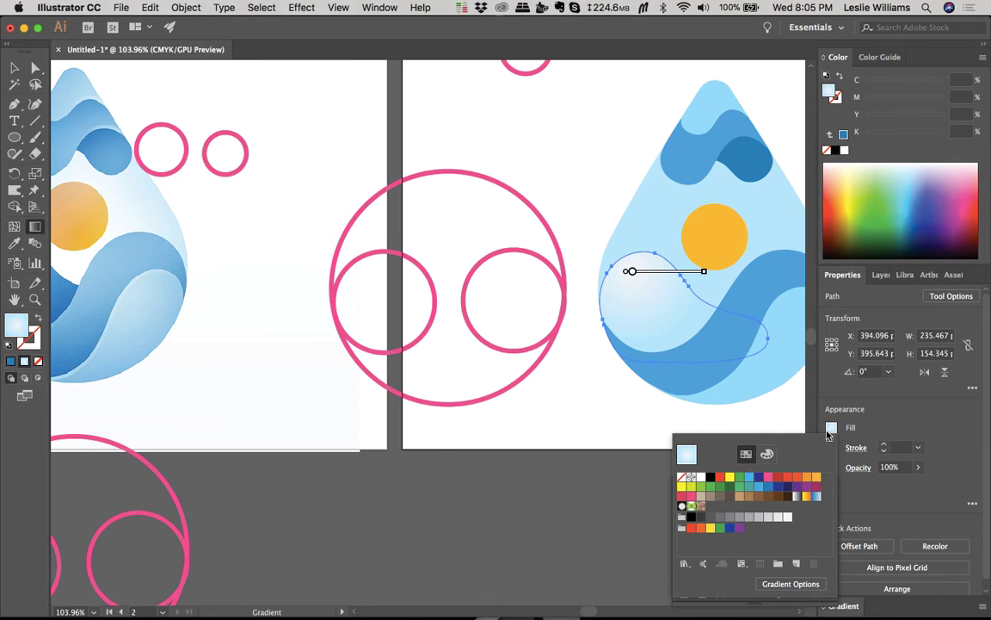
pyautogui.click(836, 432)
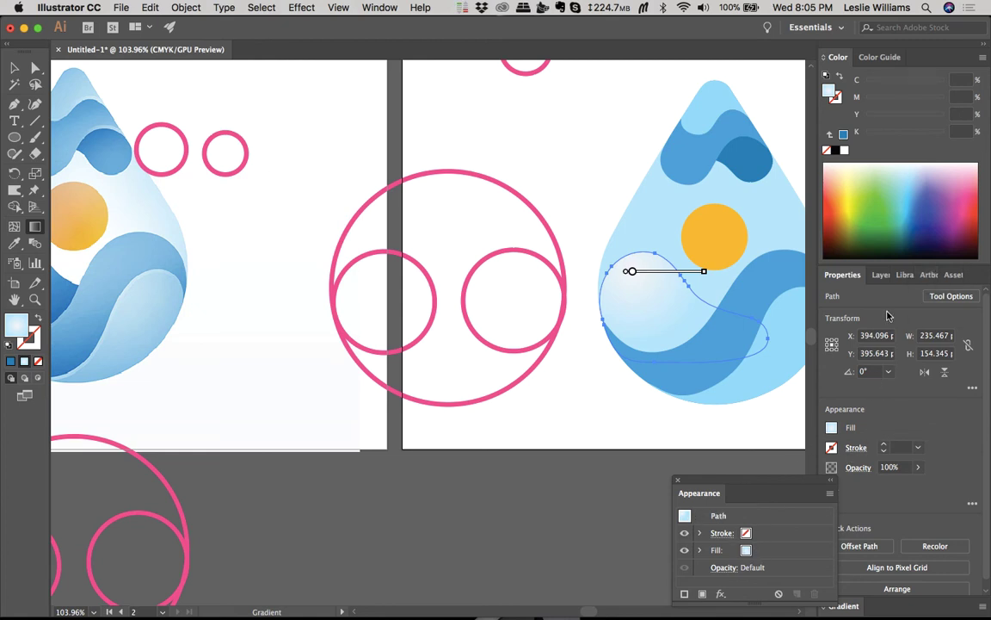
pyautogui.click(877, 276)
pyautogui.click(891, 276)
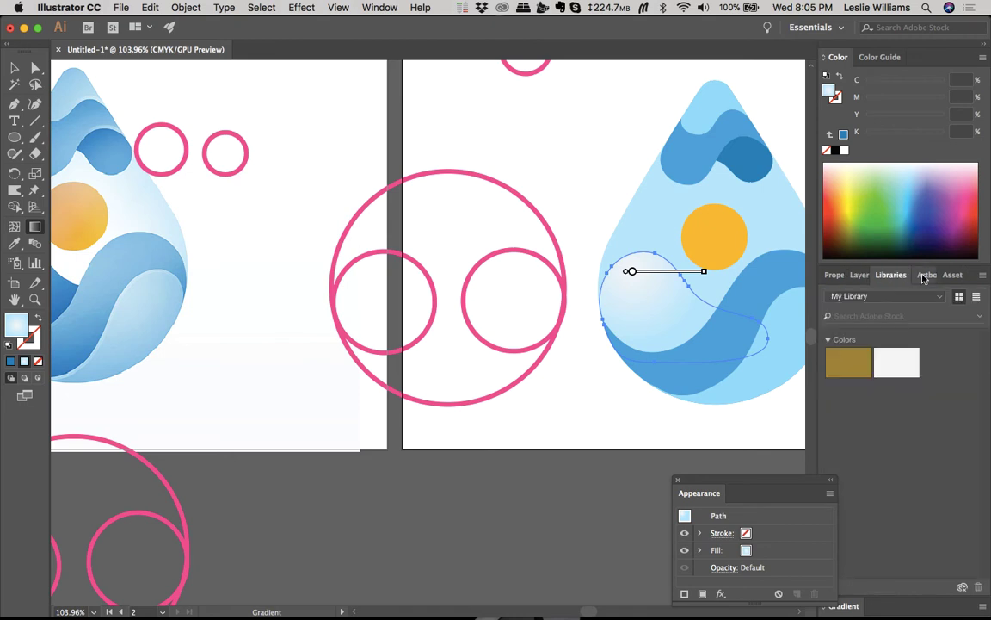
pyautogui.click(924, 275)
pyautogui.click(954, 275)
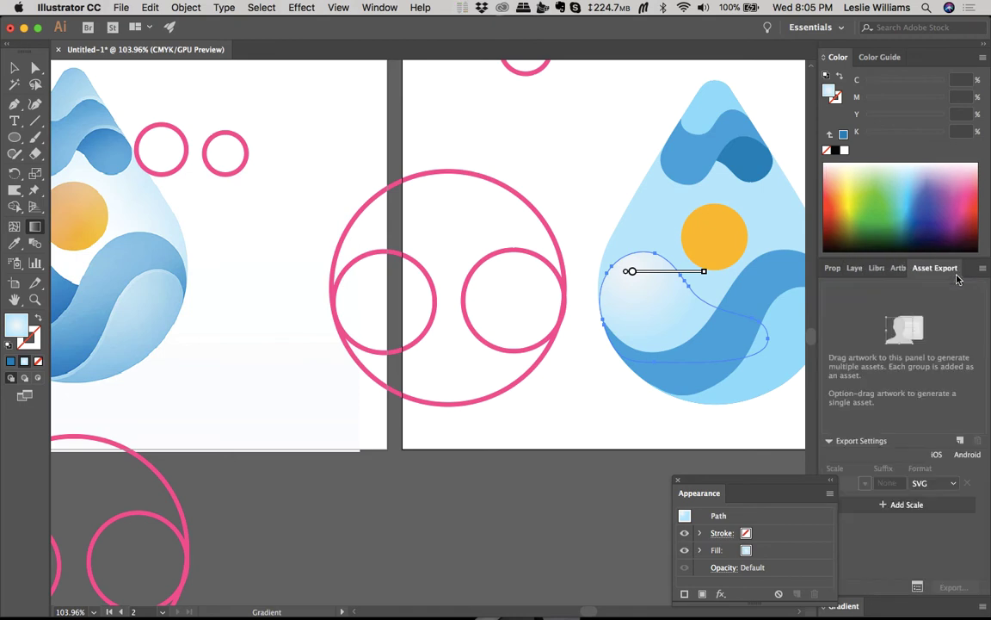
pyautogui.click(832, 267)
pyautogui.moveTo(632, 273)
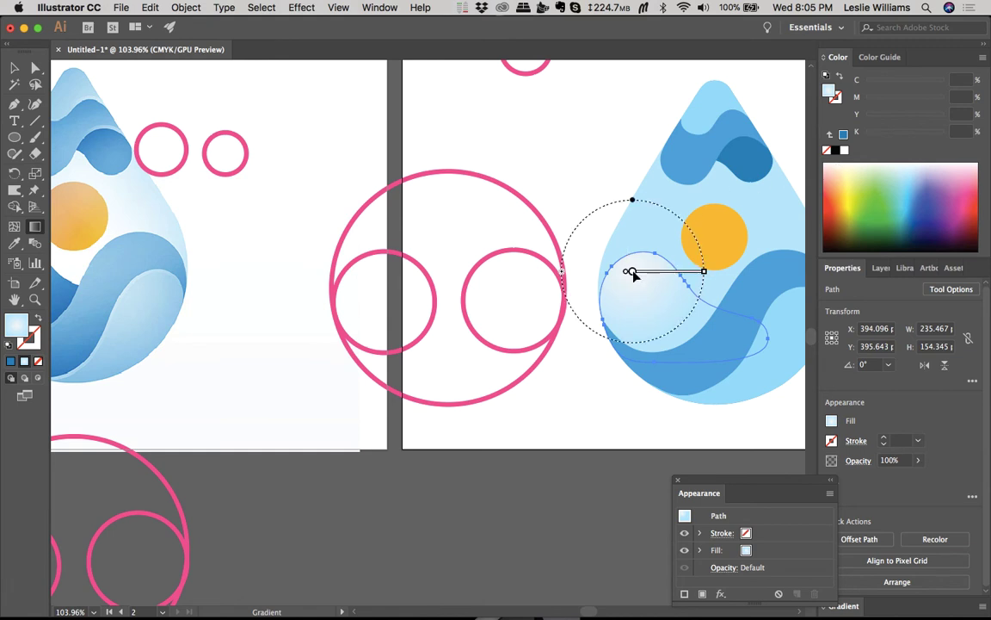
# Step: Open the Gradient options from the wave's Fill swatch in the Appearance list
pyautogui.click(686, 518)
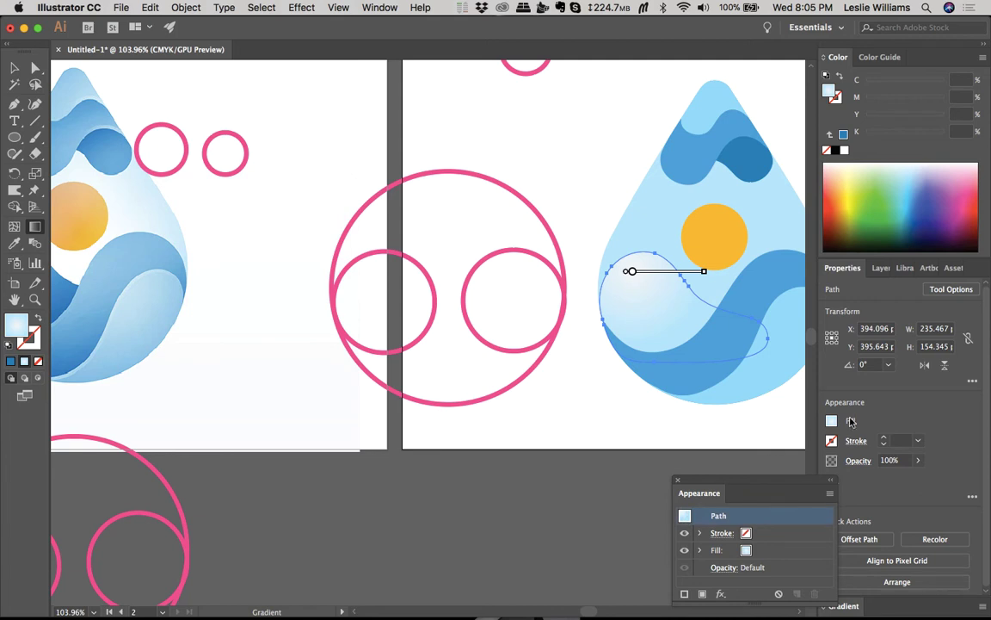
pyautogui.click(833, 421)
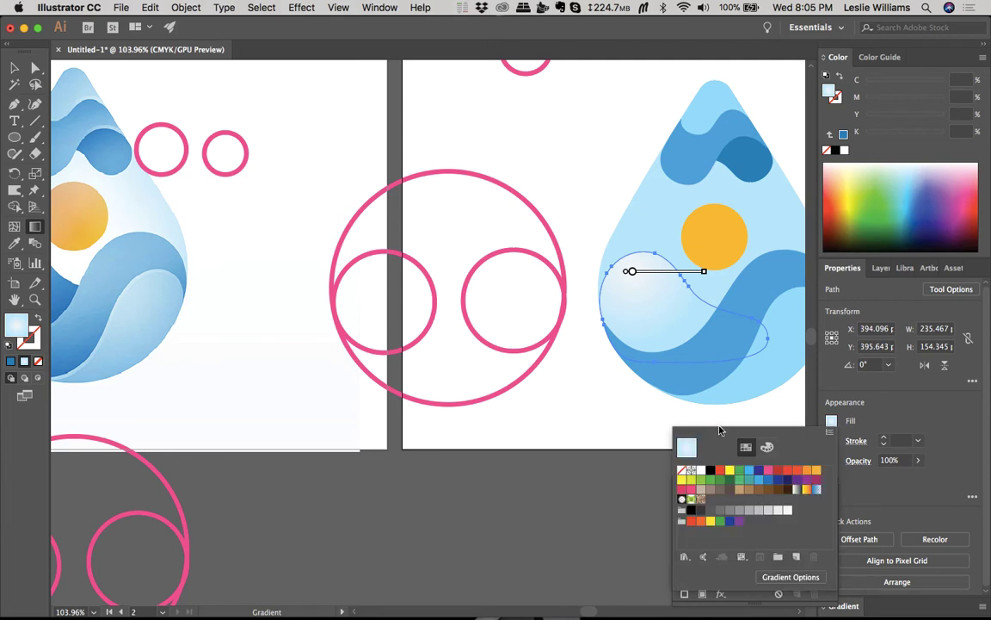
pyautogui.click(790, 577)
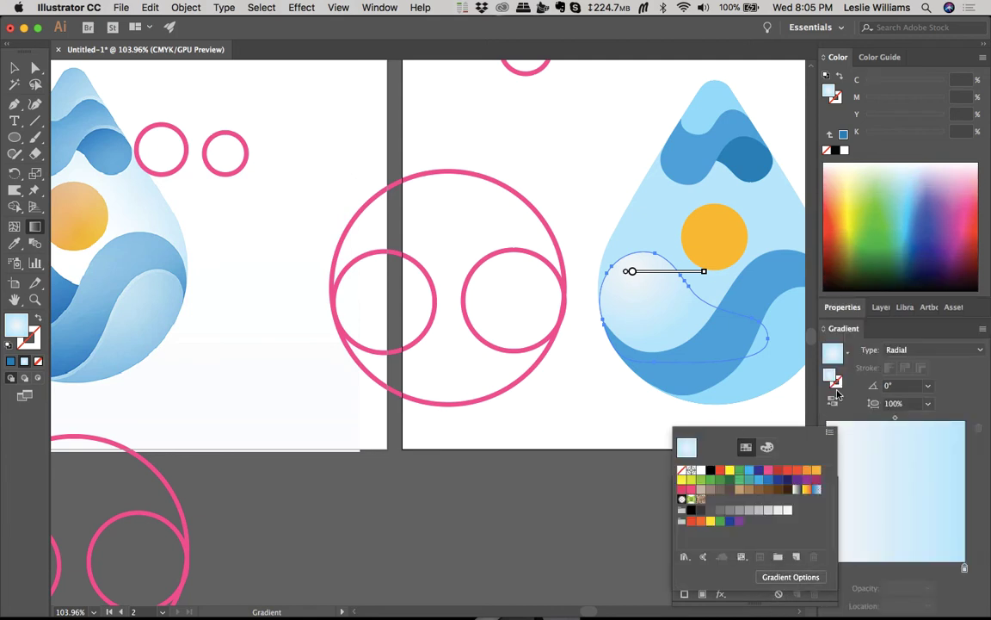
pyautogui.click(828, 432)
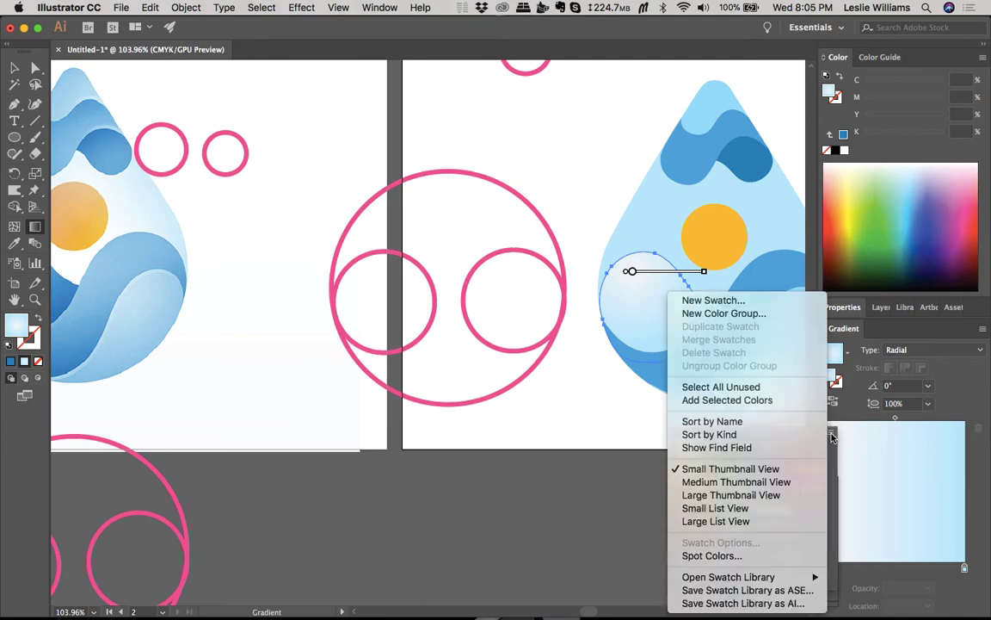
pyautogui.press('Escape')
pyautogui.click(971, 389)
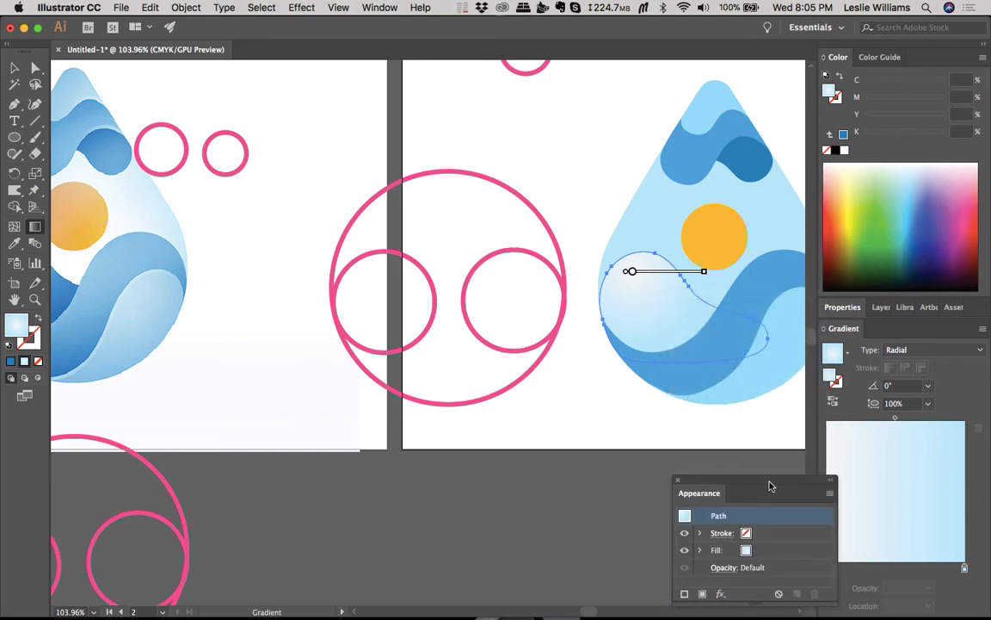
# Step: Move the Appearance panel aside, enlarge the Gradient panel and select its right stop
pyautogui.moveTo(770, 486); pyautogui.dragTo(607, 482)
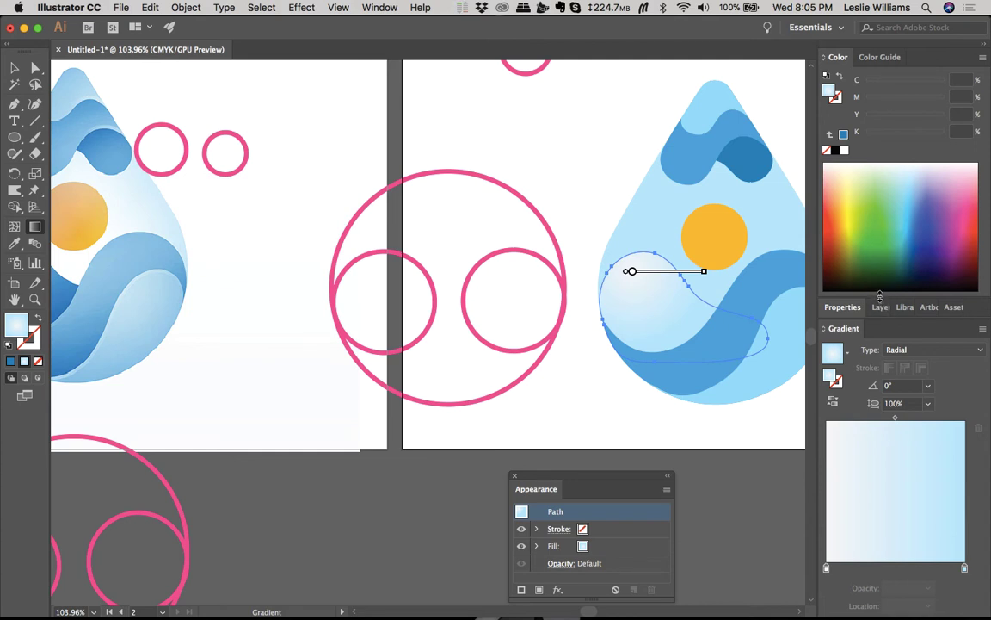
pyautogui.moveTo(880, 295); pyautogui.dragTo(871, 214)
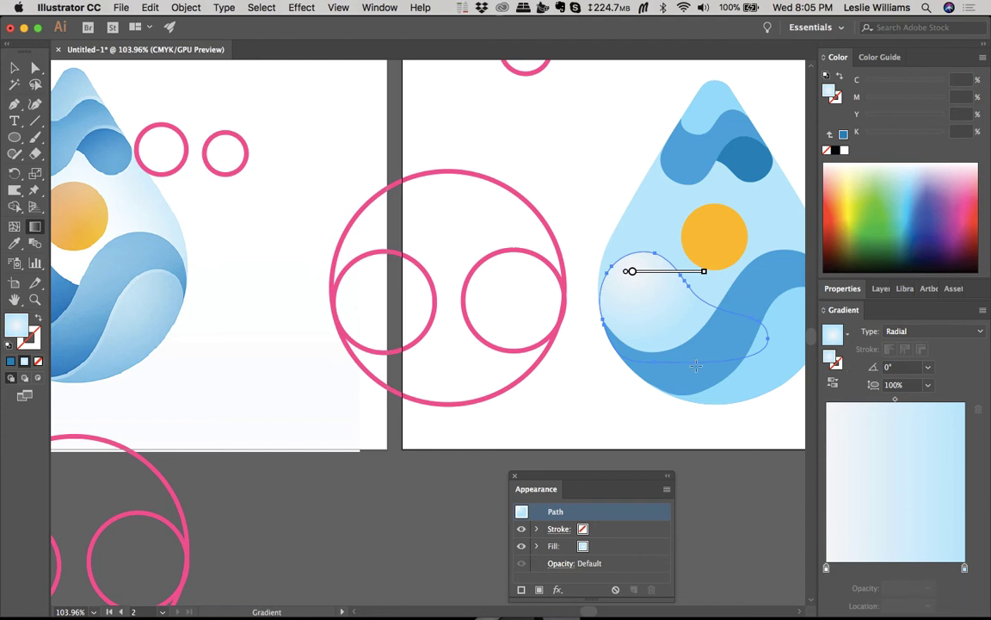
pyautogui.scroll(-2, 696, 365)
pyautogui.hscroll(4, 696, 366)
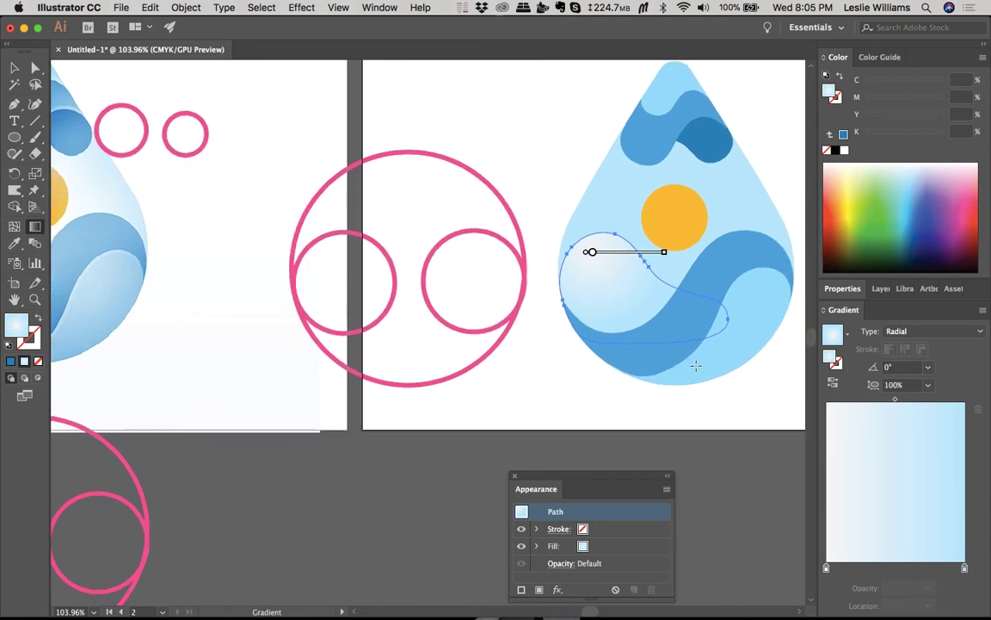
pyautogui.click(965, 568)
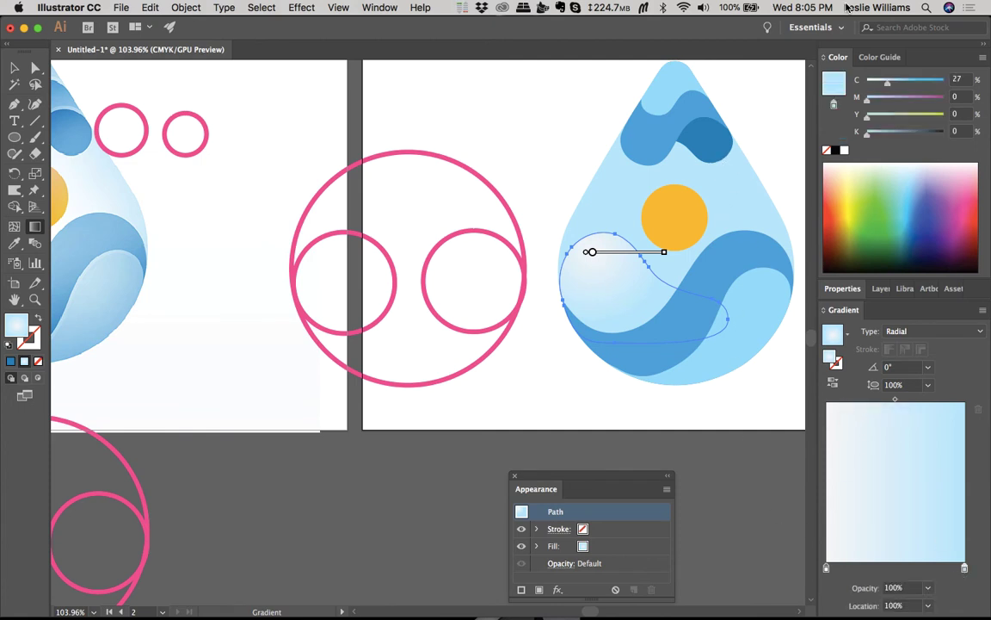
# Step: Eyedrop the peak's dark blue onto the wave and reapply the radial gradient with the period key
pyautogui.press('i')
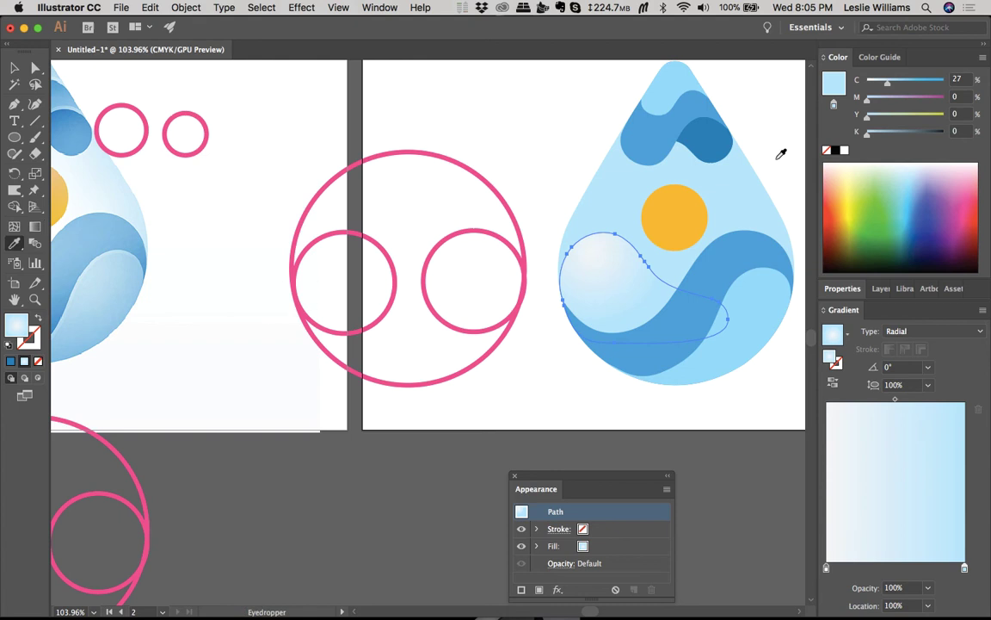
pyautogui.click(713, 138)
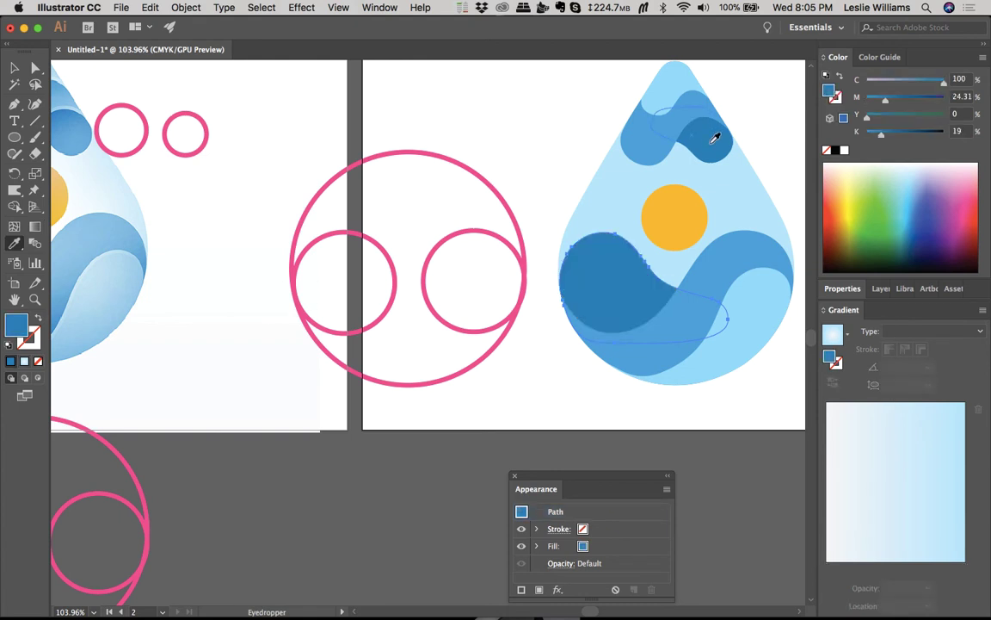
pyautogui.press('v')
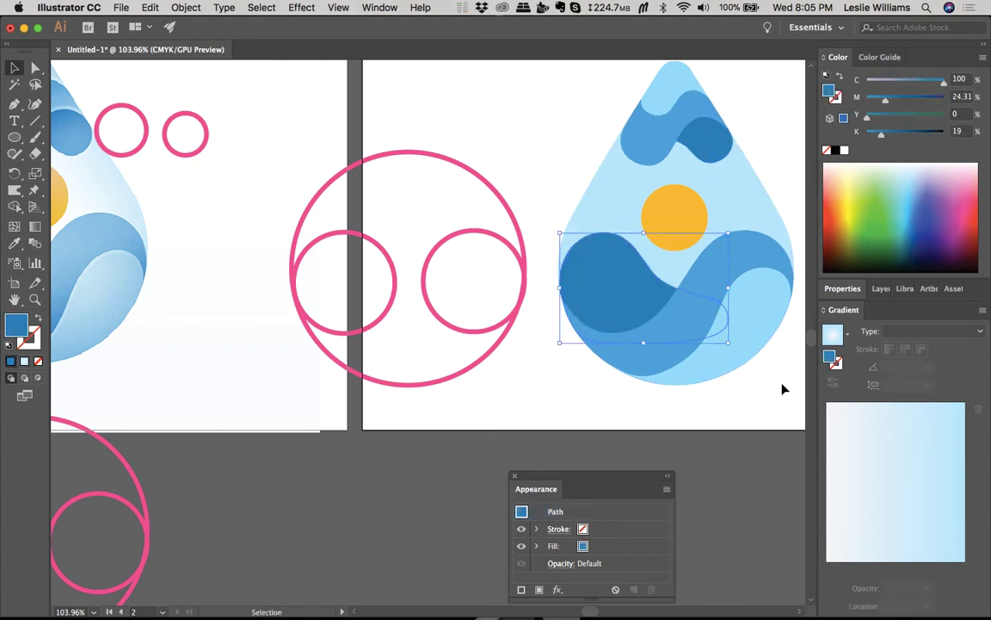
pyautogui.press('.')
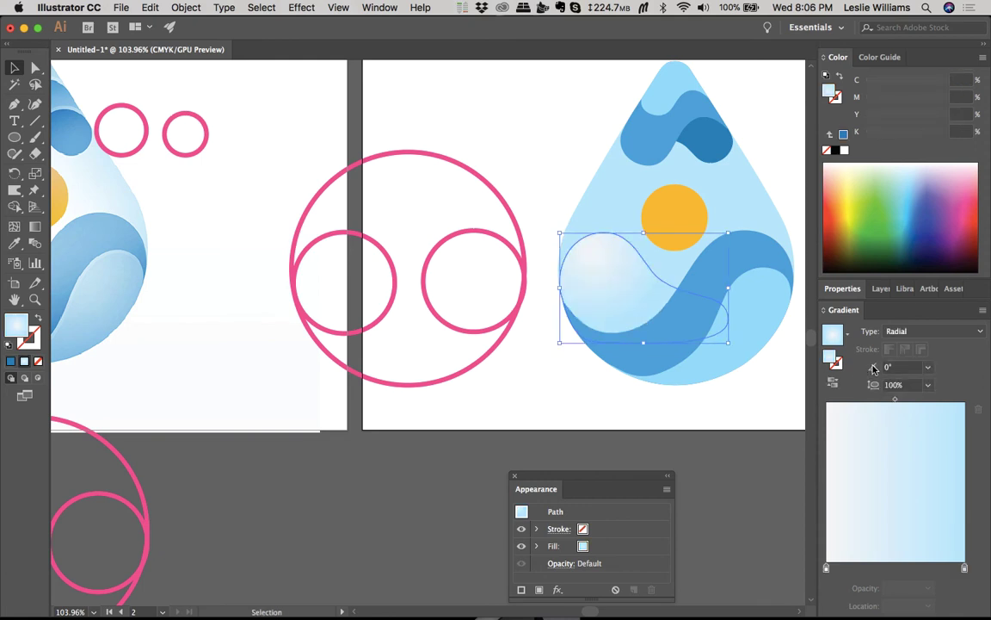
# Step: Set the right gradient stop's opacity to 0% so the wave fades out
pyautogui.click(965, 569)
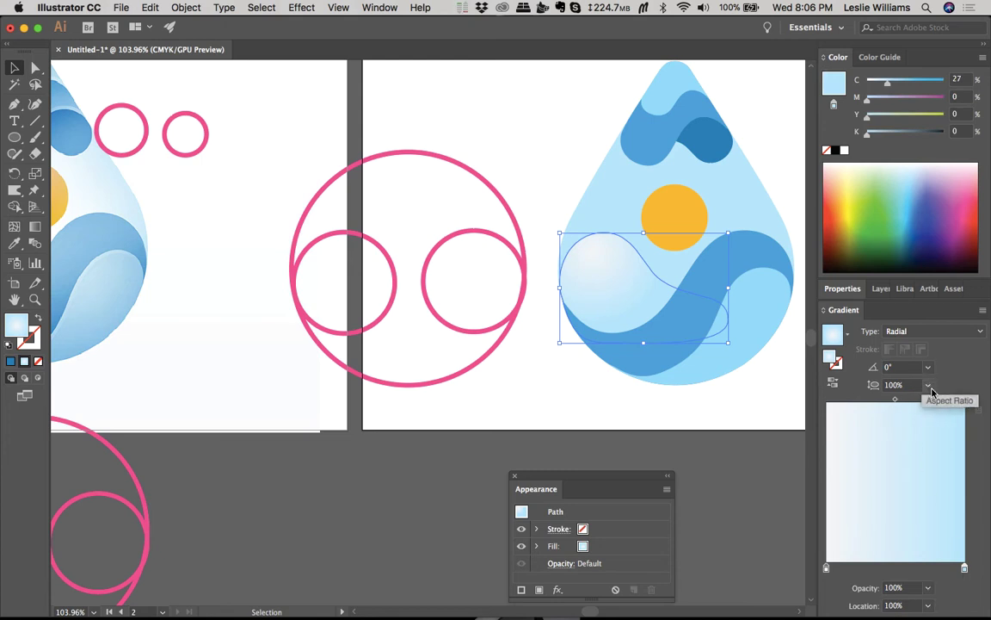
pyautogui.click(927, 589)
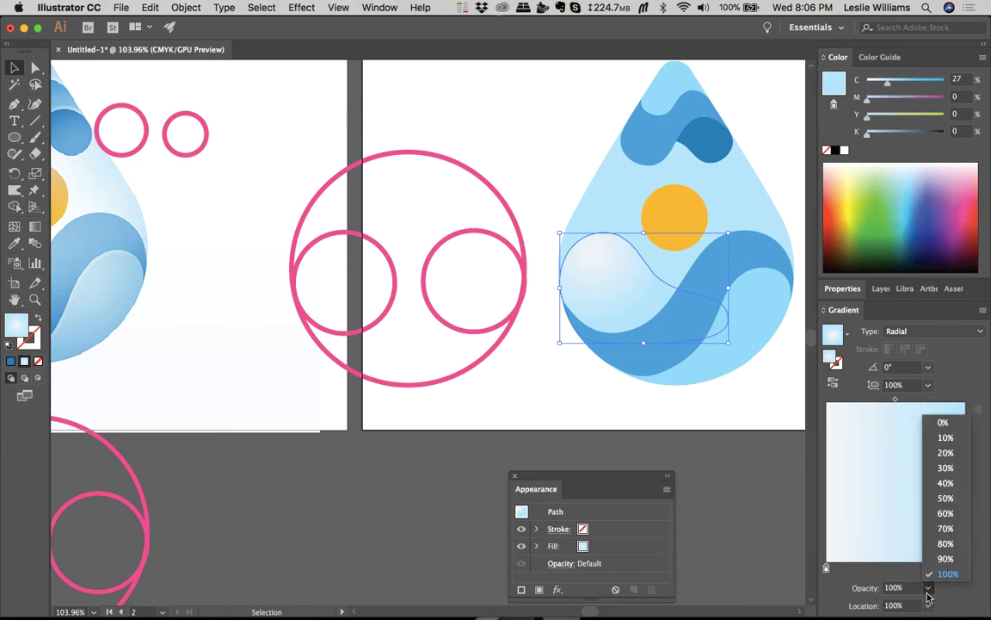
pyautogui.click(943, 423)
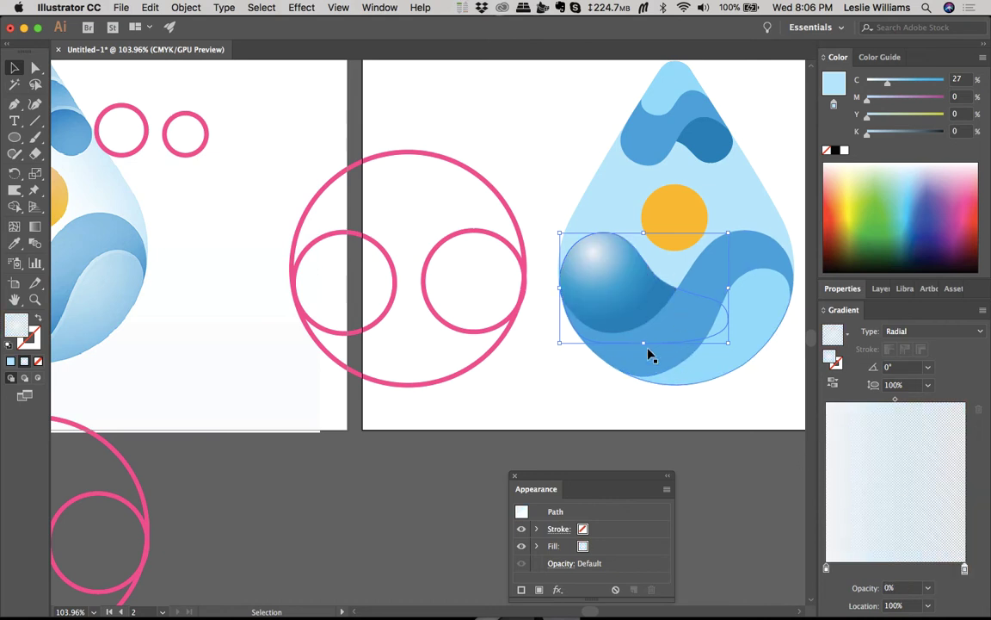
pyautogui.hscroll(-5, 549, 318)
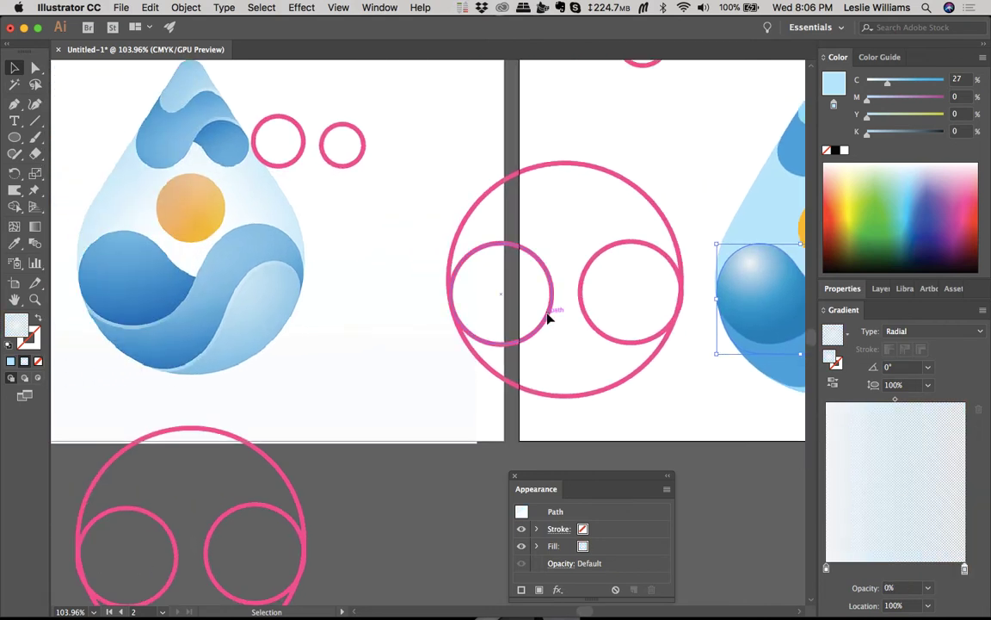
# Step: Widen the radial highlight's spread and move it up and left with the Gradient tool
pyautogui.hscroll(9, 549, 318)
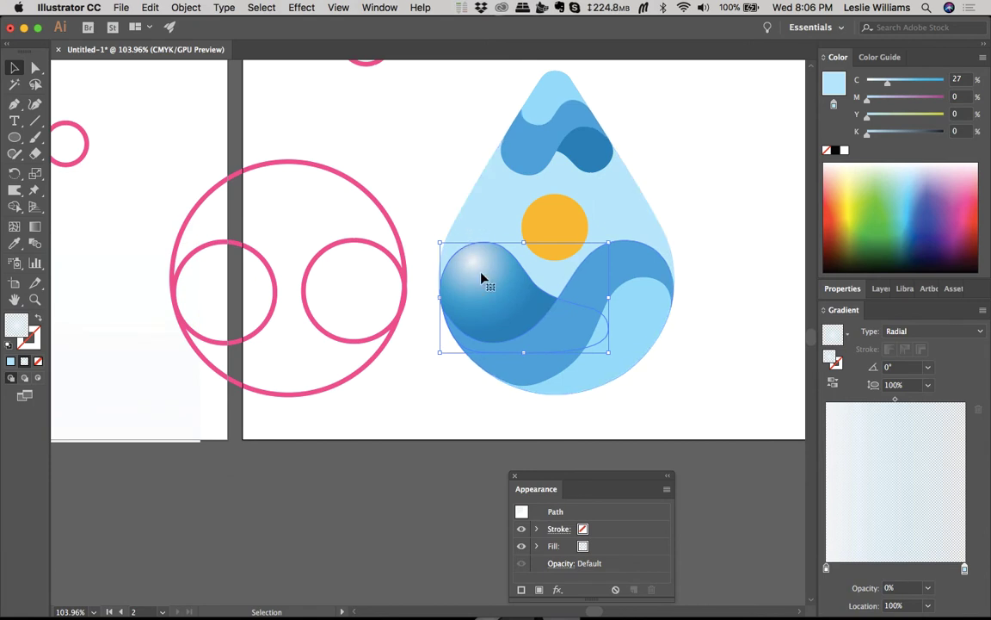
pyautogui.press('g')
pyautogui.moveTo(542, 263)
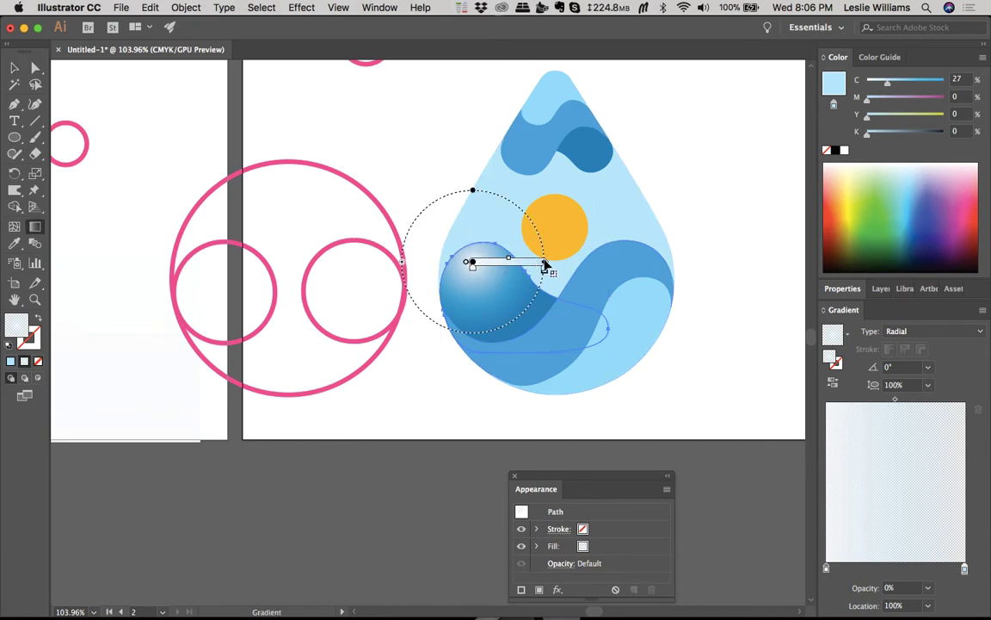
pyautogui.moveTo(545, 264)
pyautogui.mouseDown()
pyautogui.moveTo(564, 254)
pyautogui.moveTo(558, 261)
pyautogui.mouseUp()
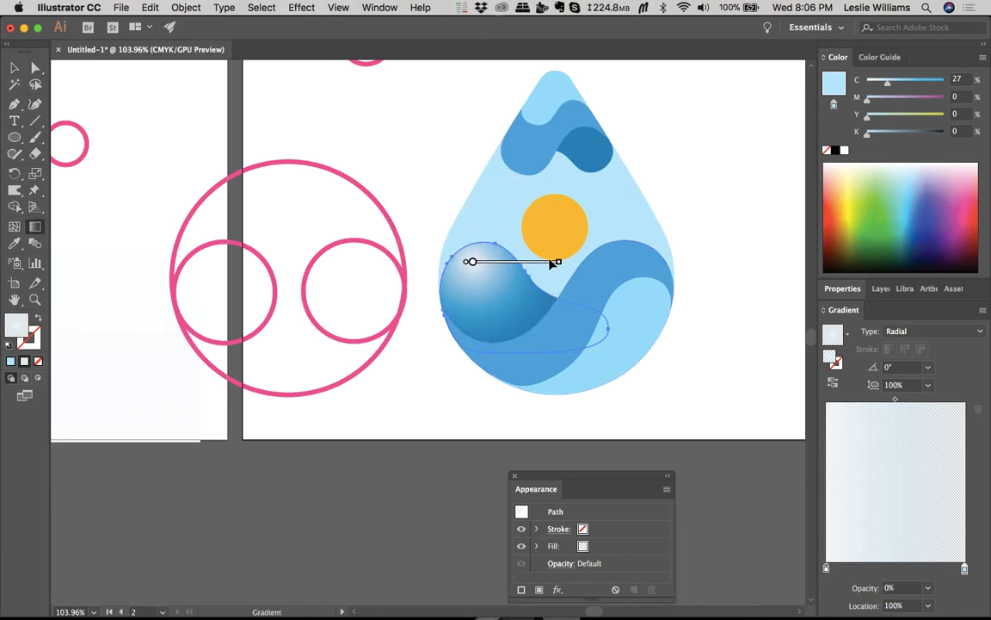
pyautogui.moveTo(478, 266)
pyautogui.moveTo(472, 265)
pyautogui.mouseDown()
pyautogui.moveTo(447, 229)
pyautogui.moveTo(452, 270)
pyautogui.moveTo(472, 268)
pyautogui.moveTo(455, 226)
pyautogui.moveTo(456, 236)
pyautogui.mouseUp()
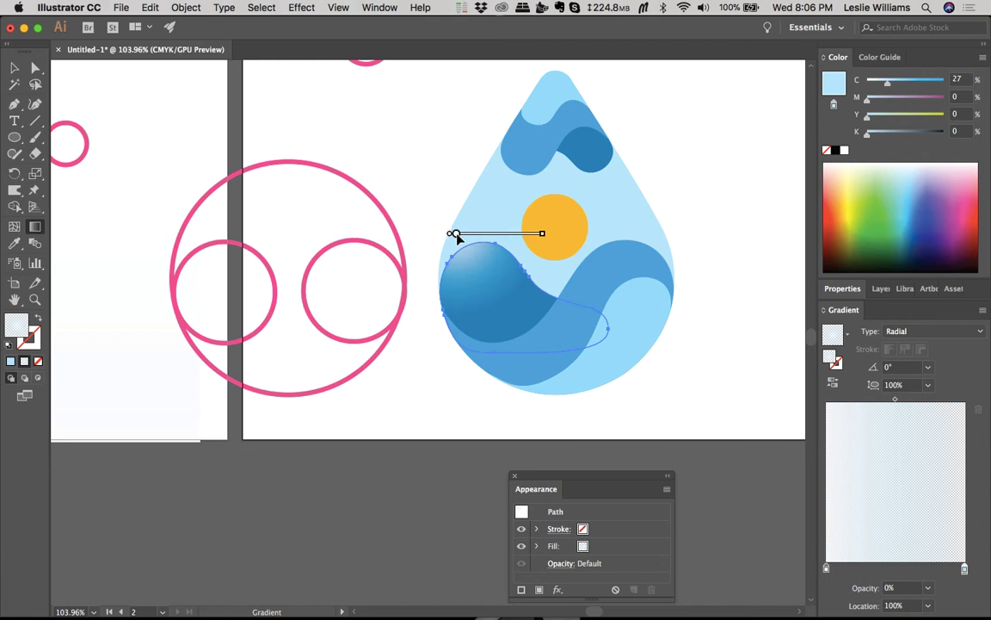
# Step: Enlarge the highlight and settle its centre on the left wave's upper left, then deselect
pyautogui.hscroll(5, 420, 208)
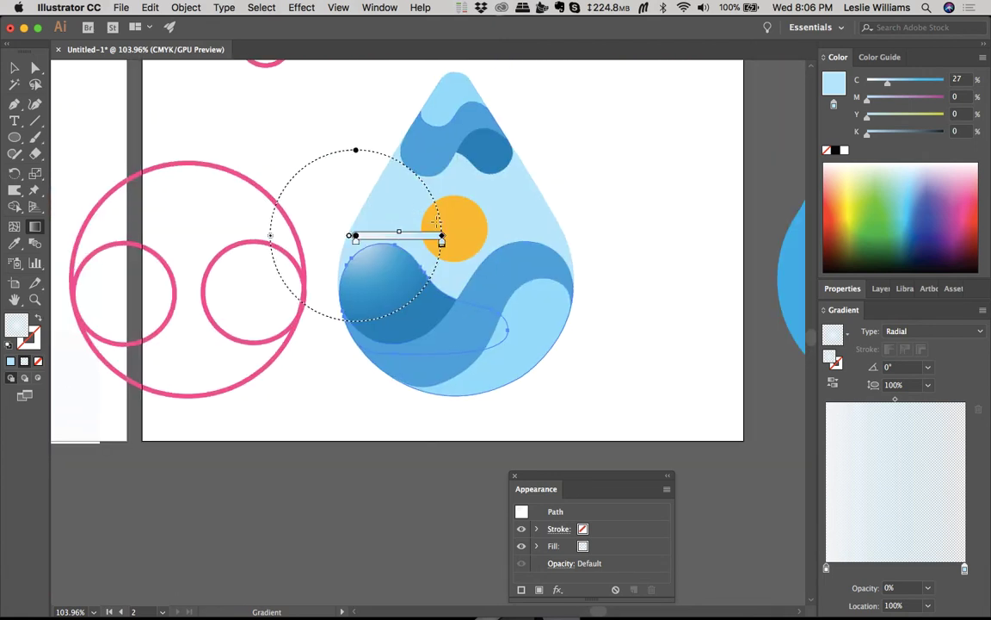
pyautogui.moveTo(453, 234); pyautogui.dragTo(490, 235)
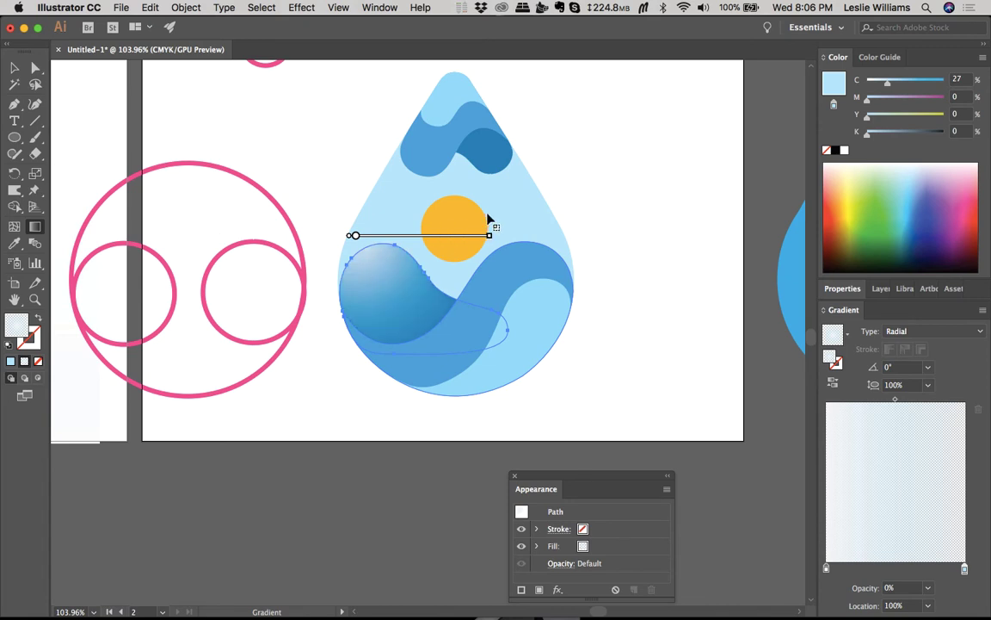
pyautogui.moveTo(353, 237); pyautogui.dragTo(334, 203)
pyautogui.hscroll(-3, 334, 203)
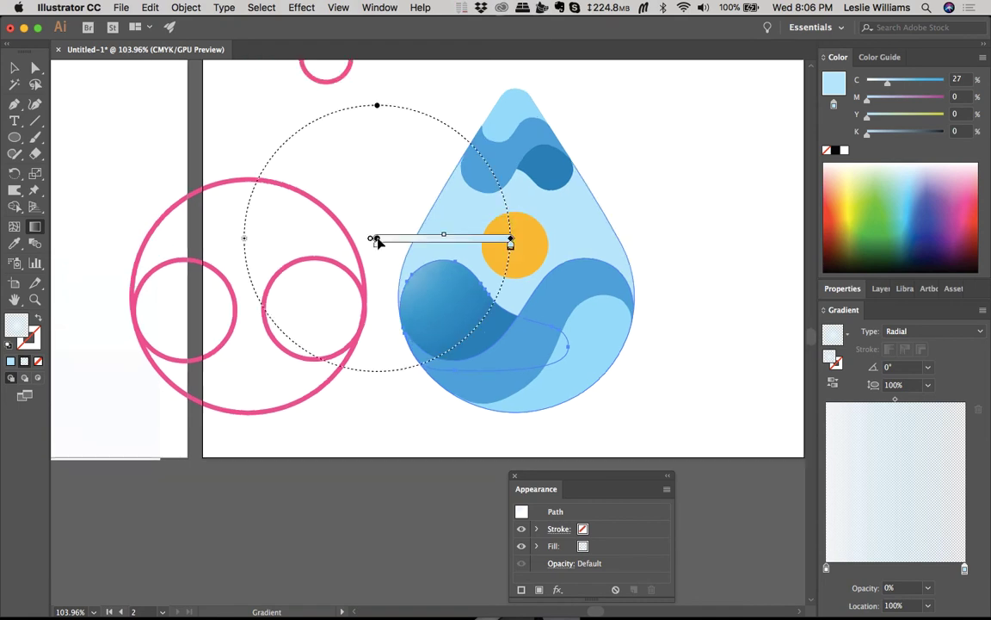
pyautogui.moveTo(376, 237)
pyautogui.mouseDown()
pyautogui.moveTo(384, 250)
pyautogui.moveTo(372, 269)
pyautogui.moveTo(403, 222)
pyautogui.mouseUp()
pyautogui.moveTo(379, 274)
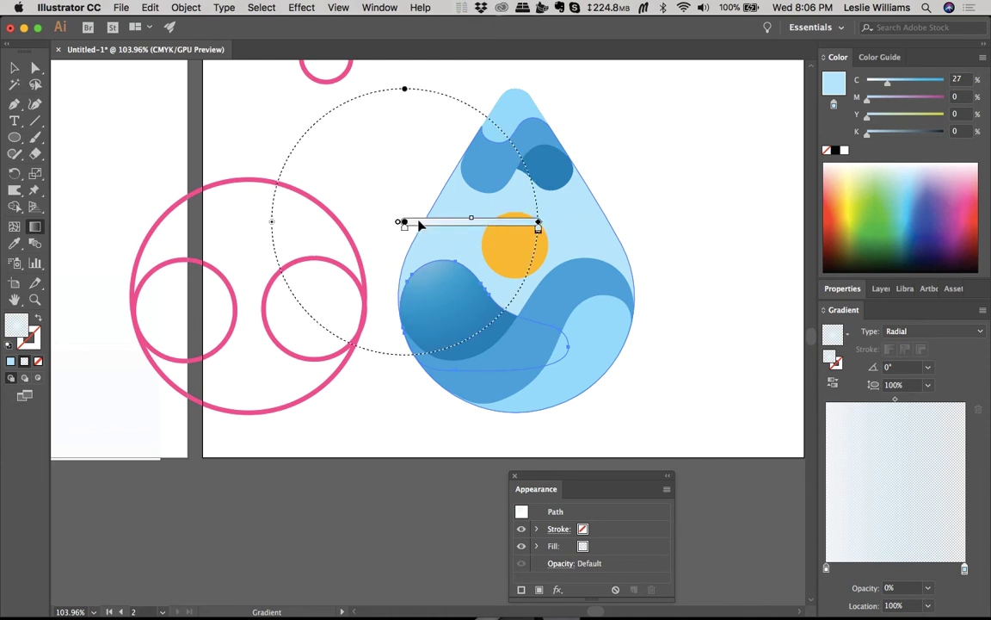
pyautogui.moveTo(403, 221)
pyautogui.mouseDown()
pyautogui.moveTo(421, 225)
pyautogui.moveTo(409, 212)
pyautogui.moveTo(415, 221)
pyautogui.mouseUp()
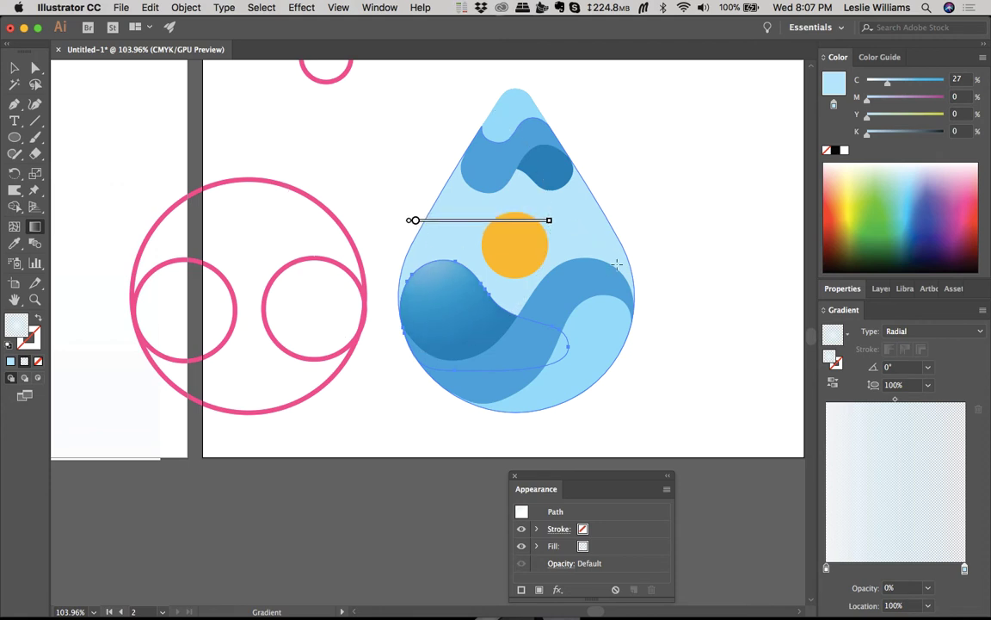
pyautogui.press('v')
pyautogui.click(665, 242)
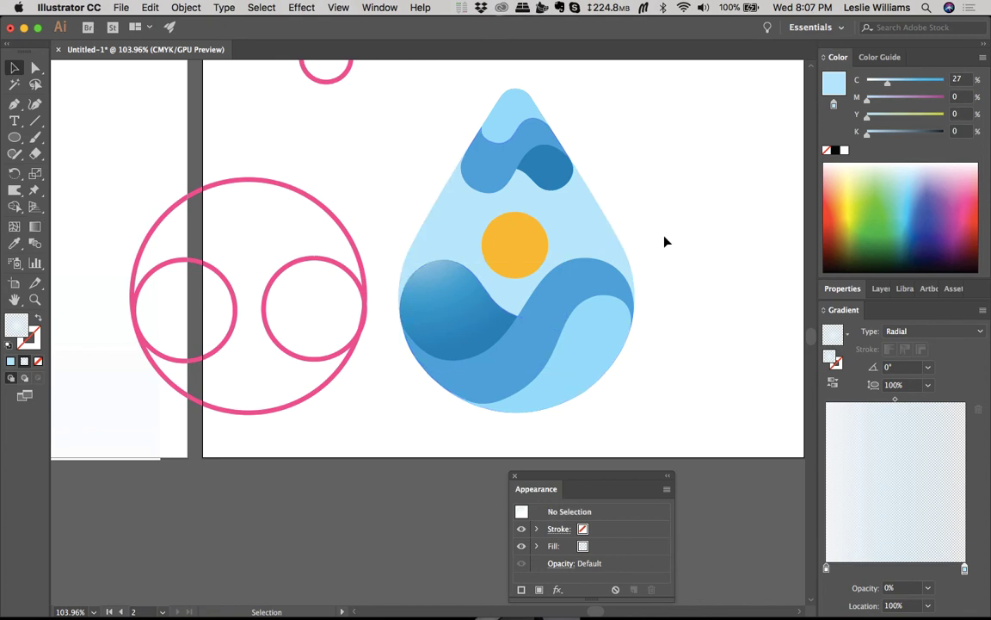
# Step: Select the wave overlay and make its right gradient stop a strong dark blue
pyautogui.hscroll(-10, 666, 242)
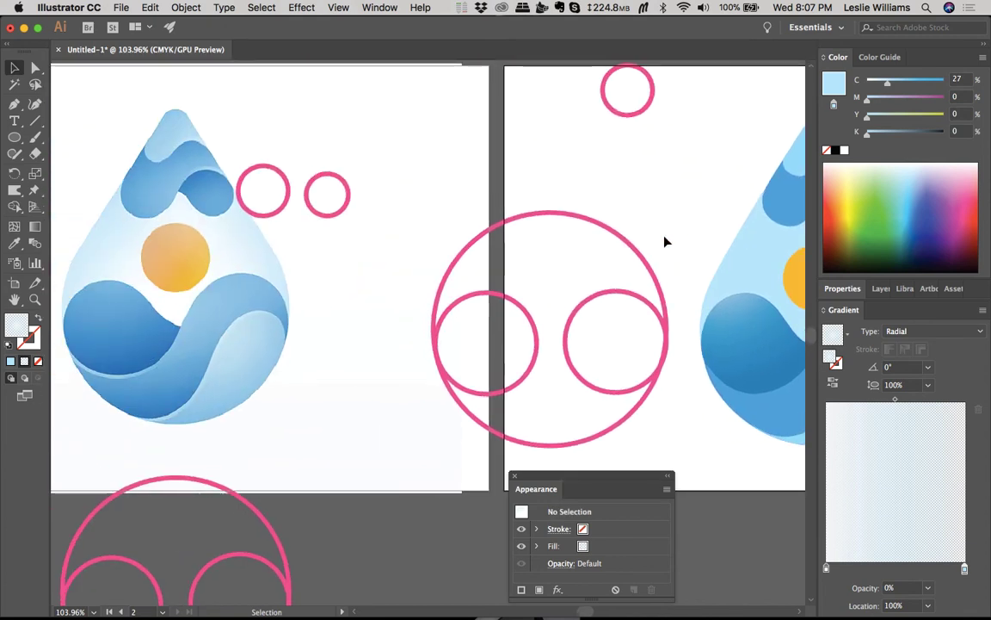
pyautogui.hscroll(5, 665, 242)
pyautogui.click(621, 321)
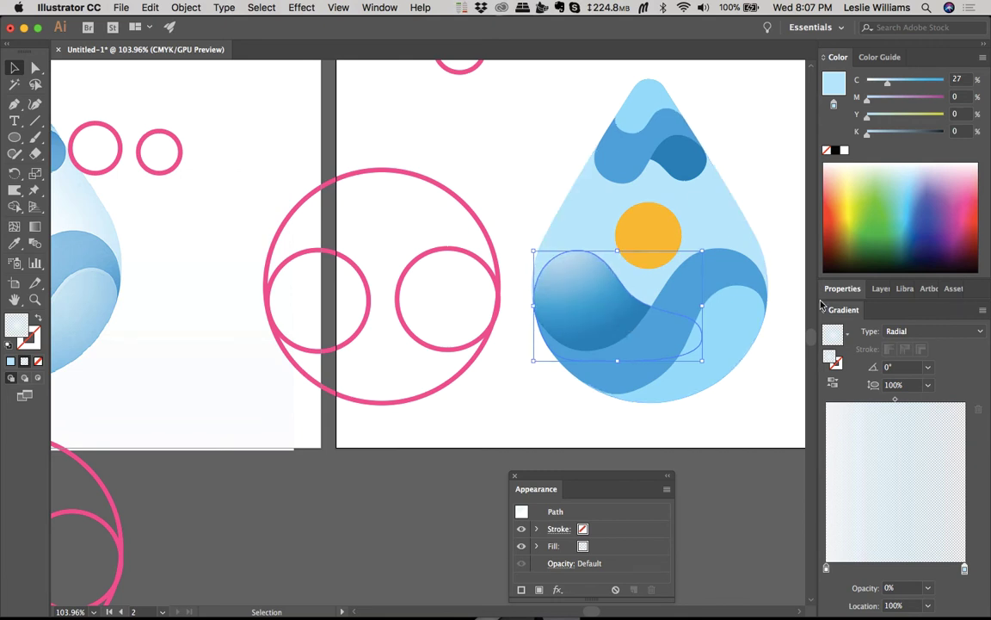
pyautogui.doubleClick(964, 569)
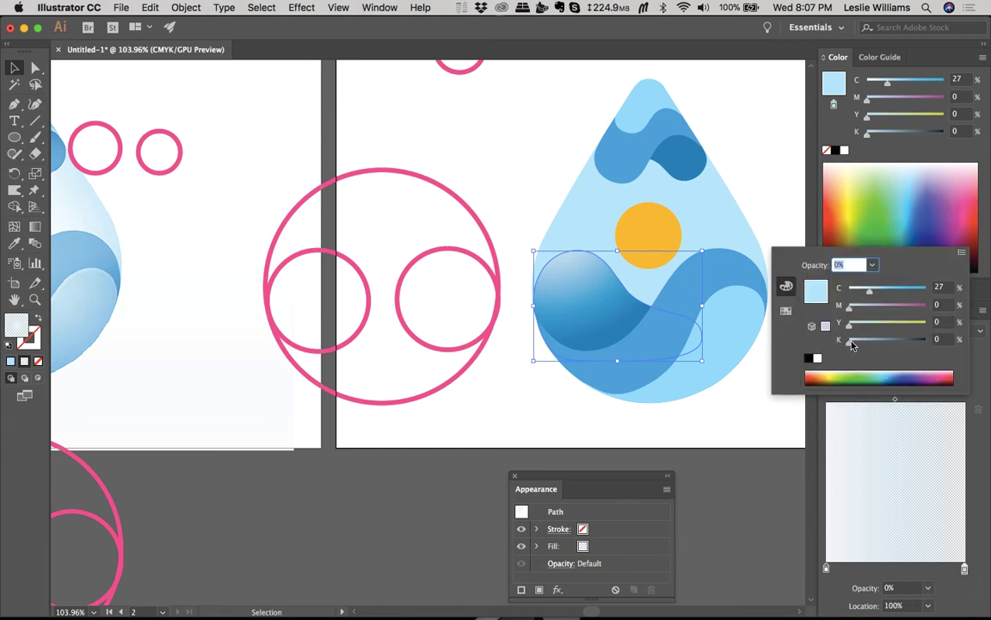
pyautogui.moveTo(852, 341)
pyautogui.mouseDown()
pyautogui.moveTo(896, 338)
pyautogui.moveTo(847, 334)
pyautogui.mouseUp()
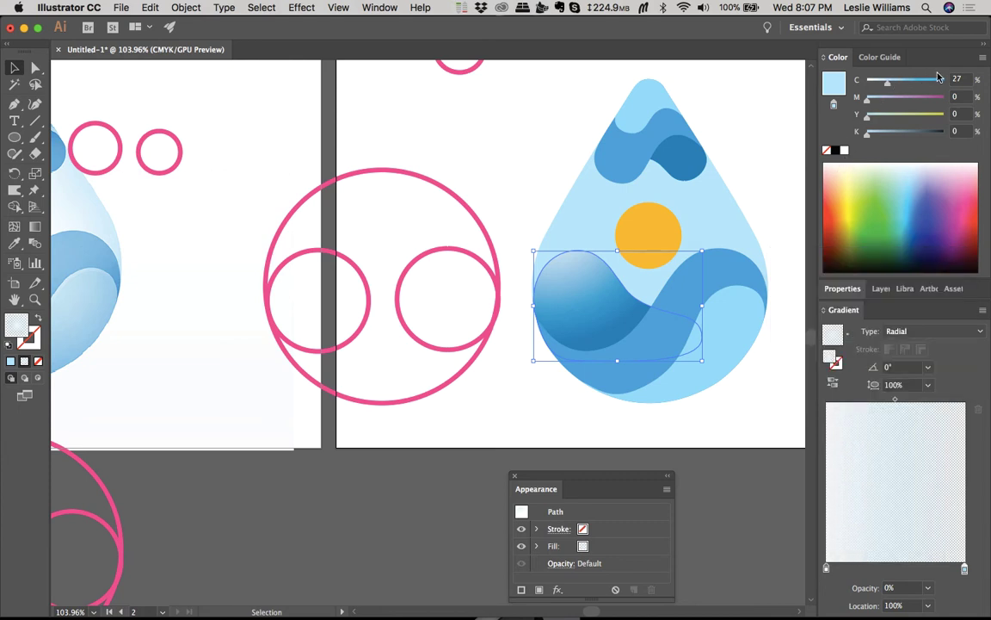
pyautogui.moveTo(891, 83); pyautogui.dragTo(946, 81)
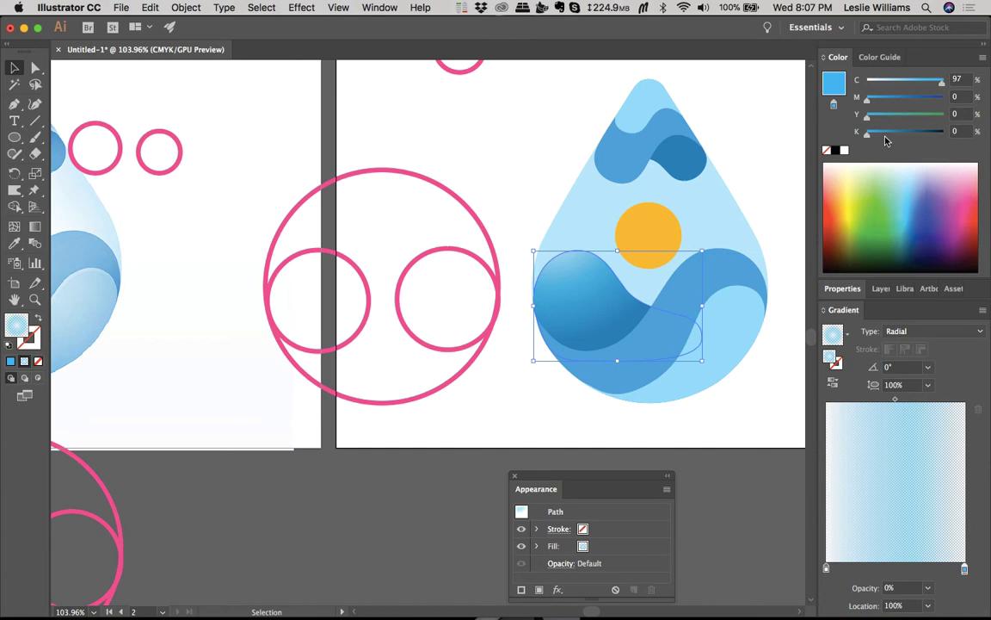
pyautogui.moveTo(886, 140); pyautogui.dragTo(909, 135)
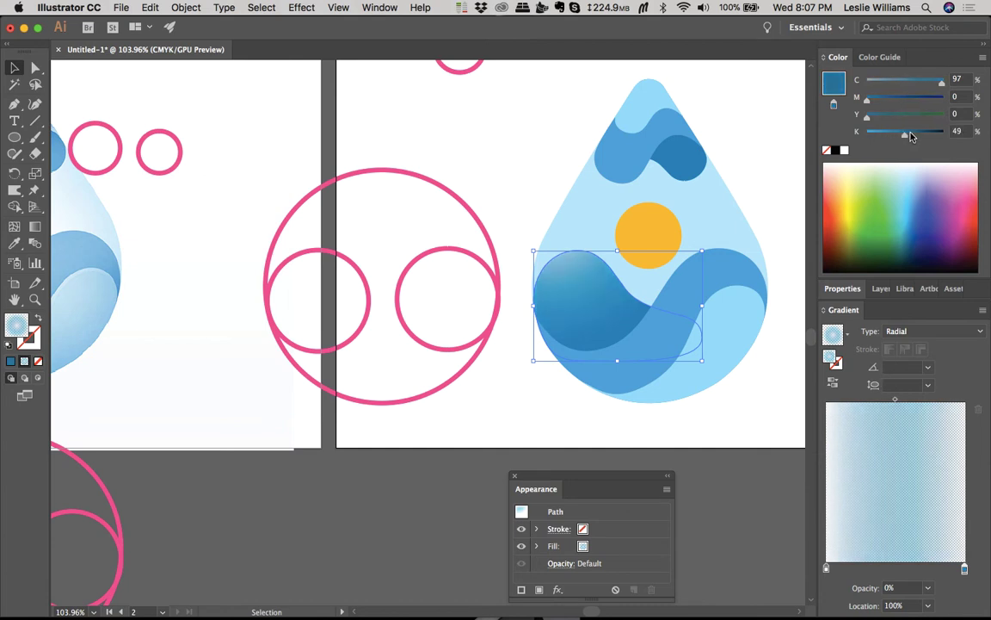
# Step: Make it a linear gradient with the left stop at 0% and right stop at 100% opacity
pyautogui.click(912, 330)
pyautogui.click(852, 340)
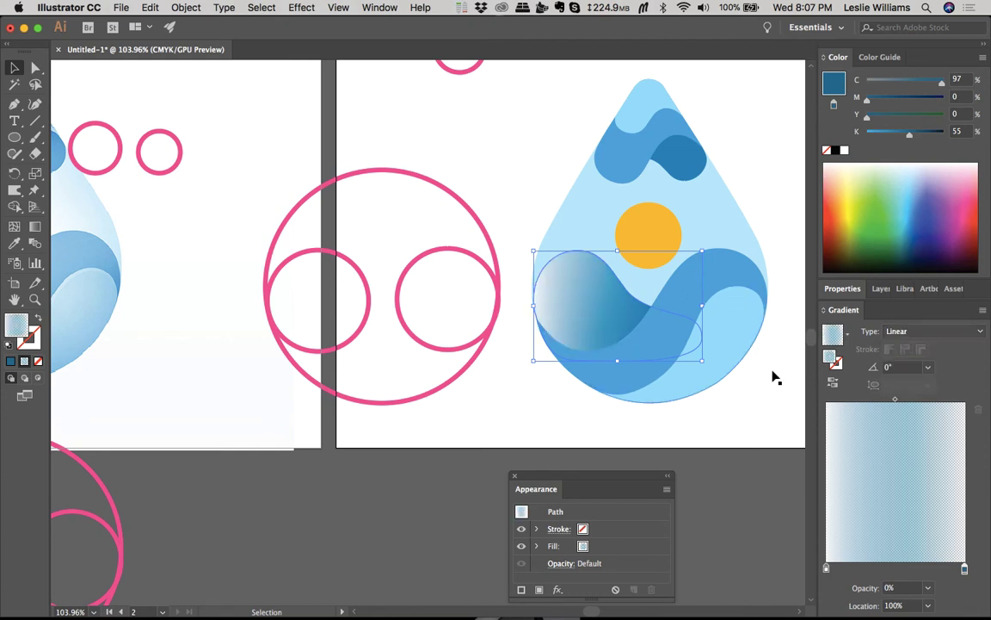
pyautogui.click(827, 568)
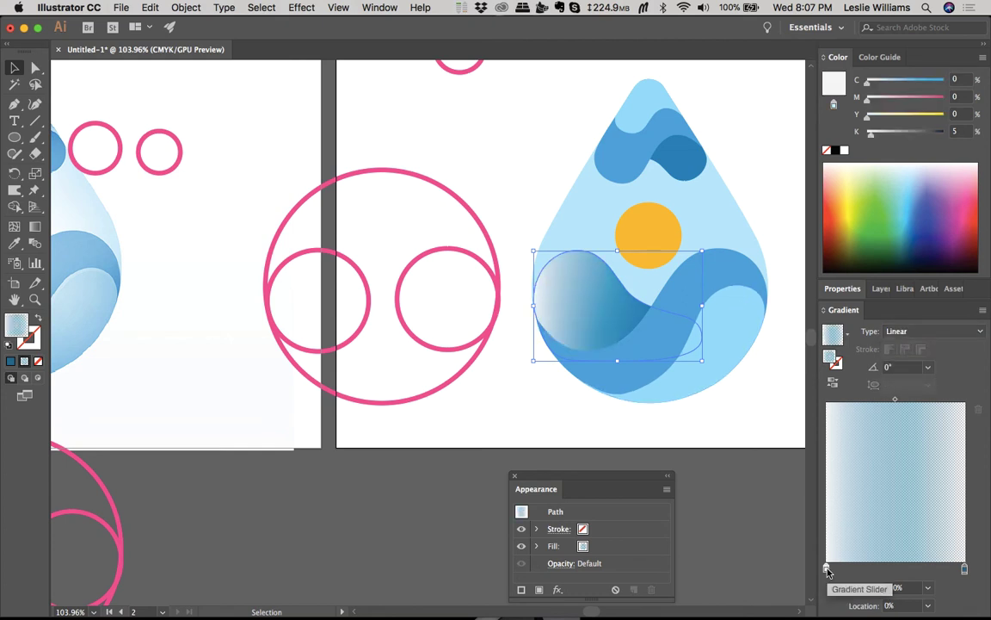
pyautogui.click(928, 587)
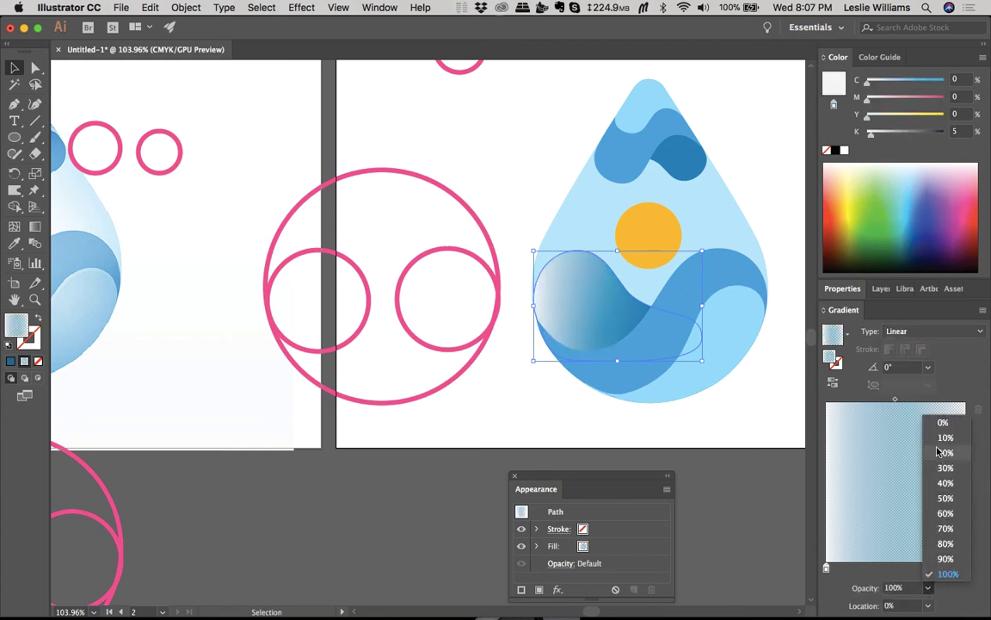
pyautogui.click(945, 422)
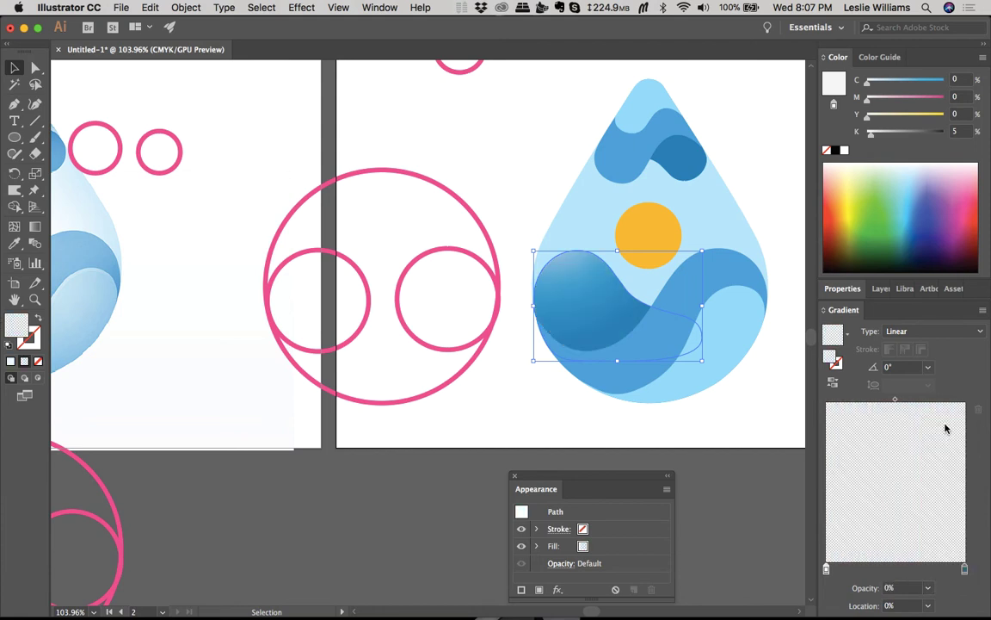
pyautogui.click(965, 569)
pyautogui.click(928, 590)
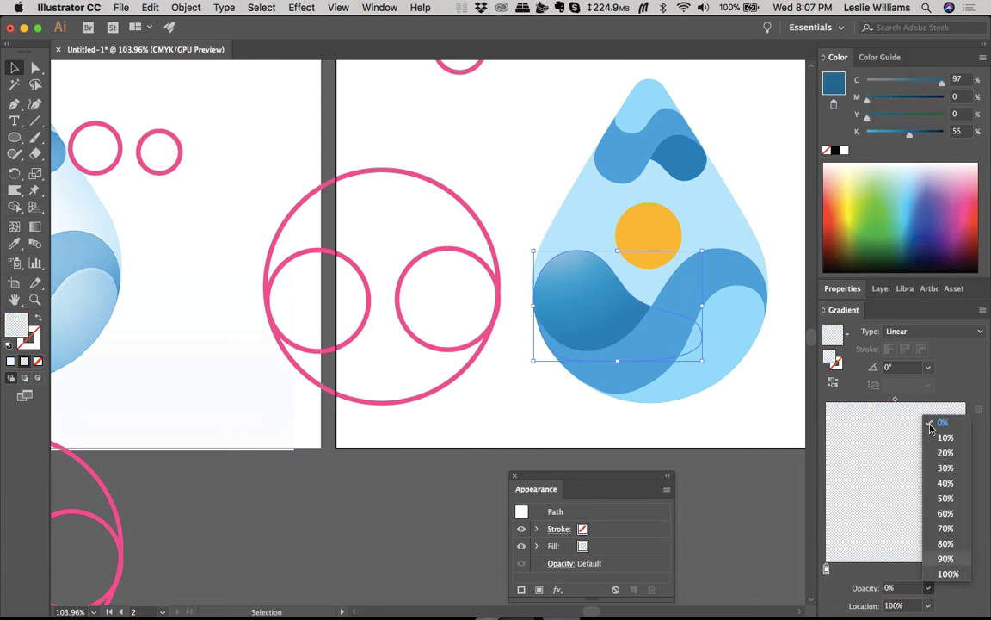
pyautogui.click(938, 421)
pyautogui.click(927, 591)
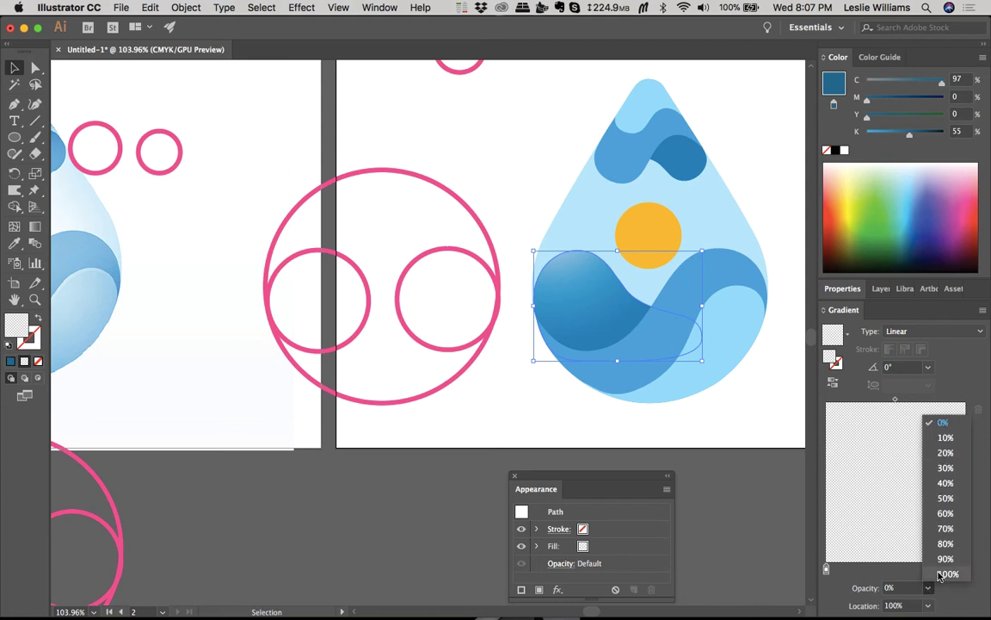
pyautogui.click(938, 572)
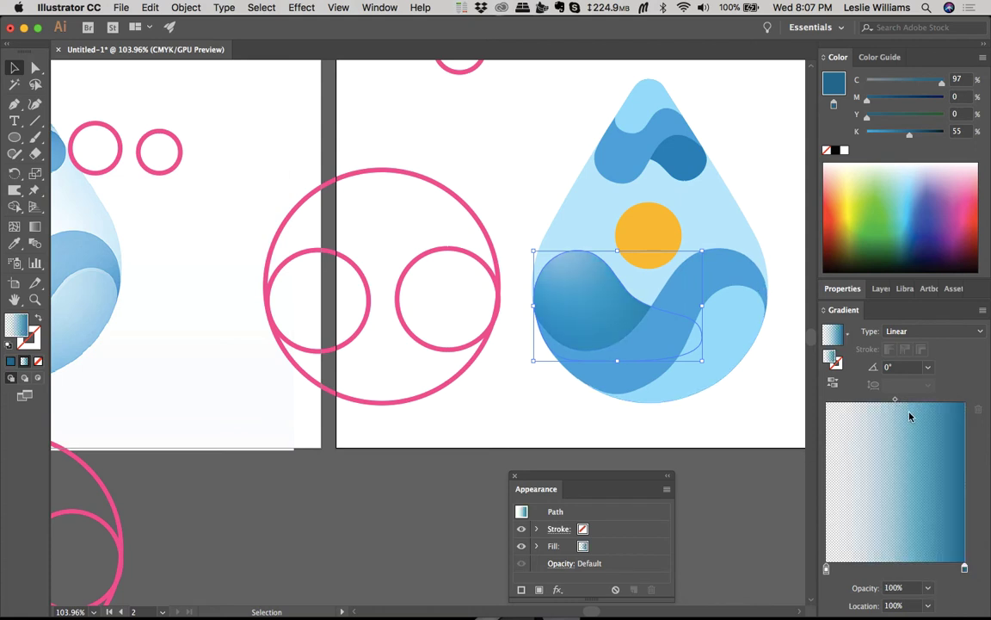
# Step: Place the blue stop at about 72% and deepen it to C97 M48 K34
pyautogui.click(964, 568)
pyautogui.moveTo(964, 569)
pyautogui.mouseDown()
pyautogui.moveTo(932, 569)
pyautogui.moveTo(962, 569)
pyautogui.moveTo(926, 559)
pyautogui.moveTo(913, 569)
pyautogui.moveTo(964, 569)
pyautogui.mouseUp()
pyautogui.moveTo(913, 138); pyautogui.dragTo(908, 139)
pyautogui.moveTo(869, 102); pyautogui.dragTo(908, 105)
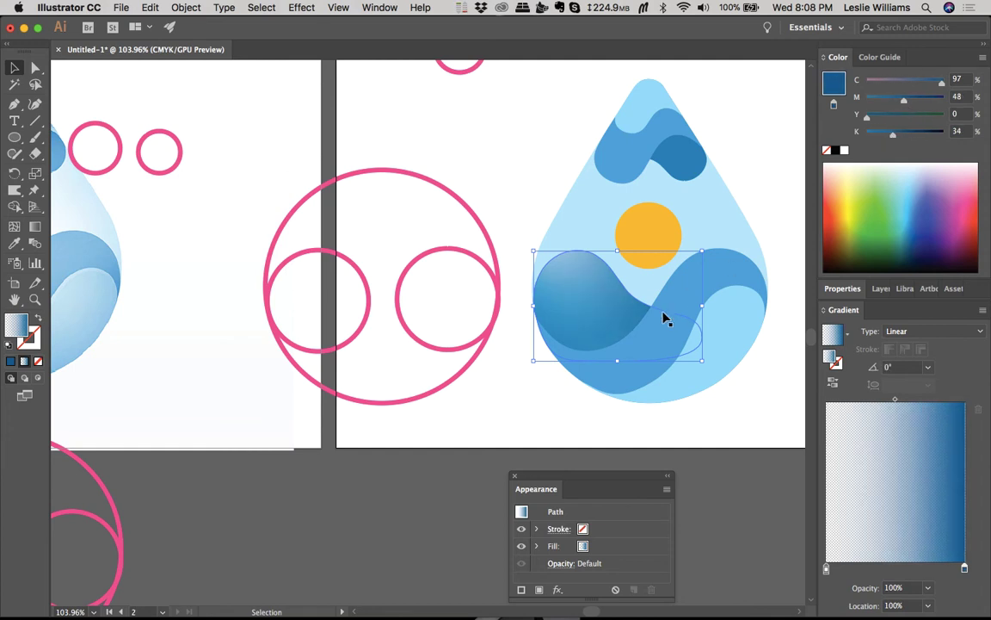
# Step: Redraw the wave's gradient diagonally from upper left to lower right, rotated to -53.3°
pyautogui.press('g')
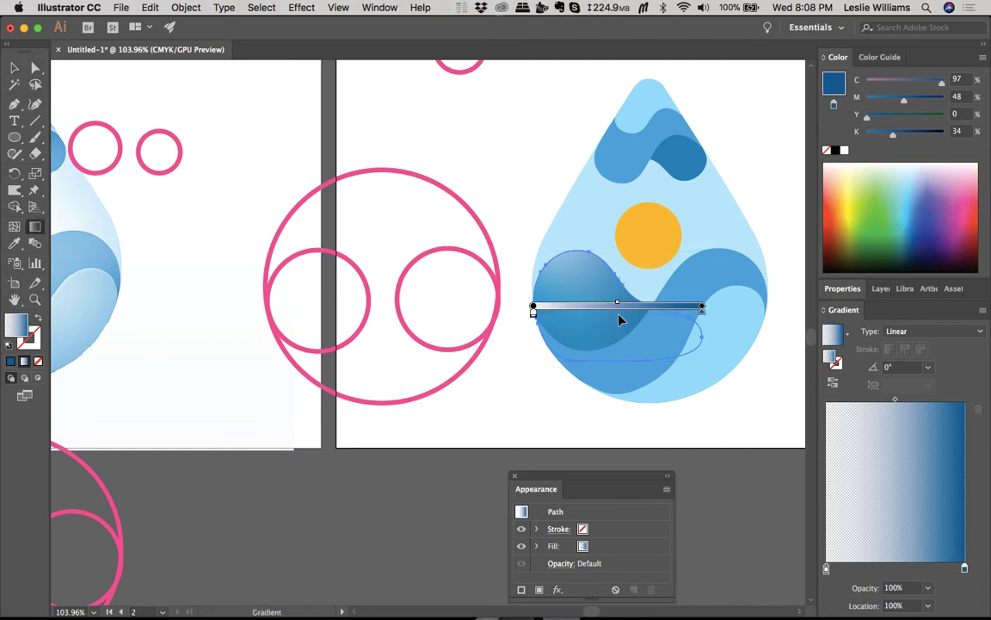
pyautogui.moveTo(591, 303); pyautogui.dragTo(637, 336)
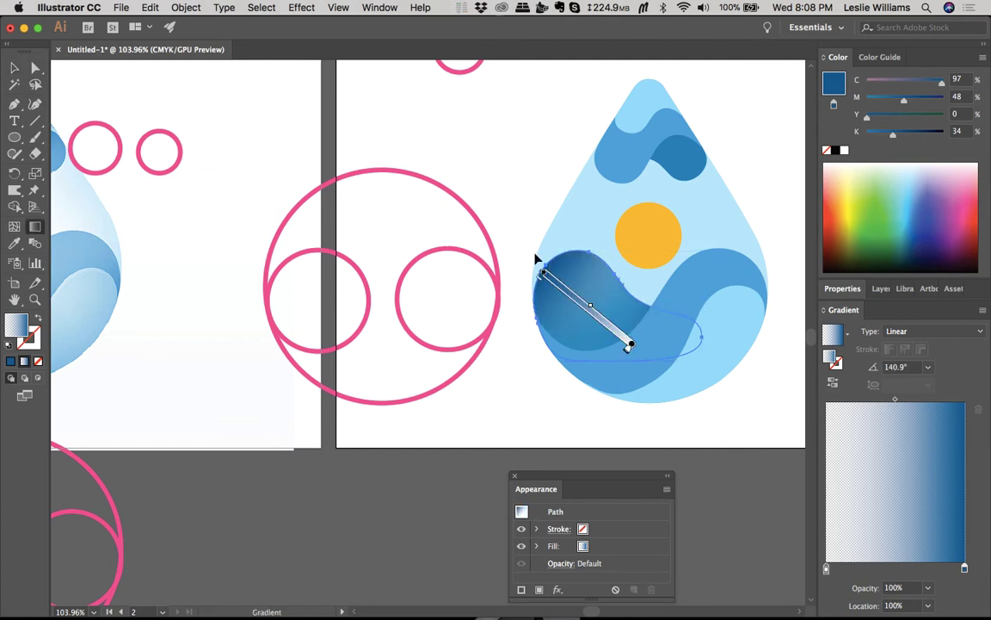
pyautogui.moveTo(519, 229)
pyautogui.mouseDown()
pyautogui.moveTo(654, 366)
pyautogui.moveTo(613, 346)
pyautogui.mouseUp()
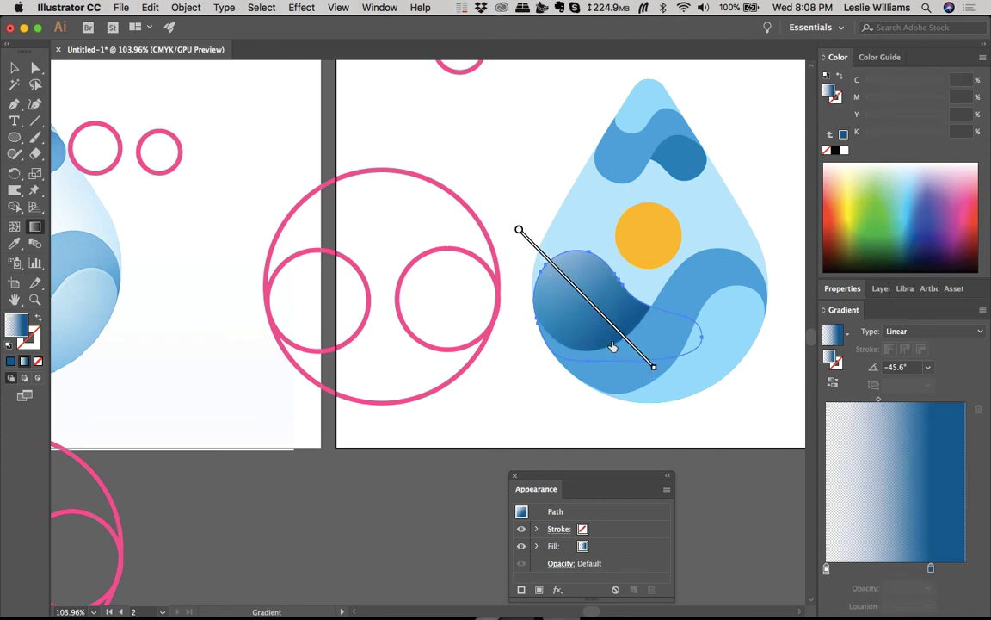
pyautogui.moveTo(616, 342)
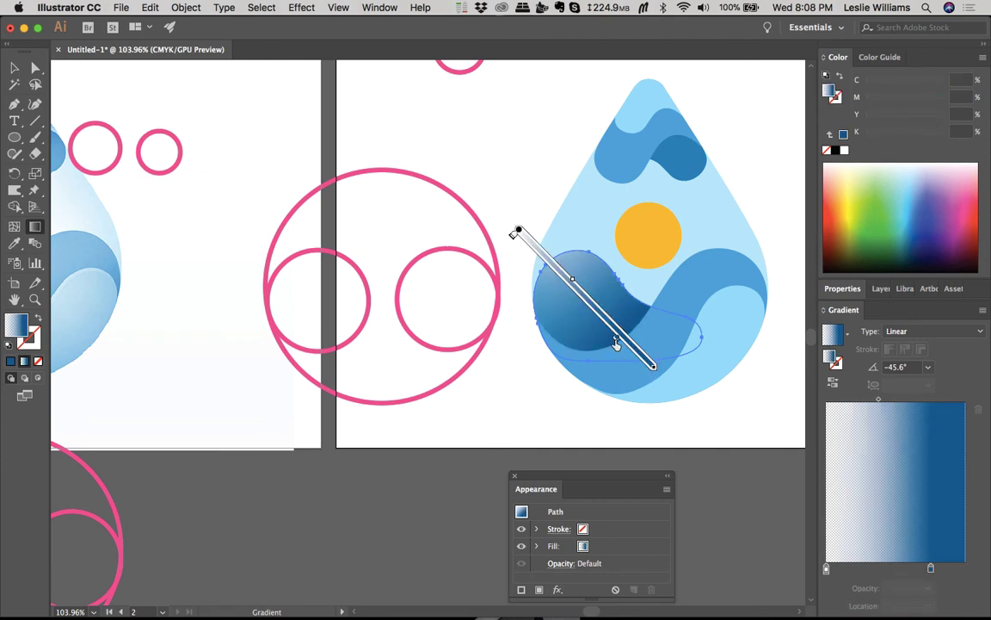
pyautogui.moveTo(616, 342); pyautogui.dragTo(625, 349)
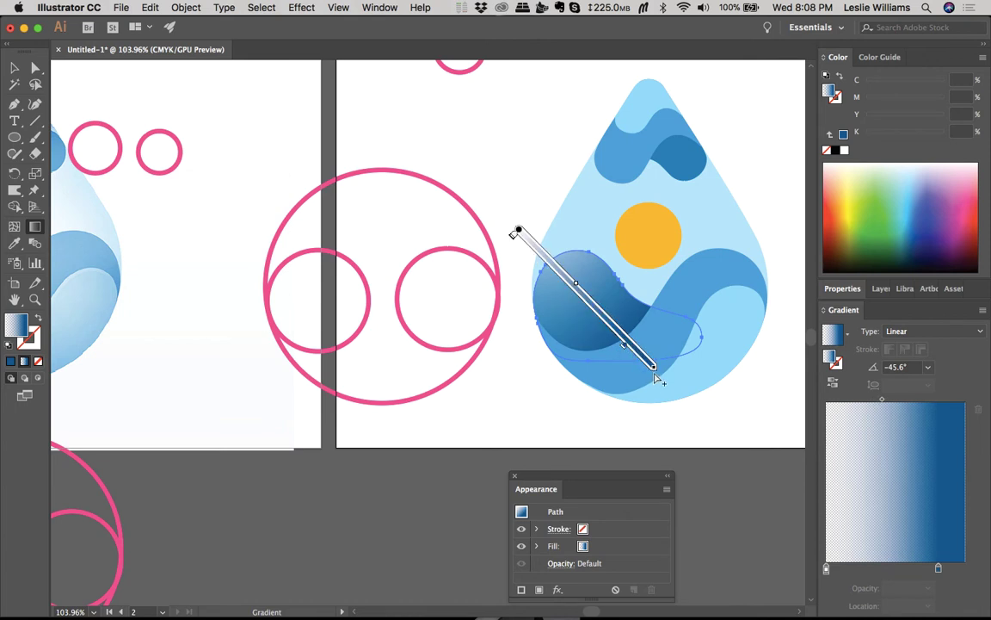
pyautogui.moveTo(655, 370); pyautogui.dragTo(635, 386)
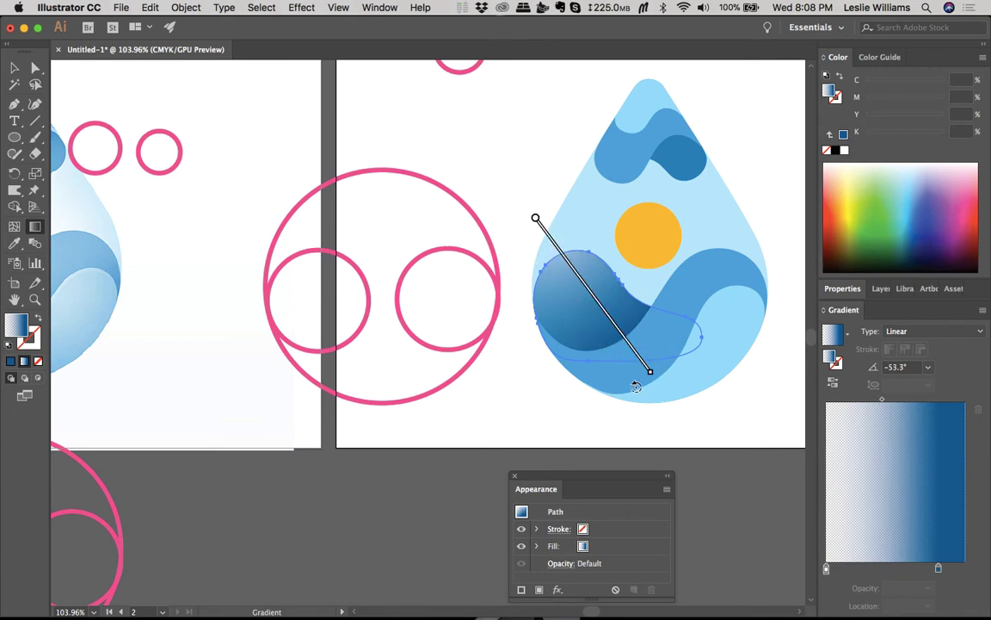
# Step: Leave gradient editing and deselect to preview the wave
pyautogui.press('v')
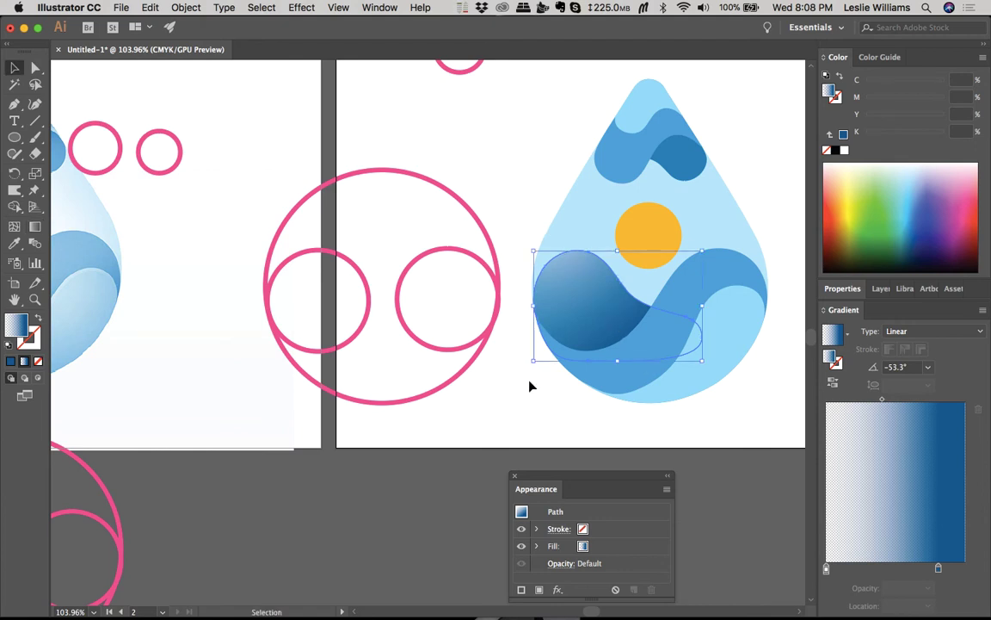
pyautogui.click(511, 425)
pyautogui.hscroll(-5, 511, 425)
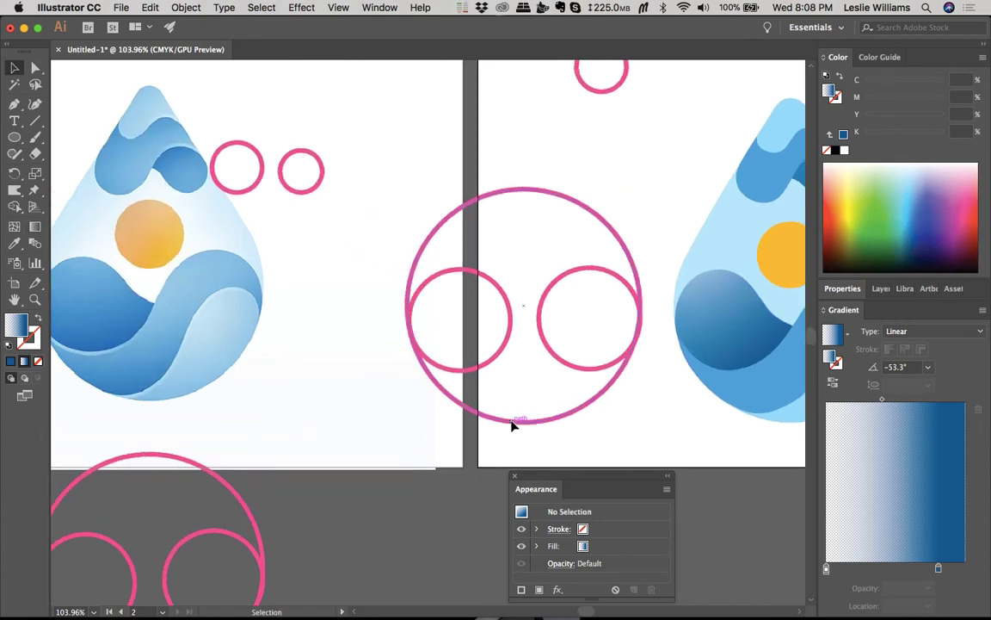
pyautogui.hscroll(6, 511, 425)
pyautogui.hscroll(-3, 511, 425)
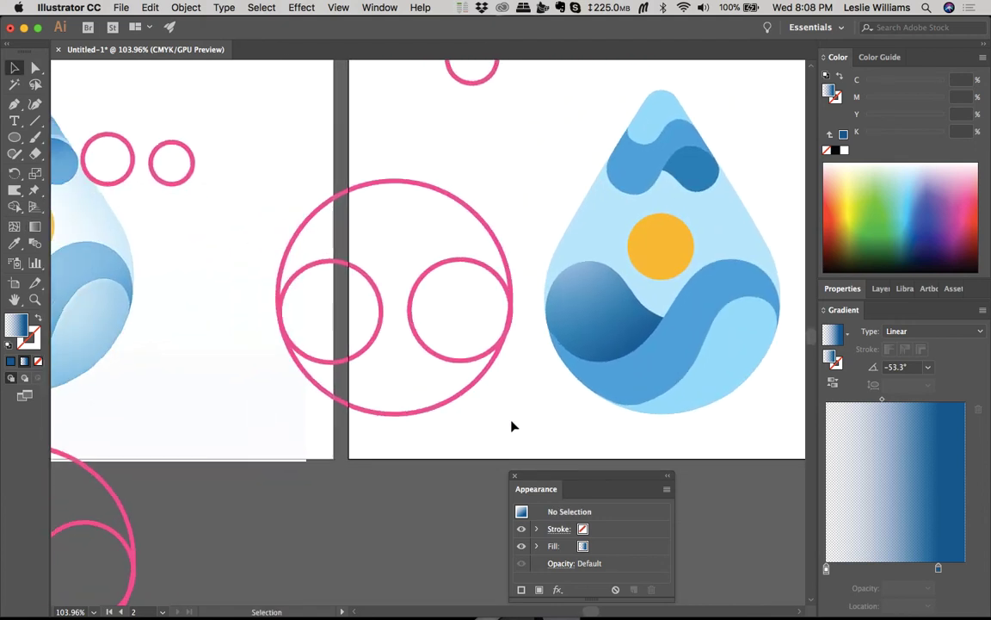
# Step: Select the dark blue wave shape and undo its accidental nudge with Cmd+Z
pyautogui.click(575, 301)
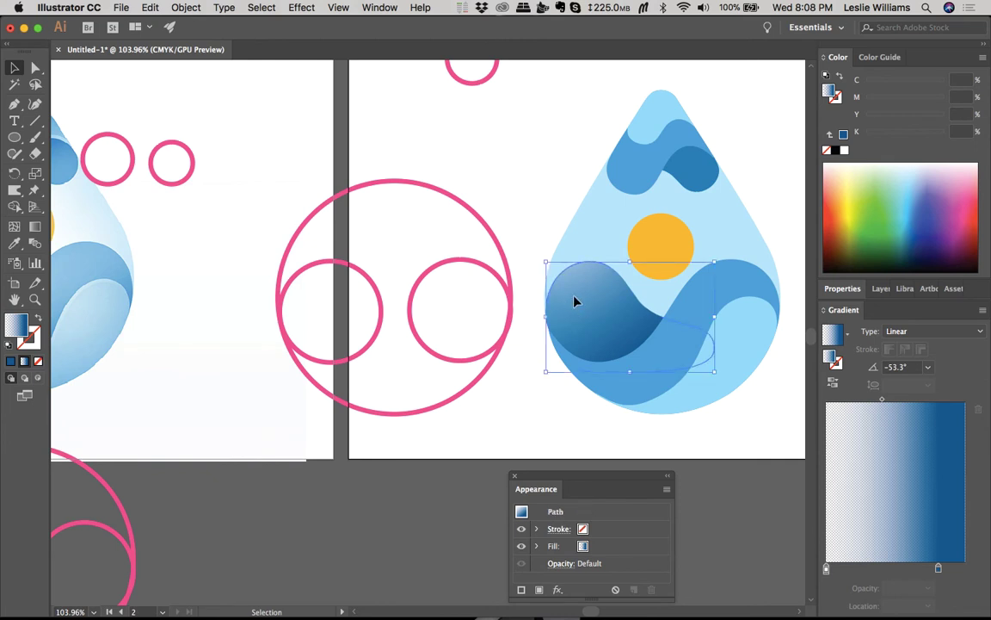
pyautogui.moveTo(577, 301); pyautogui.dragTo(580, 306)
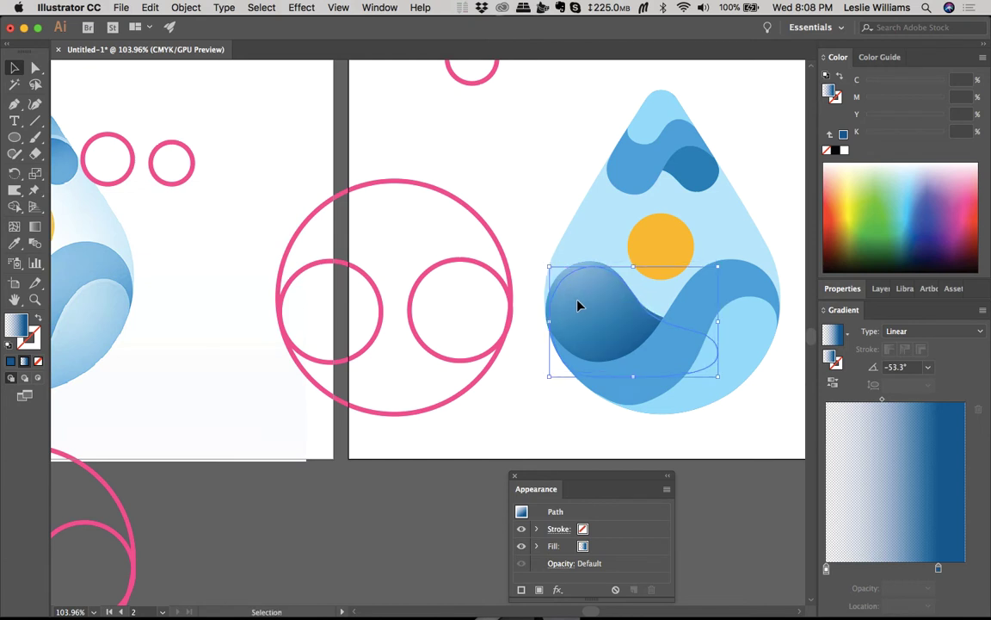
pyautogui.press('cmd+z')
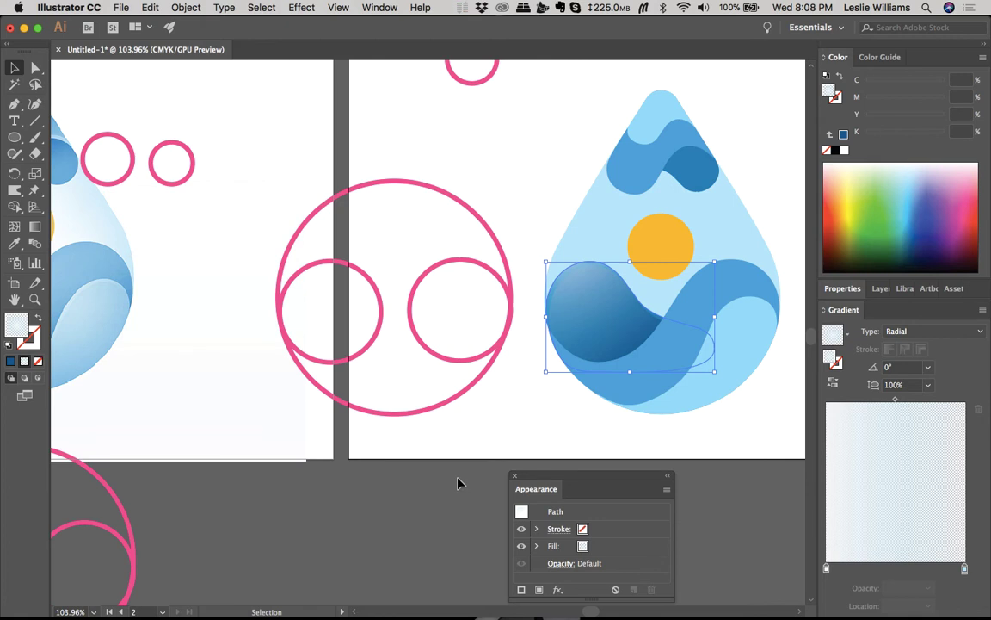
pyautogui.hscroll(-4, 531, 301)
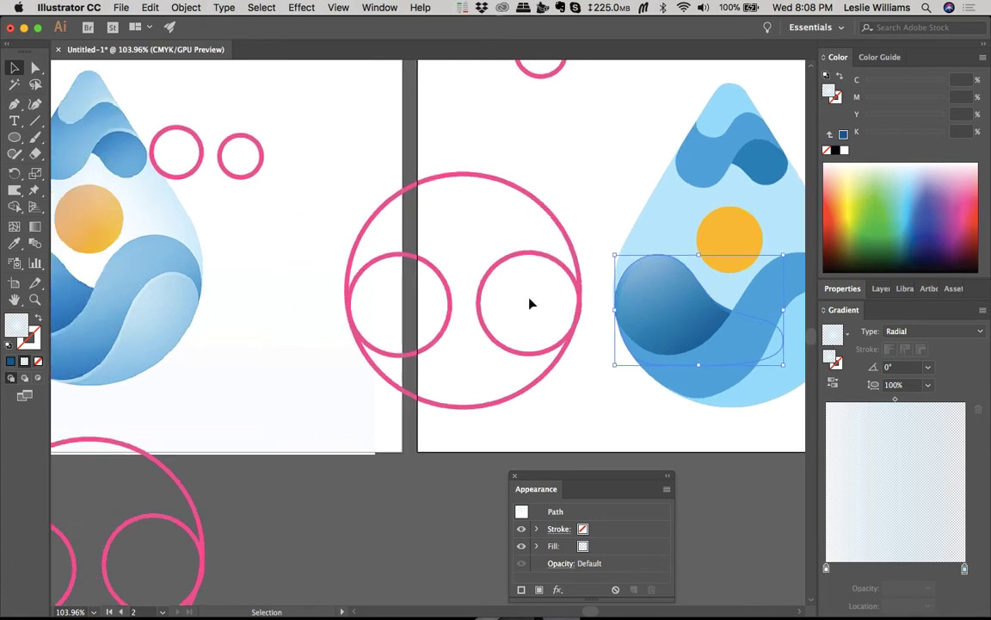
pyautogui.hscroll(-2, 531, 303)
# Step: Set the selected wave's fill to Overlay blending at 100% opacity via the Appearance panel
pyautogui.click(837, 288)
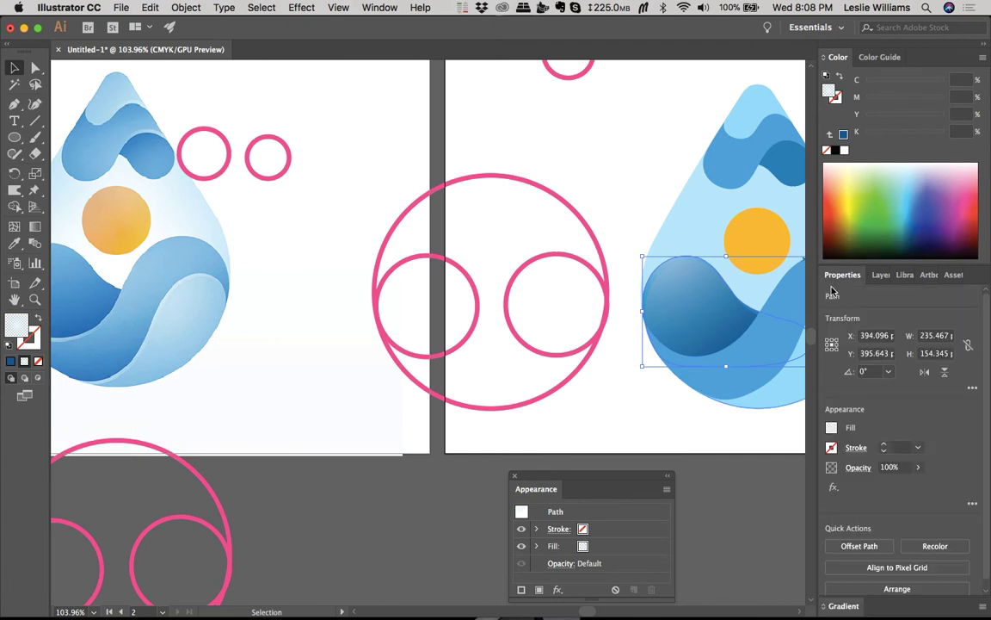
pyautogui.click(880, 275)
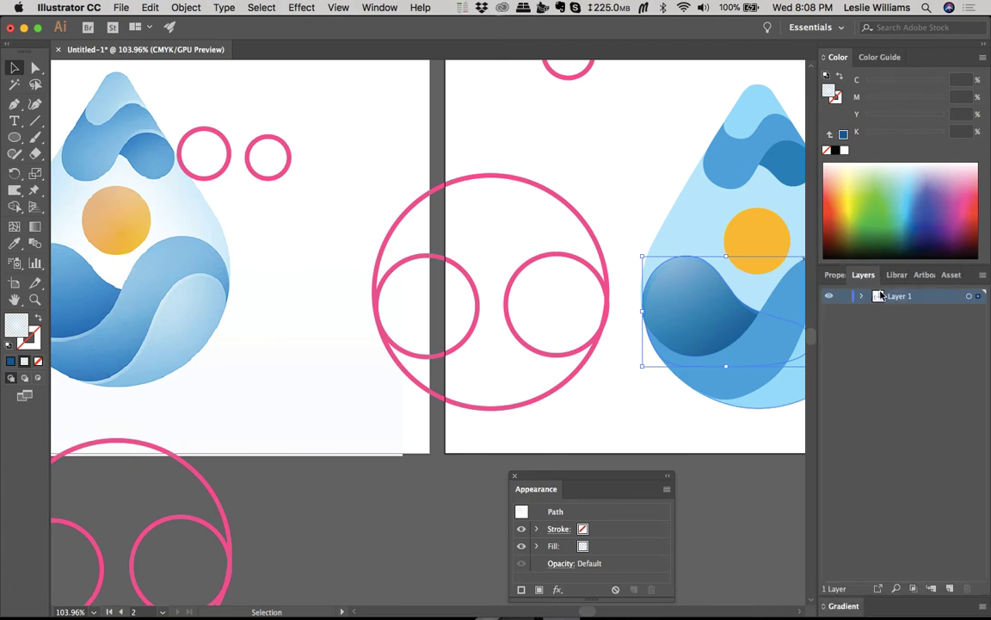
pyautogui.click(835, 276)
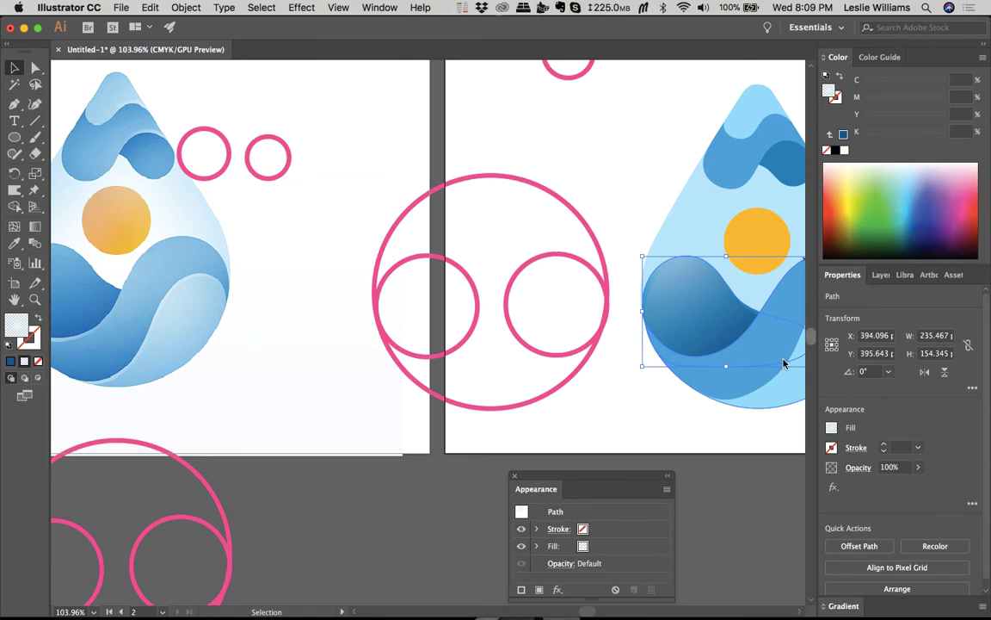
pyautogui.click(536, 546)
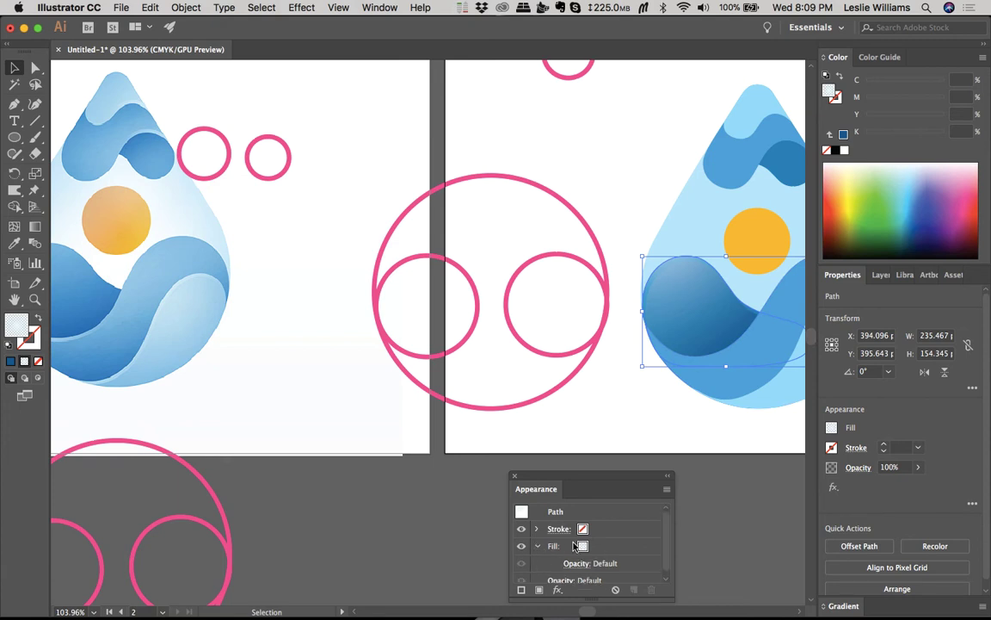
pyautogui.scroll(-1, 588, 555)
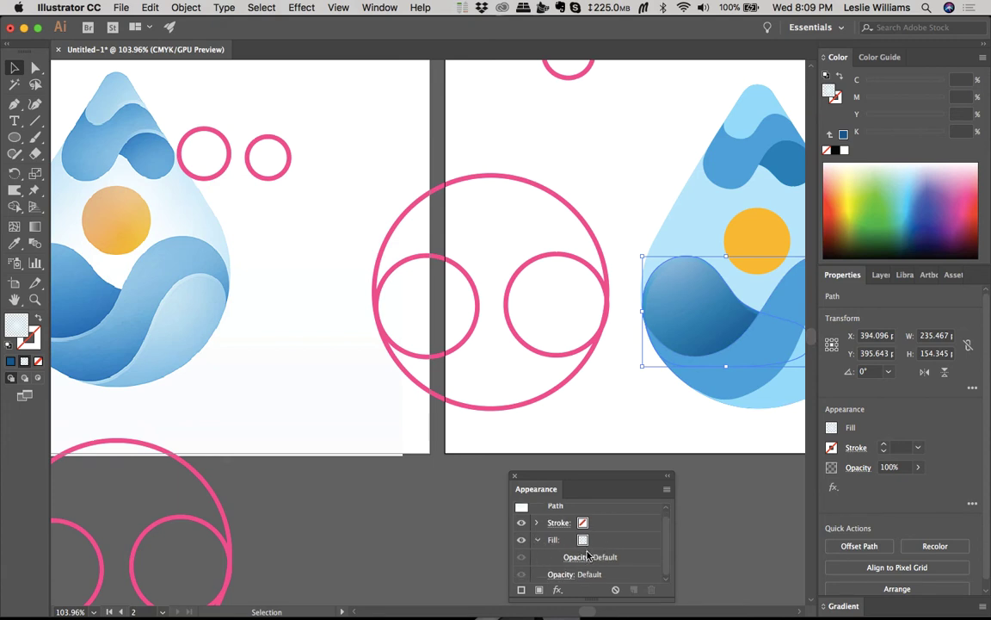
pyautogui.click(576, 557)
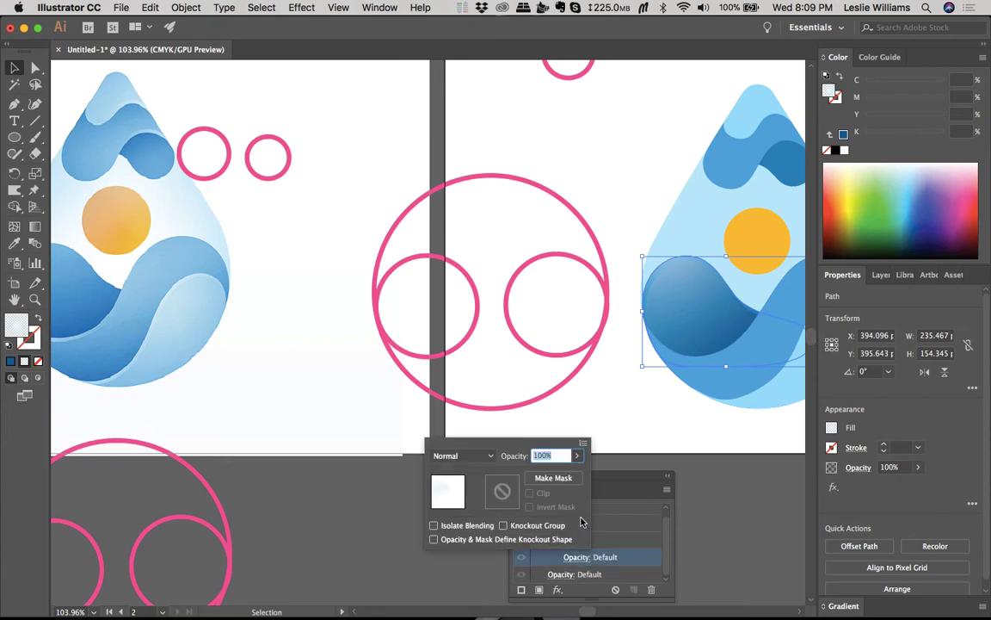
pyautogui.click(489, 455)
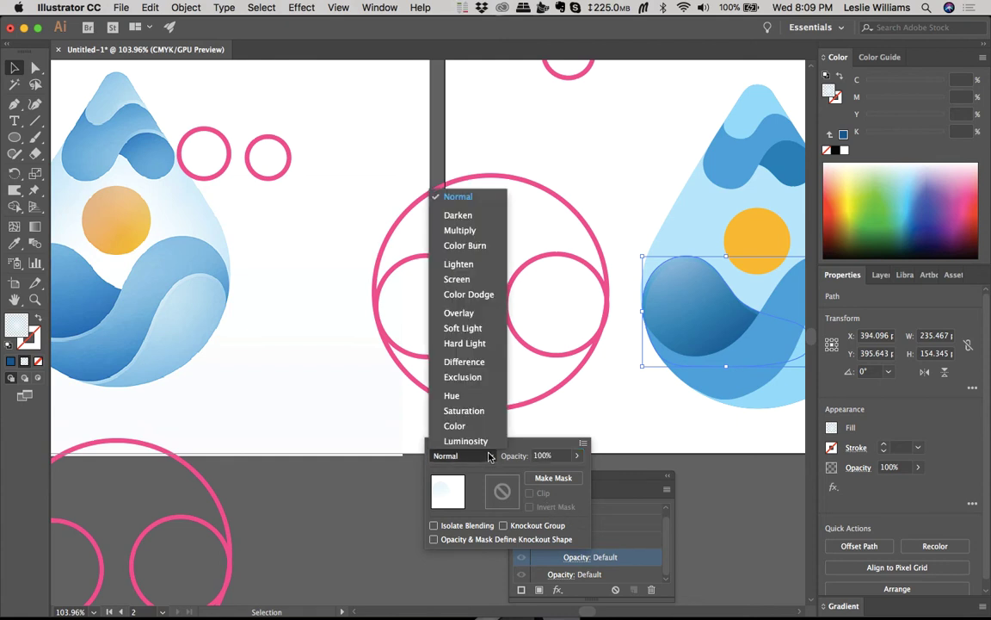
pyautogui.click(468, 264)
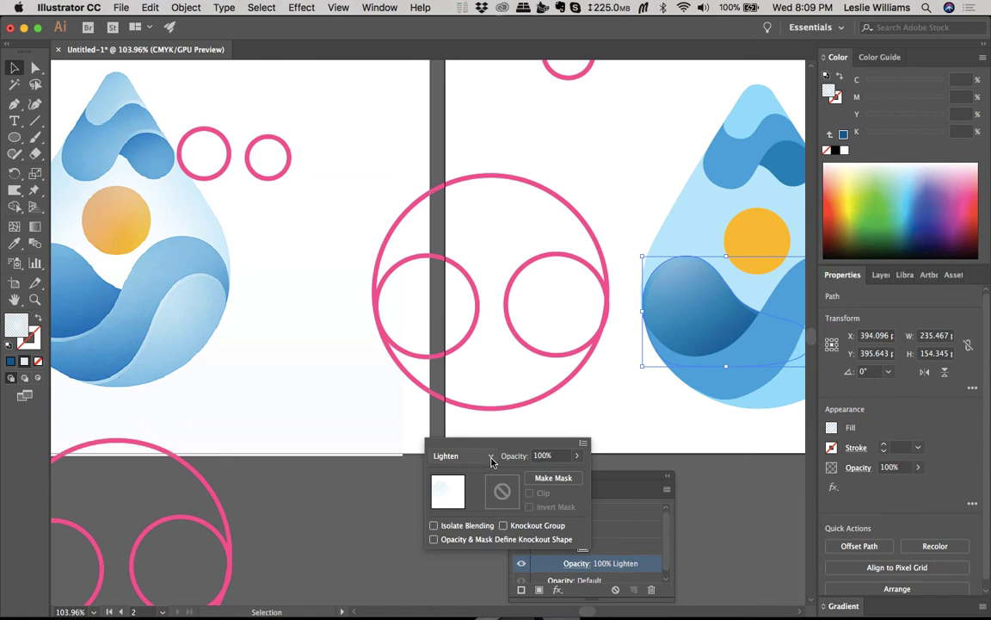
pyautogui.click(491, 462)
pyautogui.click(479, 314)
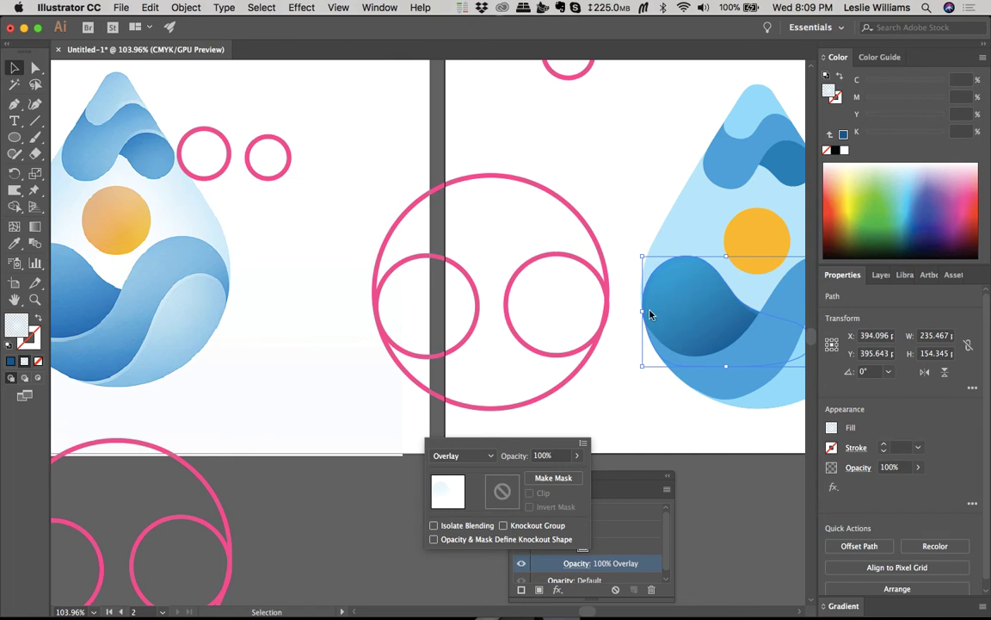
pyautogui.click(660, 436)
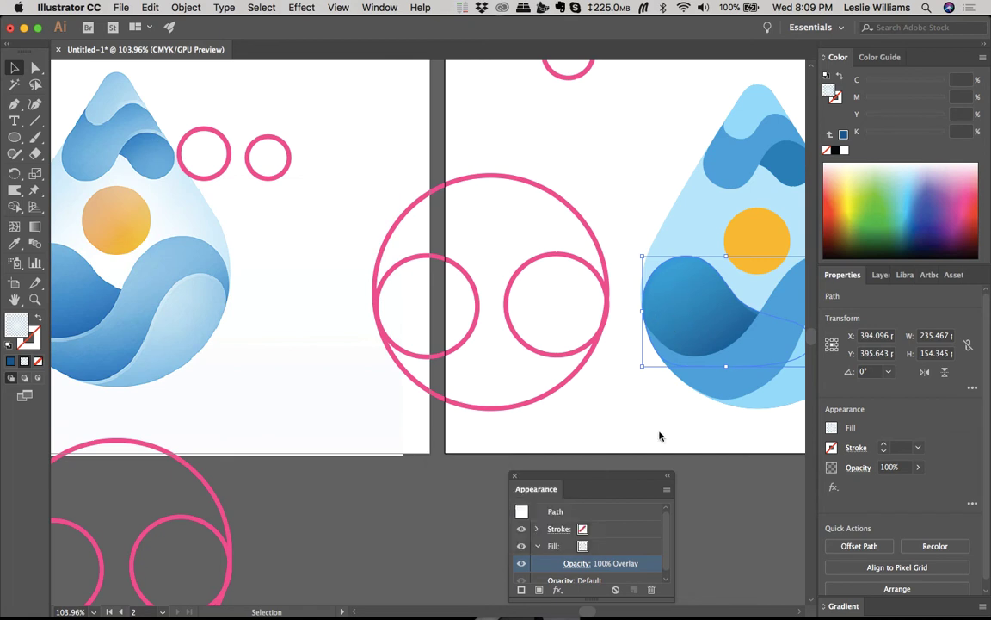
# Step: Nudge the front blue wave slightly up and left, then select the drop's lower wave
pyautogui.click(651, 408)
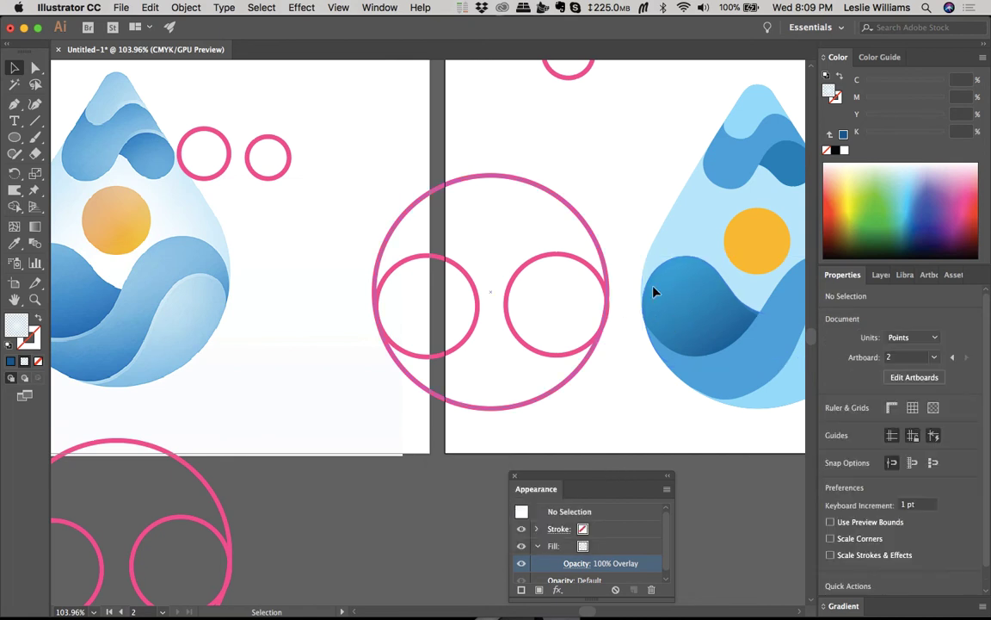
pyautogui.click(684, 294)
pyautogui.scroll(3, 684, 293)
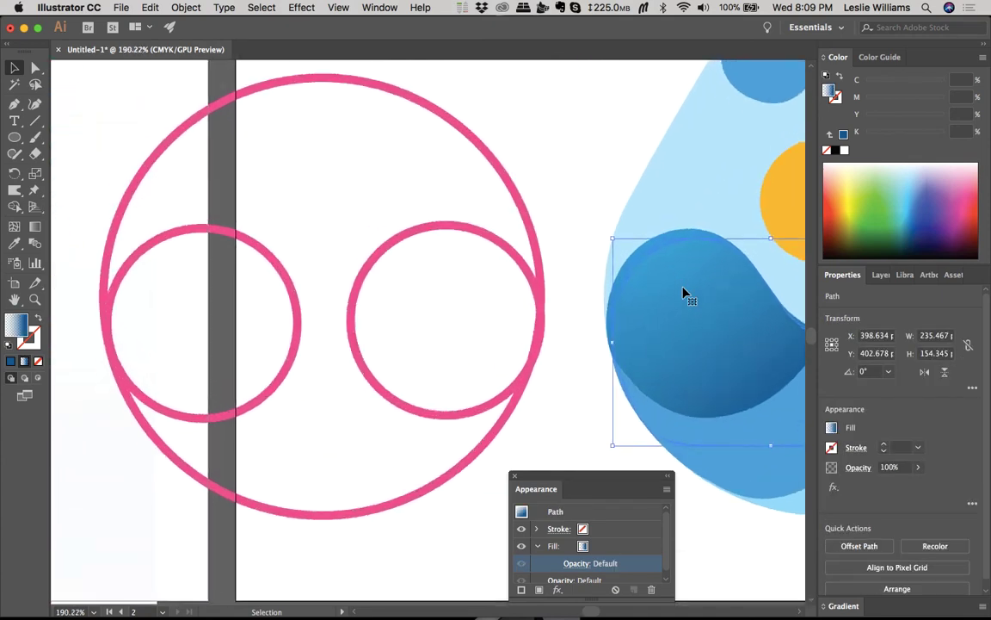
pyautogui.moveTo(684, 294); pyautogui.dragTo(678, 284)
pyautogui.click(582, 378)
pyautogui.scroll(-5, 581, 378)
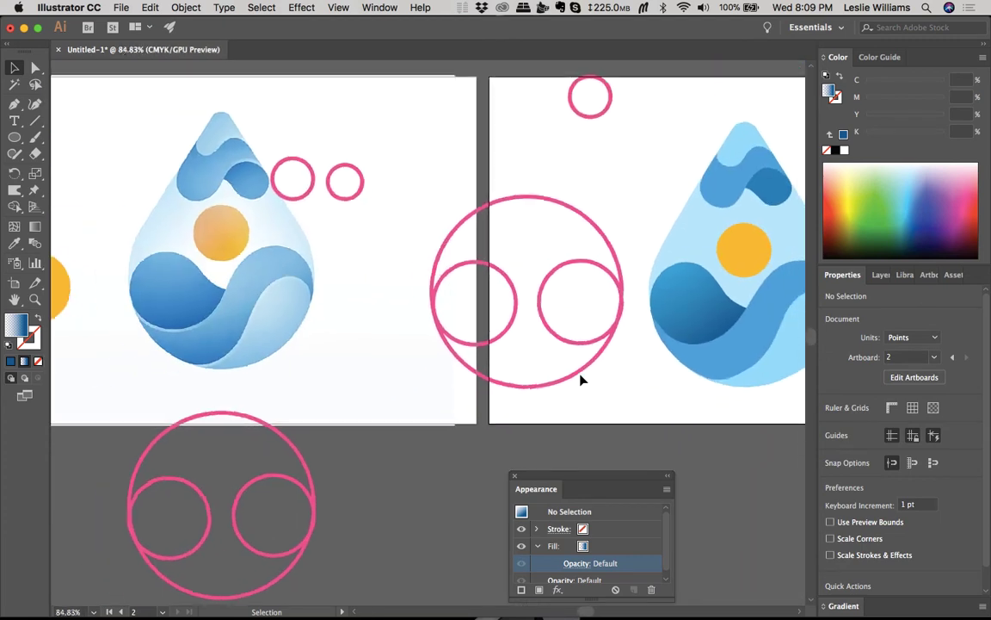
pyautogui.hscroll(3, 582, 379)
pyautogui.scroll(2, 582, 379)
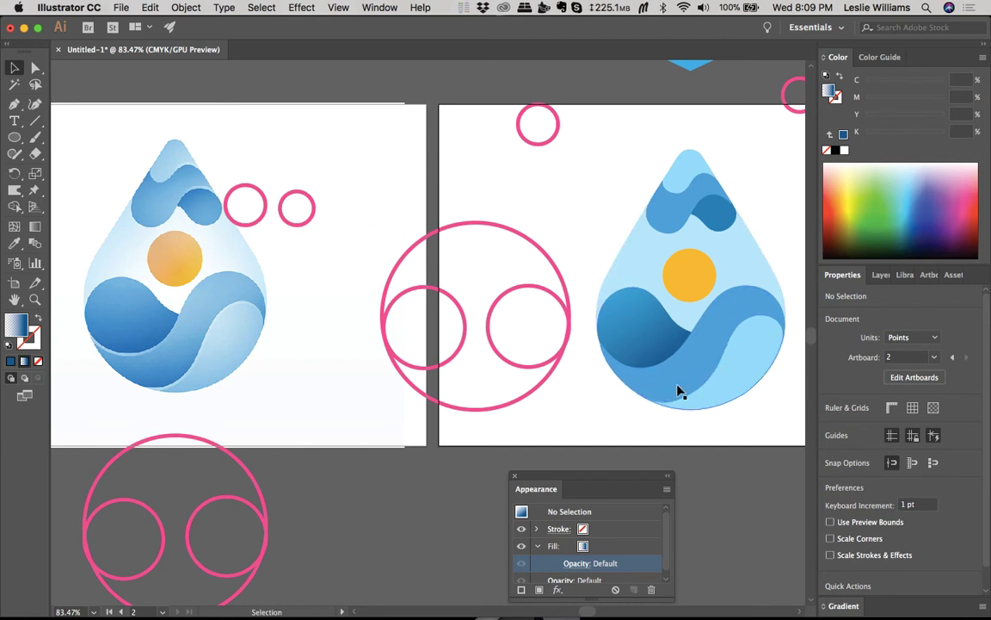
pyautogui.click(692, 368)
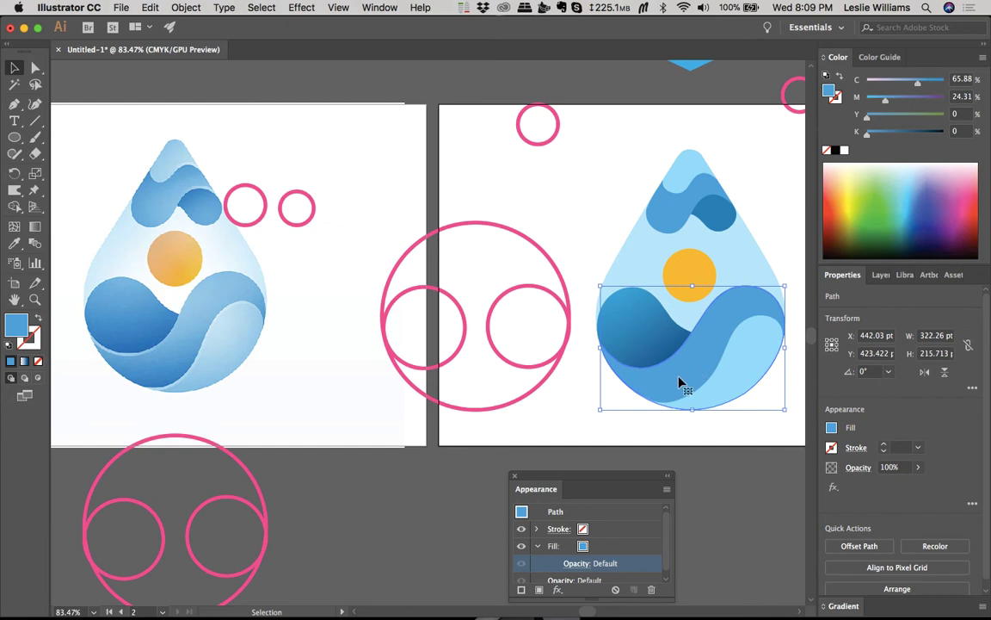
# Step: Copy the blue gradient onto the lower wave with the Eyedropper and redraw it top to bottom
pyautogui.press('i')
pyautogui.click(668, 338)
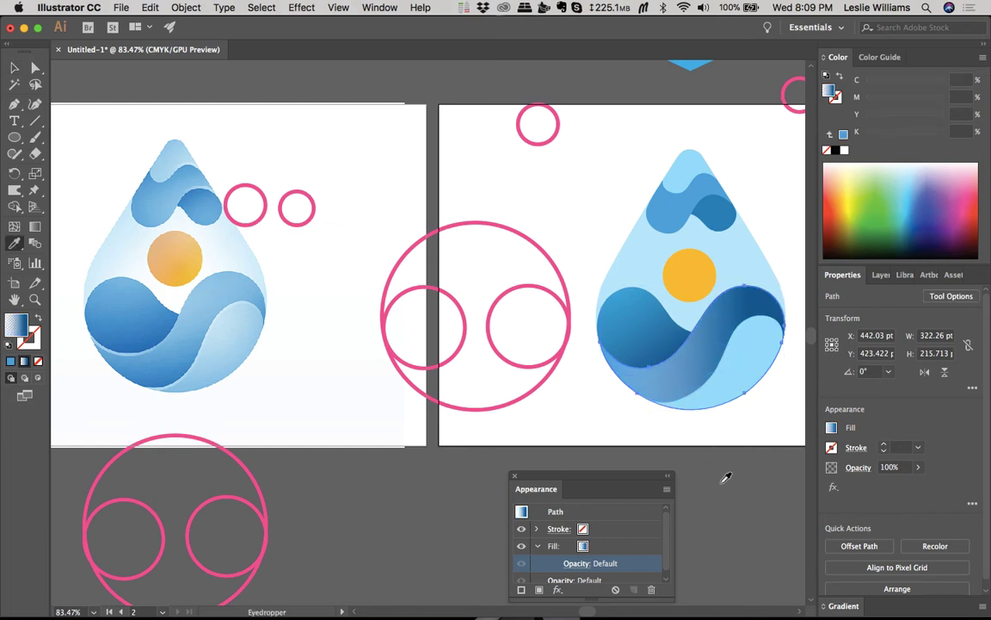
pyautogui.press('g')
pyautogui.moveTo(654, 437); pyautogui.dragTo(684, 363)
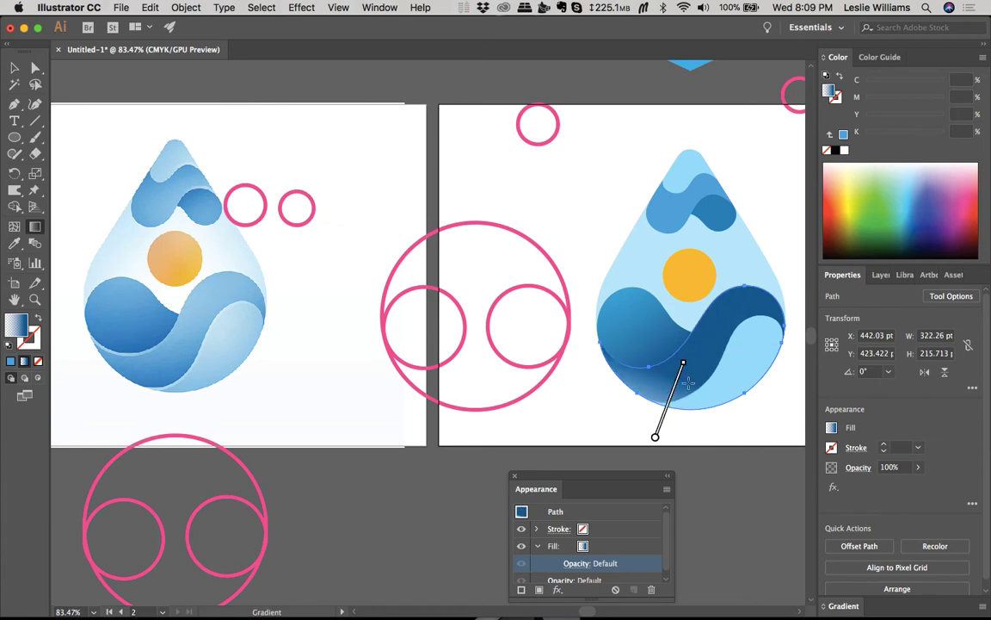
pyautogui.moveTo(700, 307)
pyautogui.mouseDown()
pyautogui.moveTo(704, 388)
pyautogui.moveTo(668, 427)
pyautogui.mouseUp()
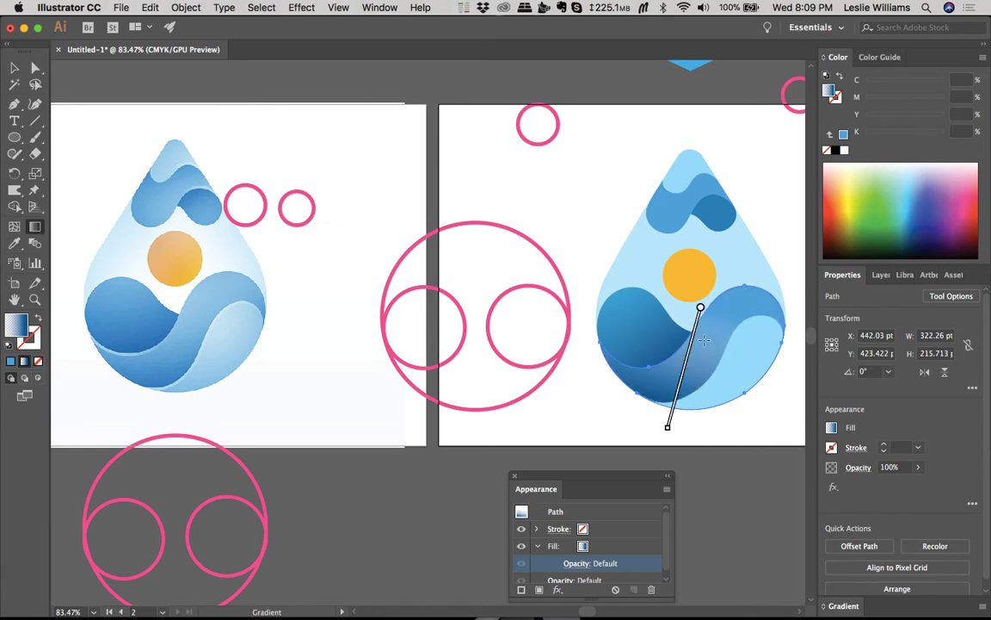
# Step: Adjust the gradient so it starts under the sun and ends at the drop's bottom
pyautogui.moveTo(706, 342)
pyautogui.moveTo(664, 464); pyautogui.dragTo(676, 468)
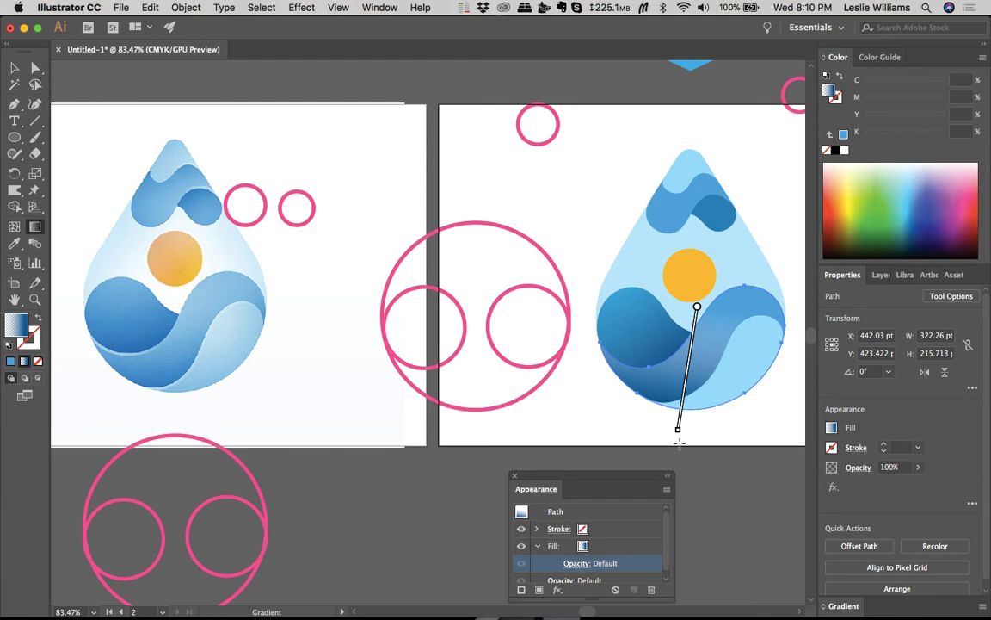
pyautogui.moveTo(678, 429); pyautogui.dragTo(677, 436)
pyautogui.moveTo(698, 310)
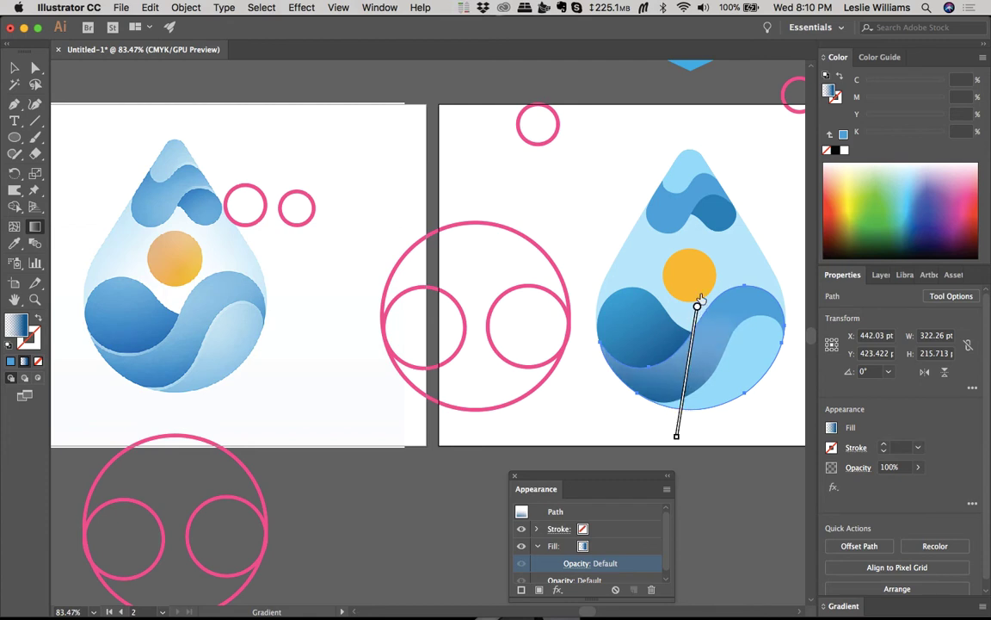
pyautogui.moveTo(699, 305); pyautogui.dragTo(704, 272)
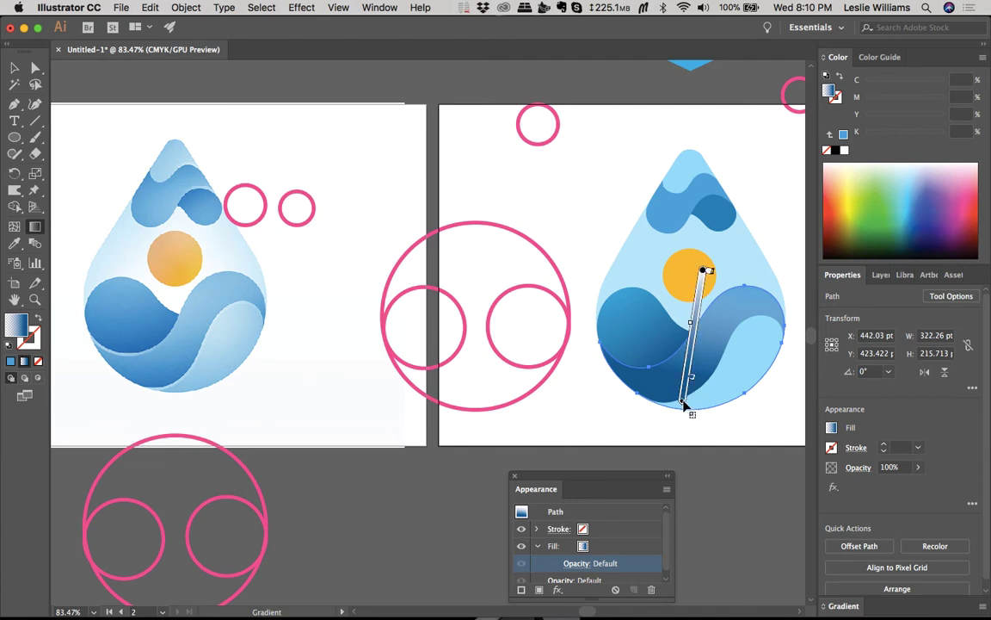
pyautogui.moveTo(684, 405); pyautogui.dragTo(677, 432)
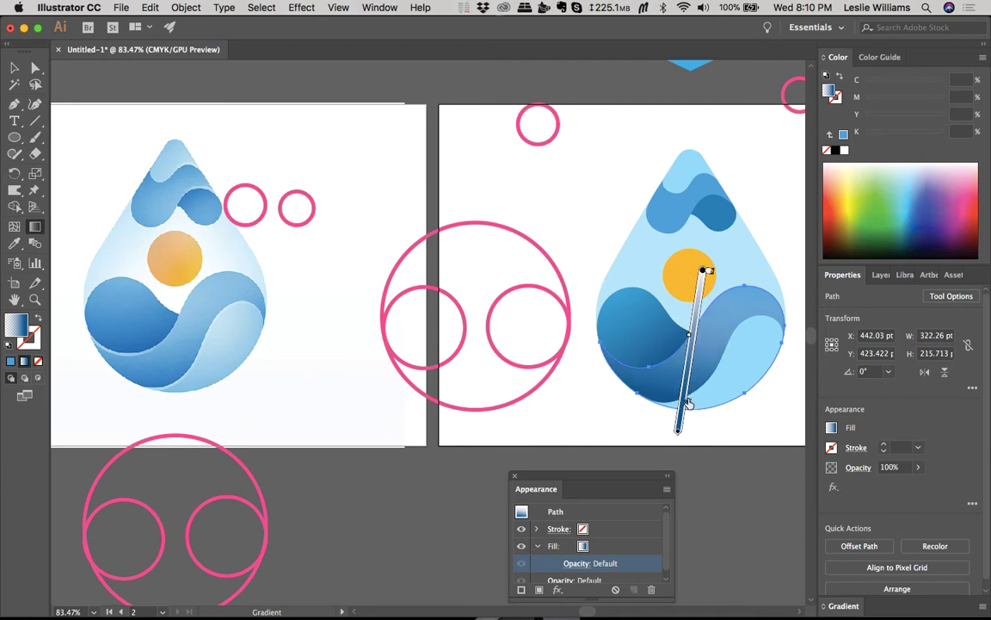
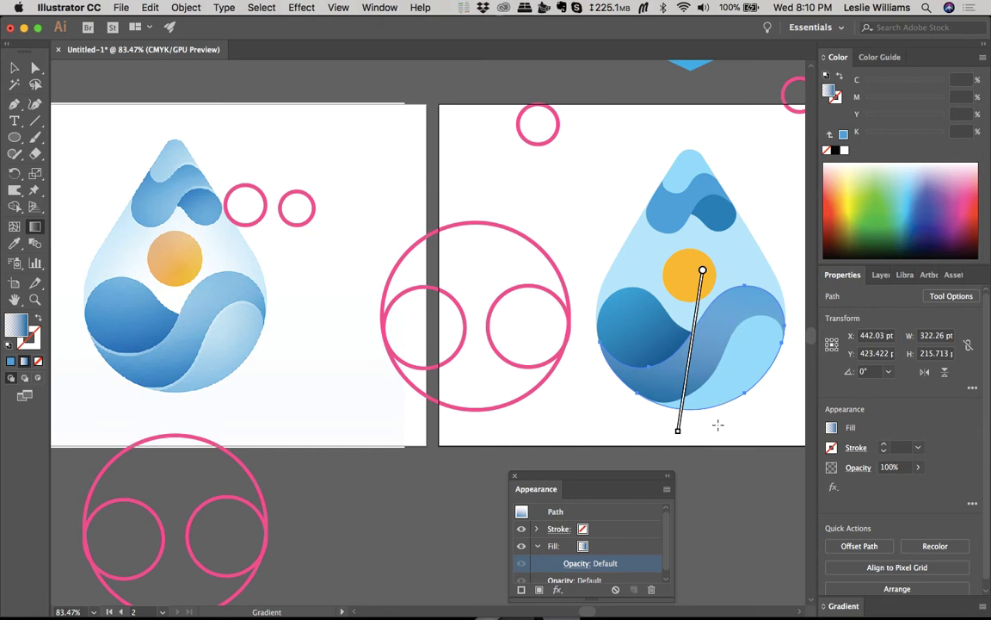
# Step: Select the lower wave of the right drop and open its gradient settings
pyautogui.press('v')
pyautogui.click(726, 443)
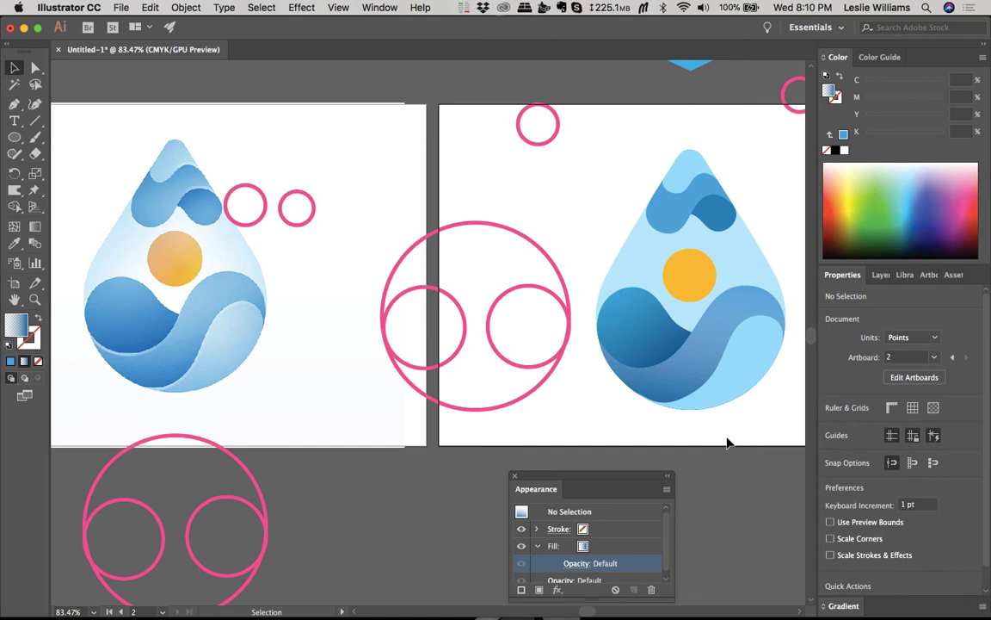
pyautogui.click(713, 327)
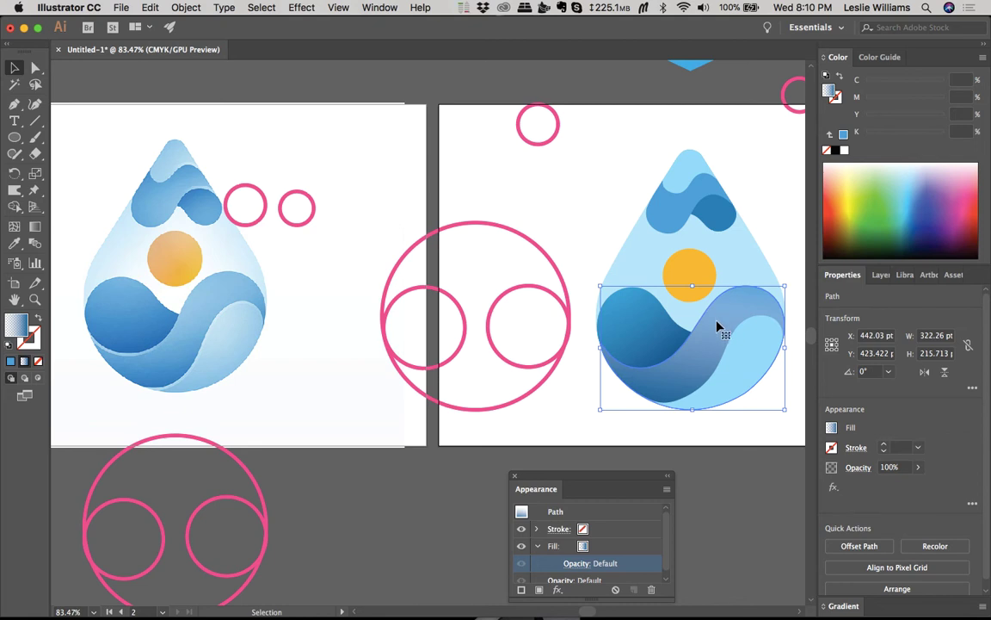
pyautogui.scroll(3, 718, 327)
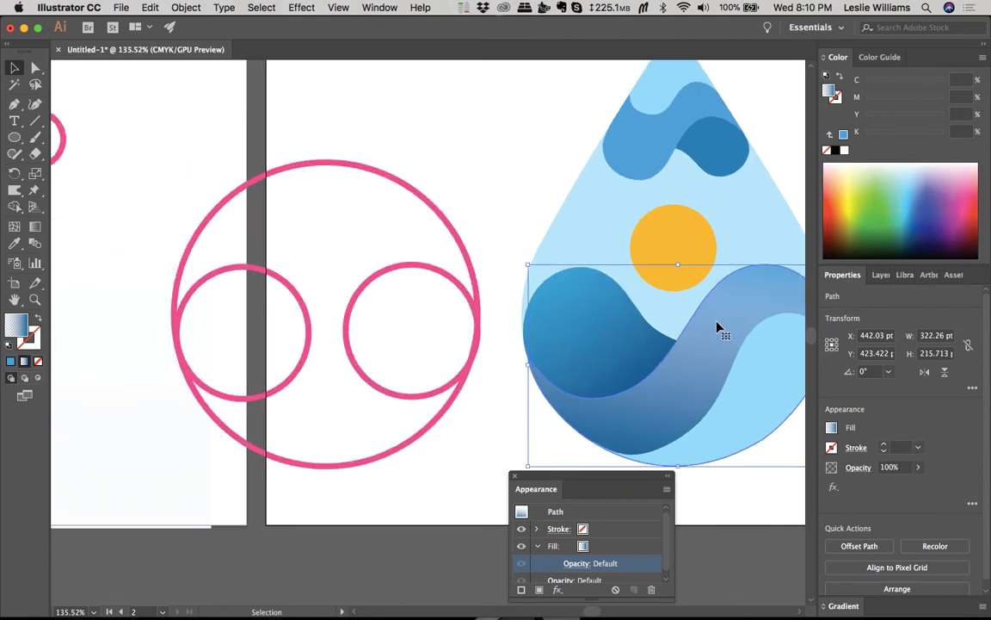
pyautogui.click(832, 427)
pyautogui.click(799, 586)
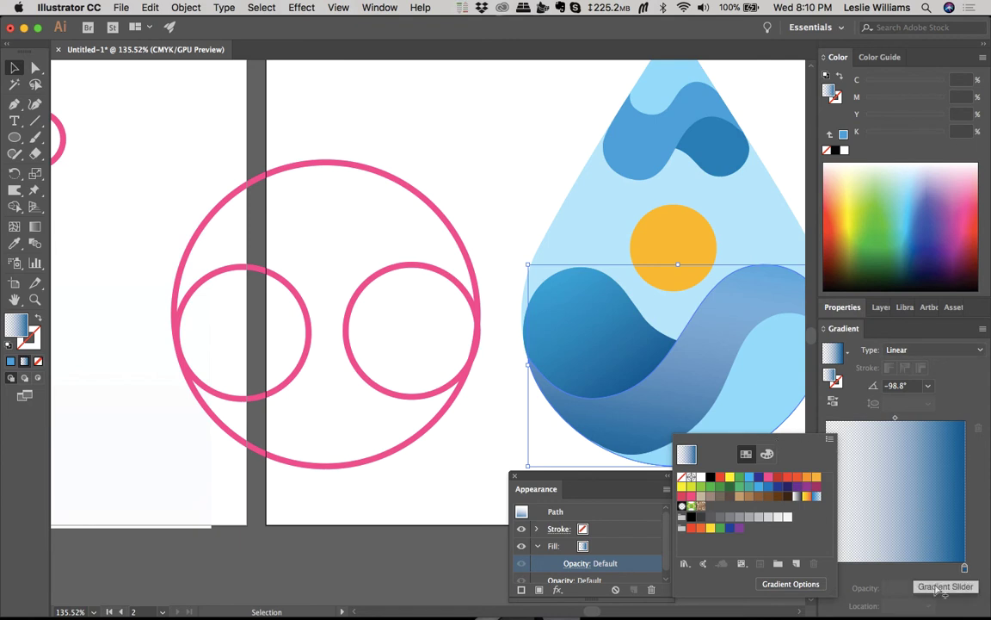
# Step: Make the right gradient stop white and change the gradient type to Radial
pyautogui.click(828, 445)
pyautogui.click(689, 407)
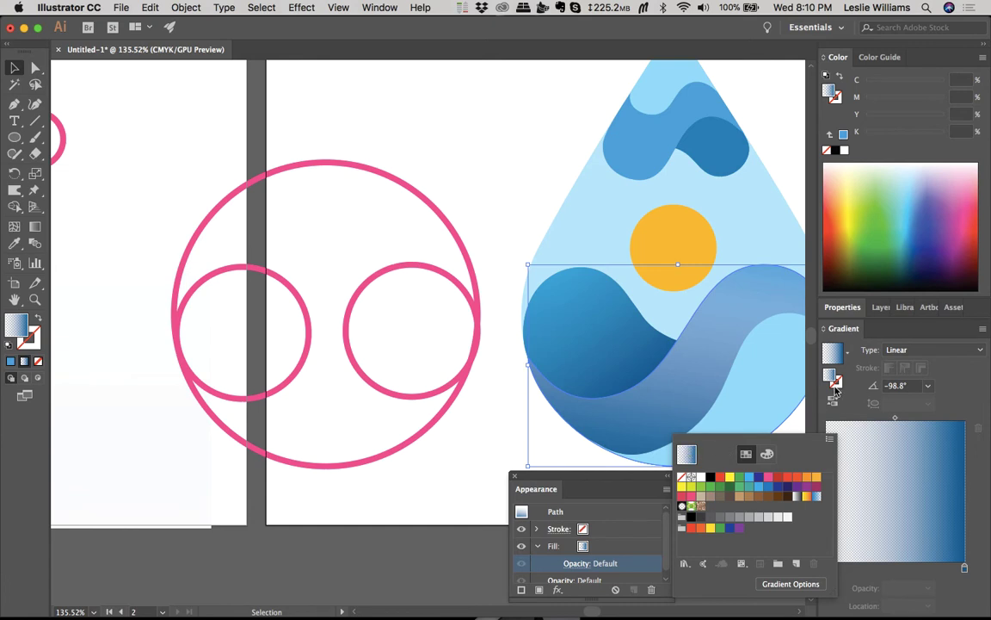
pyautogui.click(753, 326)
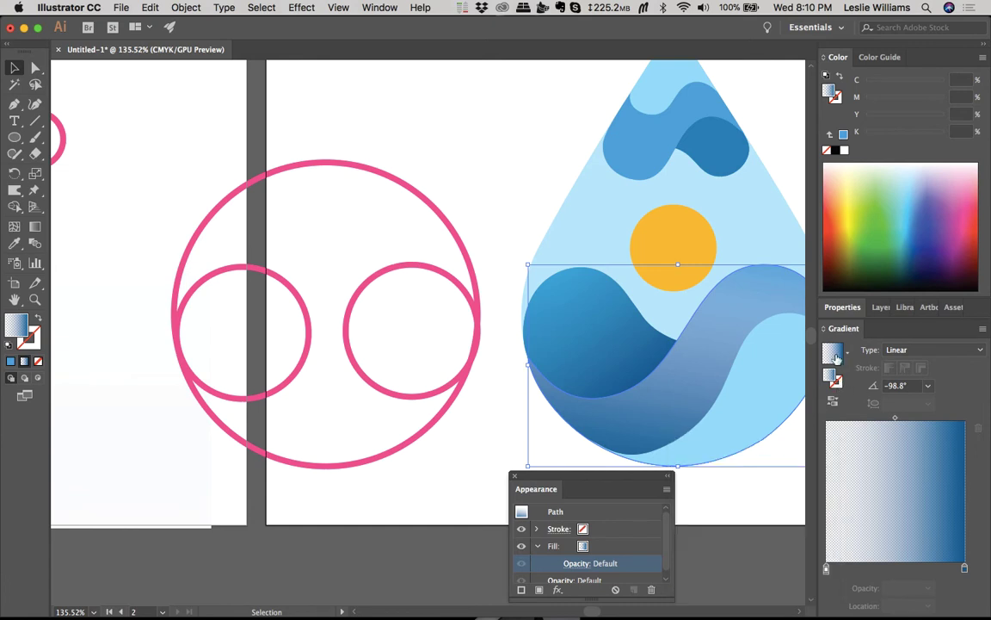
pyautogui.doubleClick(965, 568)
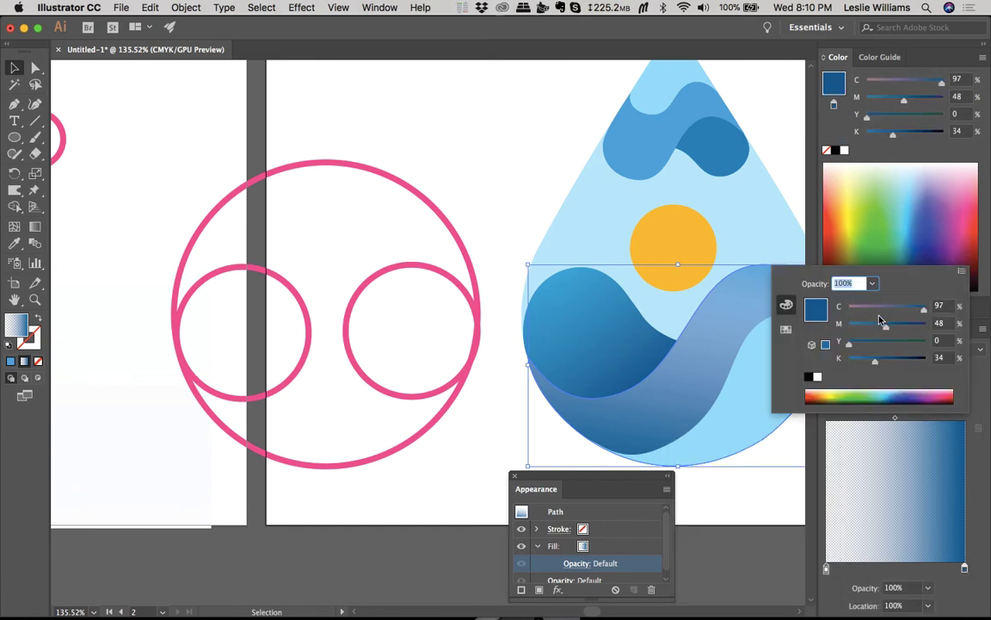
pyautogui.click(815, 378)
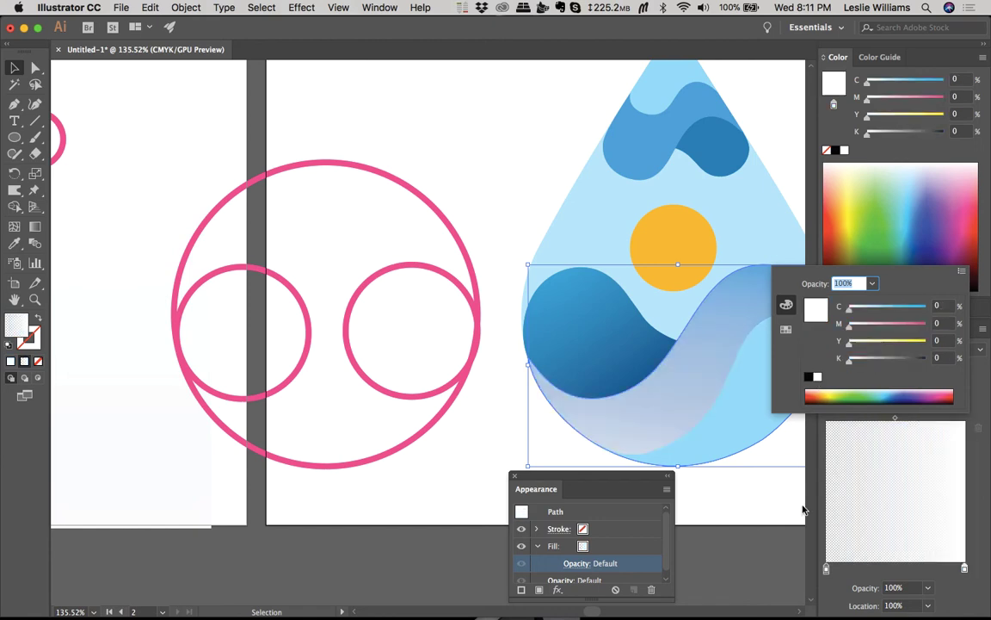
pyautogui.click(826, 569)
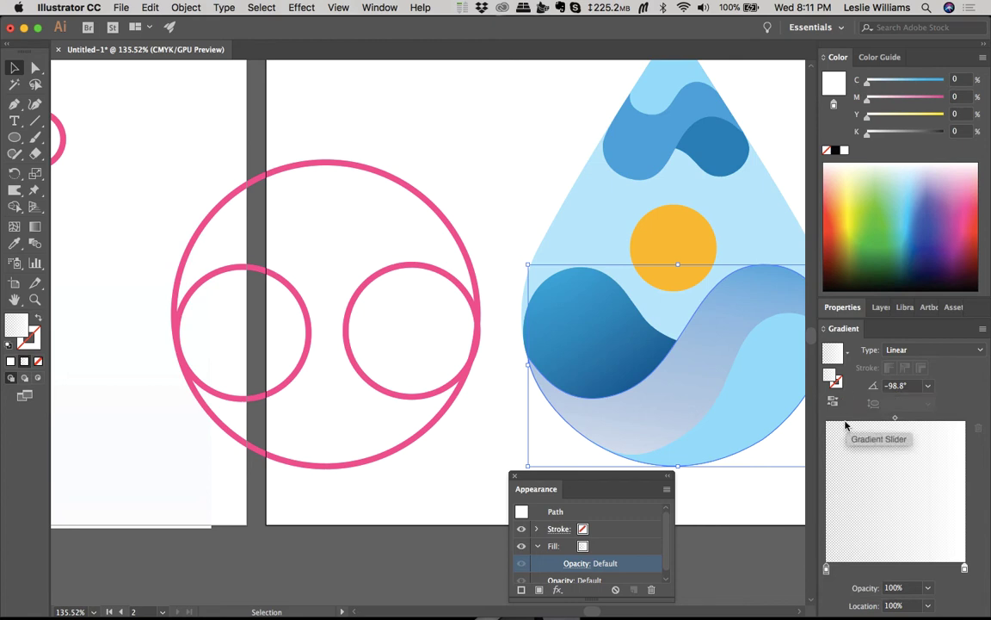
pyautogui.click(904, 348)
pyautogui.click(909, 381)
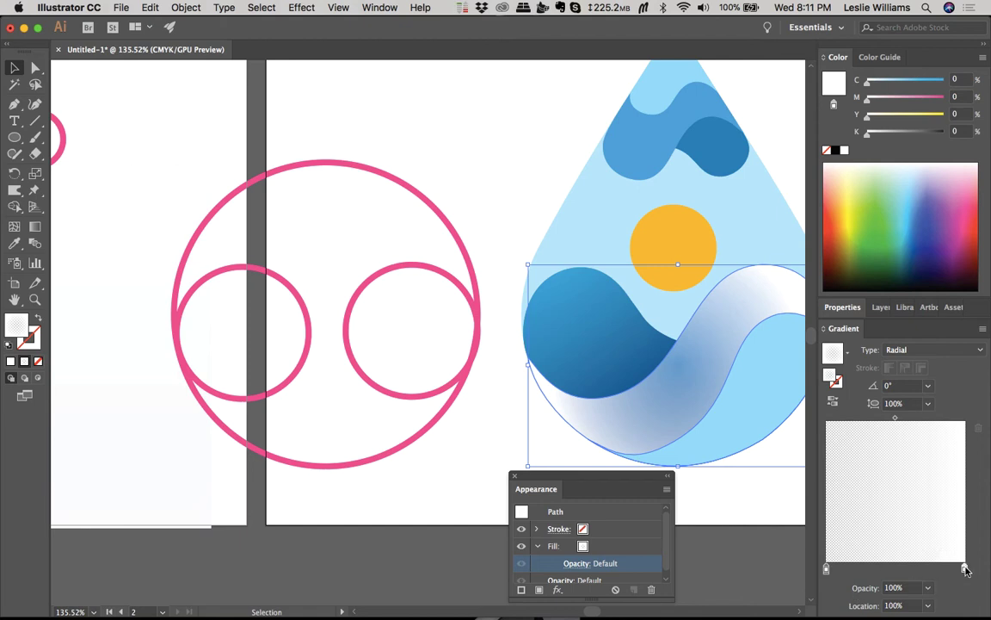
# Step: Reorder the stops so the gradient runs from white to 0% opacity
pyautogui.moveTo(964, 568); pyautogui.dragTo(897, 568)
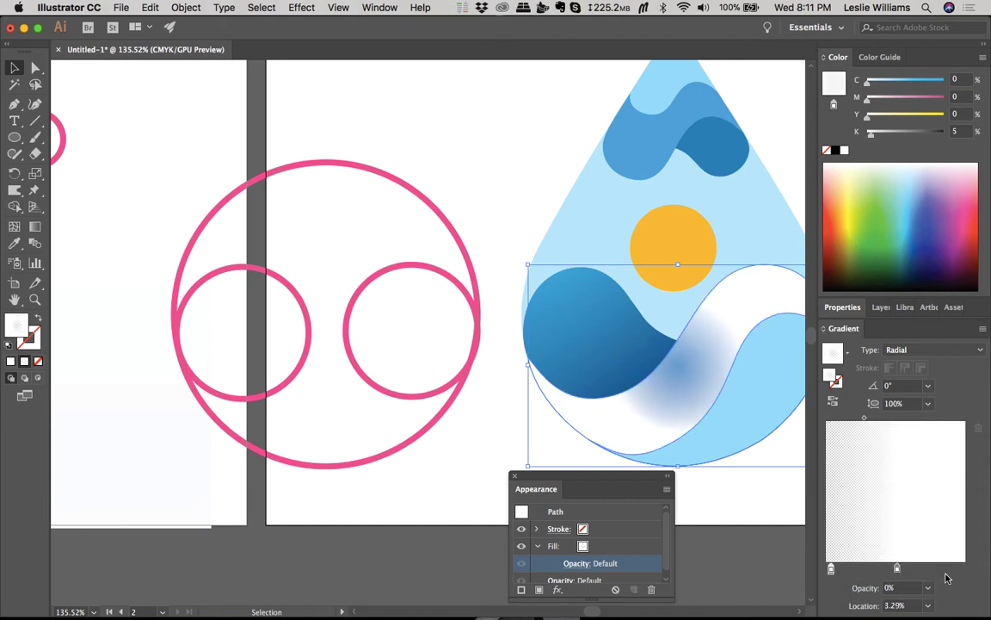
pyautogui.moveTo(826, 568); pyautogui.dragTo(963, 567)
pyautogui.moveTo(896, 568); pyautogui.dragTo(823, 575)
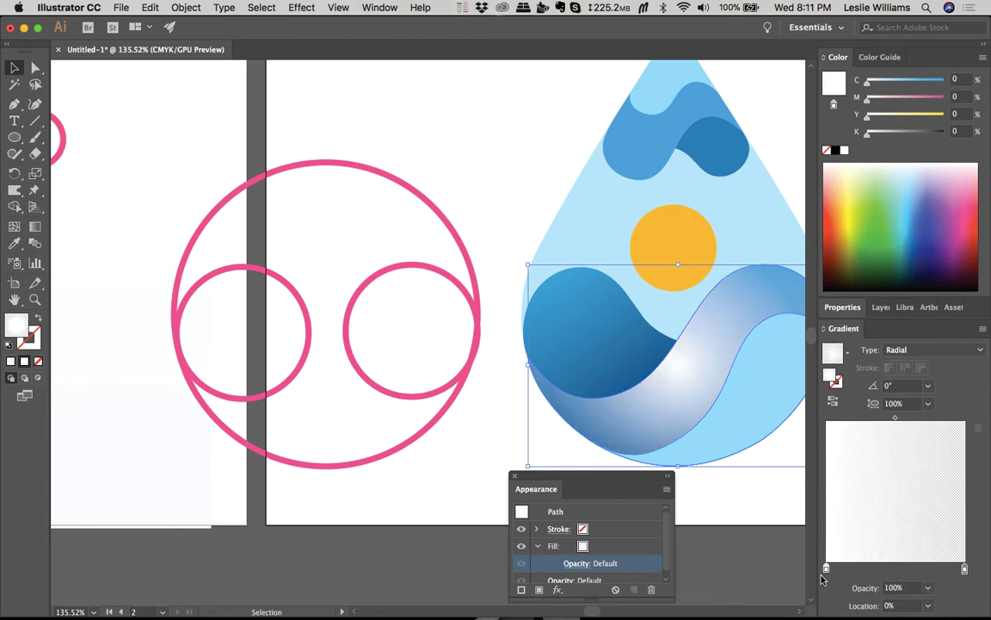
# Step: Shift the radial highlight's centre up and to the right on the wave
pyautogui.hscroll(5, 681, 376)
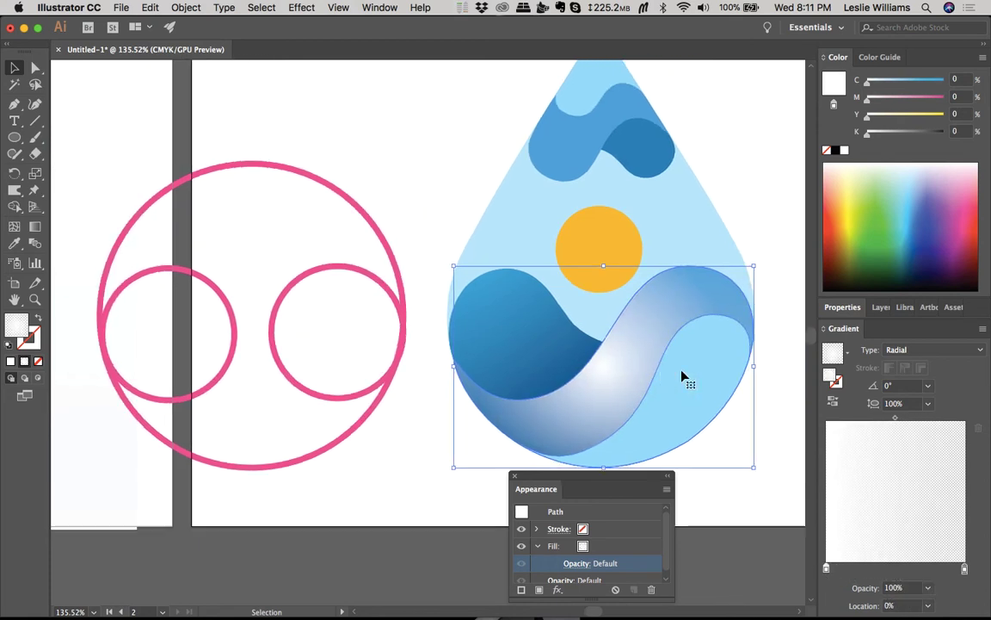
pyautogui.press('g')
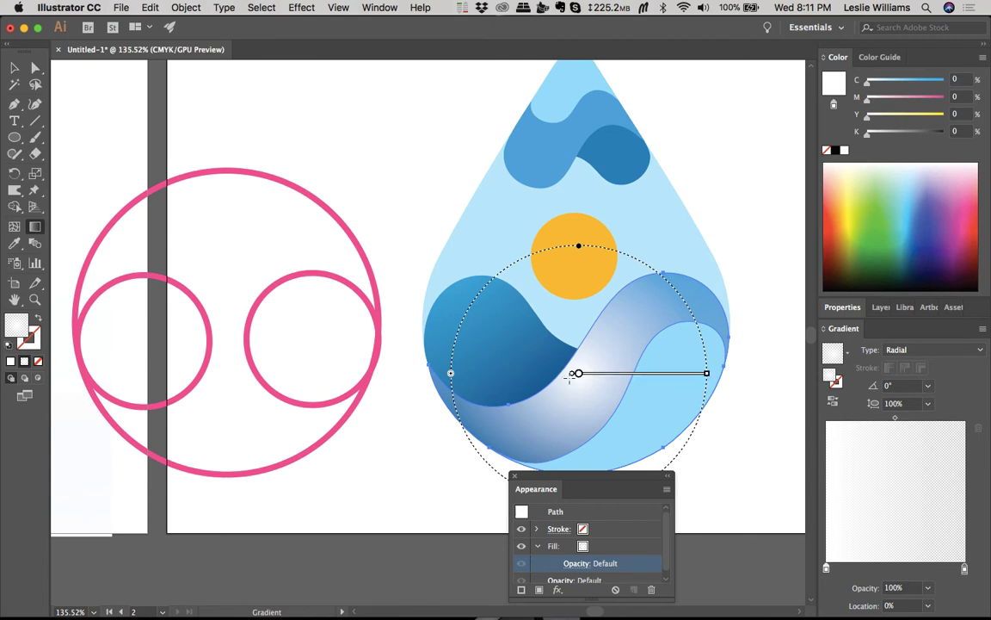
pyautogui.moveTo(579, 375)
pyautogui.mouseDown()
pyautogui.moveTo(656, 293)
pyautogui.moveTo(678, 222)
pyautogui.moveTo(673, 247)
pyautogui.mouseUp()
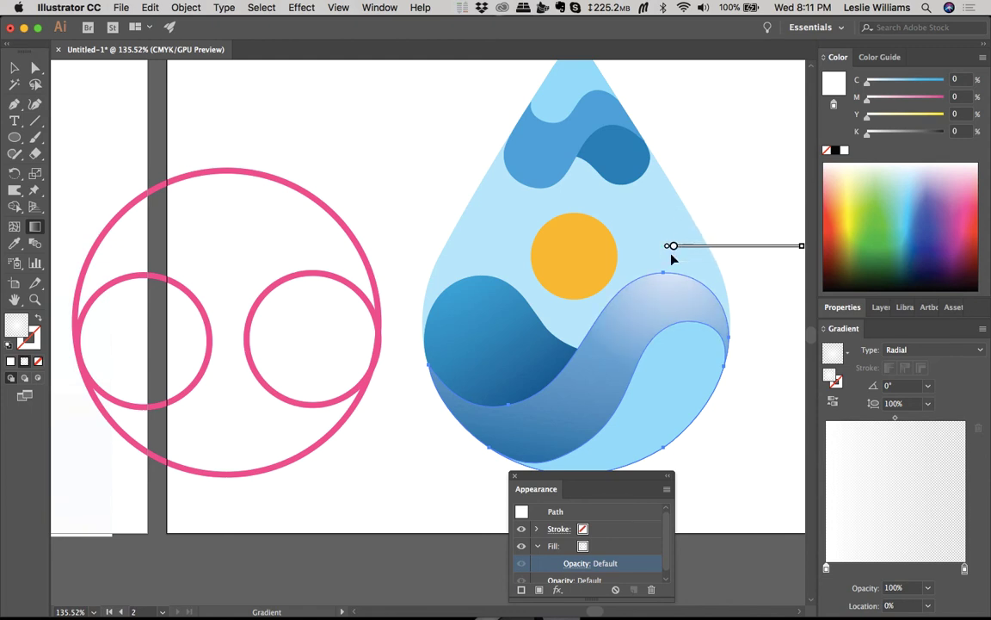
# Step: Give the white radial wave Overlay blending at 42% opacity, then zoom out
pyautogui.click(586, 565)
pyautogui.click(488, 462)
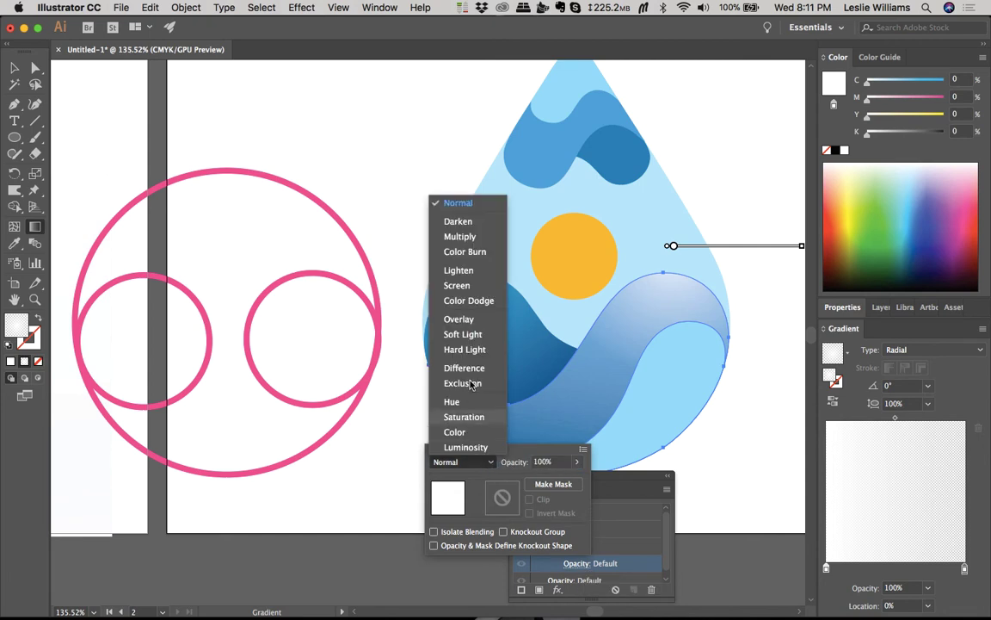
pyautogui.click(465, 319)
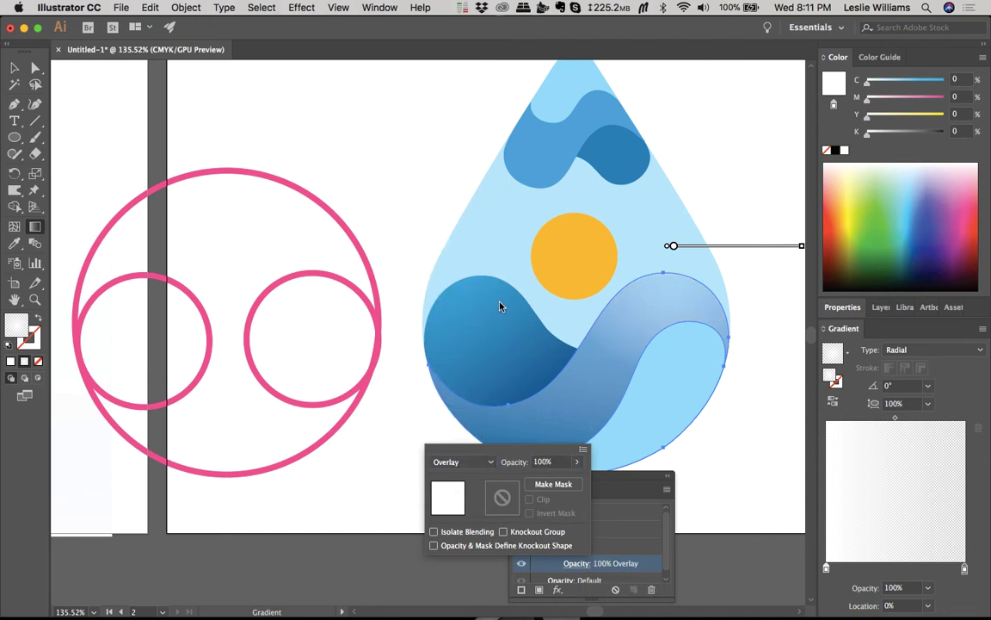
pyautogui.click(467, 383)
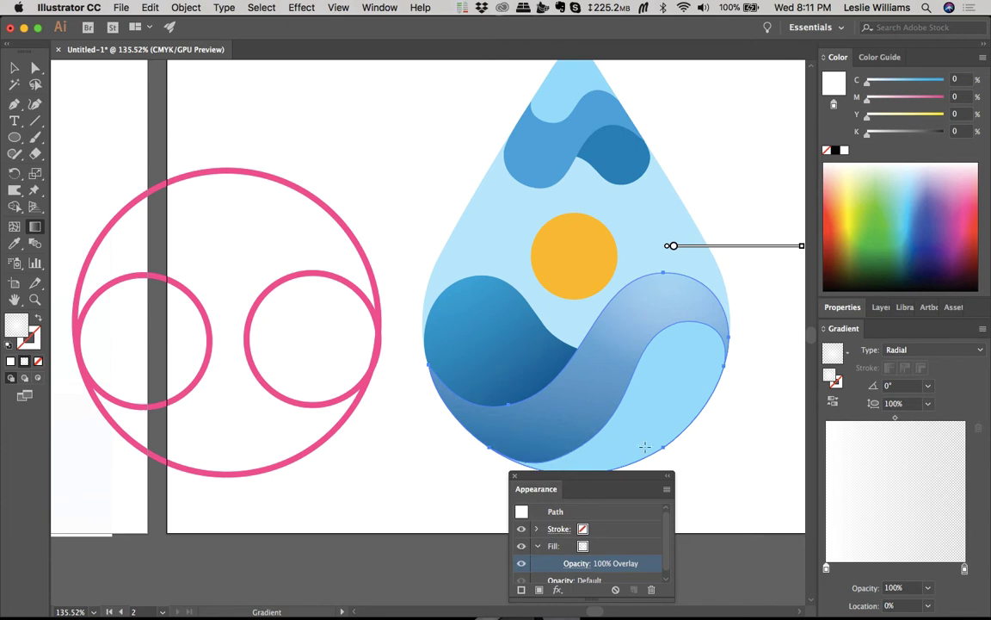
pyautogui.click(580, 564)
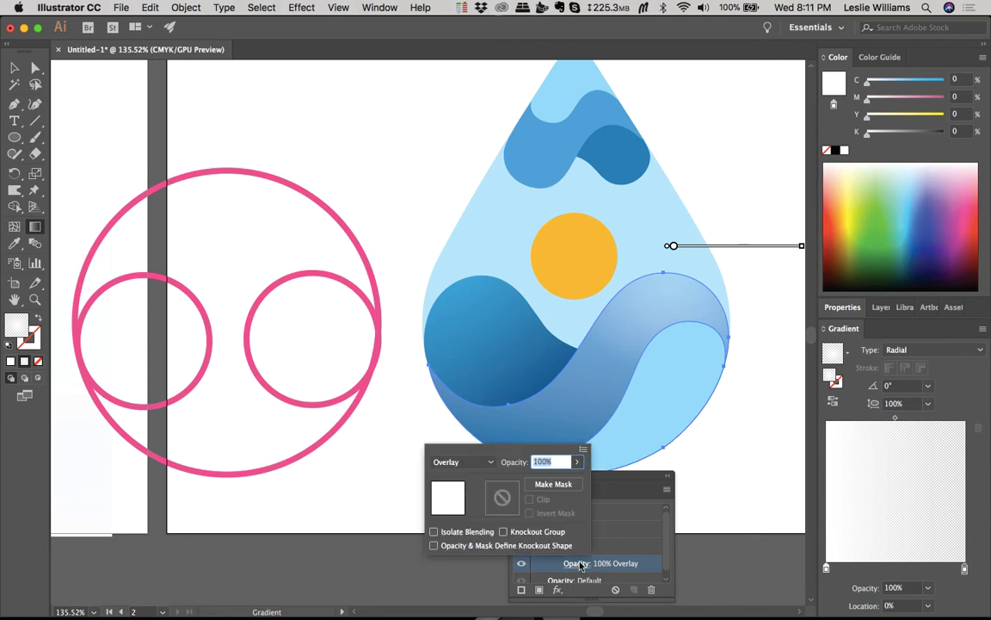
pyautogui.click(576, 461)
pyautogui.moveTo(573, 478); pyautogui.dragTo(543, 483)
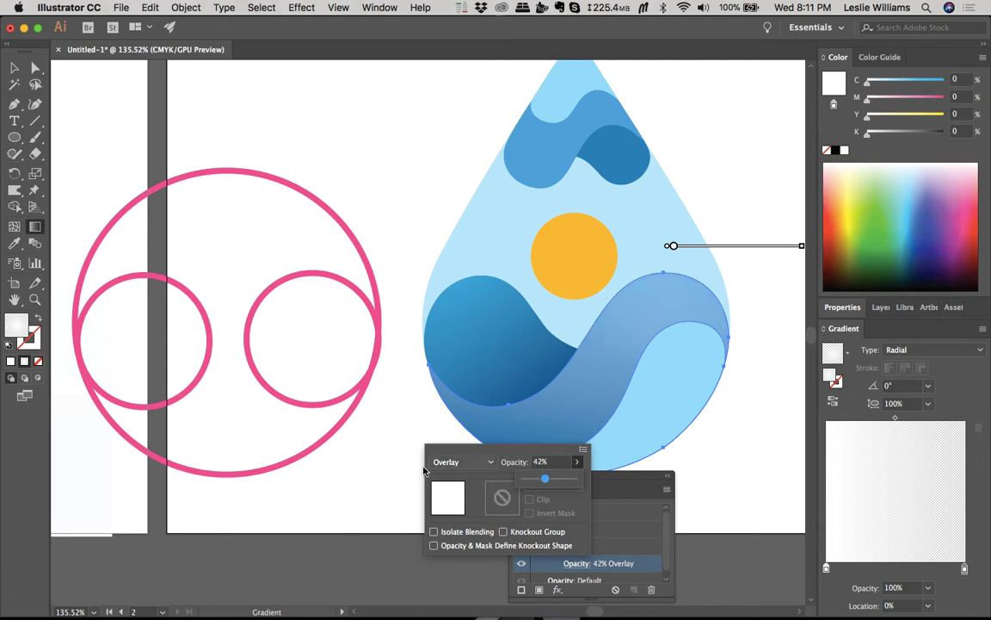
pyautogui.press('Return')
pyautogui.scroll(-1, 394, 469)
pyautogui.scroll(-2, 394, 469)
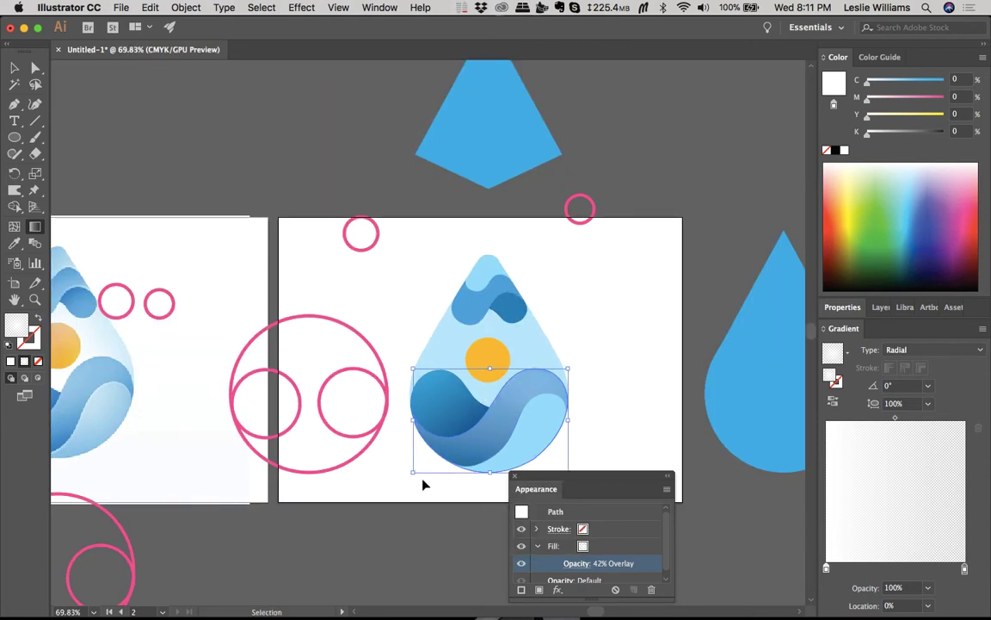
# Step: Reselect the lower wave, move its radial highlight down-left and widen it
pyautogui.press('v')
pyautogui.click(420, 502)
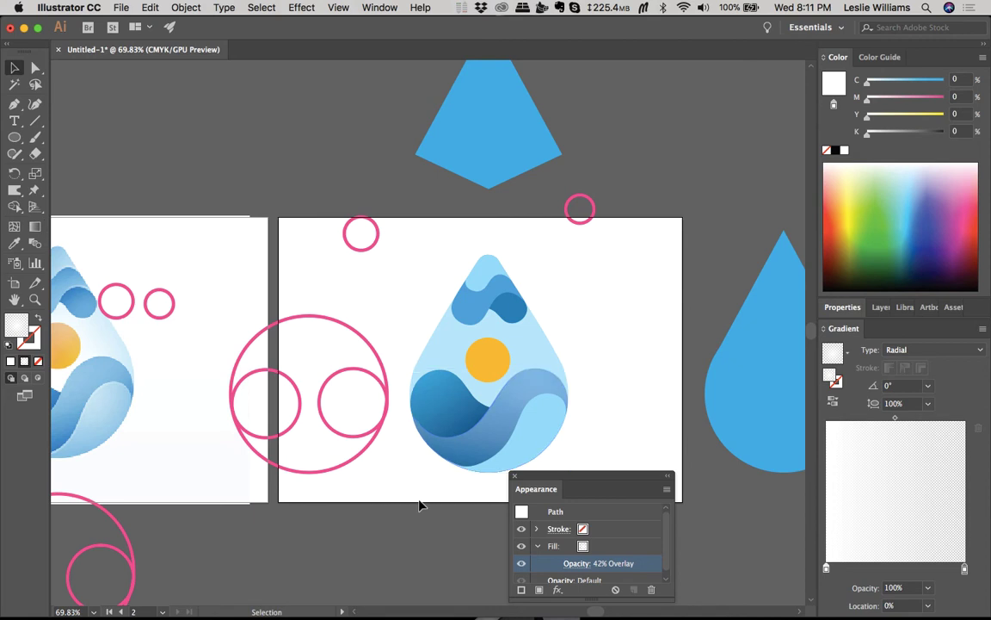
pyautogui.hscroll(-3, 420, 505)
pyautogui.hscroll(-3, 419, 505)
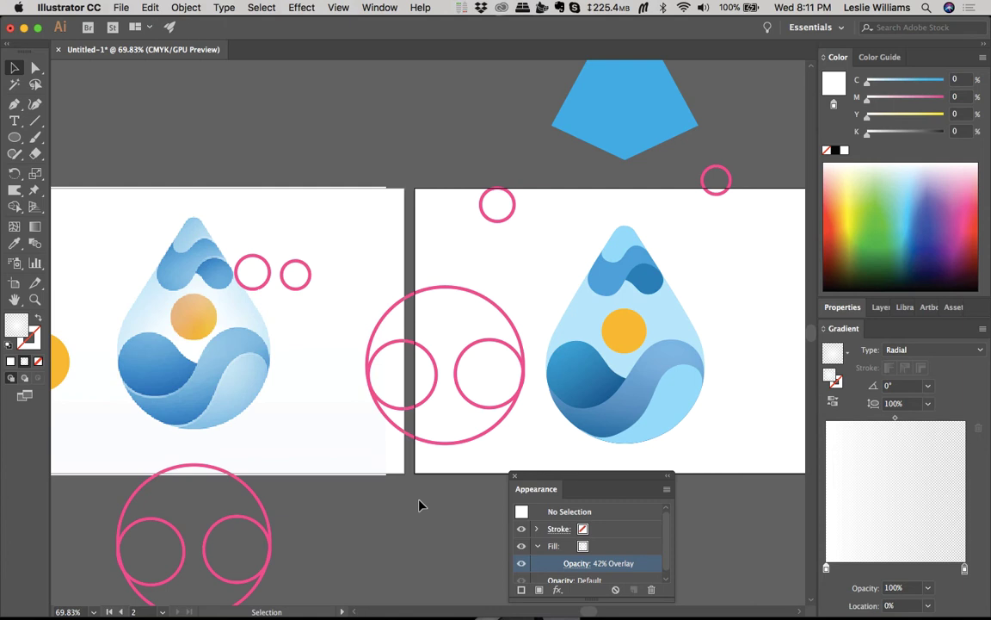
pyautogui.click(658, 361)
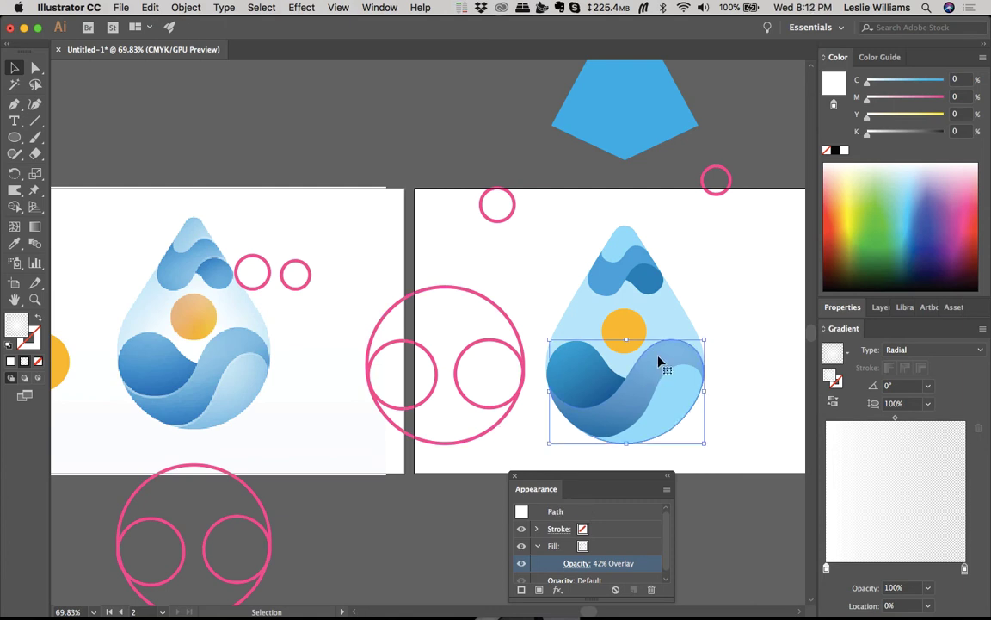
pyautogui.press('g')
pyautogui.moveTo(677, 327); pyautogui.dragTo(661, 358)
pyautogui.moveTo(725, 358); pyautogui.dragTo(757, 360)
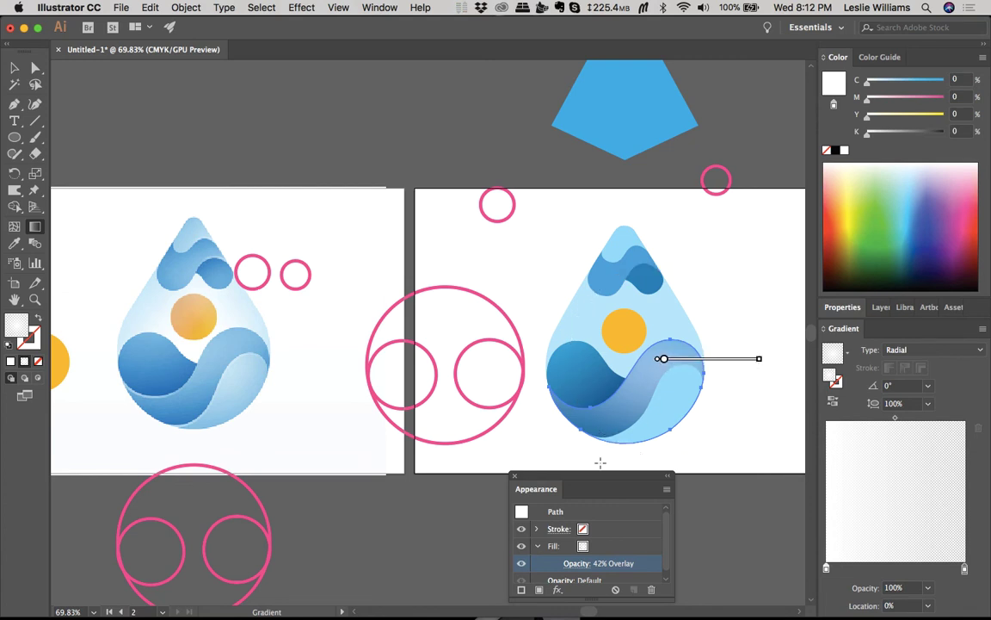
# Step: Compare Screen, Color Dodge, Multiply and Hard Light blending, settling on Overlay
pyautogui.click(575, 563)
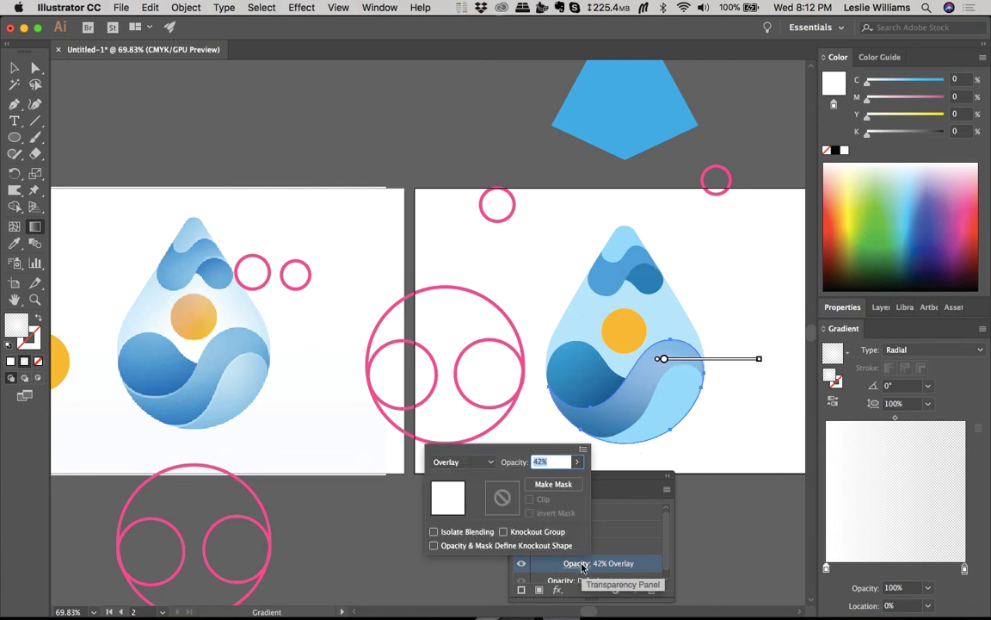
pyautogui.click(488, 462)
pyautogui.click(472, 286)
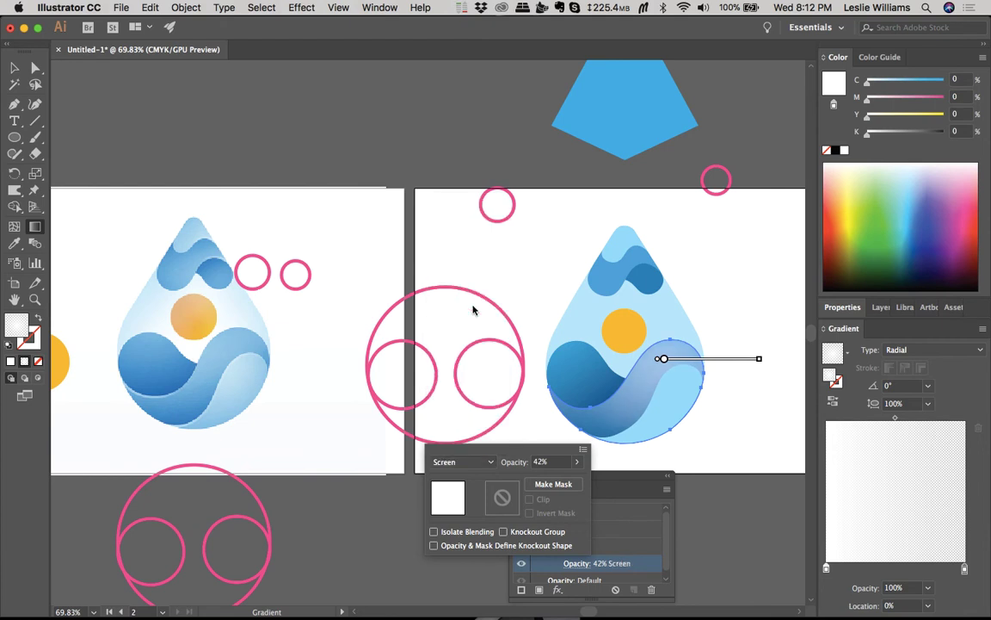
pyautogui.click(488, 462)
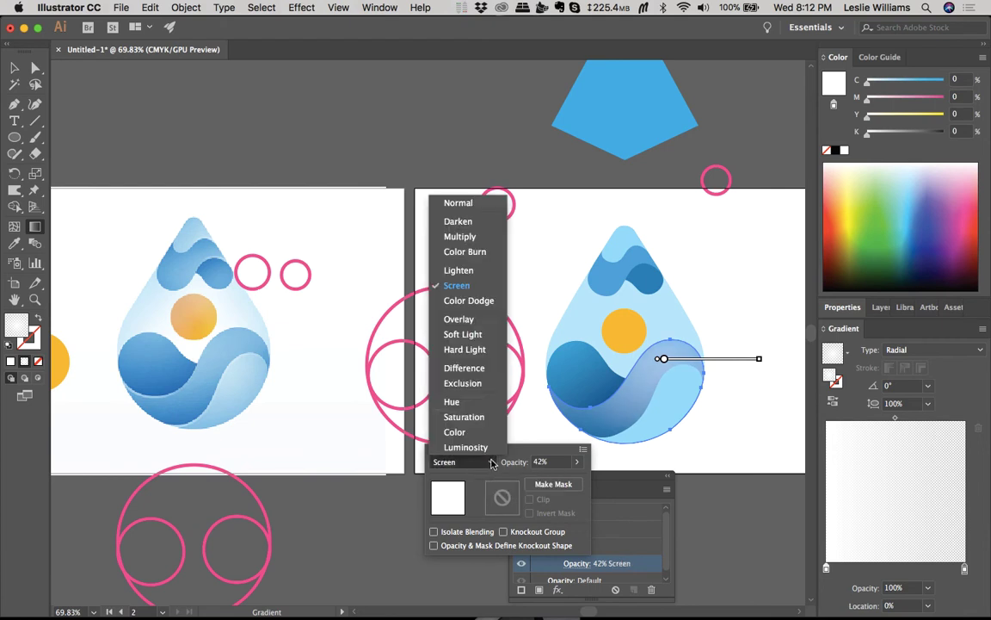
pyautogui.click(478, 321)
pyautogui.click(490, 463)
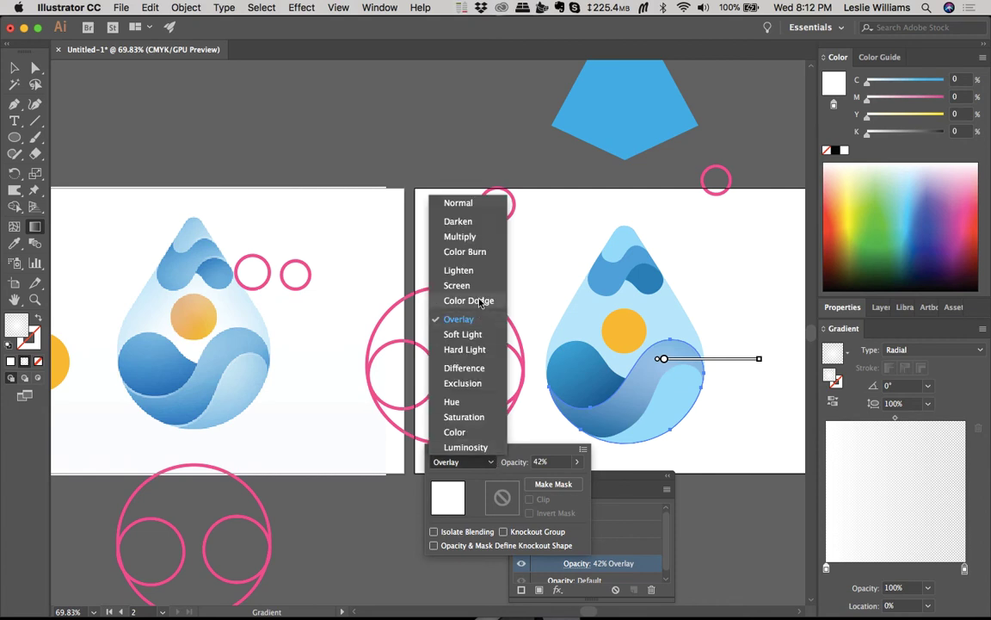
pyautogui.click(480, 300)
pyautogui.click(487, 462)
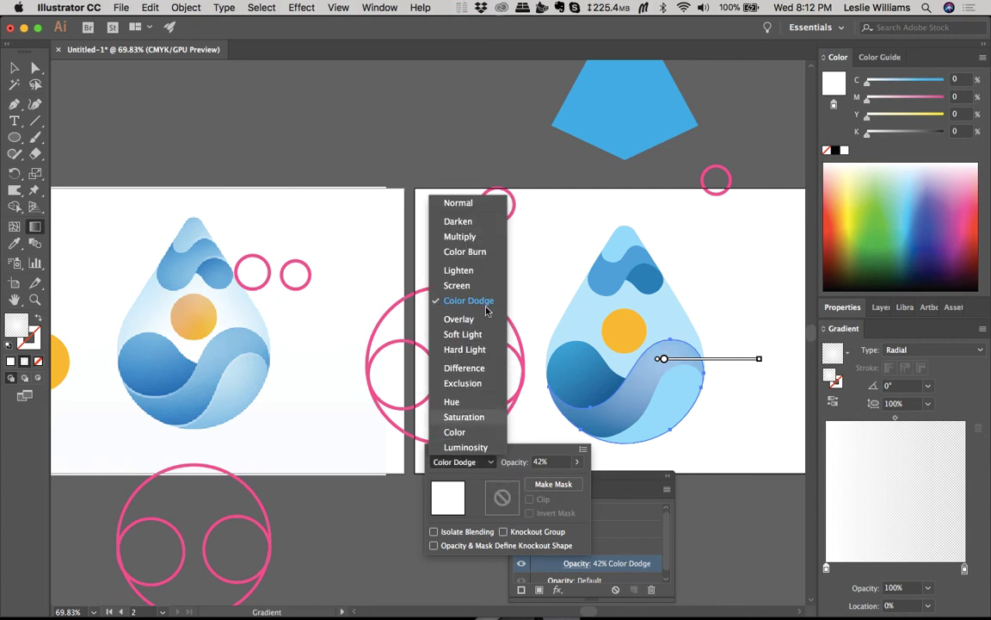
pyautogui.click(483, 238)
pyautogui.click(469, 462)
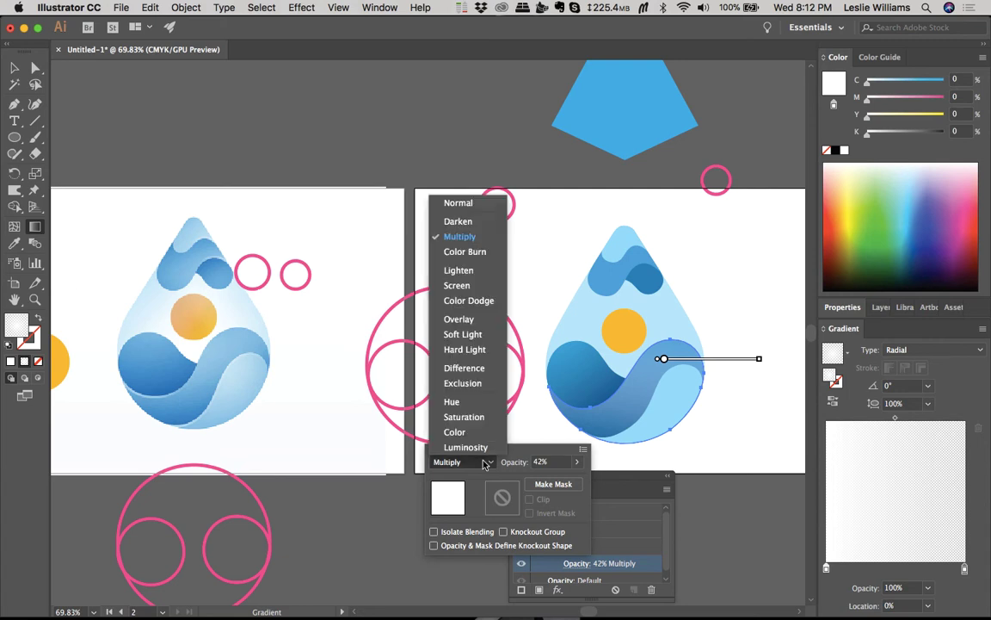
pyautogui.click(472, 349)
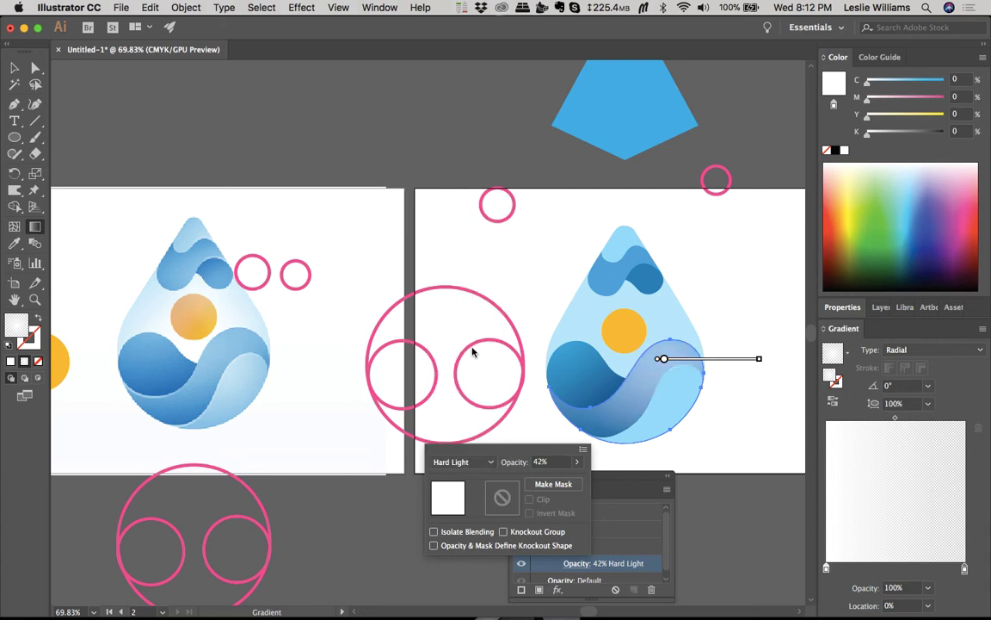
pyautogui.click(484, 461)
pyautogui.click(478, 322)
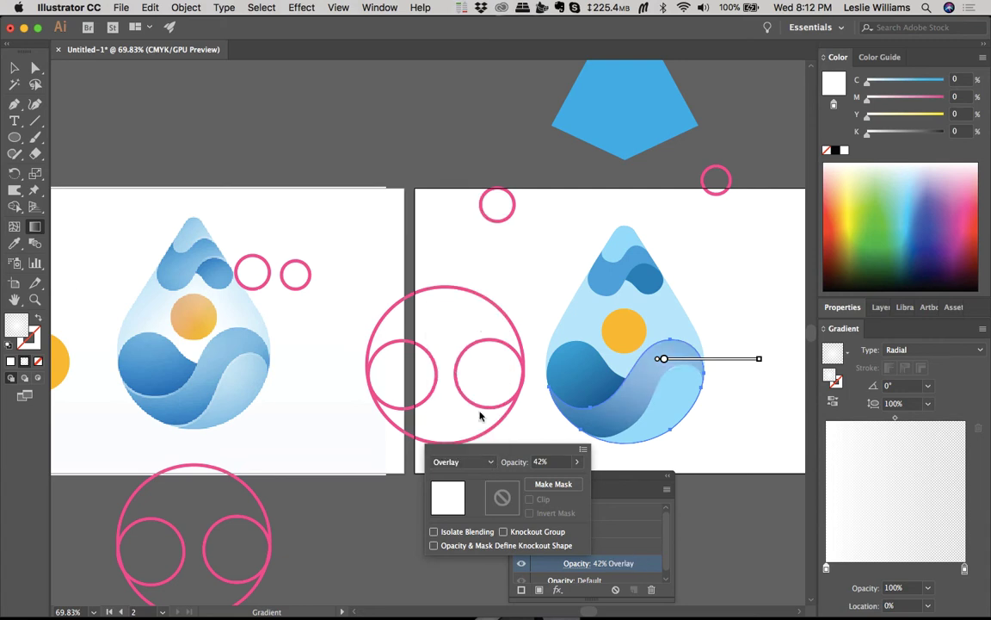
pyautogui.click(723, 418)
pyautogui.press('v')
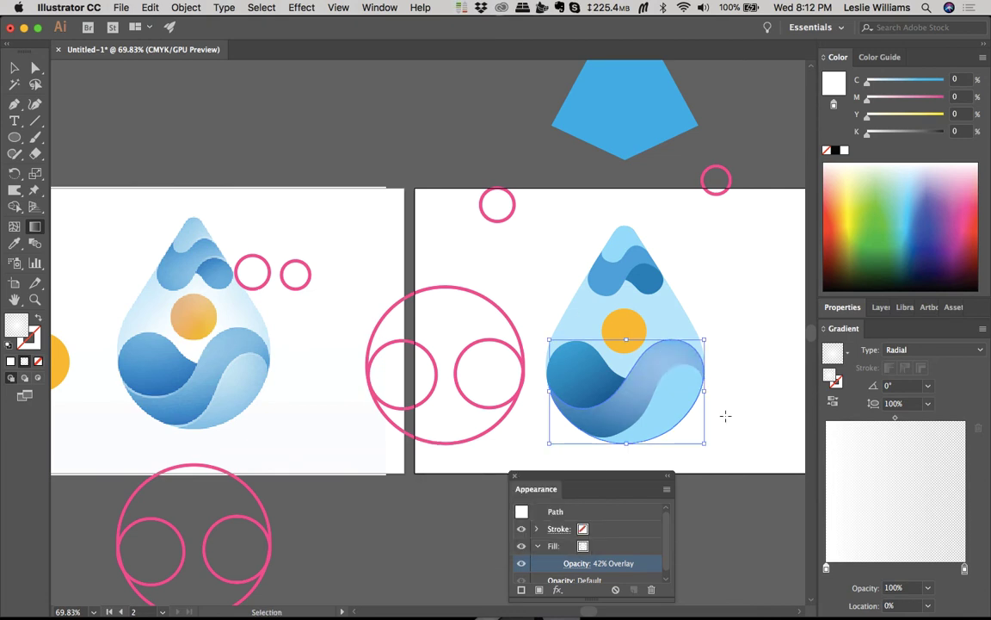
# Step: Nudge the white highlight wave and set the blue gradient wave beneath to Multiply
pyautogui.click(742, 406)
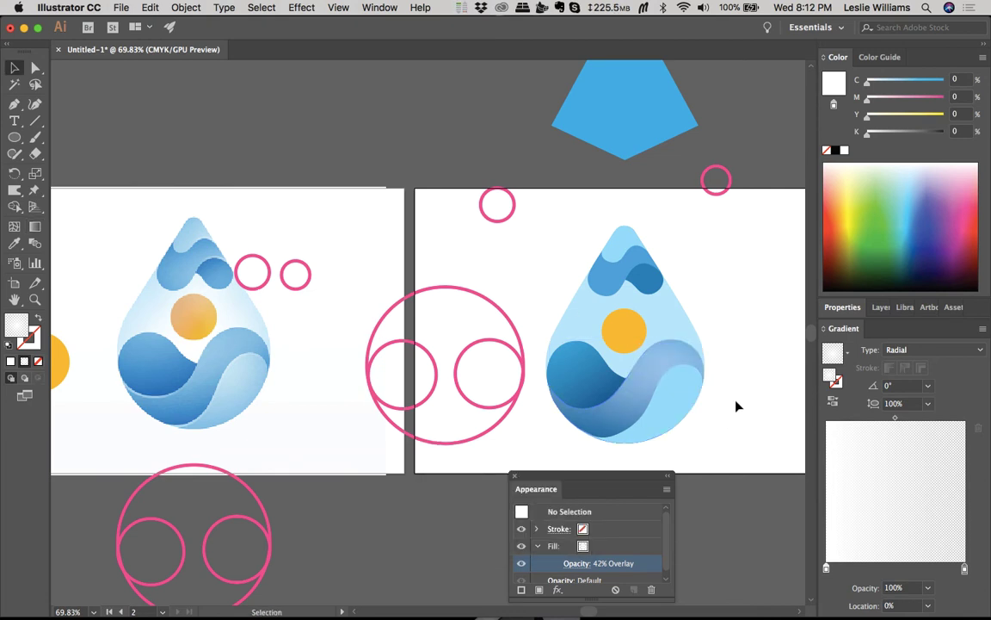
pyautogui.click(645, 386)
pyautogui.moveTo(644, 385)
pyautogui.mouseDown()
pyautogui.moveTo(653, 392)
pyautogui.moveTo(647, 380)
pyautogui.mouseUp()
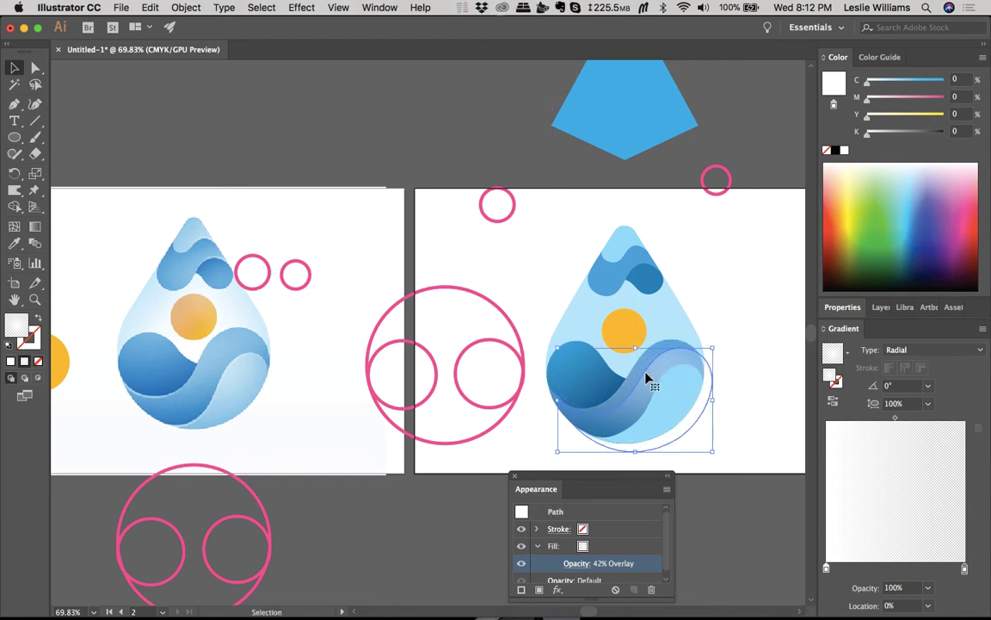
pyautogui.click(635, 380)
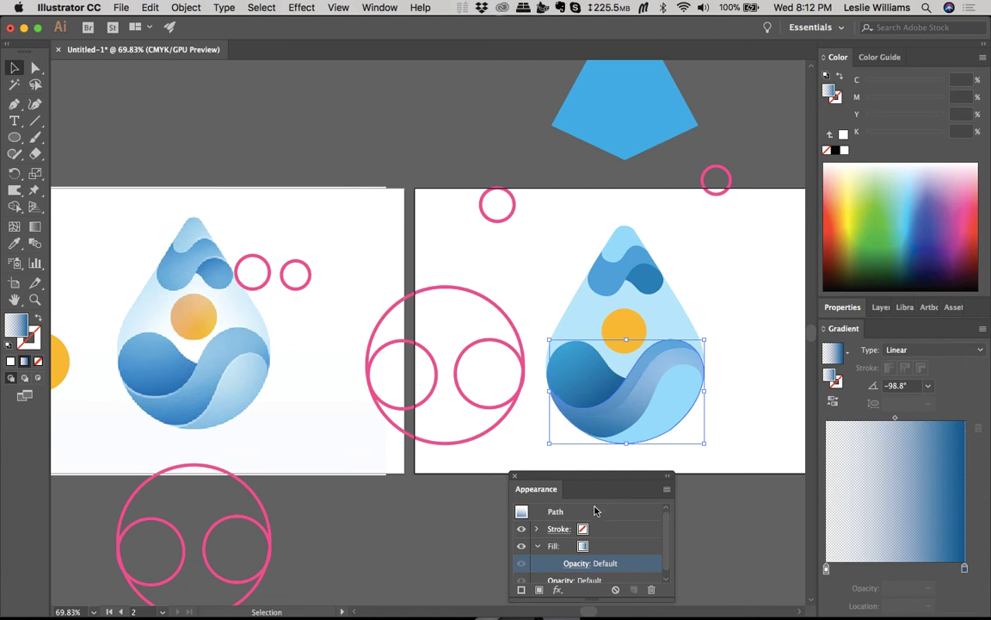
pyautogui.click(575, 563)
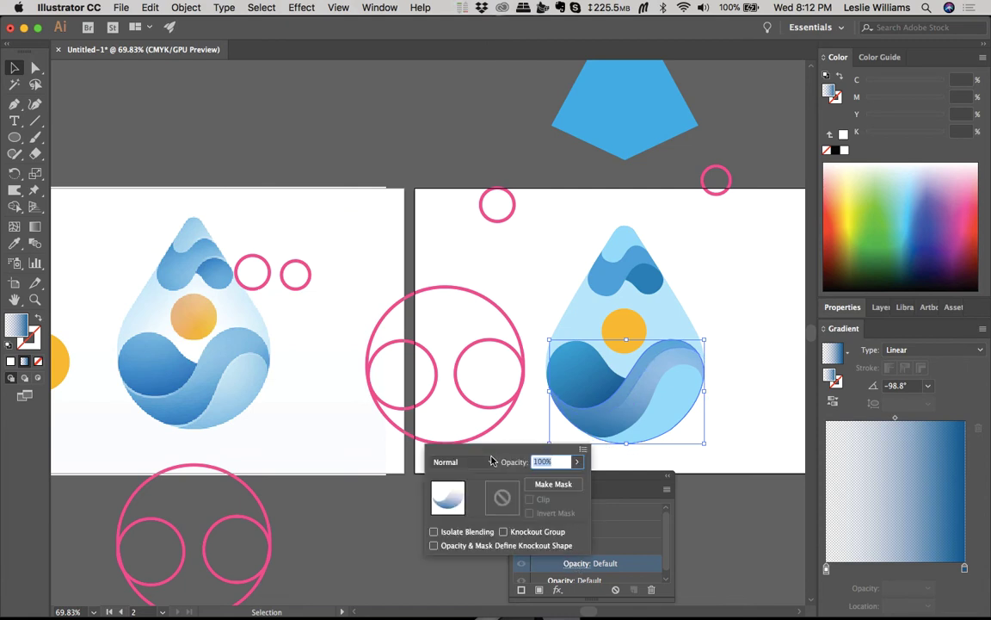
pyautogui.click(464, 461)
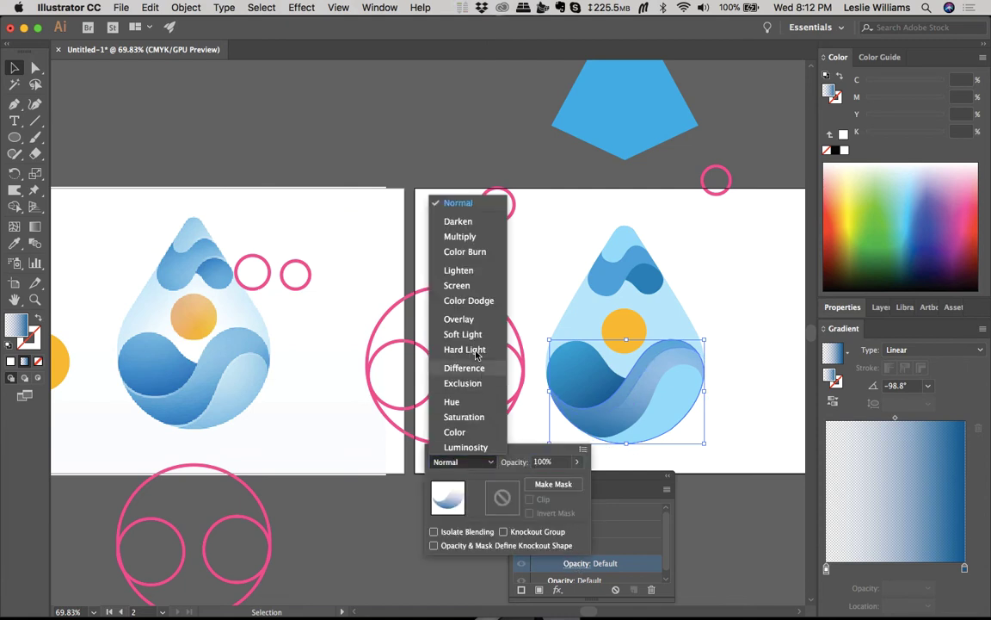
pyautogui.click(464, 234)
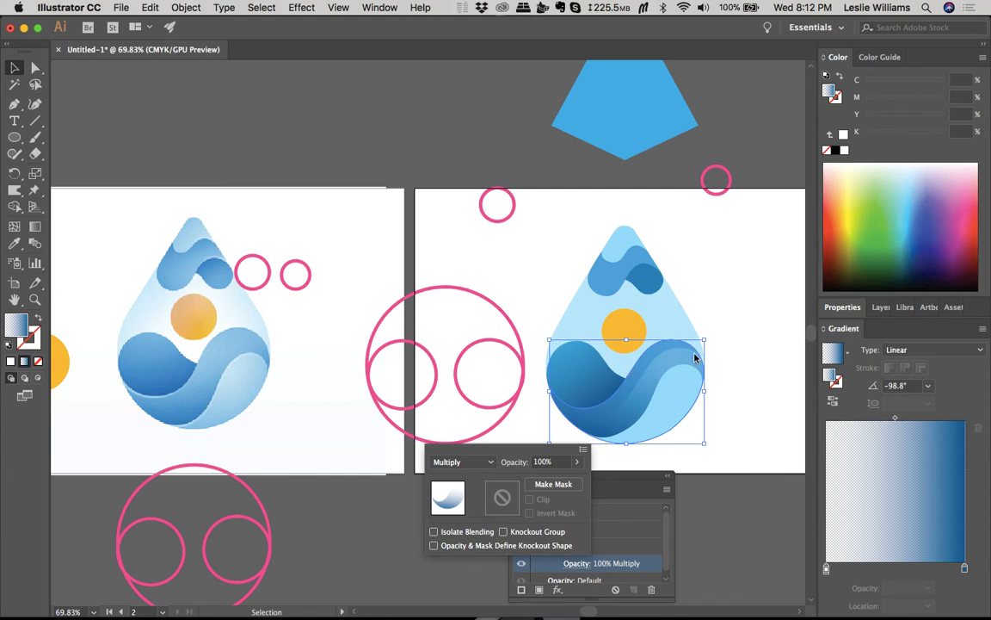
pyautogui.click(723, 359)
pyautogui.moveTo(688, 392); pyautogui.dragTo(666, 347)
pyautogui.scroll(4, 680, 361)
pyautogui.click(759, 293)
pyautogui.scroll(-3, 759, 293)
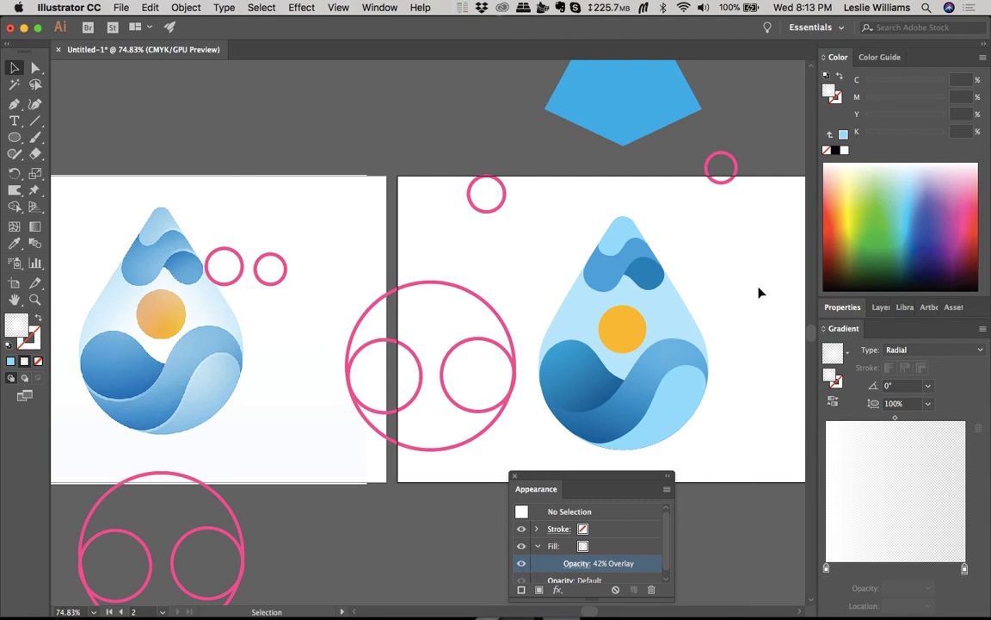
# Step: Select the white highlight wave and open Offset Path with Preview enabled
pyautogui.click(655, 371)
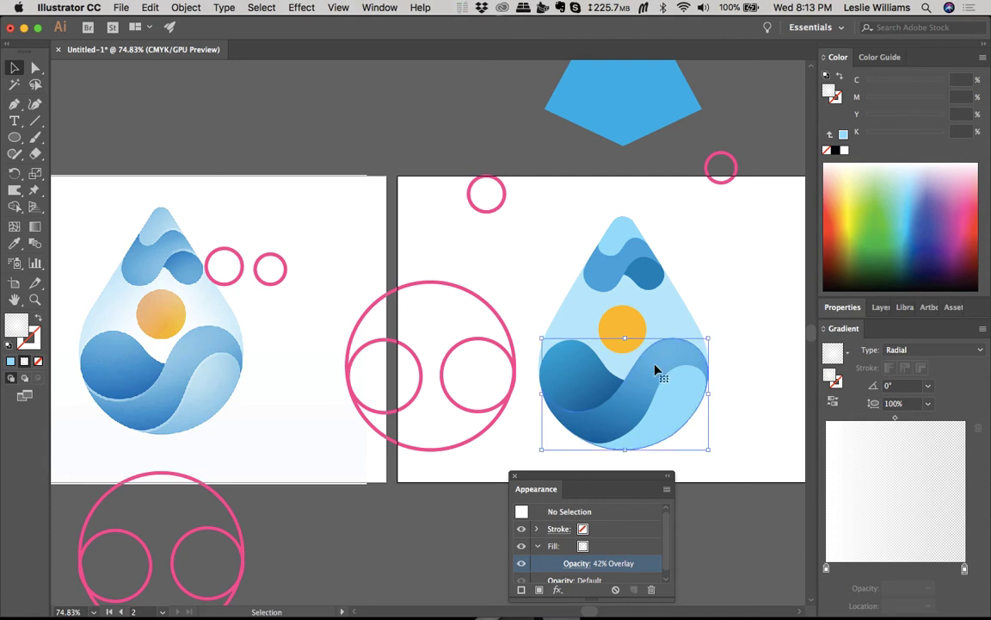
pyautogui.click(843, 306)
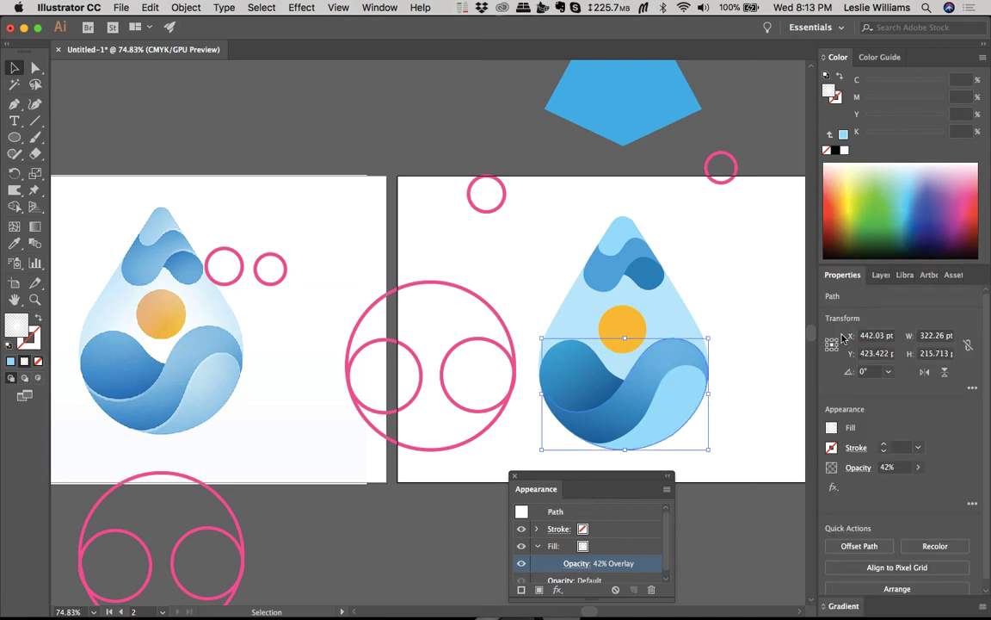
pyautogui.click(859, 546)
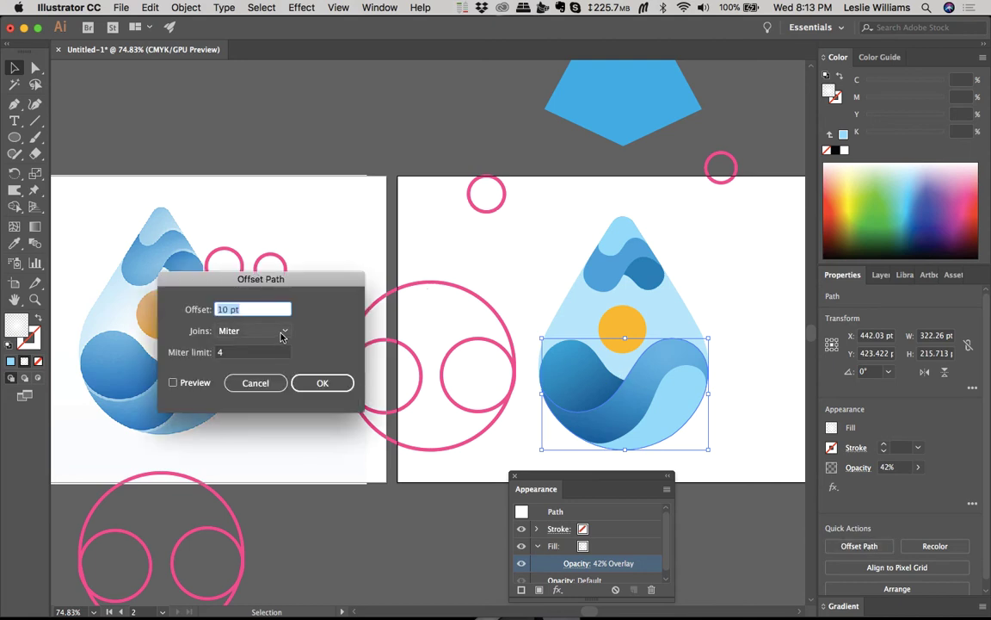
pyautogui.click(197, 383)
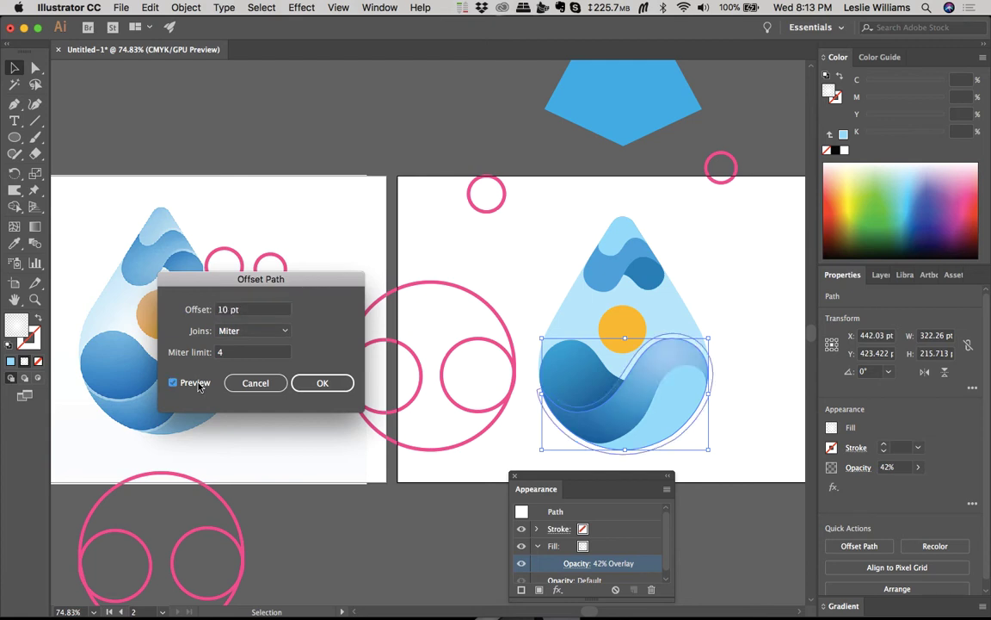
pyautogui.click(239, 353)
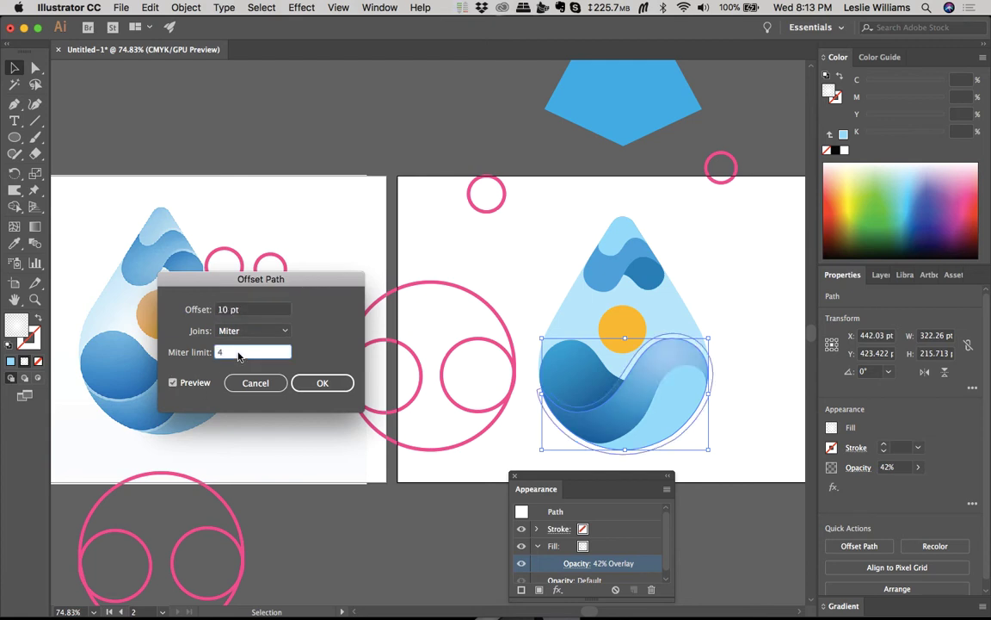
pyautogui.press('Down')
pyautogui.press('Down')
pyautogui.press('Up')
# Step: Set the offset to -5 pt with Bevel joins
pyautogui.click(249, 313)
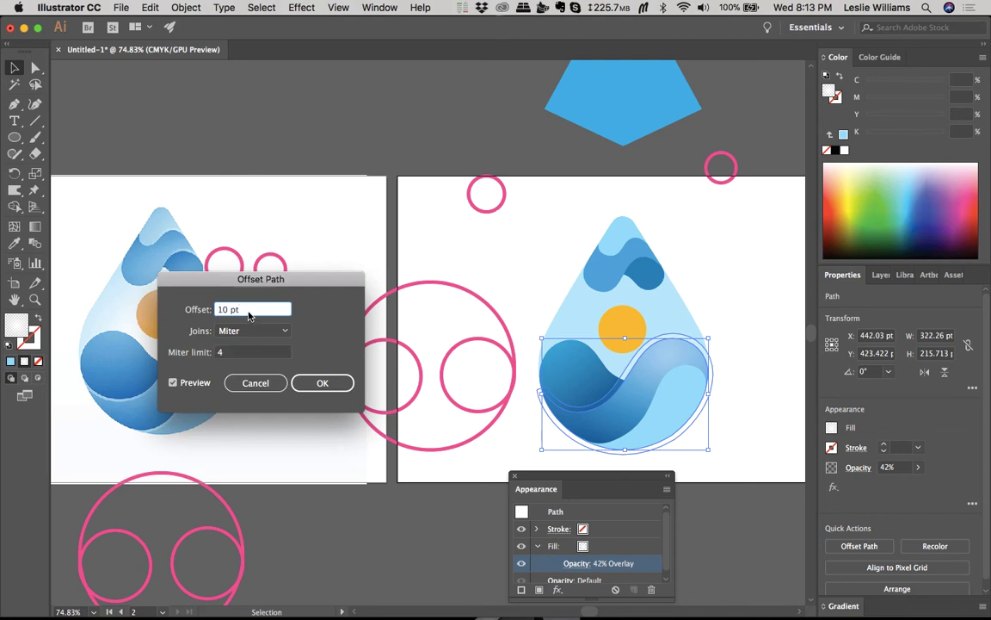
pyautogui.hotkey('shift', 'Down')
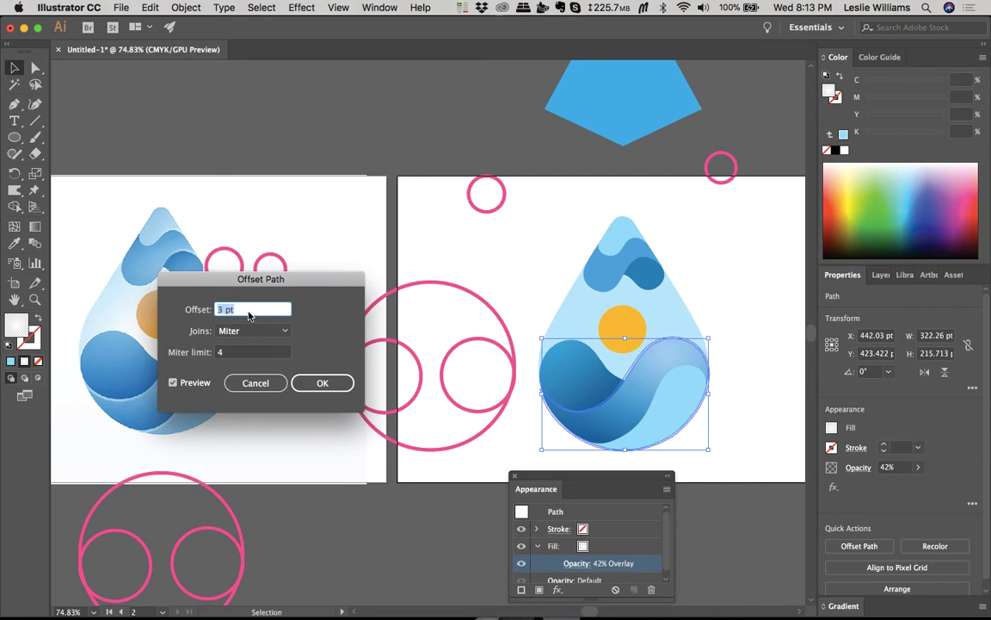
pyautogui.press('Down')
pyautogui.press('Down')
pyautogui.press('Down')
pyautogui.press('Down')
pyautogui.press('Down')
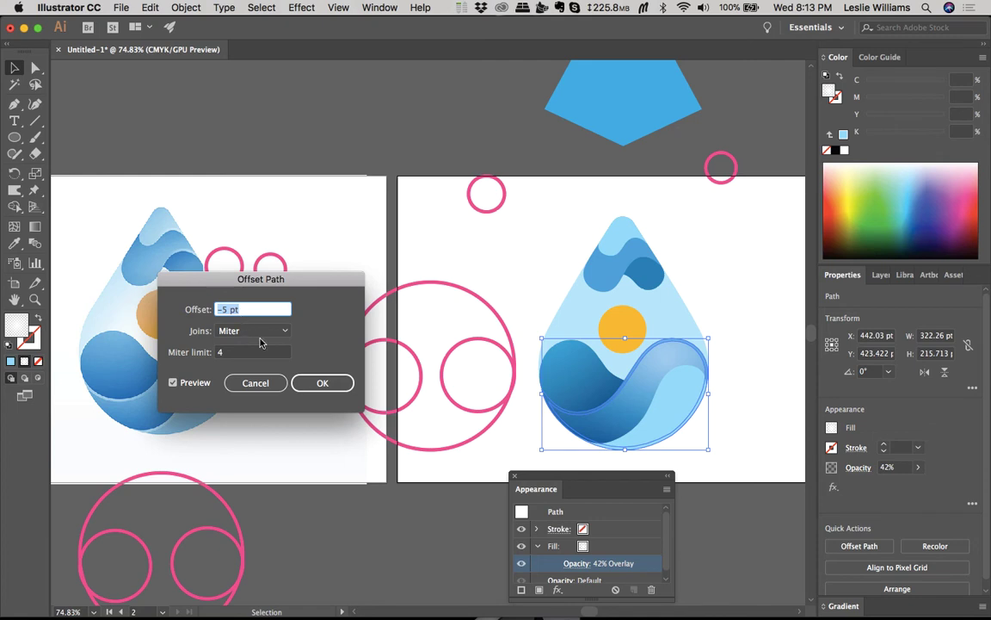
pyautogui.click(269, 330)
pyautogui.click(258, 360)
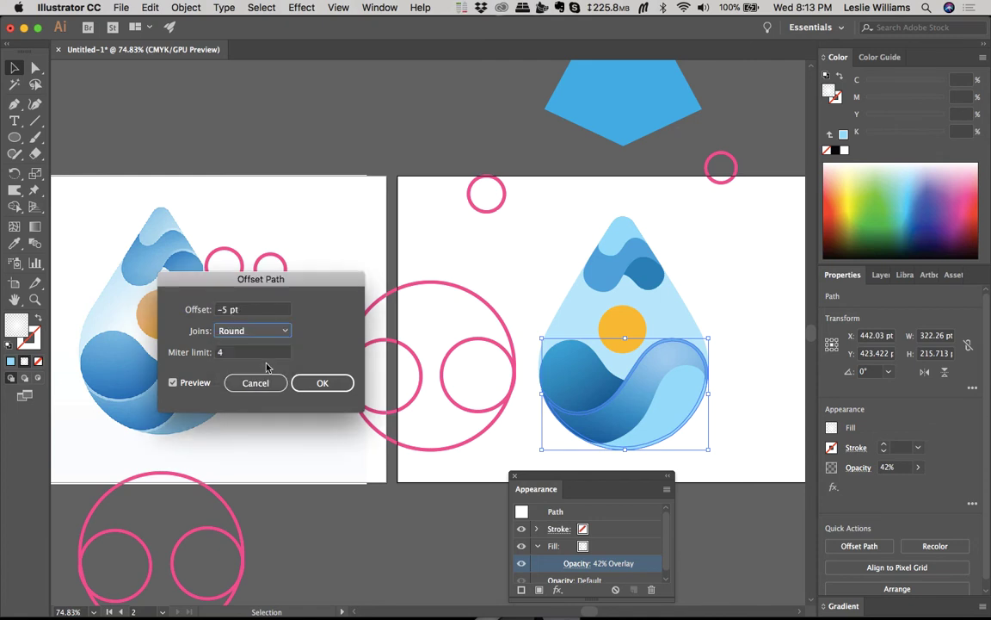
pyautogui.click(274, 334)
pyautogui.click(267, 375)
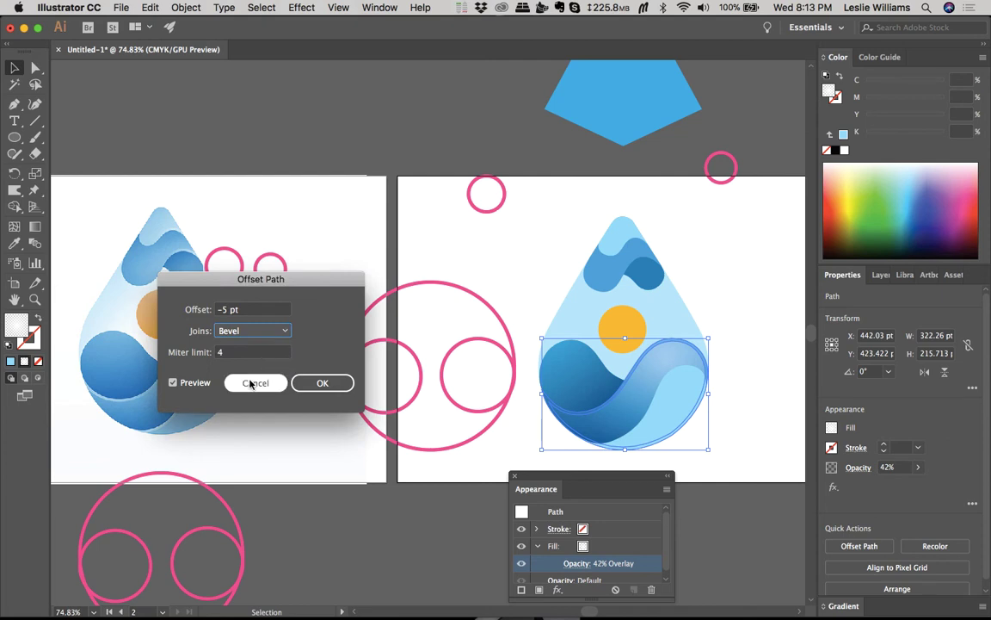
# Step: Cancel the offset and move the highlight wave down about 6 pt, comparing before and after
pyautogui.click(252, 384)
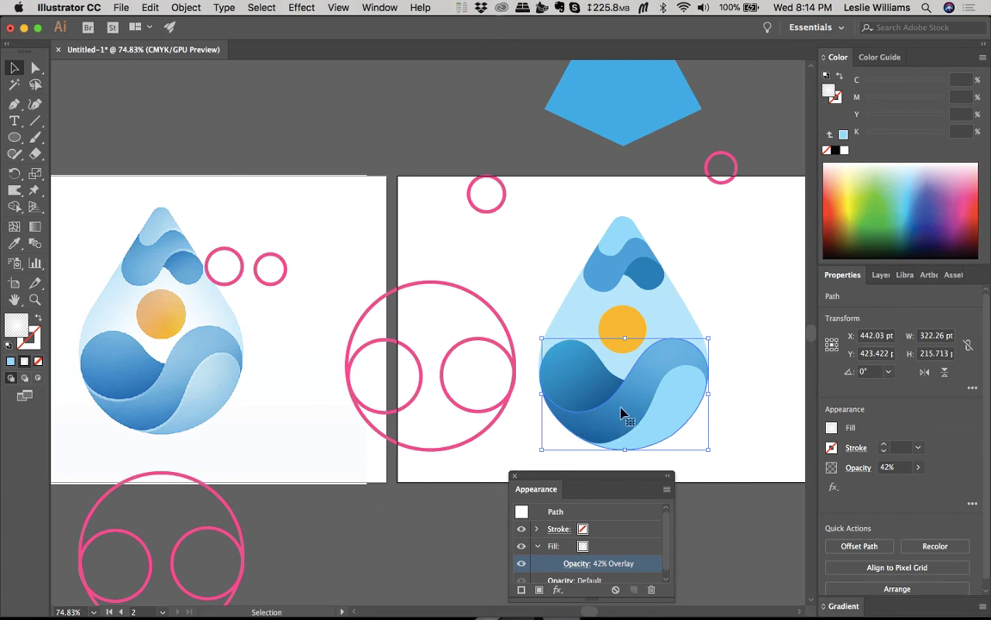
pyautogui.scroll(5, 622, 413)
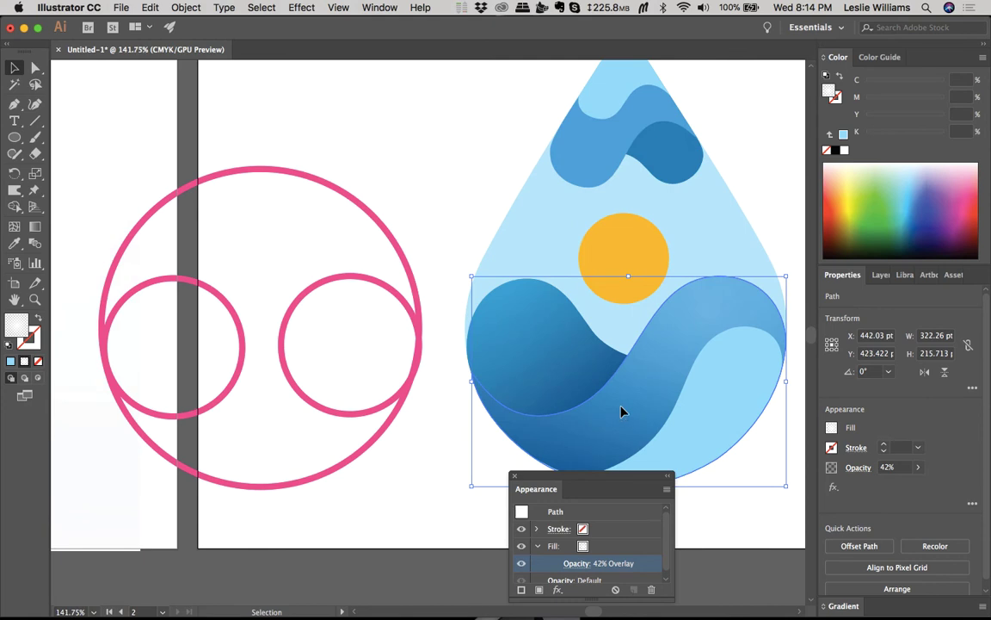
pyautogui.moveTo(621, 413); pyautogui.dragTo(623, 418)
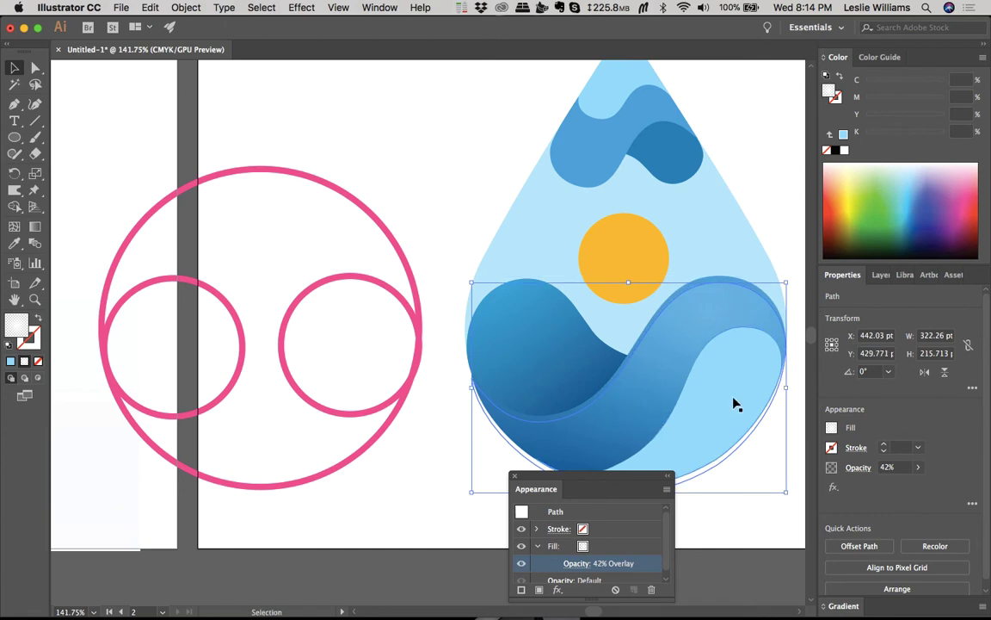
pyautogui.click(771, 204)
pyautogui.press('super+z')
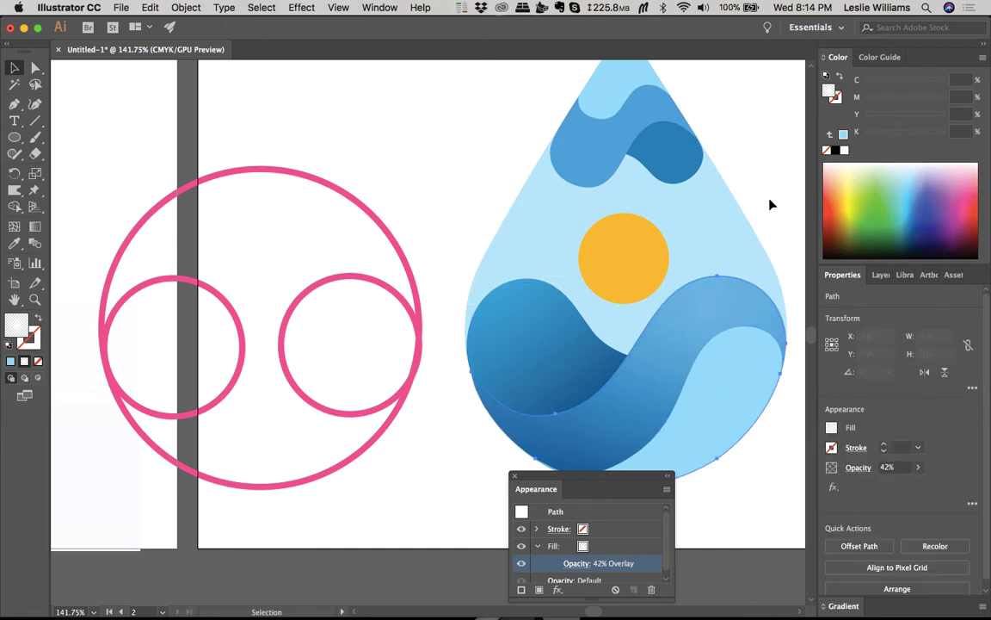
pyautogui.press('super+z')
pyautogui.press('super+shift+z')
pyautogui.press('super+shift+z')
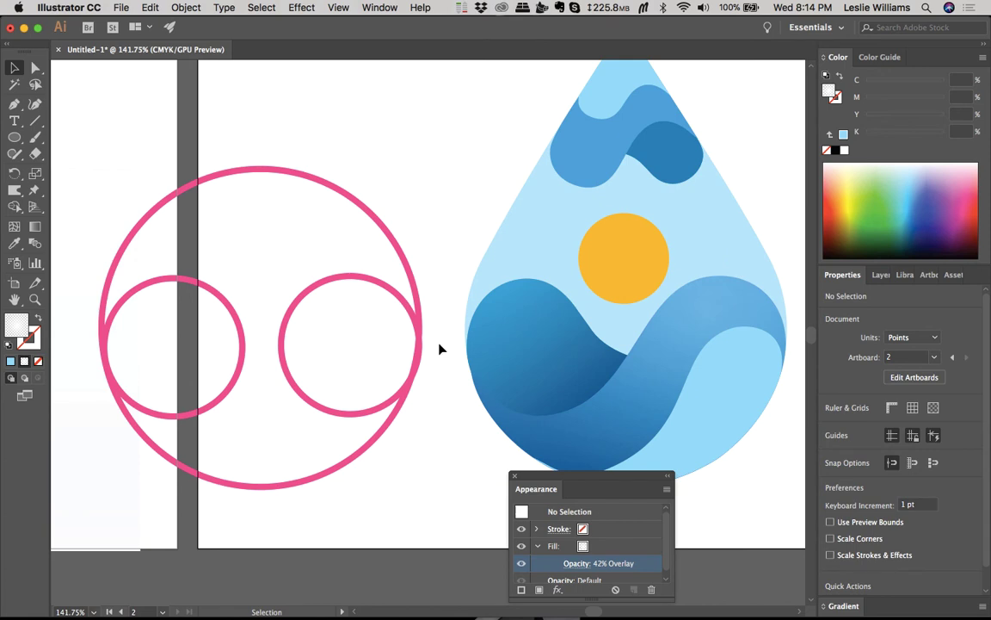
pyautogui.scroll(-5, 438, 348)
pyautogui.hscroll(-5, 123, 308)
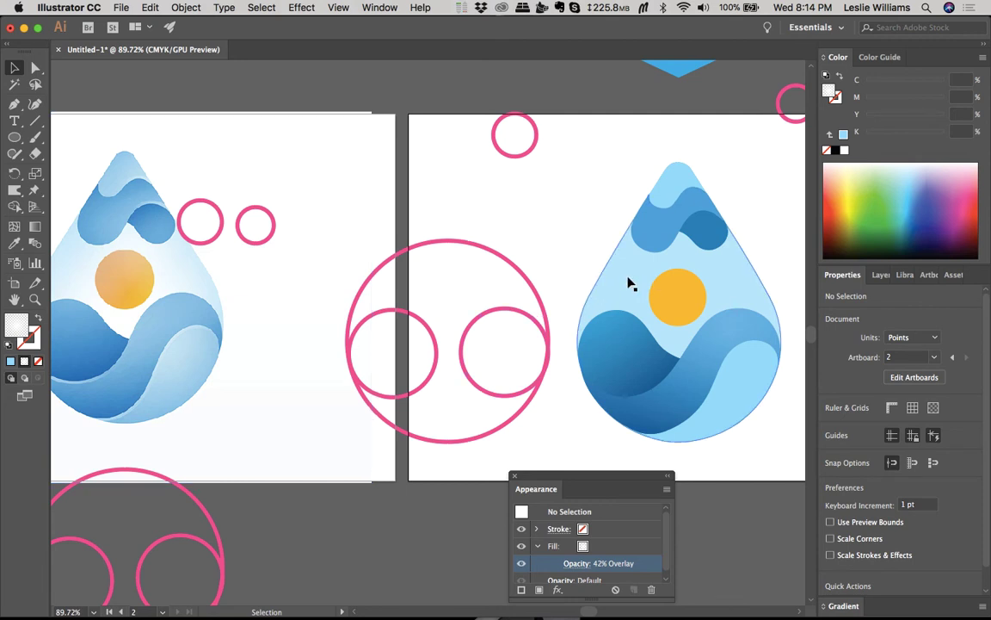
# Step: Copy the bottom wave's blue gradient onto the top wave, running vertically from the drop tip
pyautogui.scroll(1, 631, 284)
pyautogui.scroll(2, 631, 284)
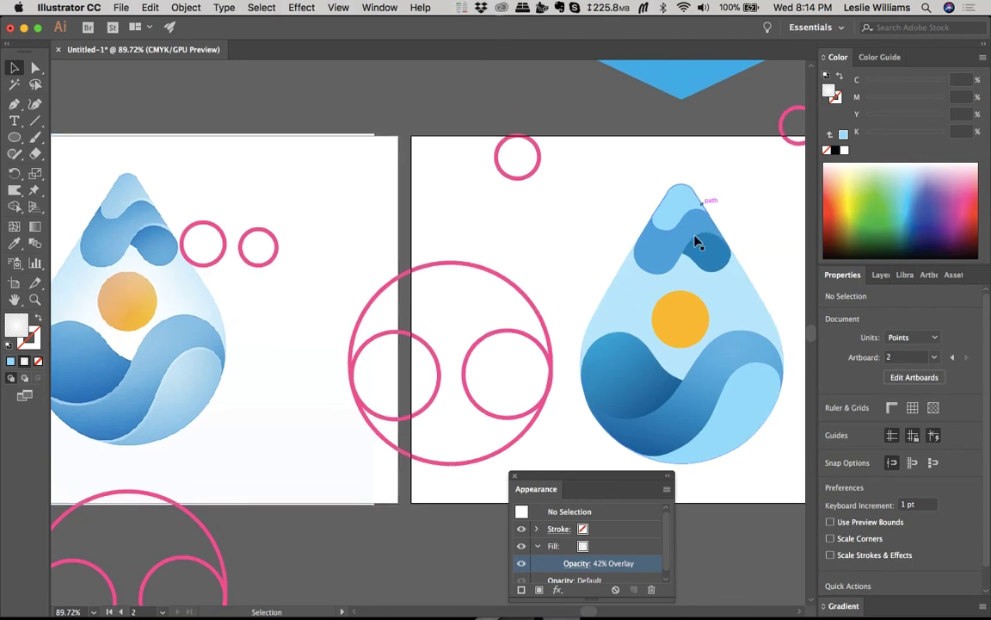
pyautogui.click(663, 255)
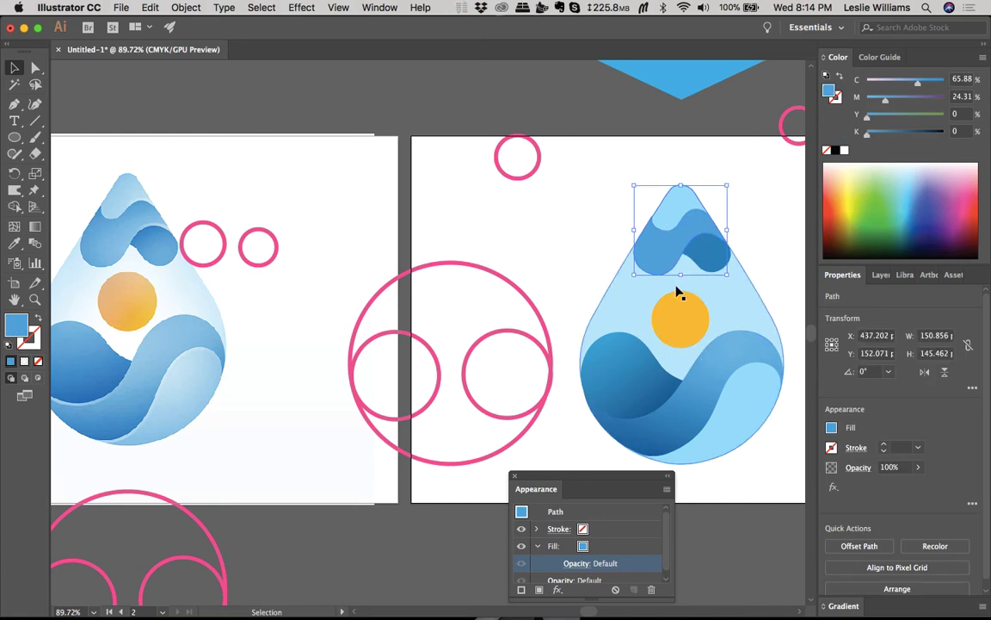
pyautogui.press('i')
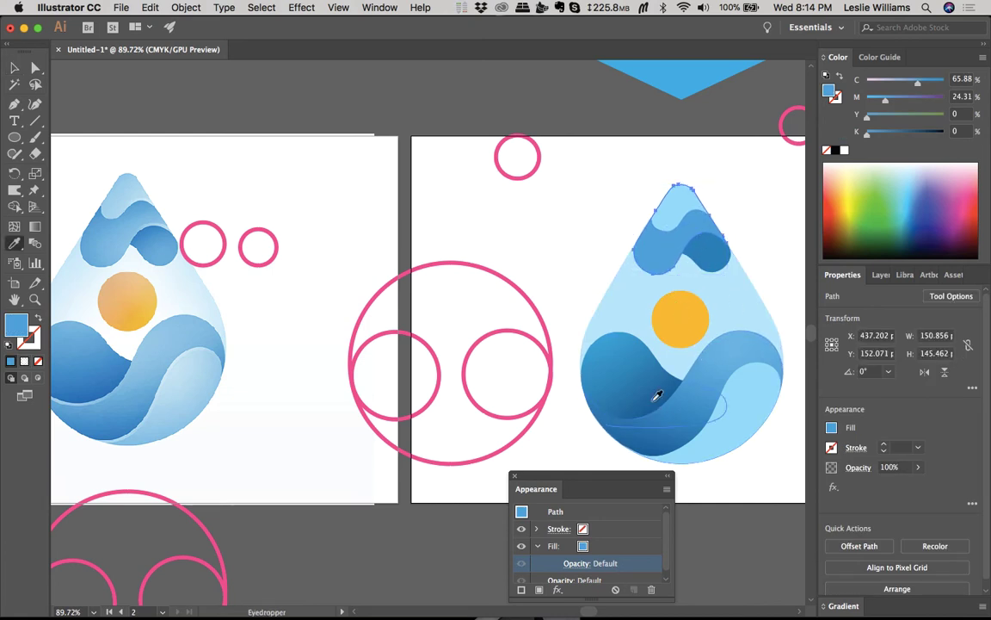
pyautogui.click(656, 395)
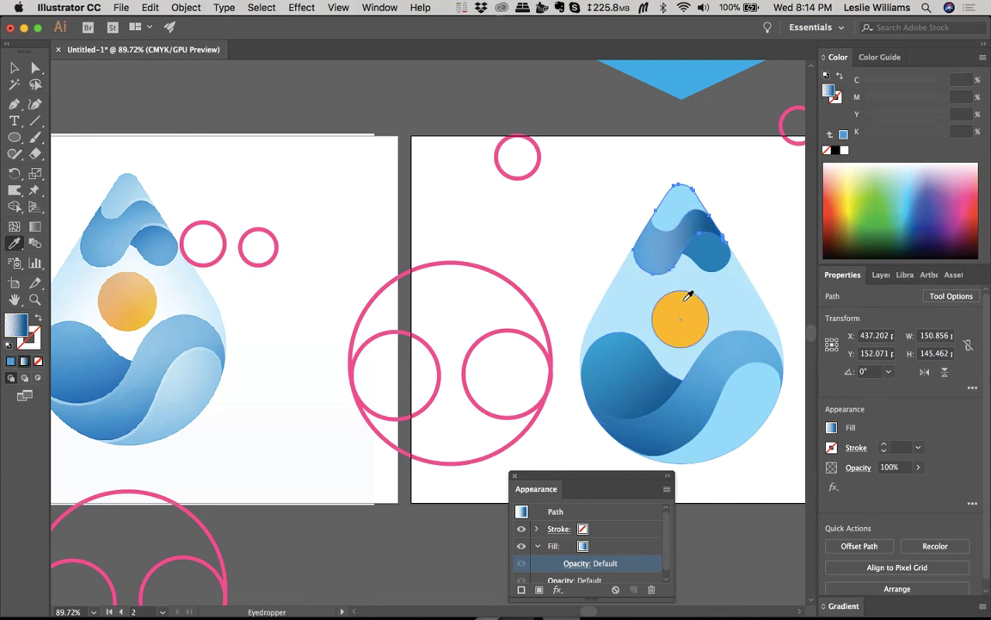
pyautogui.press('g')
pyautogui.moveTo(680, 164)
pyautogui.mouseDown()
pyautogui.moveTo(680, 250)
pyautogui.moveTo(684, 168)
pyautogui.mouseUp()
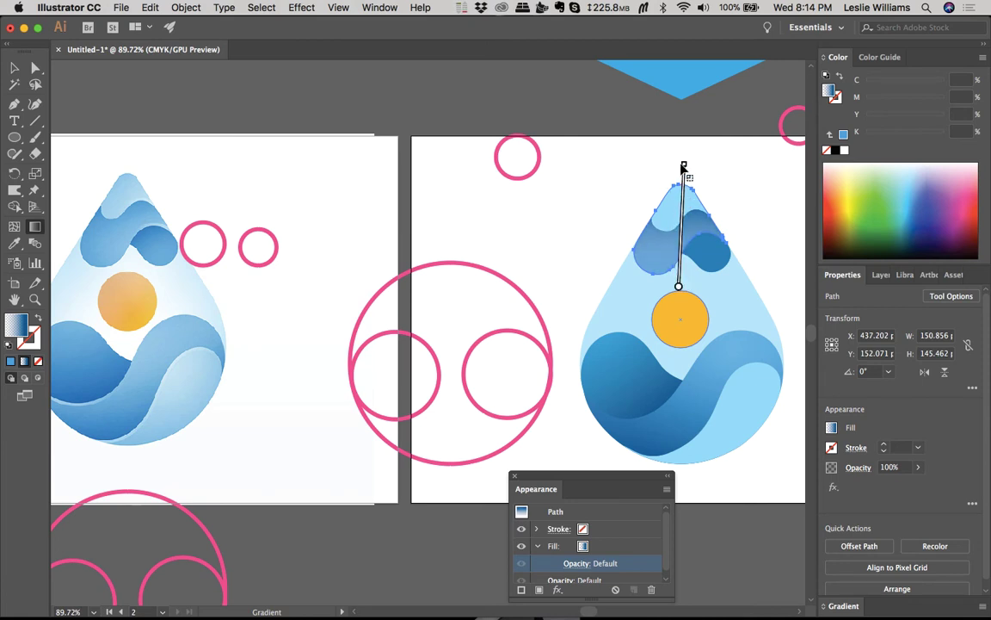
# Step: Recolour the lower gradient stop to white with a 30% cyan tint
pyautogui.doubleClick(682, 287)
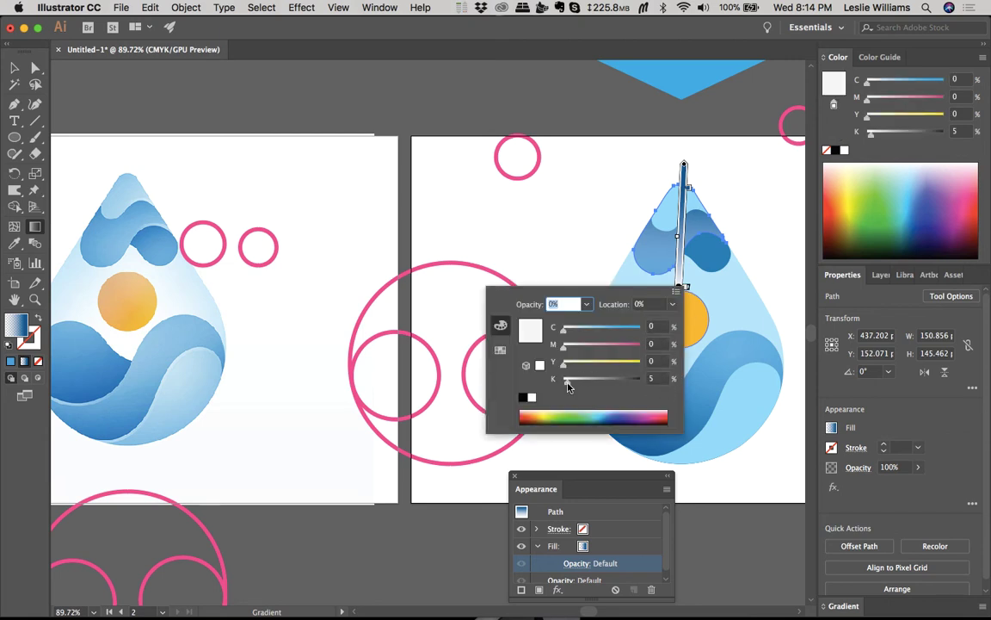
pyautogui.moveTo(567, 384); pyautogui.dragTo(554, 384)
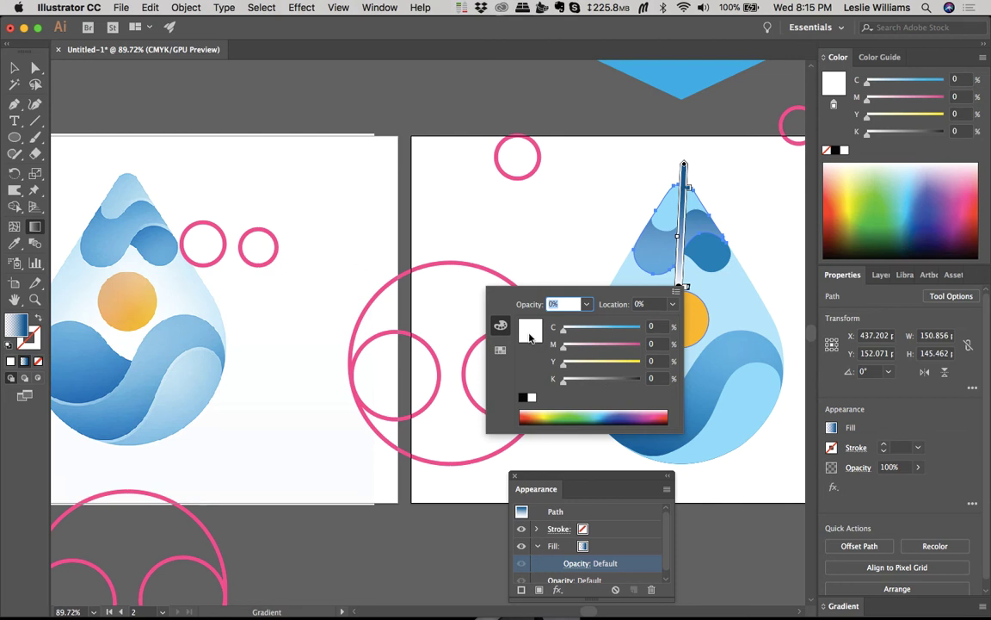
pyautogui.click(500, 349)
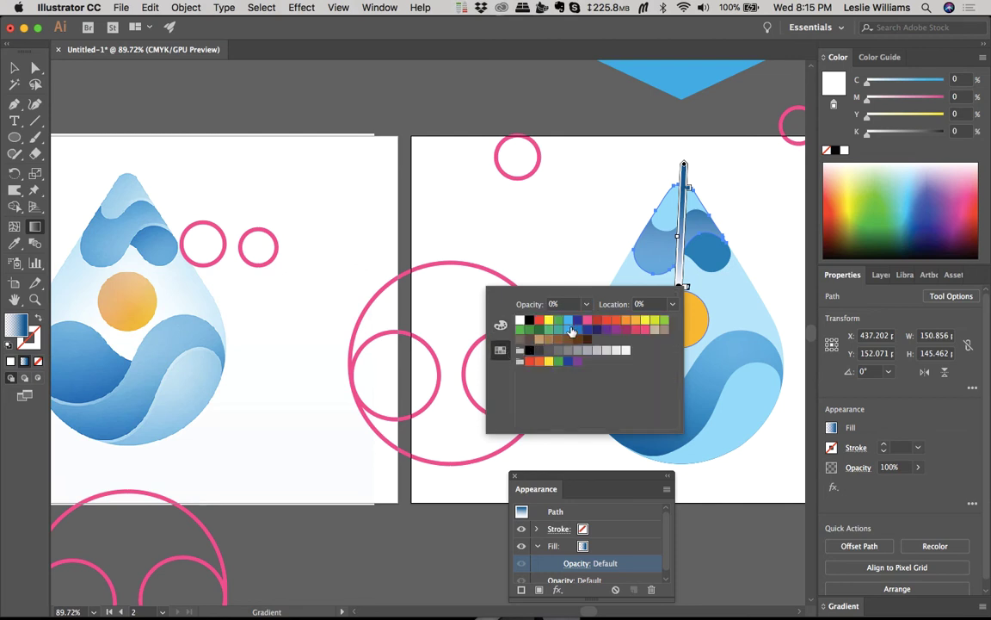
pyautogui.click(869, 84)
pyautogui.moveTo(870, 84); pyautogui.dragTo(887, 86)
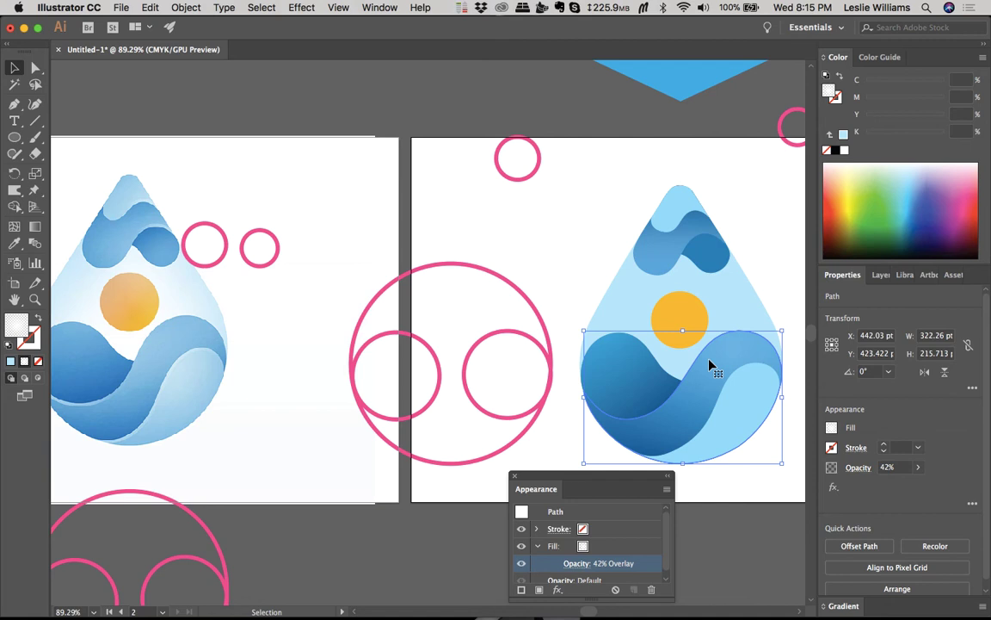
# Step: Move the overlay and gradient waves down below the drop and select the gradient wave
pyautogui.scroll(-4, 710, 365)
pyautogui.hscroll(5, 710, 365)
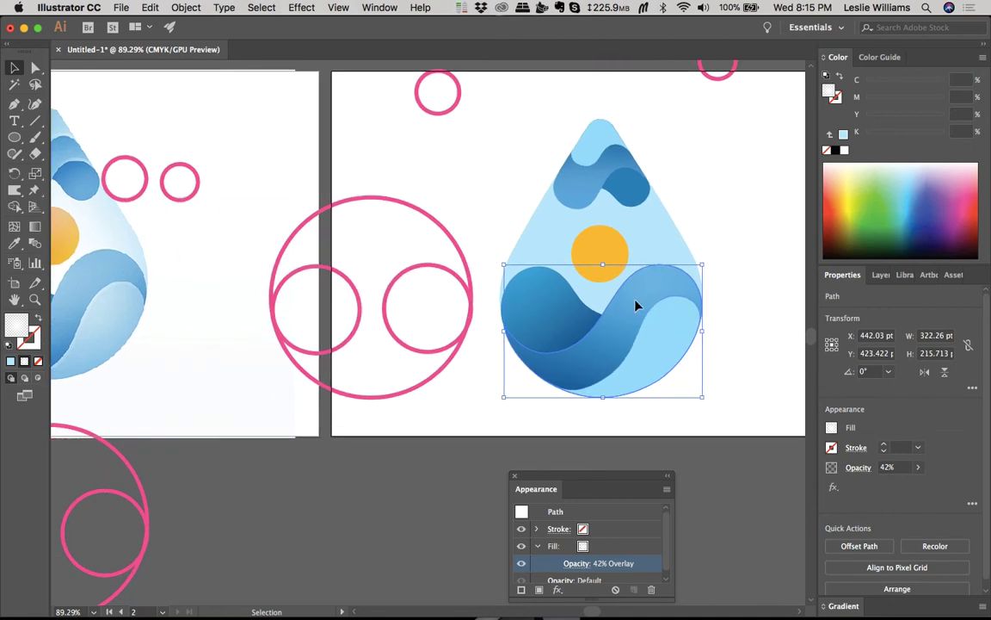
pyautogui.moveTo(637, 305); pyautogui.dragTo(642, 366)
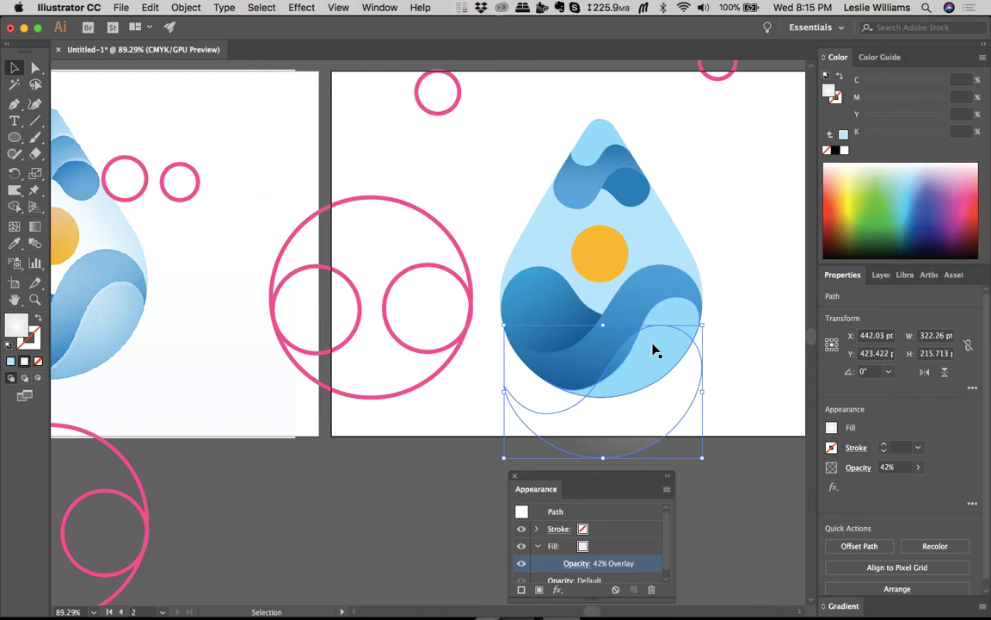
pyautogui.click(651, 288)
pyautogui.moveTo(650, 298); pyautogui.dragTo(655, 348)
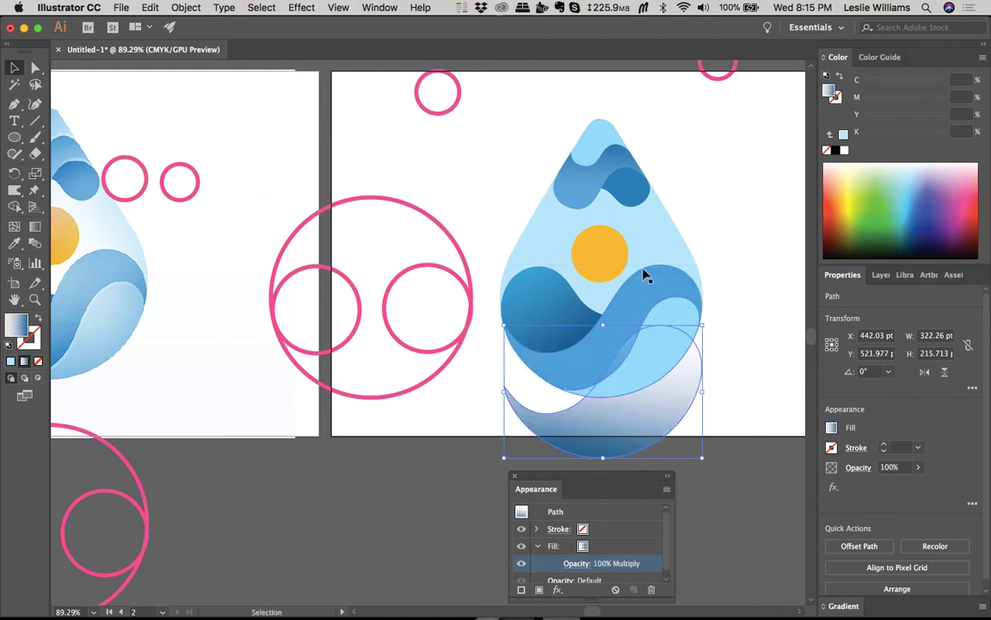
pyautogui.click(646, 291)
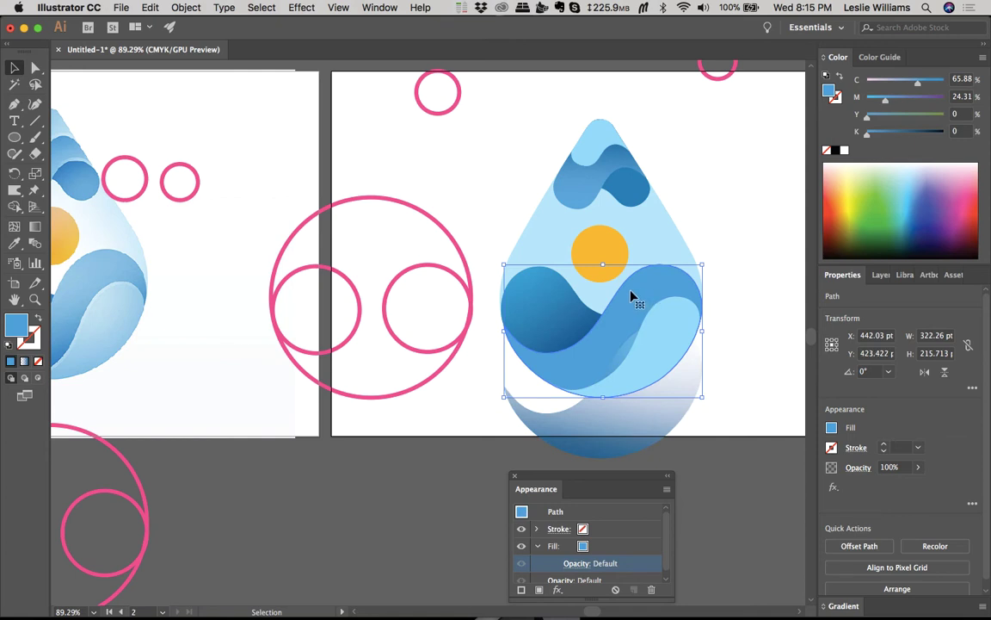
pyautogui.click(654, 422)
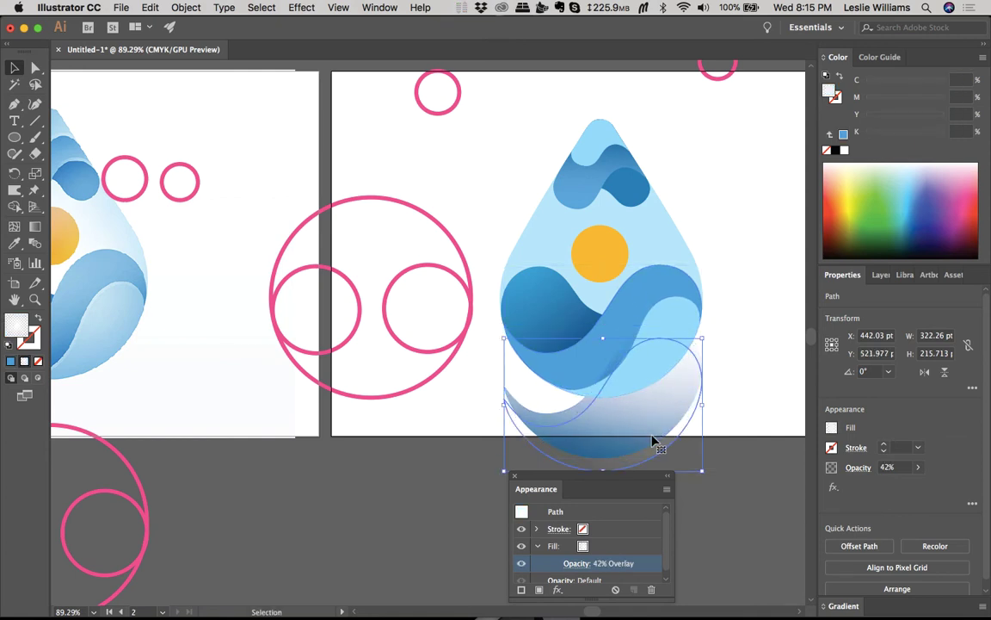
pyautogui.click(566, 420)
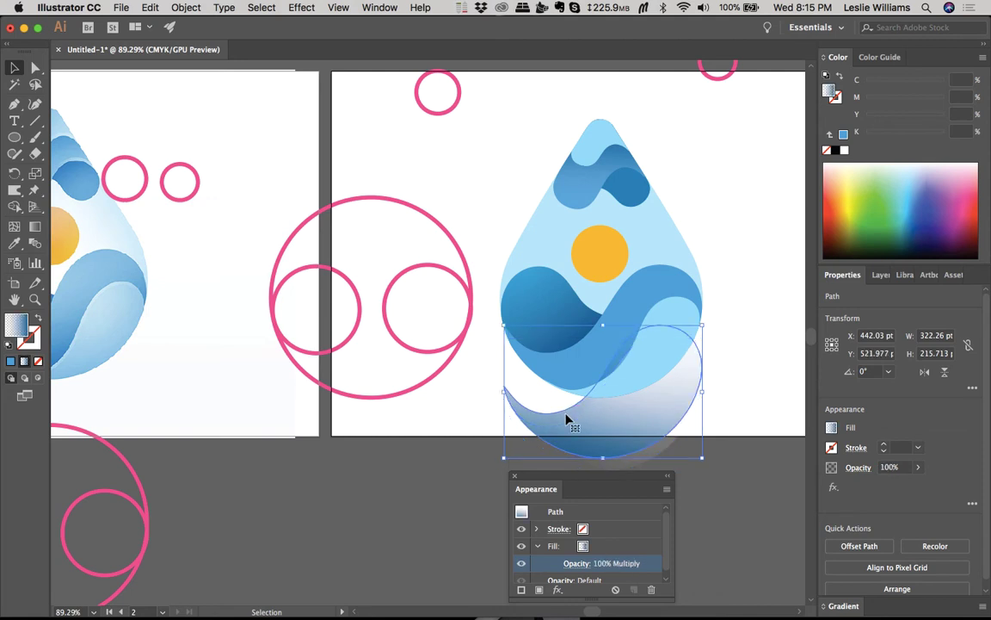
# Step: Set the gradient's left stop to C 100 and move the wave back up into place
pyautogui.click(832, 428)
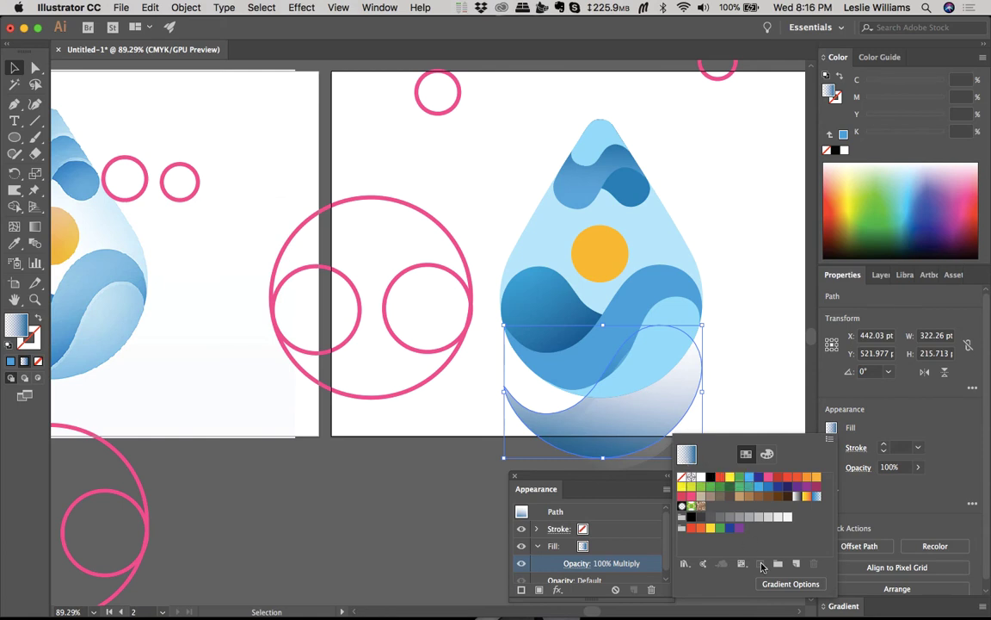
pyautogui.click(778, 583)
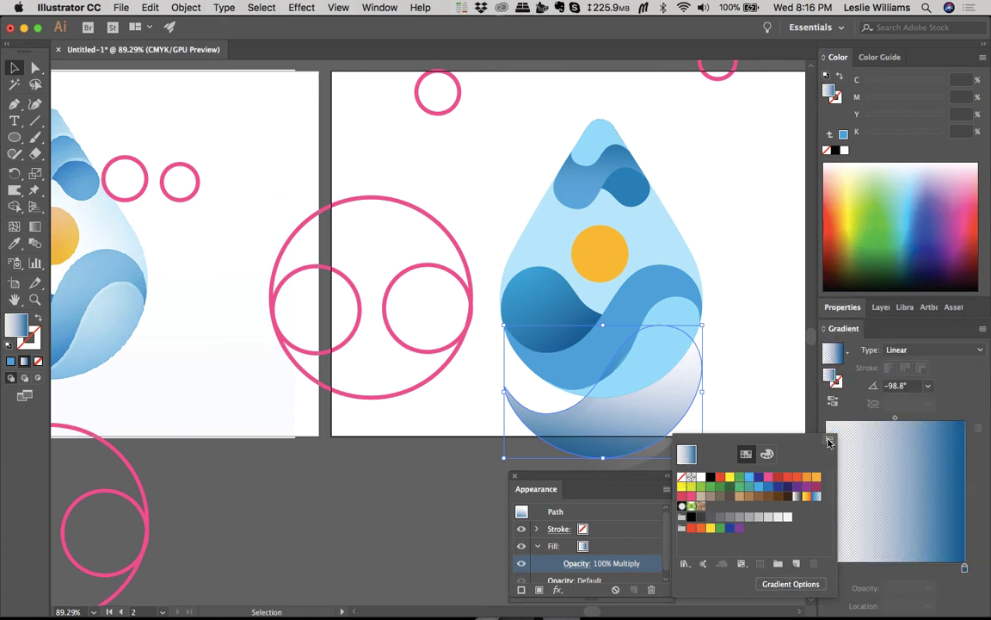
pyautogui.click(844, 554)
pyautogui.click(828, 570)
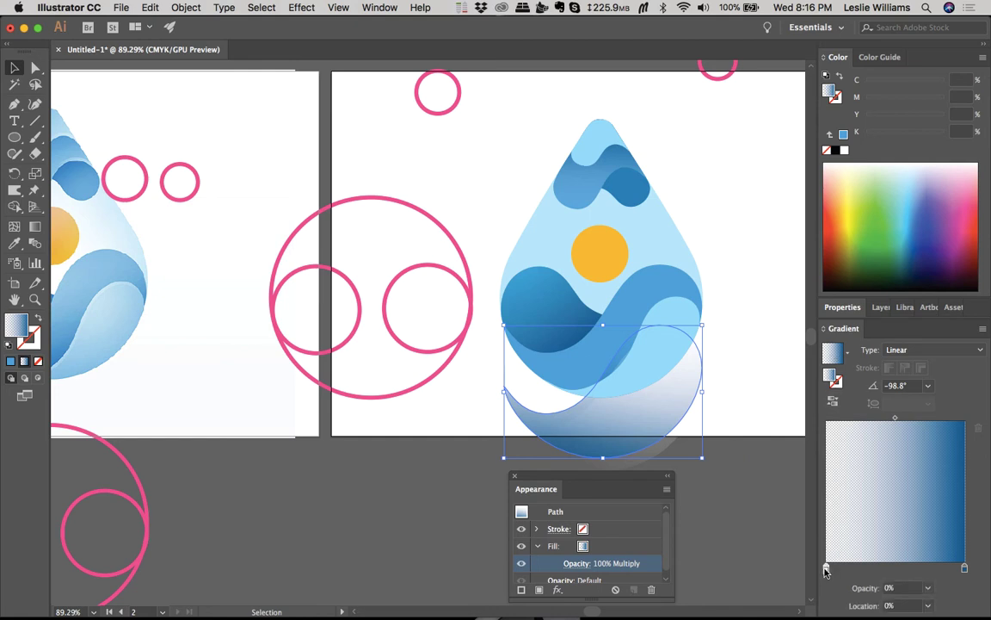
pyautogui.moveTo(870, 83); pyautogui.dragTo(964, 80)
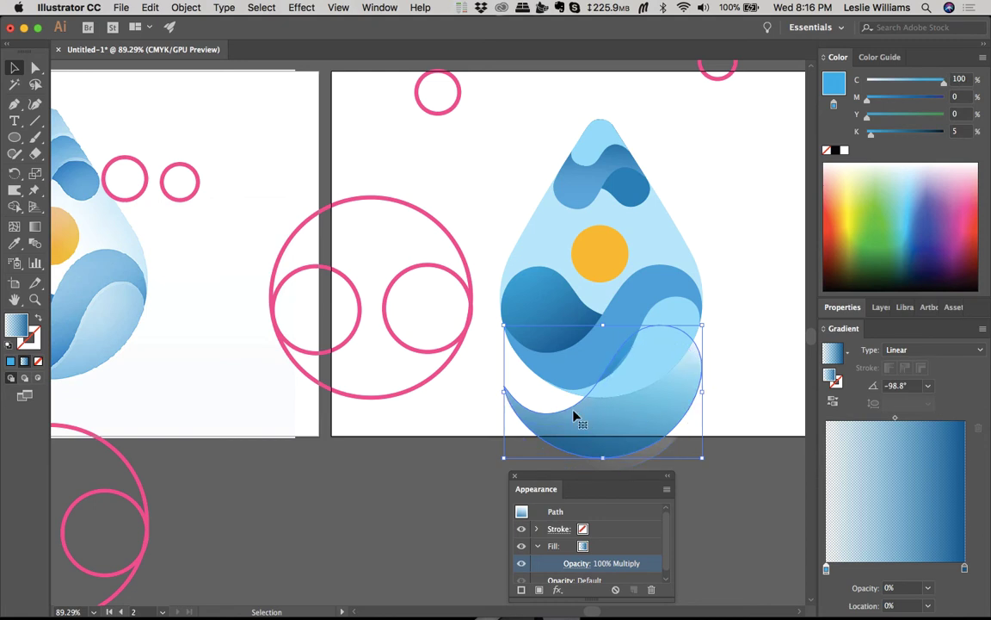
pyautogui.moveTo(574, 415); pyautogui.dragTo(571, 360)
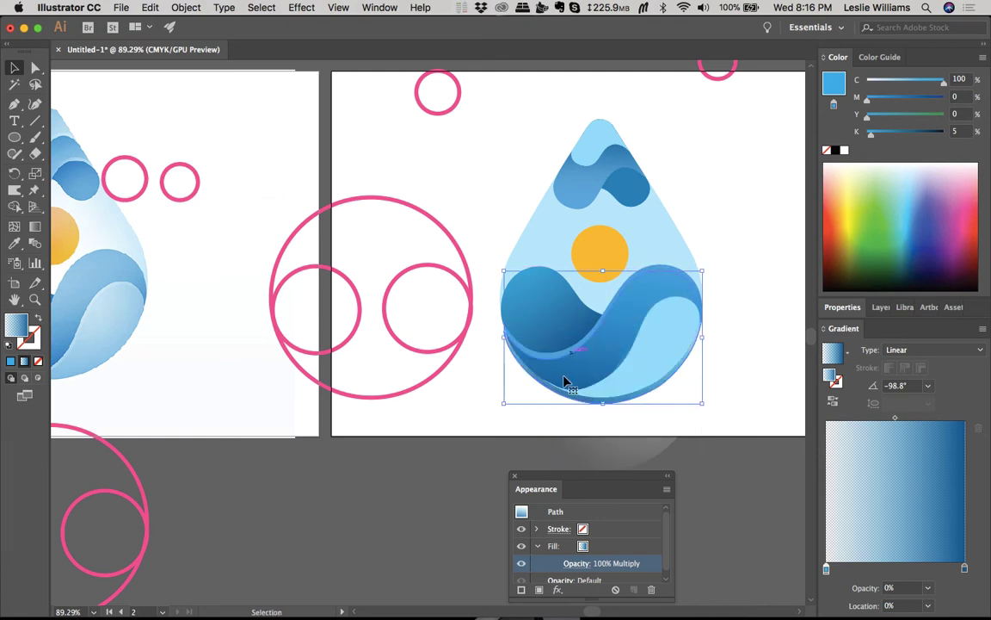
pyautogui.click(489, 380)
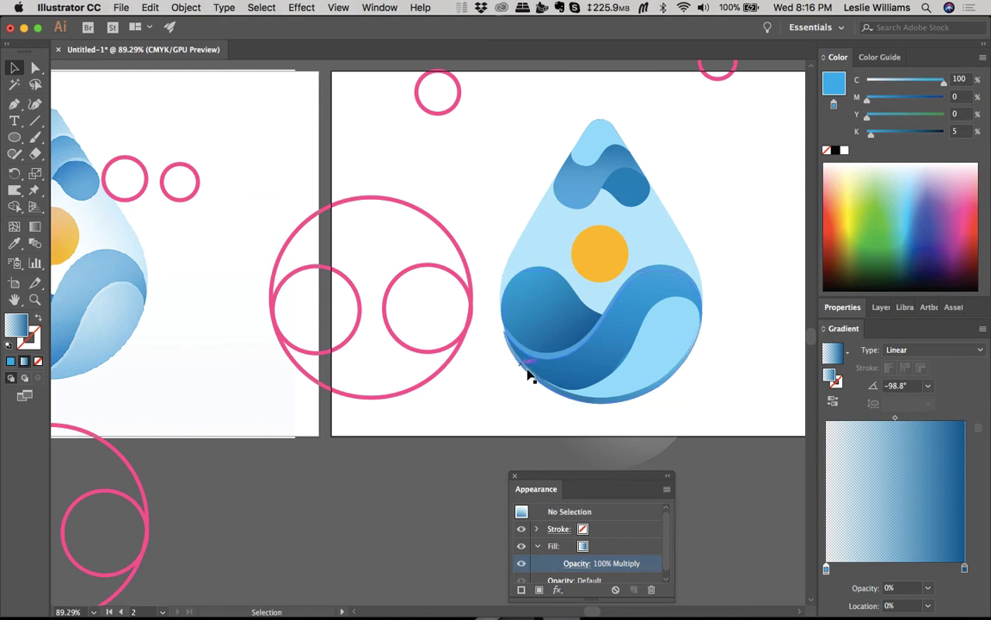
# Step: Lower the bottom wave's opacity to 47%
pyautogui.scroll(5, 604, 356)
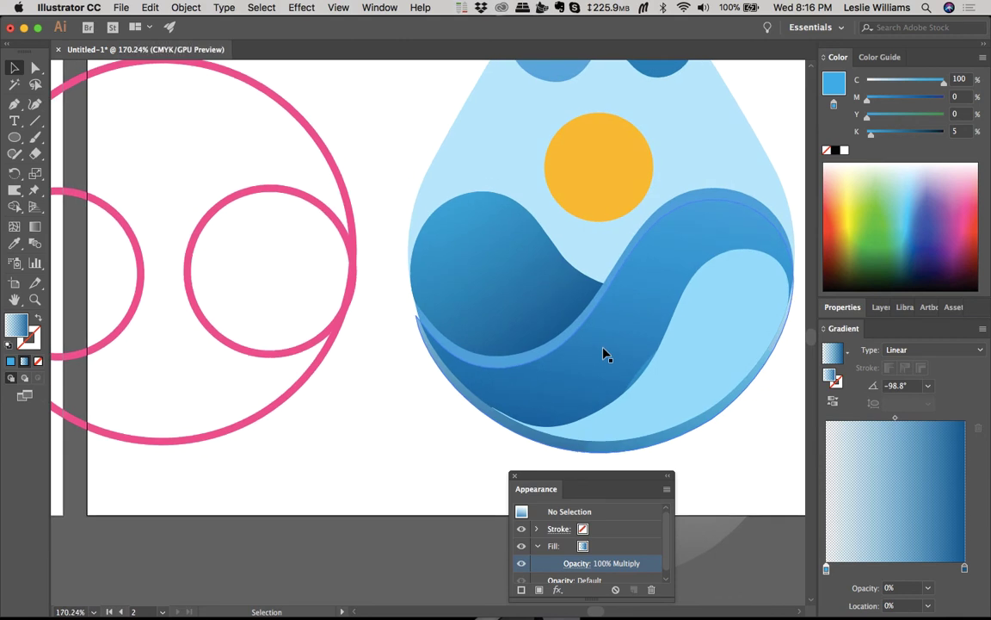
pyautogui.scroll(2, 605, 351)
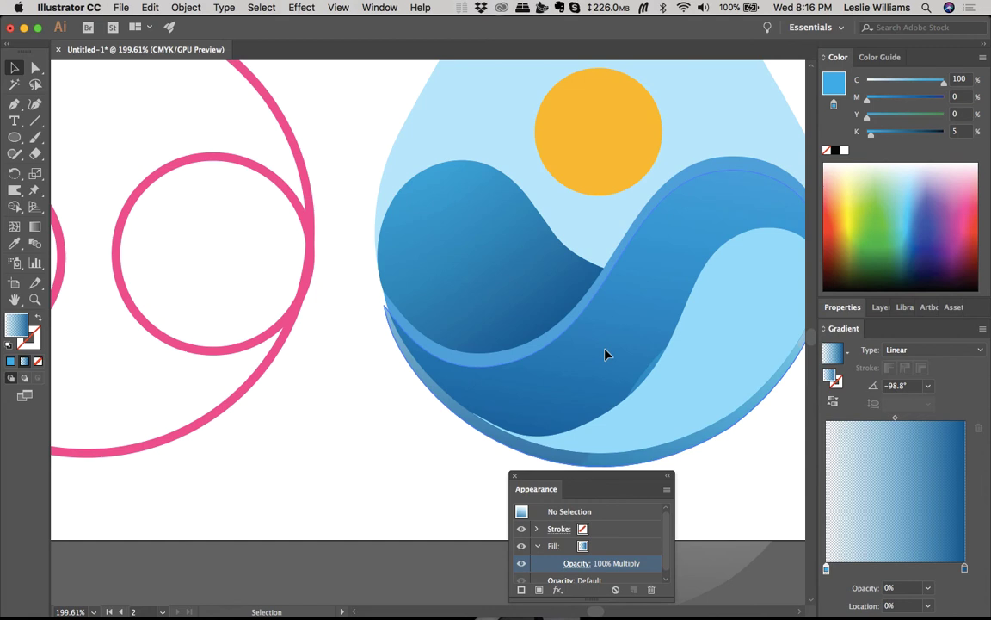
pyautogui.click(604, 353)
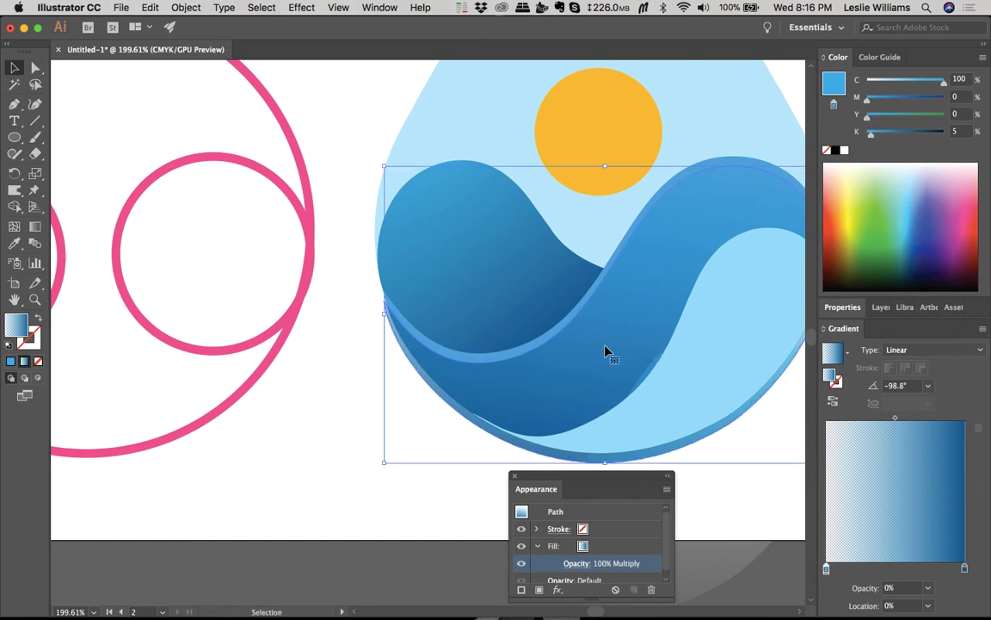
pyautogui.click(368, 418)
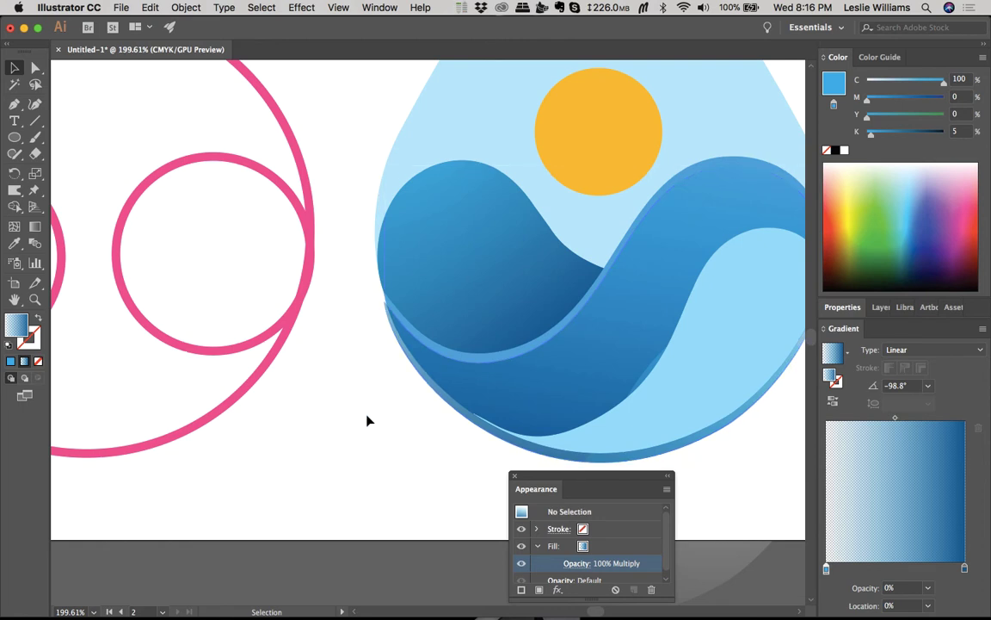
pyautogui.scroll(-4, 369, 420)
pyautogui.scroll(-1, 367, 420)
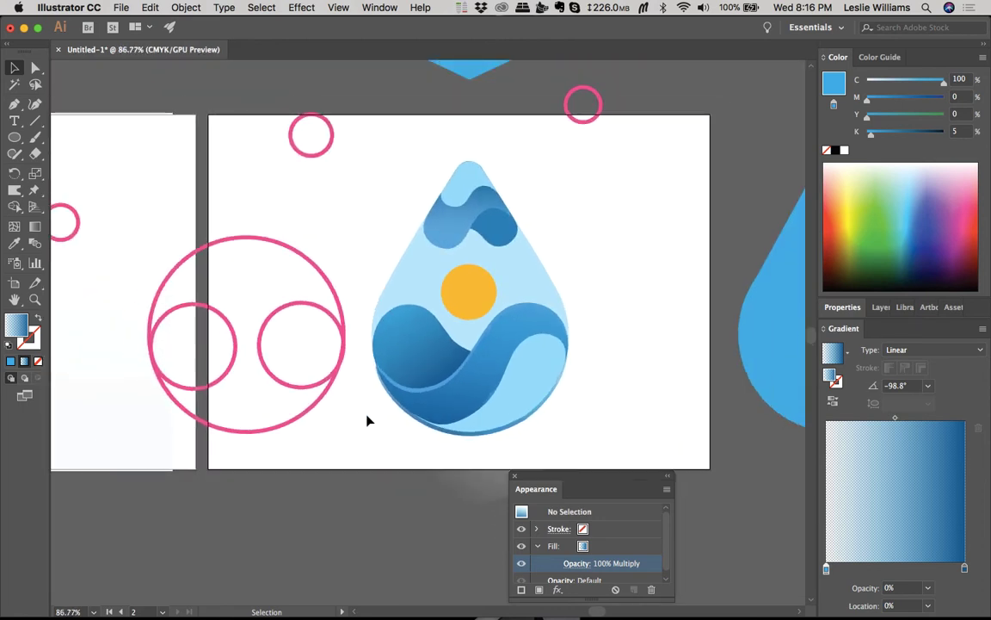
pyautogui.click(445, 405)
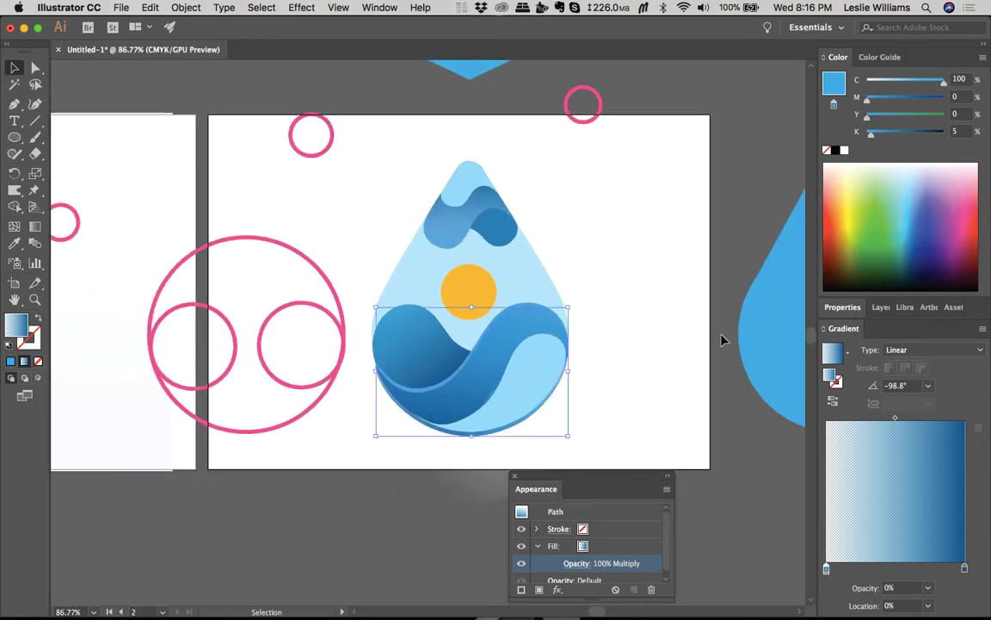
pyautogui.click(844, 307)
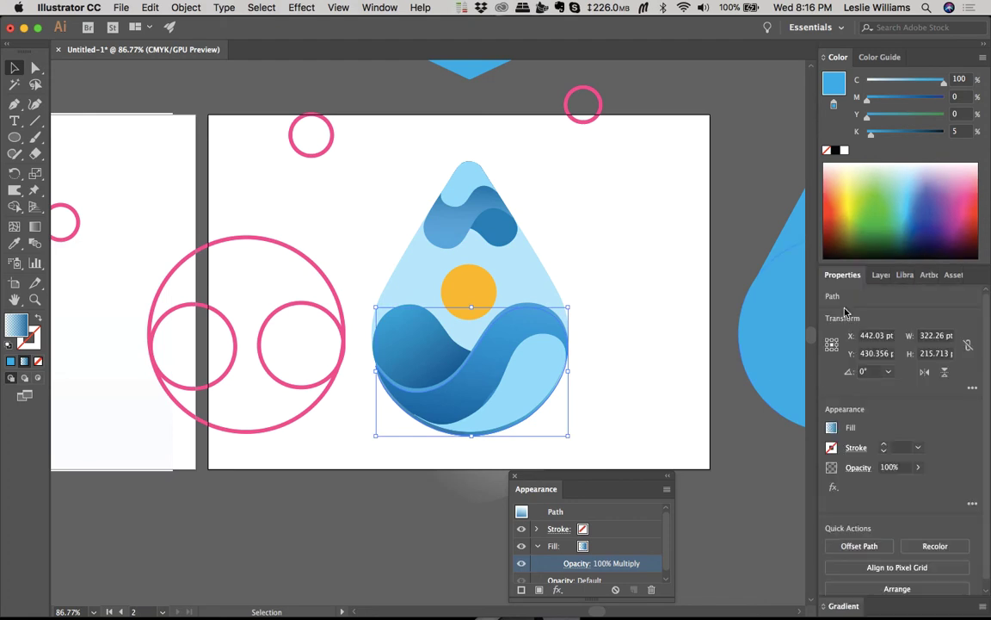
pyautogui.click(919, 467)
pyautogui.moveTo(915, 484); pyautogui.dragTo(888, 490)
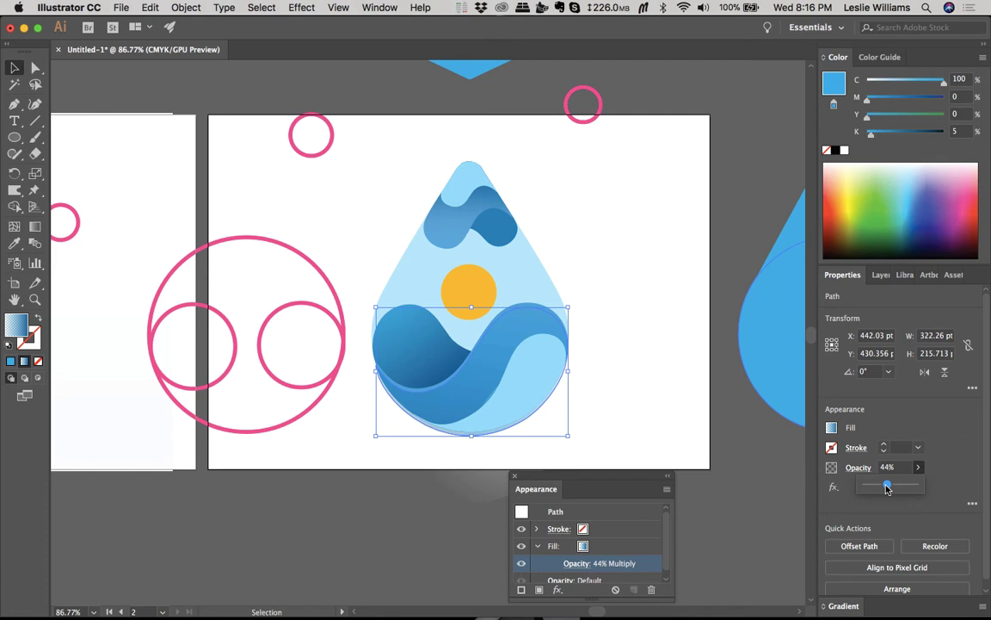
pyautogui.moveTo(887, 488); pyautogui.dragTo(890, 488)
pyautogui.click(762, 498)
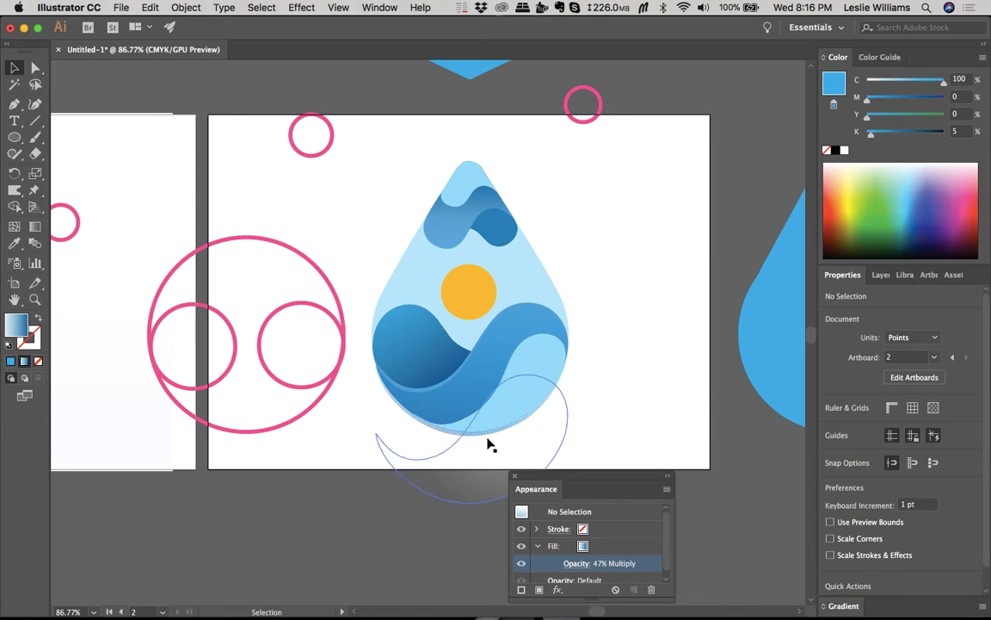
# Step: Select the bottom wave with the whole drop and switch to Shape Builder (Shift+M)
pyautogui.click(430, 401)
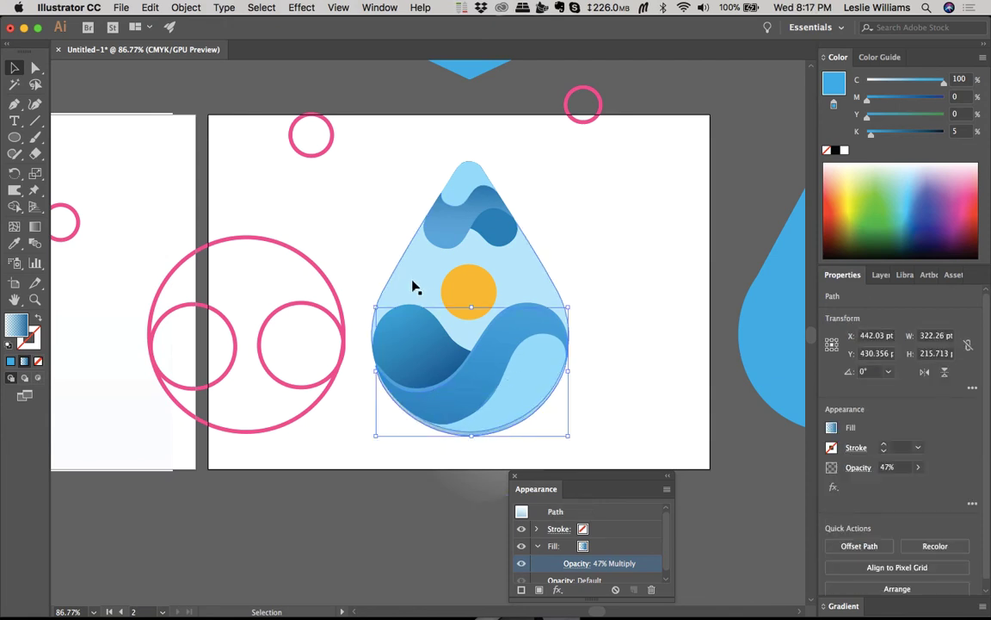
pyautogui.keyDown('shift'); pyautogui.click(416, 287); pyautogui.keyUp('shift')
pyautogui.hotkey('shift', 'm')
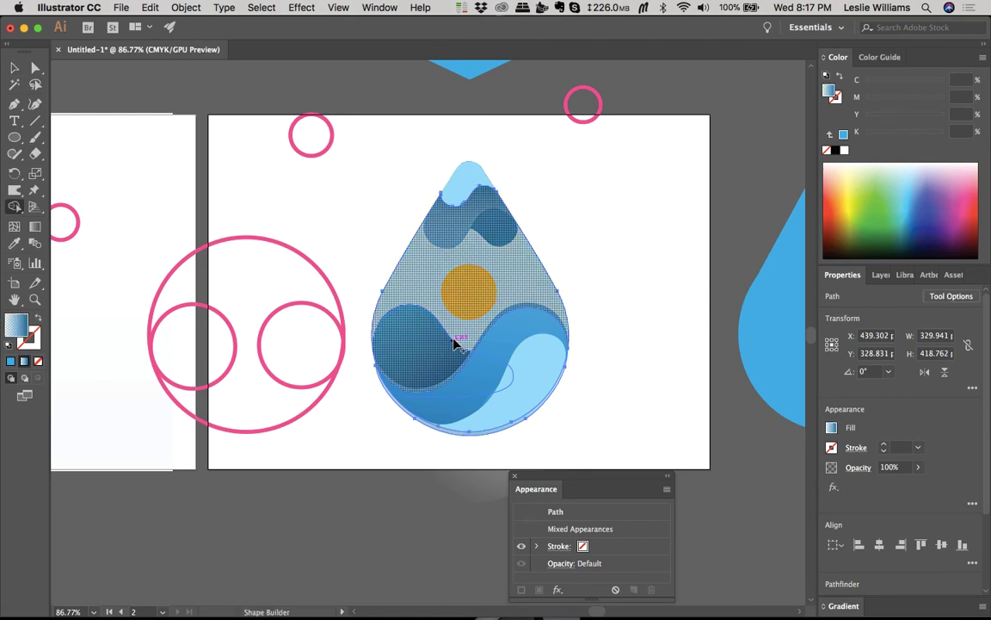
pyautogui.scroll(5, 456, 396)
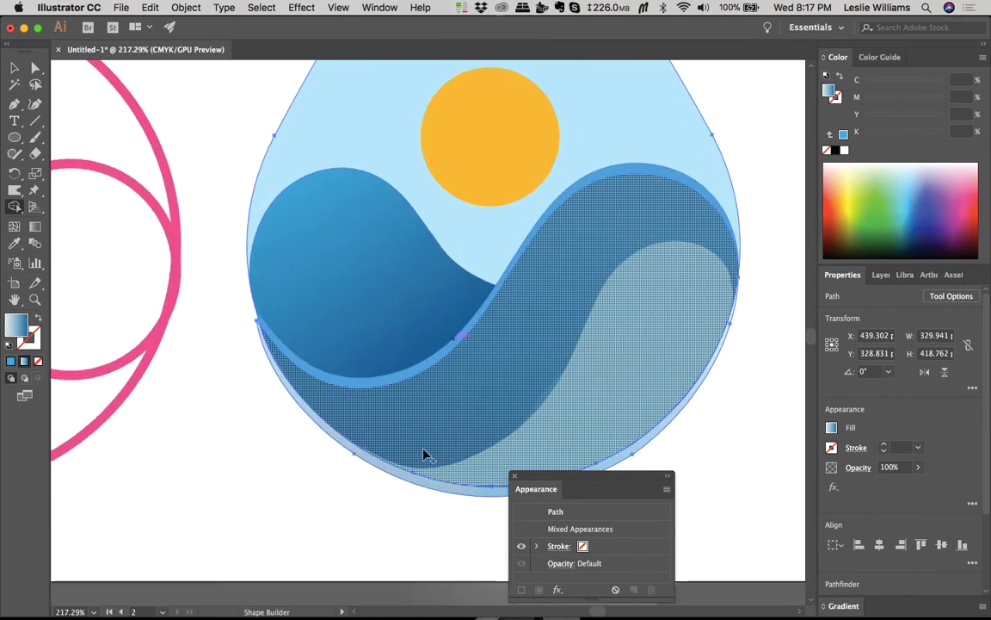
pyautogui.moveTo(423, 454); pyautogui.dragTo(416, 482)
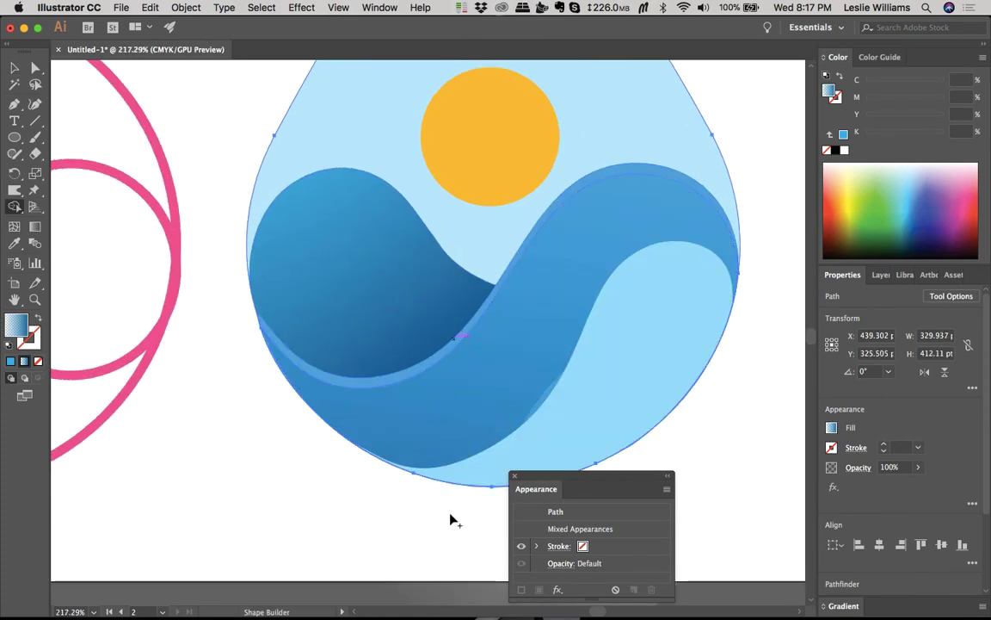
pyautogui.press('v')
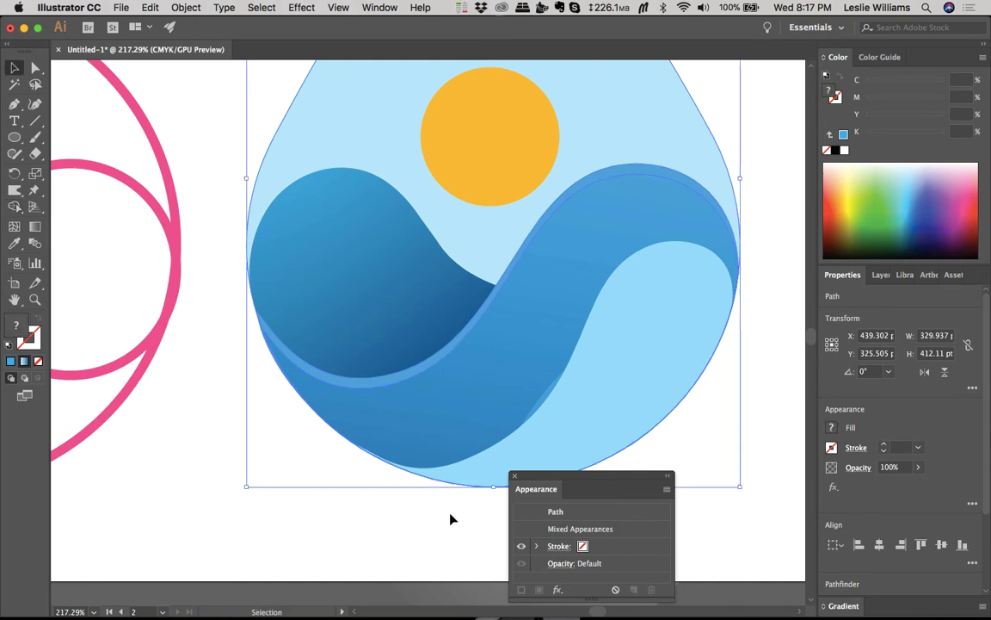
pyautogui.click(442, 542)
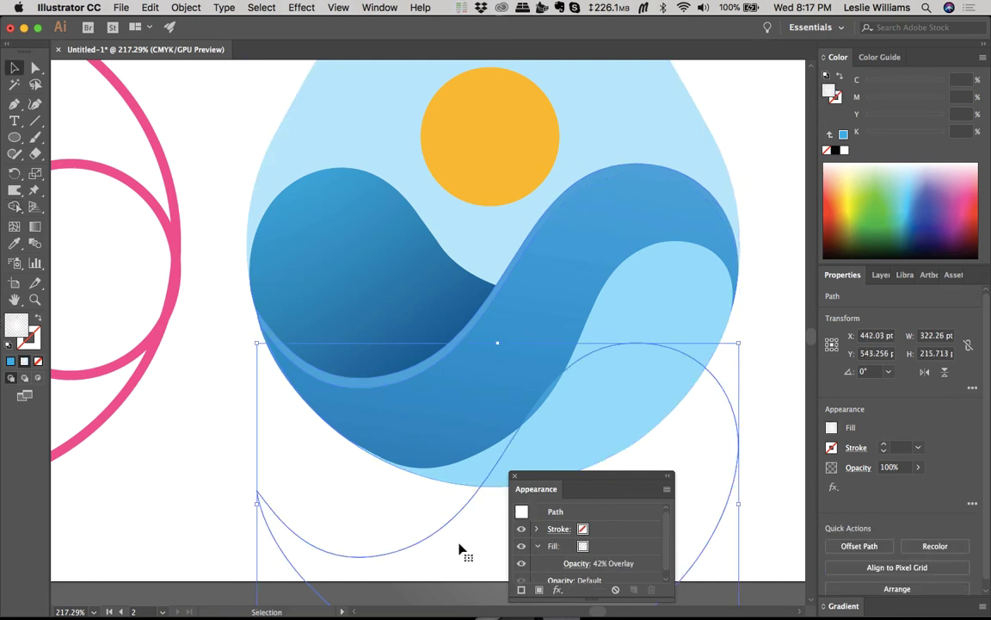
pyautogui.moveTo(460, 549); pyautogui.dragTo(456, 372)
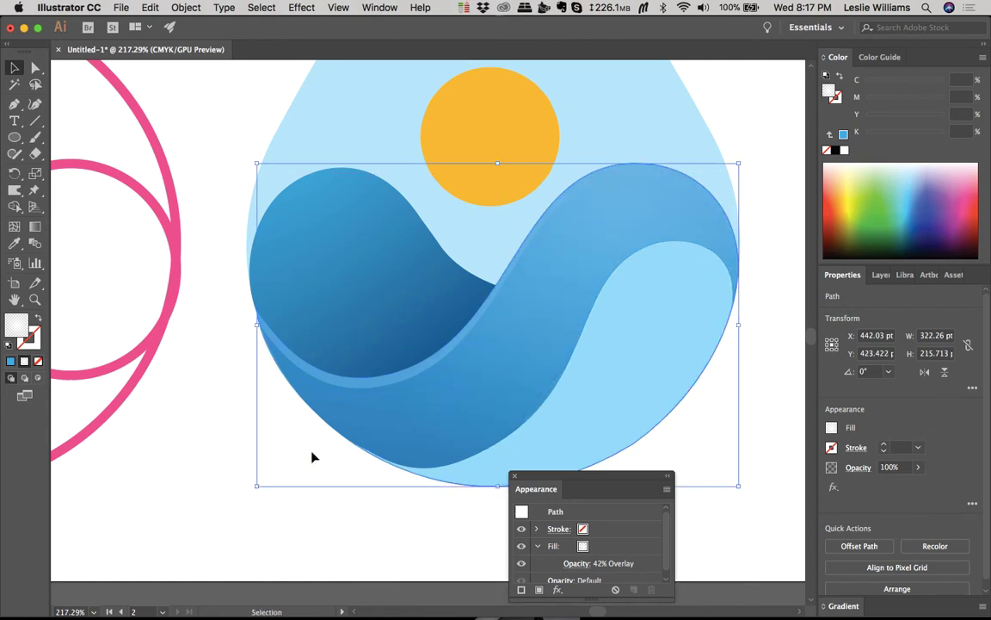
pyautogui.click(331, 522)
pyautogui.scroll(-6, 332, 525)
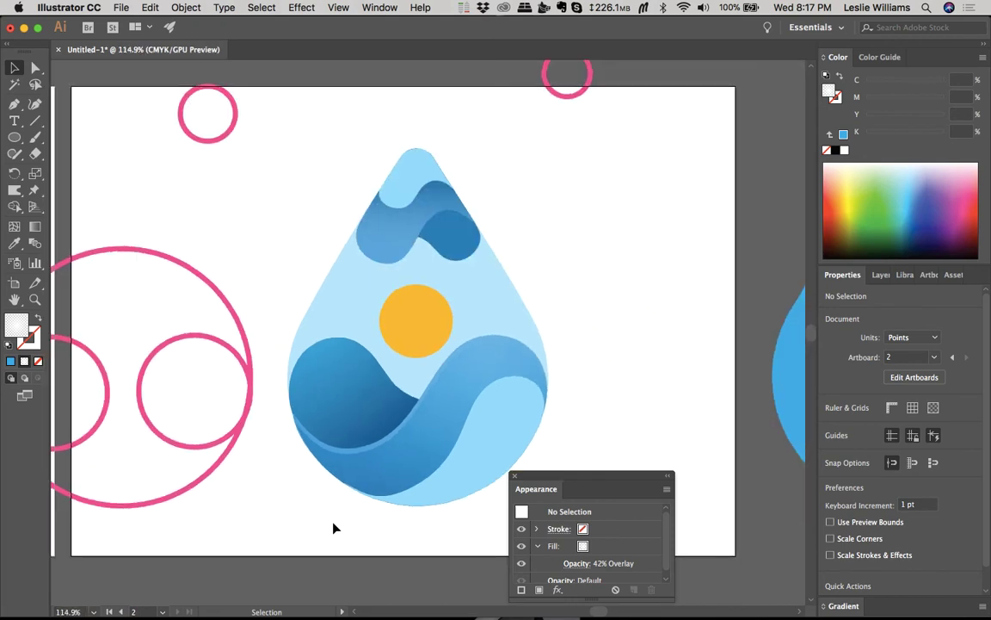
pyautogui.scroll(-2, 333, 528)
pyautogui.hscroll(-4, 334, 527)
pyautogui.scroll(-3, 334, 528)
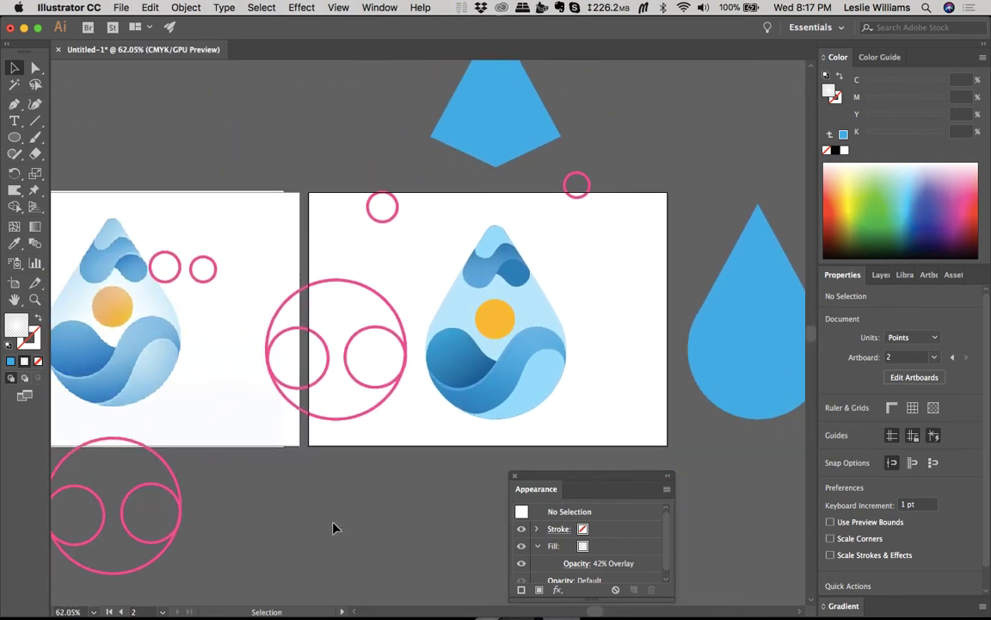
pyautogui.hscroll(-2, 336, 527)
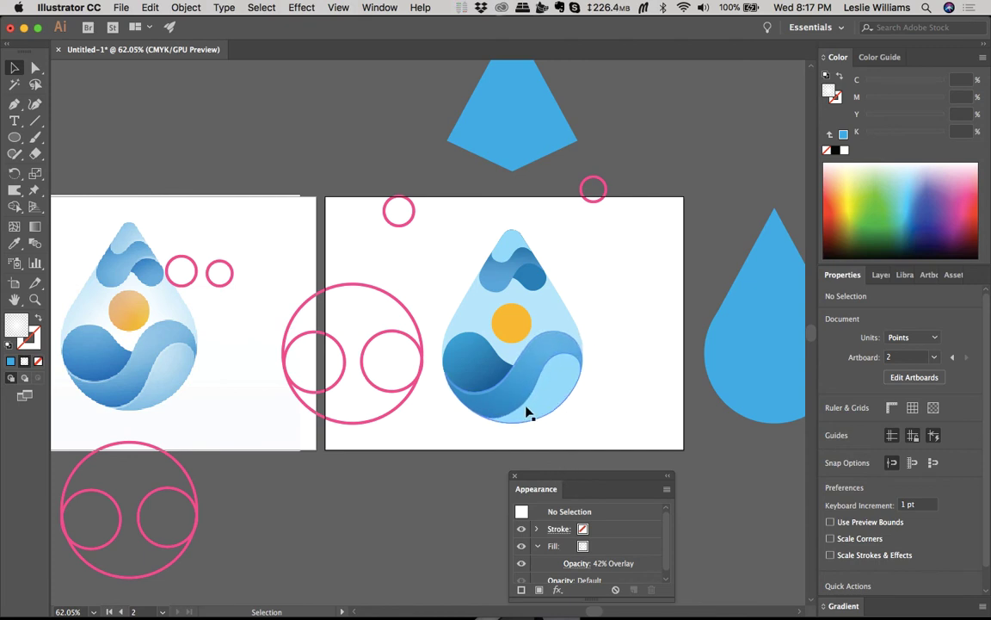
pyautogui.scroll(3, 528, 413)
# Step: Undo the accidental downward move of the ellipse behind the lower wave
pyautogui.hscroll(5, 524, 343)
pyautogui.scroll(2, 524, 343)
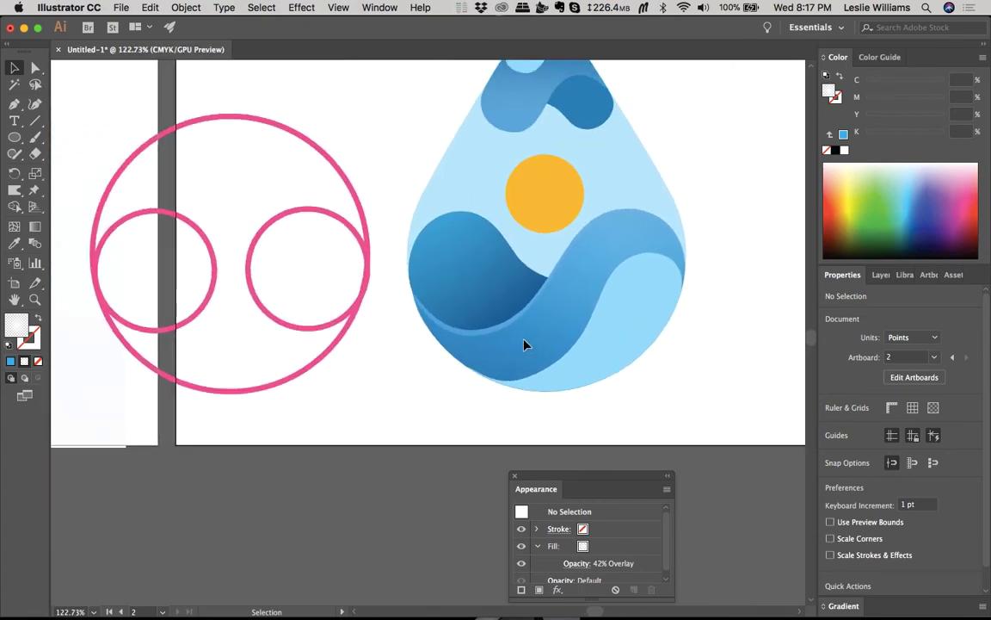
pyautogui.click(549, 328)
pyautogui.moveTo(549, 327); pyautogui.dragTo(549, 365)
pyautogui.hotkey('ctrl', 'z')
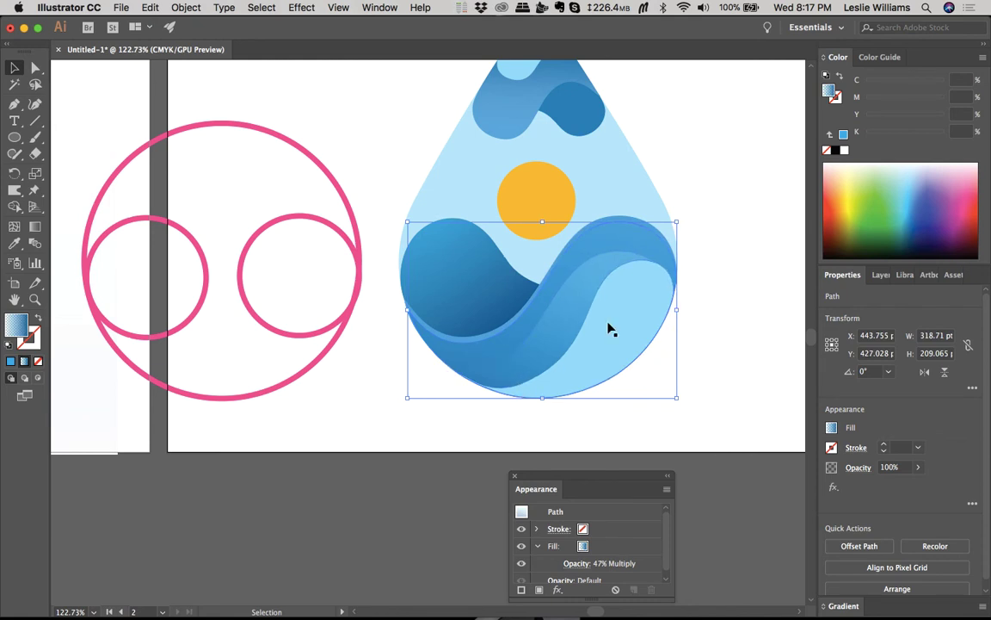
# Step: On the Multiply wave's blue gradient, move a colour stop lower and add a darker stop near the bottom
pyautogui.press('g')
pyautogui.moveTo(558, 200)
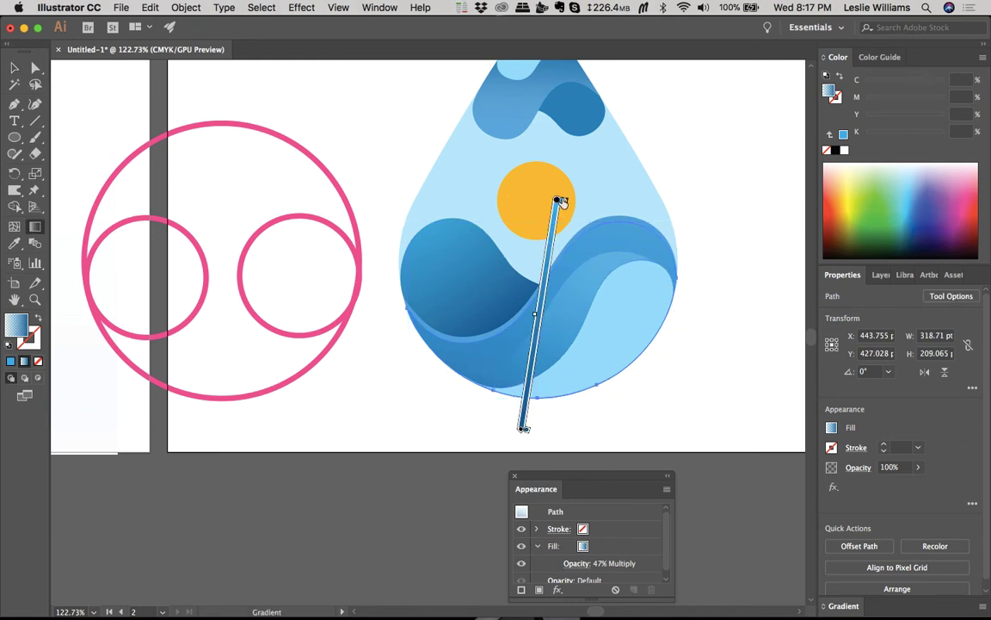
pyautogui.moveTo(561, 213); pyautogui.dragTo(552, 272)
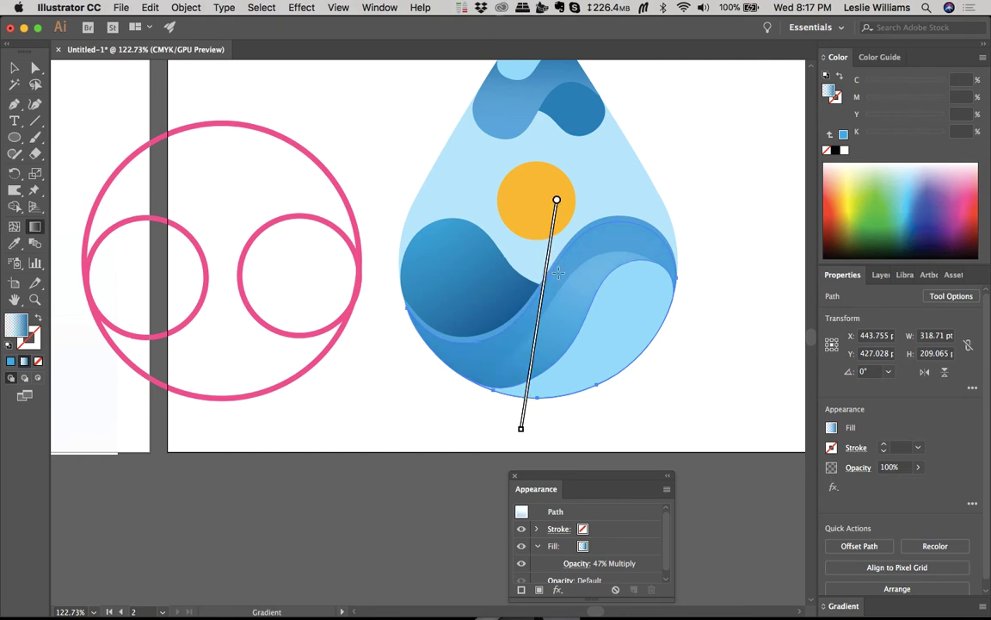
pyautogui.click(529, 412)
pyautogui.moveTo(530, 400); pyautogui.dragTo(534, 378)
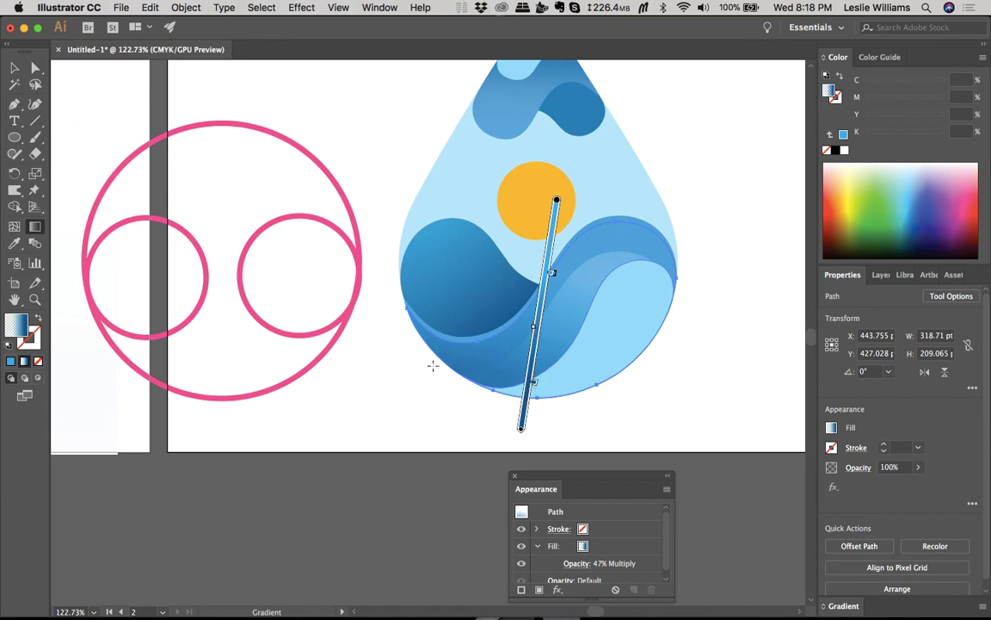
# Step: Reposition the gradient's end so it runs straight down from the sun, and add another stop
pyautogui.hscroll(-10, 434, 365)
pyautogui.hscroll(10, 433, 365)
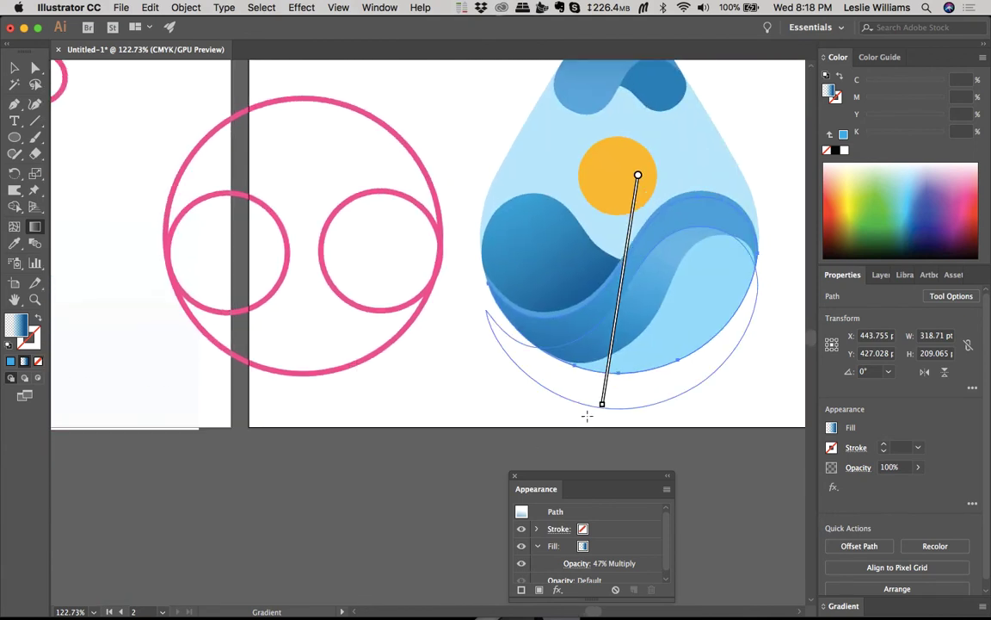
pyautogui.moveTo(603, 404); pyautogui.dragTo(640, 407)
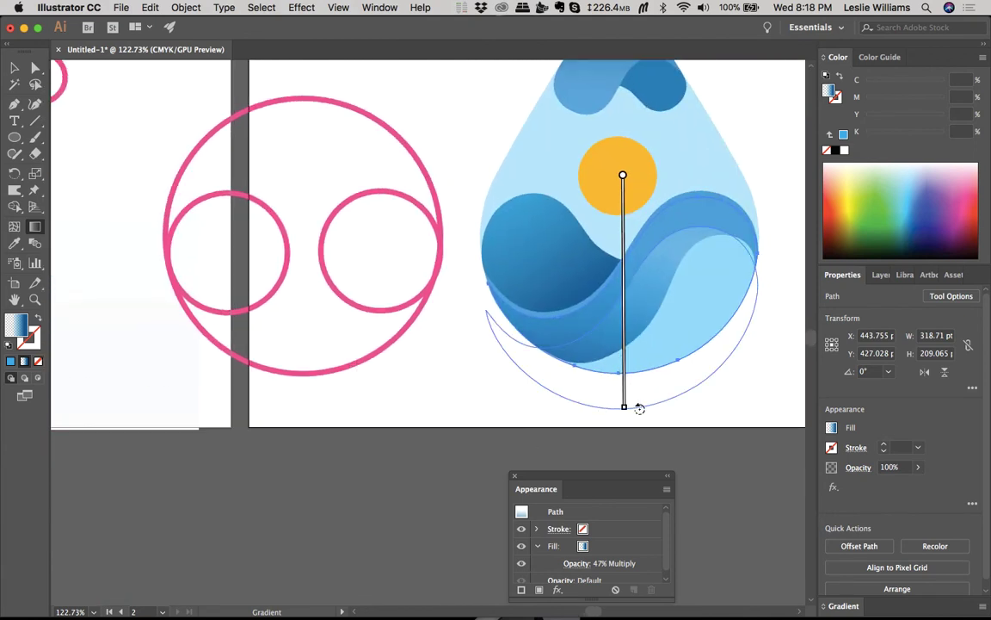
pyautogui.click(614, 264)
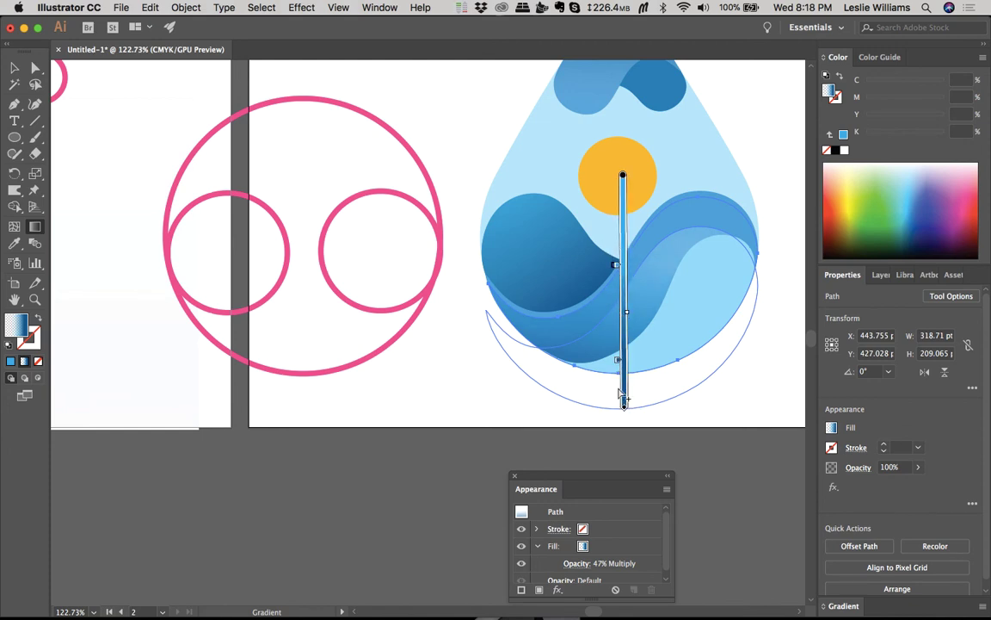
pyautogui.press('v')
pyautogui.click(463, 399)
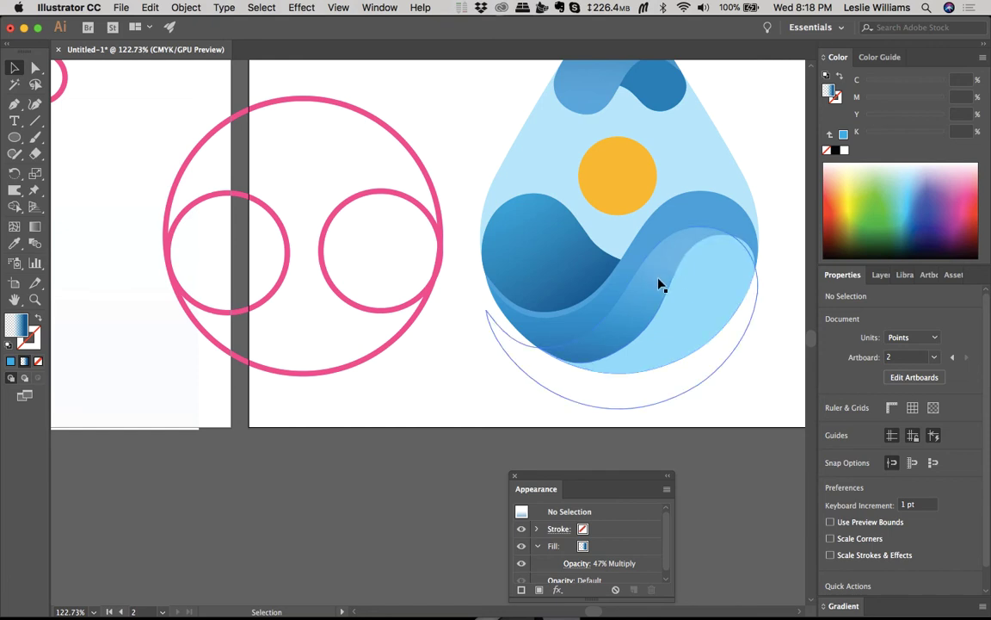
# Step: Drag the white Overlay highlight up into the drop and raise its opacity from 42% to 67%
pyautogui.moveTo(638, 322); pyautogui.dragTo(640, 290)
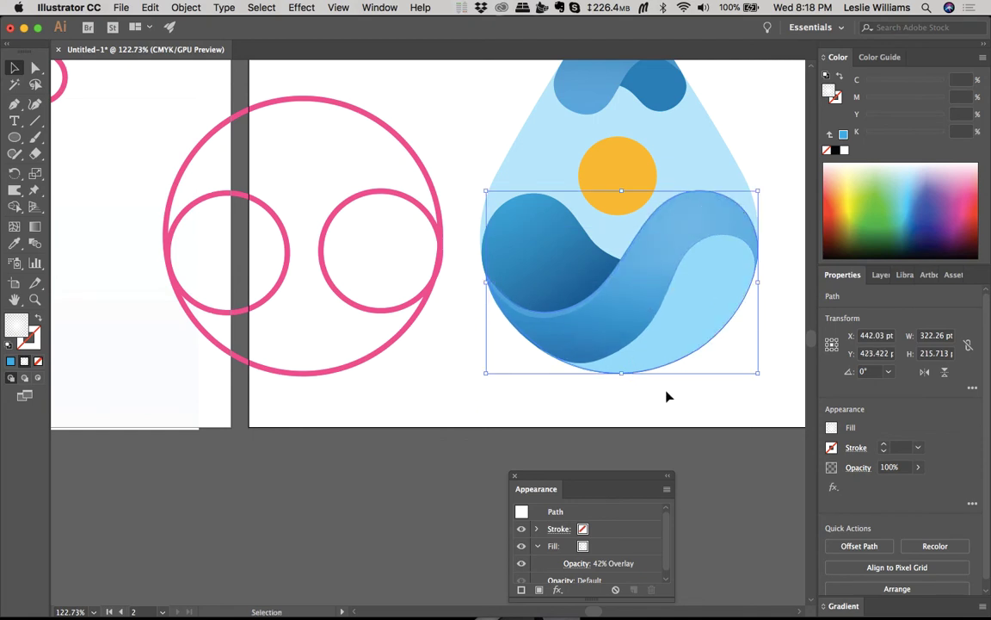
pyautogui.click(685, 407)
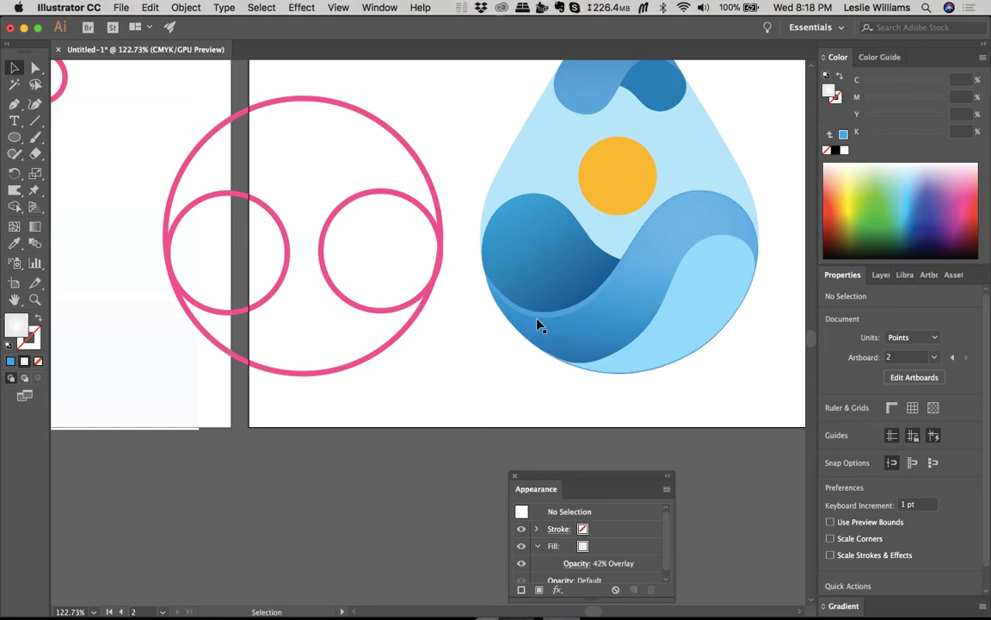
pyautogui.click(633, 296)
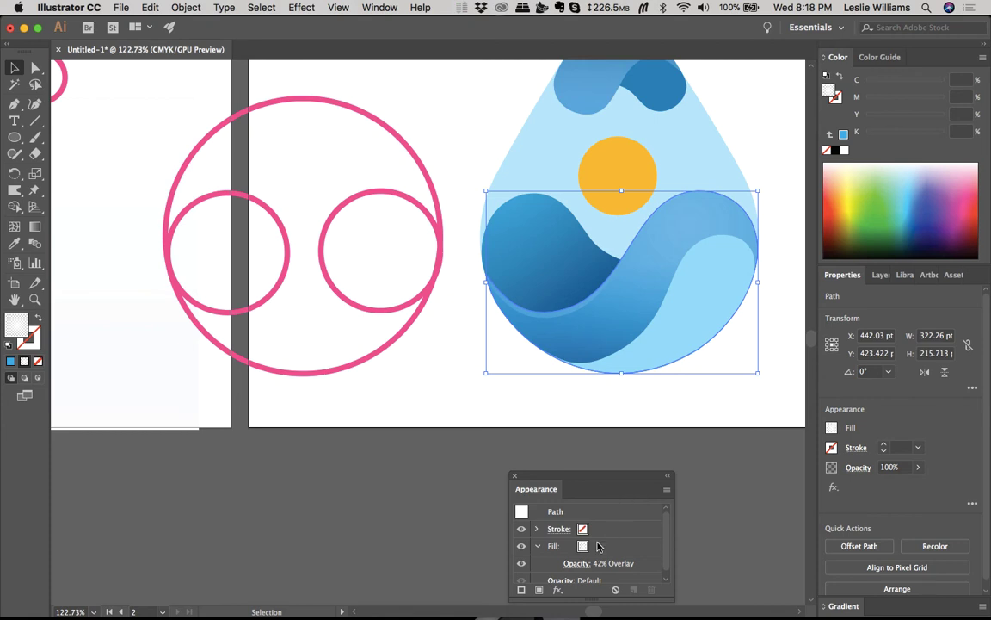
pyautogui.click(575, 563)
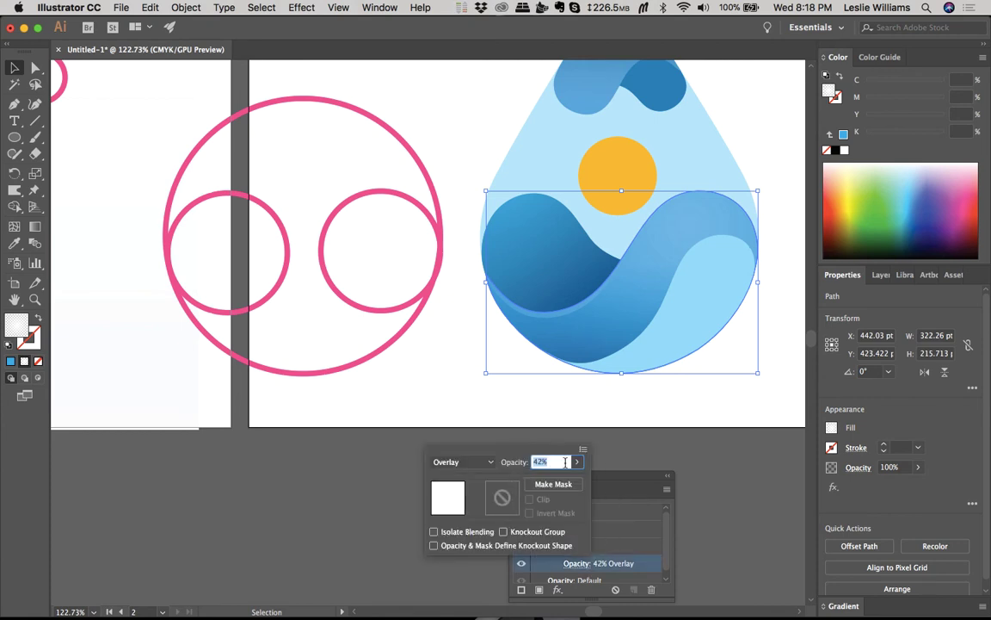
pyautogui.click(576, 462)
pyautogui.moveTo(544, 478)
pyautogui.mouseDown()
pyautogui.moveTo(571, 481)
pyautogui.moveTo(558, 482)
pyautogui.mouseUp()
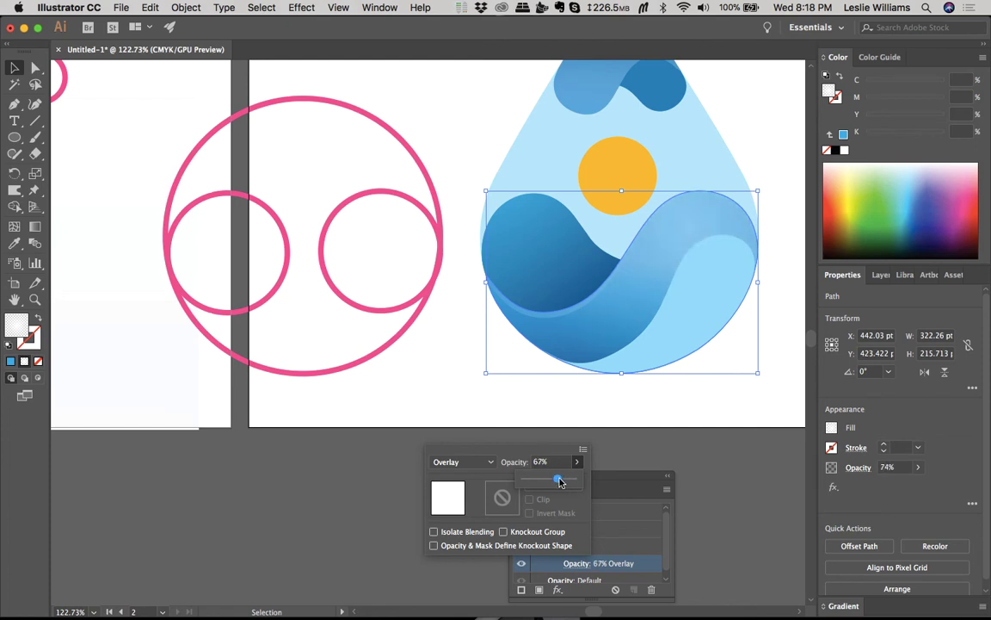
pyautogui.click(685, 435)
pyautogui.click(687, 466)
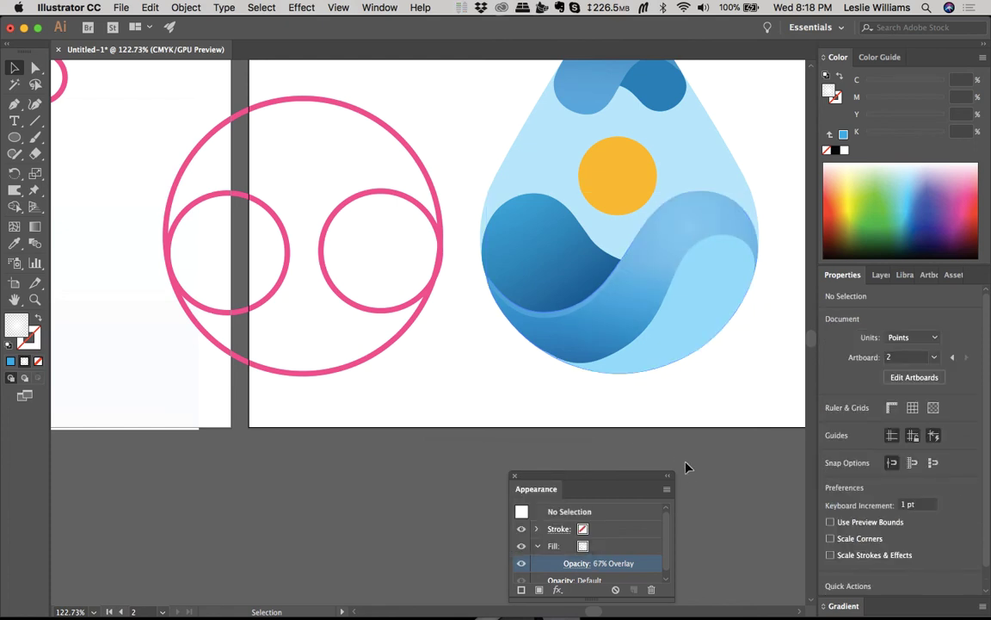
pyautogui.scroll(-5, 697, 476)
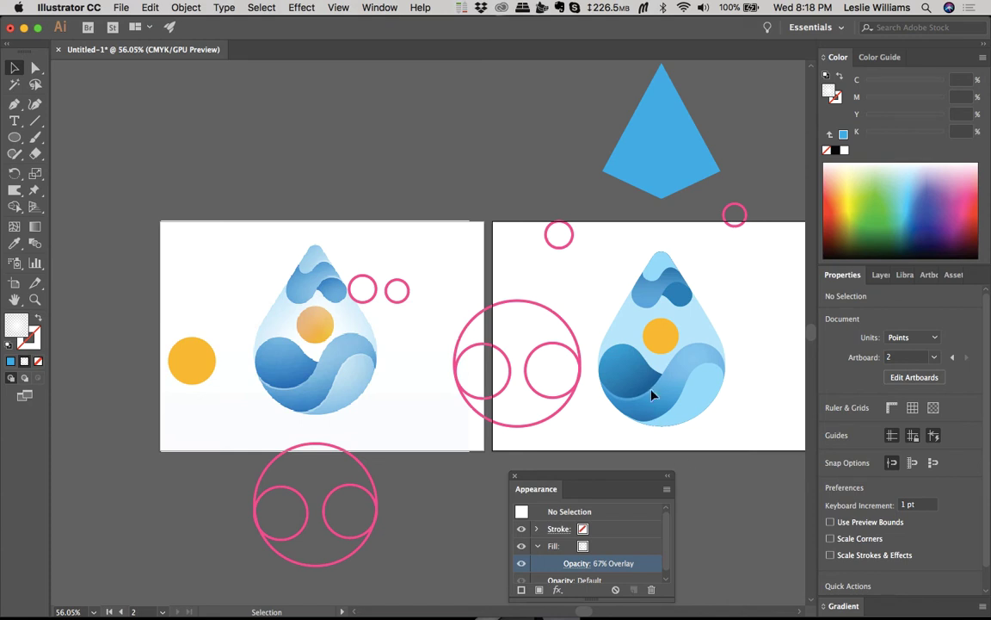
# Step: Undo an accidental downward move of the white highlight shape
pyautogui.scroll(5, 639, 401)
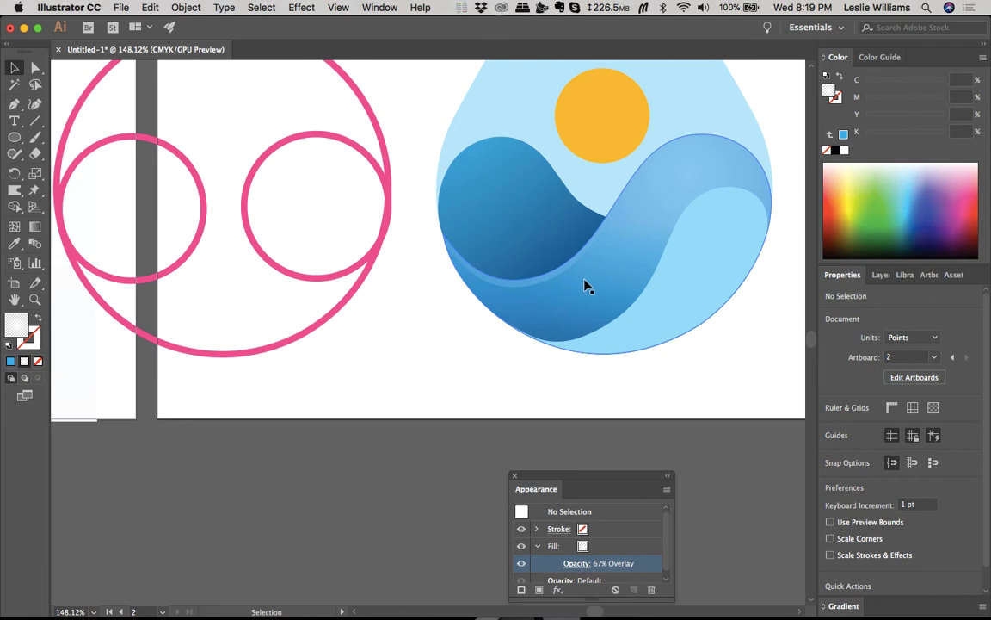
pyautogui.moveTo(585, 286); pyautogui.dragTo(592, 307)
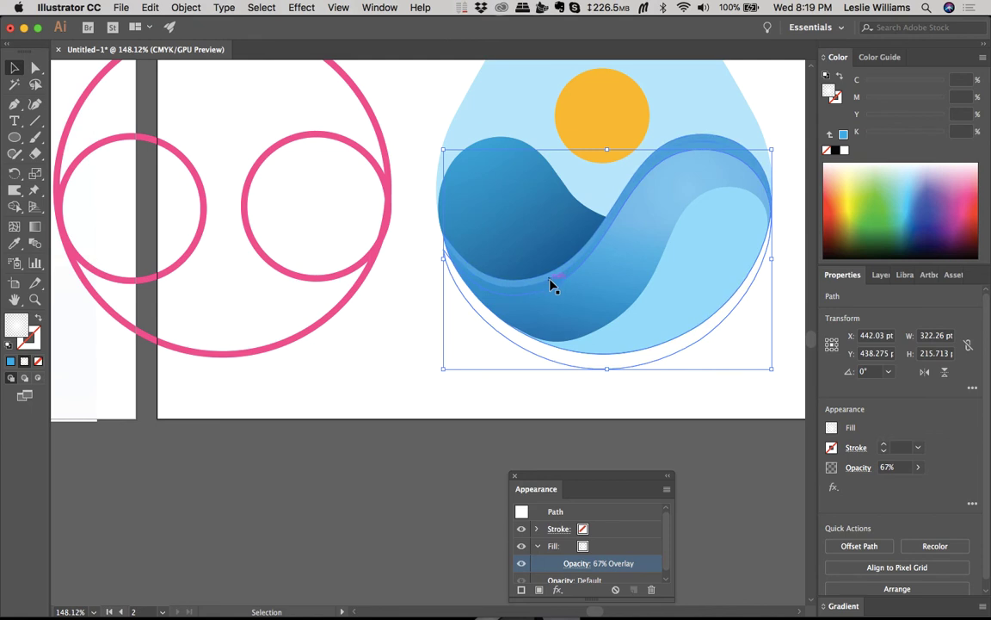
pyautogui.hotkey('ctrl', 'z')
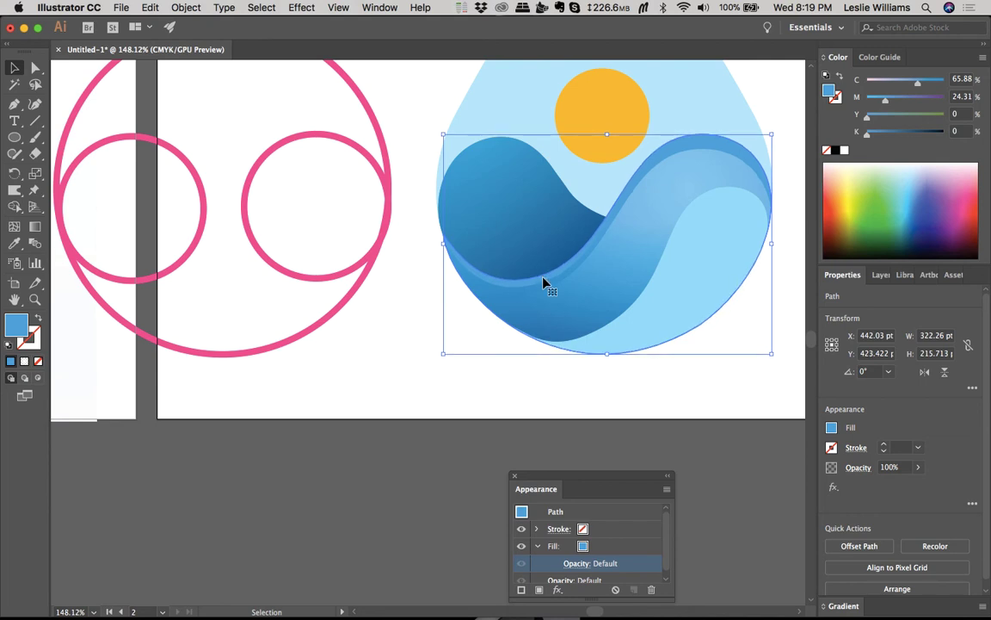
# Step: Select the Multiply gradient wave and nudge it down 1 pt to Y 428.028 pt
pyautogui.keyDown('shift'); pyautogui.click(545, 285); pyautogui.keyUp('shift')
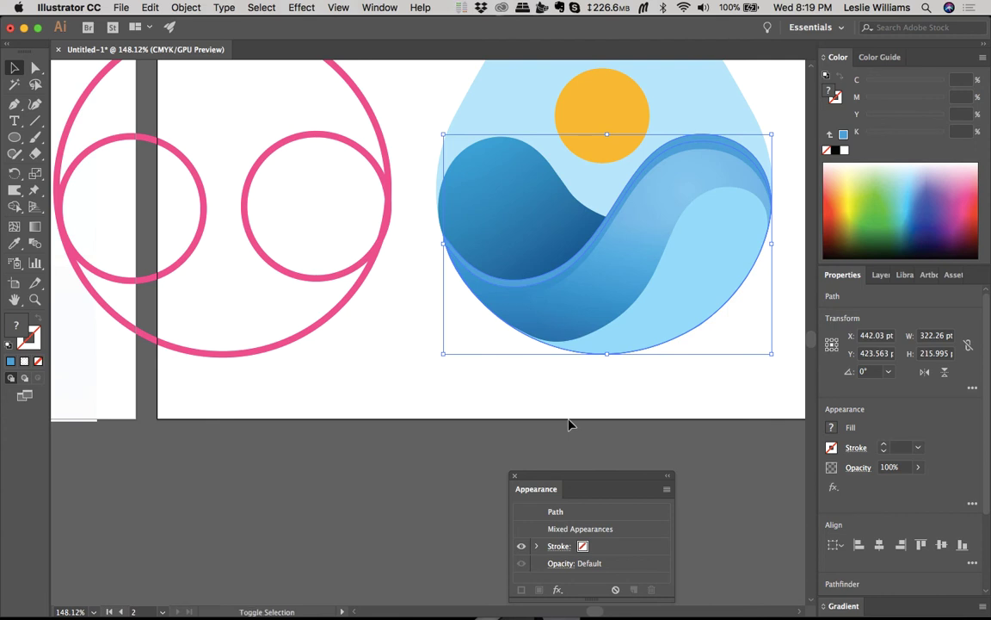
pyautogui.click(527, 400)
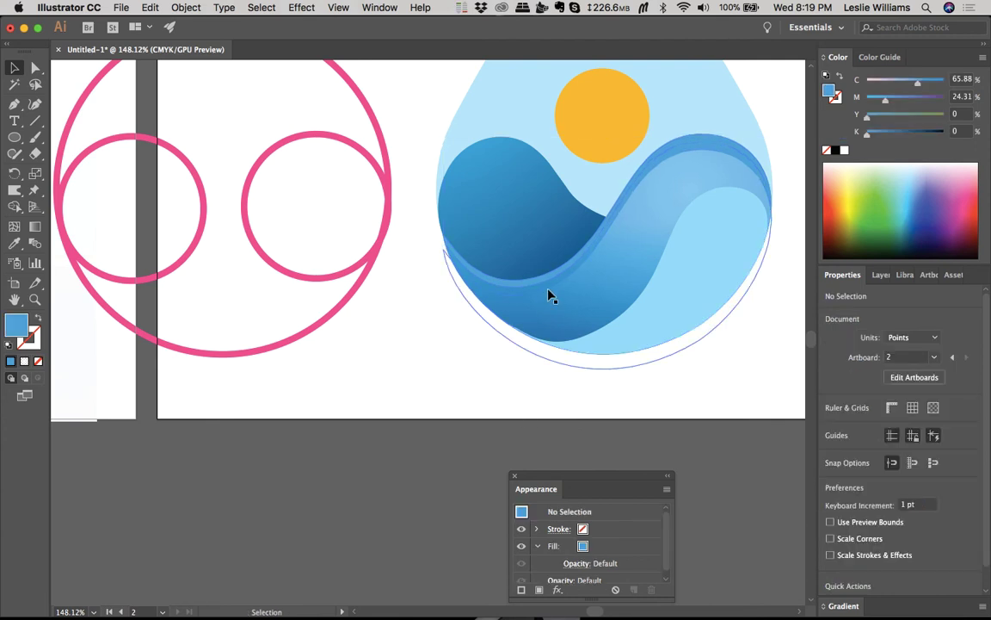
pyautogui.moveTo(554, 283); pyautogui.dragTo(557, 297)
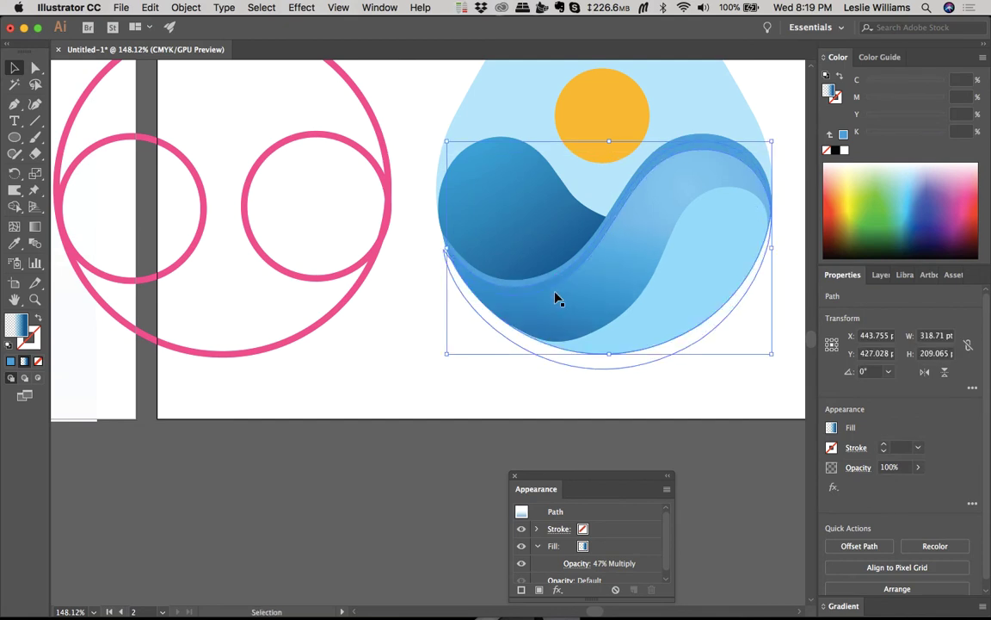
pyautogui.press('Down')
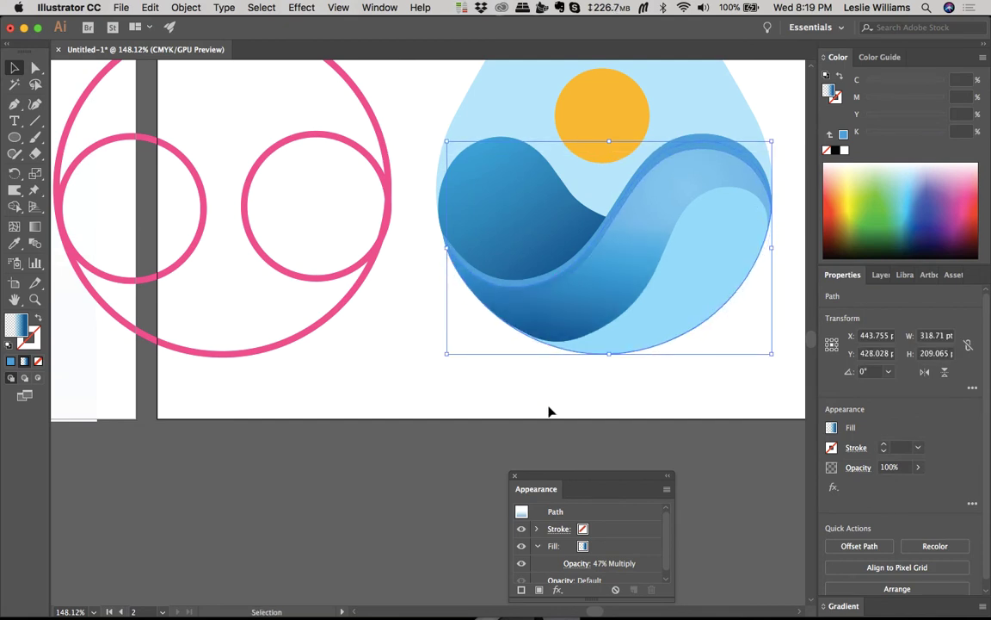
# Step: With Shape Builder, merge the dark wave with overlapping regions along the drop's lower-left and bottom edges
pyautogui.keyDown('shift'); pyautogui.click(527, 286); pyautogui.keyUp('shift')
pyautogui.hotkey('shift', 'm')
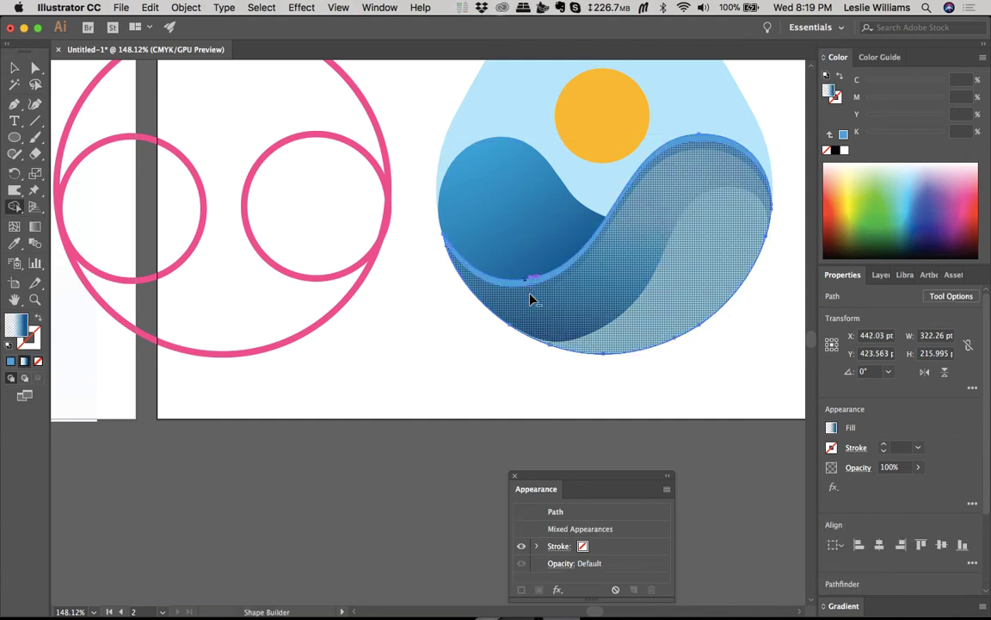
pyautogui.click(531, 298)
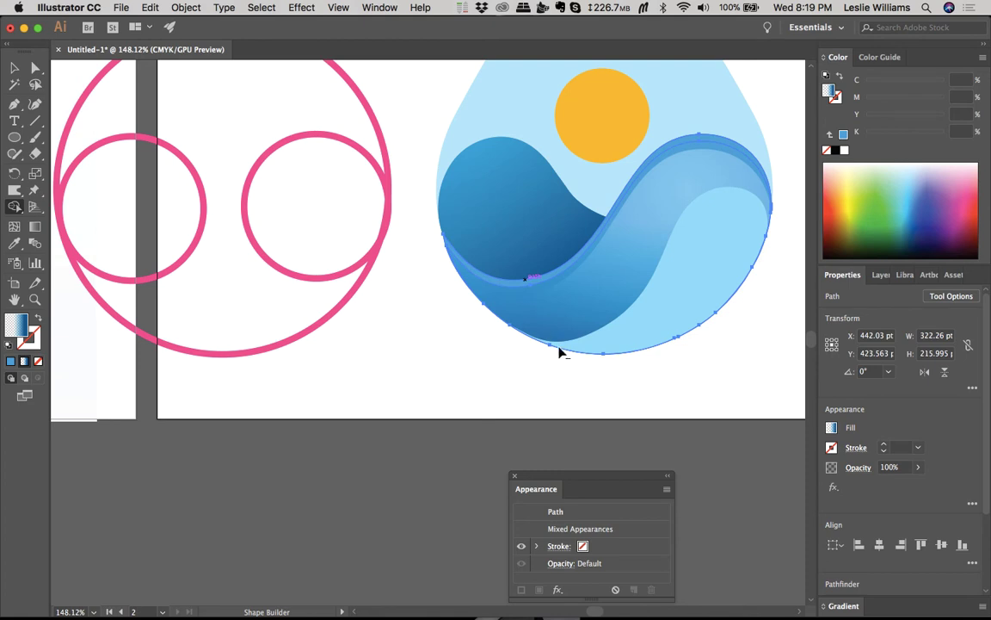
pyautogui.moveTo(495, 308); pyautogui.dragTo(551, 355)
pyautogui.moveTo(747, 256)
pyautogui.mouseDown()
pyautogui.moveTo(800, 248)
pyautogui.moveTo(788, 259)
pyautogui.mouseUp()
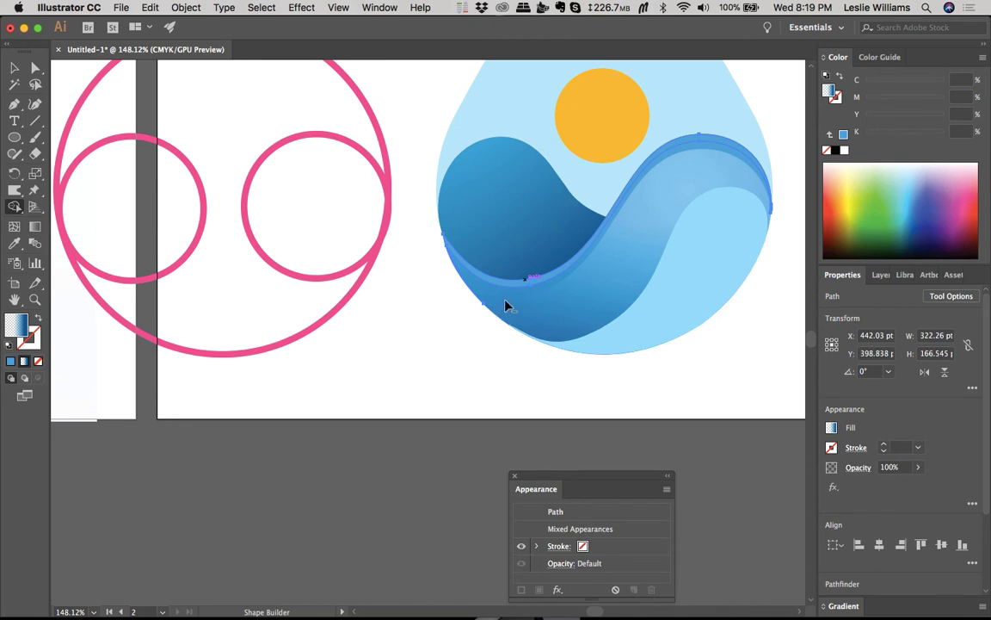
pyautogui.moveTo(506, 306); pyautogui.dragTo(453, 308)
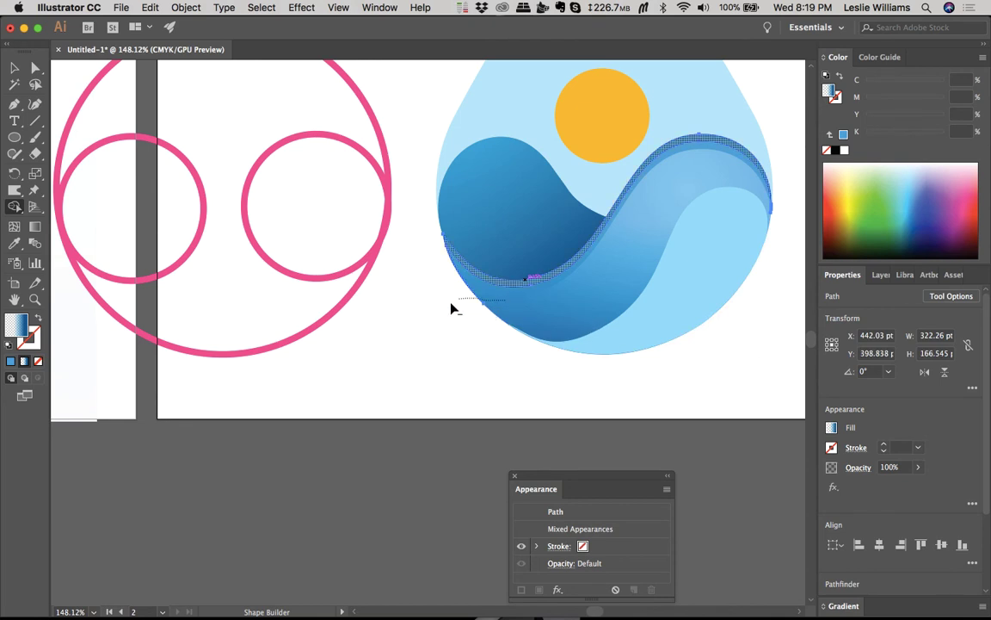
pyautogui.click(531, 294)
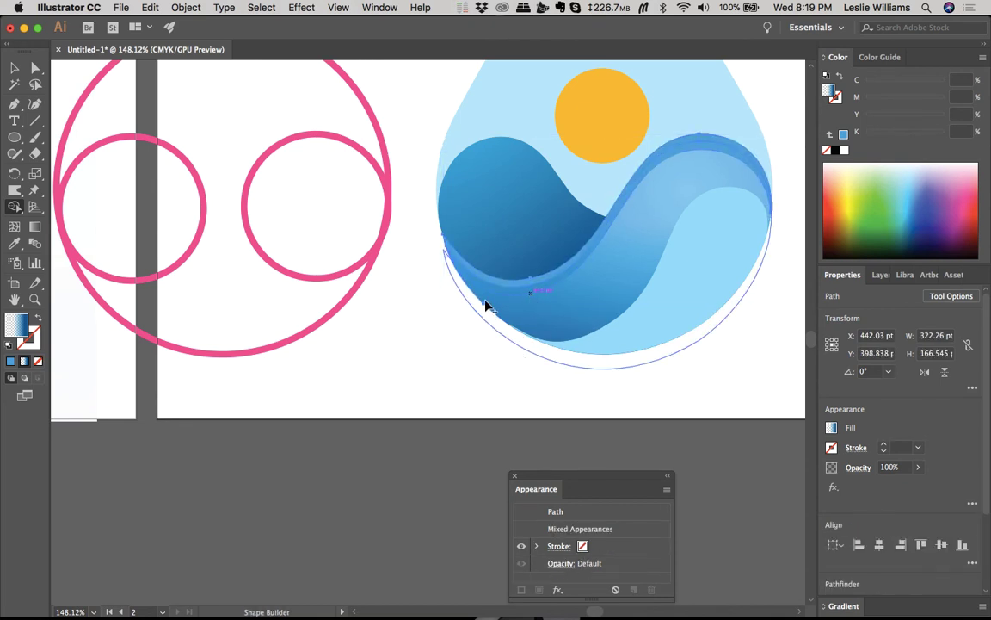
pyautogui.scroll(5, 486, 306)
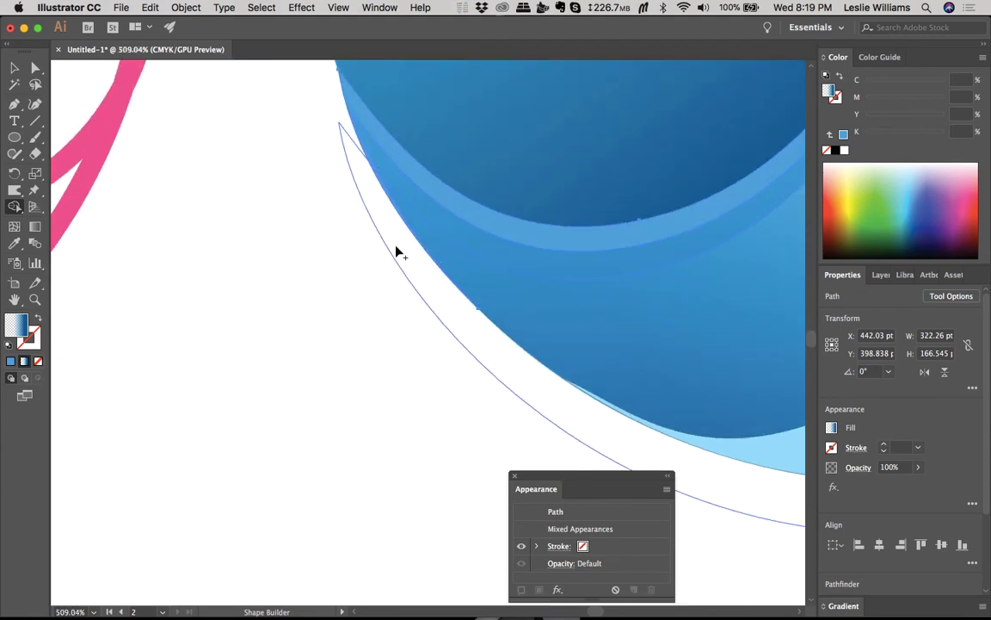
pyautogui.scroll(-5, 482, 291)
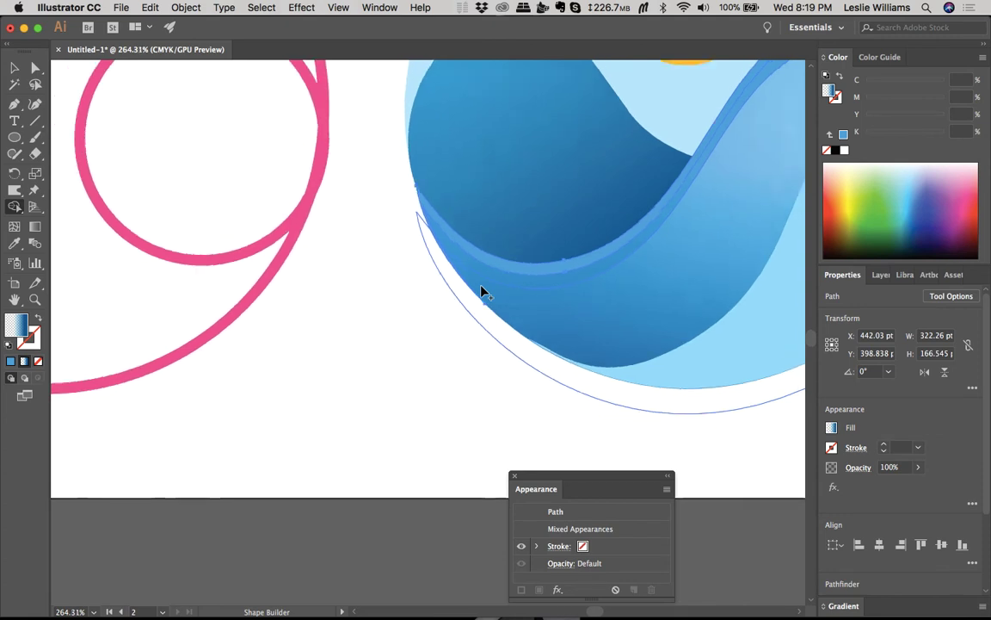
pyautogui.scroll(-1, 482, 291)
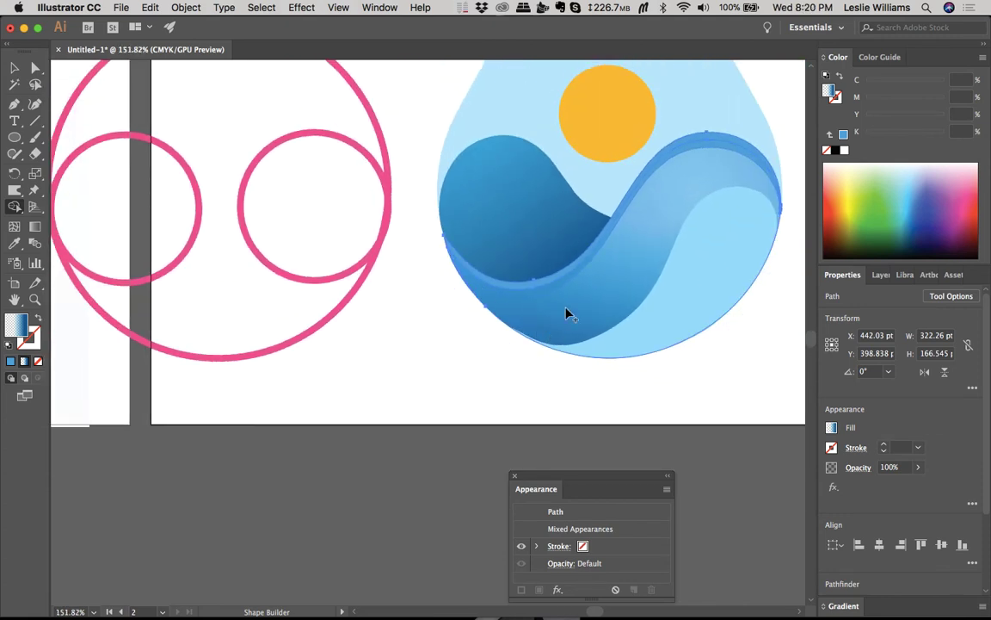
# Step: Copy the white 67% Overlay fill onto the wave highlight and aim its radial gradient toward the crest
pyautogui.press('i')
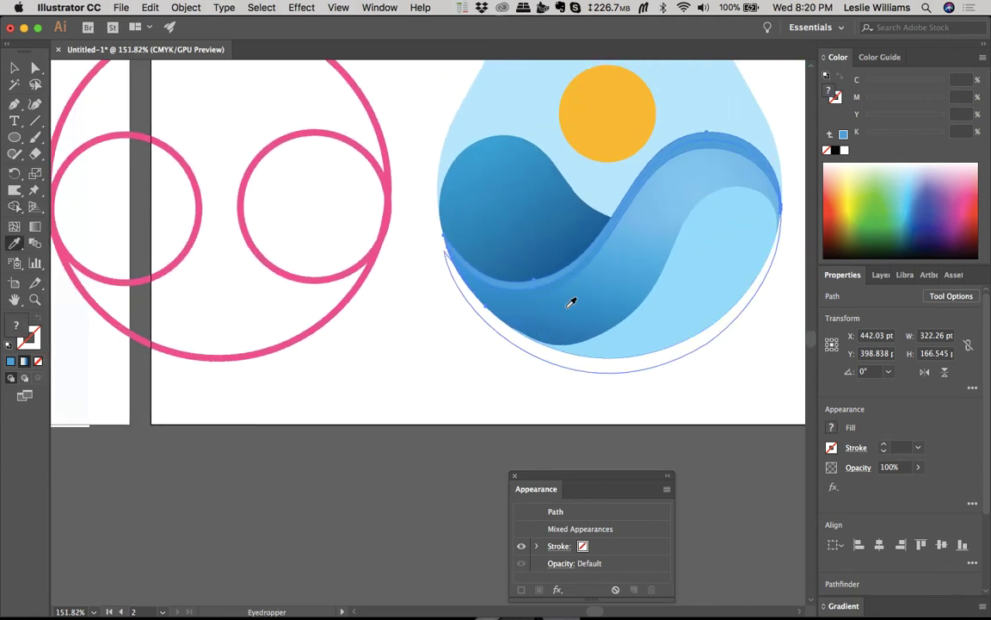
pyautogui.click(707, 177)
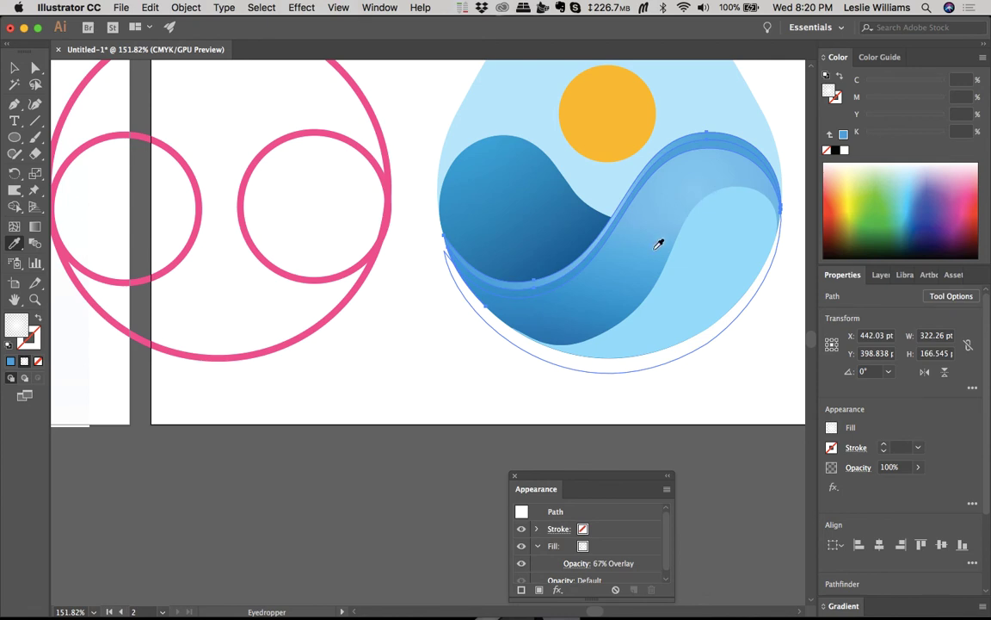
pyautogui.press('g')
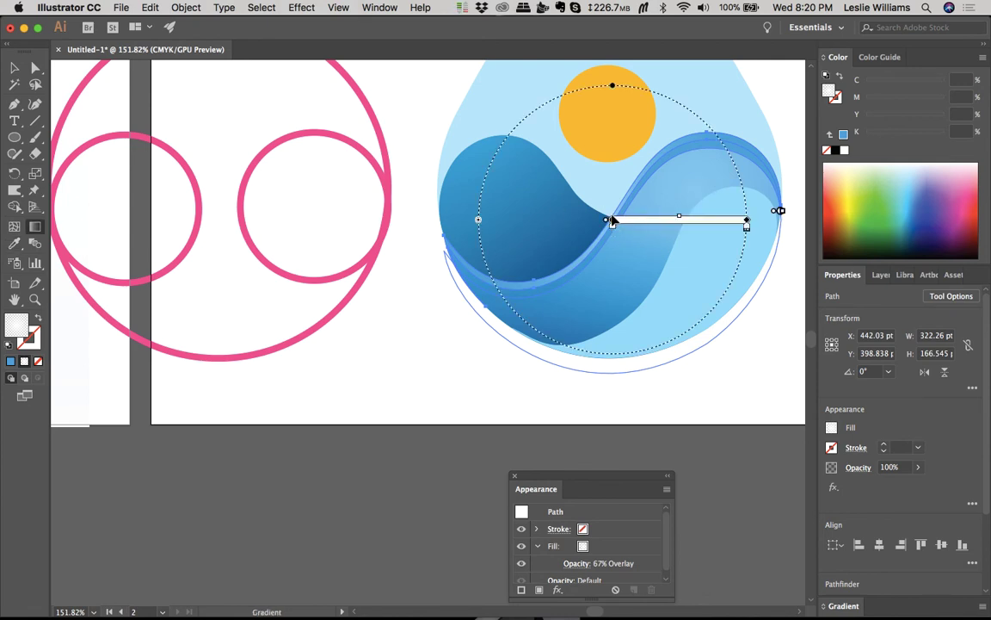
pyautogui.moveTo(565, 246)
pyautogui.mouseDown()
pyautogui.moveTo(527, 249)
pyautogui.moveTo(543, 261)
pyautogui.mouseUp()
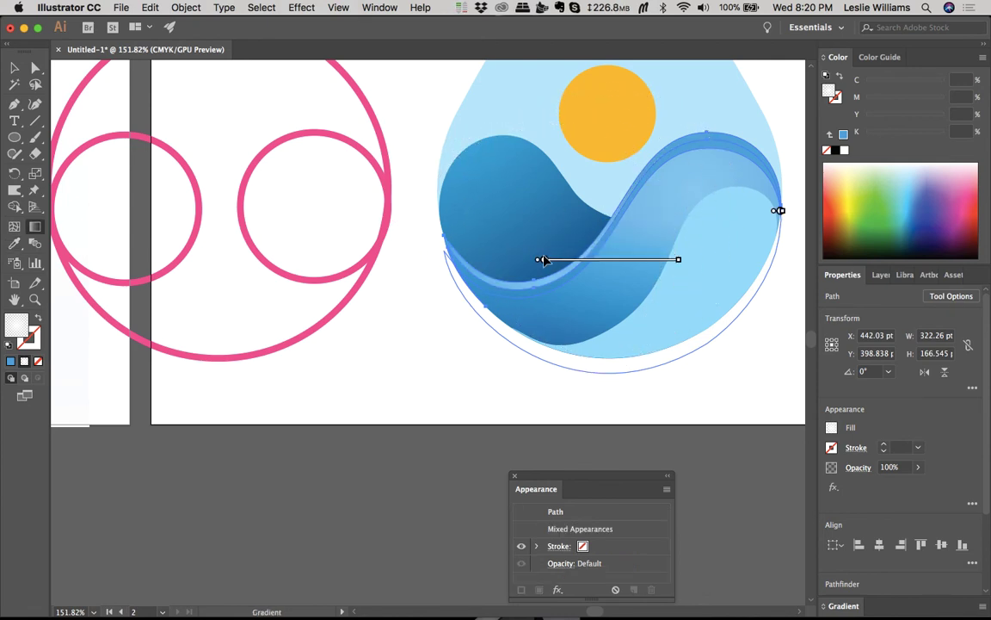
pyautogui.moveTo(679, 263)
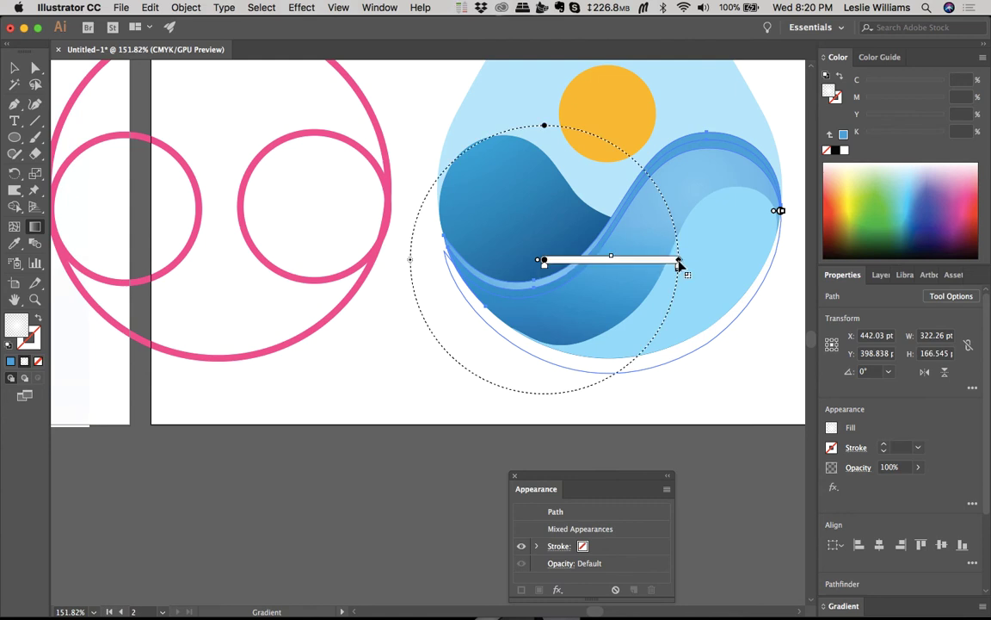
pyautogui.moveTo(679, 261); pyautogui.dragTo(713, 259)
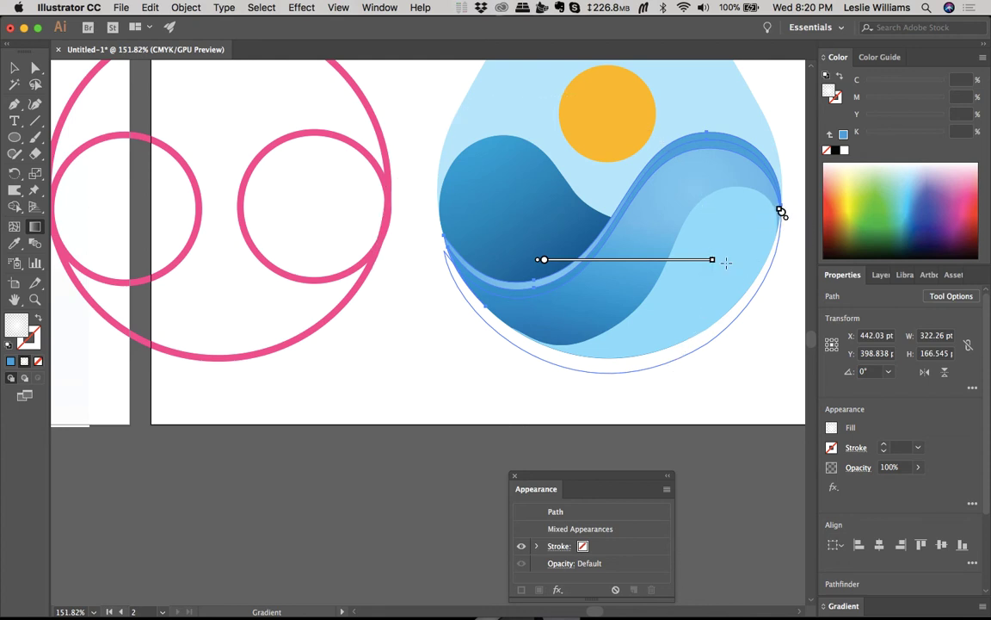
pyautogui.moveTo(716, 259)
pyautogui.mouseDown()
pyautogui.moveTo(704, 189)
pyautogui.moveTo(698, 196)
pyautogui.mouseUp()
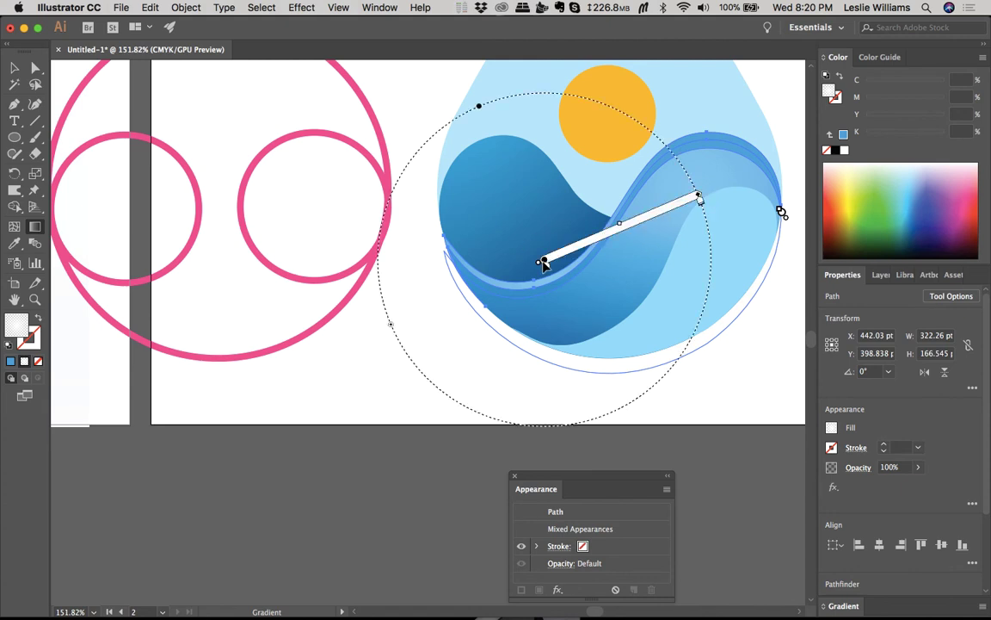
pyautogui.moveTo(542, 260)
pyautogui.mouseDown()
pyautogui.moveTo(592, 247)
pyautogui.moveTo(549, 257)
pyautogui.moveTo(564, 255)
pyautogui.mouseUp()
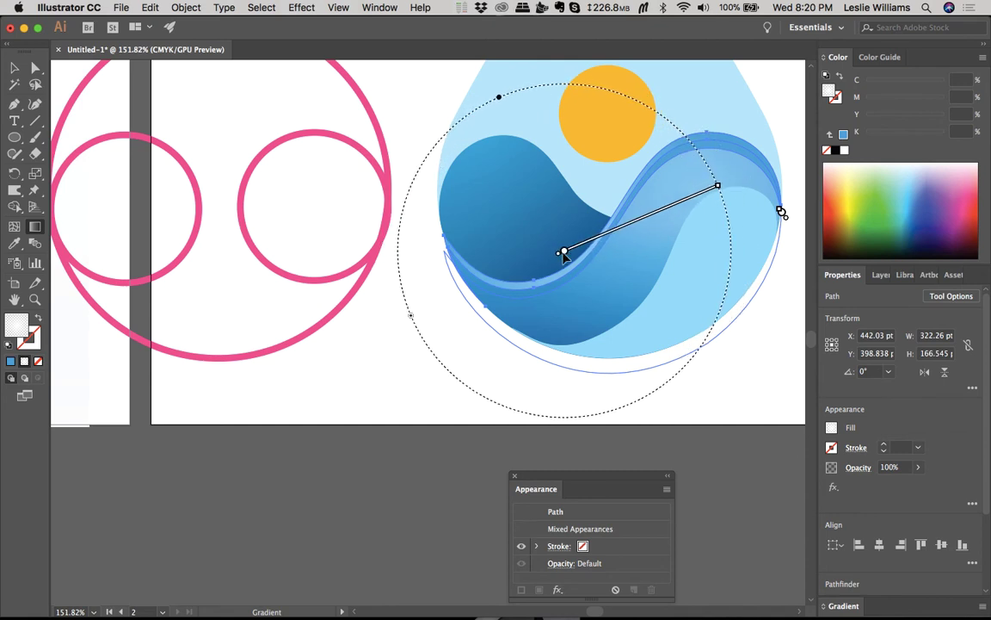
# Step: Nudge the wave highlight path up about 5 pt and 1 pt left
pyautogui.press('v')
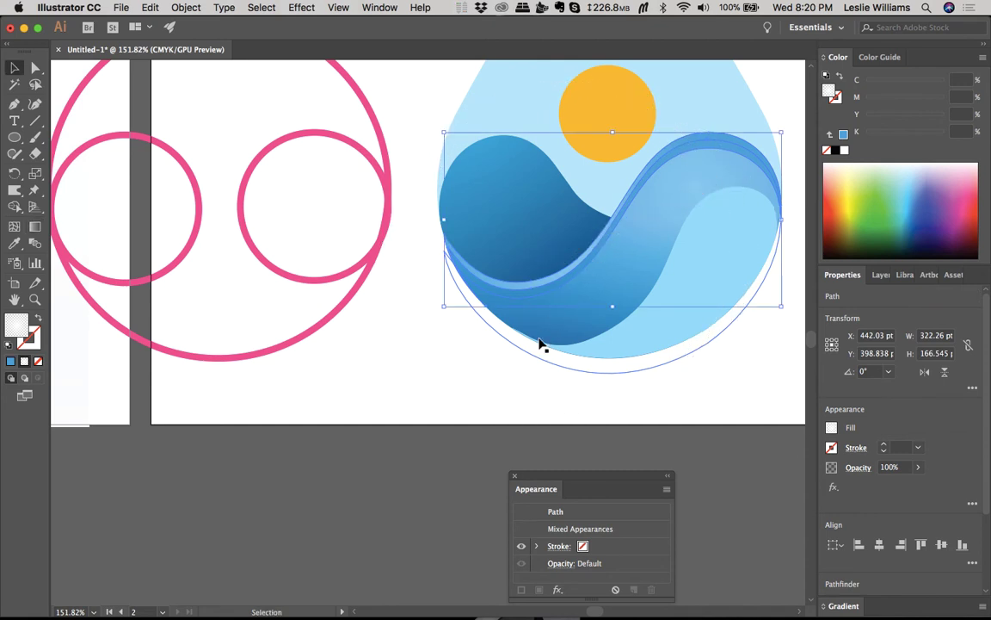
pyautogui.click(525, 385)
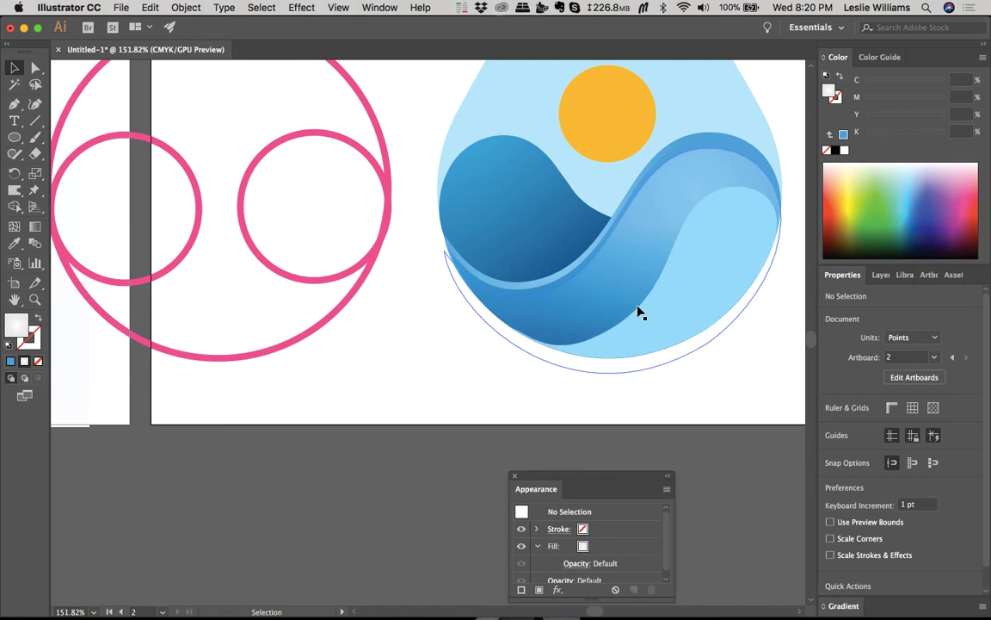
pyautogui.click(617, 288)
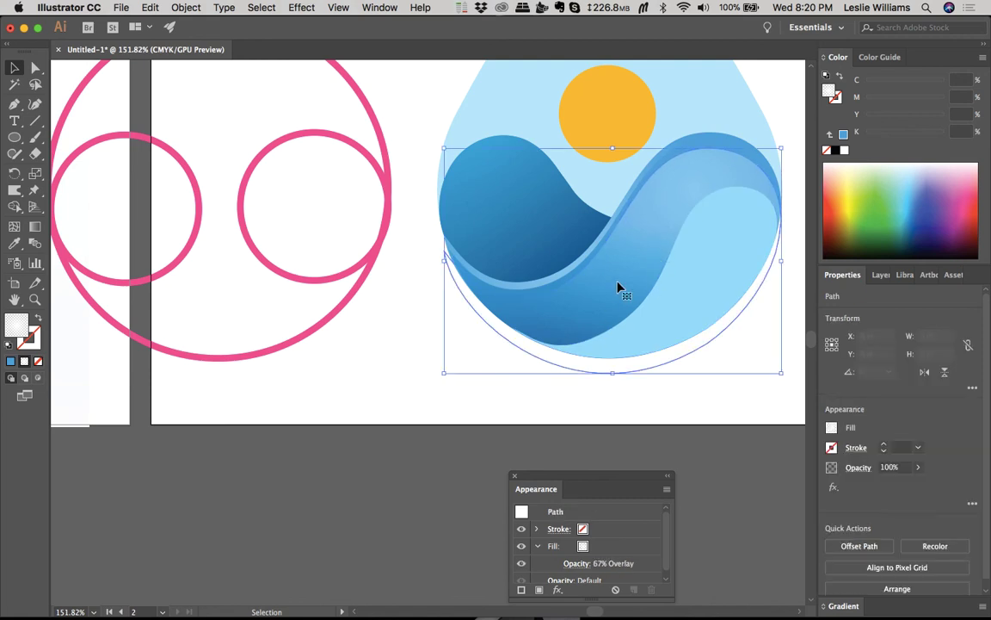
pyautogui.moveTo(617, 286); pyautogui.dragTo(619, 272)
pyautogui.press('Left')
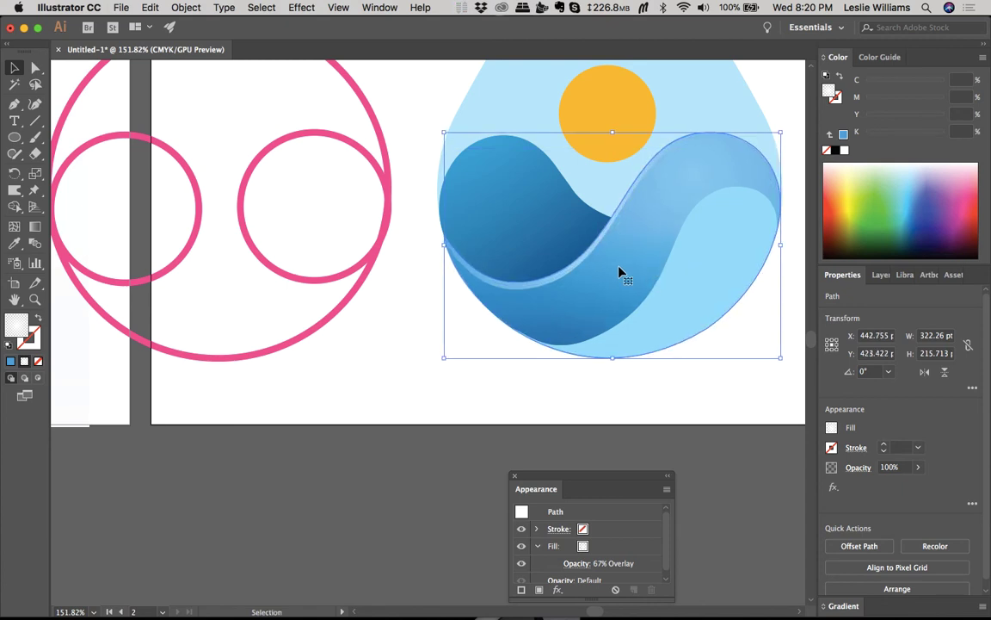
pyautogui.click(559, 396)
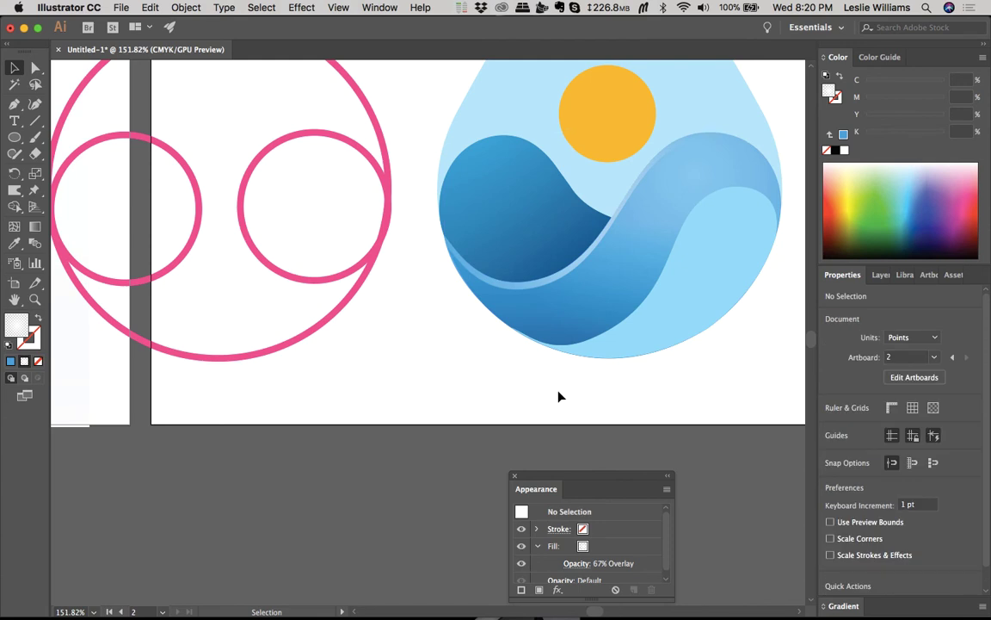
pyautogui.moveTo(588, 292); pyautogui.dragTo(592, 298)
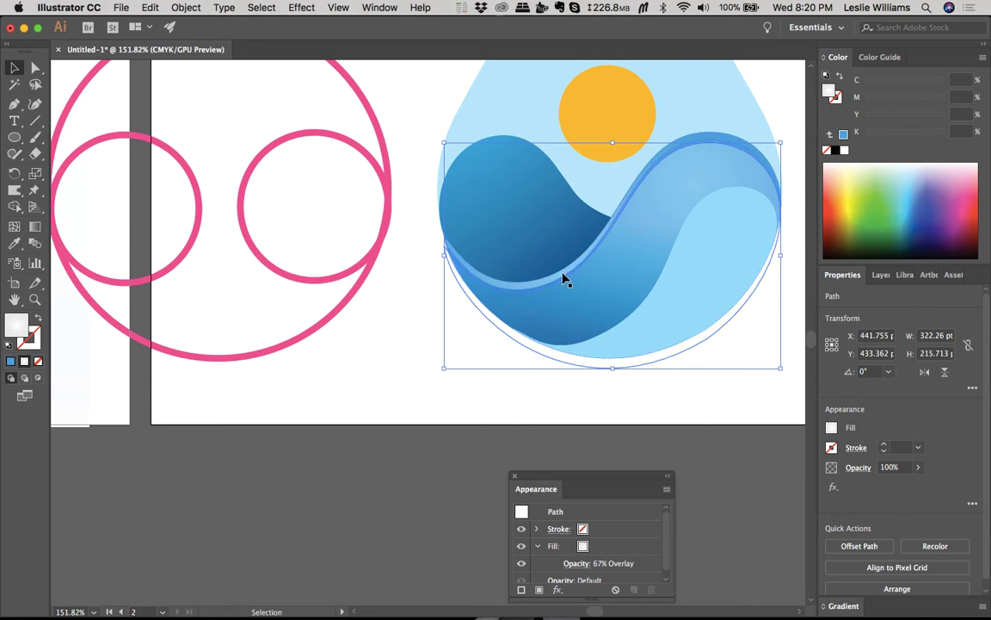
# Step: Shorten the radial gradient and recentre it lower-left on the waves with a smaller spread
pyautogui.click(564, 278)
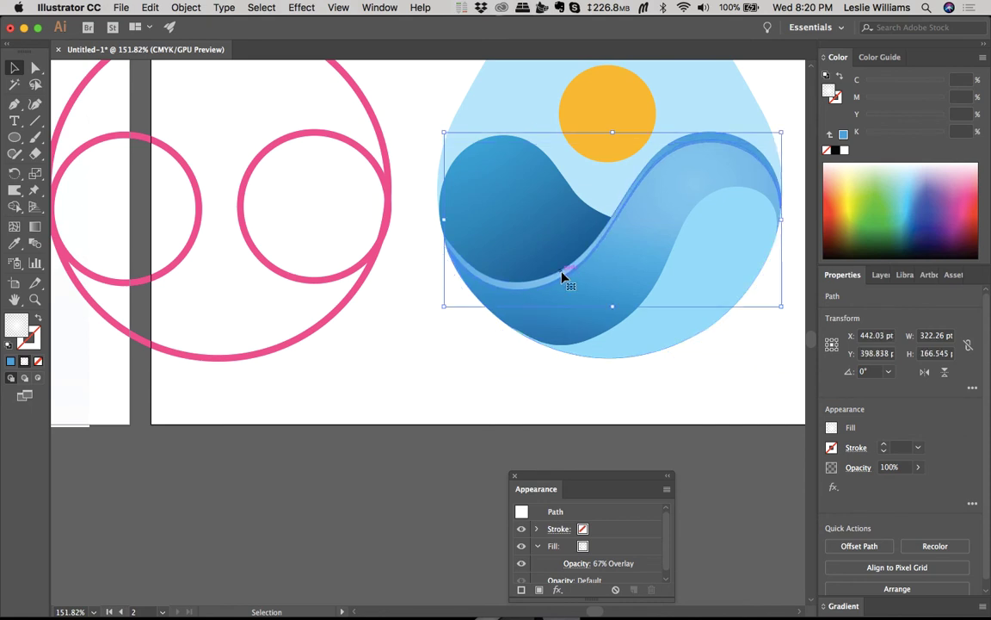
pyautogui.press('g')
pyautogui.moveTo(693, 197)
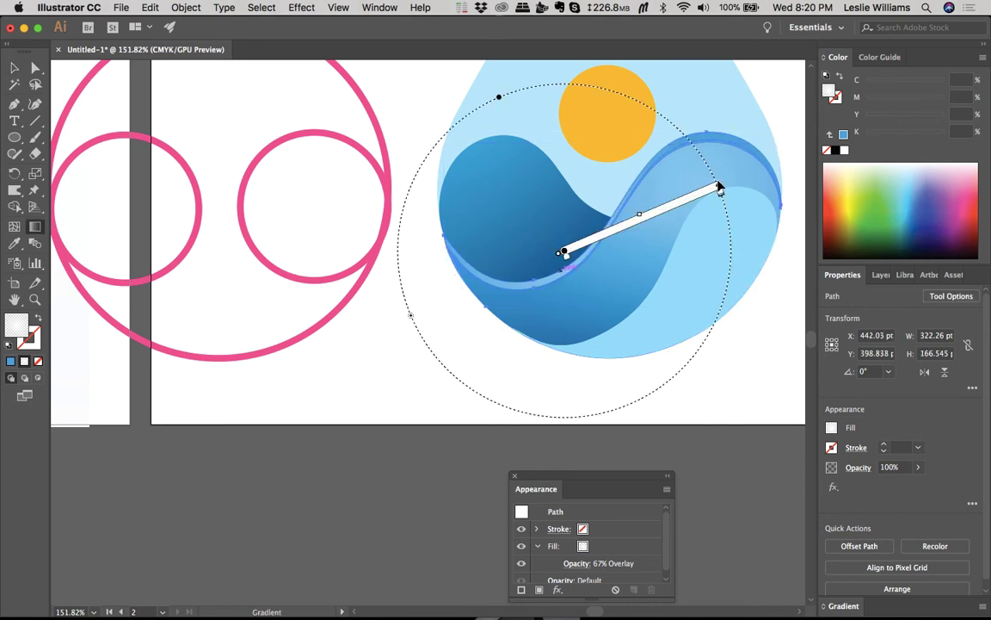
pyautogui.moveTo(719, 188); pyautogui.dragTo(684, 201)
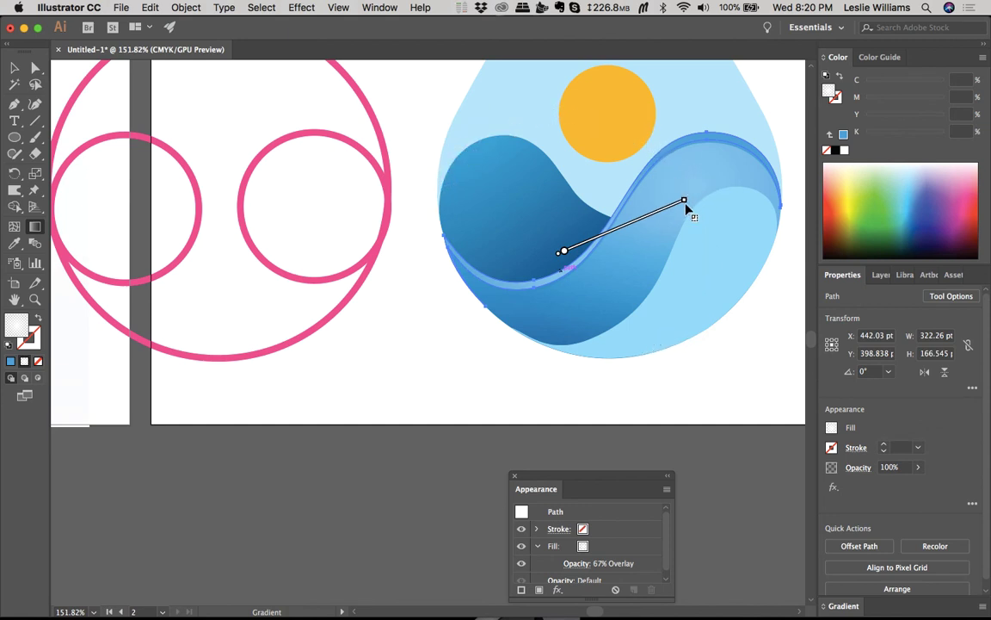
pyautogui.moveTo(562, 252); pyautogui.dragTo(517, 265)
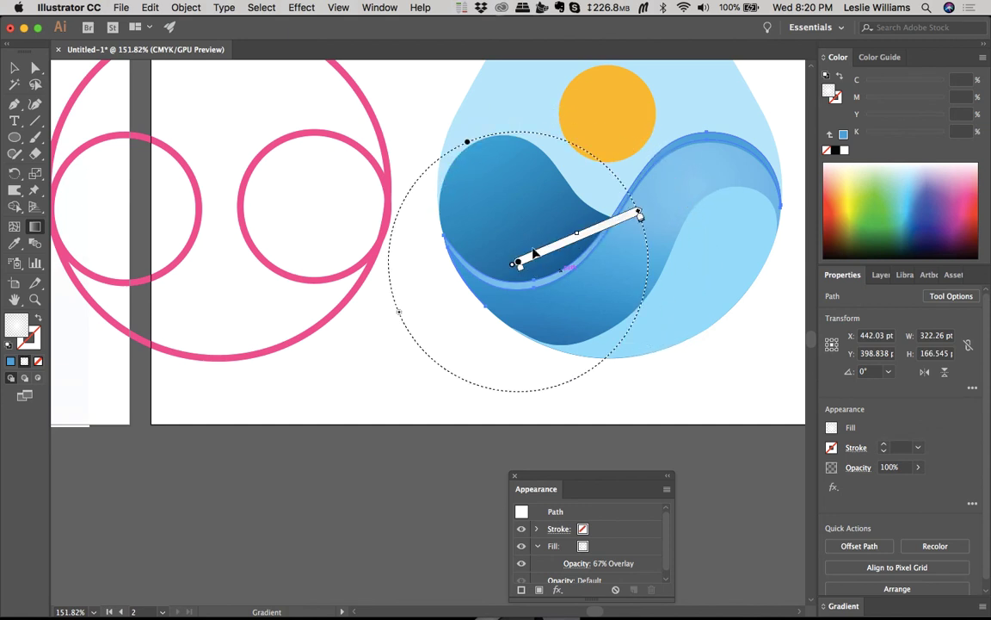
pyautogui.moveTo(640, 215); pyautogui.dragTo(618, 222)
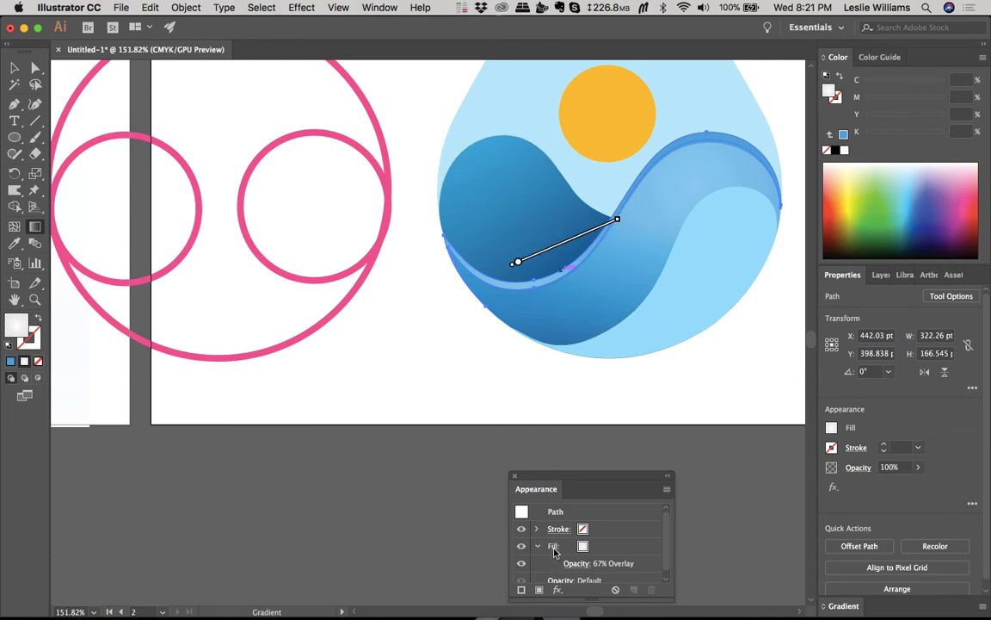
# Step: Lower the wave highlight's fill opacity to 40%
pyautogui.click(582, 564)
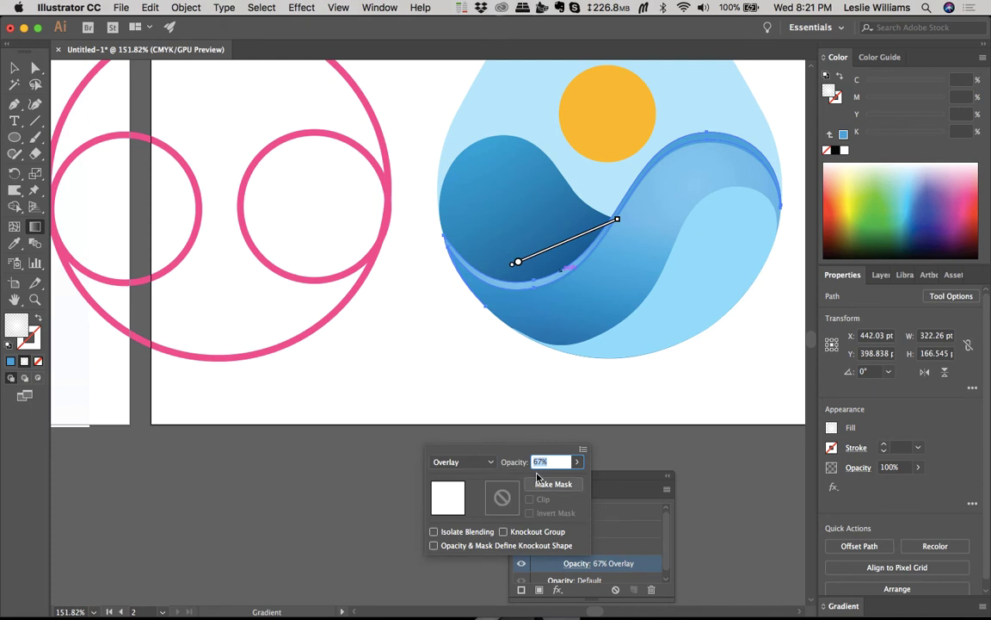
pyautogui.click(576, 462)
pyautogui.moveTo(553, 479); pyautogui.dragTo(544, 482)
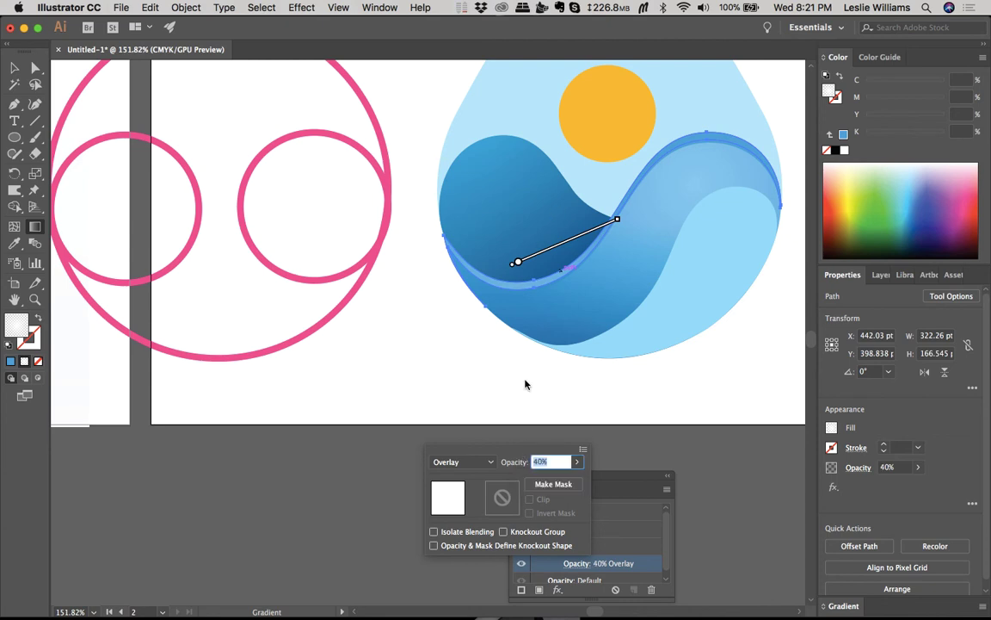
pyautogui.click(461, 247)
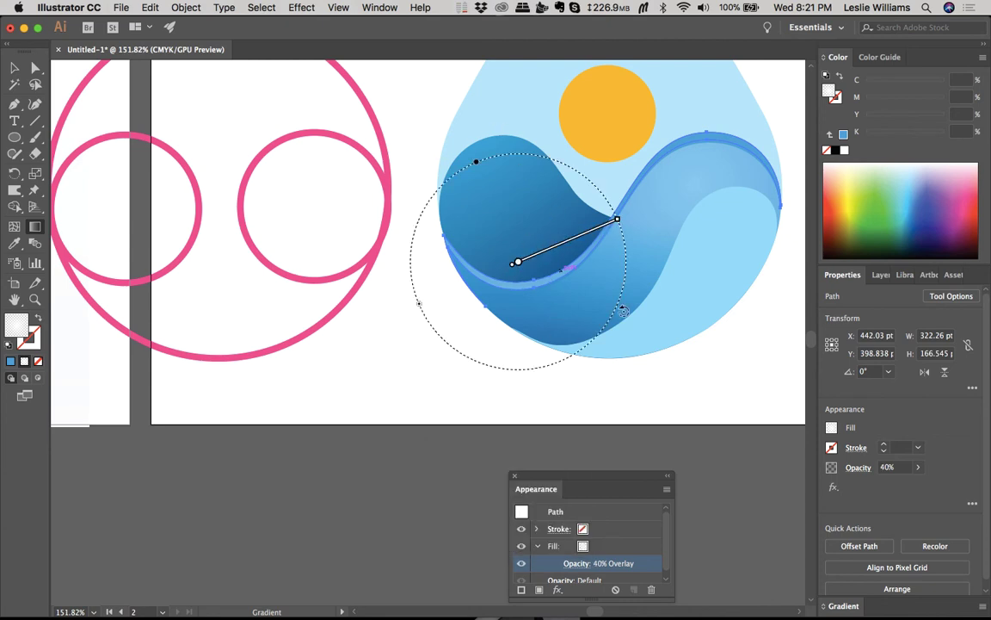
# Step: Raise the translucent circle overlay about 6 pt inside the drop
pyautogui.press('v')
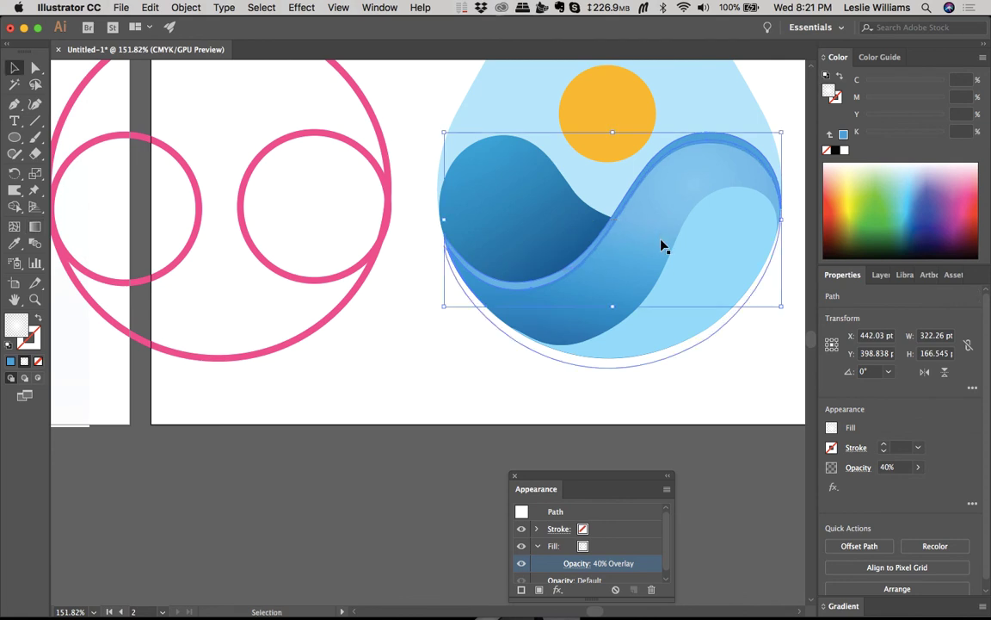
pyautogui.click(659, 337)
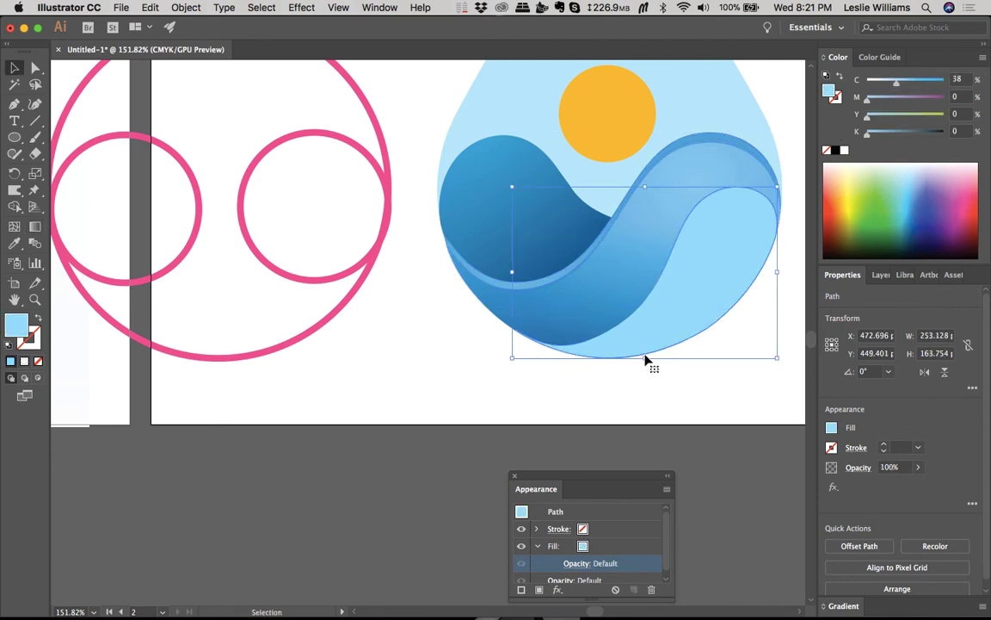
pyautogui.click(686, 356)
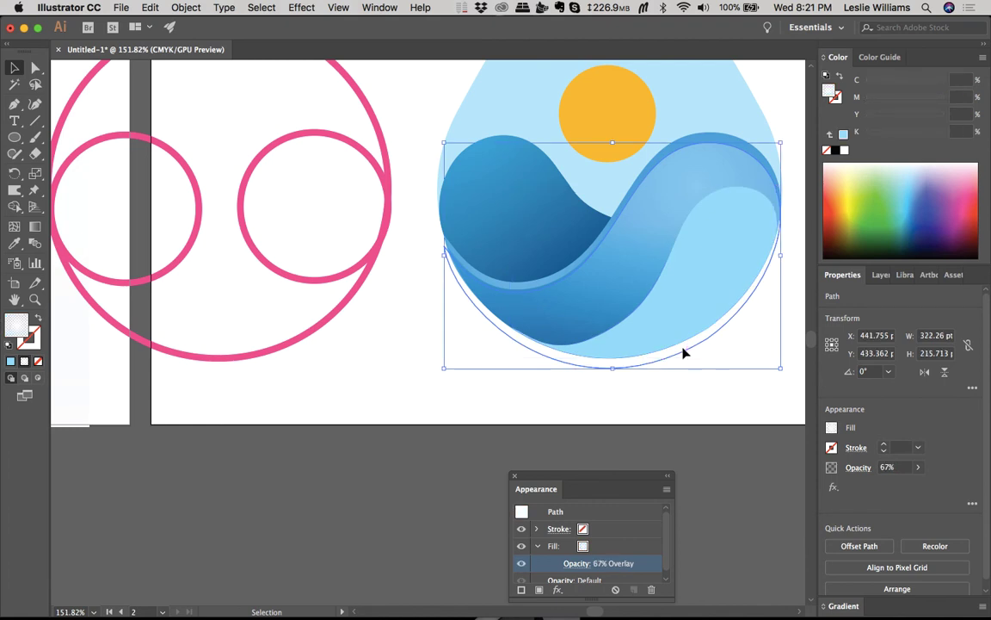
pyautogui.moveTo(684, 353); pyautogui.dragTo(685, 338)
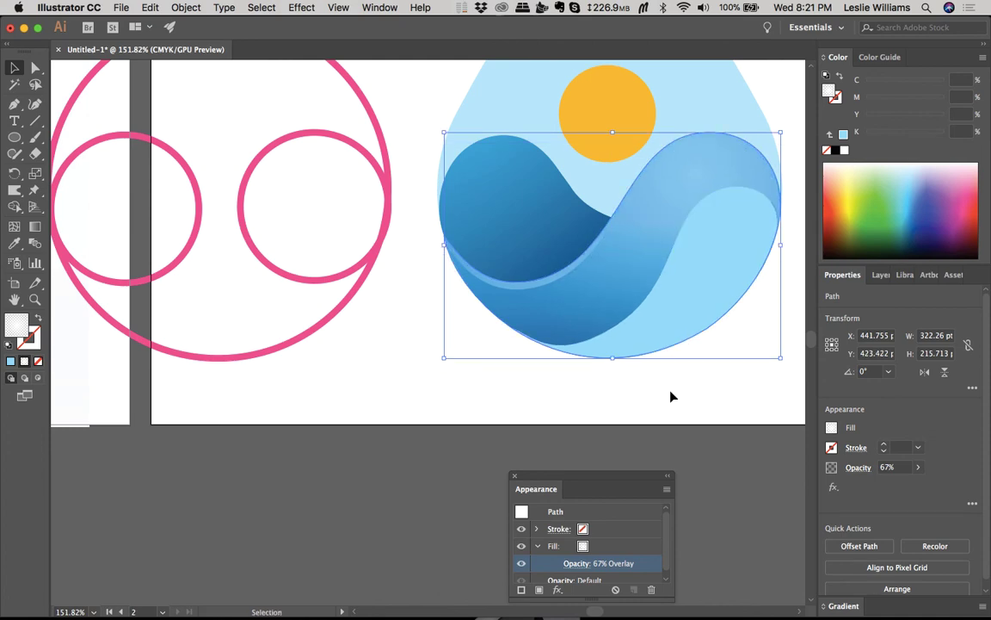
pyautogui.click(670, 398)
pyautogui.scroll(-5, 670, 399)
pyautogui.scroll(-3, 673, 398)
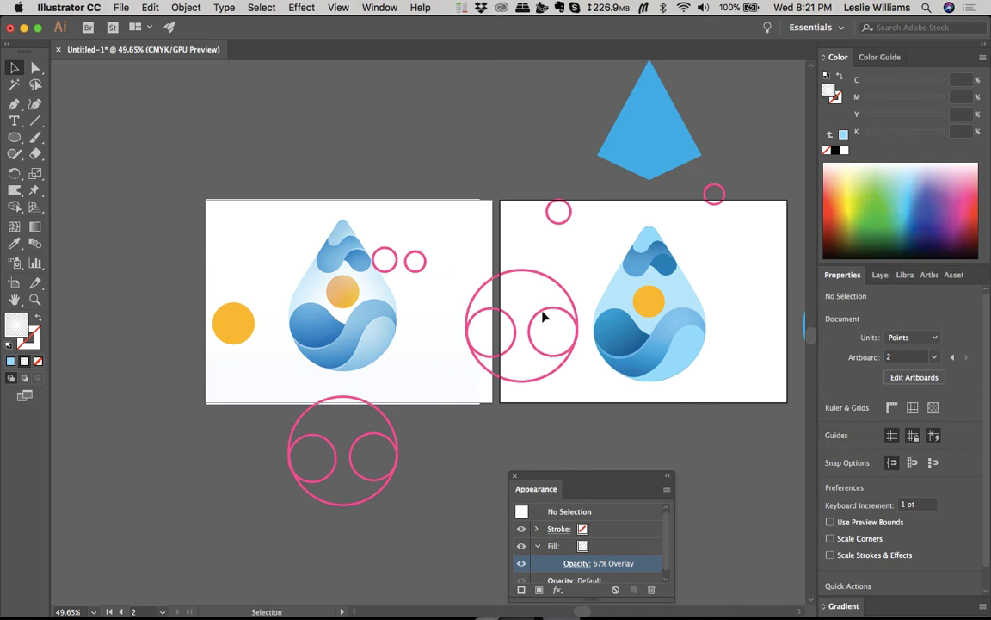
pyautogui.moveTo(477, 283)
pyautogui.mouseDown()
pyautogui.moveTo(527, 387)
pyautogui.moveTo(478, 283)
pyautogui.mouseUp()
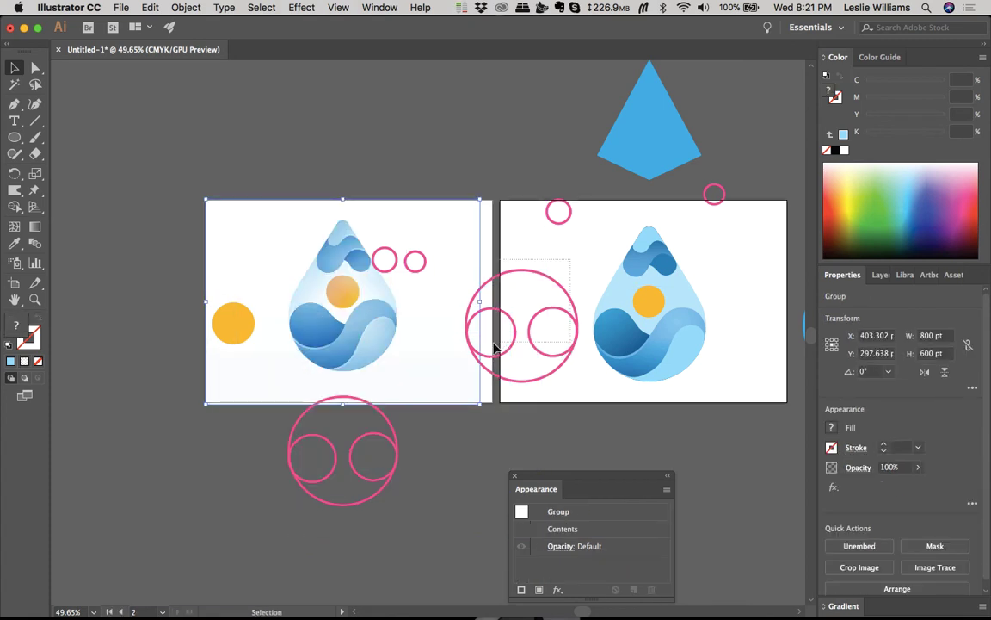
pyautogui.click(499, 372)
pyautogui.moveTo(542, 357); pyautogui.dragTo(463, 169)
pyautogui.click(558, 204)
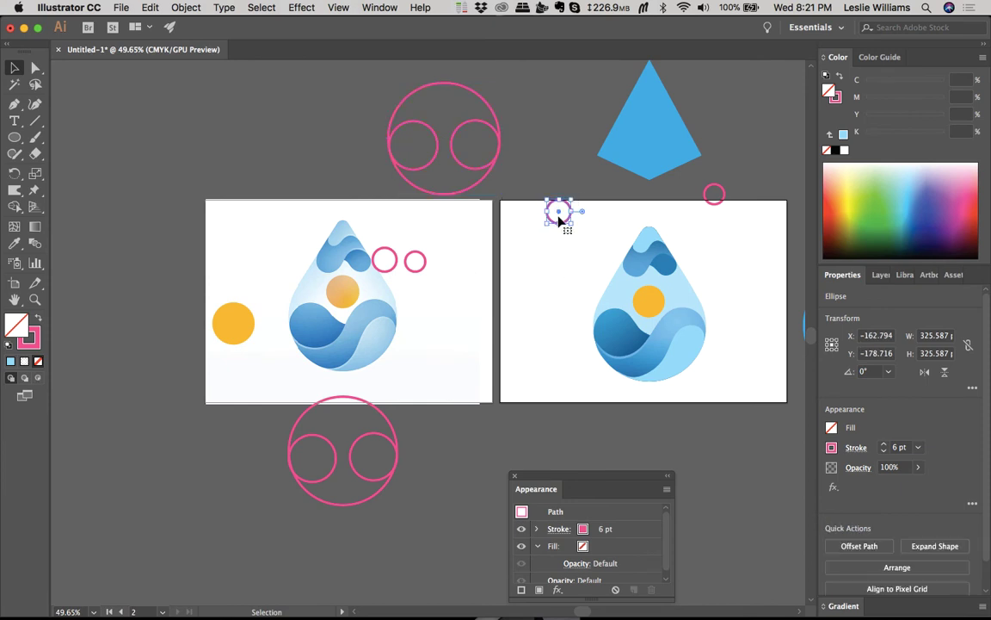
pyautogui.moveTo(558, 203); pyautogui.dragTo(536, 143)
pyautogui.click(564, 189)
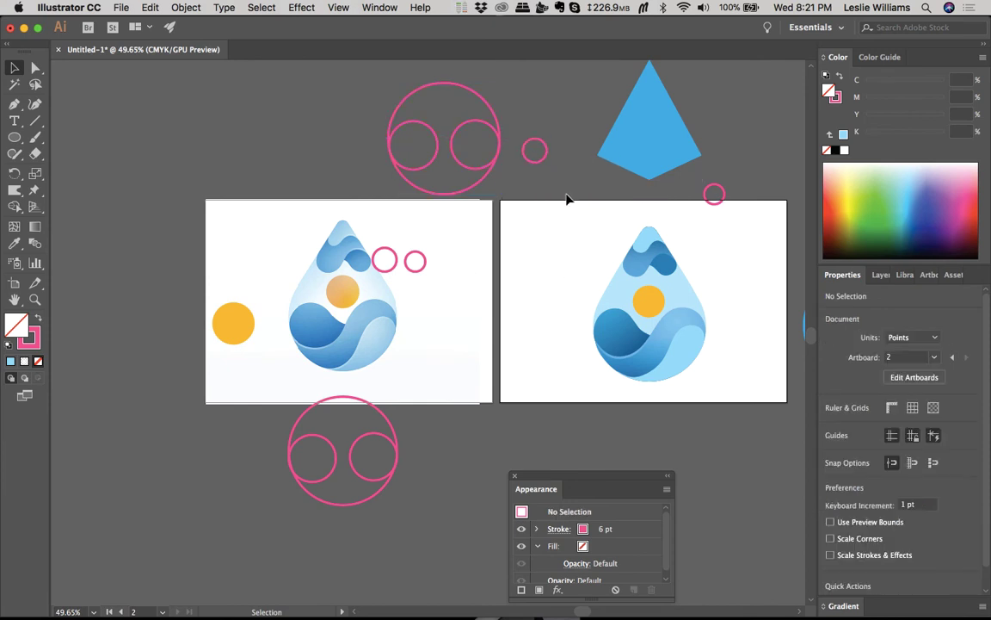
pyautogui.click(391, 256)
pyautogui.keyDown('shift'); pyautogui.click(416, 259); pyautogui.keyUp('shift')
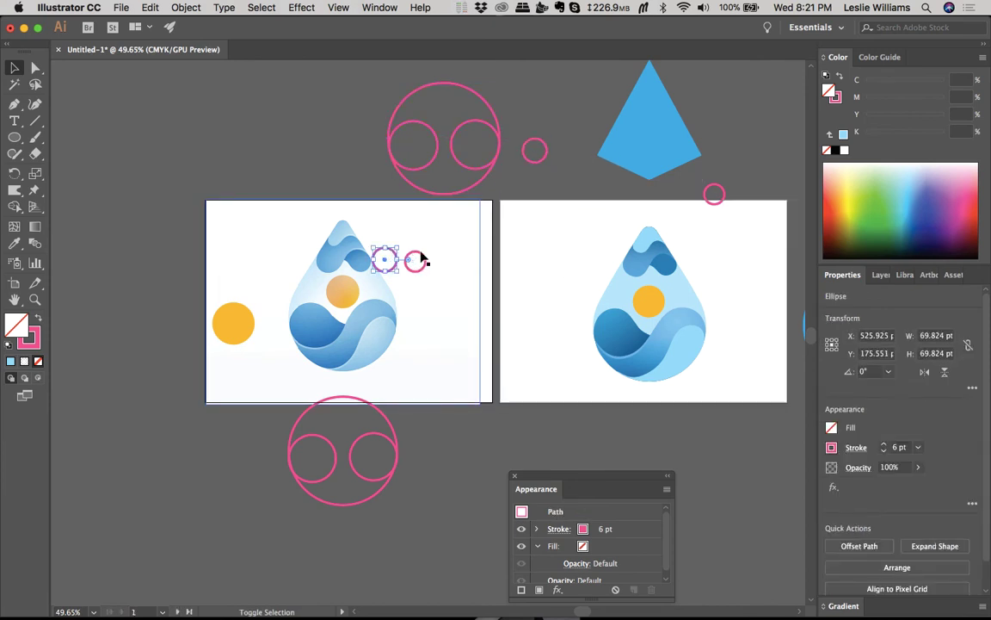
pyautogui.moveTo(420, 255); pyautogui.dragTo(330, 140)
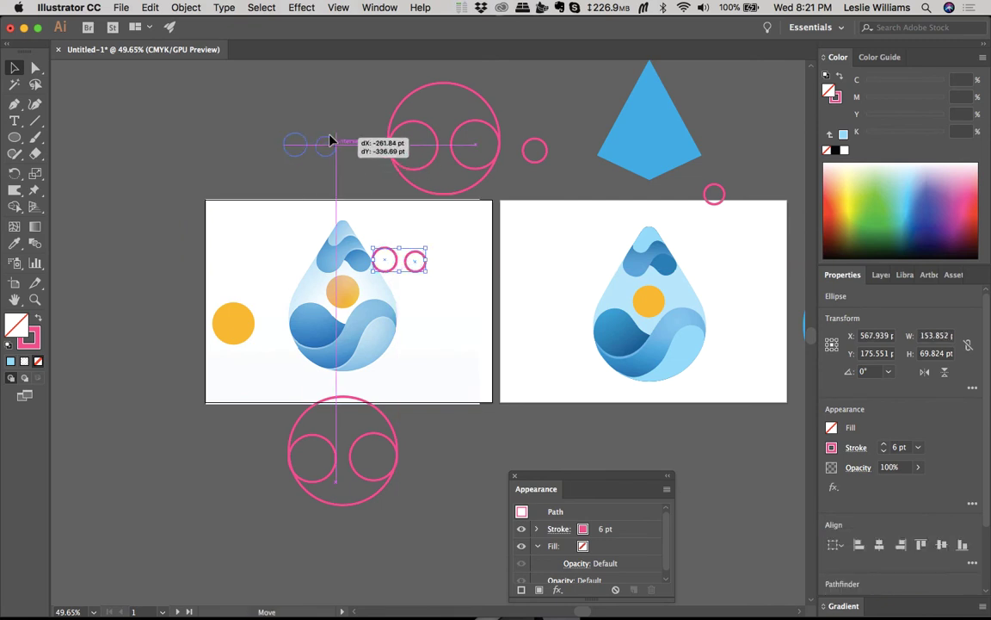
pyautogui.click(521, 312)
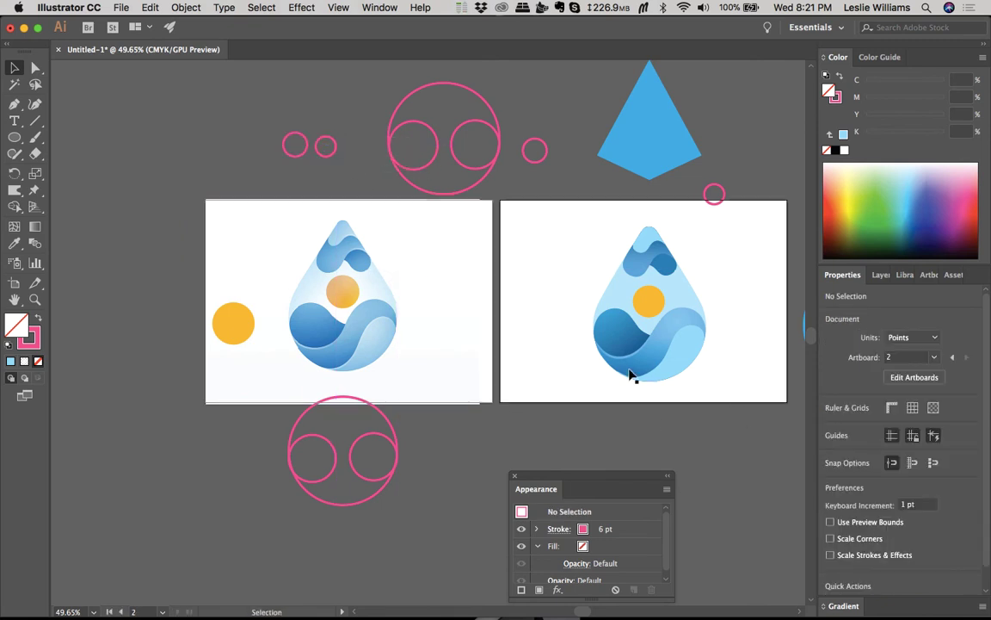
# Step: Copy the dark wave's blue gradient onto the light lower wave with the Eyedropper
pyautogui.scroll(5, 659, 351)
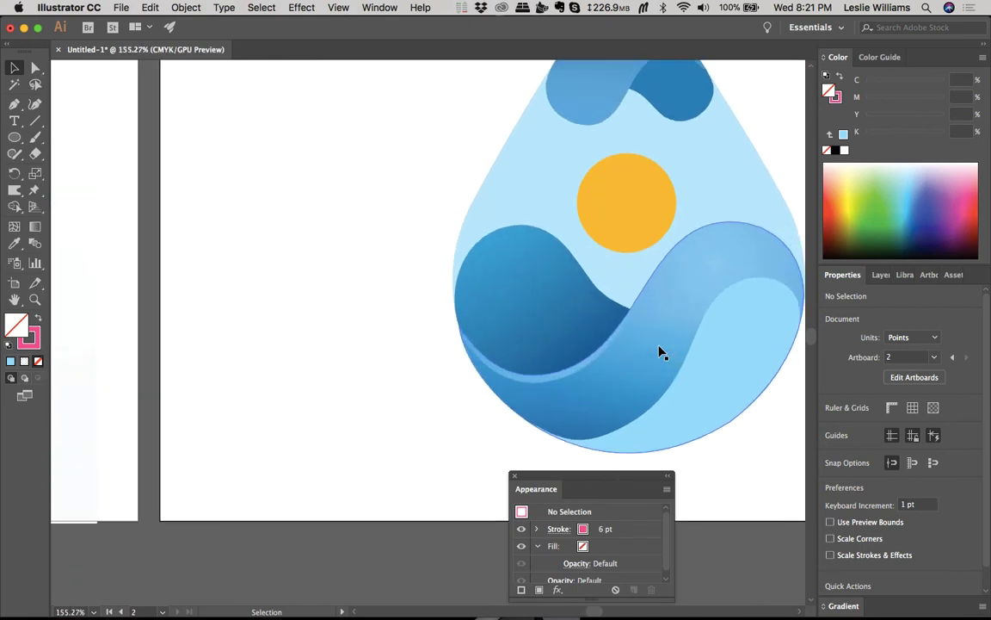
pyautogui.click(704, 407)
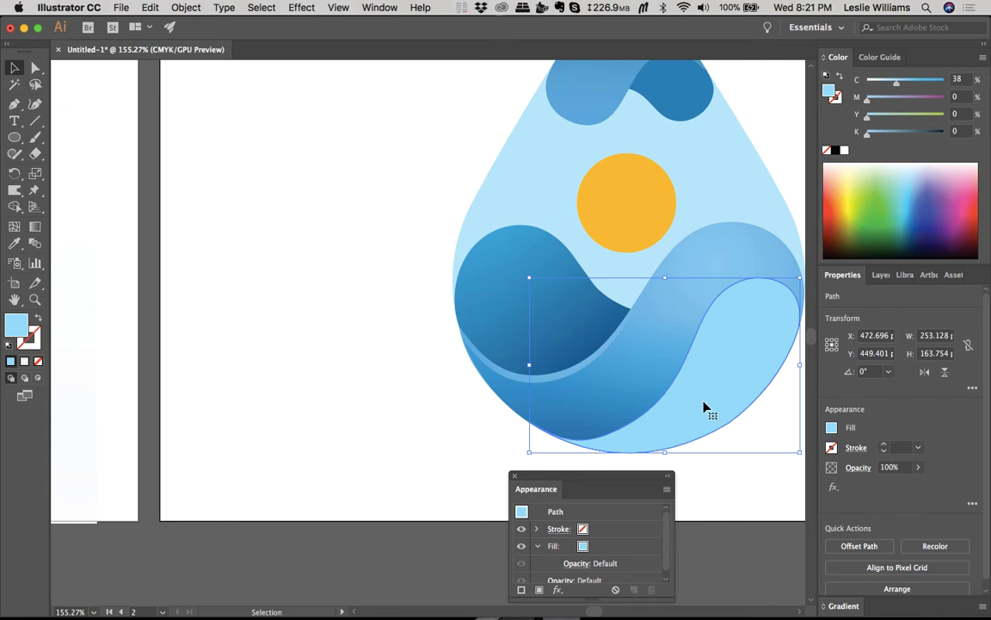
pyautogui.scroll(-3, 704, 408)
pyautogui.scroll(2, 704, 408)
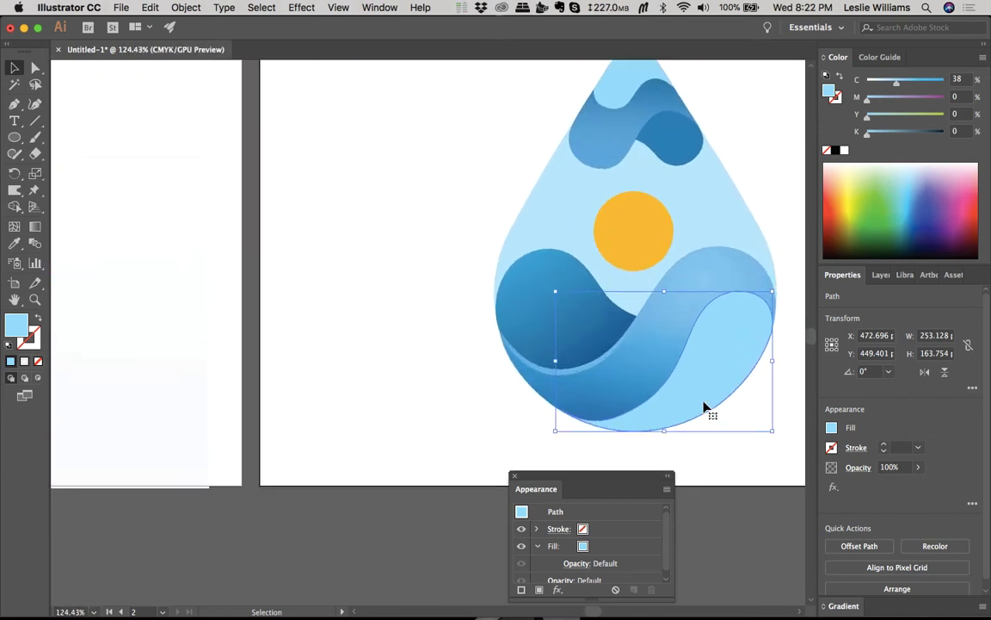
pyautogui.scroll(1, 704, 408)
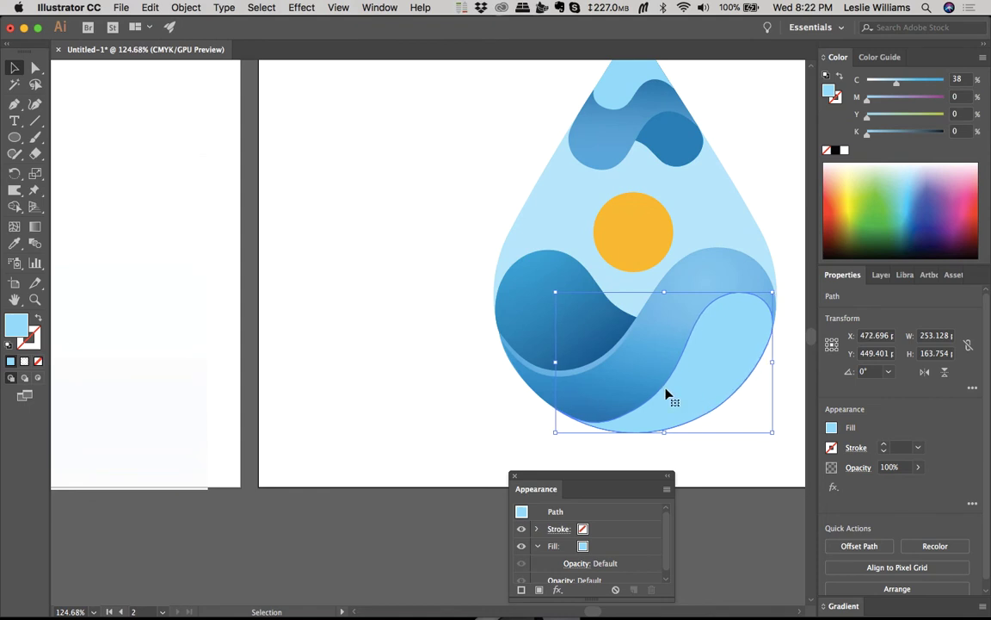
pyautogui.press('i')
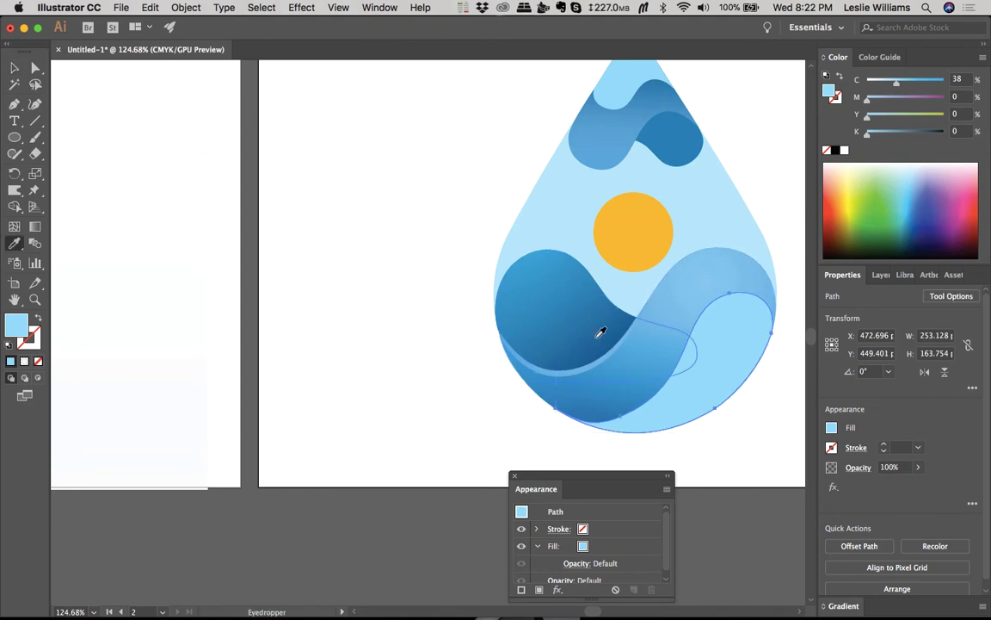
pyautogui.click(597, 338)
# Step: Angle the gradient diagonally across the wave and set its end stop to C100 K5
pyautogui.press('g')
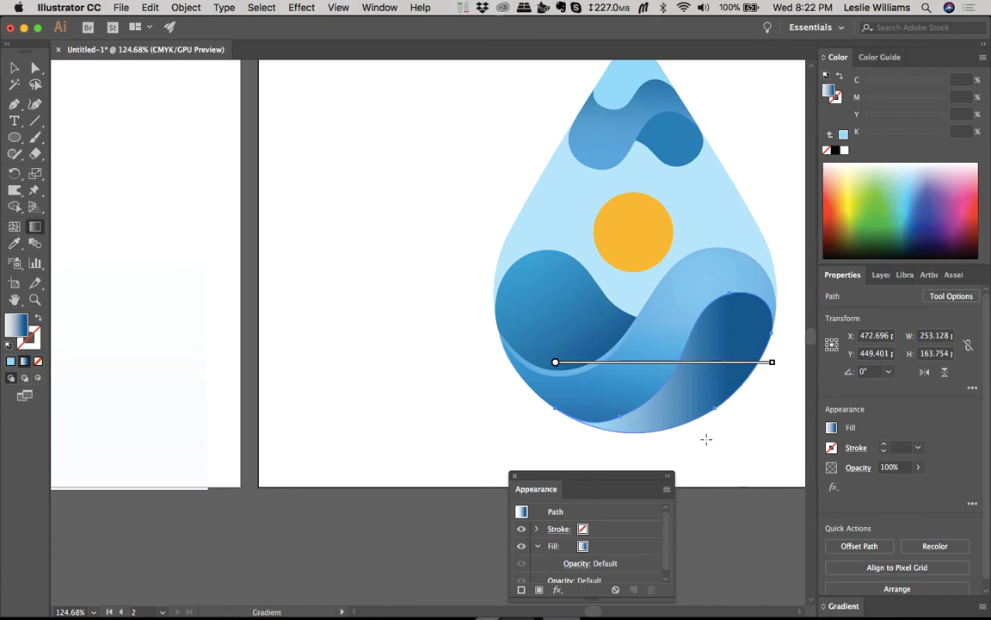
pyautogui.moveTo(773, 362)
pyautogui.mouseDown()
pyautogui.moveTo(487, 349)
pyautogui.moveTo(446, 415)
pyautogui.mouseUp()
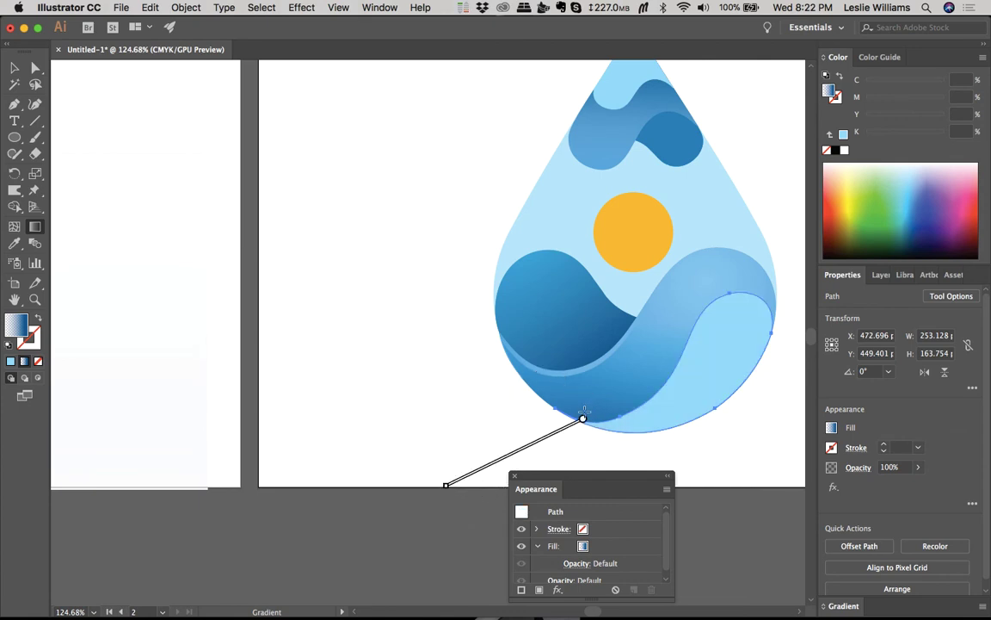
pyautogui.moveTo(582, 419)
pyautogui.mouseDown()
pyautogui.moveTo(671, 403)
pyautogui.moveTo(665, 383)
pyautogui.mouseUp()
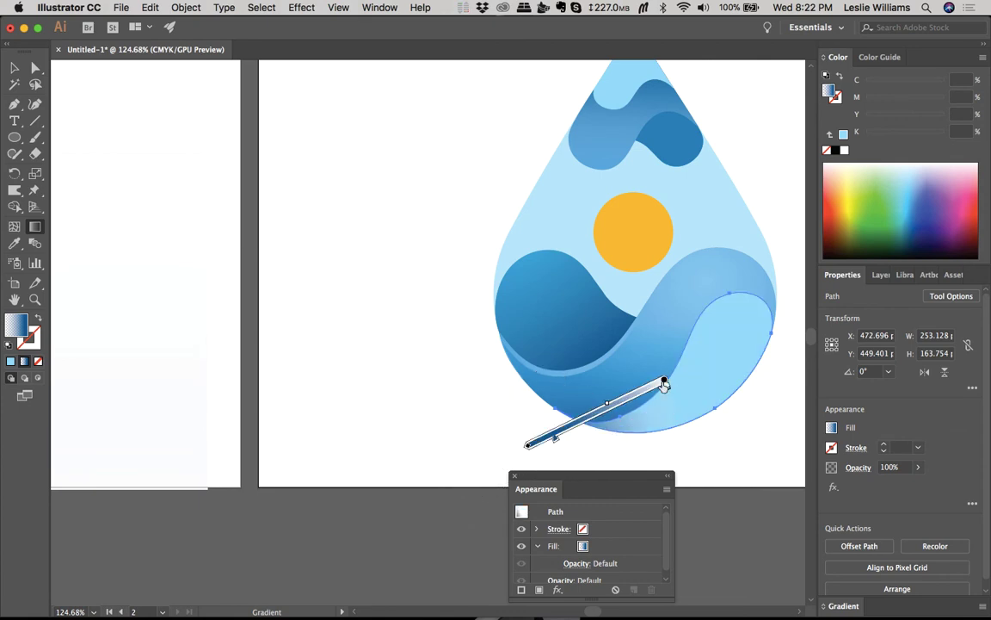
pyautogui.doubleClick(664, 382)
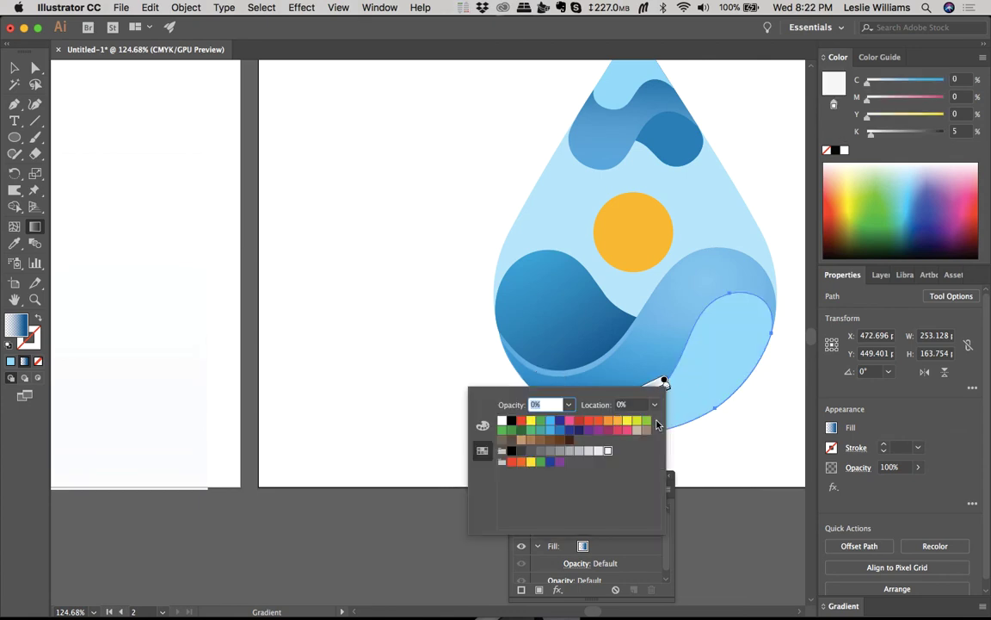
pyautogui.click(872, 80)
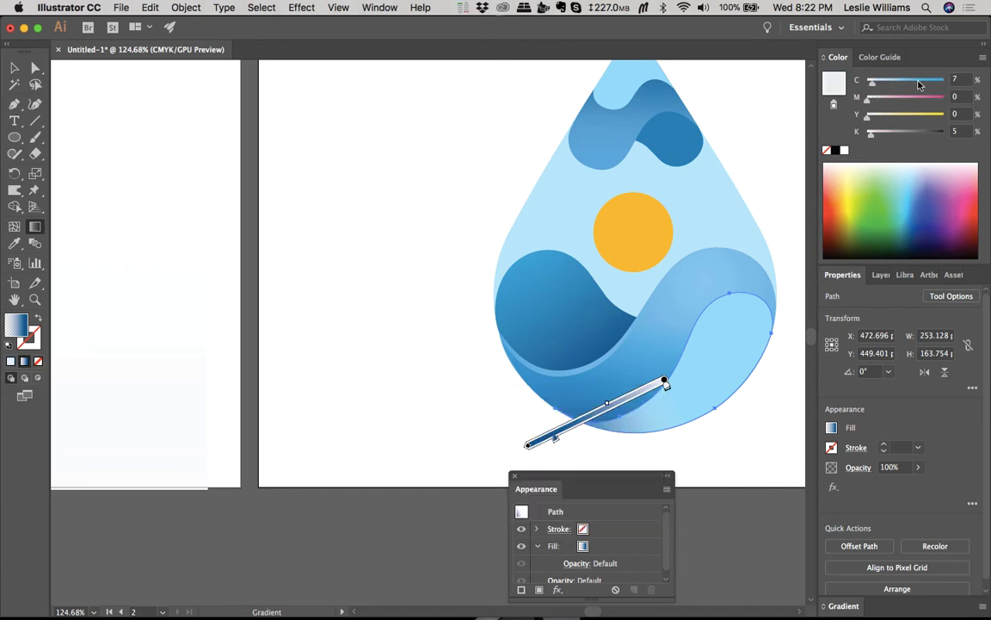
pyautogui.moveTo(918, 81); pyautogui.dragTo(945, 80)
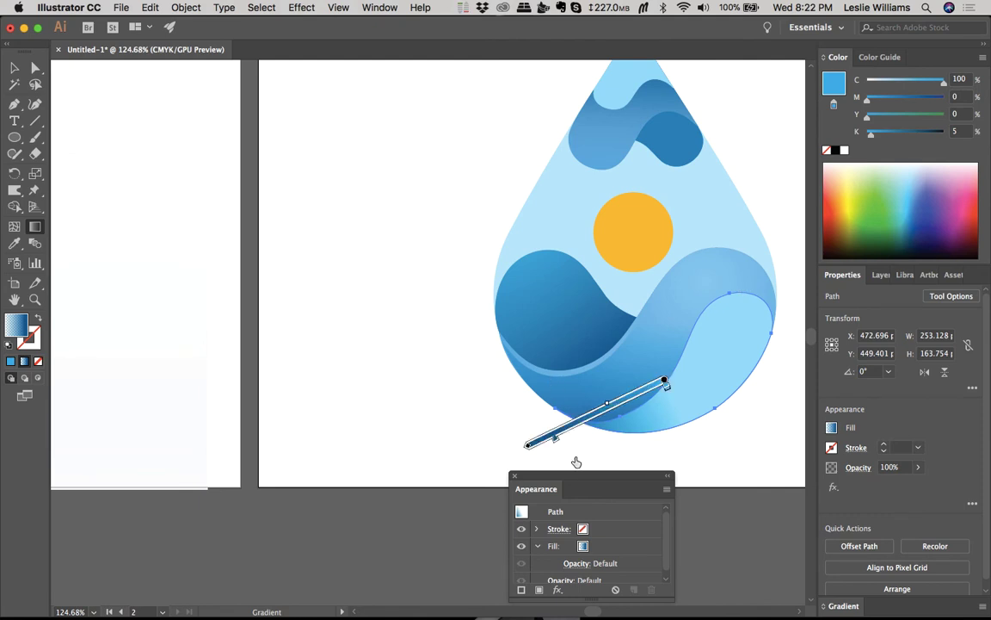
pyautogui.moveTo(665, 385)
pyautogui.mouseDown()
pyautogui.moveTo(693, 385)
pyautogui.moveTo(695, 372)
pyautogui.mouseUp()
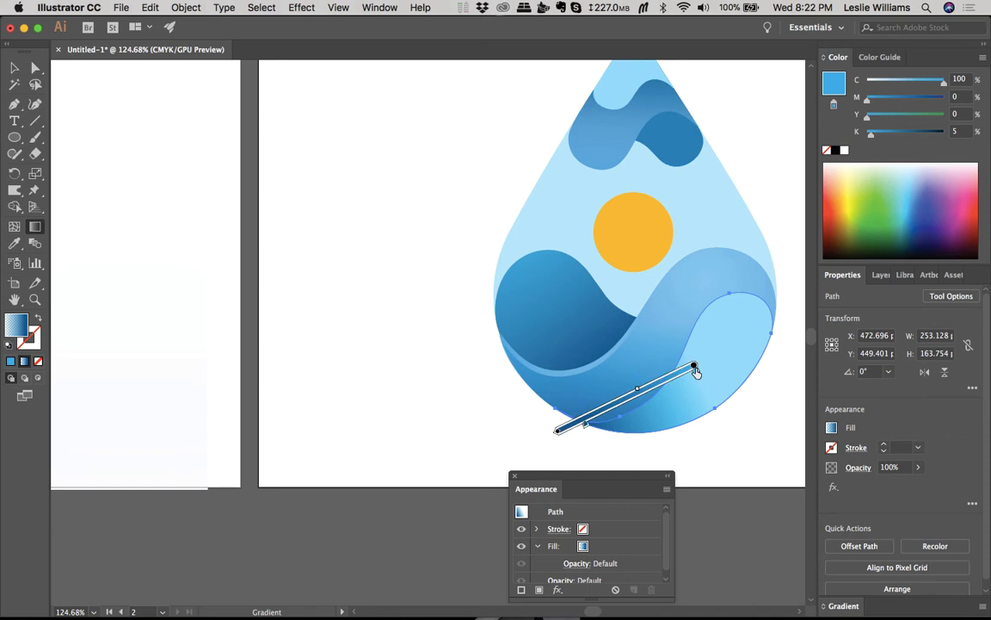
pyautogui.moveTo(693, 370); pyautogui.dragTo(676, 378)
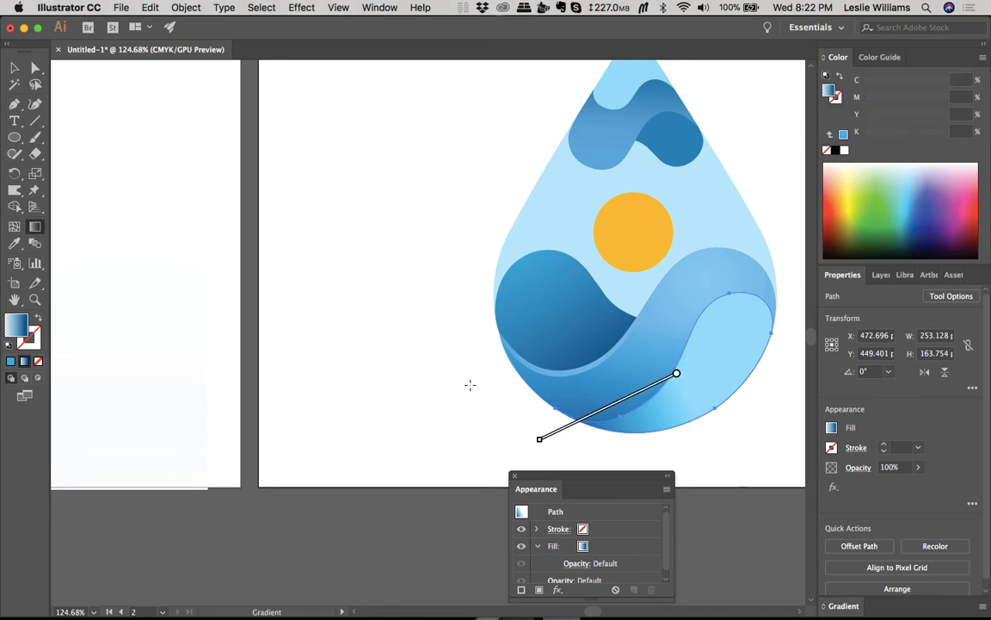
# Step: Stretch the wave gradient's start far lower-left and its end up to the drop's right edge
pyautogui.scroll(-5, 470, 385)
pyautogui.scroll(4, 470, 385)
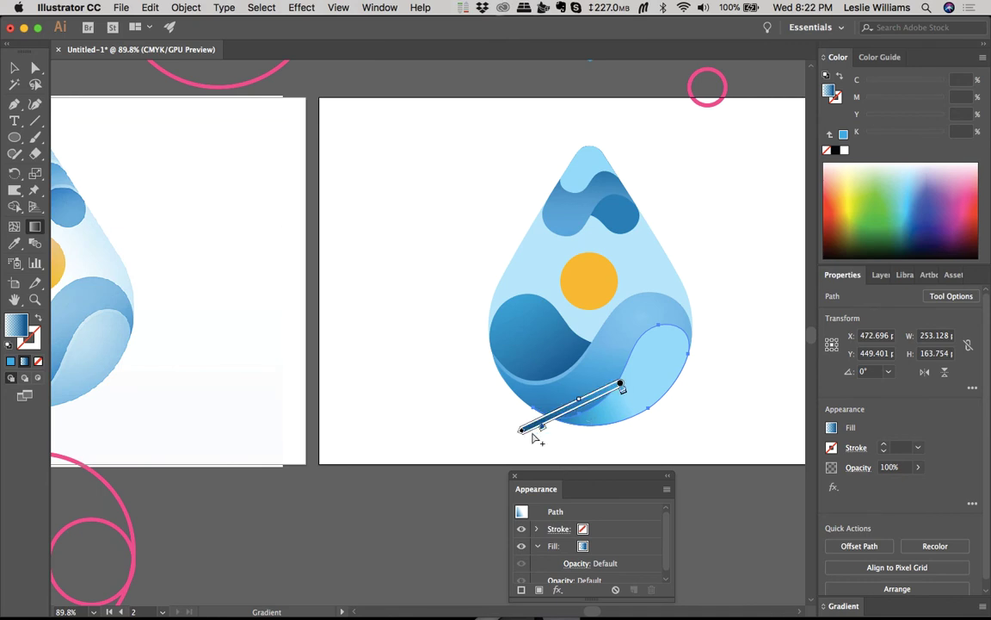
pyautogui.moveTo(515, 429); pyautogui.dragTo(509, 420)
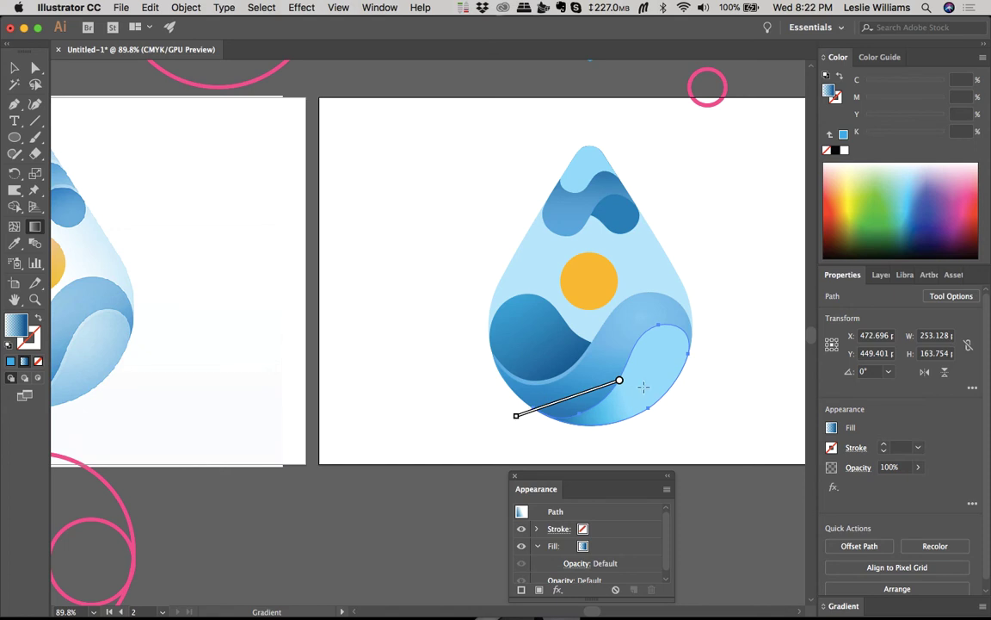
pyautogui.moveTo(619, 380)
pyautogui.mouseDown()
pyautogui.moveTo(660, 360)
pyautogui.moveTo(660, 368)
pyautogui.mouseUp()
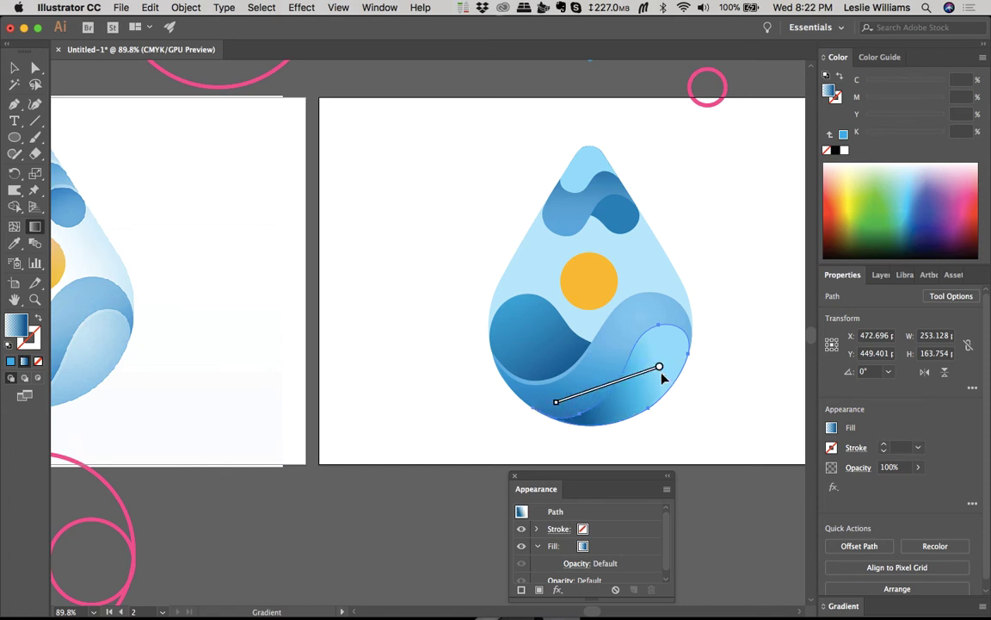
pyautogui.moveTo(556, 402); pyautogui.dragTo(401, 448)
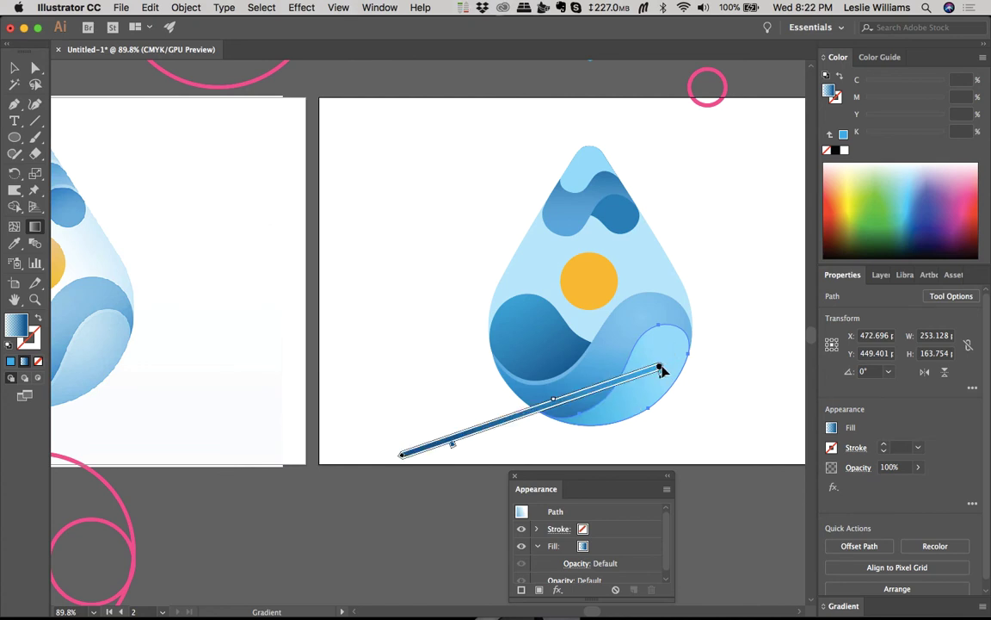
pyautogui.moveTo(661, 368); pyautogui.dragTo(683, 360)
pyautogui.moveTo(699, 342); pyautogui.dragTo(700, 351)
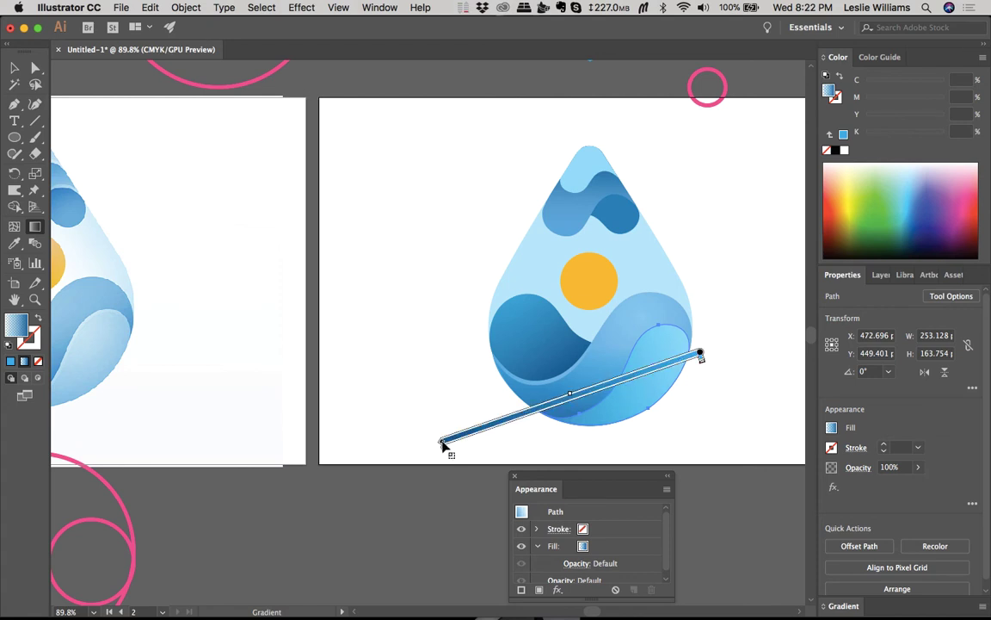
pyautogui.moveTo(441, 442); pyautogui.dragTo(411, 454)
pyautogui.press('v')
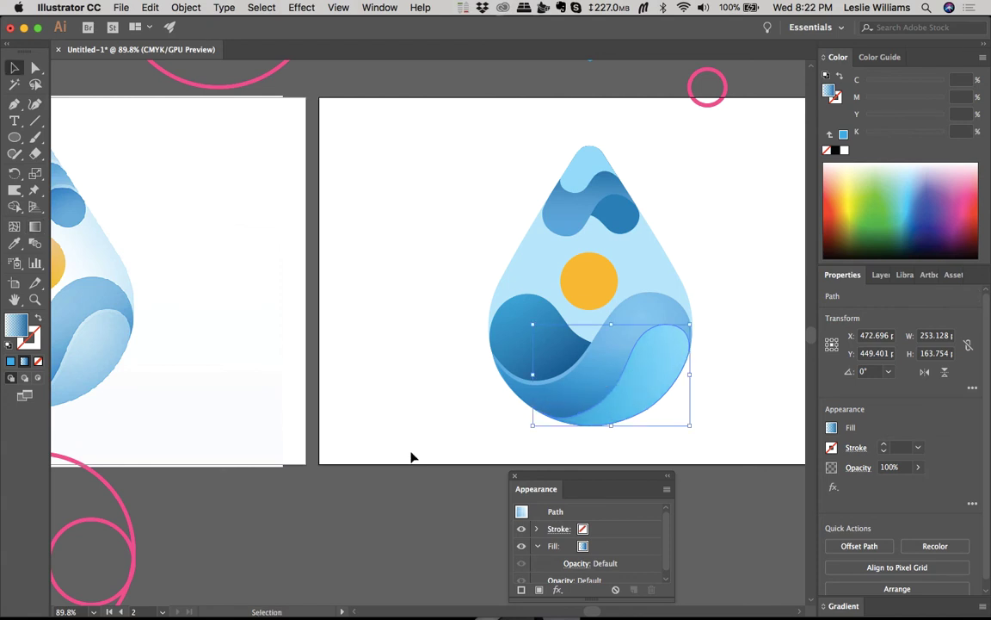
pyautogui.click(487, 437)
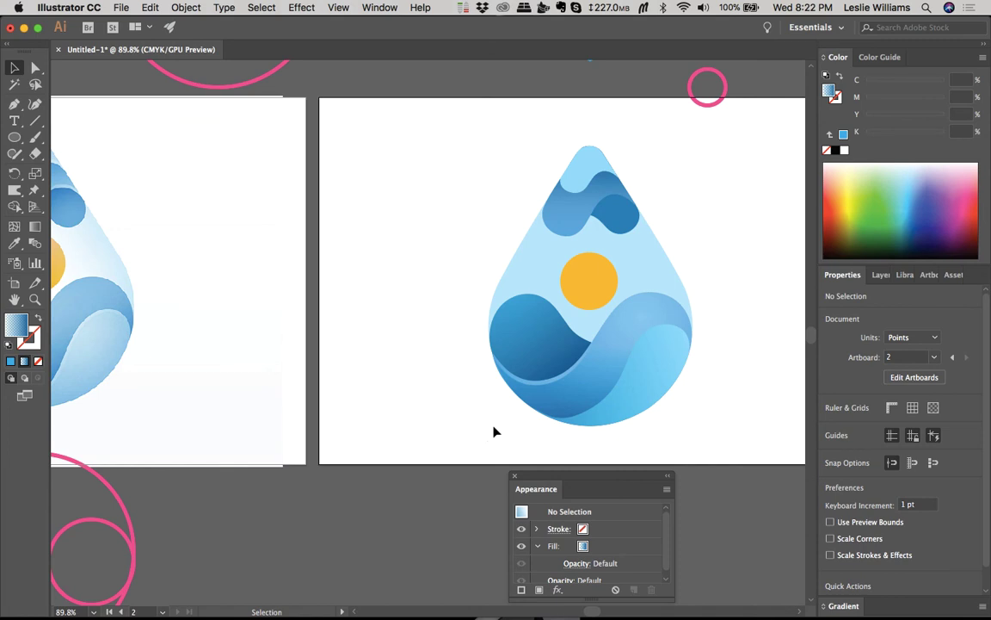
# Step: Apply the white 67% Overlay radial fill to the lower wave, centred toward its upper-right crest
pyautogui.hscroll(3, 482, 425)
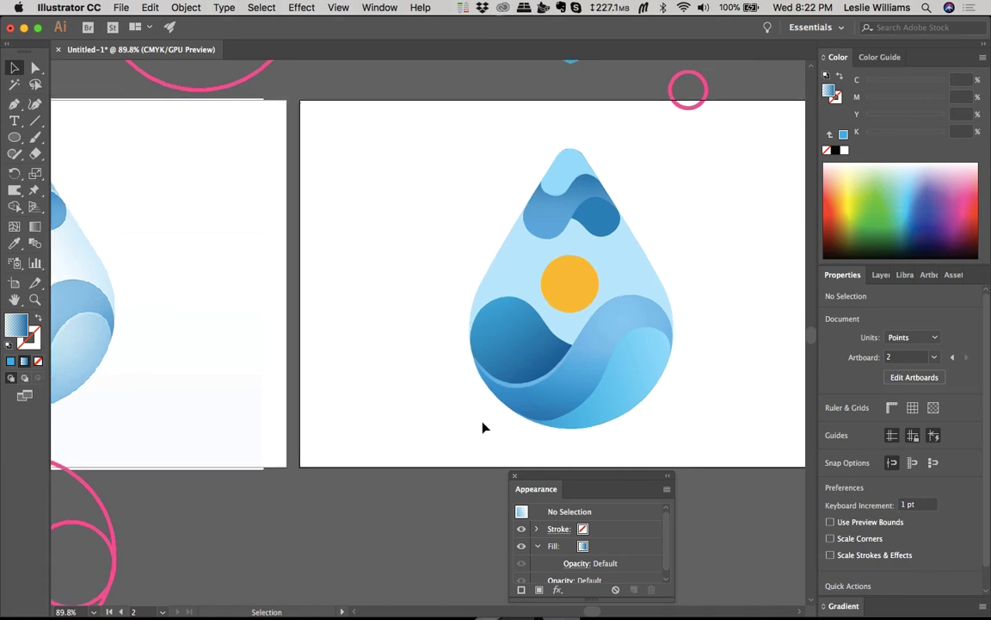
pyautogui.click(600, 404)
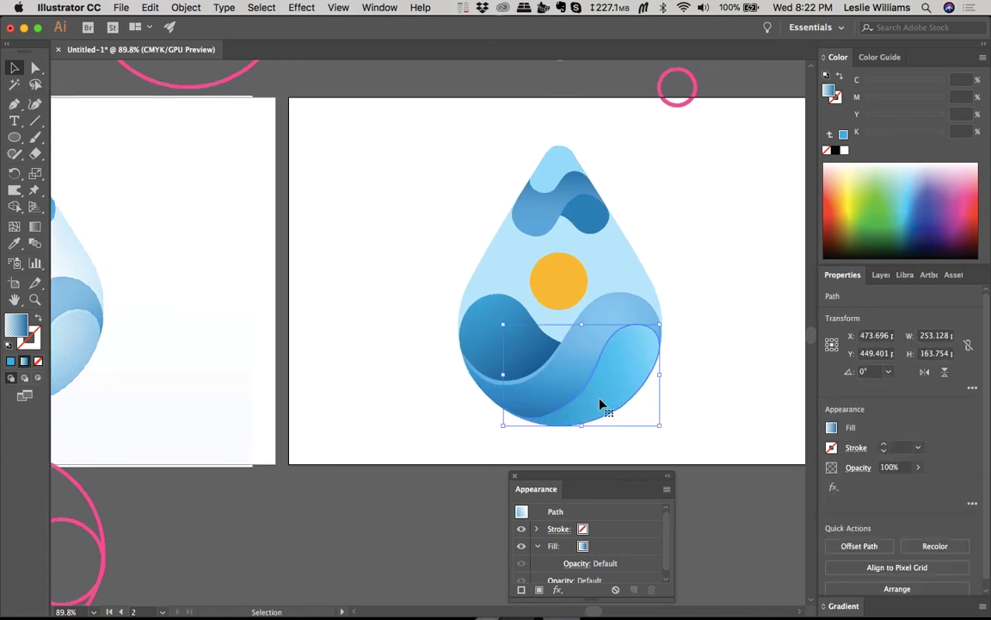
pyautogui.press('i')
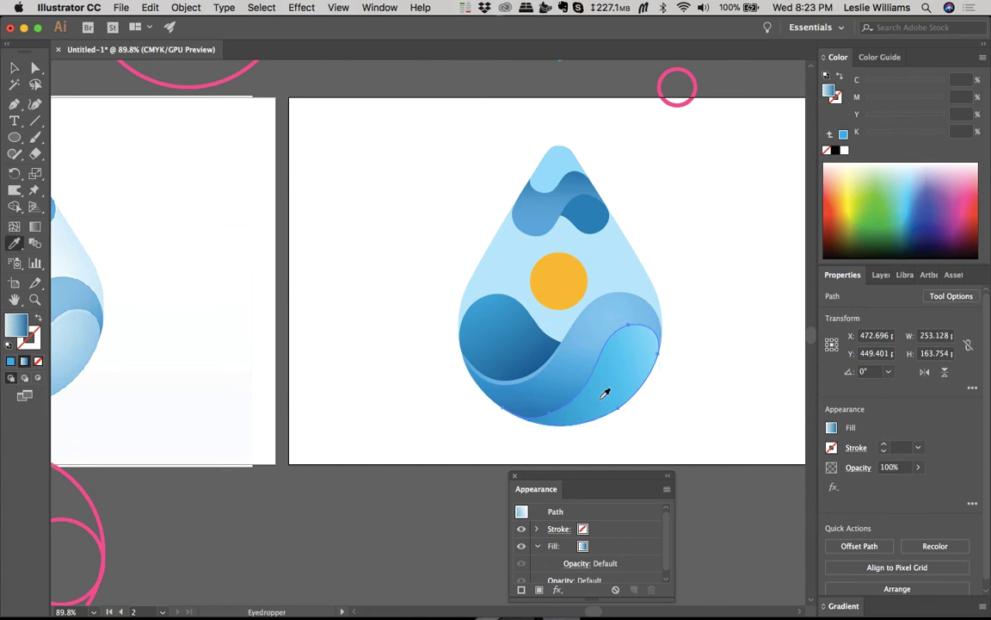
pyautogui.click(608, 311)
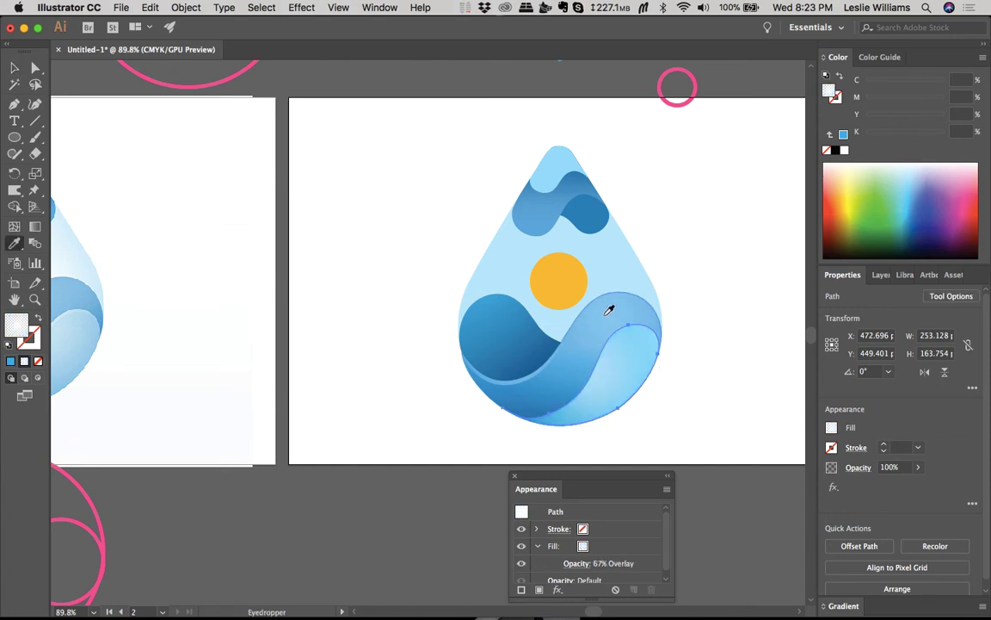
pyautogui.press('g')
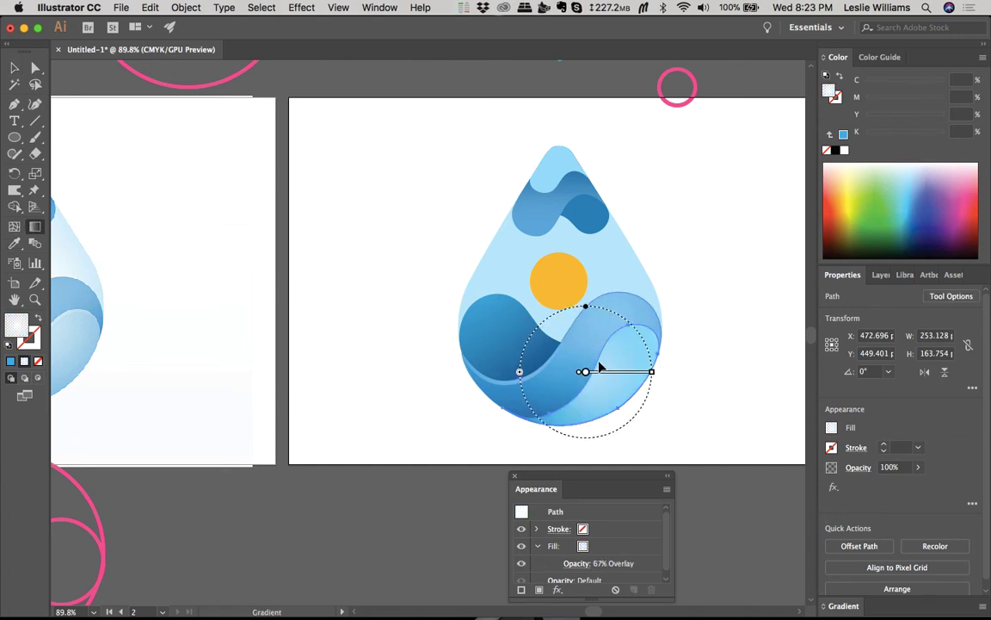
pyautogui.moveTo(584, 371)
pyautogui.mouseDown()
pyautogui.moveTo(630, 345)
pyautogui.moveTo(616, 352)
pyautogui.mouseUp()
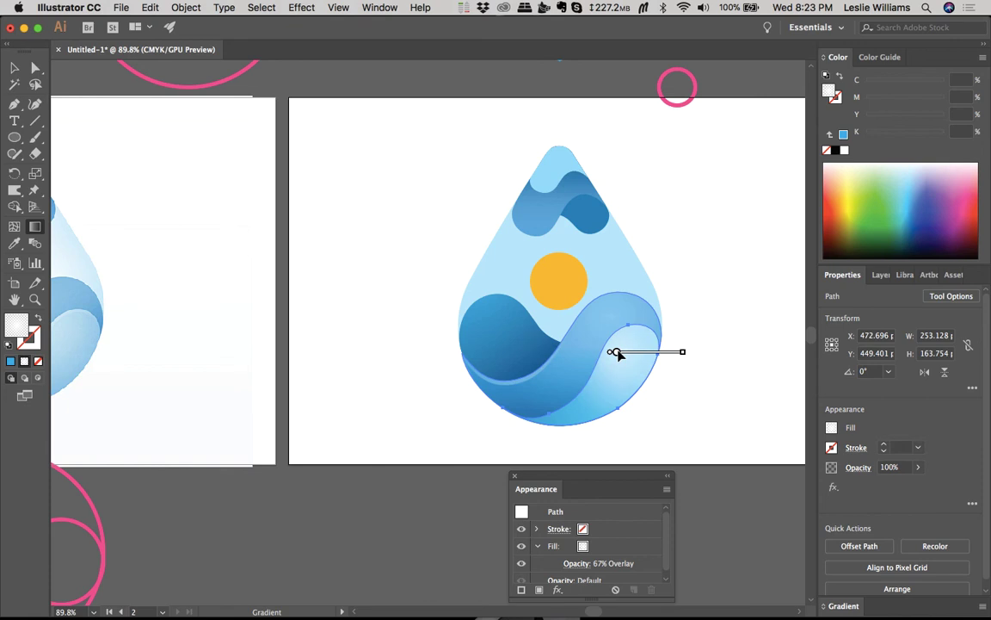
# Step: Lower the lower wave highlight's Overlay opacity from 67% to 41%
pyautogui.click(572, 563)
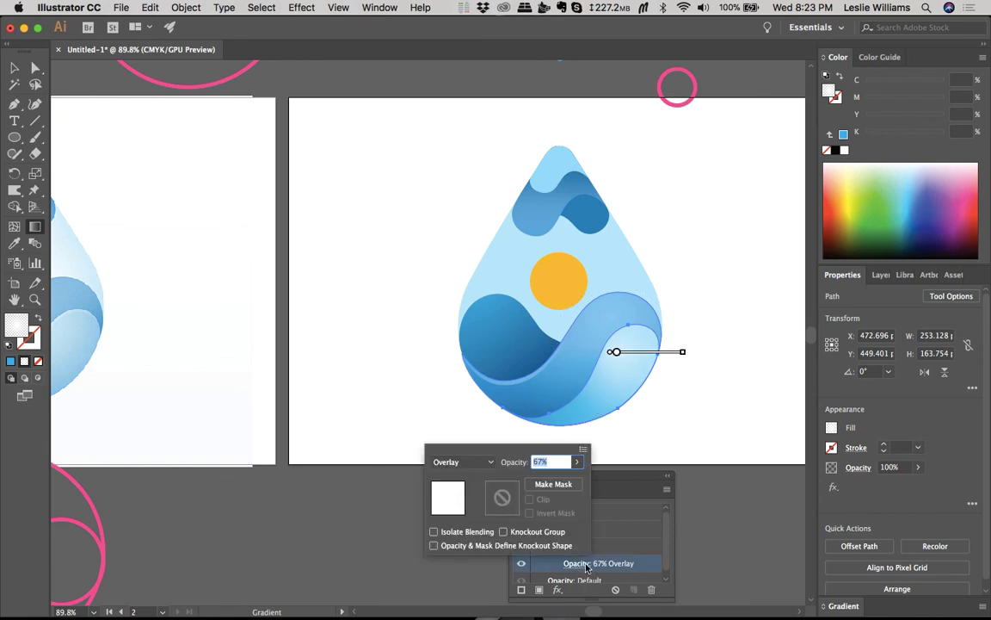
pyautogui.click(584, 462)
pyautogui.moveTo(556, 477); pyautogui.dragTo(543, 480)
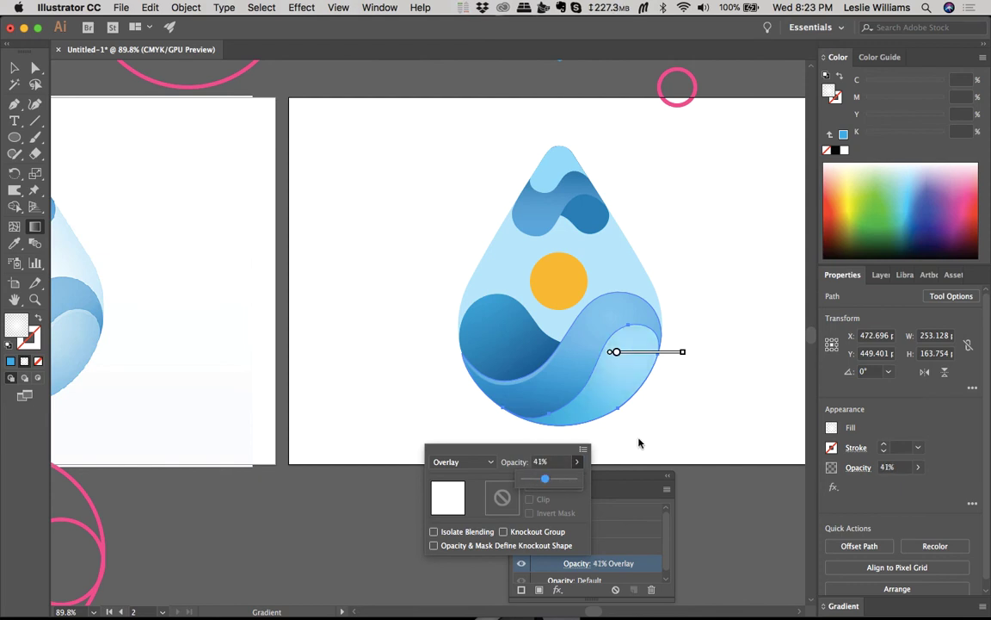
pyautogui.click(561, 571)
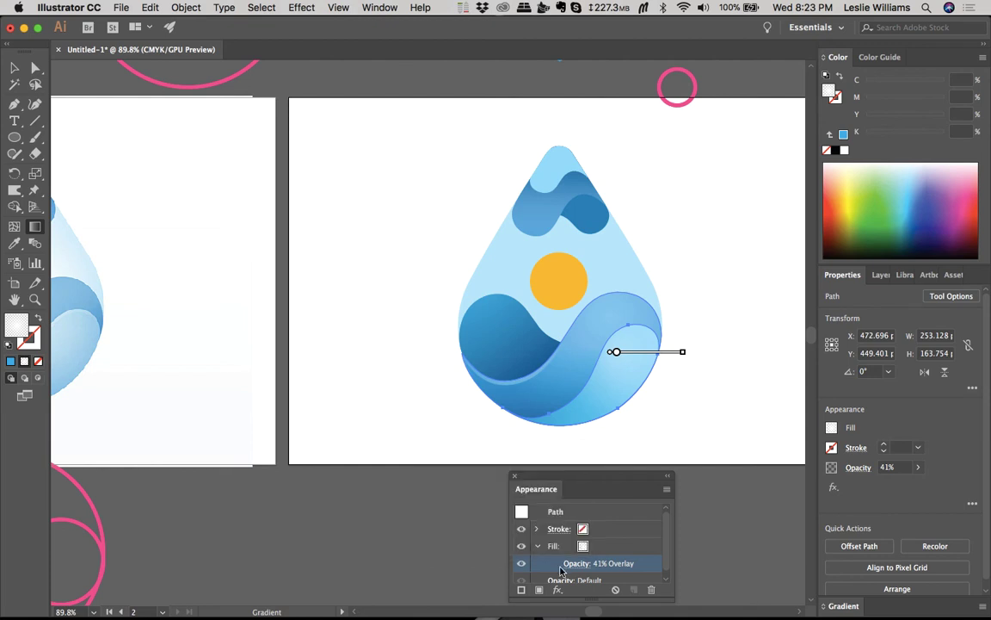
# Step: Leave gradient editing and deselect to review the subtler 41% Overlay white highlight
pyautogui.press('v')
pyautogui.click(637, 454)
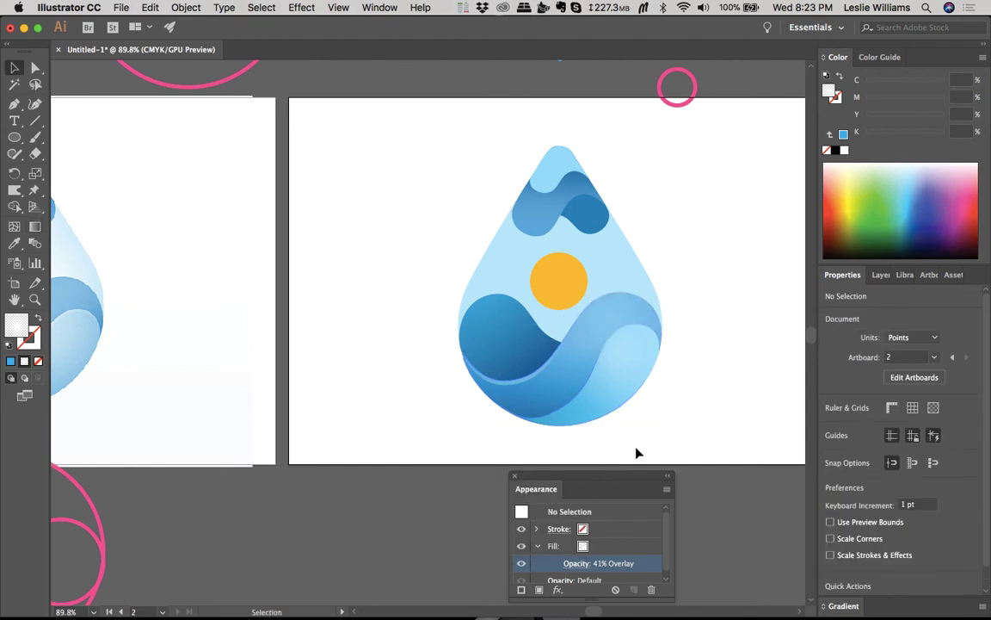
pyautogui.hscroll(-5, 638, 454)
pyautogui.scroll(1, 638, 453)
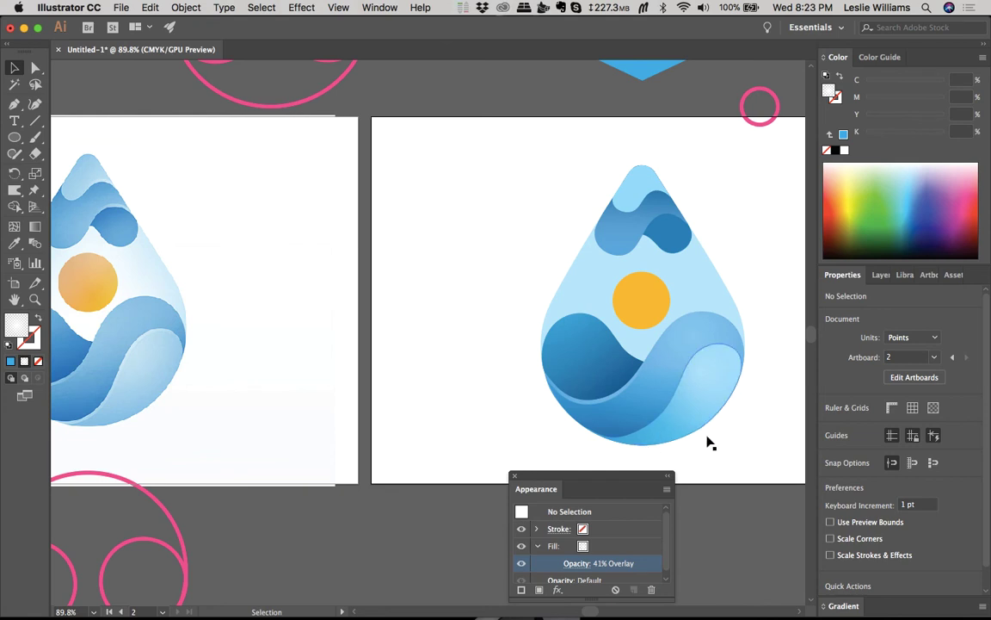
# Step: Reselect the lower wave highlight, then deselect it and zoom in to inspect the drop
pyautogui.click(701, 411)
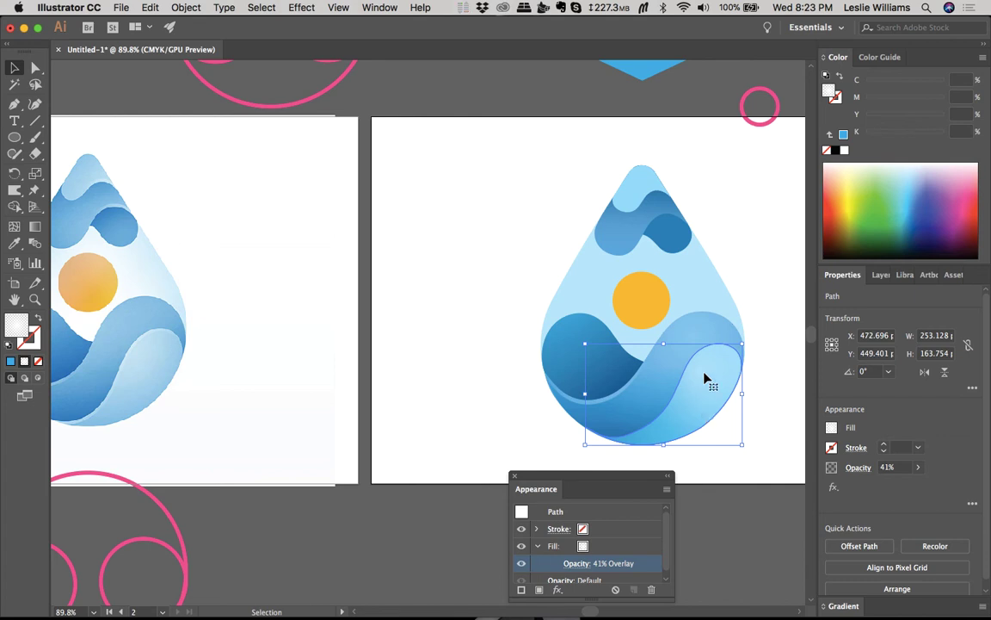
pyautogui.click(752, 408)
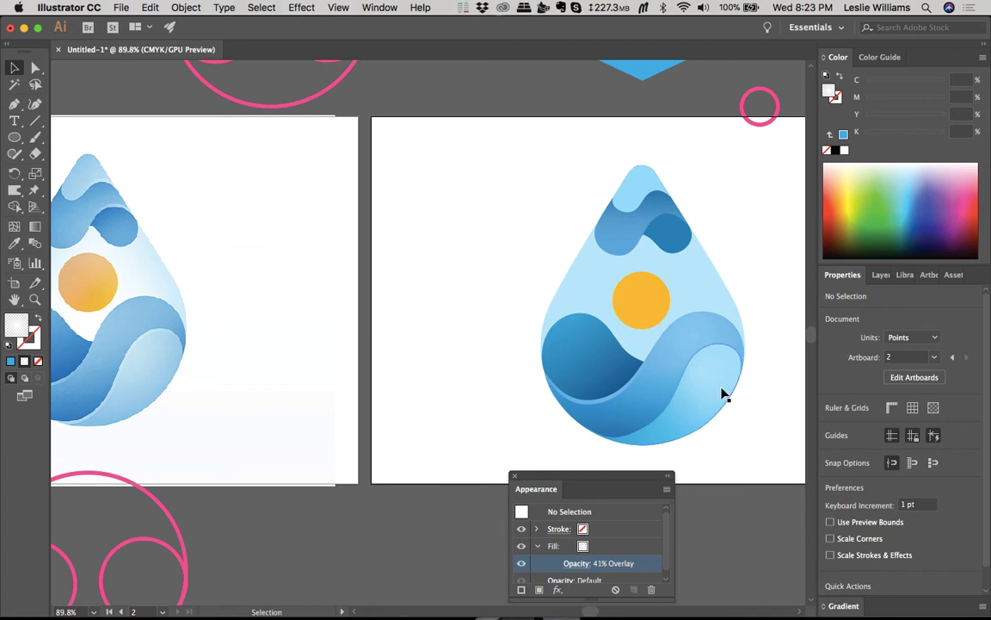
pyautogui.hscroll(4, 711, 402)
pyautogui.scroll(-2, 710, 403)
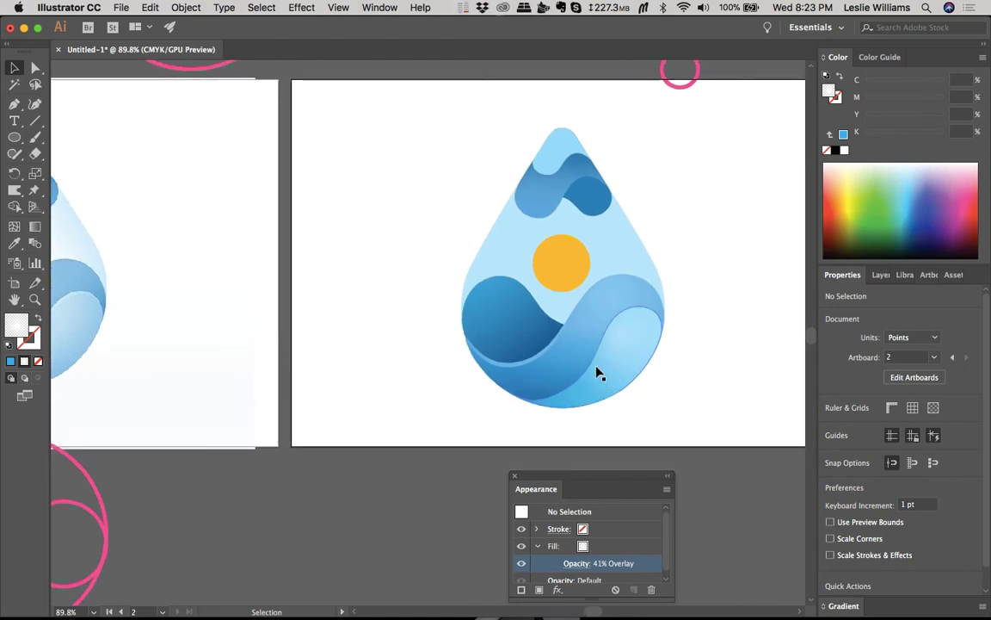
pyautogui.scroll(3, 600, 372)
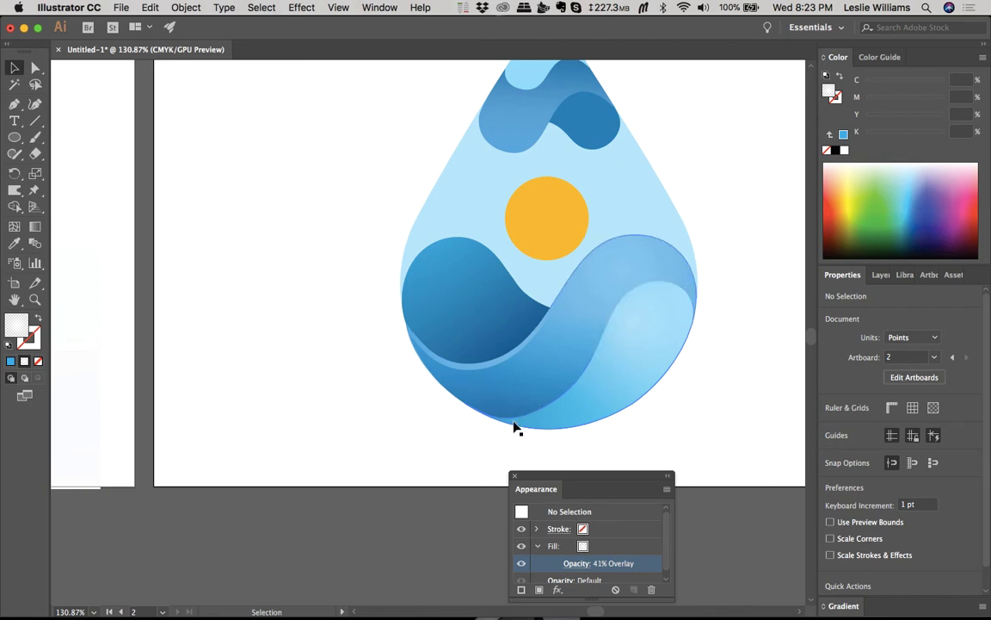
# Step: Nudge the highlight wave lower and slightly right to X 473.696 pt, Y 453.352 pt
pyautogui.click(629, 394)
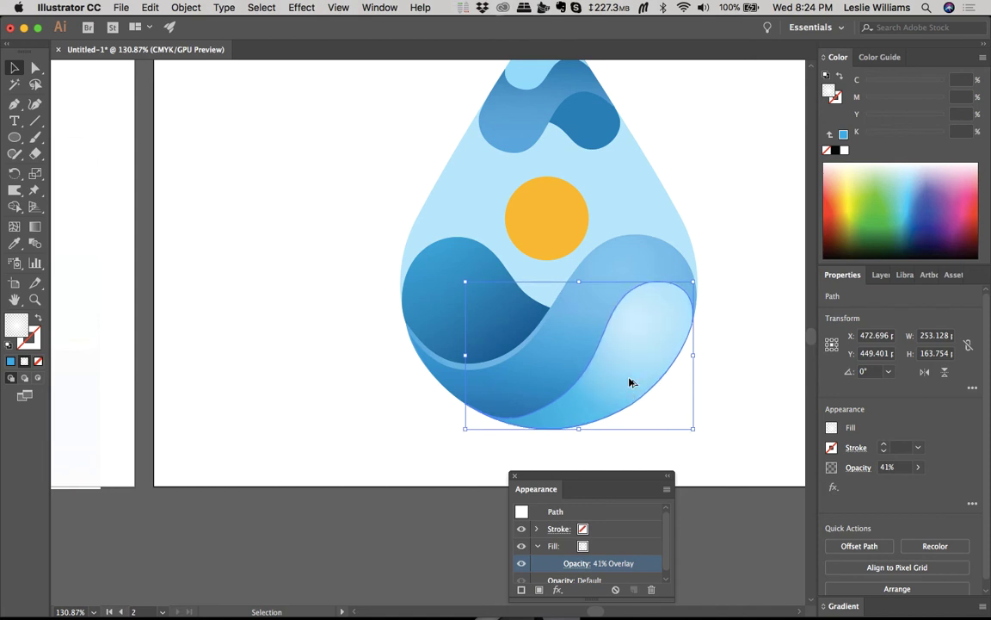
pyautogui.press('Down')
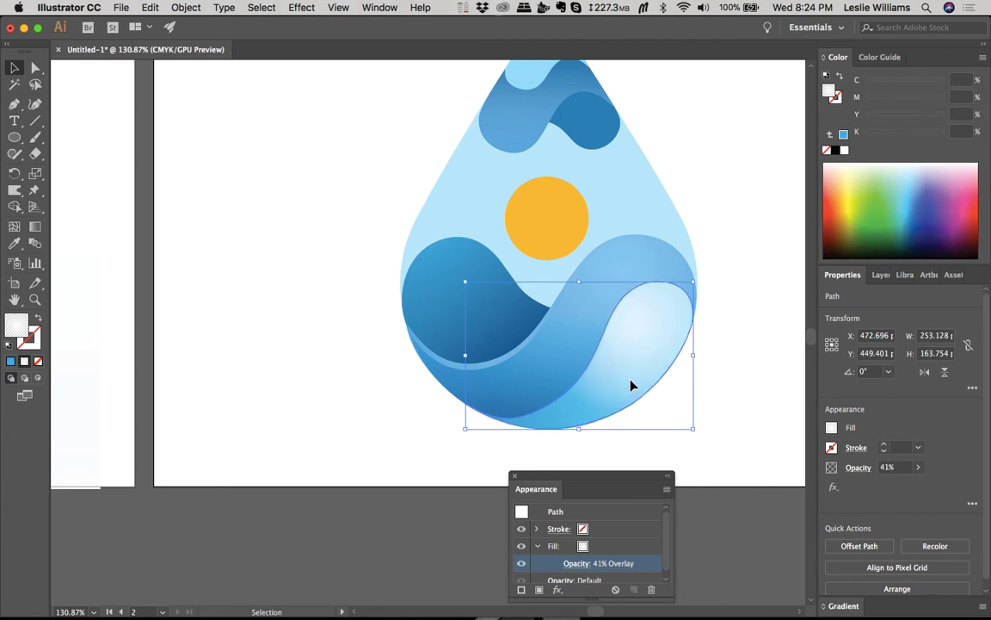
pyautogui.moveTo(629, 384); pyautogui.dragTo(632, 388)
pyautogui.press('Left')
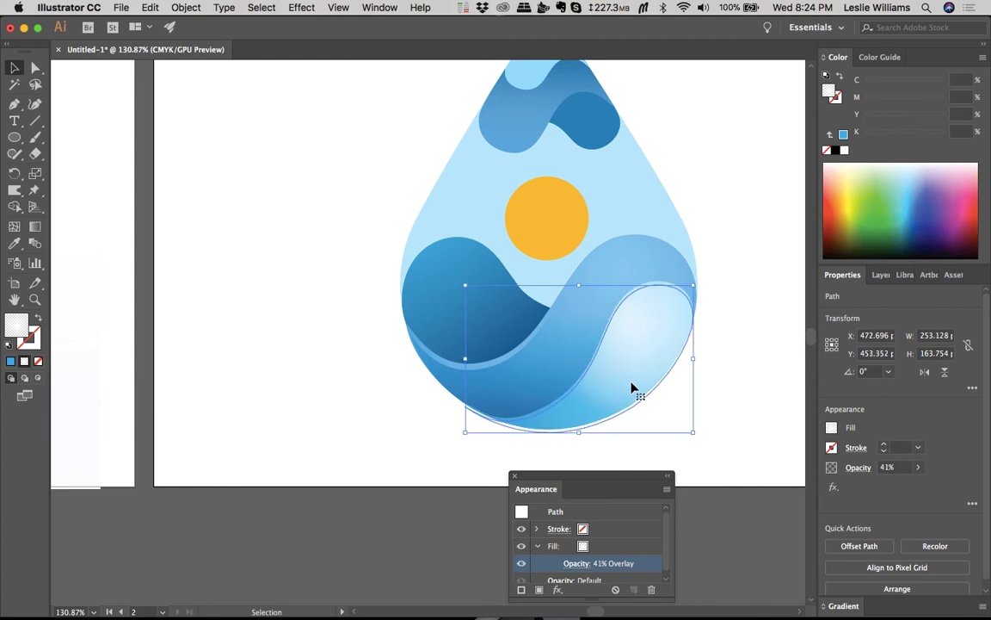
pyautogui.press('Right')
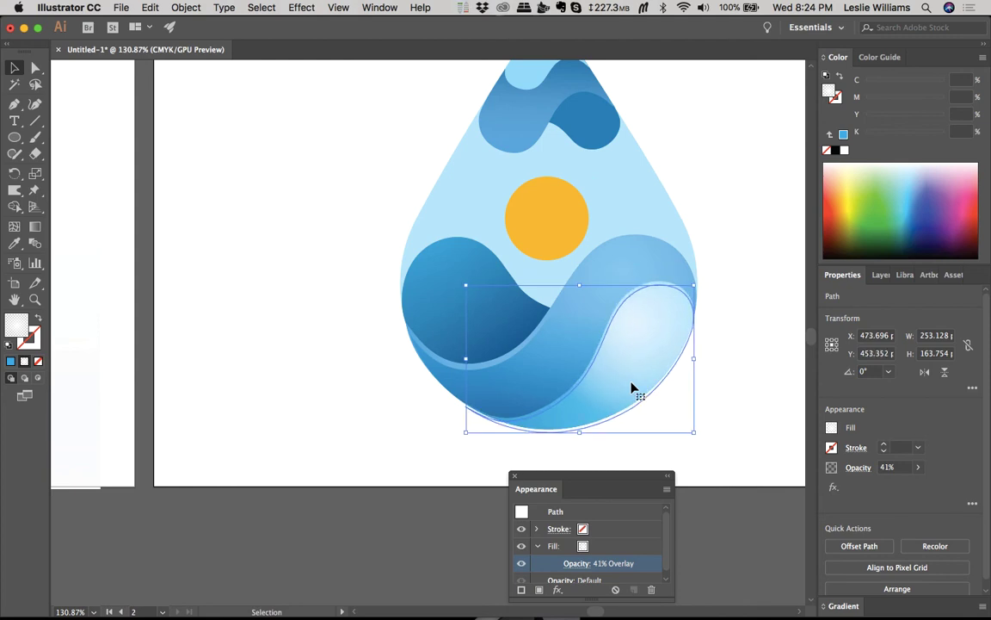
pyautogui.scroll(1, 596, 393)
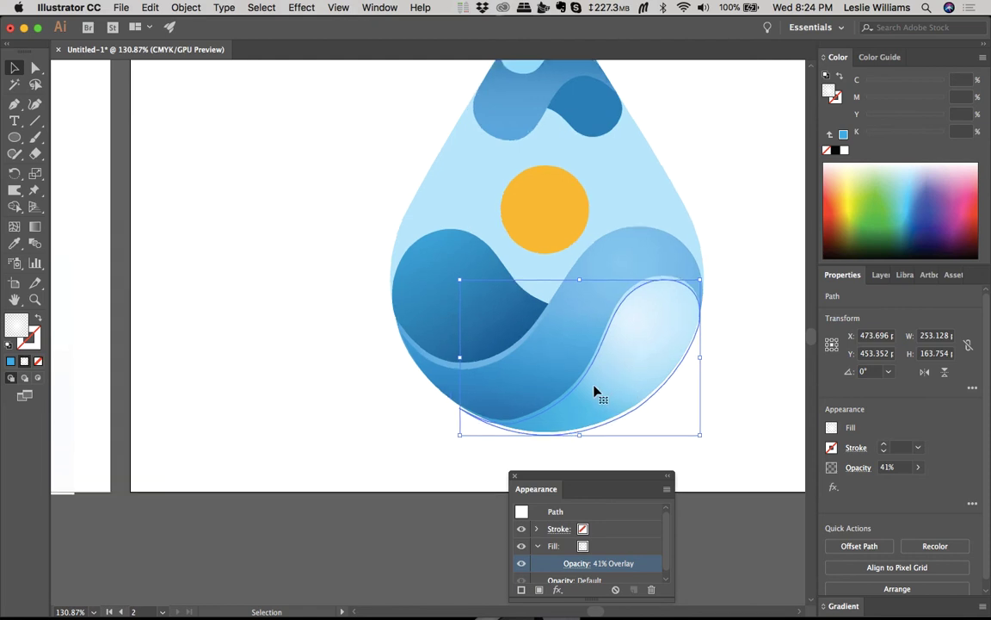
pyautogui.scroll(5, 595, 392)
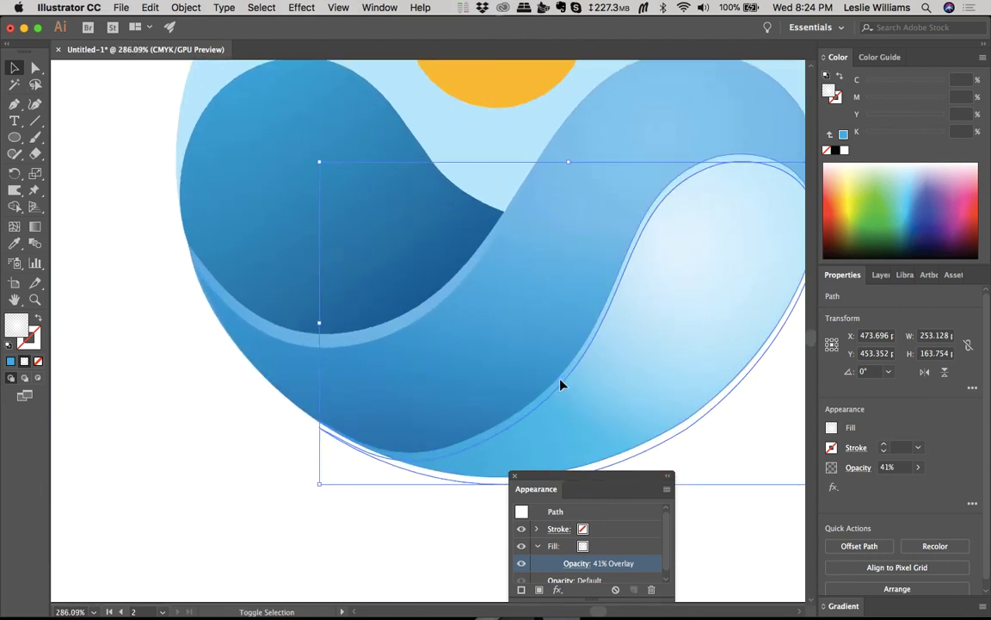
# Step: Delete the highlight's overhang with Shape Builder, leaving it 252.35 × 155.665 pt inside the drop
pyautogui.hotkey('shift', 'm')
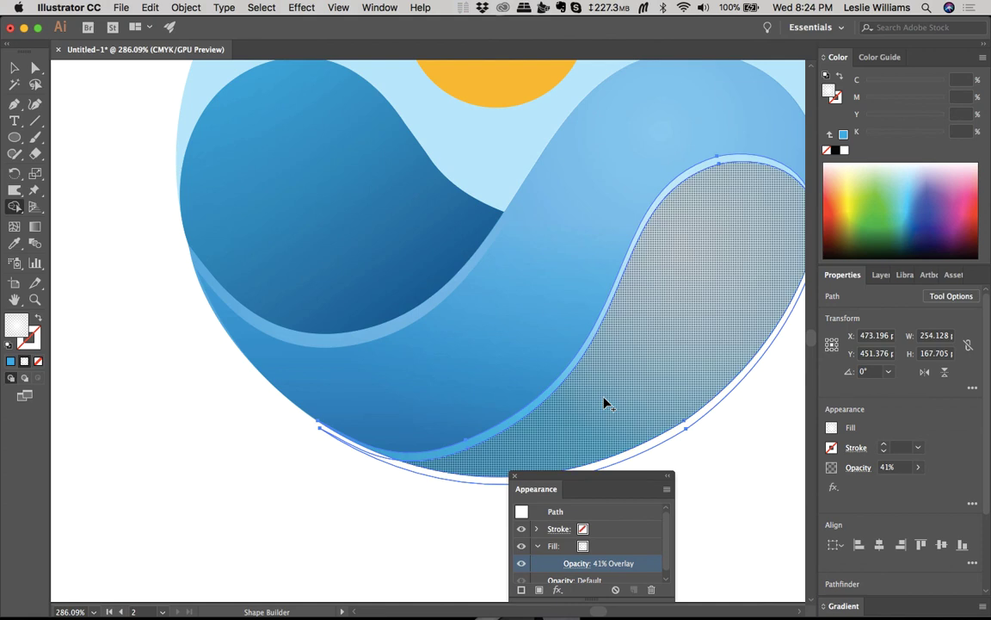
pyautogui.click(659, 452)
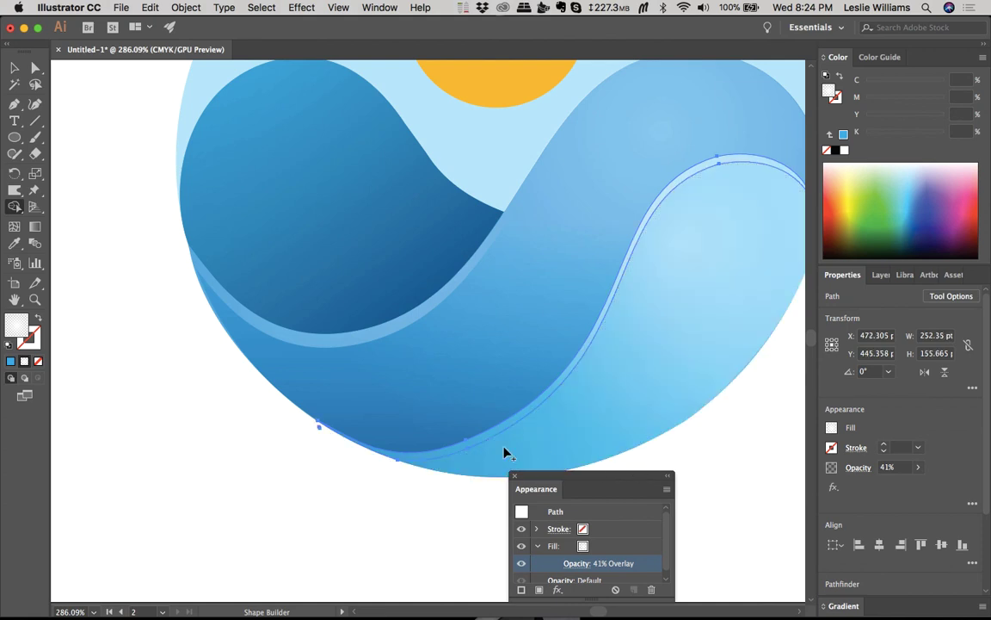
pyautogui.scroll(5, 348, 469)
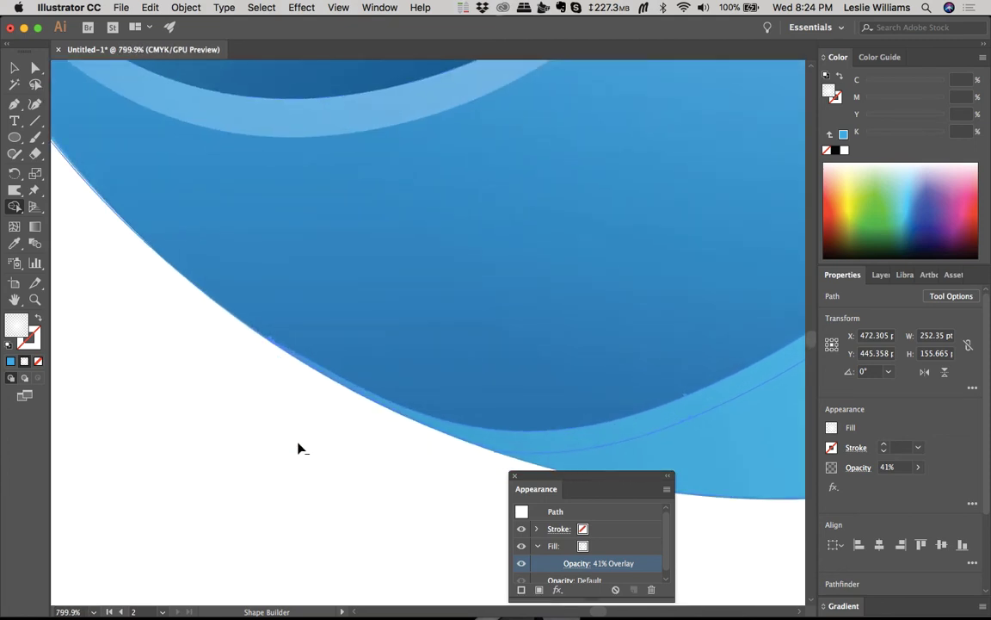
pyautogui.scroll(-3, 299, 446)
pyautogui.scroll(-4, 298, 446)
pyautogui.scroll(2, 298, 449)
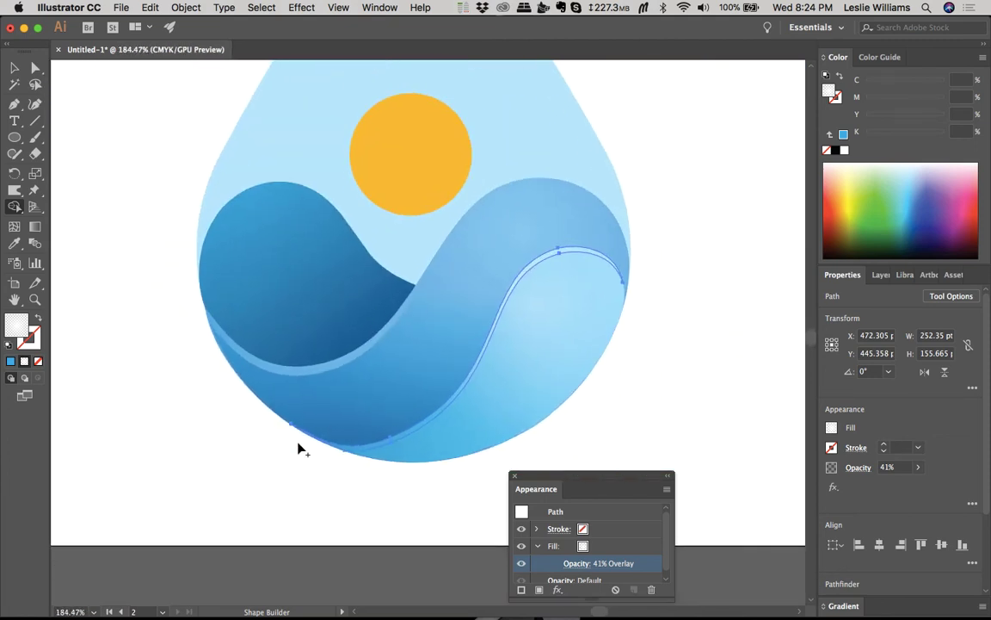
pyautogui.press('v')
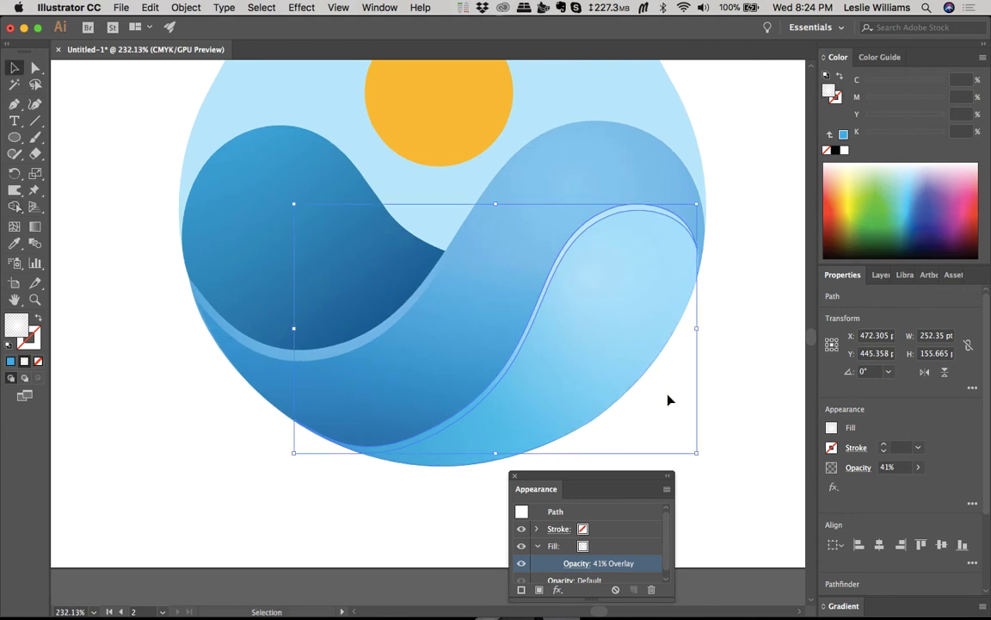
pyautogui.click(737, 380)
pyautogui.scroll(-5, 736, 380)
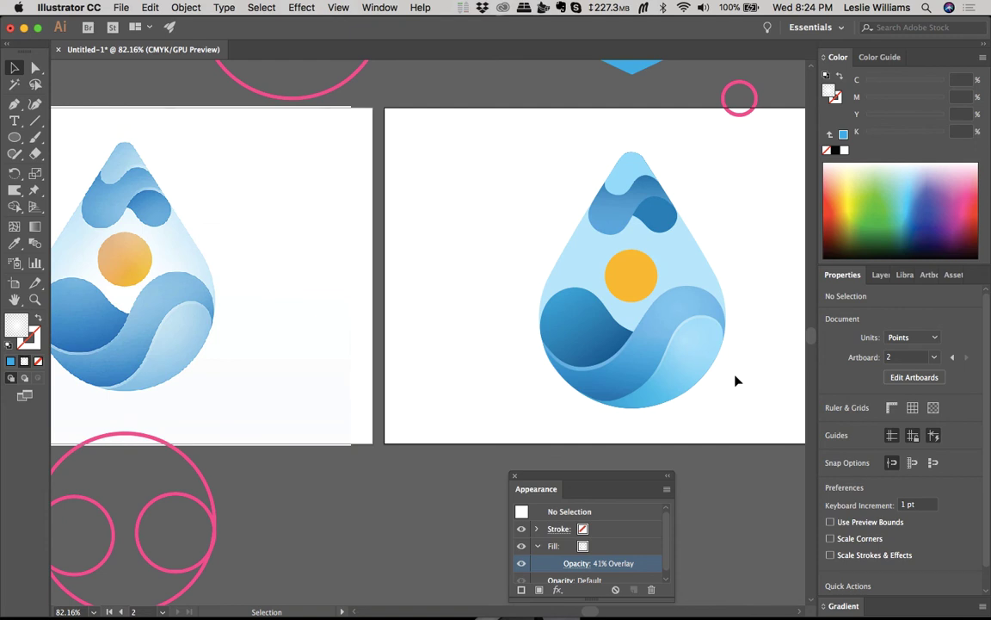
# Step: Shift the highlight's radial gradient centre down-left and stretch its end handle rightward
pyautogui.click(704, 321)
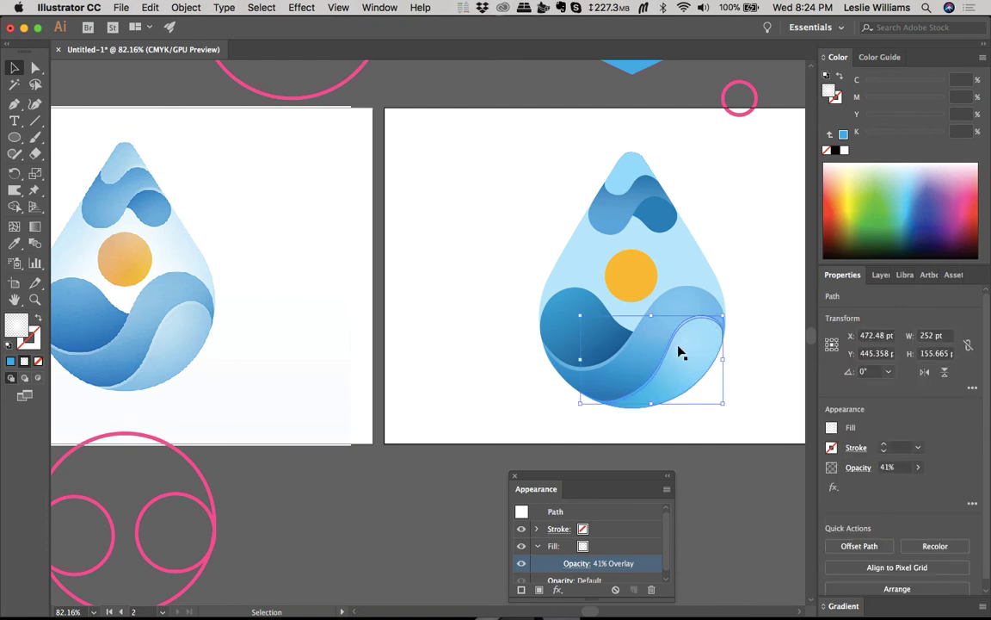
pyautogui.press('g')
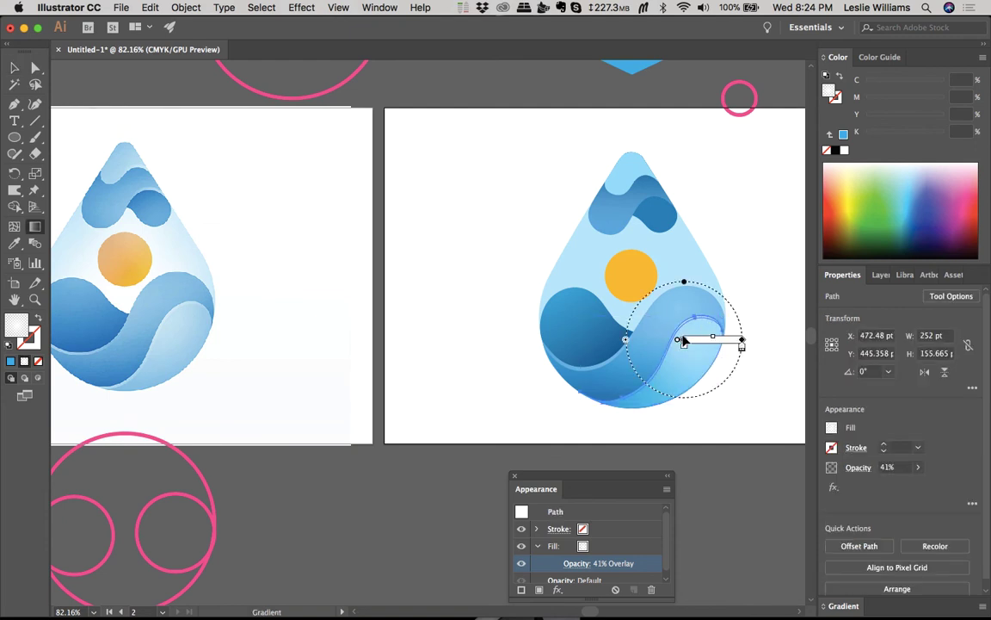
pyautogui.moveTo(679, 345); pyautogui.dragTo(656, 366)
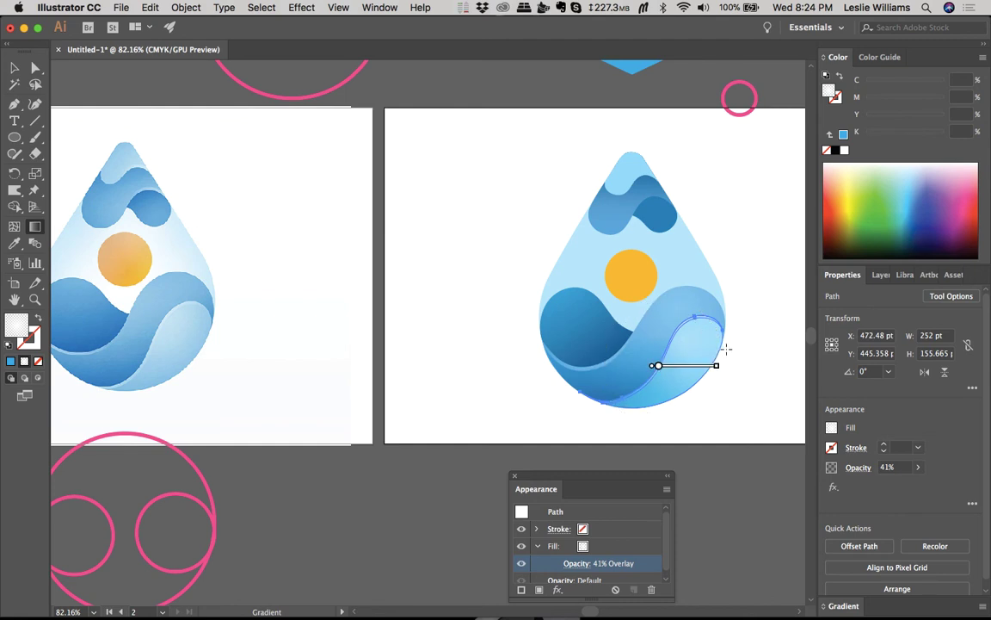
pyautogui.moveTo(729, 365); pyautogui.dragTo(756, 365)
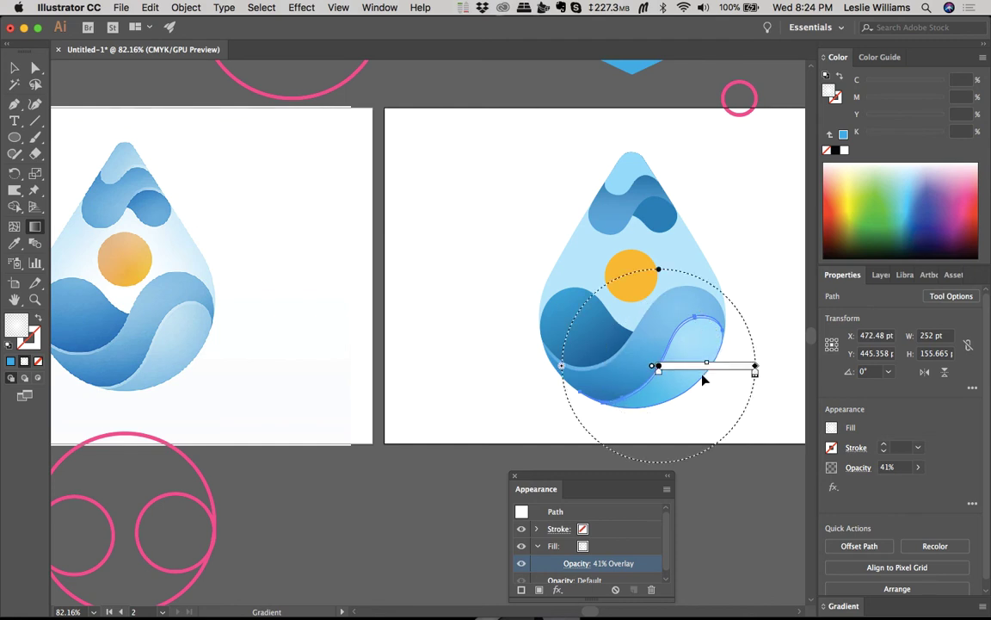
pyautogui.press('v')
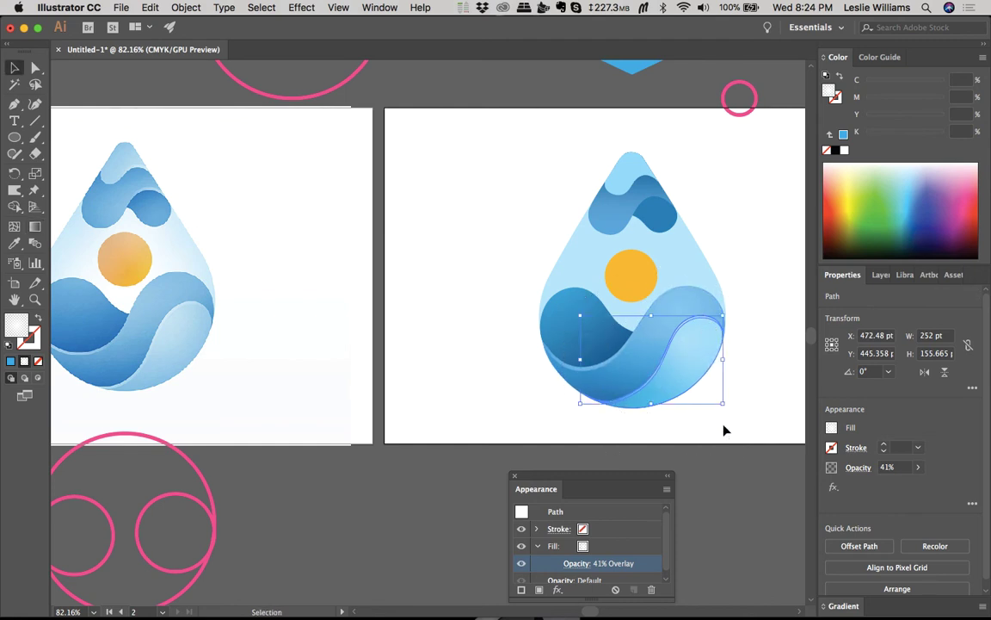
pyautogui.click(730, 497)
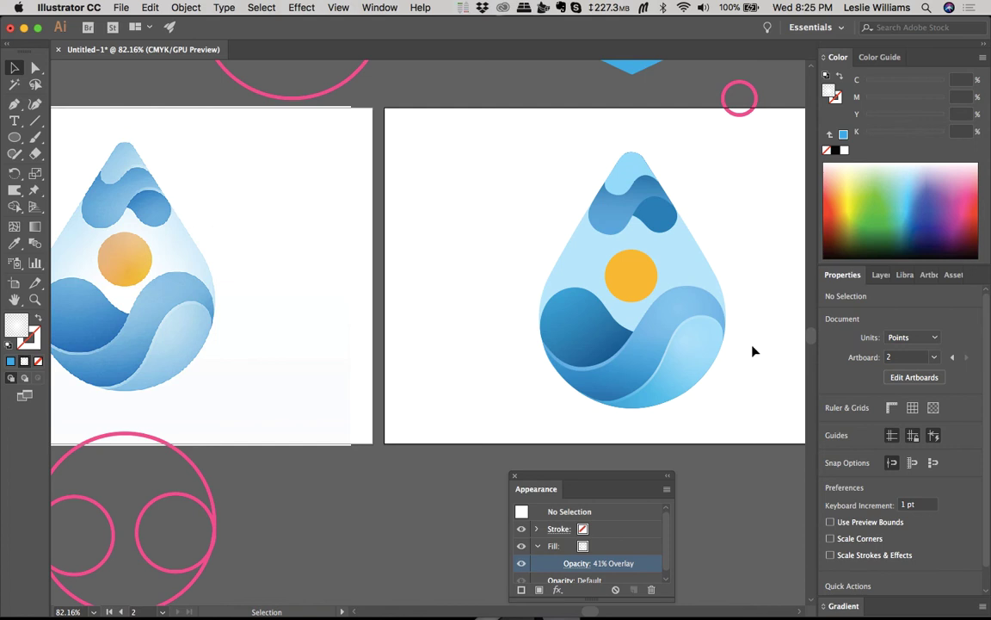
pyautogui.click(696, 349)
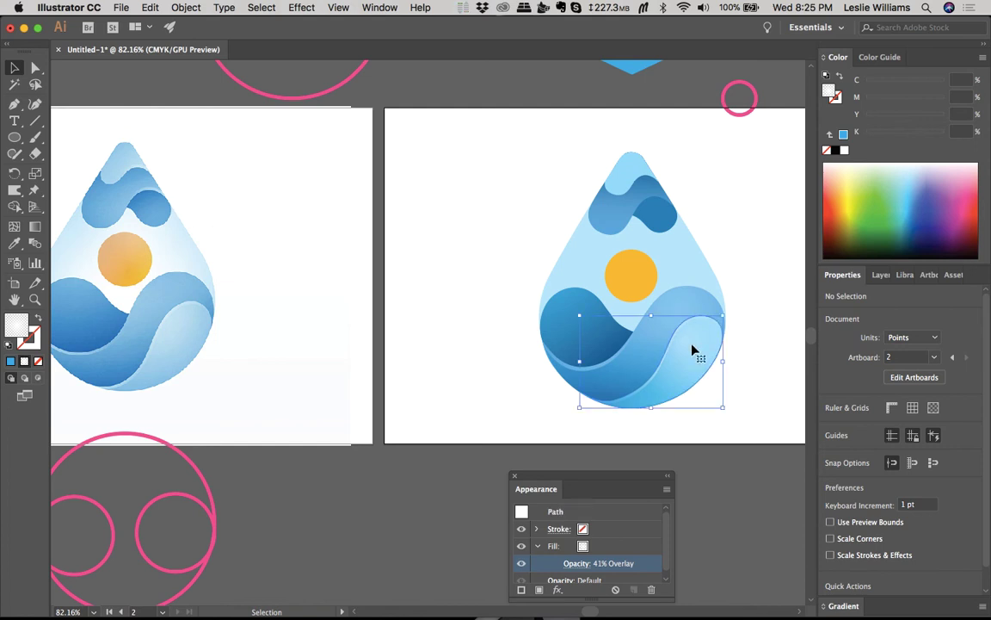
pyautogui.click(771, 347)
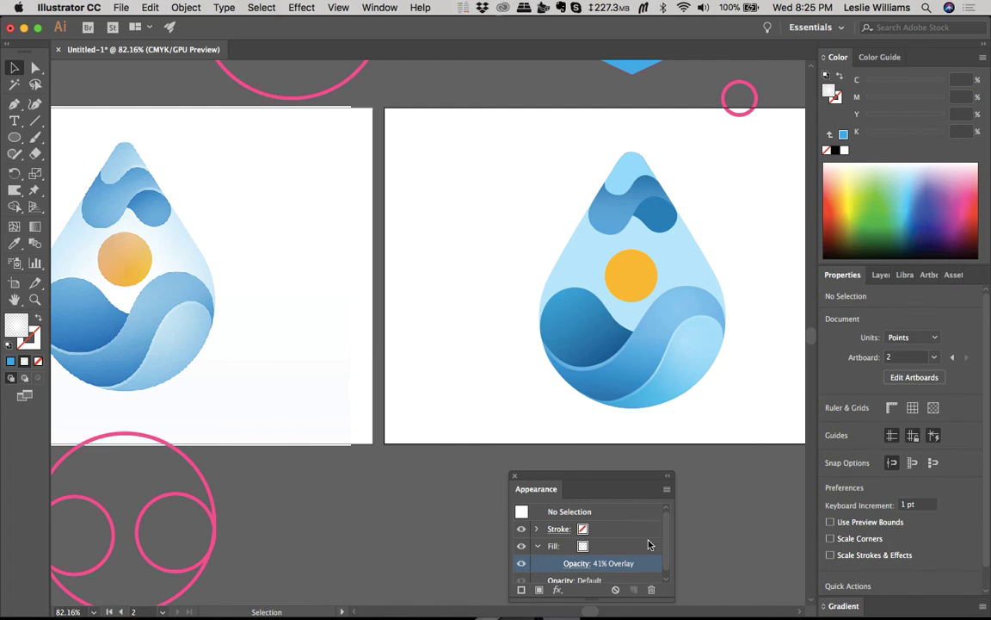
pyautogui.click(577, 563)
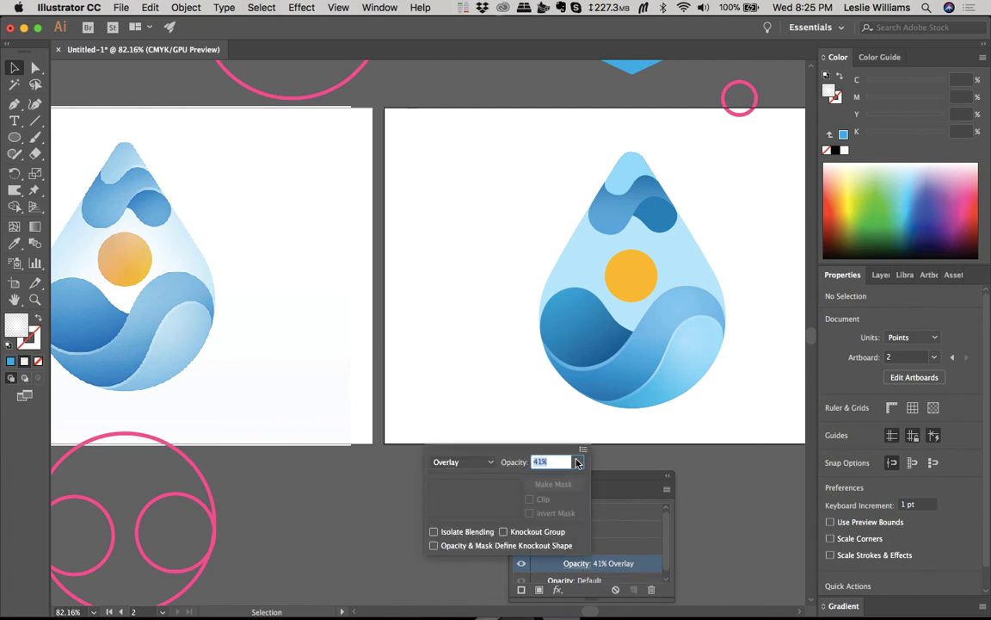
pyautogui.click(577, 462)
pyautogui.moveTo(547, 479); pyautogui.dragTo(558, 481)
pyautogui.press('Return')
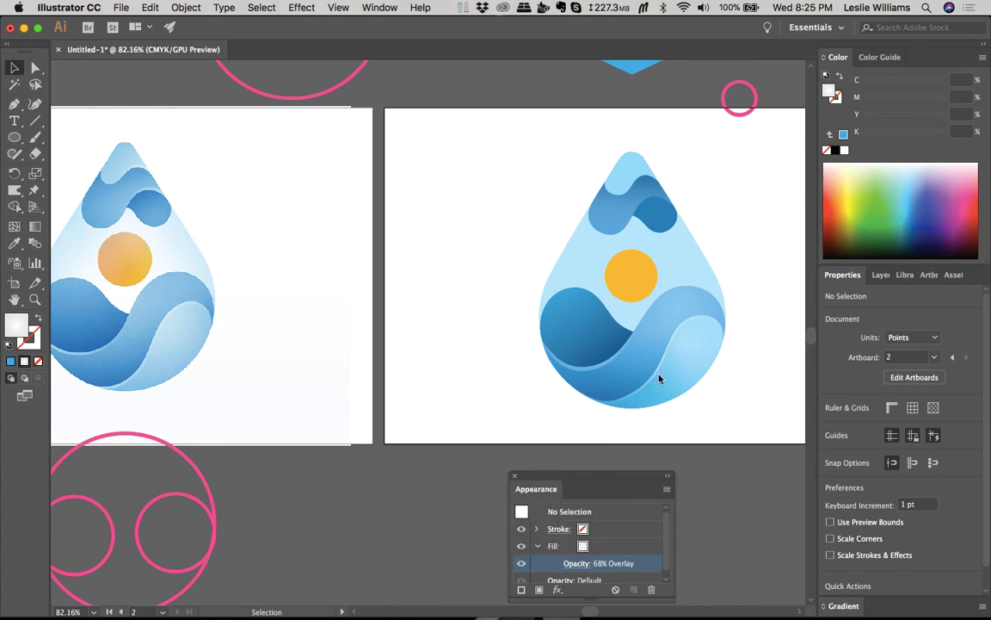
pyautogui.click(657, 387)
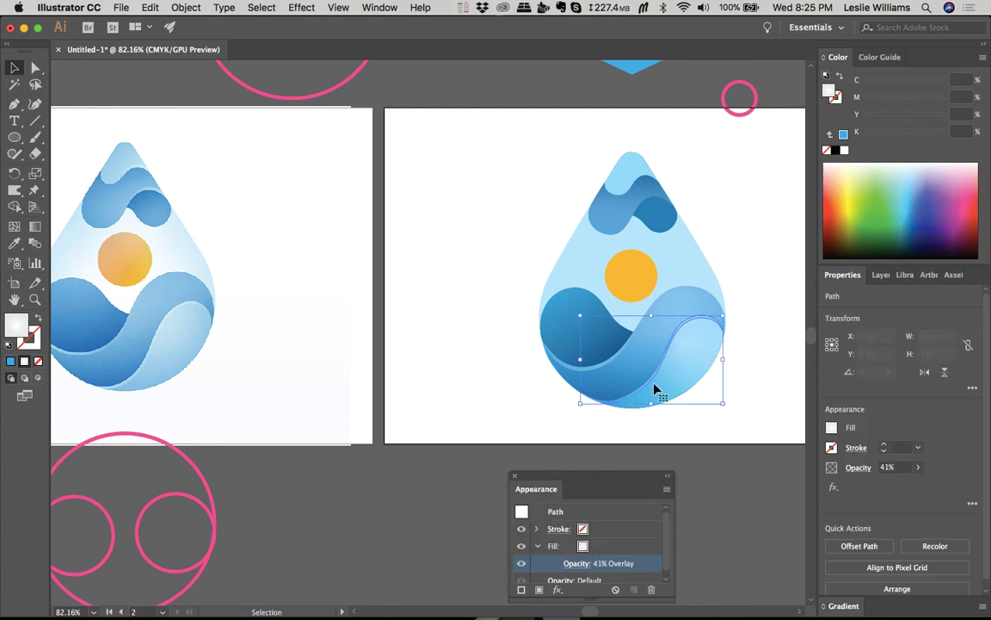
pyautogui.click(587, 566)
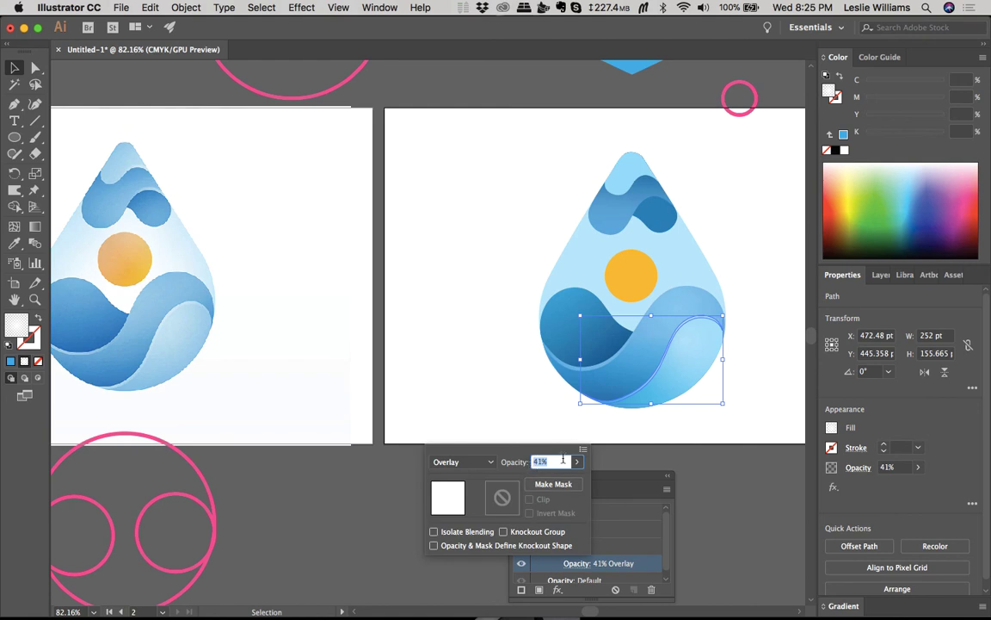
pyautogui.click(576, 462)
pyautogui.moveTo(545, 487); pyautogui.dragTo(565, 483)
pyautogui.click(638, 443)
pyautogui.click(682, 426)
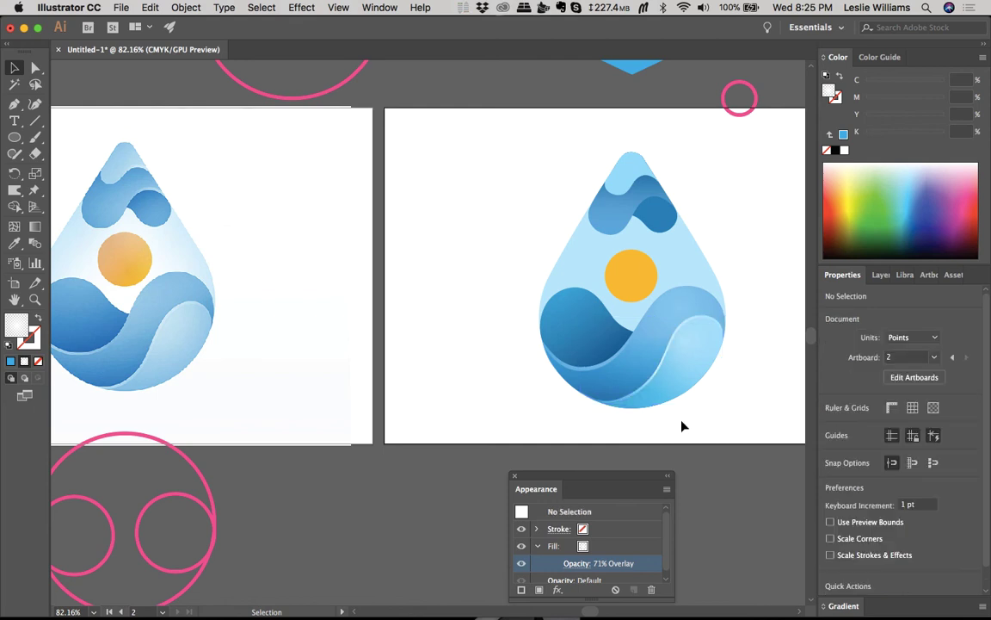
pyautogui.press('cmd+z')
pyautogui.press('cmd+z')
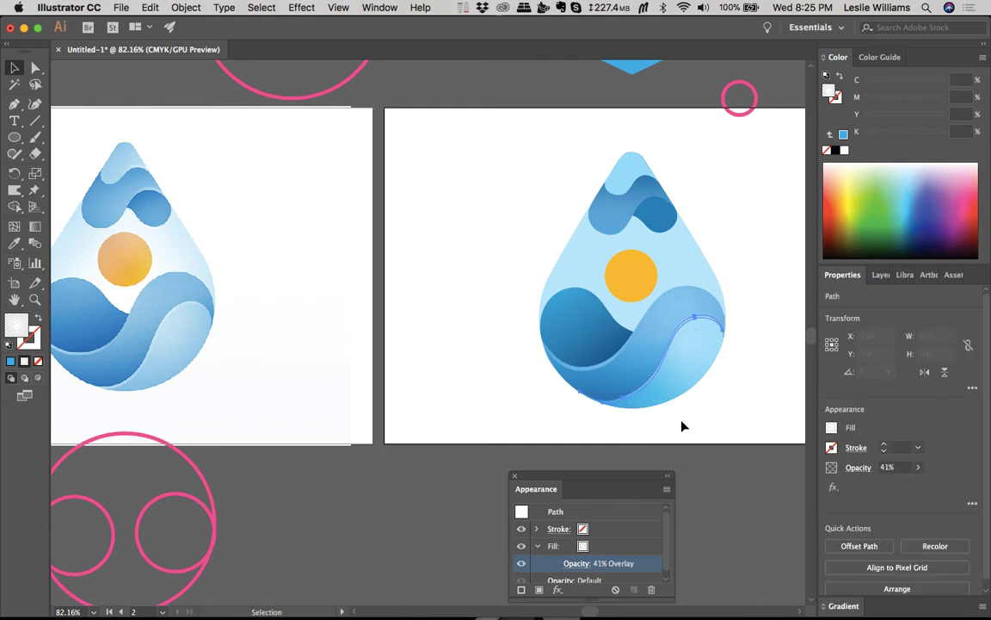
pyautogui.click(682, 426)
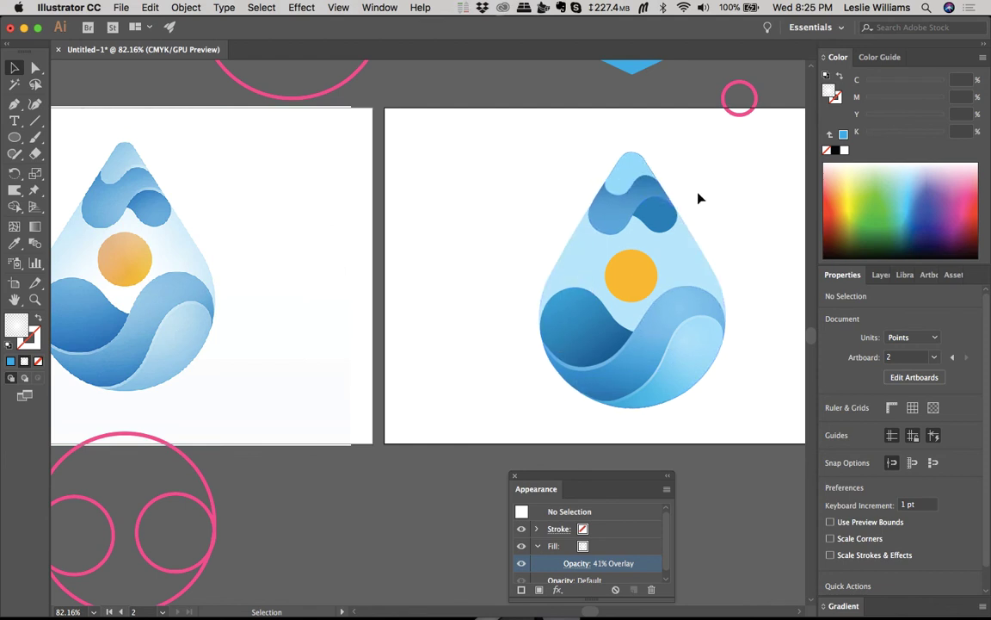
# Step: Zoom in on the drop's upper waves on the right artboard
pyautogui.scroll(5, 624, 215)
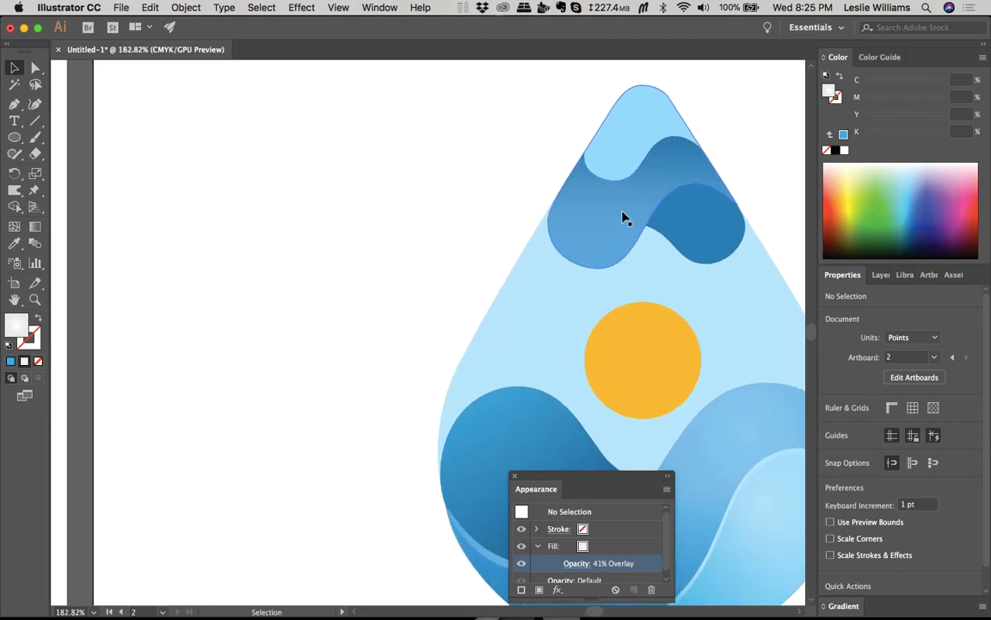
pyautogui.scroll(-5, 624, 216)
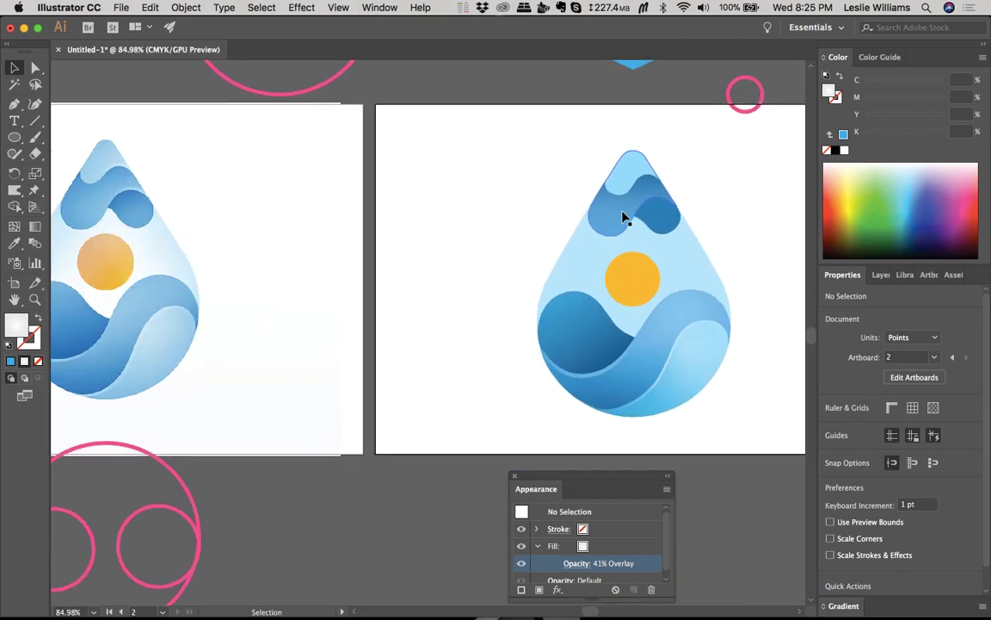
pyautogui.scroll(3, 624, 216)
pyautogui.scroll(3, 623, 217)
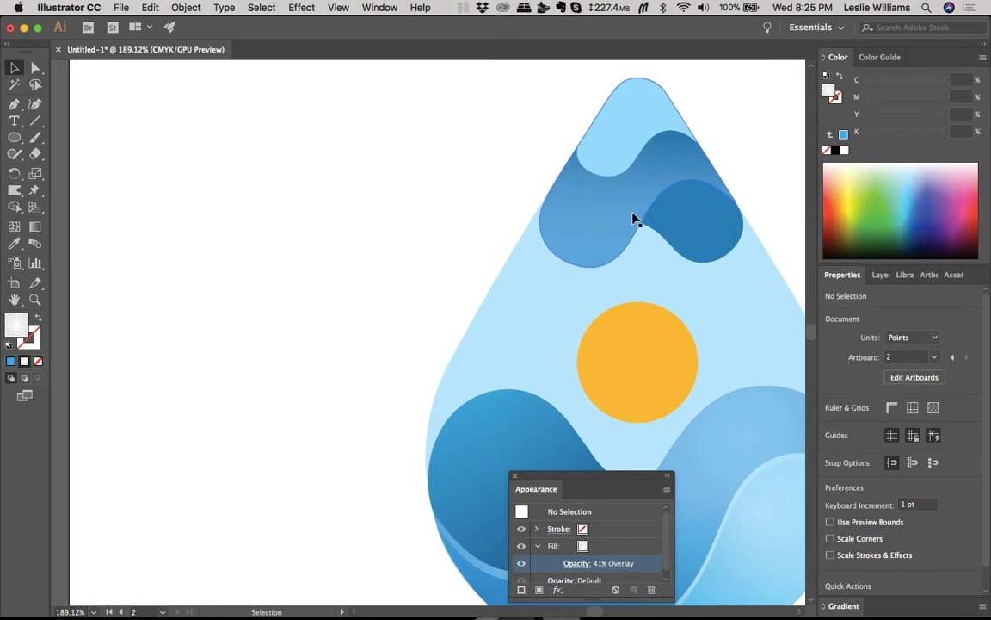
# Step: Nudge the dark upper wave 1 pt left and copy the top shape's blue gradient onto it
pyautogui.click(686, 219)
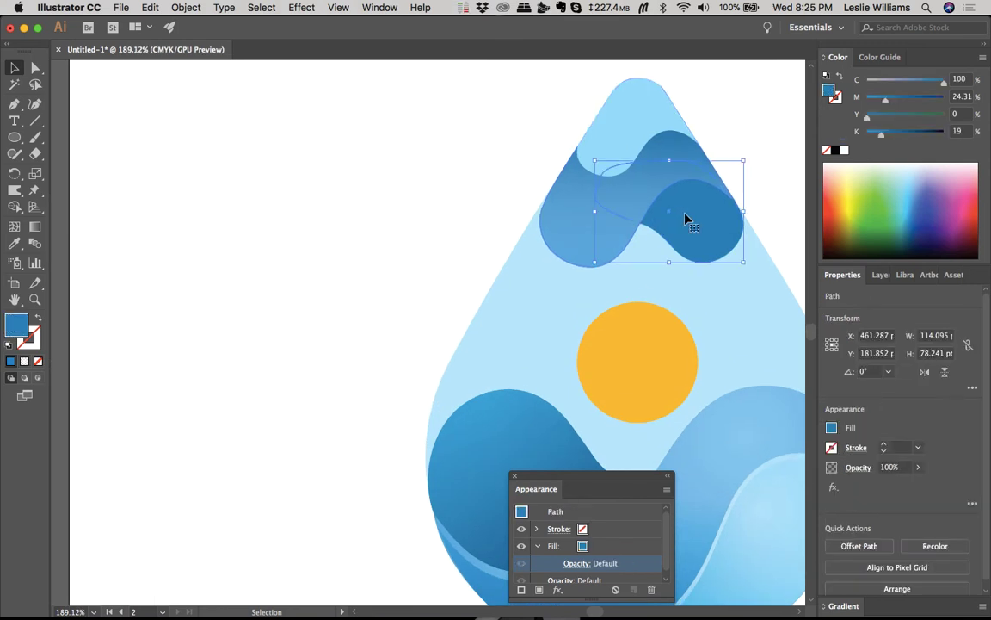
pyautogui.press('Left')
pyautogui.press('i')
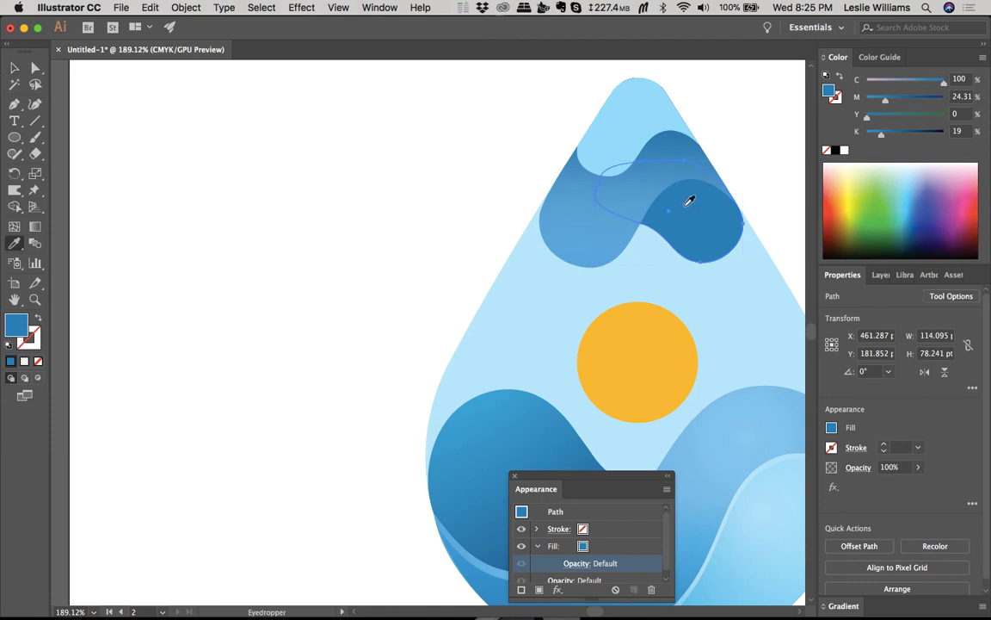
pyautogui.click(673, 138)
# Step: Angle the wave's blue gradient diagonally across its fold for a darker shaded edge
pyautogui.press('g')
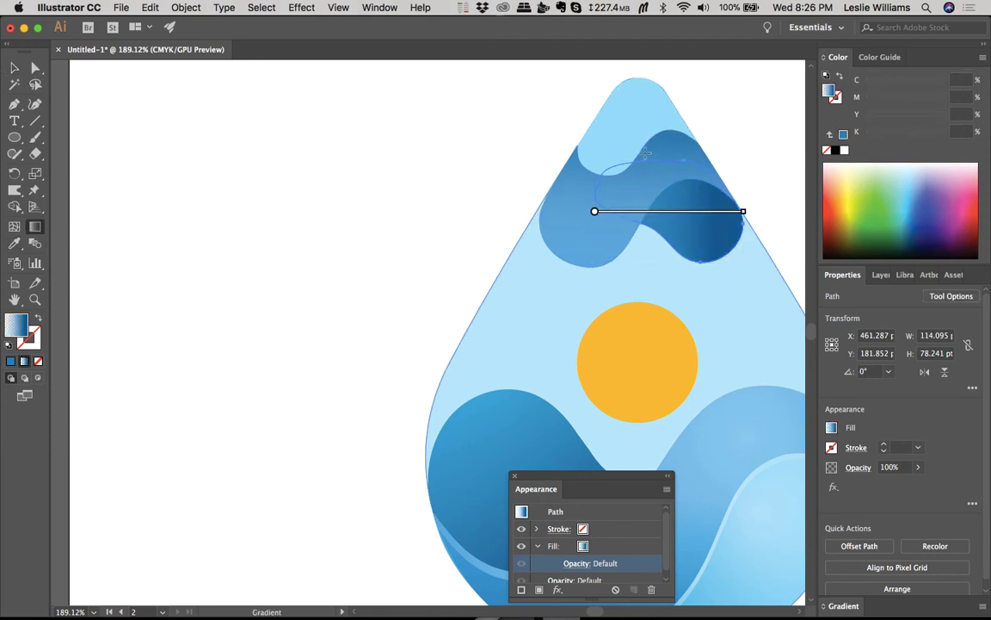
pyautogui.moveTo(634, 148); pyautogui.dragTo(677, 222)
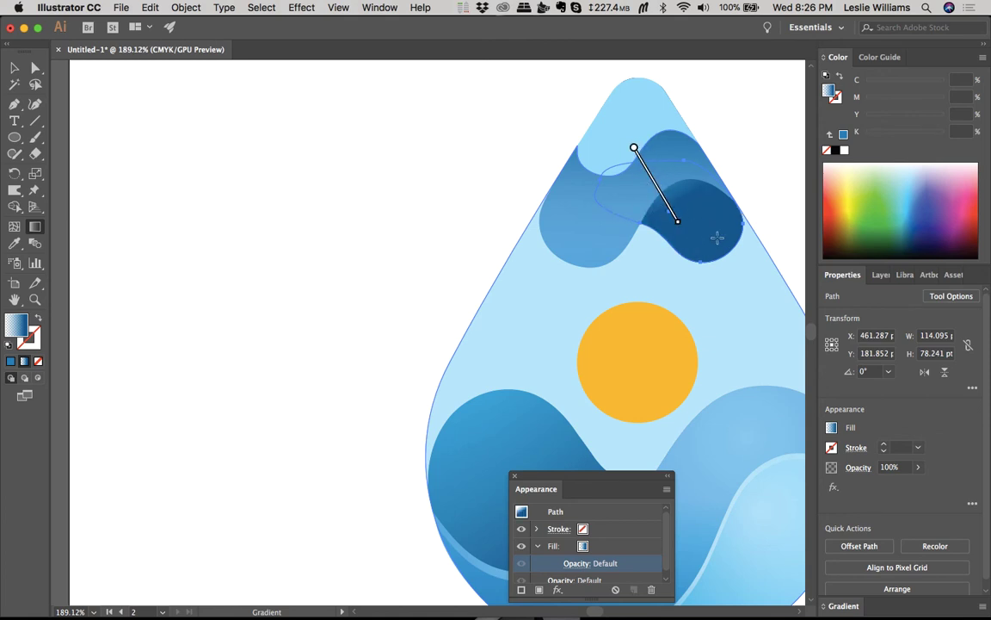
pyautogui.moveTo(643, 179); pyautogui.dragTo(721, 252)
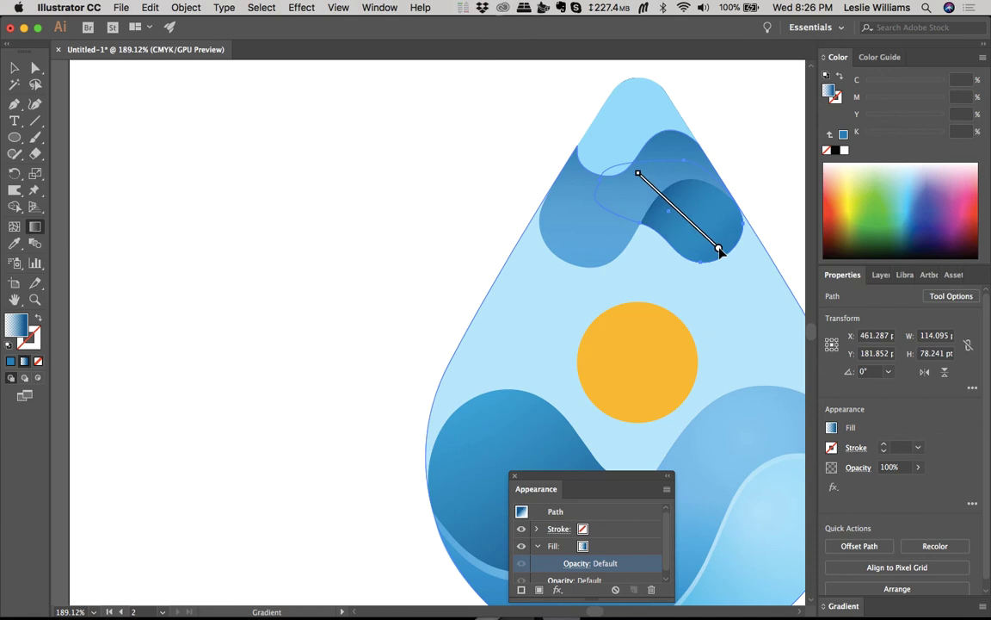
pyautogui.moveTo(721, 251)
pyautogui.mouseDown()
pyautogui.moveTo(713, 245)
pyautogui.moveTo(739, 260)
pyautogui.mouseUp()
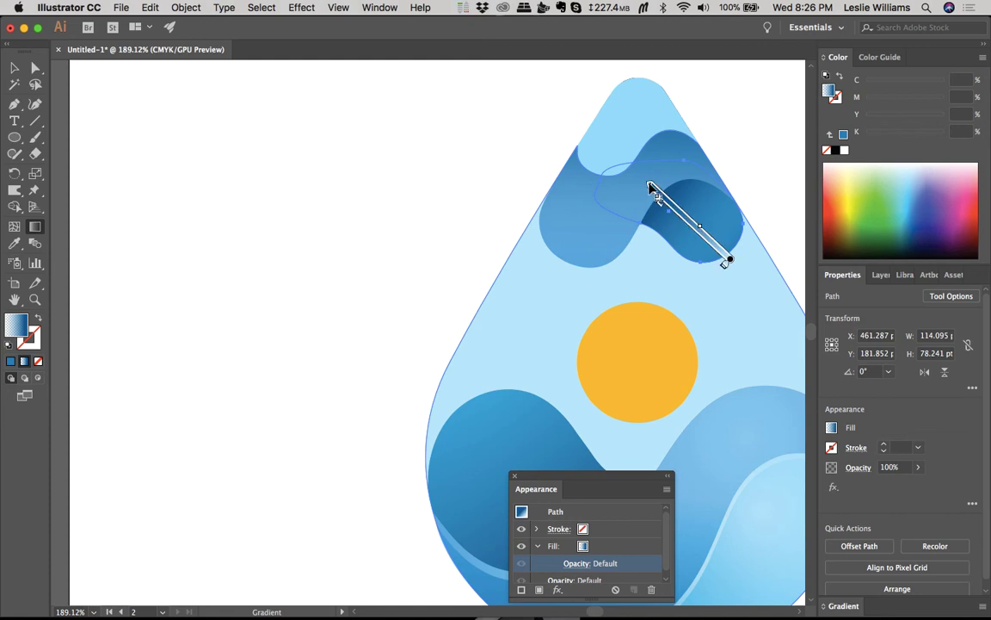
pyautogui.moveTo(652, 187); pyautogui.dragTo(633, 171)
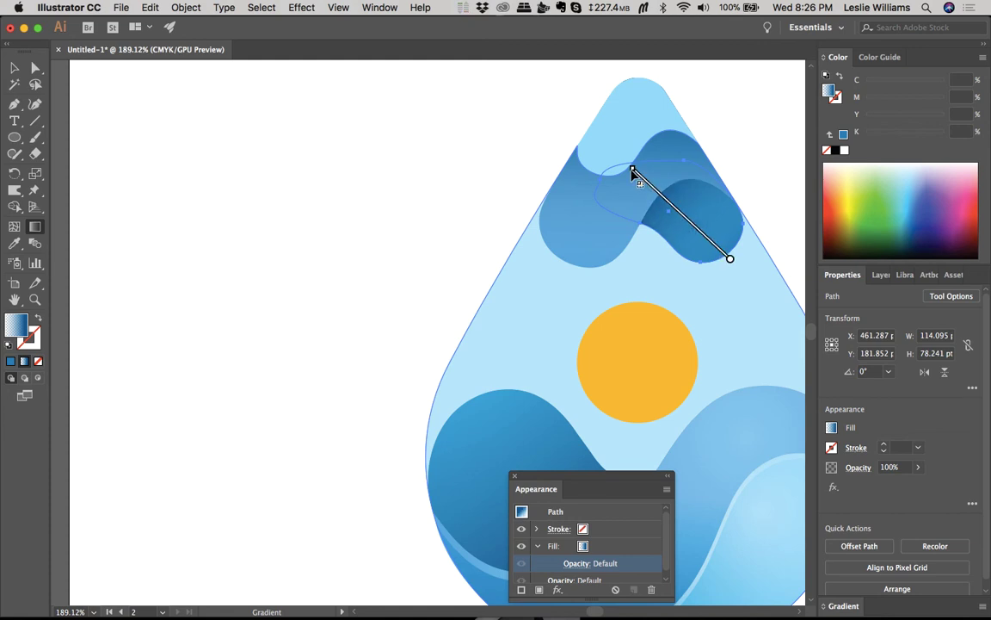
pyautogui.press('v')
pyautogui.click(456, 206)
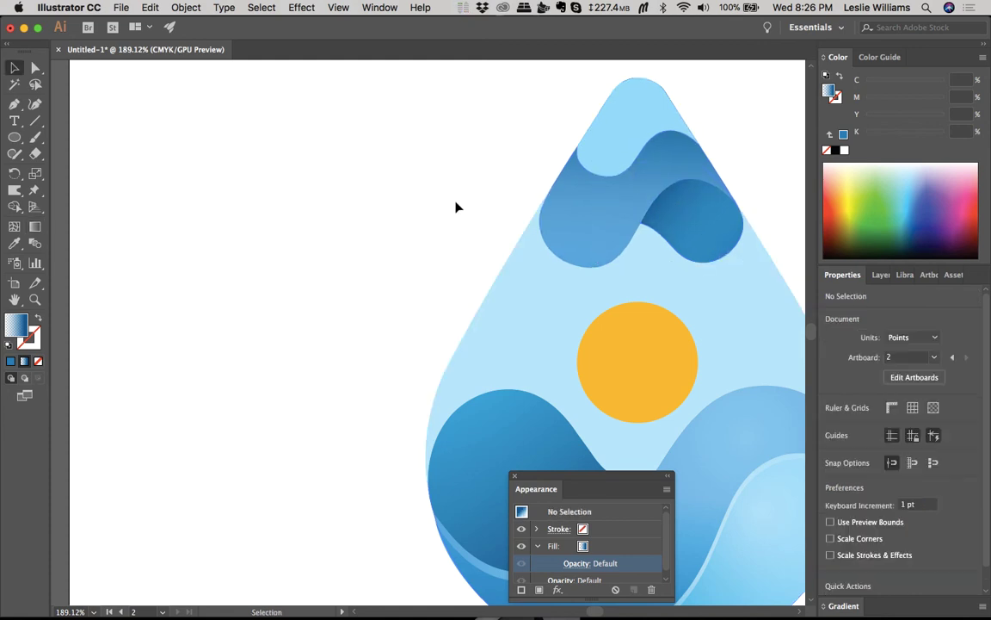
pyautogui.moveTo(713, 247); pyautogui.dragTo(701, 250)
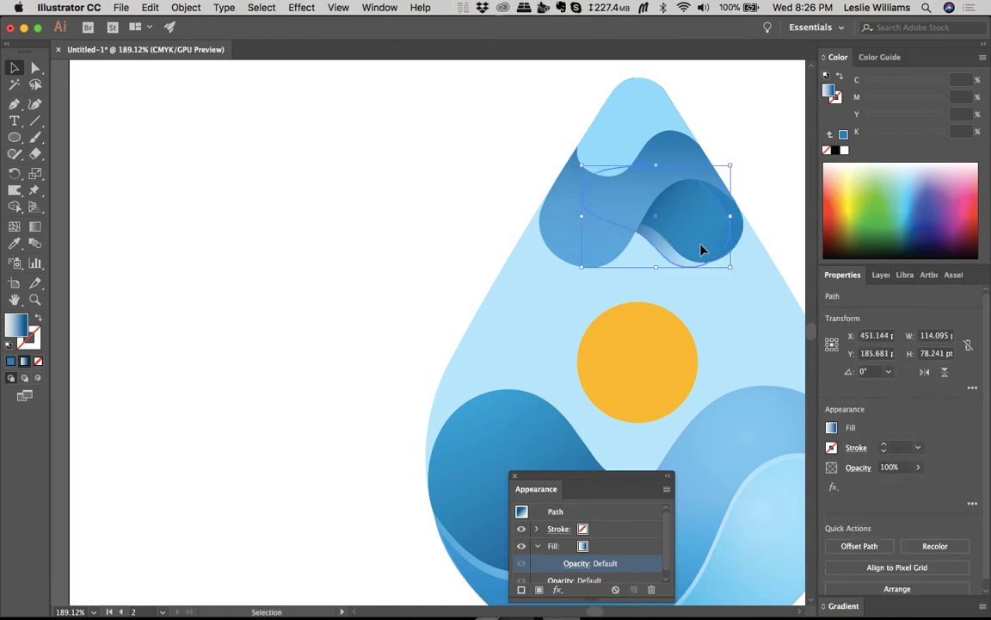
pyautogui.click(767, 148)
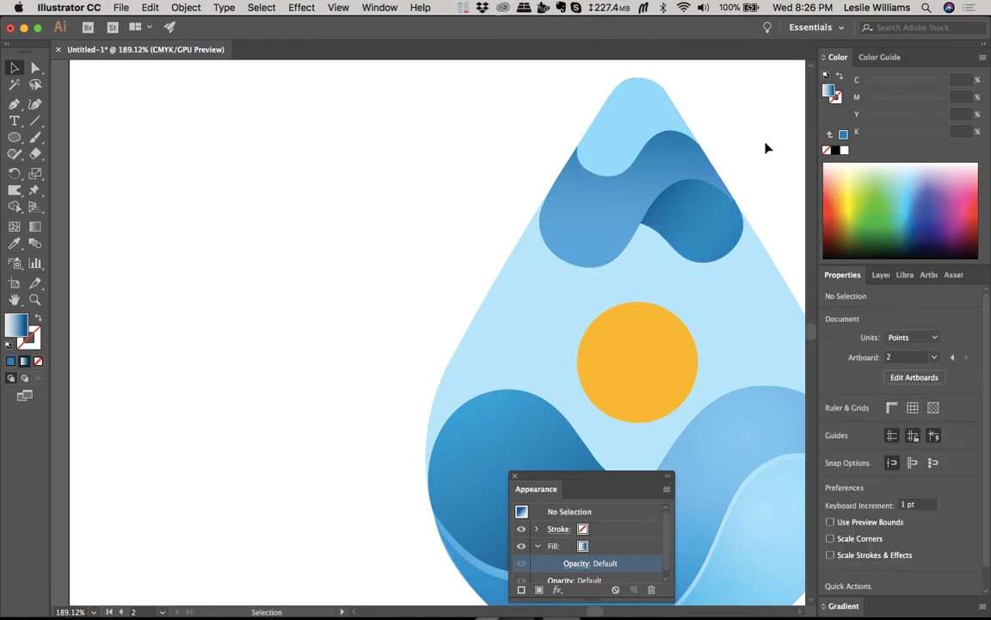
pyautogui.scroll(-2, 768, 158)
# Step: Set the dark upper wave's blend mode to Multiply
pyautogui.scroll(-1, 768, 159)
pyautogui.click(729, 189)
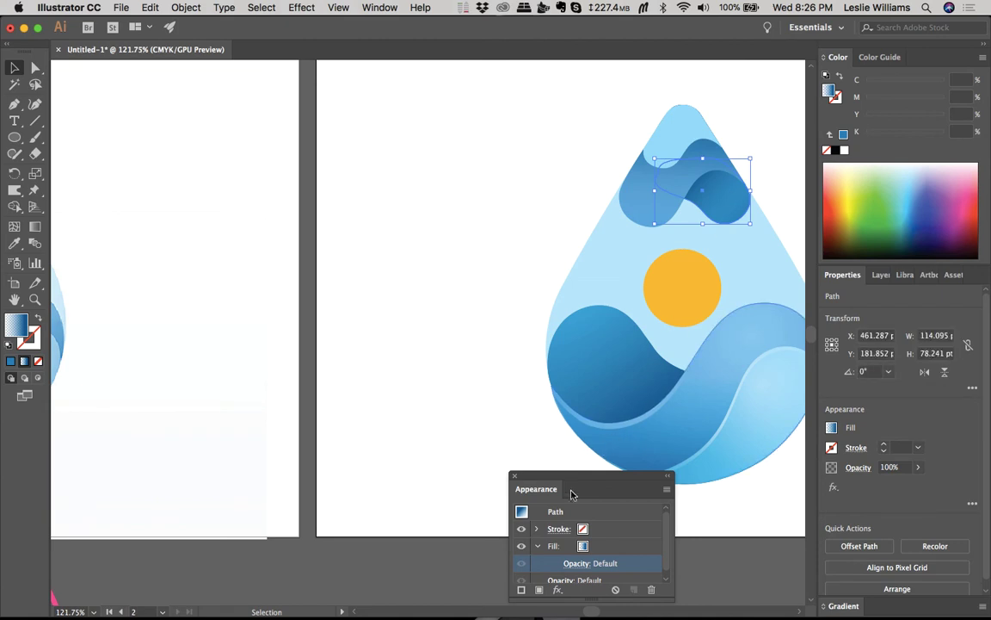
pyautogui.click(581, 563)
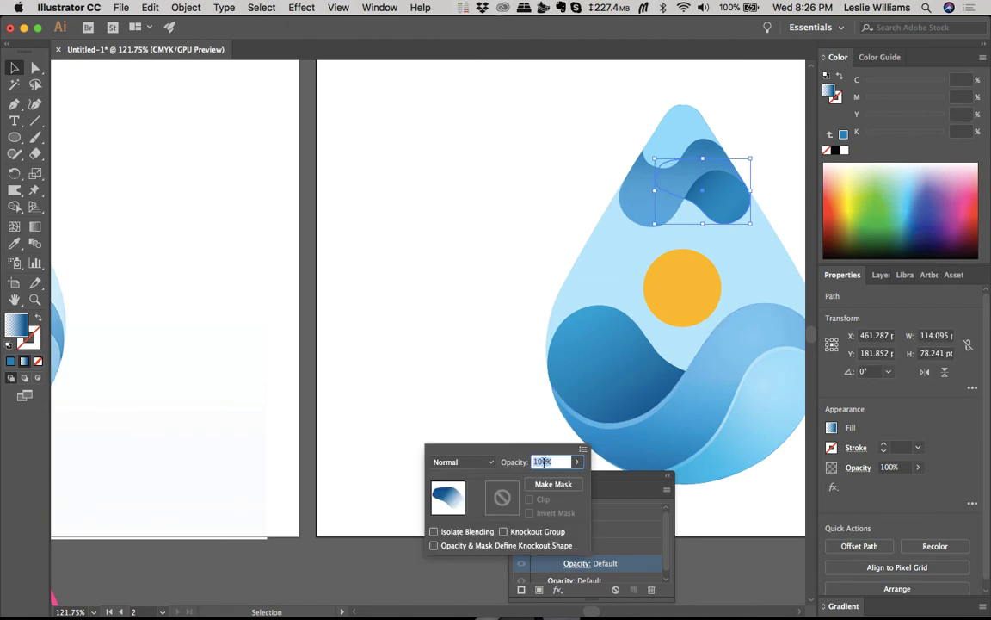
pyautogui.click(487, 462)
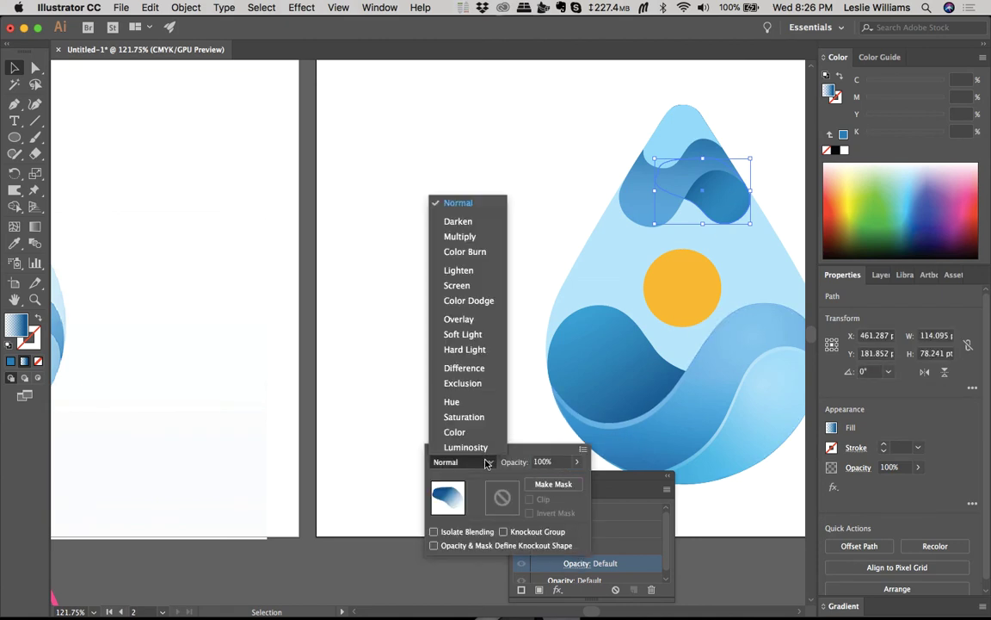
pyautogui.click(459, 236)
pyautogui.click(454, 427)
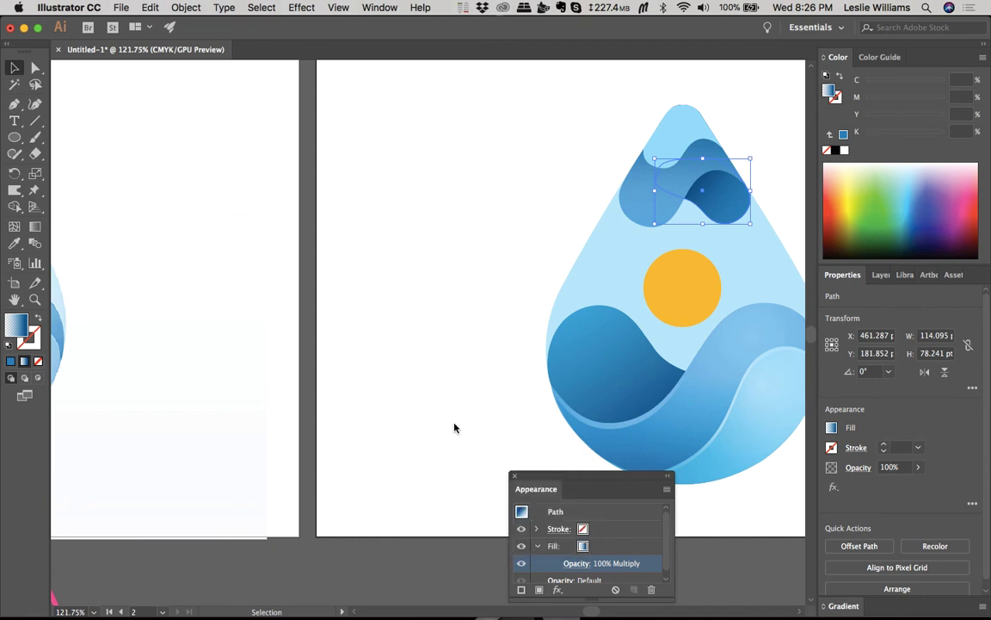
pyautogui.click(456, 428)
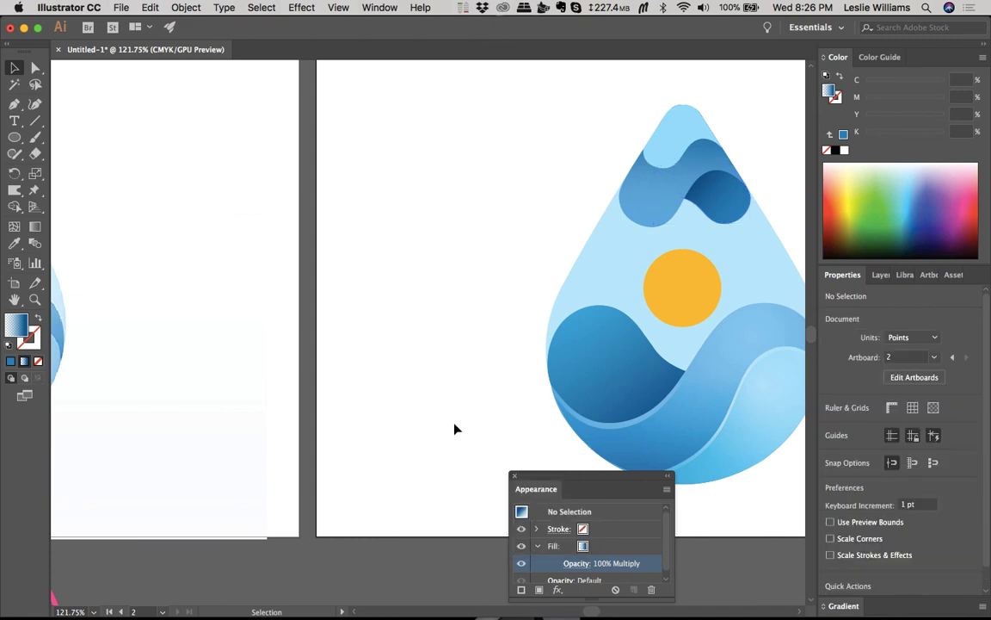
# Step: Compare Overlay, keep Multiply, and lower the wave's opacity to 63%
pyautogui.click(728, 194)
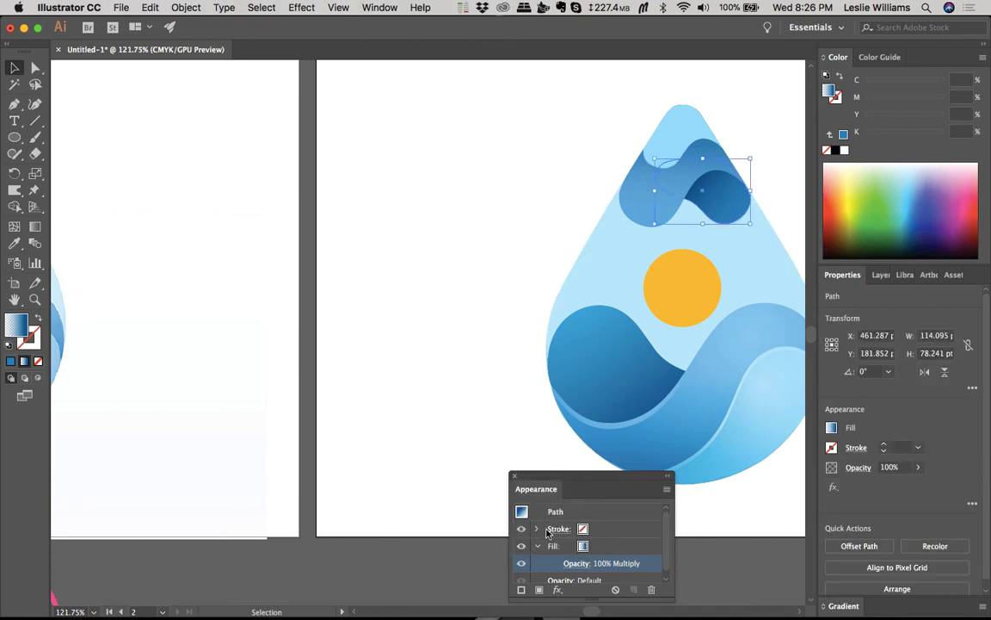
pyautogui.click(575, 563)
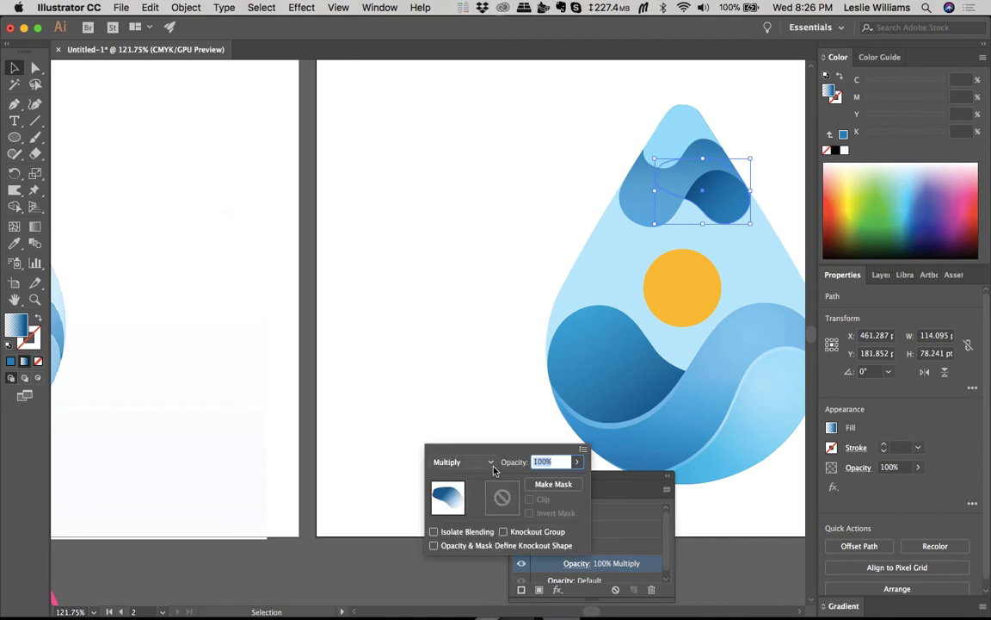
pyautogui.click(460, 461)
pyautogui.click(469, 322)
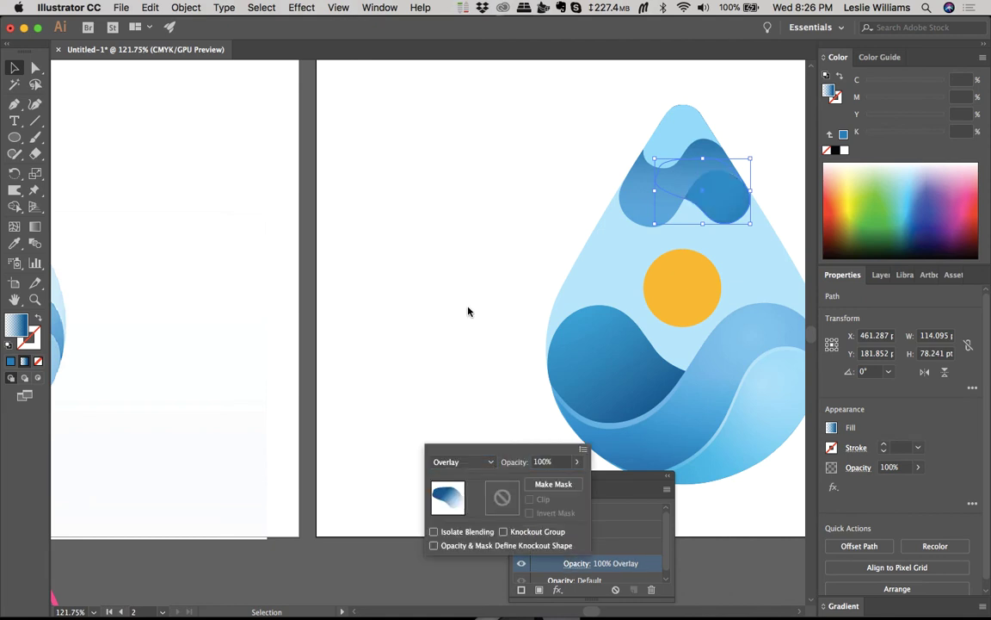
pyautogui.click(460, 461)
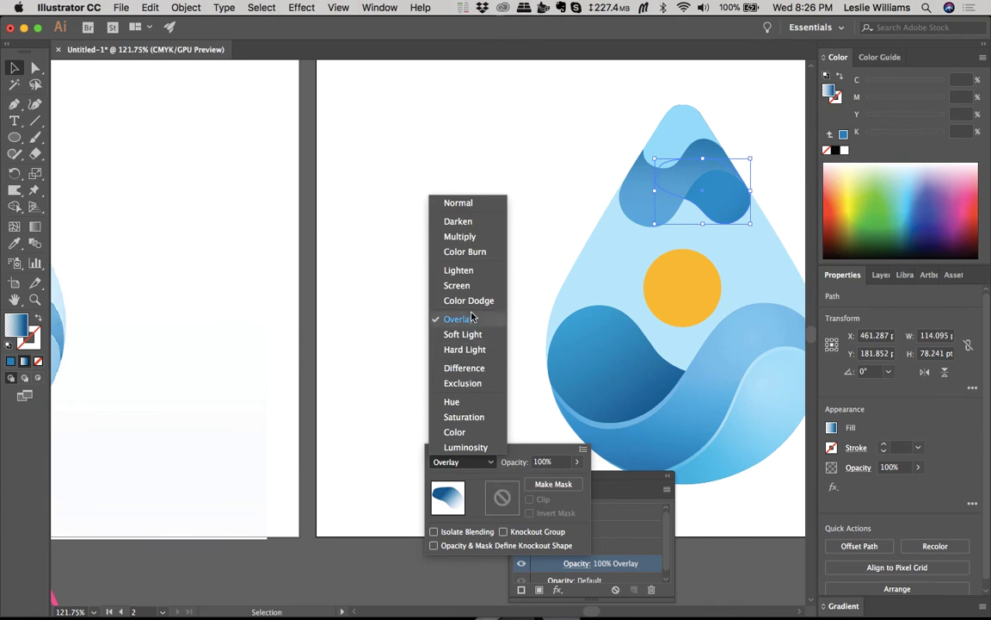
pyautogui.click(474, 236)
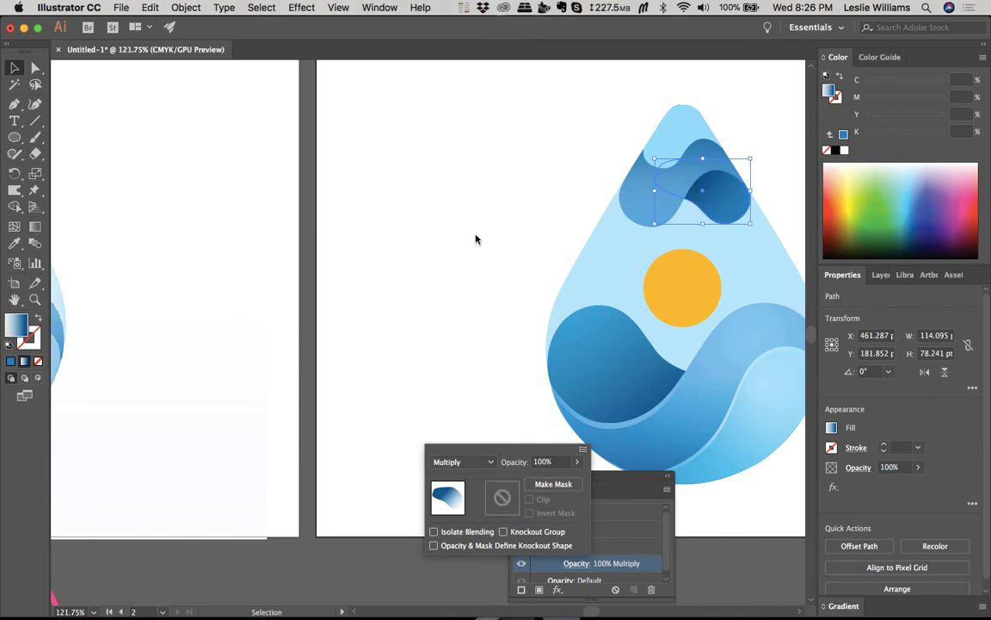
pyautogui.click(577, 461)
pyautogui.moveTo(575, 479); pyautogui.dragTo(555, 480)
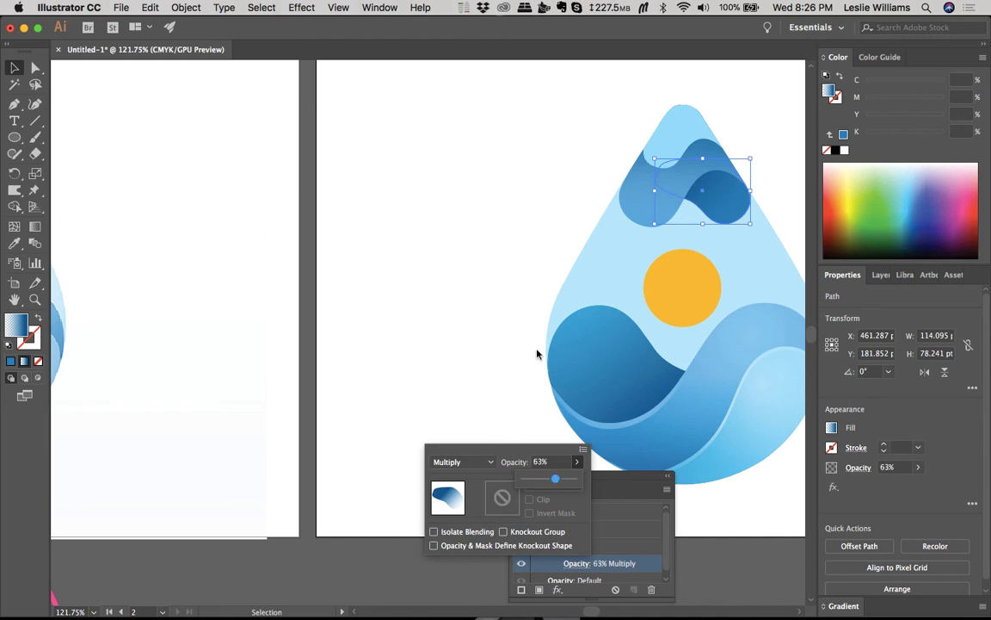
pyautogui.press('Return')
pyautogui.click(510, 334)
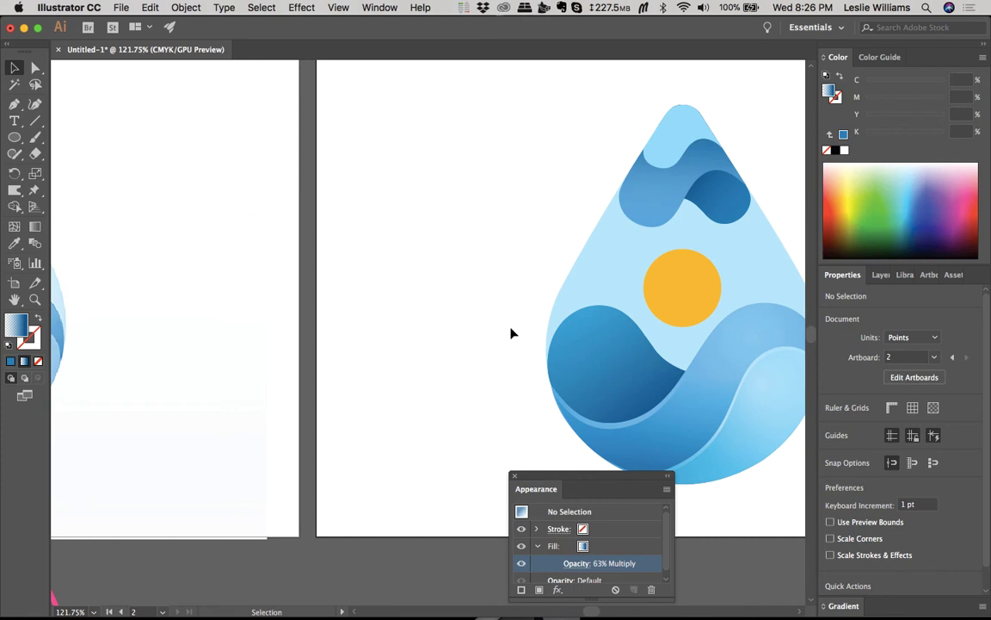
# Step: Pan to the drop on the second artboard and select its top wave path
pyautogui.hscroll(5, 511, 334)
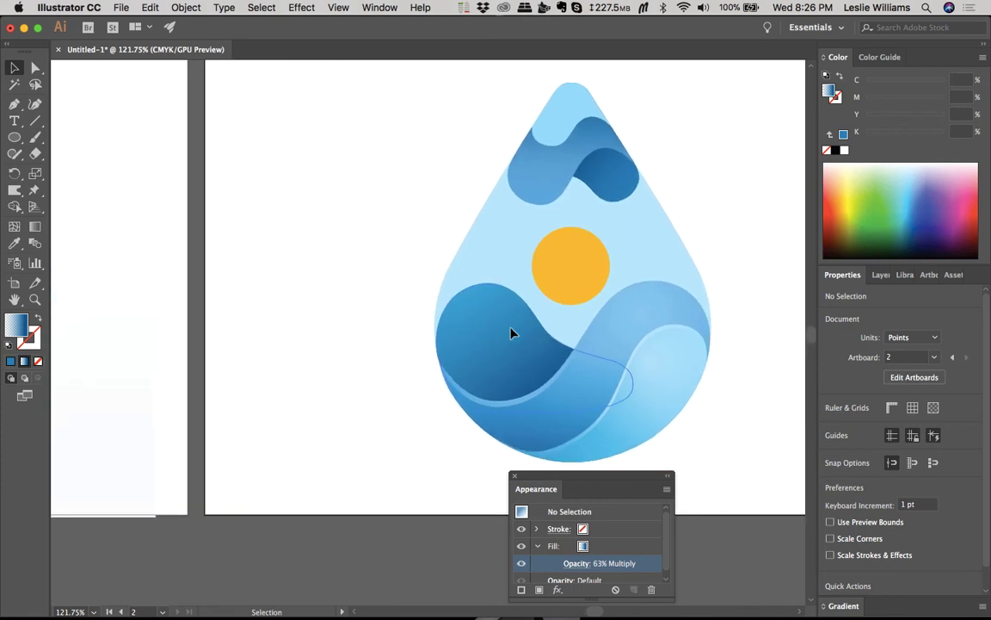
pyautogui.scroll(-3, 400, 334)
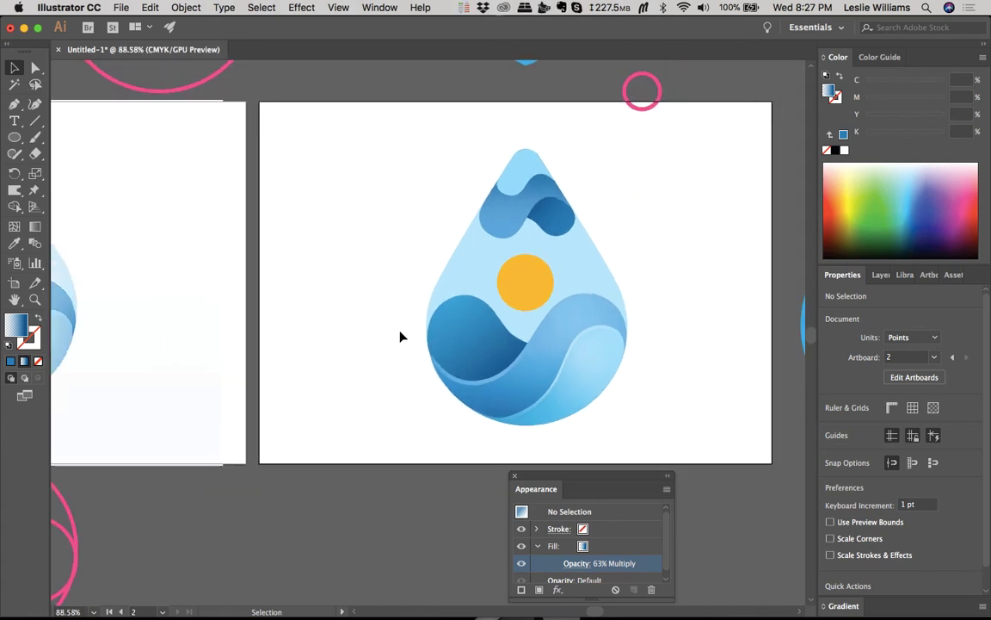
pyautogui.hscroll(-4, 400, 336)
pyautogui.hscroll(-3, 400, 336)
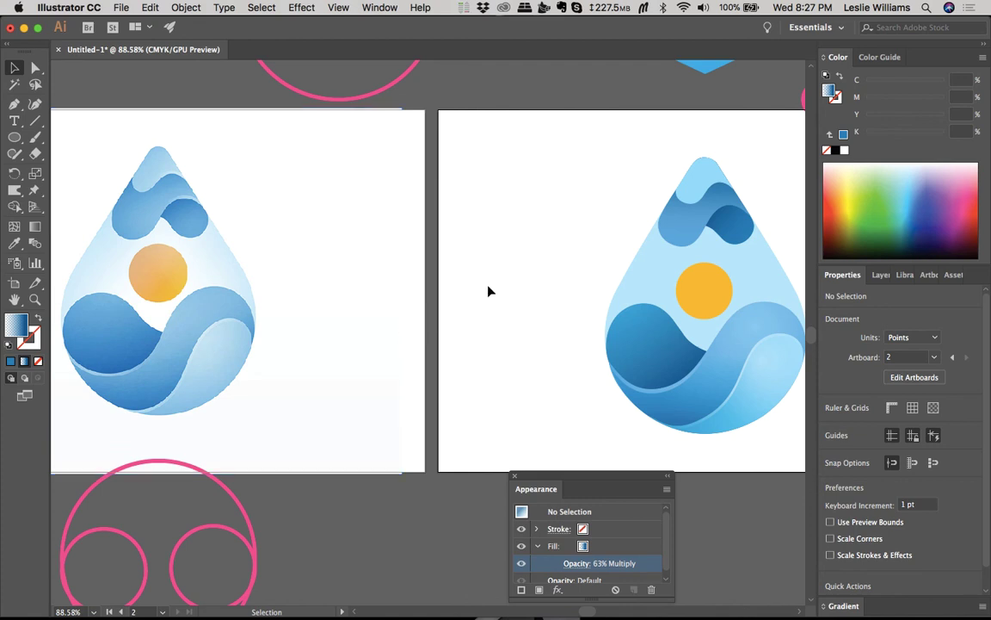
pyautogui.hscroll(3, 489, 290)
pyautogui.hscroll(1, 489, 291)
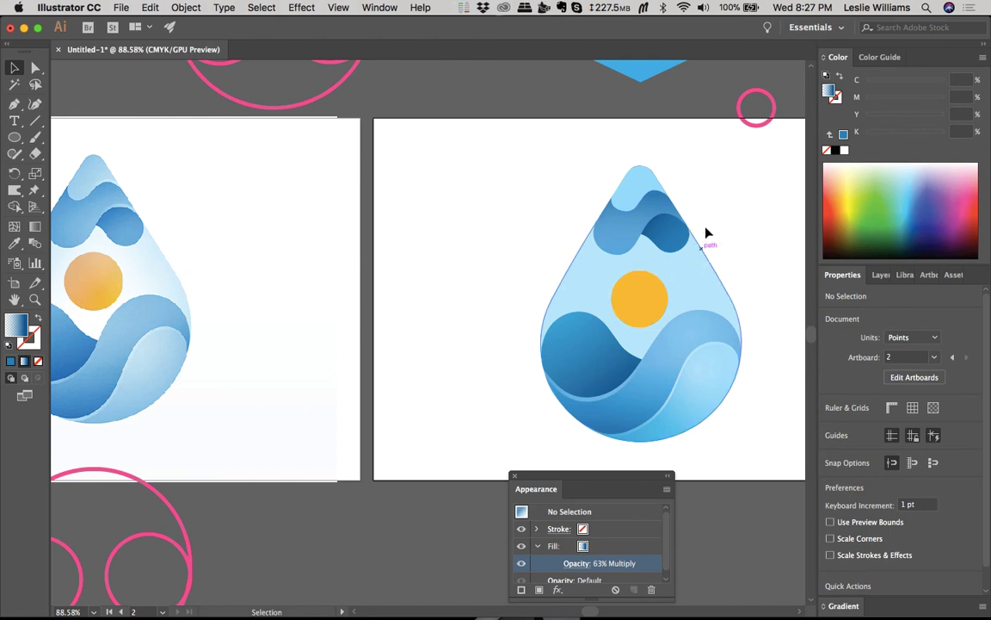
pyautogui.scroll(3, 693, 229)
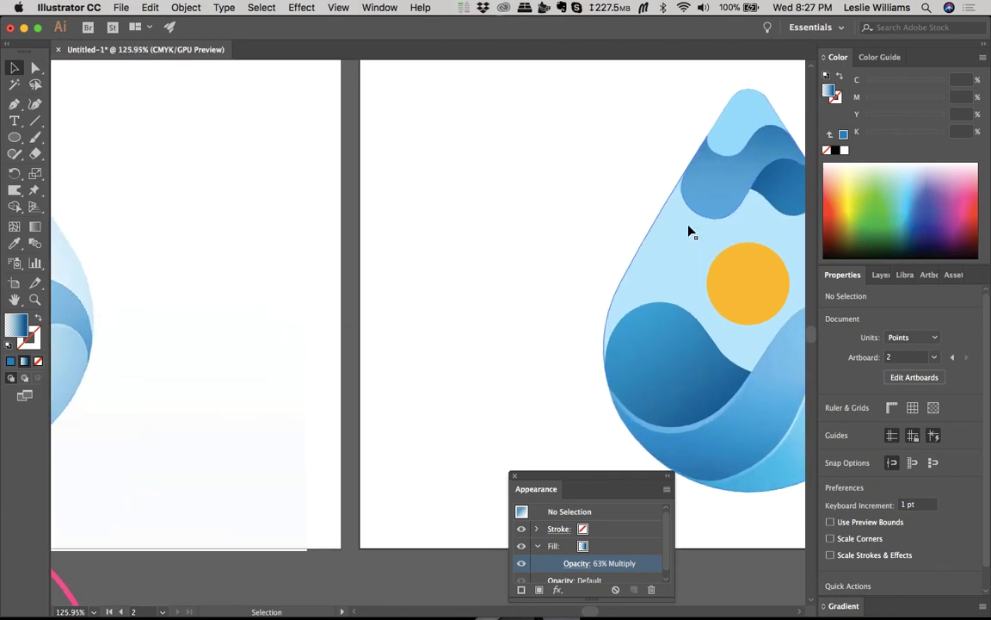
pyautogui.scroll(-3, 688, 231)
pyautogui.scroll(3, 689, 231)
pyautogui.hscroll(-5, 689, 230)
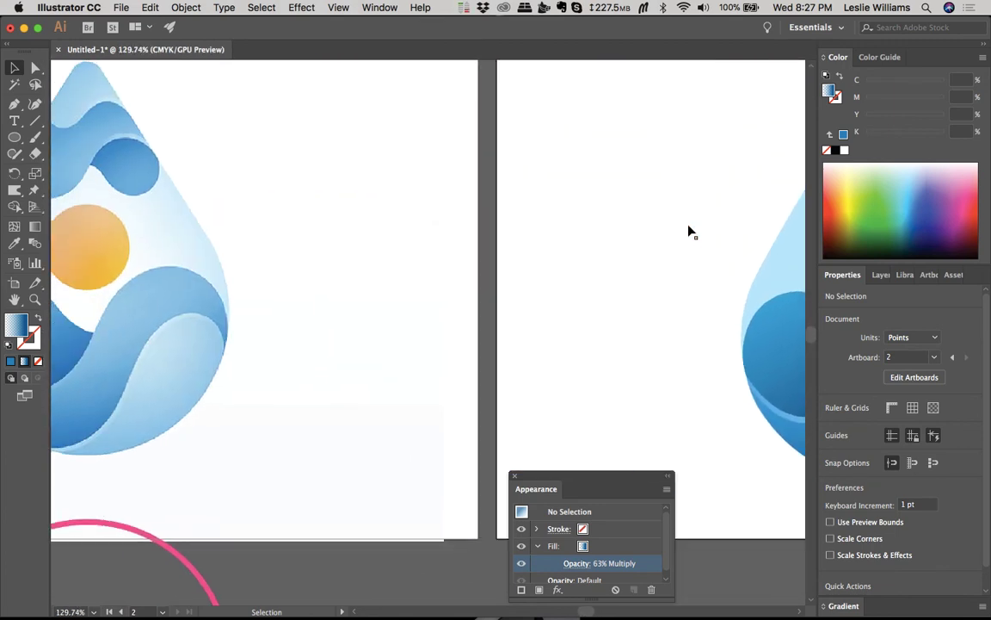
pyautogui.hscroll(-2, 688, 231)
pyautogui.hscroll(8, 689, 229)
pyautogui.scroll(-10, 688, 229)
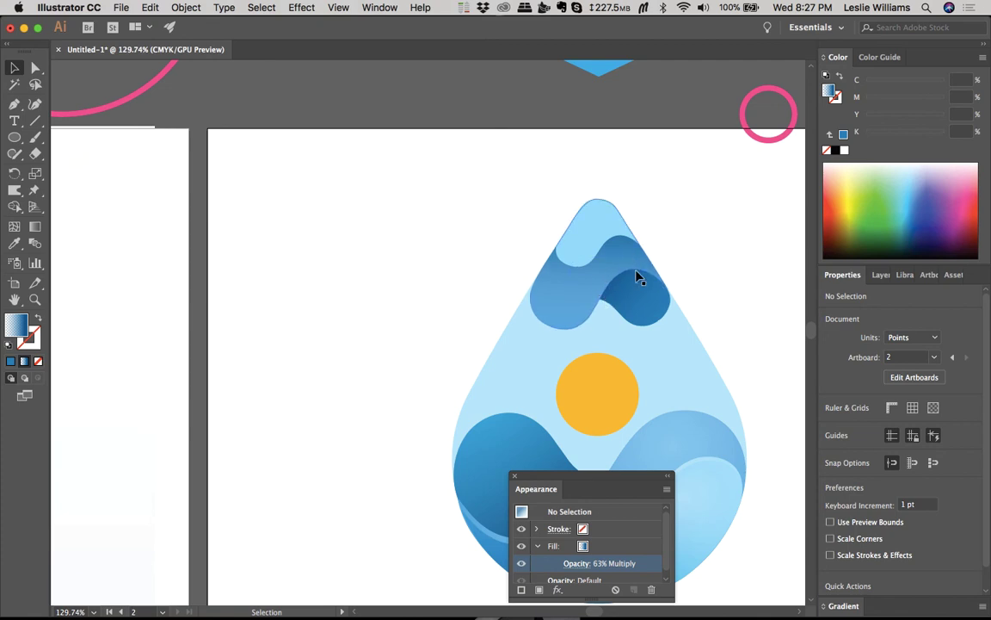
pyautogui.click(568, 296)
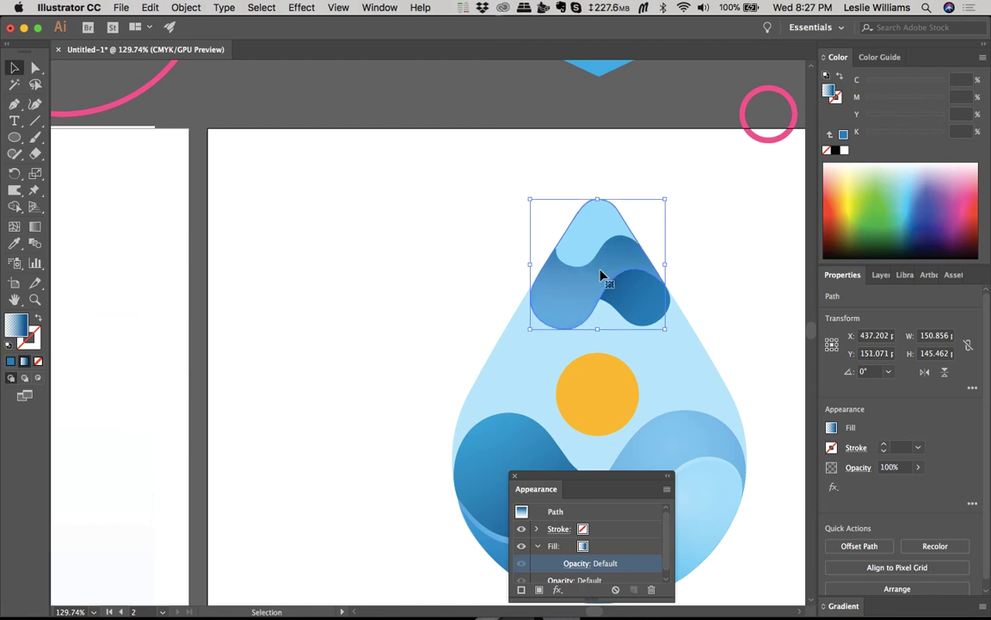
# Step: Nudge the top wave upward in two small arrow-key steps
pyautogui.press('Up')
pyautogui.press('Up')
pyautogui.press('Up')
pyautogui.press('Up')
pyautogui.press('Up')
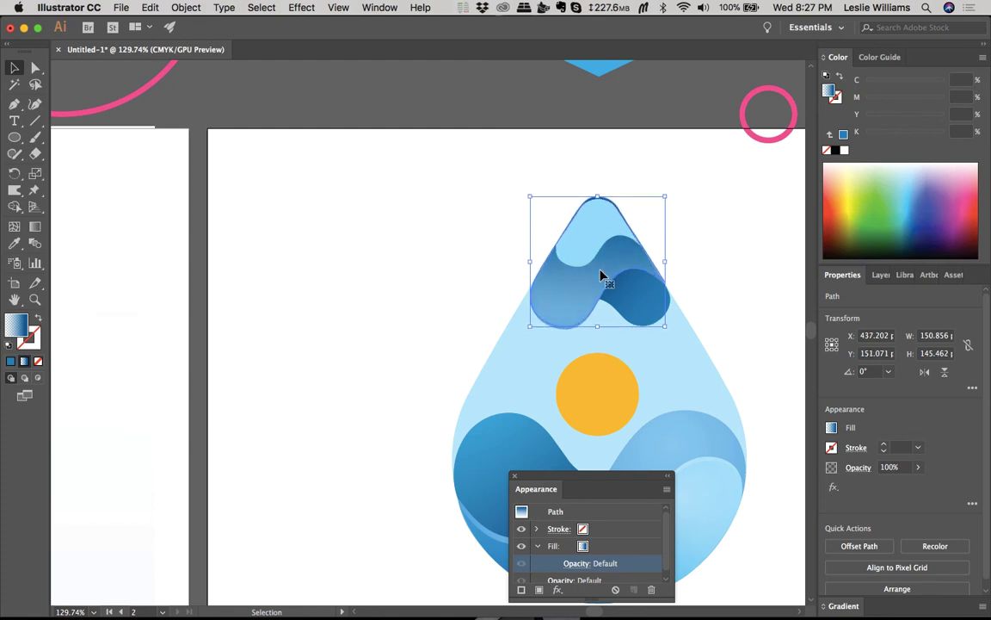
pyautogui.hscroll(-10, 593, 319)
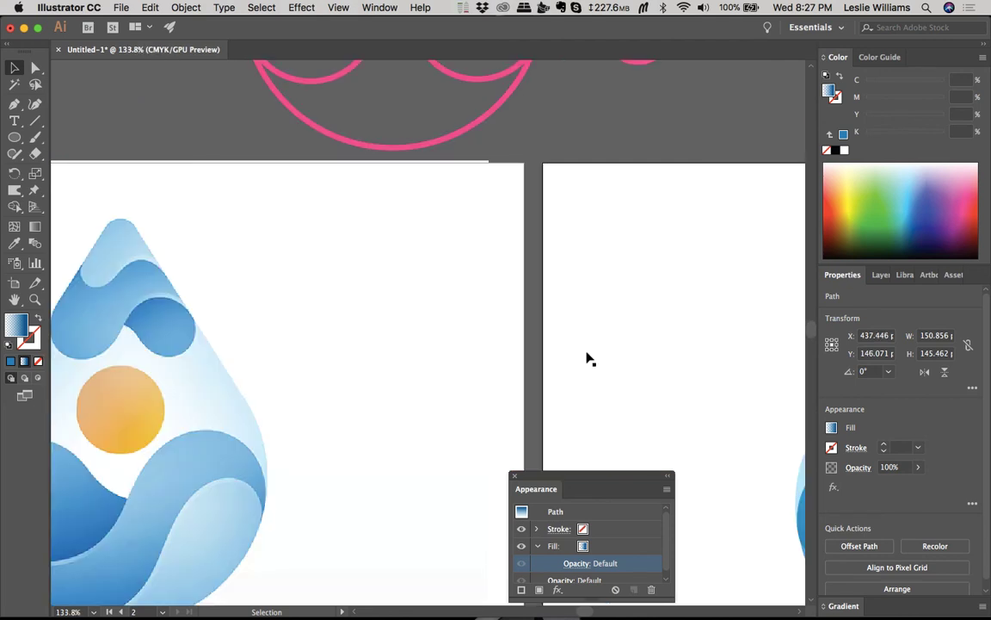
pyautogui.hscroll(10, 586, 353)
pyautogui.press('Up')
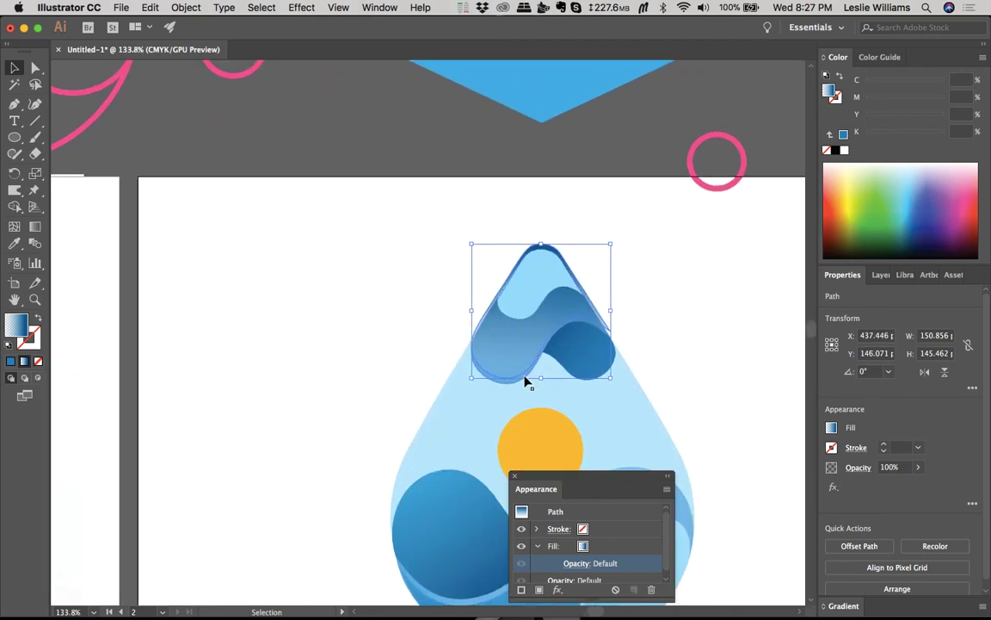
pyautogui.scroll(5, 526, 381)
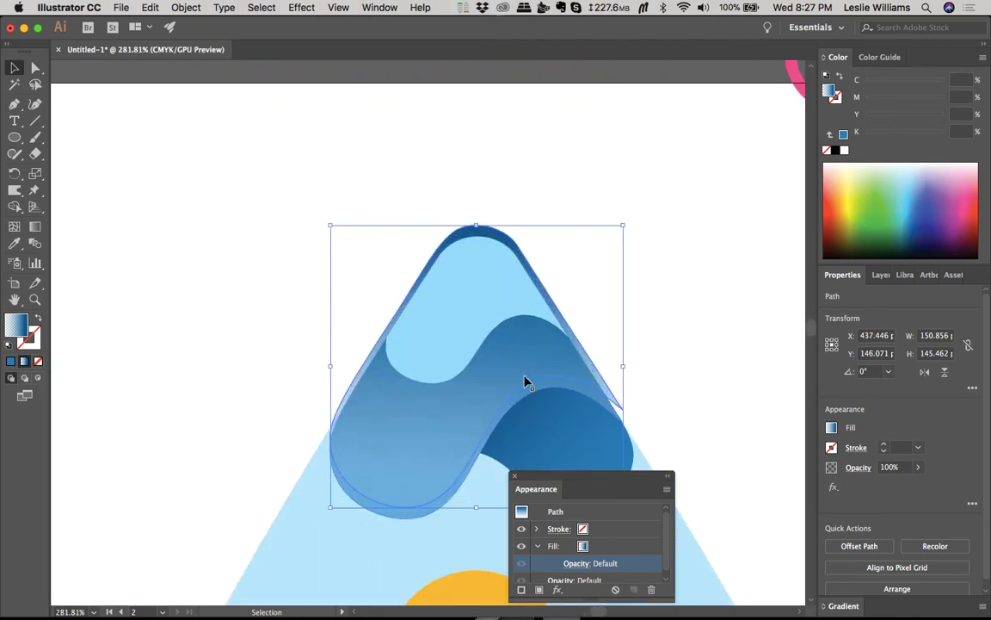
# Step: With Shape Builder, delete the light outline's upper region, leaving a thin band under the wave
pyautogui.keyDown('shift'); pyautogui.click(419, 517); pyautogui.keyUp('shift')
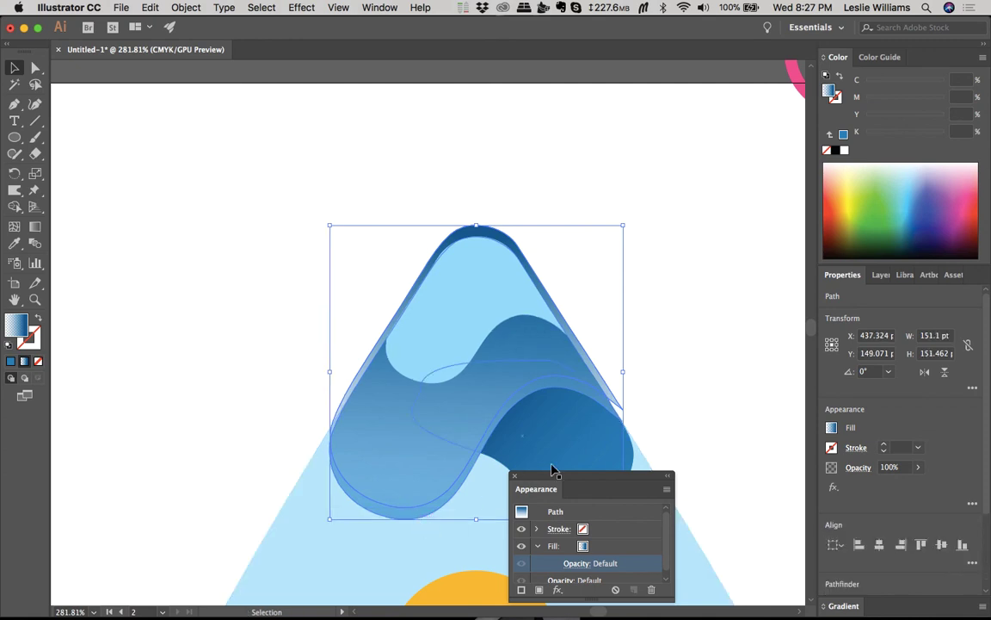
pyautogui.press('shift')
pyautogui.hotkey('shift', 'm')
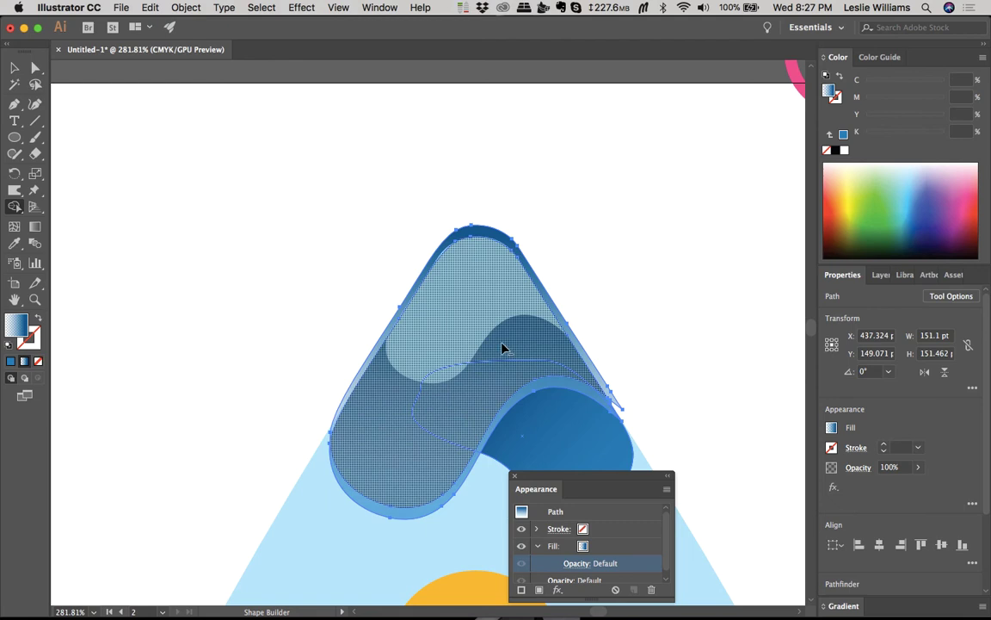
pyautogui.moveTo(505, 358); pyautogui.dragTo(464, 210)
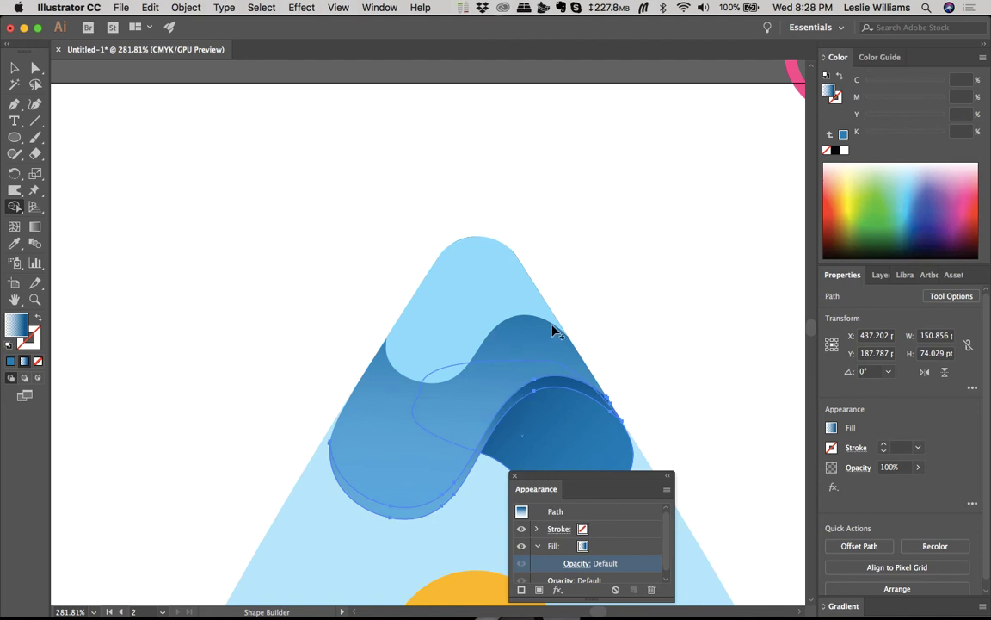
pyautogui.press('v')
# Step: Select the thin light band and switch its fill to a gradient
pyautogui.click(644, 317)
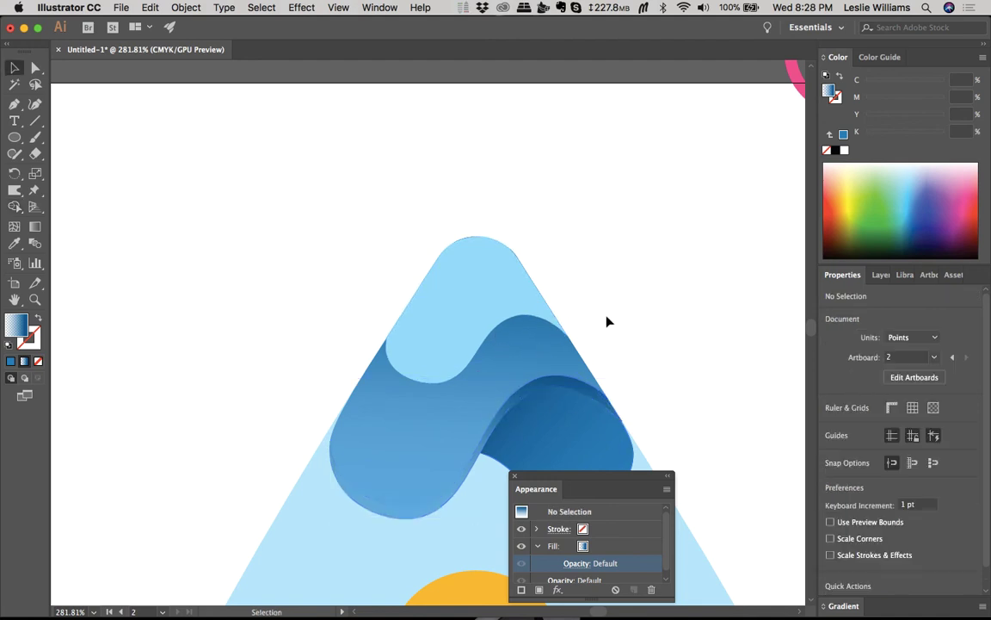
pyautogui.click(568, 390)
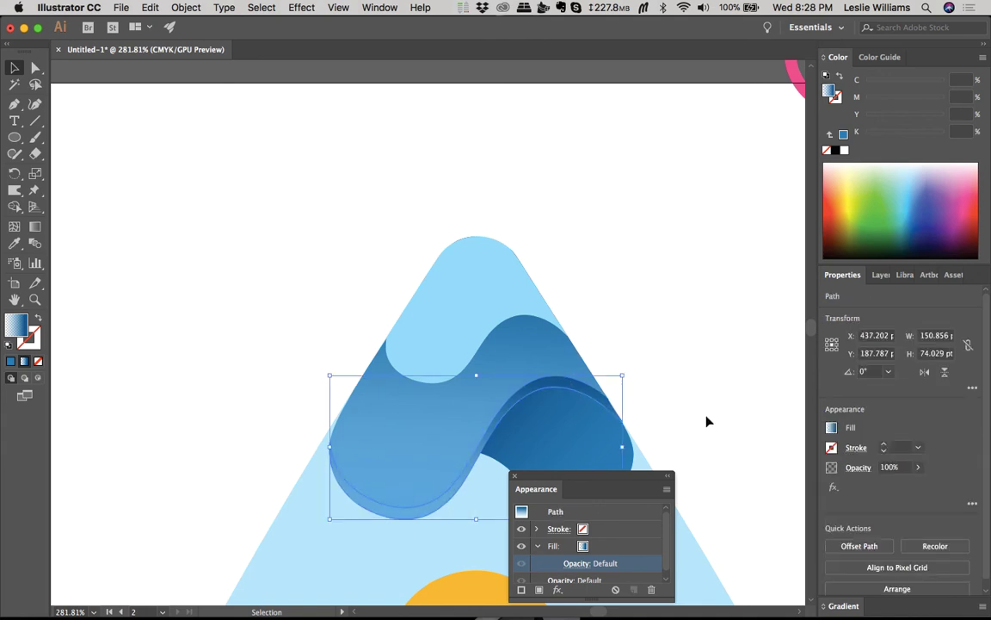
pyautogui.click(831, 428)
pyautogui.click(791, 583)
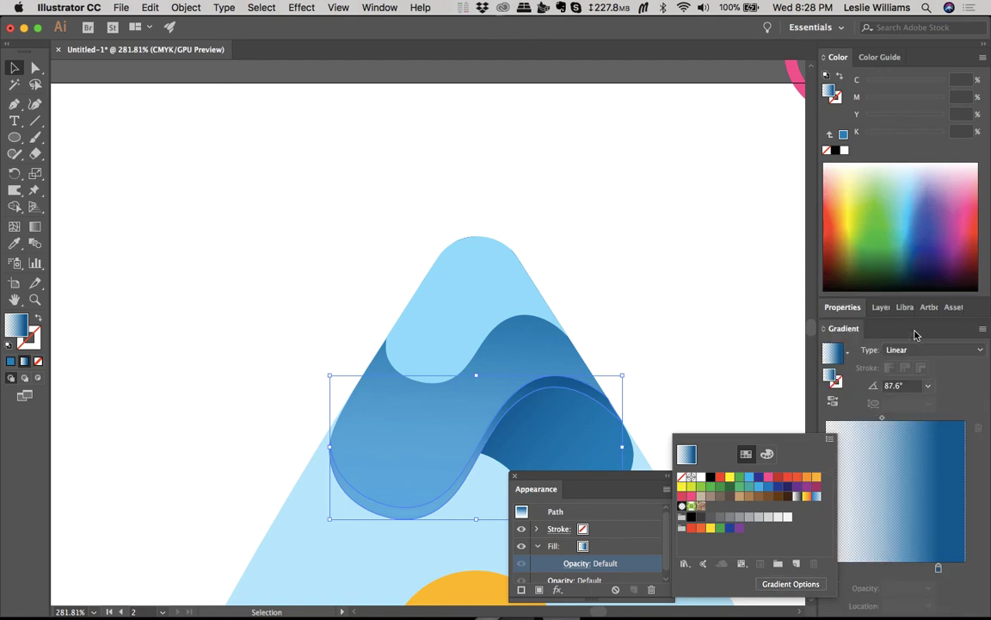
pyautogui.click(940, 567)
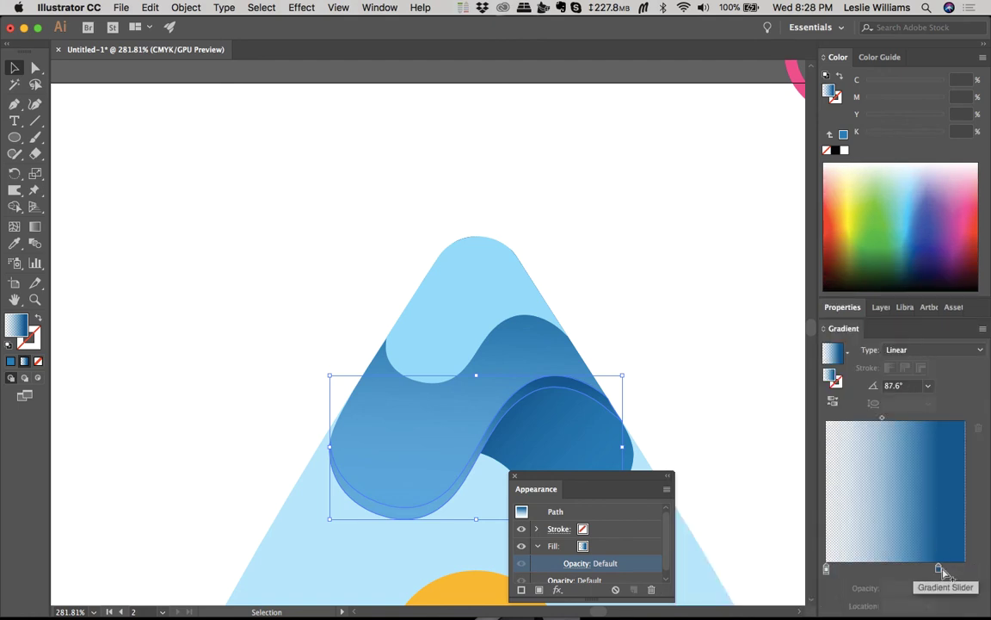
# Step: Eyedrop the white 67% Overlay highlight onto the band and shift its radial centre up-right
pyautogui.scroll(-6, 593, 345)
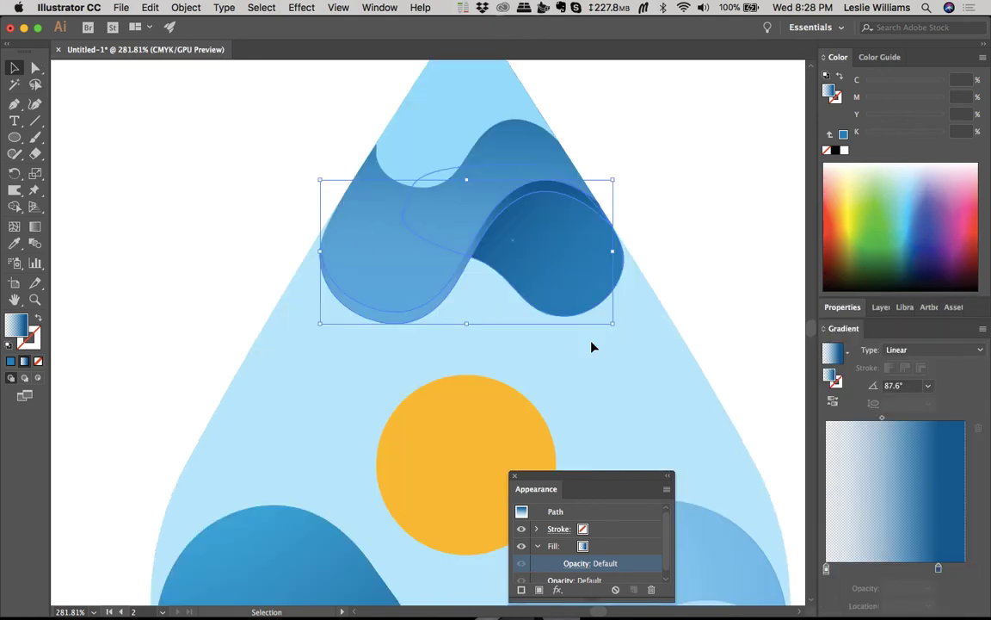
pyautogui.scroll(-4, 592, 346)
pyautogui.press('i')
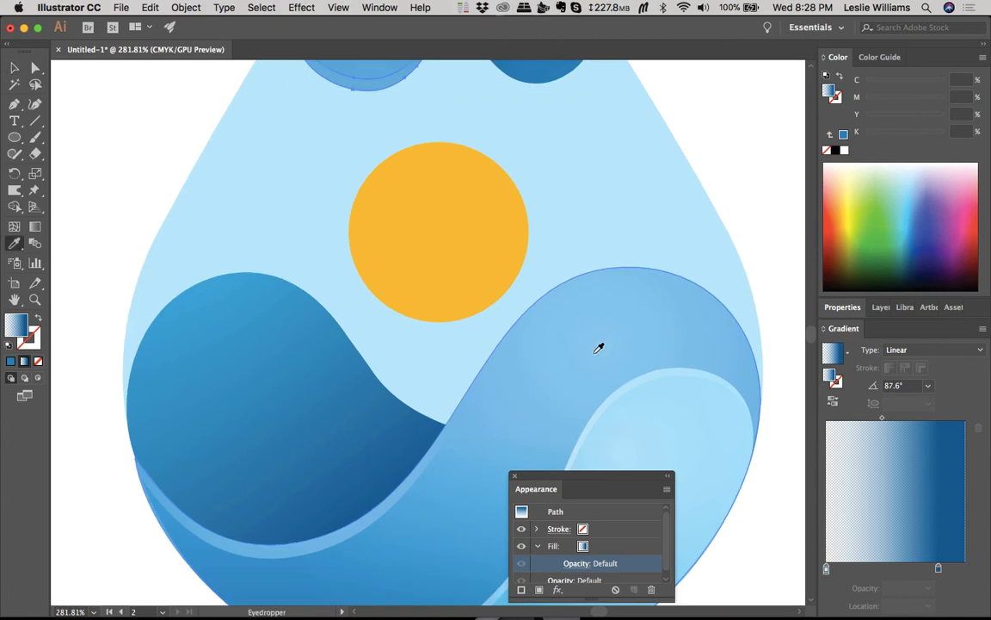
pyautogui.click(626, 344)
pyautogui.click(629, 349)
pyautogui.scroll(7, 629, 353)
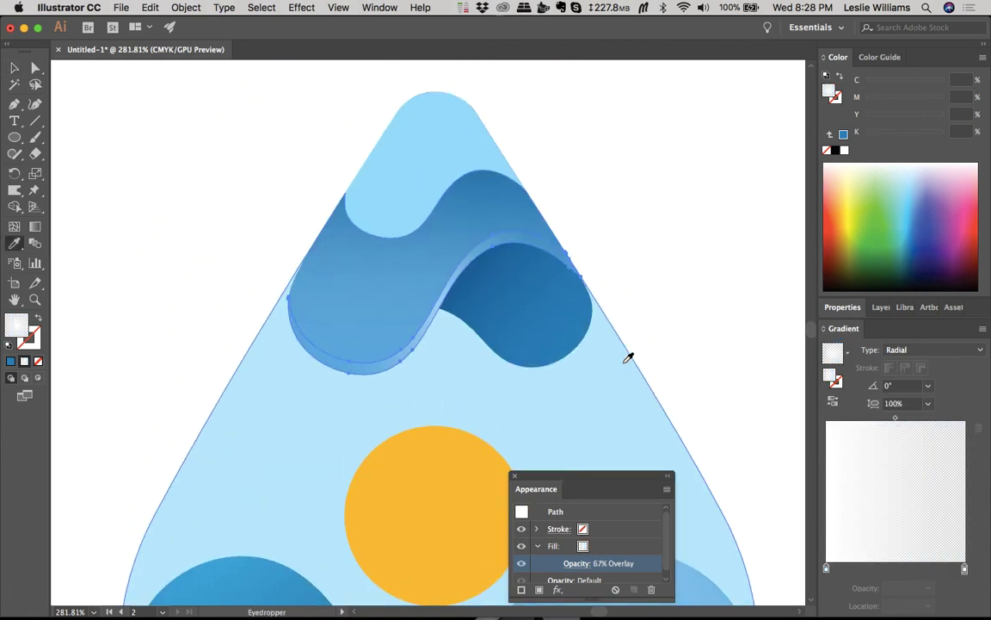
pyautogui.press('g')
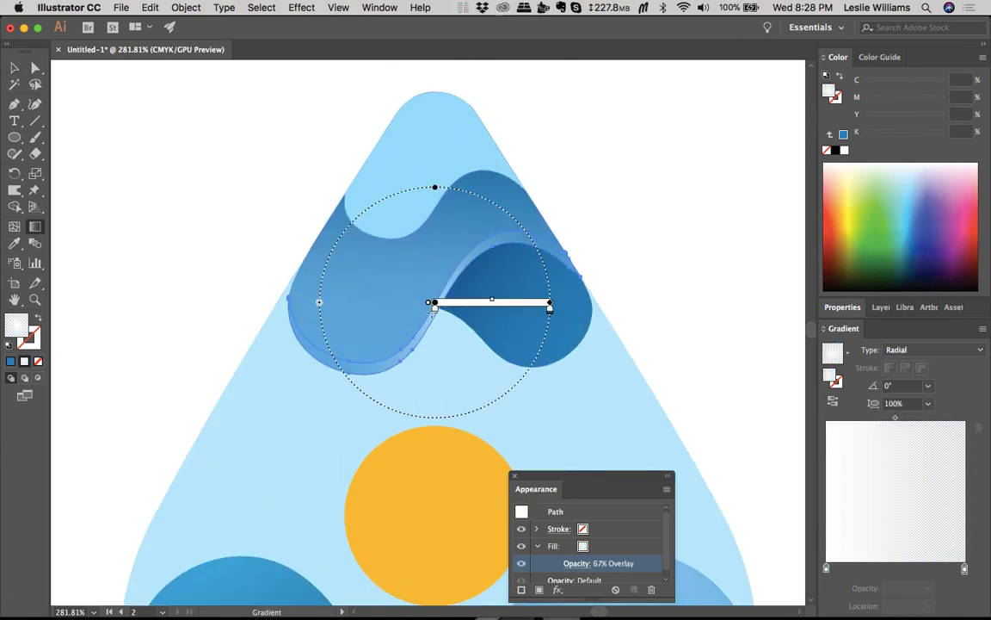
pyautogui.moveTo(434, 303)
pyautogui.mouseDown()
pyautogui.moveTo(477, 271)
pyautogui.moveTo(520, 261)
pyautogui.mouseUp()
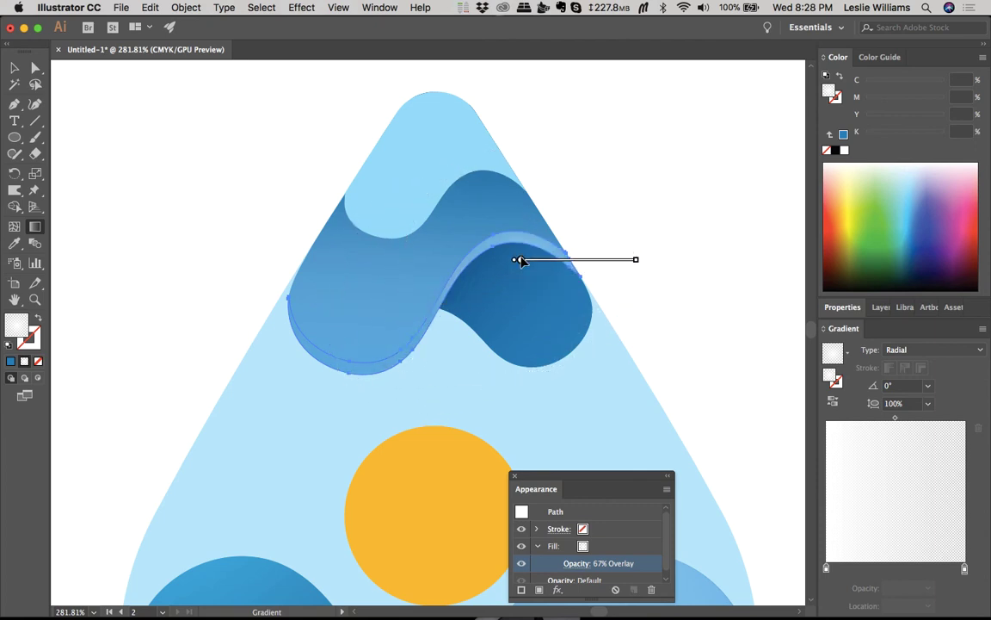
pyautogui.press('v')
pyautogui.click(621, 209)
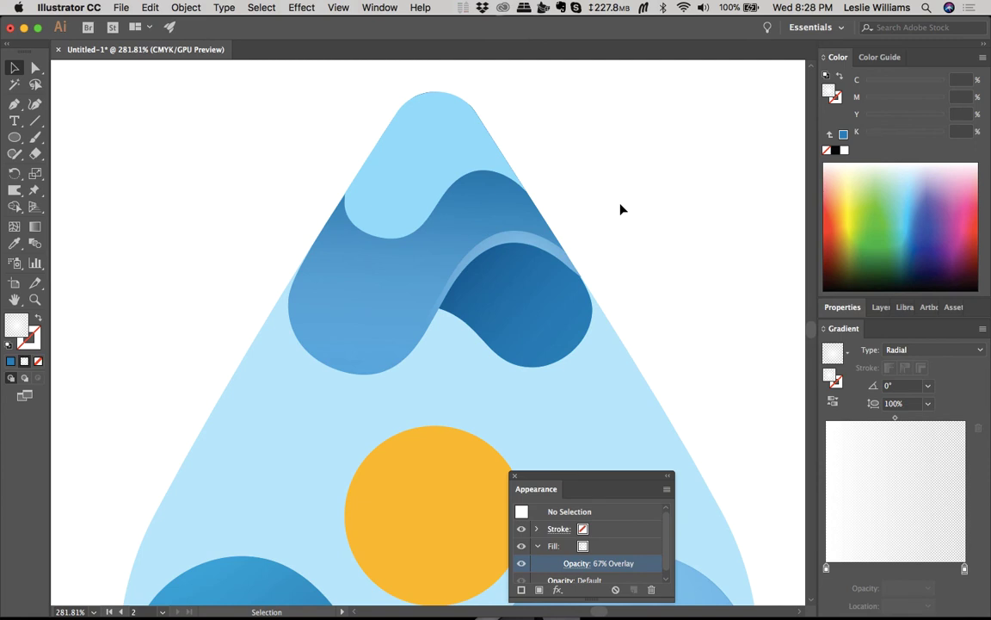
pyautogui.scroll(-10, 621, 208)
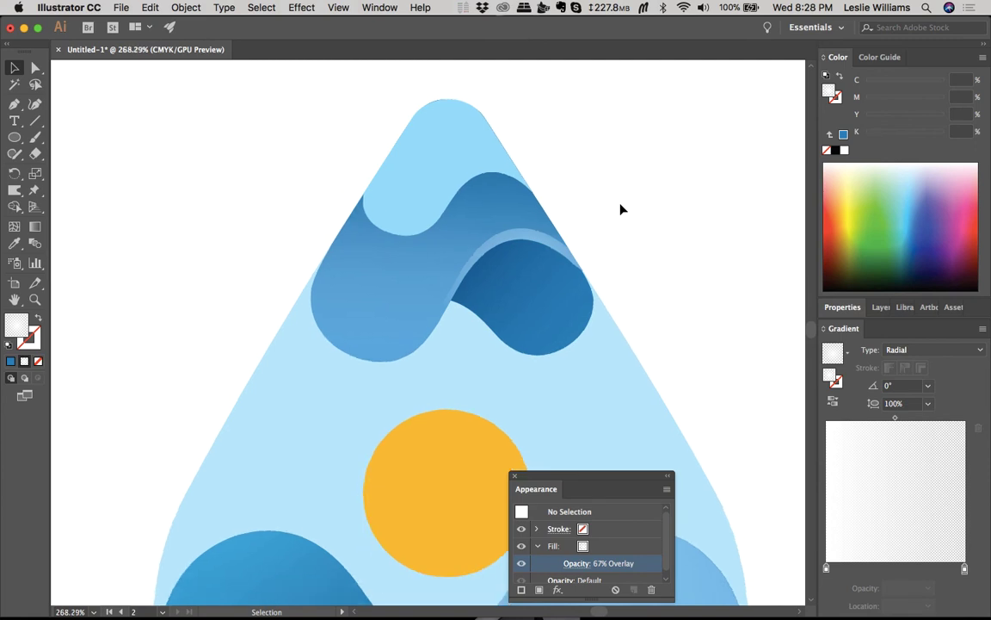
pyautogui.scroll(6, 621, 208)
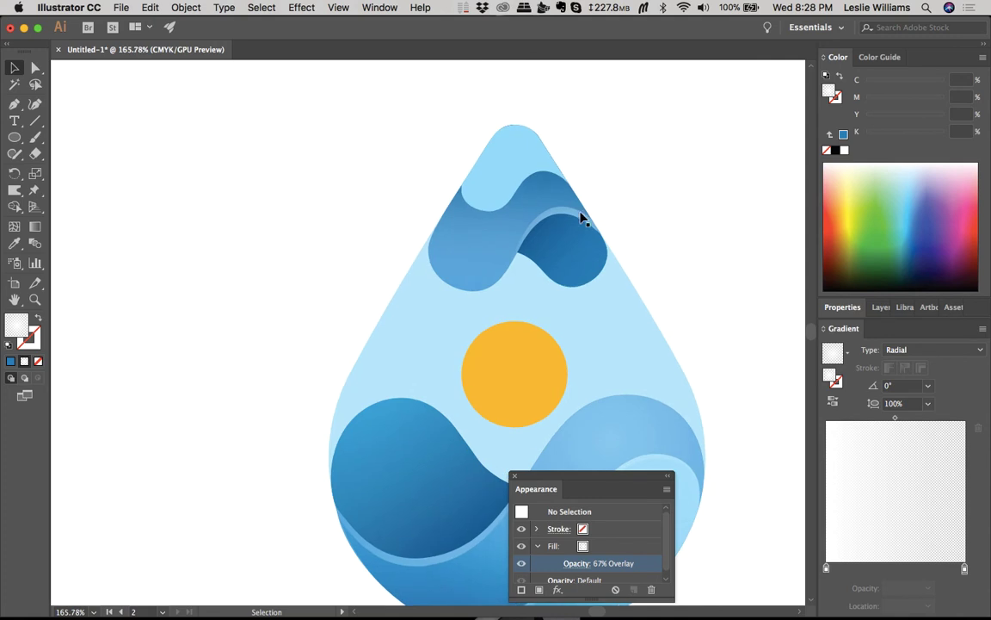
pyautogui.click(581, 219)
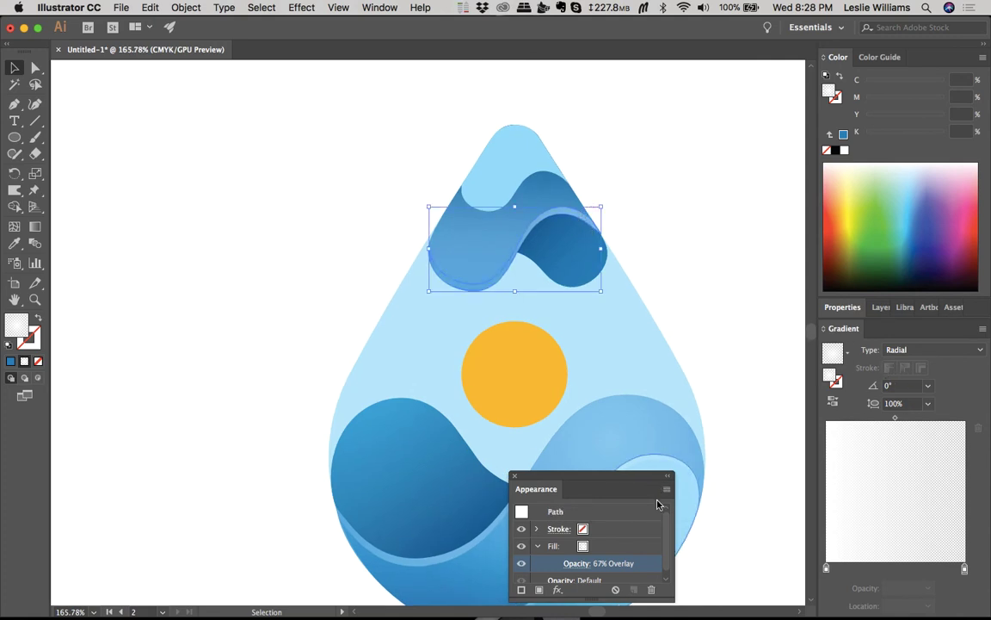
pyautogui.click(578, 563)
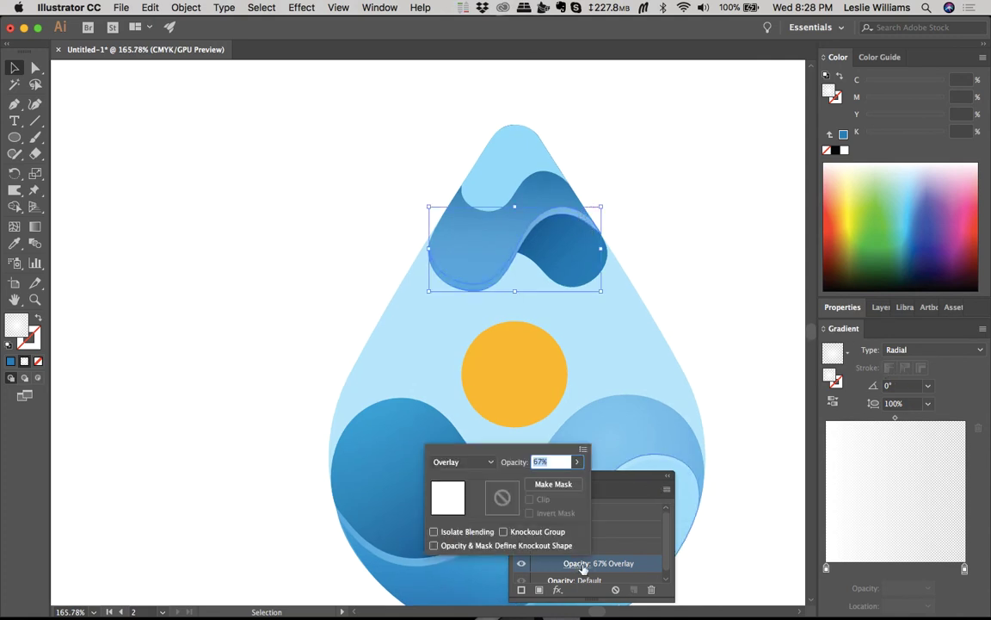
pyautogui.click(578, 462)
pyautogui.moveTo(558, 479); pyautogui.dragTo(543, 479)
pyautogui.press('Return')
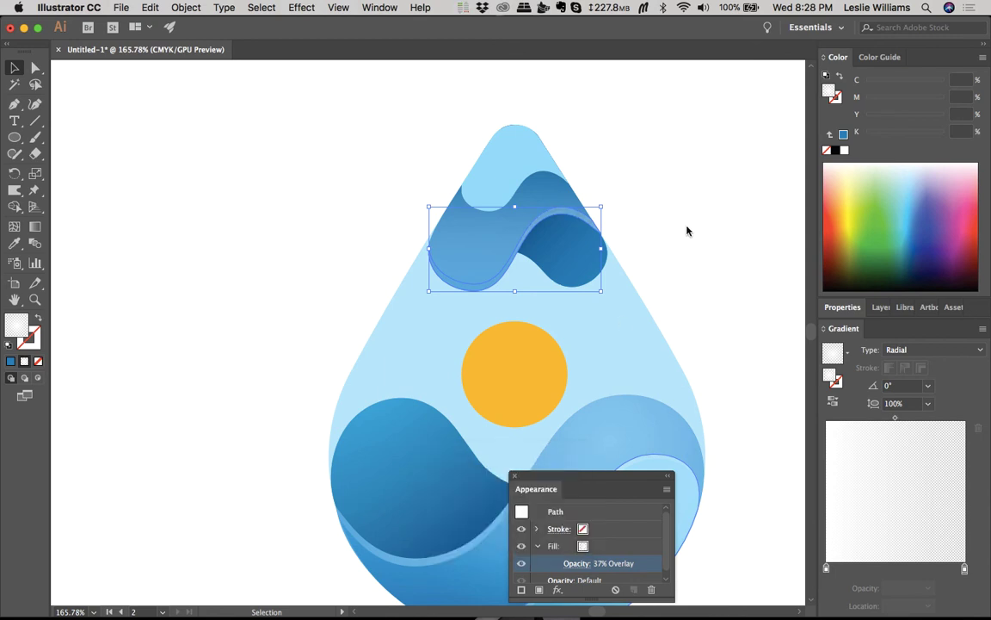
pyautogui.click(678, 270)
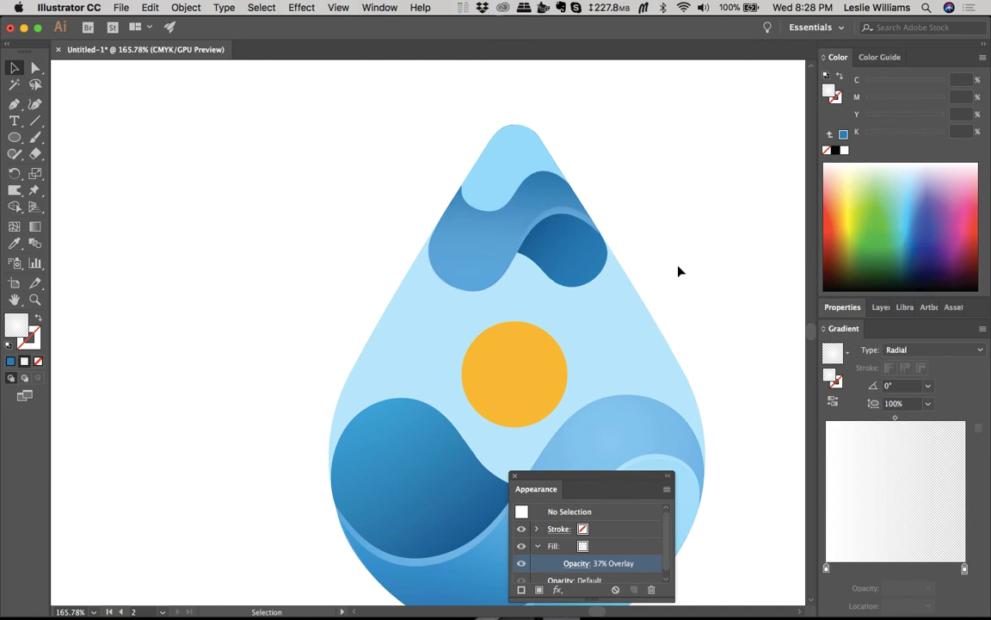
pyautogui.scroll(-5, 679, 271)
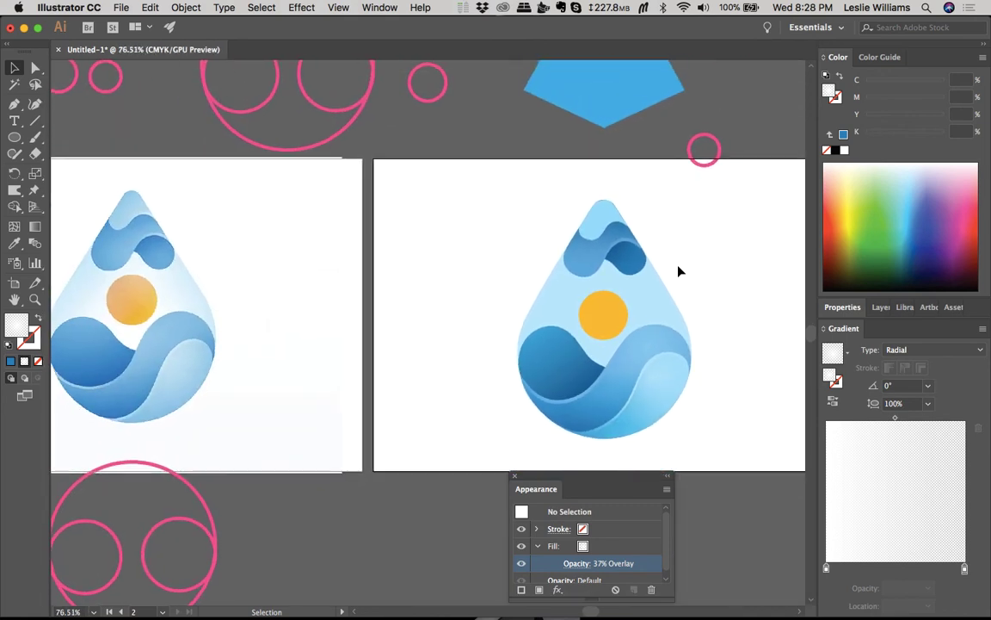
pyautogui.scroll(3, 678, 271)
pyautogui.scroll(-4, 678, 271)
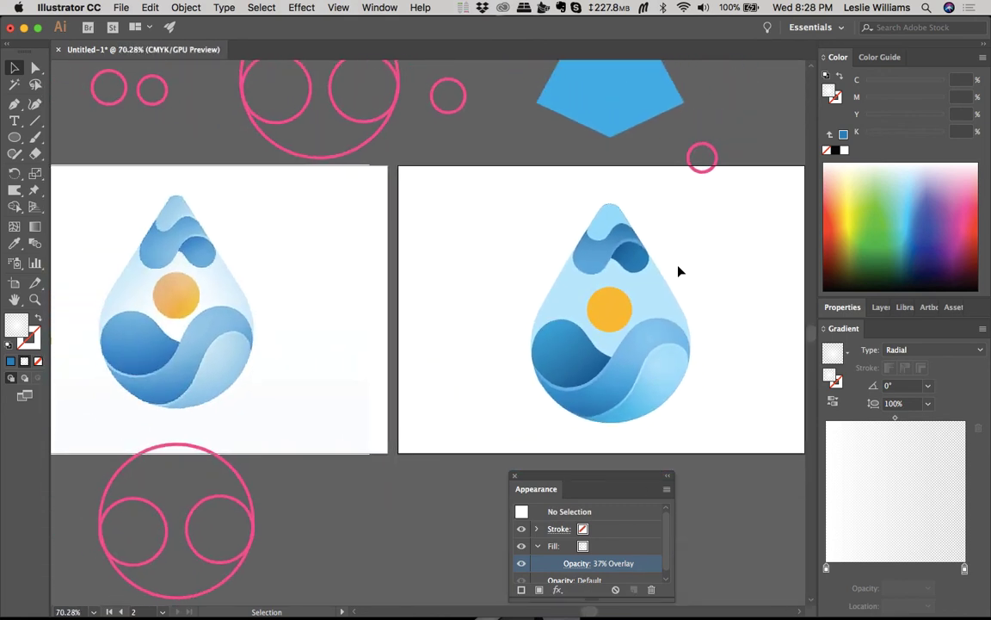
pyautogui.scroll(4, 678, 271)
pyautogui.scroll(-3, 678, 271)
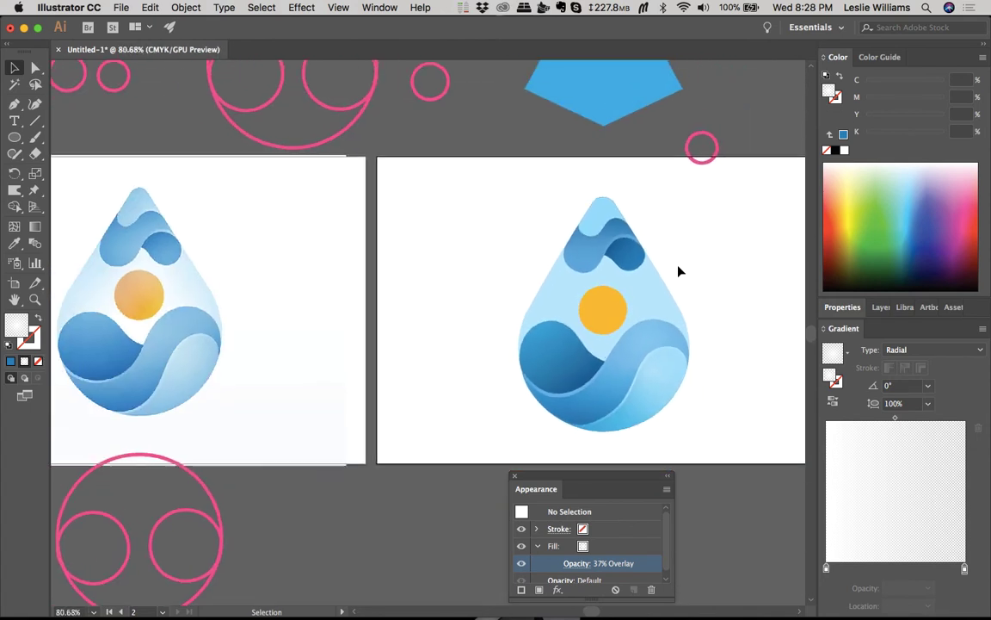
pyautogui.scroll(-2, 678, 271)
pyautogui.scroll(4, 678, 271)
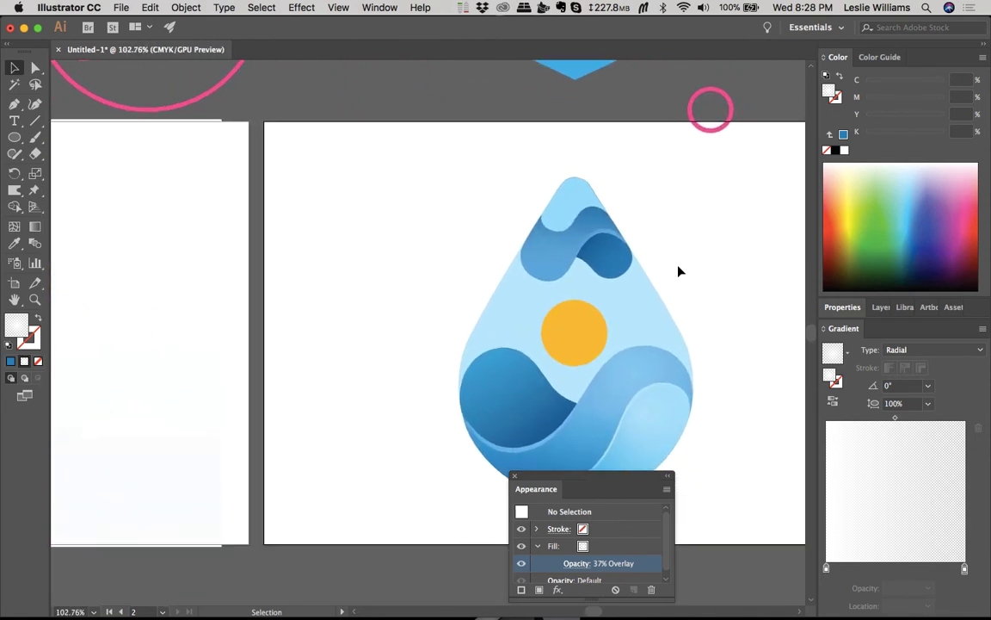
pyautogui.scroll(-3, 678, 253)
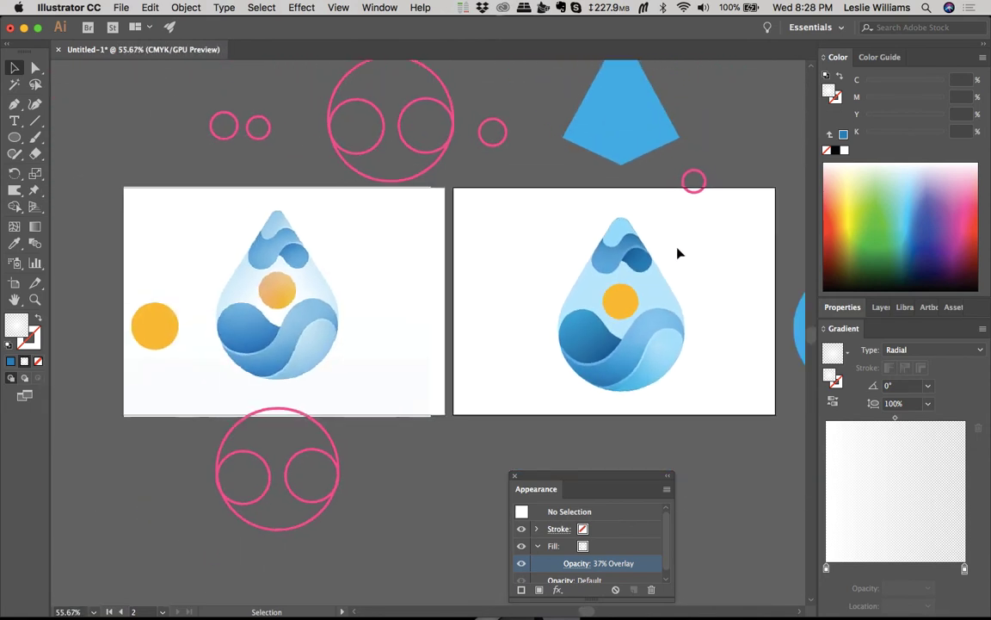
pyautogui.scroll(-1, 678, 253)
pyautogui.scroll(3, 678, 253)
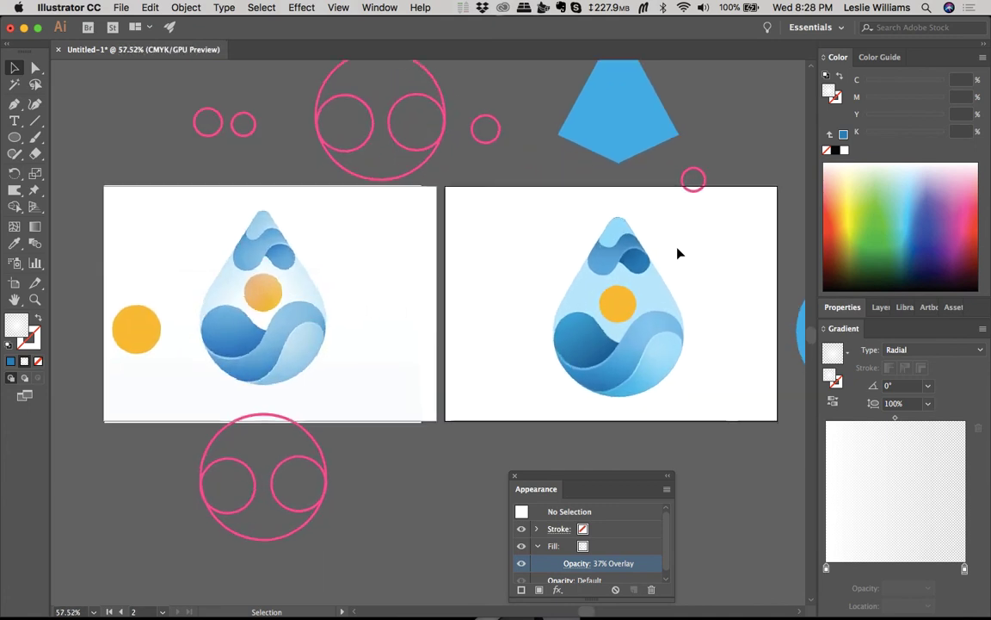
pyautogui.scroll(2, 678, 253)
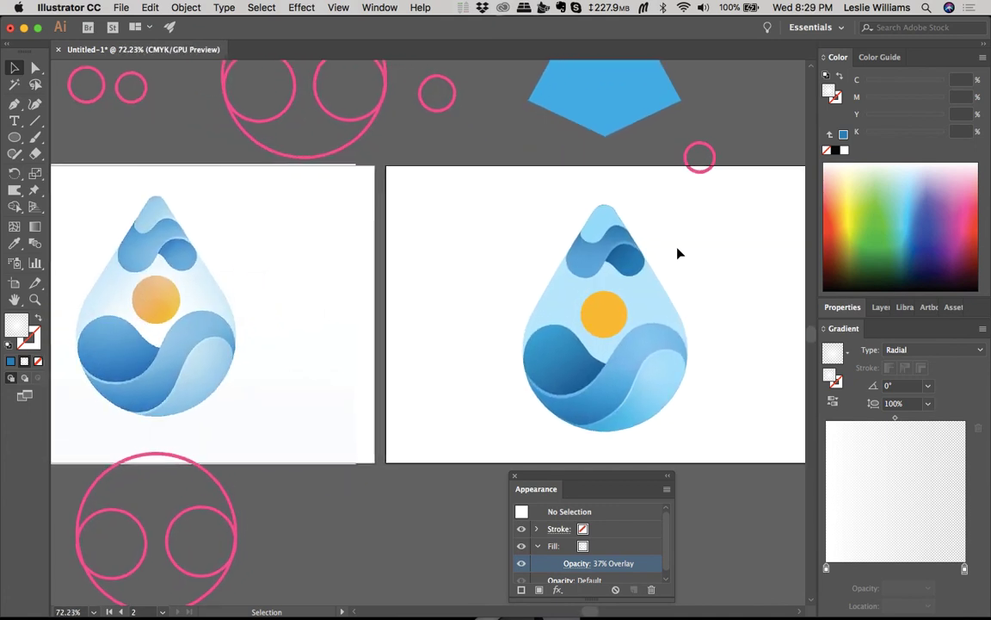
pyautogui.scroll(1, 678, 253)
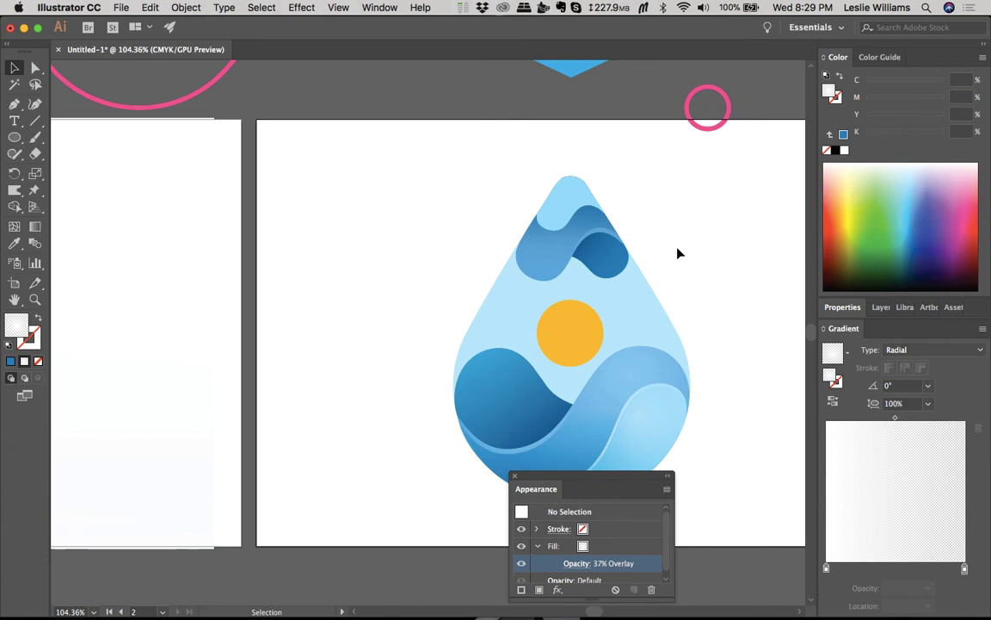
pyautogui.scroll(-3, 678, 253)
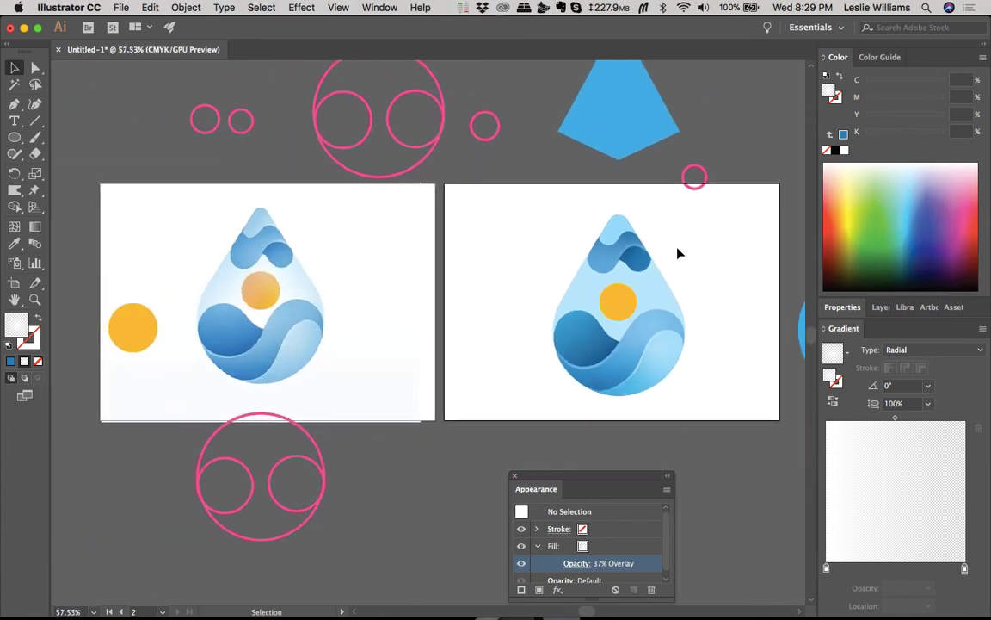
pyautogui.scroll(2, 678, 253)
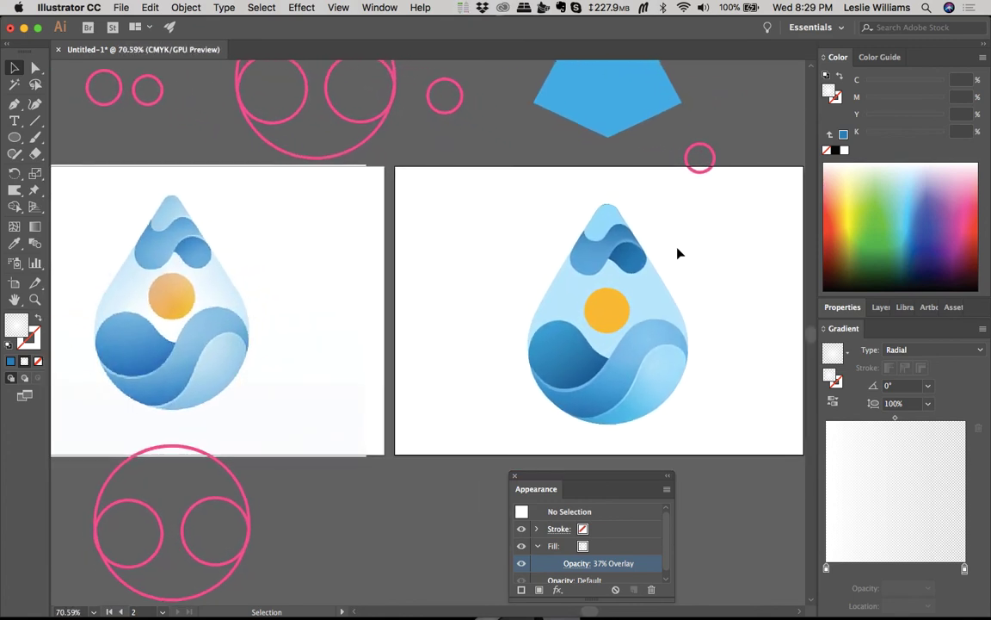
pyautogui.scroll(1, 678, 253)
pyautogui.scroll(-1, 678, 253)
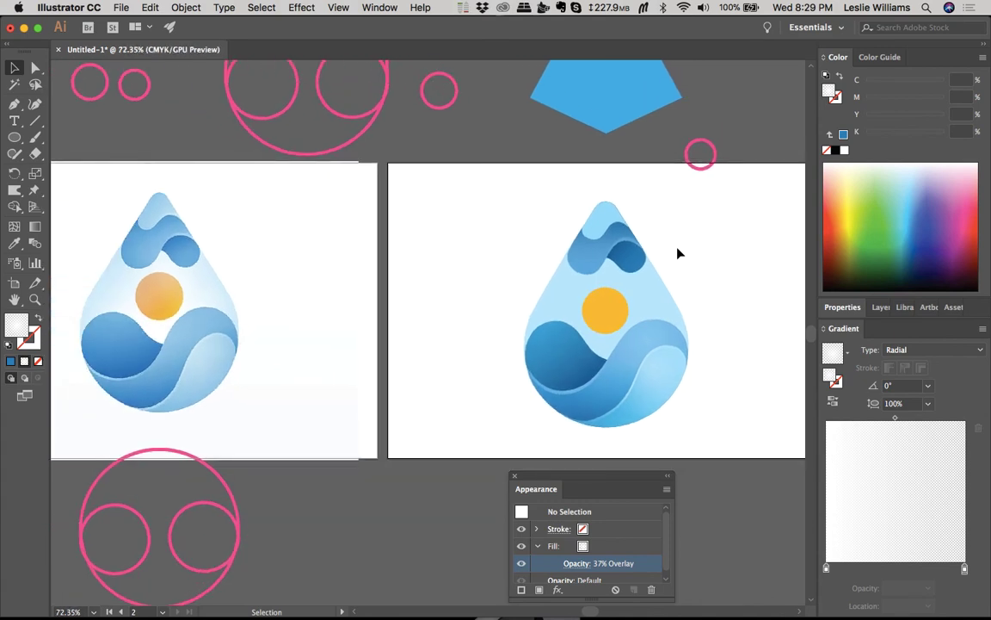
pyautogui.scroll(1, 678, 253)
pyautogui.scroll(2, 678, 253)
# Step: Shift and rotate the top wave's linear gradient to about 108.7°, then reselect the wave
pyautogui.click(599, 225)
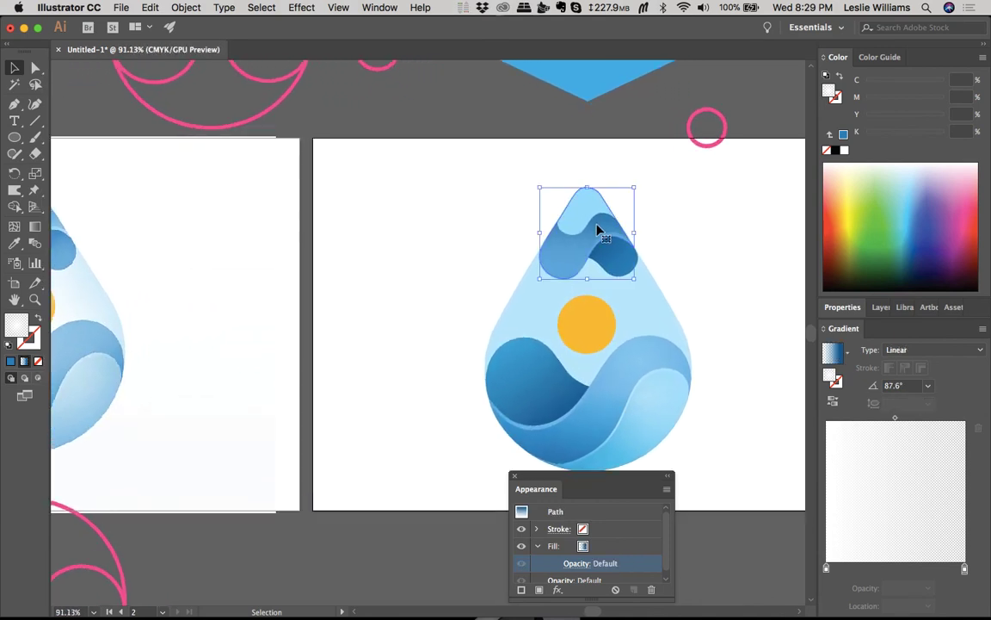
pyautogui.press('g')
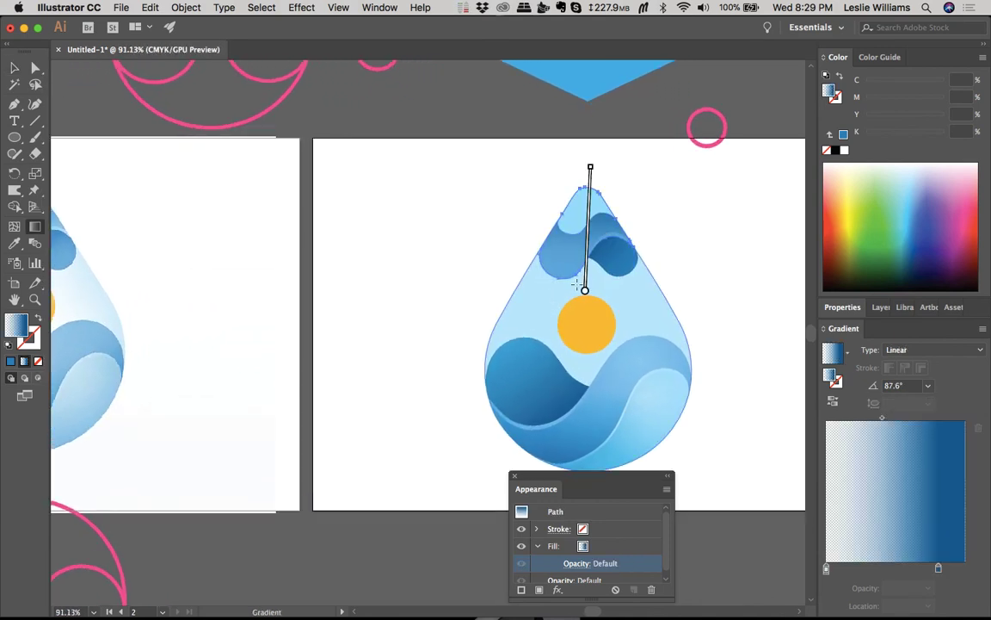
pyautogui.moveTo(589, 292)
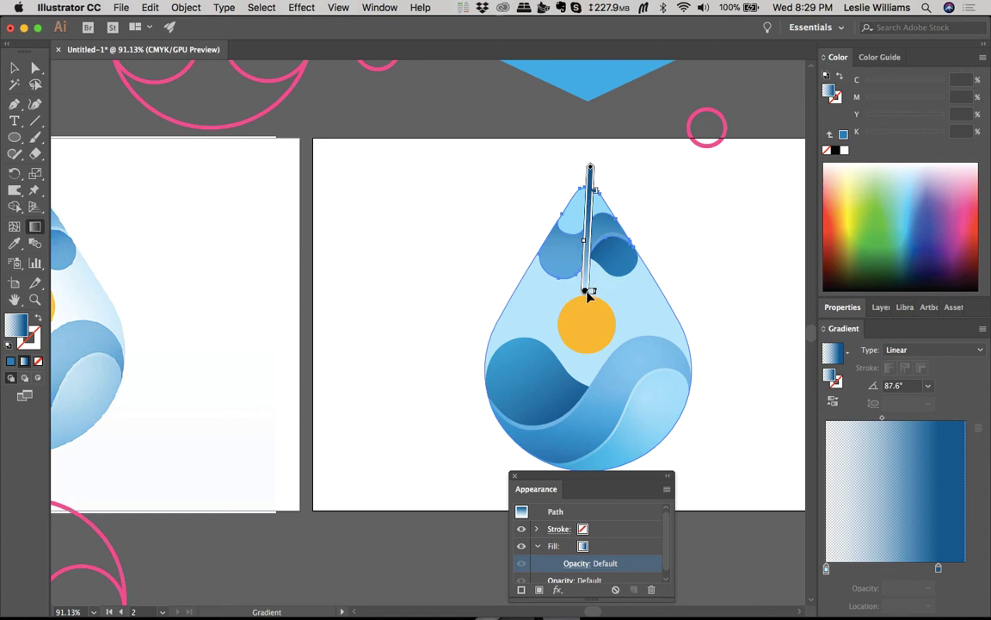
pyautogui.moveTo(589, 292)
pyautogui.mouseDown()
pyautogui.moveTo(588, 277)
pyautogui.moveTo(585, 289)
pyautogui.mouseUp()
pyautogui.moveTo(590, 158); pyautogui.dragTo(556, 163)
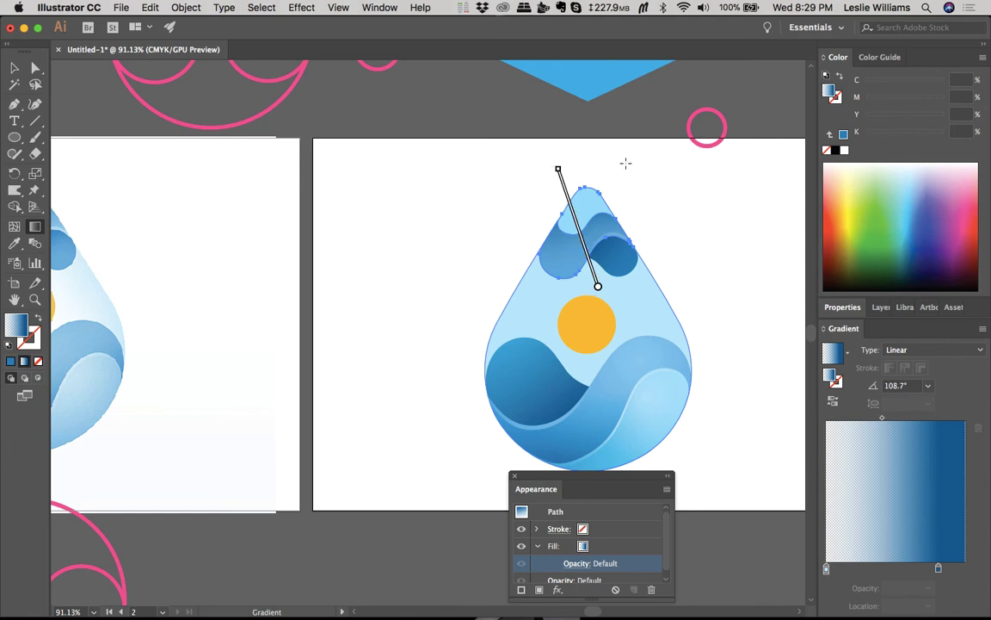
pyautogui.press('v')
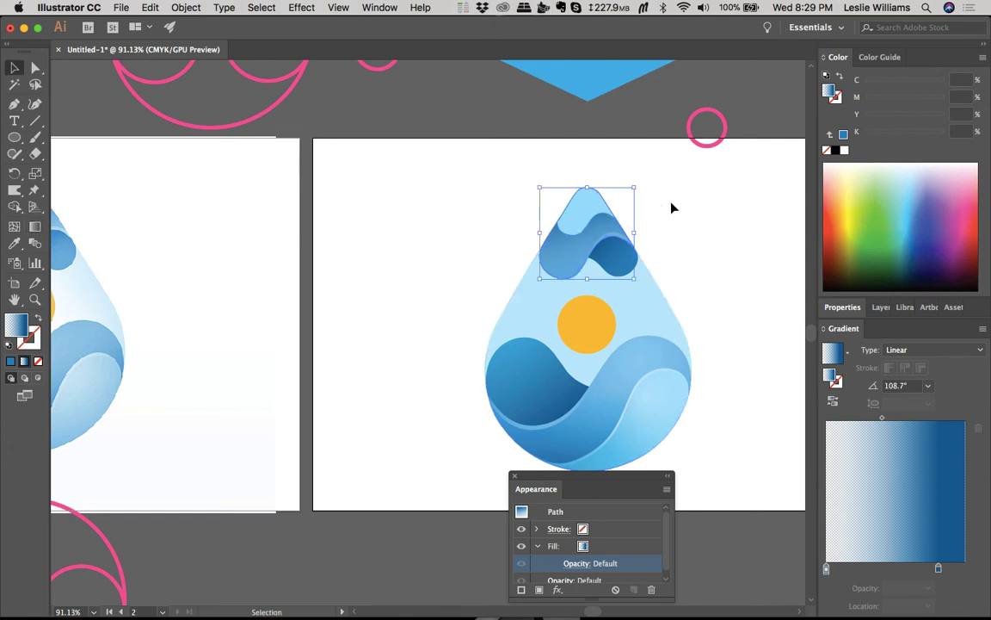
pyautogui.click(673, 207)
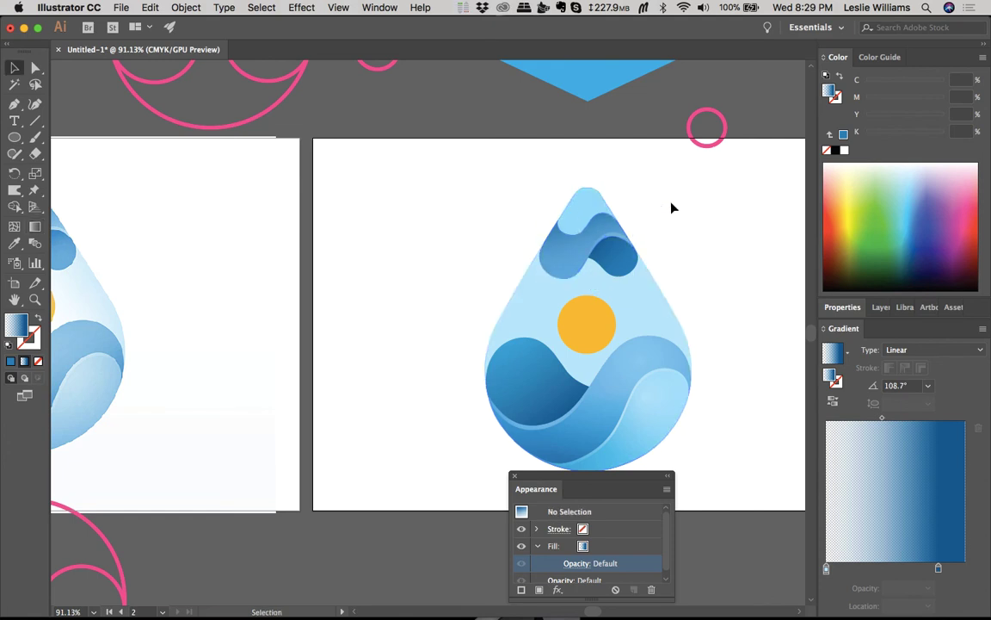
pyautogui.hscroll(-5, 673, 208)
pyautogui.scroll(1, 673, 207)
pyautogui.hscroll(5, 673, 208)
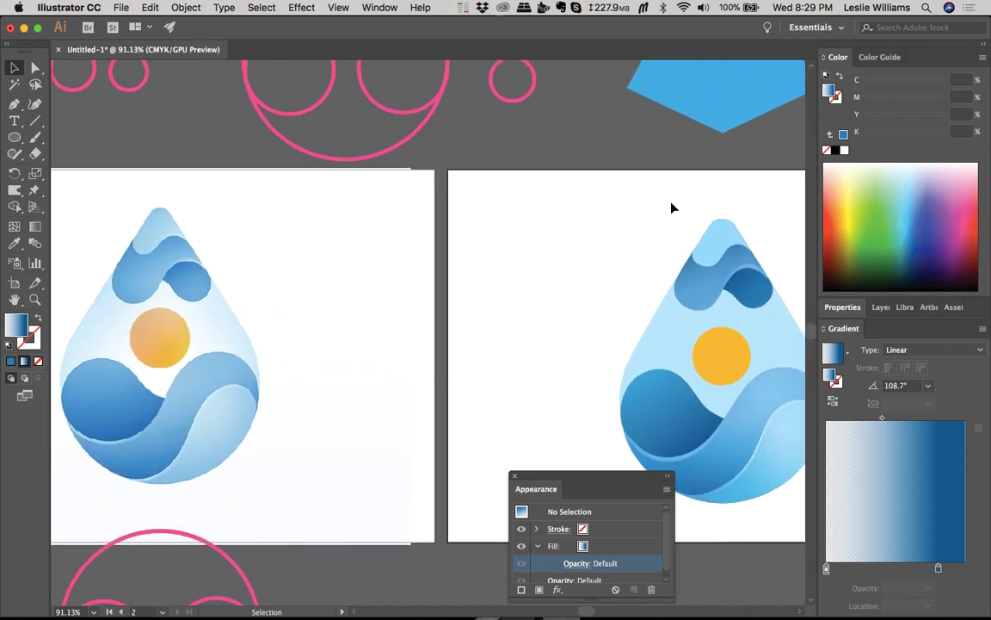
pyautogui.hscroll(-2, 673, 207)
pyautogui.scroll(1, 673, 208)
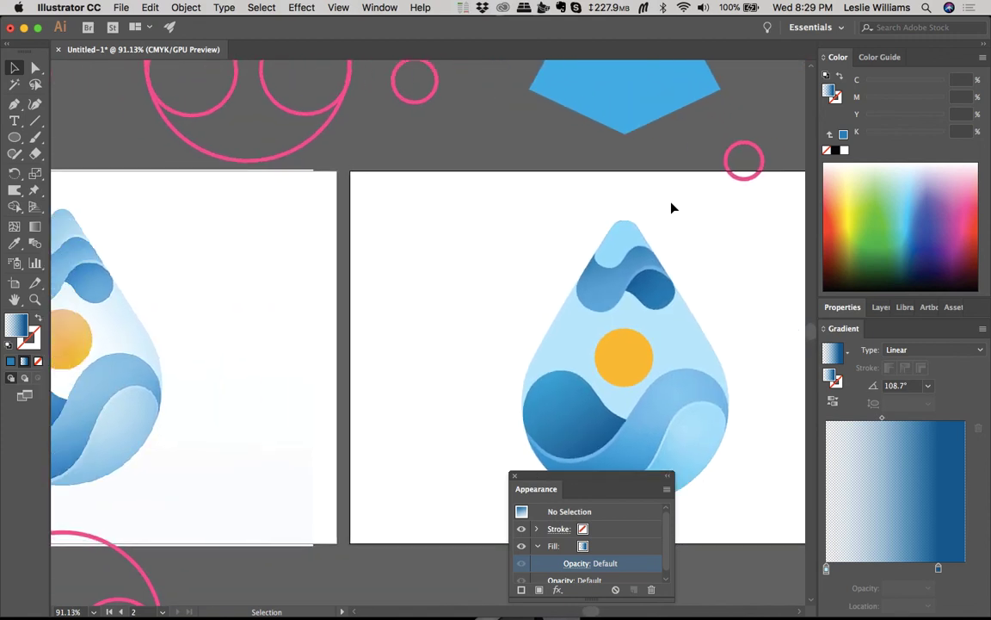
pyautogui.click(604, 303)
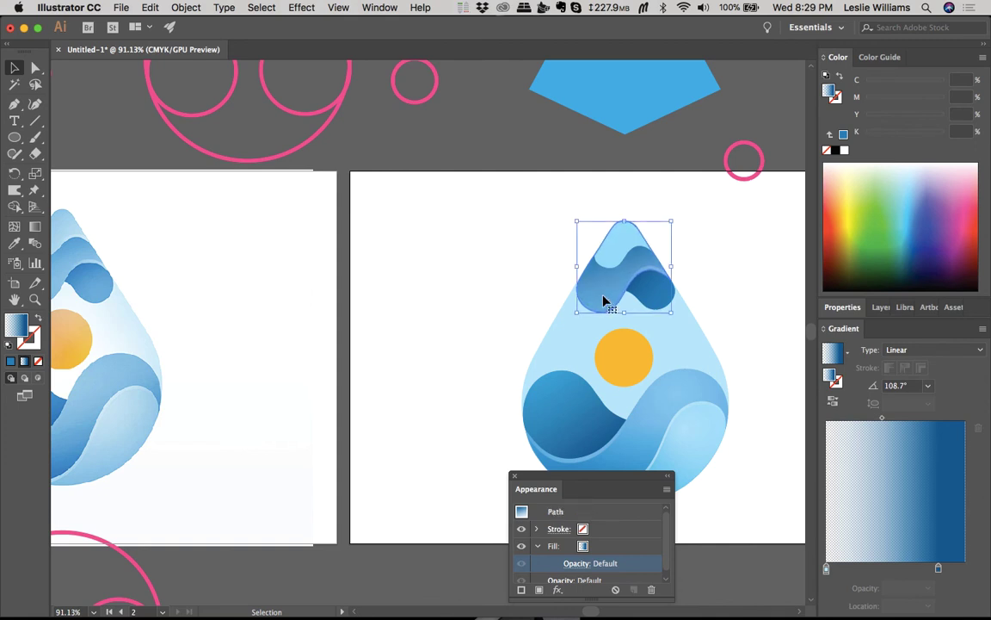
# Step: Copy the white overlay gradient onto the top wave and make it Linear
pyautogui.press('i')
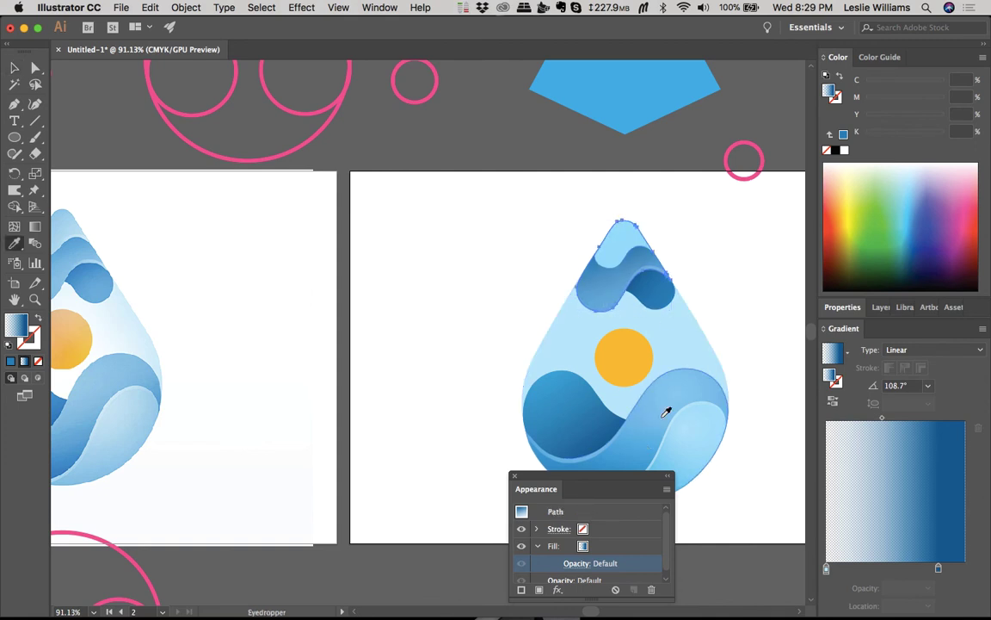
pyautogui.click(677, 385)
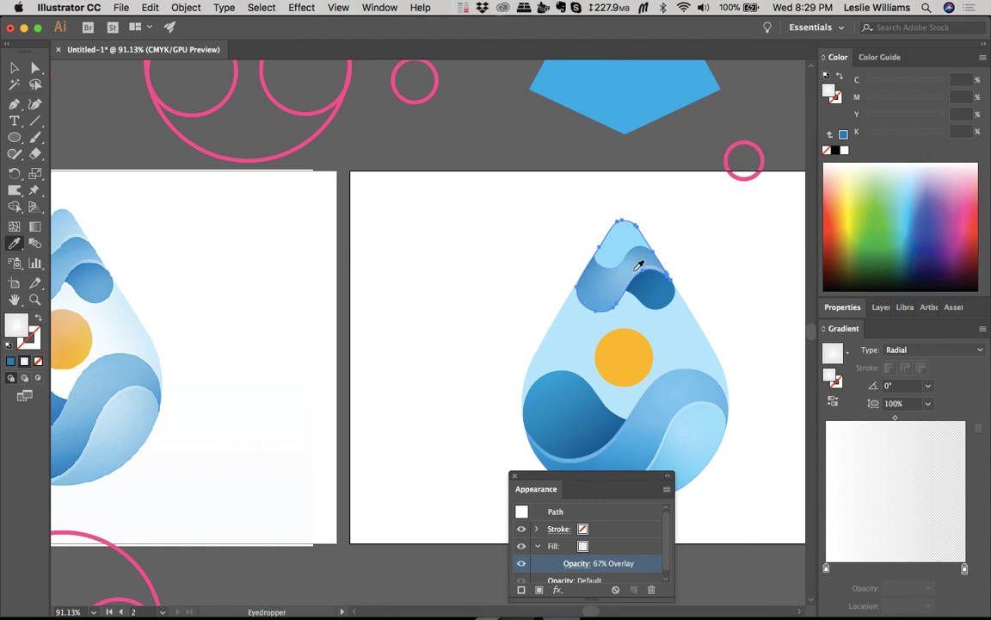
pyautogui.press('v')
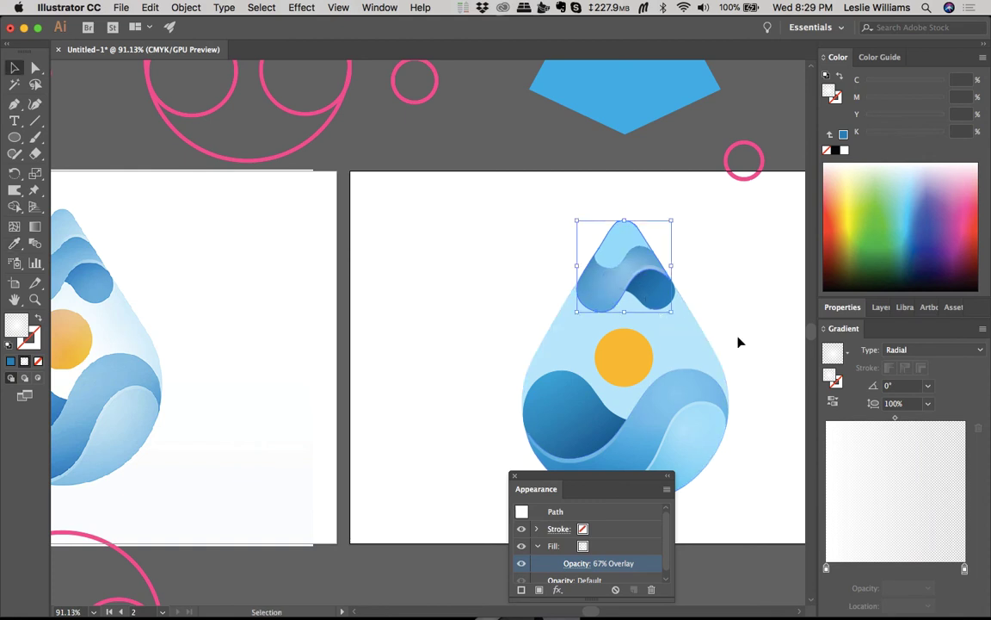
pyautogui.click(903, 350)
pyautogui.click(912, 349)
pyautogui.click(909, 365)
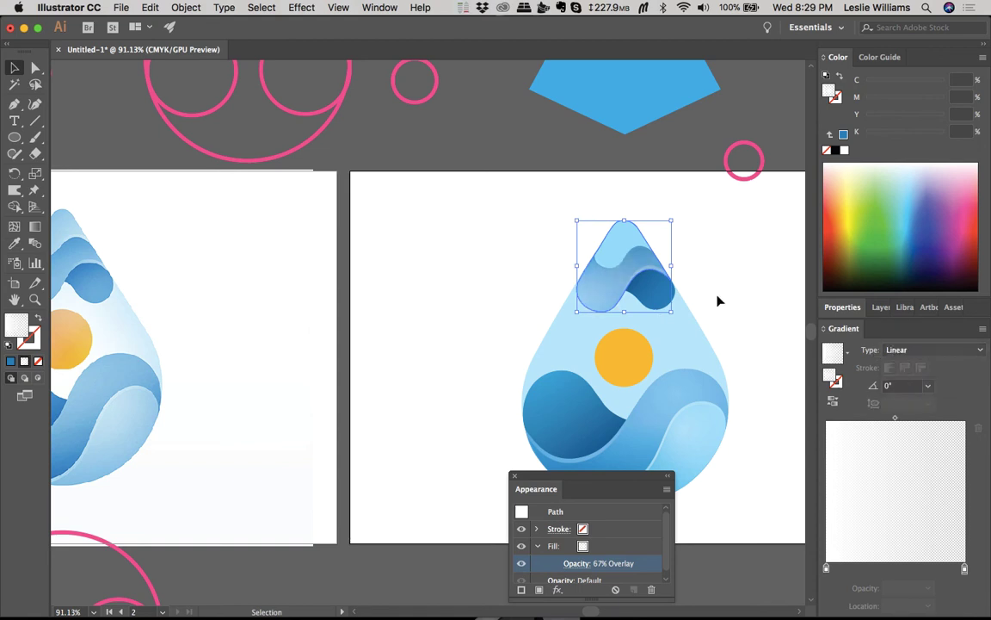
# Step: Redraw the overlay gradient diagonally from lower right to upper left, about 119.5°
pyautogui.press('g')
pyautogui.moveTo(597, 212)
pyautogui.mouseDown()
pyautogui.moveTo(678, 321)
pyautogui.moveTo(646, 332)
pyautogui.moveTo(652, 344)
pyautogui.mouseUp()
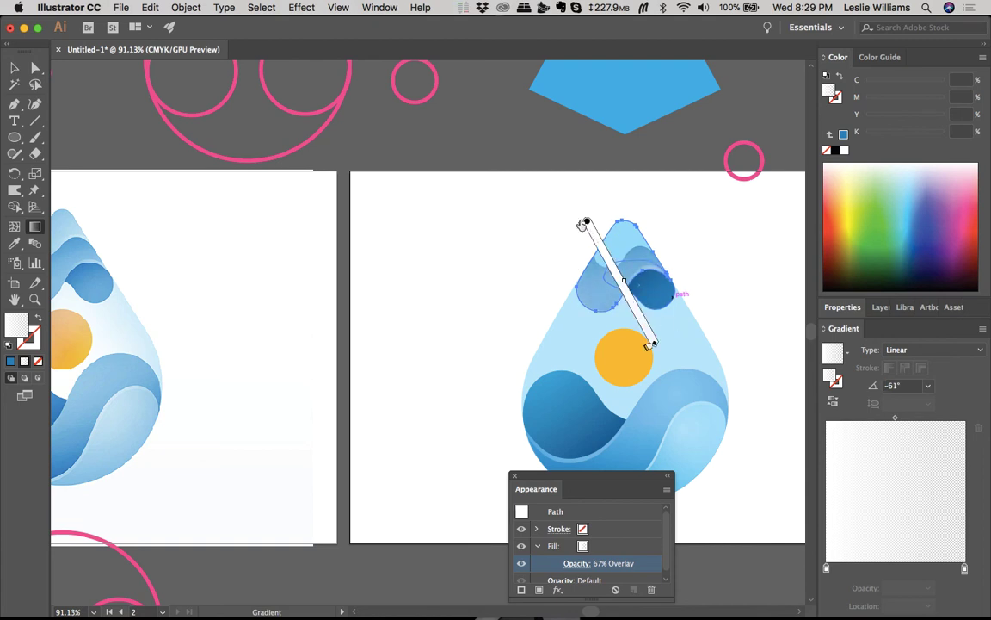
pyautogui.moveTo(586, 222)
pyautogui.mouseDown()
pyautogui.moveTo(602, 270)
pyautogui.moveTo(620, 284)
pyautogui.mouseUp()
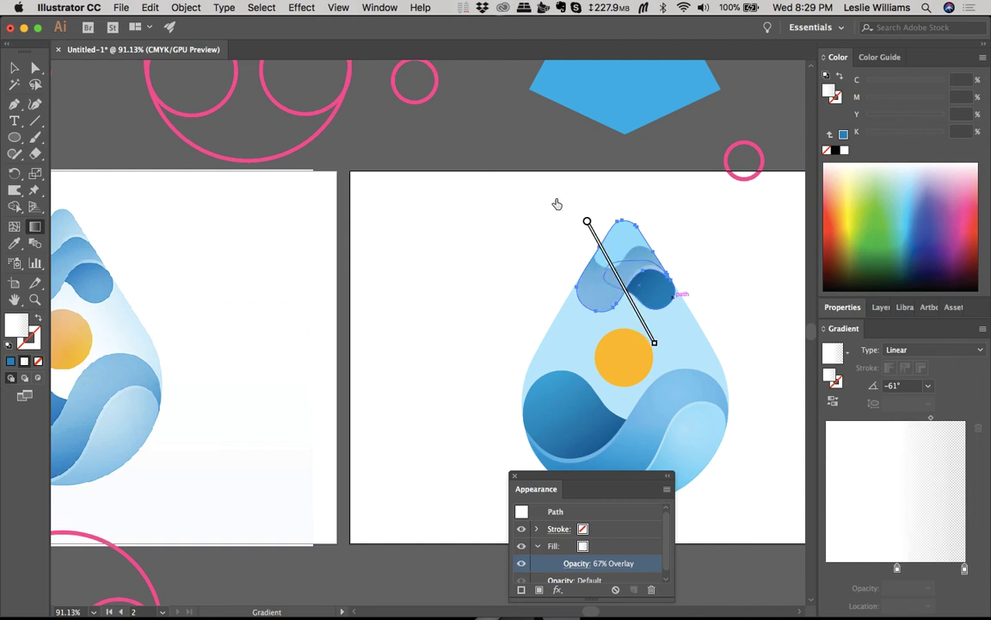
pyautogui.press('super+z')
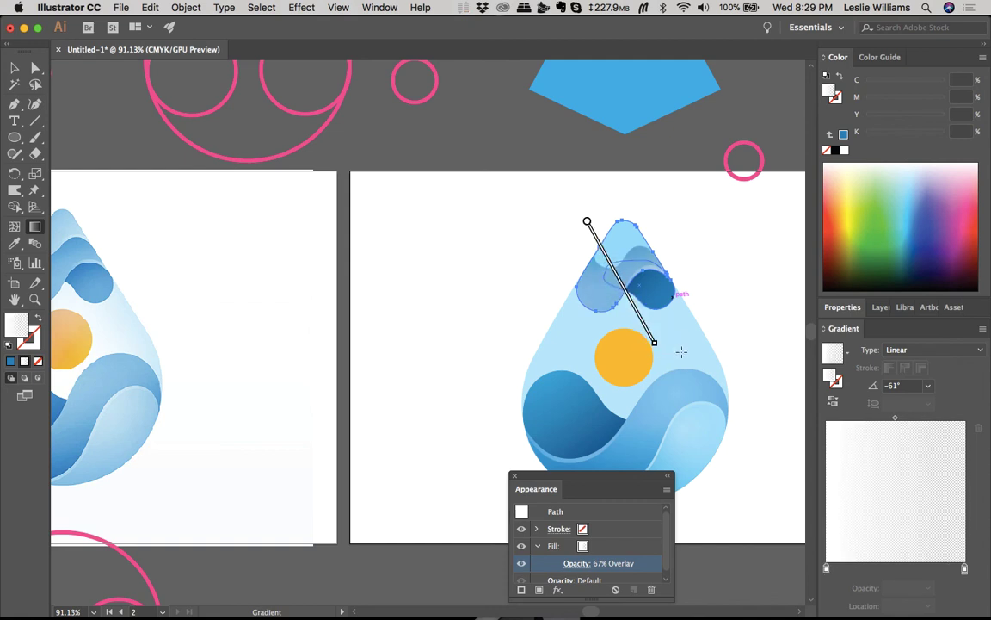
pyautogui.moveTo(668, 364)
pyautogui.mouseDown()
pyautogui.moveTo(611, 230)
pyautogui.moveTo(626, 256)
pyautogui.moveTo(609, 260)
pyautogui.mouseUp()
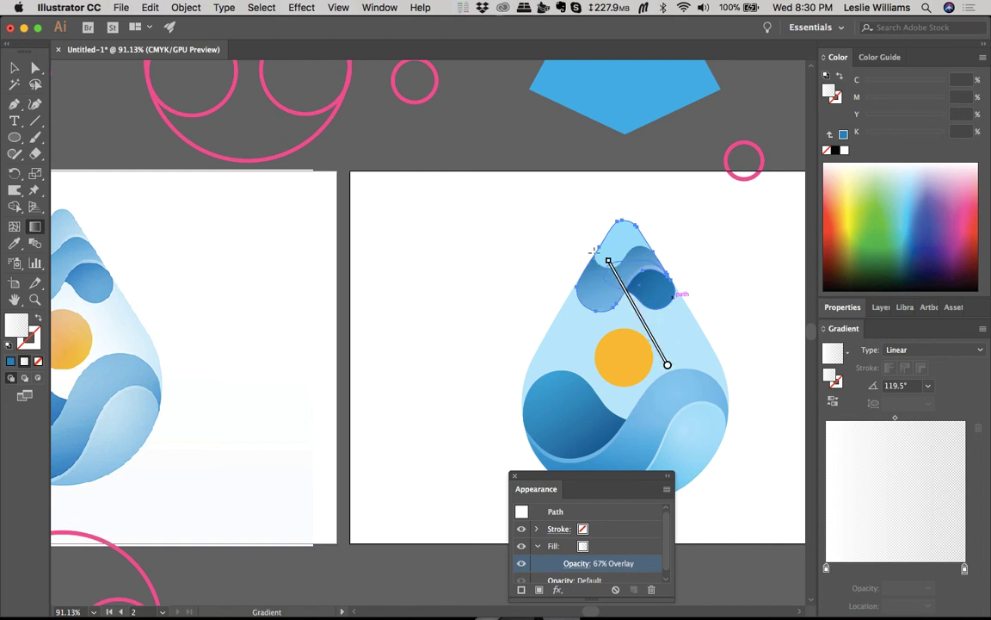
pyautogui.moveTo(609, 260); pyautogui.dragTo(600, 247)
pyautogui.press('v')
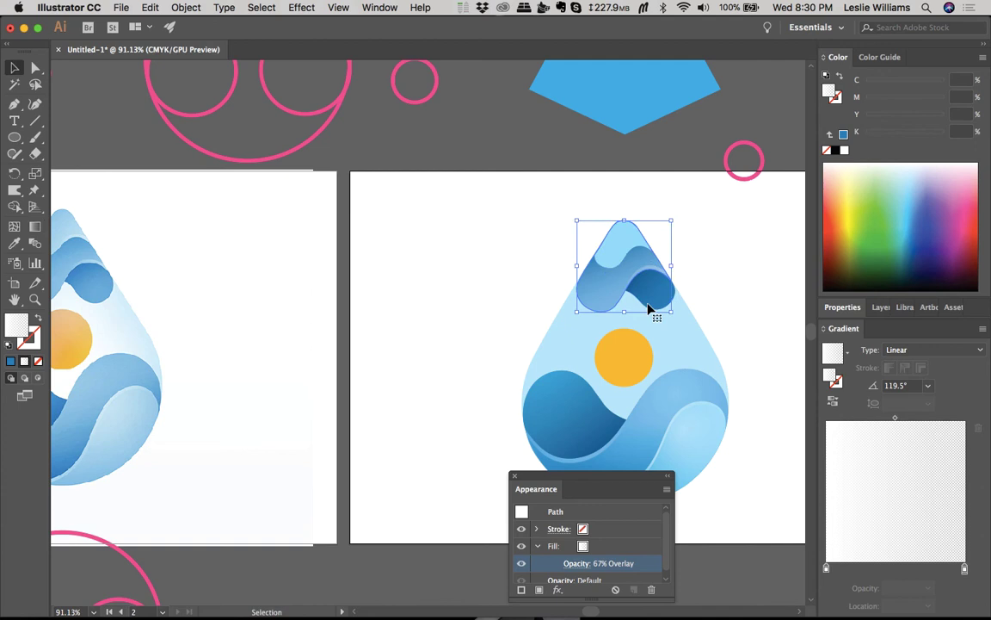
pyautogui.click(746, 285)
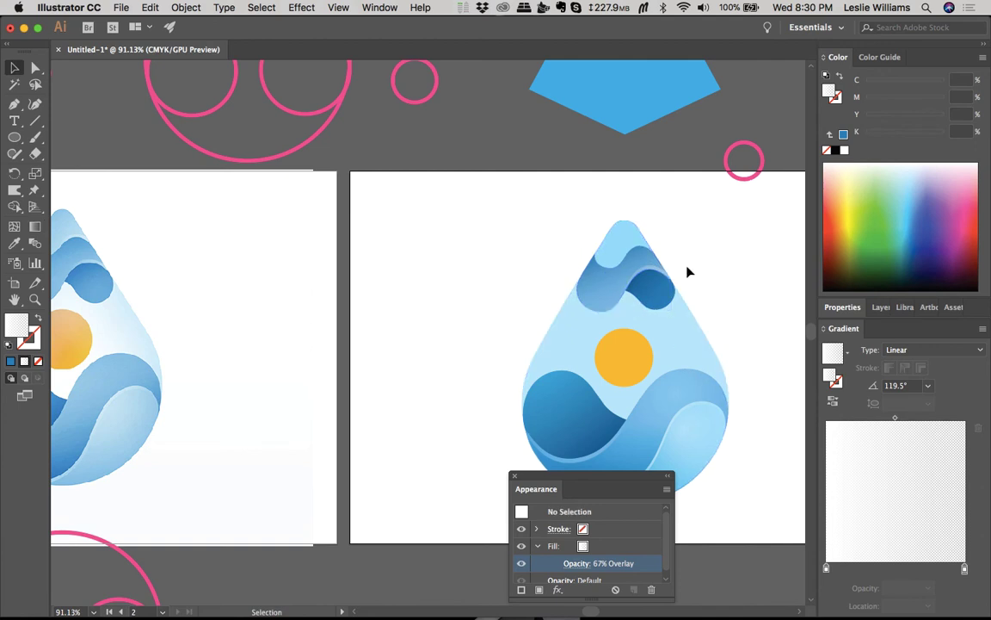
pyautogui.hscroll(-3, 687, 272)
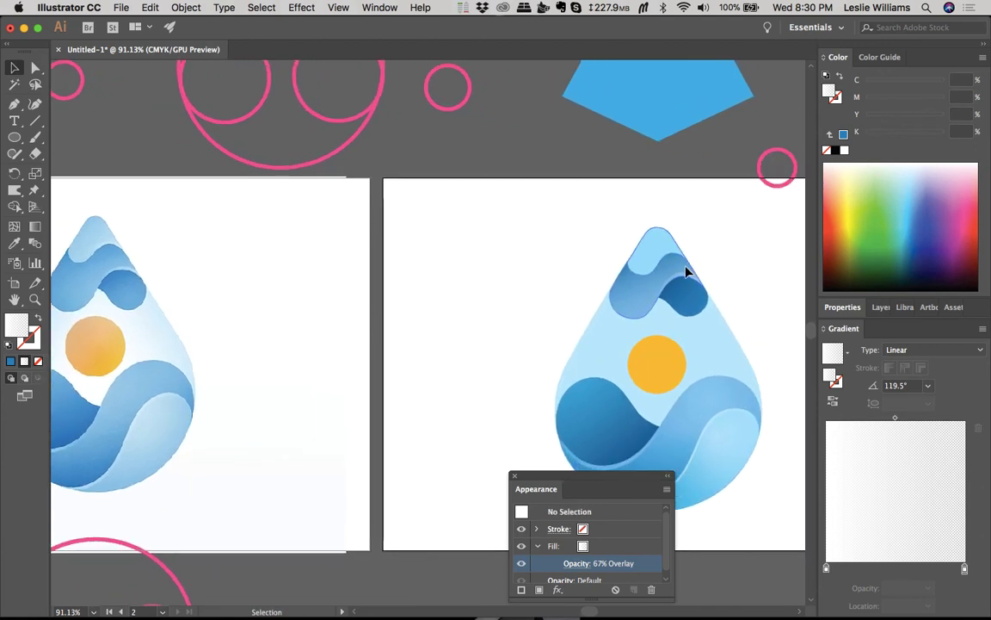
pyautogui.click(672, 274)
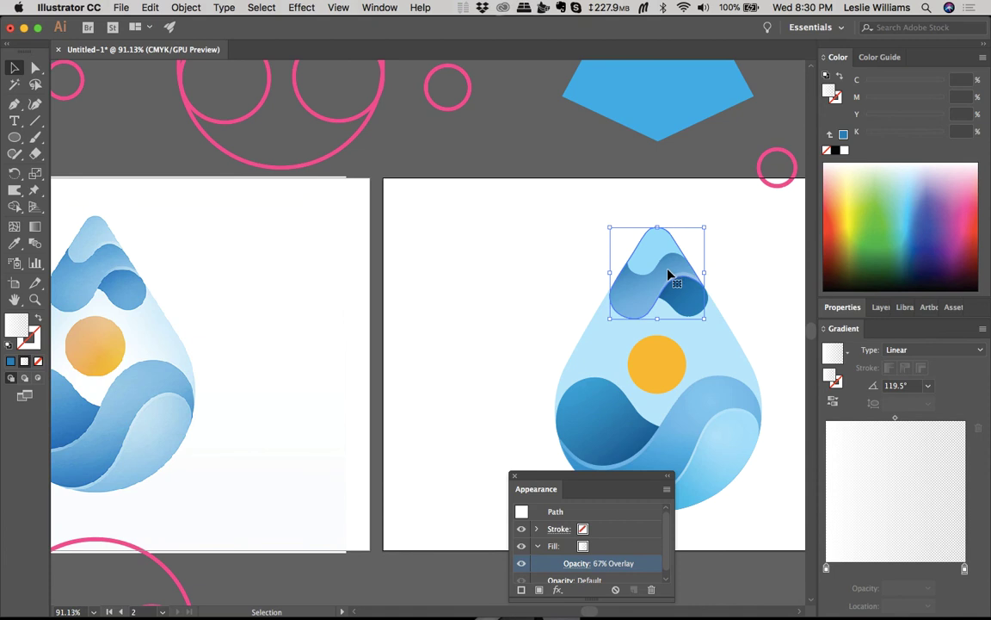
# Step: Raise the highlight to 100% opacity and, after trying Screen and Lighten, set Color Dodge
pyautogui.click(583, 564)
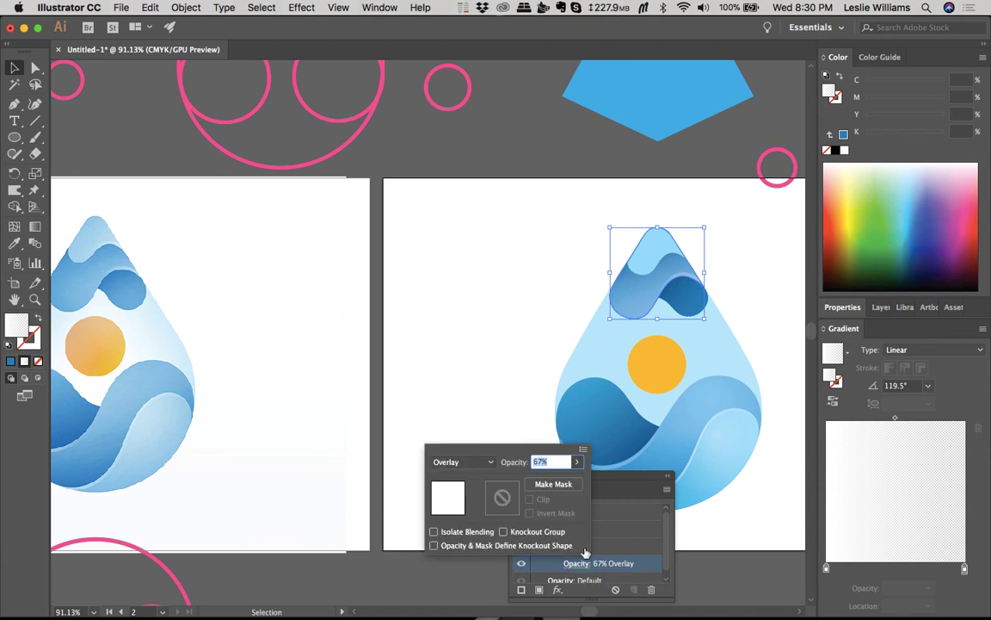
pyautogui.click(577, 464)
pyautogui.moveTo(558, 479); pyautogui.dragTo(587, 483)
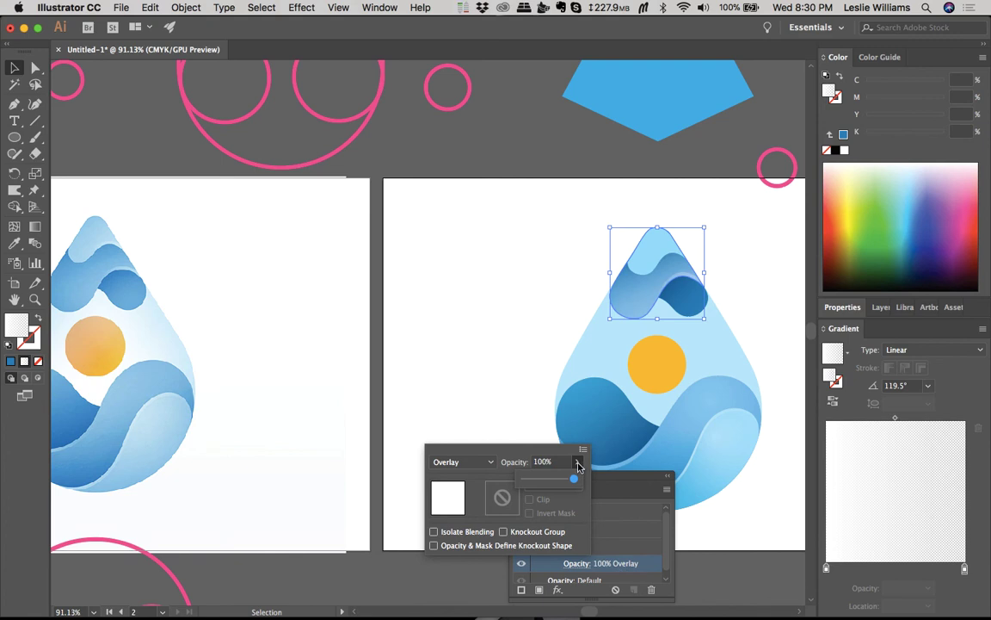
pyautogui.click(489, 461)
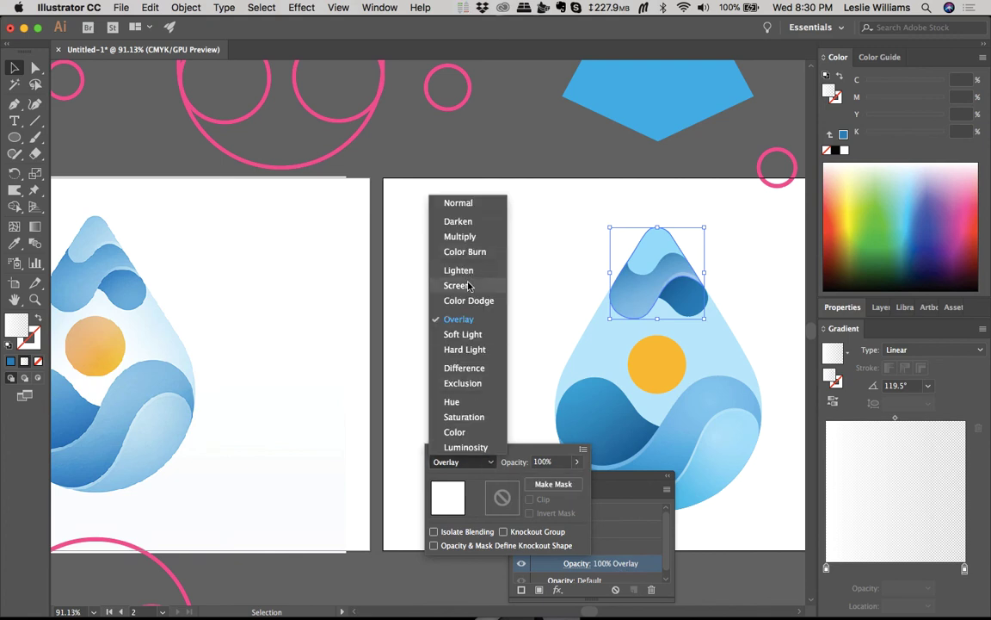
pyautogui.click(469, 286)
pyautogui.click(489, 460)
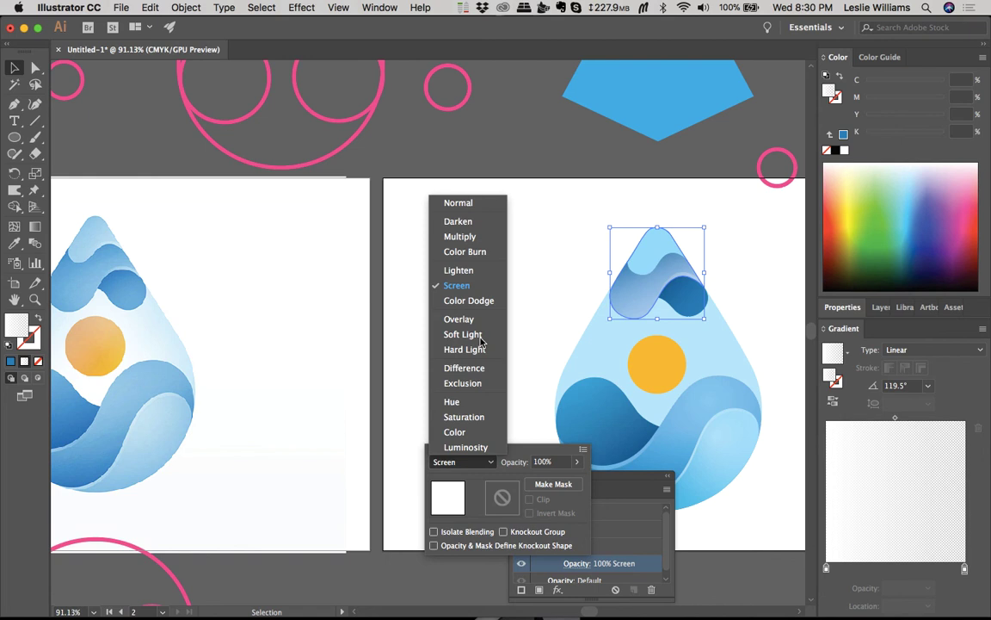
pyautogui.click(473, 272)
pyautogui.click(472, 463)
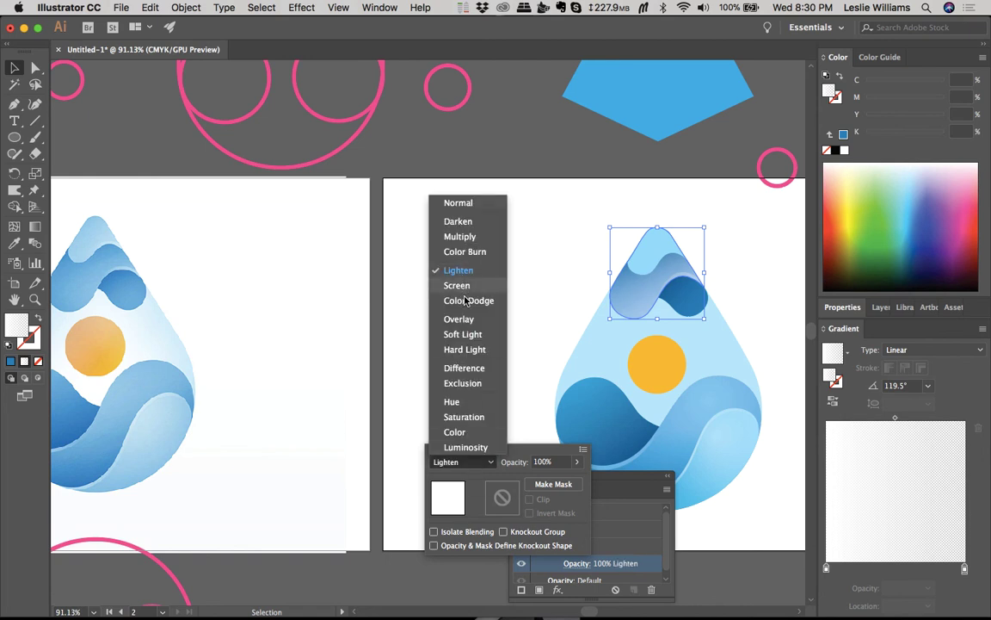
pyautogui.click(466, 300)
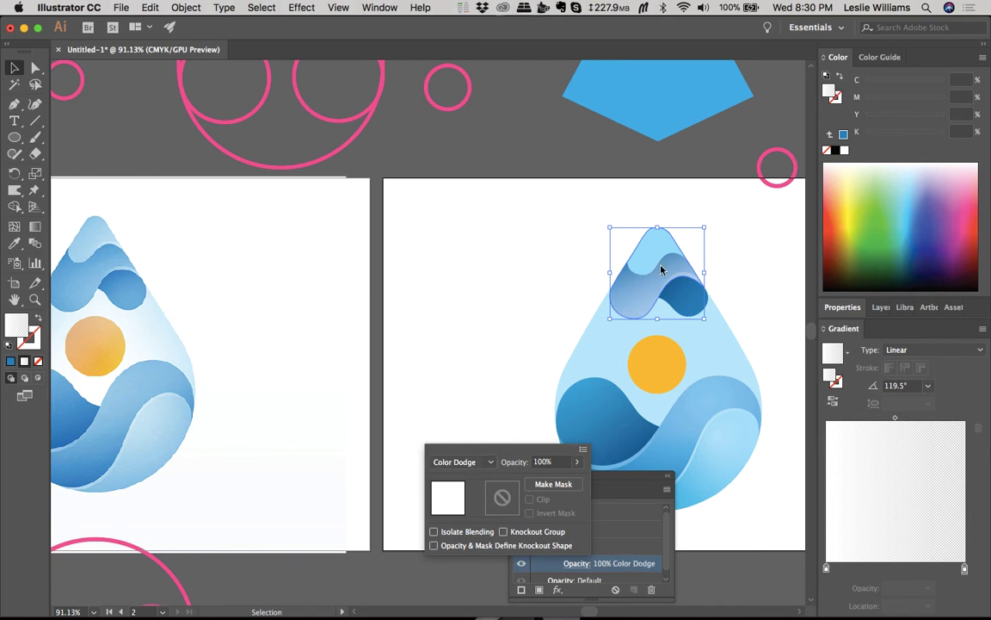
pyautogui.click(661, 292)
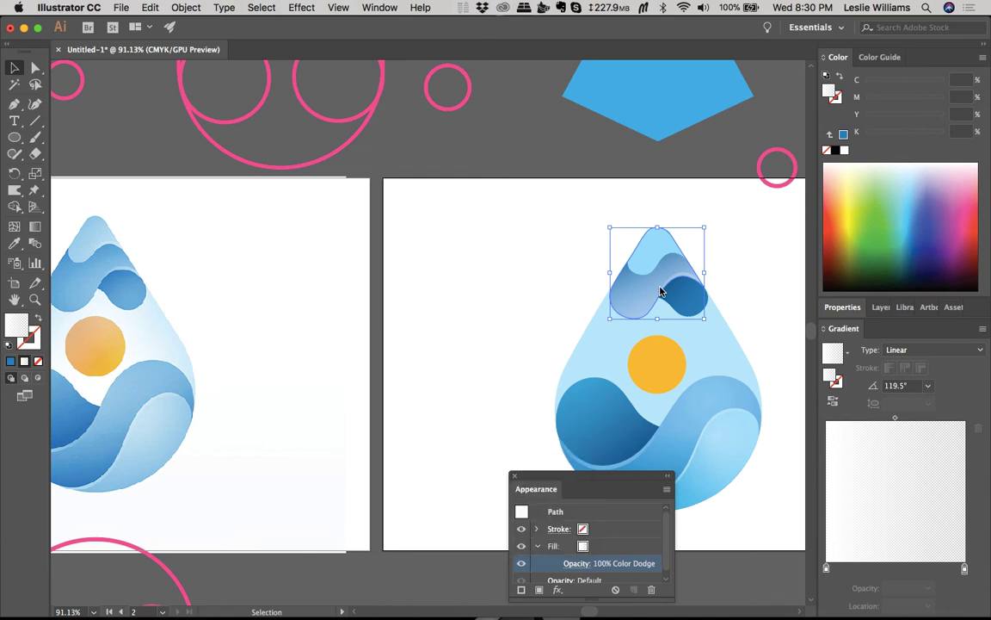
# Step: Move the blue top wave aside and drag the white Color Dodge shape to the artboard's top-right corner
pyautogui.press('a')
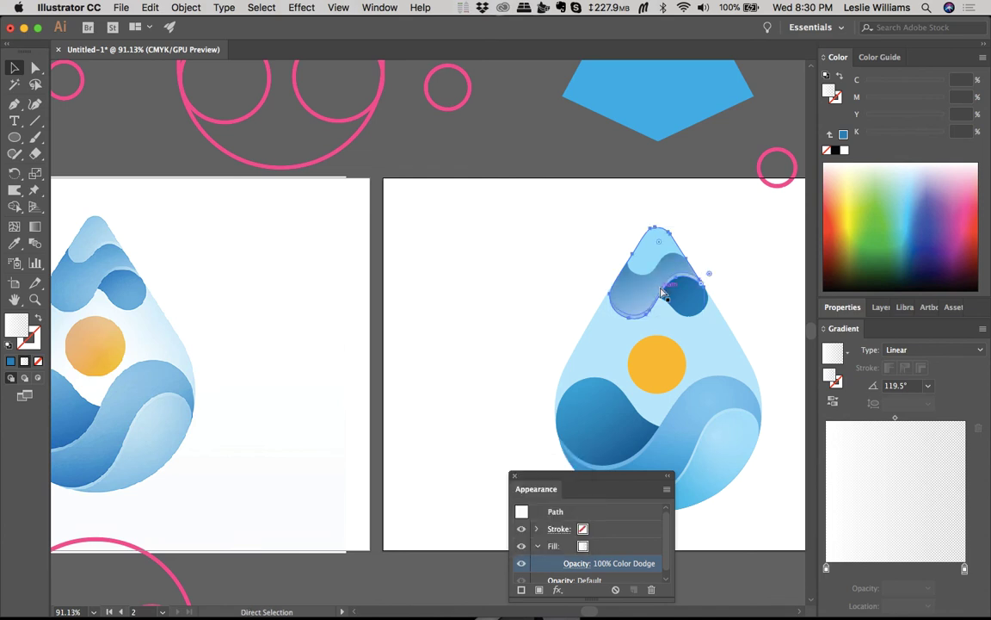
pyautogui.press('v')
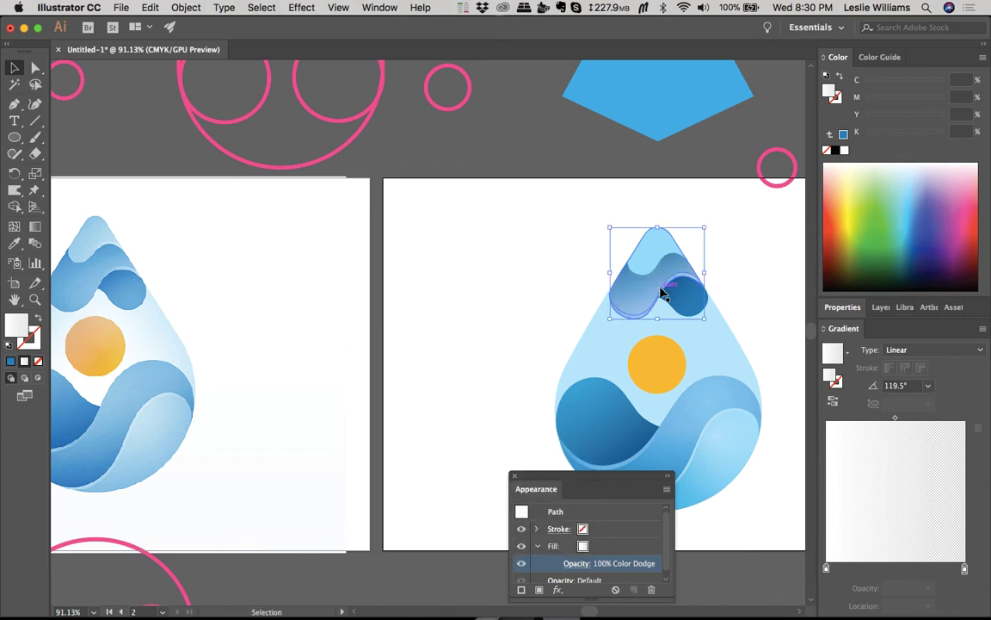
pyautogui.click(745, 271)
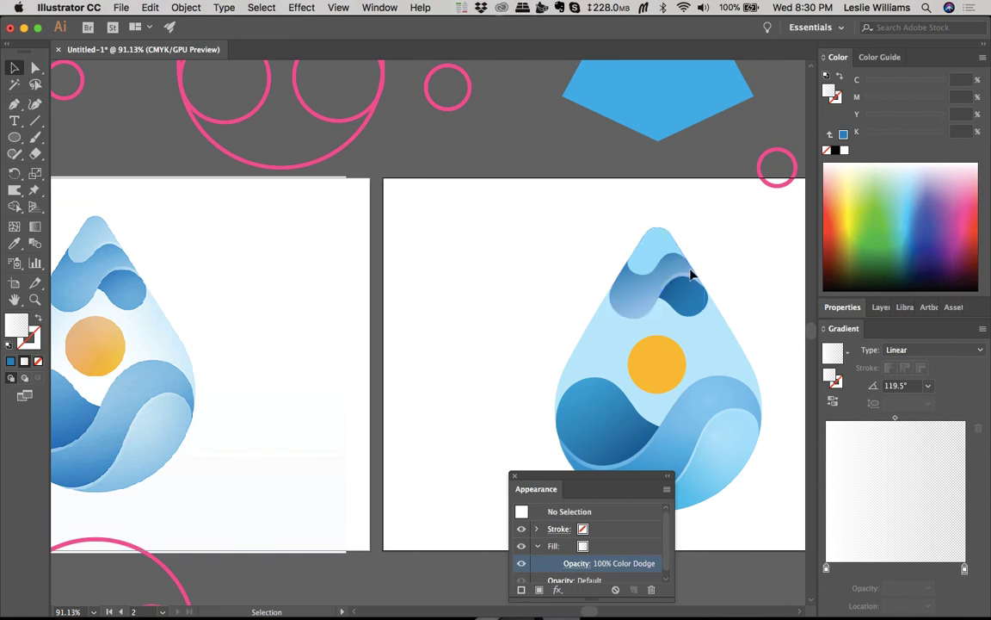
pyautogui.moveTo(655, 283); pyautogui.dragTo(560, 283)
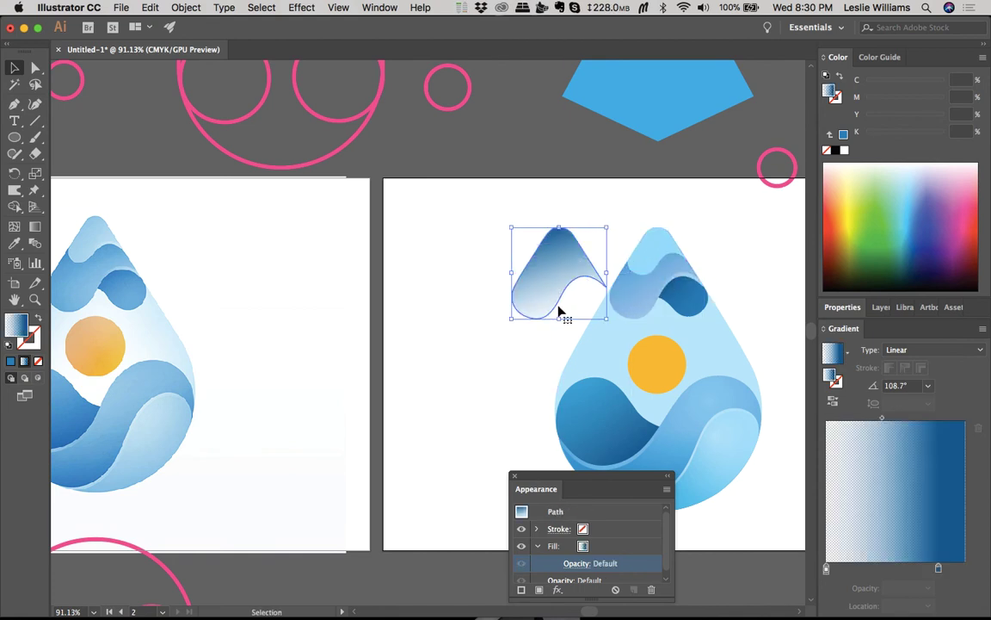
pyautogui.click(637, 296)
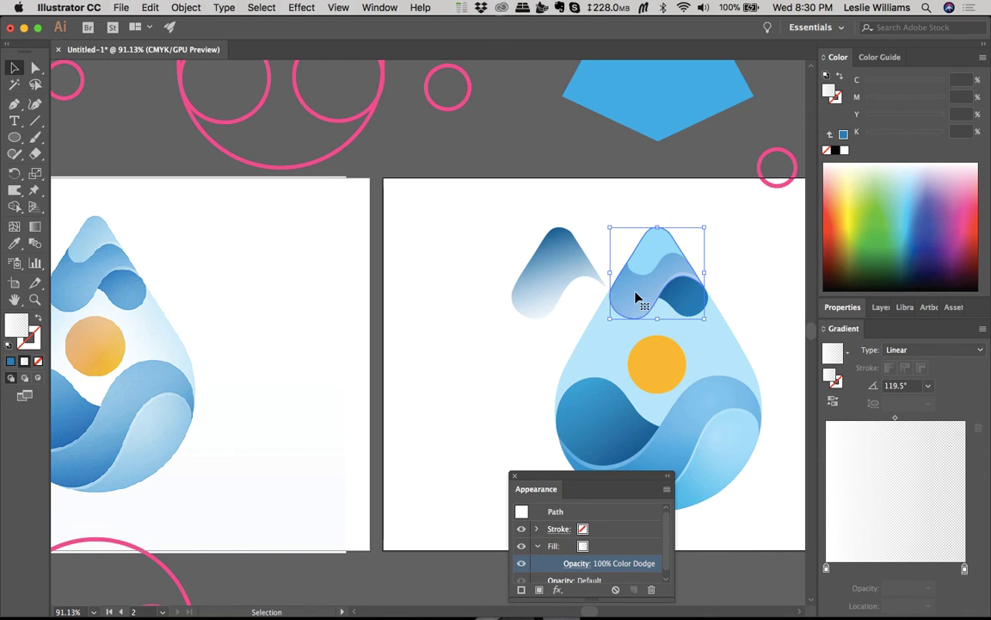
pyautogui.moveTo(636, 298); pyautogui.dragTo(739, 265)
pyautogui.click(760, 298)
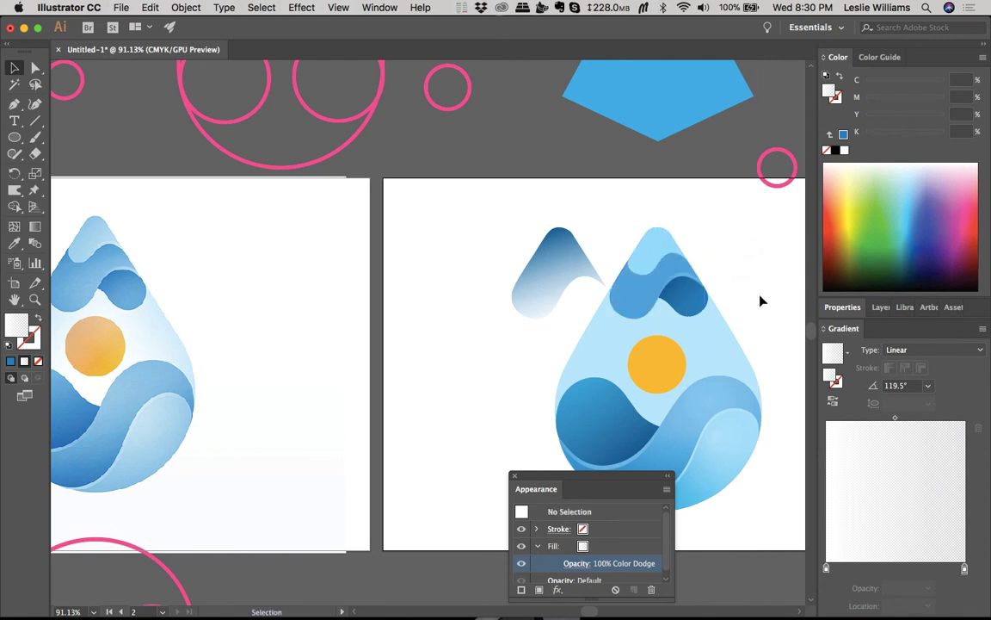
# Step: Return the blue gradient wave to its place on top of the drop
pyautogui.click(744, 264)
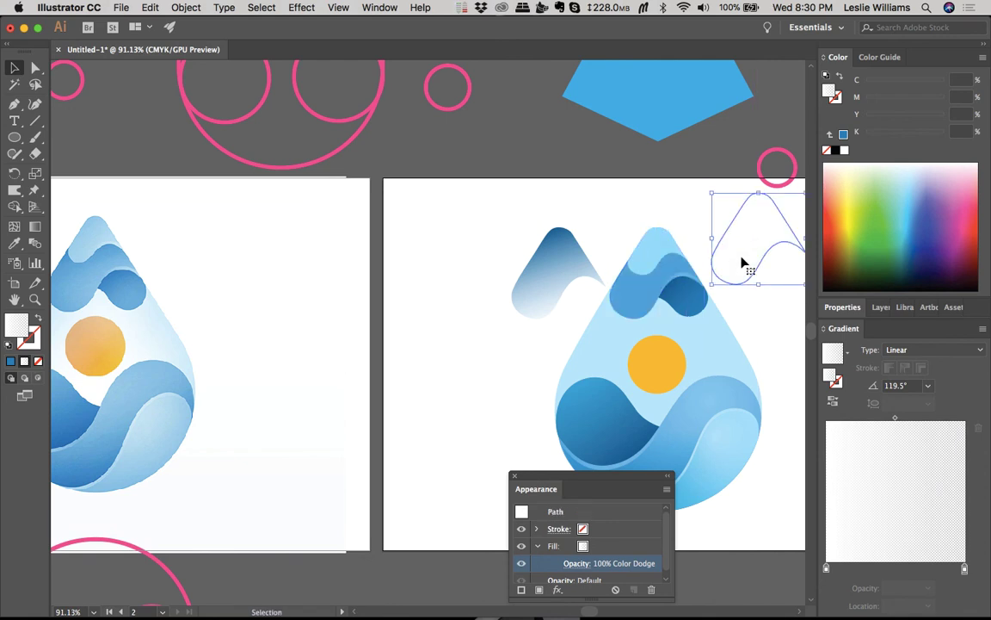
pyautogui.hscroll(5, 744, 264)
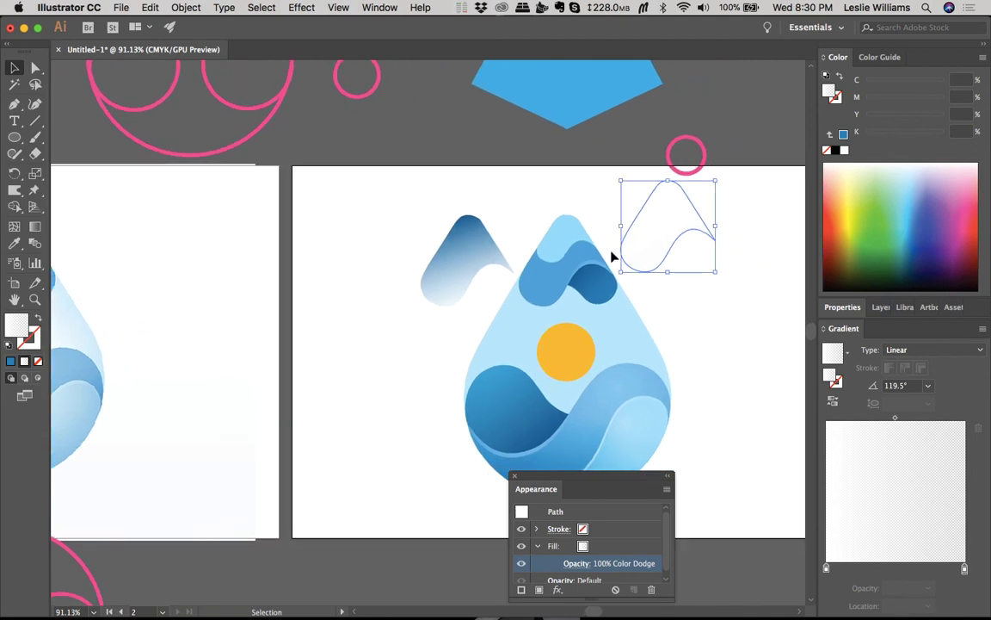
pyautogui.click(449, 272)
pyautogui.moveTo(443, 271); pyautogui.dragTo(573, 294)
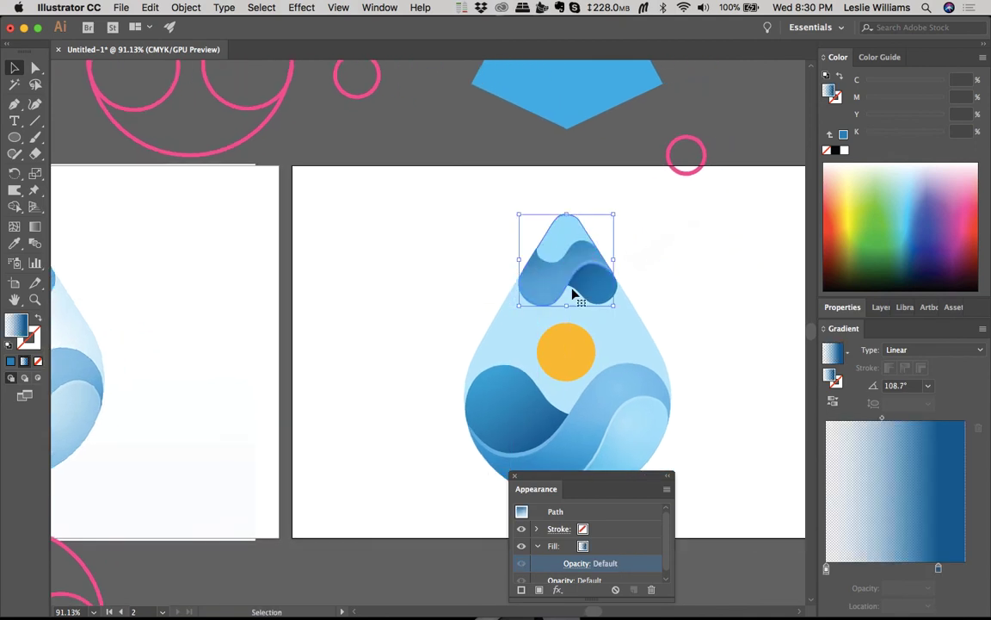
pyautogui.click(679, 317)
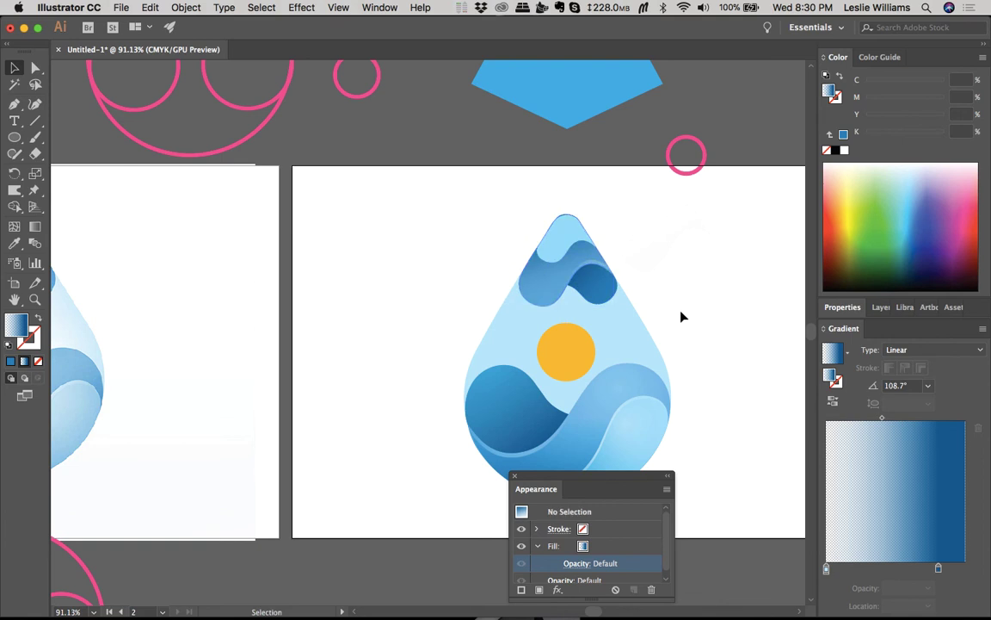
# Step: Select the drop's light blue top cap and nudge it up and back down
pyautogui.scroll(5, 570, 234)
pyautogui.scroll(5, 570, 233)
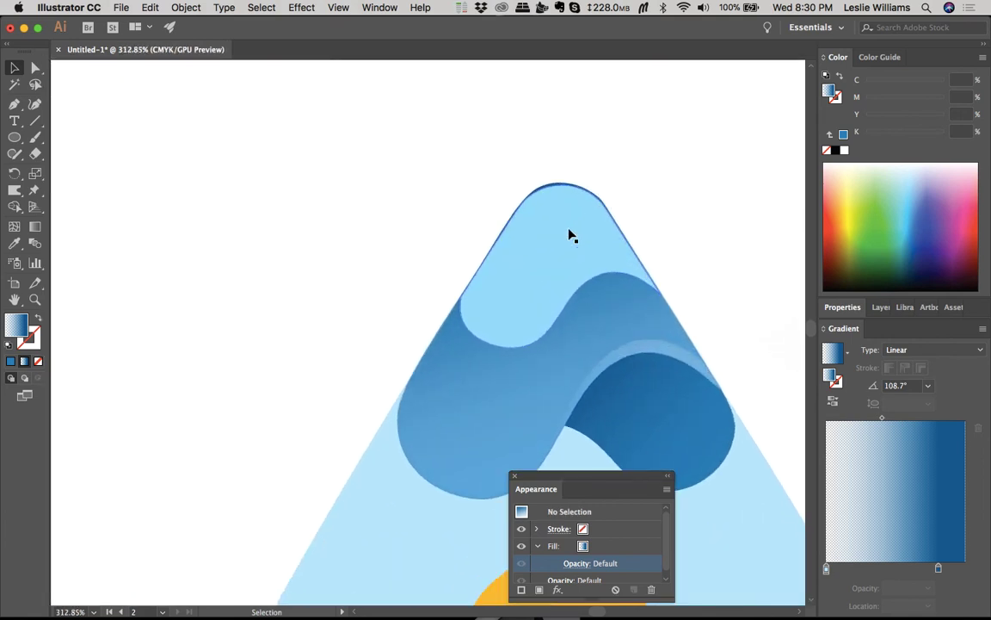
pyautogui.click(535, 258)
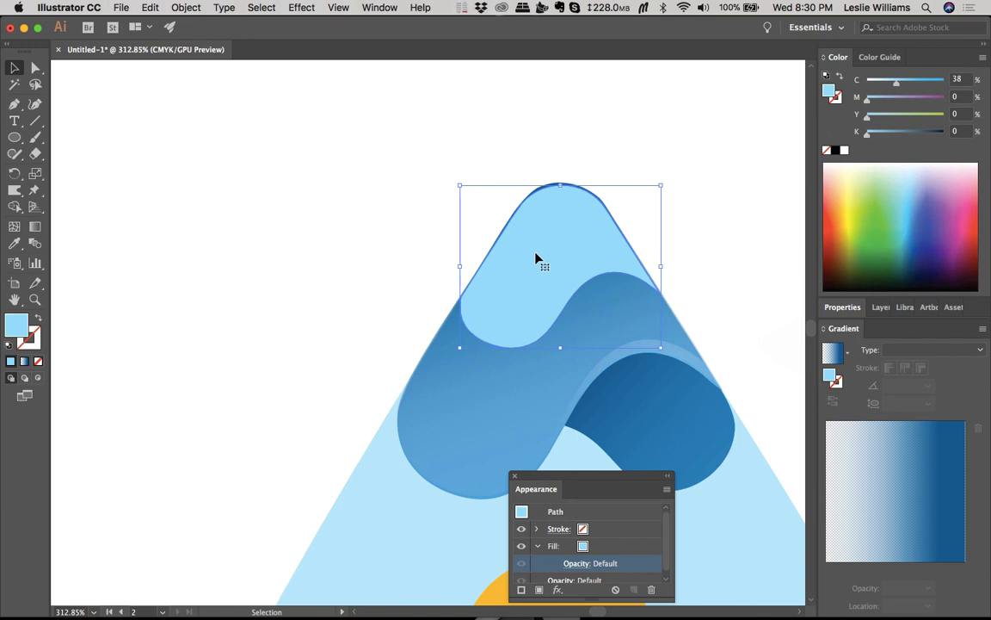
pyautogui.press('Up')
pyautogui.press('Down')
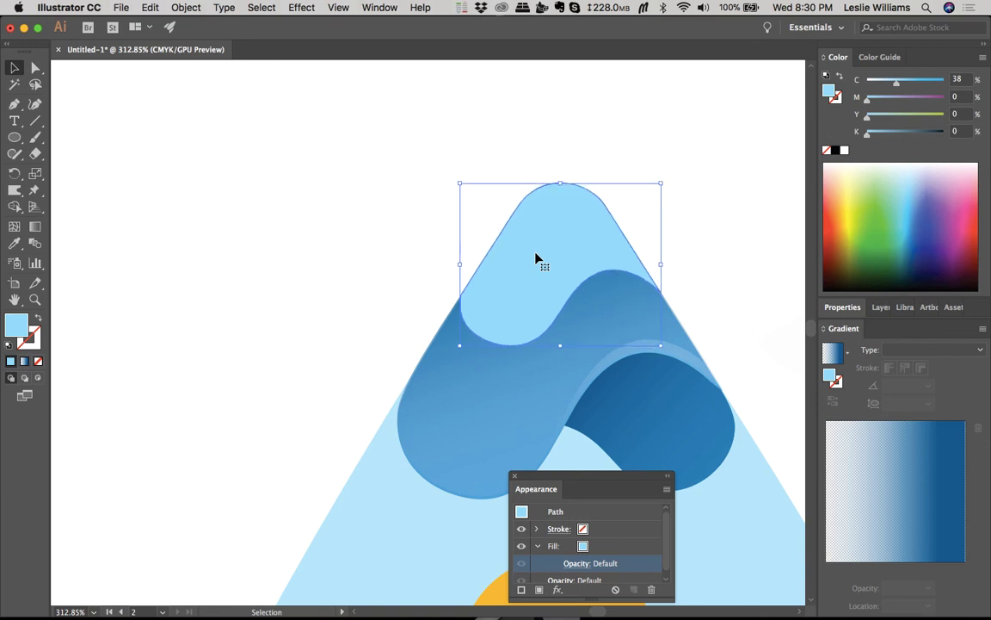
pyautogui.click(531, 143)
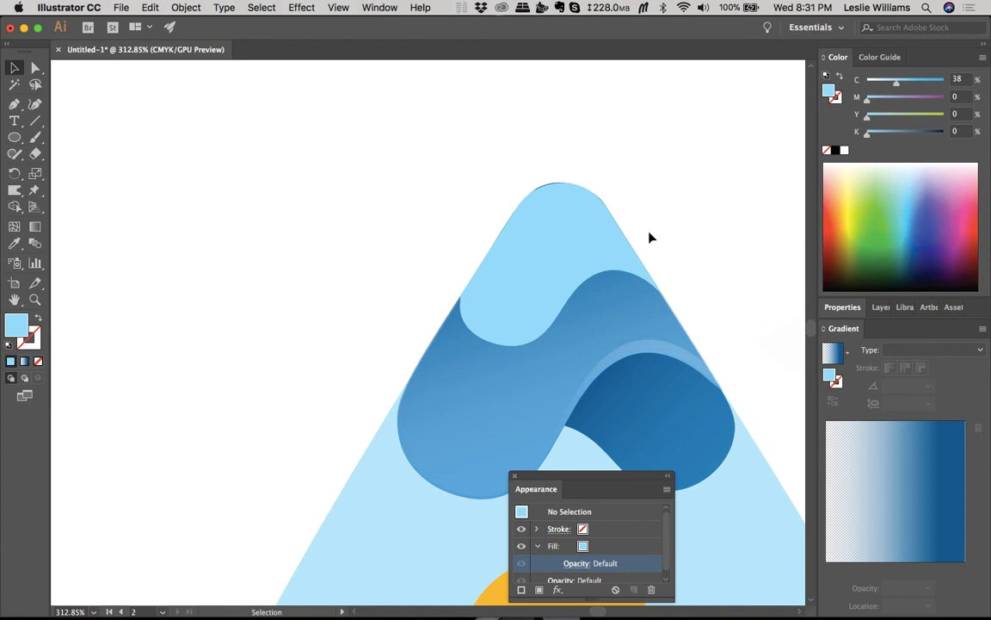
pyautogui.scroll(-5, 651, 237)
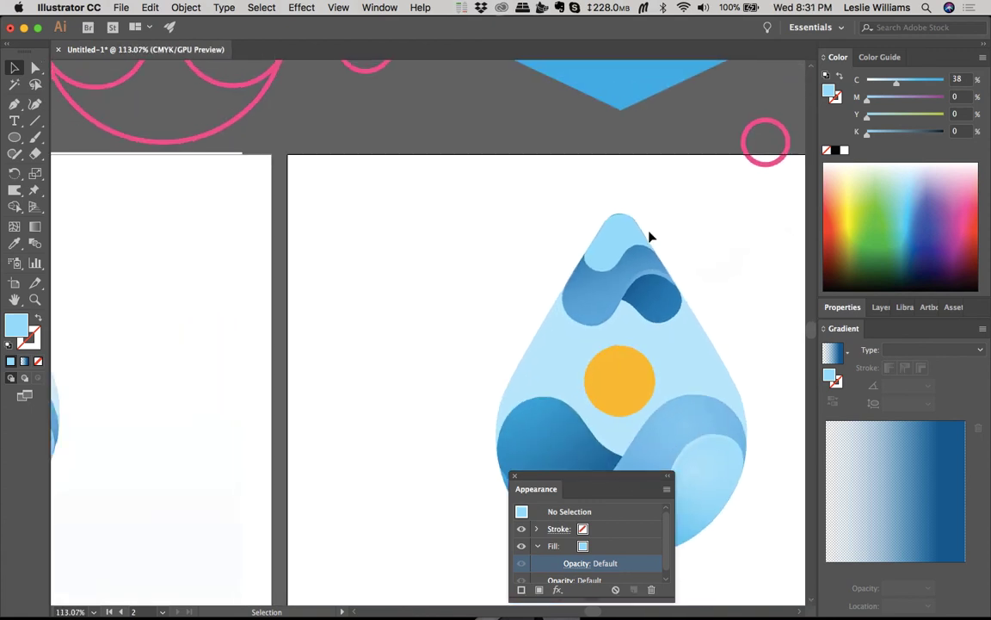
pyautogui.scroll(3, 651, 237)
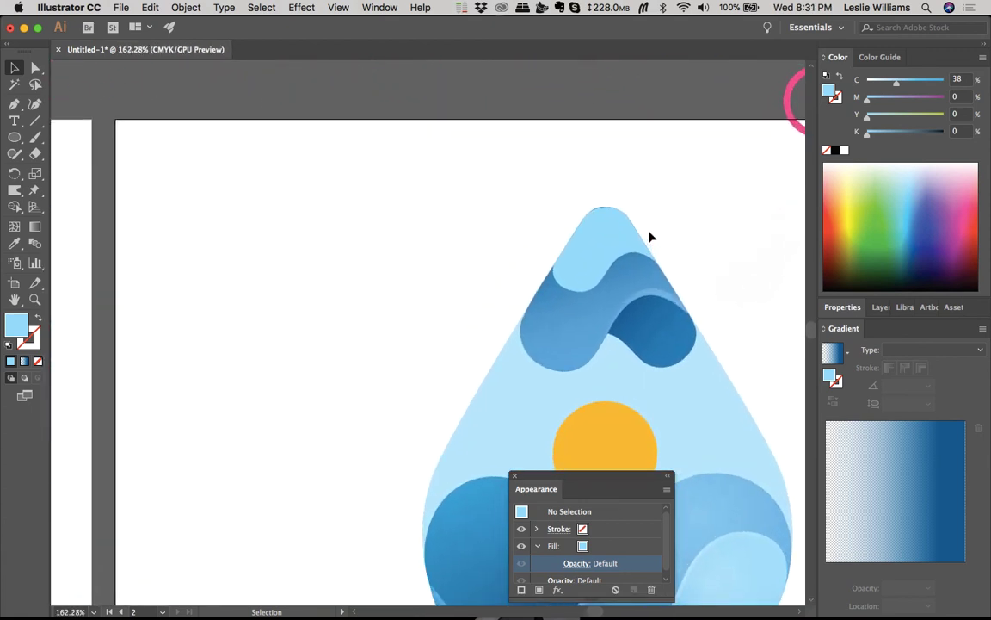
# Step: Eyedropper the blue linear gradient from the wave beneath onto the top cap
pyautogui.click(587, 247)
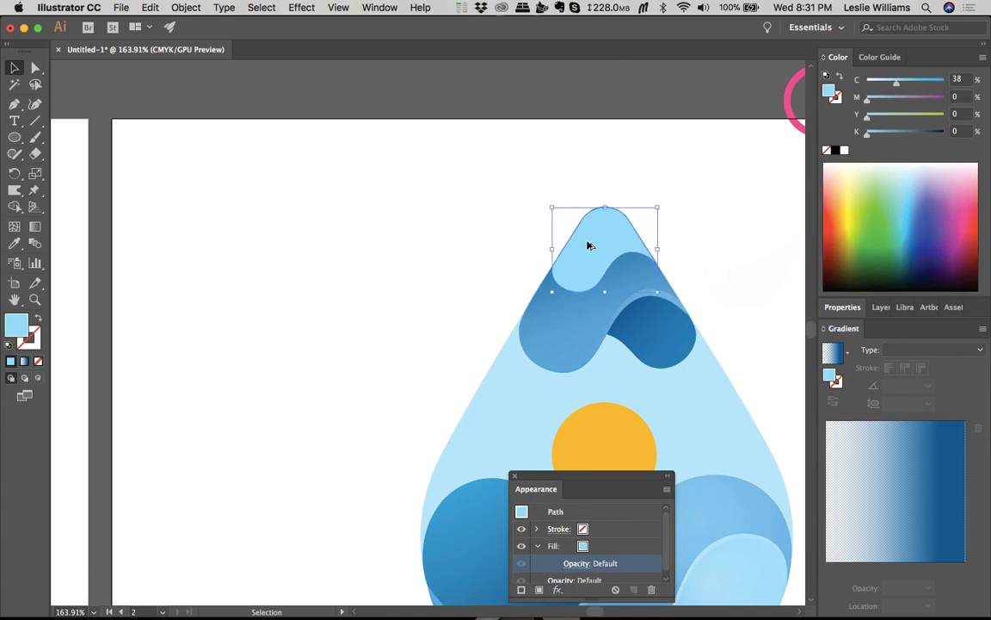
pyautogui.press('i')
pyautogui.click(555, 327)
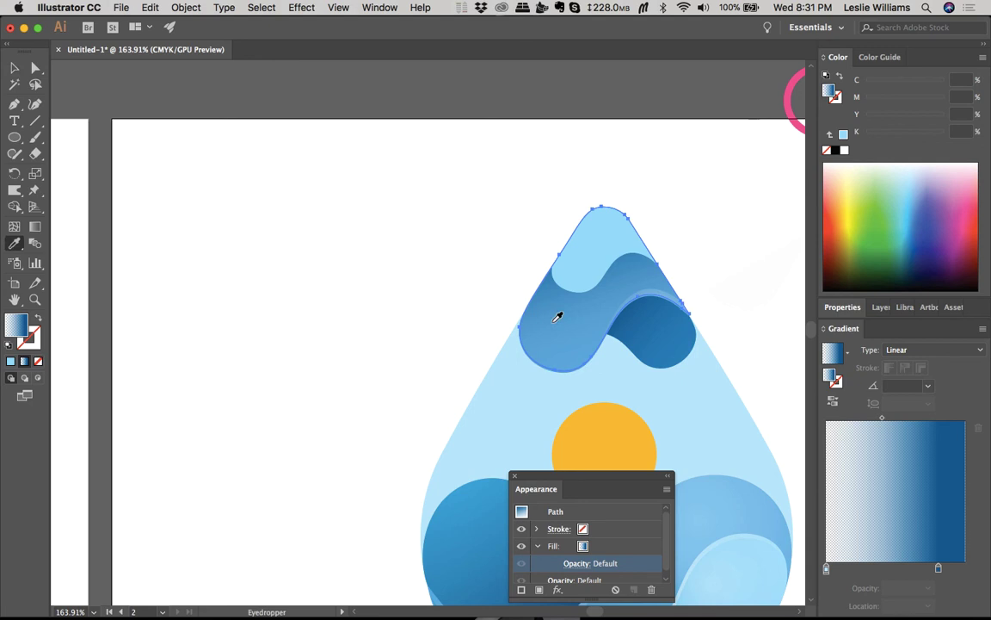
pyautogui.press('v')
pyautogui.click(653, 194)
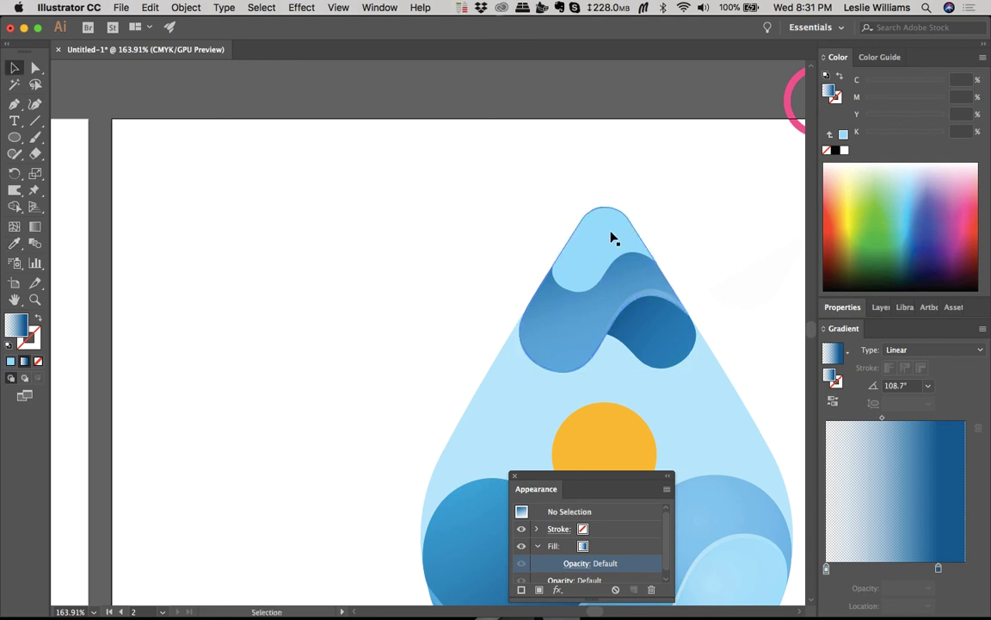
pyautogui.click(613, 239)
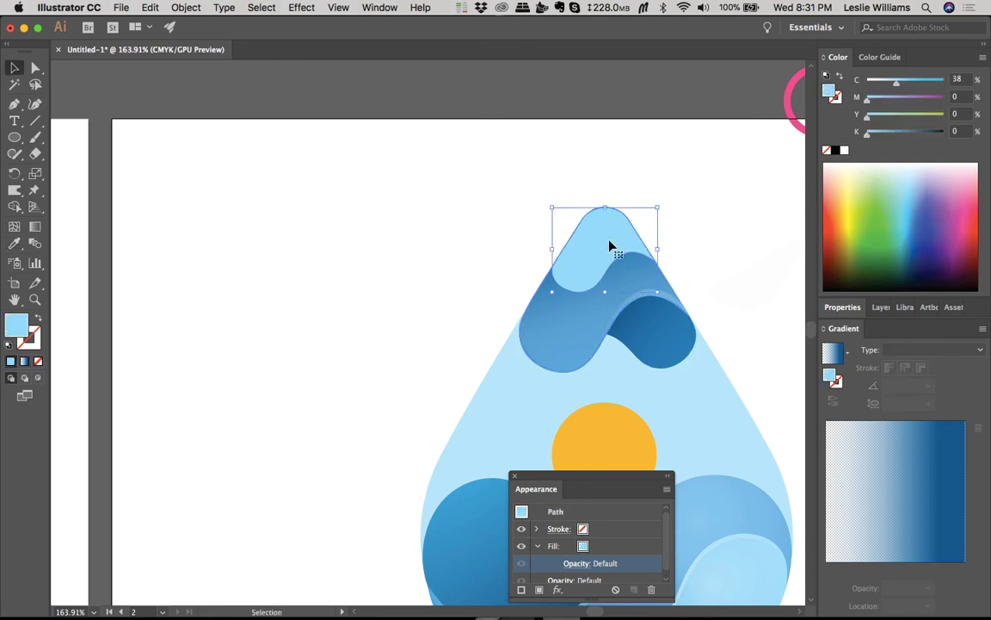
pyautogui.press('i')
pyautogui.click(588, 320)
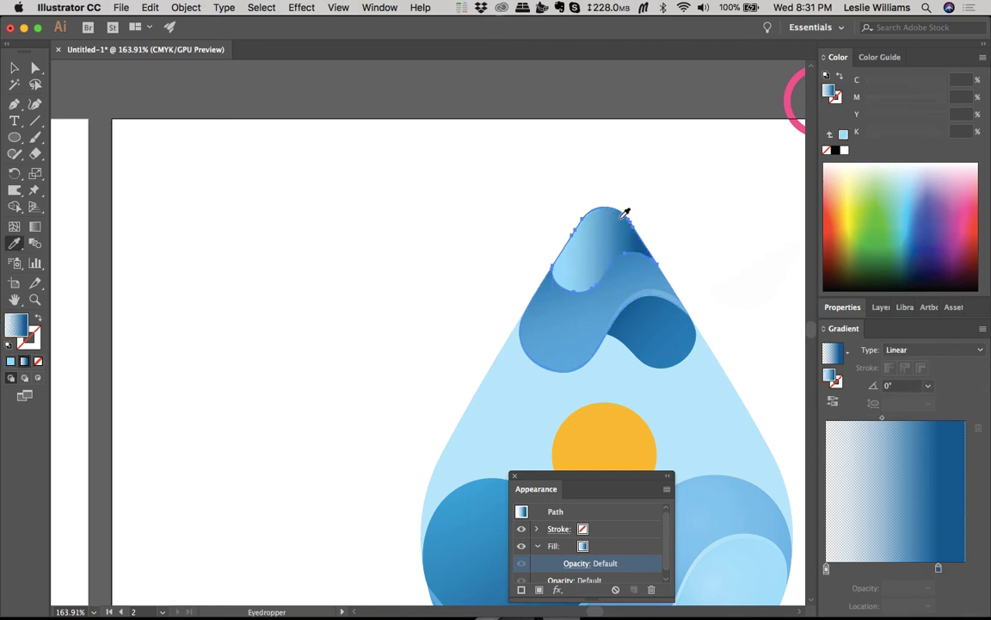
pyautogui.press('g')
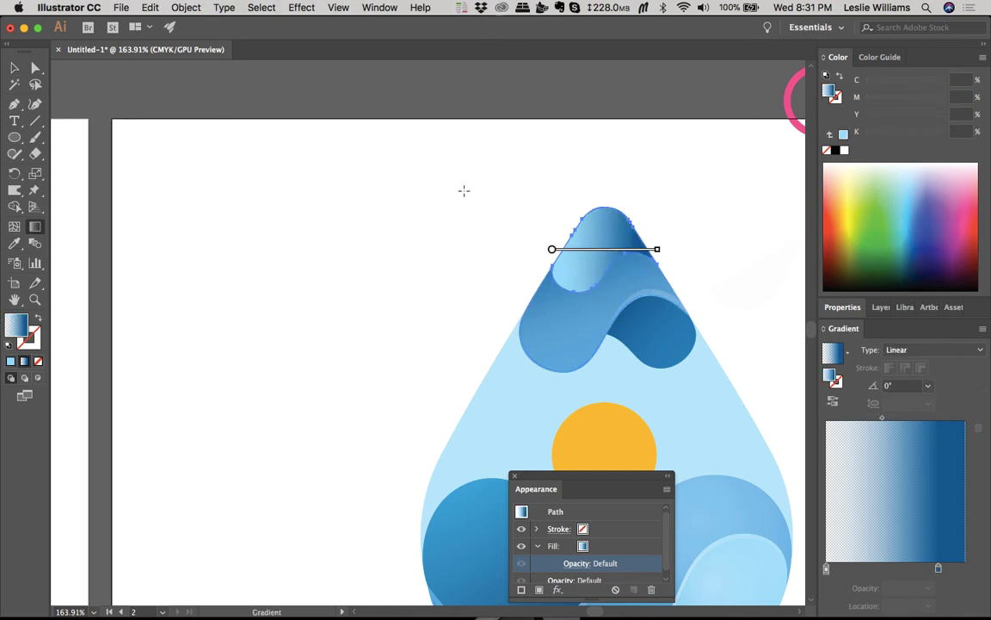
# Step: Redraw the cap's gradient as a longer right-to-left blend across the cap
pyautogui.moveTo(457, 204)
pyautogui.mouseDown()
pyautogui.moveTo(710, 283)
pyautogui.moveTo(569, 251)
pyautogui.mouseUp()
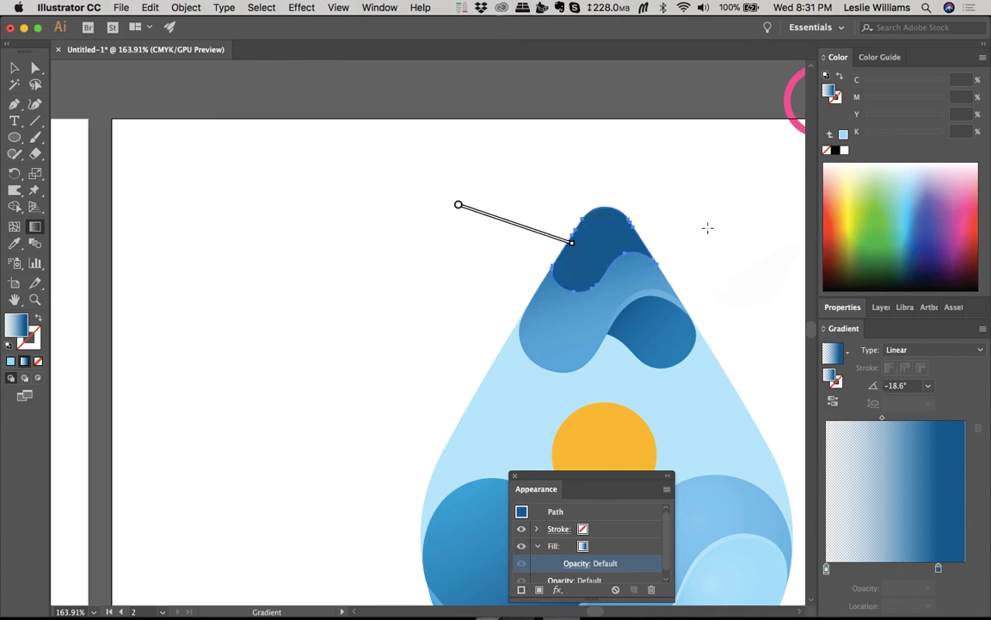
pyautogui.moveTo(721, 207); pyautogui.dragTo(540, 264)
pyautogui.moveTo(777, 294)
pyautogui.mouseDown()
pyautogui.moveTo(776, 247)
pyautogui.moveTo(534, 248)
pyautogui.moveTo(551, 240)
pyautogui.mouseUp()
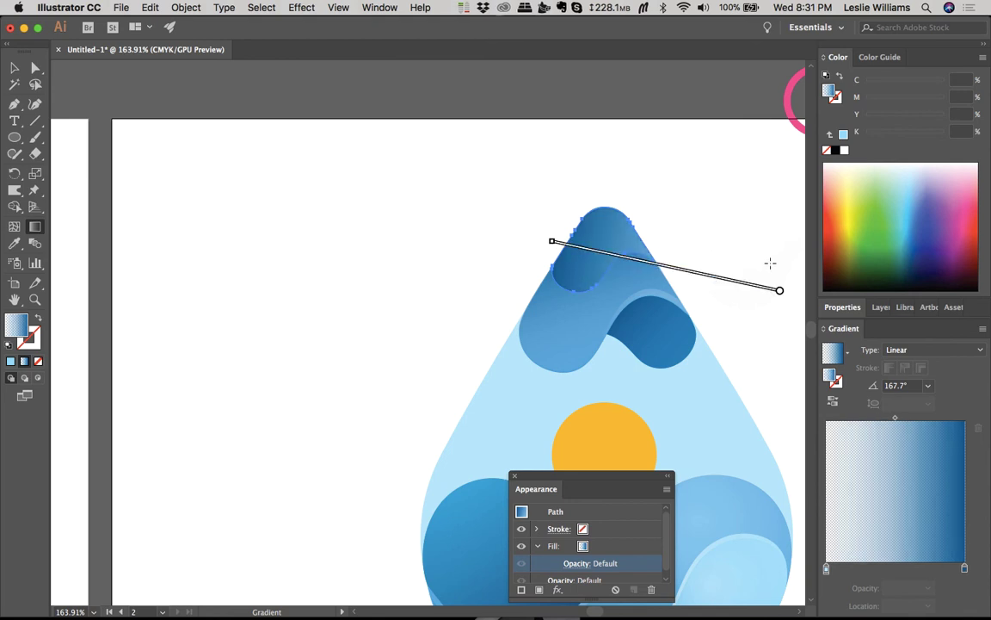
# Step: Move the transparent start stop inward and tilt the cap's gradient to about 157.5°
pyautogui.moveTo(779, 296)
pyautogui.mouseDown()
pyautogui.moveTo(680, 288)
pyautogui.moveTo(625, 266)
pyautogui.mouseUp()
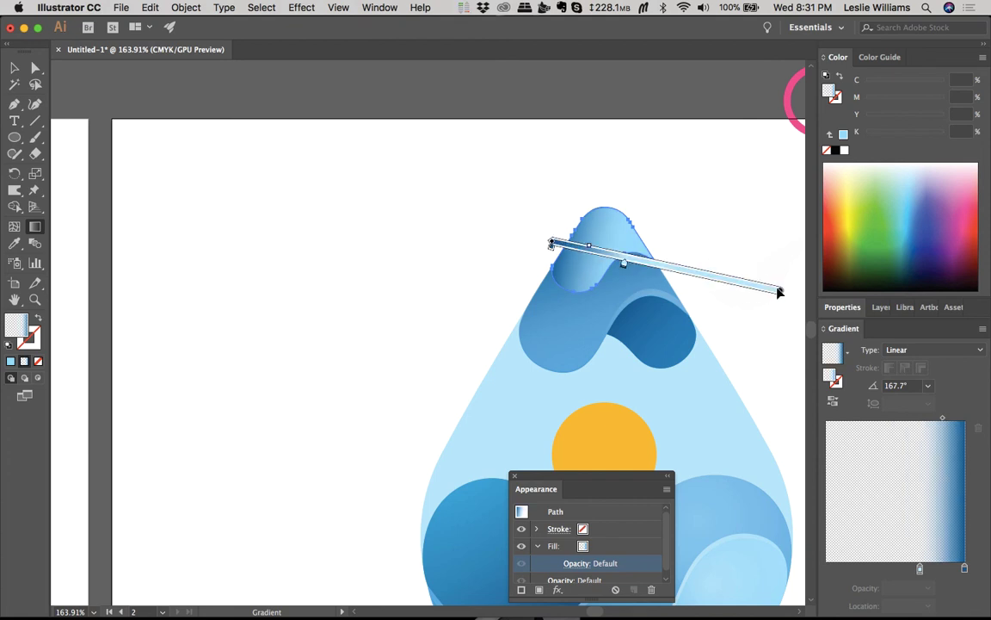
pyautogui.moveTo(779, 293)
pyautogui.mouseDown()
pyautogui.moveTo(721, 274)
pyautogui.moveTo(746, 284)
pyautogui.mouseUp()
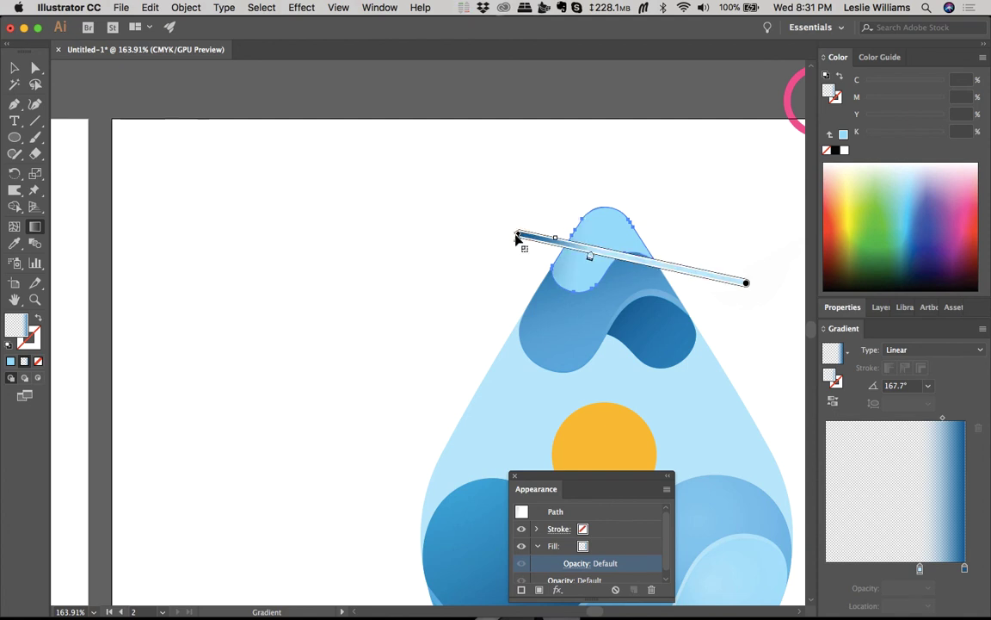
pyautogui.moveTo(522, 231)
pyautogui.mouseDown()
pyautogui.moveTo(531, 221)
pyautogui.moveTo(536, 235)
pyautogui.mouseUp()
pyautogui.moveTo(602, 263)
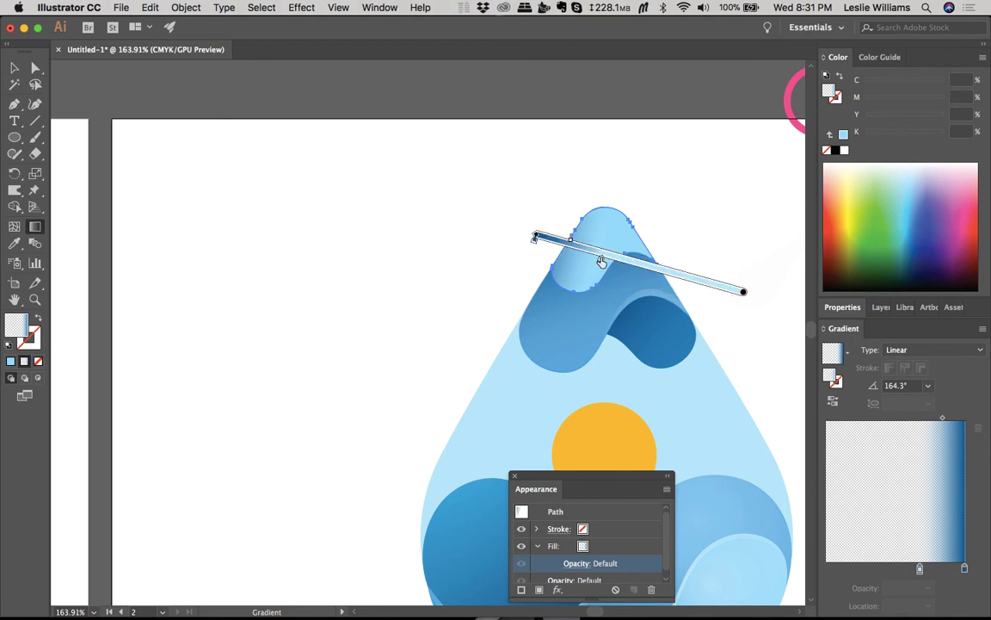
pyautogui.moveTo(600, 259)
pyautogui.mouseDown()
pyautogui.moveTo(616, 264)
pyautogui.moveTo(532, 226)
pyautogui.moveTo(547, 211)
pyautogui.mouseUp()
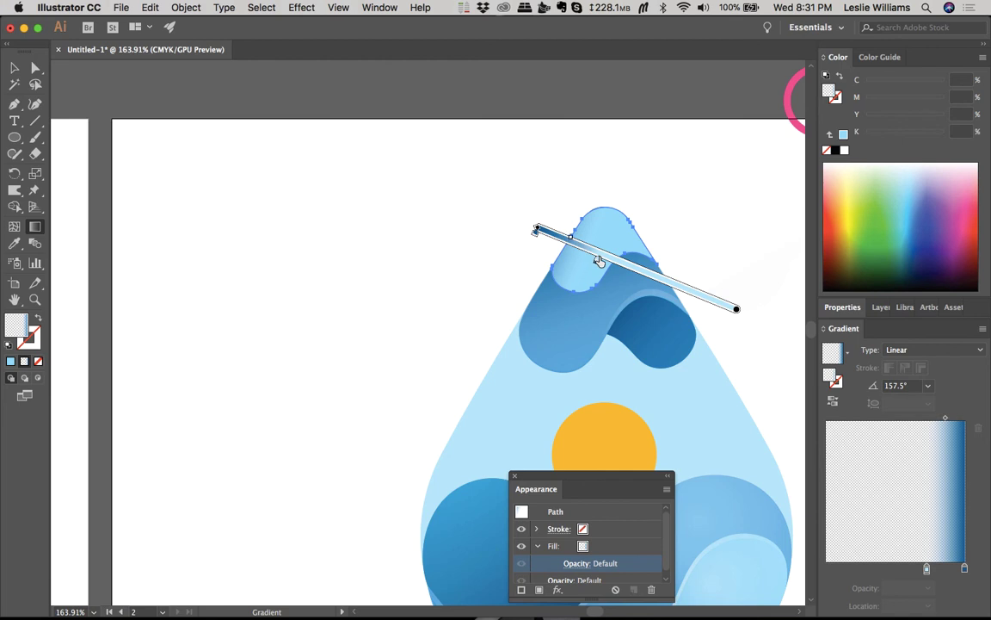
pyautogui.moveTo(593, 259); pyautogui.dragTo(593, 256)
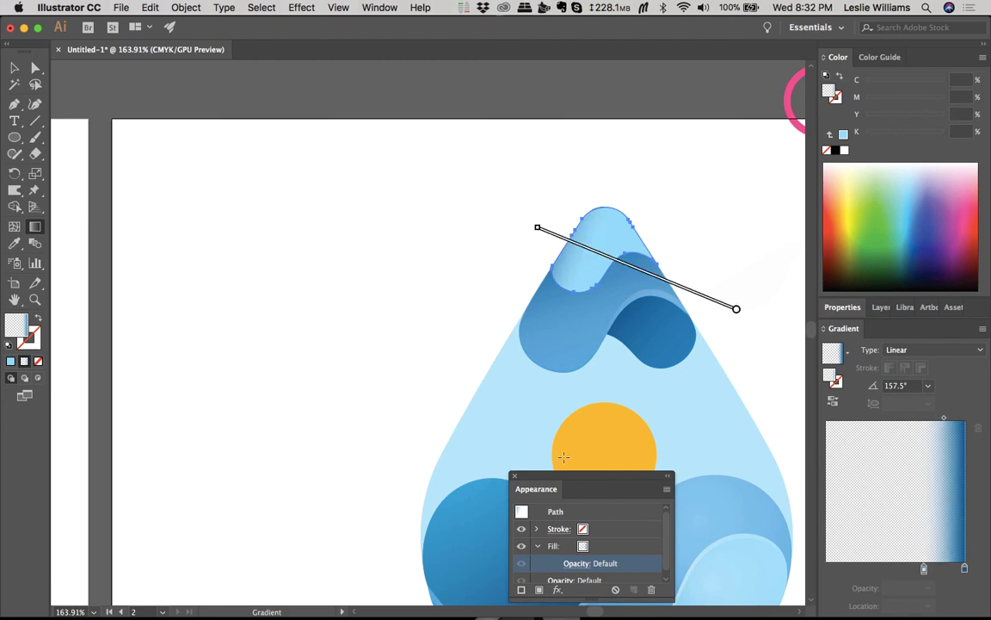
# Step: Set the top cap's gradient fill blend mode to Multiply
pyautogui.click(575, 563)
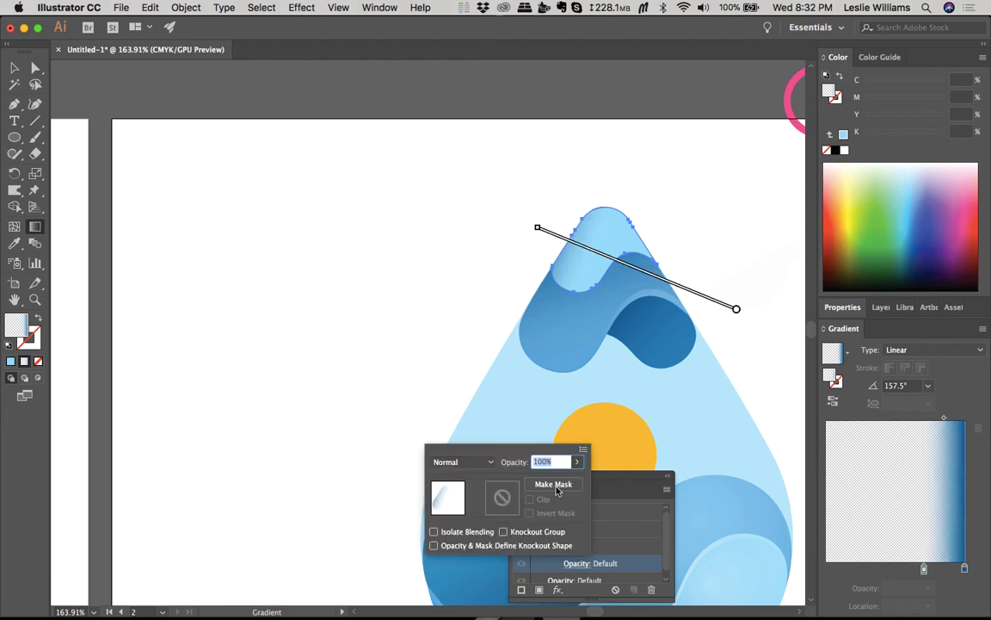
pyautogui.click(490, 462)
pyautogui.click(465, 235)
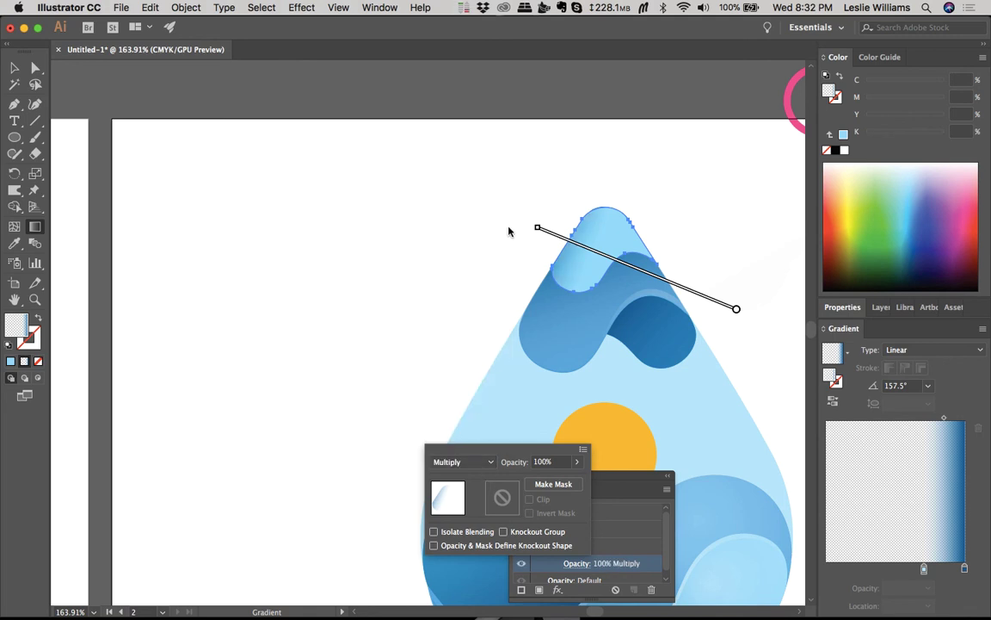
pyautogui.click(509, 229)
# Step: Redirect the cap's gradient darker toward the top, deselect, and zoom out to compare with the reference
pyautogui.moveTo(495, 248); pyautogui.dragTo(498, 300)
pyautogui.press('v')
pyautogui.click(500, 307)
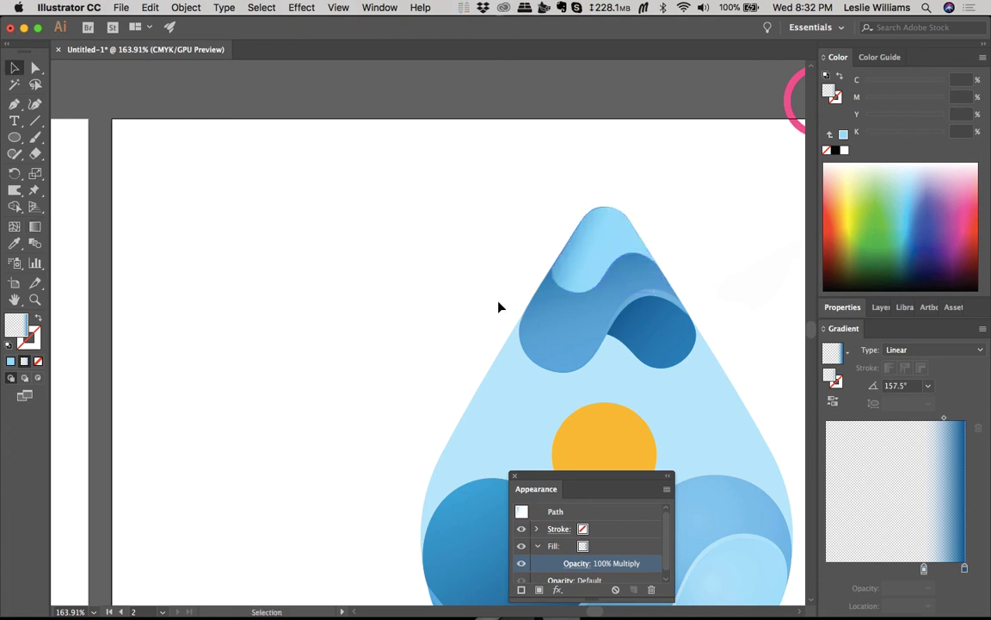
pyautogui.scroll(-5, 499, 308)
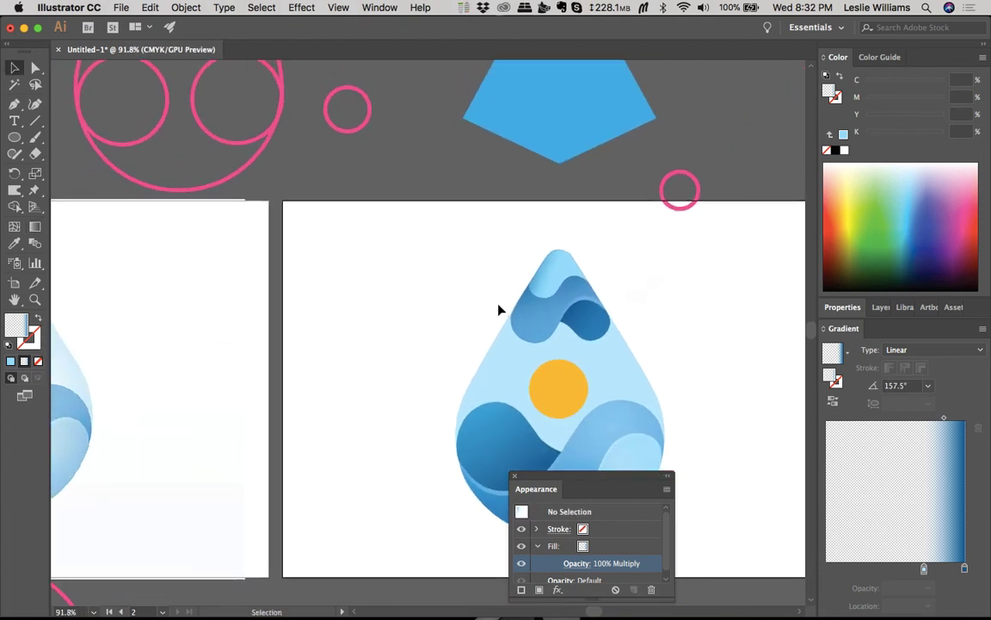
pyautogui.hscroll(-5, 498, 309)
pyautogui.scroll(-2, 499, 309)
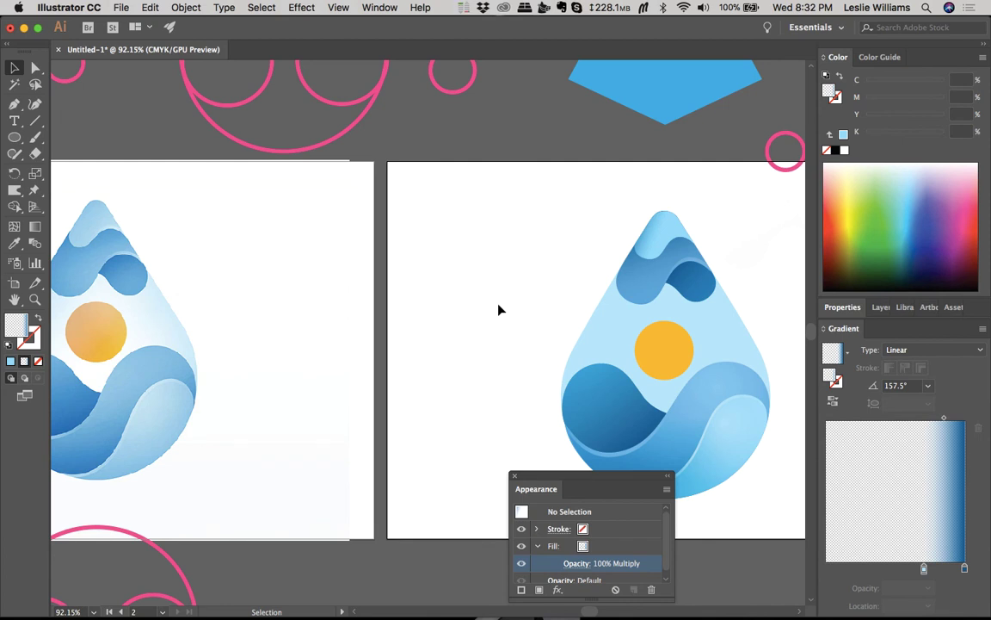
pyautogui.click(618, 331)
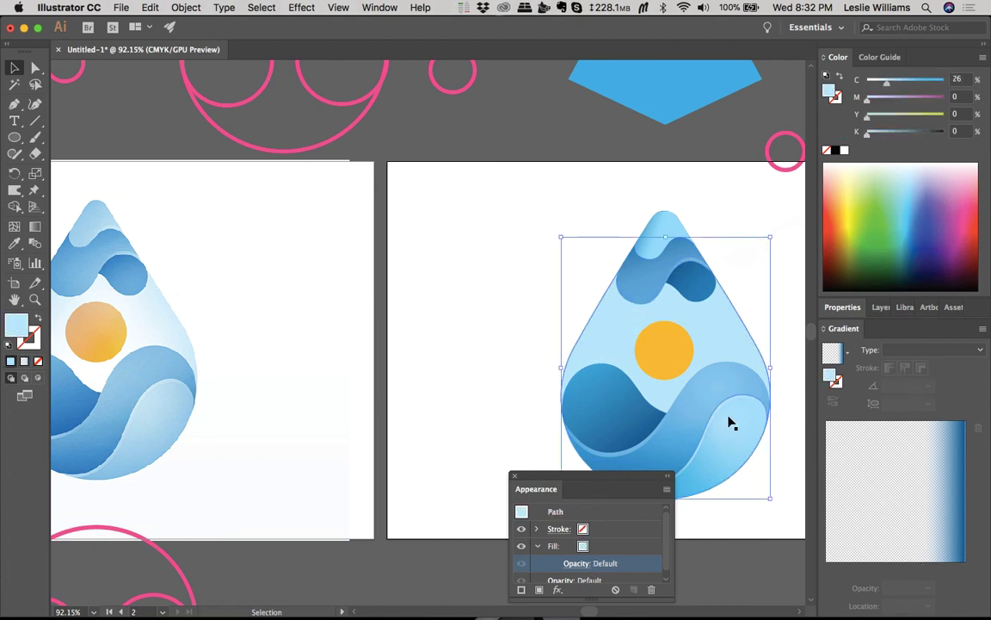
pyautogui.press('g')
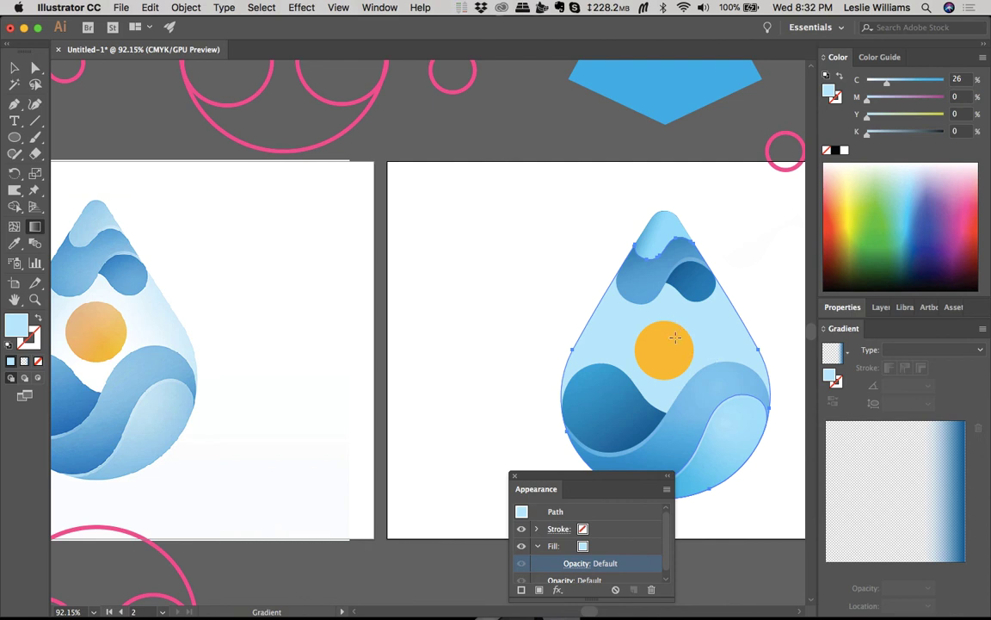
pyautogui.moveTo(648, 360); pyautogui.dragTo(768, 347)
pyautogui.press('v')
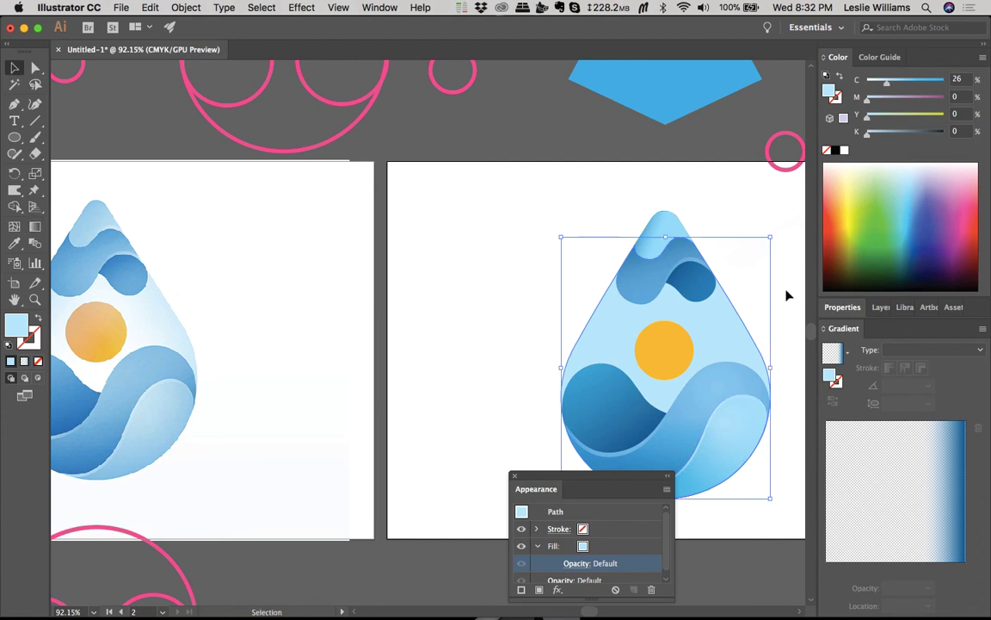
pyautogui.click(784, 313)
pyautogui.click(731, 328)
pyautogui.moveTo(706, 323); pyautogui.dragTo(559, 319)
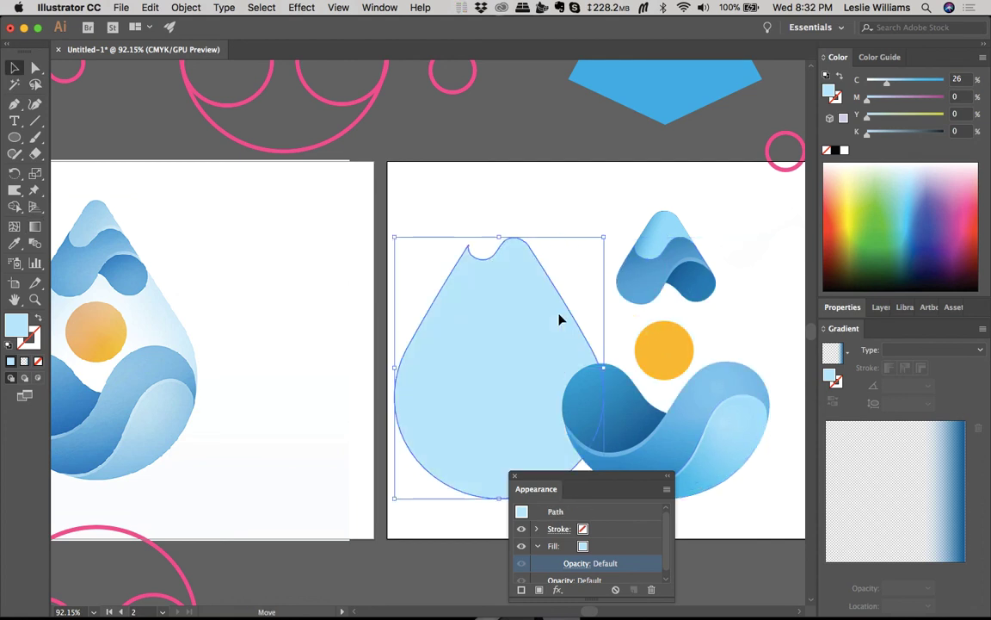
pyautogui.click(714, 323)
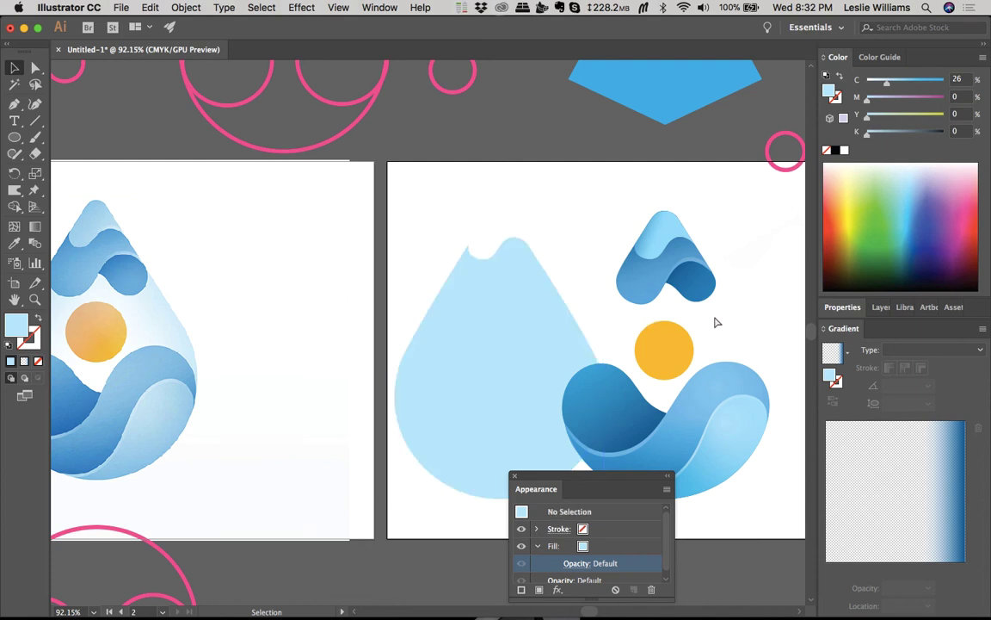
pyautogui.hotkey('ctrl', 'z')
pyautogui.click(554, 321)
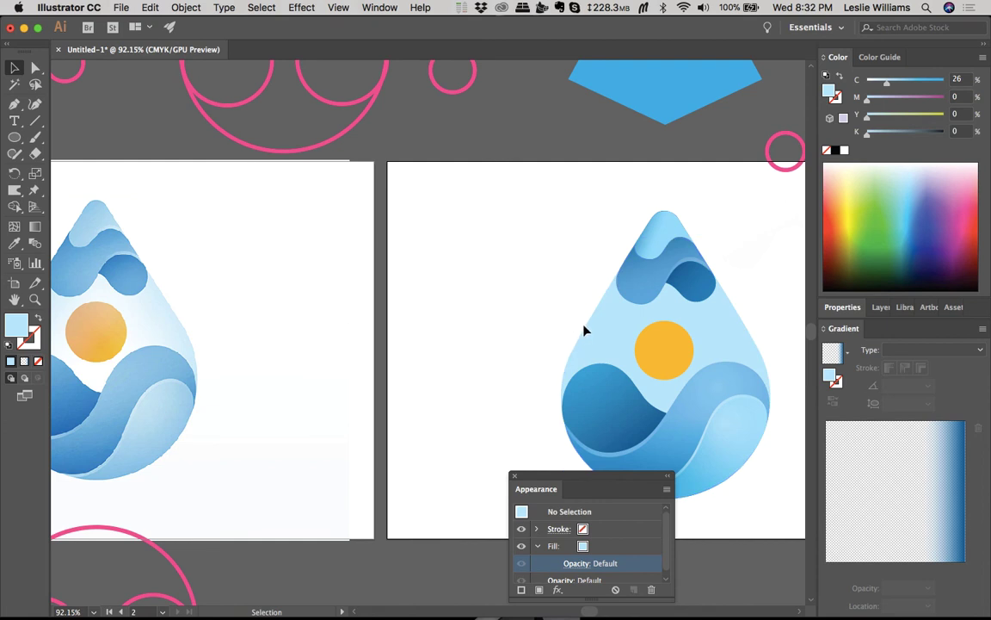
pyautogui.click(590, 332)
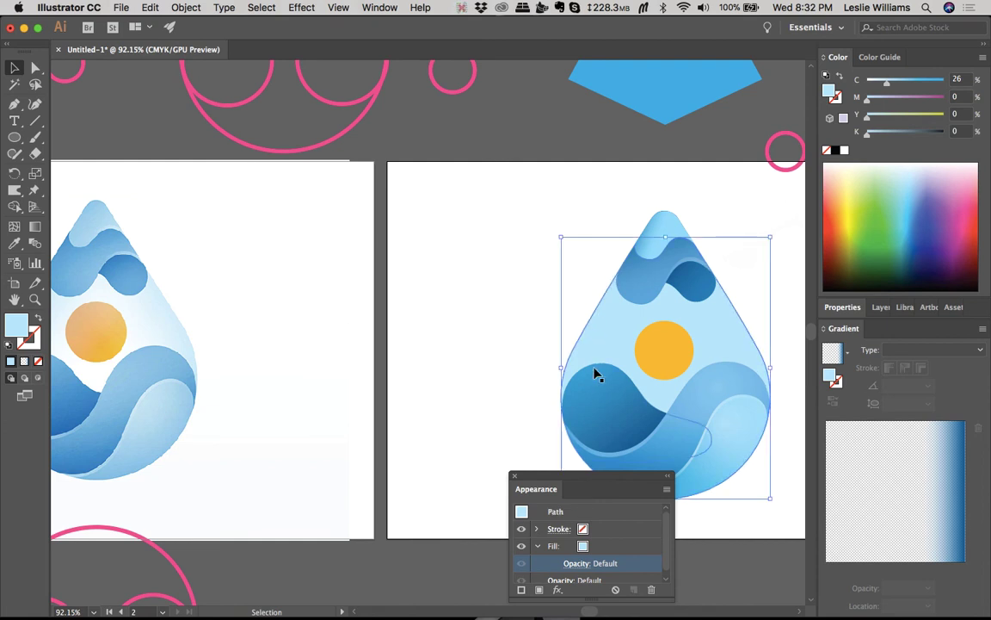
pyautogui.scroll(-2, 595, 373)
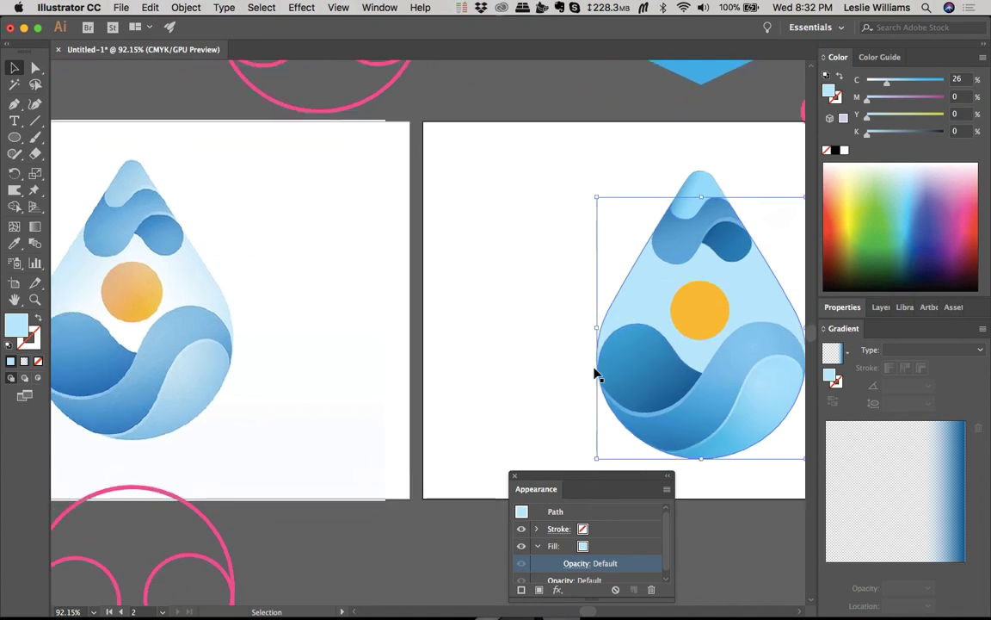
pyautogui.press('i')
# Step: Give the drop a white radial Overlay gradient and move its centre up onto the sun
pyautogui.click(764, 379)
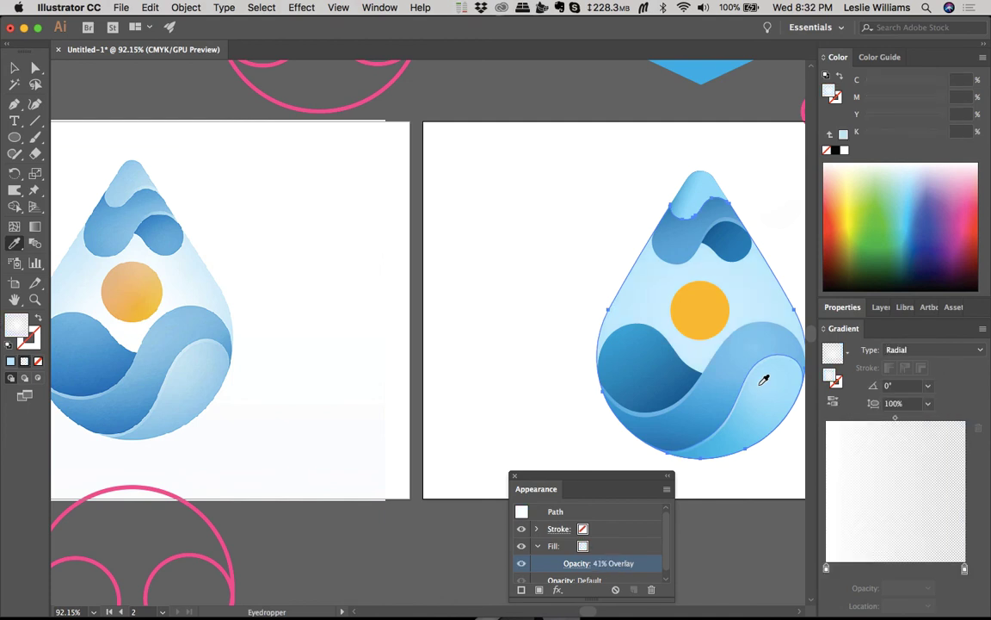
pyautogui.press('g')
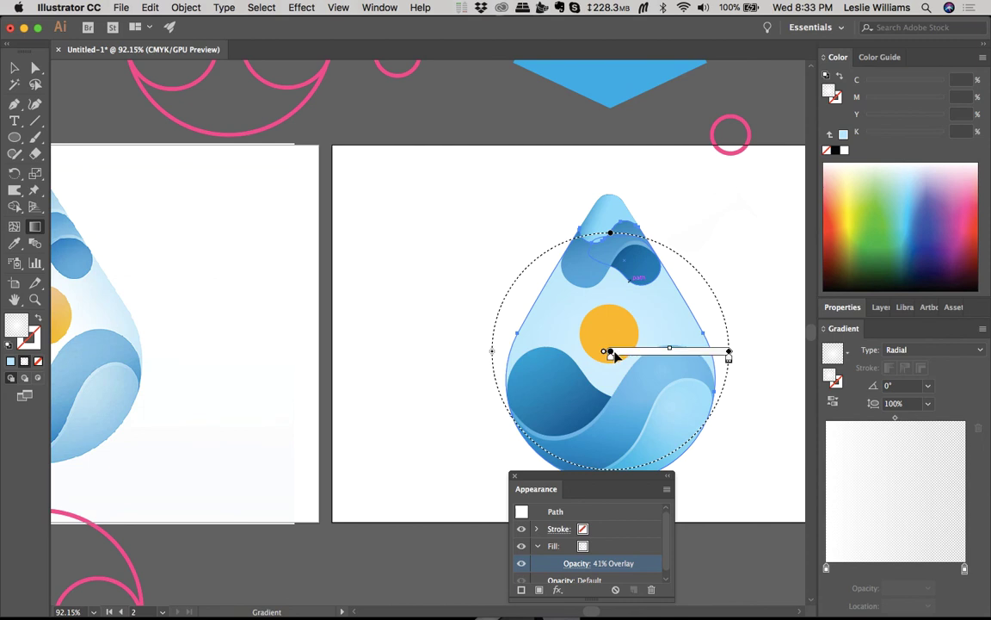
pyautogui.moveTo(609, 350); pyautogui.dragTo(609, 334)
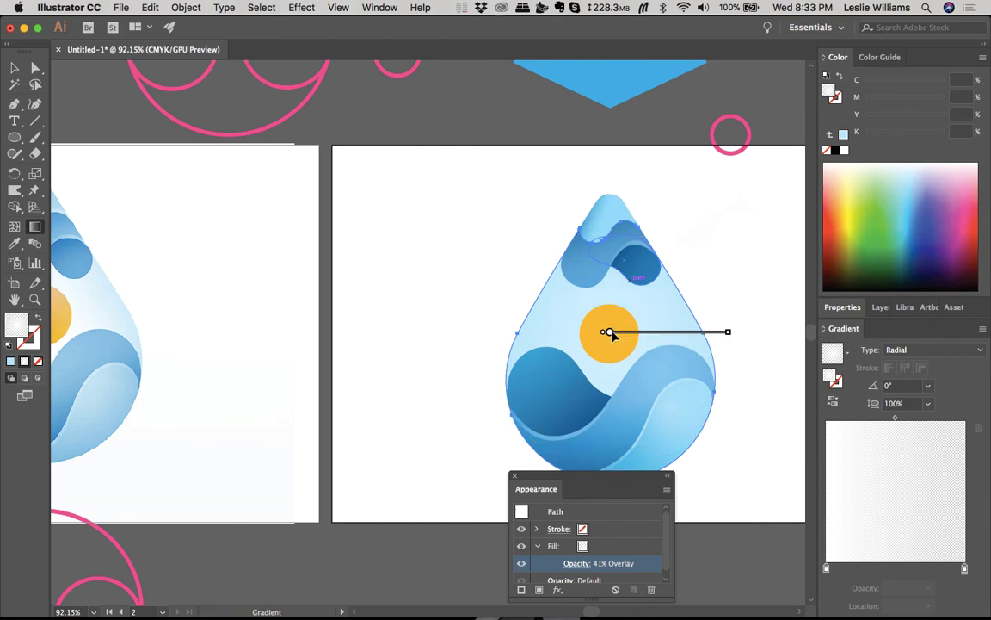
# Step: Raise the radial glow's fill opacity to 100% and shrink its radius slightly
pyautogui.click(576, 563)
pyautogui.click(576, 461)
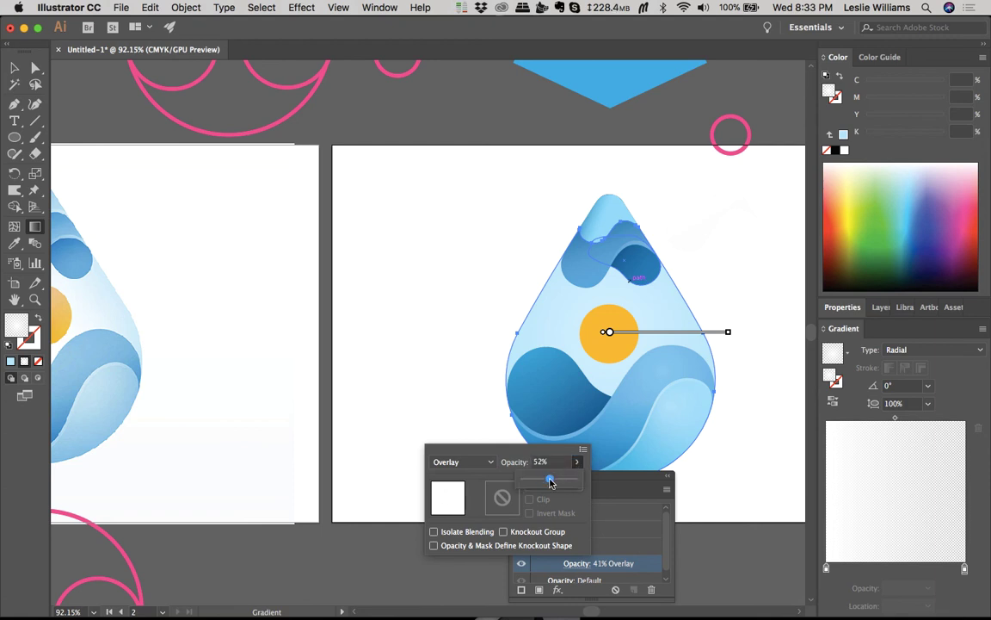
pyautogui.moveTo(551, 478); pyautogui.dragTo(590, 484)
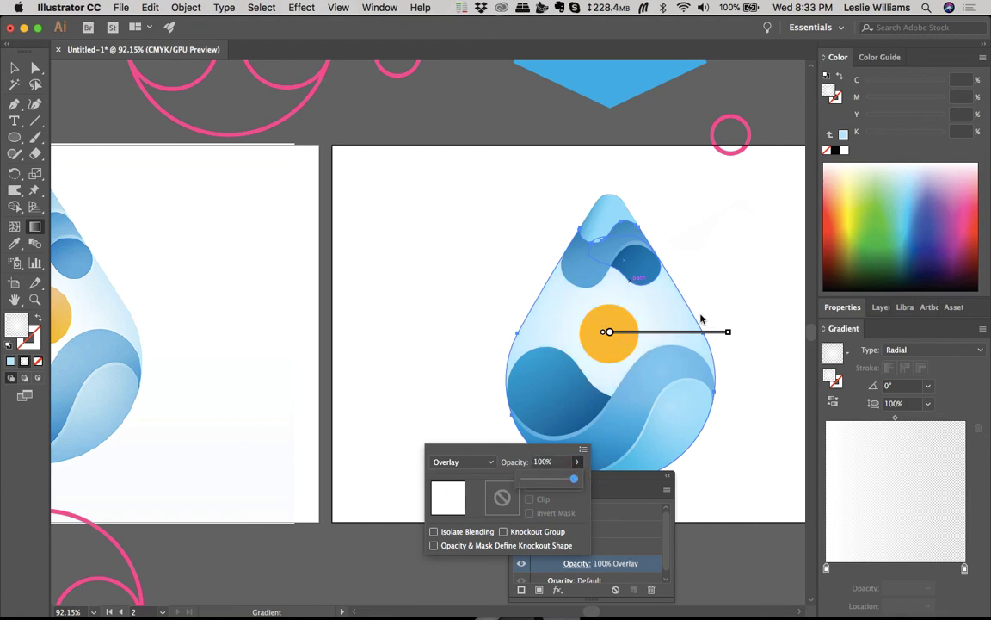
pyautogui.press('Return')
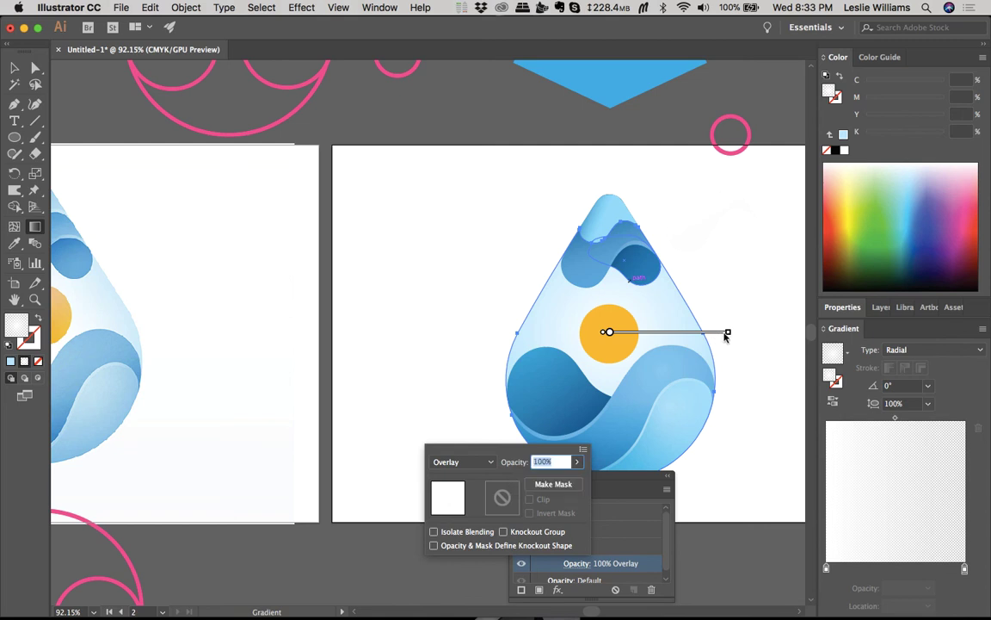
pyautogui.click(725, 337)
pyautogui.moveTo(728, 333)
pyautogui.mouseDown()
pyautogui.moveTo(687, 339)
pyautogui.moveTo(697, 335)
pyautogui.mouseUp()
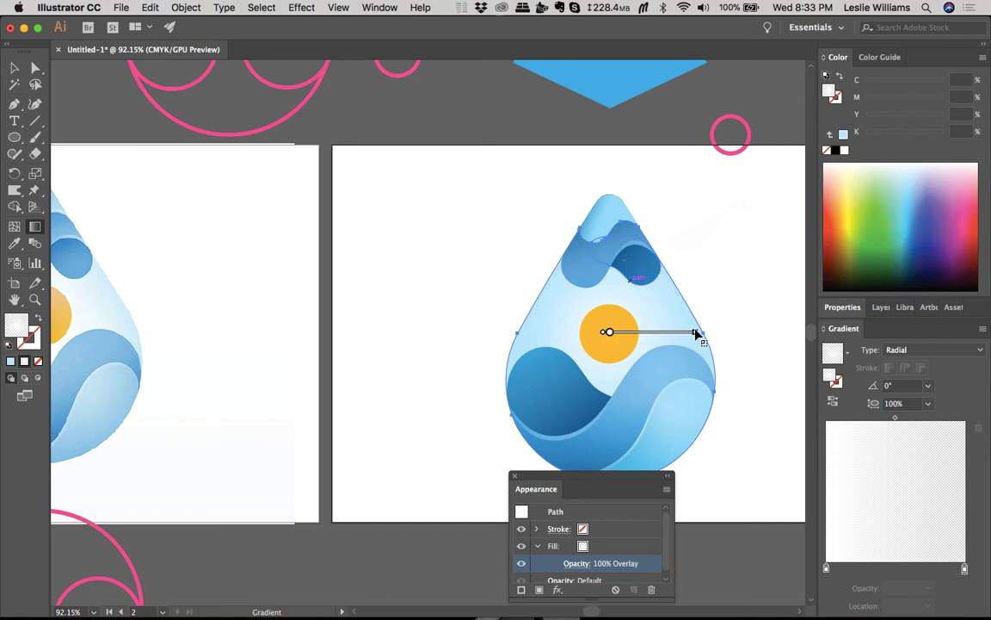
pyautogui.press('v')
pyautogui.click(724, 335)
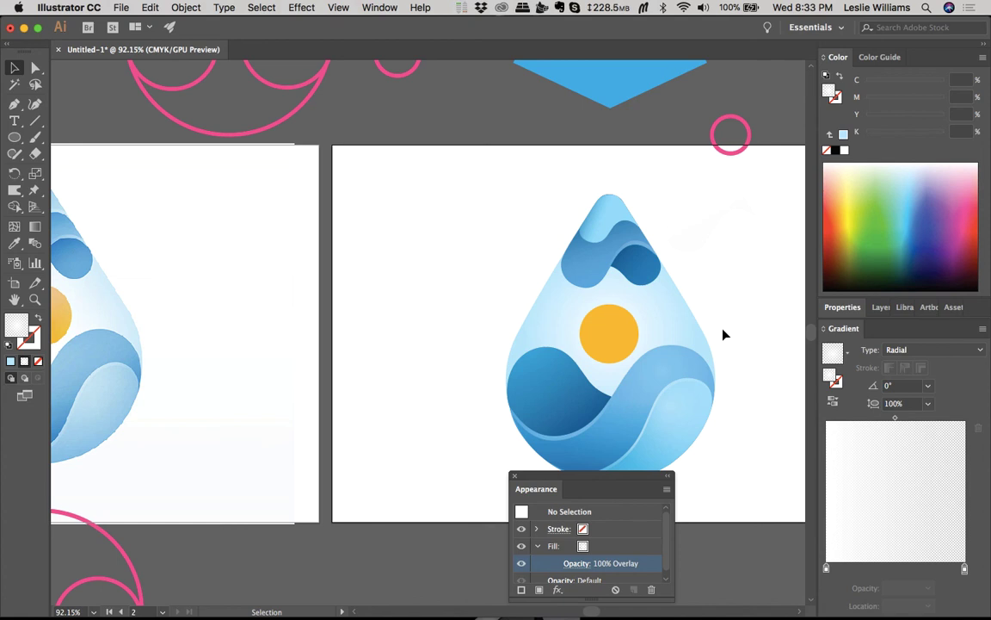
# Step: Move the faint white highlight shape up off the artboard and zoom to the drop's tip
pyautogui.click(713, 214)
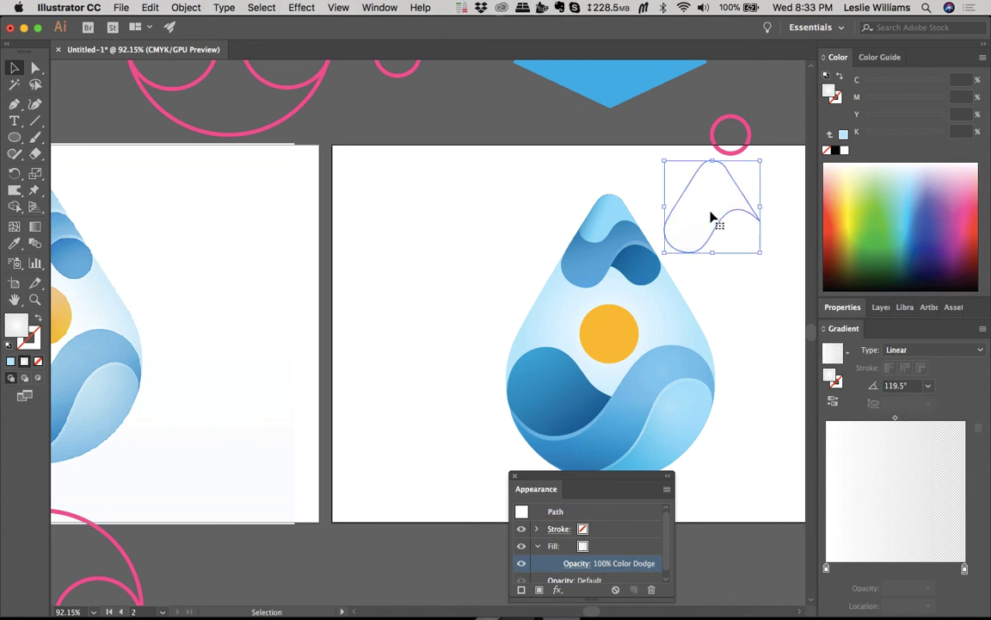
pyautogui.moveTo(704, 217); pyautogui.dragTo(733, 93)
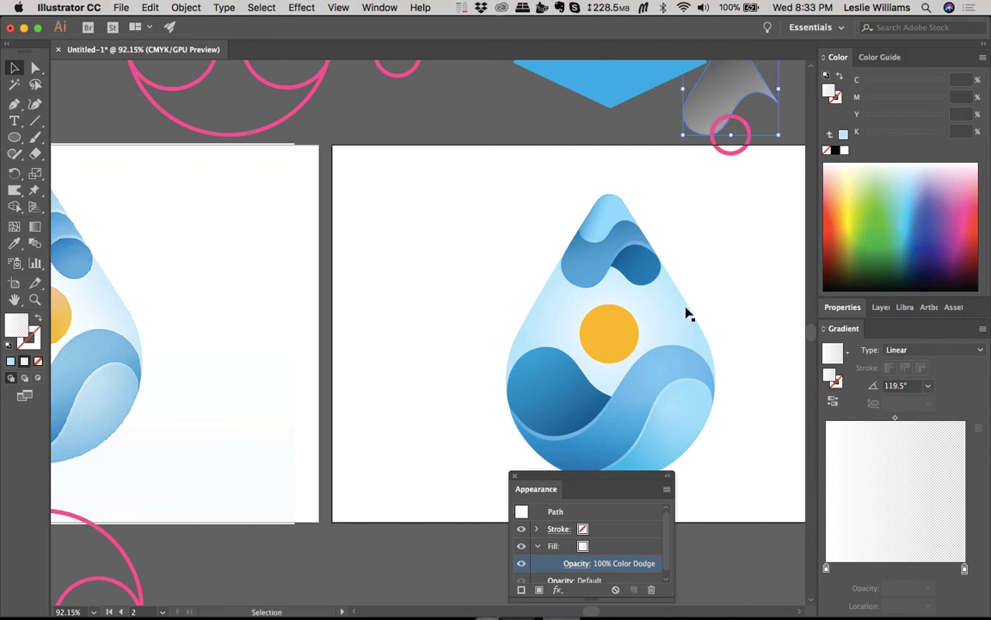
pyautogui.click(753, 288)
pyautogui.scroll(-3, 754, 288)
pyautogui.hscroll(-3, 754, 289)
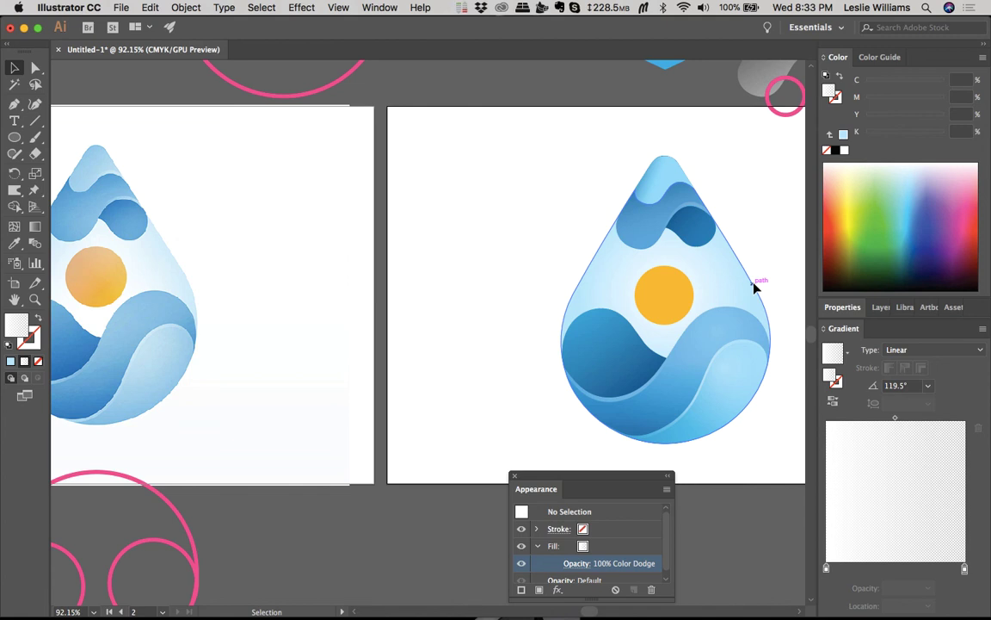
pyautogui.scroll(5, 674, 175)
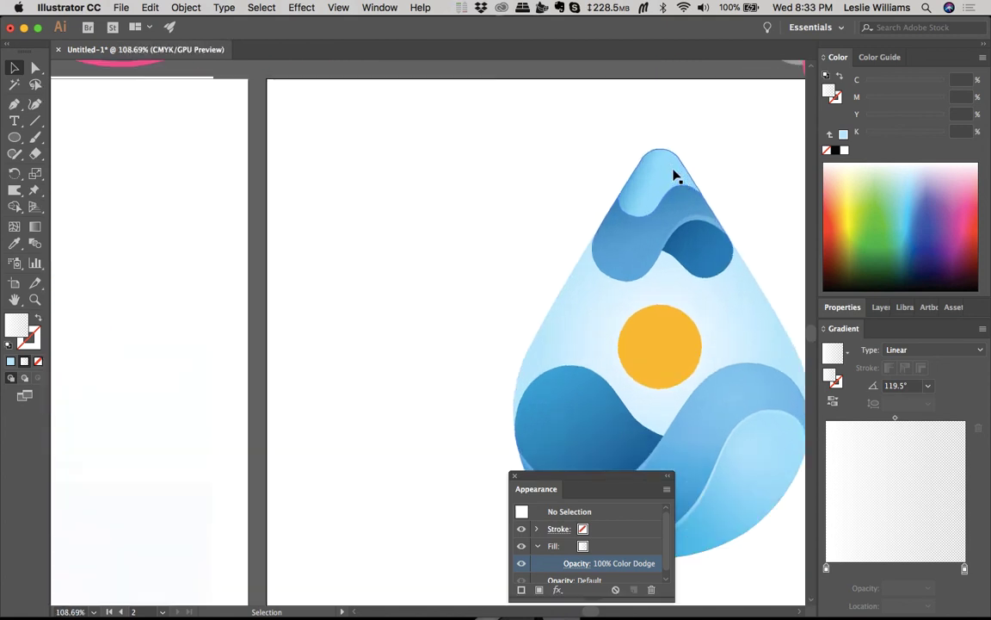
# Step: Try shifting the light-blue tip shape slightly, then undo back to its original position
pyautogui.click(674, 175)
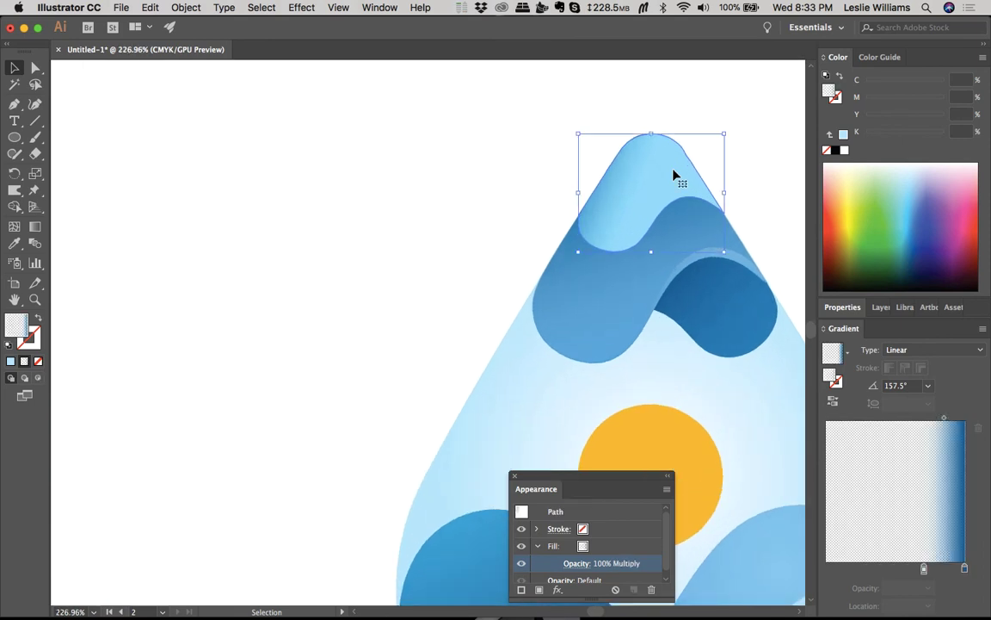
pyautogui.moveTo(674, 176); pyautogui.dragTo(674, 169)
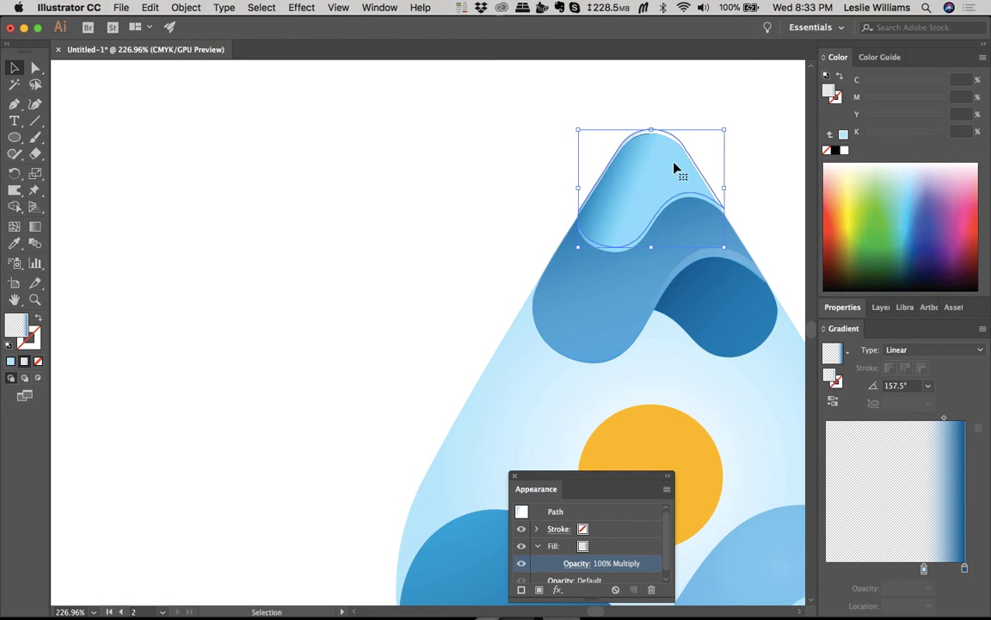
pyautogui.moveTo(674, 169); pyautogui.dragTo(674, 168)
pyautogui.press('super+z')
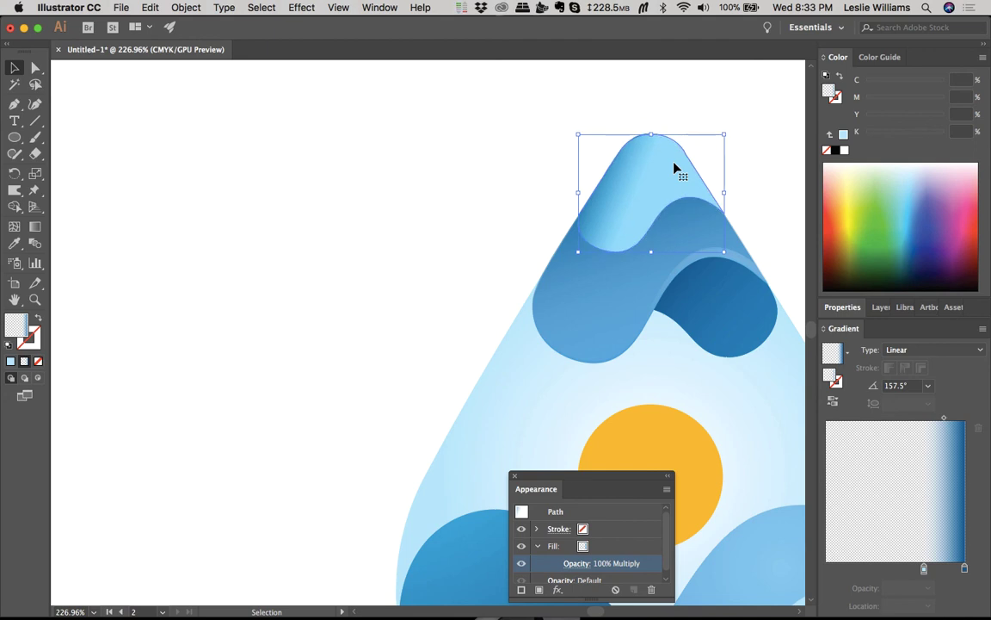
pyautogui.press('super+z')
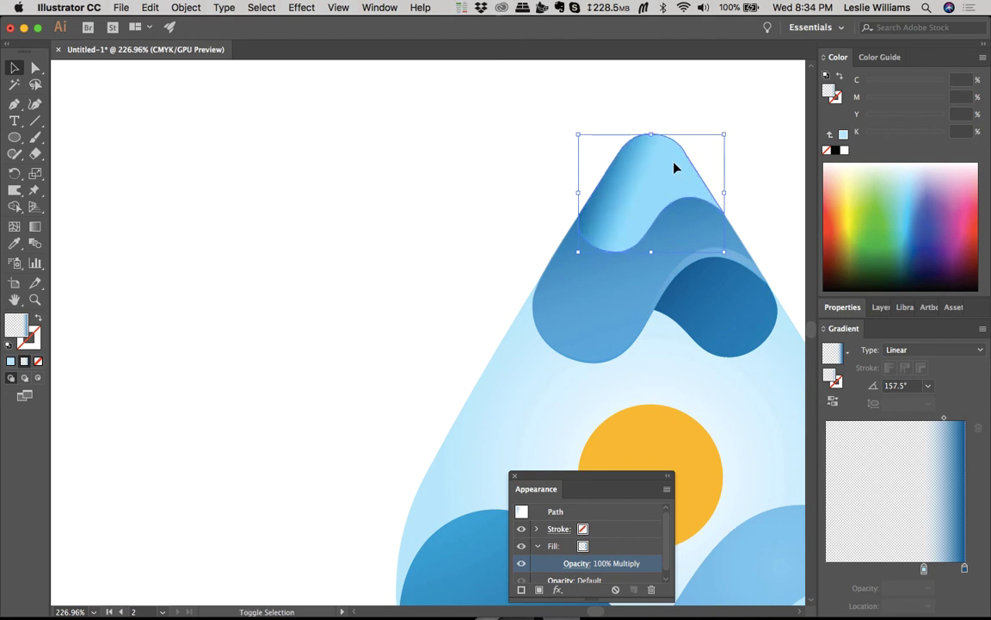
pyautogui.moveTo(674, 168); pyautogui.dragTo(674, 168)
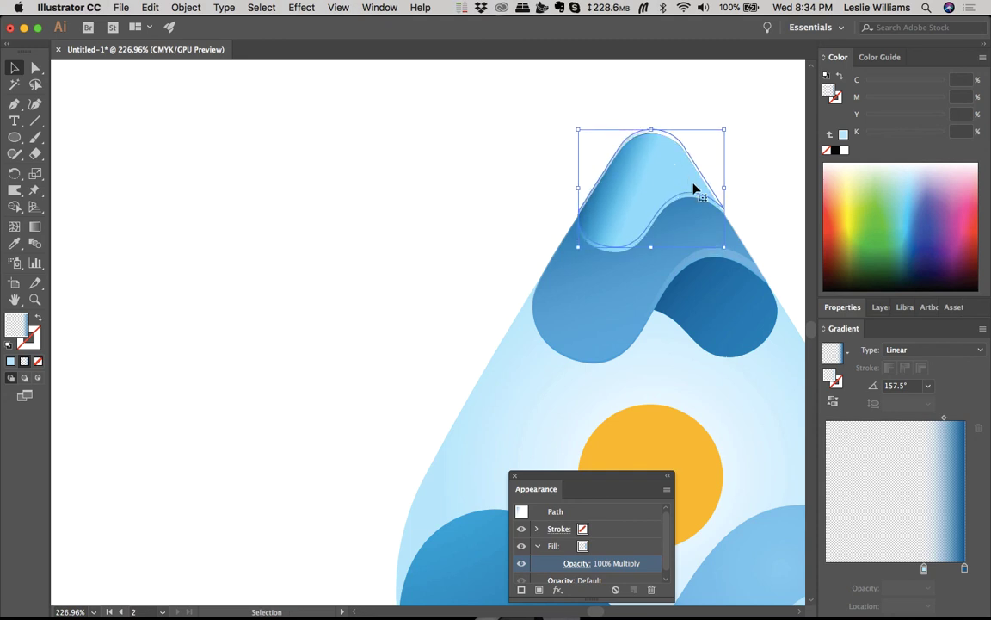
pyautogui.press('Left')
pyautogui.press('Left')
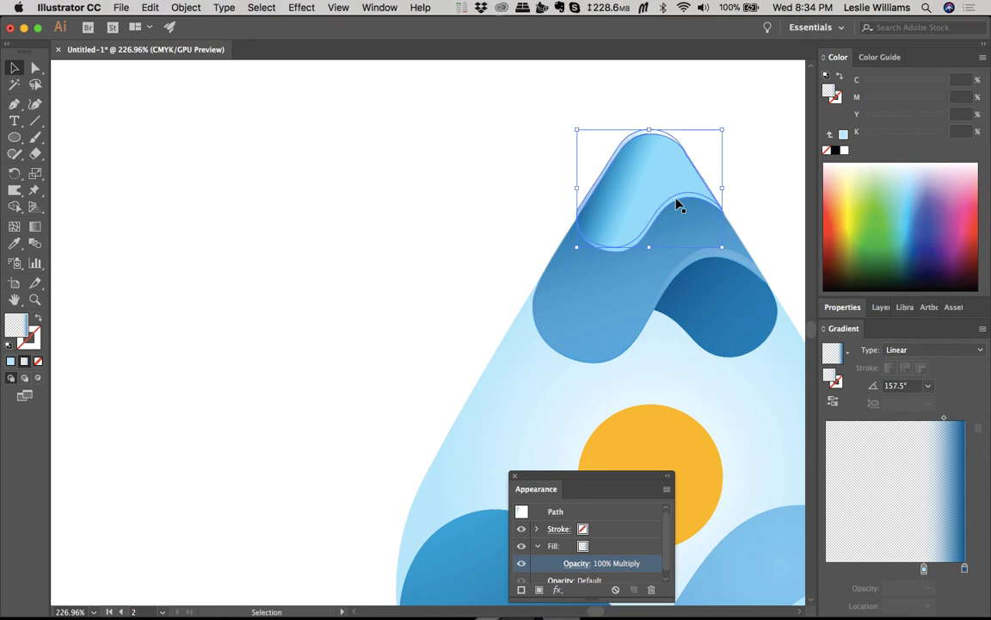
pyautogui.press('Right')
pyautogui.press('Right')
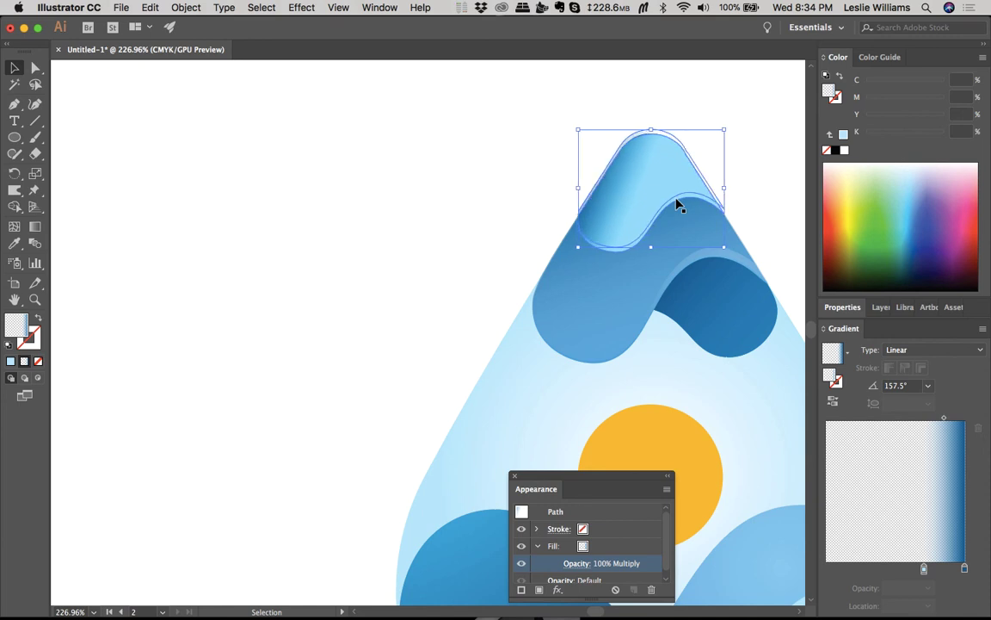
# Step: Lower the tip shape about 12 px and Shape Builder-merge the gap into it with the outer tip
pyautogui.keyDown('alt'); pyautogui.scroll(5, 646, 214); pyautogui.keyUp('alt')
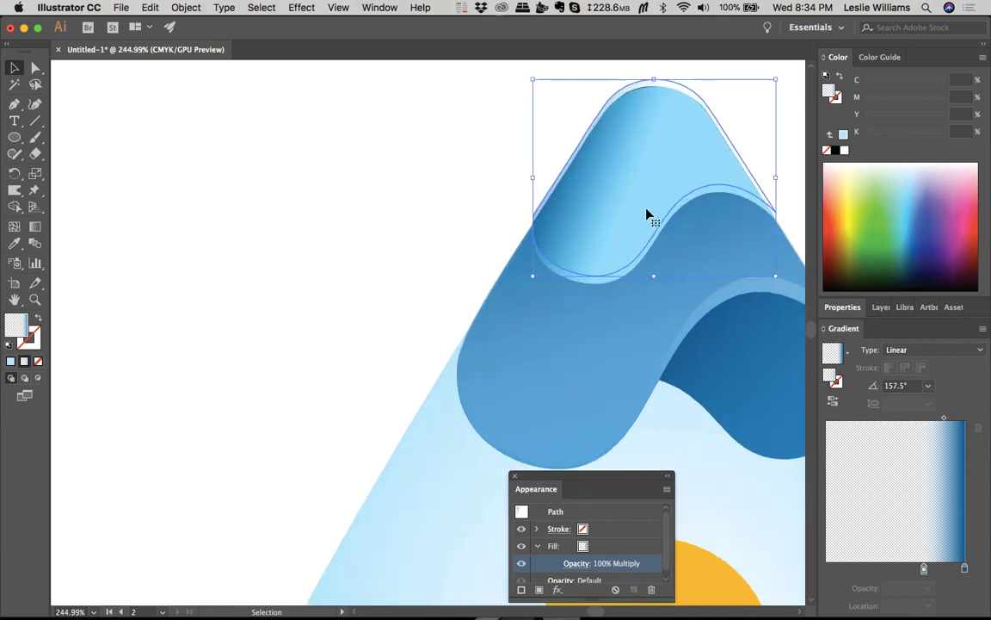
pyautogui.moveTo(619, 293); pyautogui.dragTo(596, 307)
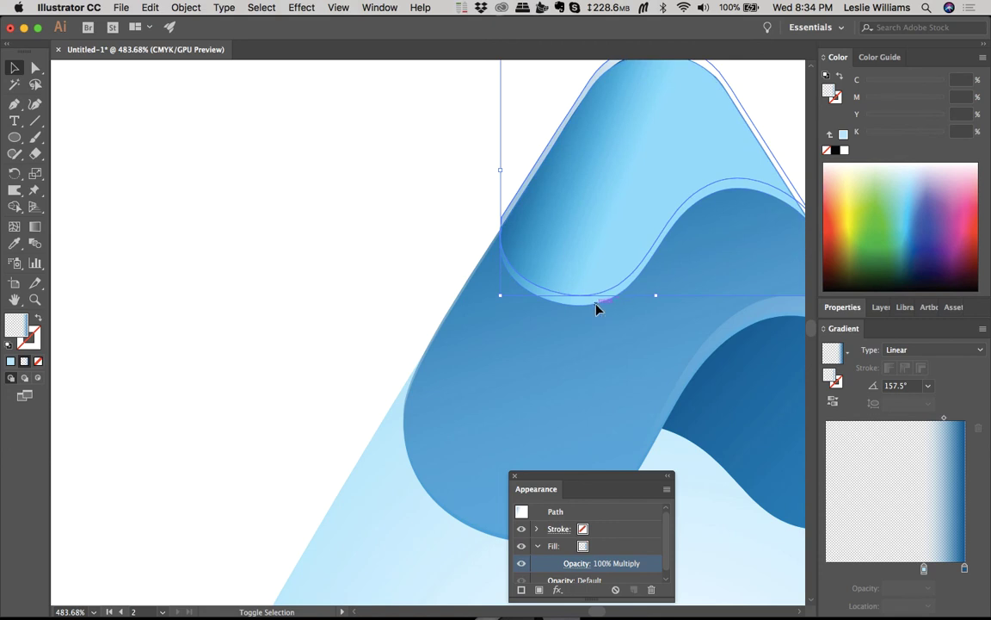
pyautogui.keyDown('shift'); pyautogui.click(619, 294); pyautogui.keyUp('shift')
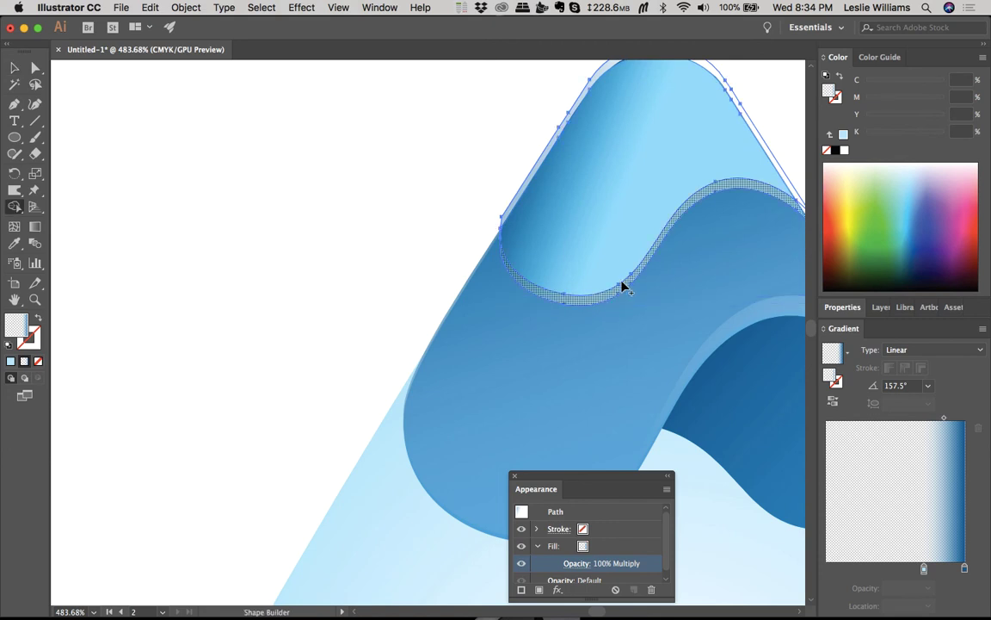
pyautogui.hotkey('shift', 'm')
pyautogui.click(569, 210)
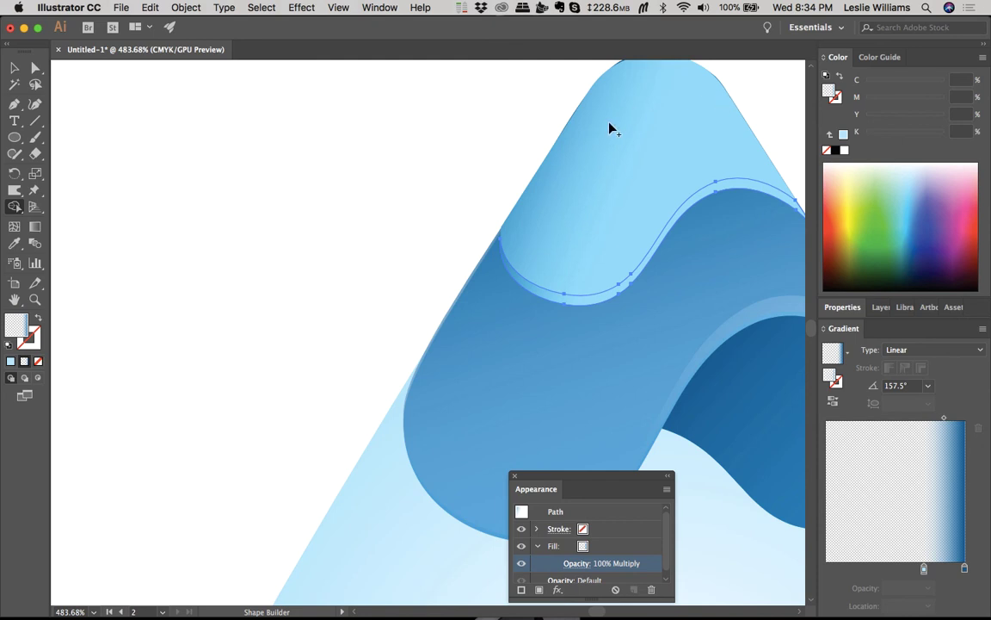
pyautogui.scroll(-5, 613, 128)
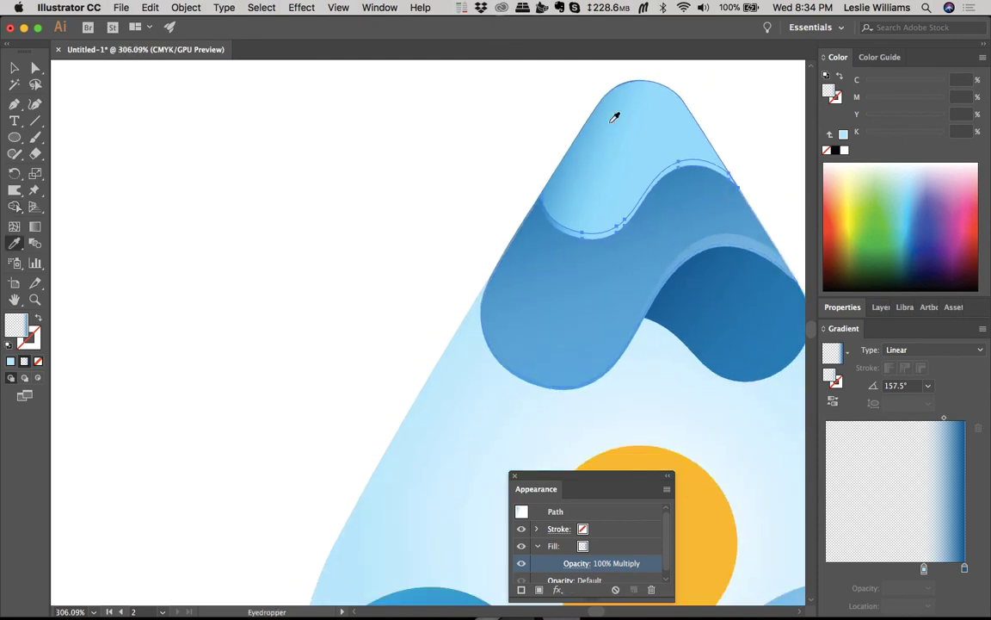
# Step: Copy the white Overlay gradient onto the wave below the tip and shift its radial centre up-right
pyautogui.press('i')
pyautogui.click(746, 326)
pyautogui.click(743, 229)
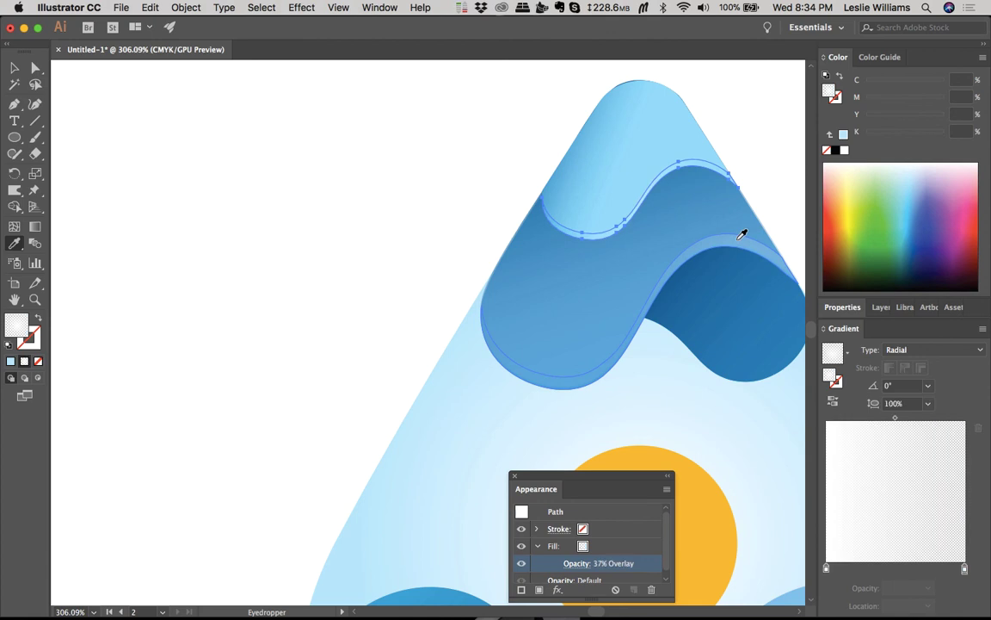
pyautogui.press('g')
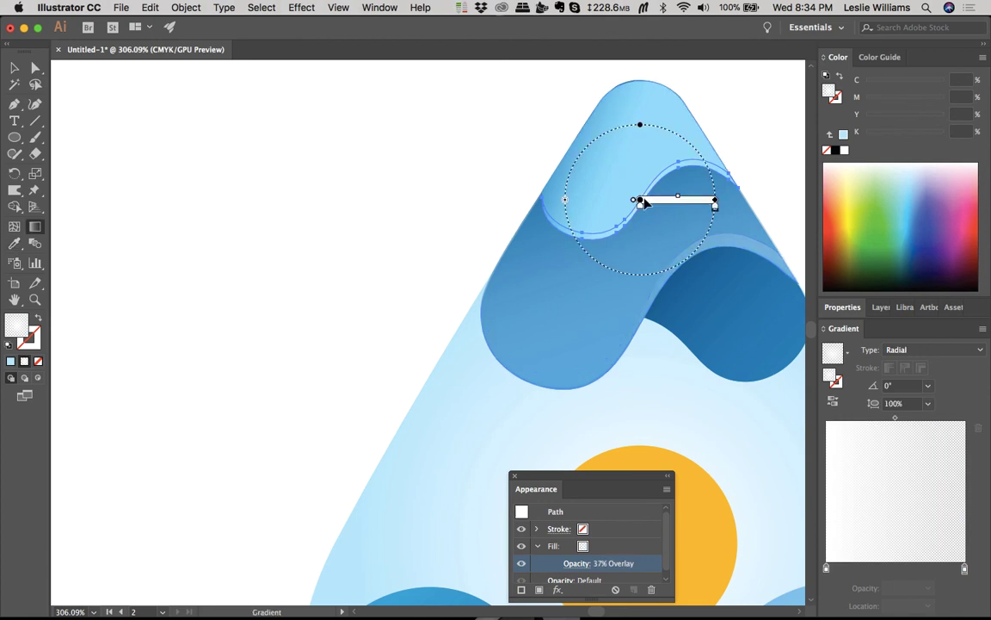
pyautogui.moveTo(640, 200)
pyautogui.mouseDown()
pyautogui.moveTo(690, 187)
pyautogui.moveTo(674, 183)
pyautogui.mouseUp()
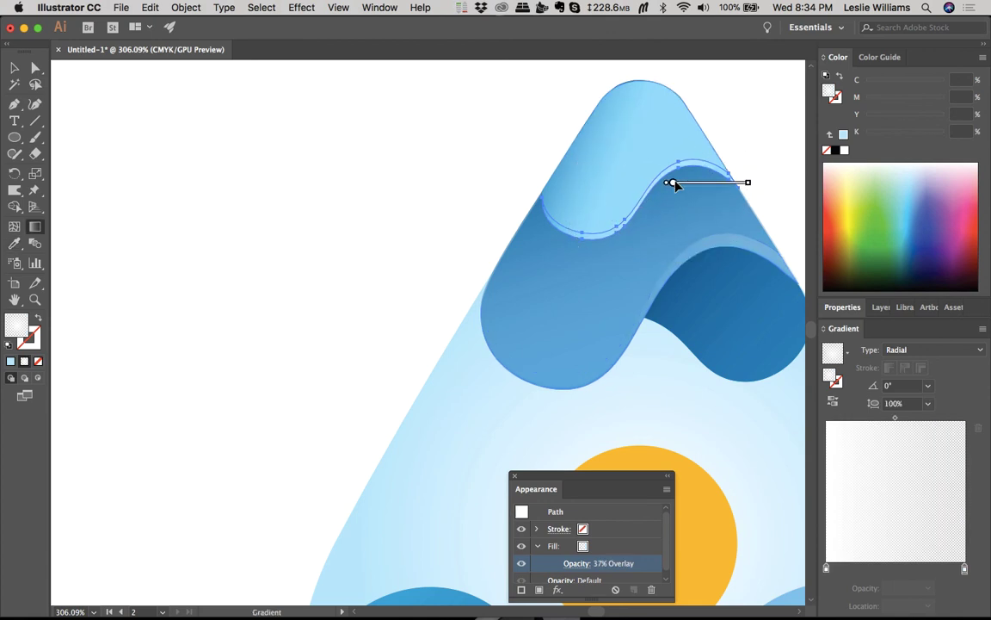
pyautogui.scroll(-5, 676, 184)
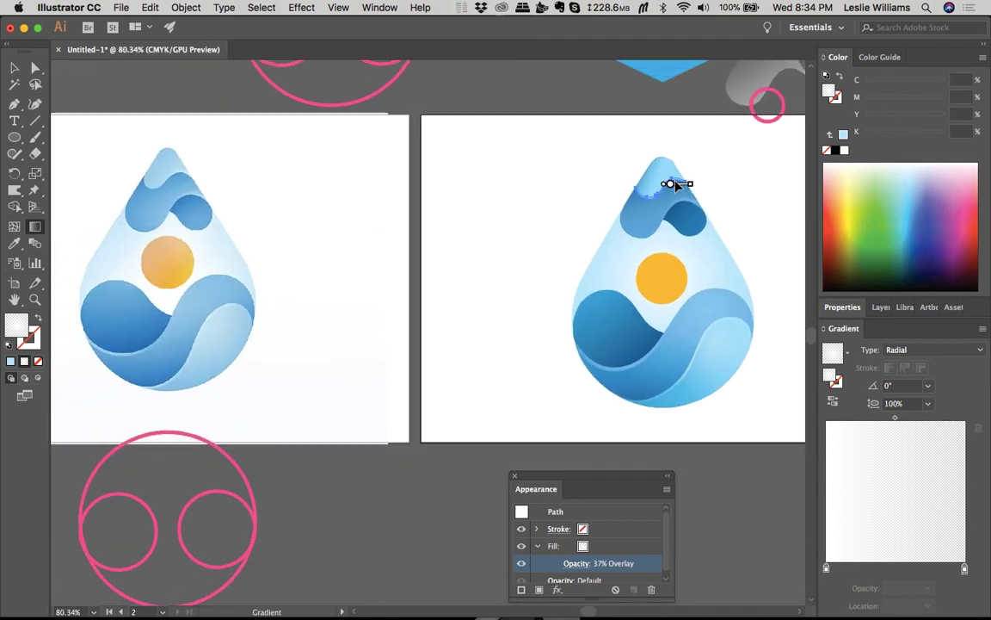
pyautogui.scroll(3, 675, 183)
pyautogui.press('v')
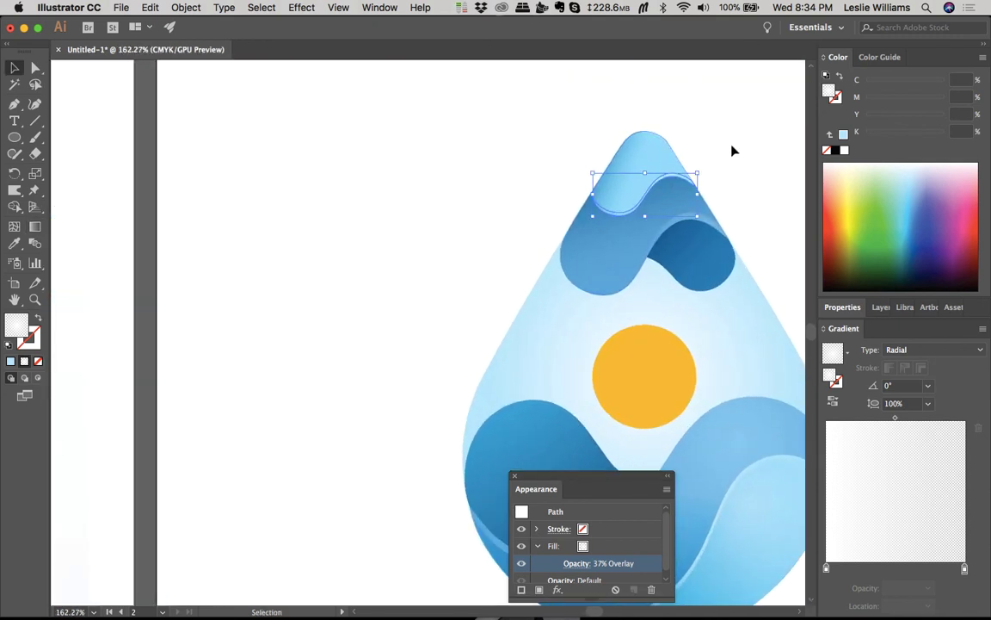
pyautogui.click(737, 149)
# Step: Try the top highlight wave's opacity at 100%, then lower it somewhat
pyautogui.click(688, 180)
pyautogui.click(581, 563)
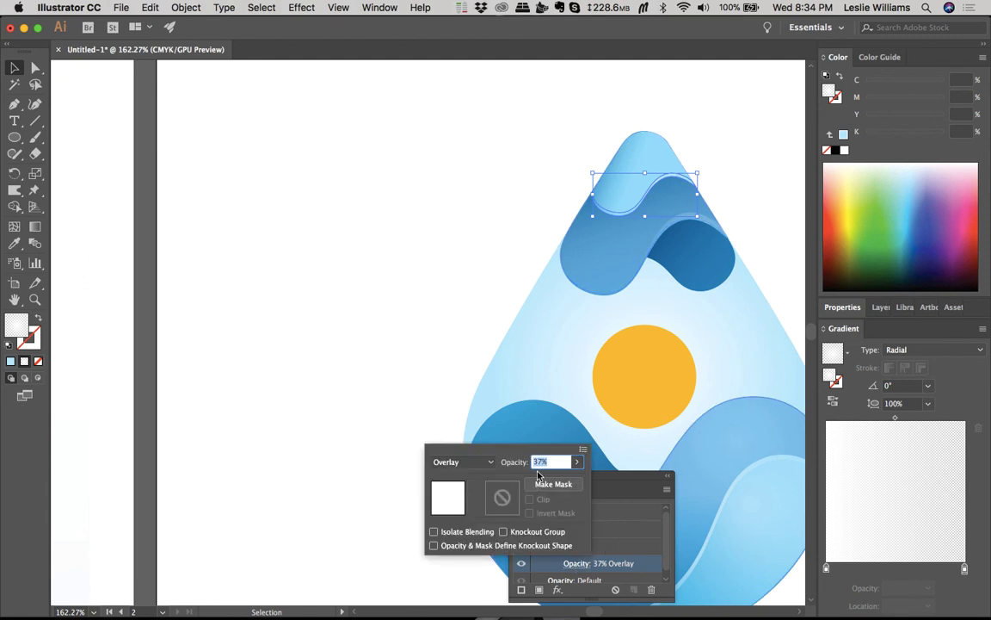
pyautogui.click(576, 462)
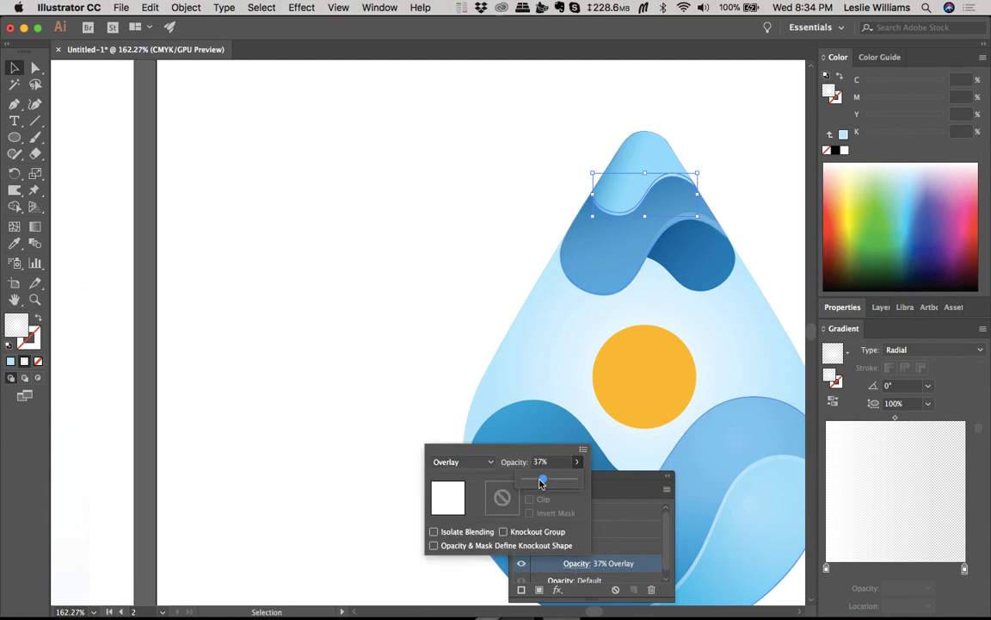
pyautogui.moveTo(542, 479); pyautogui.dragTo(601, 476)
pyautogui.click(749, 209)
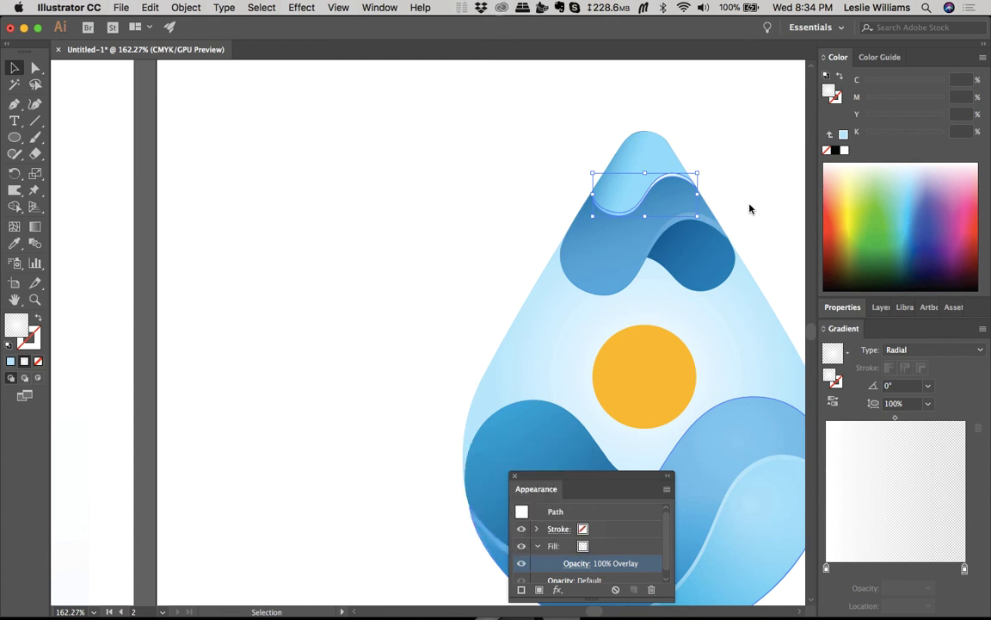
pyautogui.click(751, 209)
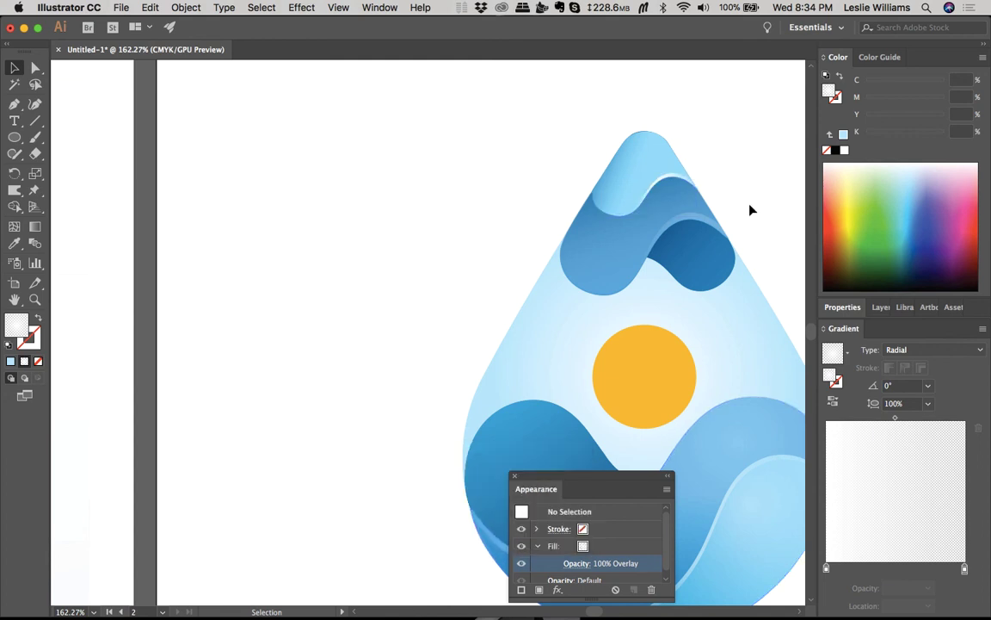
pyautogui.click(688, 184)
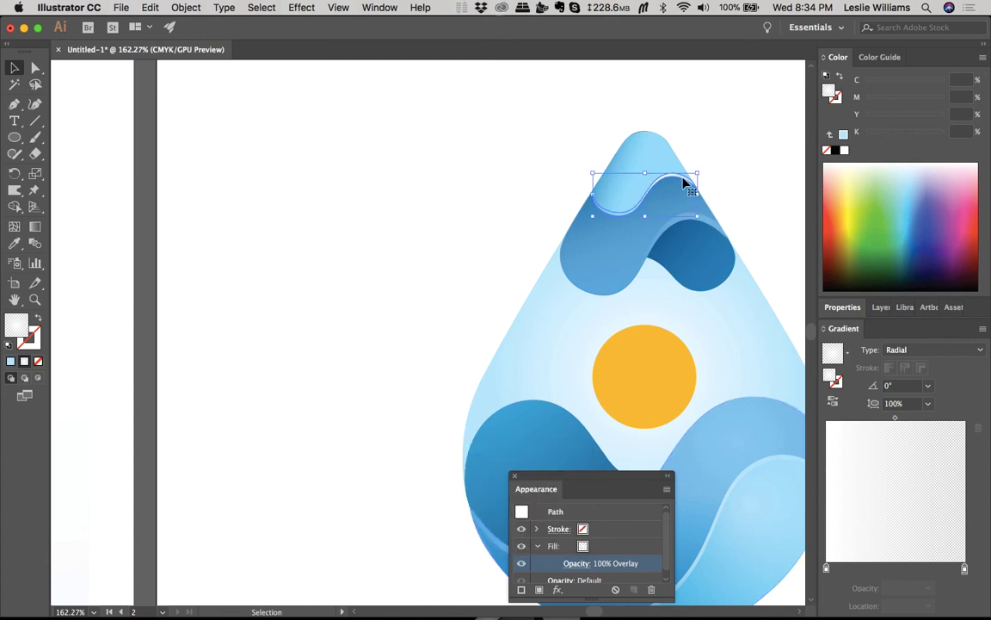
pyautogui.click(570, 563)
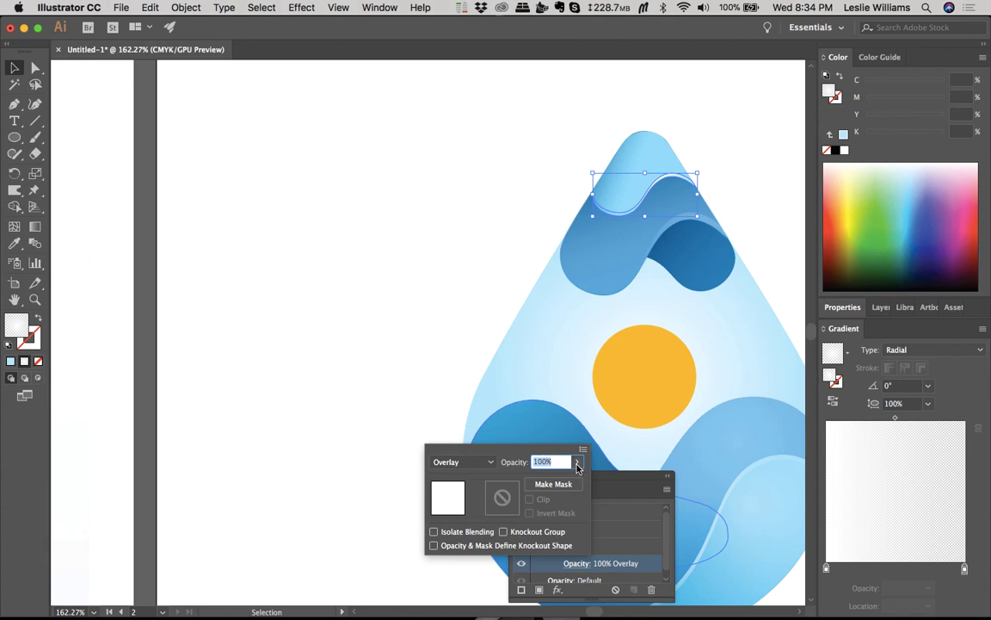
pyautogui.click(577, 462)
pyautogui.moveTo(574, 479); pyautogui.dragTo(556, 483)
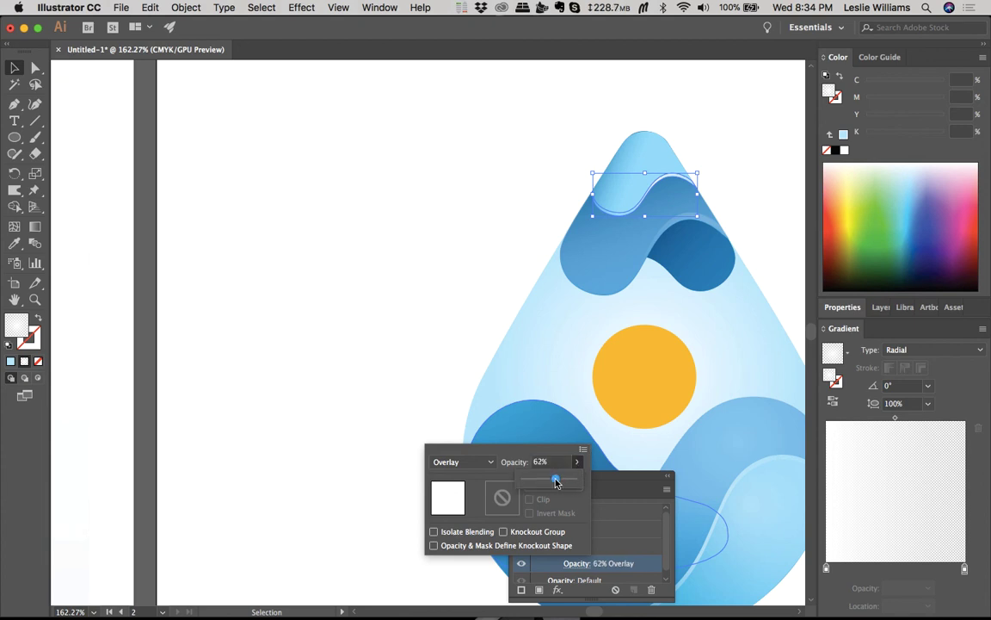
pyautogui.click(726, 140)
pyautogui.click(725, 140)
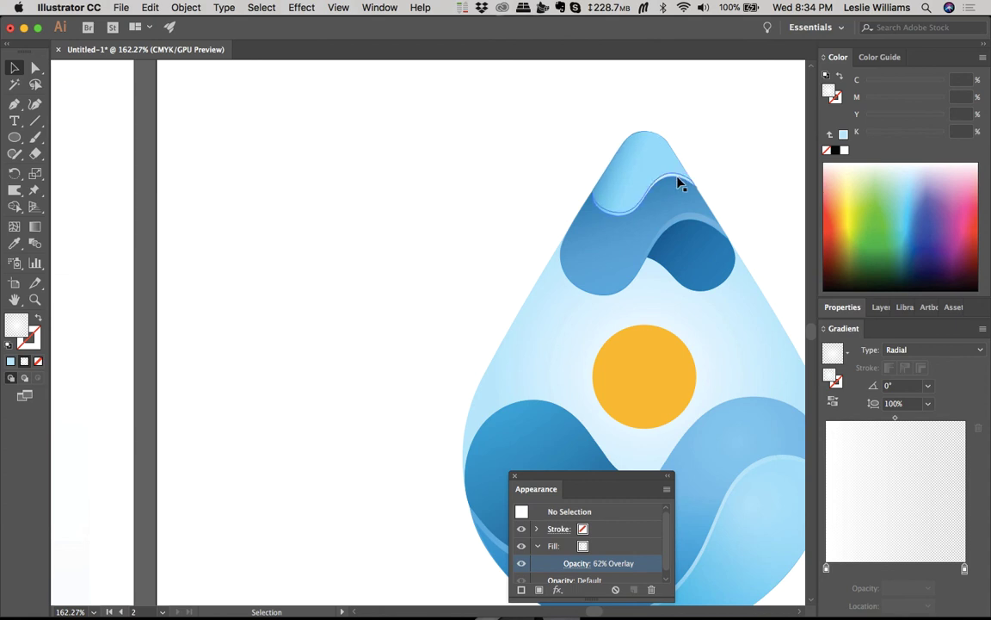
# Step: Set the top wave highlight's Overlay opacity to 48%
pyautogui.click(663, 198)
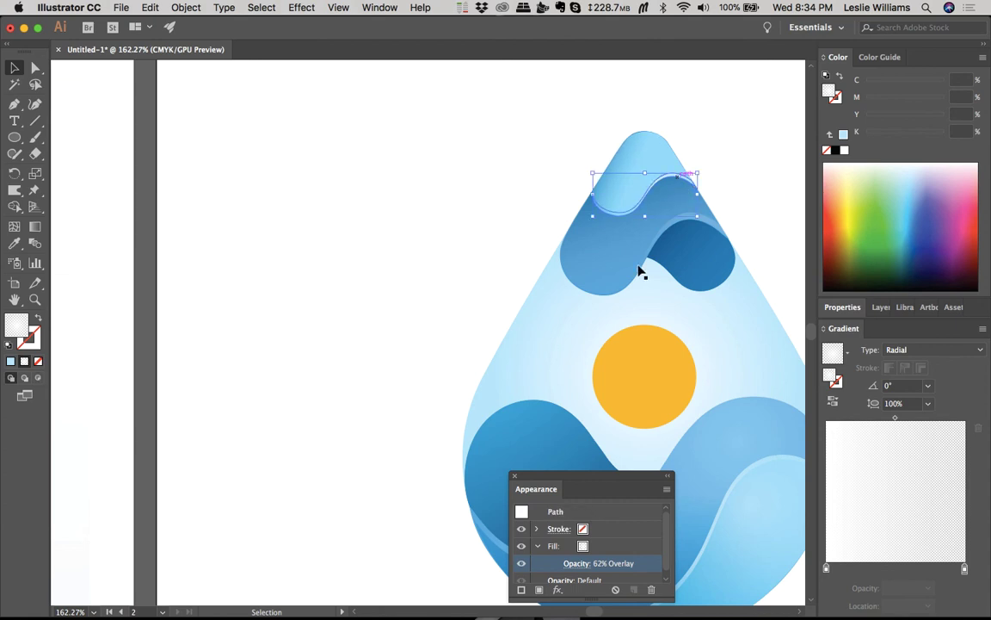
pyautogui.click(572, 563)
pyautogui.moveTo(577, 466); pyautogui.dragTo(548, 482)
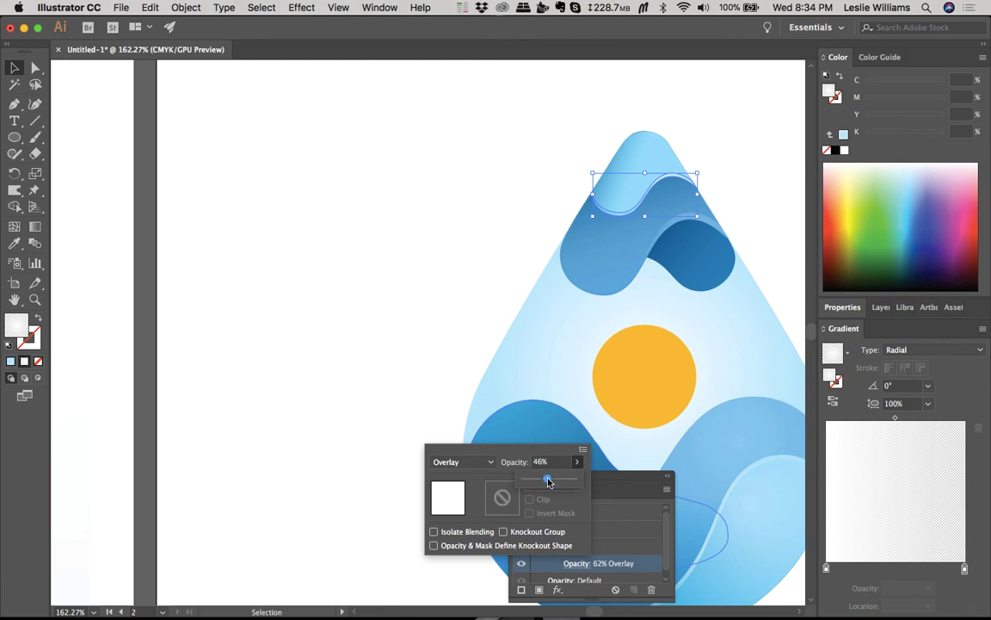
pyautogui.click(488, 244)
pyautogui.click(488, 244)
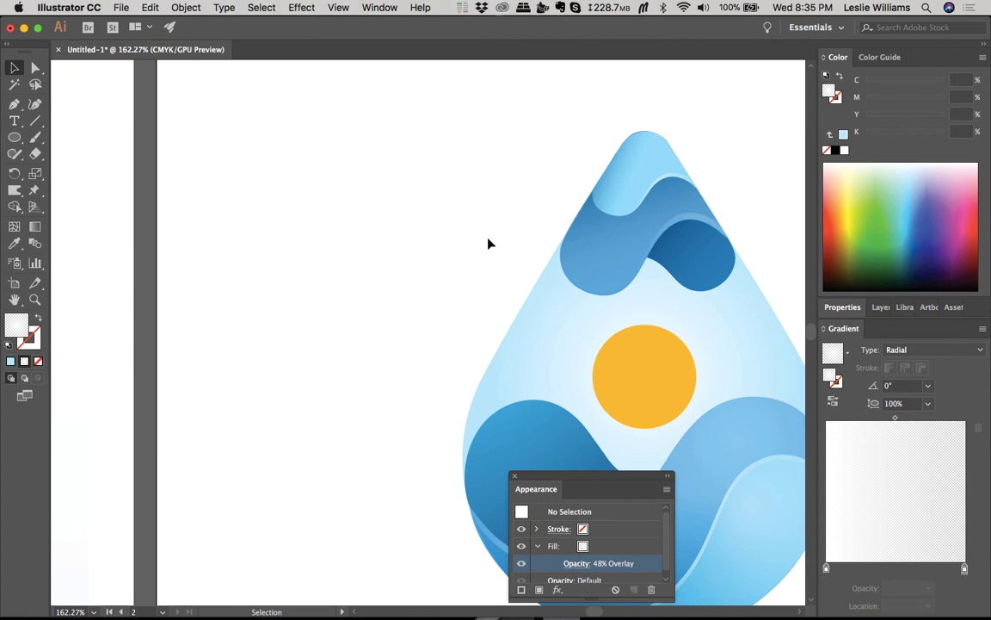
pyautogui.scroll(-5, 488, 244)
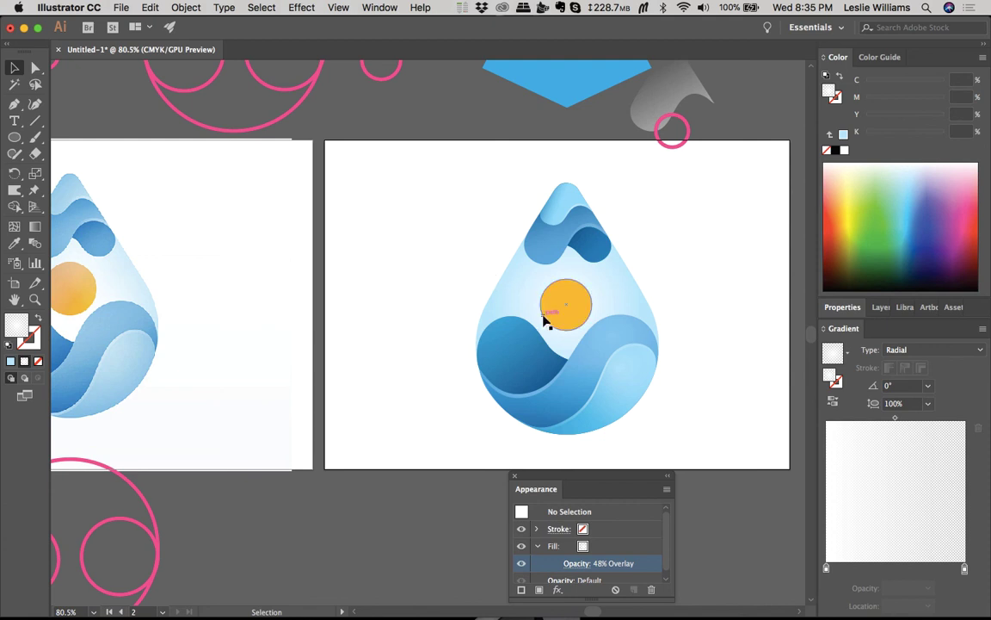
pyautogui.click(568, 317)
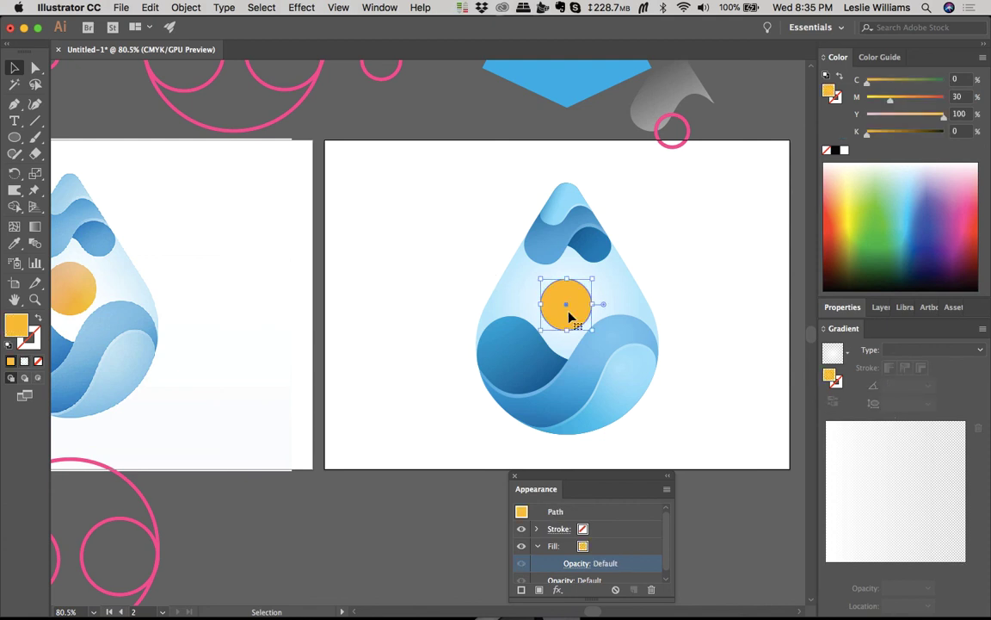
pyautogui.scroll(4, 568, 317)
pyautogui.hscroll(3, 568, 316)
pyautogui.scroll(-2, 568, 317)
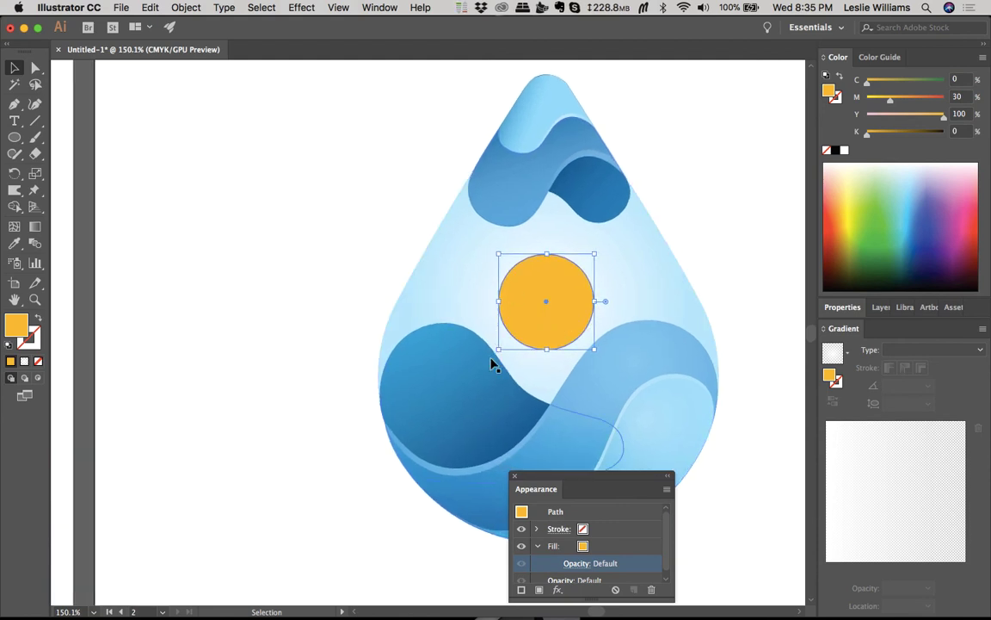
pyautogui.click(735, 228)
pyautogui.scroll(-4, 734, 228)
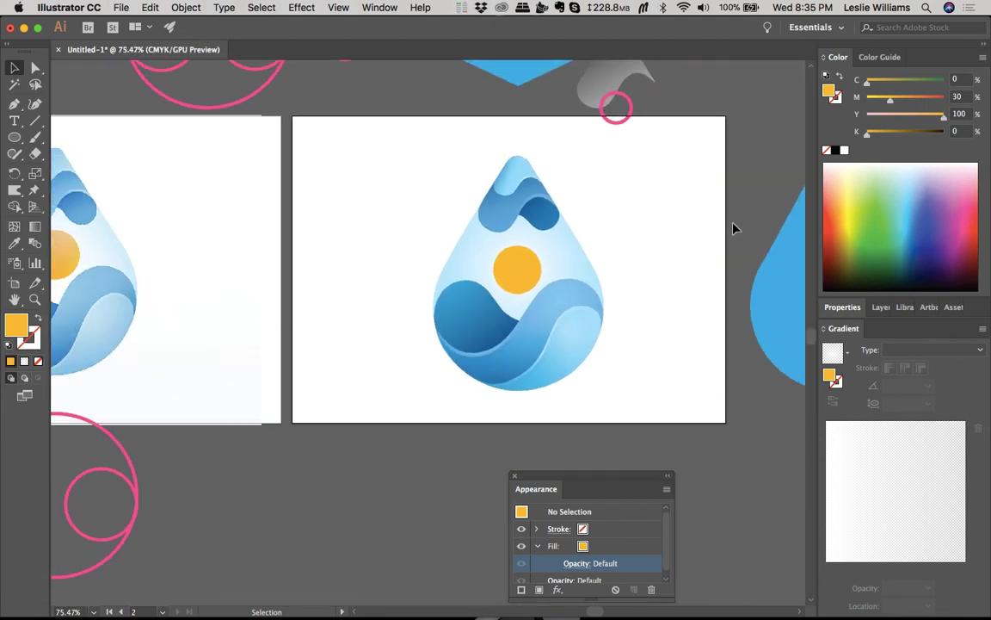
pyautogui.hscroll(-5, 733, 227)
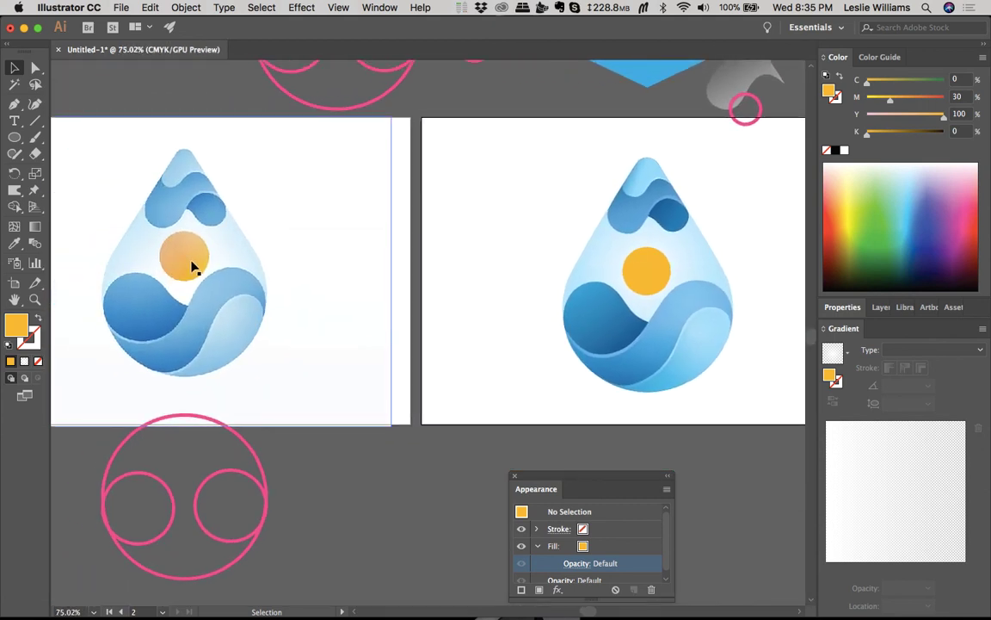
pyautogui.click(648, 288)
pyautogui.scroll(5, 648, 287)
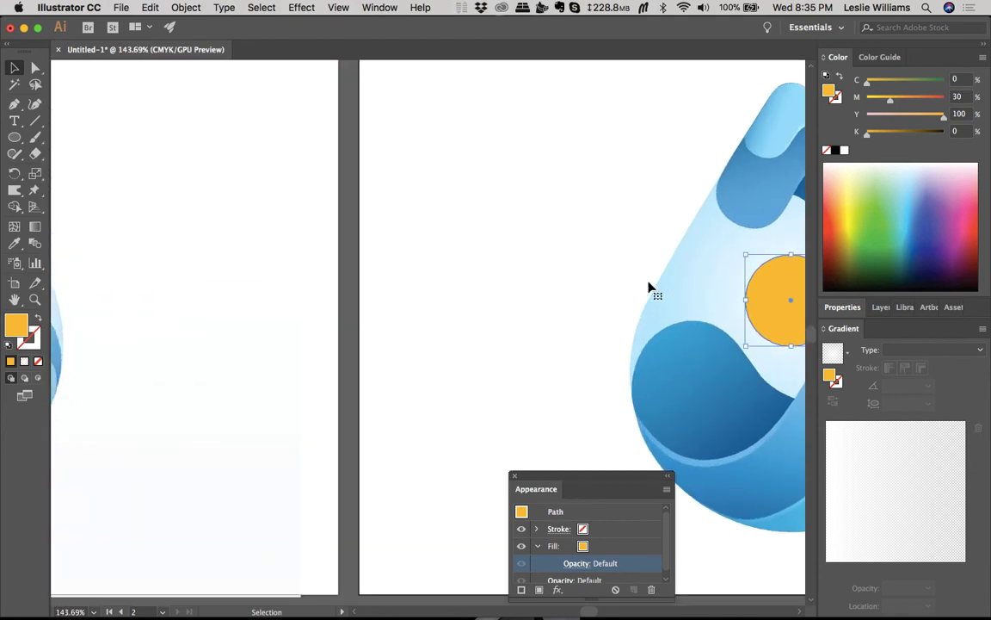
pyautogui.hscroll(4, 631, 293)
pyautogui.scroll(-1, 630, 292)
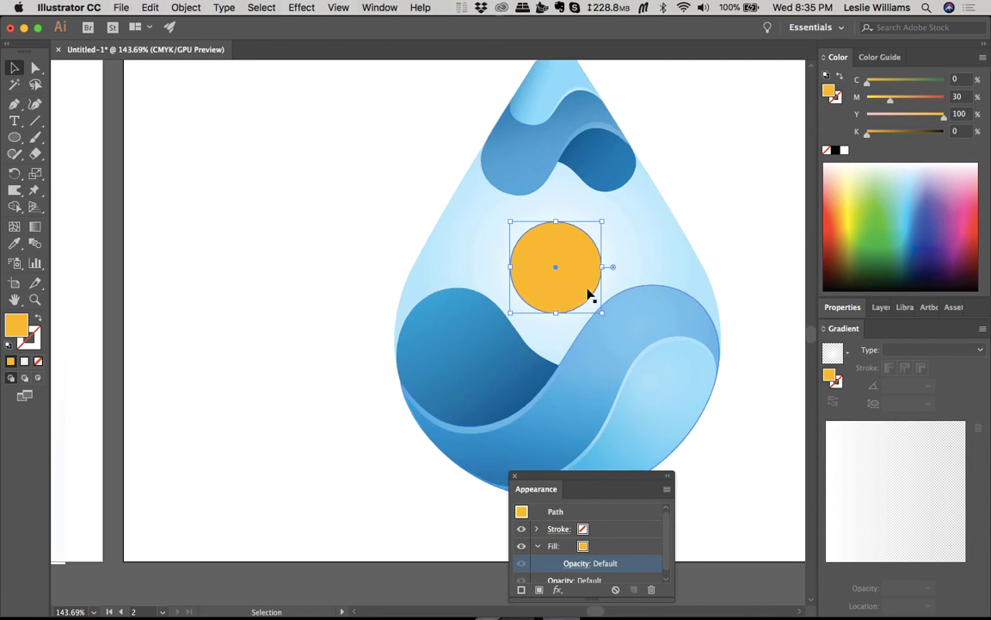
pyautogui.click(435, 372)
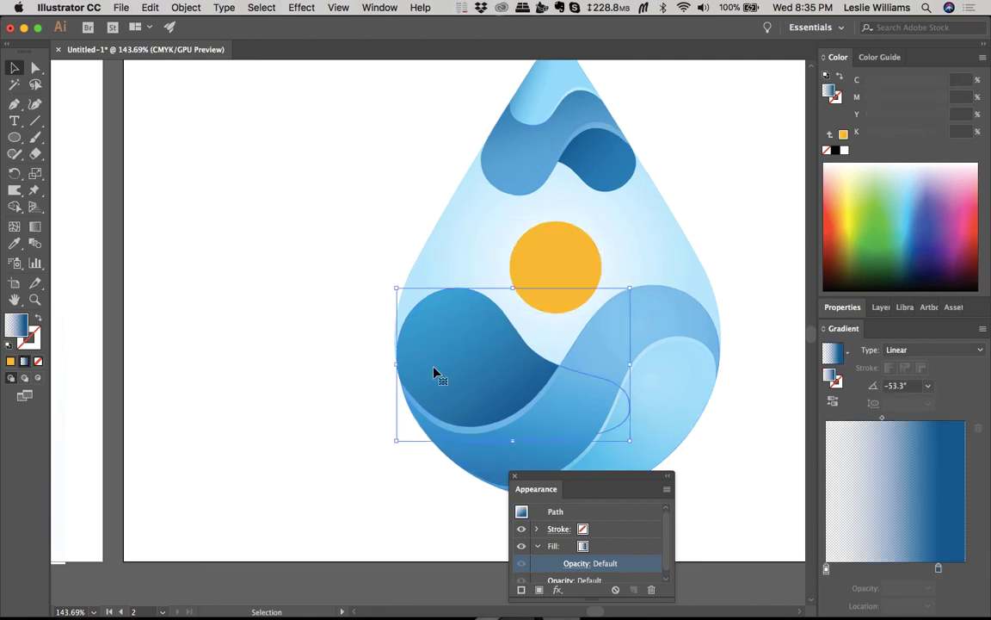
pyautogui.click(548, 282)
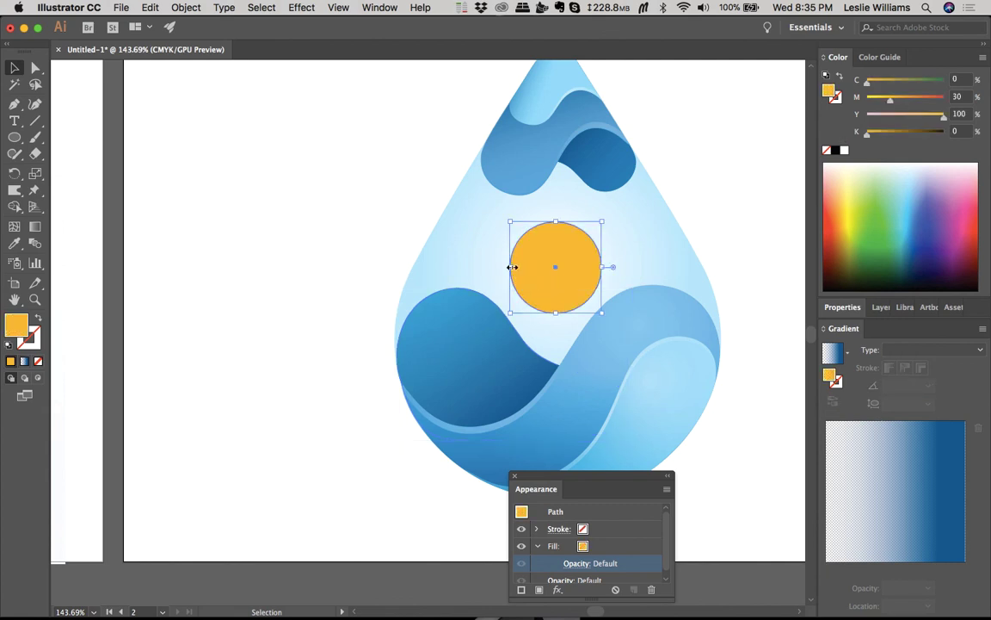
# Step: With Direct Selection, pull the sun circle's bottom point up to form an inner curve
pyautogui.press('a')
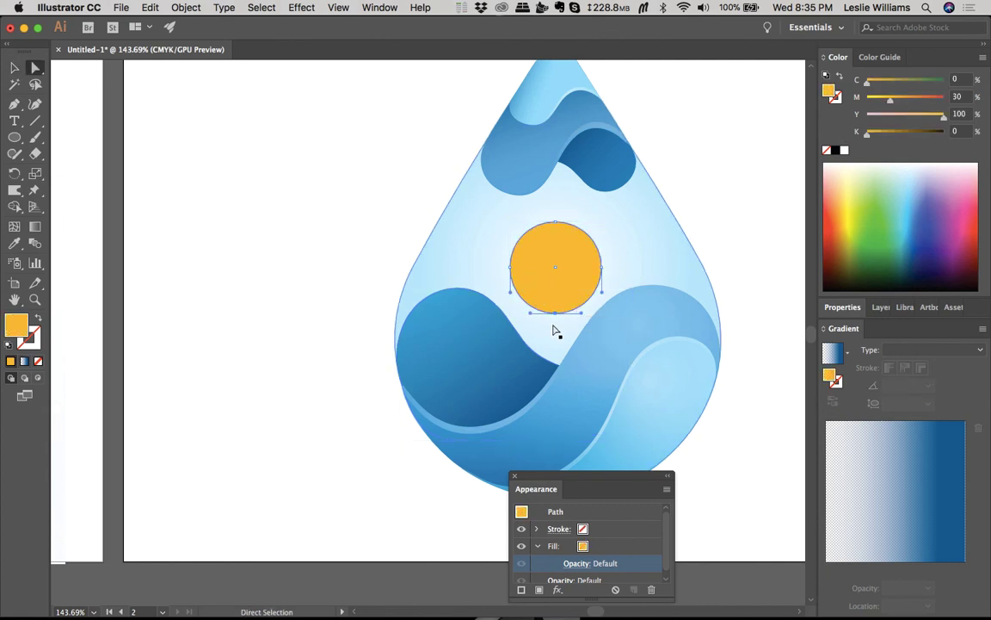
pyautogui.click(629, 280)
pyautogui.click(576, 289)
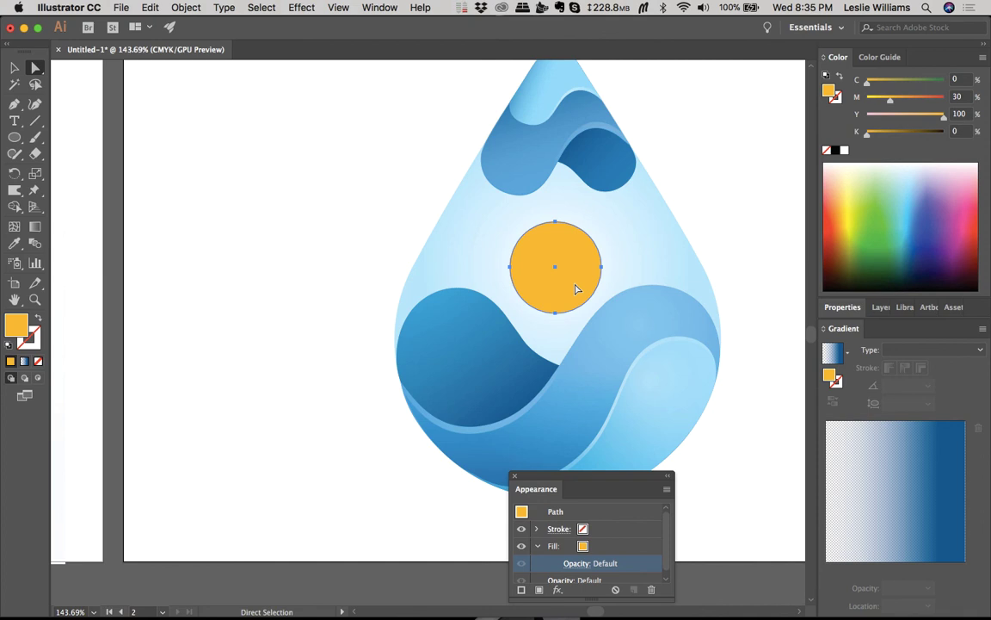
pyautogui.press('v')
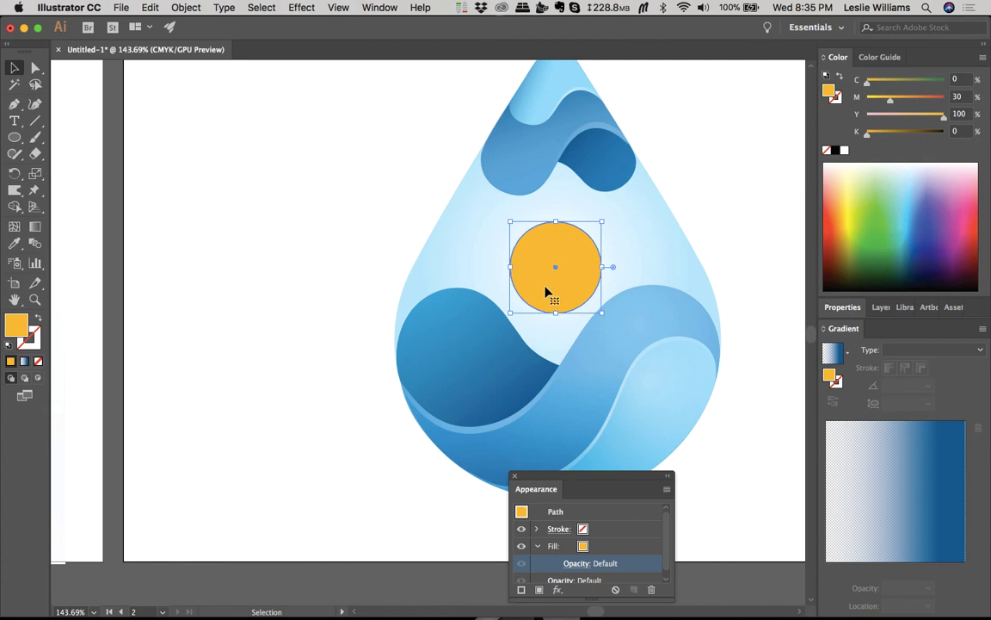
pyautogui.press('a')
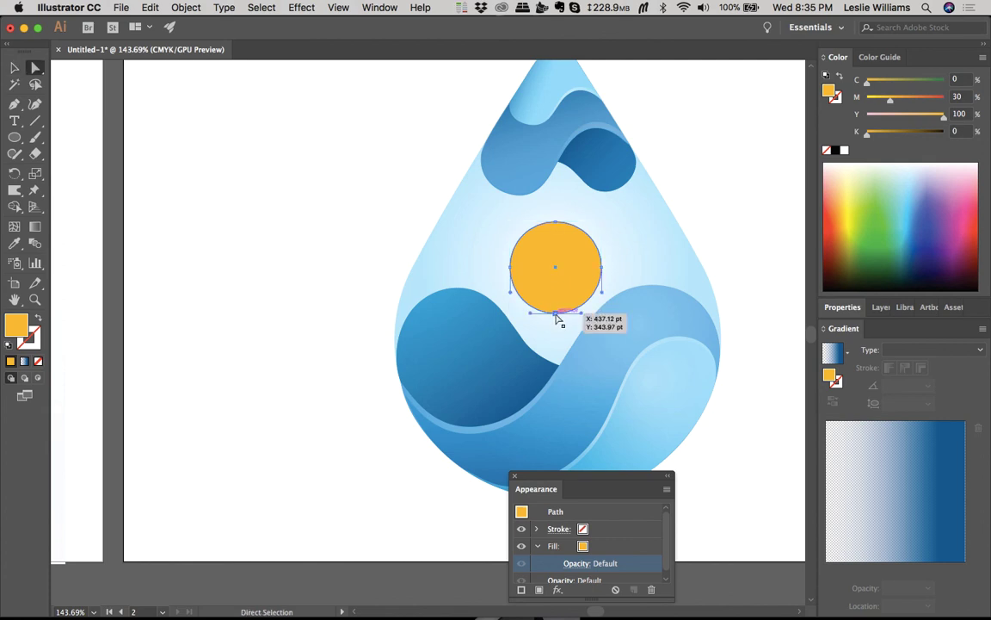
pyautogui.moveTo(555, 314); pyautogui.dragTo(540, 259)
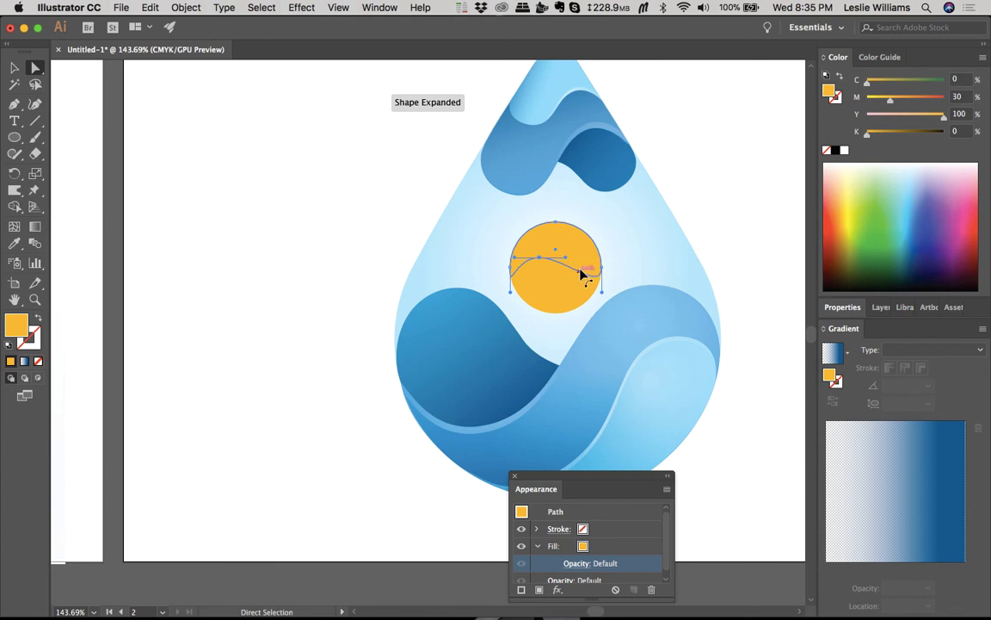
pyautogui.moveTo(581, 274); pyautogui.dragTo(602, 294)
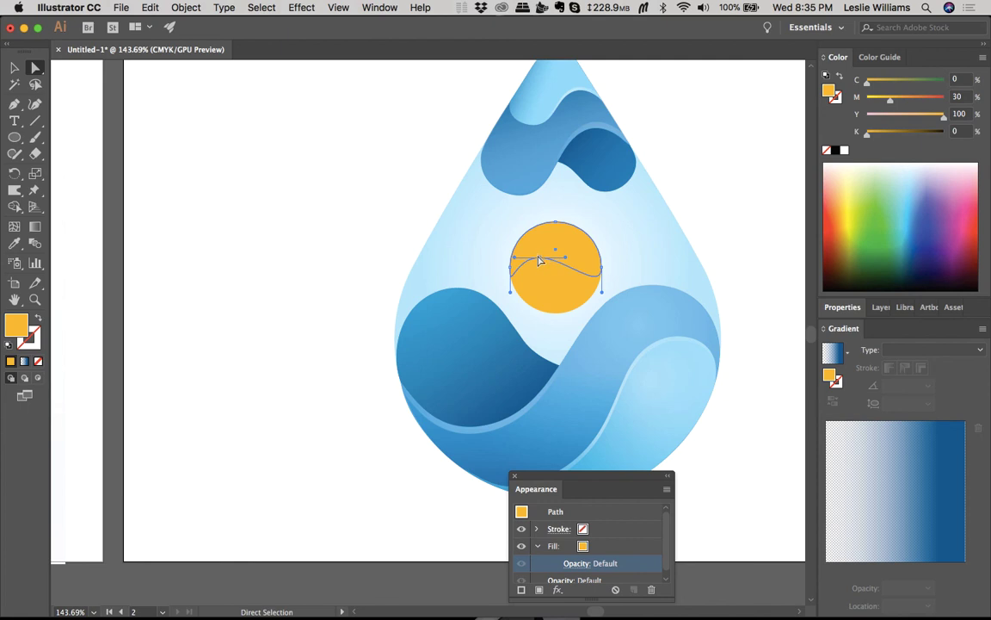
pyautogui.moveTo(538, 260); pyautogui.dragTo(602, 292)
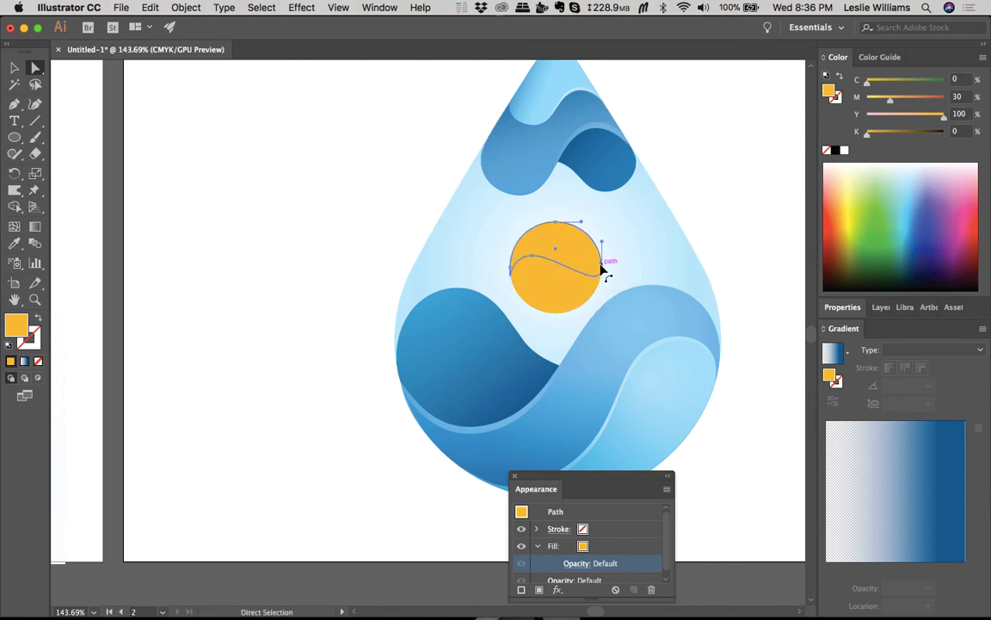
# Step: Adjust the inner curve's right anchor handles and edge points into a wave
pyautogui.click(602, 269)
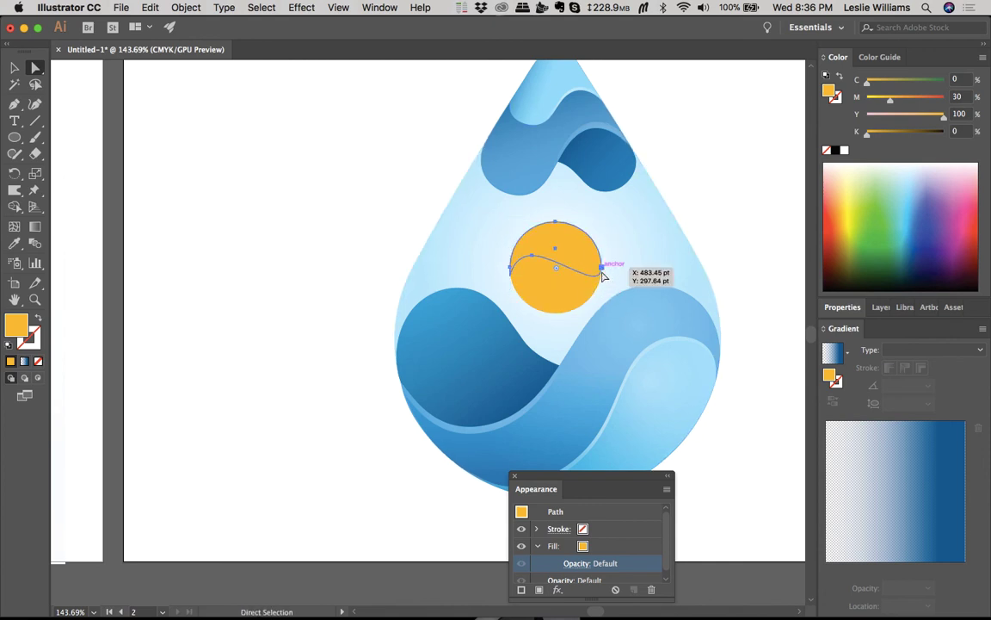
pyautogui.press('alt')
pyautogui.moveTo(602, 269); pyautogui.dragTo(579, 325)
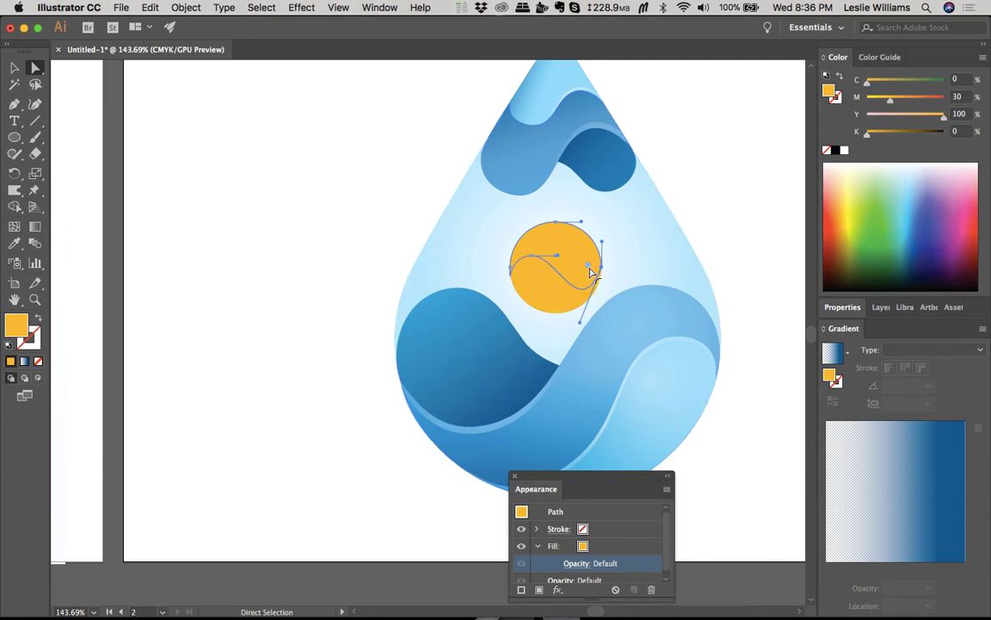
pyautogui.moveTo(590, 267); pyautogui.dragTo(577, 265)
pyautogui.moveTo(555, 256); pyautogui.dragTo(551, 255)
pyautogui.moveTo(604, 283)
pyautogui.mouseDown()
pyautogui.moveTo(593, 281)
pyautogui.moveTo(605, 277)
pyautogui.moveTo(589, 290)
pyautogui.moveTo(593, 301)
pyautogui.mouseUp()
pyautogui.scroll(3, 604, 278)
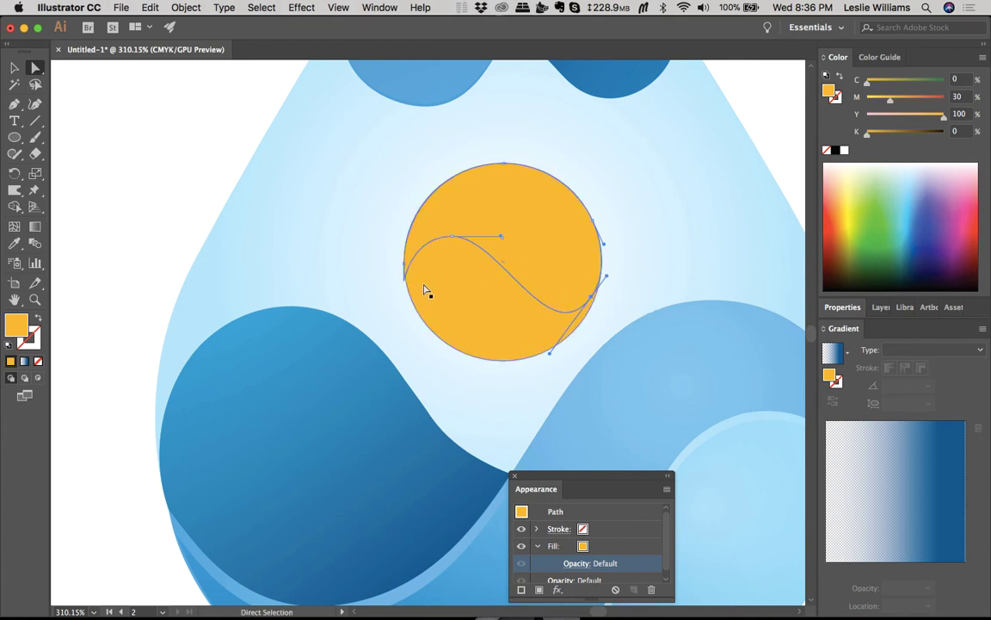
# Step: Zoom in on the curve's left anchor and shorten its lower handle to tighten the S-curve
pyautogui.press('super+equal')
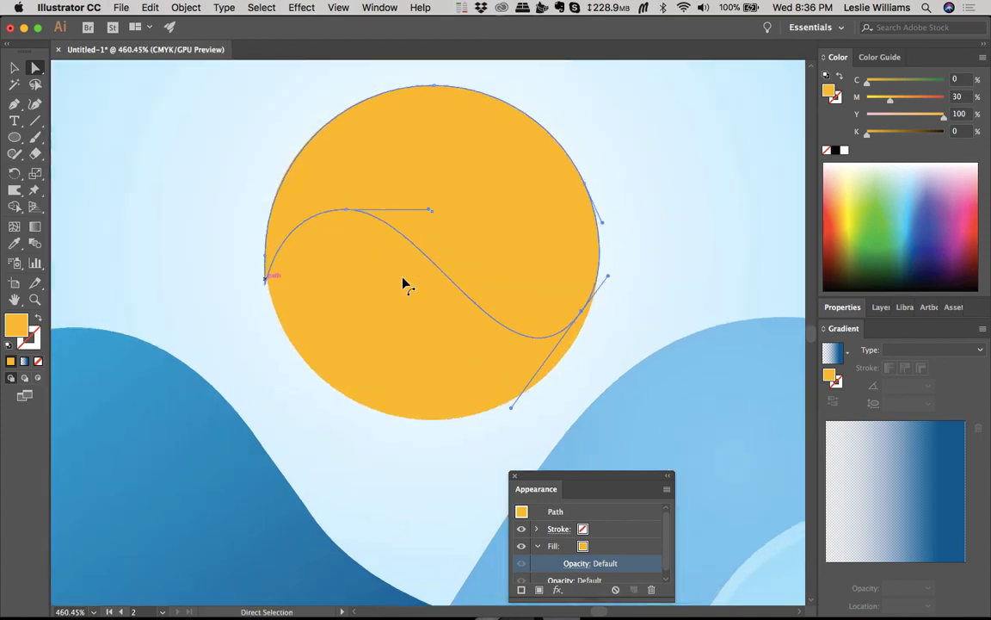
pyautogui.click(252, 283)
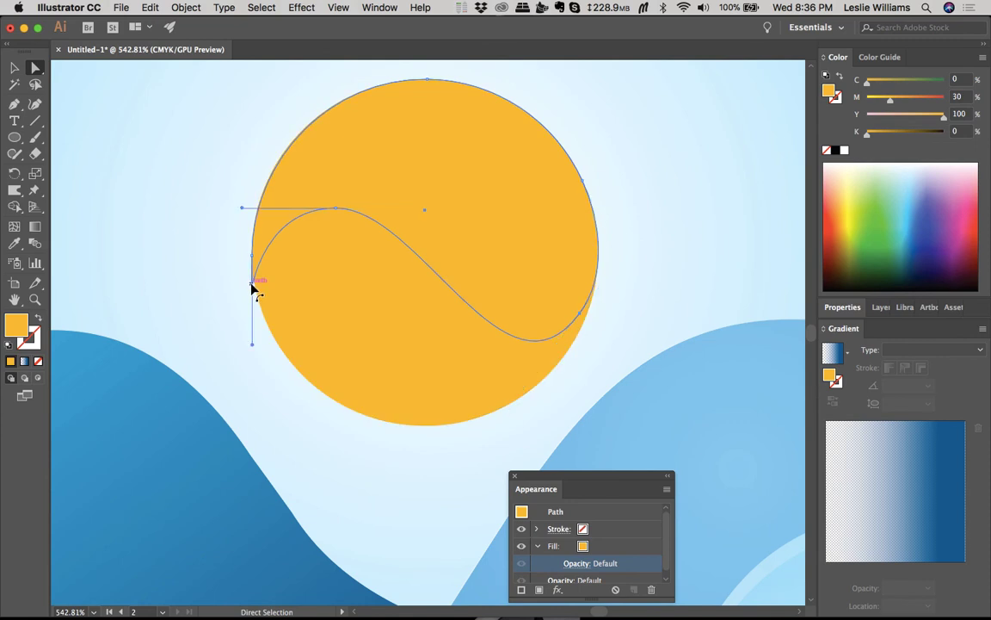
pyautogui.press('super+equal')
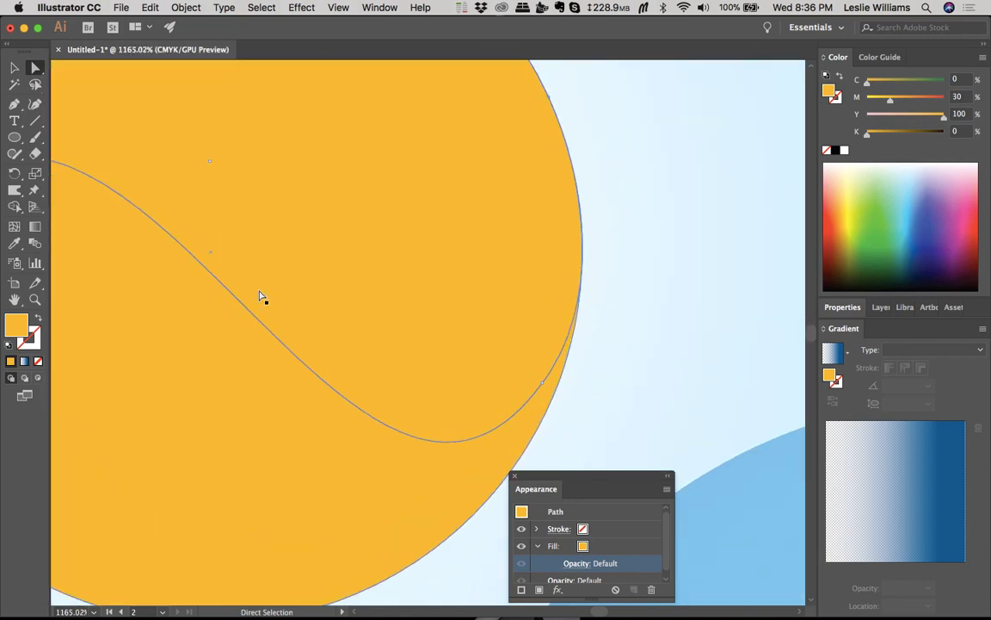
pyautogui.hscroll(-10, 262, 297)
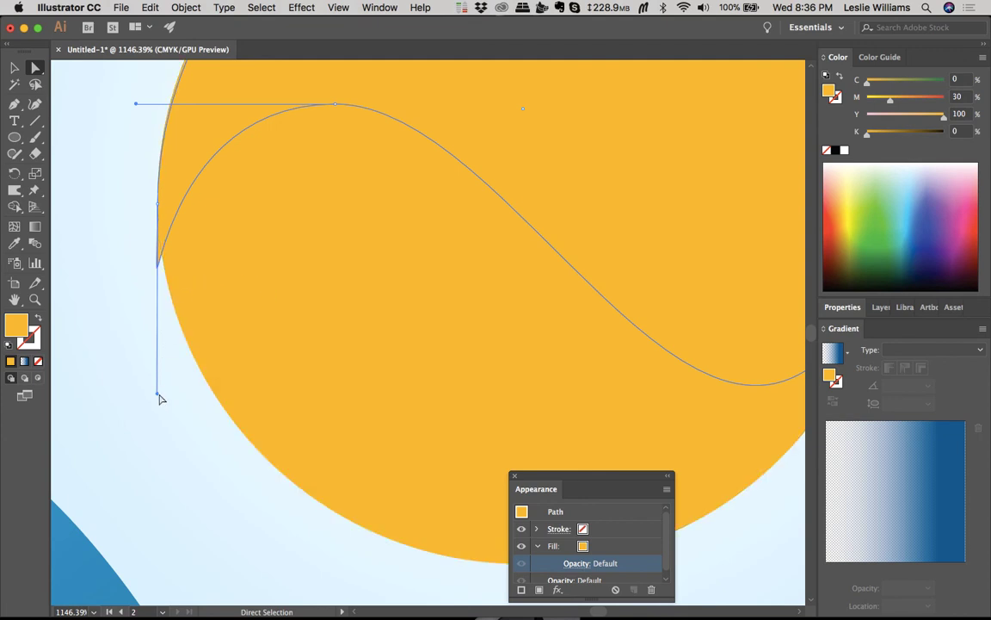
pyautogui.press('alt')
pyautogui.moveTo(156, 395); pyautogui.dragTo(157, 270)
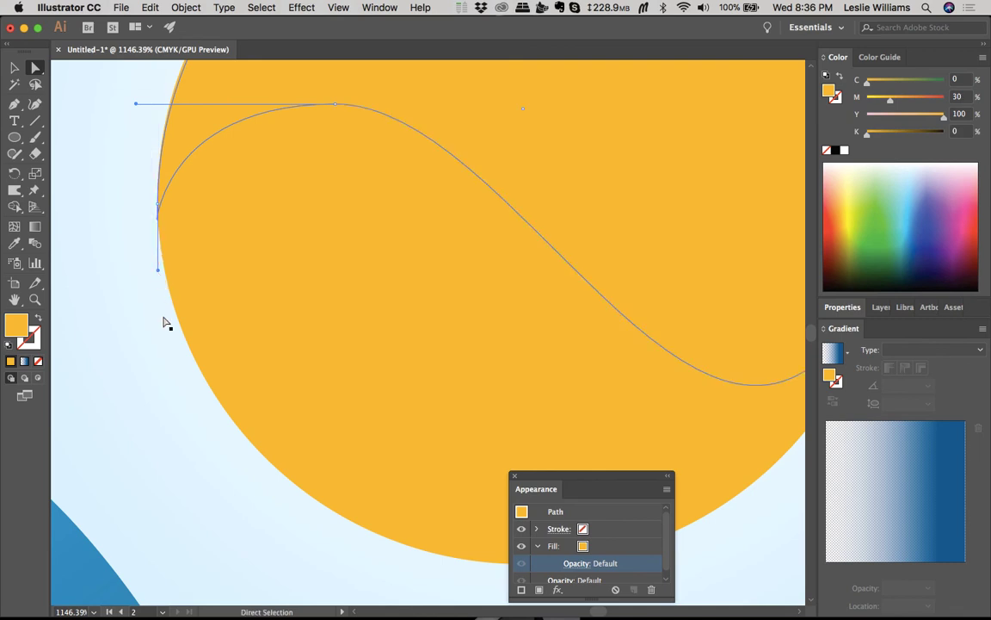
pyautogui.scroll(3, 175, 233)
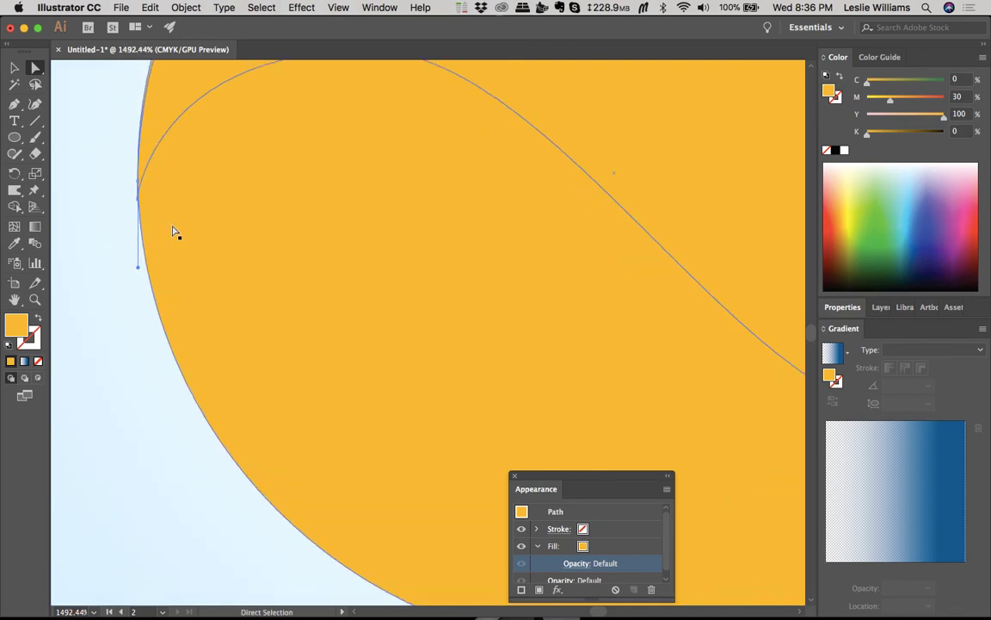
pyautogui.scroll(-7, 168, 240)
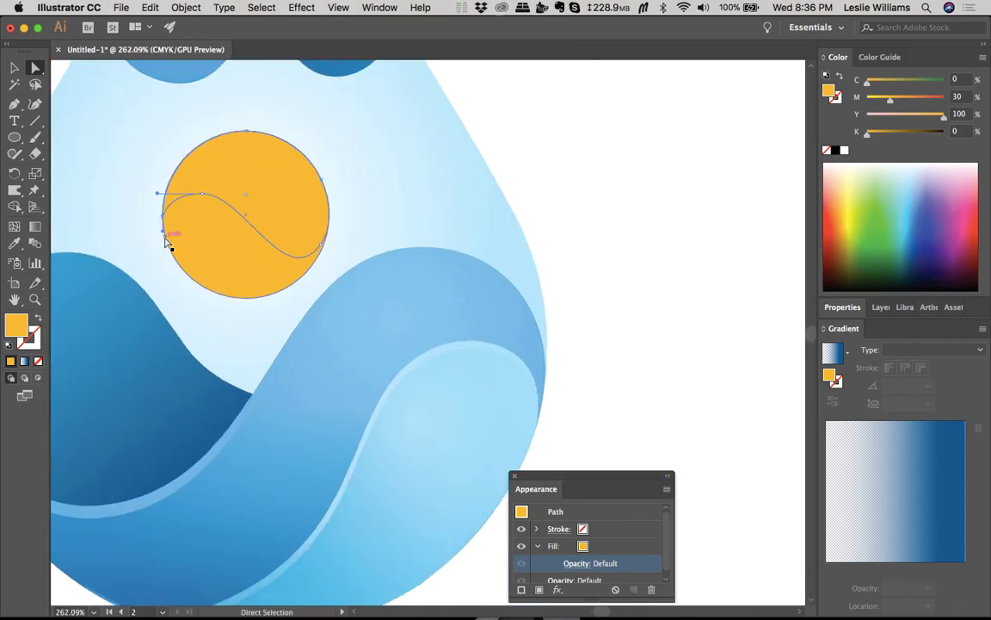
# Step: Copy the blue wave's radial glow onto the wavy shape, enlarging and shifting the glow right
pyautogui.press('i')
pyautogui.click(409, 287)
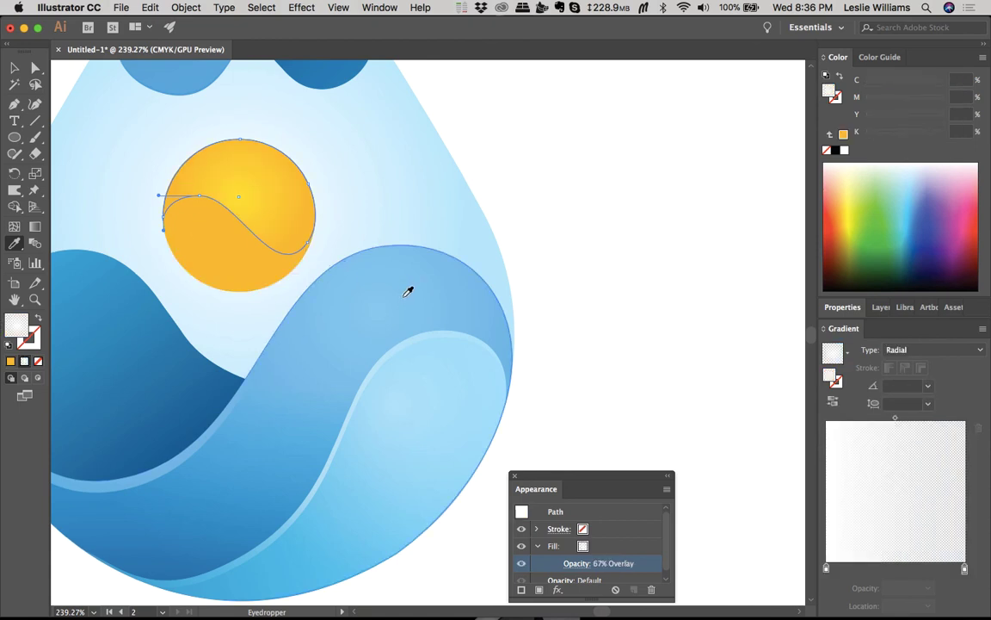
pyautogui.press('g')
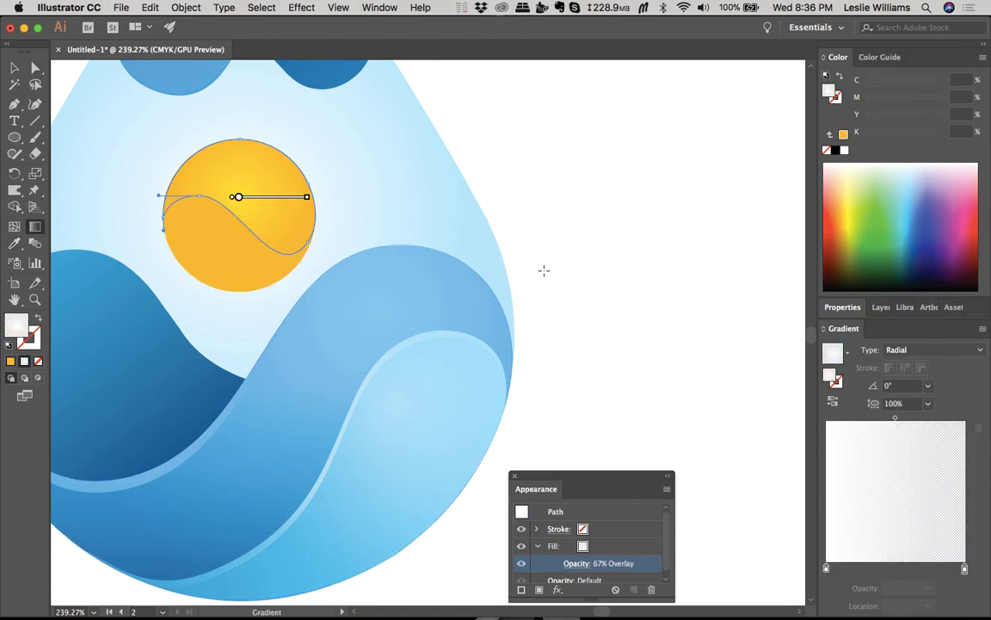
pyautogui.moveTo(307, 199); pyautogui.dragTo(334, 200)
pyautogui.moveTo(238, 200)
pyautogui.mouseDown()
pyautogui.moveTo(281, 203)
pyautogui.moveTo(256, 196)
pyautogui.mouseUp()
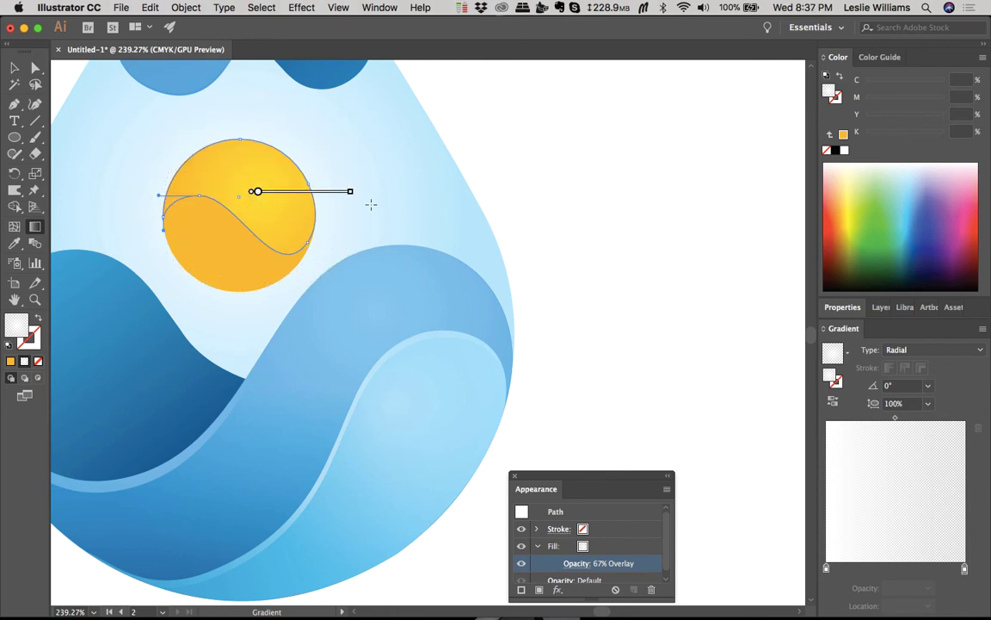
pyautogui.press('v')
pyautogui.click(580, 204)
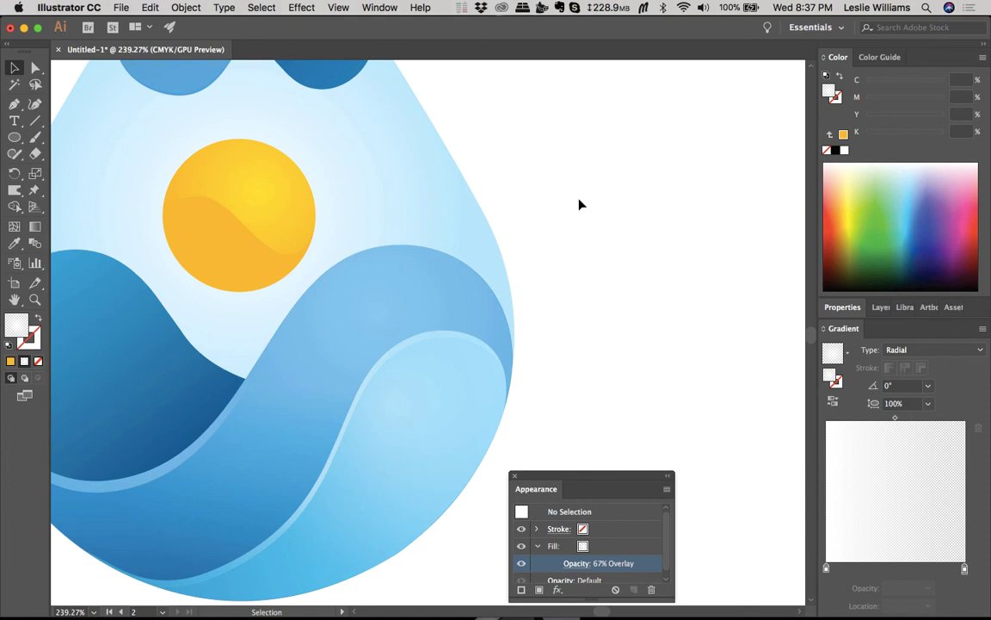
# Step: Duplicate the wavy shape slightly higher and widen it past the sun's right edge
pyautogui.click(266, 213)
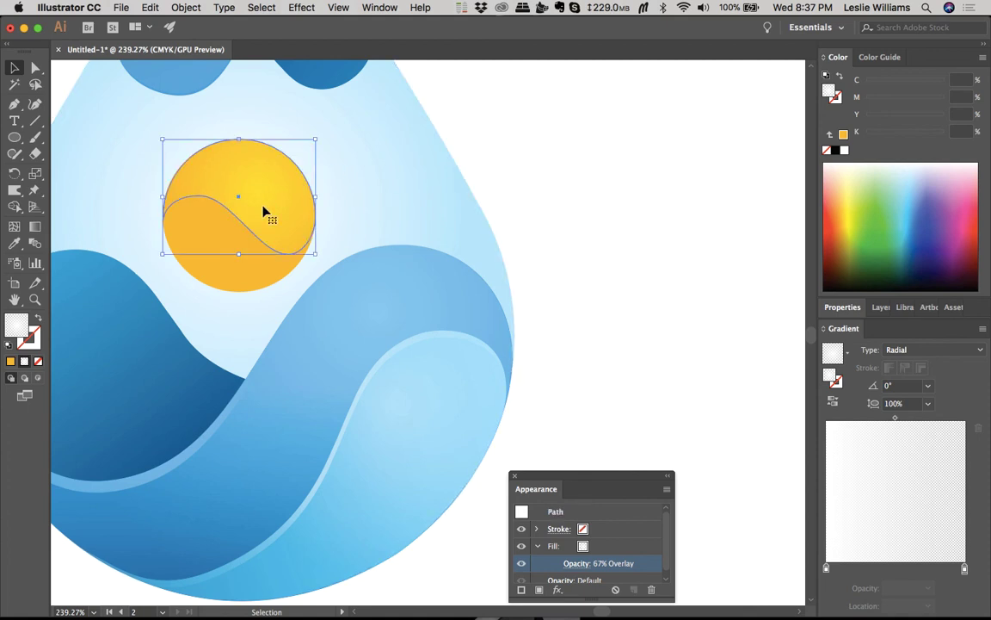
pyautogui.moveTo(267, 210); pyautogui.dragTo(268, 199)
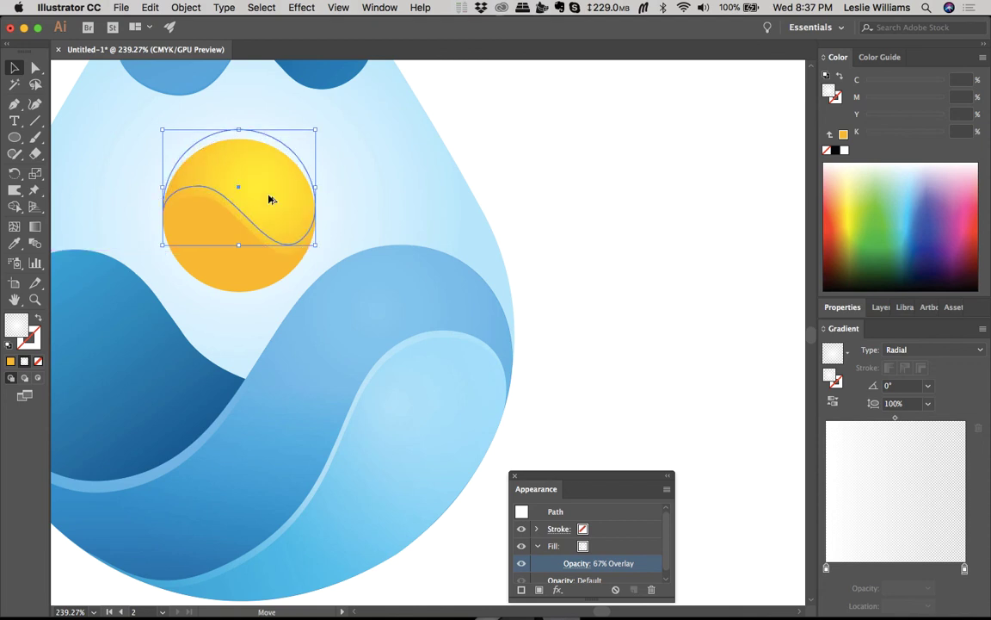
pyautogui.click(546, 170)
pyautogui.click(259, 186)
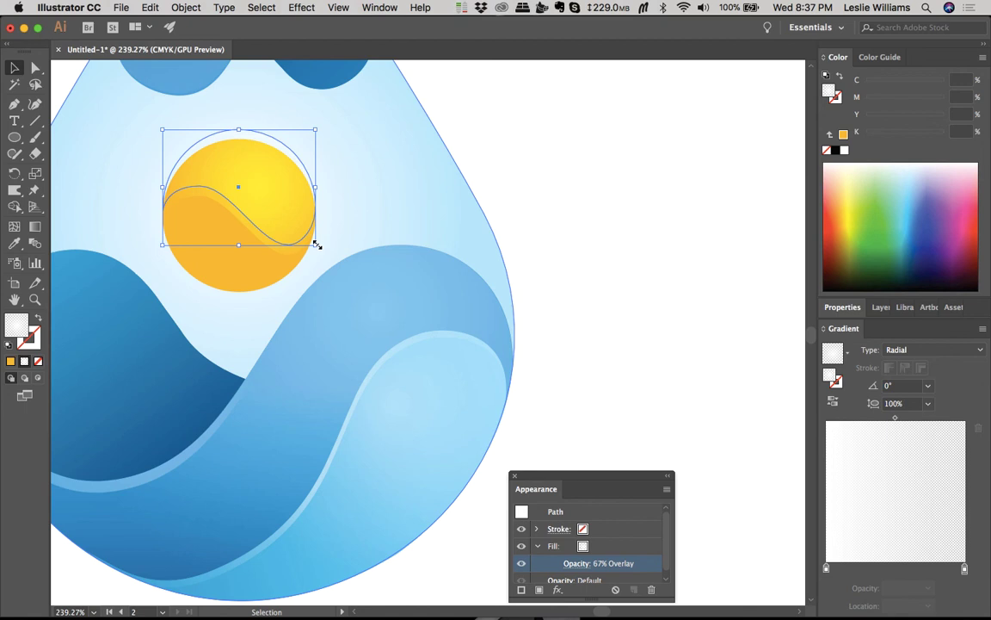
pyautogui.moveTo(317, 245); pyautogui.dragTo(322, 248)
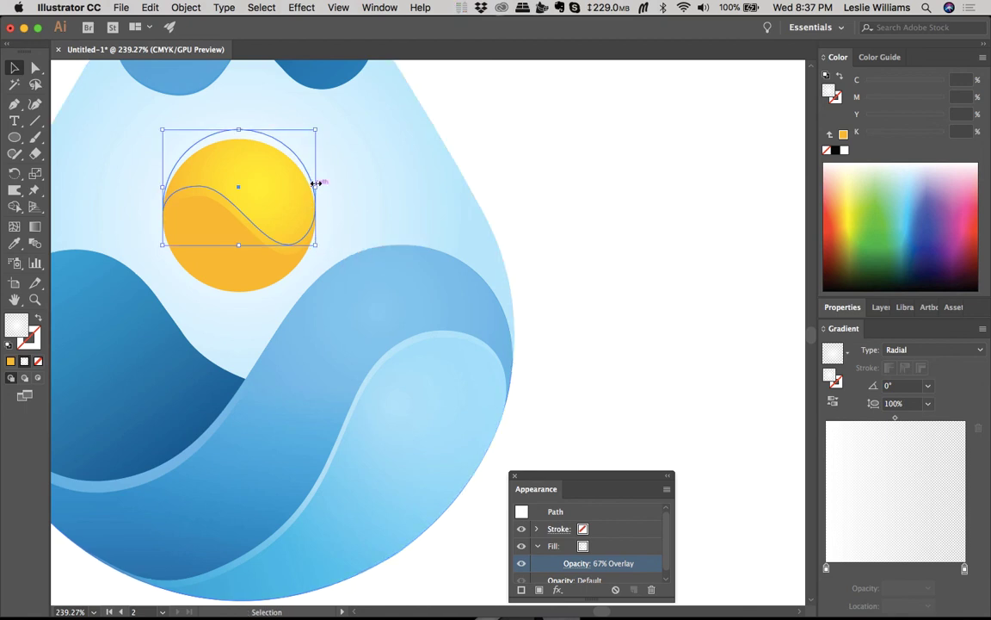
pyautogui.moveTo(316, 184)
pyautogui.mouseDown()
pyautogui.moveTo(341, 183)
pyautogui.moveTo(329, 184)
pyautogui.mouseUp()
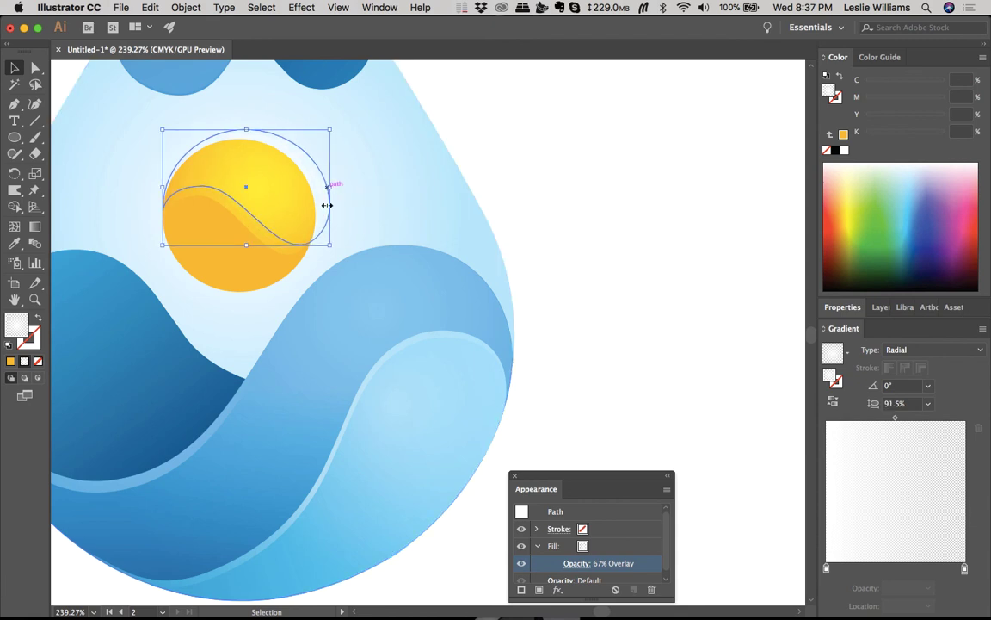
pyautogui.moveTo(329, 245); pyautogui.dragTo(328, 246)
pyautogui.click(544, 133)
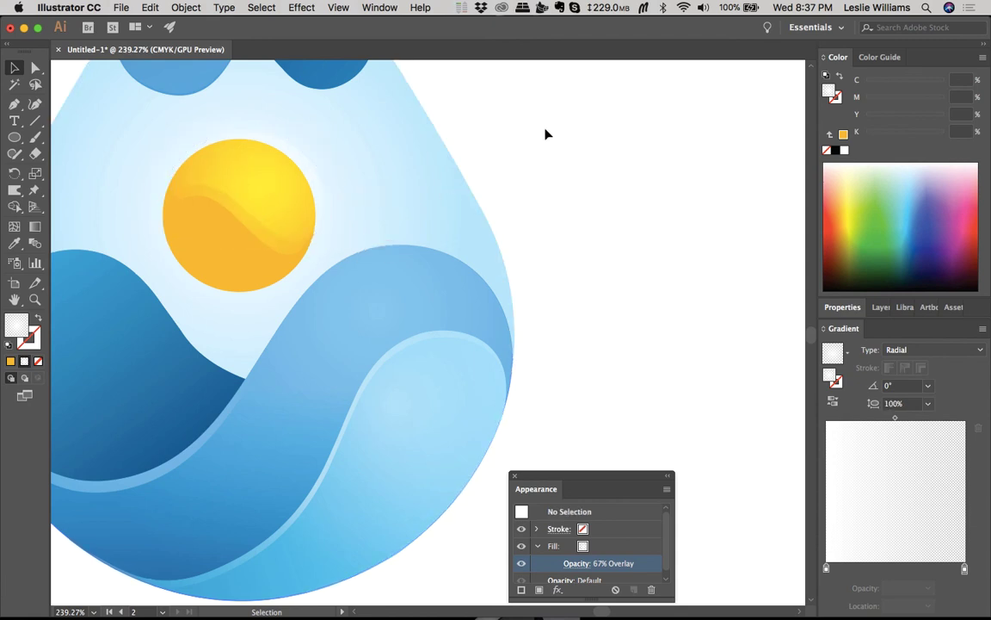
pyautogui.click(239, 285)
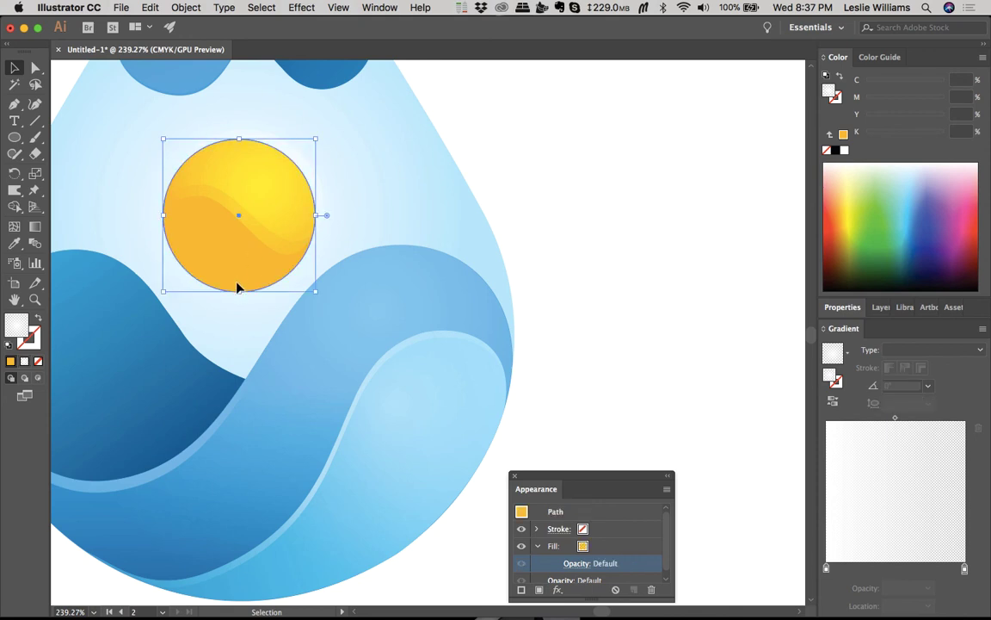
# Step: Split the sun's lower region into its own shape with Shape Builder, using the wavy line and circle
pyautogui.click(267, 247)
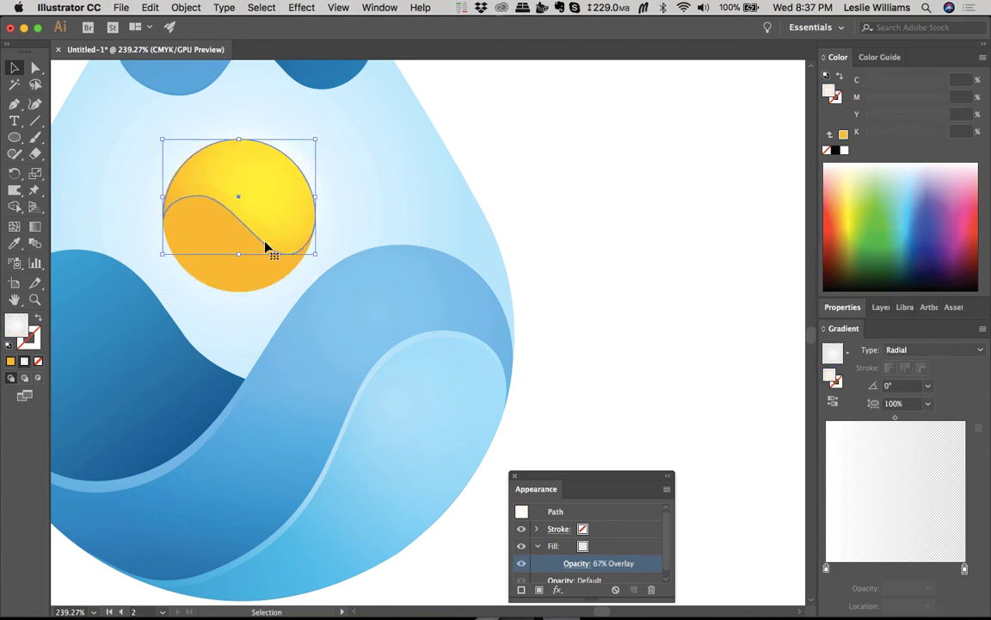
pyautogui.keyDown('shift'); pyautogui.click(243, 274); pyautogui.keyUp('shift')
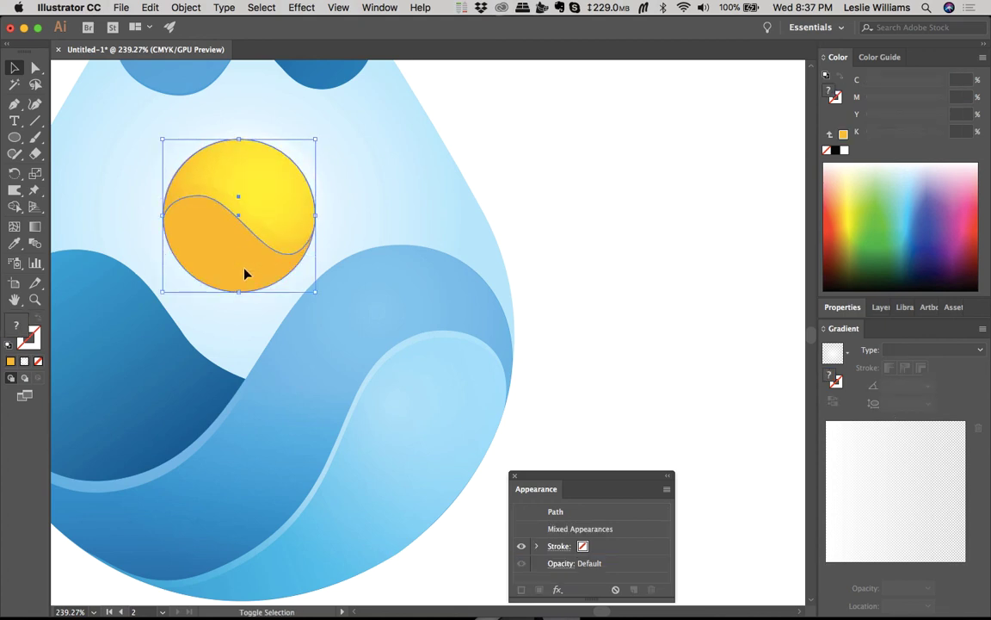
pyautogui.hotkey('shift', 'm')
pyautogui.click(244, 274)
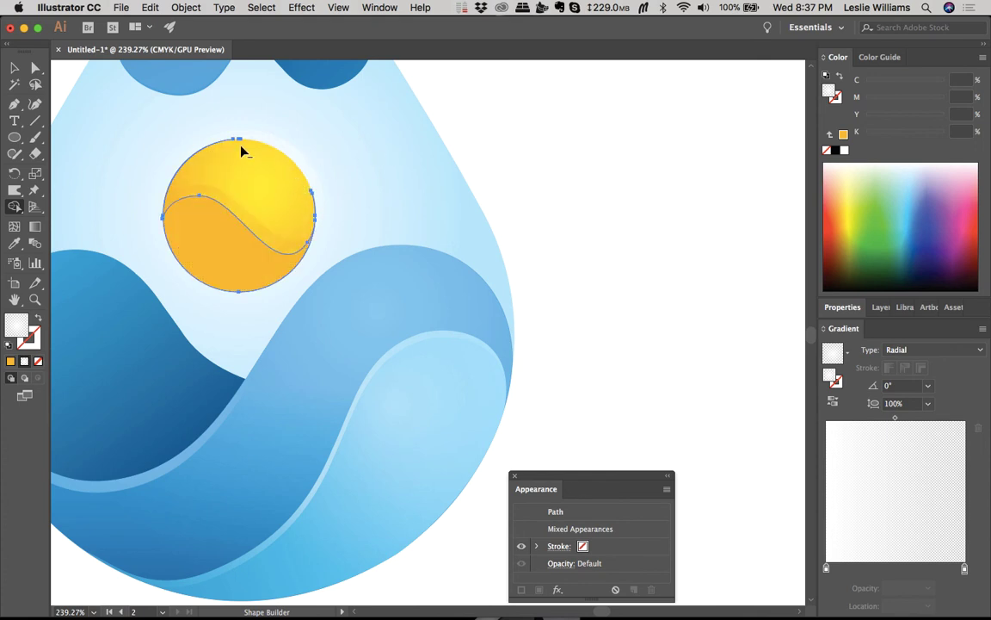
pyautogui.moveTo(232, 135); pyautogui.dragTo(168, 158)
pyautogui.moveTo(312, 178); pyautogui.dragTo(315, 192)
pyautogui.scroll(5, 314, 192)
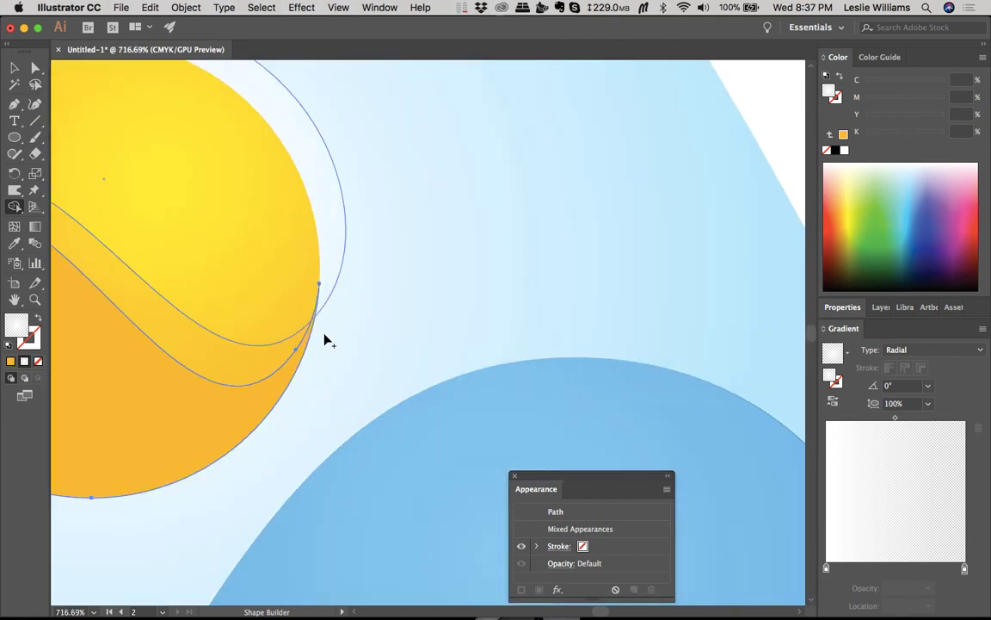
pyautogui.scroll(-6, 325, 336)
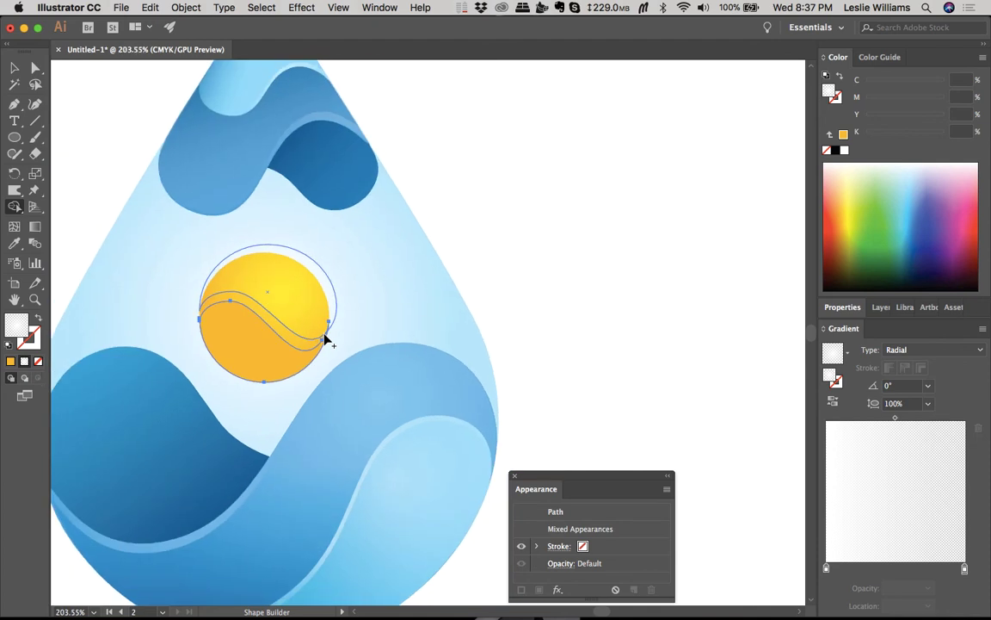
# Step: Give the lower half the top wave's blue gradient, angled diagonally and sized to fit inside the sun
pyautogui.press('i')
pyautogui.click(308, 132)
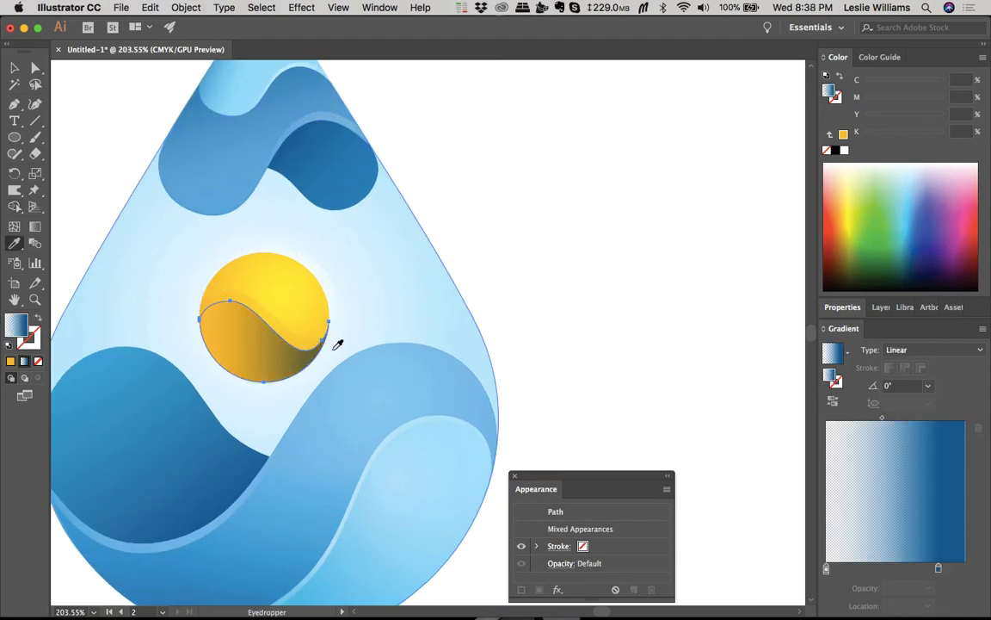
pyautogui.press('g')
pyautogui.moveTo(259, 325)
pyautogui.mouseDown()
pyautogui.moveTo(286, 278)
pyautogui.moveTo(224, 372)
pyautogui.moveTo(306, 249)
pyautogui.mouseUp()
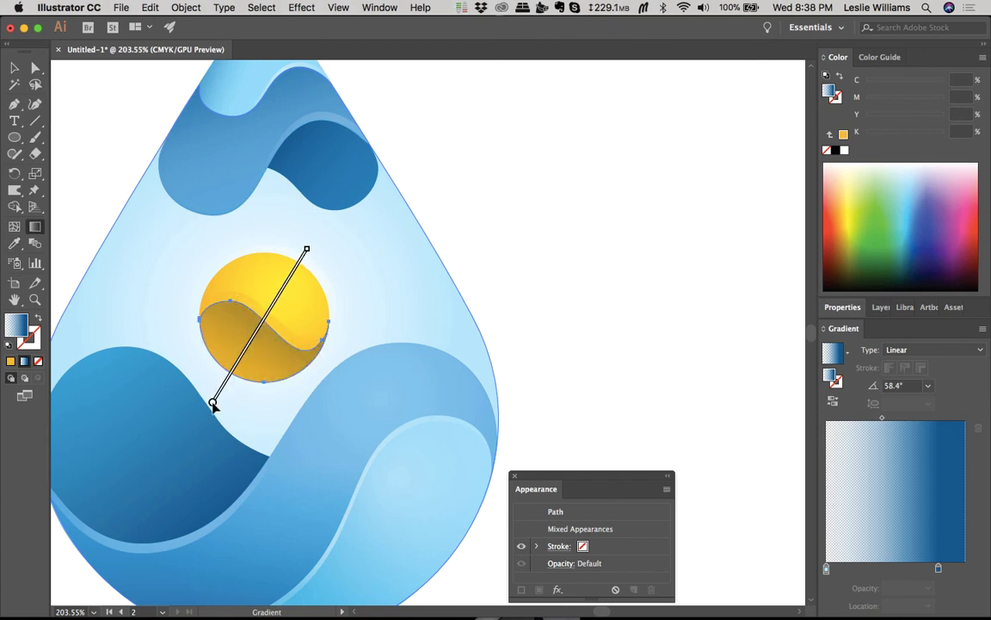
pyautogui.moveTo(215, 400); pyautogui.dragTo(248, 352)
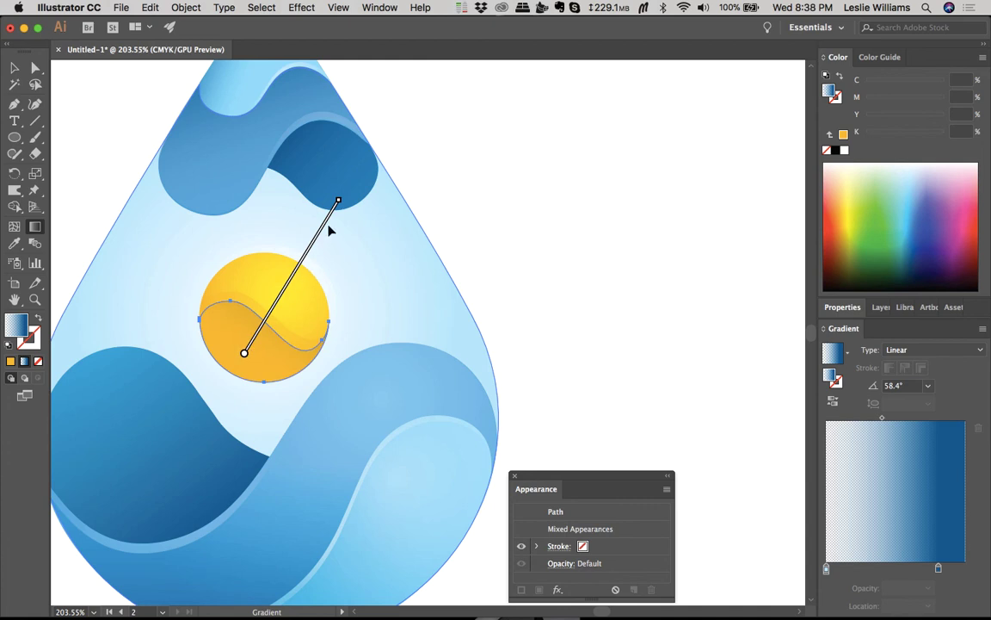
pyautogui.moveTo(338, 200); pyautogui.dragTo(286, 289)
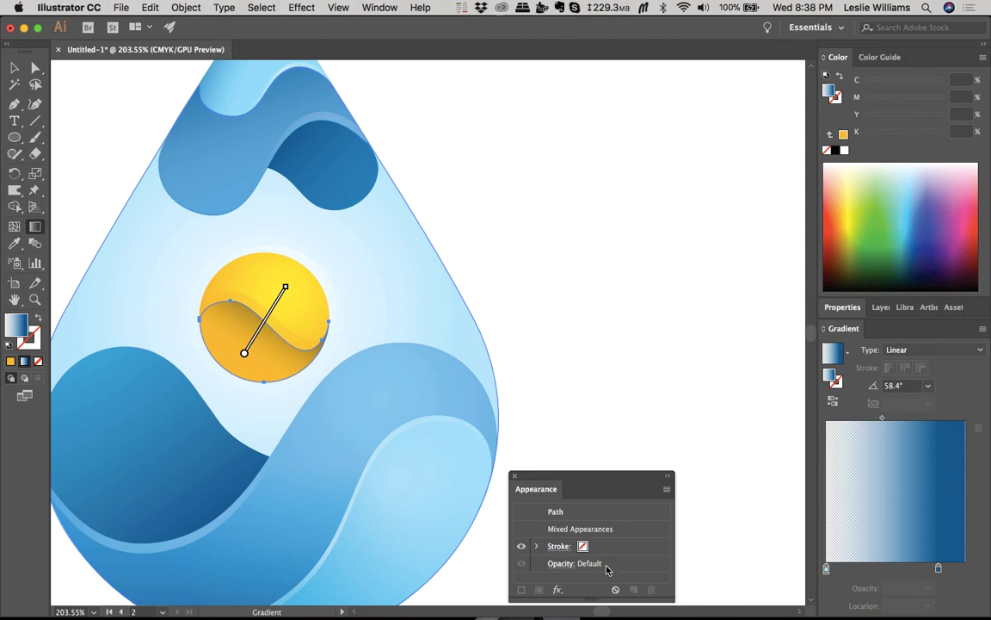
# Step: Set the lower half's blend mode to Multiply
pyautogui.click(561, 564)
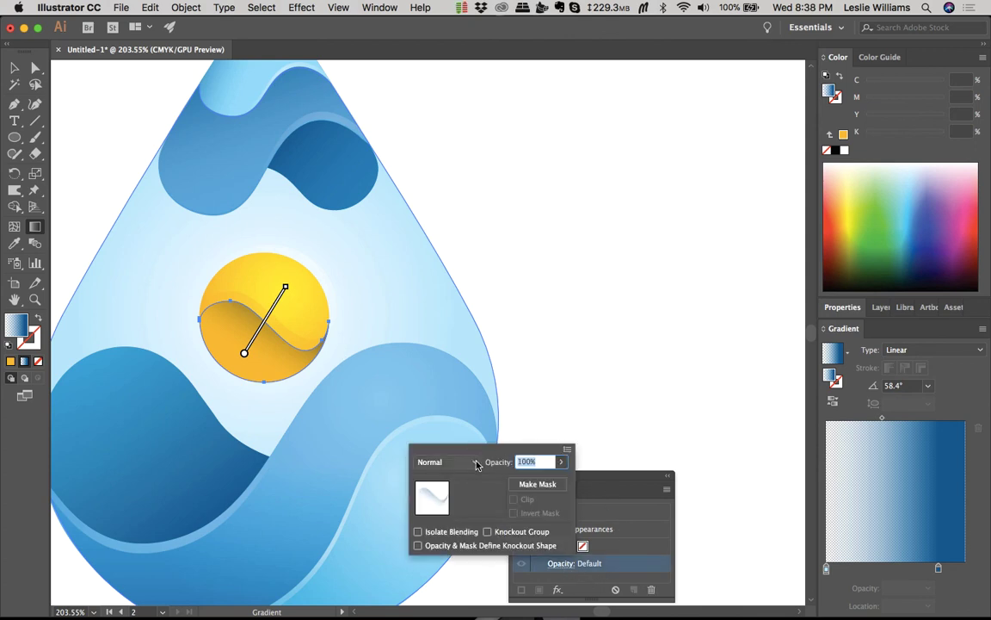
pyautogui.click(446, 461)
pyautogui.click(444, 236)
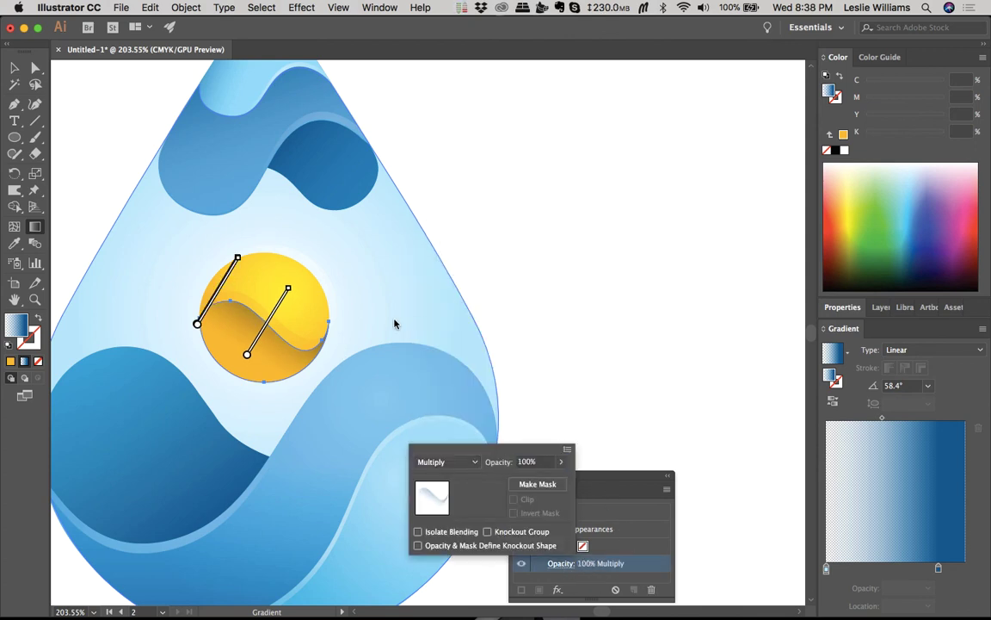
pyautogui.click(238, 259)
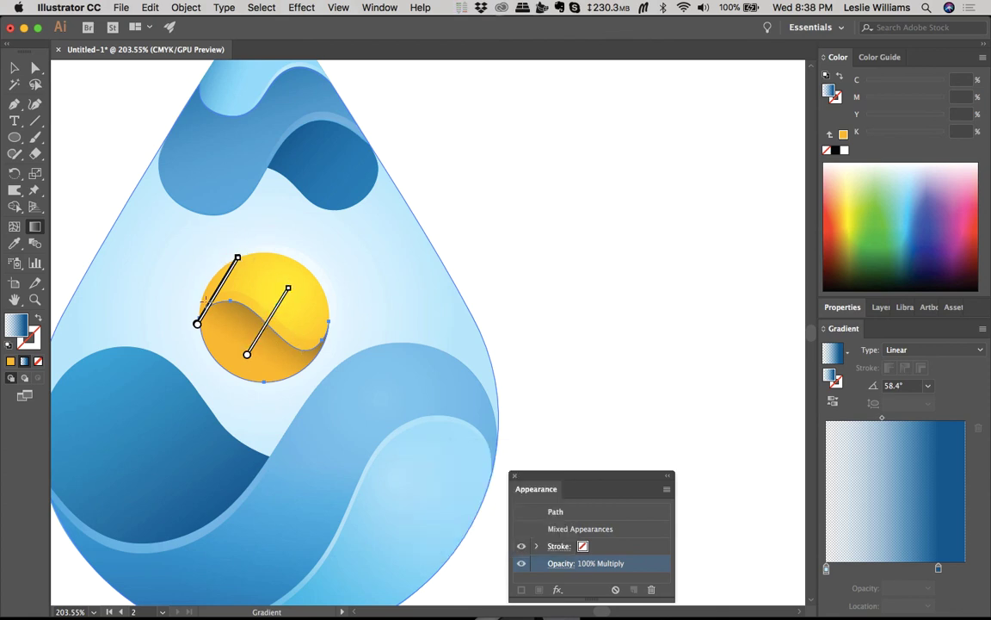
pyautogui.moveTo(200, 325)
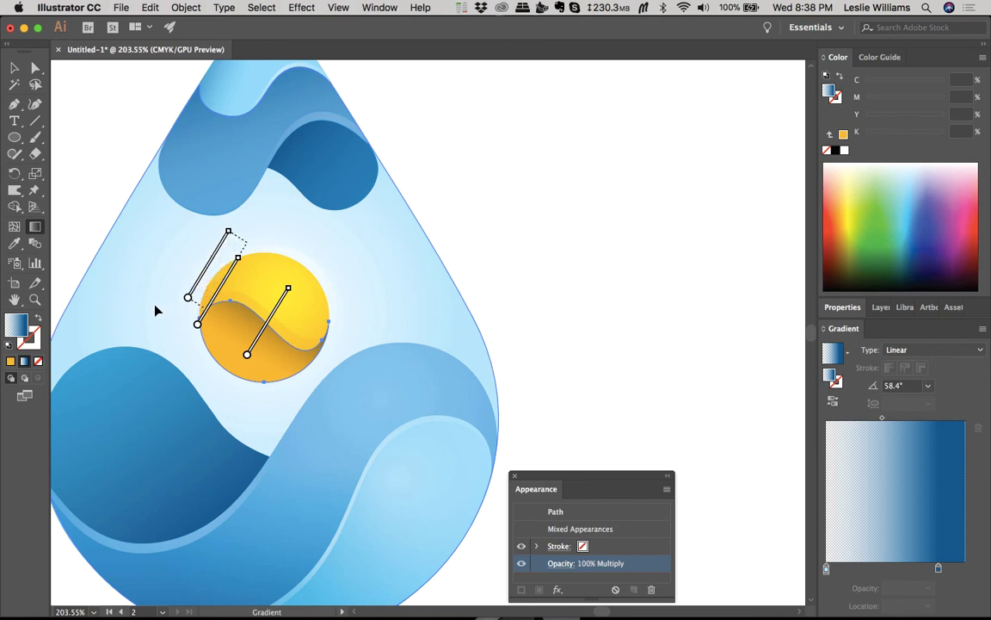
pyautogui.moveTo(263, 350)
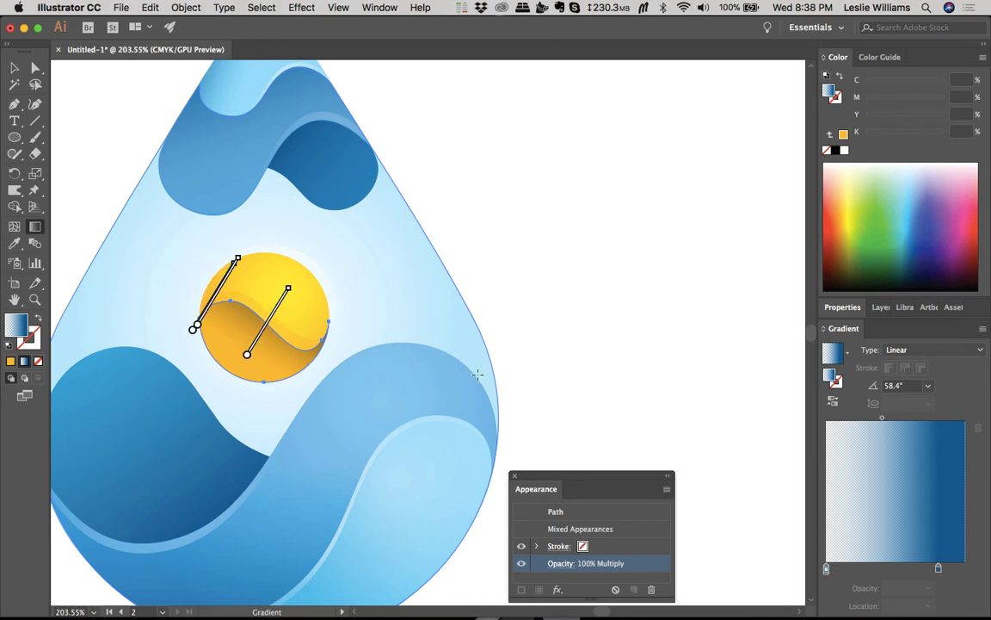
# Step: Copy the dark wave's blue gradient onto the sun's lower half with the Eyedropper
pyautogui.press('i')
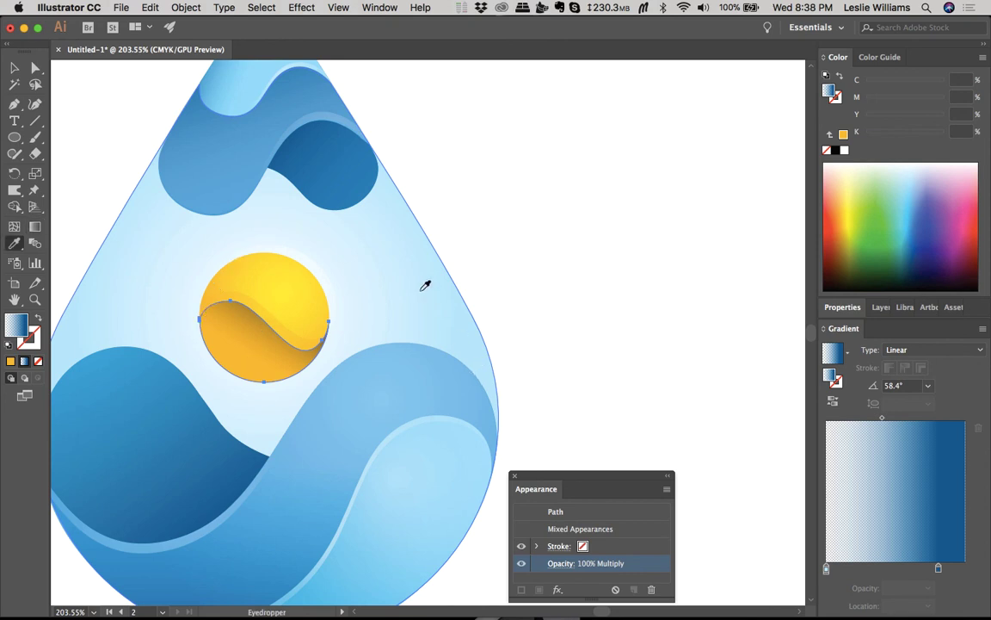
pyautogui.click(400, 362)
pyautogui.click(187, 415)
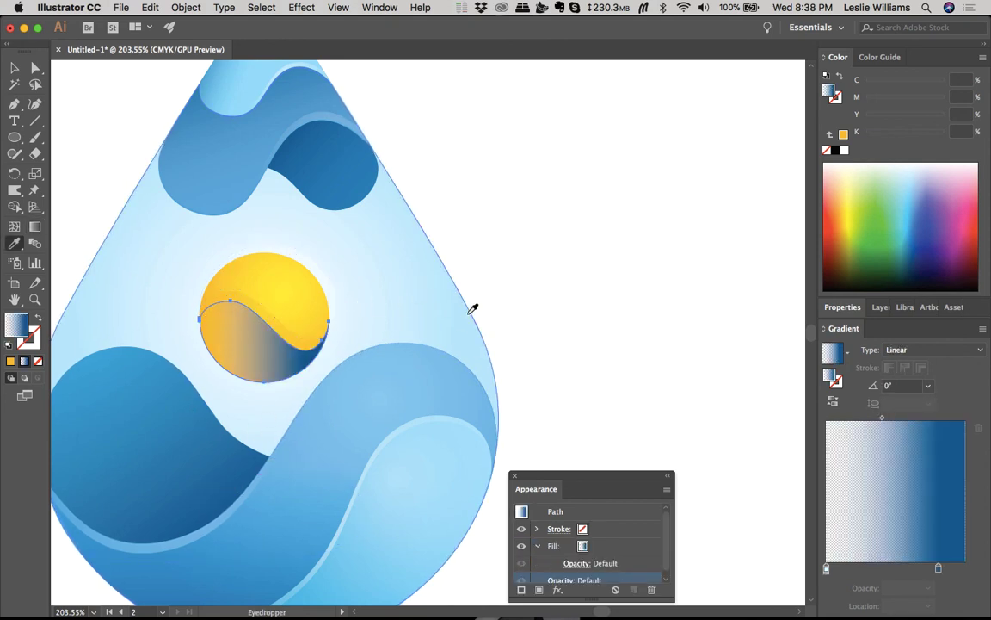
# Step: Set the gradient's right stop to red-orange and the left stop to orange
pyautogui.moveTo(939, 570); pyautogui.dragTo(966, 568)
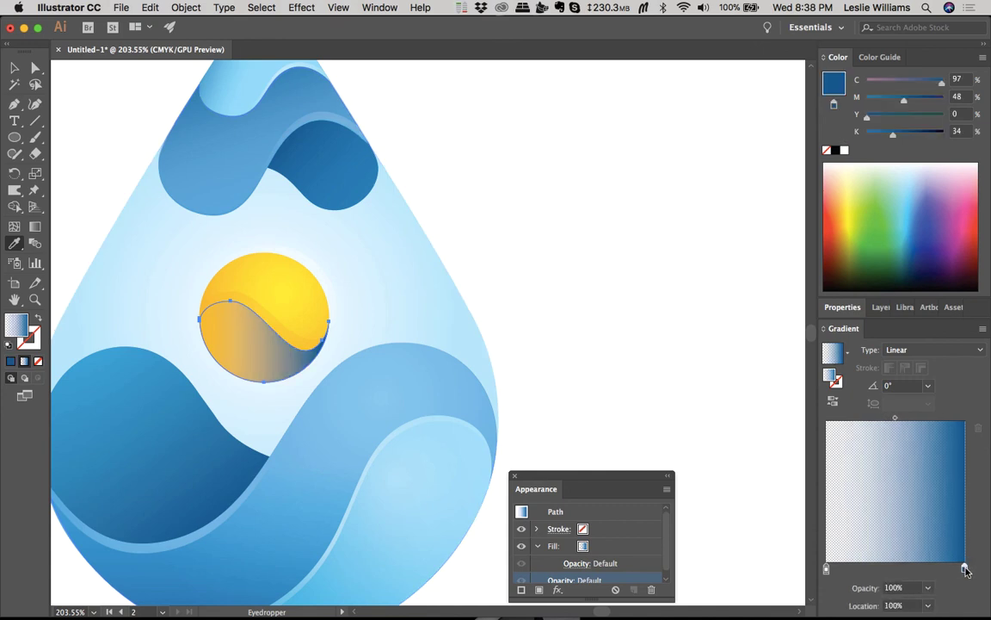
pyautogui.doubleClick(965, 569)
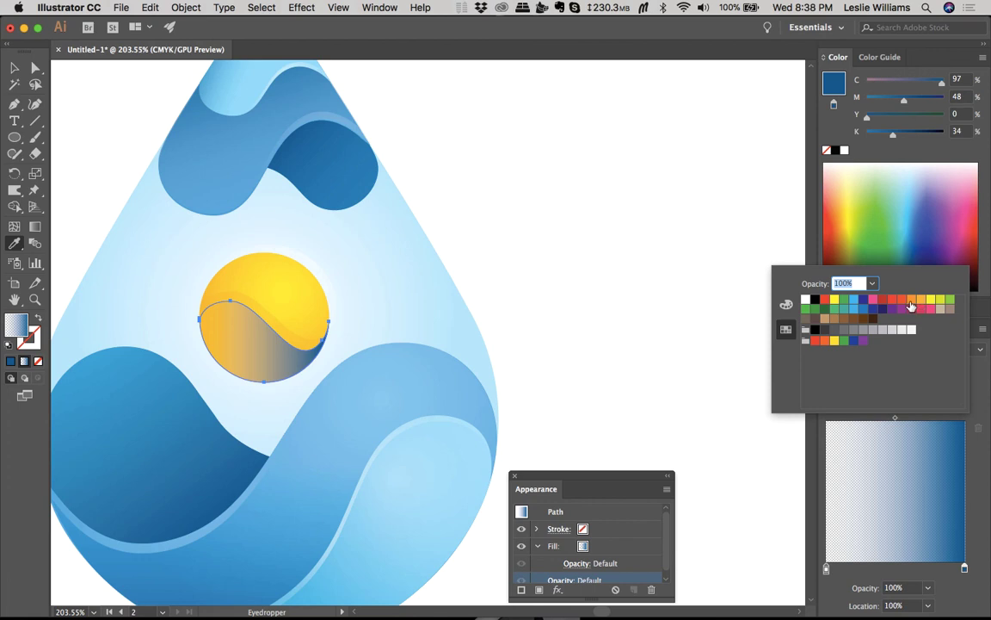
pyautogui.click(902, 299)
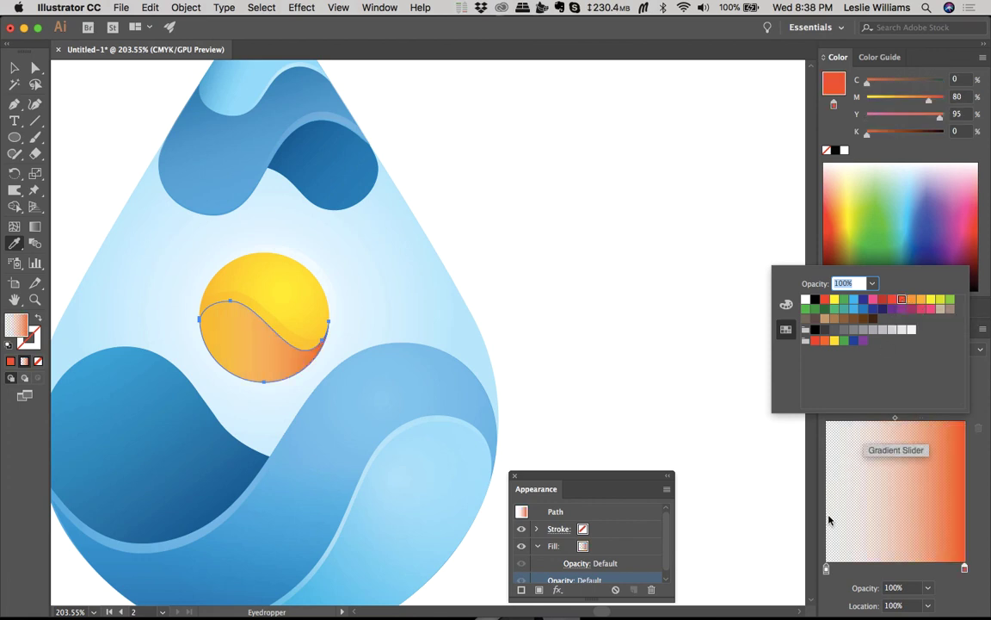
pyautogui.click(826, 570)
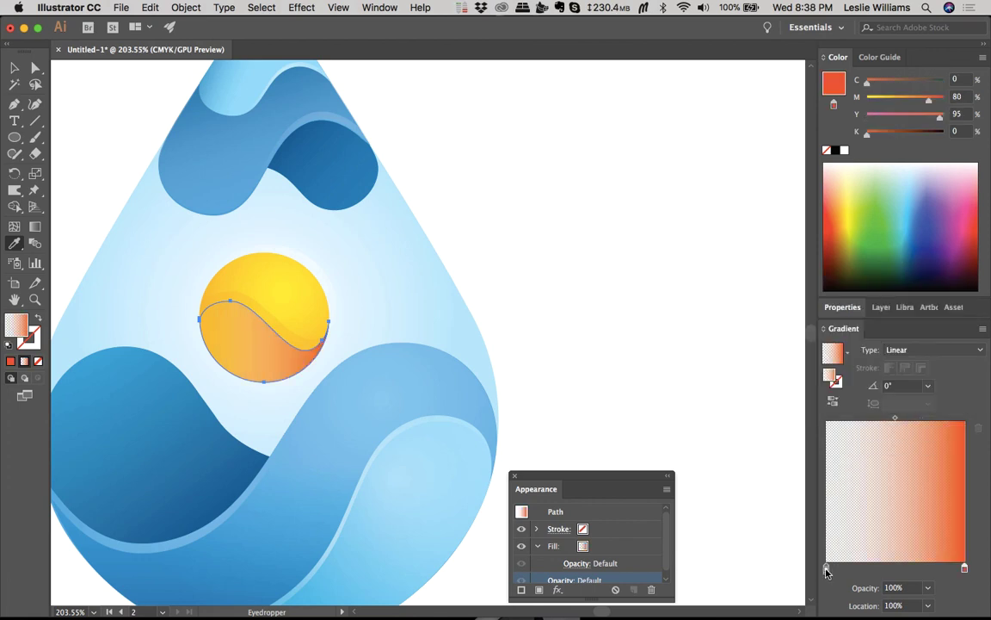
pyautogui.doubleClick(826, 570)
pyautogui.click(902, 299)
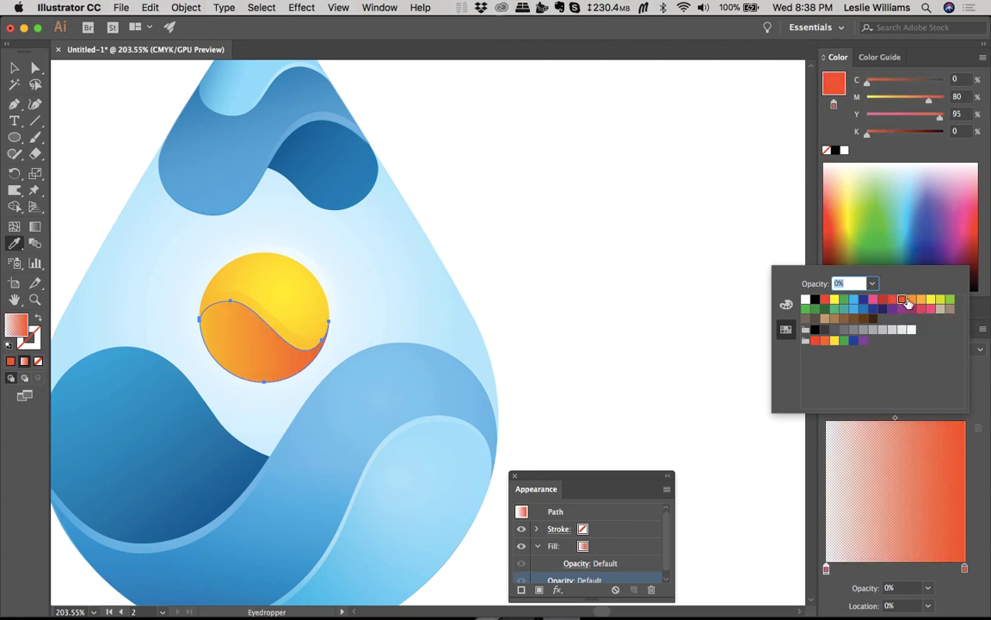
pyautogui.click(910, 299)
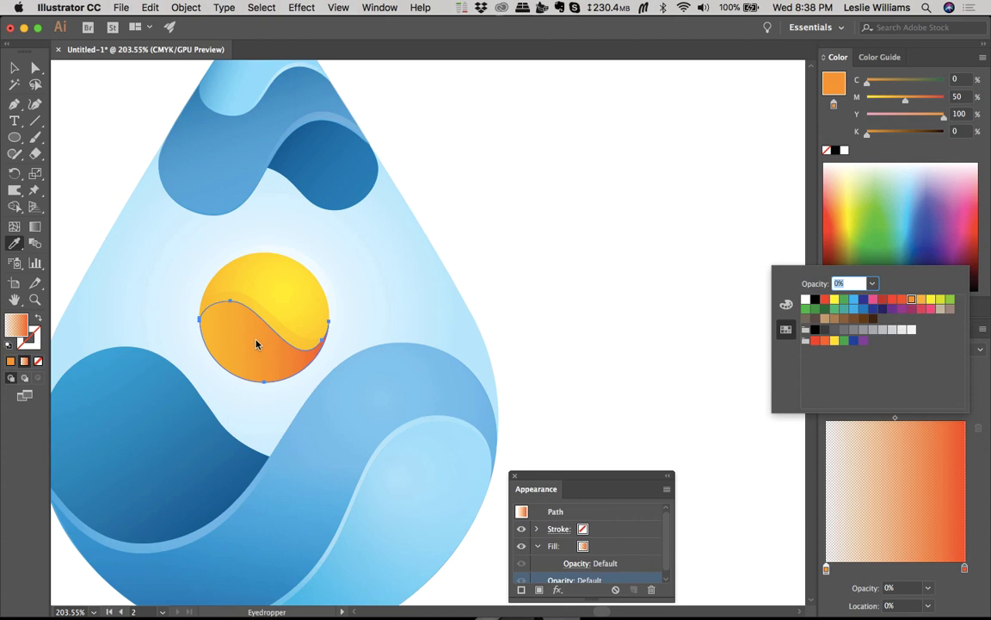
pyautogui.press('Escape')
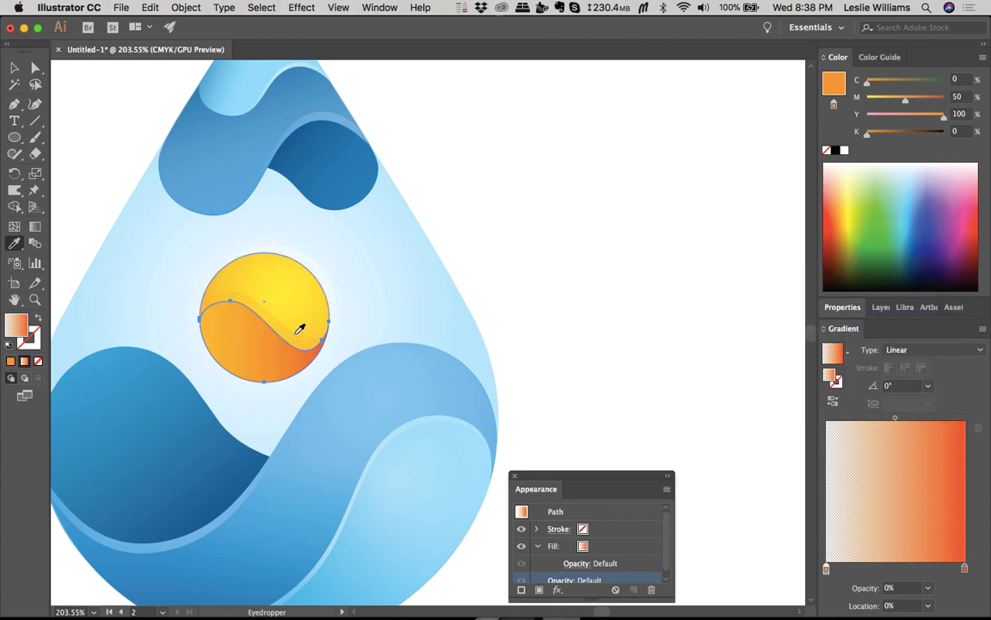
# Step: Drag the lower wave's gradient across the sun, adjusting its angle and transition length, undoing a stray fill
pyautogui.press('g')
pyautogui.moveTo(298, 258); pyautogui.dragTo(254, 341)
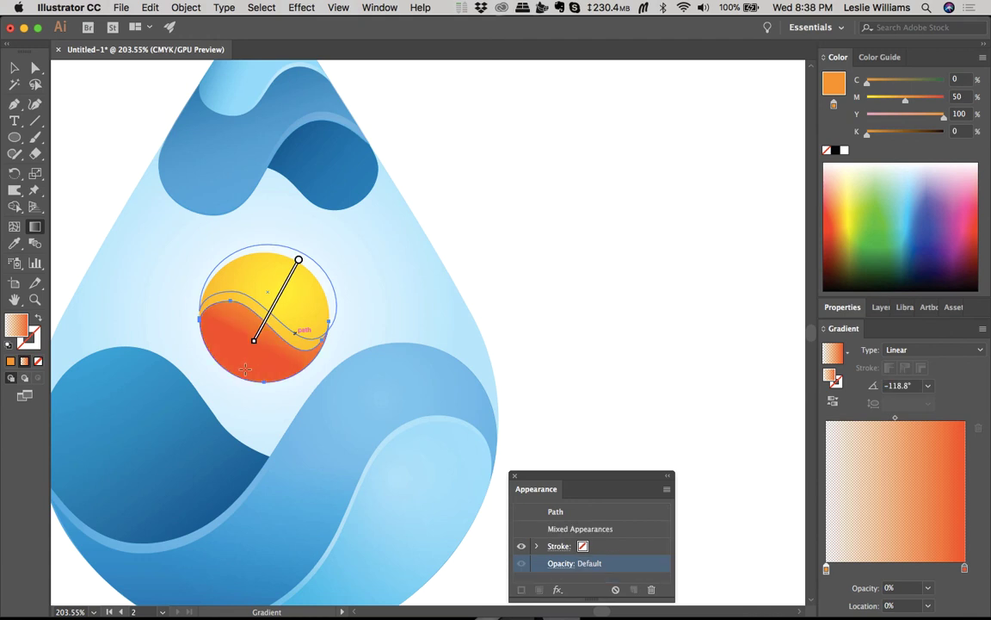
pyautogui.moveTo(240, 389); pyautogui.dragTo(279, 284)
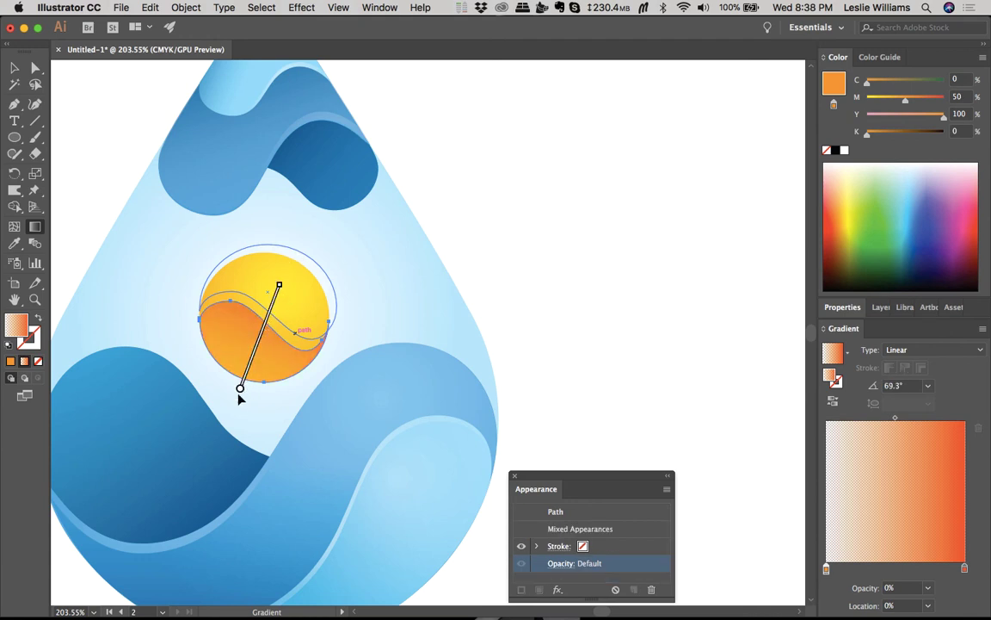
pyautogui.moveTo(240, 390); pyautogui.dragTo(257, 355)
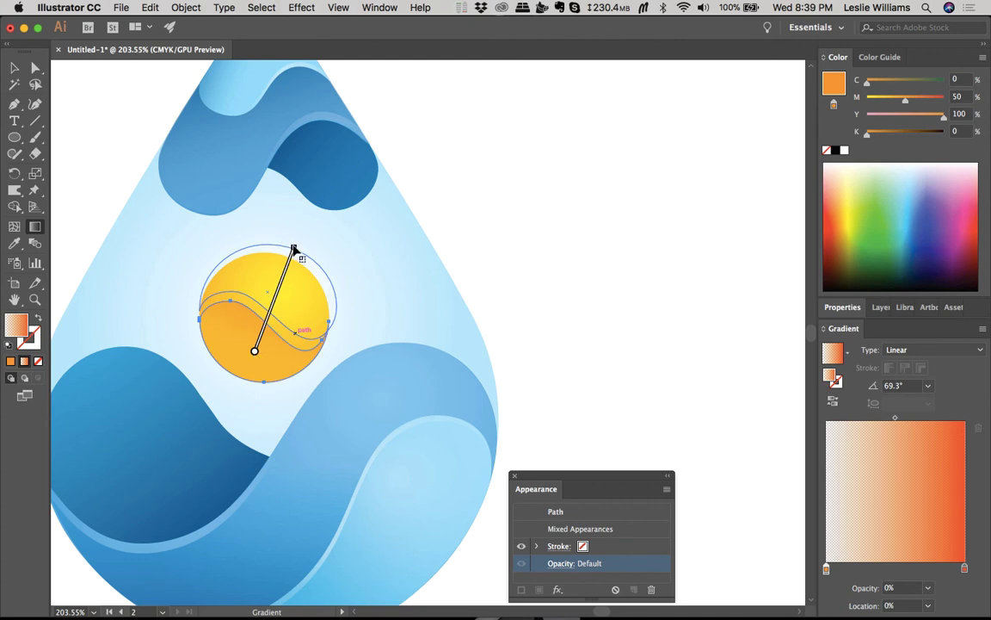
pyautogui.moveTo(293, 248); pyautogui.dragTo(274, 301)
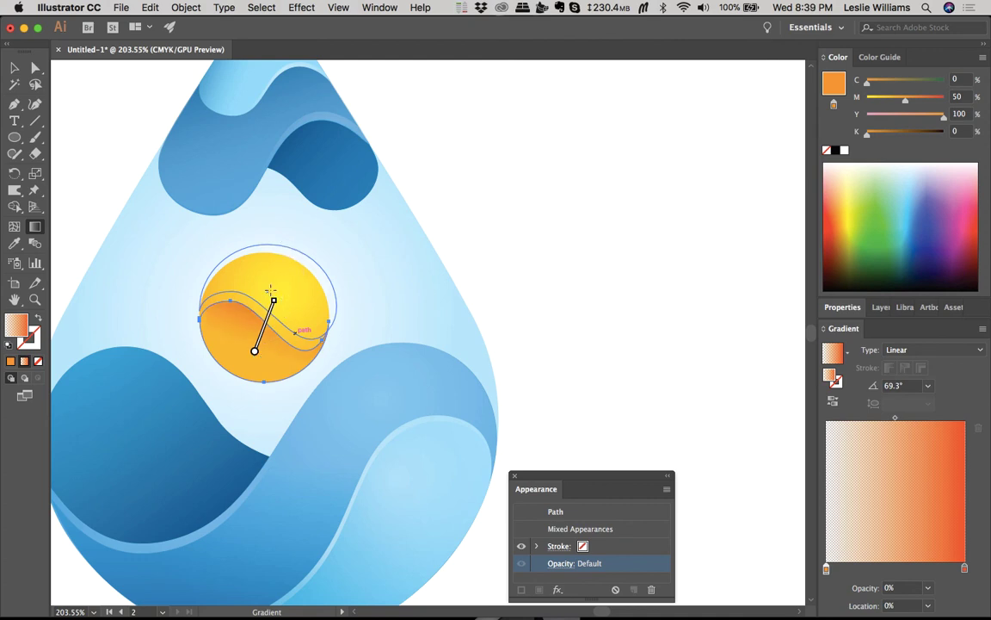
pyautogui.moveTo(275, 302); pyautogui.dragTo(293, 315)
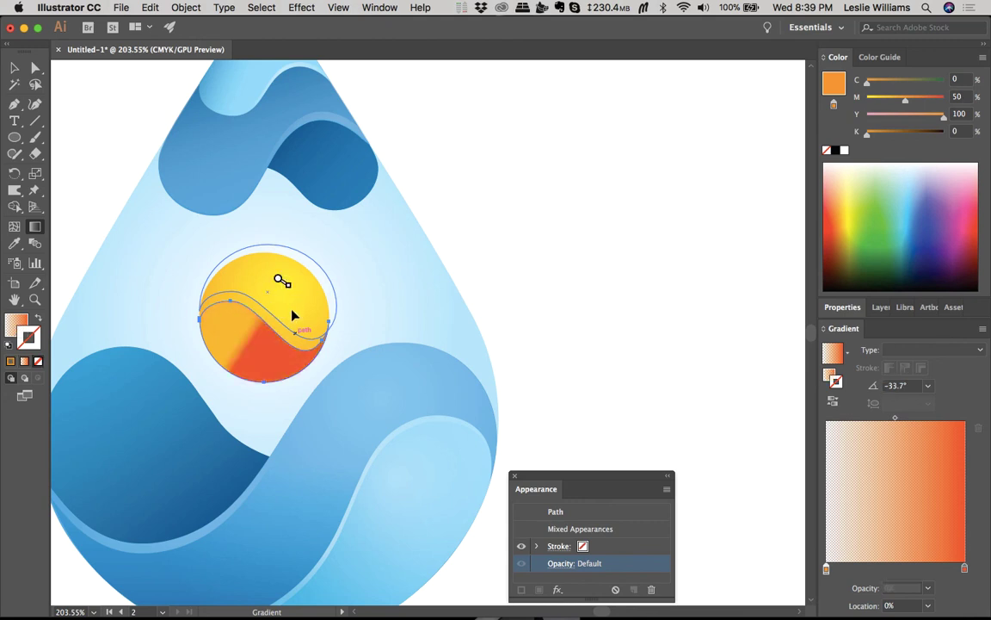
pyautogui.press('z')
pyautogui.hotkey('ctrl', 'z')
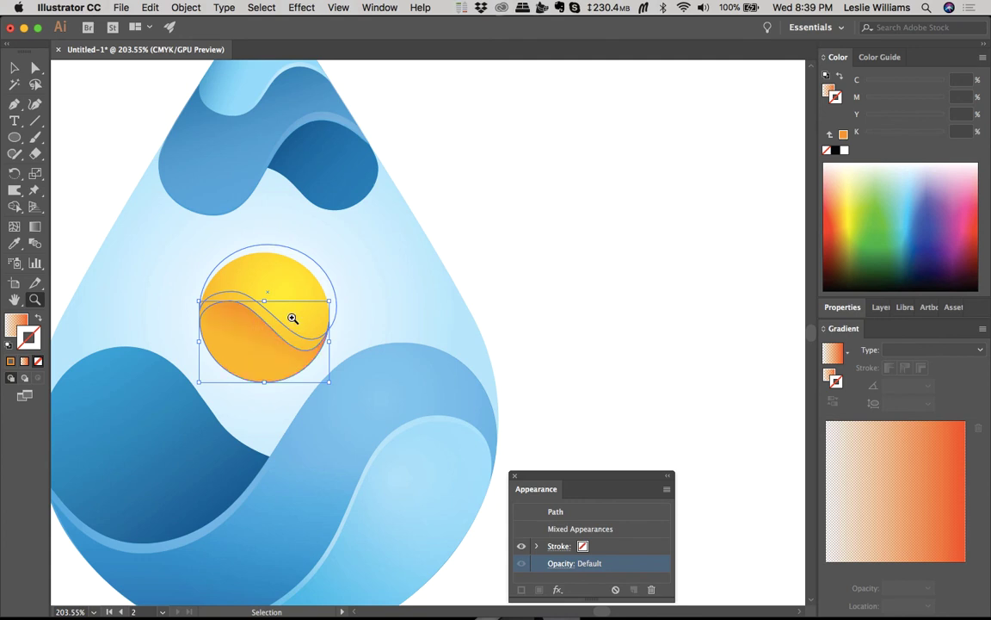
# Step: Redraw the orange gradient diagonally (about 56.2°) on the fill, then deselect to review
pyautogui.press('g')
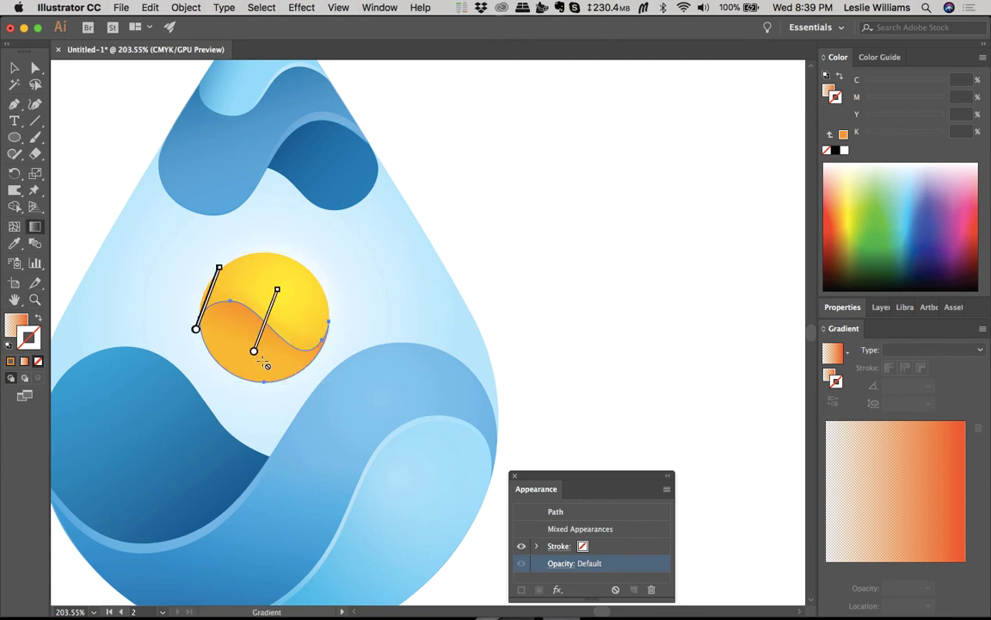
pyautogui.press('v')
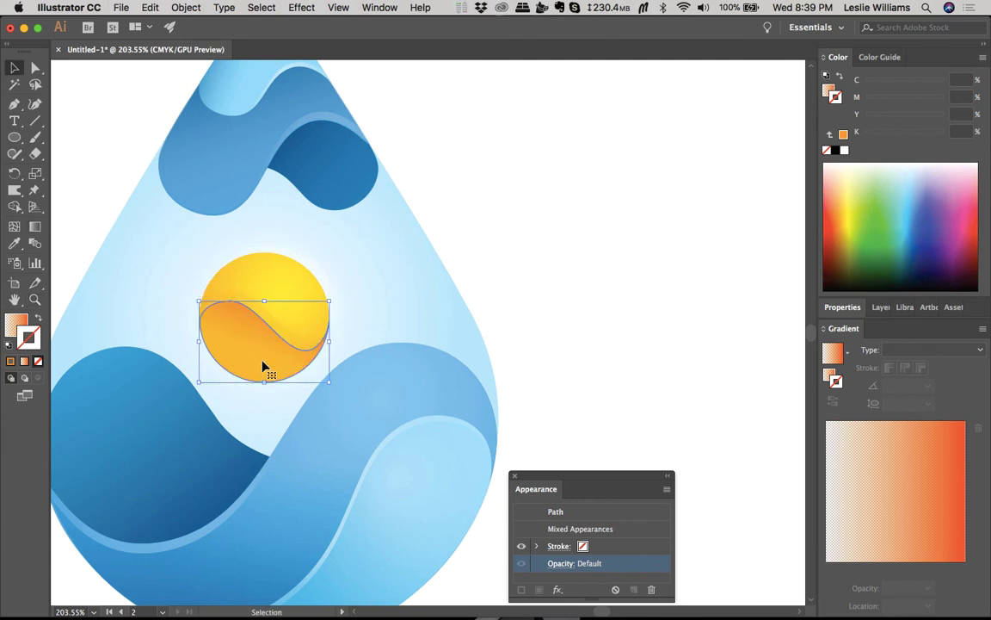
pyautogui.click(22, 324)
pyautogui.press('g')
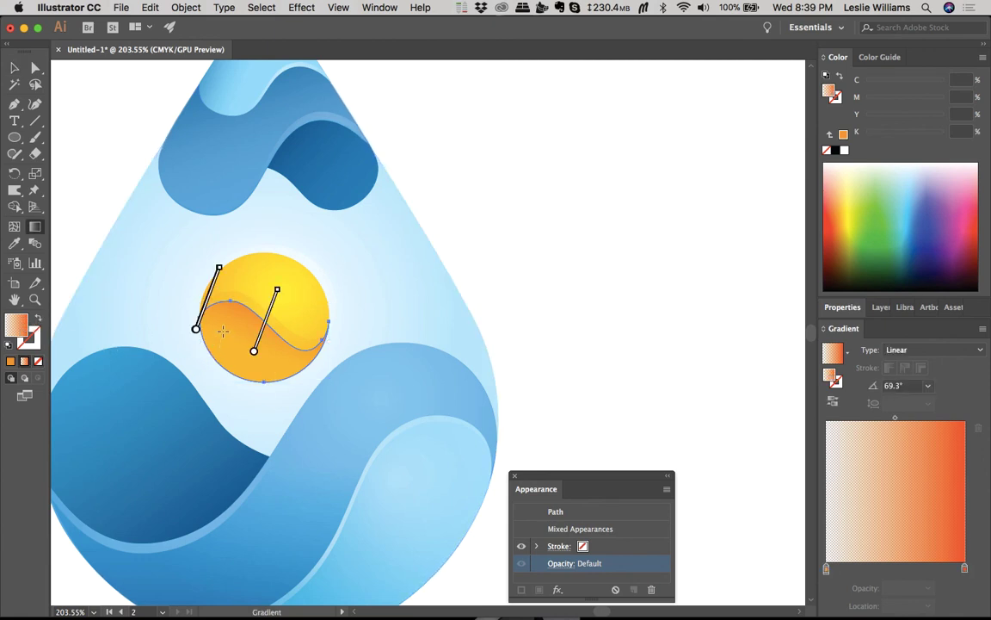
pyautogui.moveTo(238, 334)
pyautogui.mouseDown()
pyautogui.moveTo(289, 312)
pyautogui.moveTo(237, 348)
pyautogui.moveTo(263, 338)
pyautogui.moveTo(284, 299)
pyautogui.mouseUp()
pyautogui.press('v')
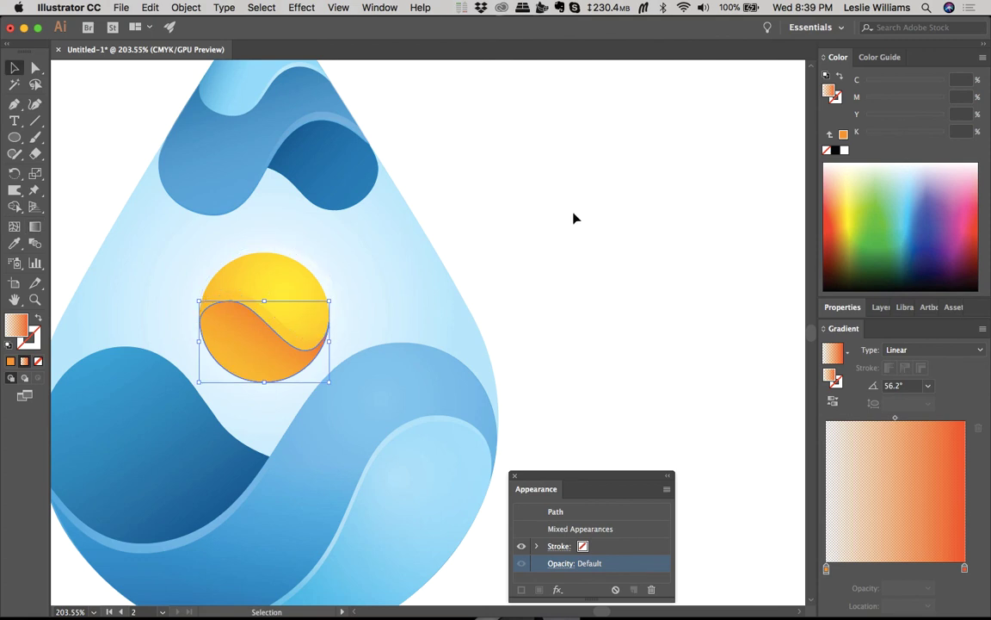
pyautogui.click(575, 218)
pyautogui.scroll(-5, 575, 218)
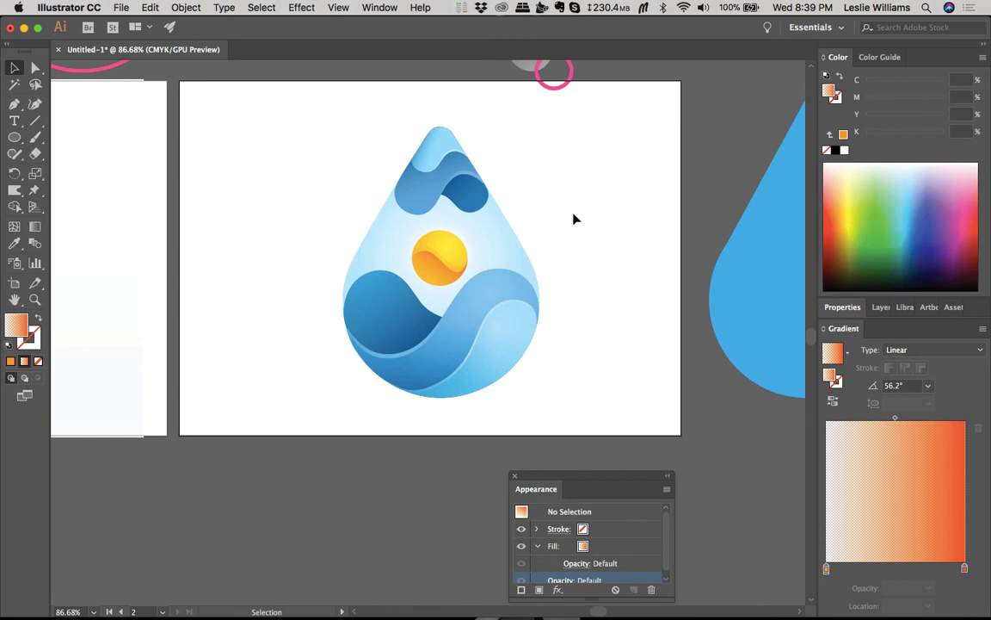
pyautogui.scroll(4, 447, 203)
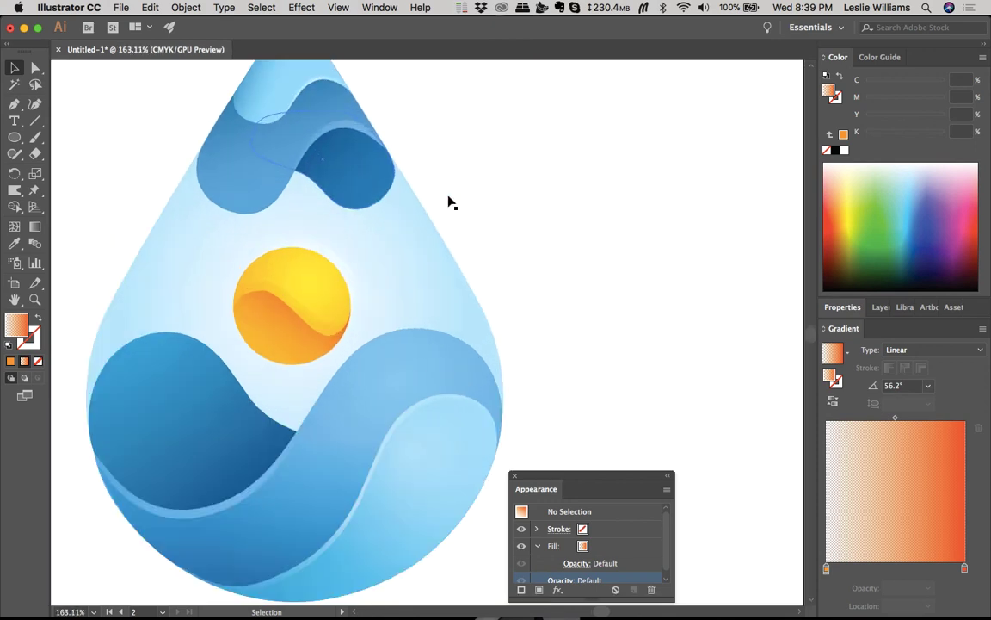
pyautogui.scroll(2, 449, 202)
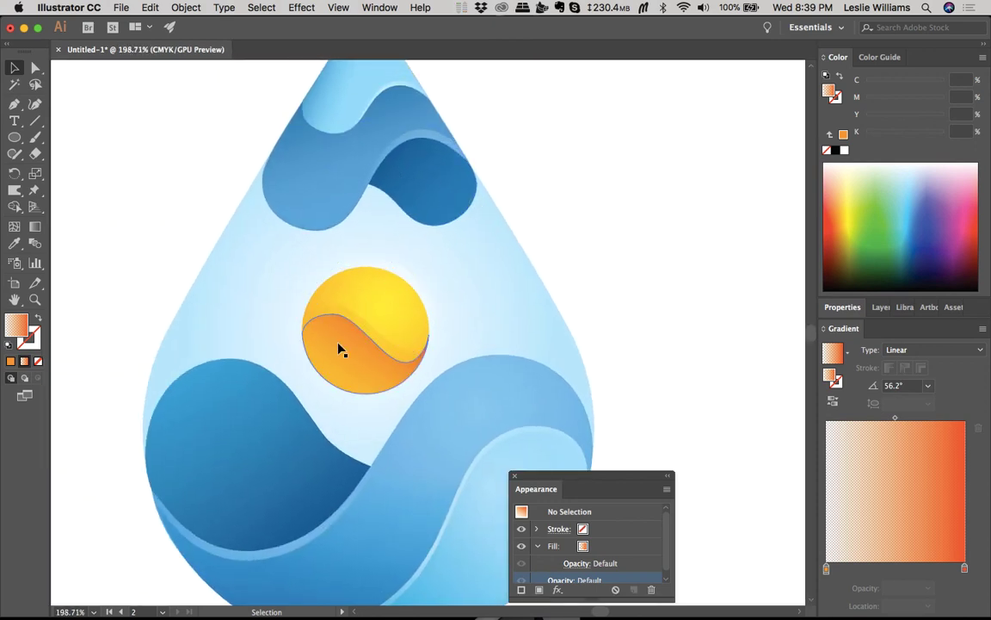
pyautogui.scroll(3, 339, 348)
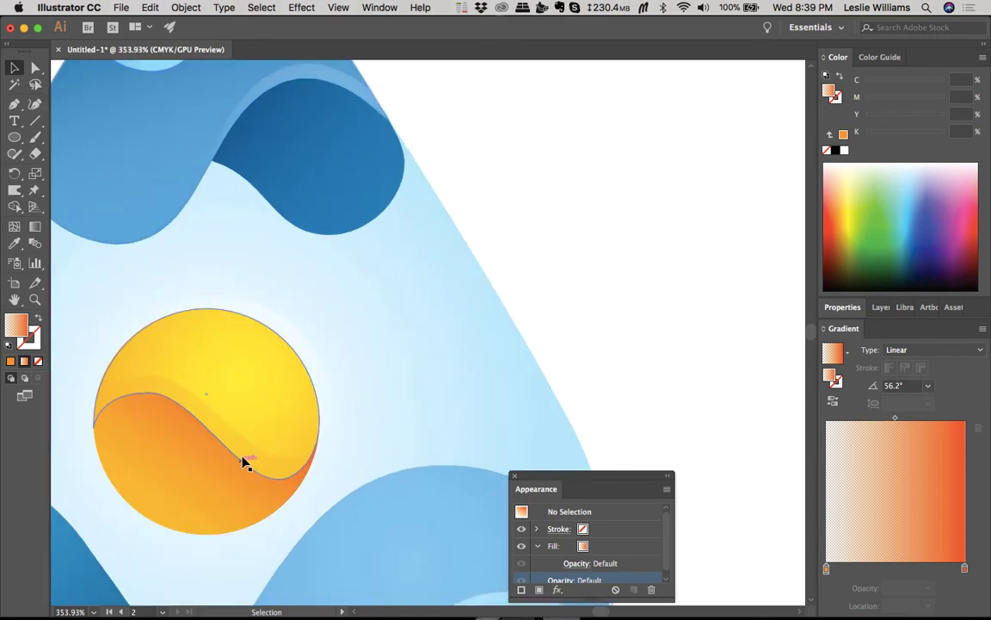
# Step: Undo the accidental enlargement of the sun's overlay highlight circle and deselect everything
pyautogui.click(258, 461)
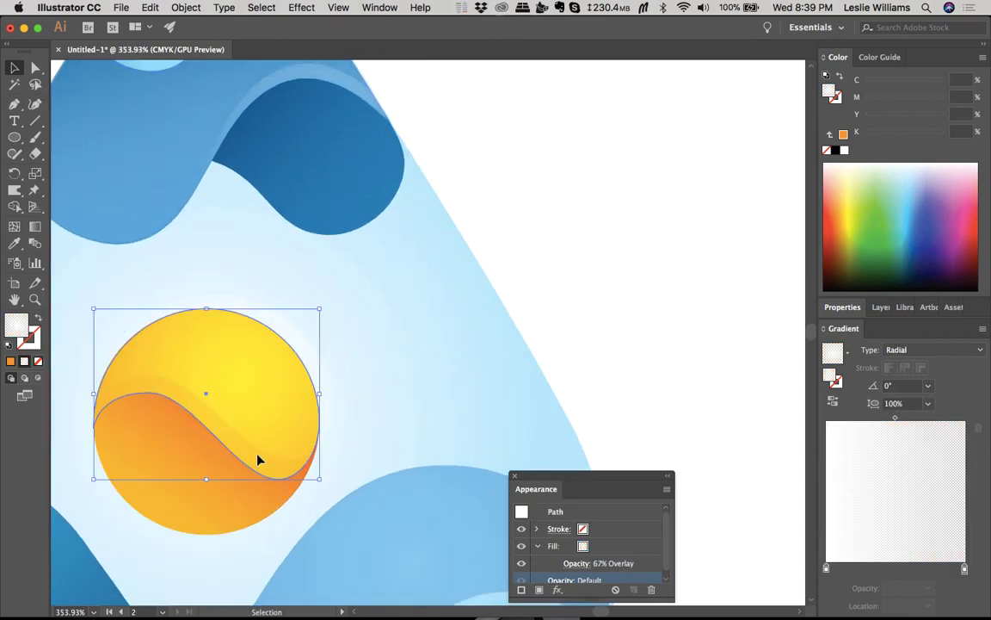
pyautogui.moveTo(259, 461); pyautogui.dragTo(290, 370)
pyautogui.press('super+z')
pyautogui.press('super+z')
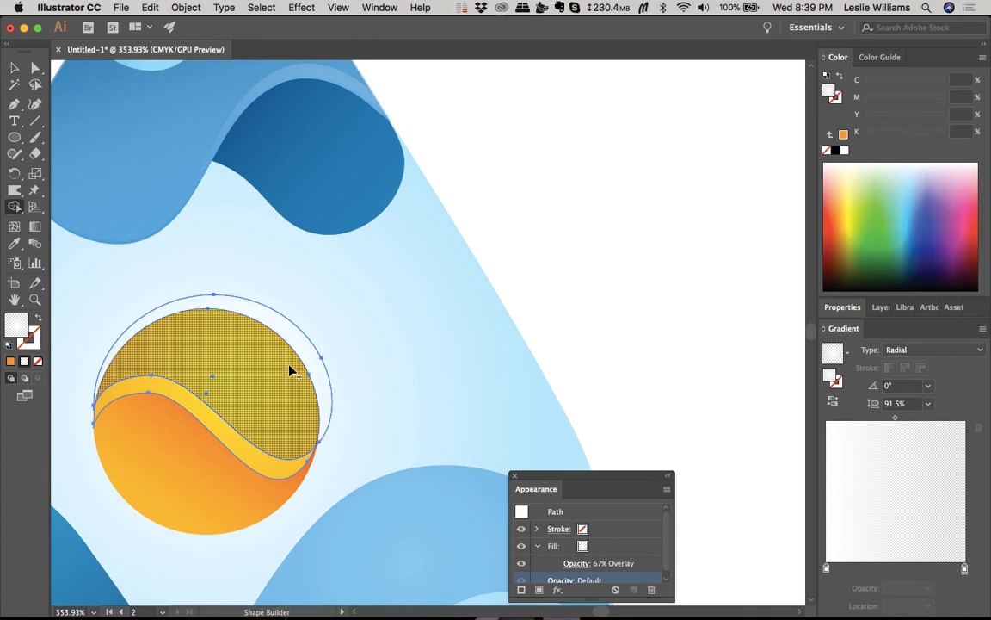
pyautogui.click(568, 286)
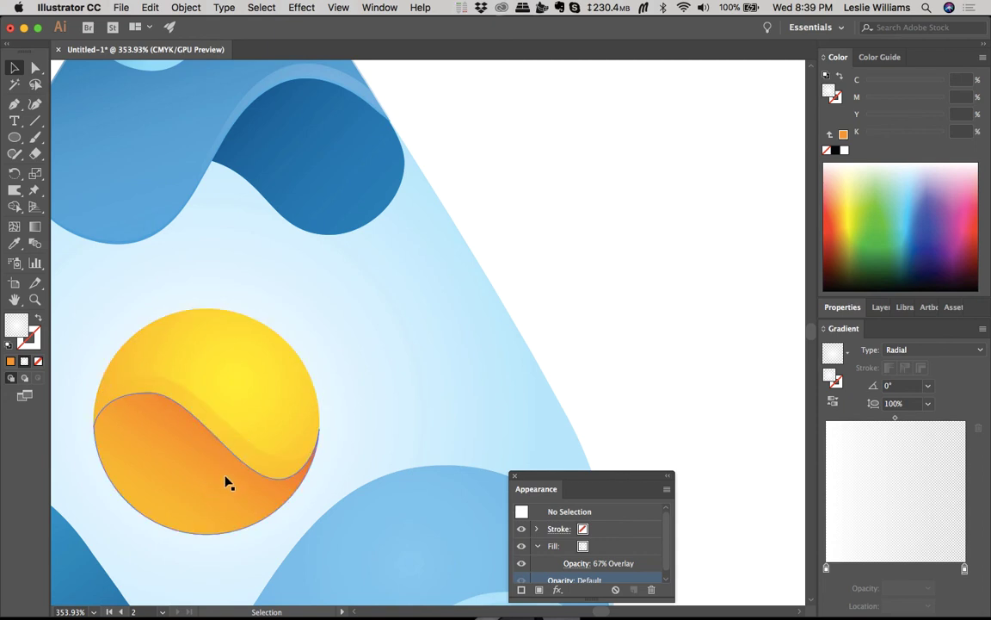
# Step: Marquee-select the sun, then remove the drop background and both waves from the selection
pyautogui.scroll(-4, 325, 428)
pyautogui.hscroll(-5, 325, 427)
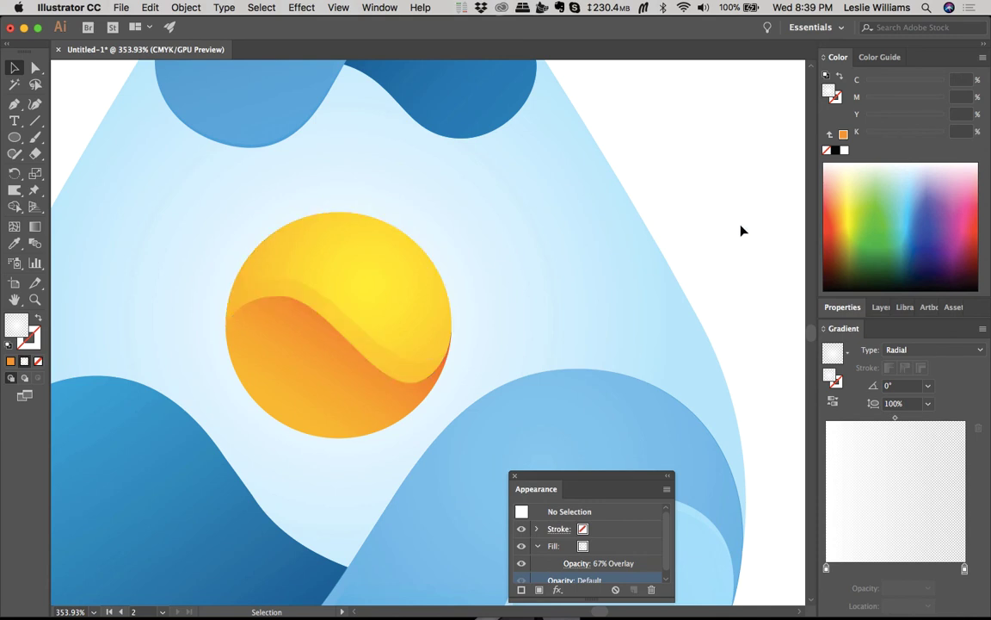
pyautogui.moveTo(739, 226); pyautogui.dragTo(336, 343)
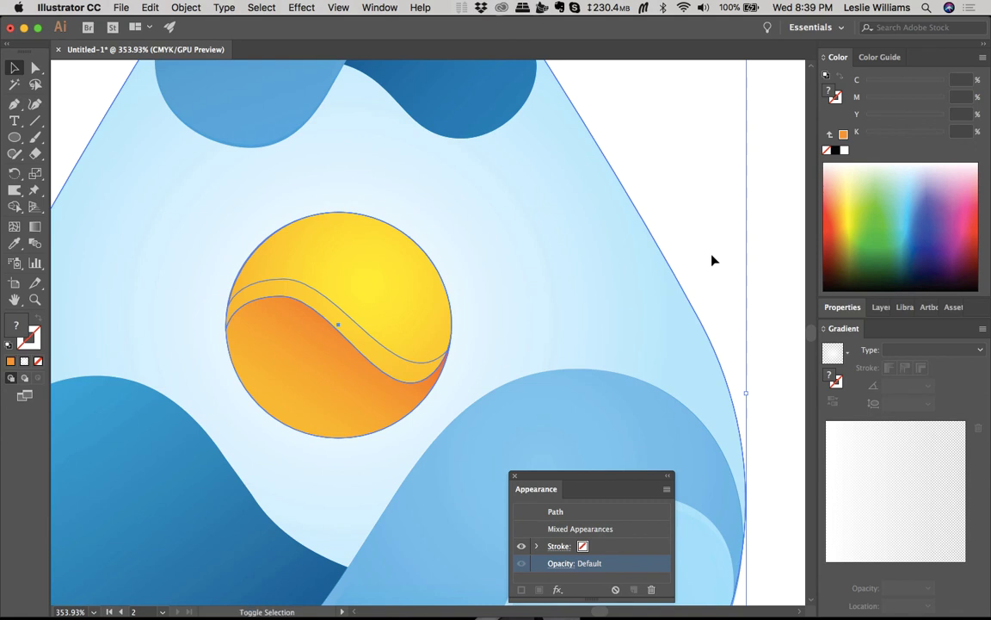
pyautogui.keyDown('shift'); pyautogui.click(581, 320); pyautogui.keyUp('shift')
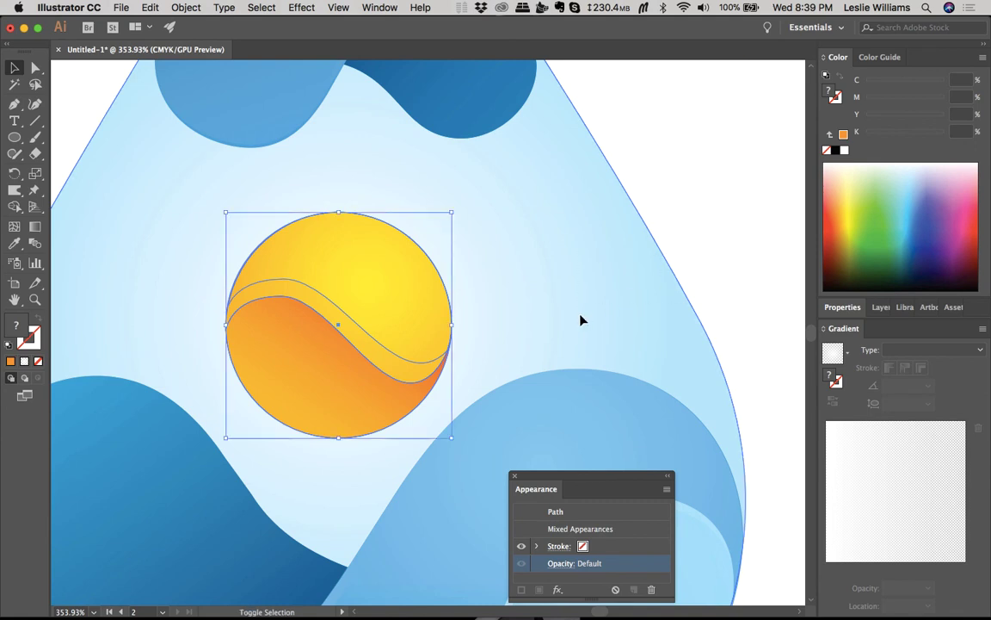
pyautogui.keyDown('shift'); pyautogui.click(376, 342); pyautogui.keyUp('shift')
pyautogui.keyDown('shift'); pyautogui.click(338, 421); pyautogui.keyUp('shift')
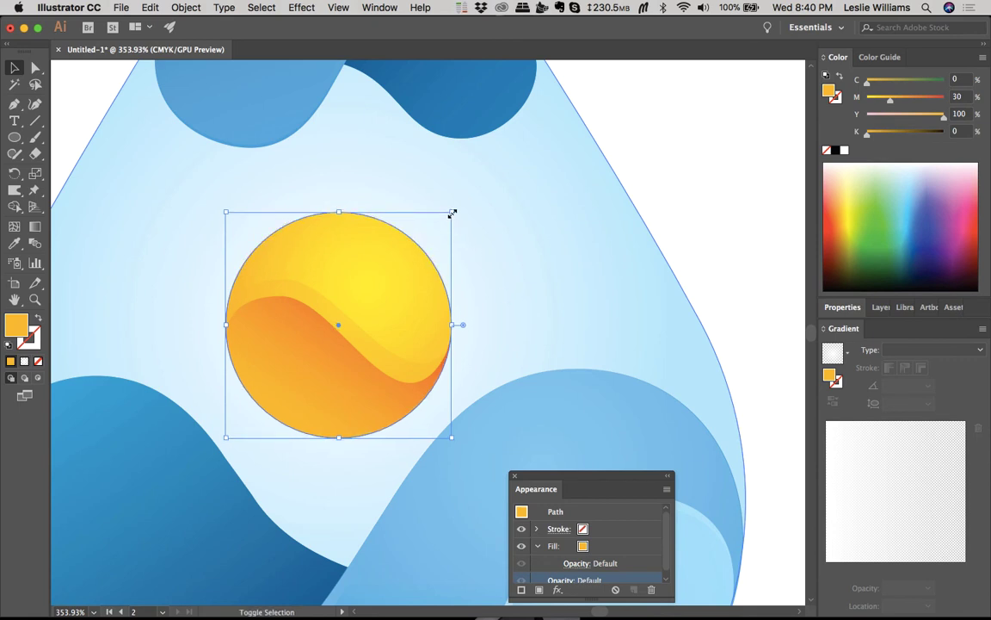
# Step: Enlarge the copied circle behind the sun to about 131 pt and fade it to 10% opacity
pyautogui.moveTo(451, 213); pyautogui.dragTo(465, 200)
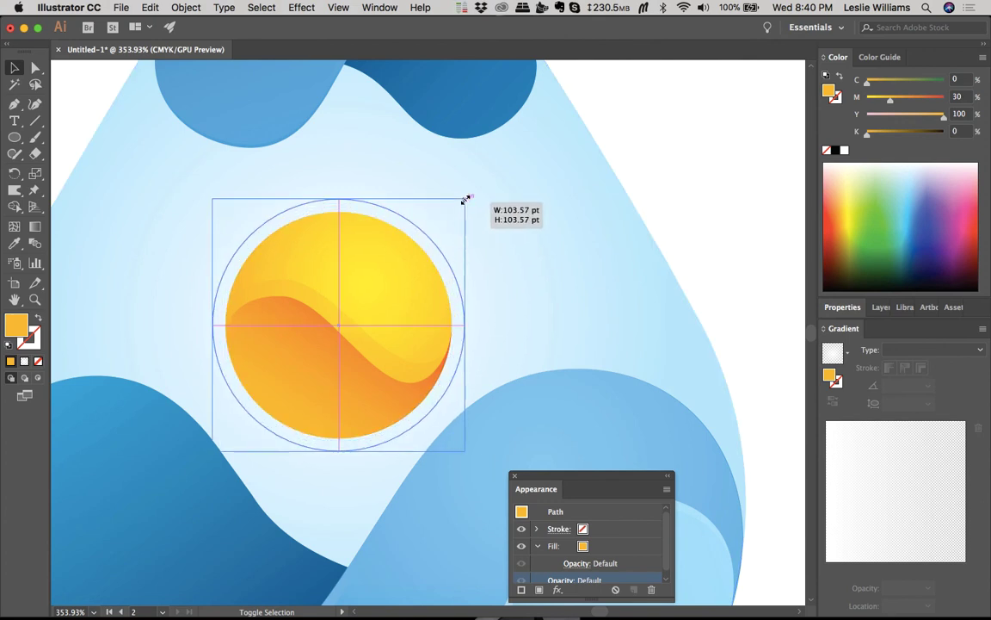
pyautogui.moveTo(469, 197); pyautogui.dragTo(523, 157)
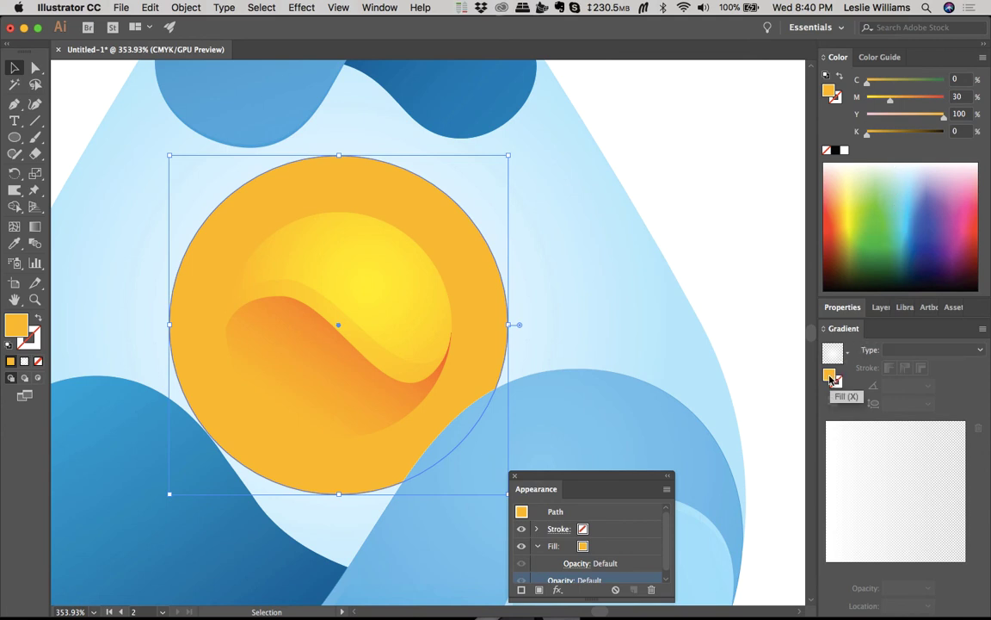
pyautogui.click(577, 564)
pyautogui.click(576, 462)
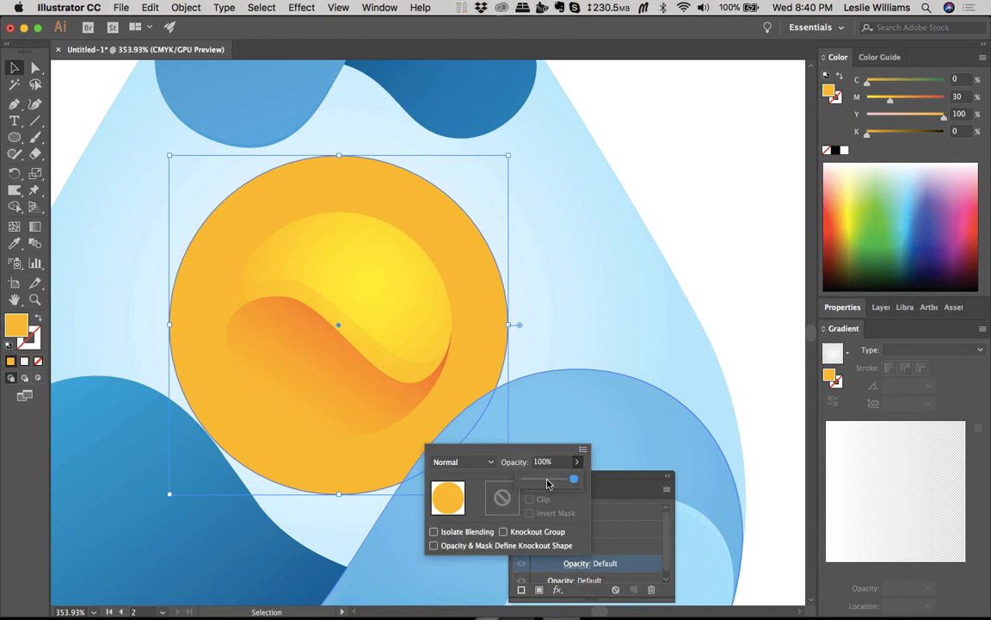
pyautogui.moveTo(547, 484); pyautogui.dragTo(531, 487)
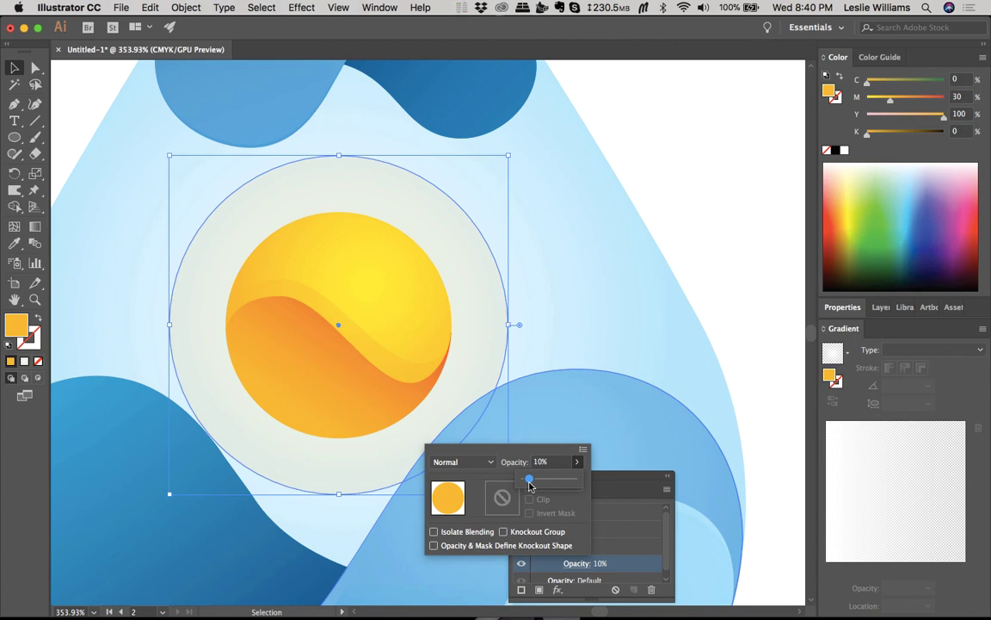
pyautogui.click(720, 247)
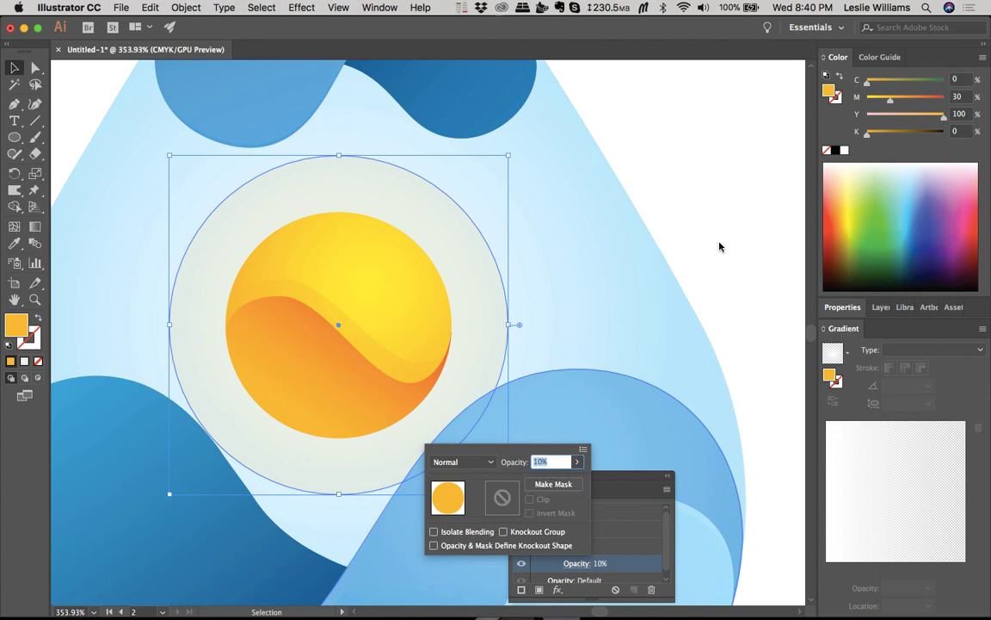
pyautogui.click(720, 247)
# Step: Scale the halo circle down around its centre
pyautogui.press('super+0')
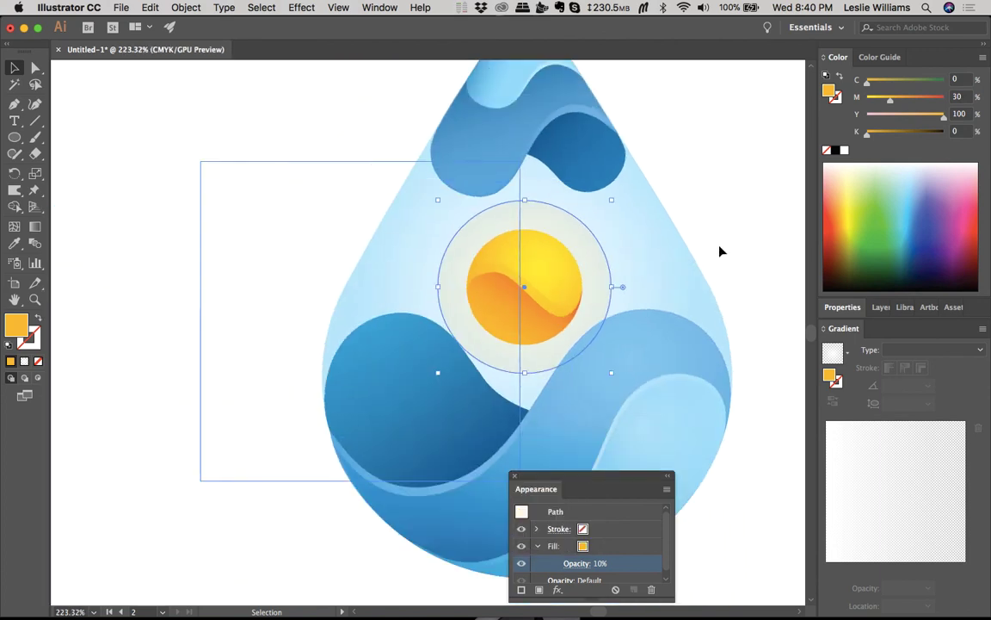
pyautogui.scroll(5, 719, 251)
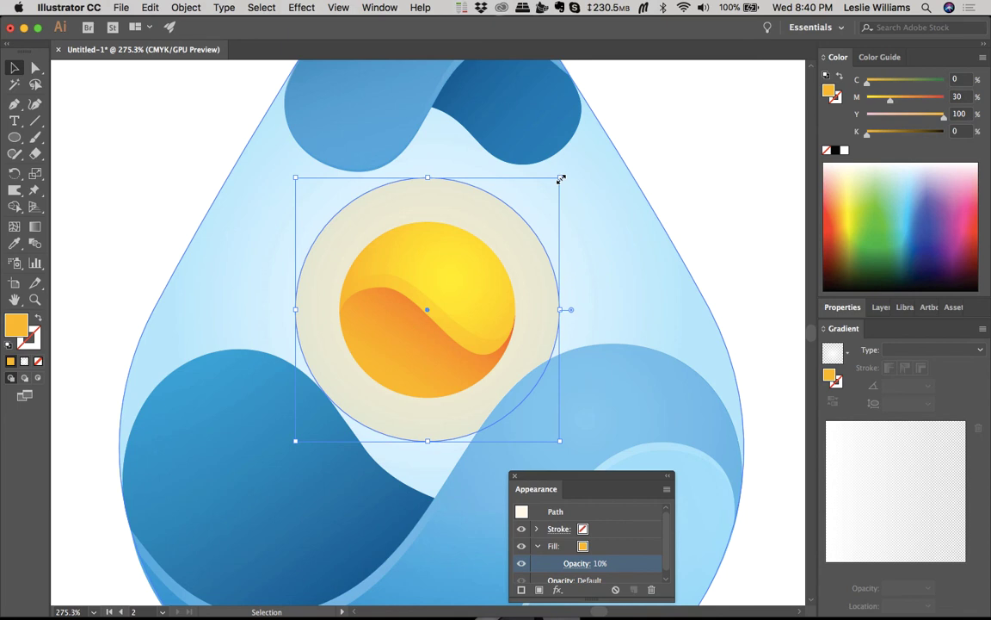
pyautogui.moveTo(560, 178); pyautogui.dragTo(549, 193)
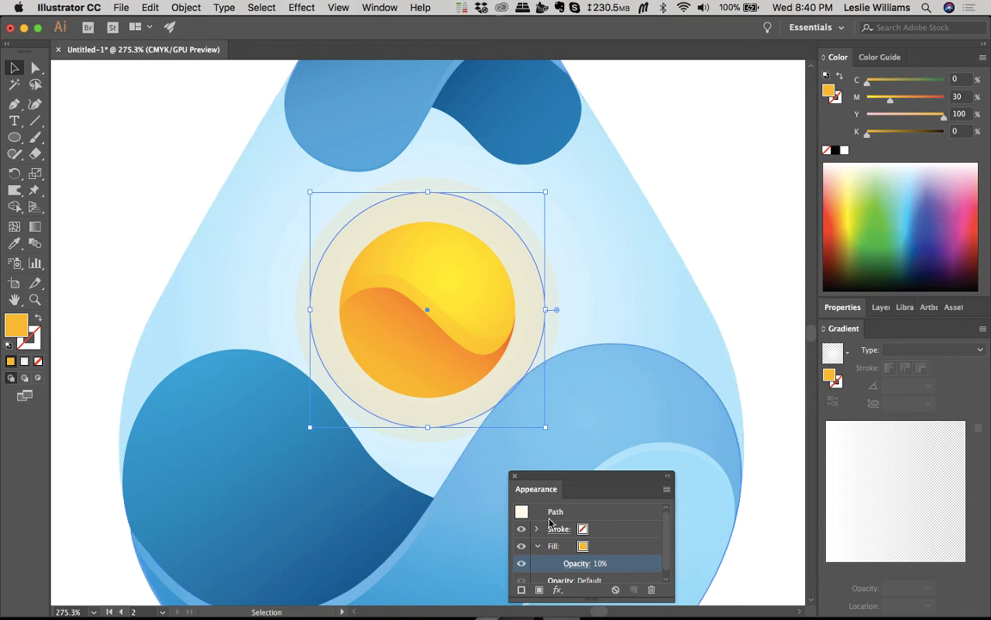
# Step: Set the halo's blend mode to Screen after comparing Overlay, then shrink it to about 115.75 pt
pyautogui.click(583, 563)
pyautogui.click(489, 462)
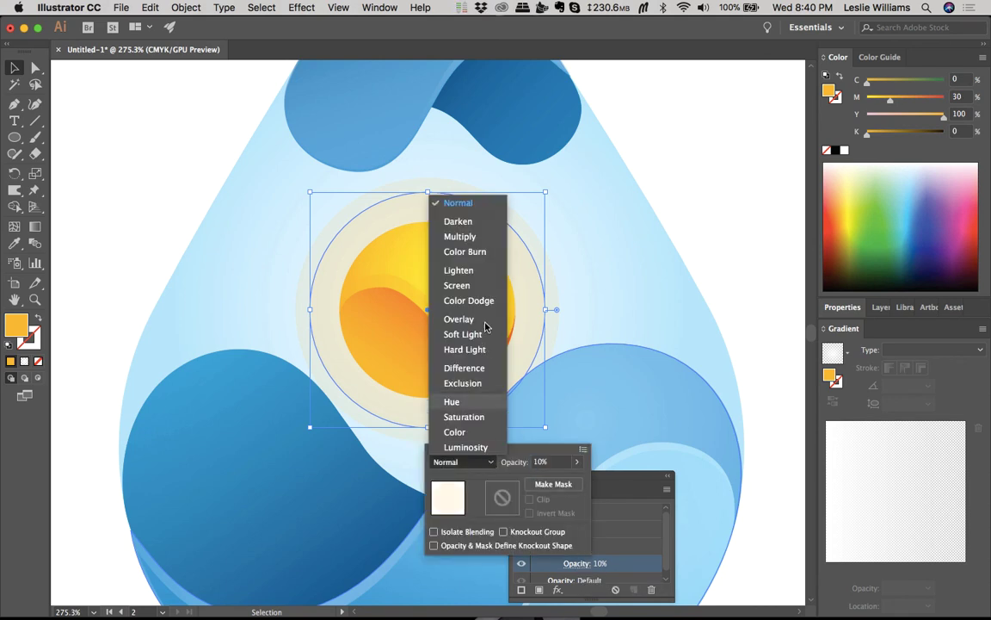
pyautogui.click(480, 288)
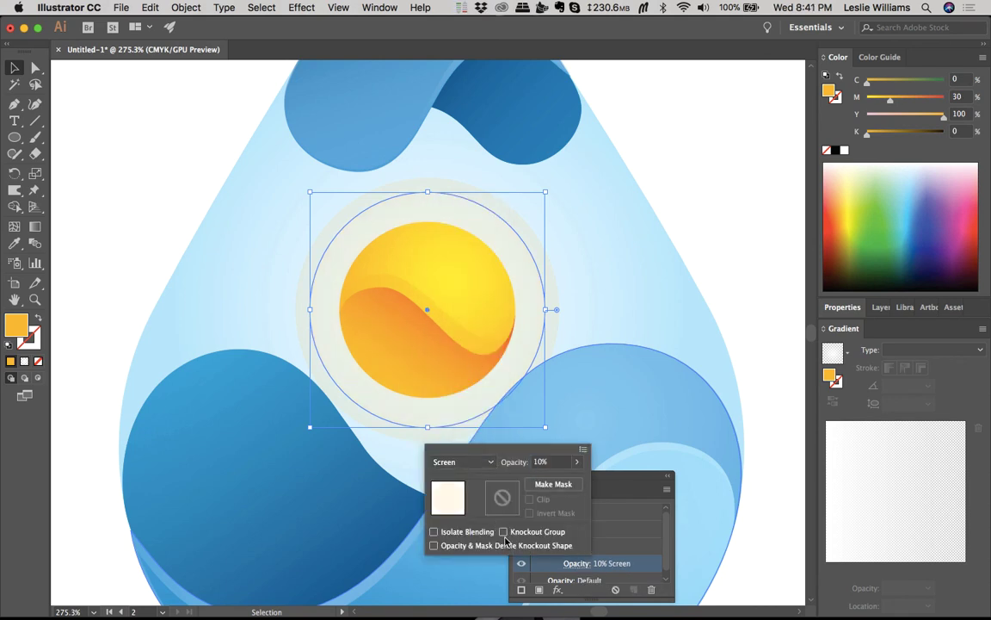
pyautogui.click(488, 463)
pyautogui.click(477, 320)
pyautogui.click(489, 463)
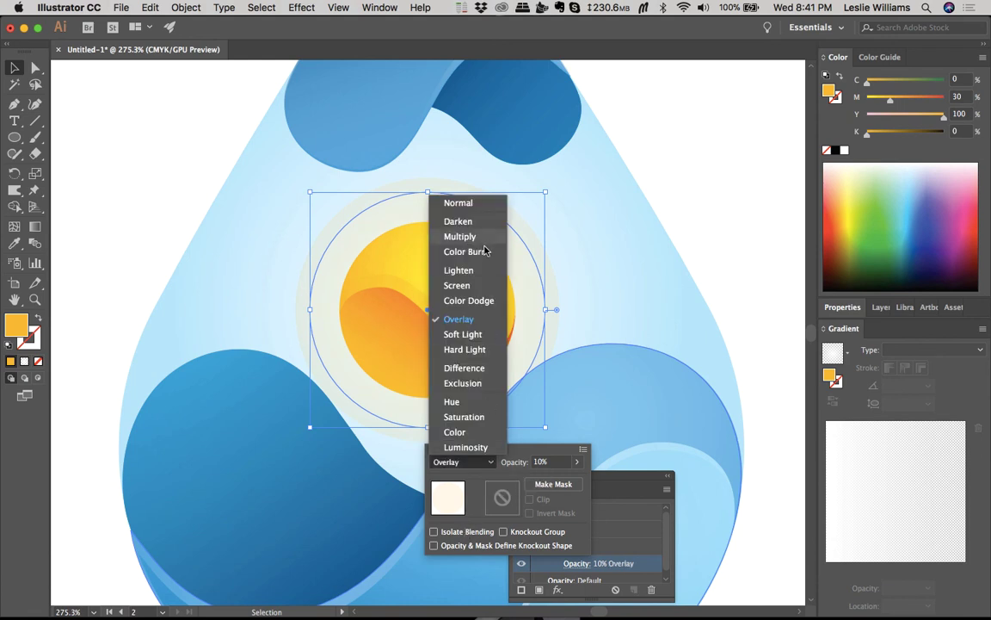
pyautogui.click(457, 285)
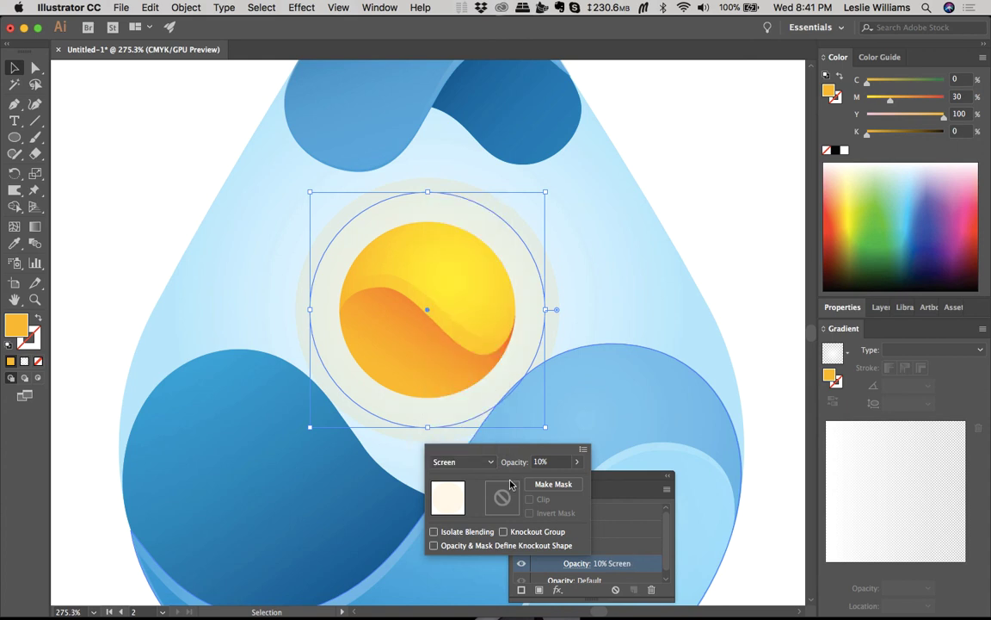
pyautogui.click(516, 369)
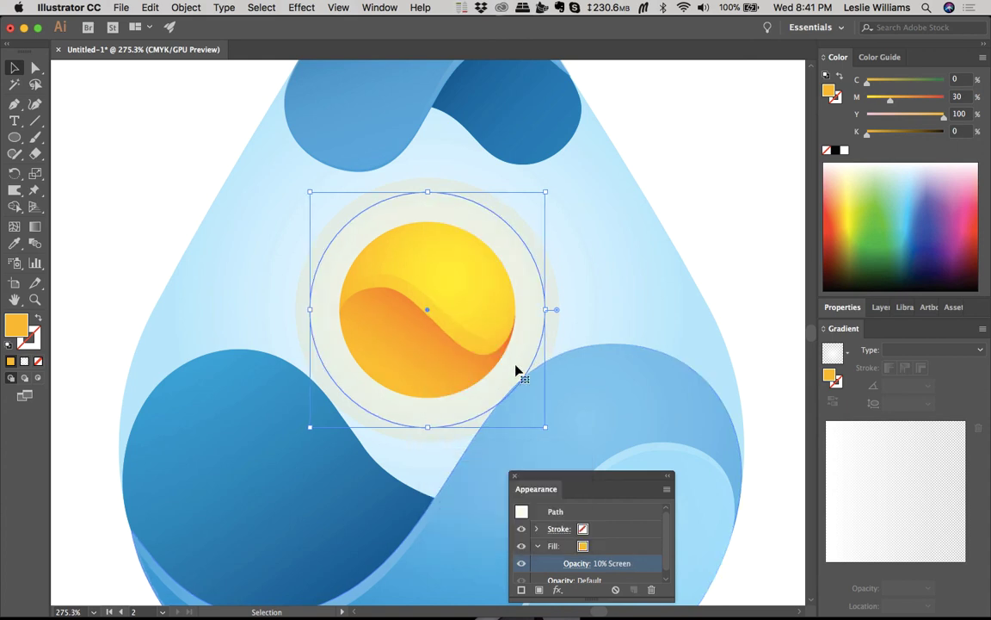
pyautogui.moveTo(545, 191); pyautogui.dragTo(537, 198)
pyautogui.click(700, 180)
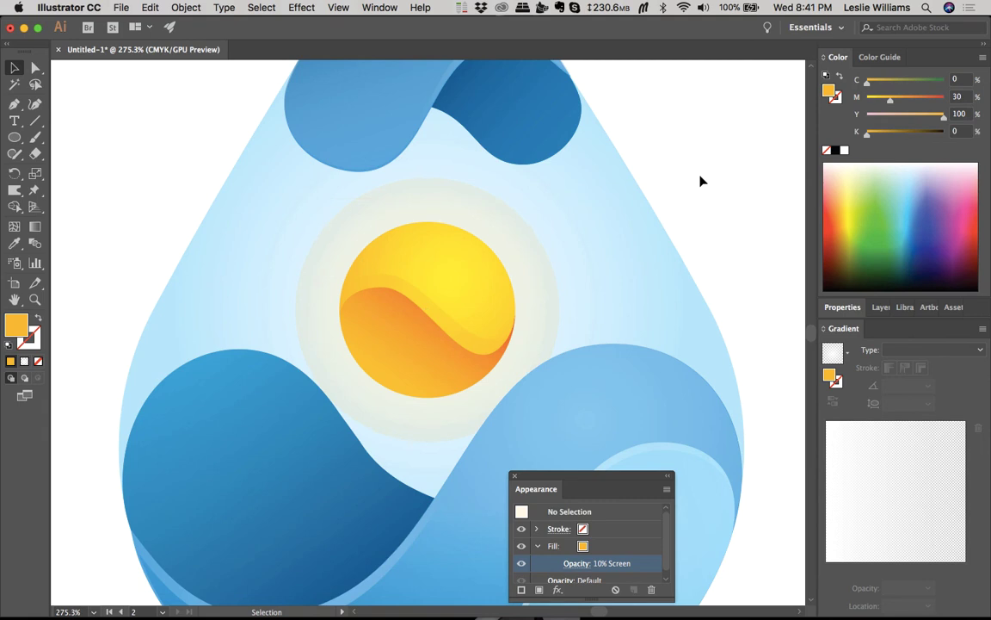
# Step: Raise the pale ring's opacity around the sun to 69%
pyautogui.click(454, 217)
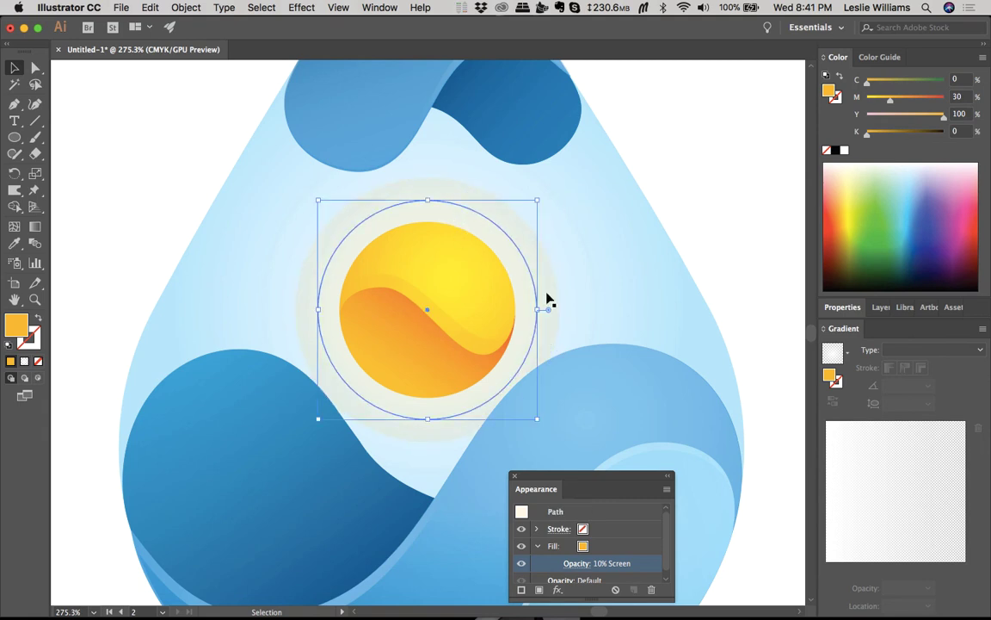
pyautogui.click(587, 564)
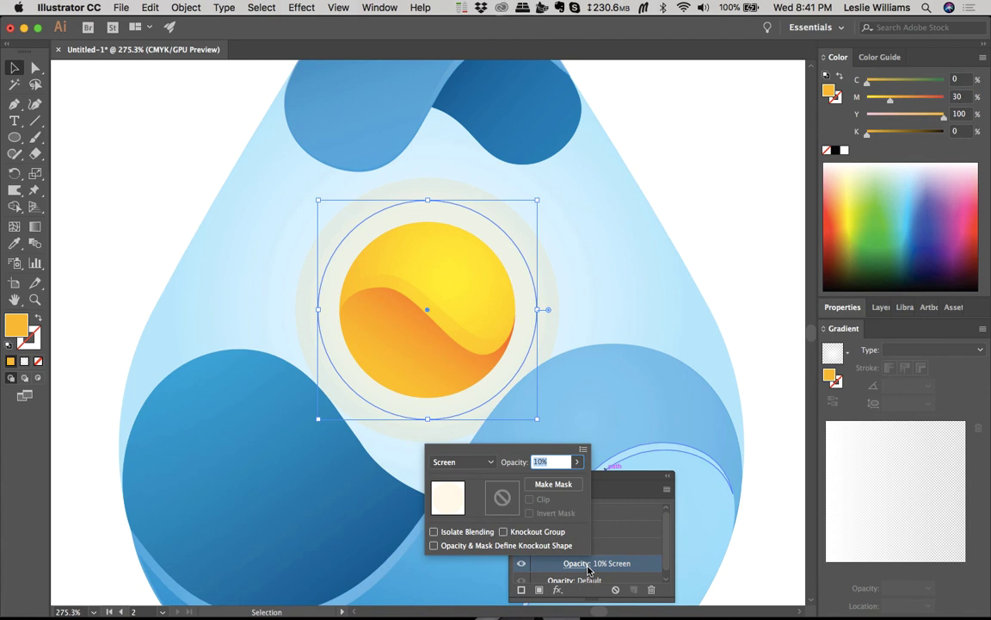
pyautogui.click(576, 461)
pyautogui.moveTo(532, 484); pyautogui.dragTo(561, 485)
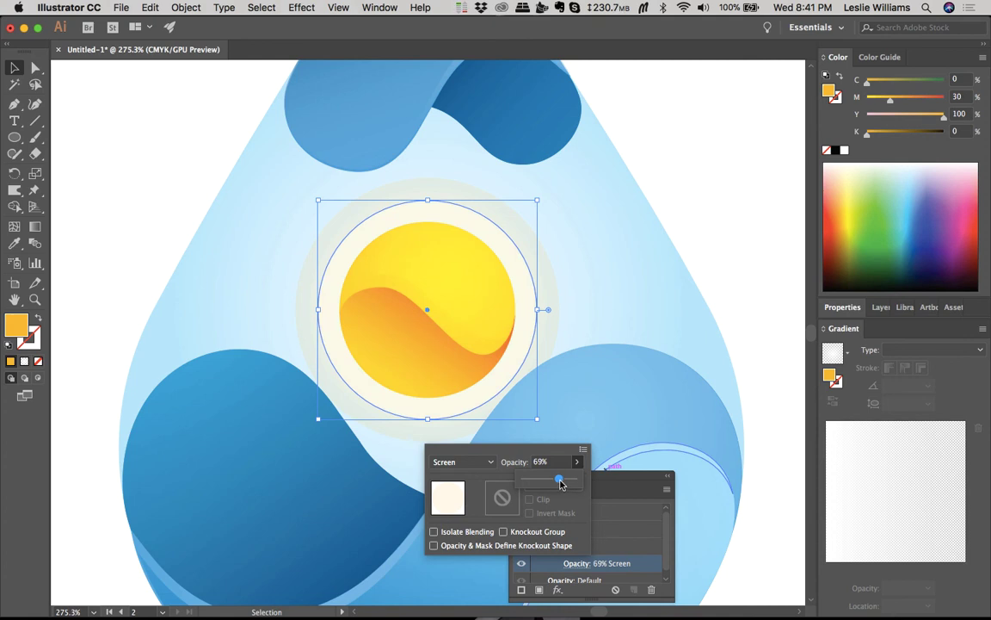
pyautogui.click(918, 120)
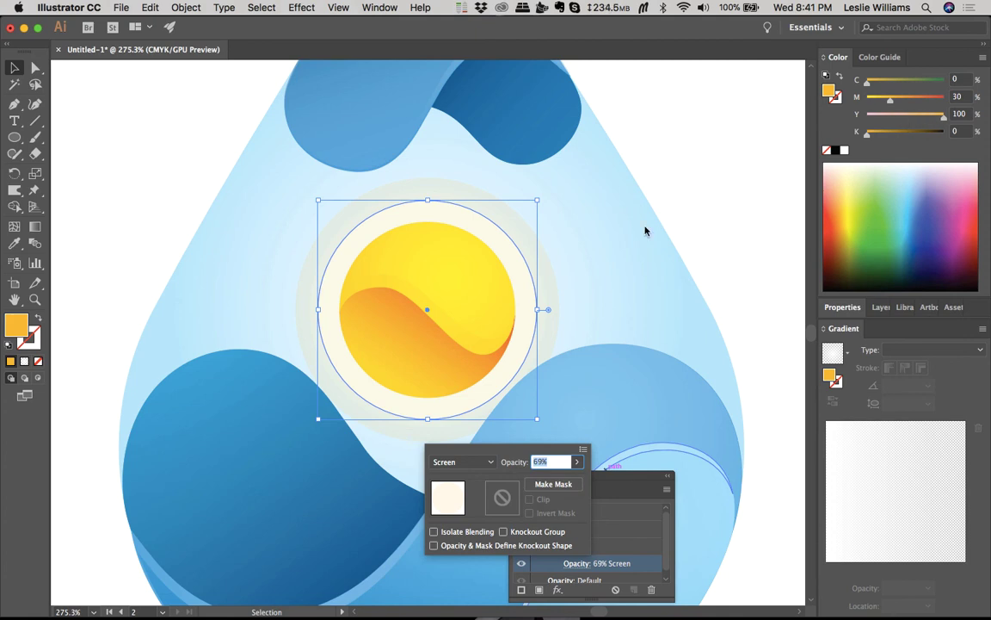
pyautogui.click(720, 243)
pyautogui.click(721, 246)
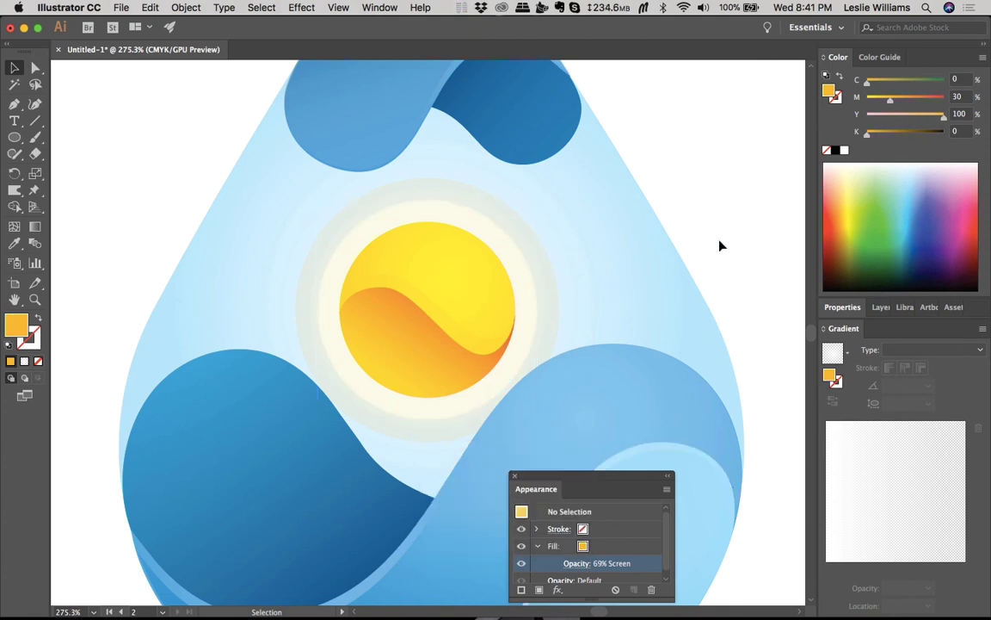
# Step: Lower the same ring's opacity back down to about 31%
pyautogui.click(512, 250)
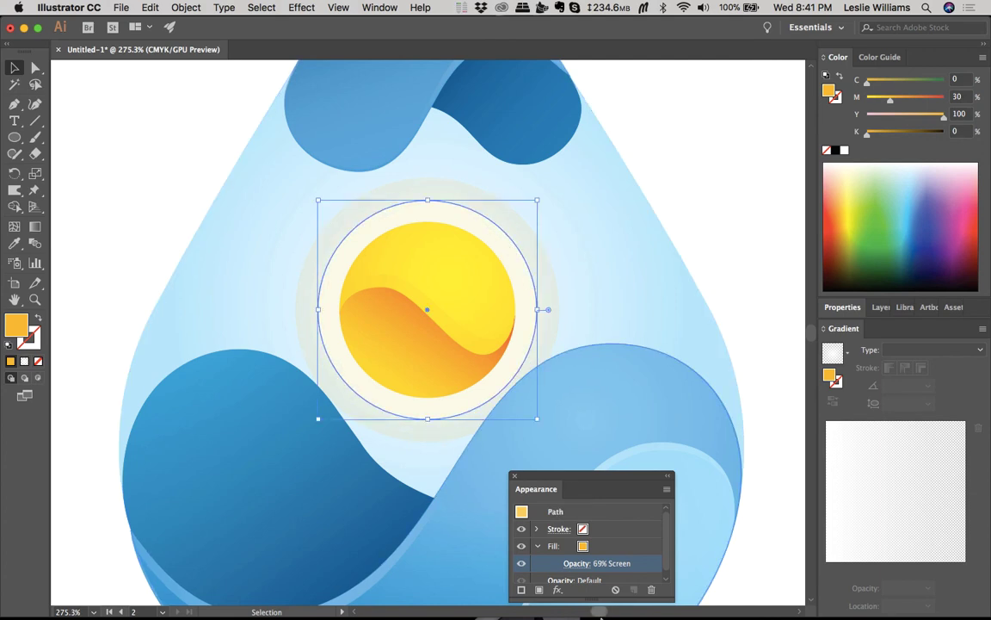
pyautogui.click(584, 564)
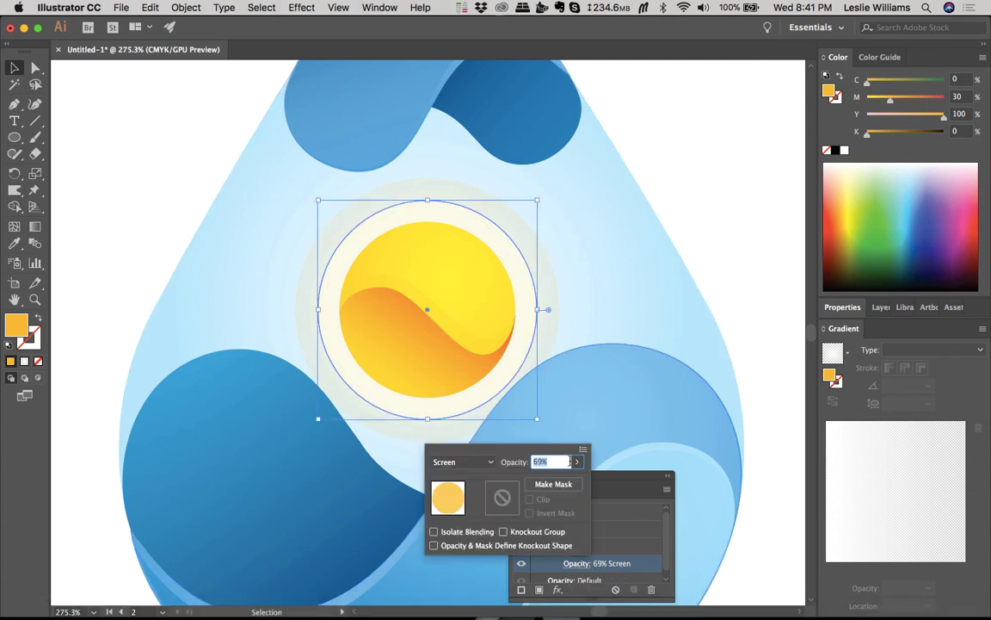
pyautogui.click(577, 461)
pyautogui.moveTo(558, 481); pyautogui.dragTo(541, 483)
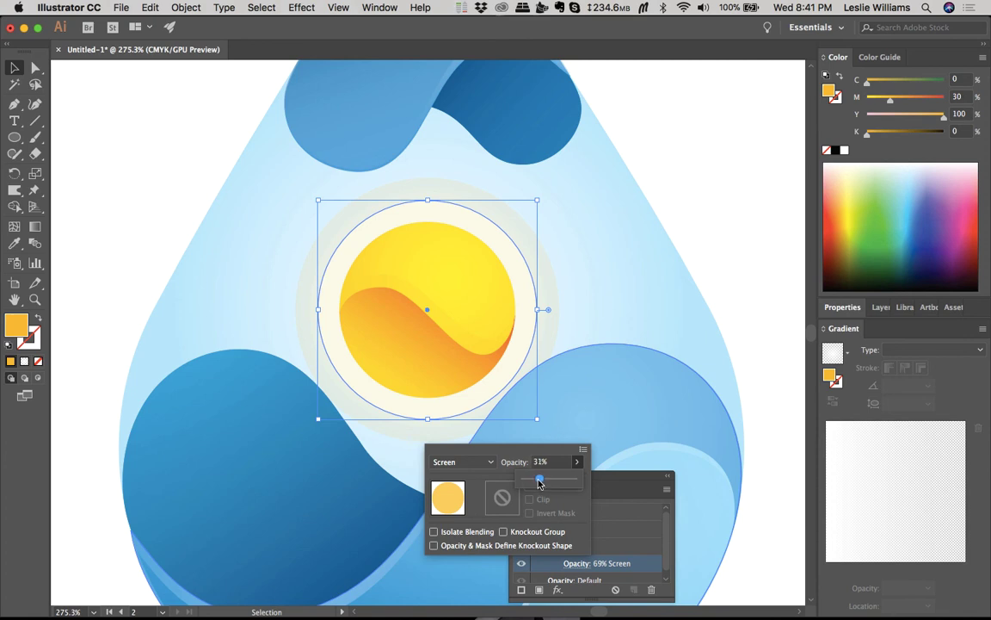
pyautogui.click(713, 213)
pyautogui.click(712, 213)
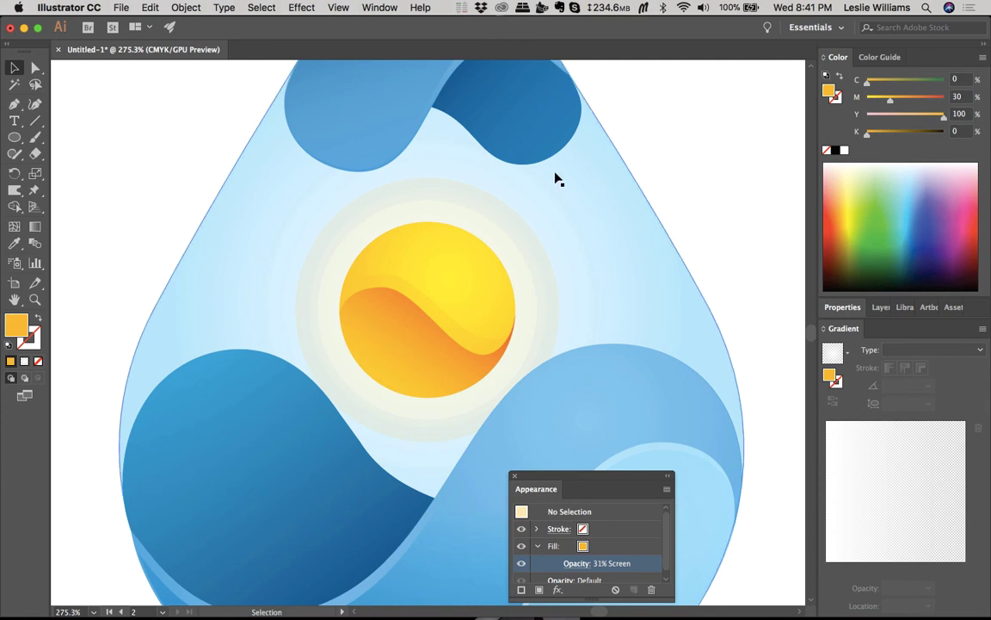
pyautogui.press('super+0')
pyautogui.scroll(8, 678, 188)
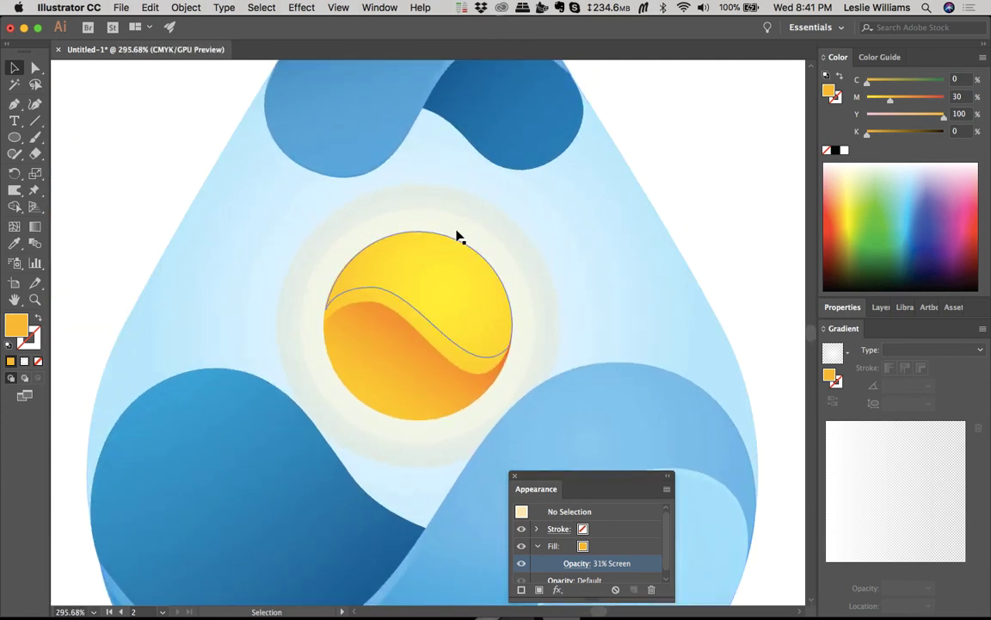
# Step: Shrink the ring to about 109 pt and raise its opacity from 31% to 76%
pyautogui.click(474, 232)
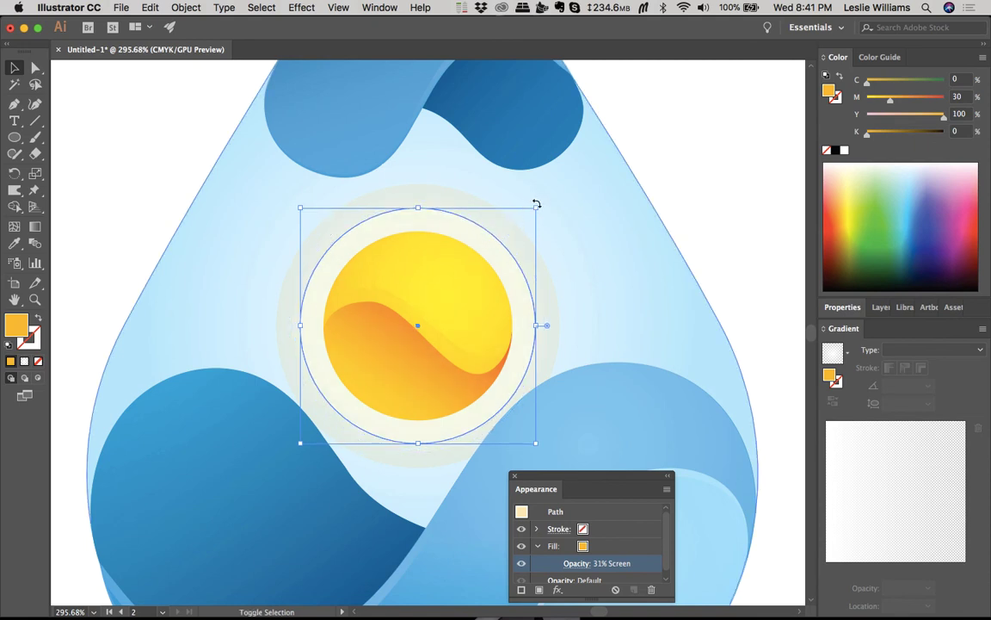
pyautogui.moveTo(534, 209); pyautogui.dragTo(530, 216)
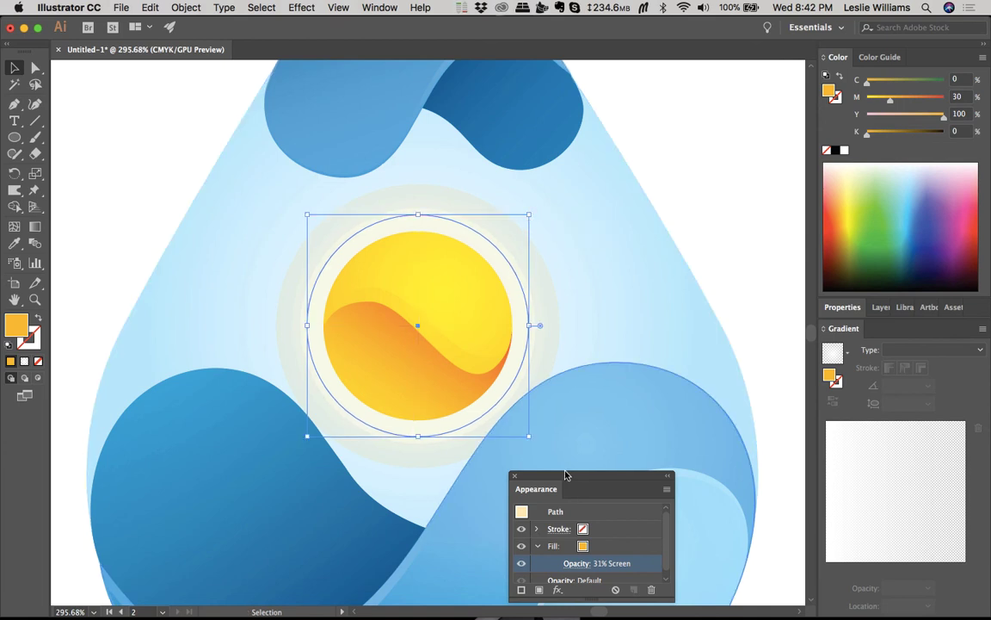
pyautogui.click(574, 563)
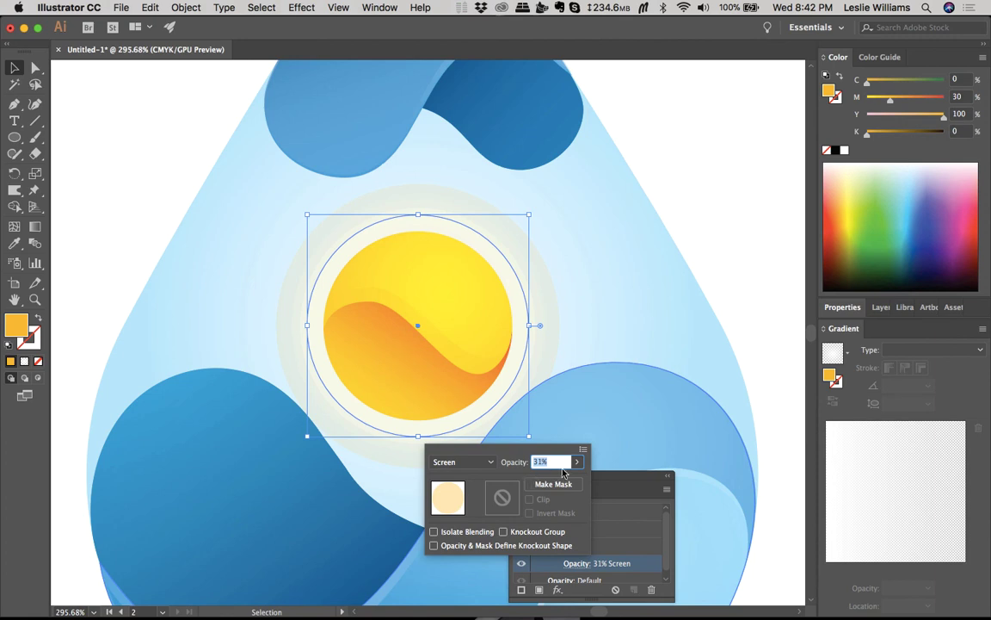
pyautogui.click(577, 461)
pyautogui.moveTo(546, 480); pyautogui.dragTo(563, 479)
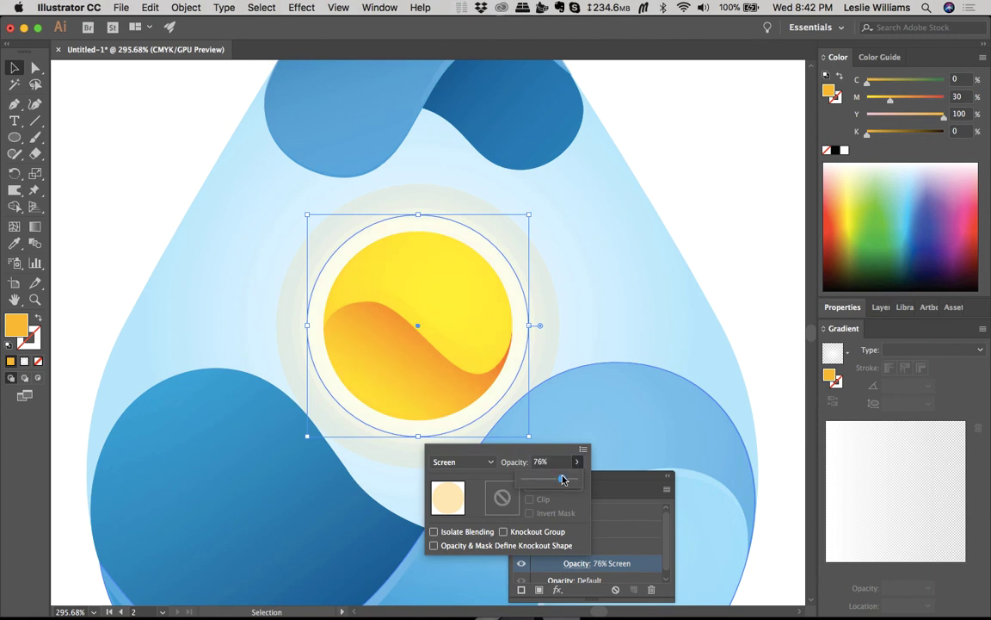
pyautogui.press('Return')
pyautogui.press('Return')
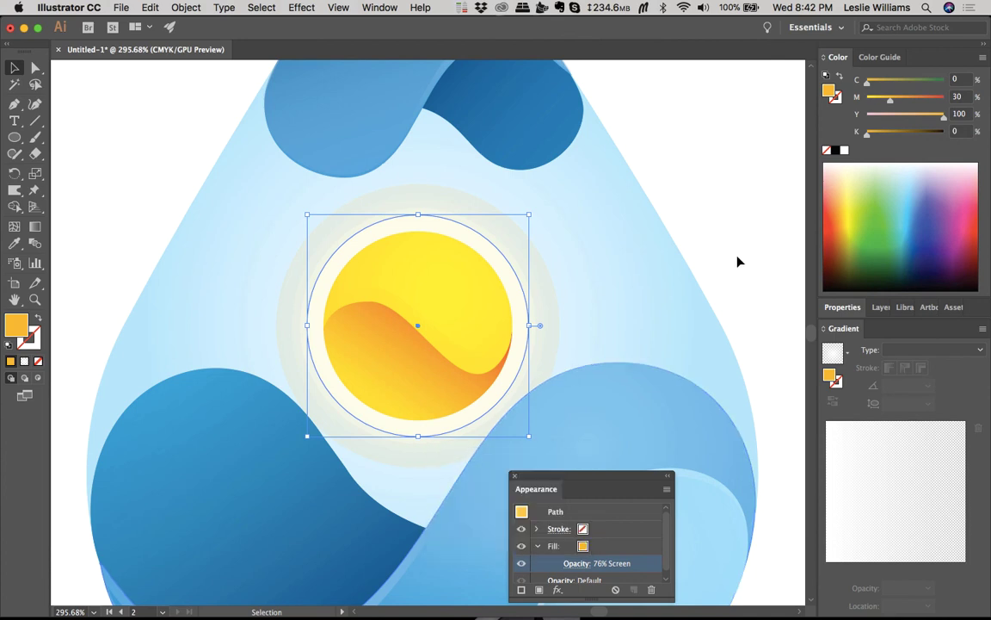
pyautogui.click(738, 261)
# Step: Zoom in on the sun and shrink its pale circle around its centre to about 105 pt
pyautogui.scroll(-5, 738, 261)
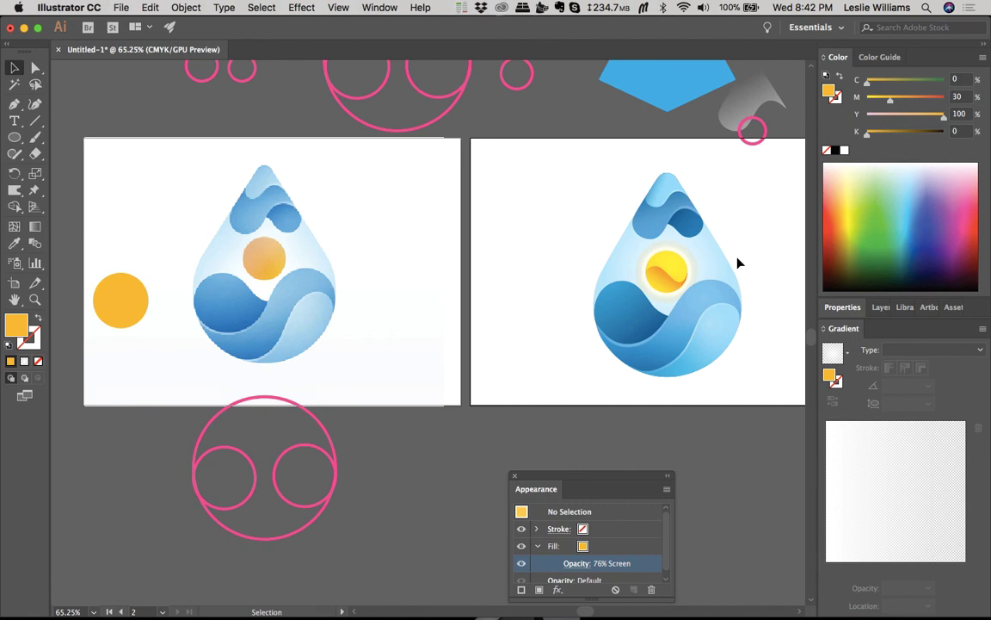
pyautogui.hscroll(3, 737, 262)
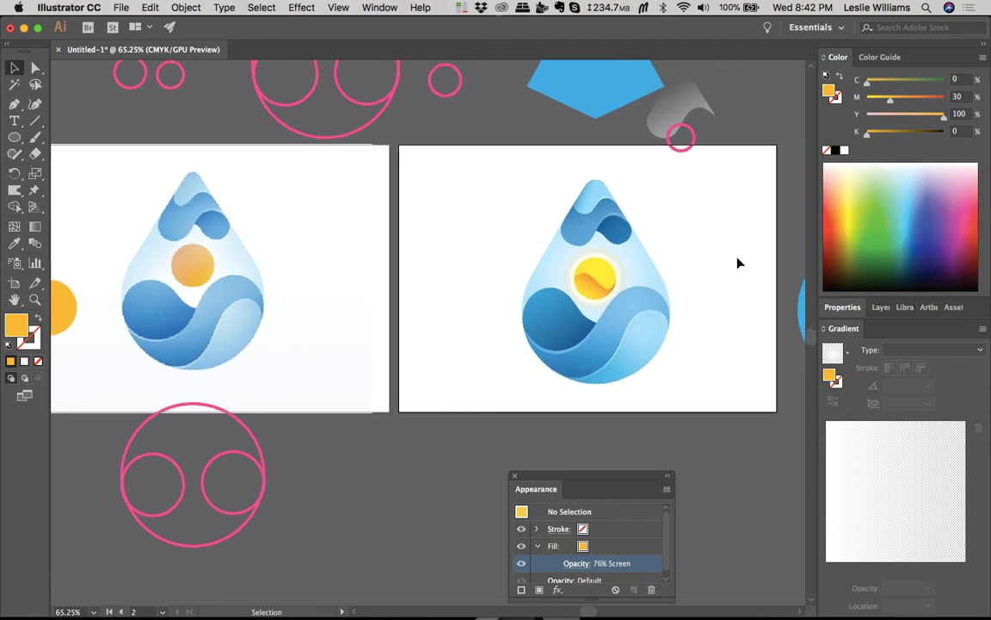
pyautogui.scroll(5, 602, 290)
pyautogui.scroll(3, 602, 291)
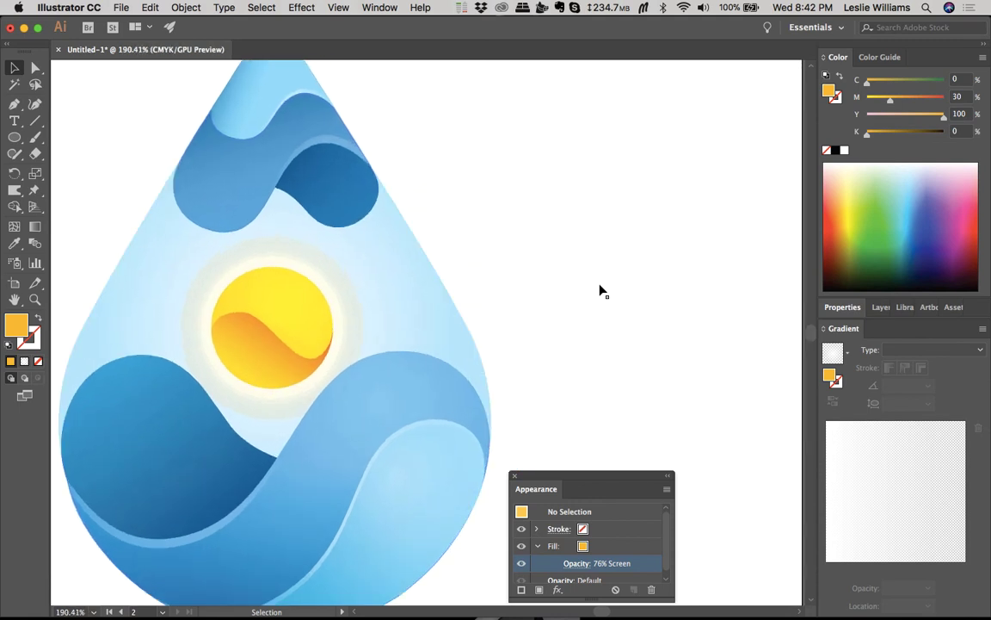
pyautogui.scroll(3, 603, 289)
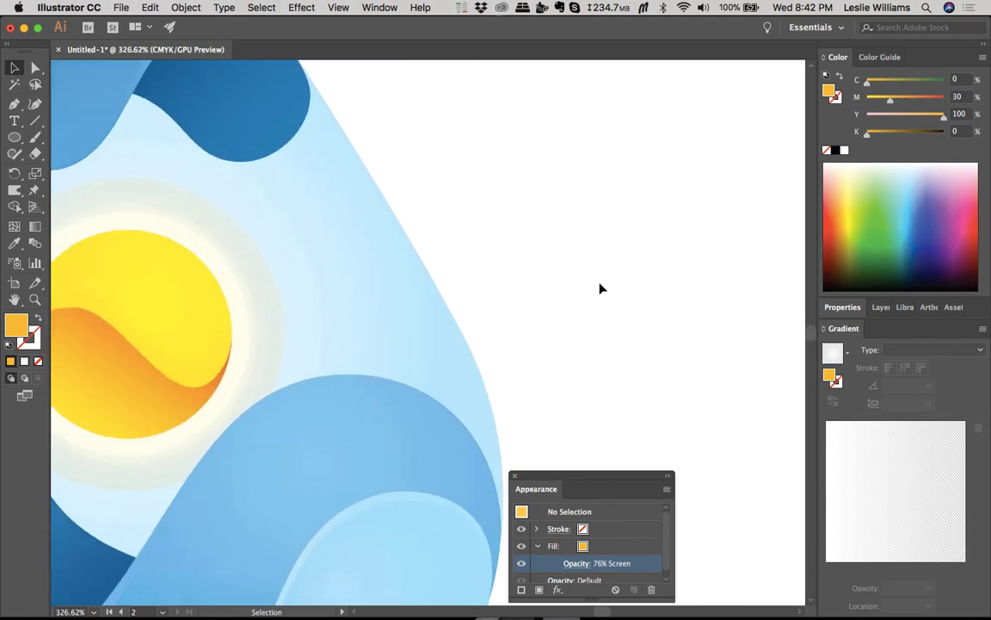
pyautogui.hscroll(-3, 577, 290)
pyautogui.click(273, 213)
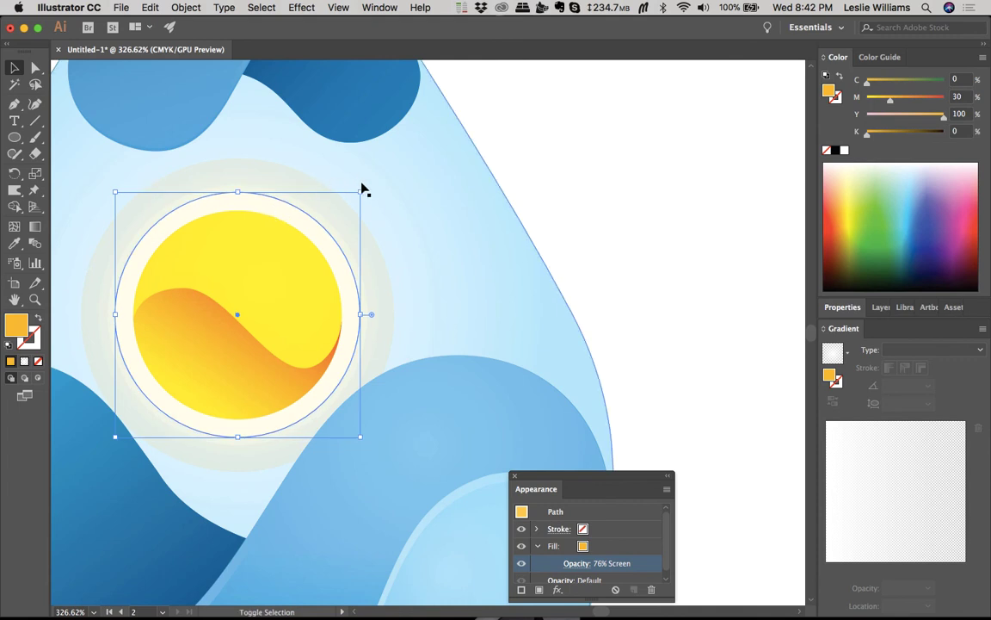
pyautogui.moveTo(361, 191); pyautogui.dragTo(356, 195)
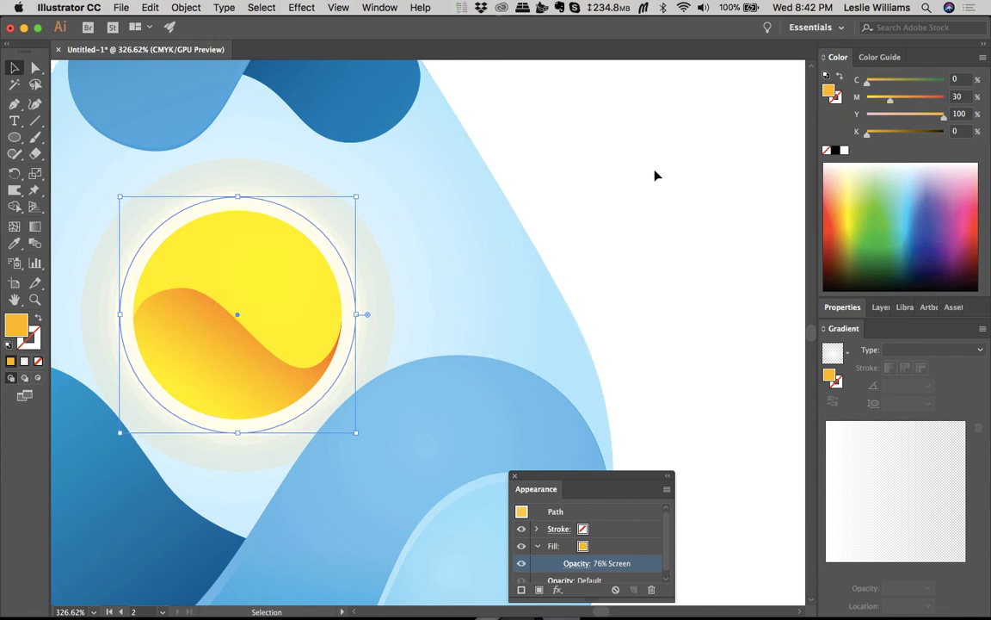
# Step: Set the ring to 96% opacity with a paler yellow fill (Y 66), sized about 100 pt
pyautogui.click(576, 563)
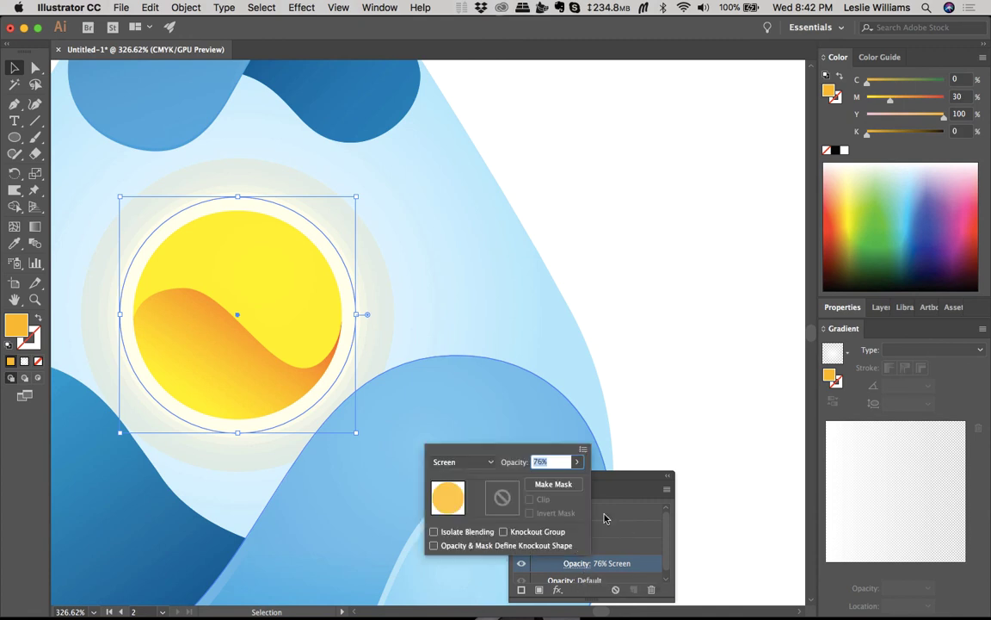
pyautogui.click(577, 462)
pyautogui.moveTo(567, 476); pyautogui.dragTo(574, 478)
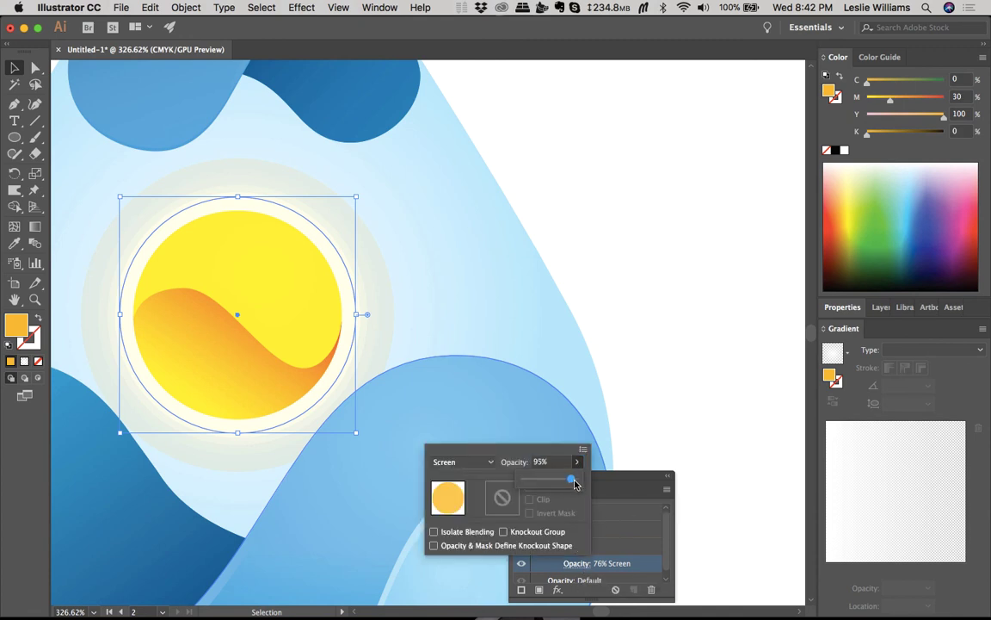
pyautogui.click(929, 122)
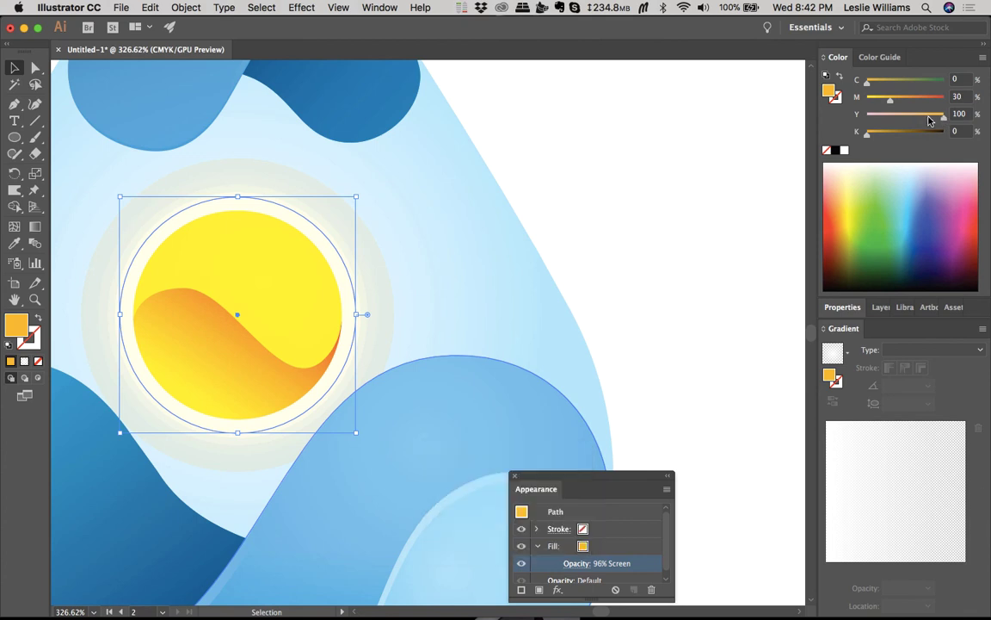
pyautogui.moveTo(944, 121); pyautogui.dragTo(874, 101)
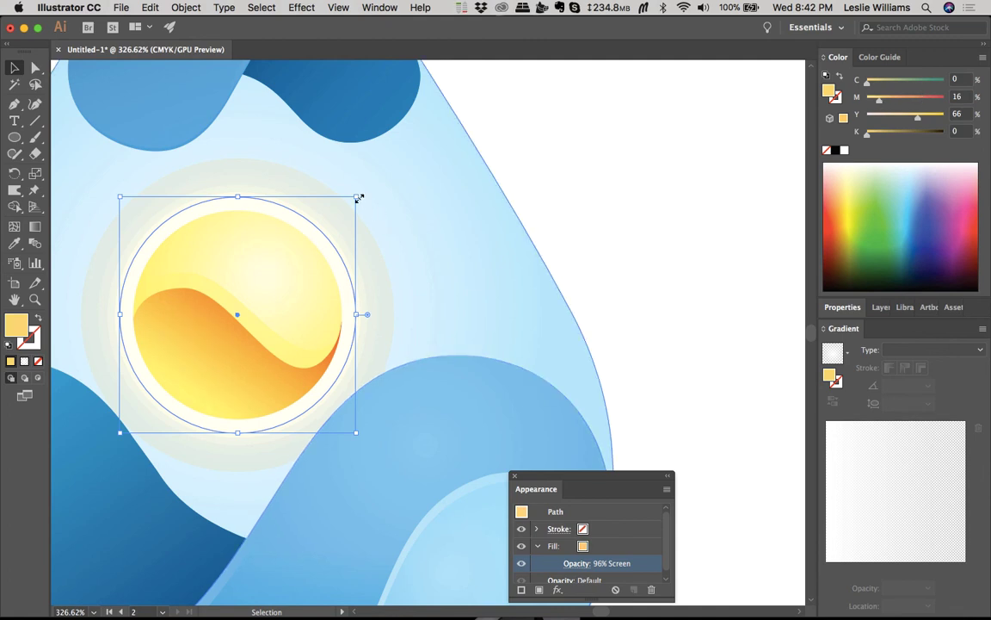
pyautogui.moveTo(358, 198); pyautogui.dragTo(354, 204)
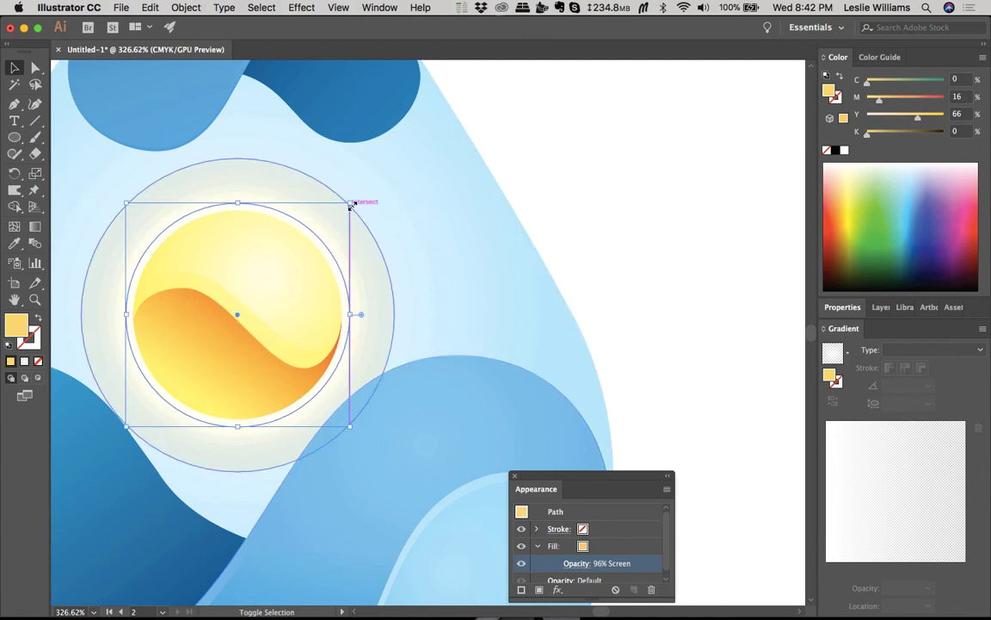
pyautogui.click(553, 185)
# Step: Enlarge the outer glow circle around the sun to about 165 pt
pyautogui.press('super+0')
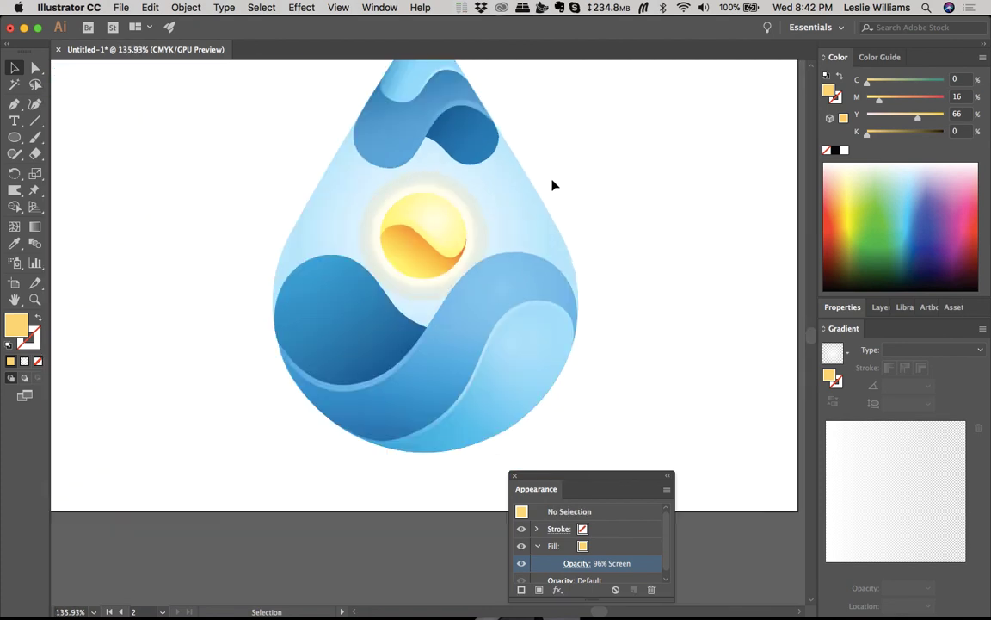
pyautogui.scroll(-3, 553, 185)
pyautogui.scroll(-2, 553, 185)
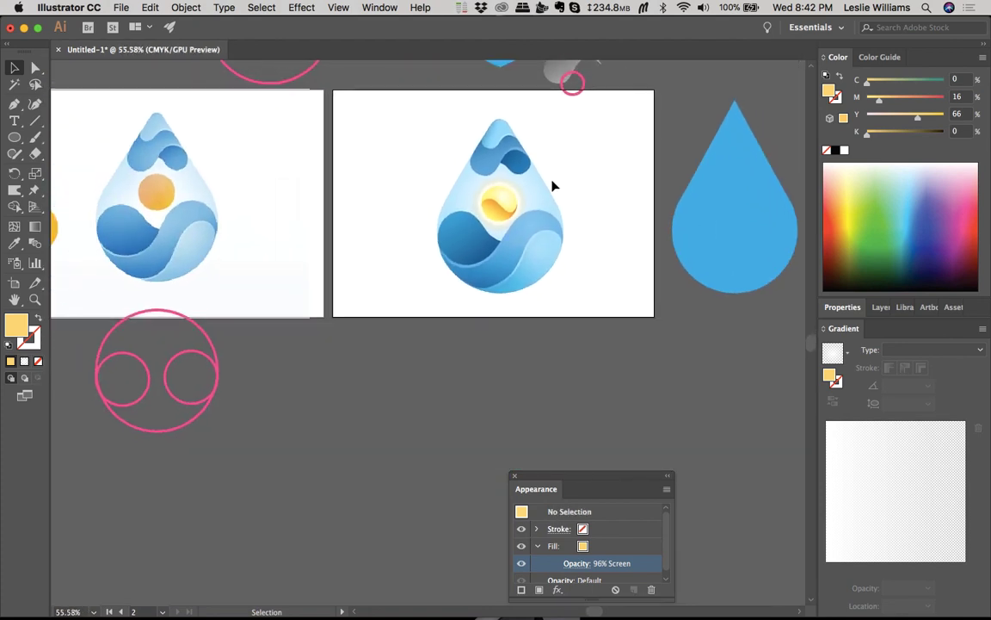
pyautogui.scroll(2, 553, 185)
pyautogui.scroll(-3, 554, 185)
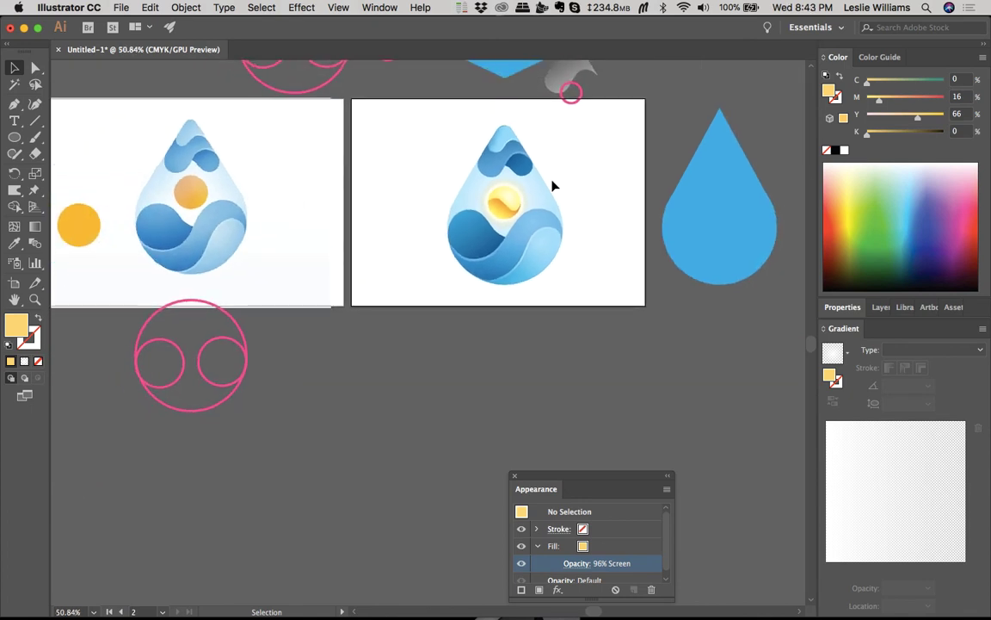
pyautogui.scroll(10, 553, 185)
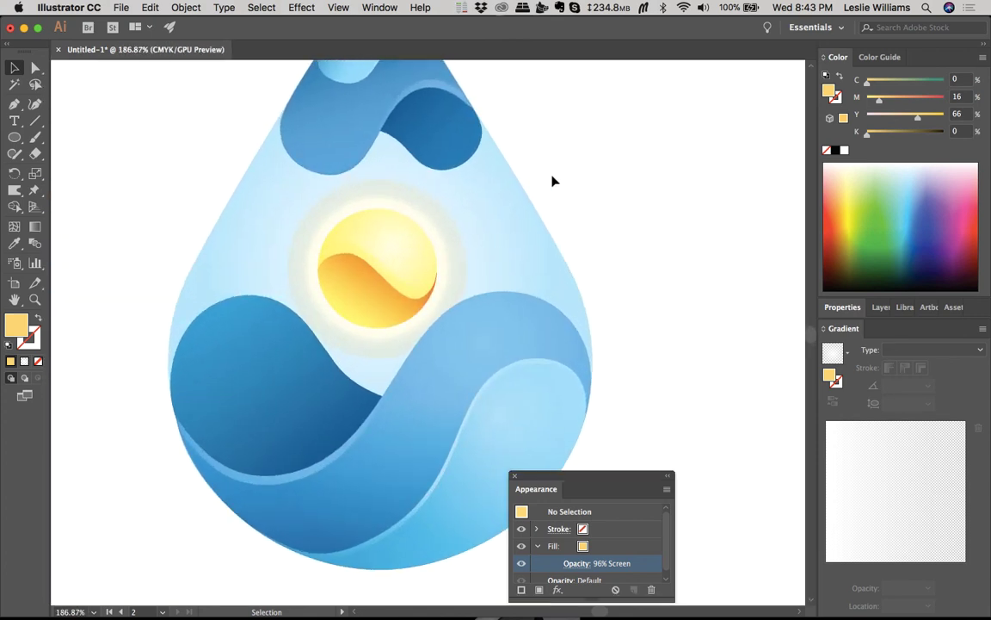
pyautogui.click(381, 187)
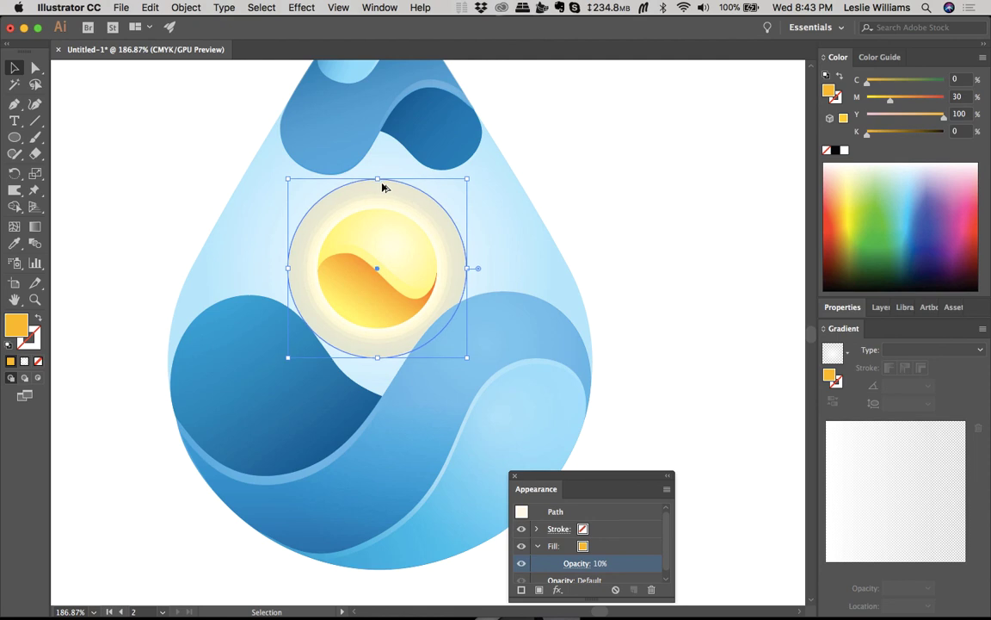
pyautogui.moveTo(465, 176); pyautogui.dragTo(511, 152)
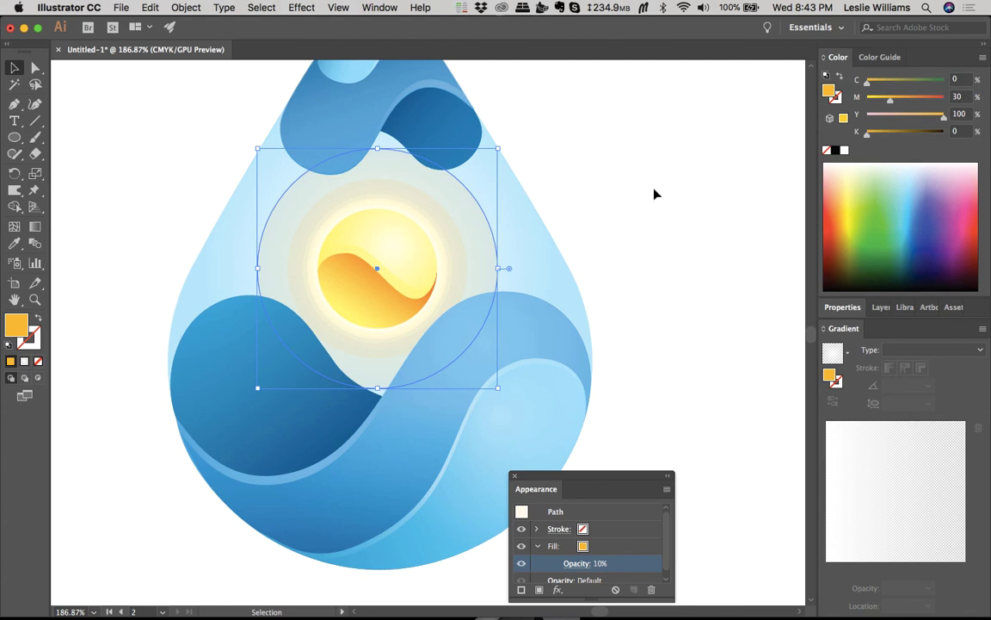
# Step: Lower the outer glow's opacity from 10% to 6%
pyautogui.click(583, 564)
pyautogui.click(576, 461)
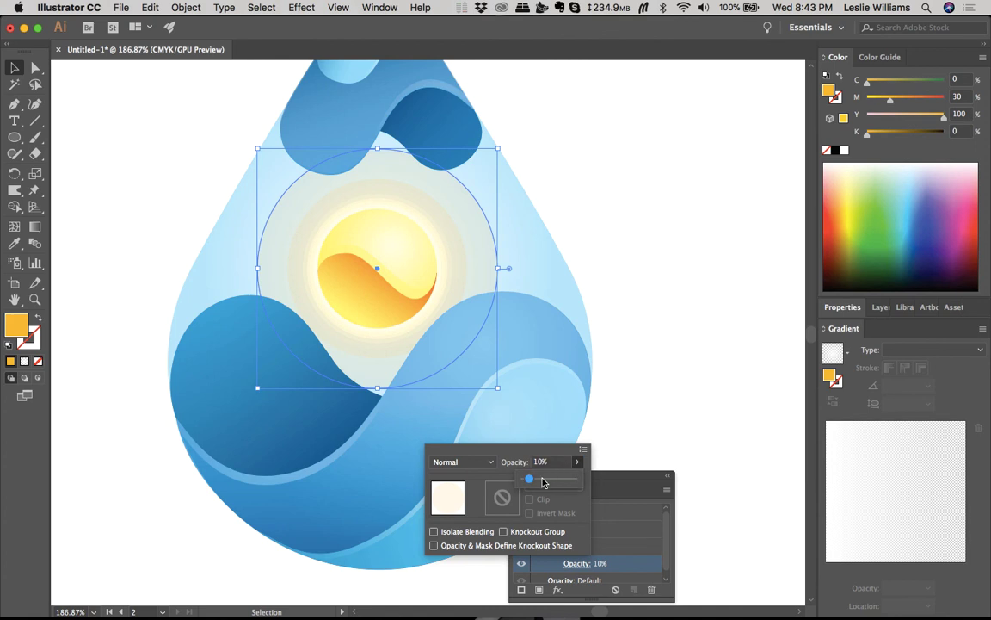
pyautogui.moveTo(530, 480); pyautogui.dragTo(528, 483)
pyautogui.click(637, 352)
pyautogui.click(638, 353)
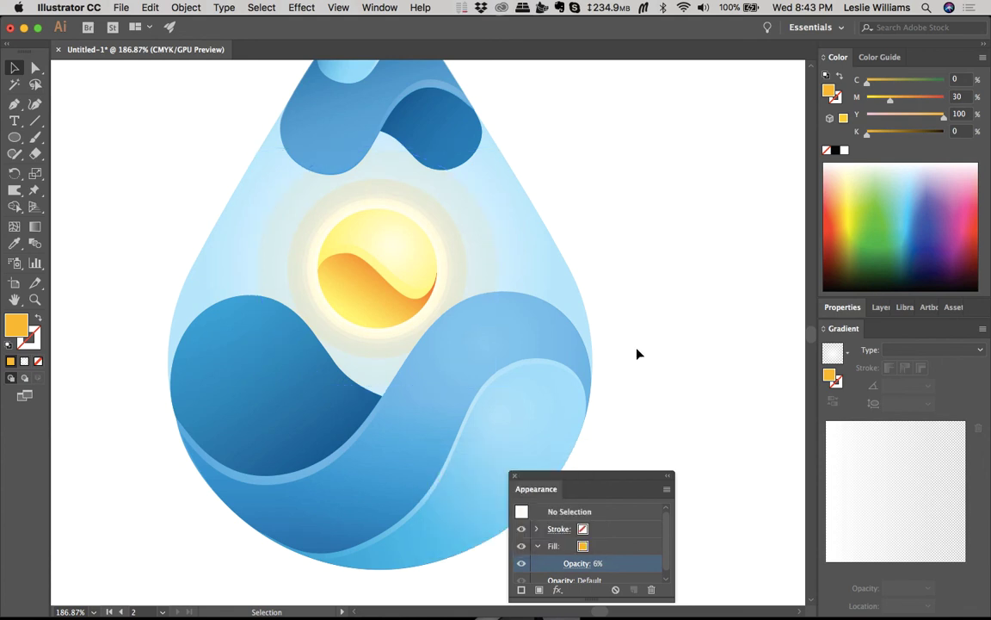
pyautogui.scroll(-5, 637, 354)
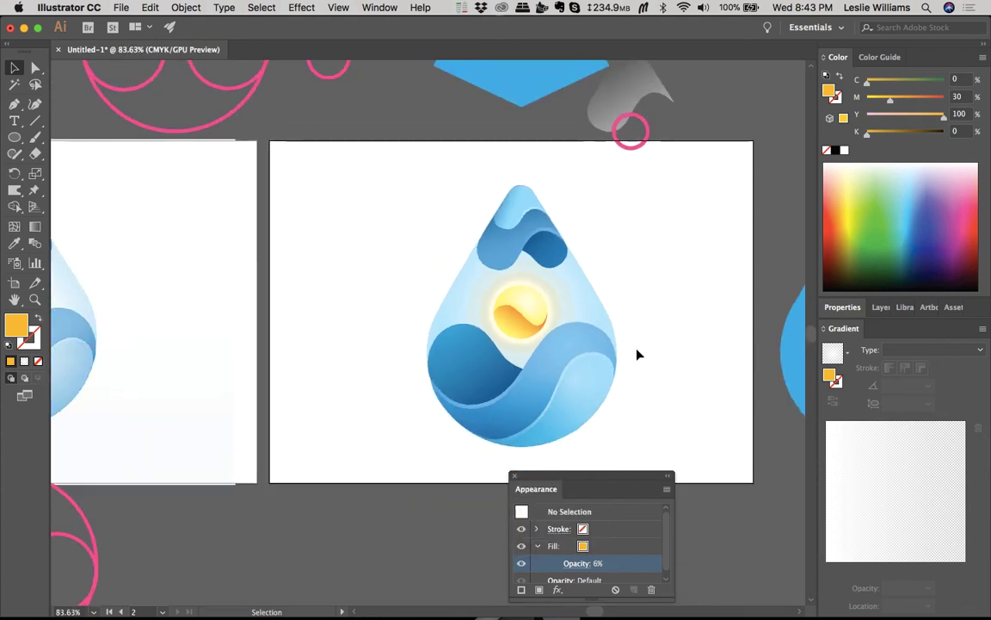
# Step: Marquee-select the whole drop logo, Alt-drag a duplicate beside it, and inspect the copy's glow circle
pyautogui.scroll(-3, 638, 354)
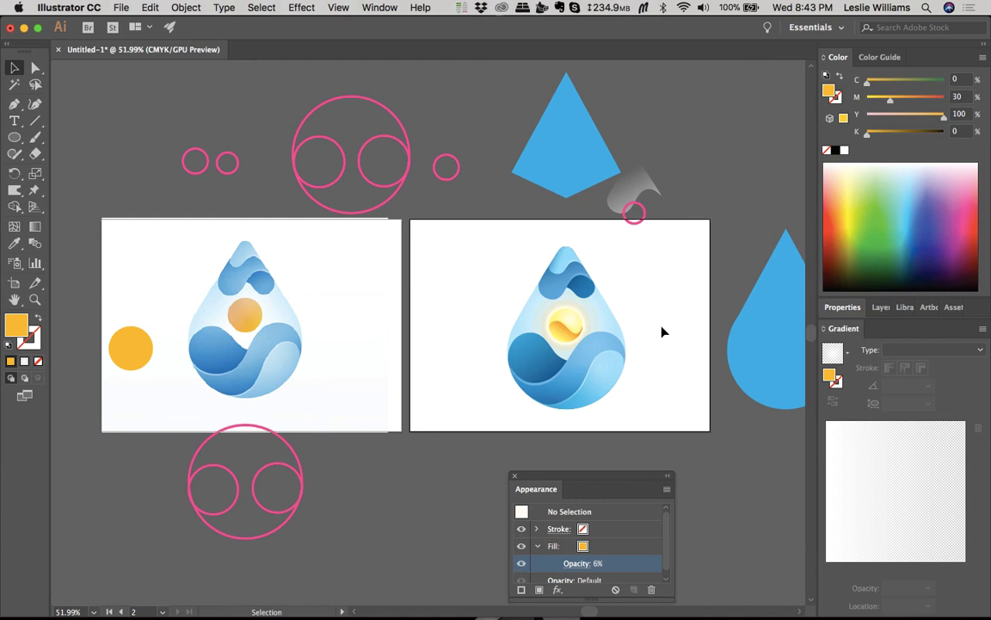
pyautogui.scroll(4, 608, 326)
pyautogui.scroll(1, 608, 325)
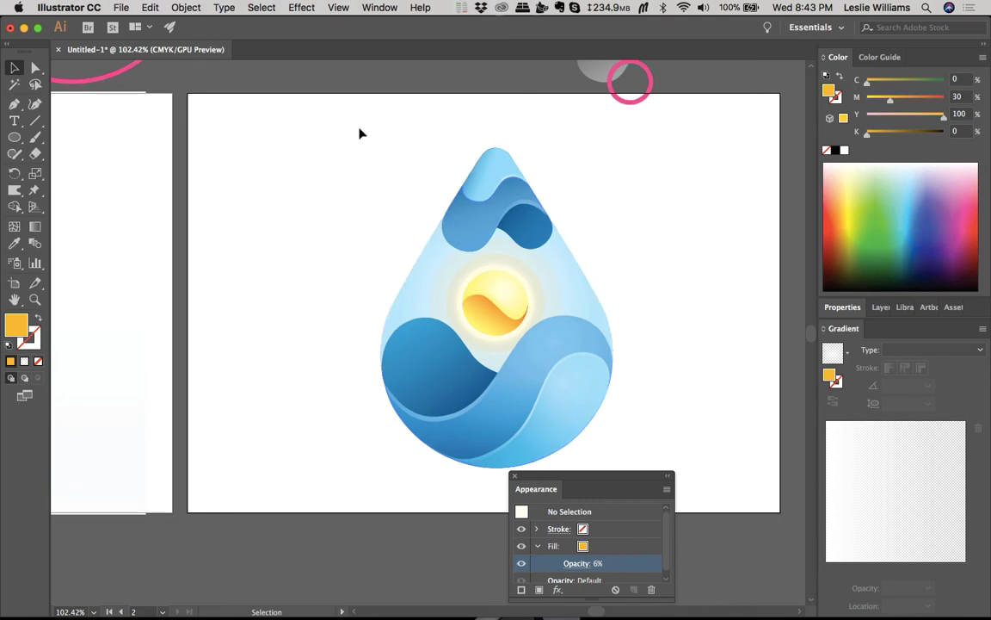
pyautogui.moveTo(359, 121); pyautogui.dragTo(632, 475)
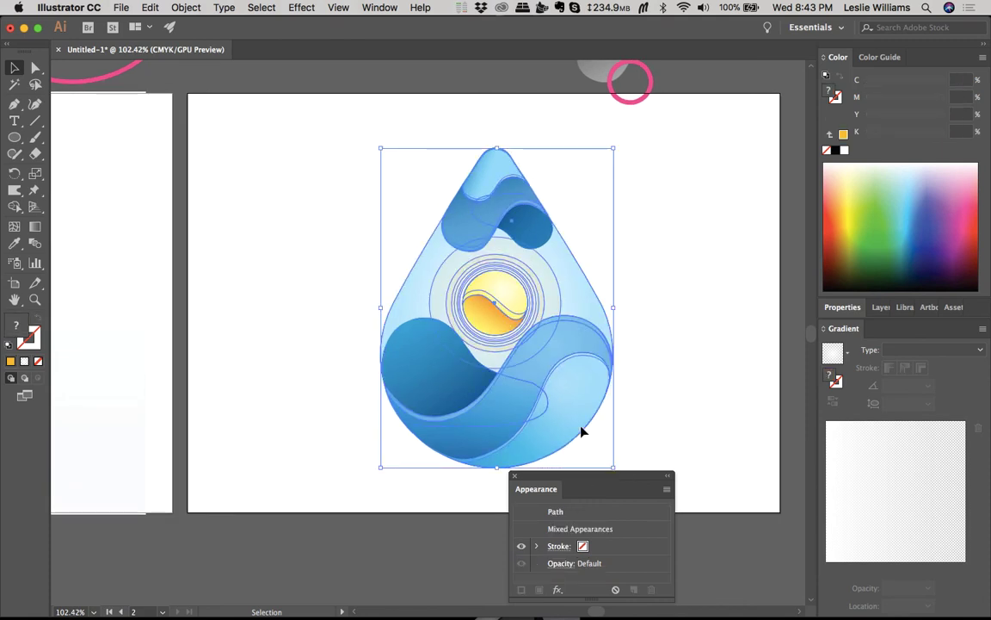
pyautogui.moveTo(566, 420); pyautogui.dragTo(664, 370)
pyautogui.click(745, 288)
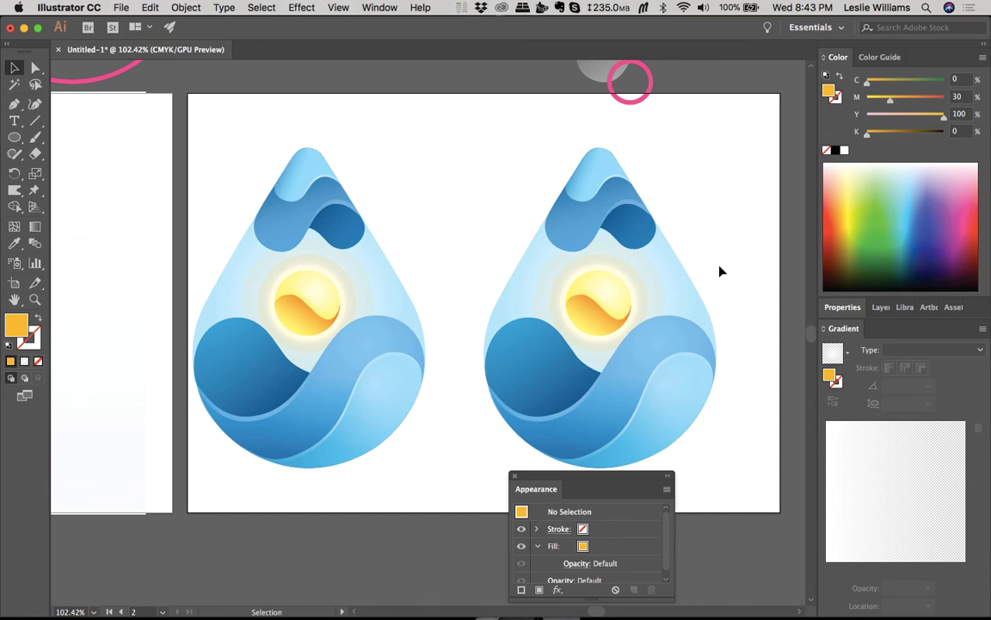
pyautogui.click(653, 286)
pyautogui.click(632, 292)
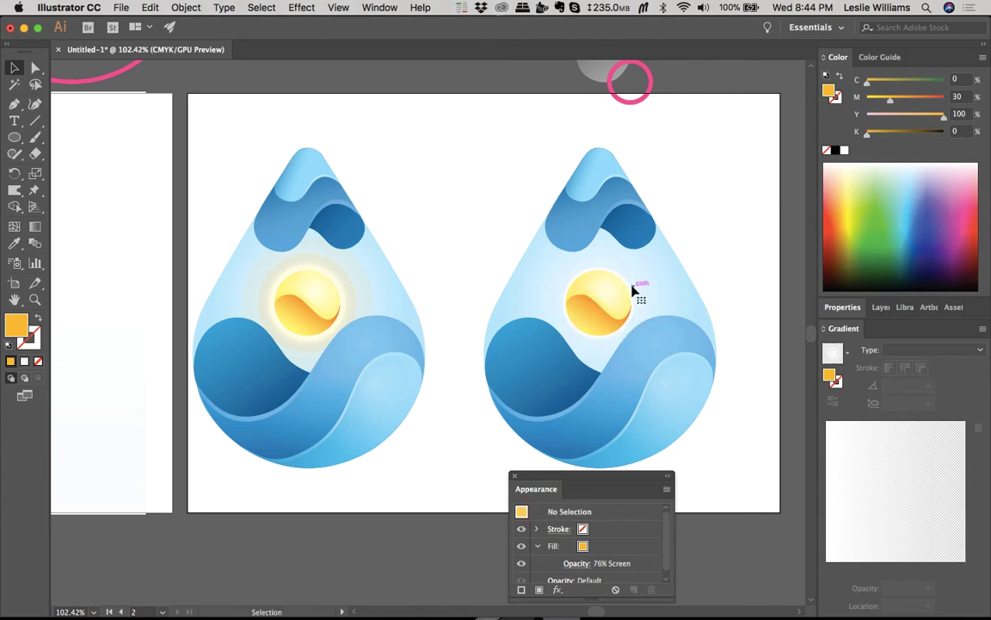
# Step: Delete the right sun's glow, undo it, and slightly resize the sun circle
pyautogui.click(635, 290)
pyautogui.press('Delete')
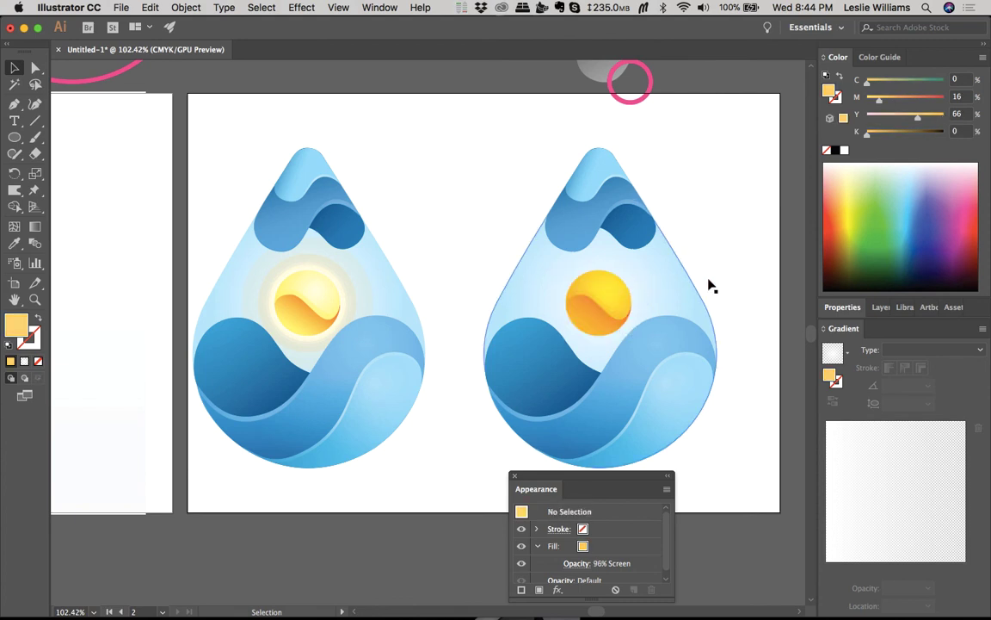
pyautogui.press('super+z')
pyautogui.scroll(1, 672, 278)
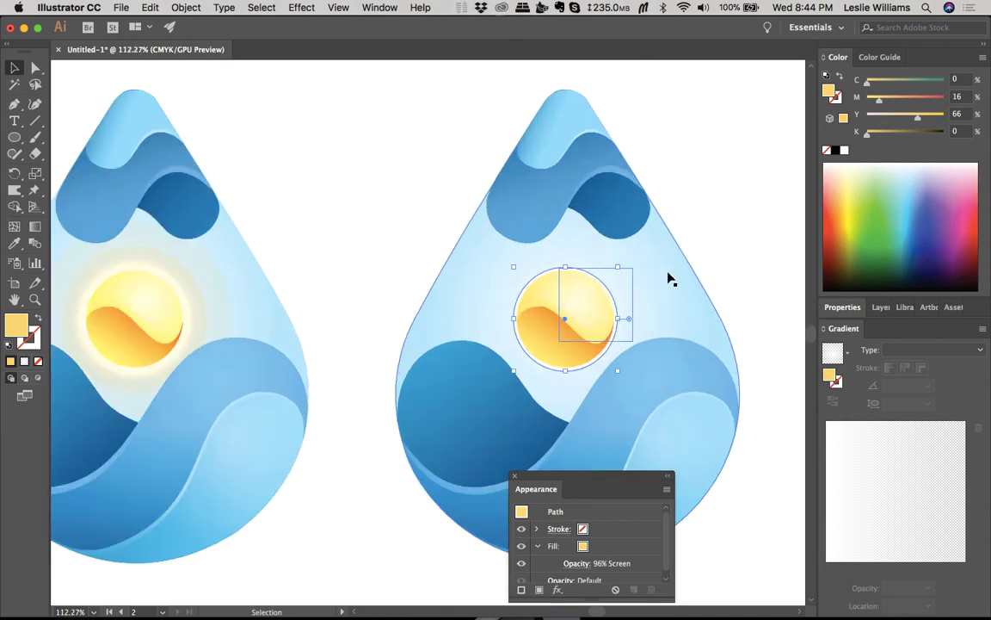
pyautogui.scroll(5, 669, 278)
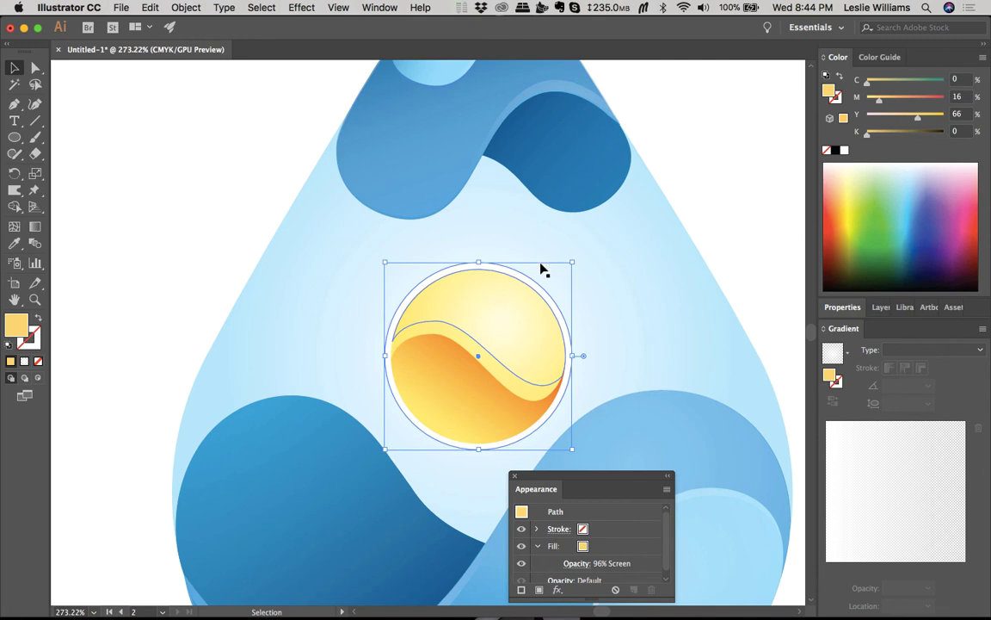
pyautogui.moveTo(571, 259); pyautogui.dragTo(567, 267)
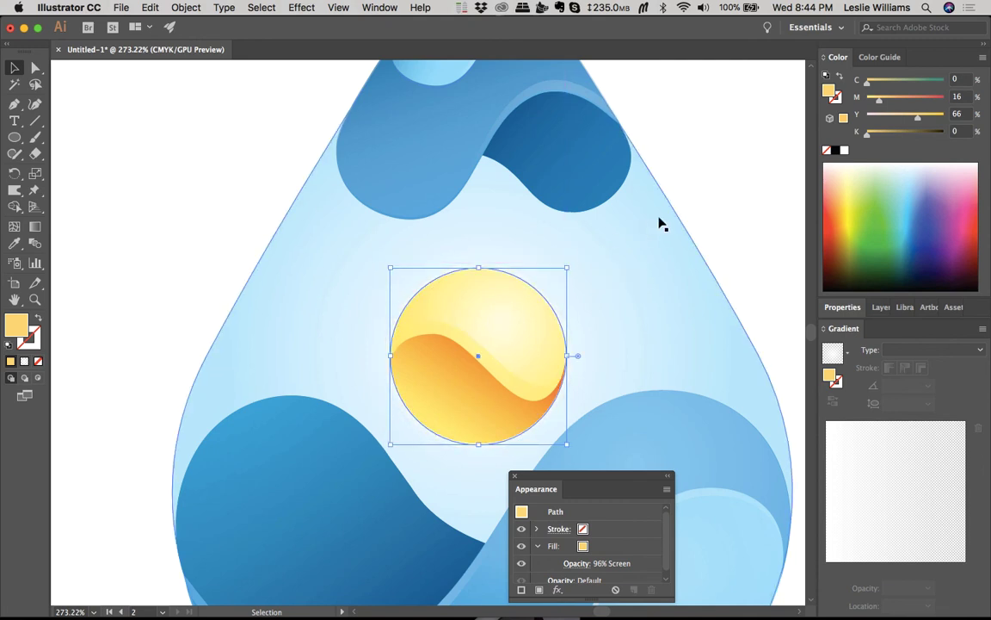
pyautogui.click(724, 210)
# Step: Undo the sun back to its deeper yellow and zoom out to see both drops
pyautogui.hotkey('ctrl', 'z')
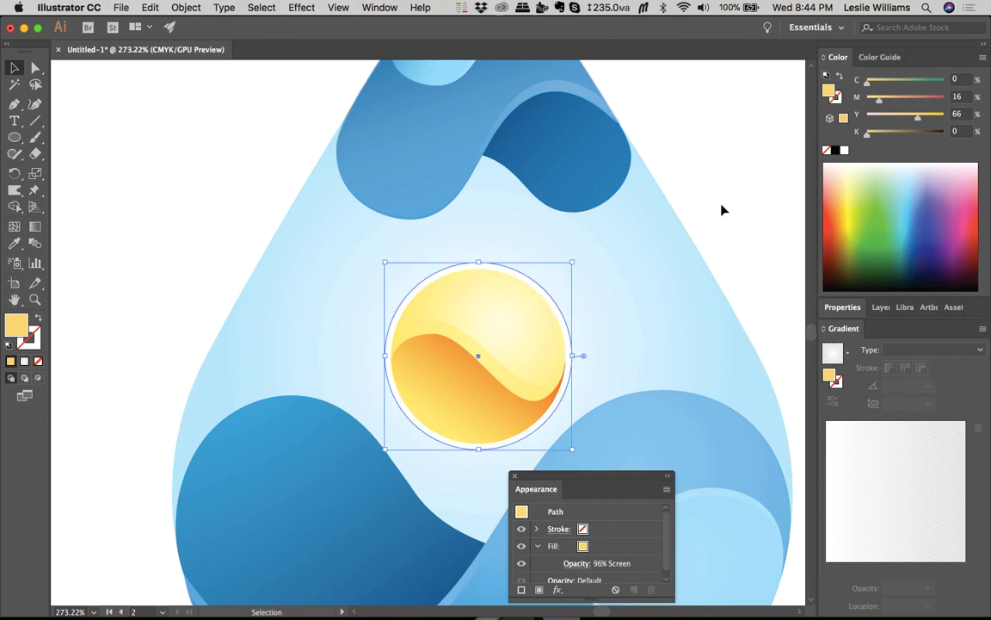
pyautogui.hotkey('ctrl', 'z')
pyautogui.hotkey('ctrl', 'z')
pyautogui.click(748, 204)
pyautogui.hotkey('ctrl', '0')
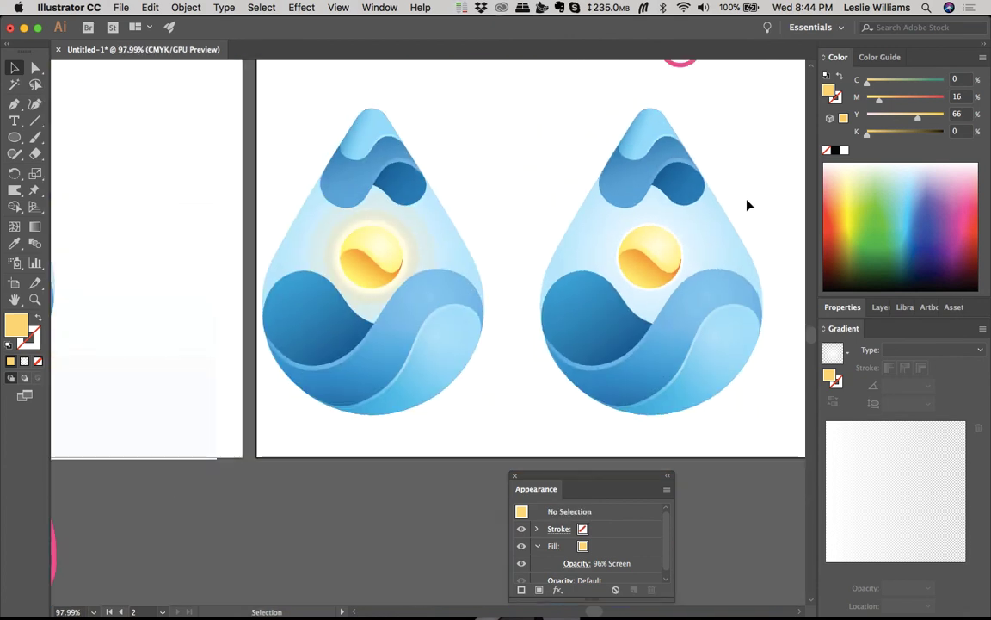
# Step: Move the blue drop further right and the pink circle up and right
pyautogui.keyDown('alt'); pyautogui.scroll(-3, 748, 204); pyautogui.keyUp('alt')
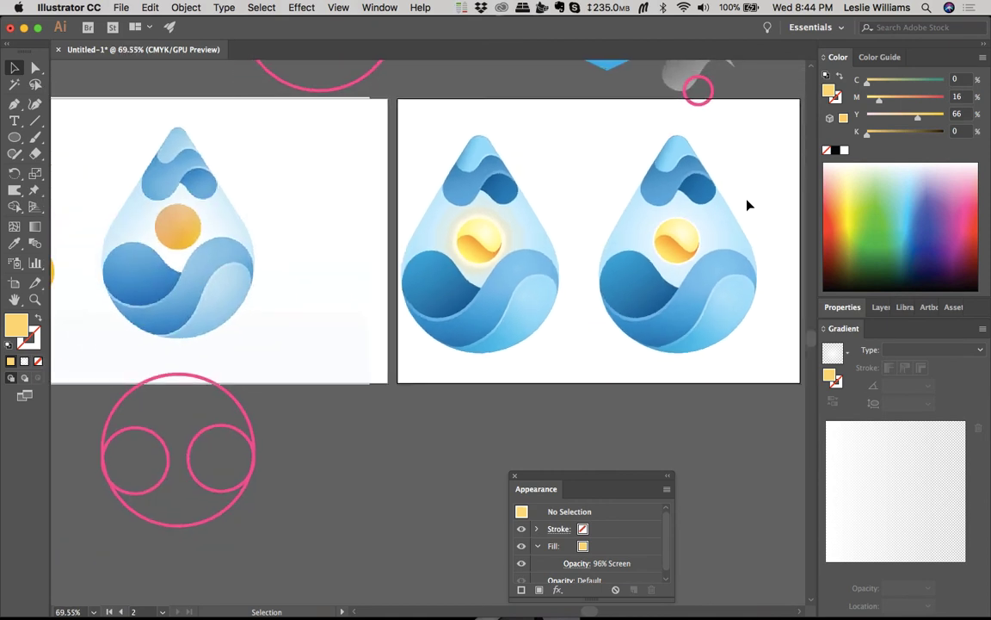
pyautogui.hscroll(5, 748, 204)
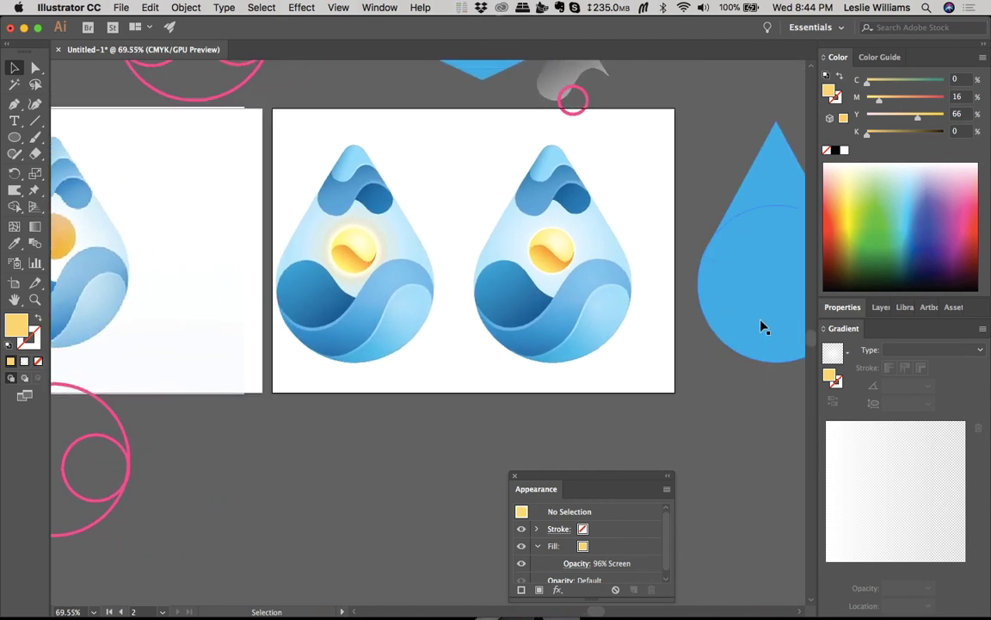
pyautogui.hscroll(3, 702, 161)
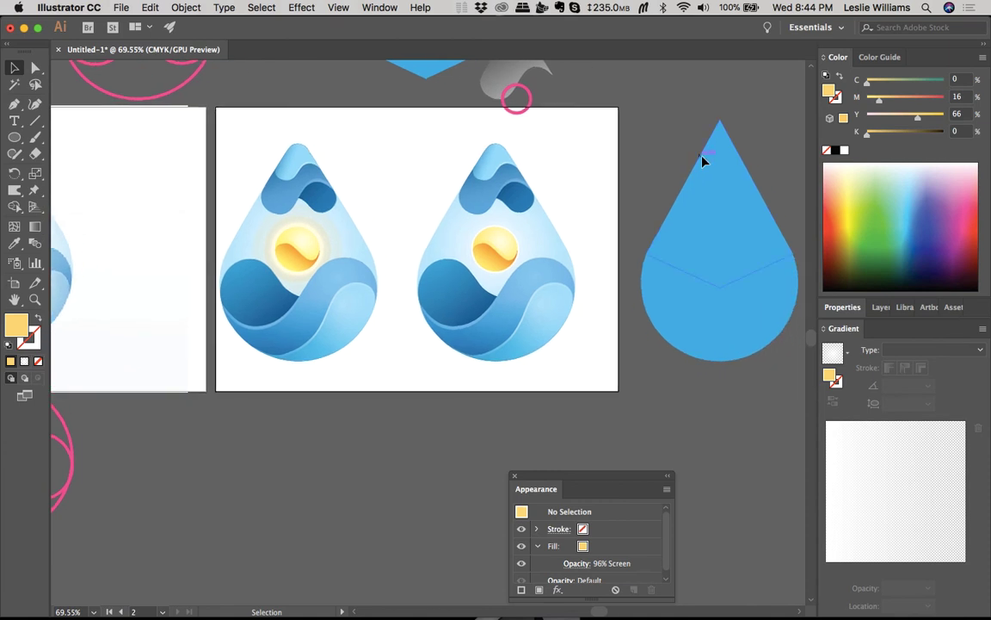
pyautogui.click(693, 338)
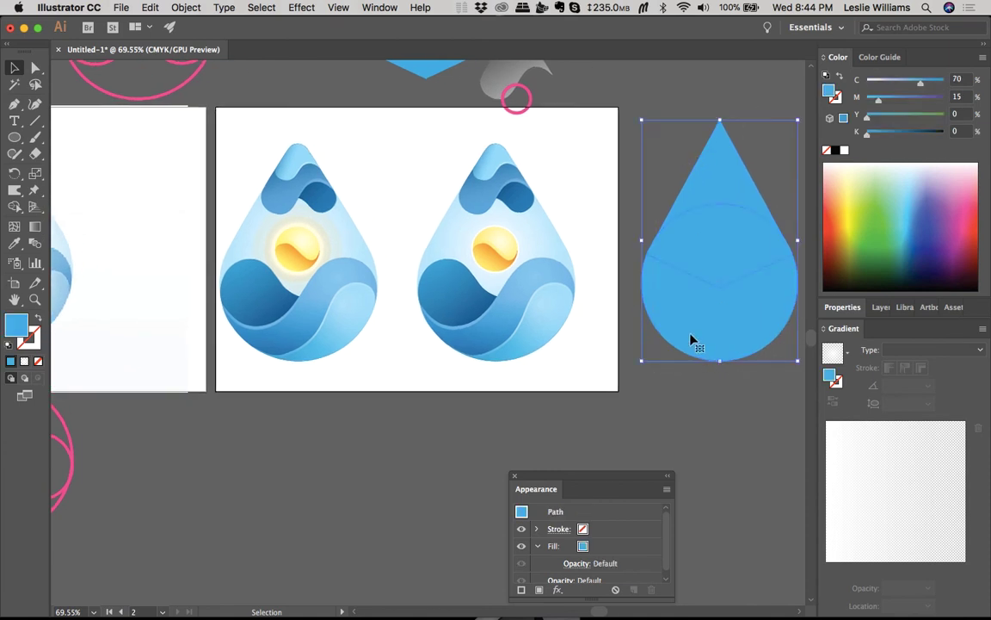
pyautogui.moveTo(692, 338); pyautogui.dragTo(768, 341)
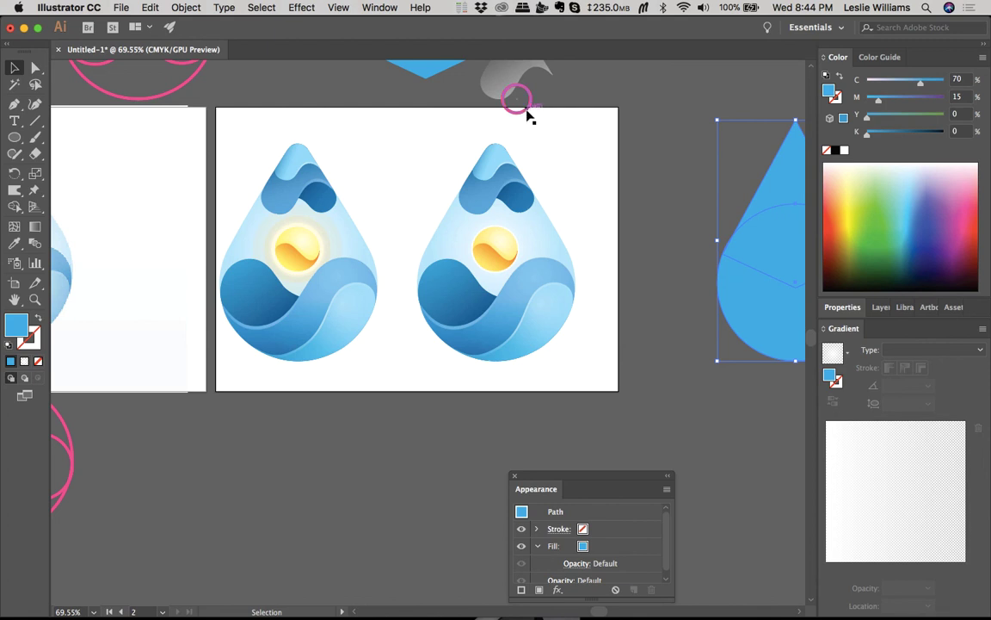
pyautogui.moveTo(525, 109); pyautogui.dragTo(596, 86)
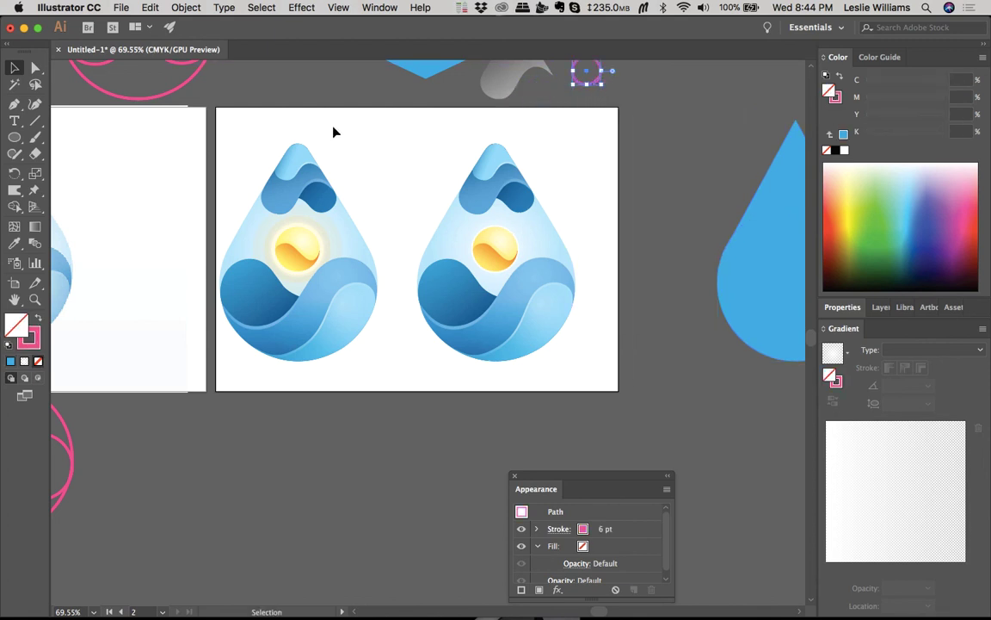
# Step: Shift both drop logos slightly to the right
pyautogui.moveTo(222, 112); pyautogui.dragTo(578, 383)
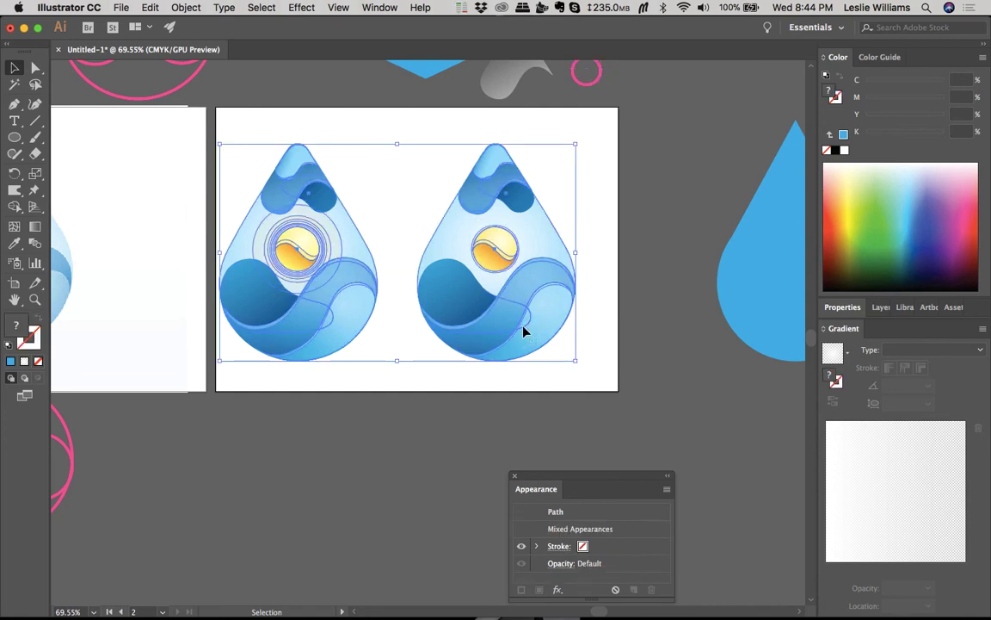
pyautogui.moveTo(522, 329); pyautogui.dragTo(542, 337)
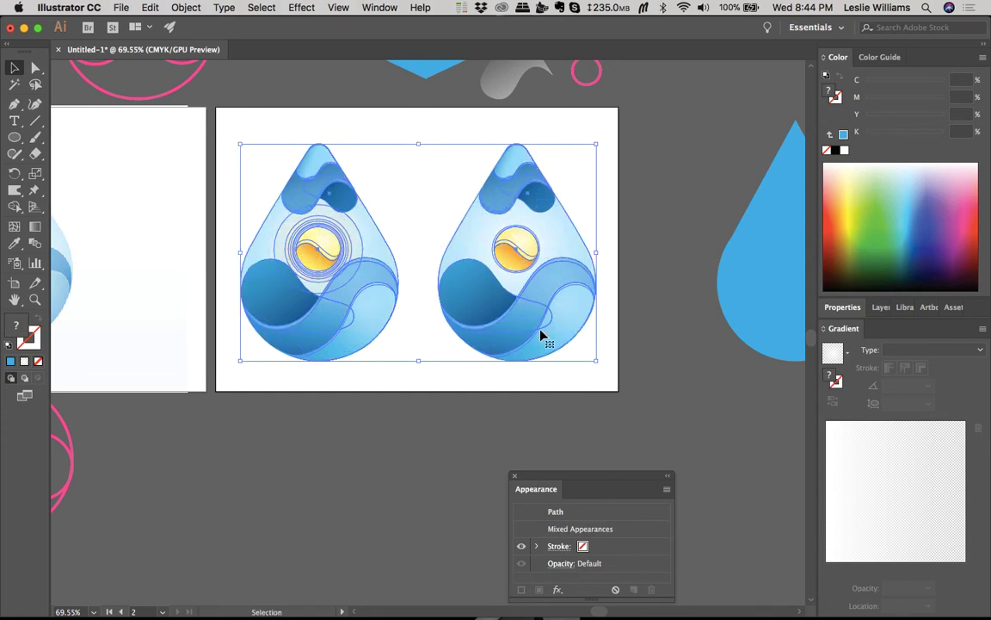
pyautogui.click(469, 389)
# Step: Select the middle drop, hide its edges with Cmd+H, and switch to the Chrome SoundCloud space
pyautogui.hscroll(-10, 468, 389)
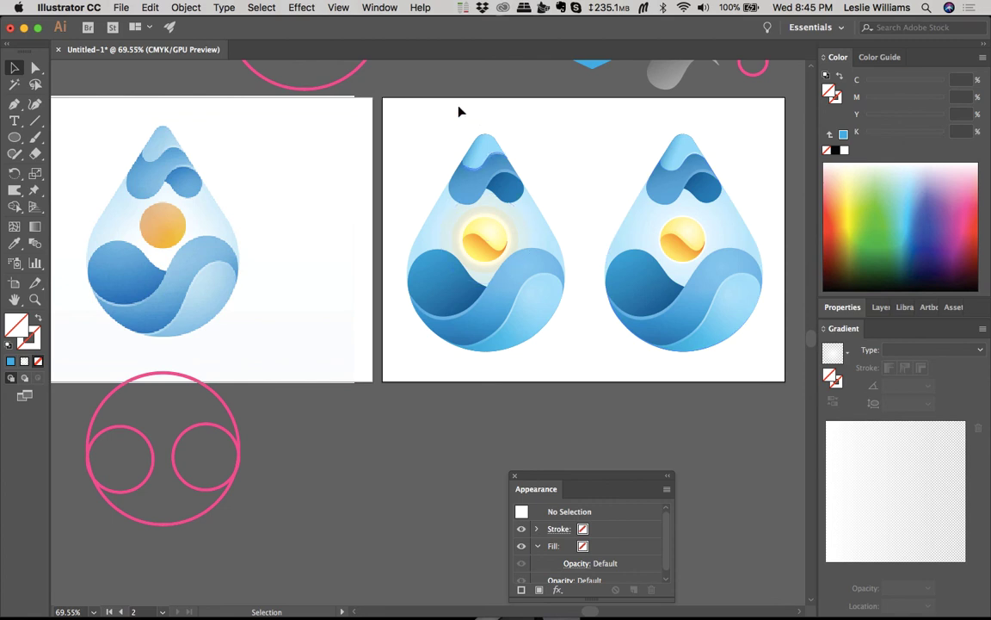
pyautogui.moveTo(392, 104); pyautogui.dragTo(573, 360)
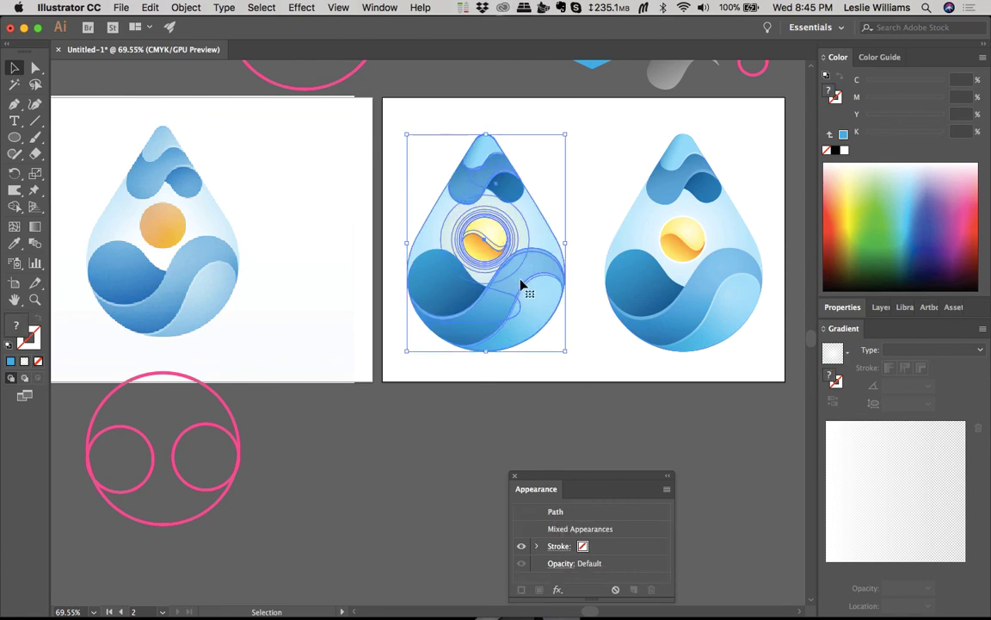
pyautogui.press('super+h')
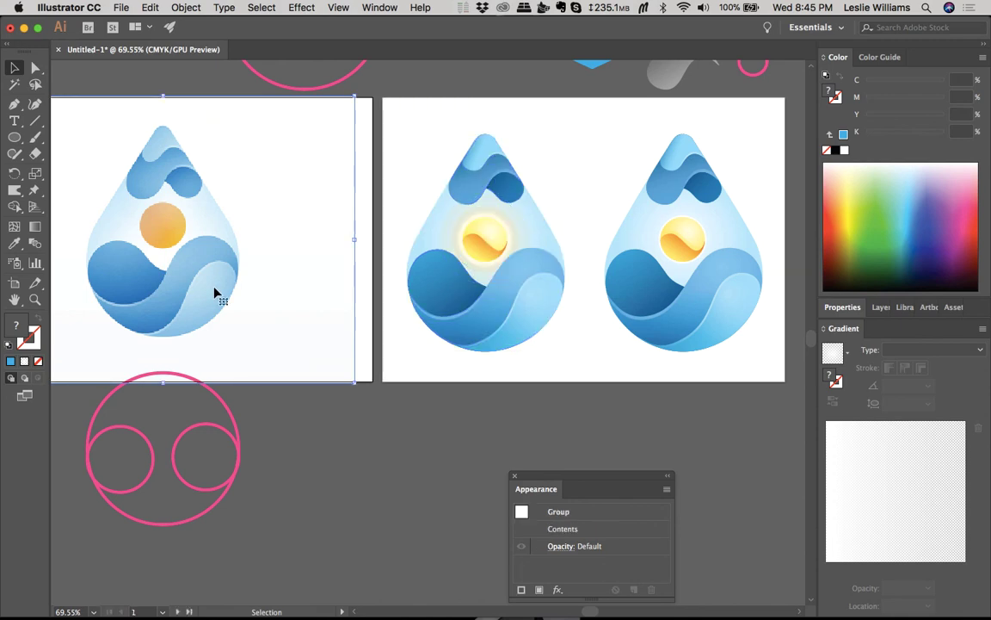
pyautogui.hotkey('ctrl', 'Right')
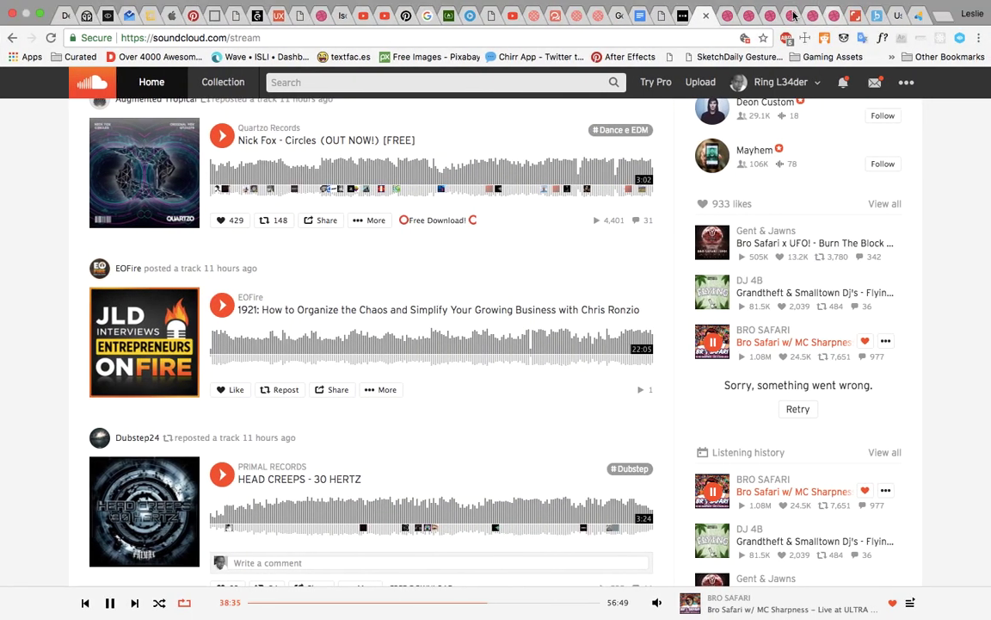
# Step: View the Dribbble 'Drop + Wave' reference shot in Chrome, then return to Illustrator
pyautogui.click(723, 15)
pyautogui.click(748, 15)
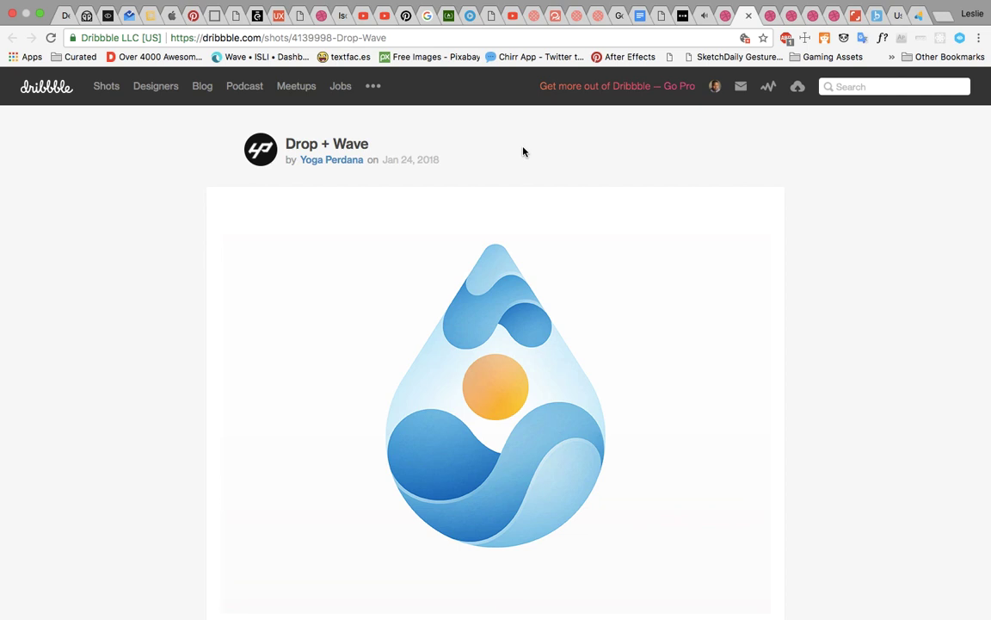
pyautogui.hotkey('ctrl', 'Left')
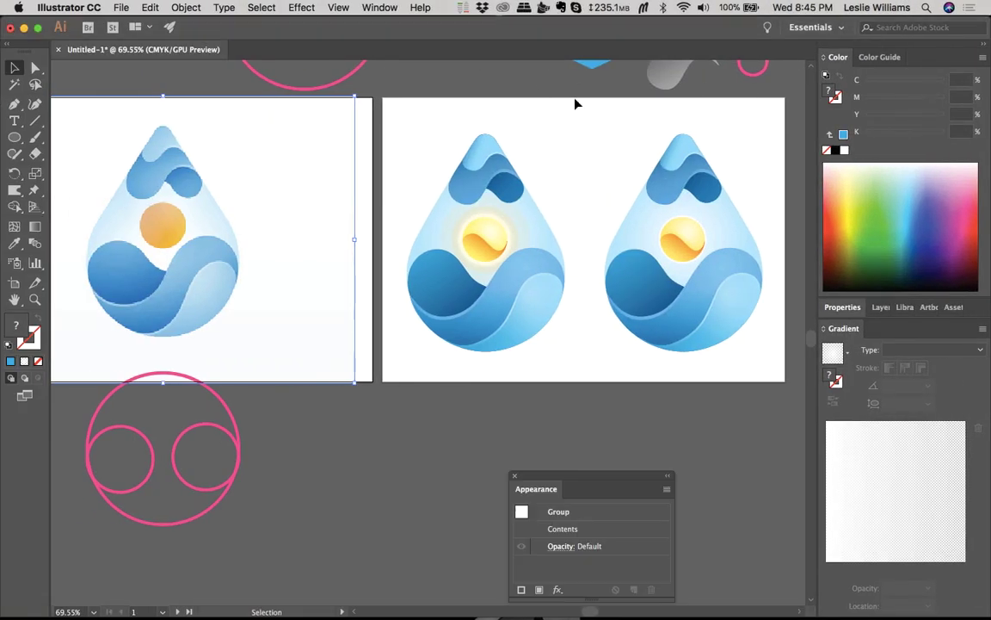
# Step: Move the glowing-sun drop below the artboards
pyautogui.click(568, 142)
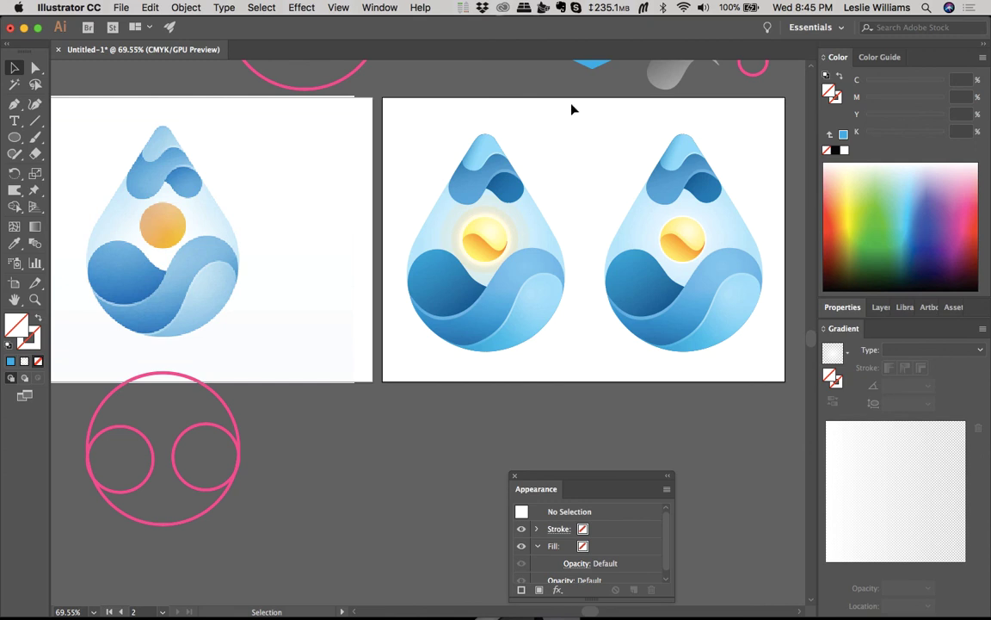
pyautogui.moveTo(571, 102); pyautogui.dragTo(396, 389)
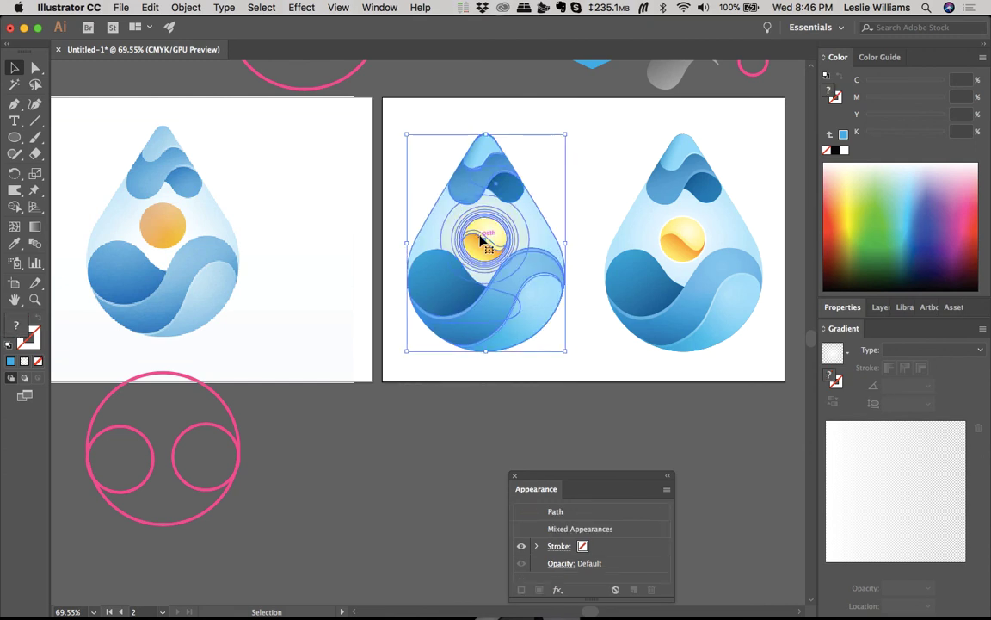
pyautogui.moveTo(482, 241); pyautogui.dragTo(384, 518)
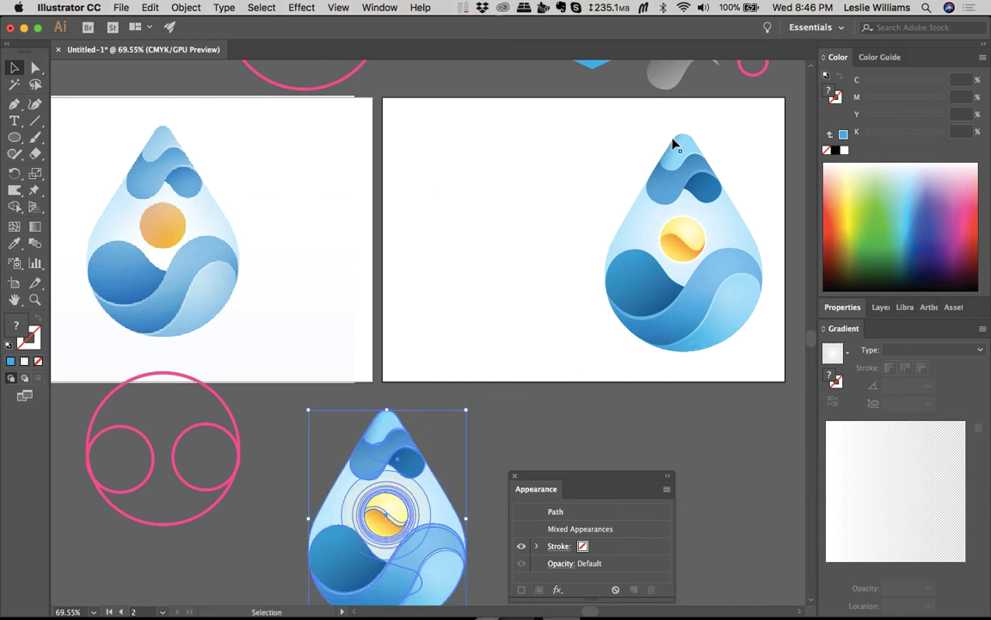
# Step: Center the plain-sun drop on the artboard and deselect it
pyautogui.moveTo(600, 123); pyautogui.dragTo(767, 372)
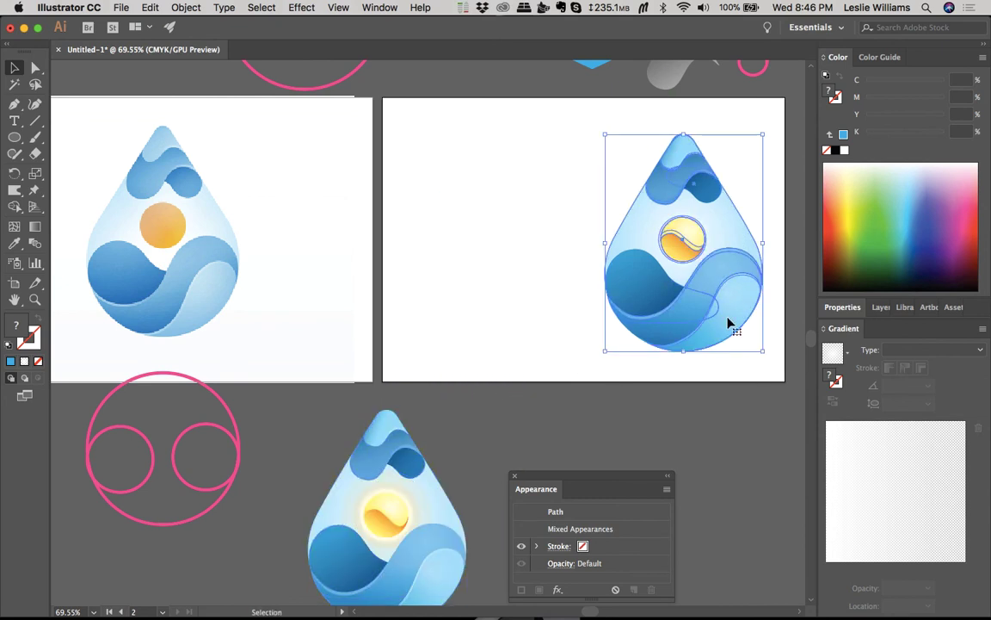
pyautogui.moveTo(674, 322); pyautogui.dragTo(635, 318)
pyautogui.click(704, 357)
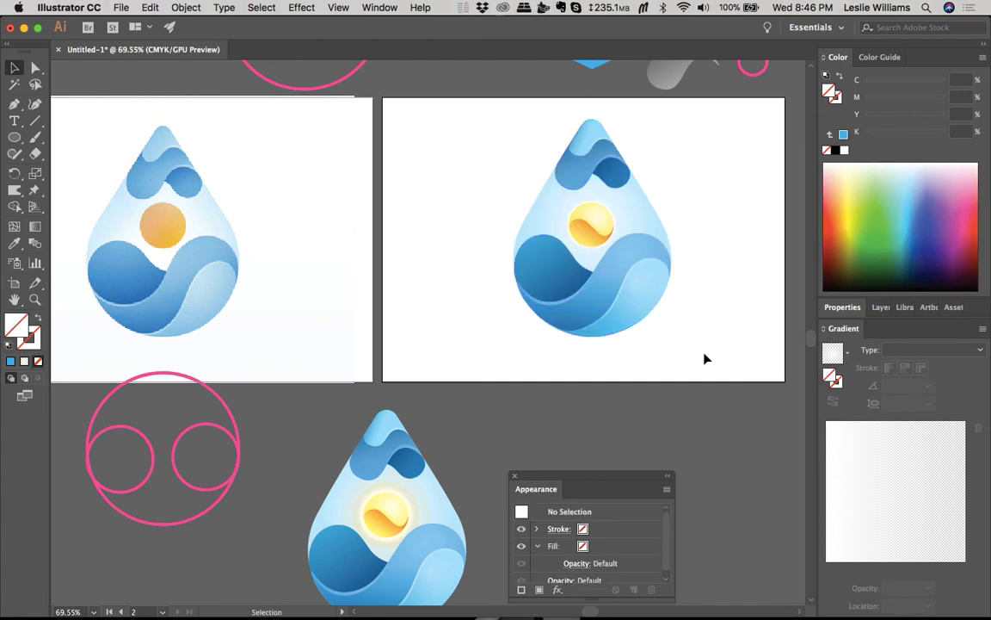
# Step: Draw a flat ellipse beneath the right drop and give it a sampled dark grey fill
pyautogui.click(14, 136)
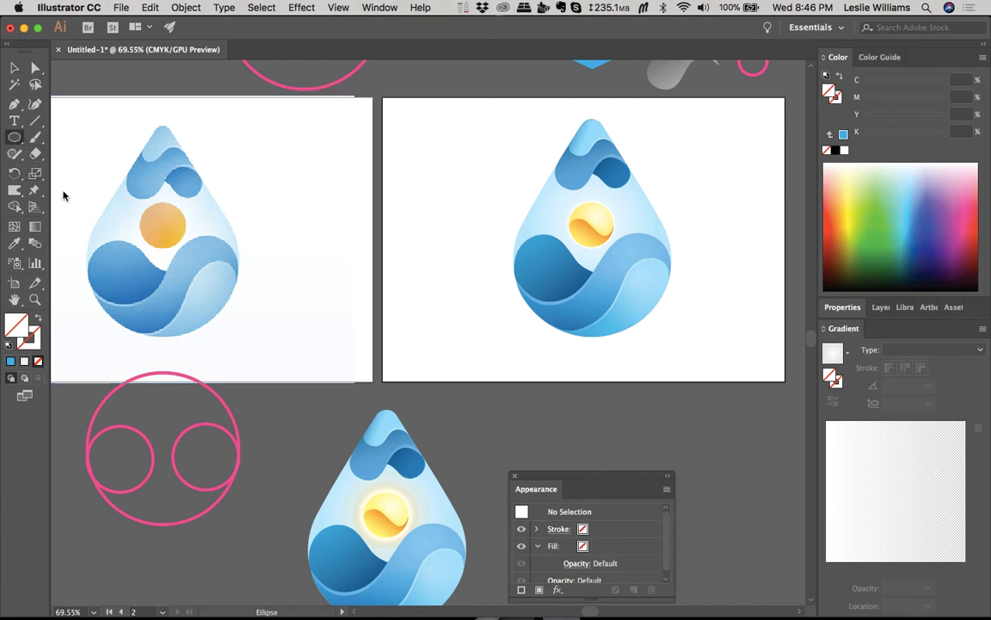
pyautogui.moveTo(519, 339); pyautogui.dragTo(656, 348)
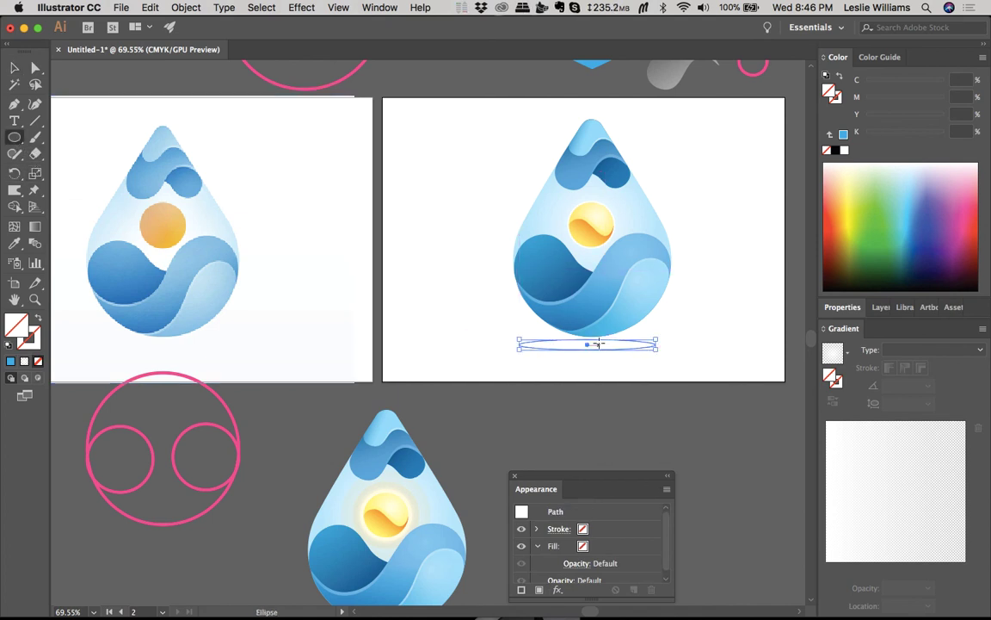
pyautogui.press('v')
pyautogui.click(595, 348)
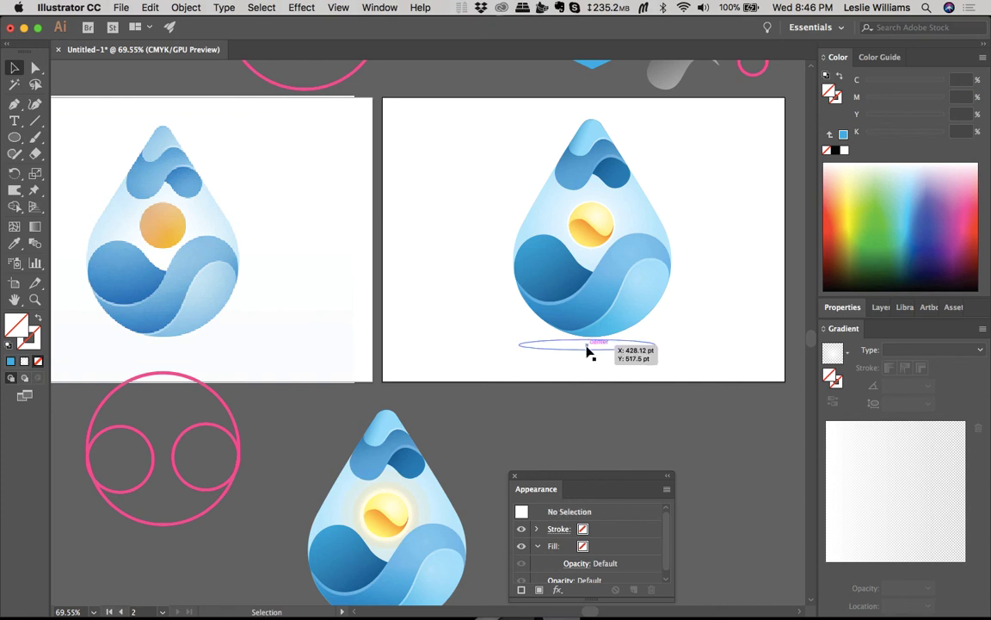
pyautogui.click(586, 348)
pyautogui.press('i')
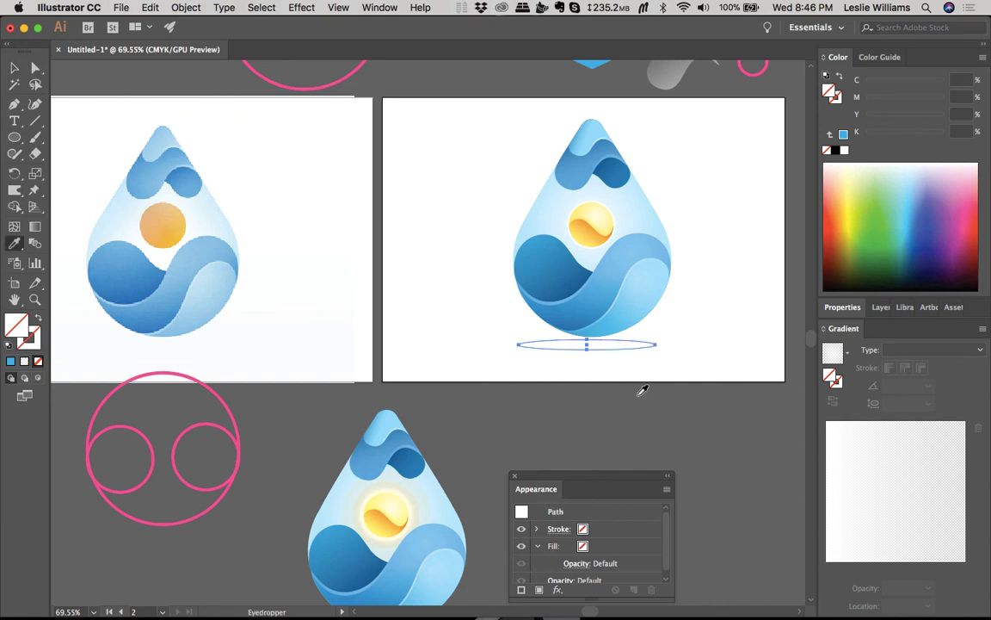
pyautogui.click(642, 391)
pyautogui.press('v')
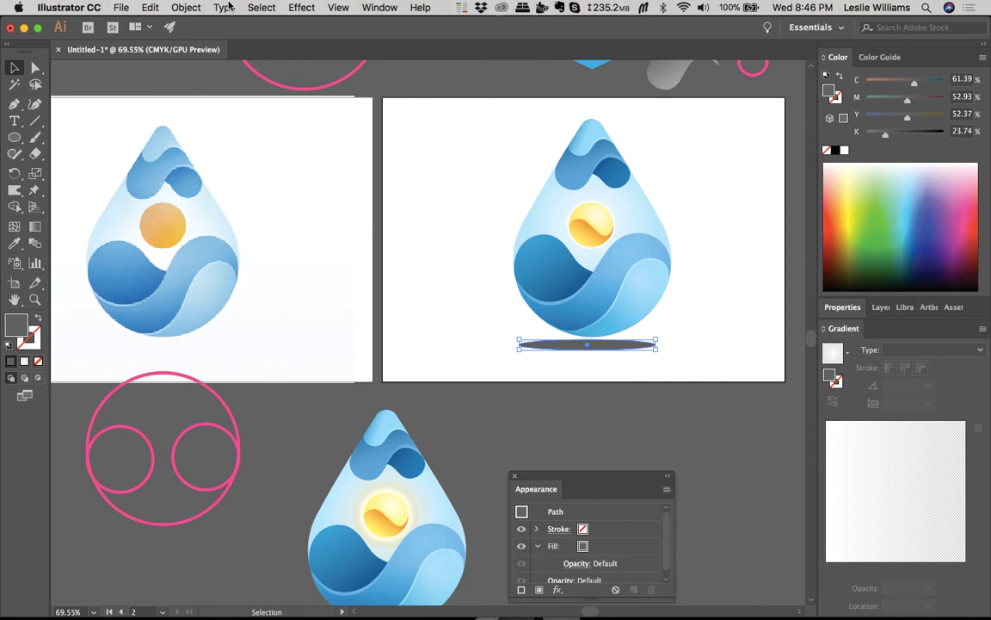
# Step: Apply a Gaussian Blur of about 57.3 px to the ellipse for a soft shadow
pyautogui.click(299, 8)
pyautogui.moveTo(403, 153)
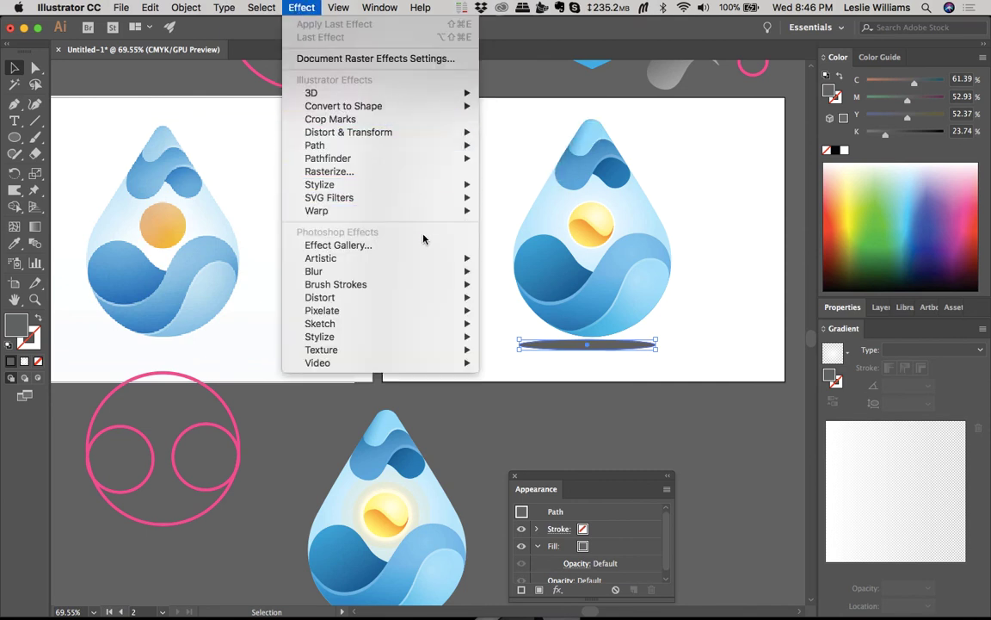
pyautogui.moveTo(434, 272)
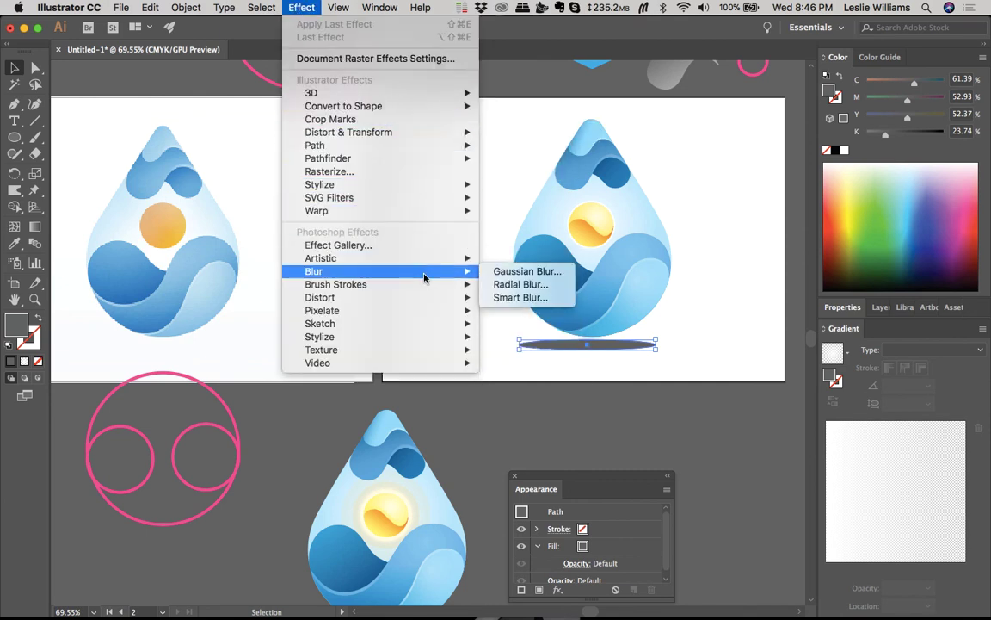
pyautogui.click(519, 271)
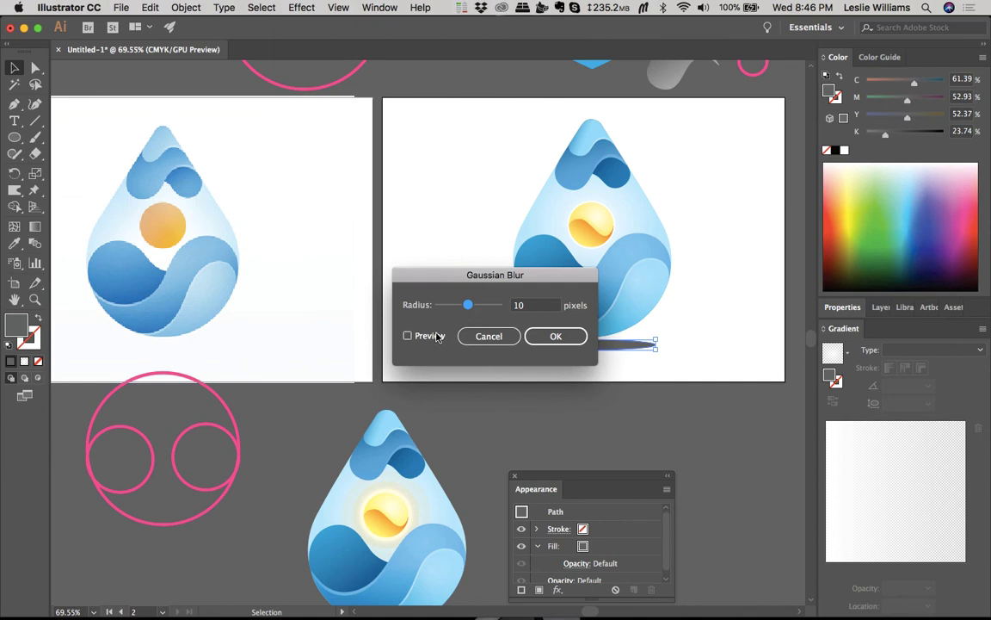
pyautogui.click(408, 336)
pyautogui.moveTo(507, 274); pyautogui.dragTo(374, 272)
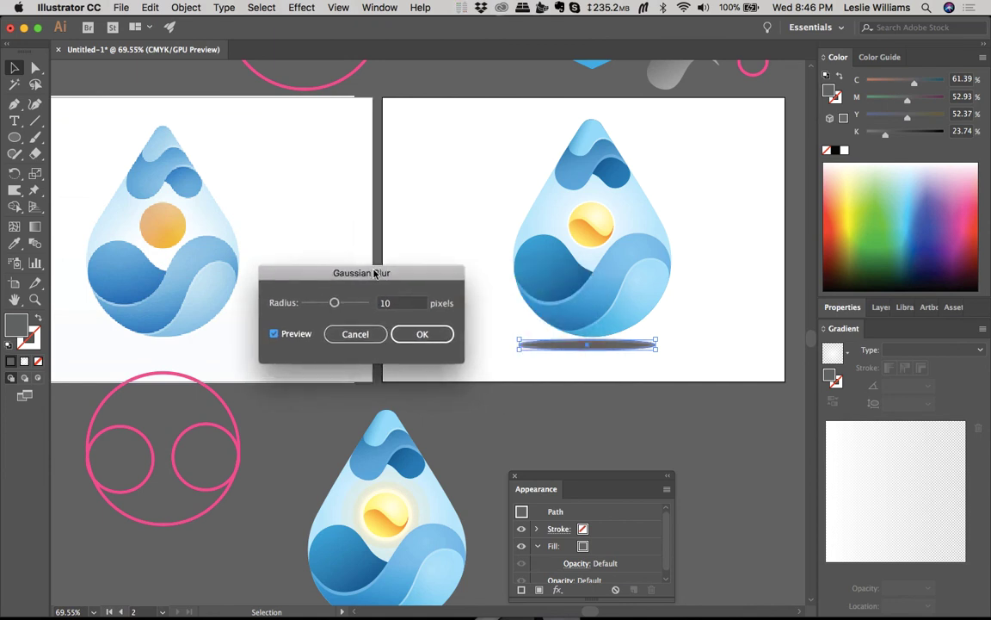
pyautogui.moveTo(336, 305); pyautogui.dragTo(350, 305)
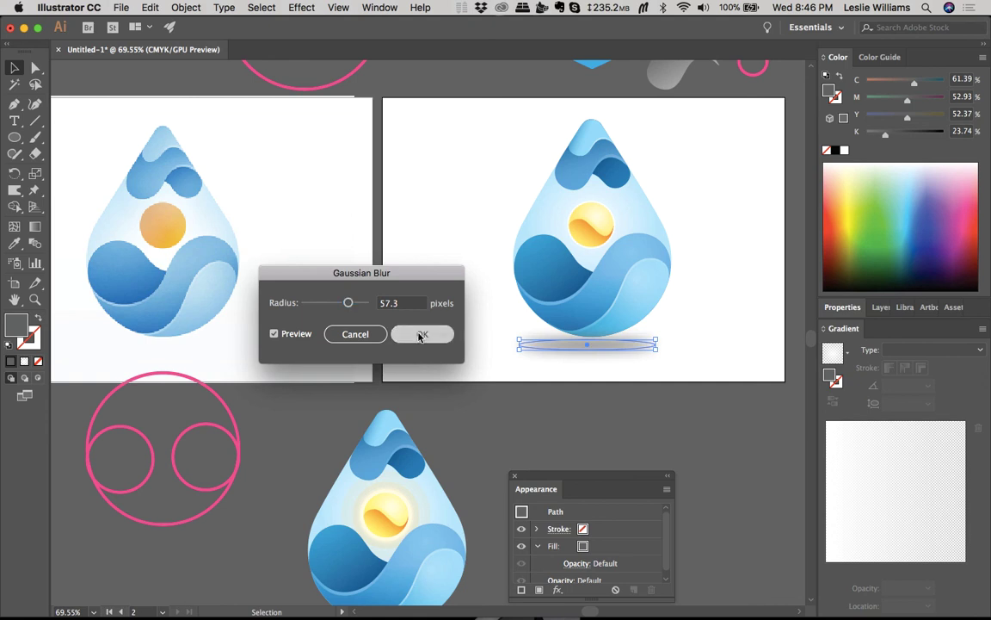
pyautogui.click(421, 335)
pyautogui.click(645, 361)
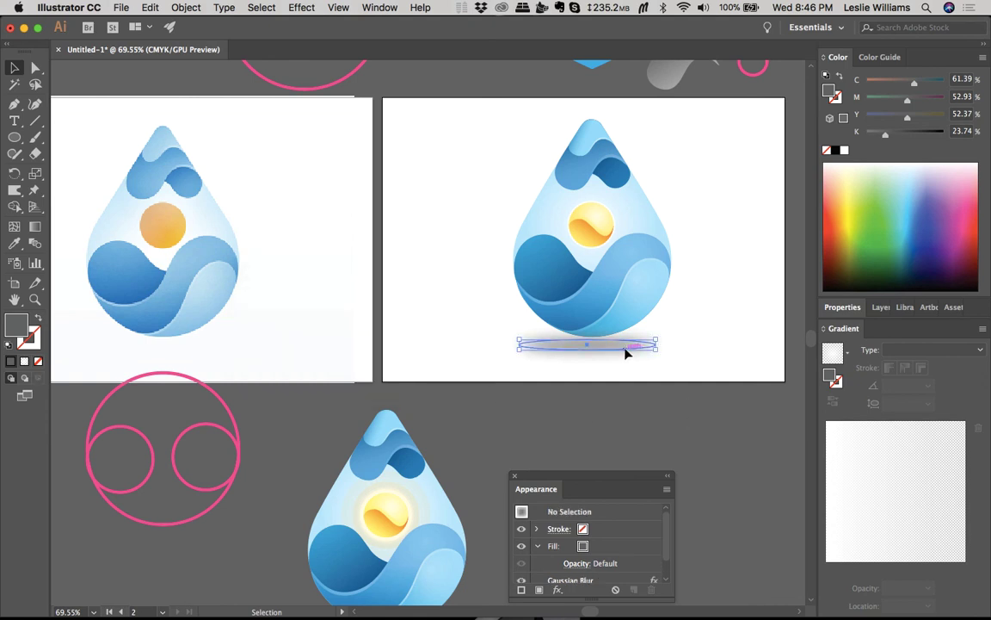
# Step: Reposition the blurred shadow under the drop, narrowing and flattening it
pyautogui.moveTo(615, 348); pyautogui.dragTo(617, 360)
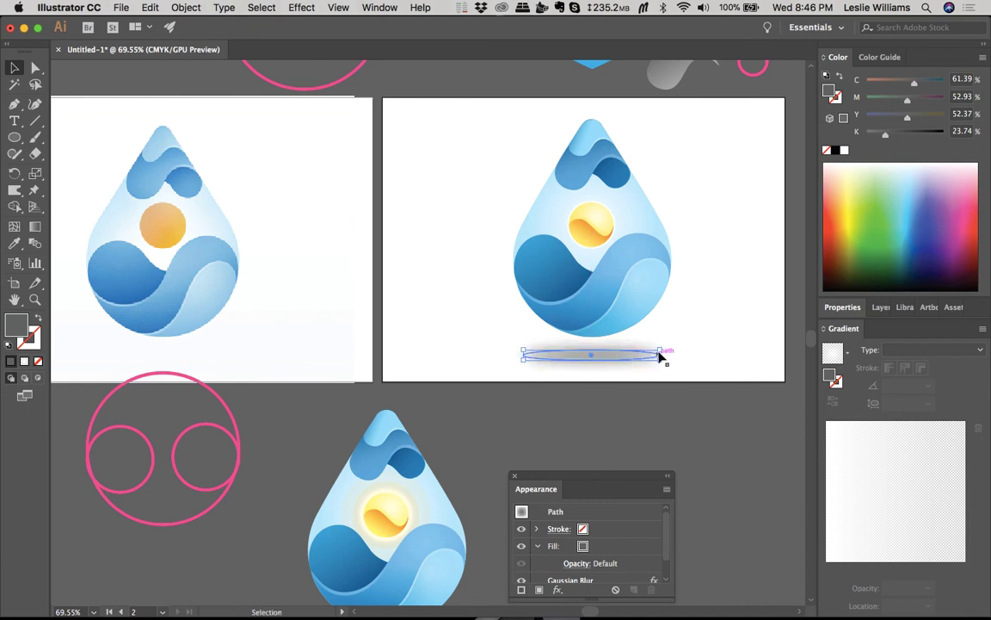
pyautogui.scroll(4, 659, 355)
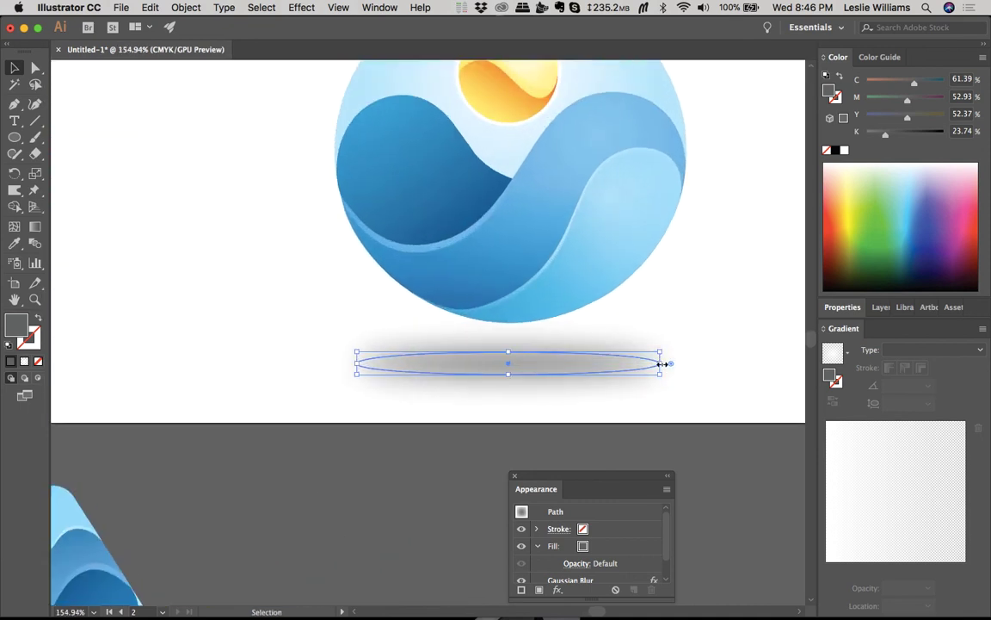
pyautogui.moveTo(662, 362); pyautogui.dragTo(604, 368)
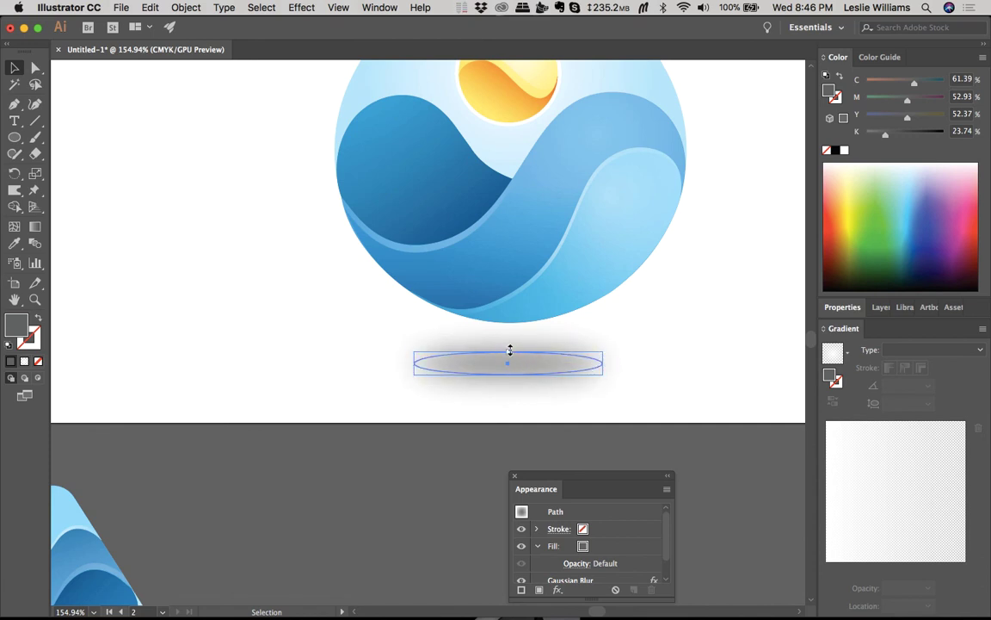
pyautogui.moveTo(508, 352); pyautogui.dragTo(512, 360)
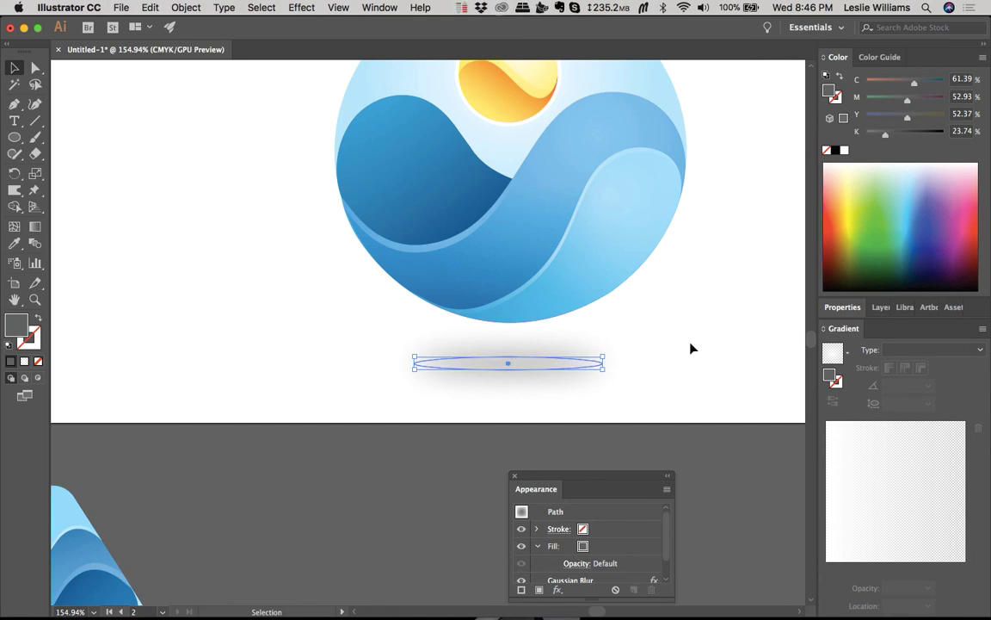
pyautogui.click(692, 349)
pyautogui.scroll(-5, 693, 348)
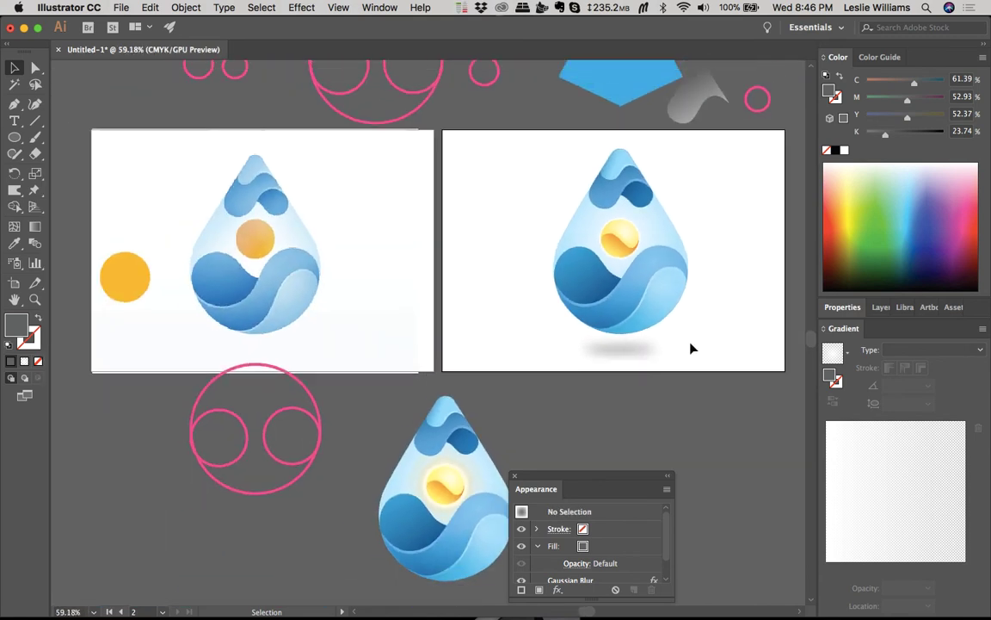
pyautogui.scroll(1, 679, 348)
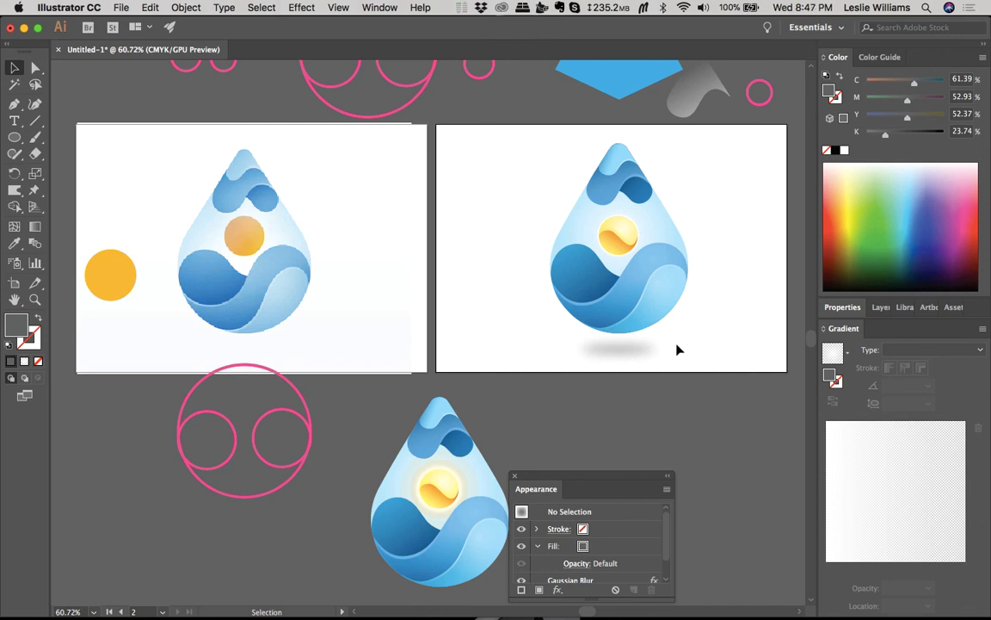
# Step: Set the shadow ellipse's opacity to 55%
pyautogui.click(624, 350)
pyautogui.click(574, 563)
pyautogui.click(577, 461)
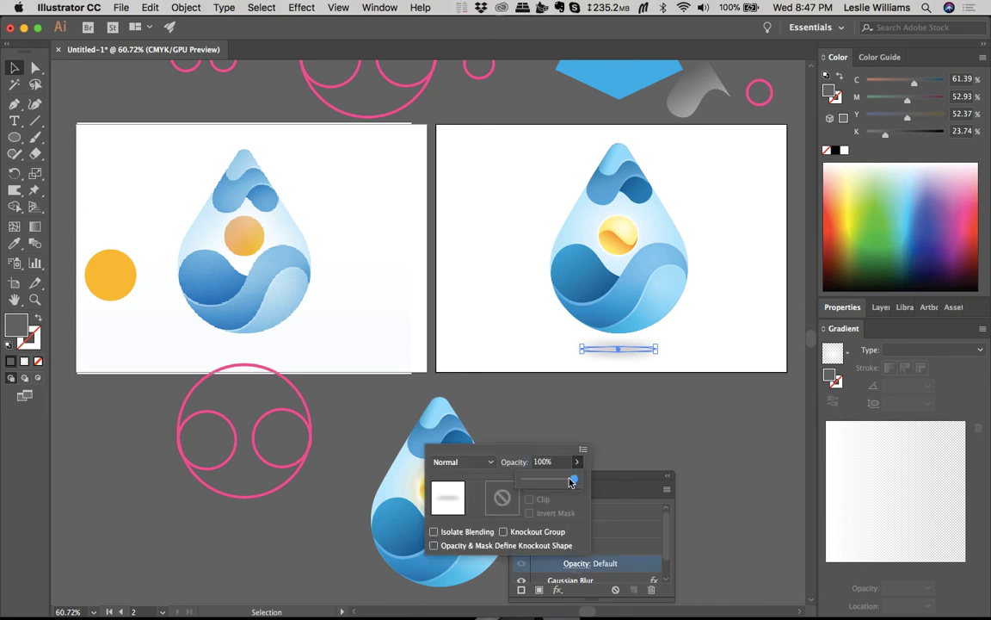
pyautogui.moveTo(571, 481); pyautogui.dragTo(552, 483)
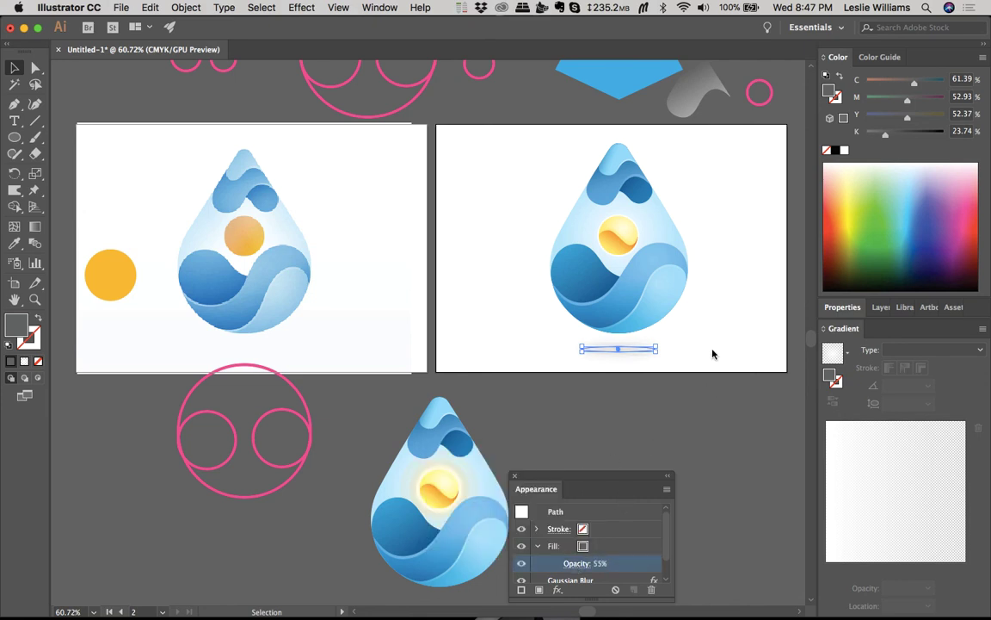
pyautogui.click(712, 385)
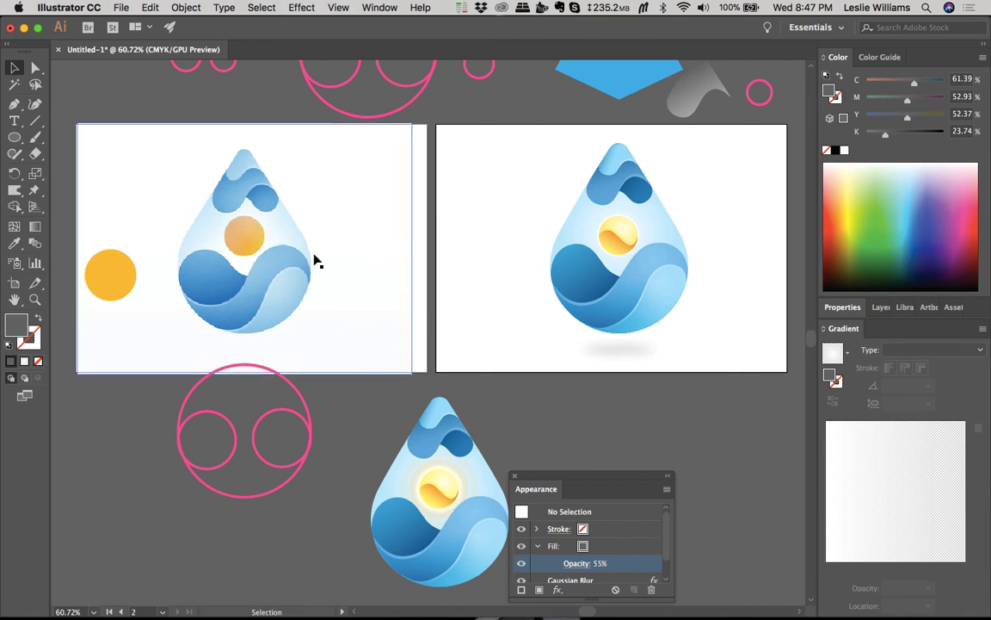
# Step: Drag the orange circle down-left off the first artboard and clear the selection
pyautogui.moveTo(102, 282); pyautogui.dragTo(75, 457)
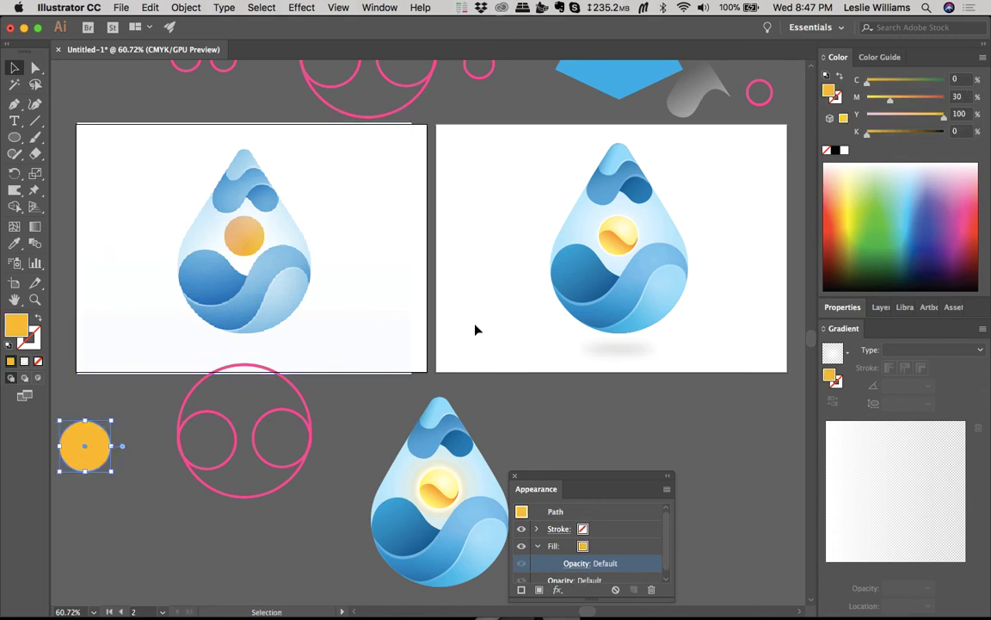
pyautogui.click(476, 330)
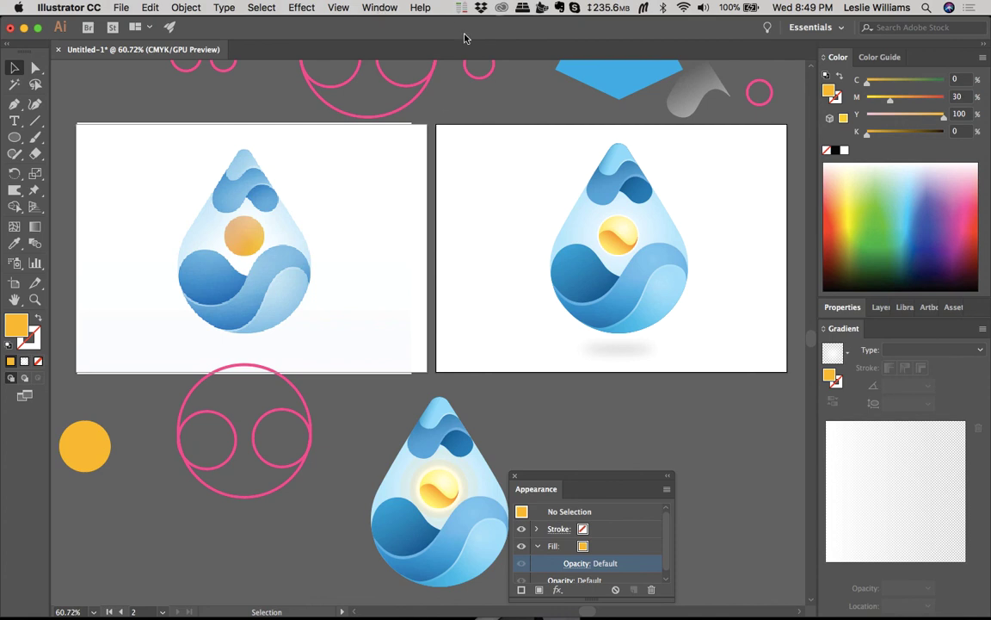
# Step: Switch to Camtasia 3 from the Dock and show its recording controls from the menu bar
pyautogui.moveTo(568, 613)
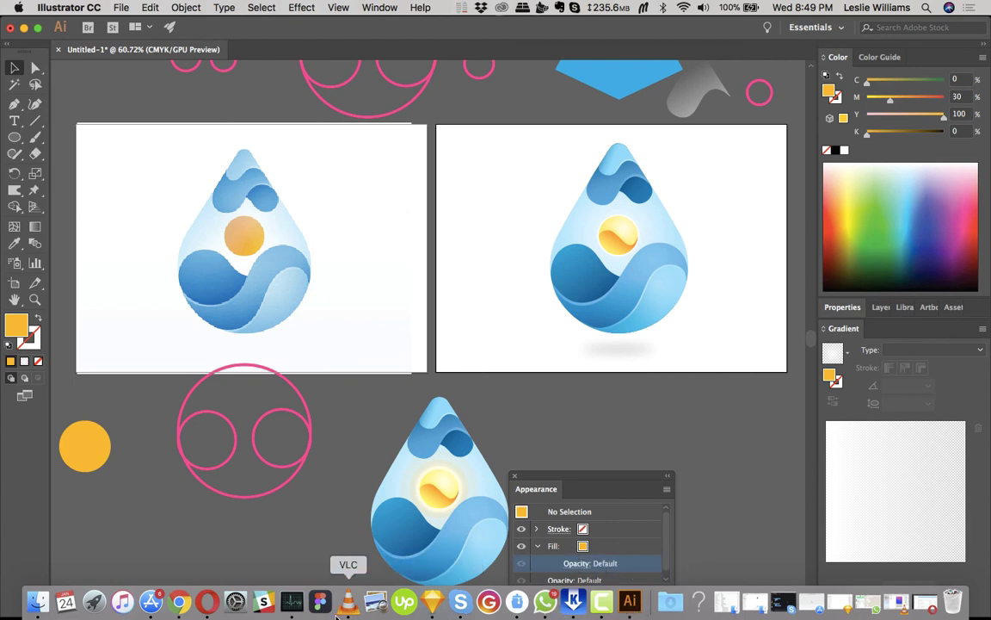
pyautogui.click(601, 604)
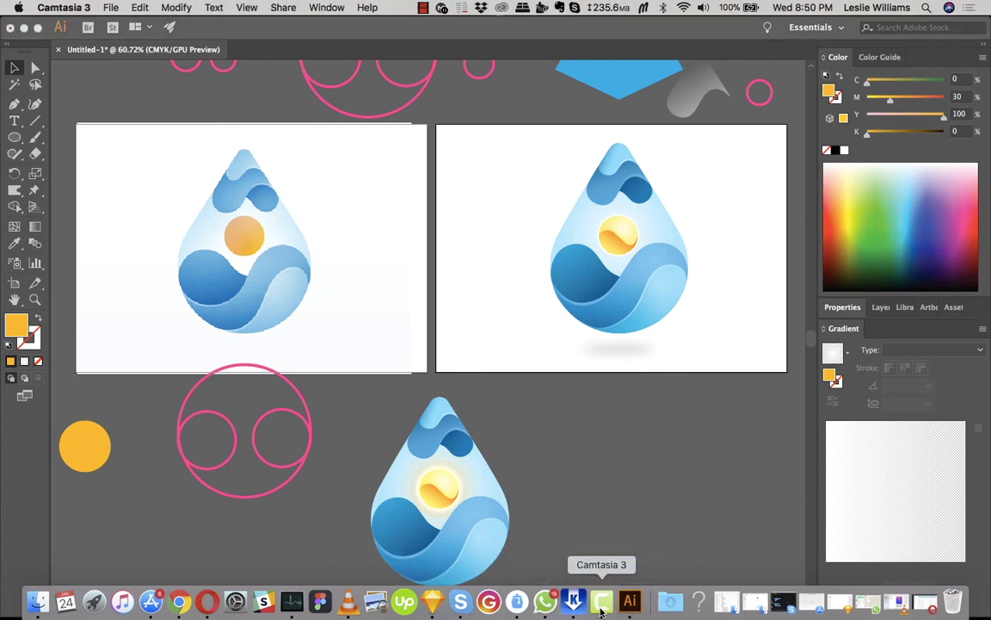
pyautogui.click(422, 8)
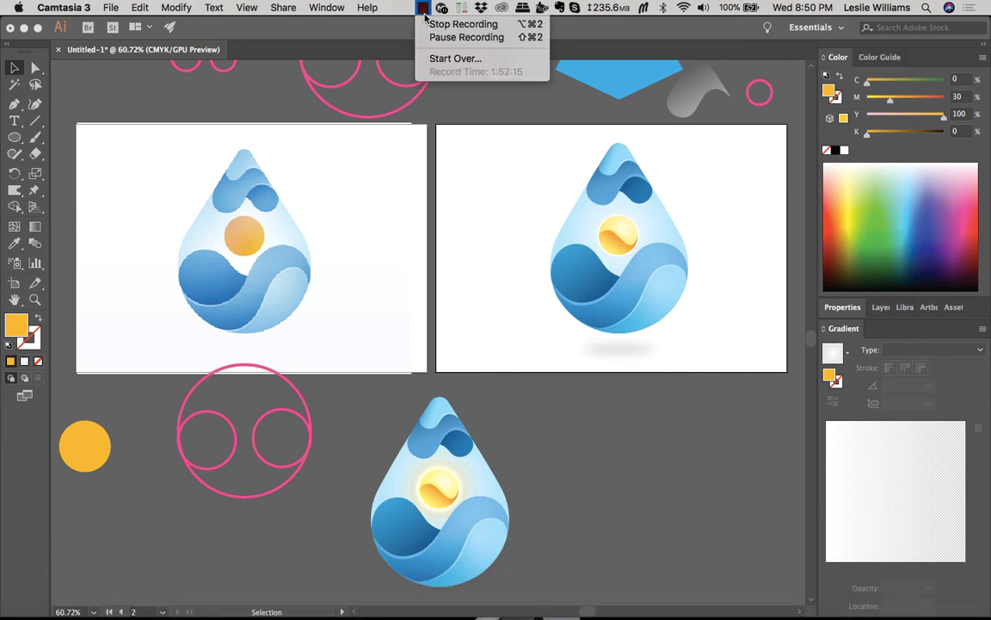